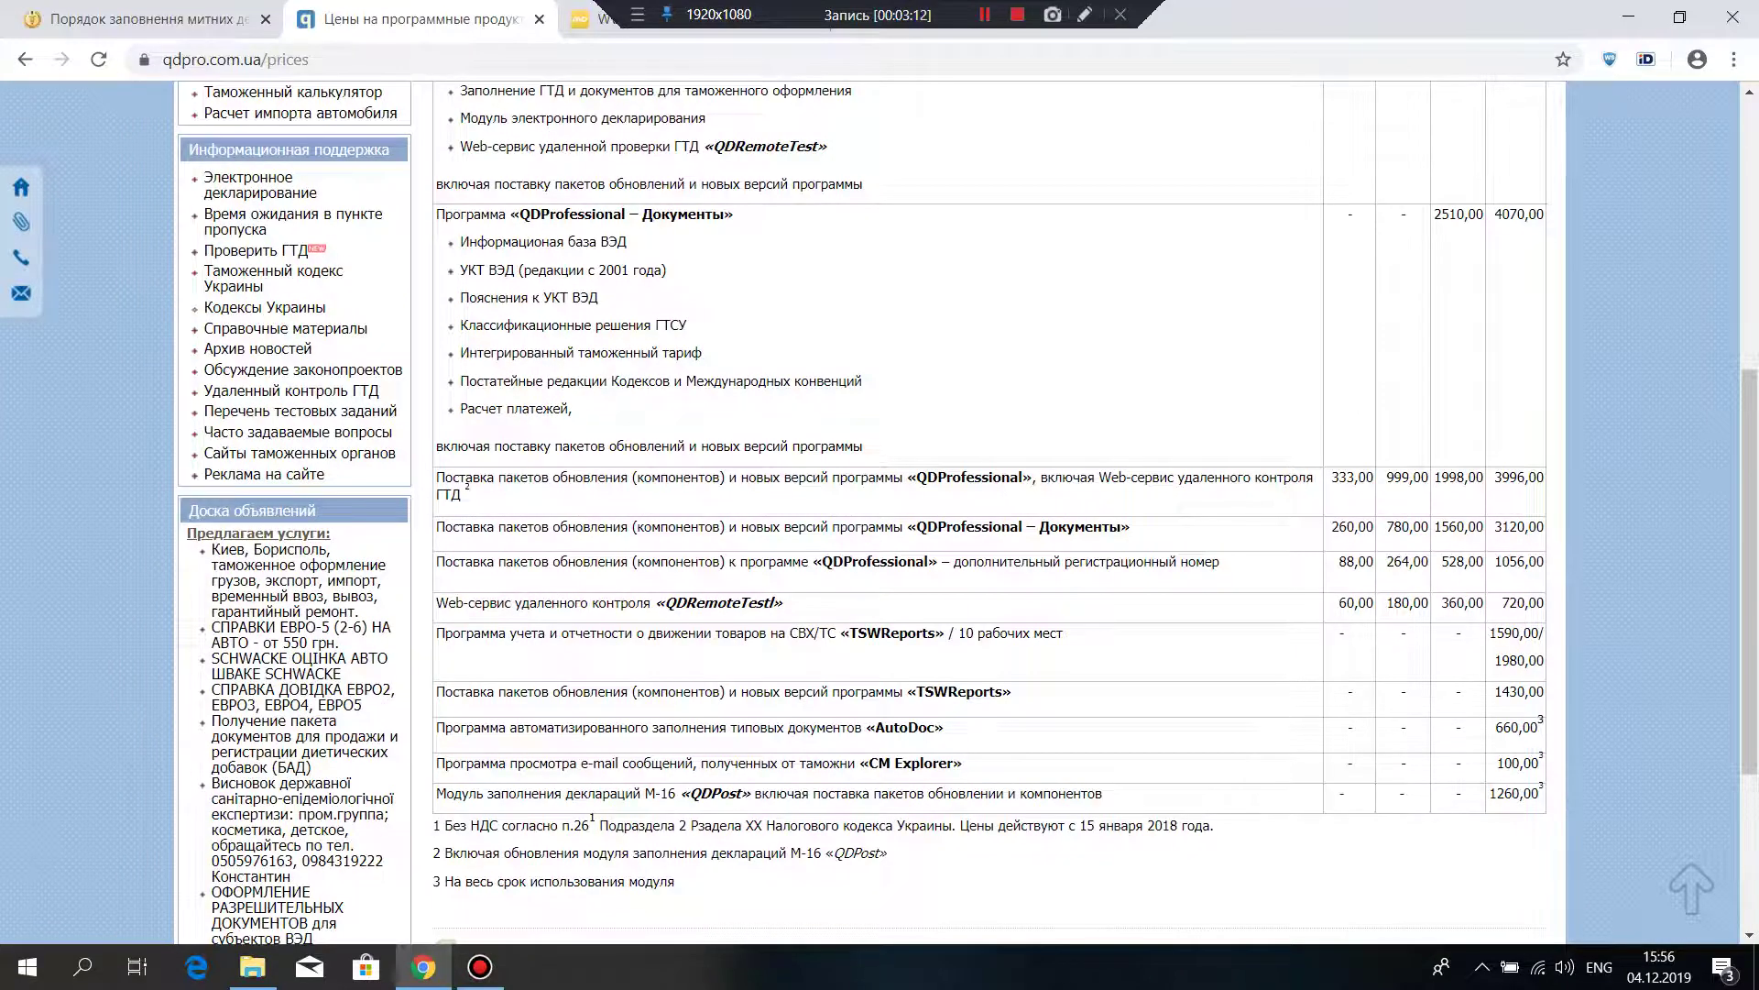
Step: Review the qdpro.com.ua price table and mark the 4070,00 annual price
scroll(990, 513, "up", 3)
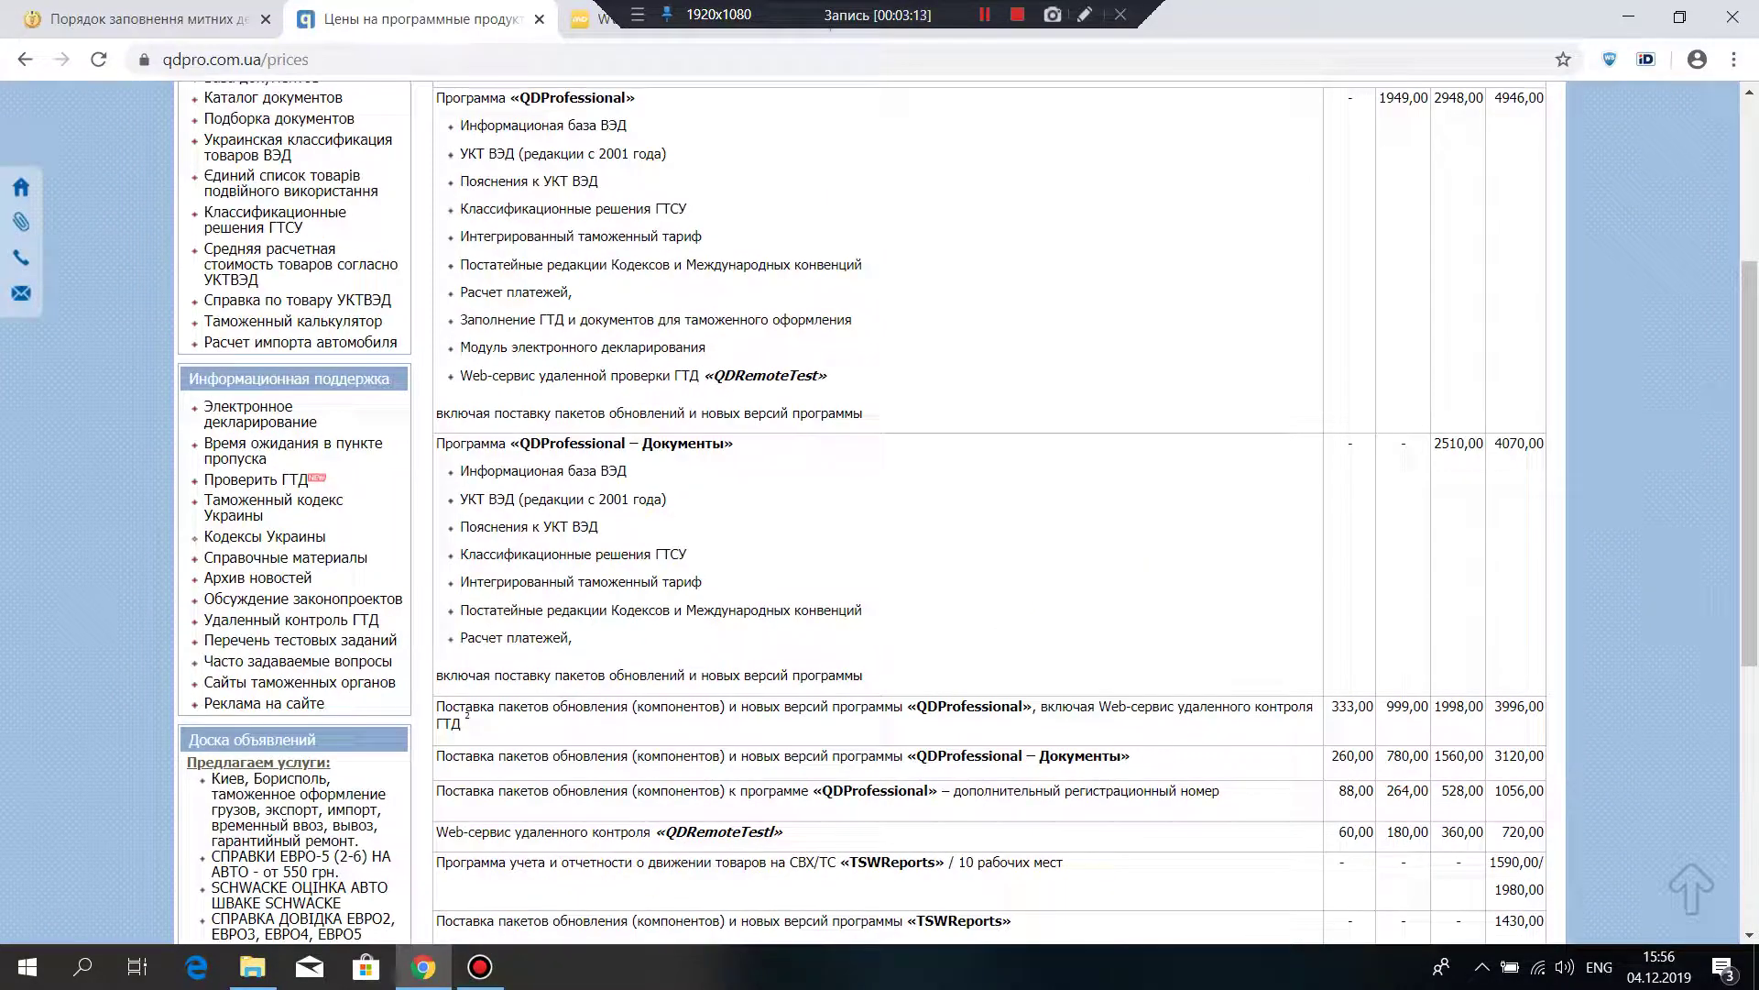
scroll(990, 513, "up", 3)
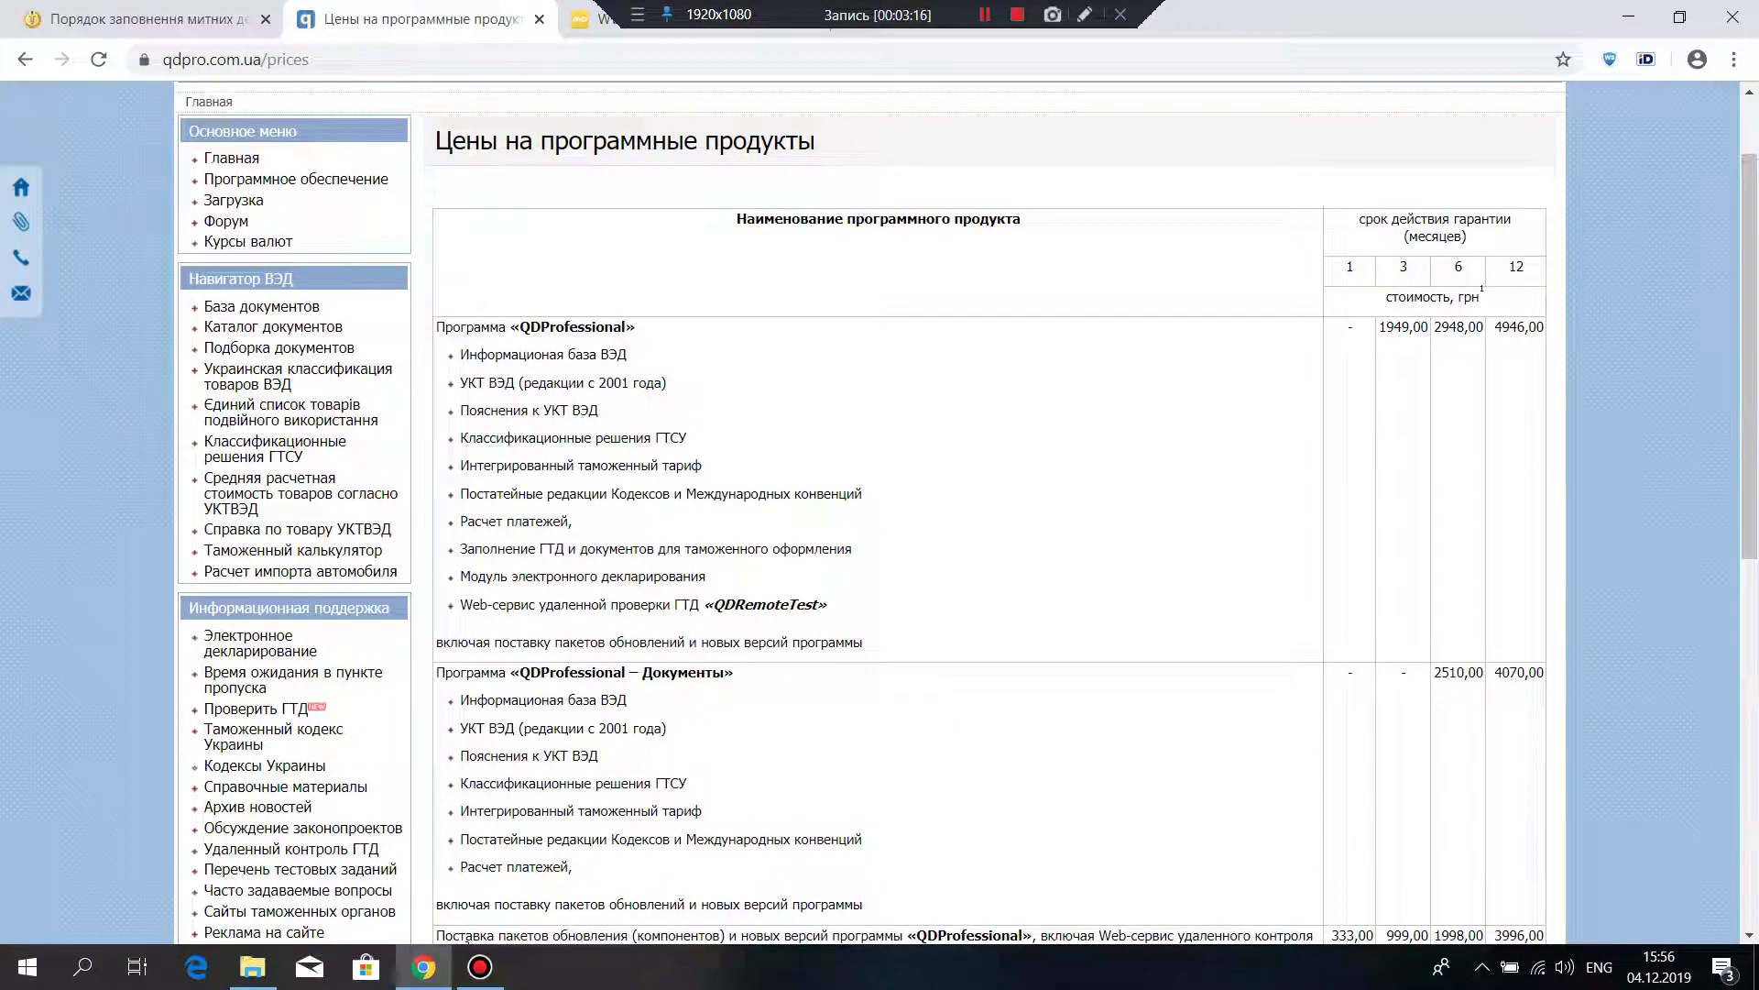
scroll(990, 513, "down", 3)
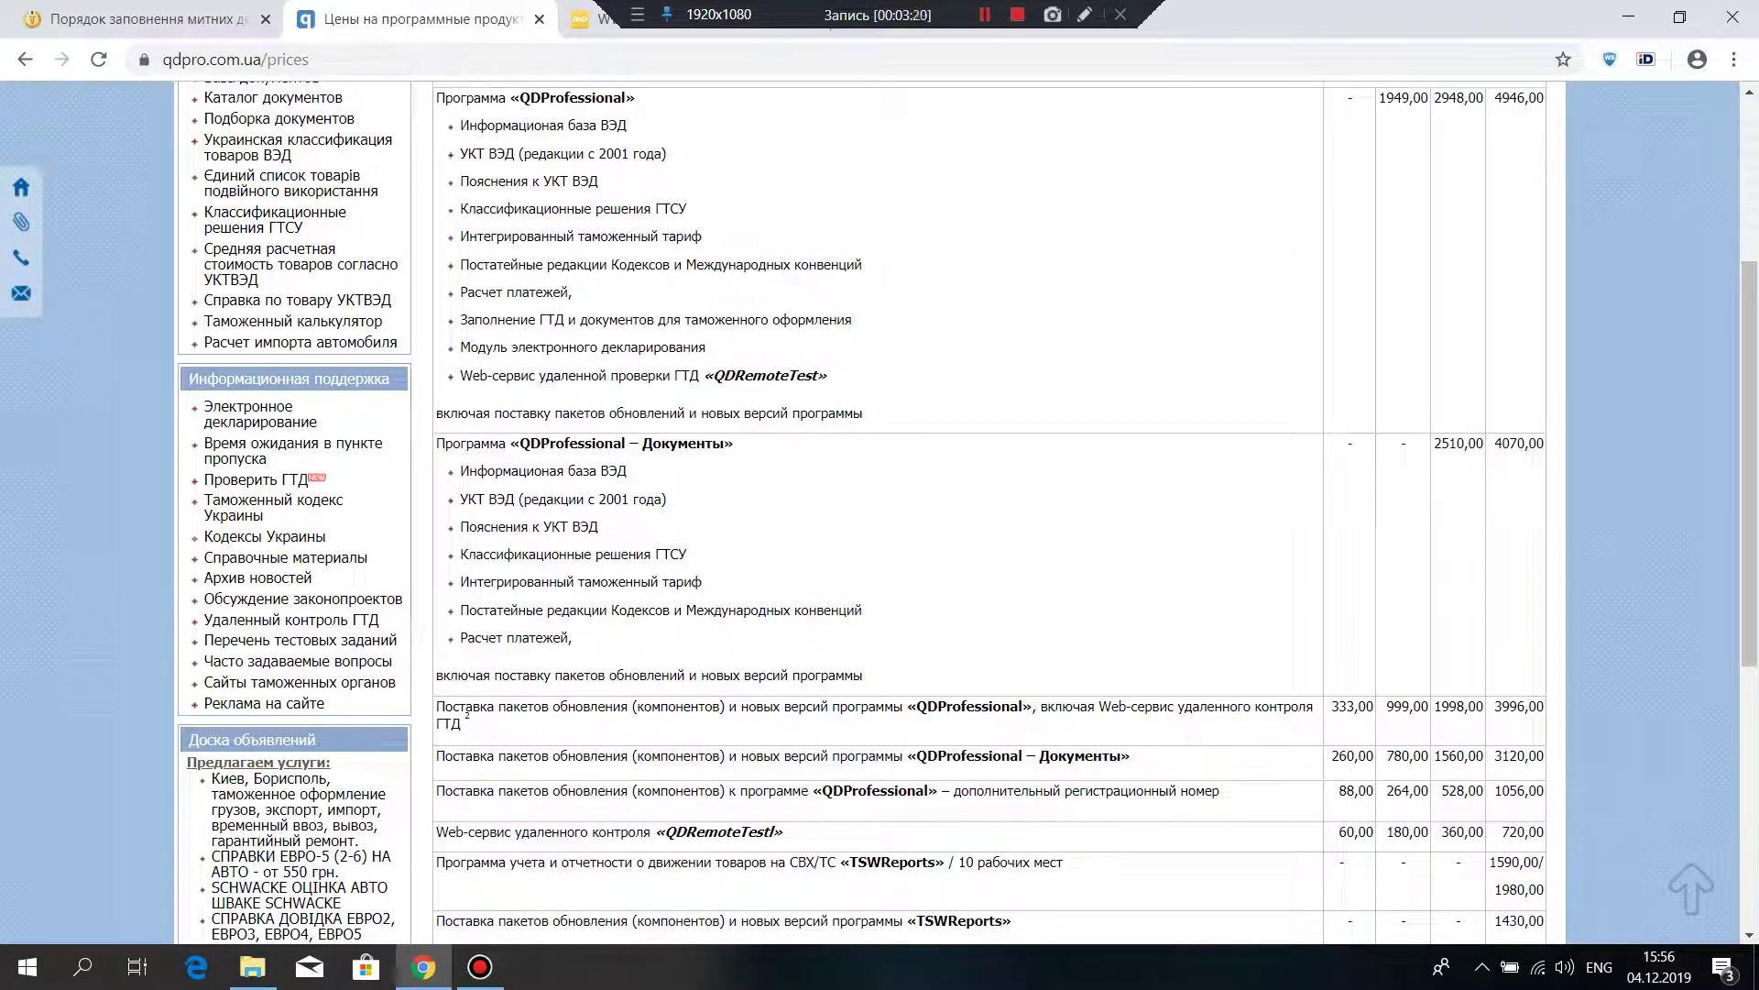
scroll(989, 513, "down", 3)
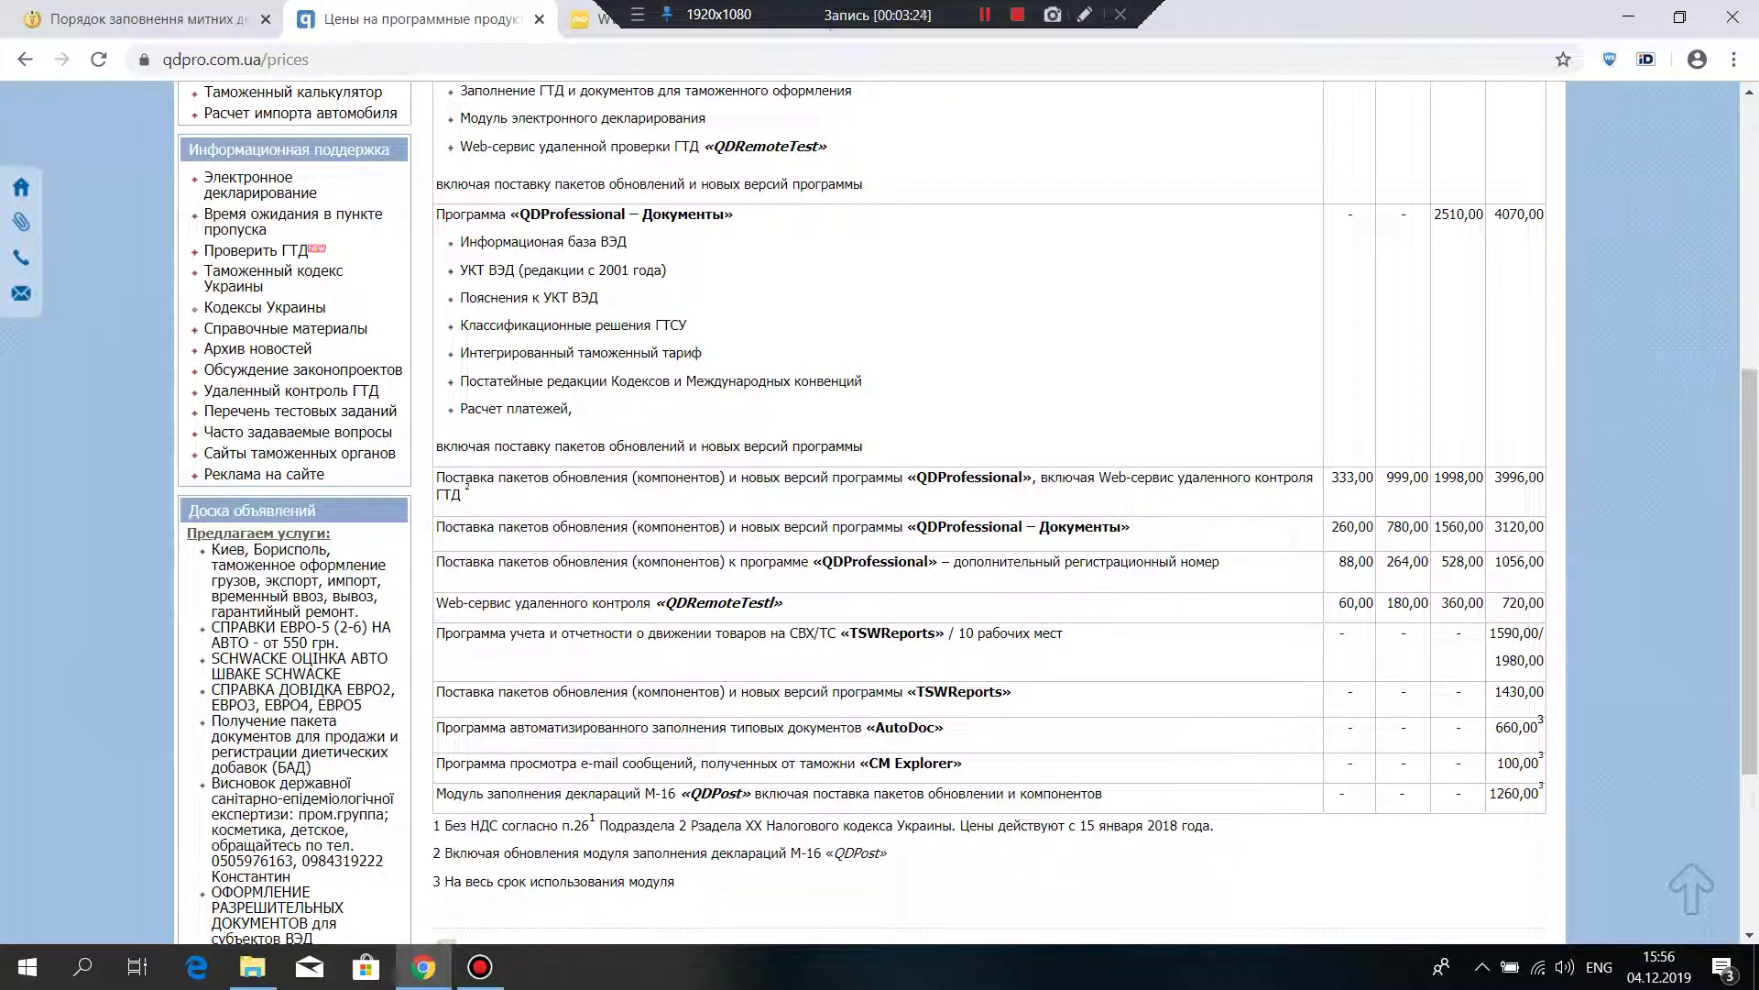
left_click_drag(1545, 214, 1500, 215)
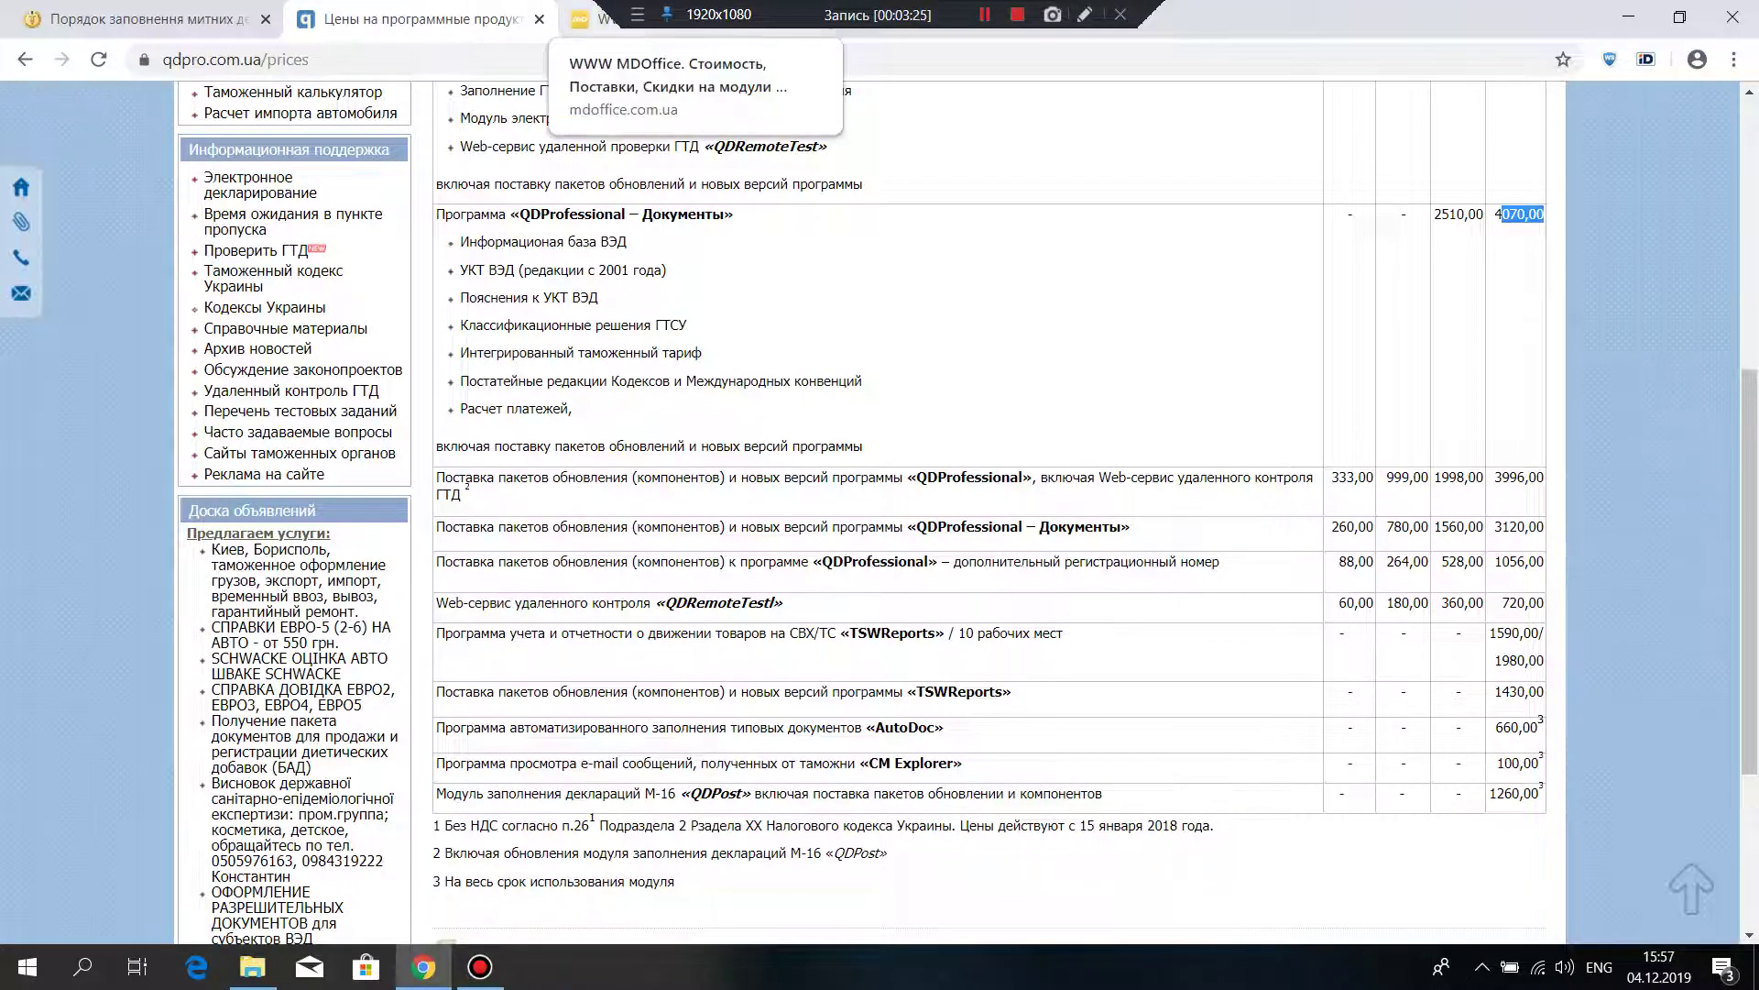
Step: Compare against the mdoffice.com.ua prices, checking the MD PROFESSIONAL next-period price
left_click(591, 19)
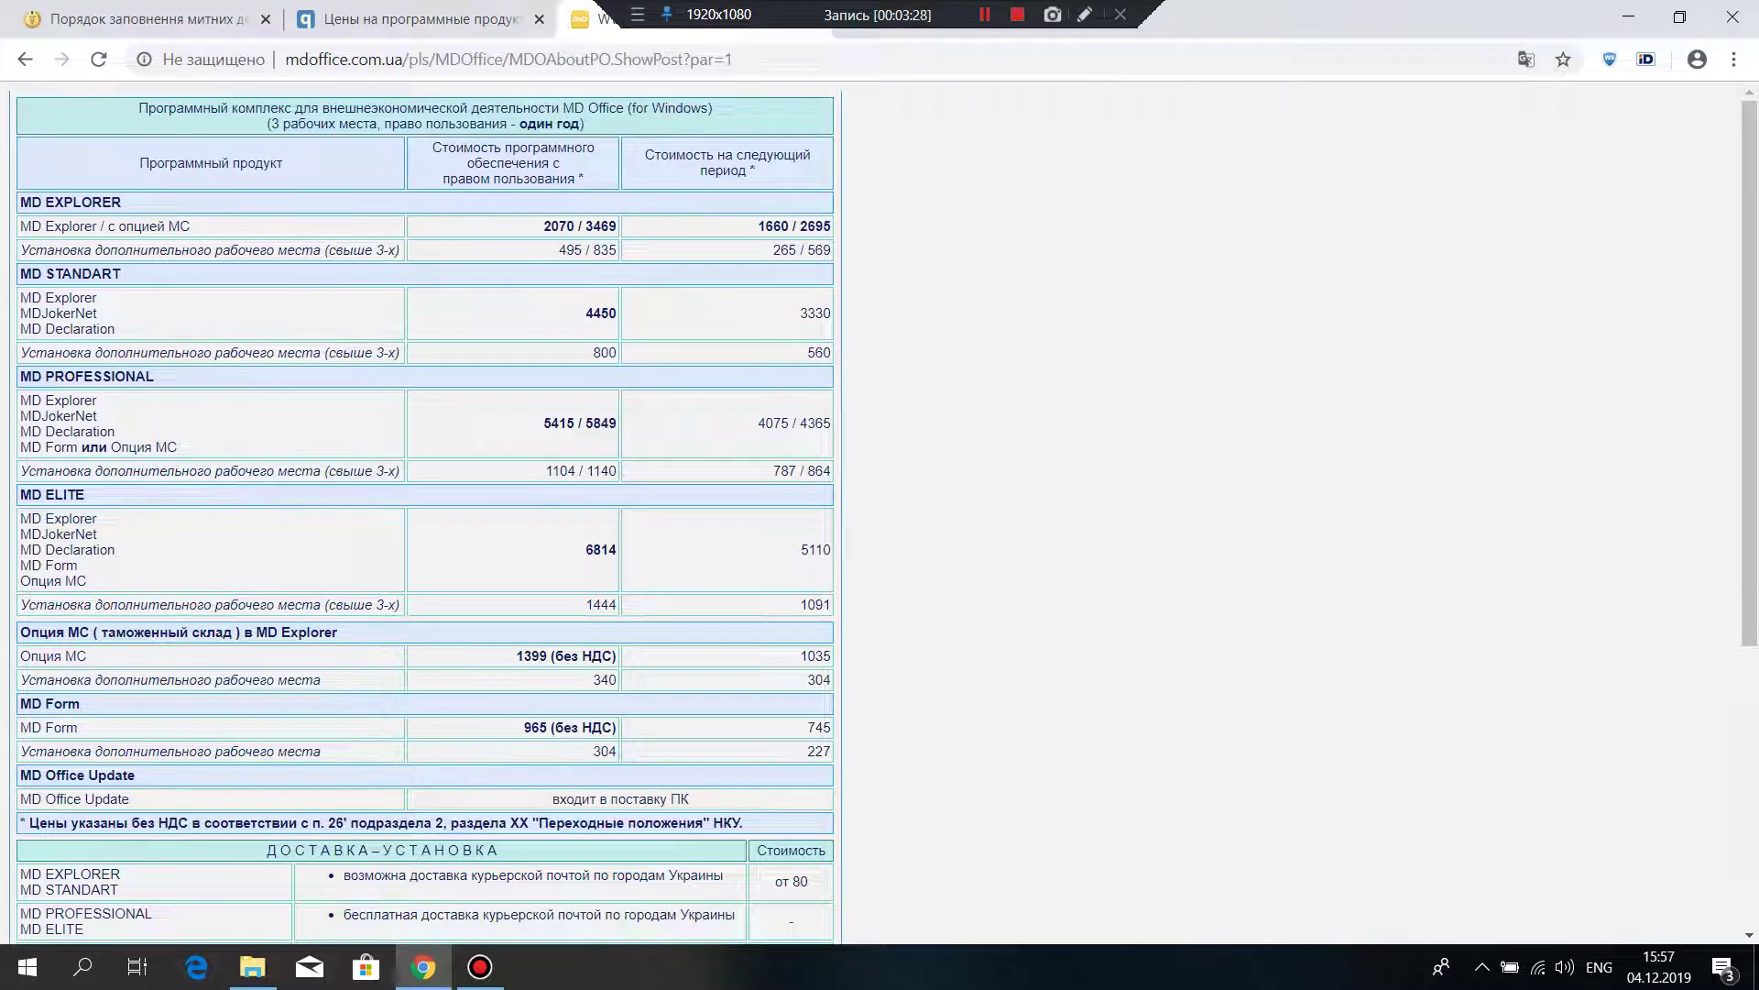
scroll(426, 513, "down", 3)
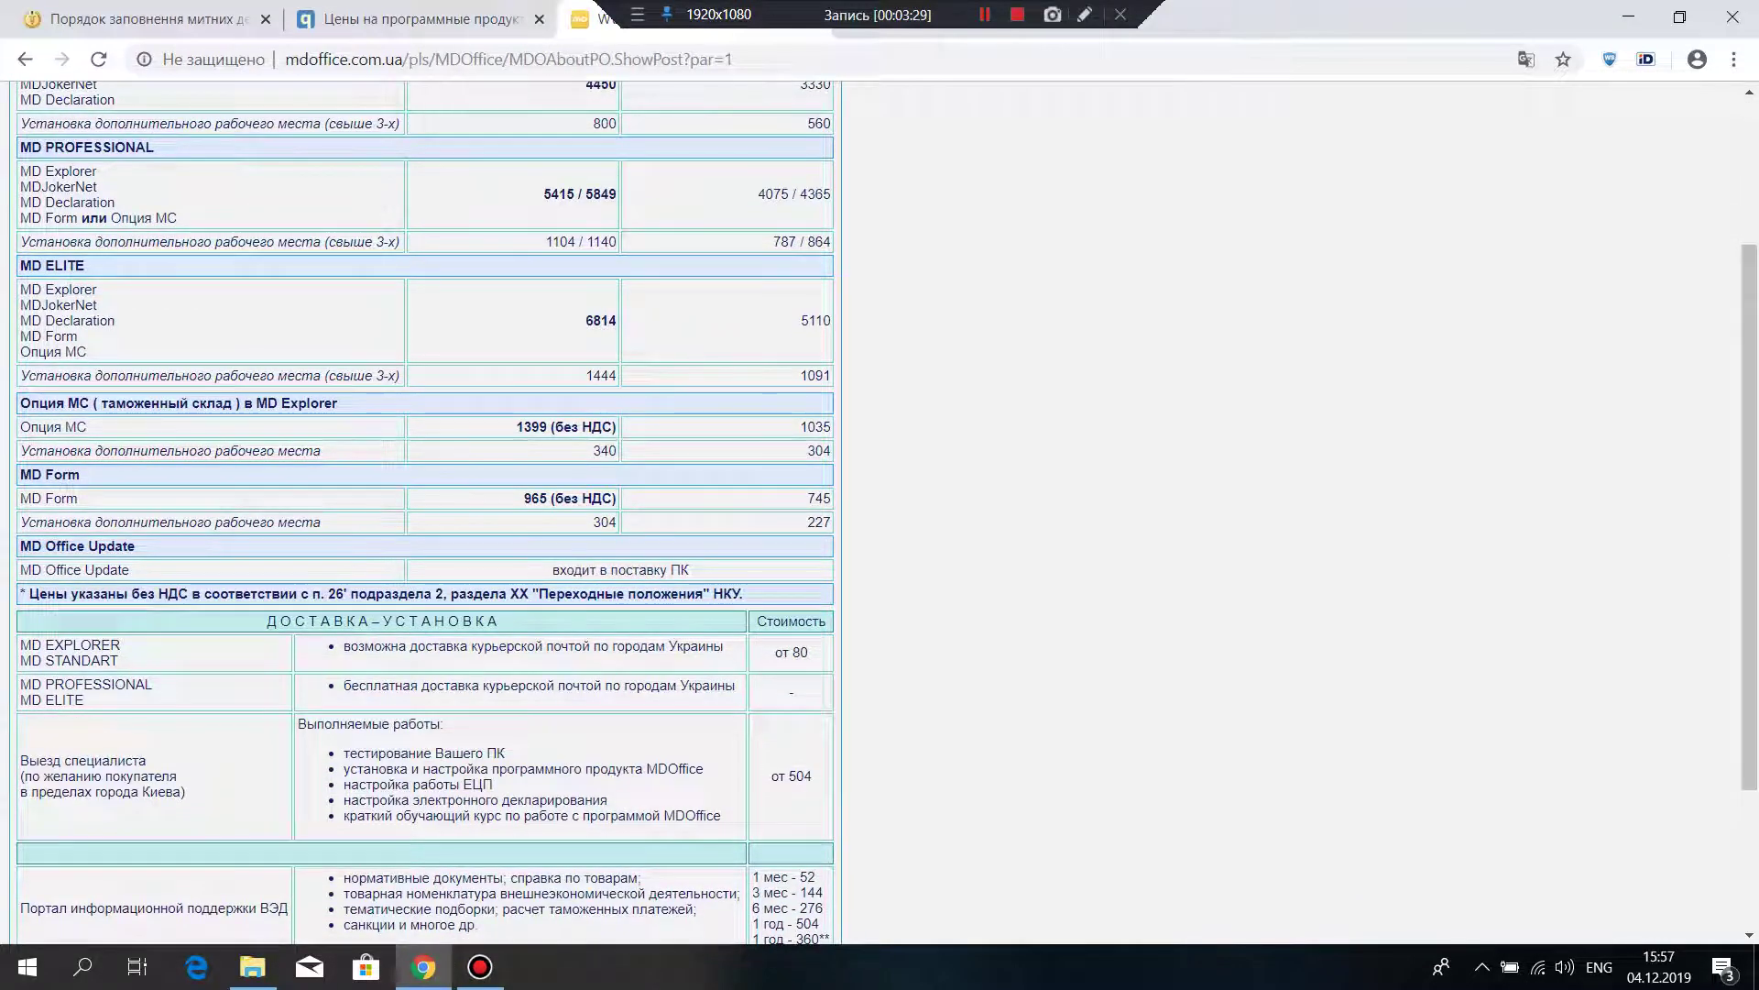
scroll(426, 513, "up", 3)
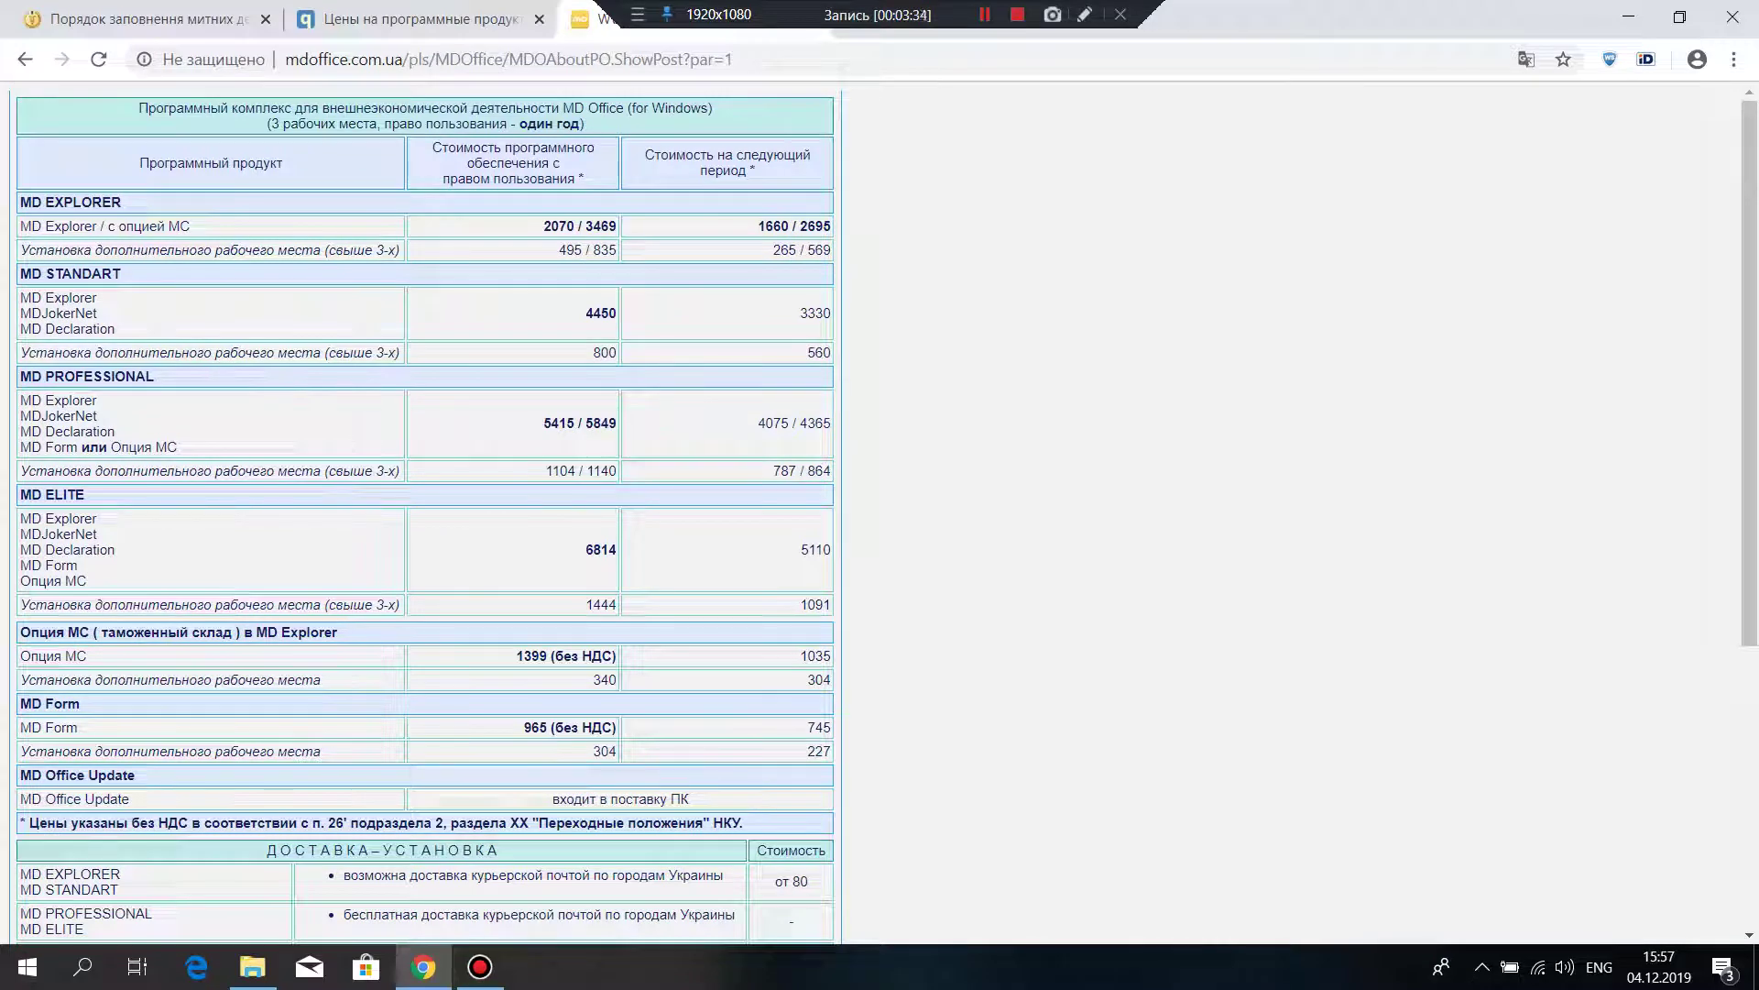
left_click_drag(757, 423, 807, 422)
left_click(807, 422)
Step: Back on the QDPro price list, clear the 4070,00 mark and minimize Chrome
key("ctrl+shift+Tab")
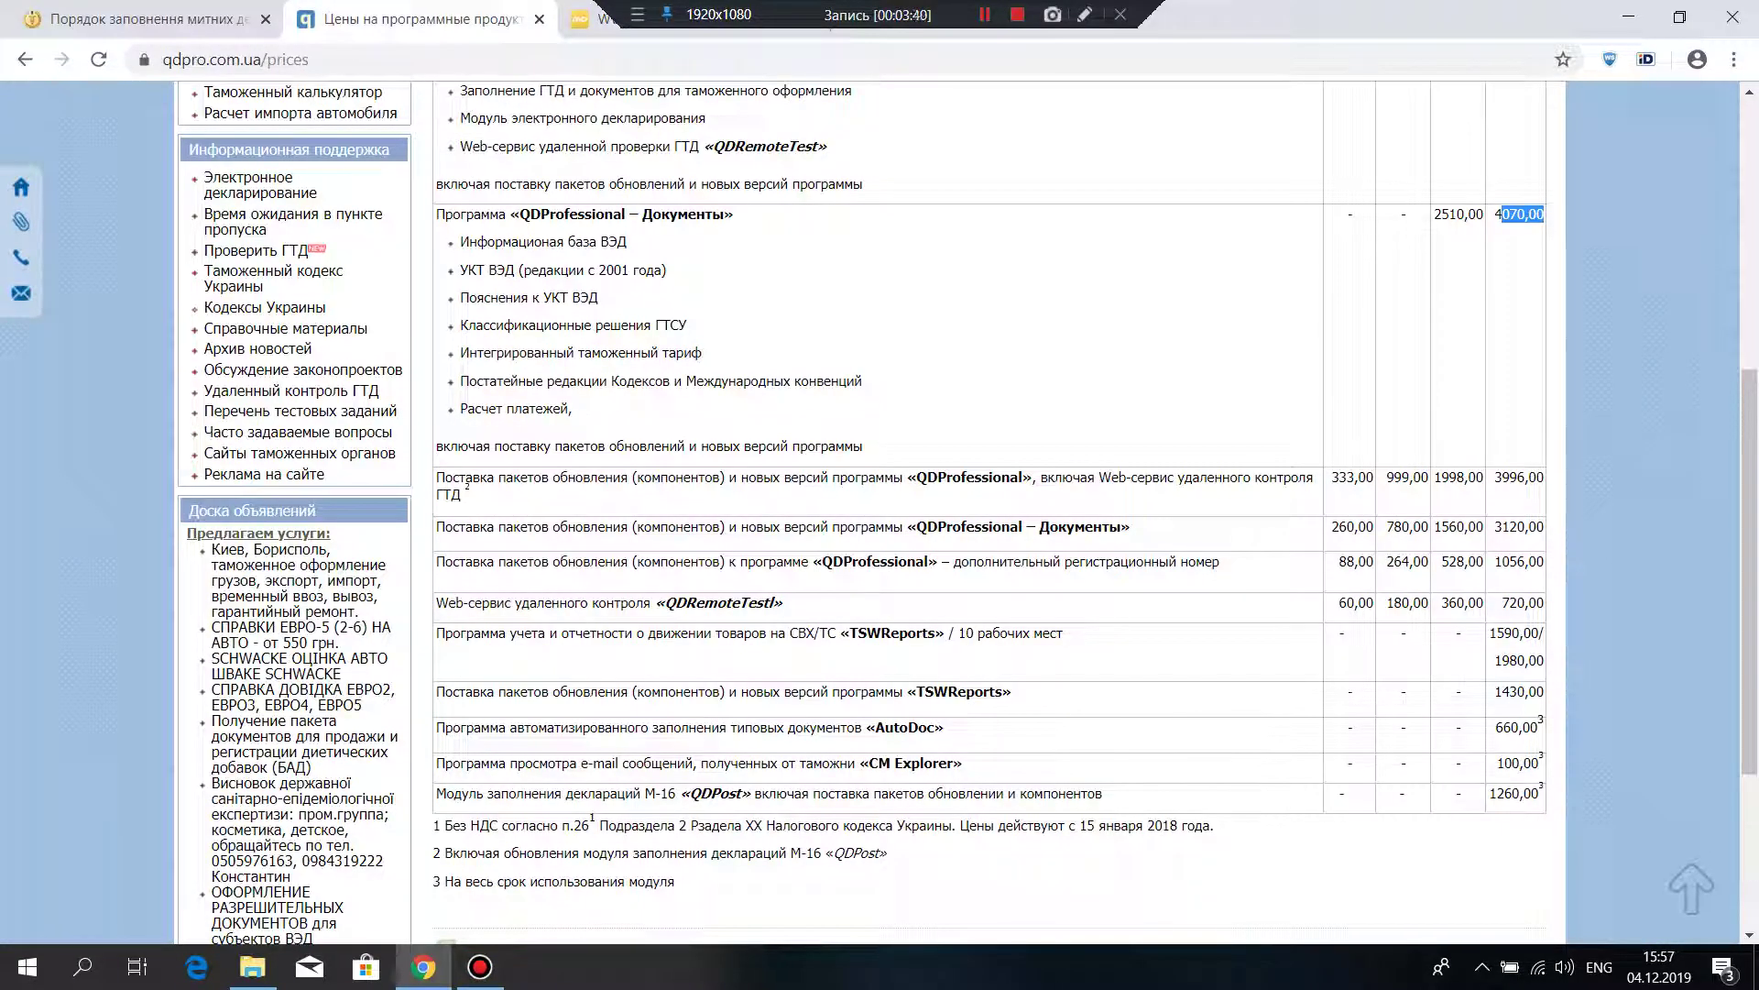
left_click(1521, 214)
left_click(1628, 16)
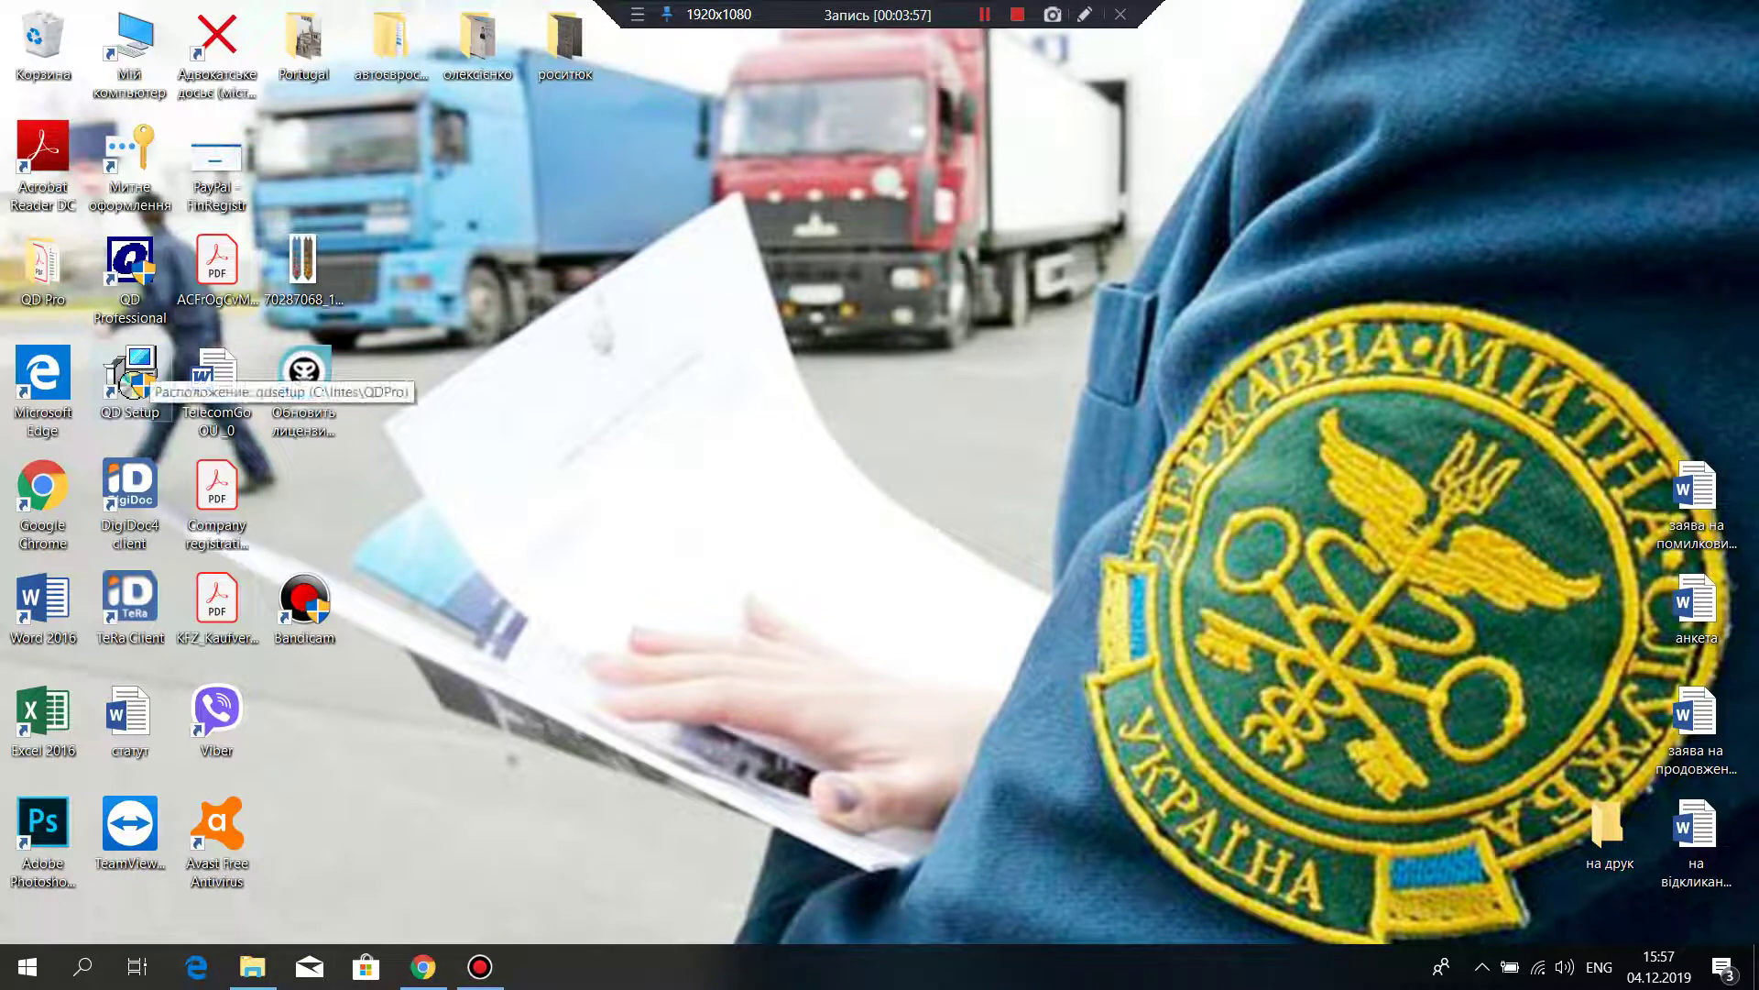
Step: Run QD Setup to update QD Professional from the Internet, then dismiss the completion message
double_click(130, 373)
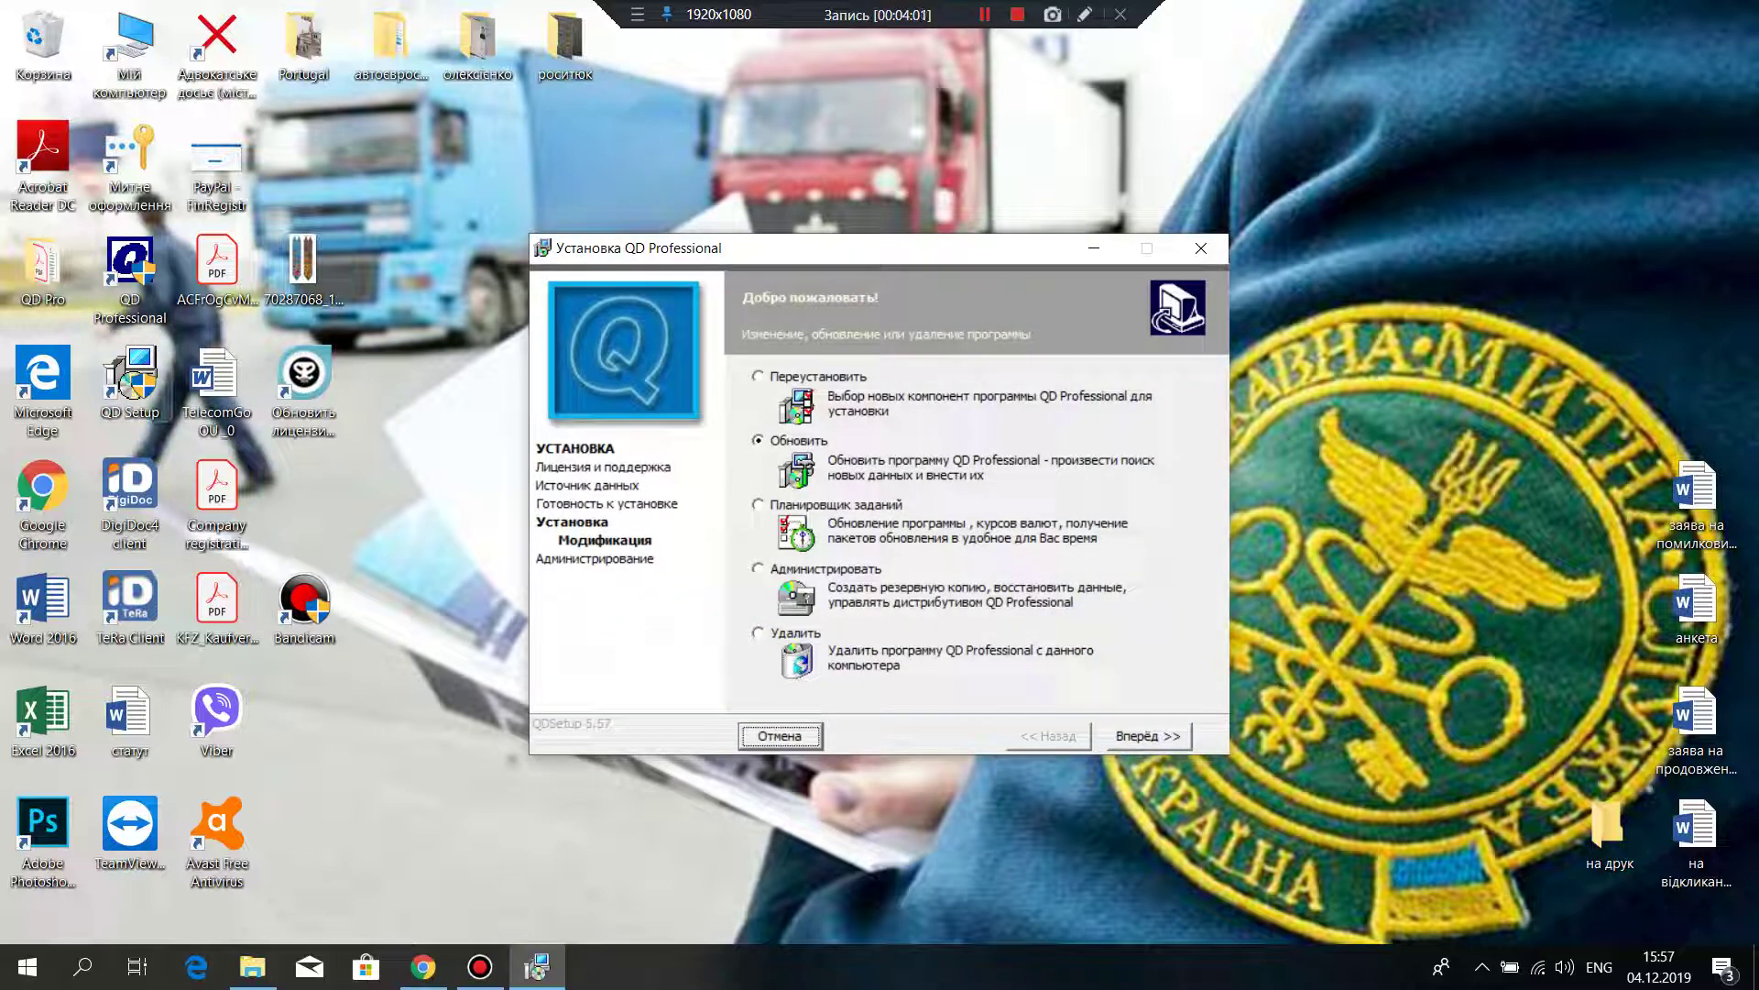
key("Return")
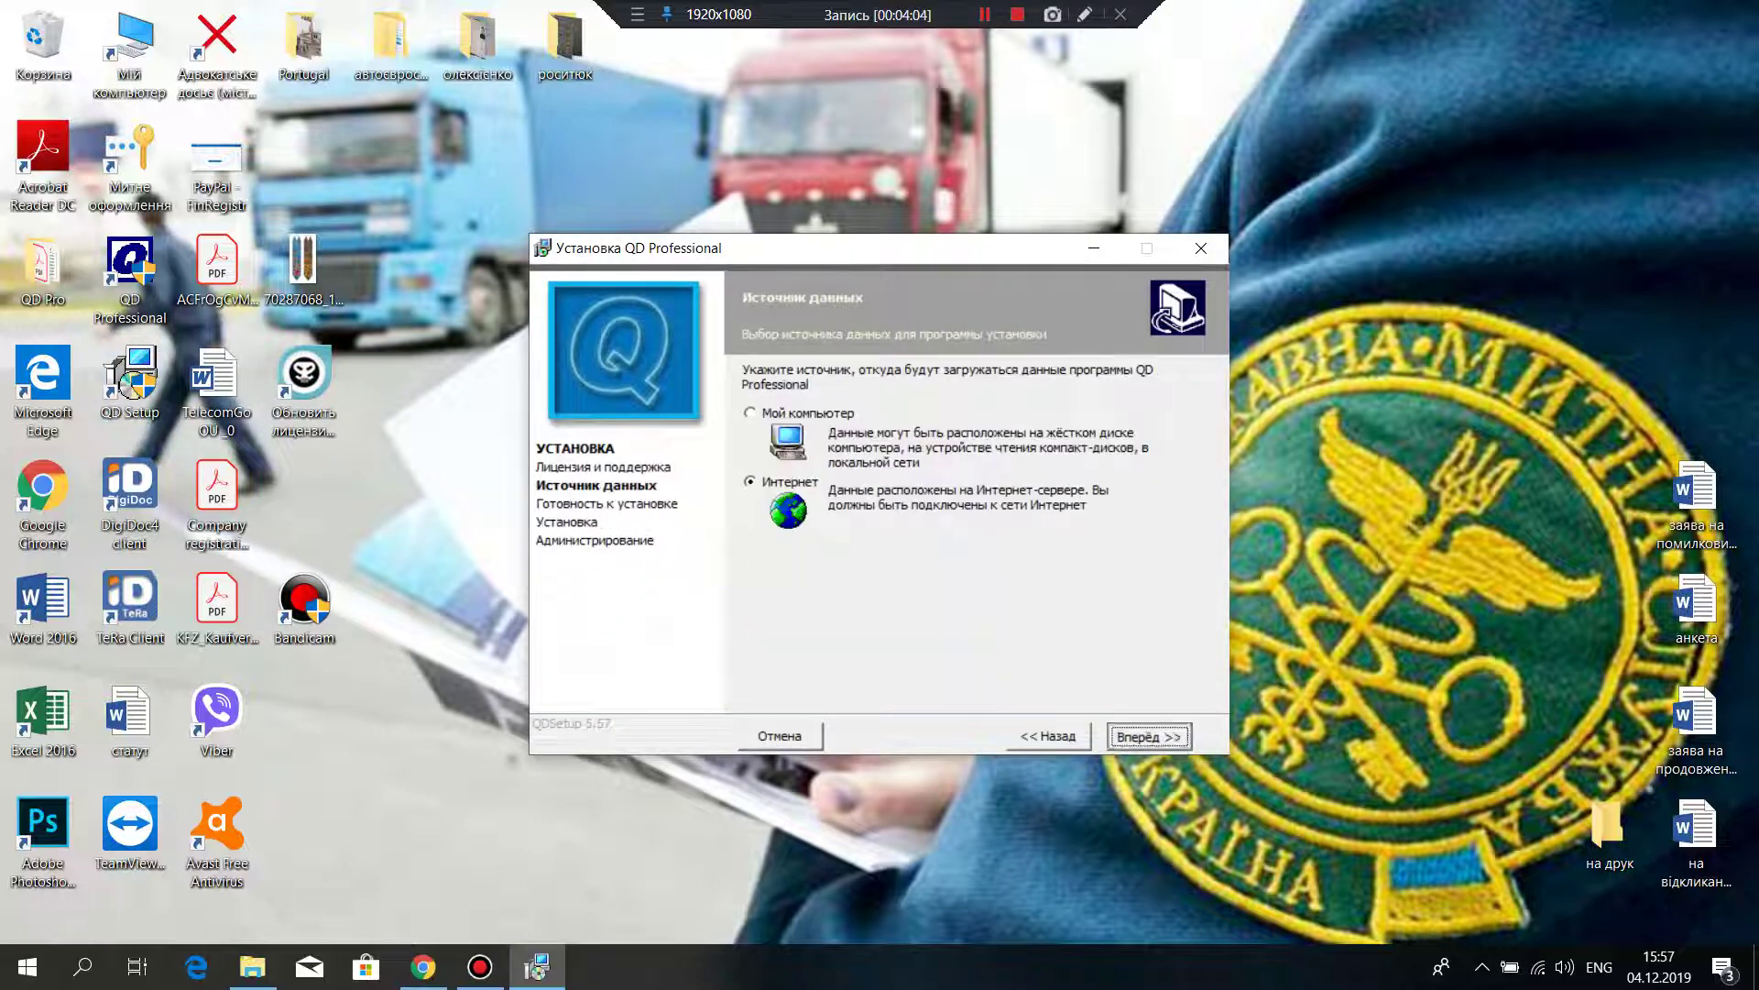
key("Return")
key("Return")
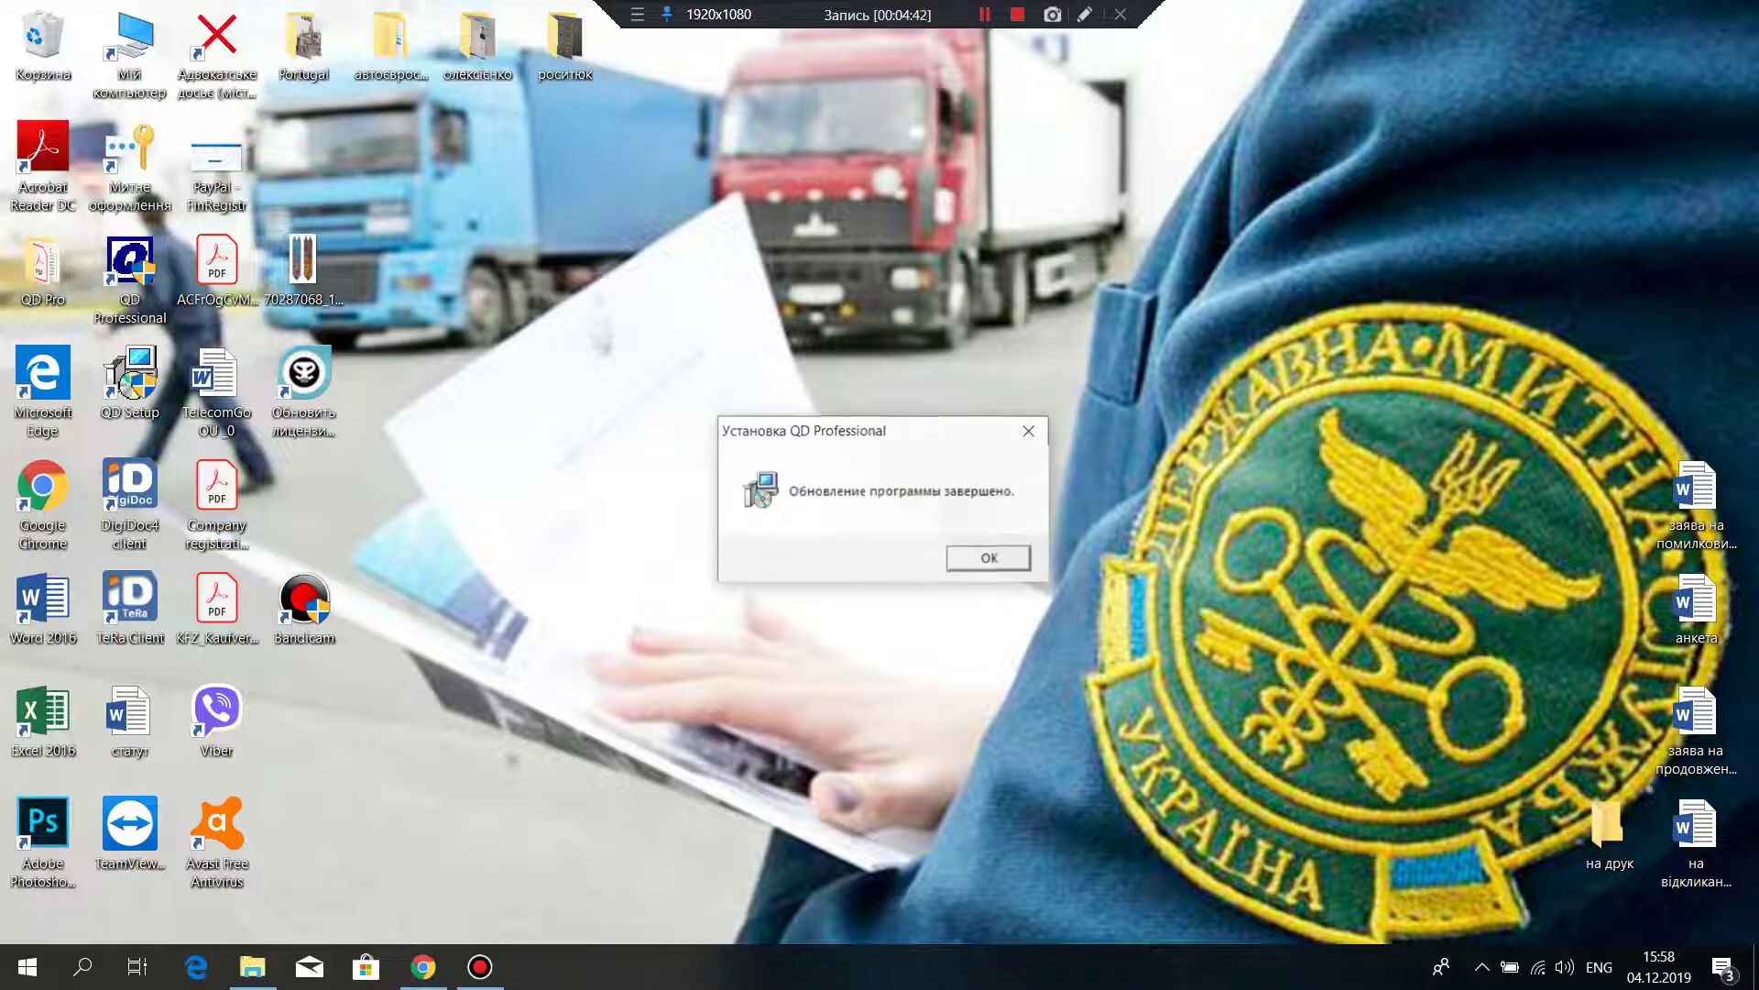
key("Return")
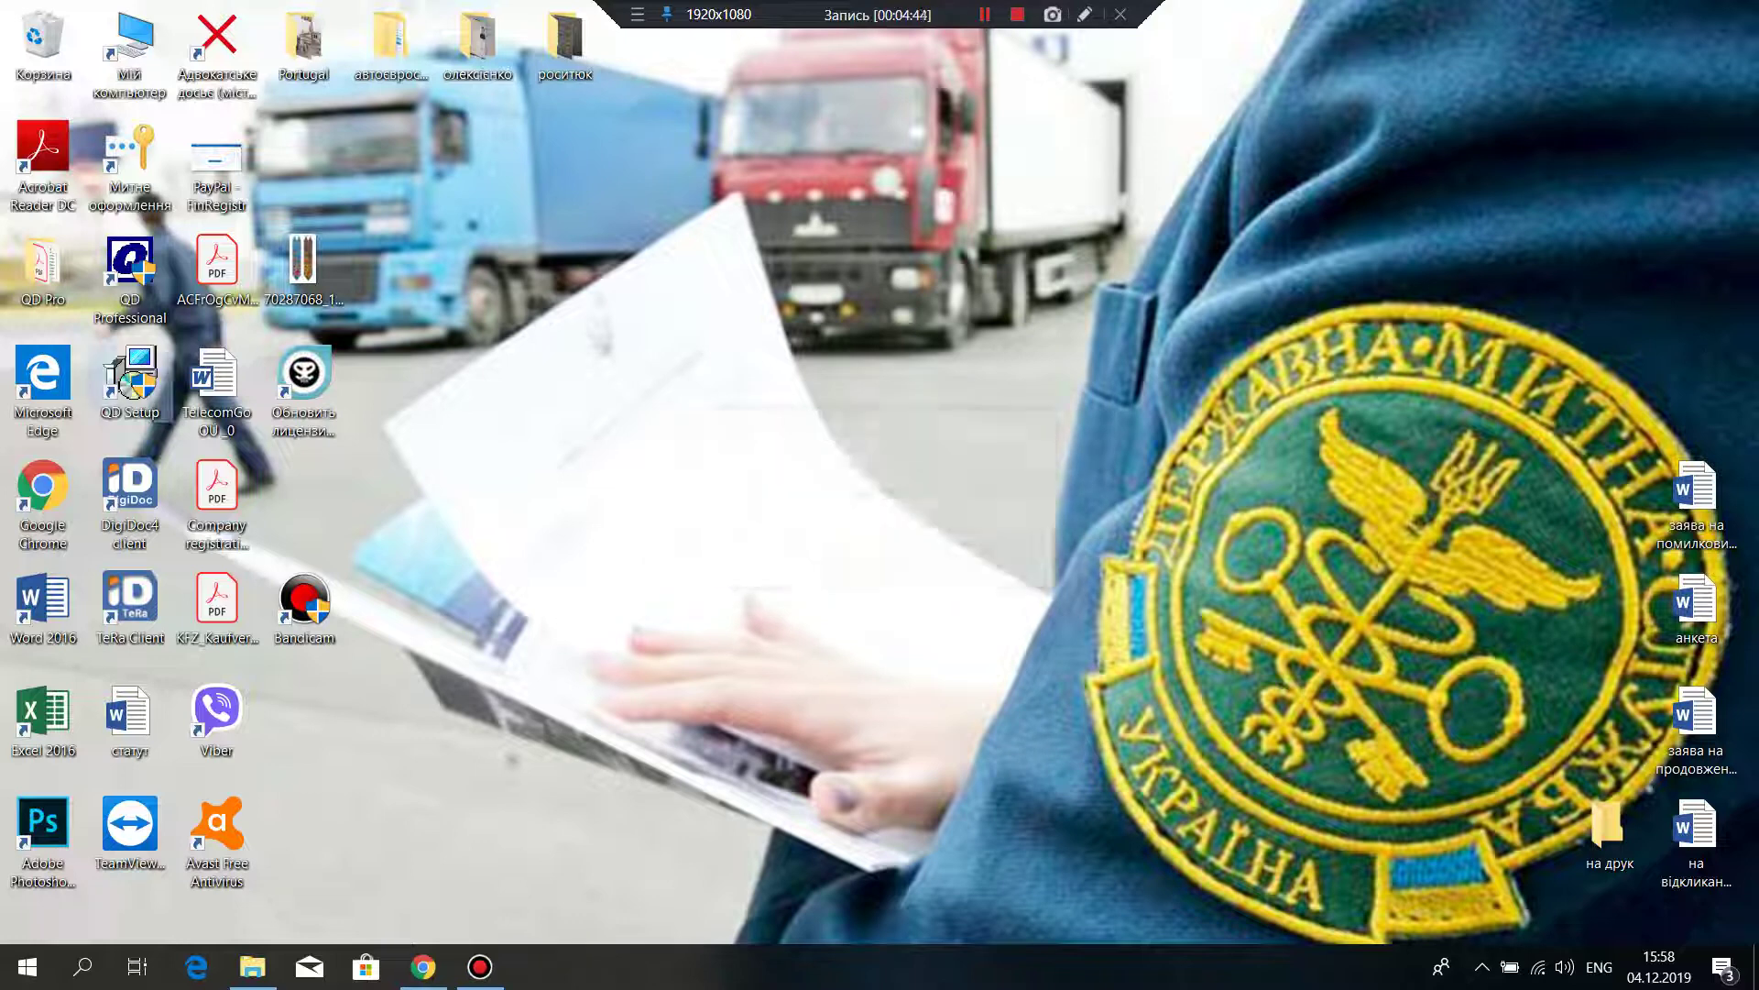
Step: Launch QD Professional and create declaration № 84 of type Імпорт громадянами (IM 40 AA 1)
double_click(130, 261)
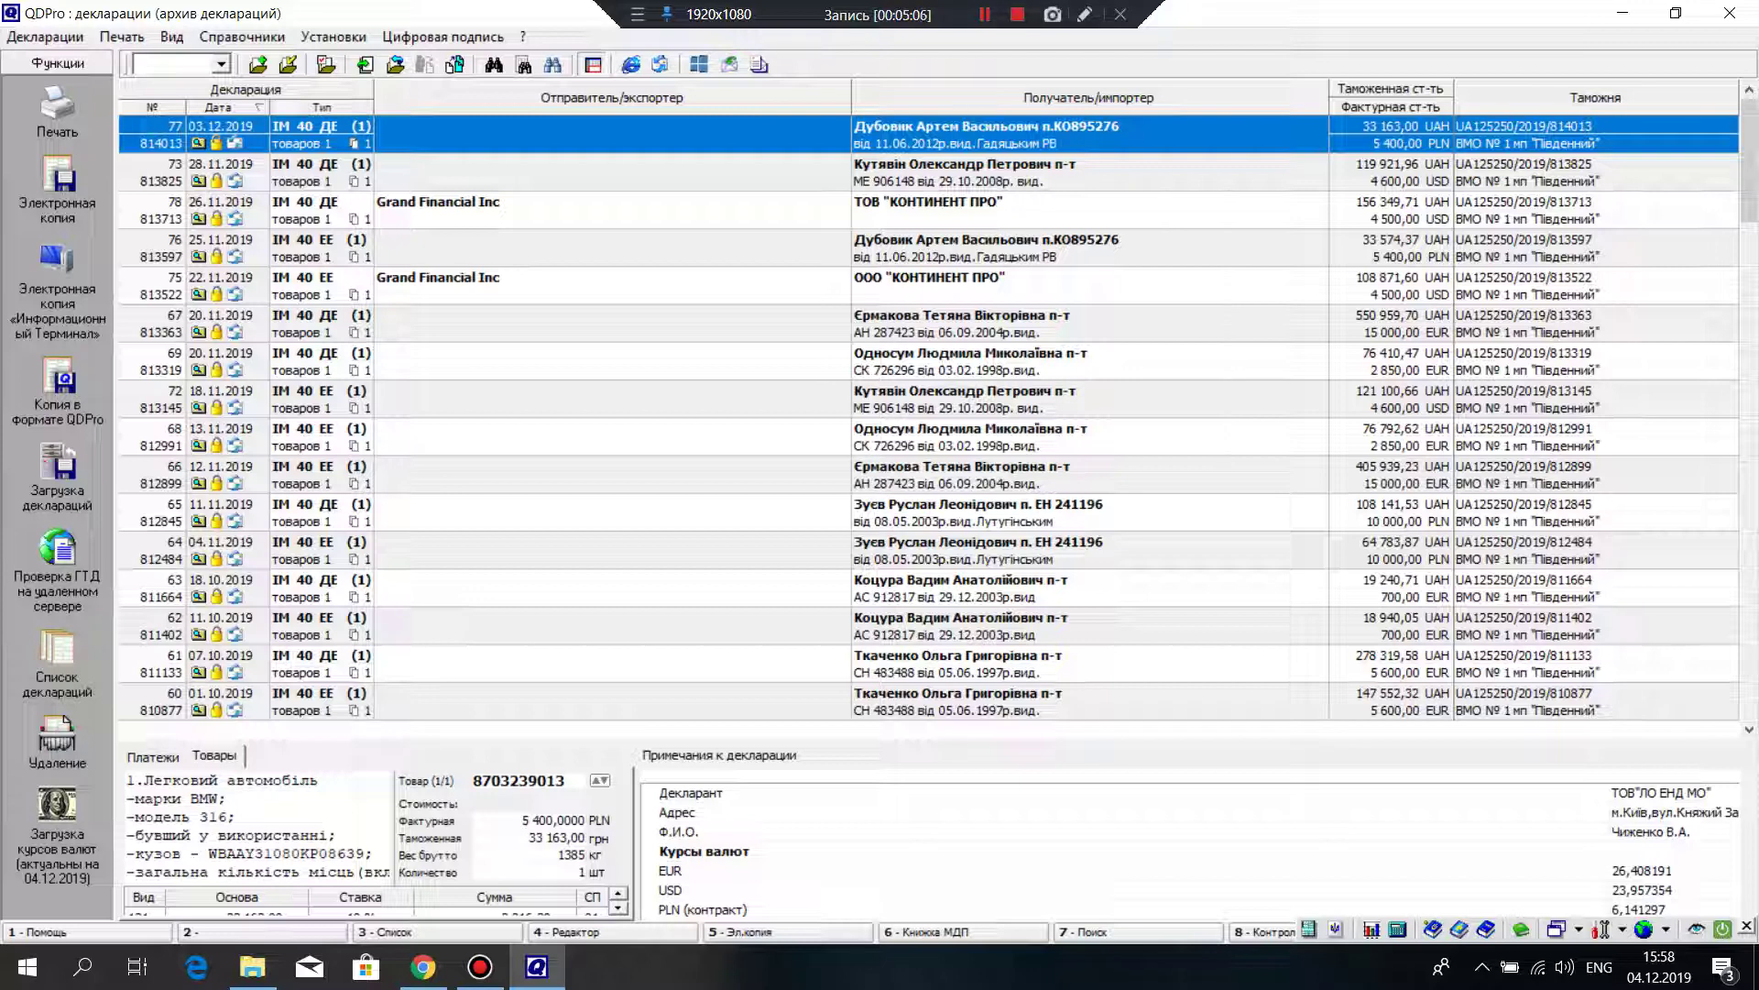
key("alt")
key("Down")
key("Return")
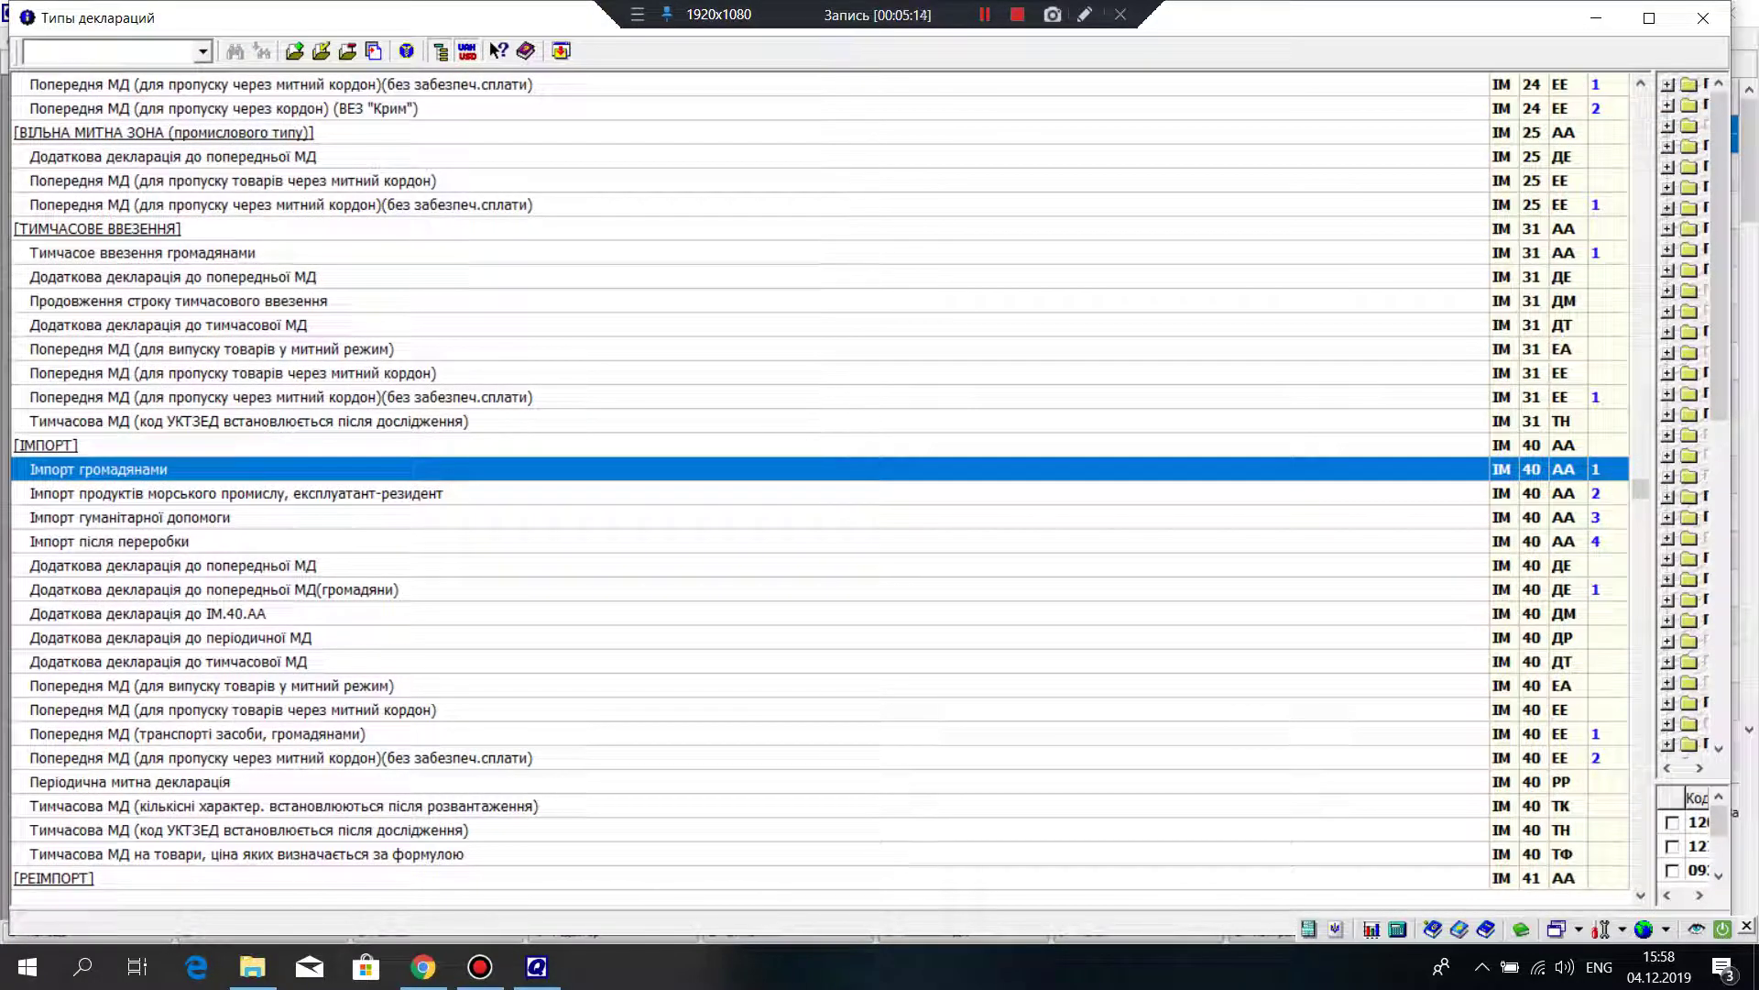
key("Return")
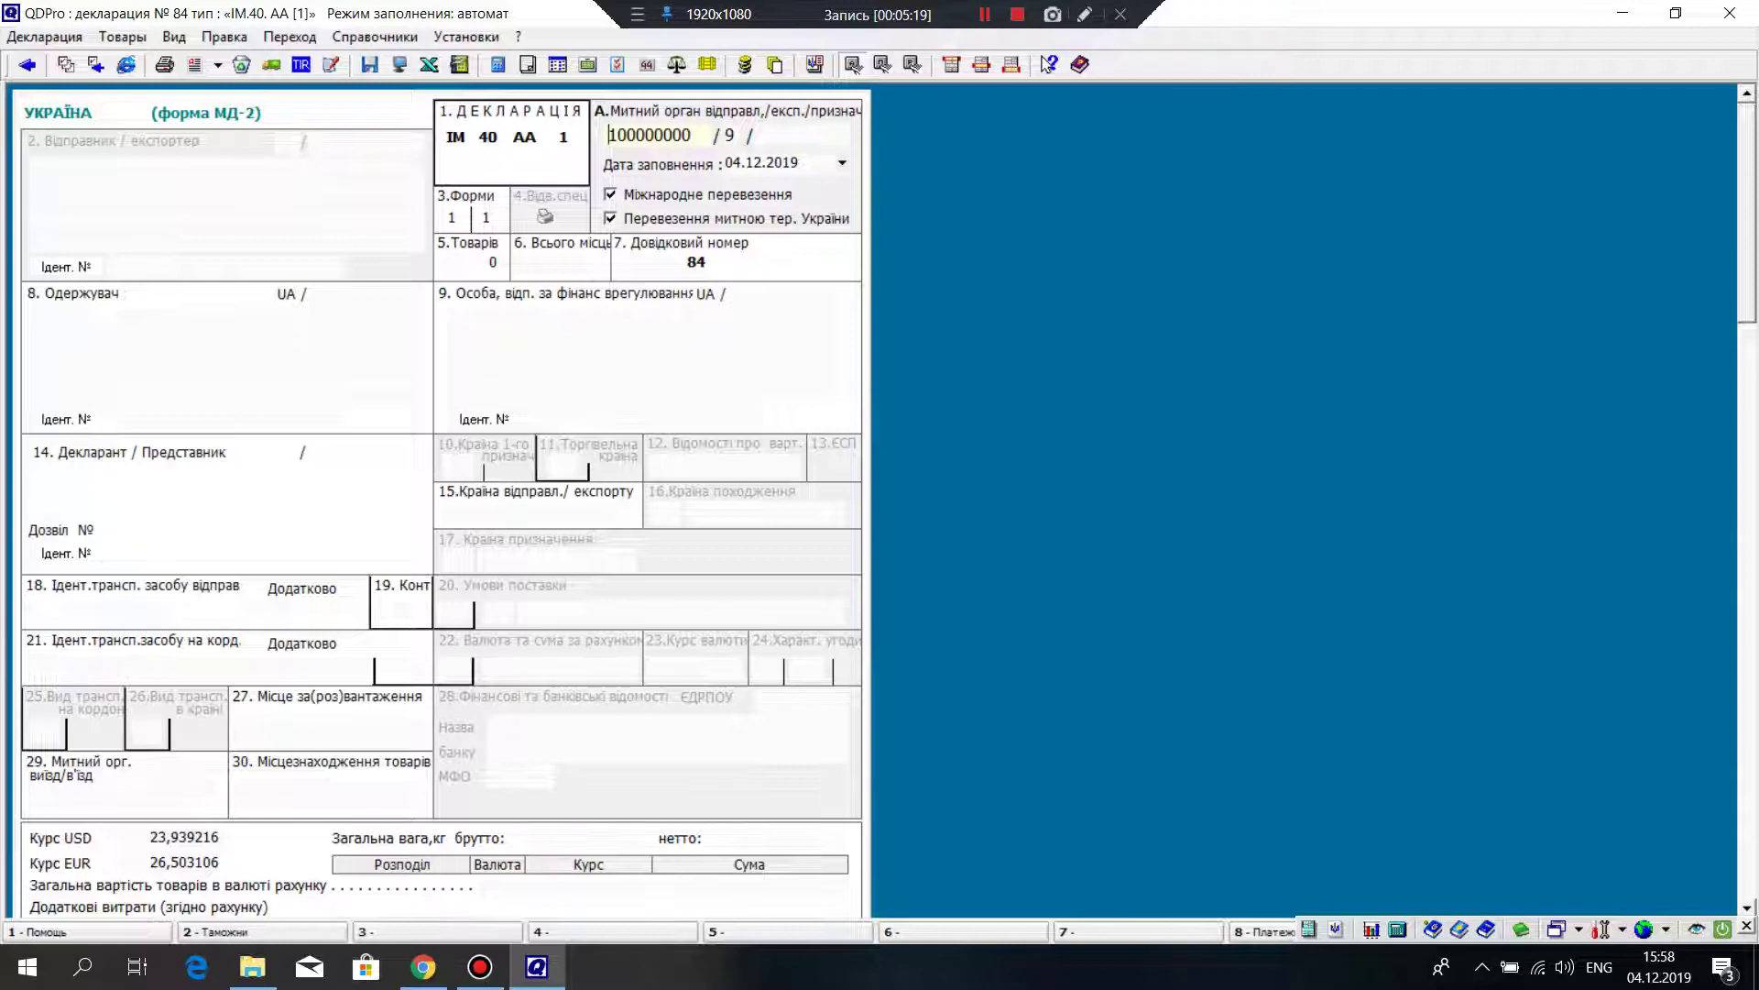
Step: Enter the recipient's full name in box 8 using the Ukrainian keyboard layout
key("Return")
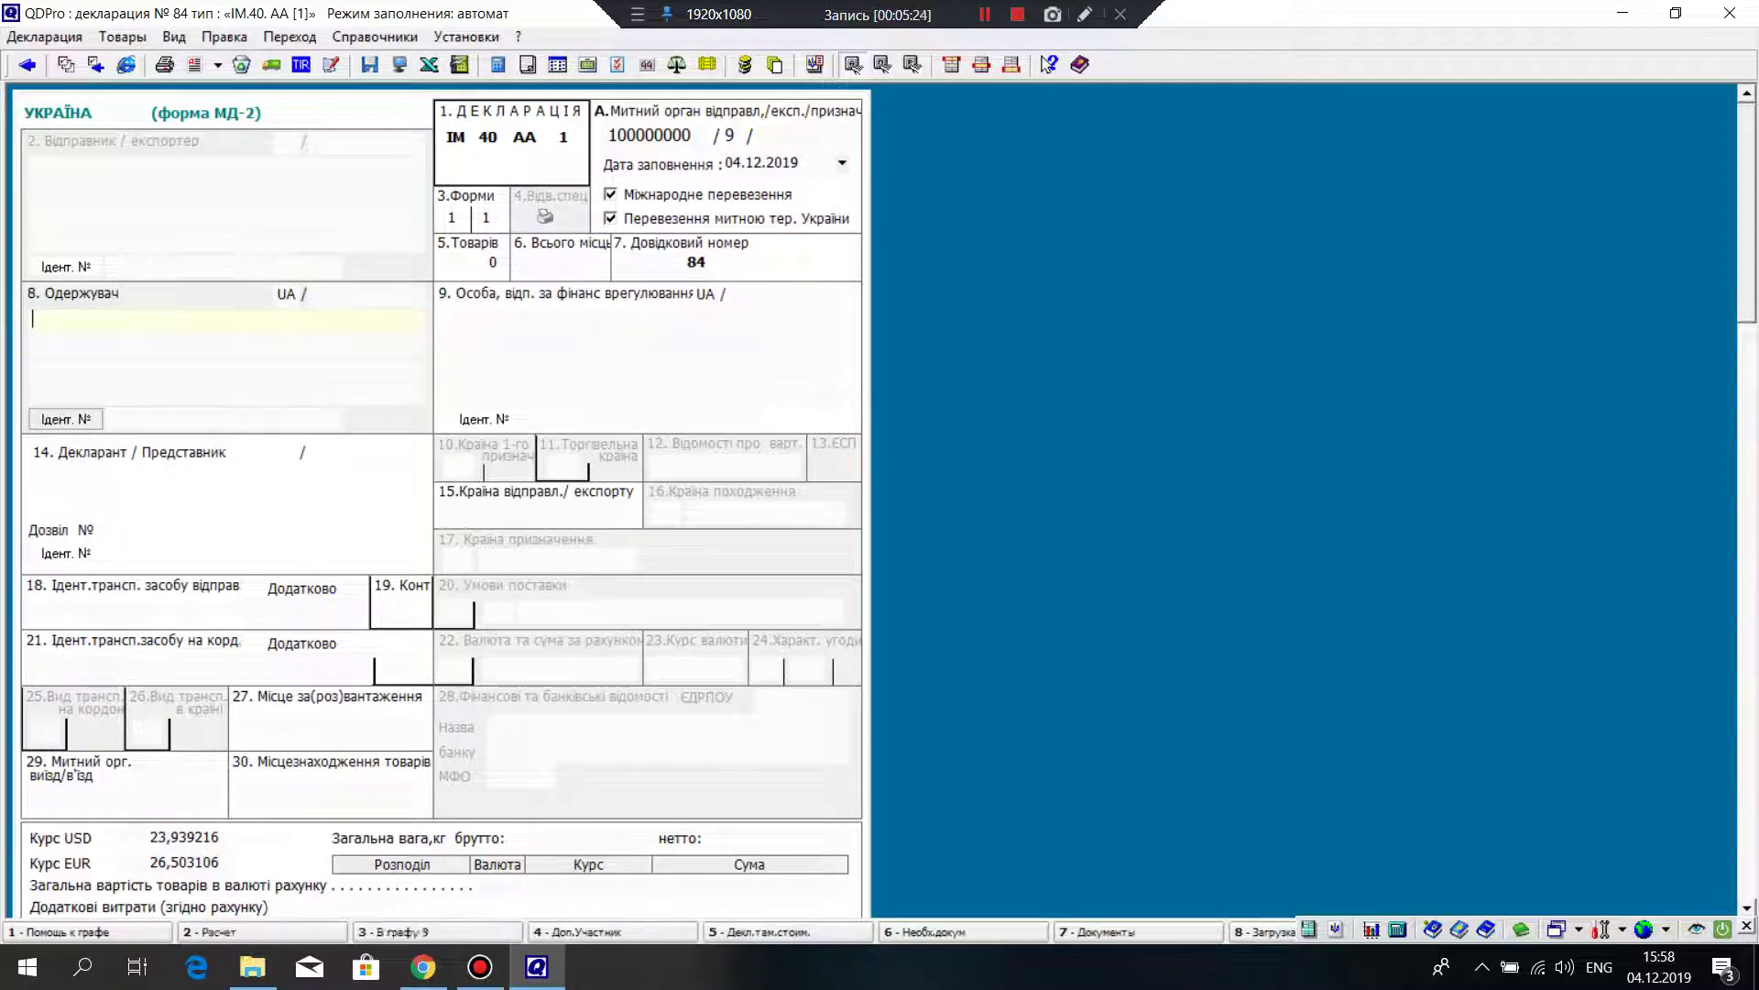
type("Rfp")
key("BackSpace")
key("BackSpace")
key("BackSpace")
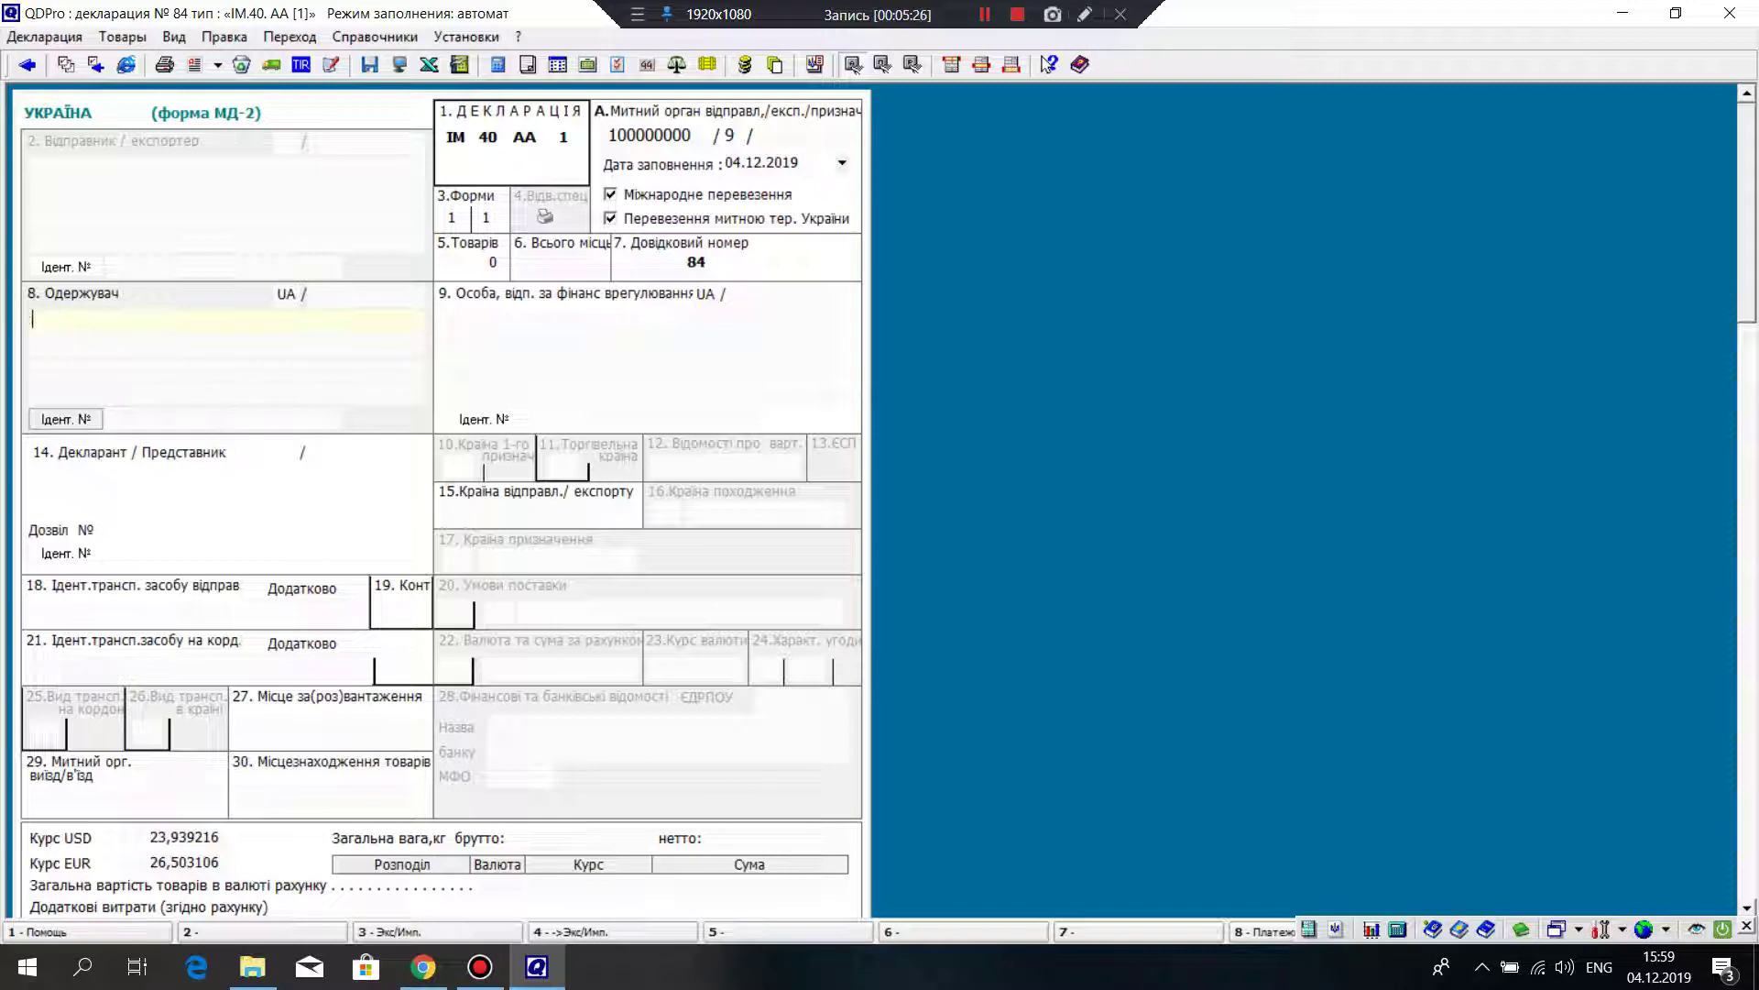
key("alt+shift")
type("і")
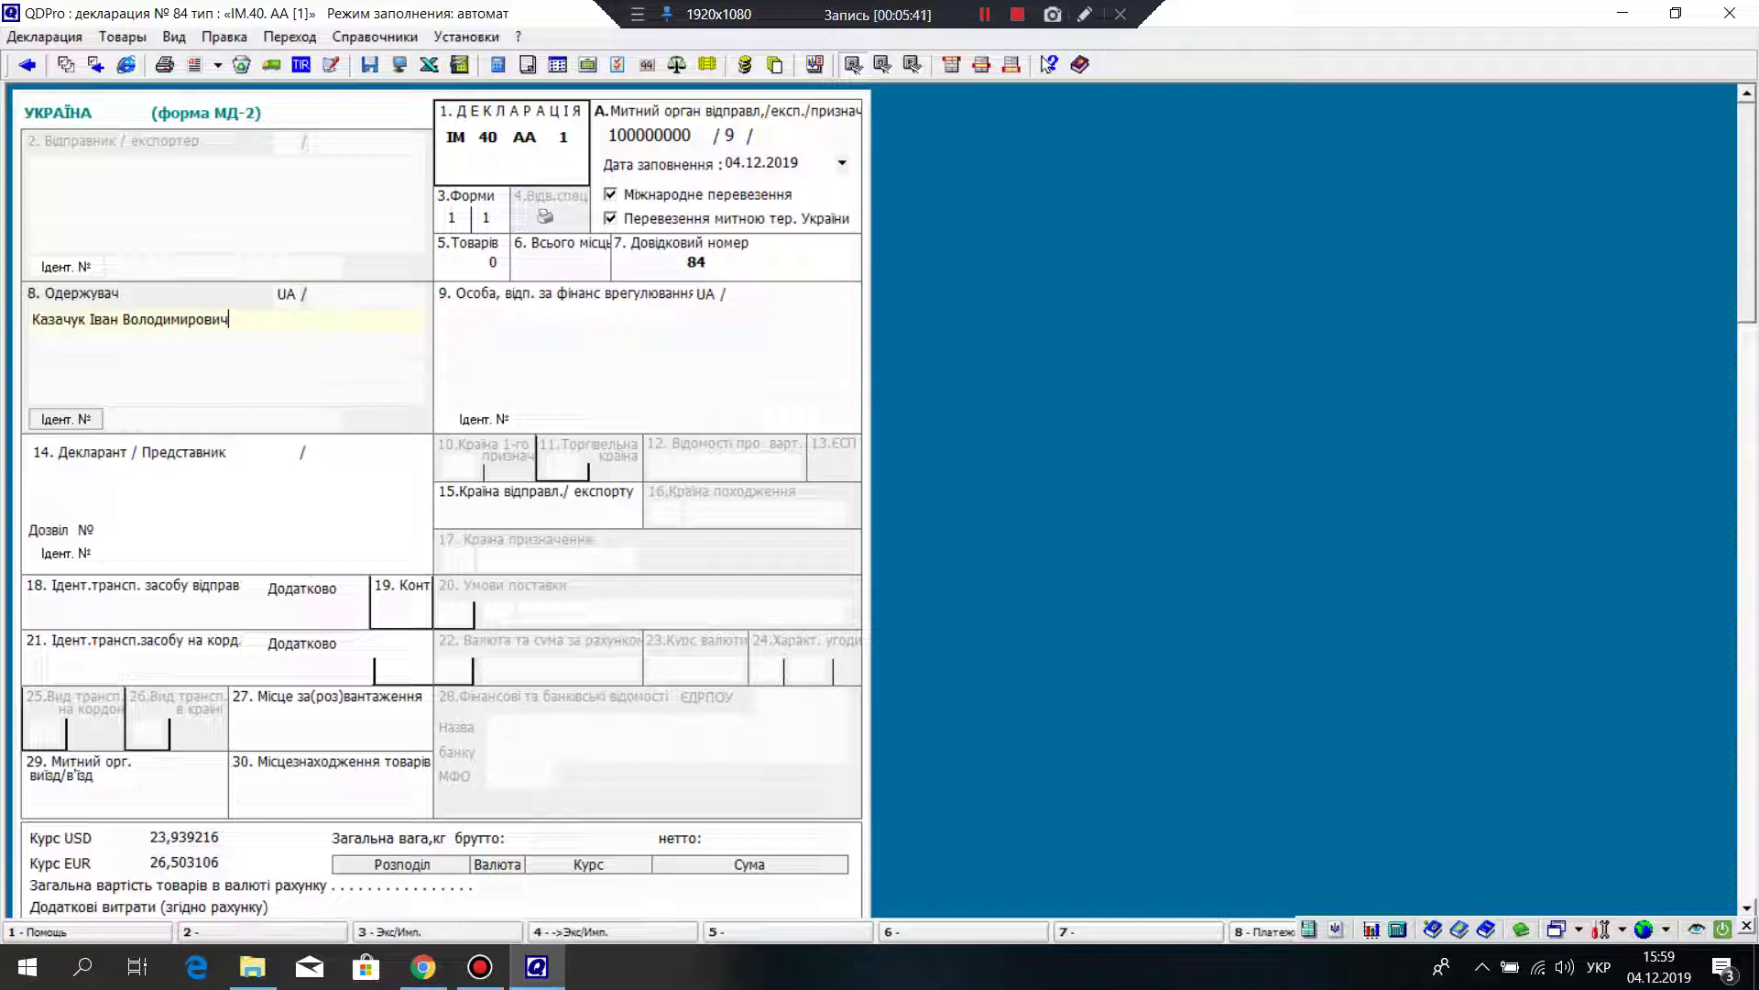
key("Return")
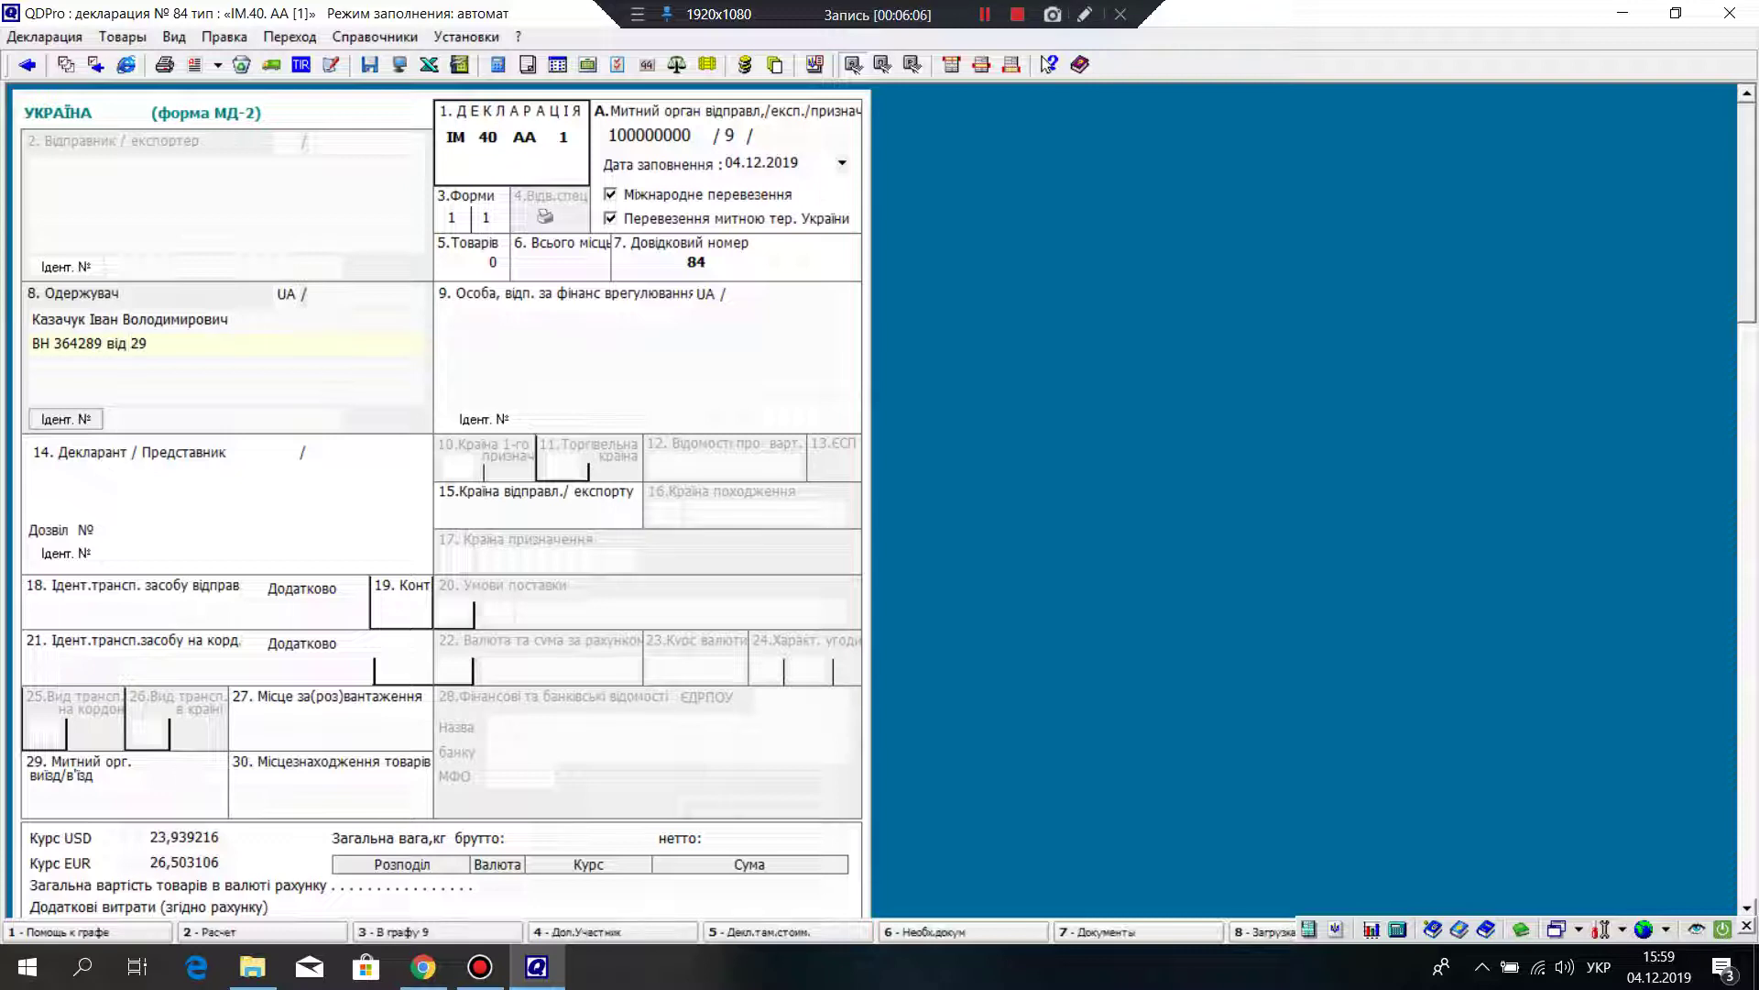
Step: Add the passport series, number and 2007 issue date on the next line
type(".")
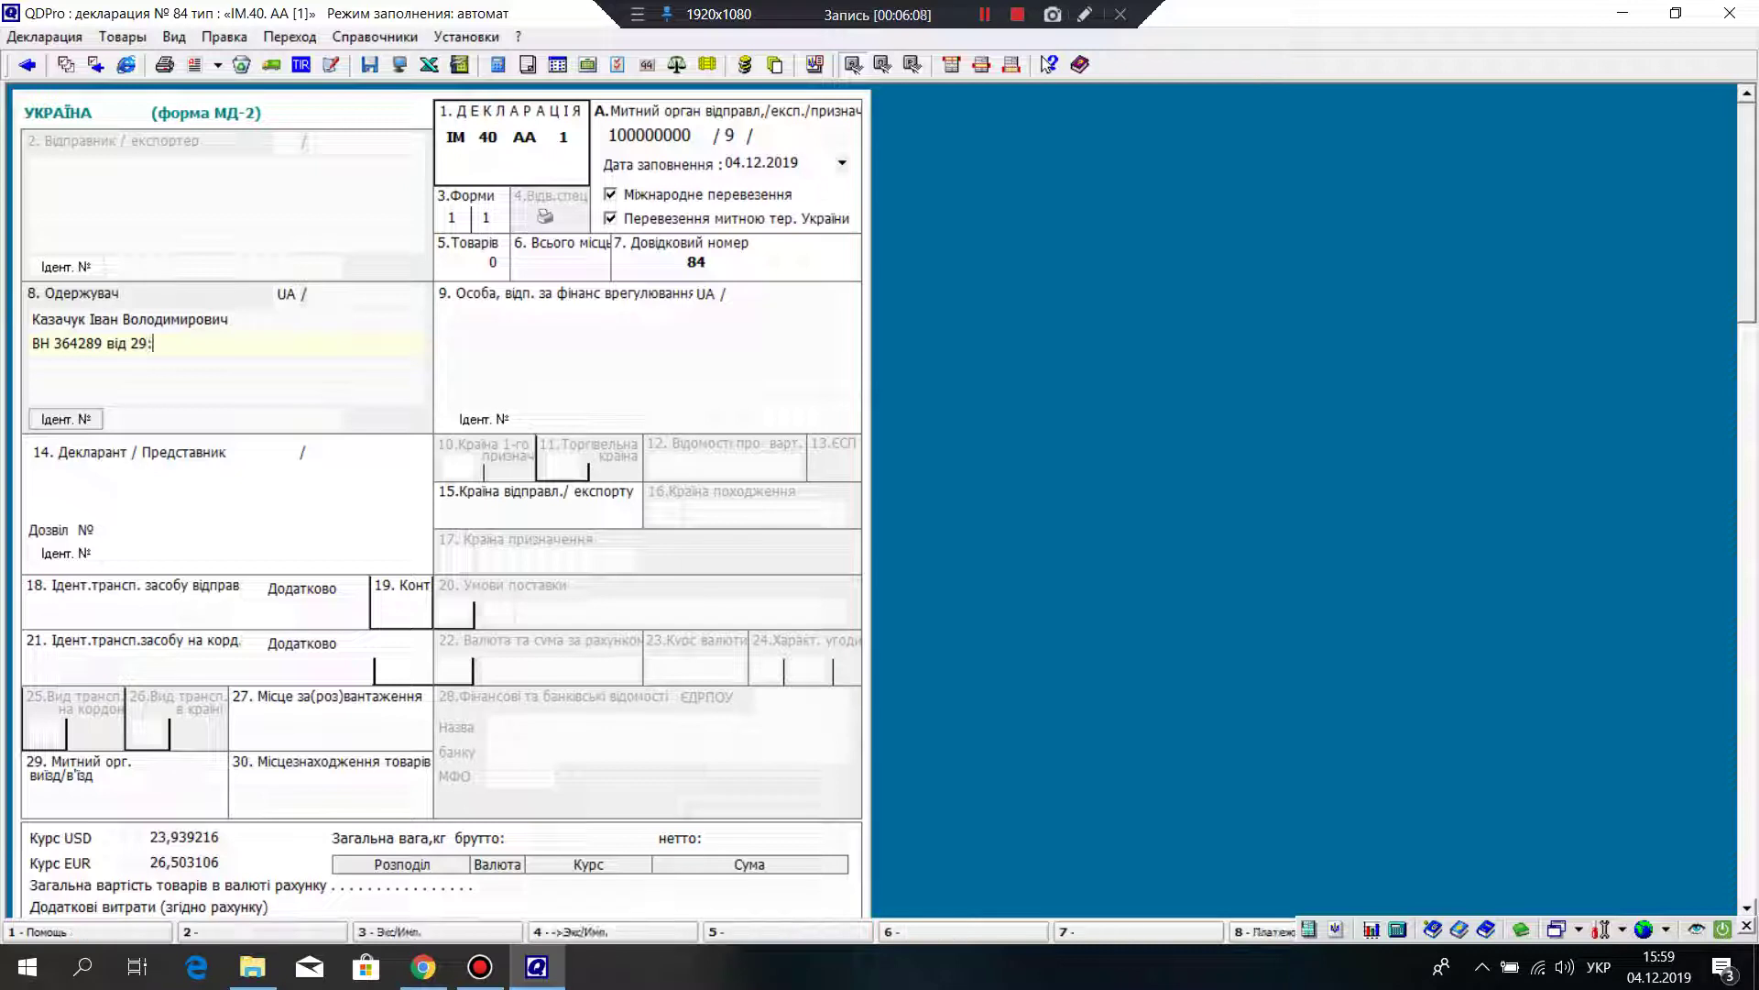
type("ю")
key("BackSpace")
type("ю")
key("BackSpace")
type(".")
type("01")
type("20===")
key("BackSpace")
key("BackSpace")
key("BackSpace")
key("BackSpace")
key("BackSpace")
key("BackSpace")
key("BackSpace")
type("2007")
type("р")
type(".")
Step: Begin the passport's issuing authority, starting with Дніпровське
type("від")
key("BackSpace")
key("BackSpace")
key("BackSpace")
type("ид")
type(". ")
type("Д")
type("ніпро")
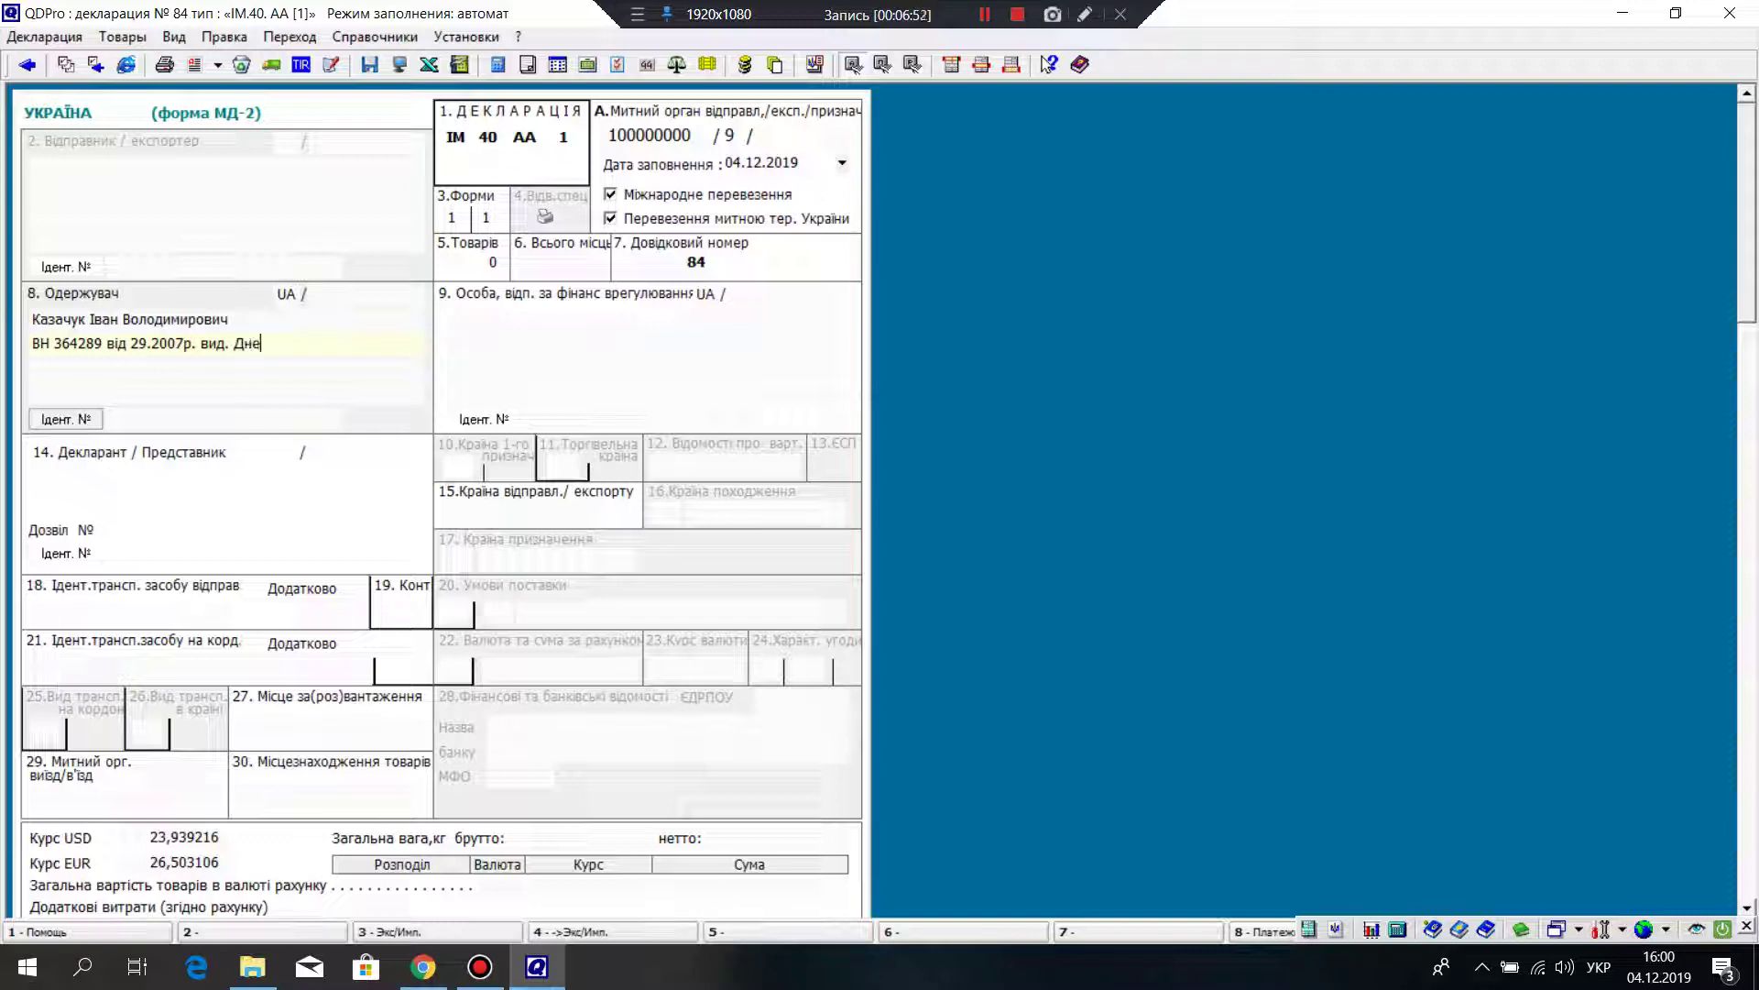
key("Return")
type("вське")
Step: Tidy lines two and three so the authority reads Дніпровське on its own line
left_click(30, 369)
left_click(281, 343)
key("BackSpace")
key("BackSpace")
key("BackSpace")
key("BackSpace")
key("BackSpace")
key("BackSpace")
left_click(33, 369)
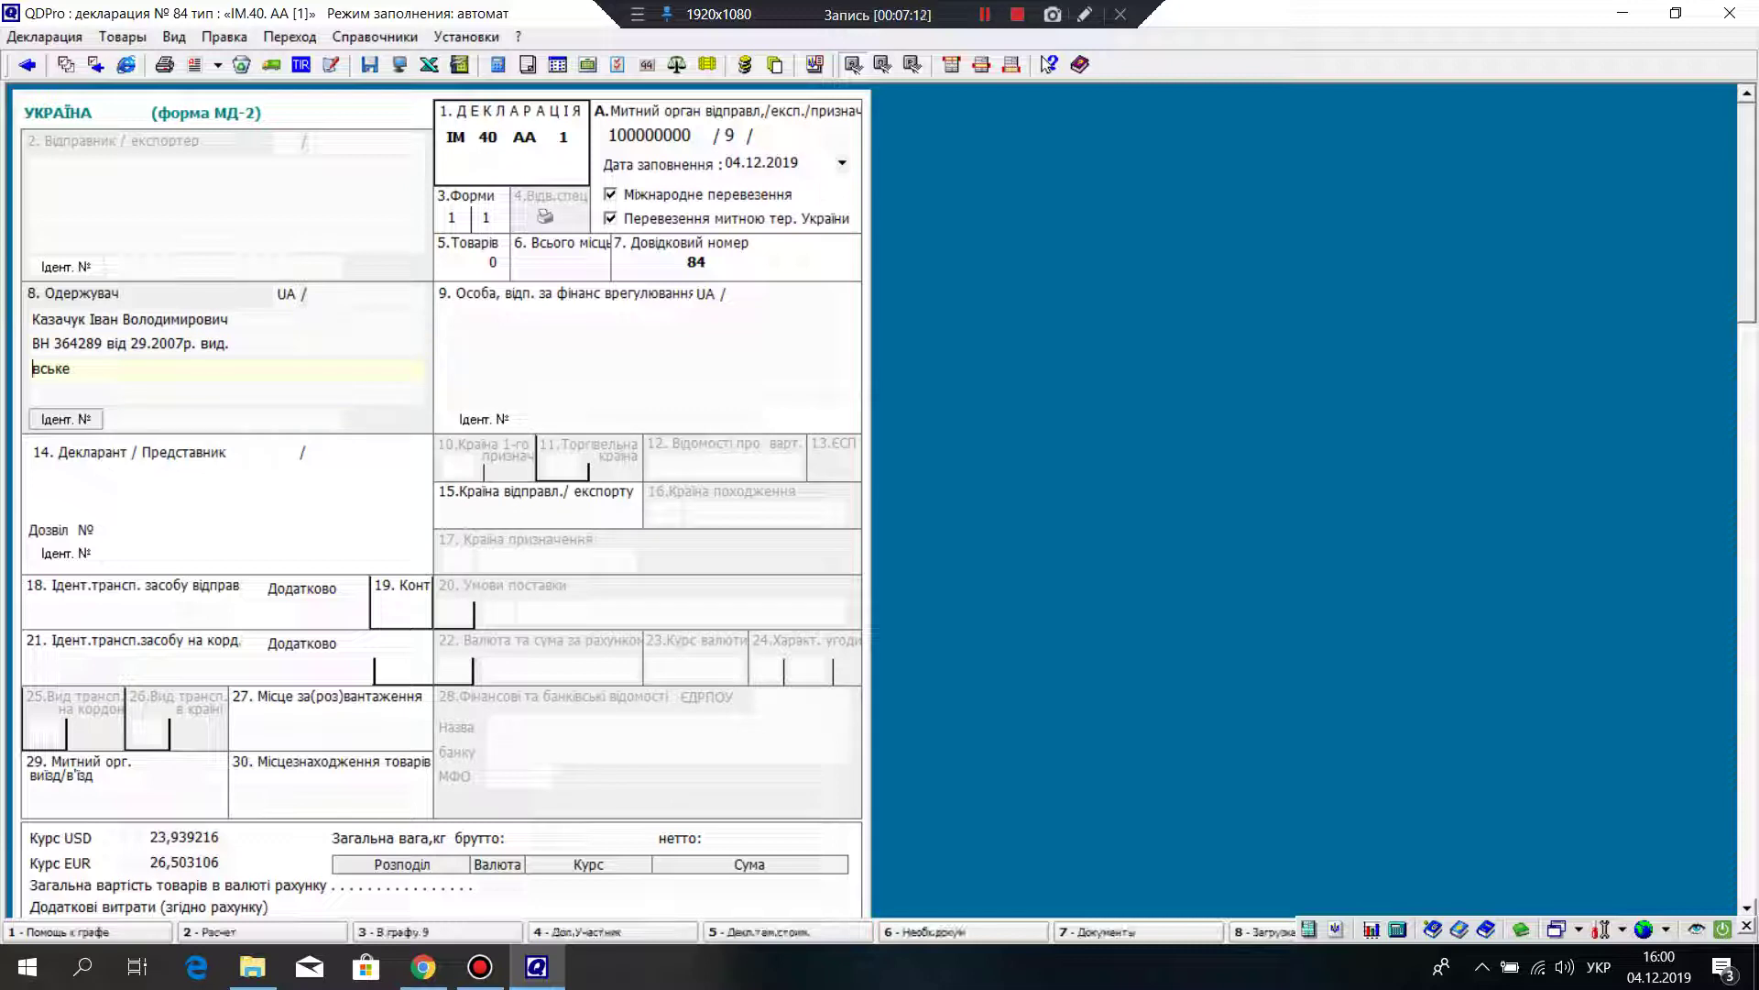
type("Дні")
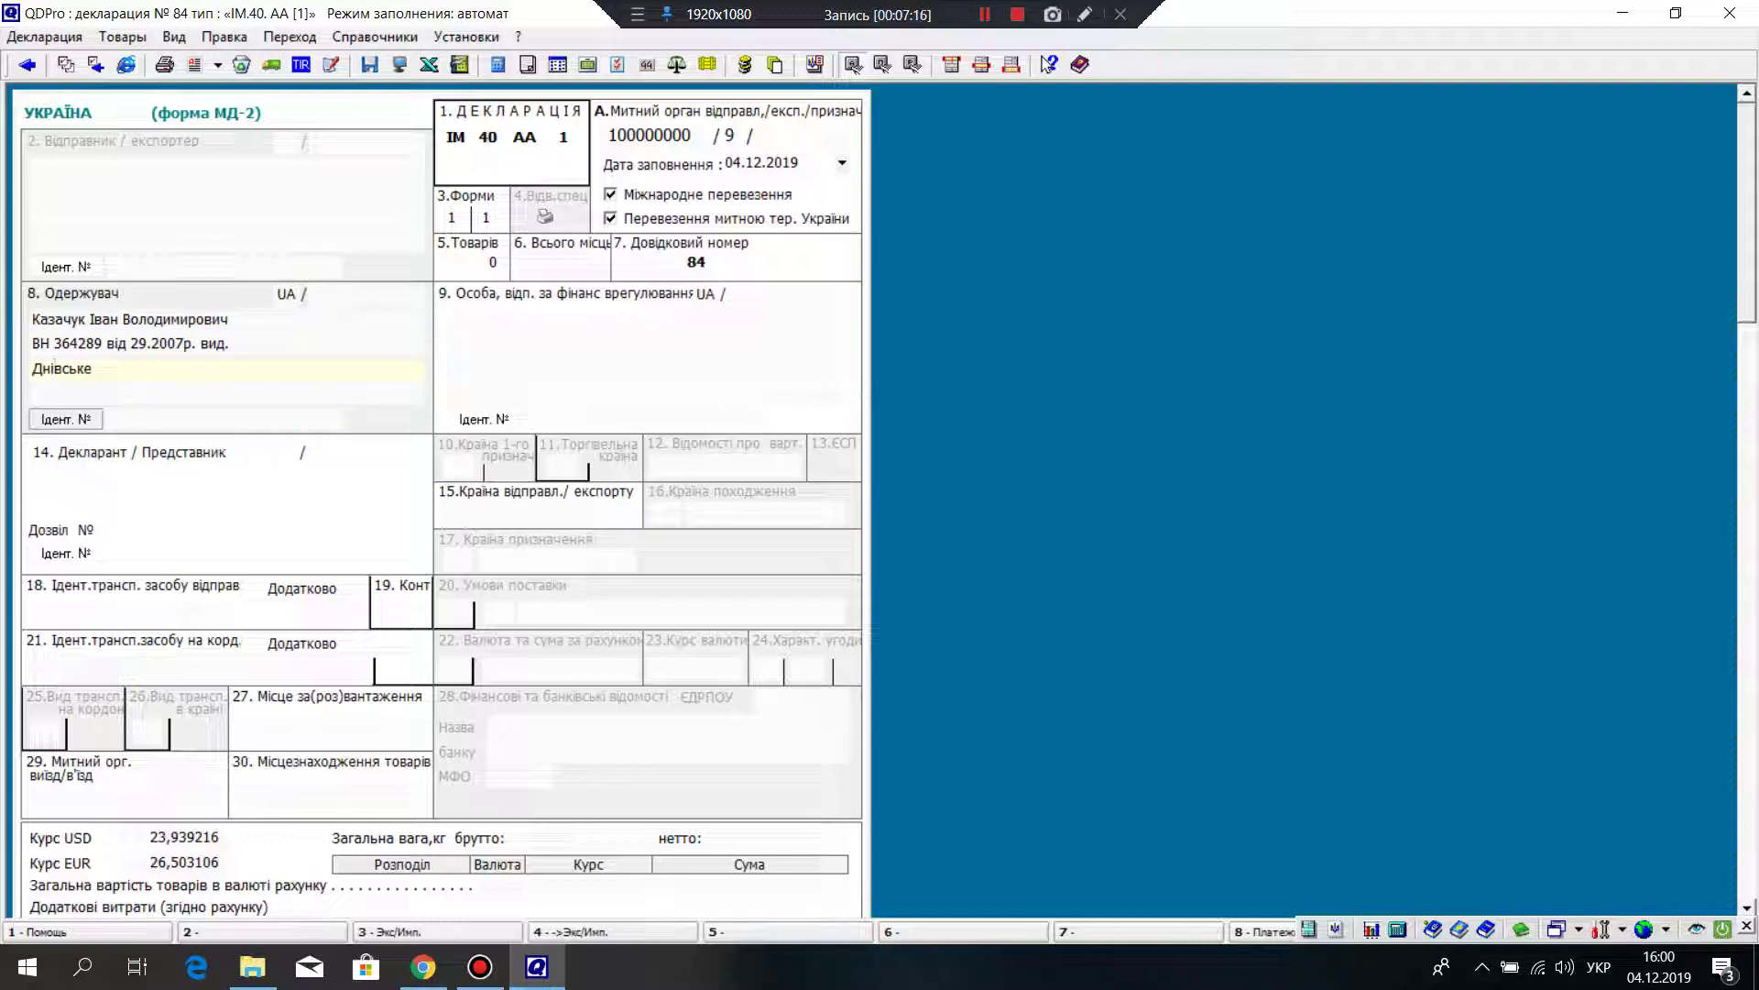
type("провсь")
key("shift+Right")
key("shift+Right")
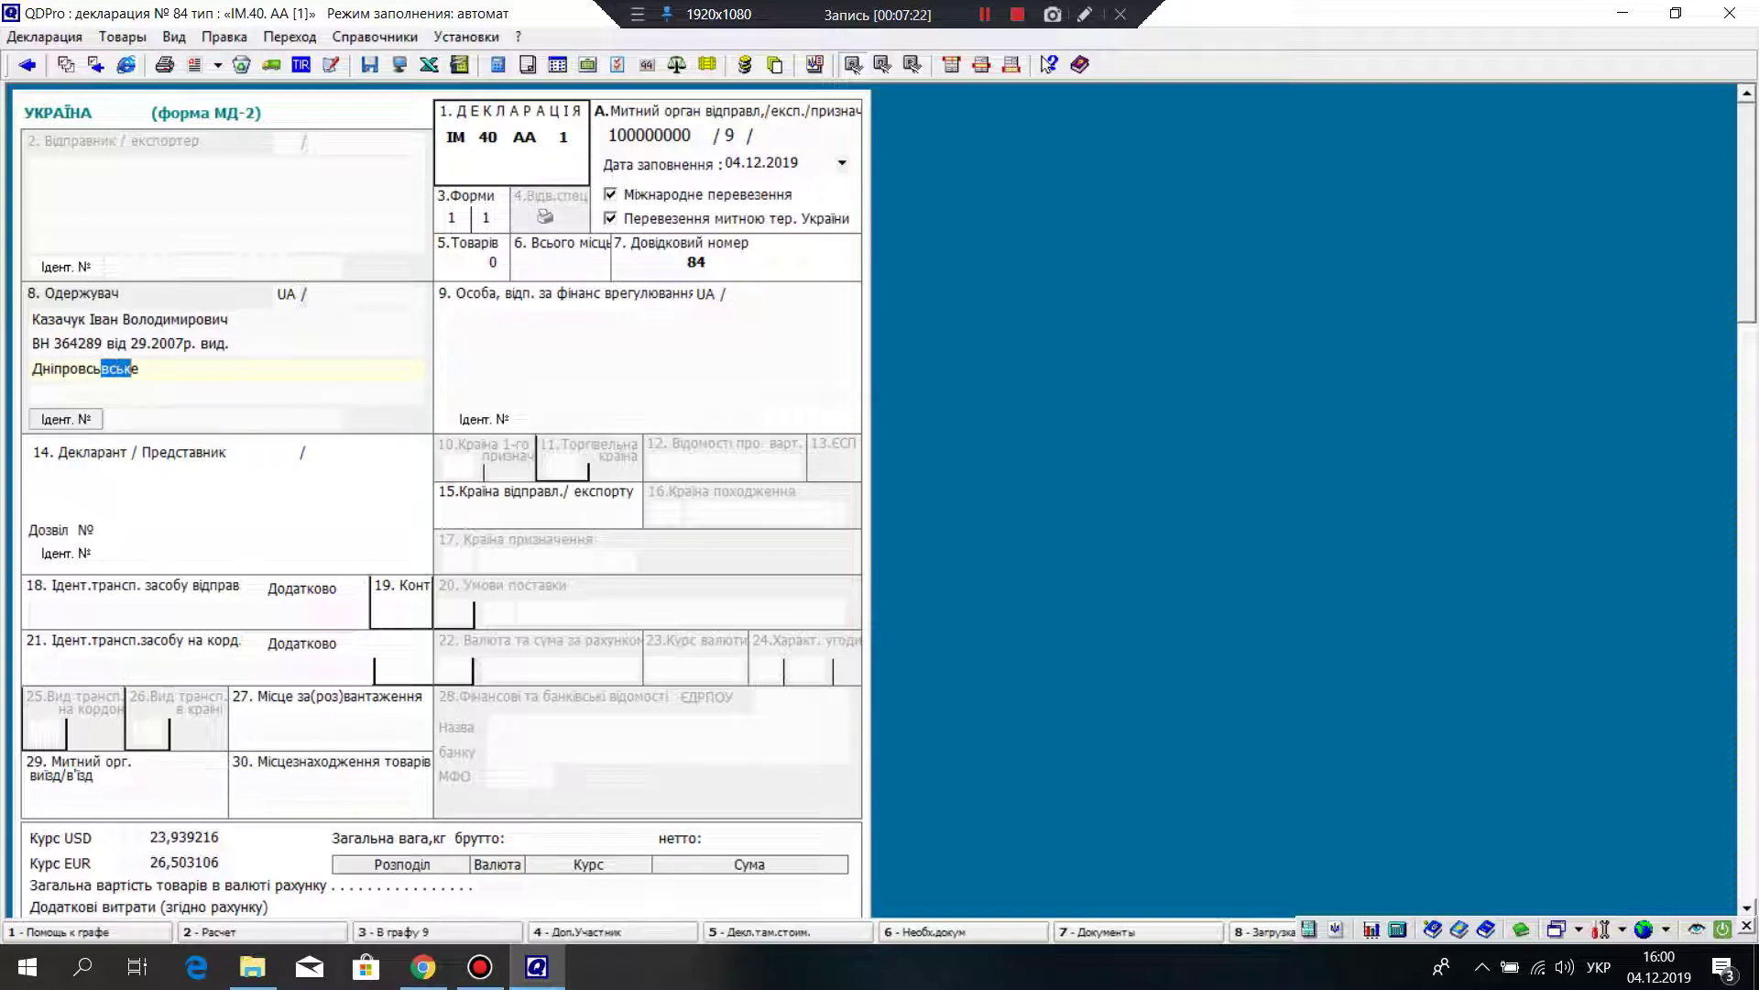
key("ctrl+x")
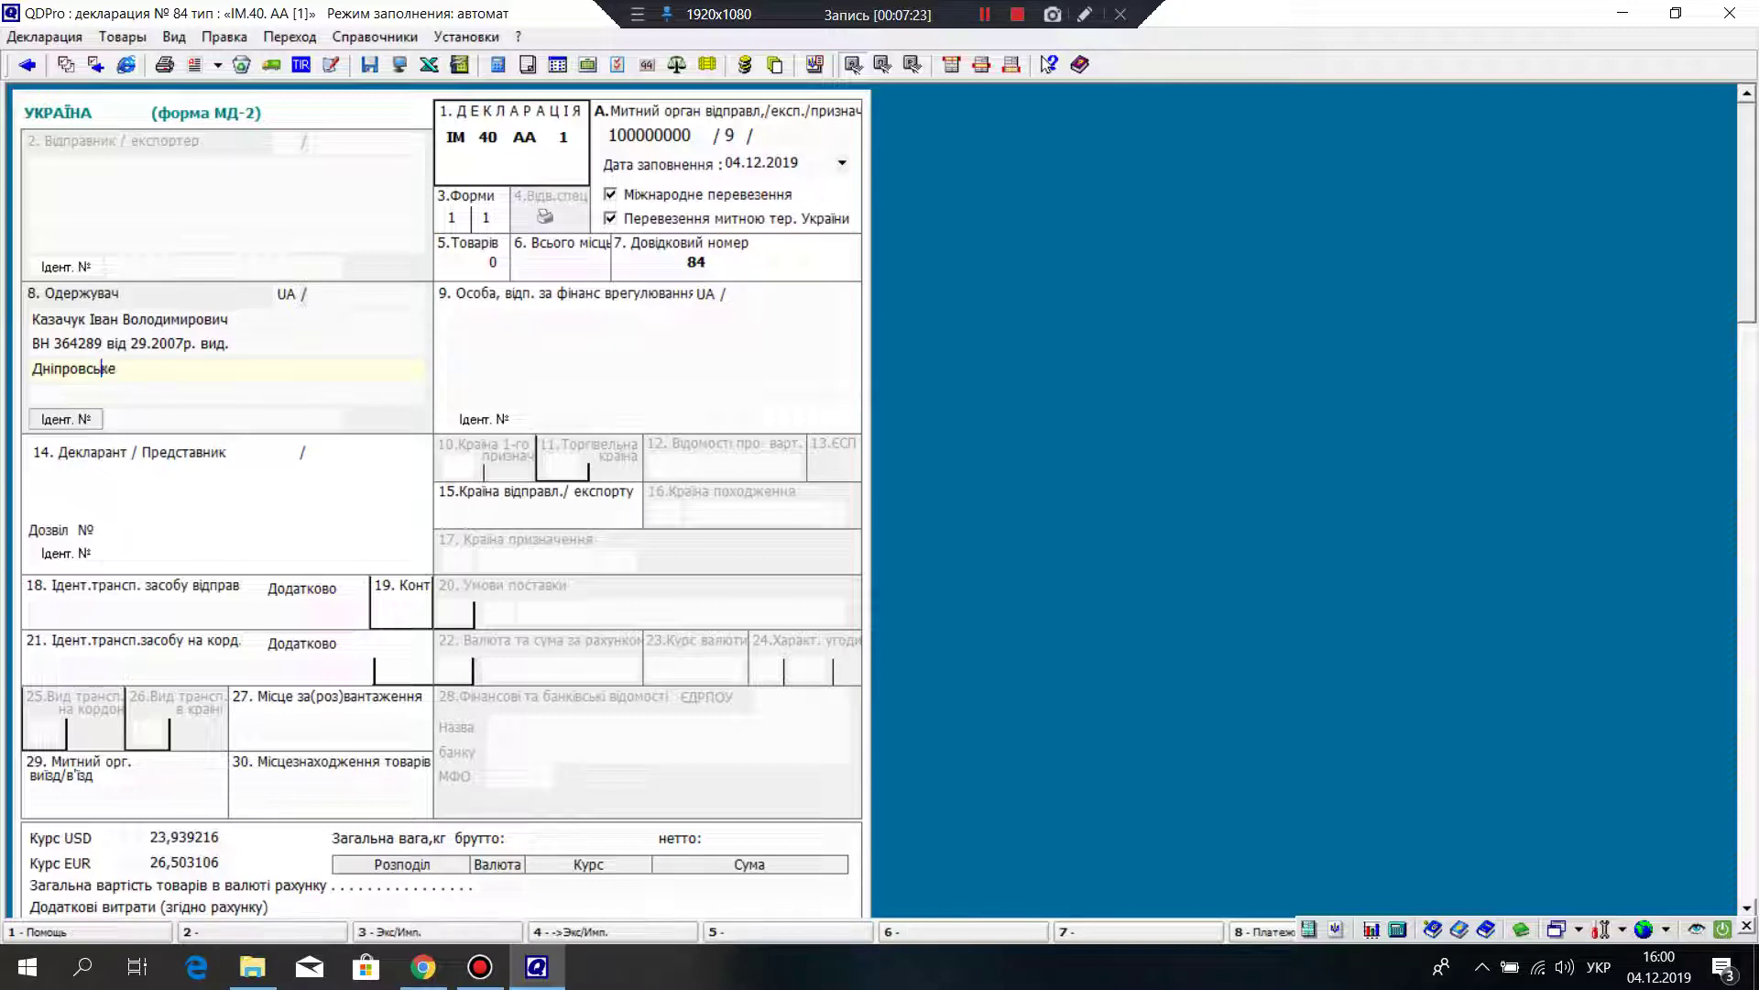
key("ctrl+End")
Step: Continue the issuing authority with 'РУГУМВС України в м. Київ'
type("РУГУ")
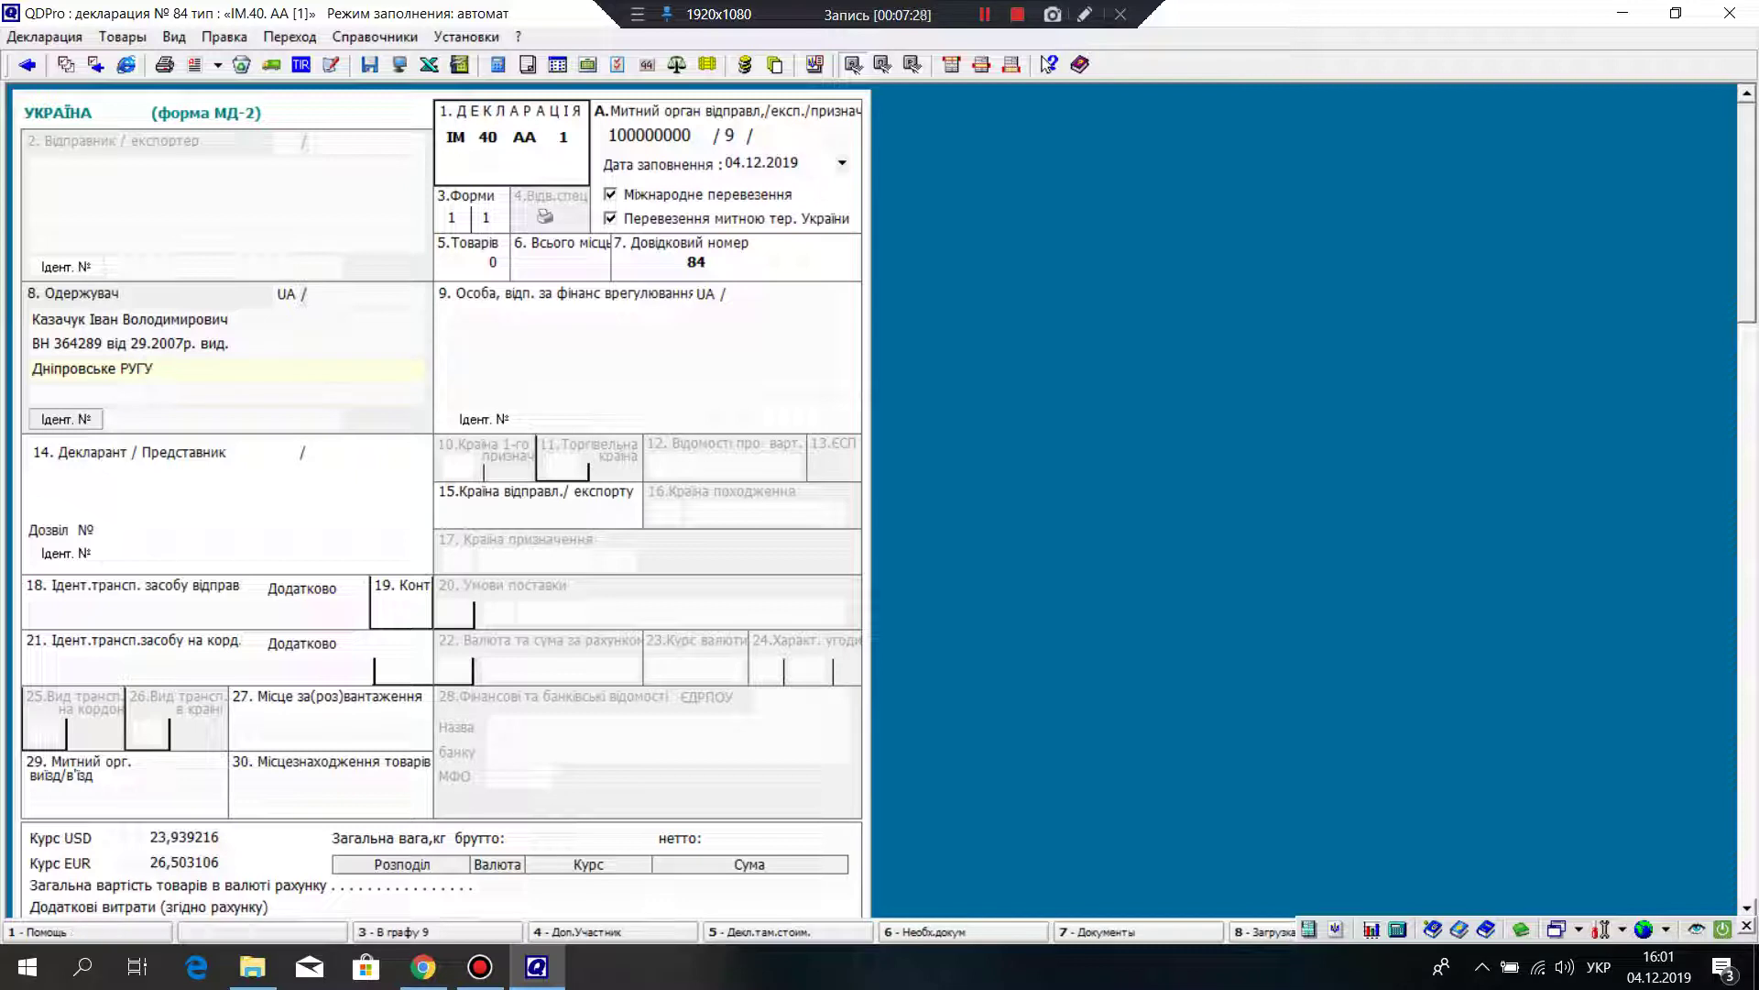
type("МВС")
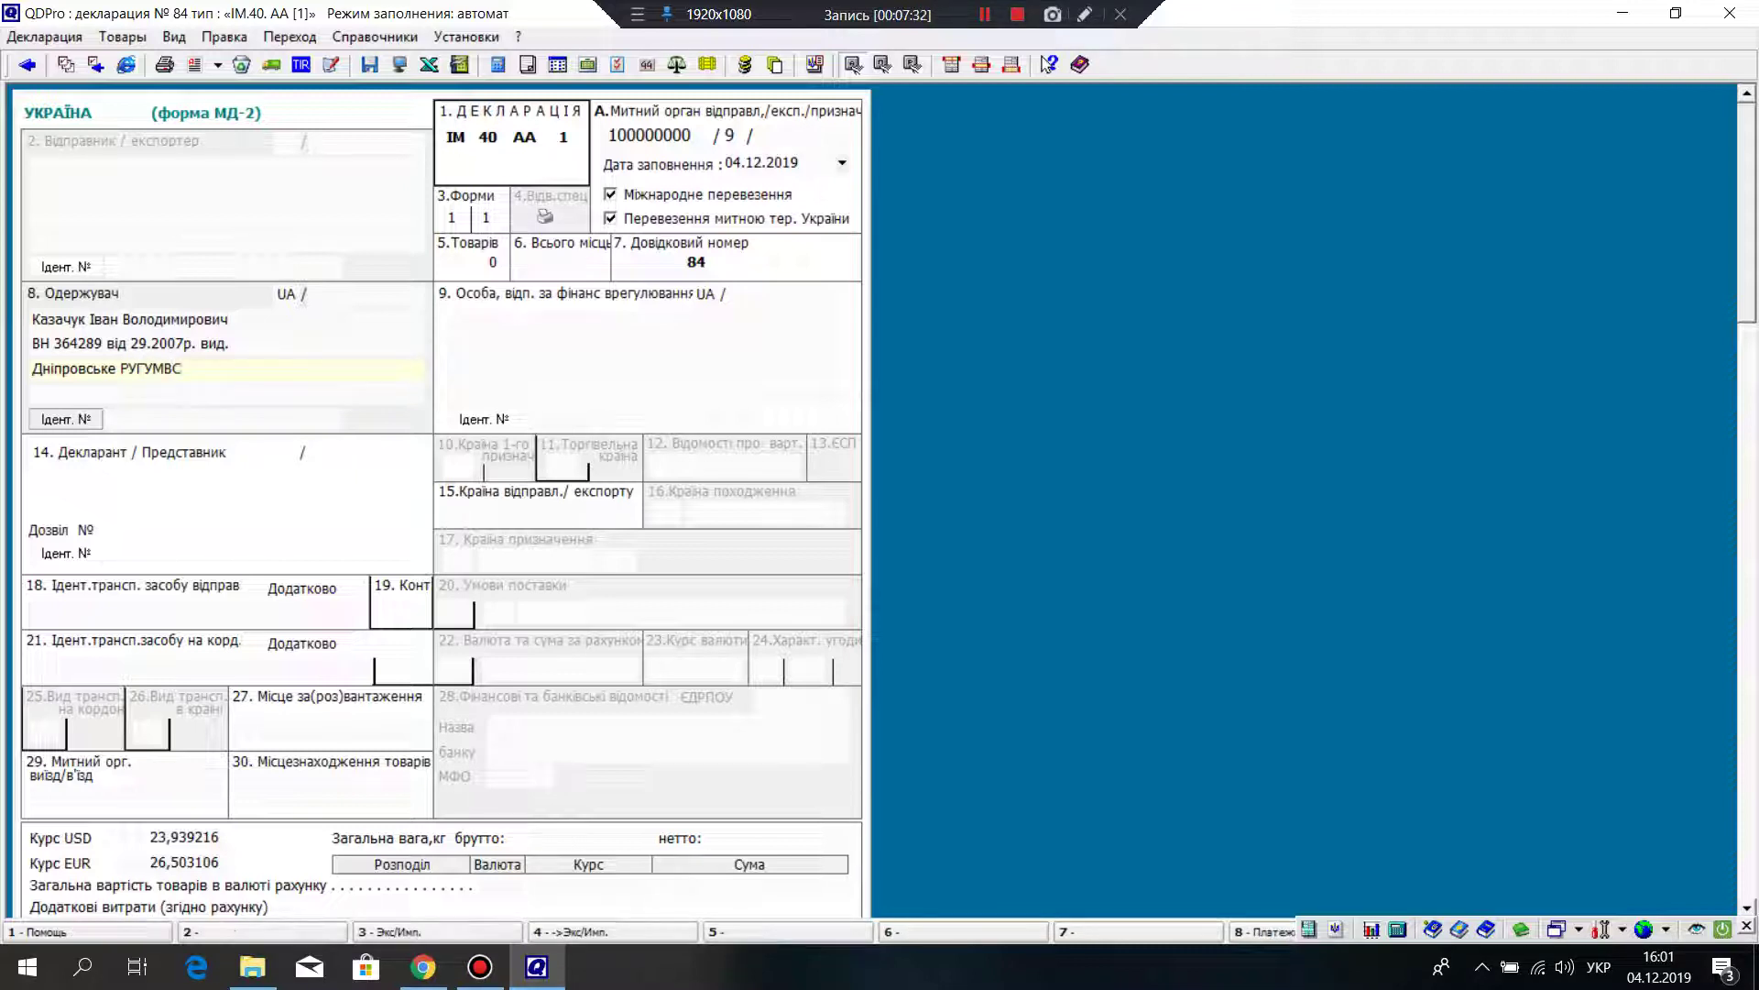
type(" України в м.")
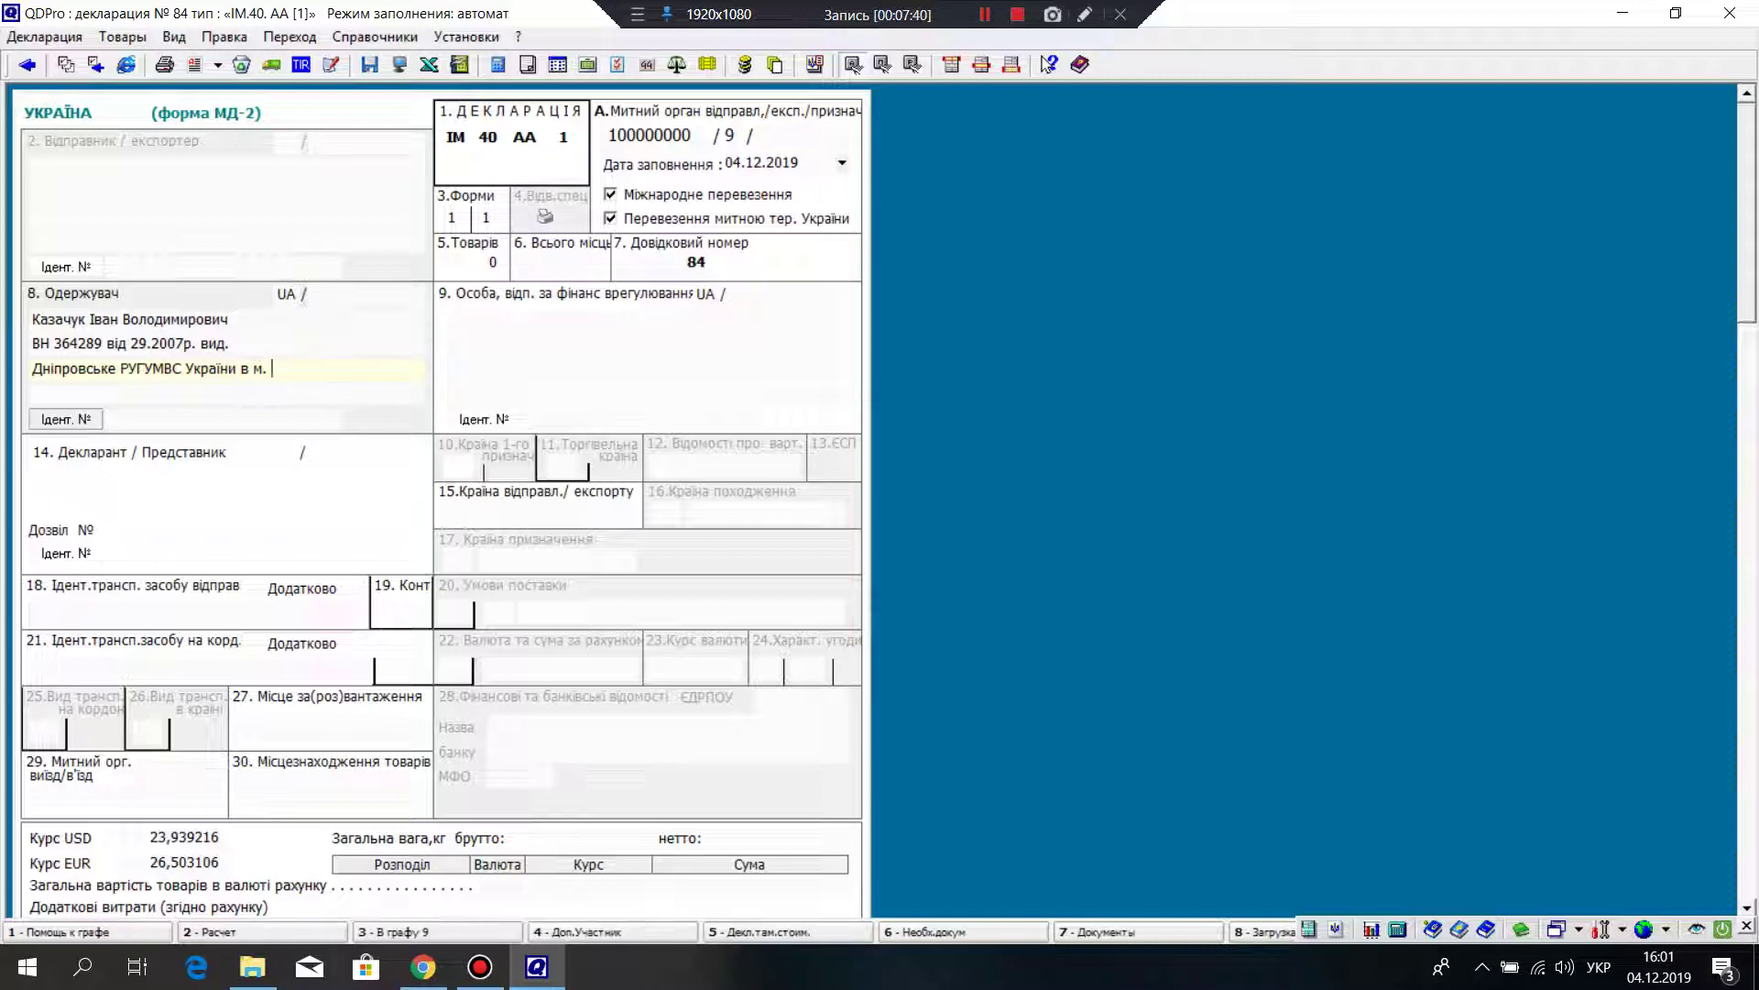
type(" У=")
key("Return")
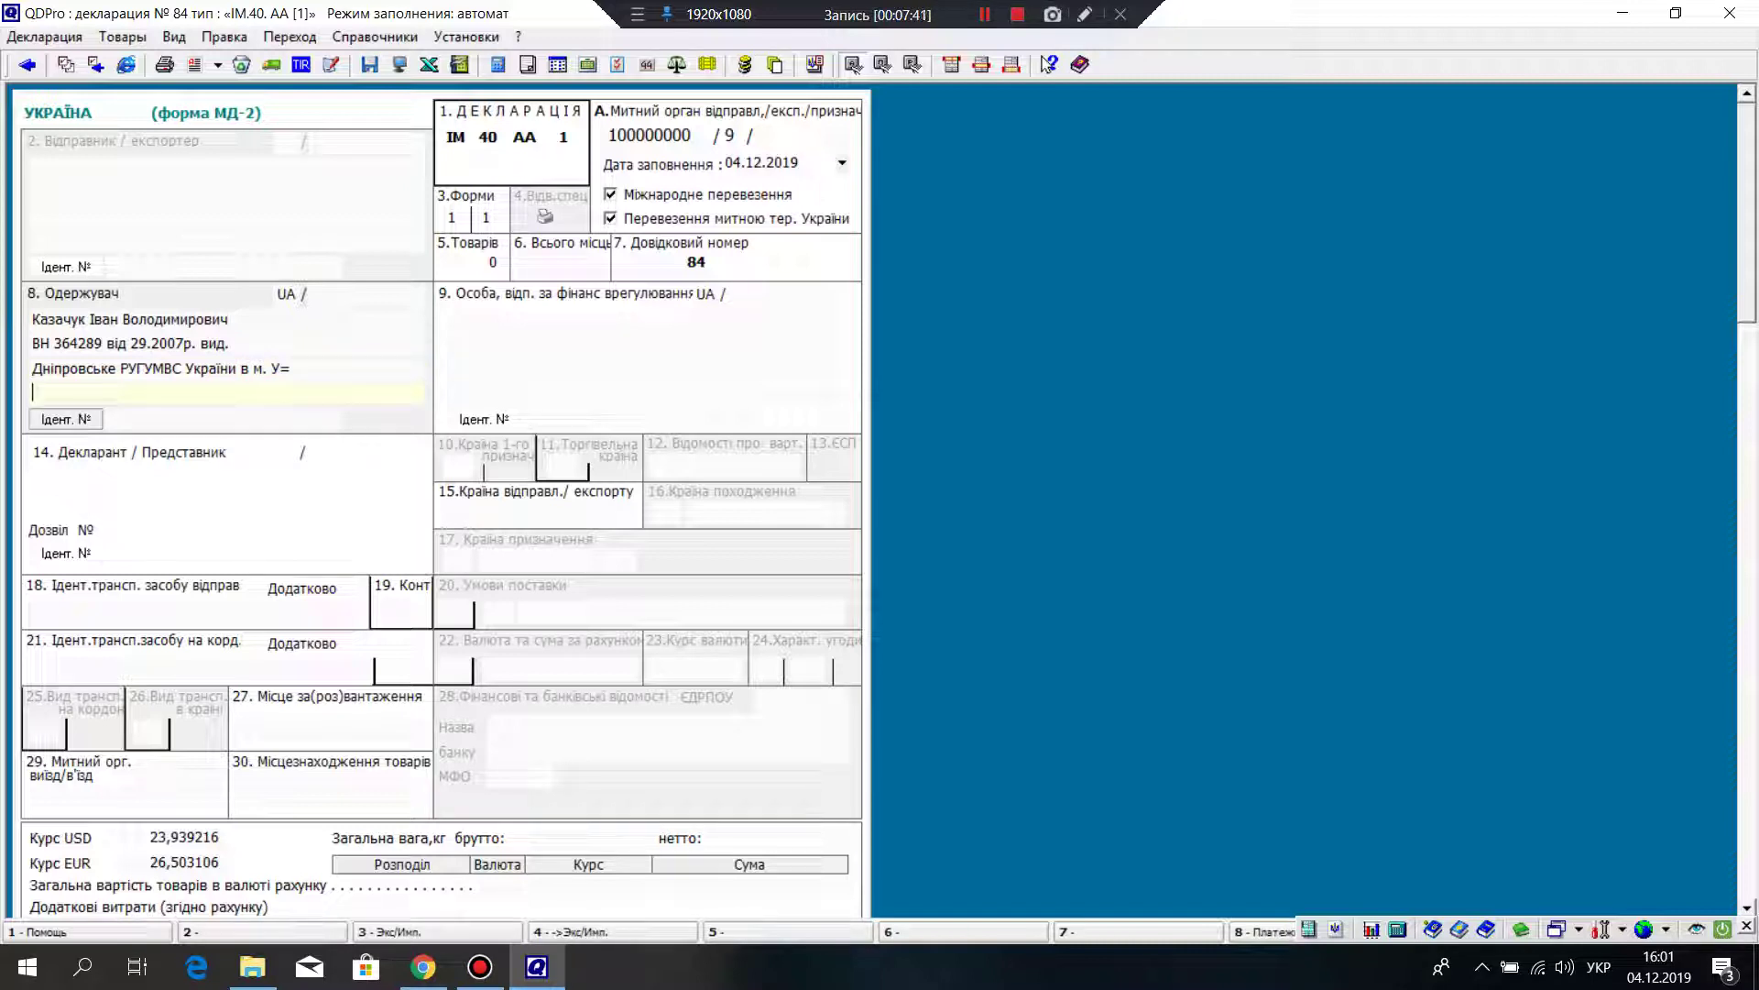
key("BackSpace")
Step: Remove leftover letters and add the recipient's city and street address on line four
key("BackSpace")
key("BackSpace")
type("Ки")
key("Return")
type("їв")
left_click(288, 368)
key("BackSpace")
key("BackSpace")
key("BackSpace")
key("BackSpace")
key("BackSpace")
key("Delete")
key("Delete")
type("м. Київ")
key("BackSpace")
key("BackSpace")
type("євіБ")
key("BackSpace")
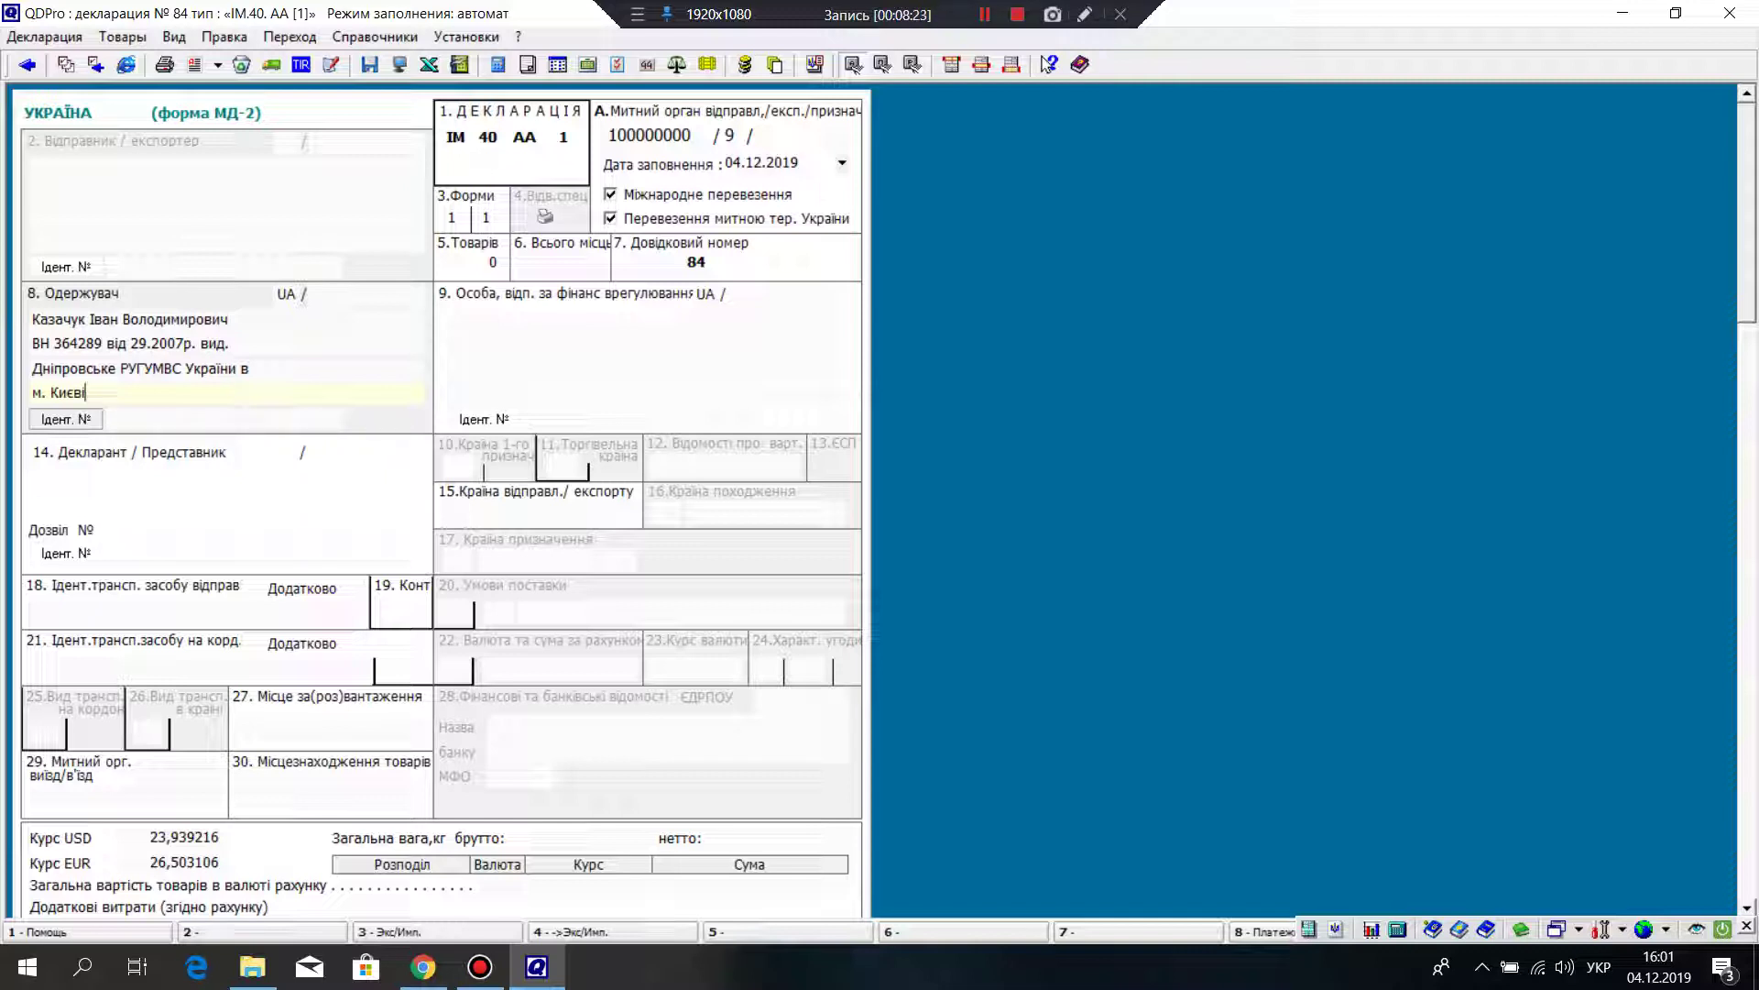
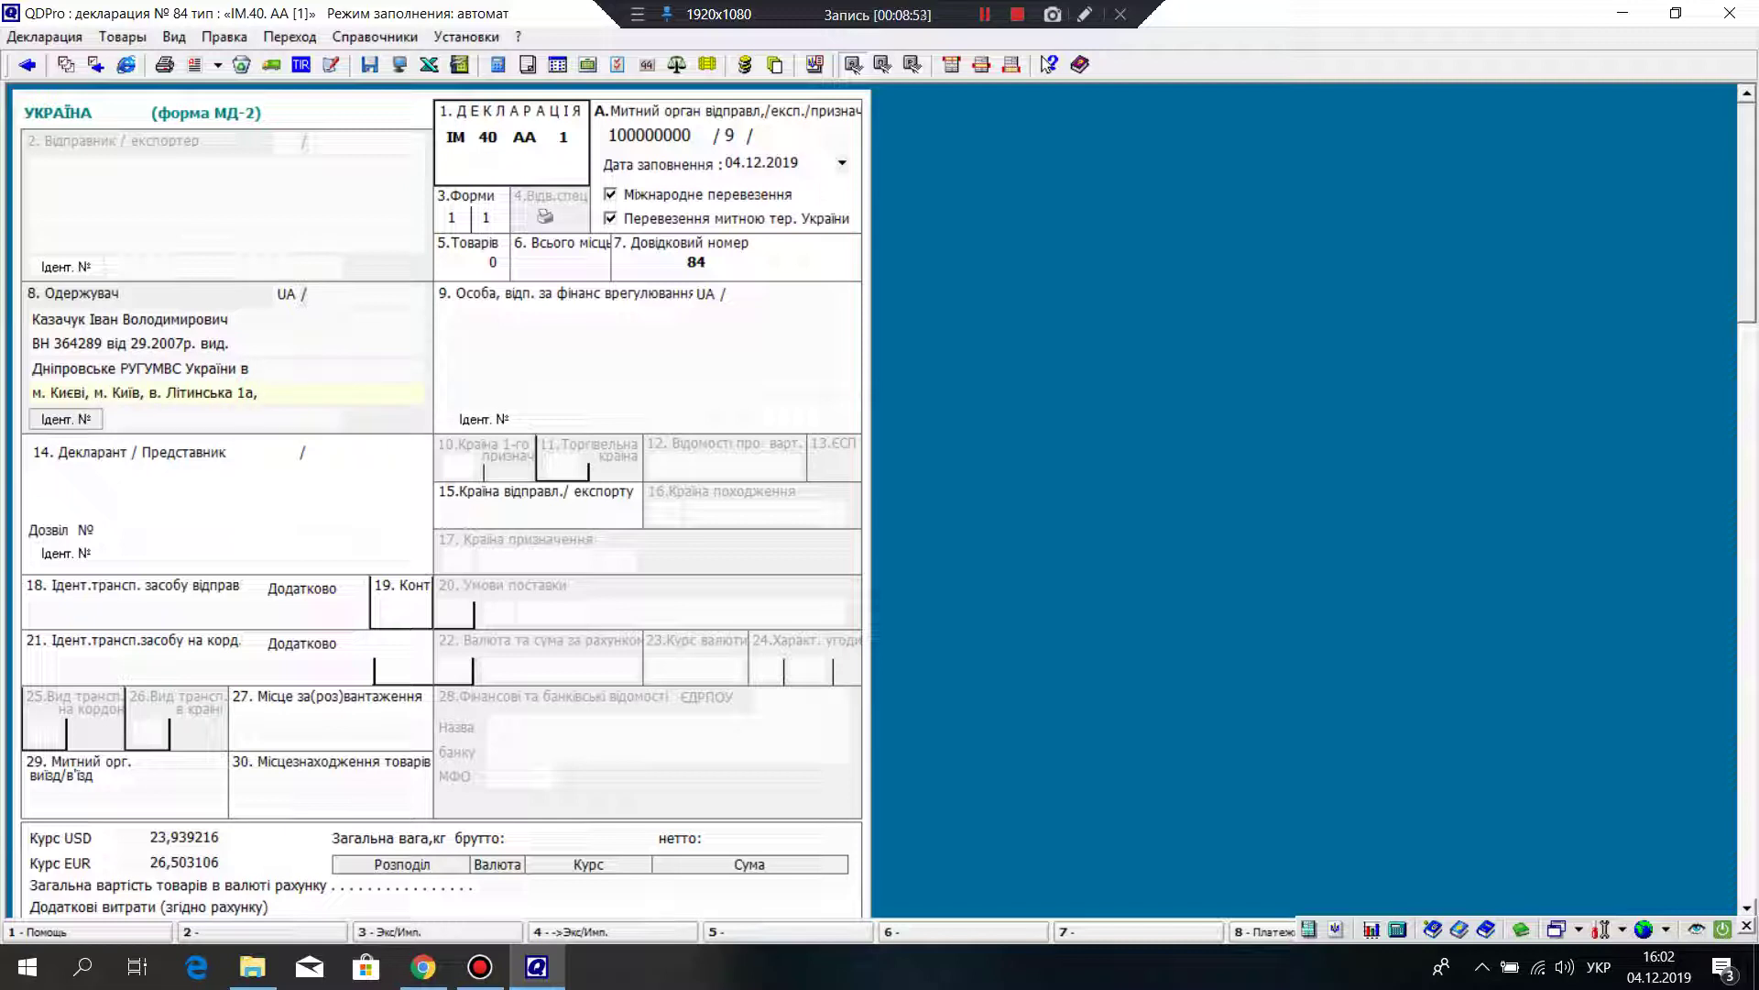
Step: Add the recipient's apartment number to the Адрес row of box 8's extended description
right_click(296, 376)
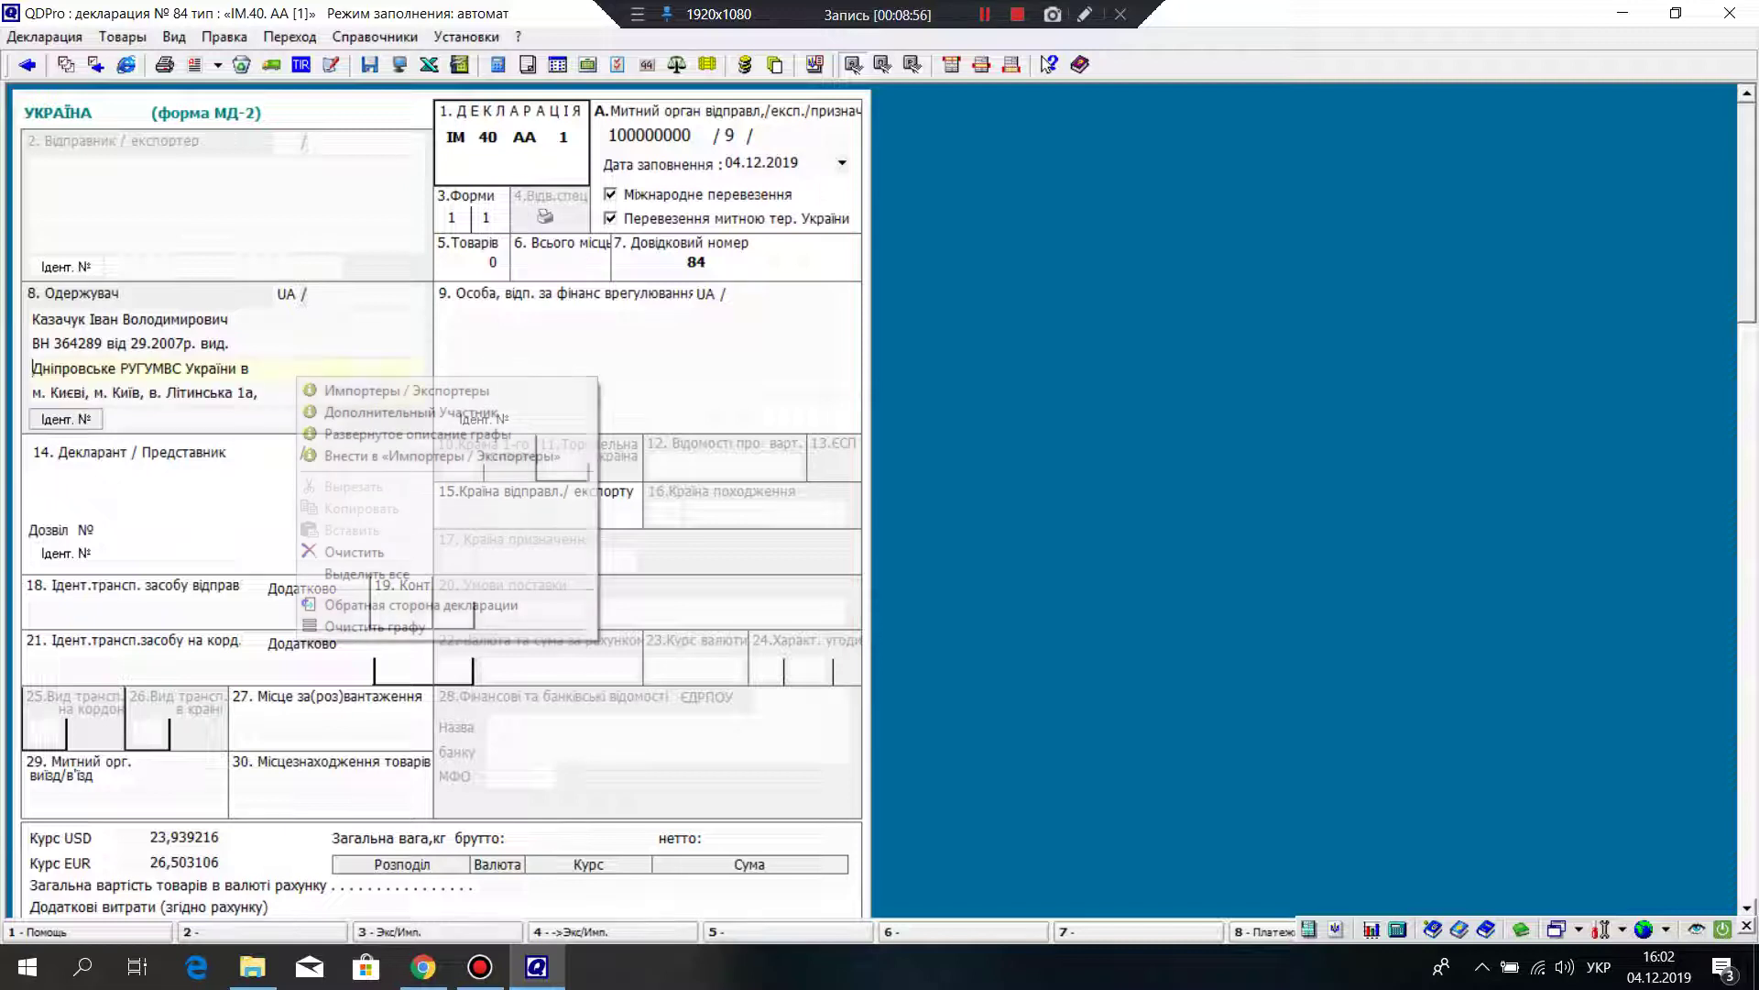
key("Down")
key("Down")
key("Down")
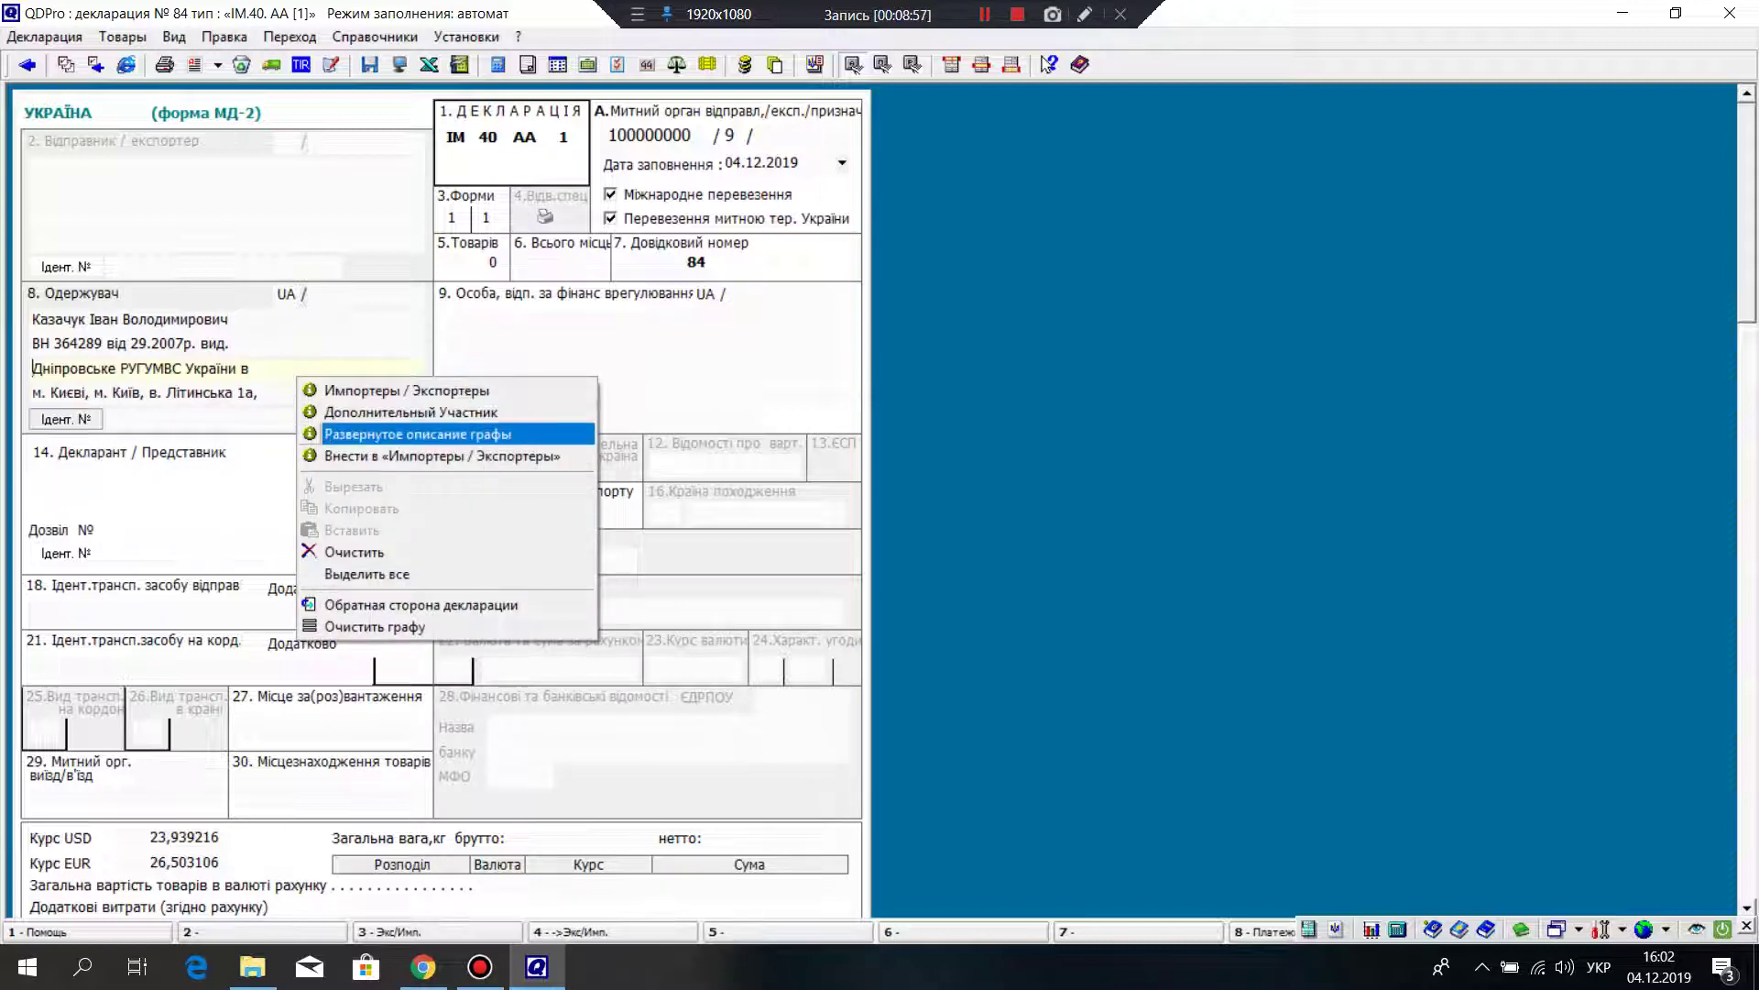
key("Return")
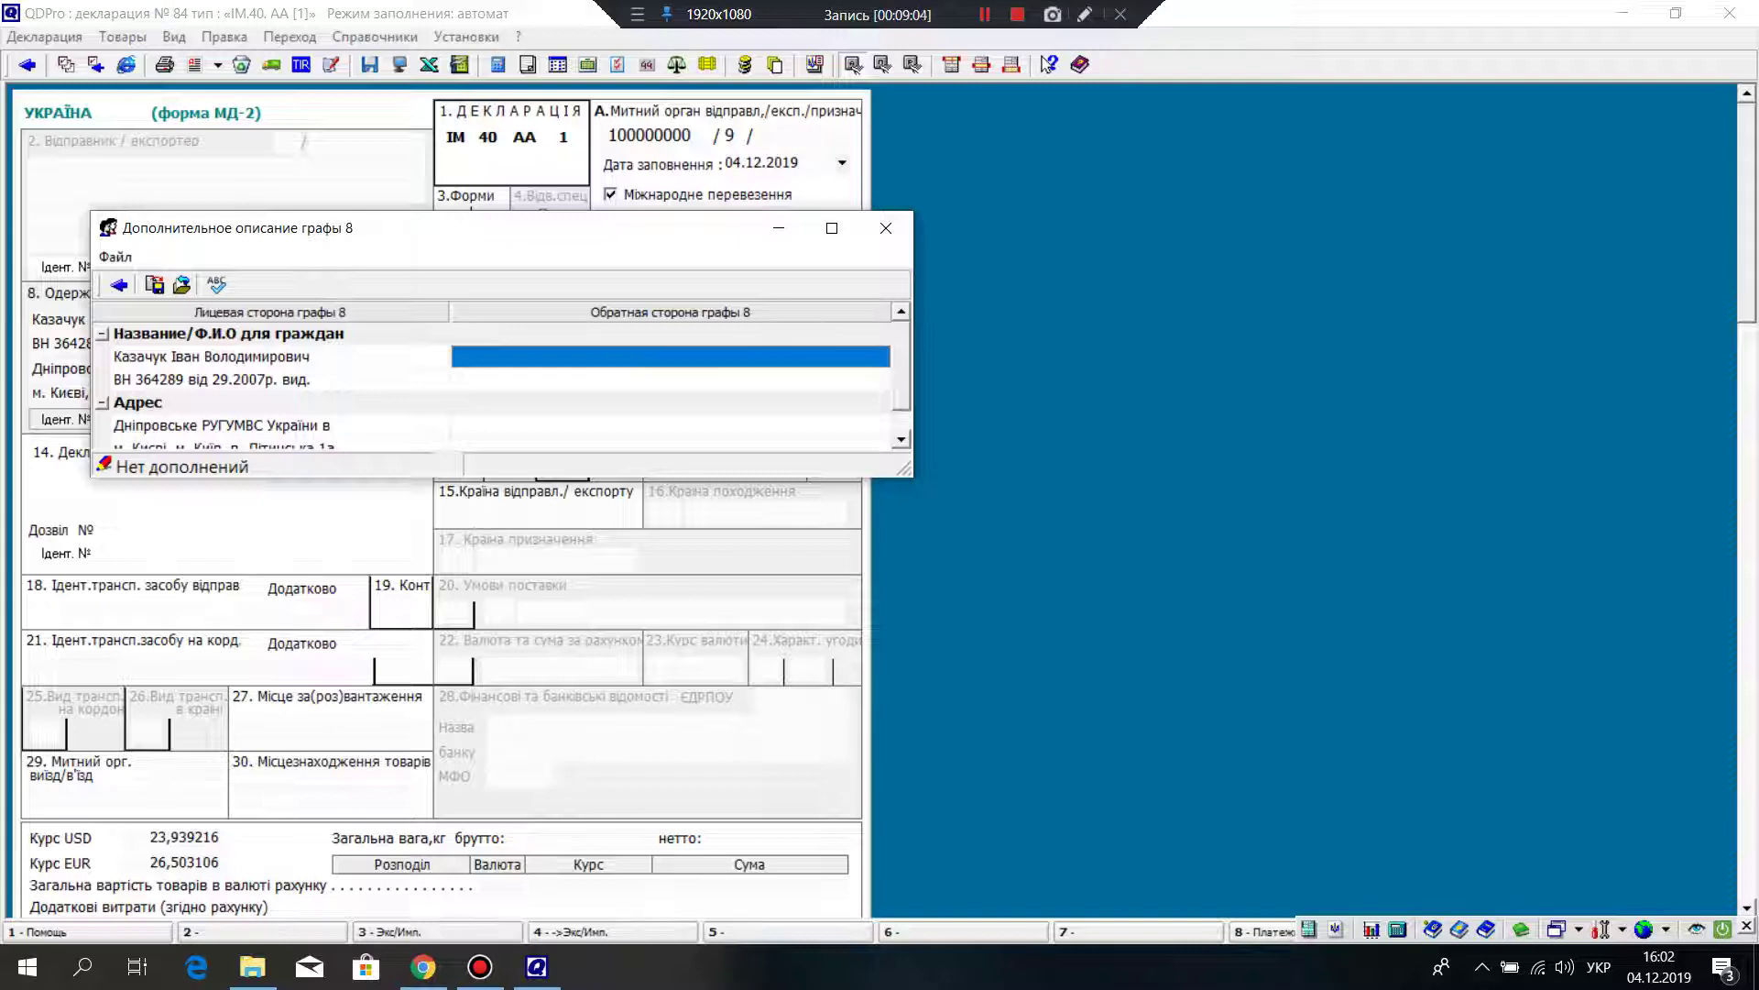
key("Down")
key("Down")
key("Down")
key("Return")
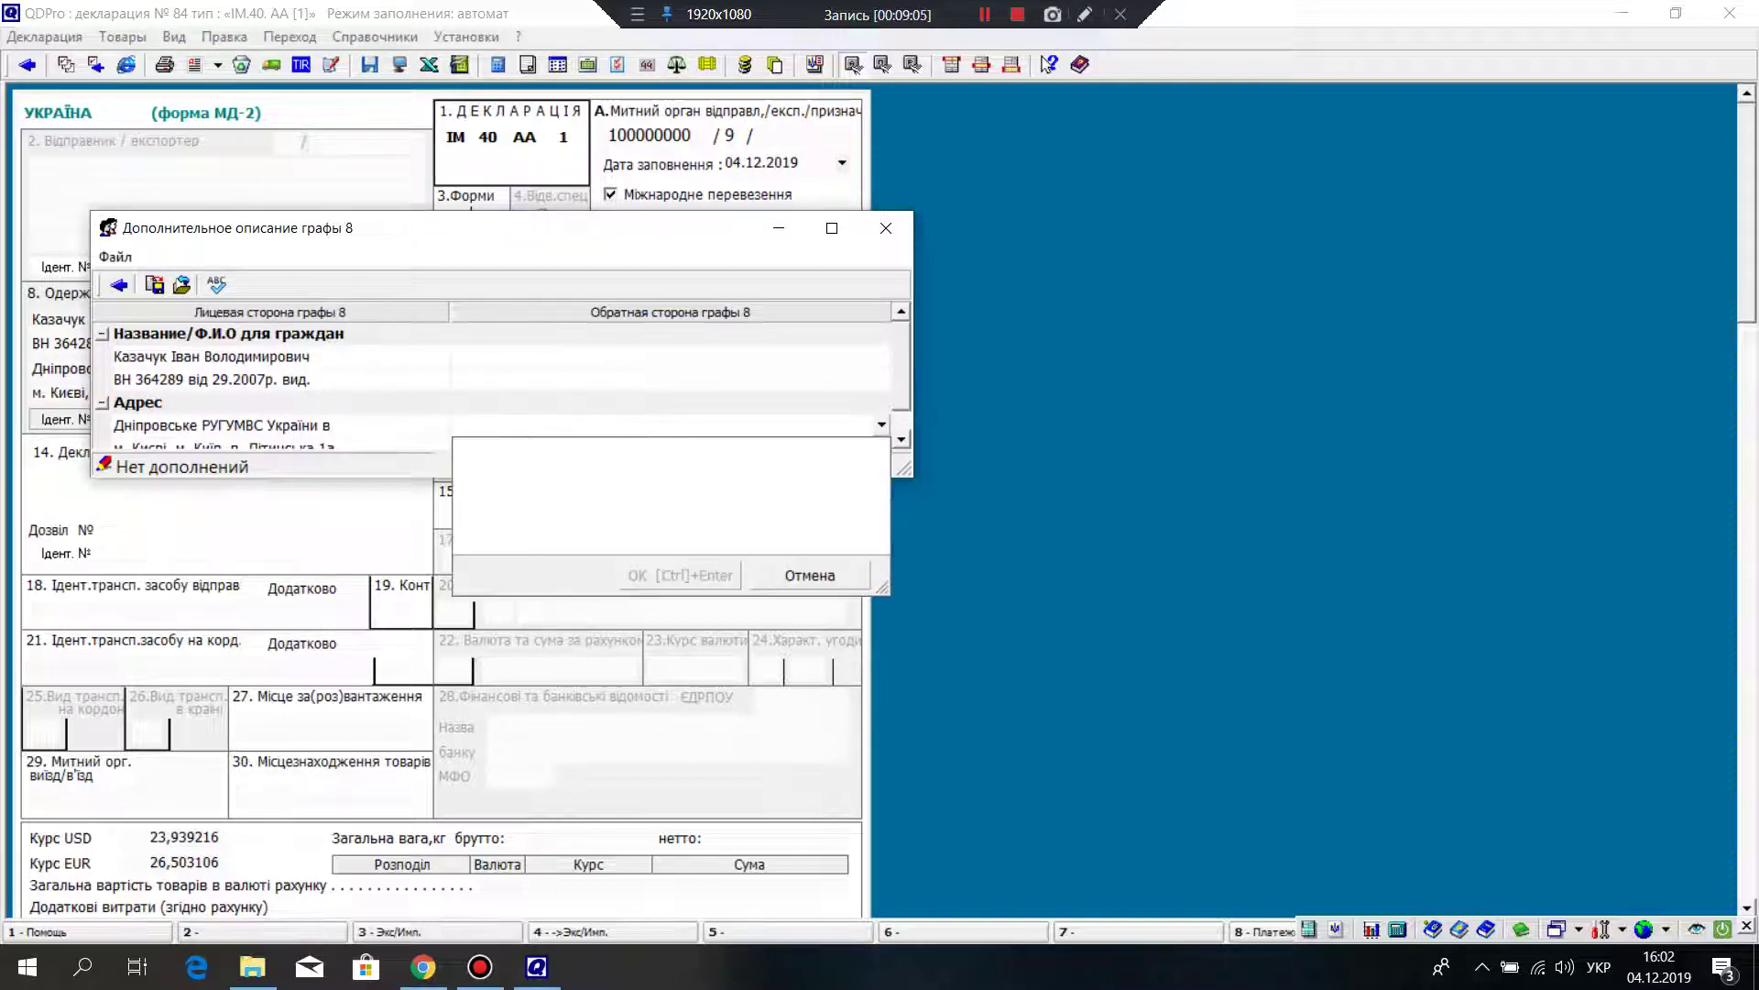
type("кв. 16")
key("ctrl+Return")
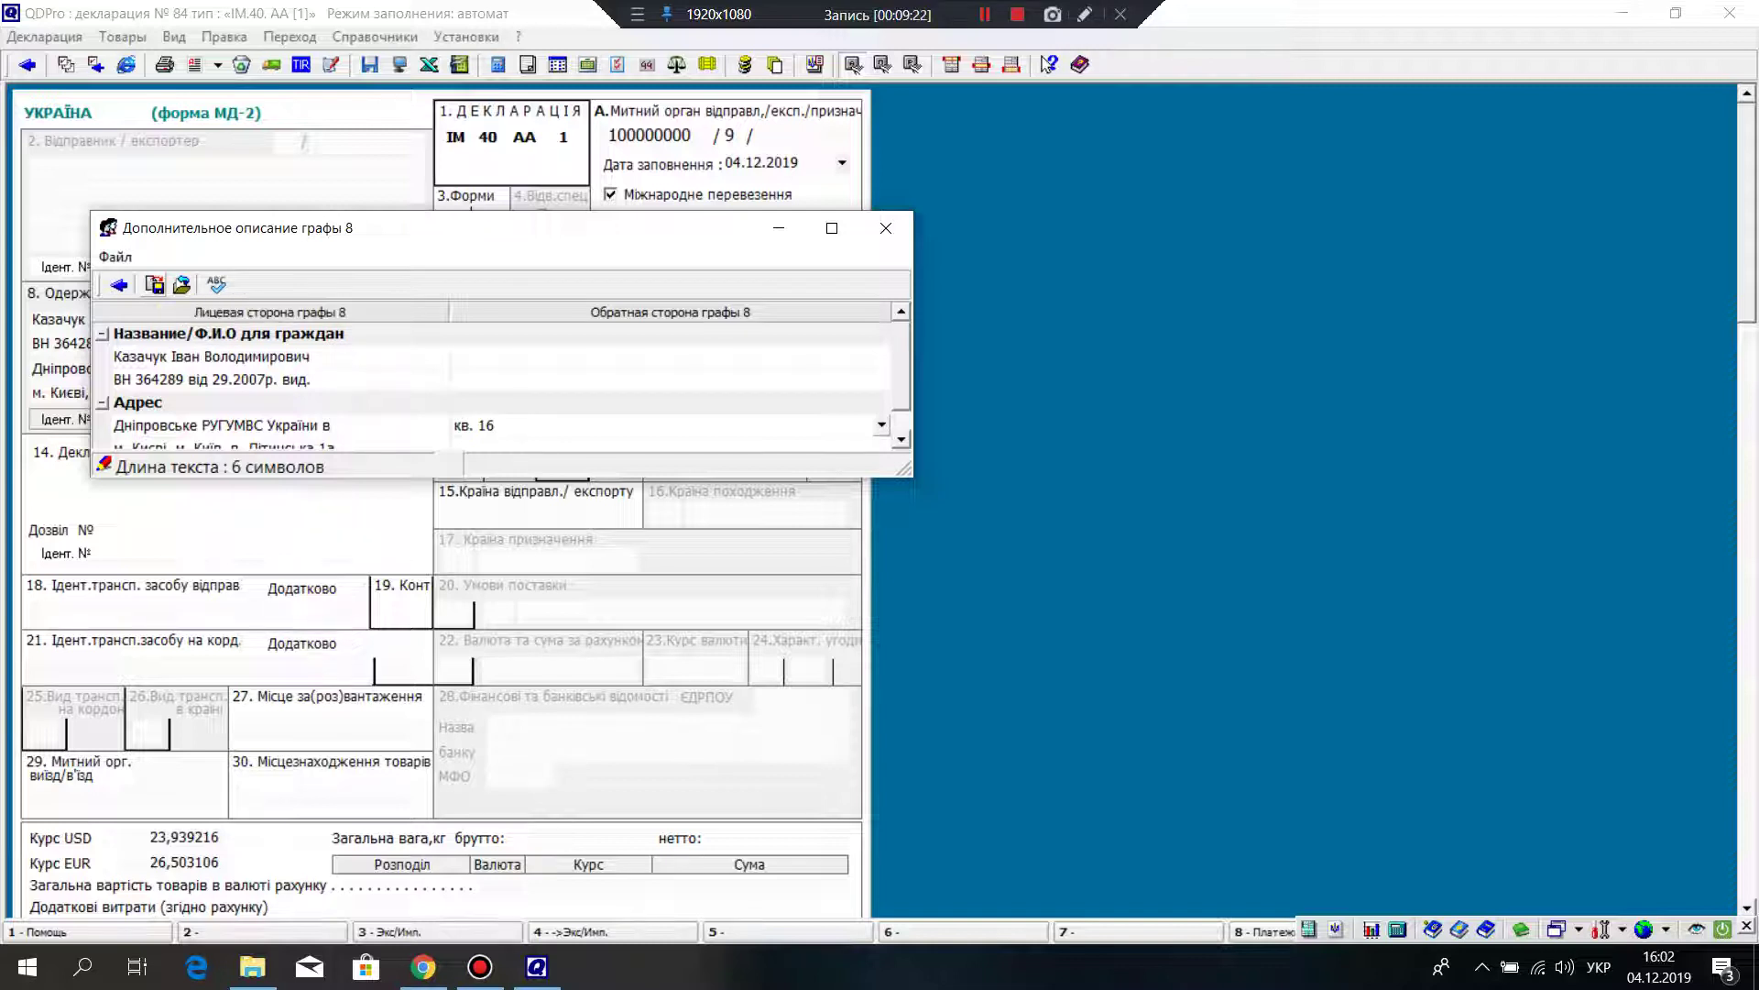
left_click(885, 227)
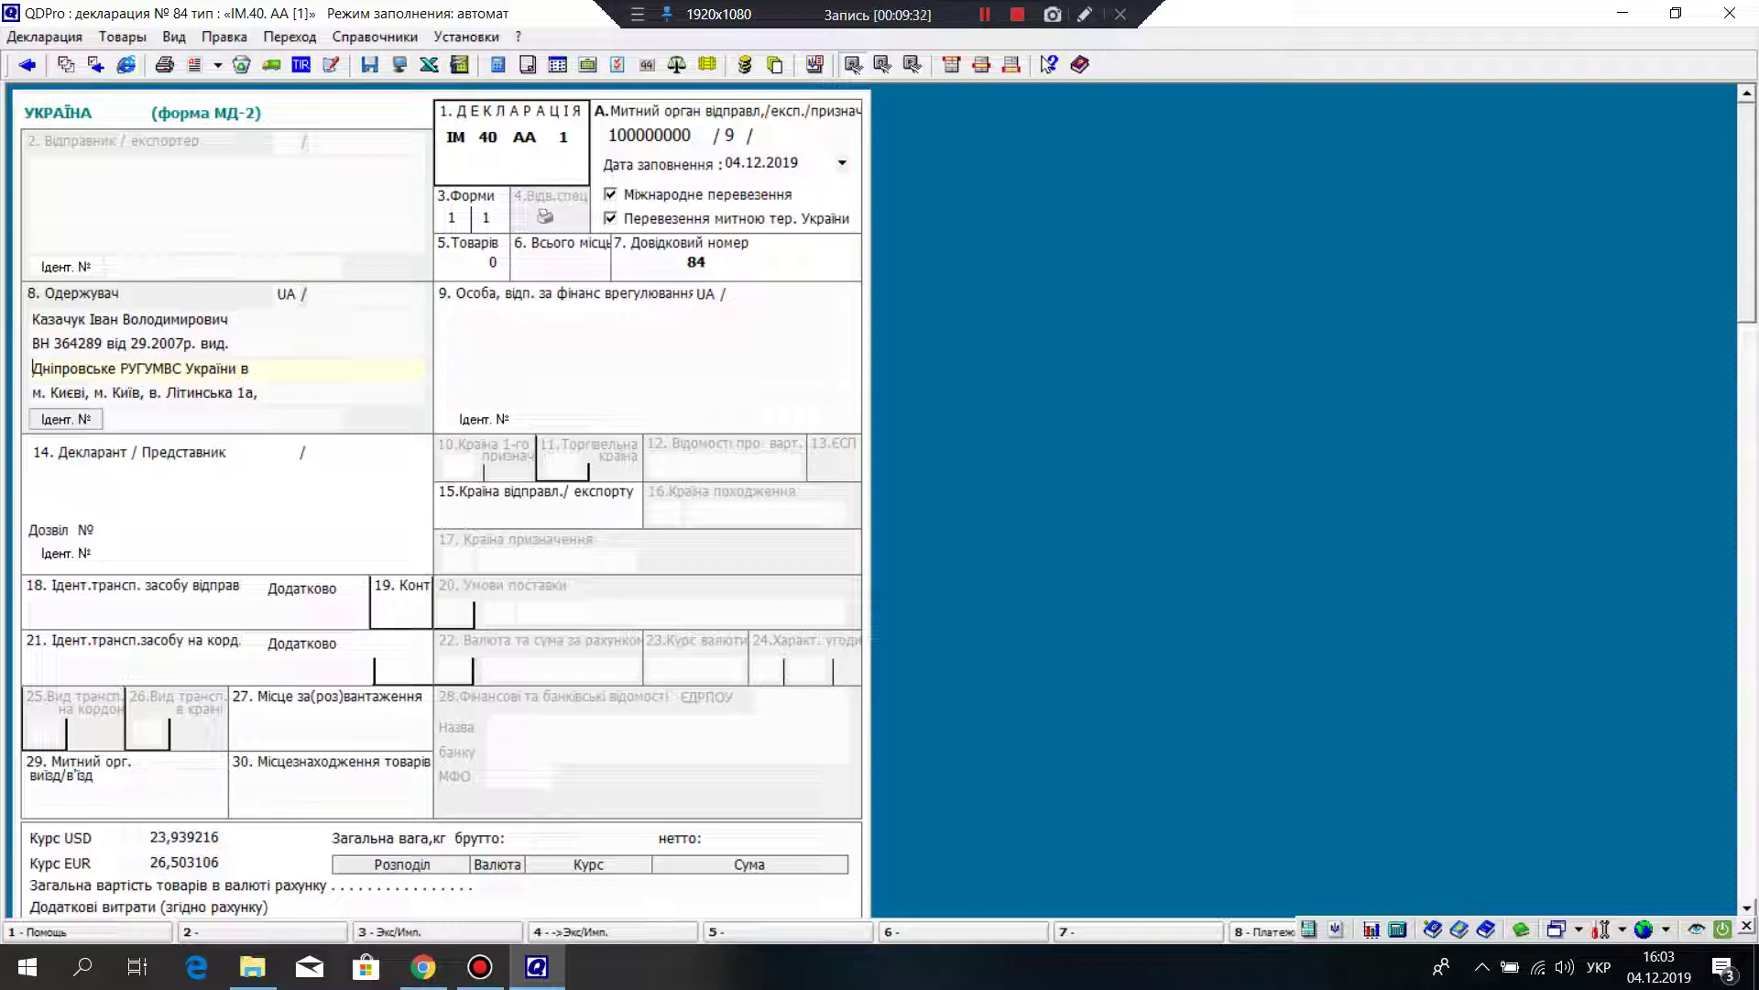
Step: Copy the recipient's name and identity document line from box 8 into box 9
left_click(452, 319)
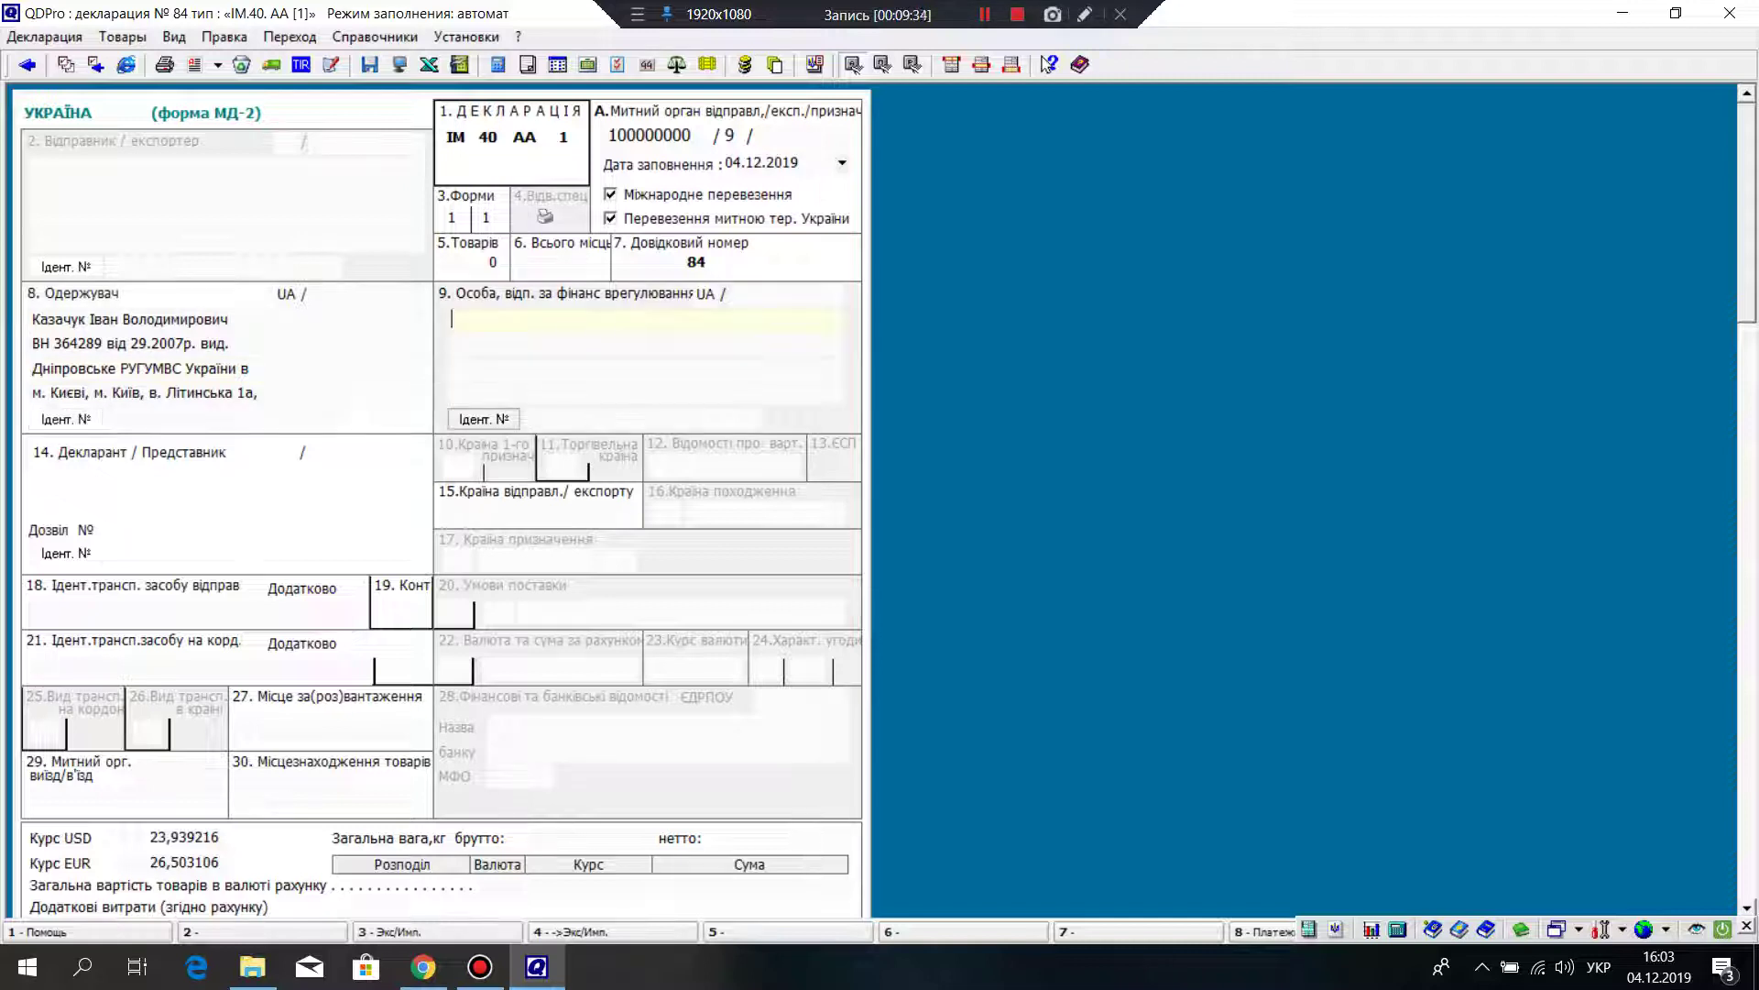
left_click(231, 319)
key("shift+Left")
key("shift+Left")
key("shift+Left")
key("shift+Left")
key("shift+Left")
key("shift+Left")
key("shift+Left")
key("shift+Left")
key("shift+Left")
key("shift+Left")
key("shift+Left")
key("shift+Left")
key("shift+Left")
key("shift+Left")
key("shift+Left")
key("shift+Left")
key("shift+Left")
key("shift+Left")
key("shift+Left")
key("shift+Left")
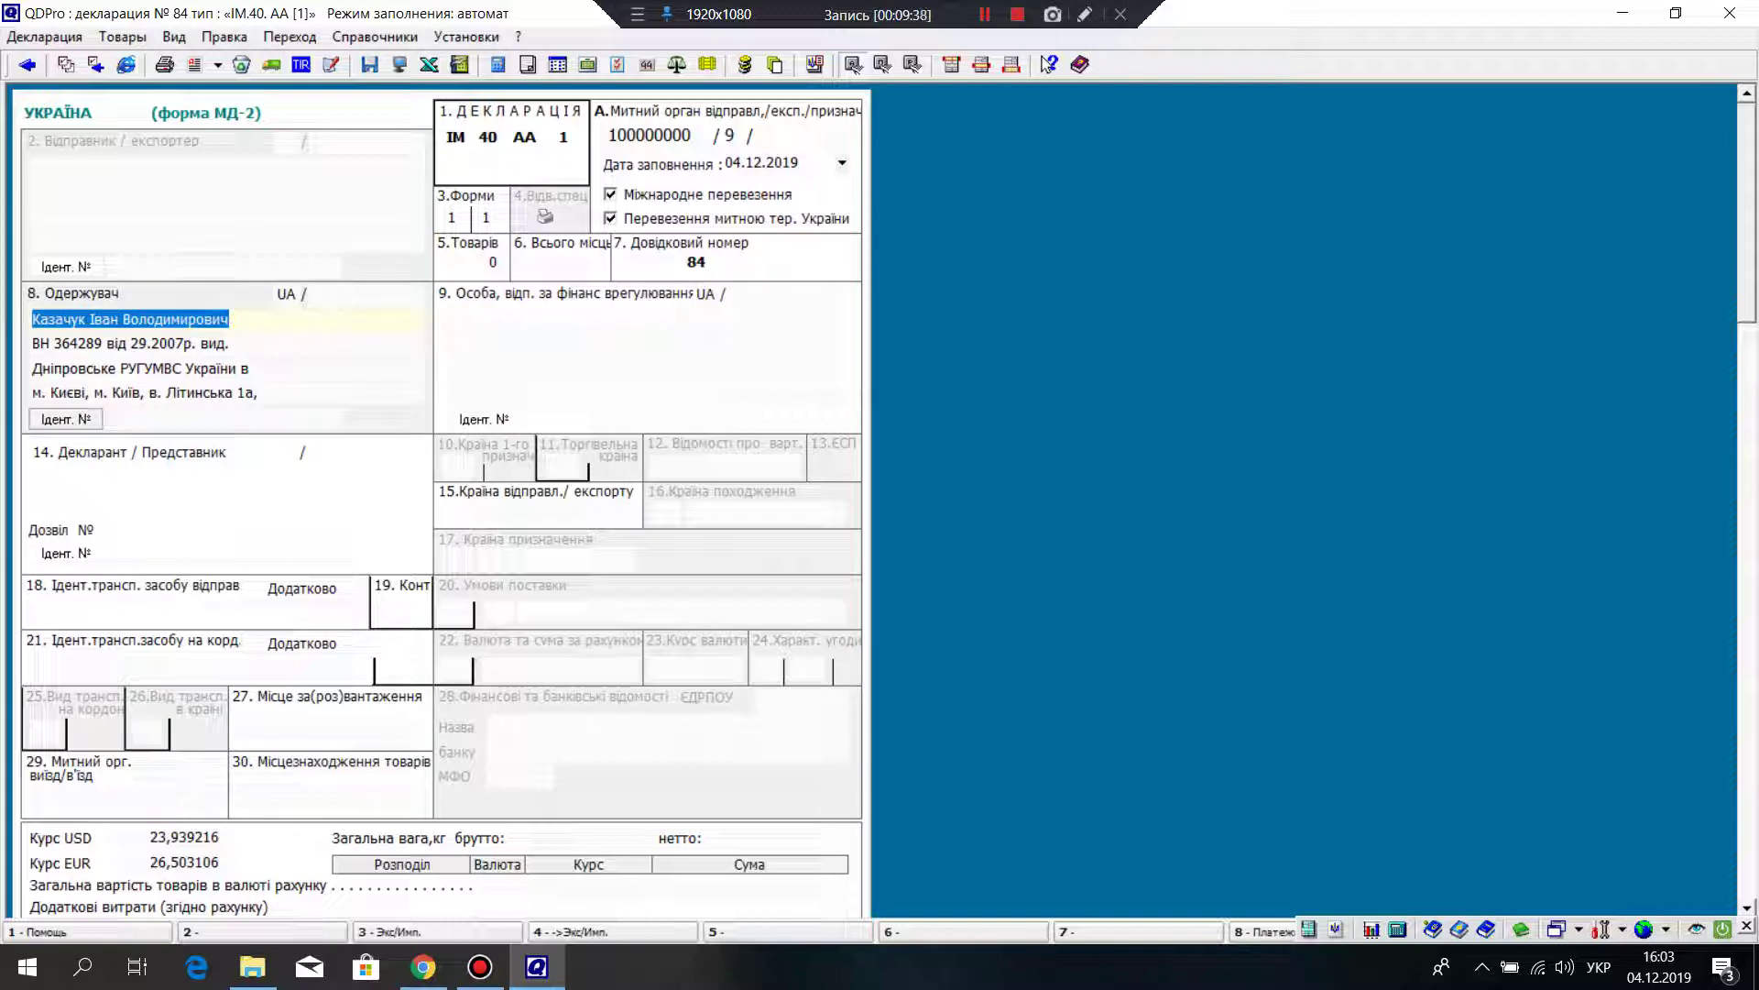
key("ctrl+c")
left_click(452, 319)
key("ctrl+v")
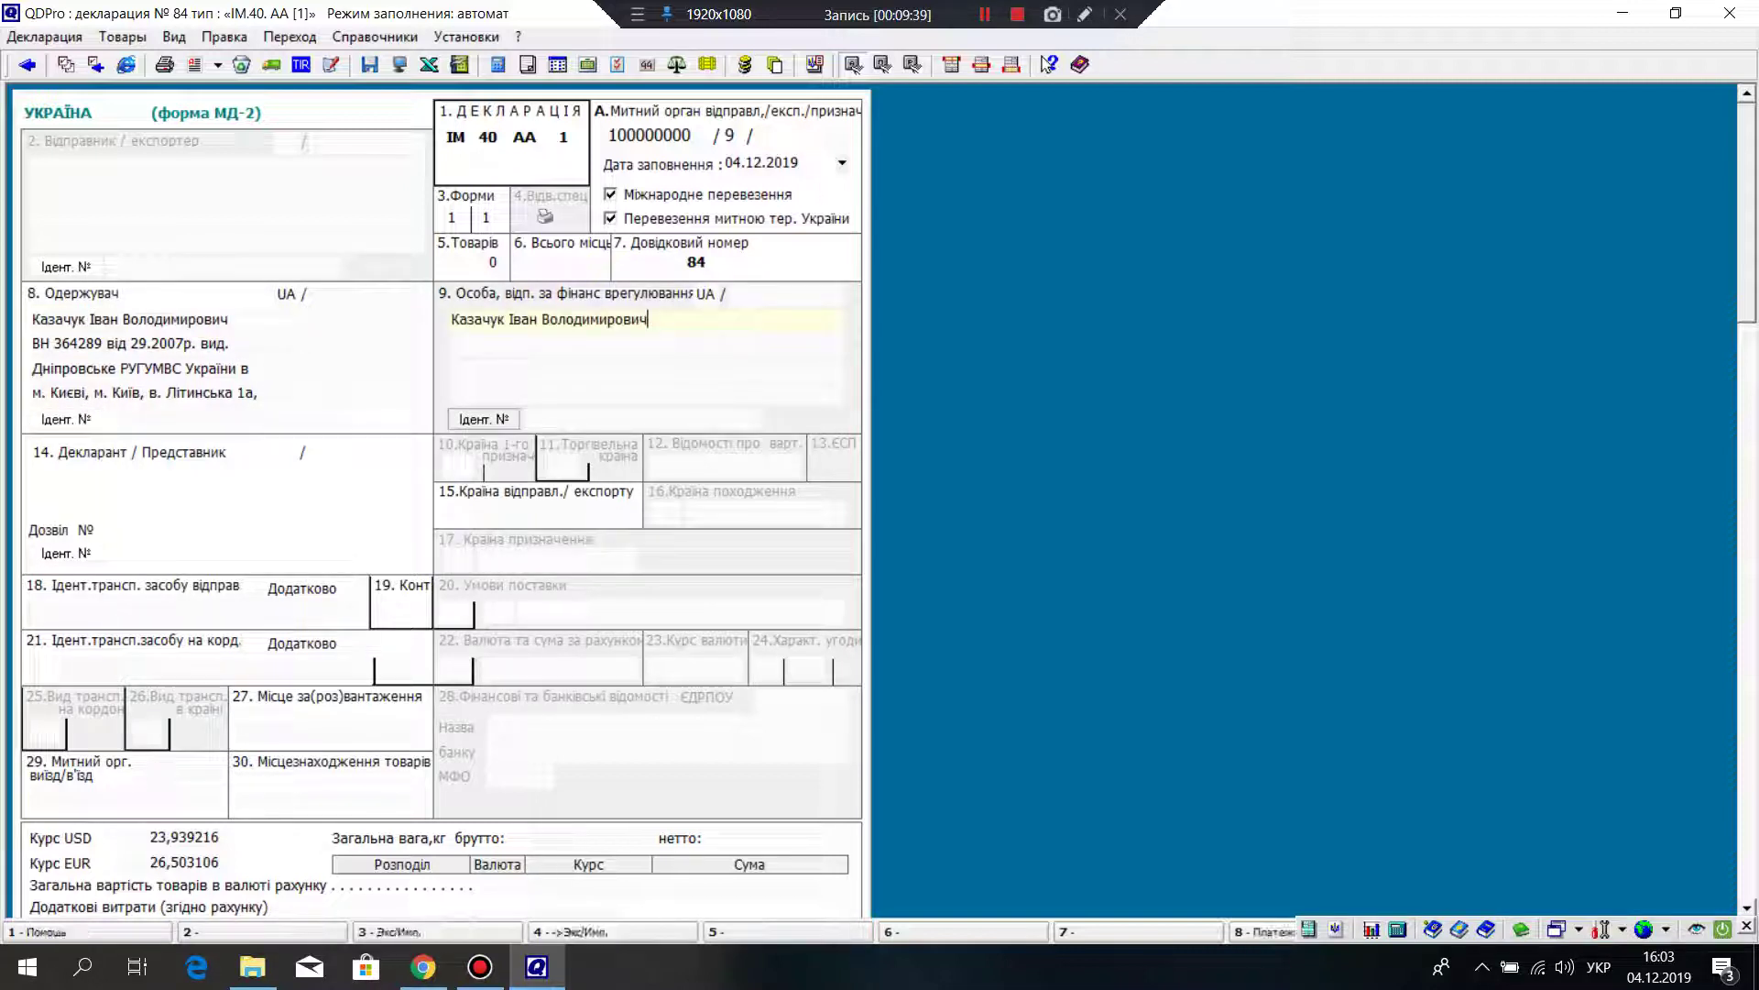
left_click(231, 342)
key("shift+Left")
key("shift+Left")
key("shift+Left")
key("shift+Left")
key("shift+Left")
key("shift+Left")
key("shift+Left")
key("shift+Left")
key("shift+Left")
key("shift+Left")
key("shift+Left")
key("shift+Left")
key("shift+Left")
key("shift+Left")
key("shift+Left")
key("shift+Left")
key("shift+Left")
key("shift+Left")
key("shift+Left")
key("shift+Left")
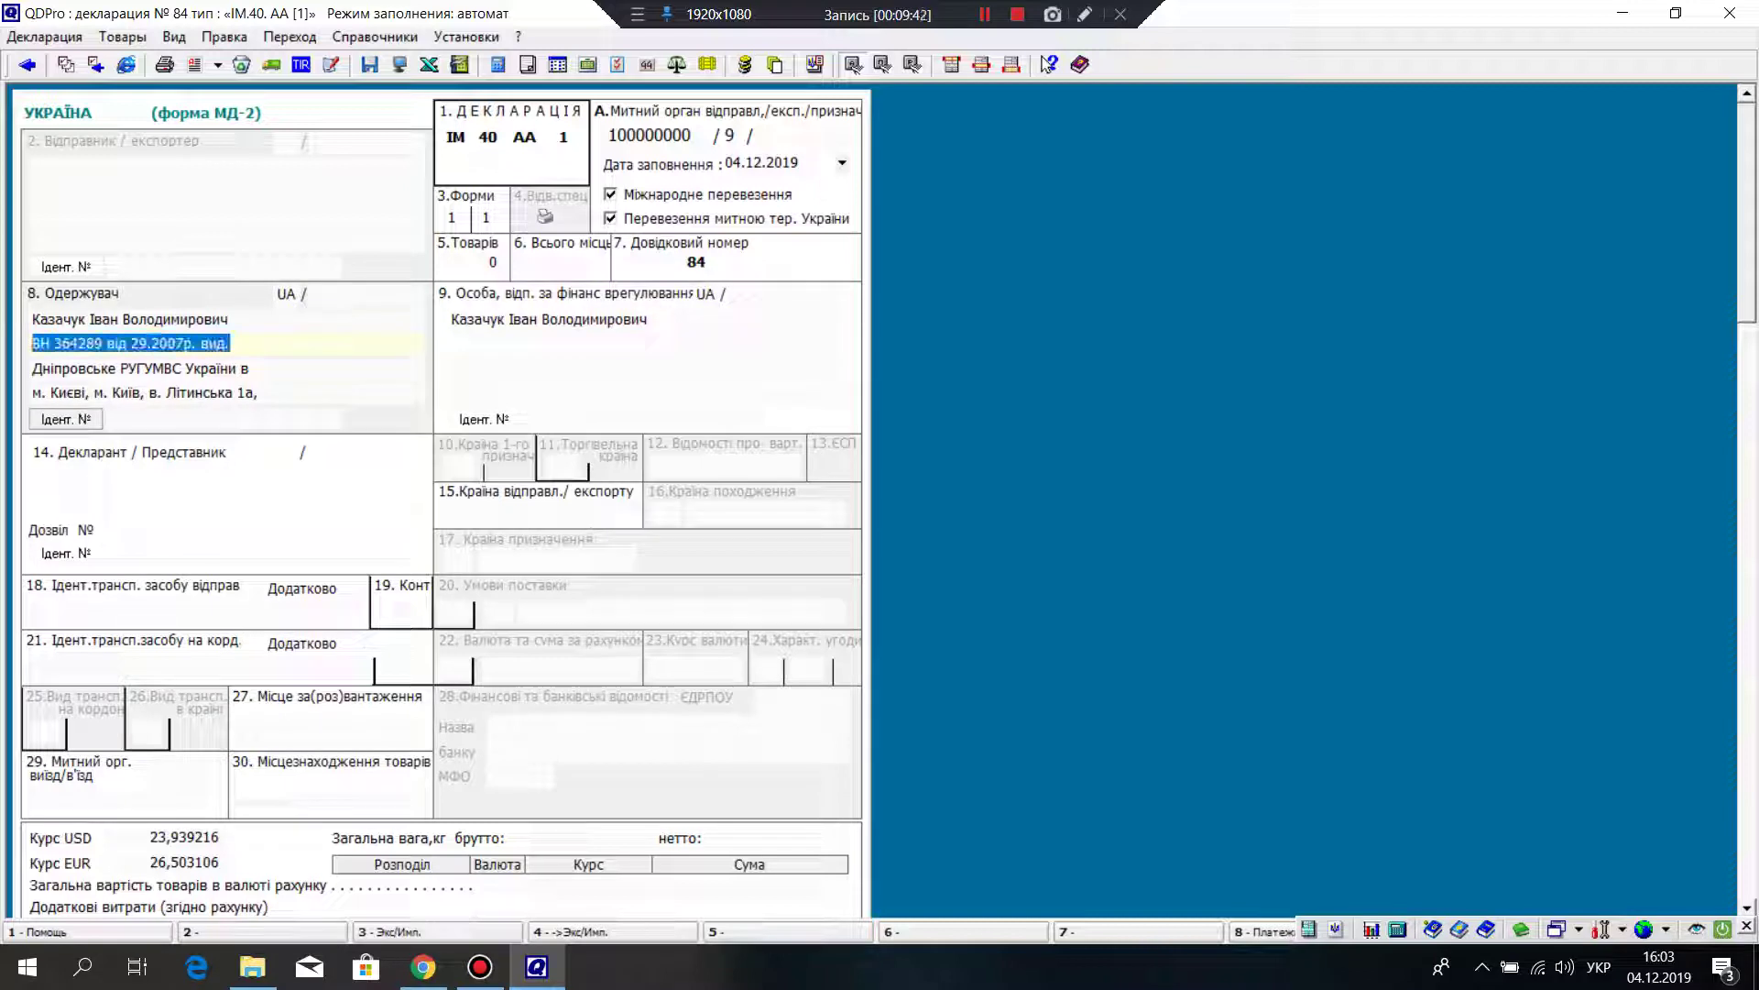
key("ctrl+c")
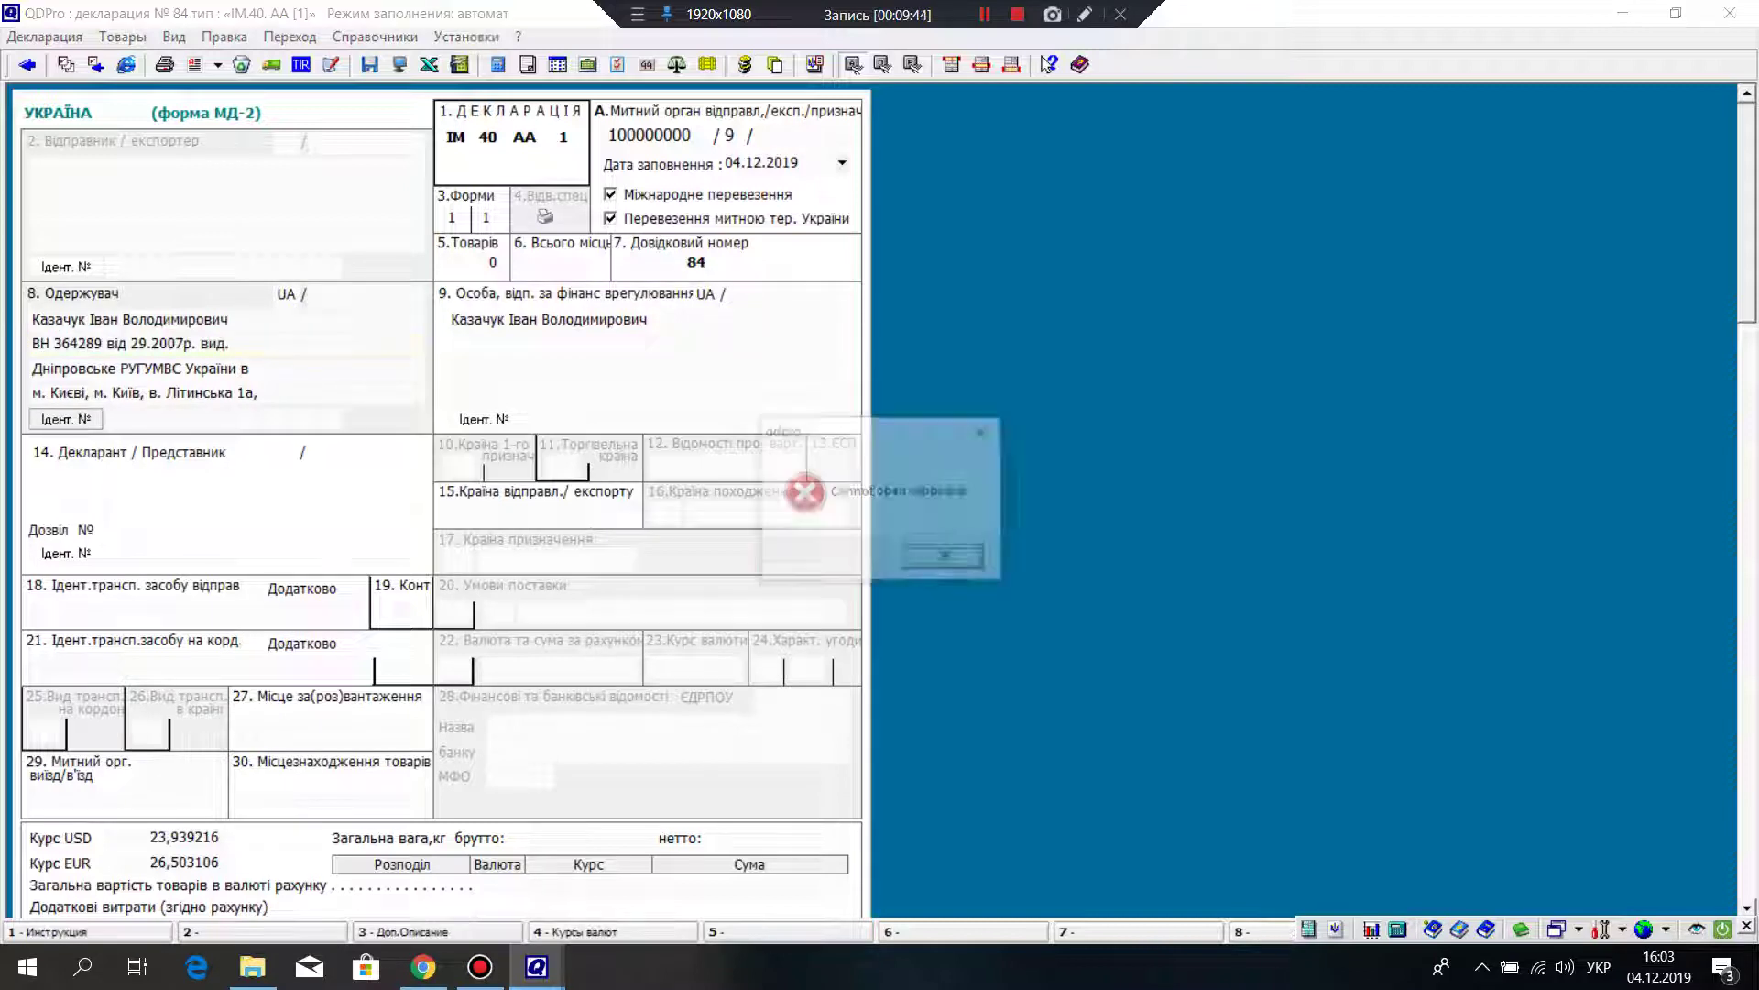
key("Return")
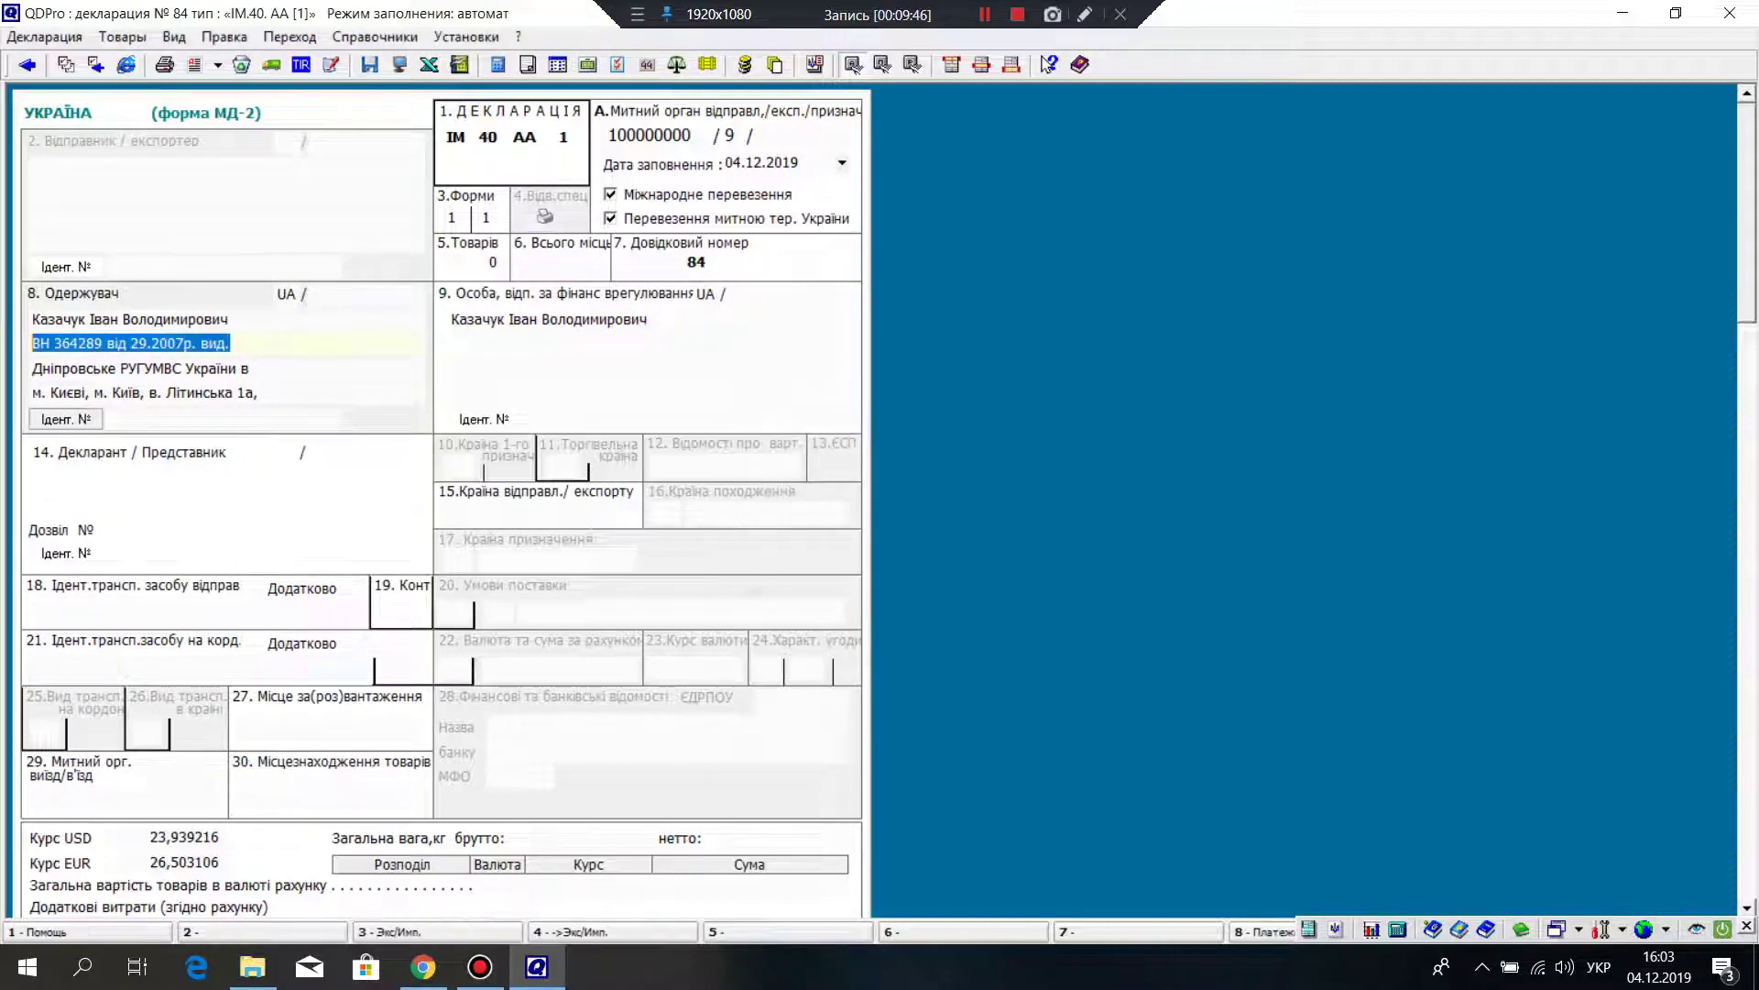
left_click(452, 343)
key("ctrl+v")
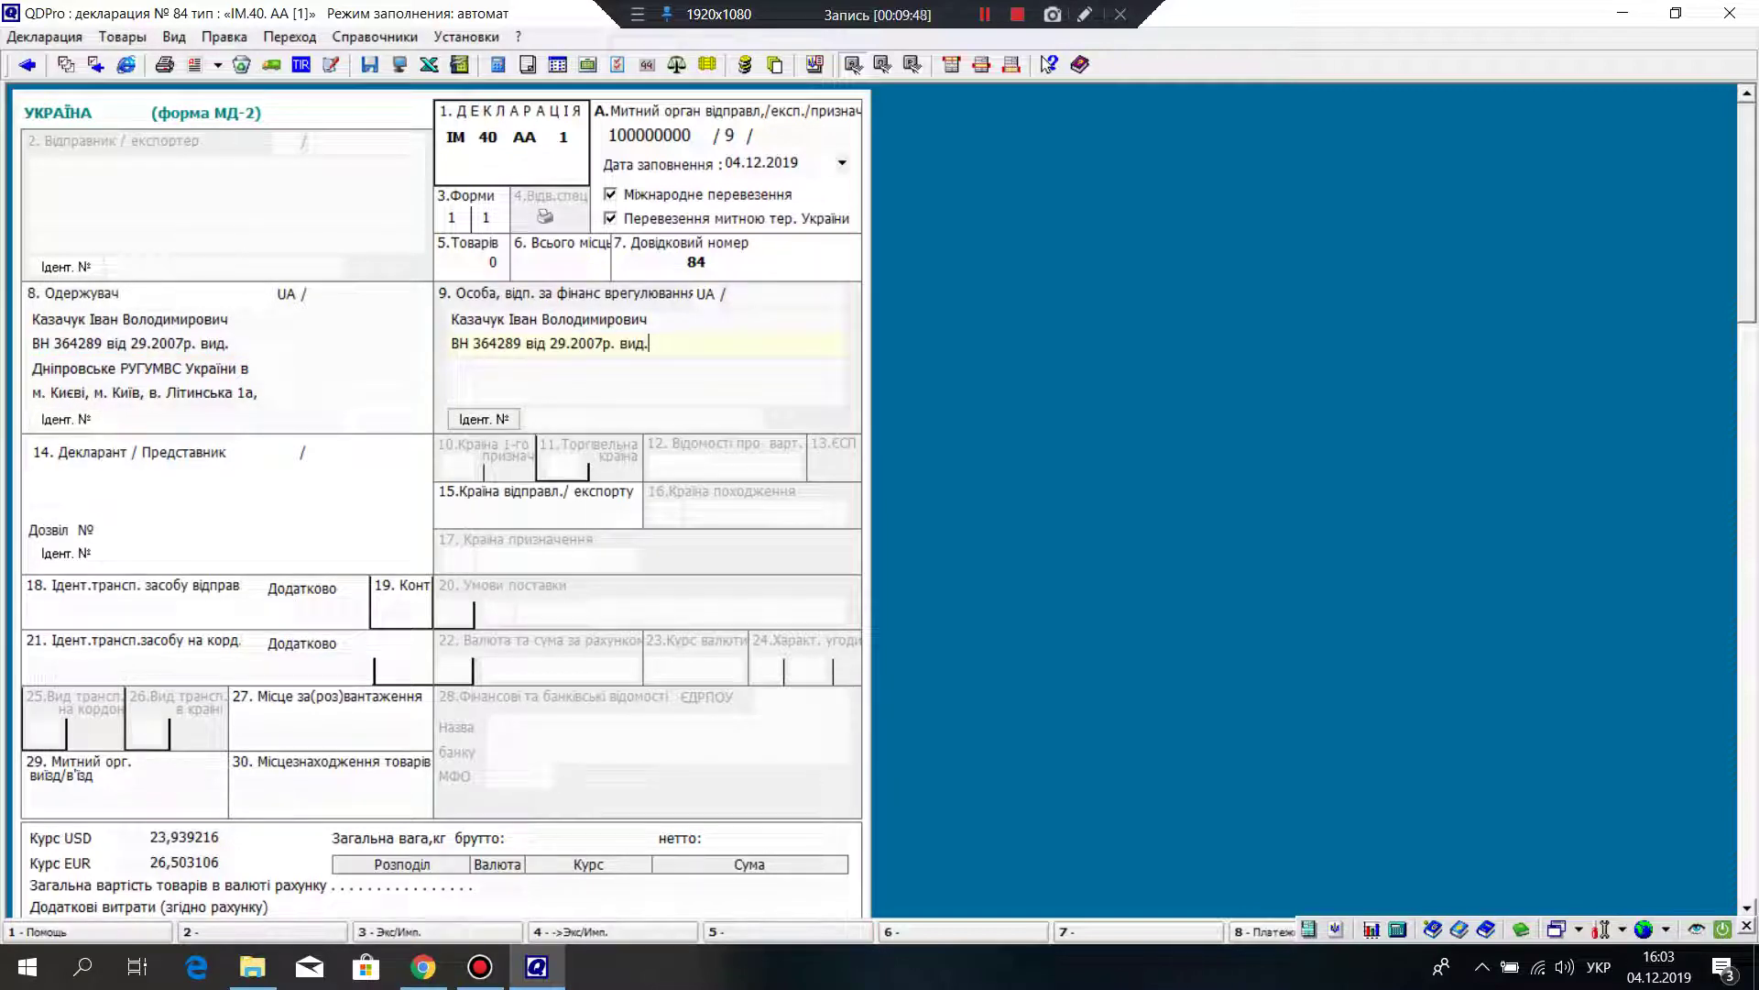
Step: Copy box 8's issuing authority and street address lines into box 9
left_click(236, 368)
left_click_drag(249, 369, 30, 368)
key("ctrl+c")
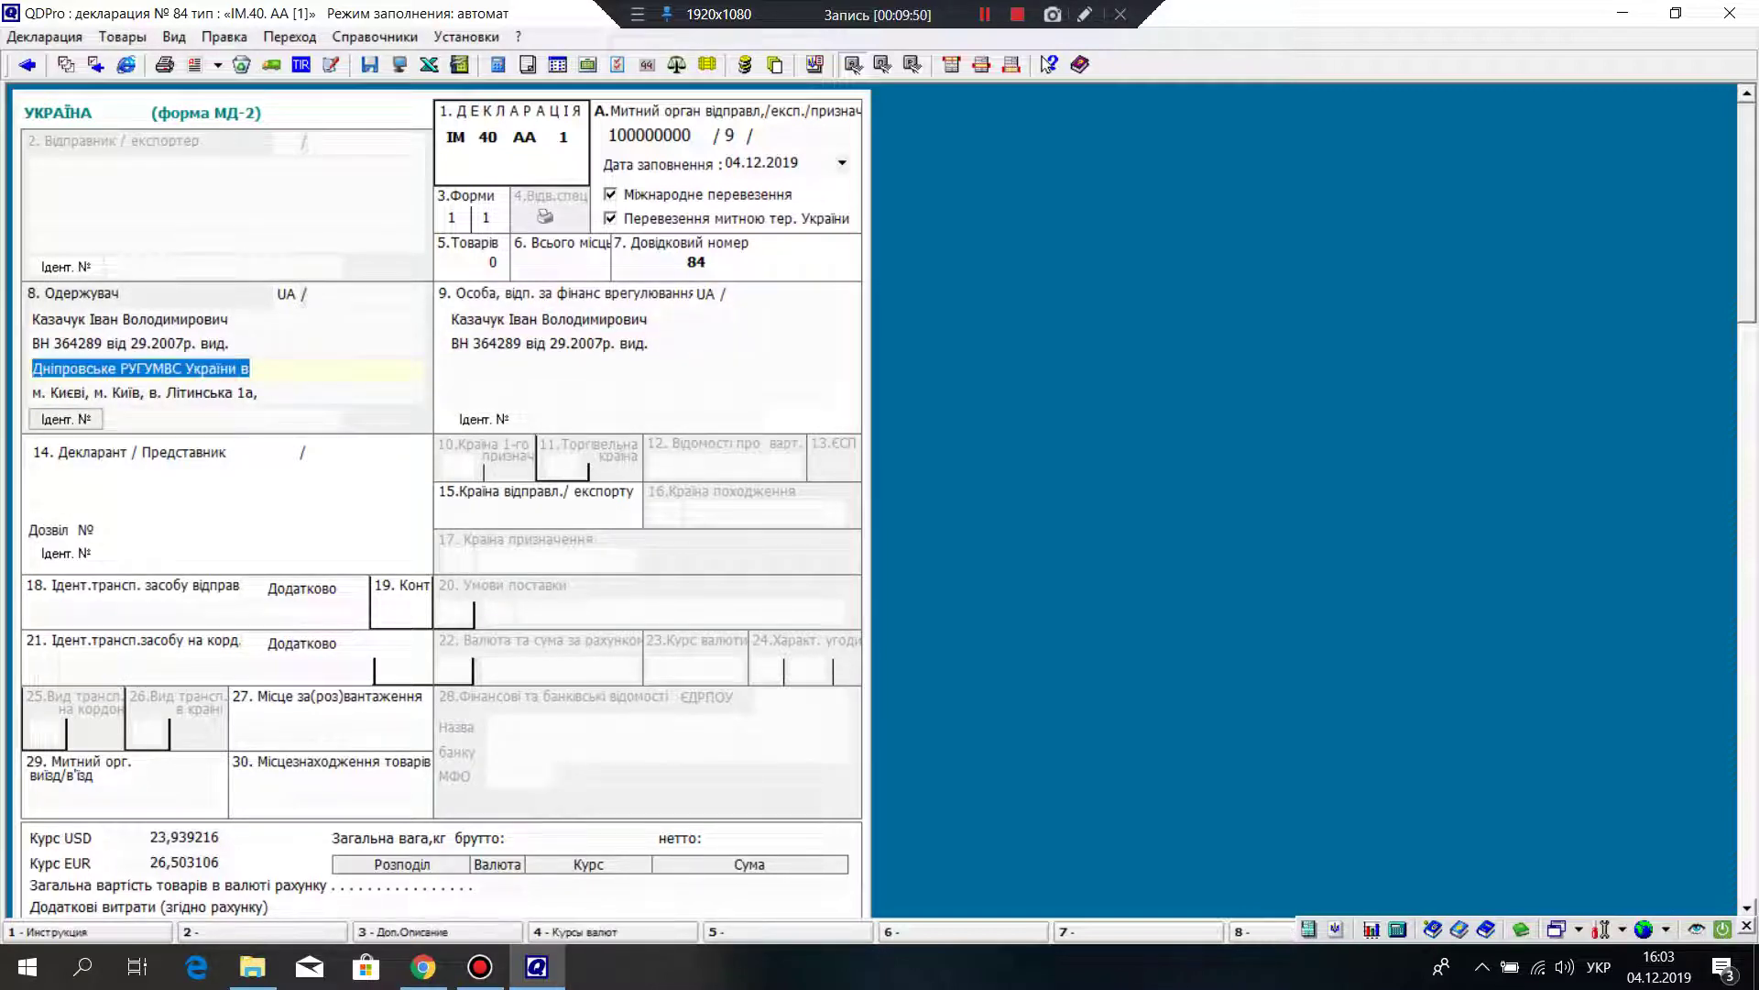
key("Return")
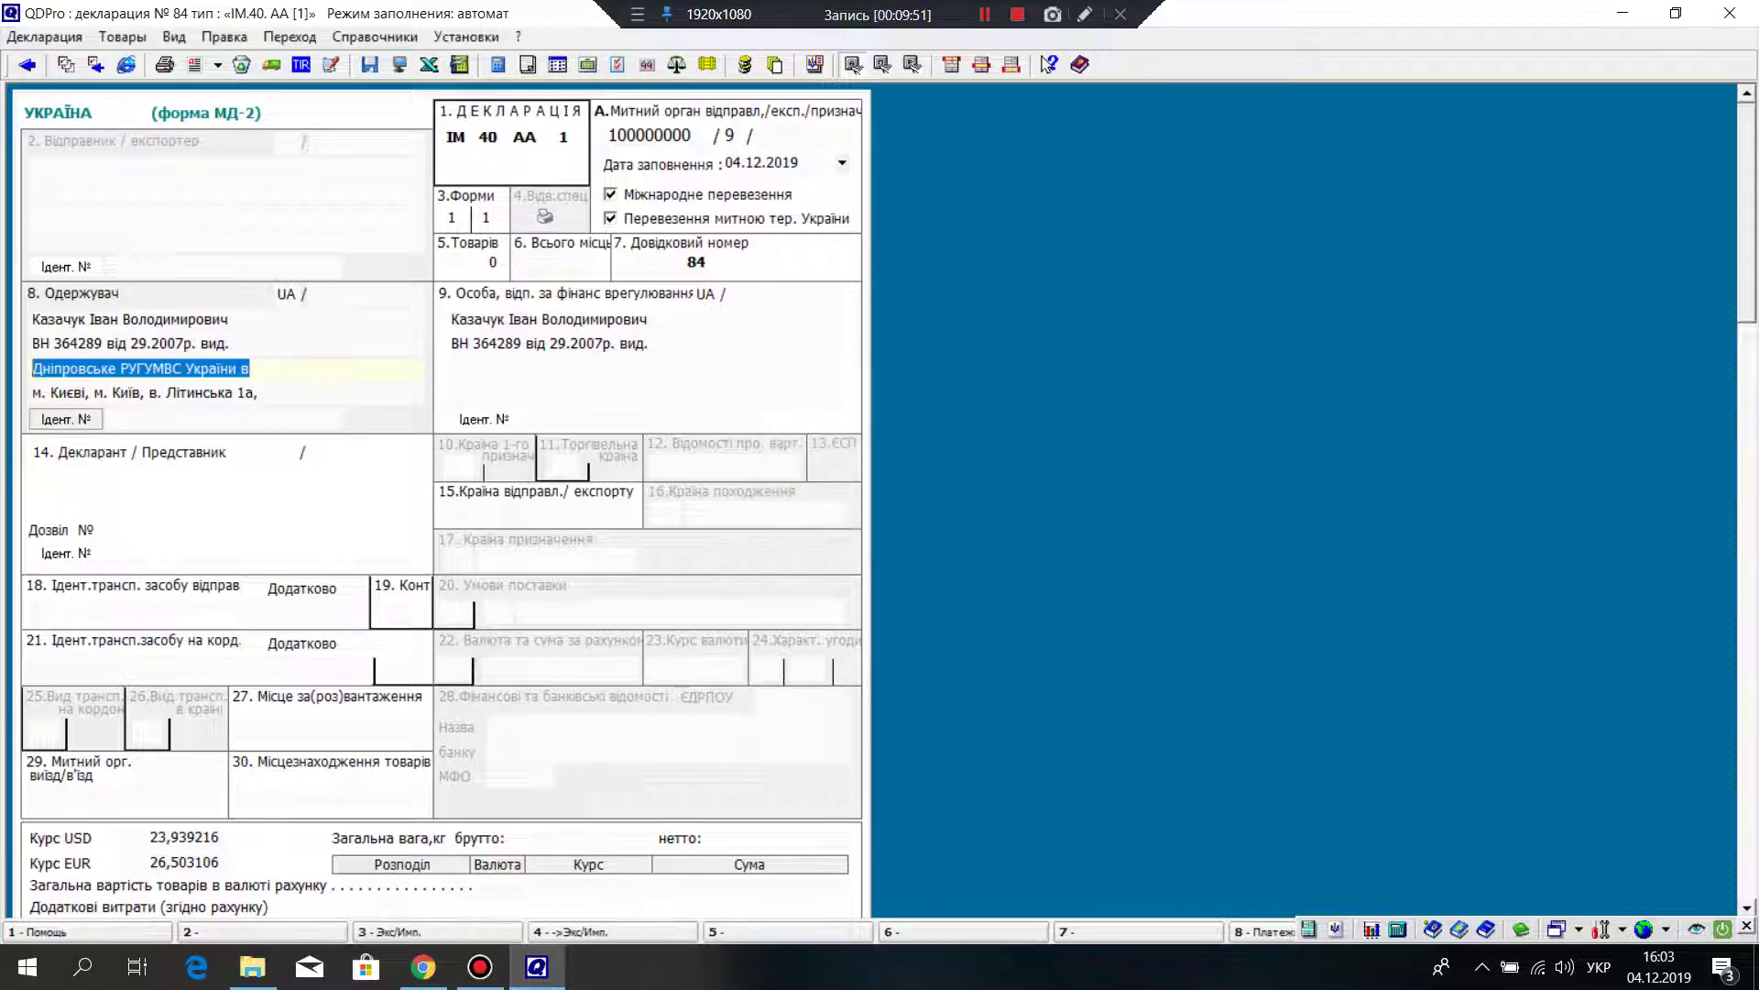
left_click(450, 367)
key("ctrl+v")
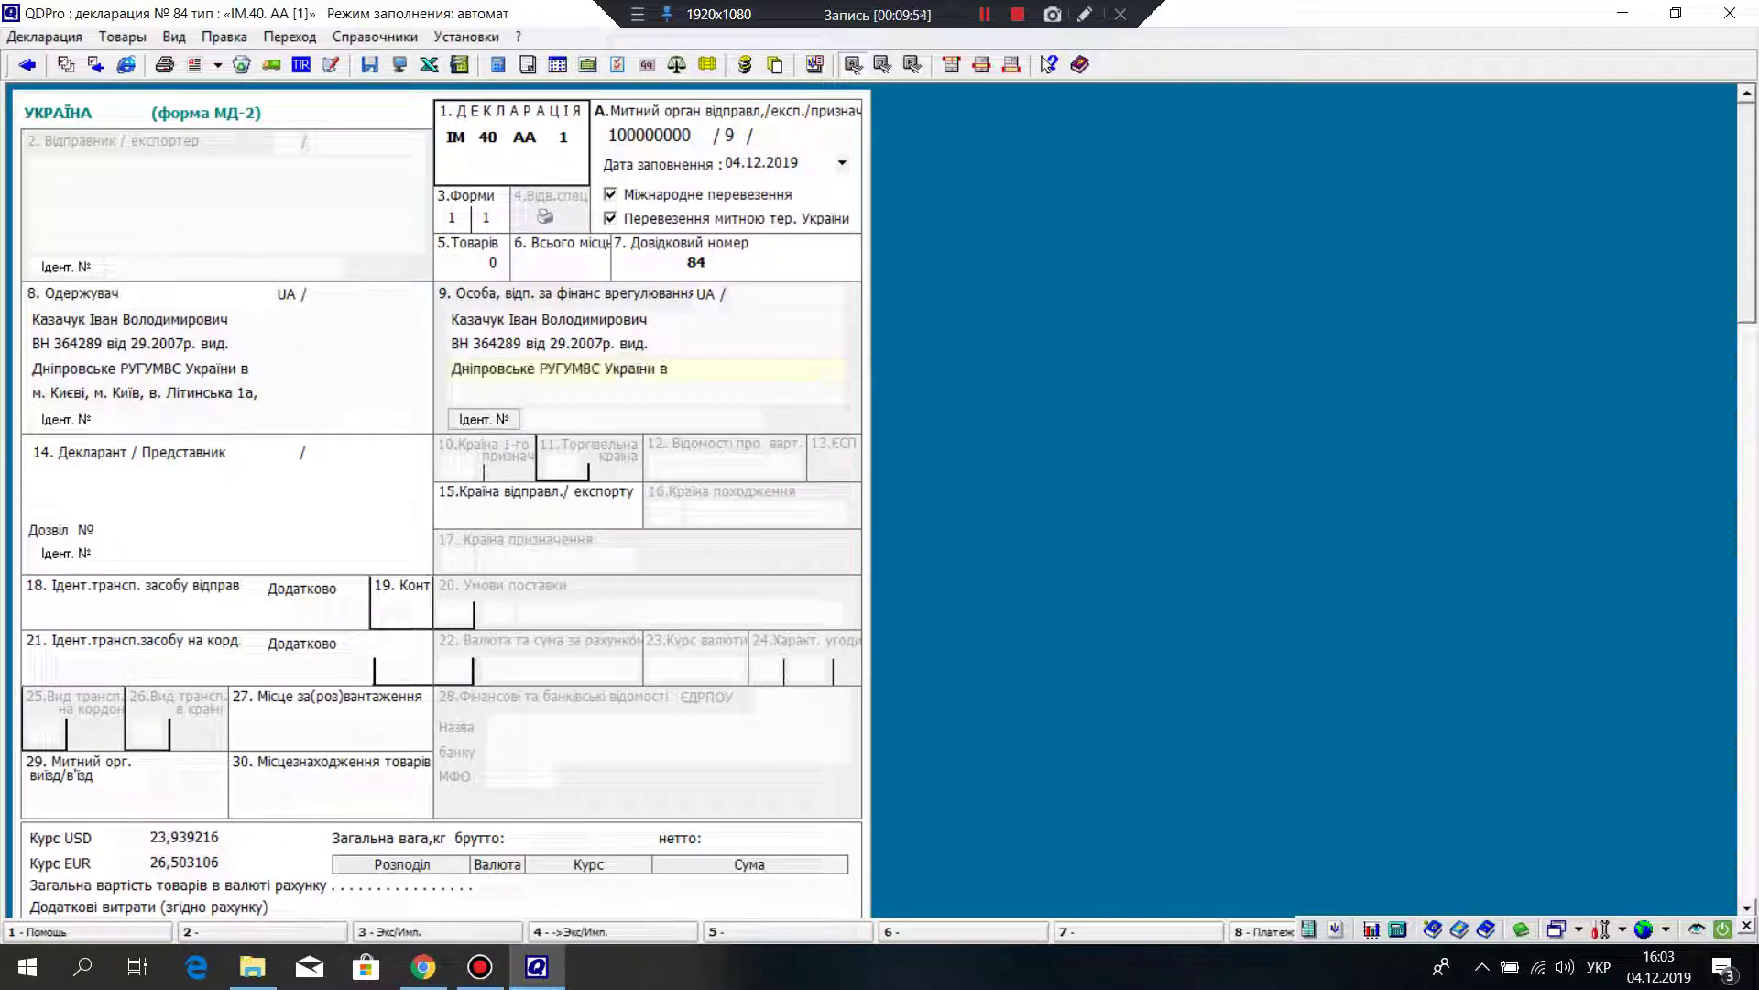
left_click(242, 392)
left_click_drag(260, 392, 30, 392)
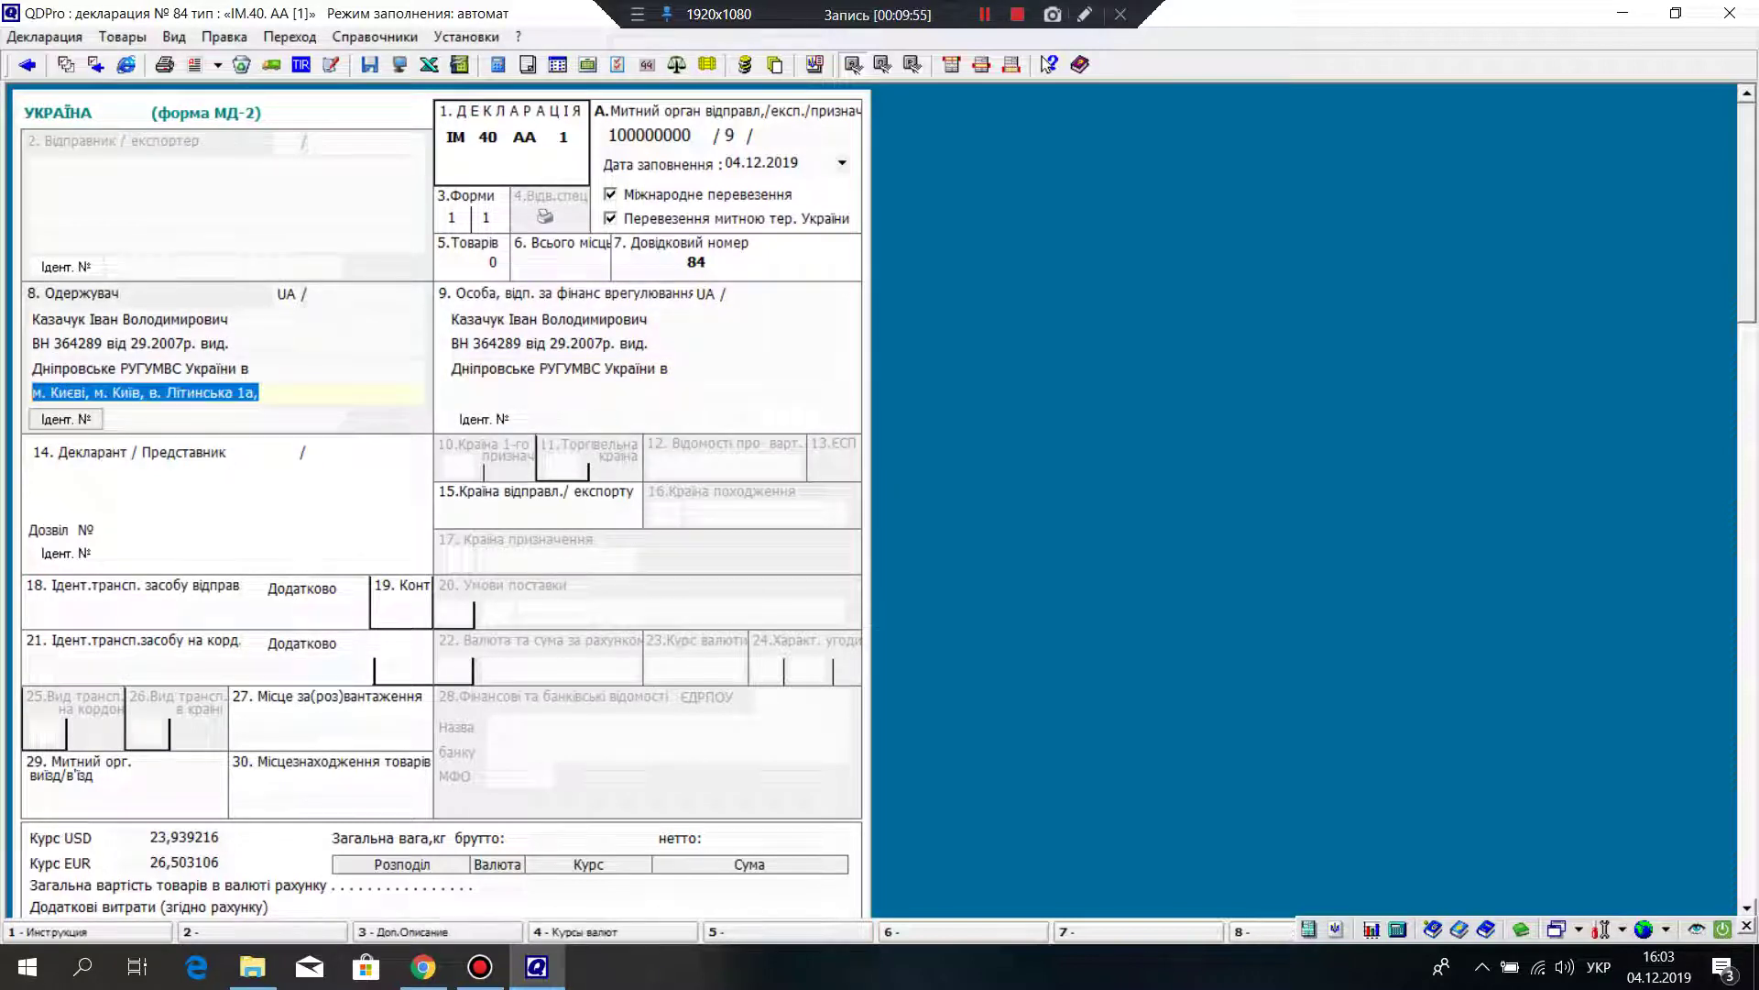
key("ctrl+c")
key("Return")
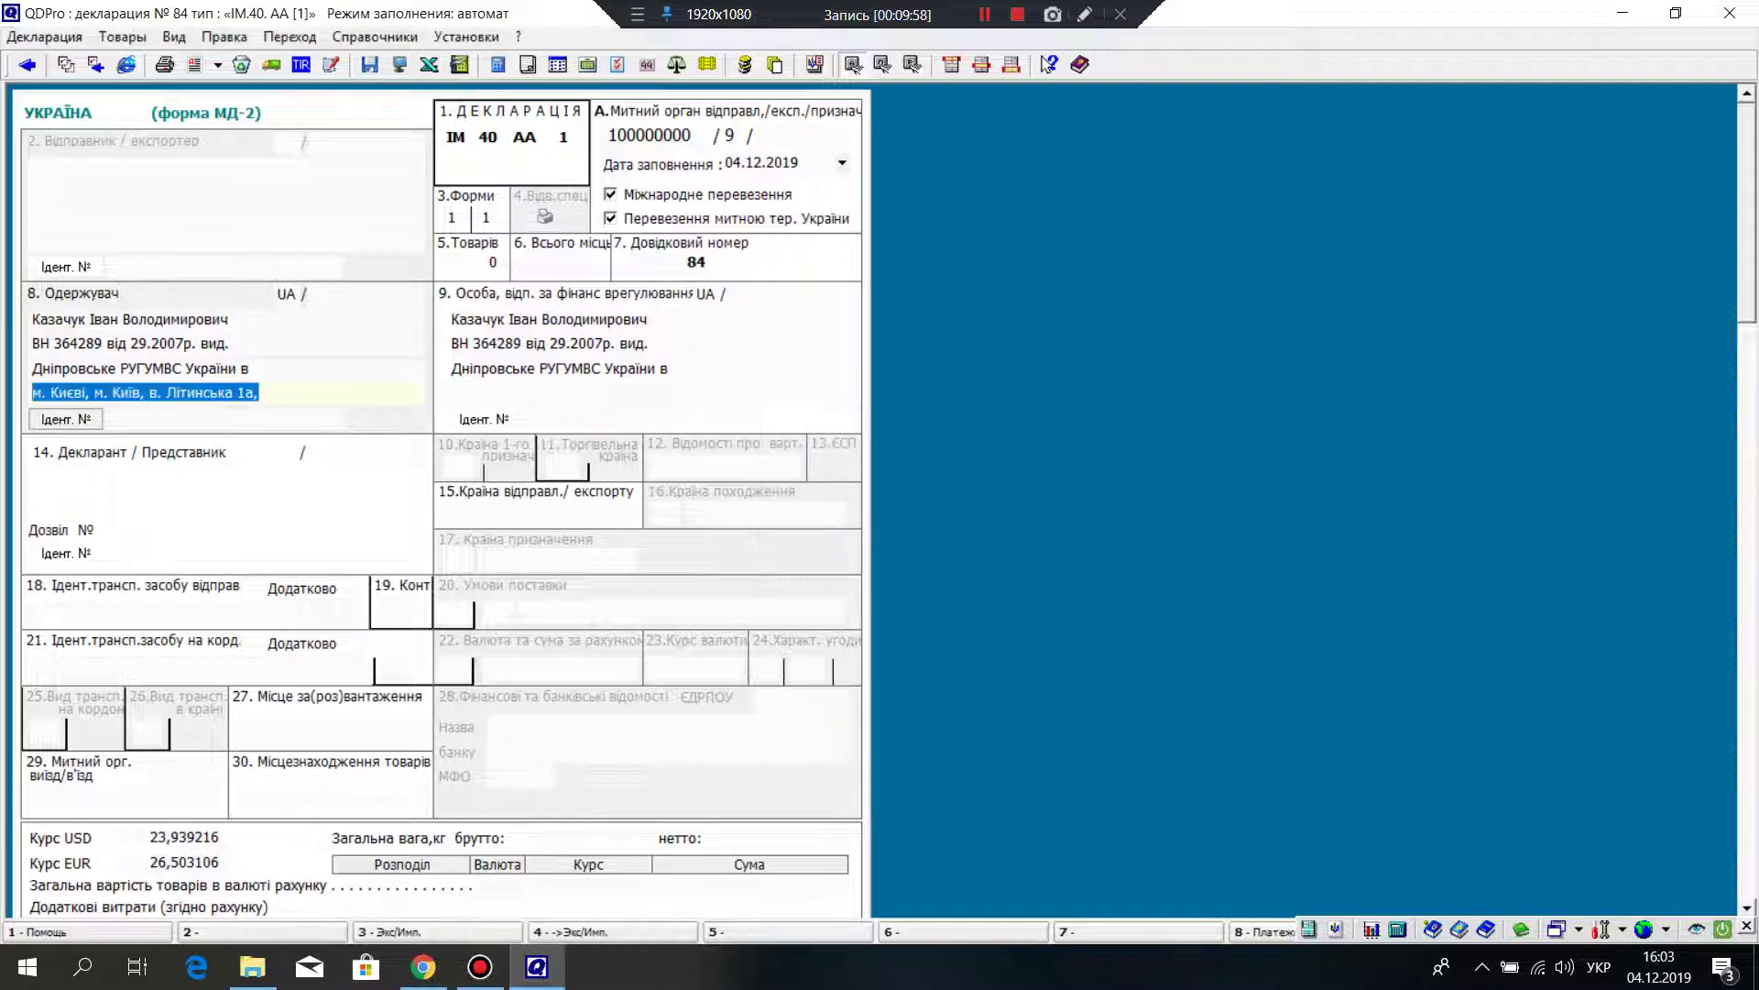
left_click(452, 393)
key("ctrl+v")
Step: Enter the recipient's identification number in box 8
left_click(312, 293)
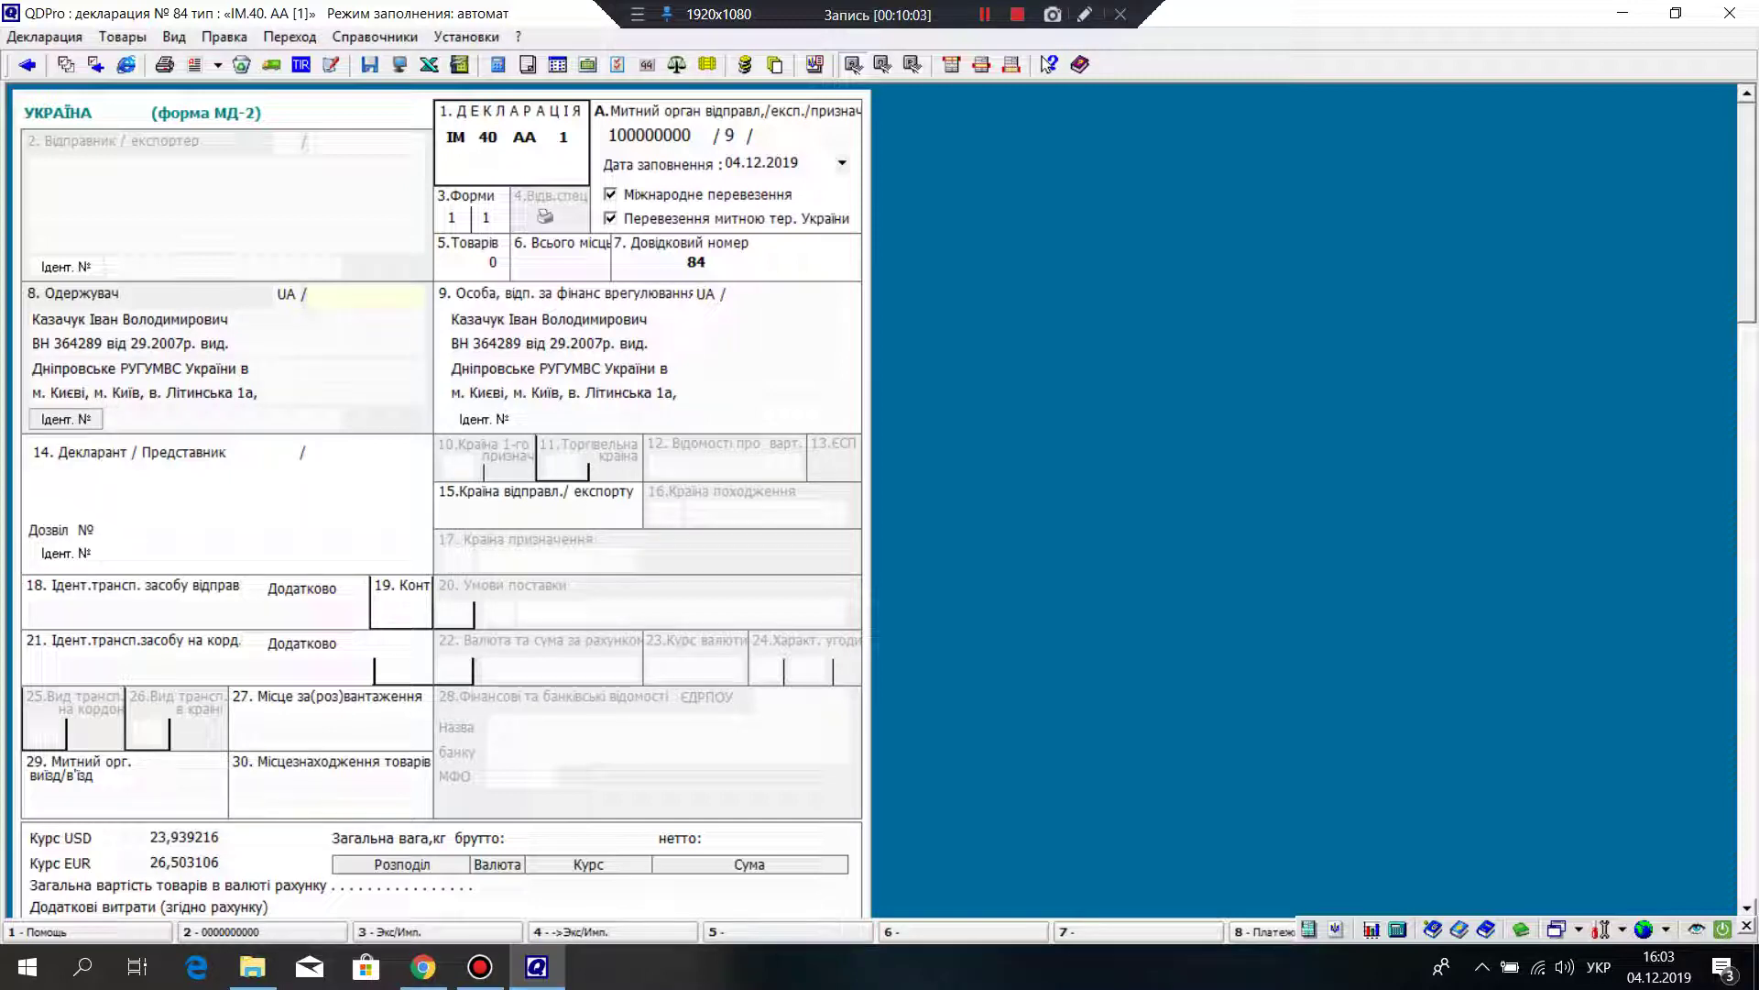
key("Return")
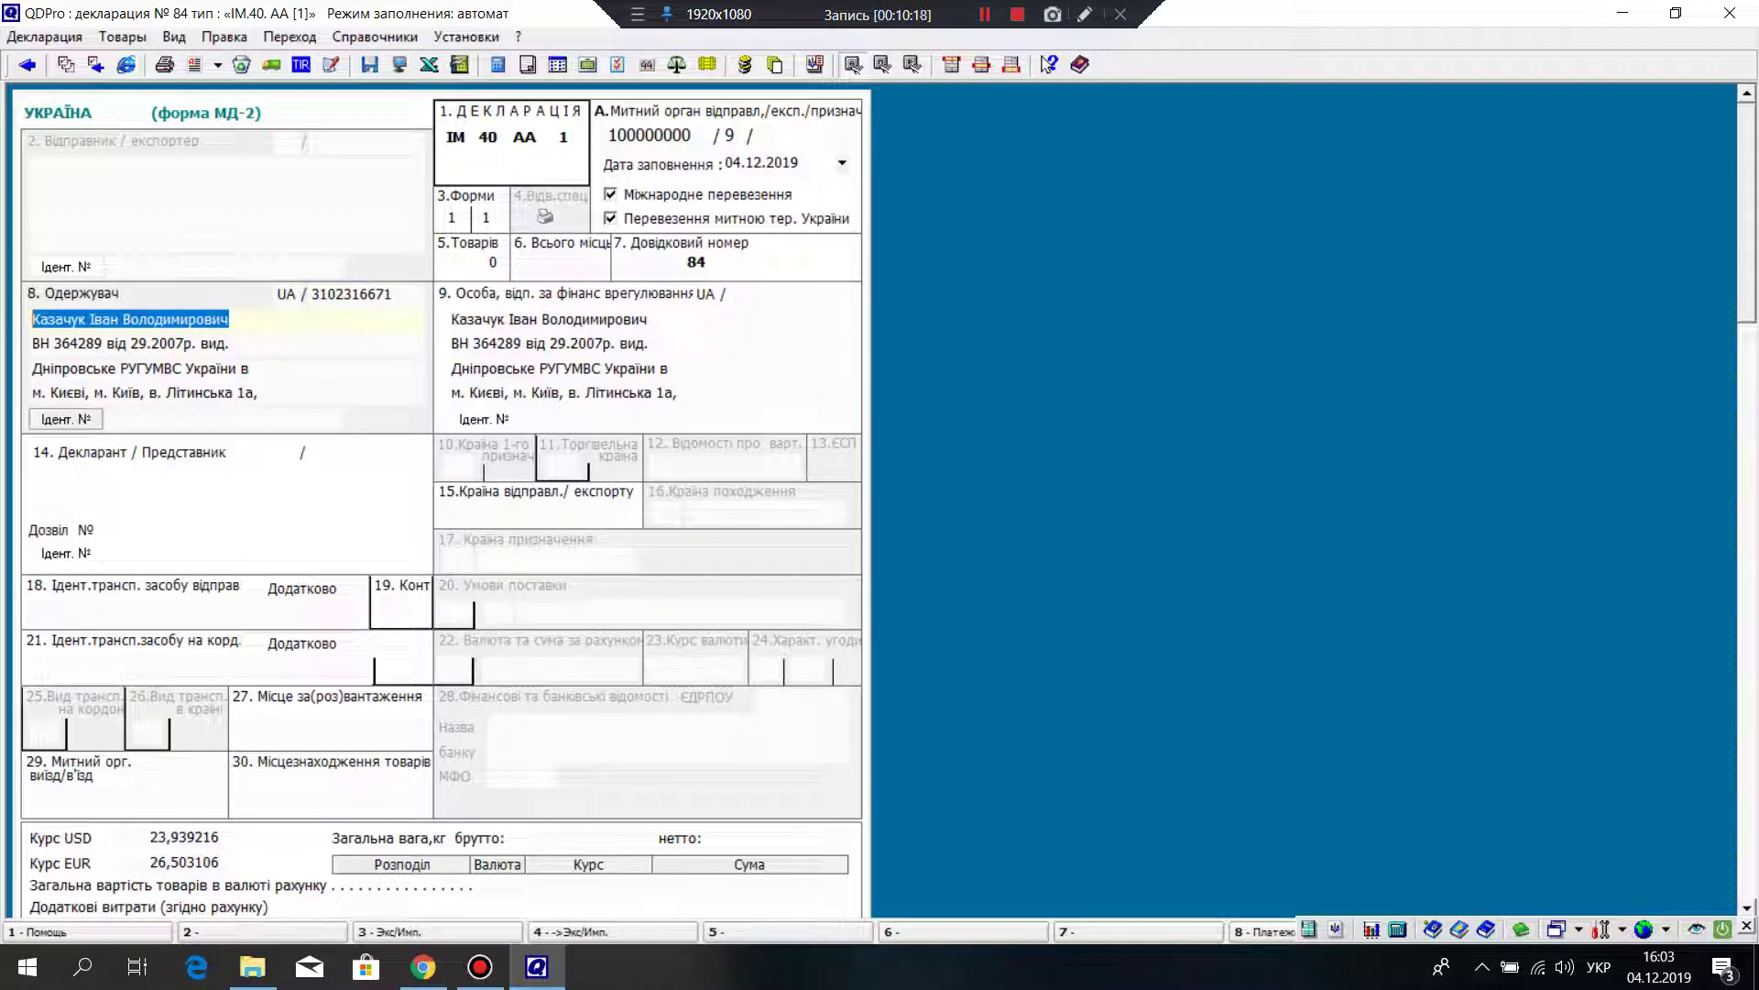
left_click(295, 293)
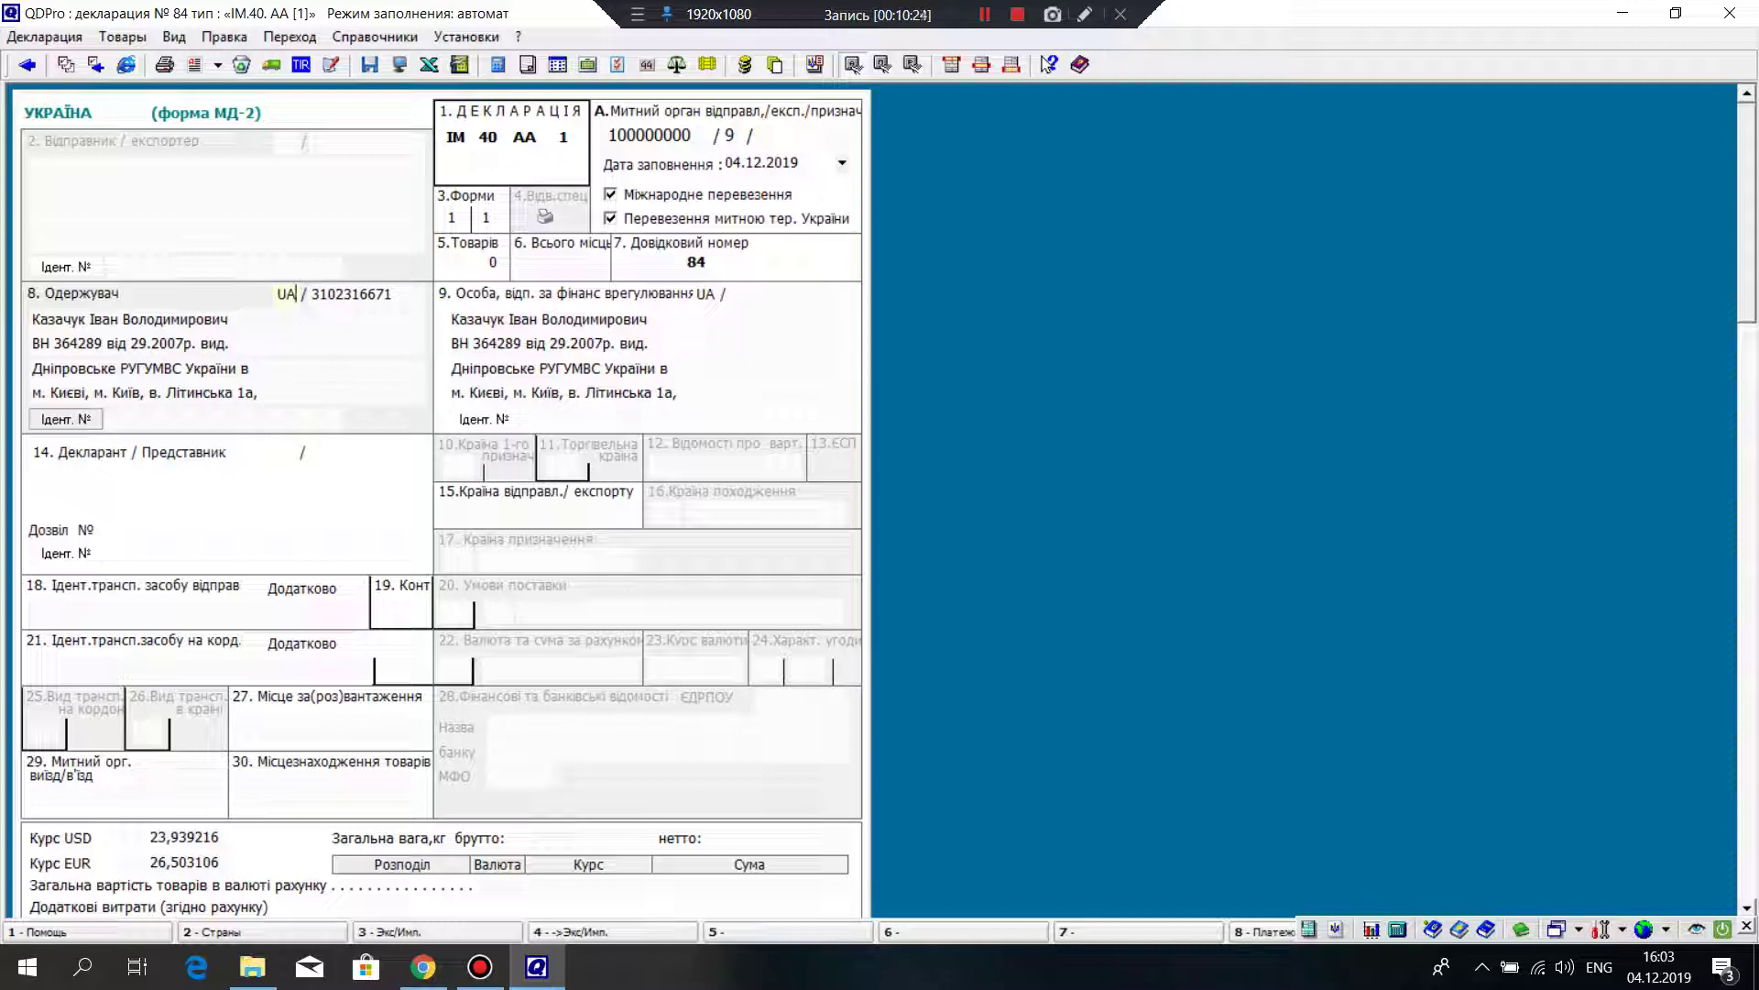
key("Tab")
Step: Copy the identification number to box 9 and show it beside Ідент. № in both boxes
key("ctrl+c")
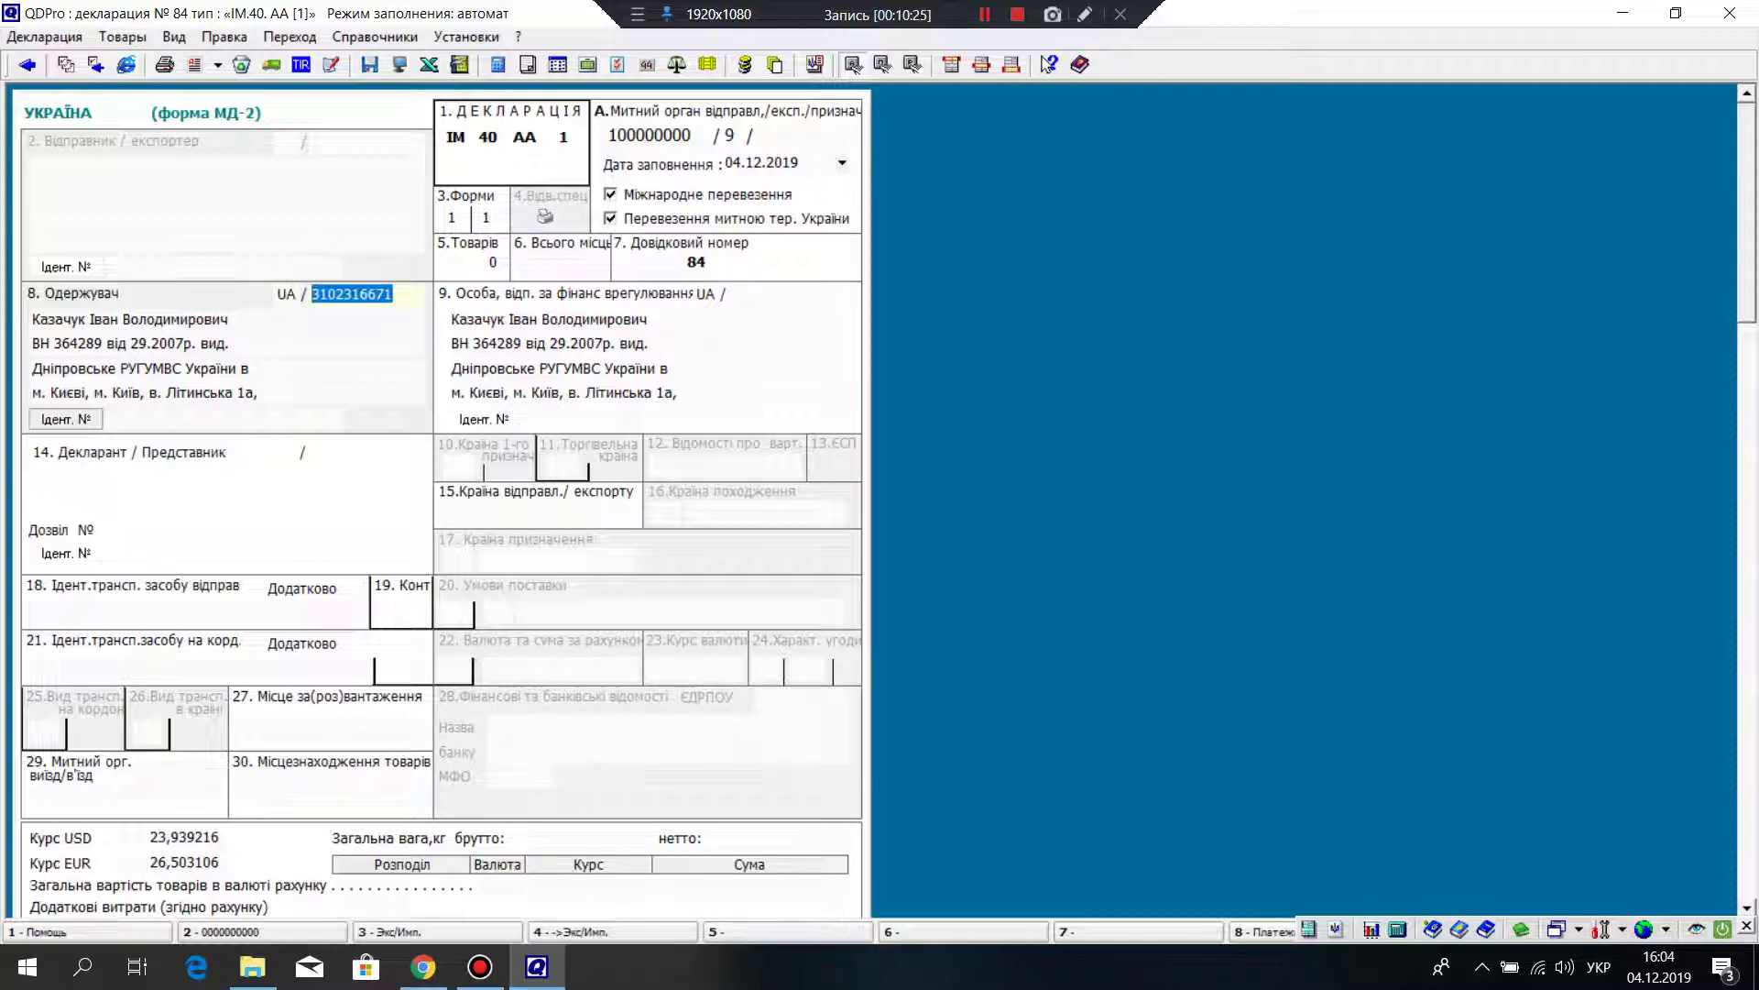
key("Tab")
key("ctrl+v")
left_click(647, 342)
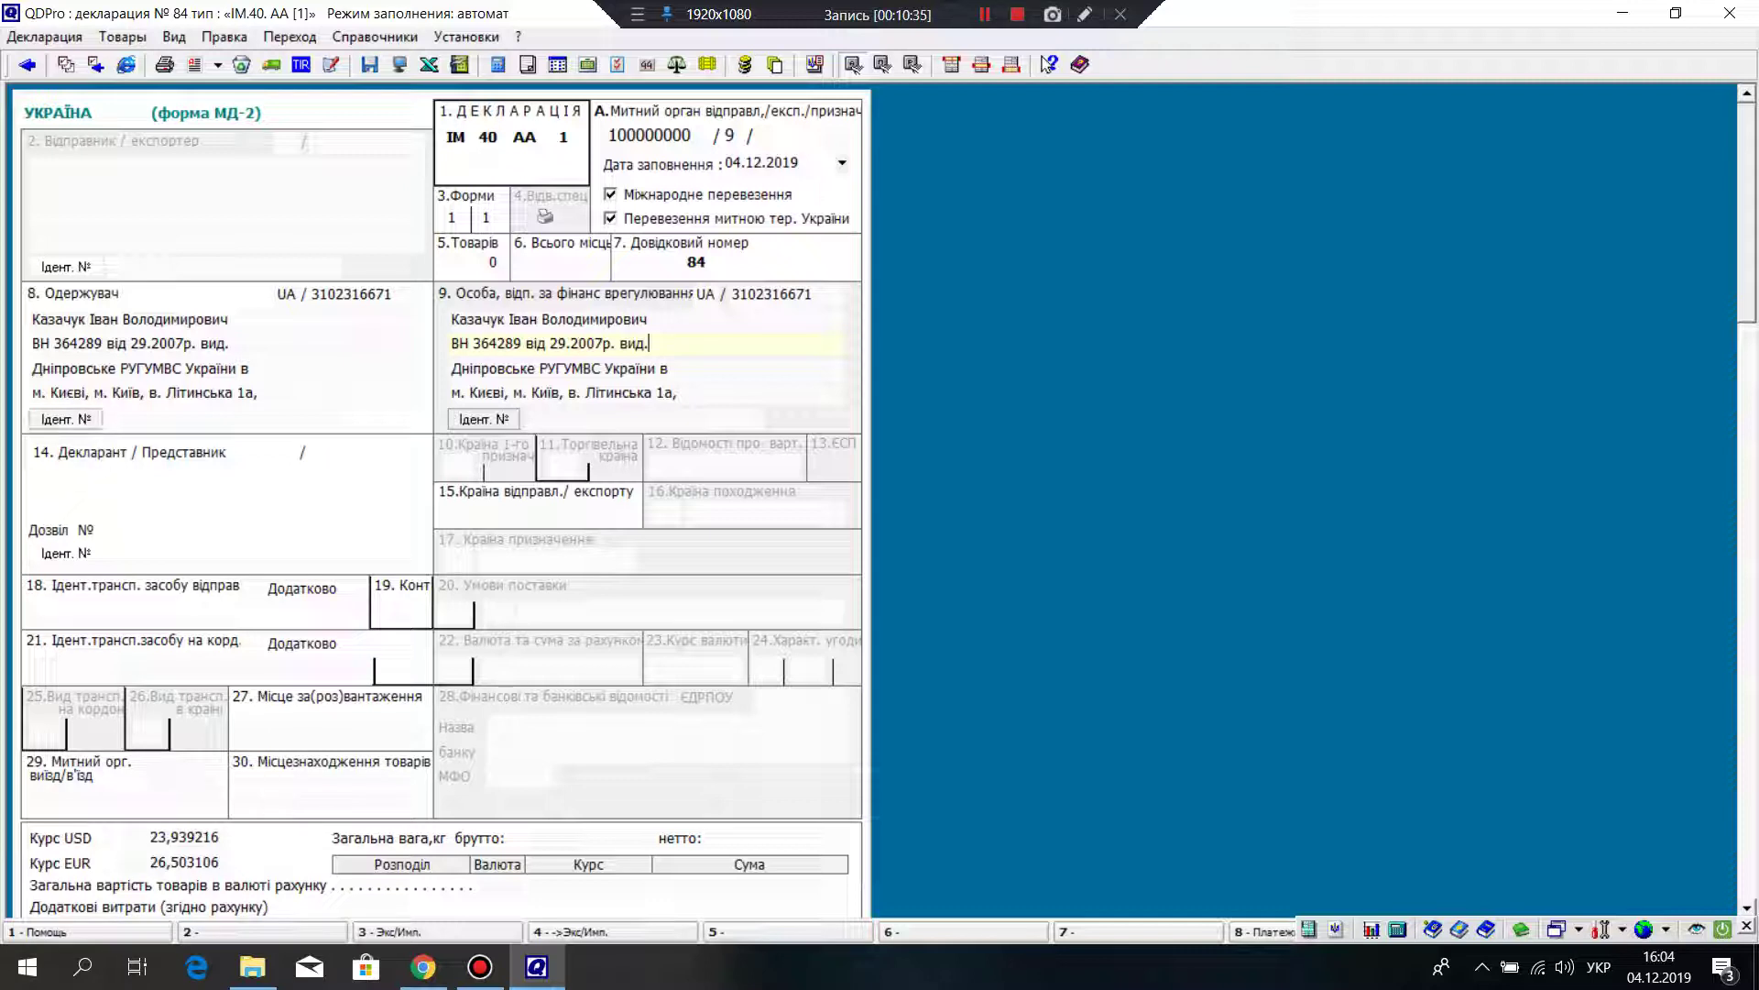
left_click(66, 419)
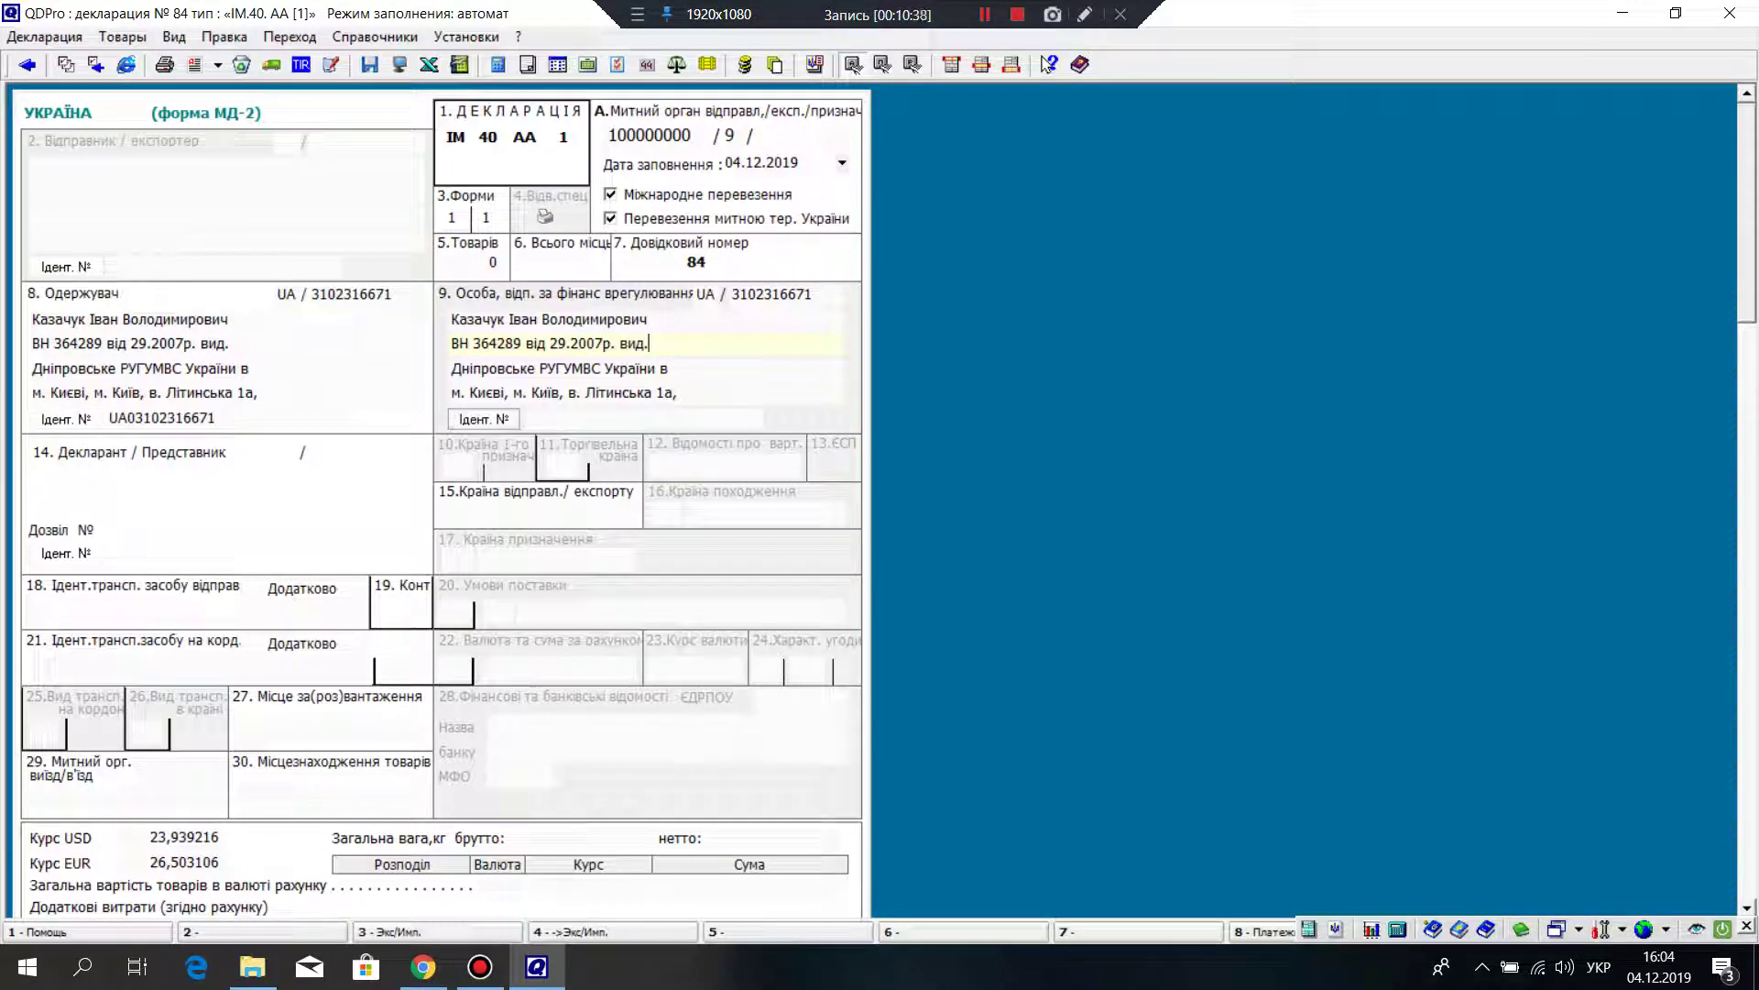
left_click(483, 419)
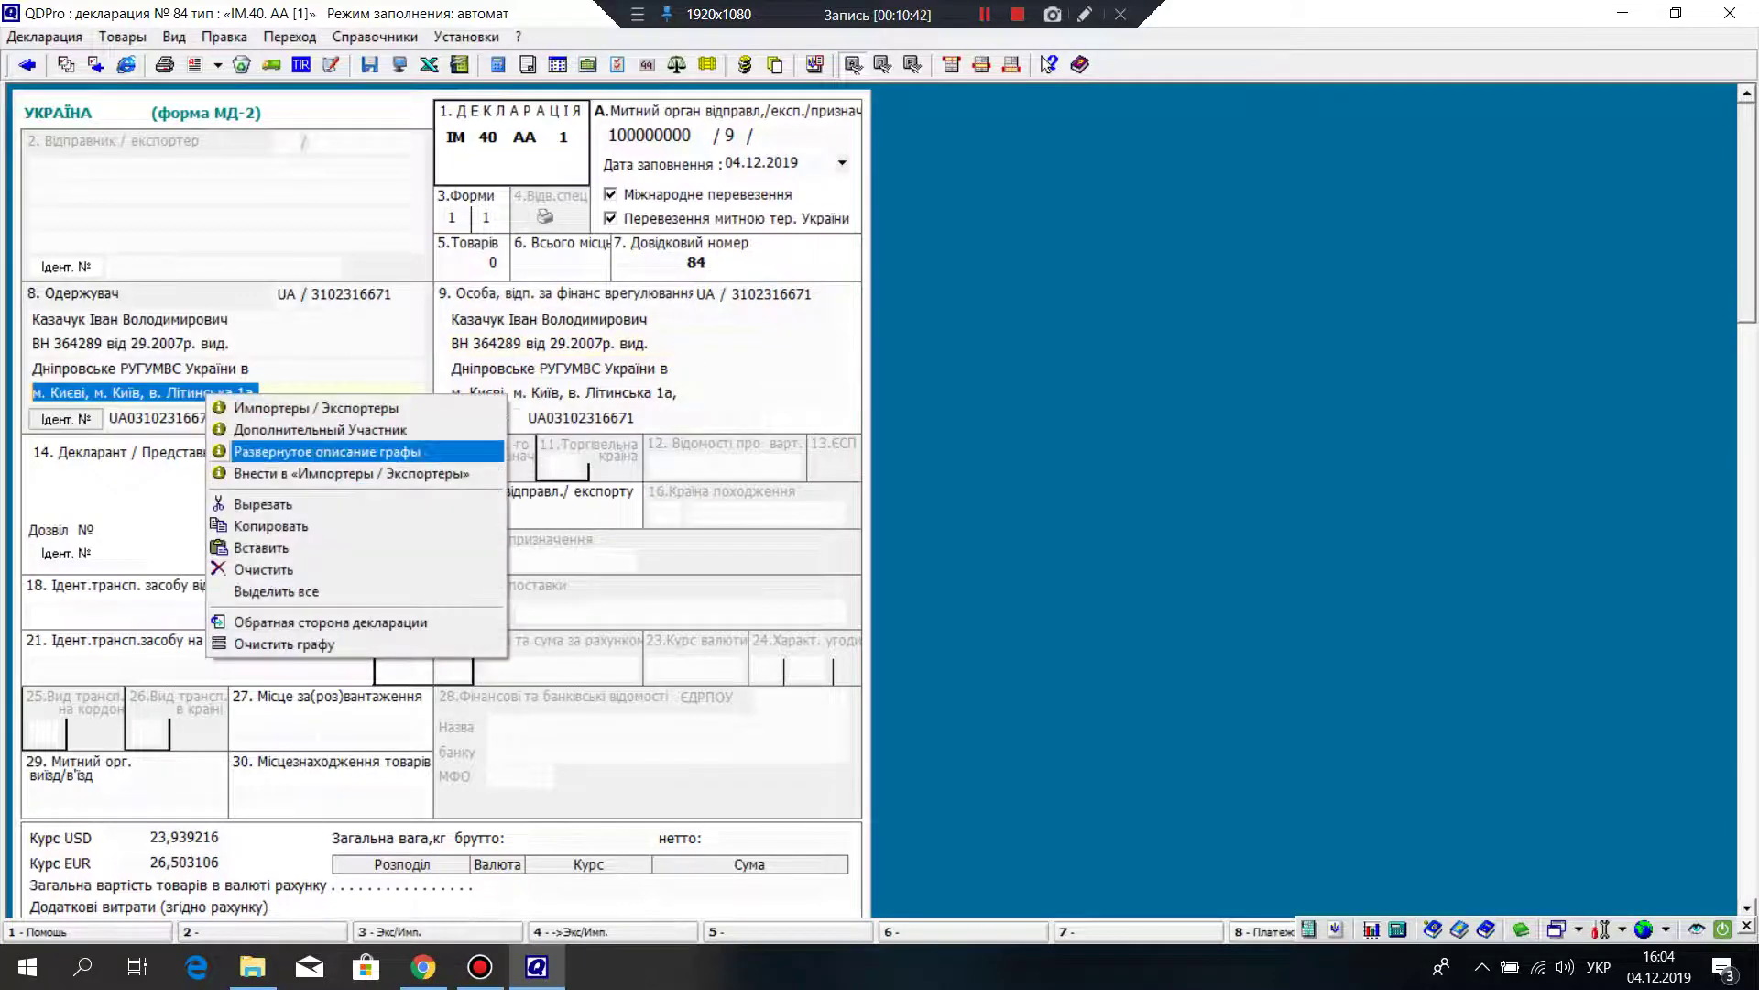
Step: Copy the apartment entry from box 8's extended address description
left_click(303, 454)
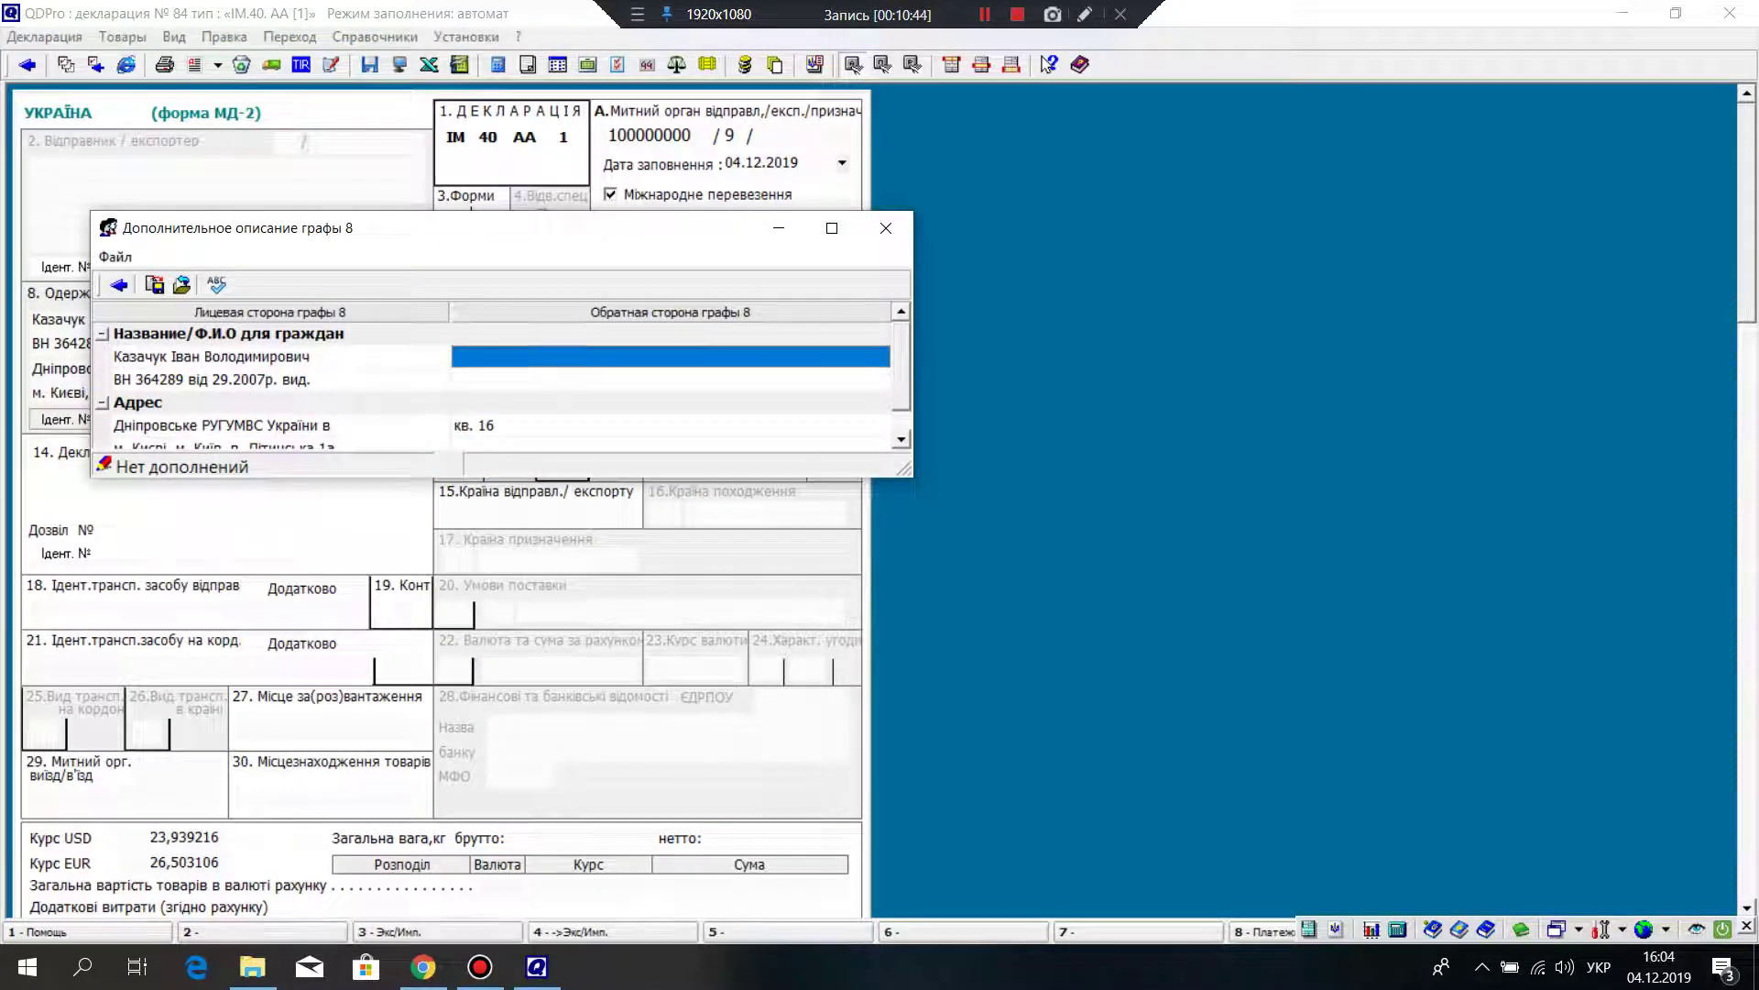
left_click(669, 425)
right_click(481, 427)
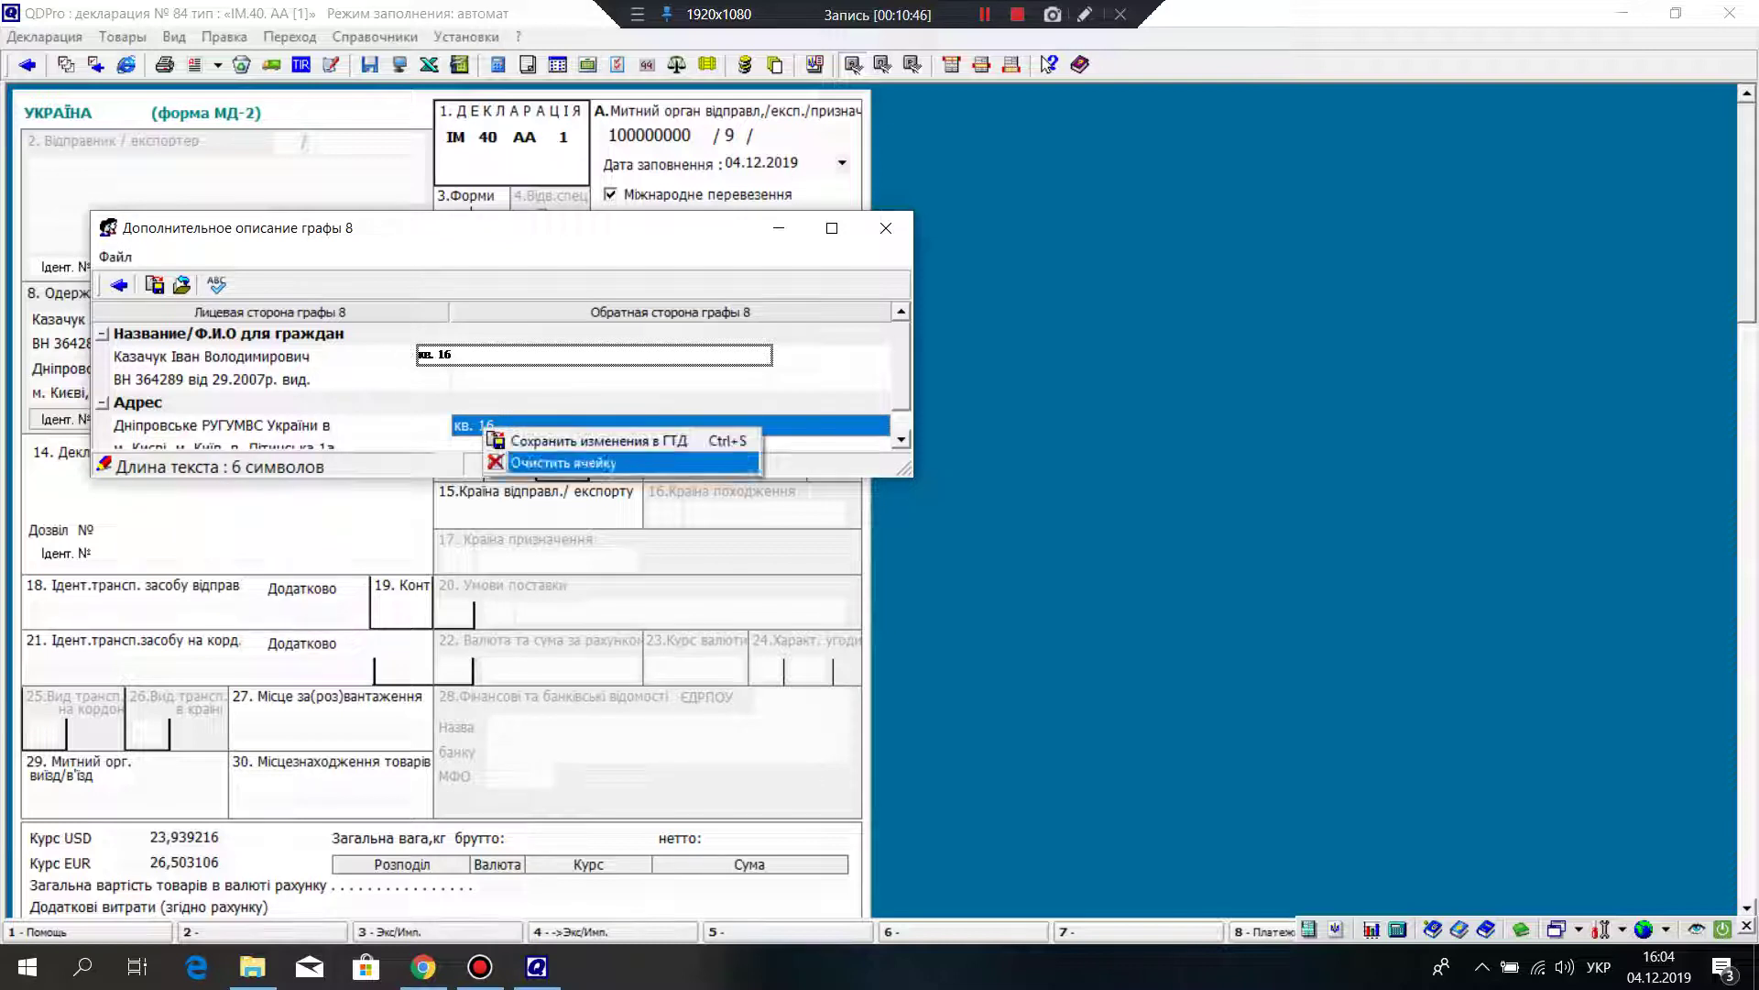
left_click(485, 425)
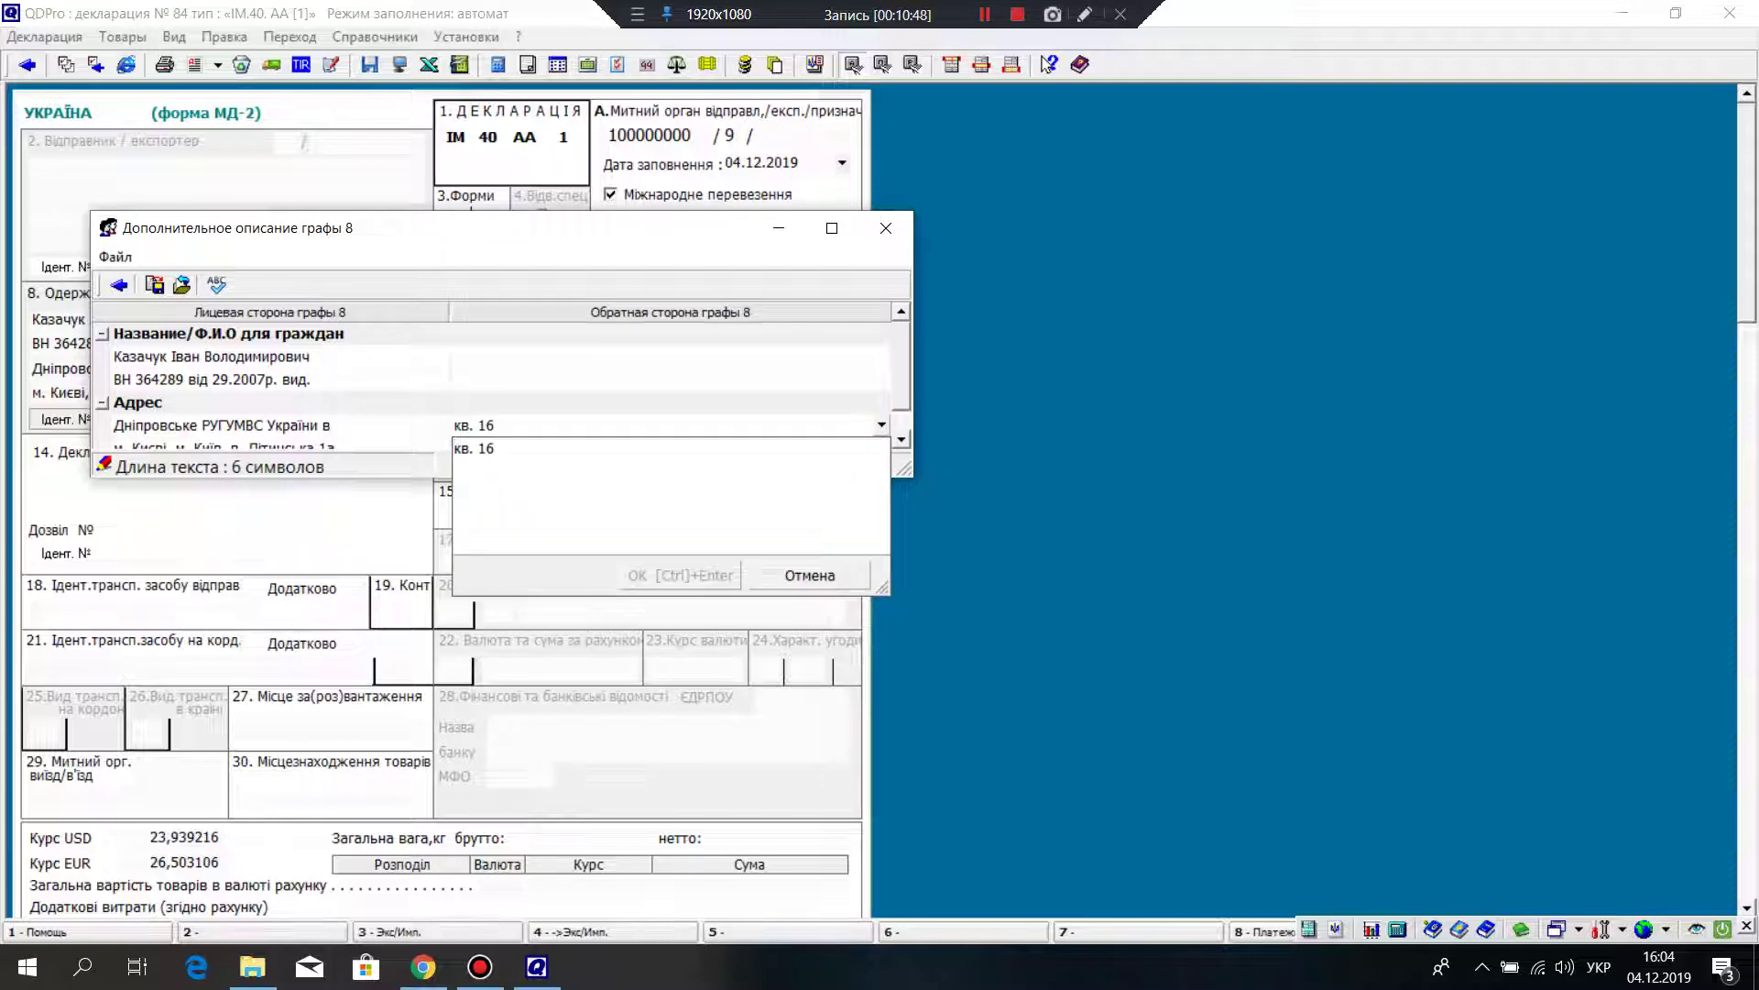
left_click_drag(495, 448, 454, 448)
right_click(463, 446)
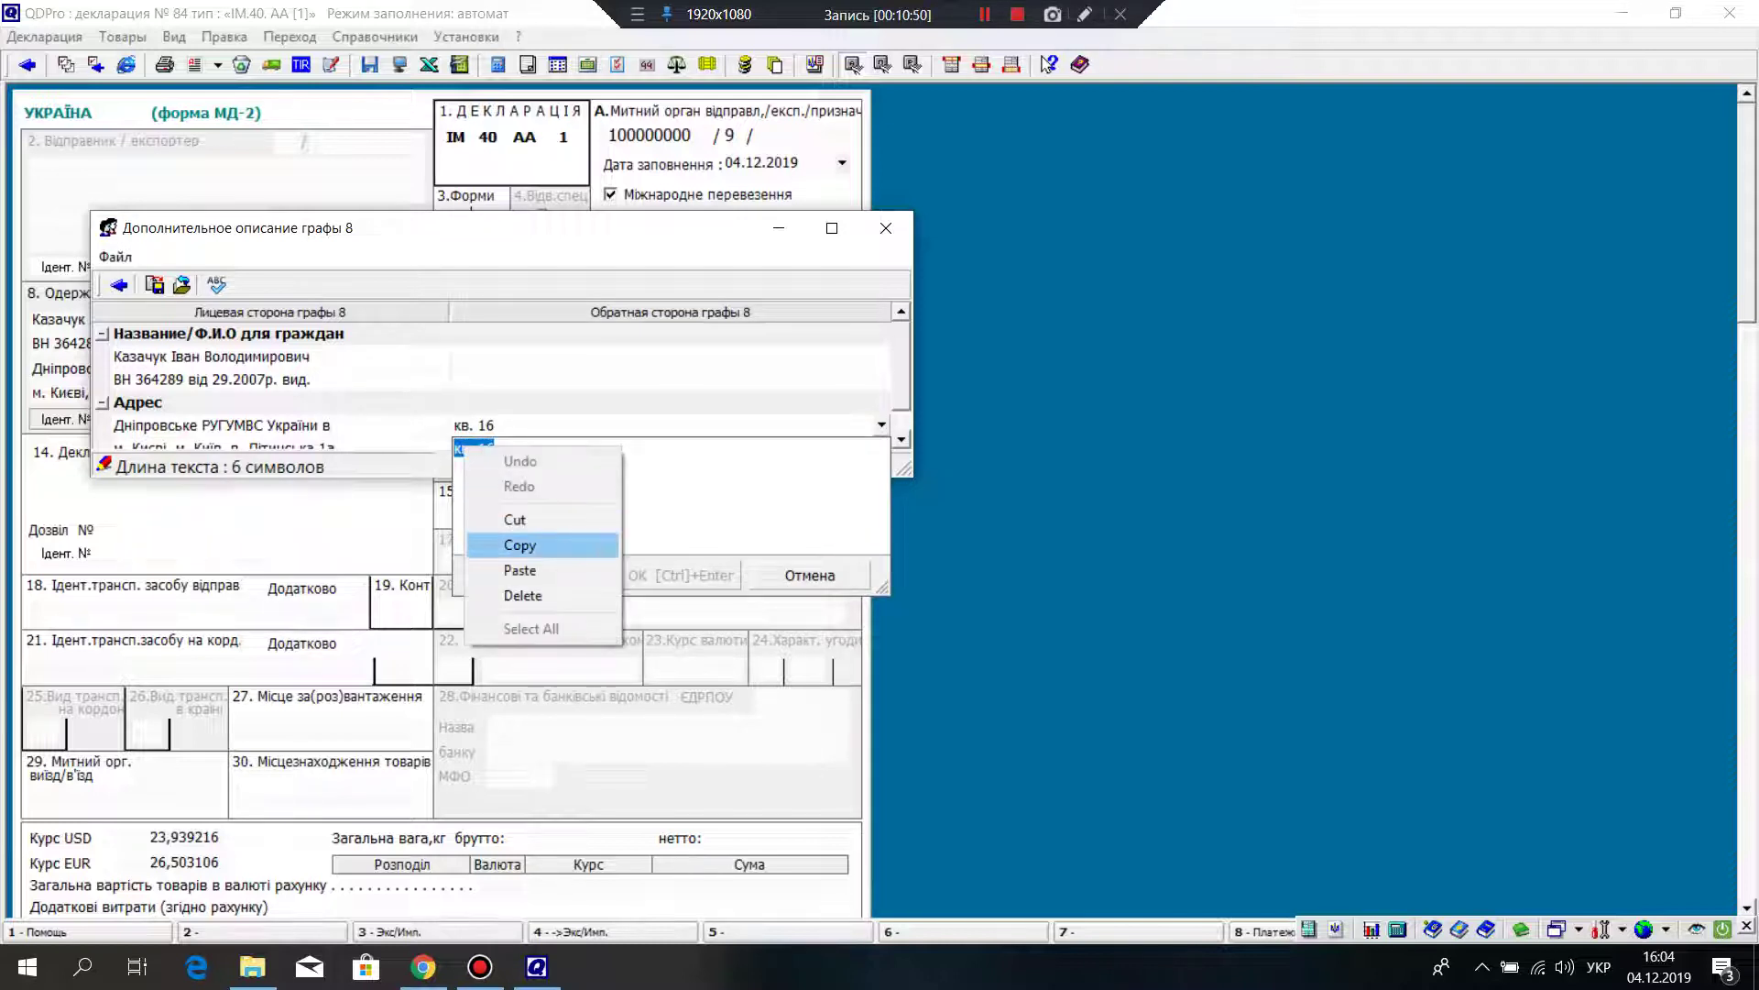
left_click(499, 542)
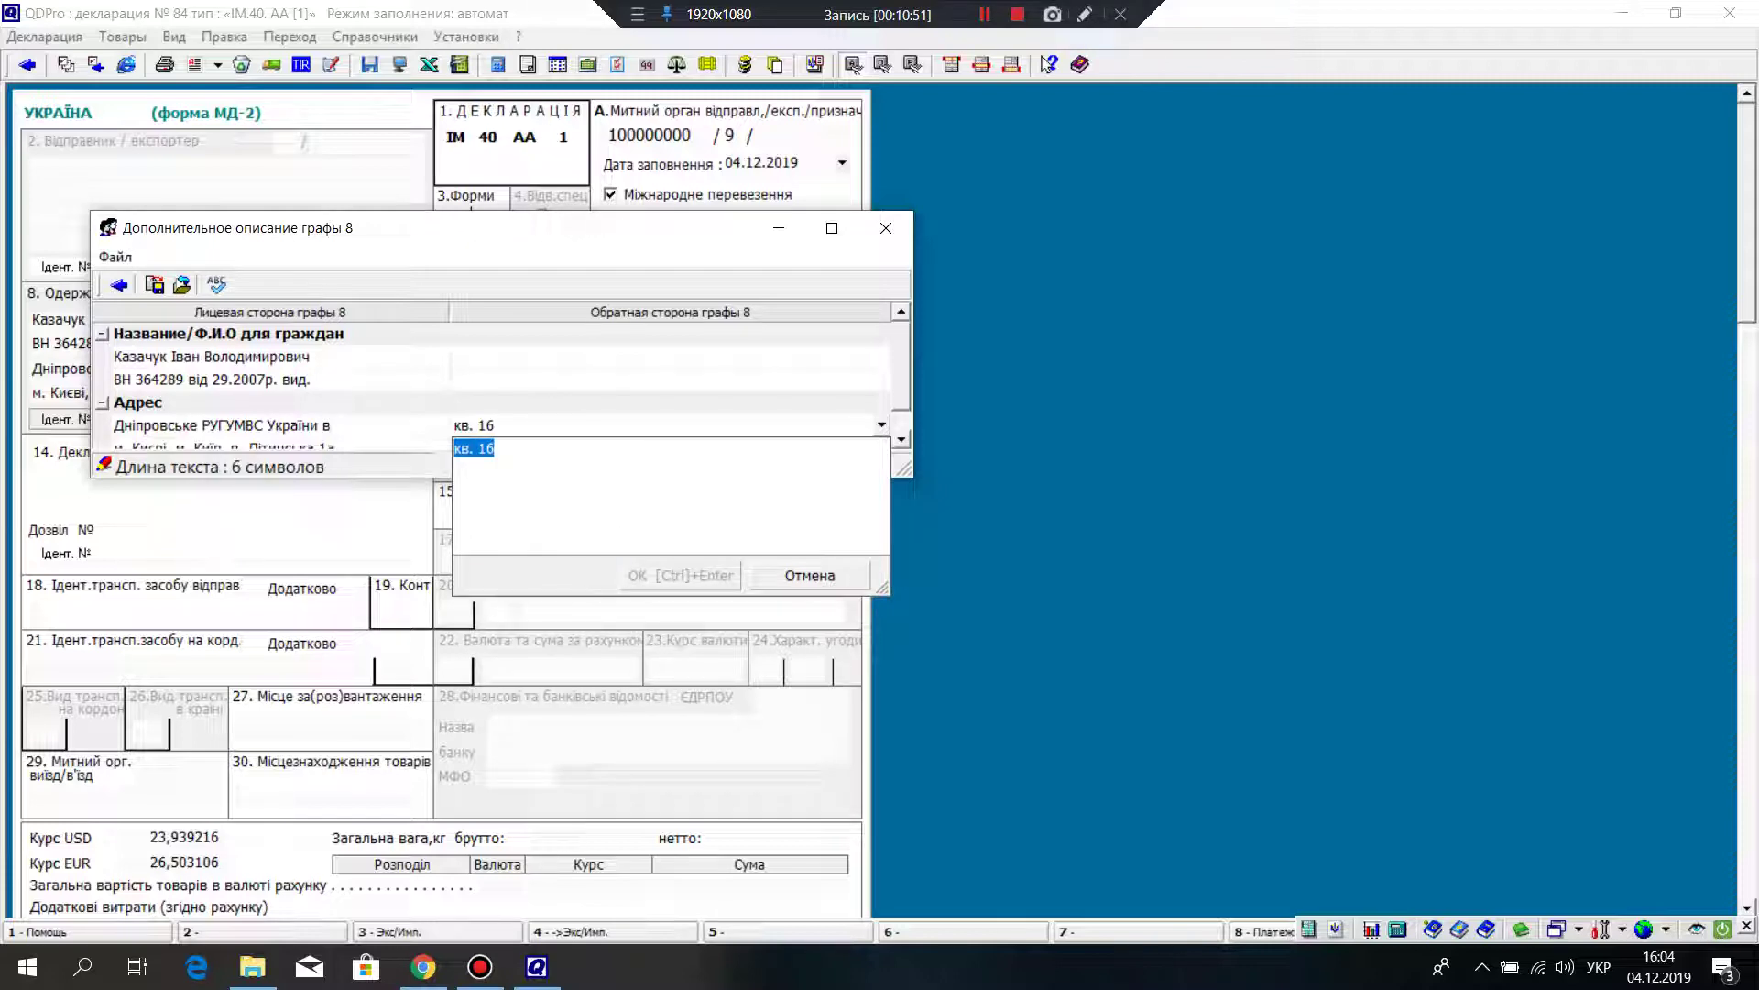
key("Escape")
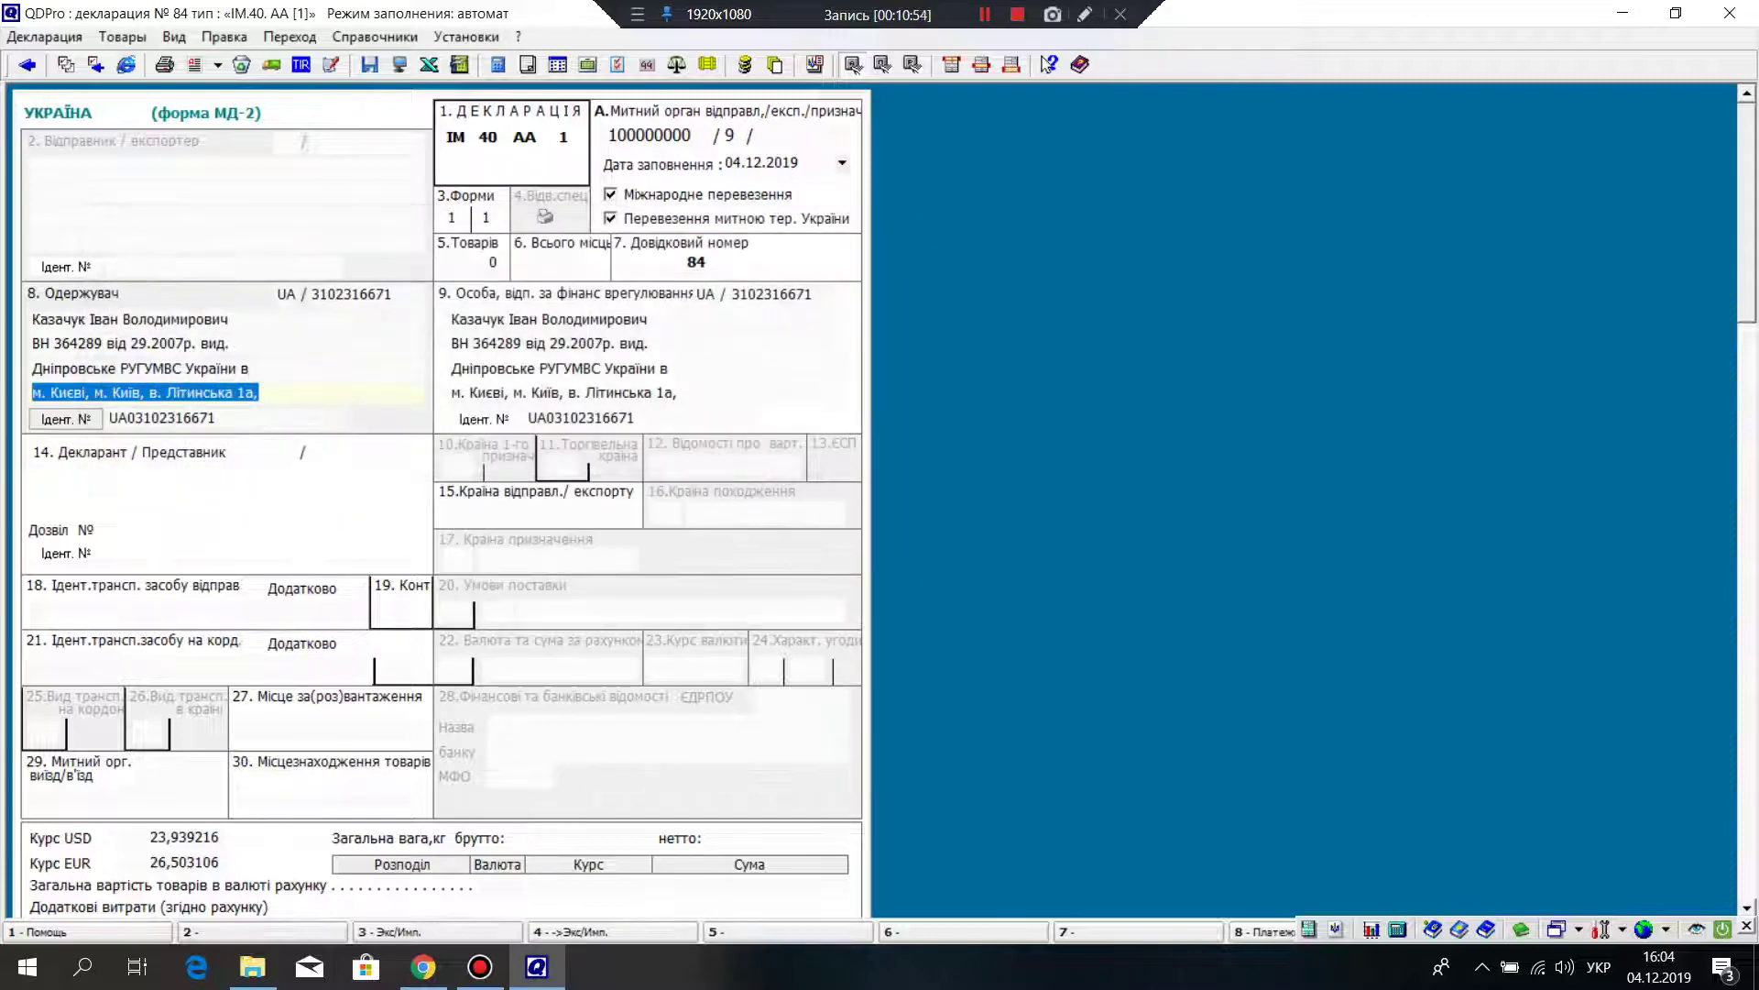
Step: Enter the same apartment number on box 9's extended address row and close it
right_click(591, 352)
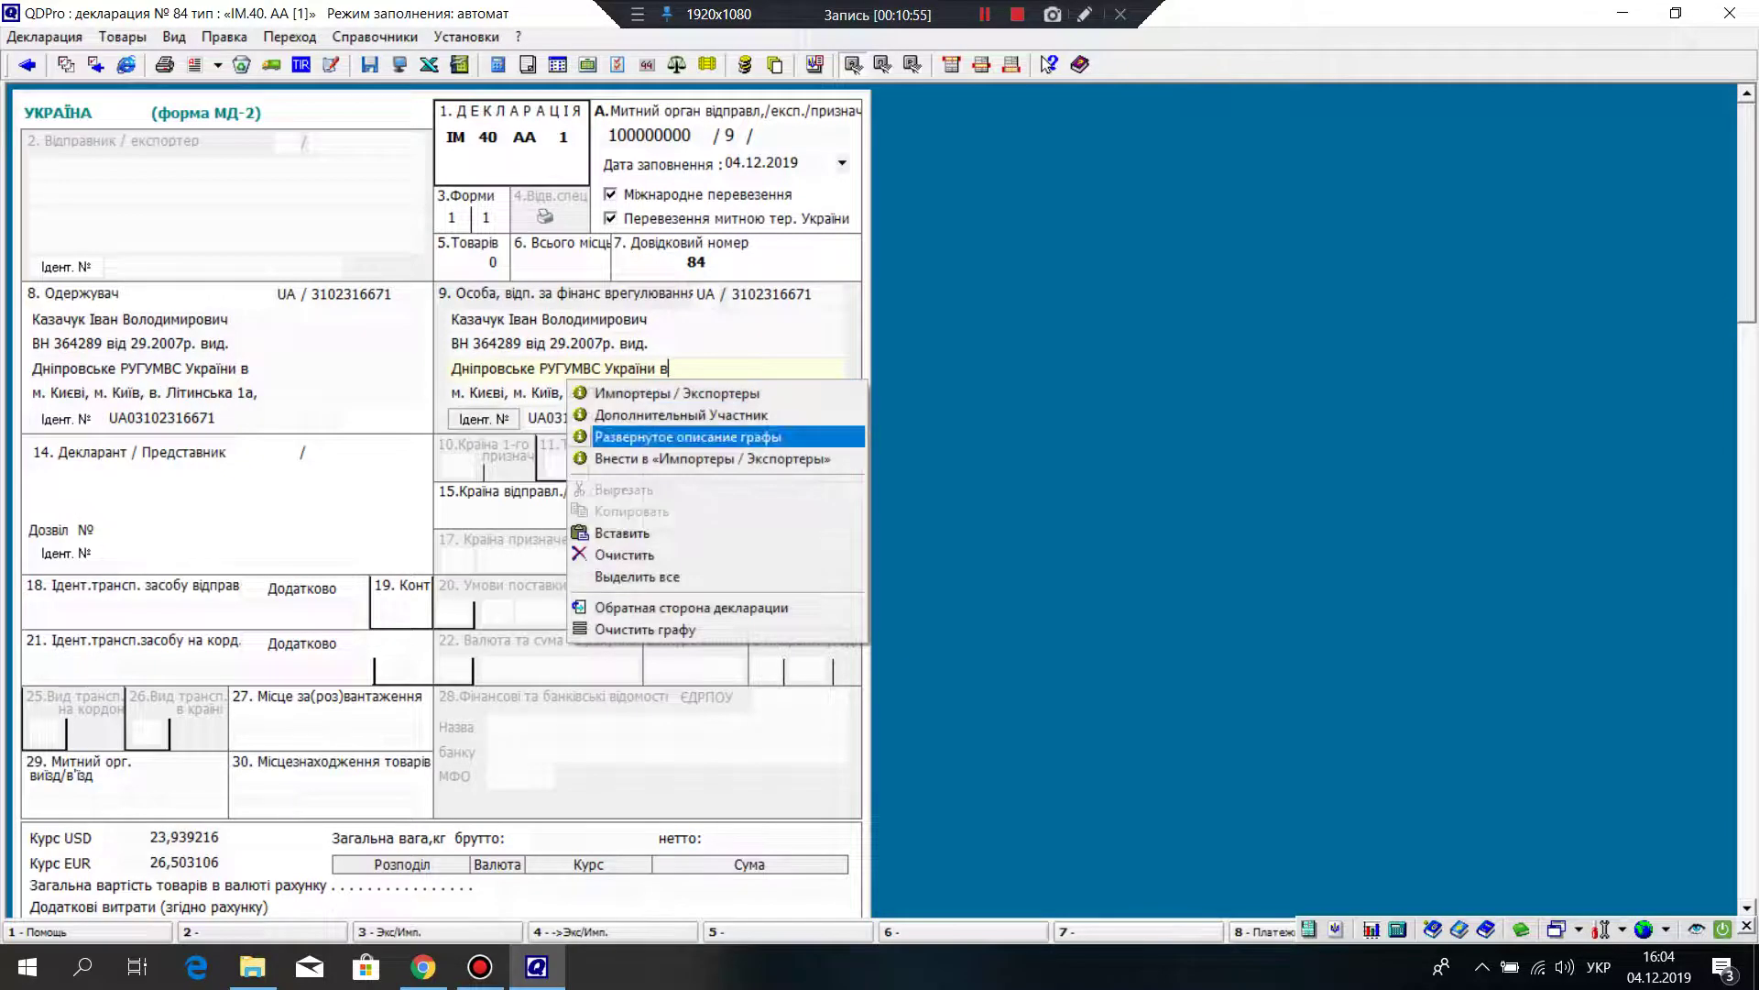
left_click(660, 440)
left_click(669, 425)
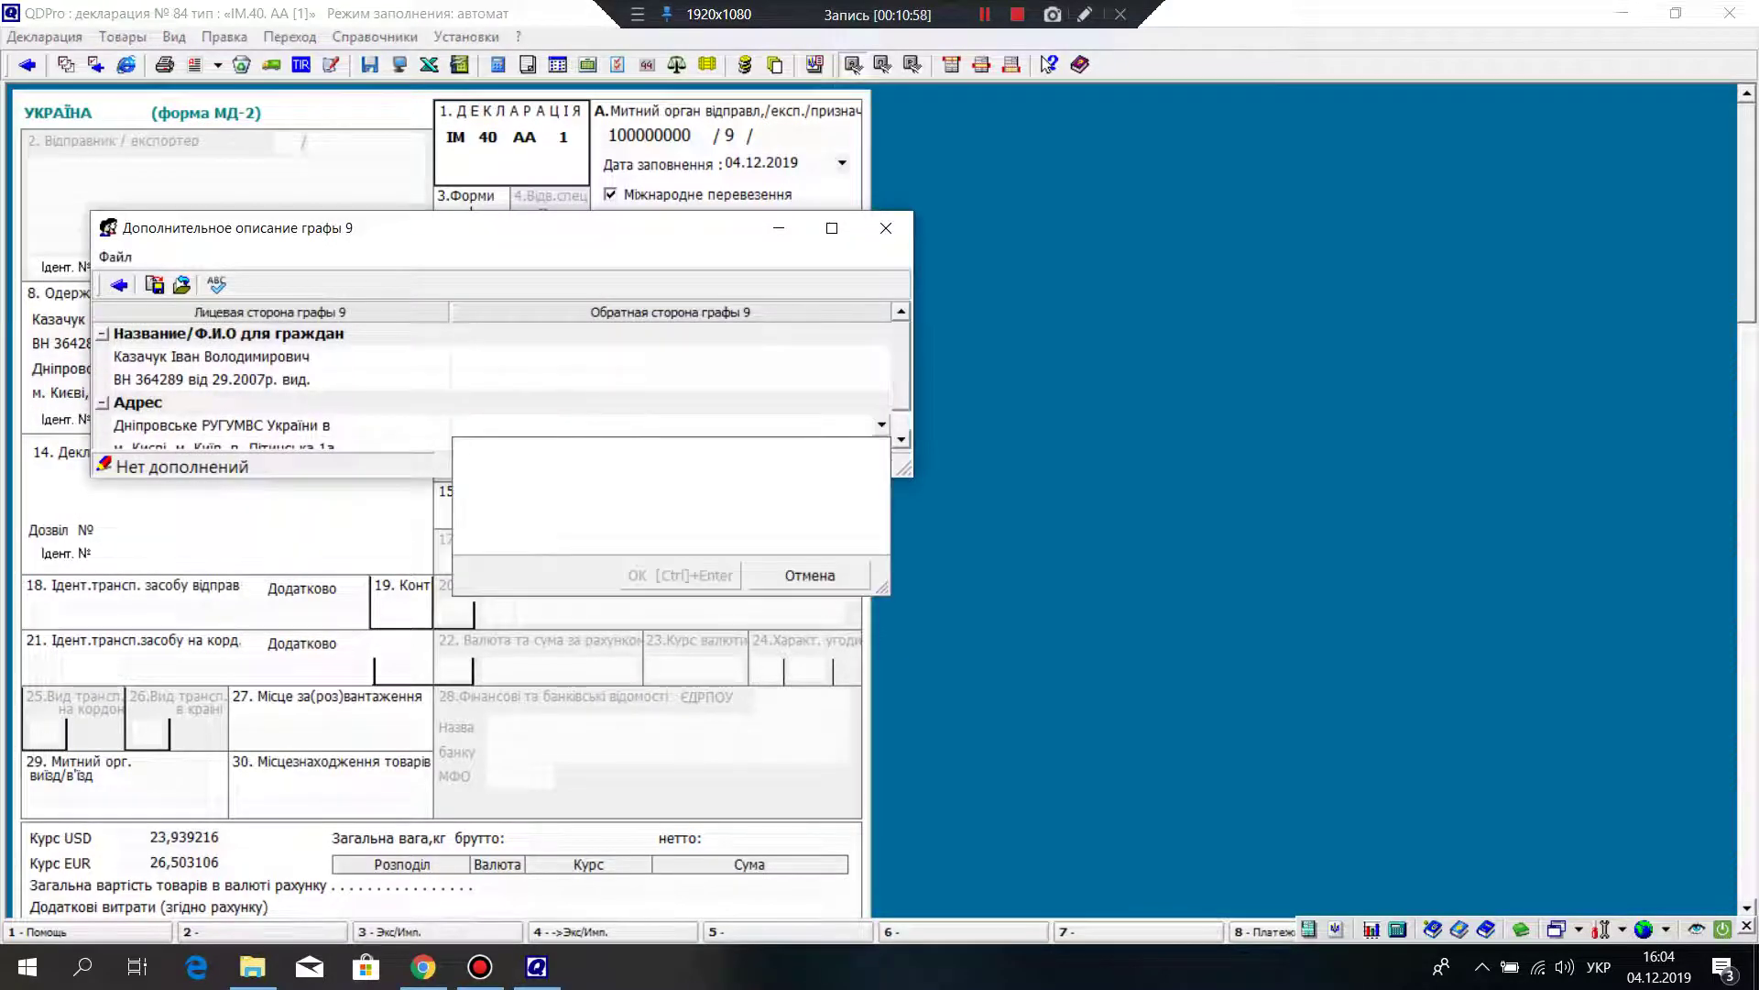
type("кв. 16")
left_click(680, 576)
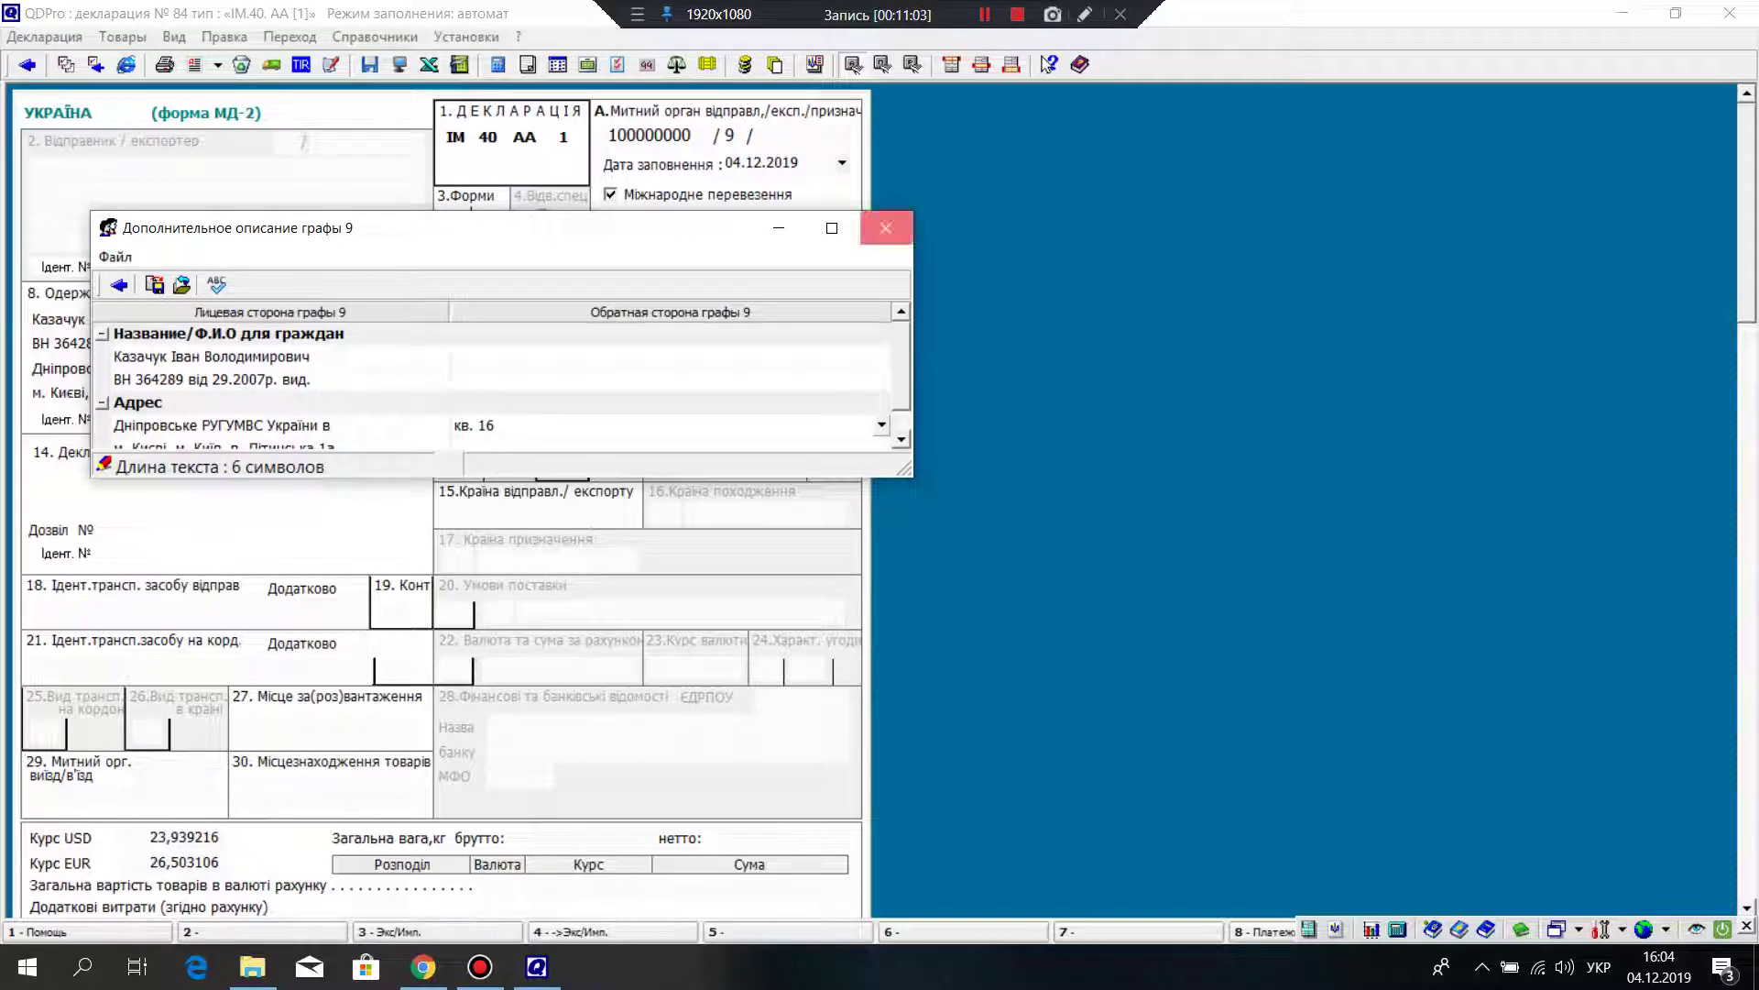
left_click(885, 227)
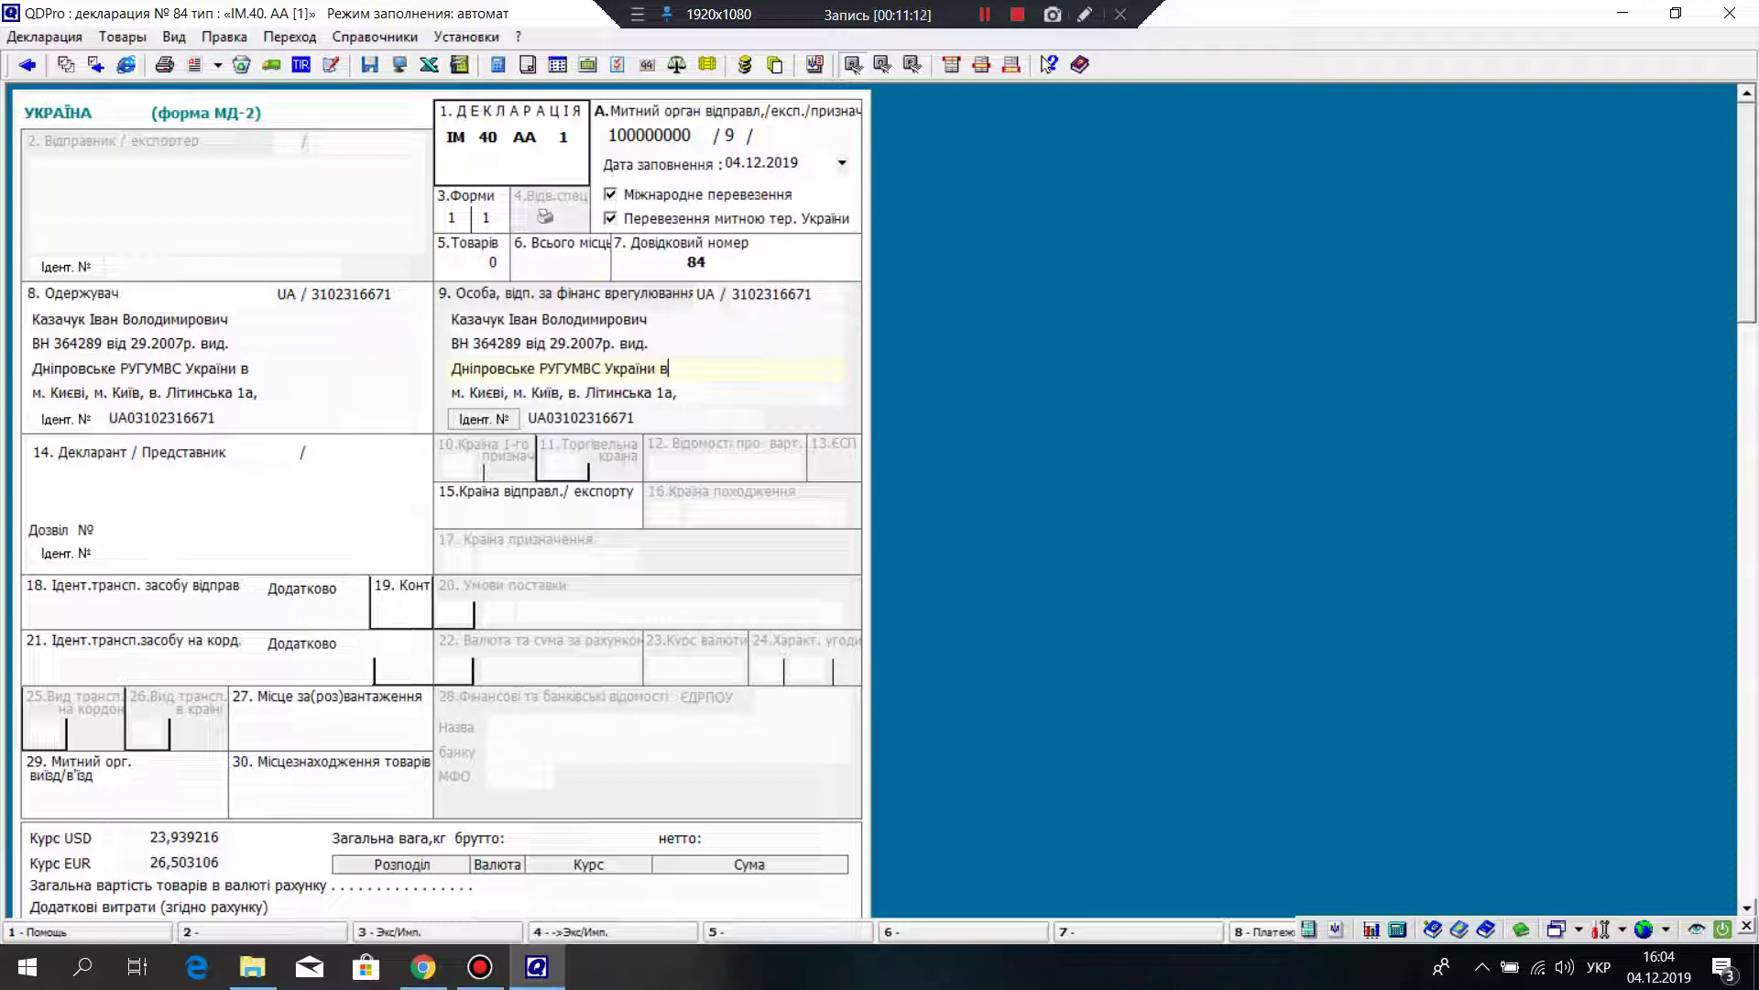
Step: Open the Импортеры / Экспортеры directory from box 14 and inspect the individual's record and tax code
left_click(129, 452)
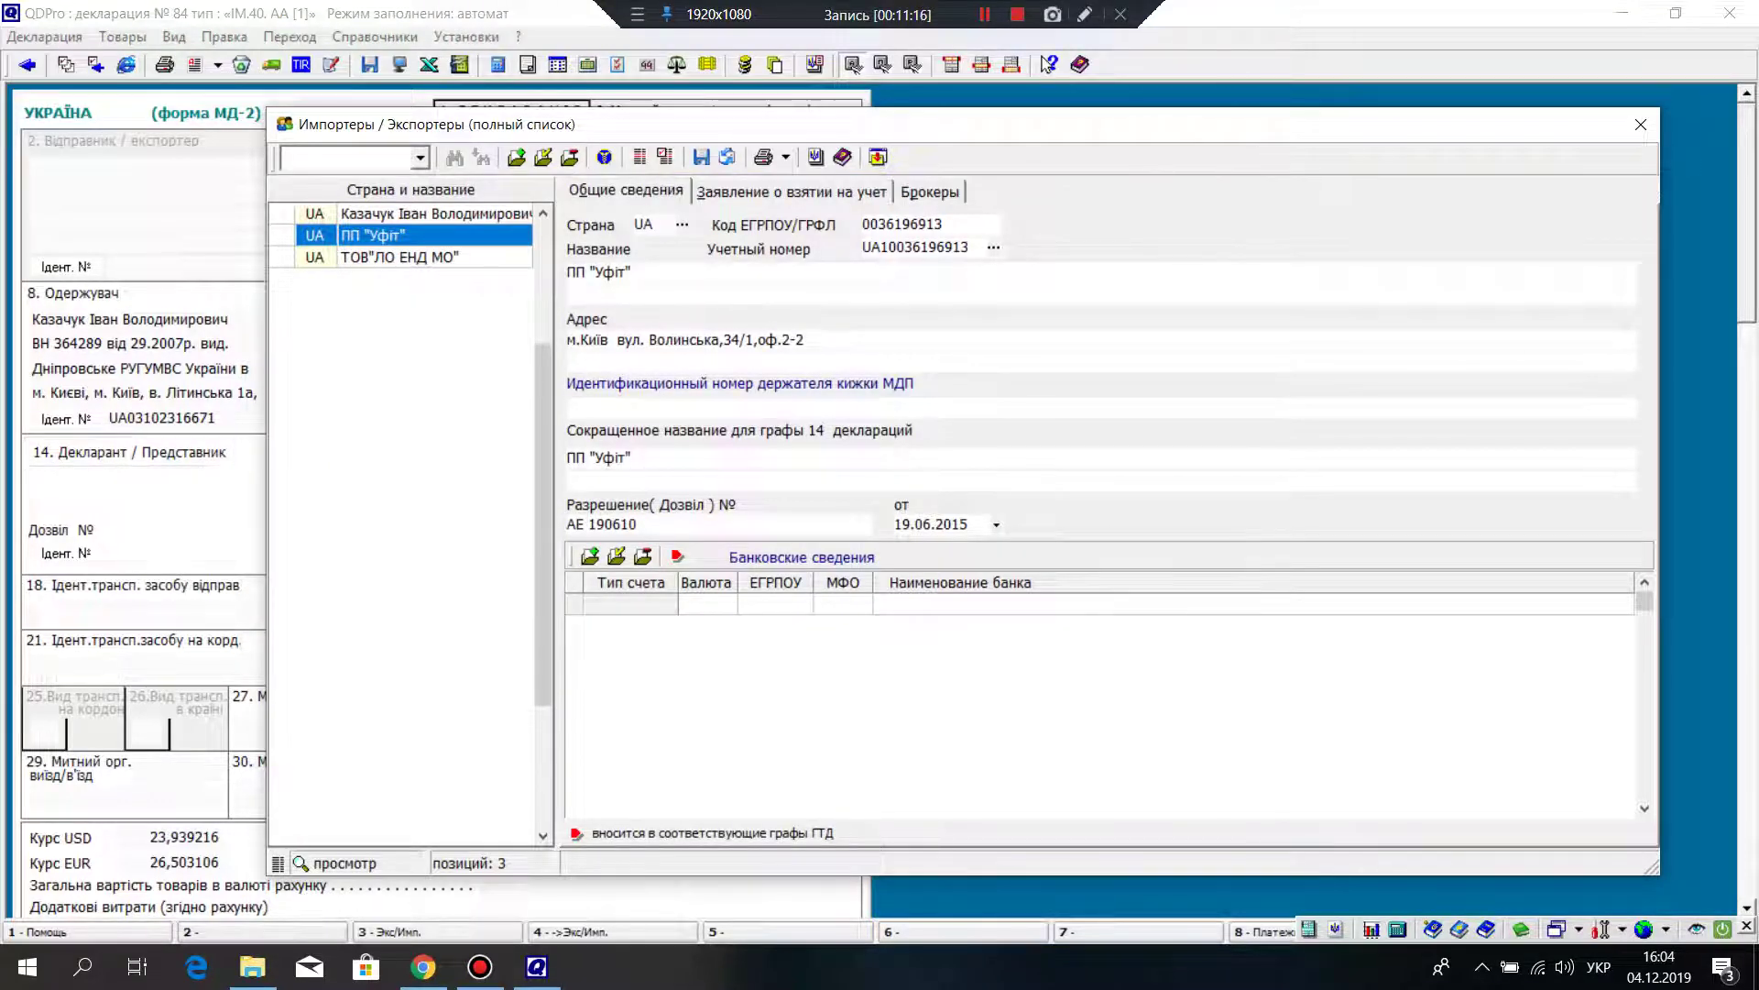
left_click(436, 213)
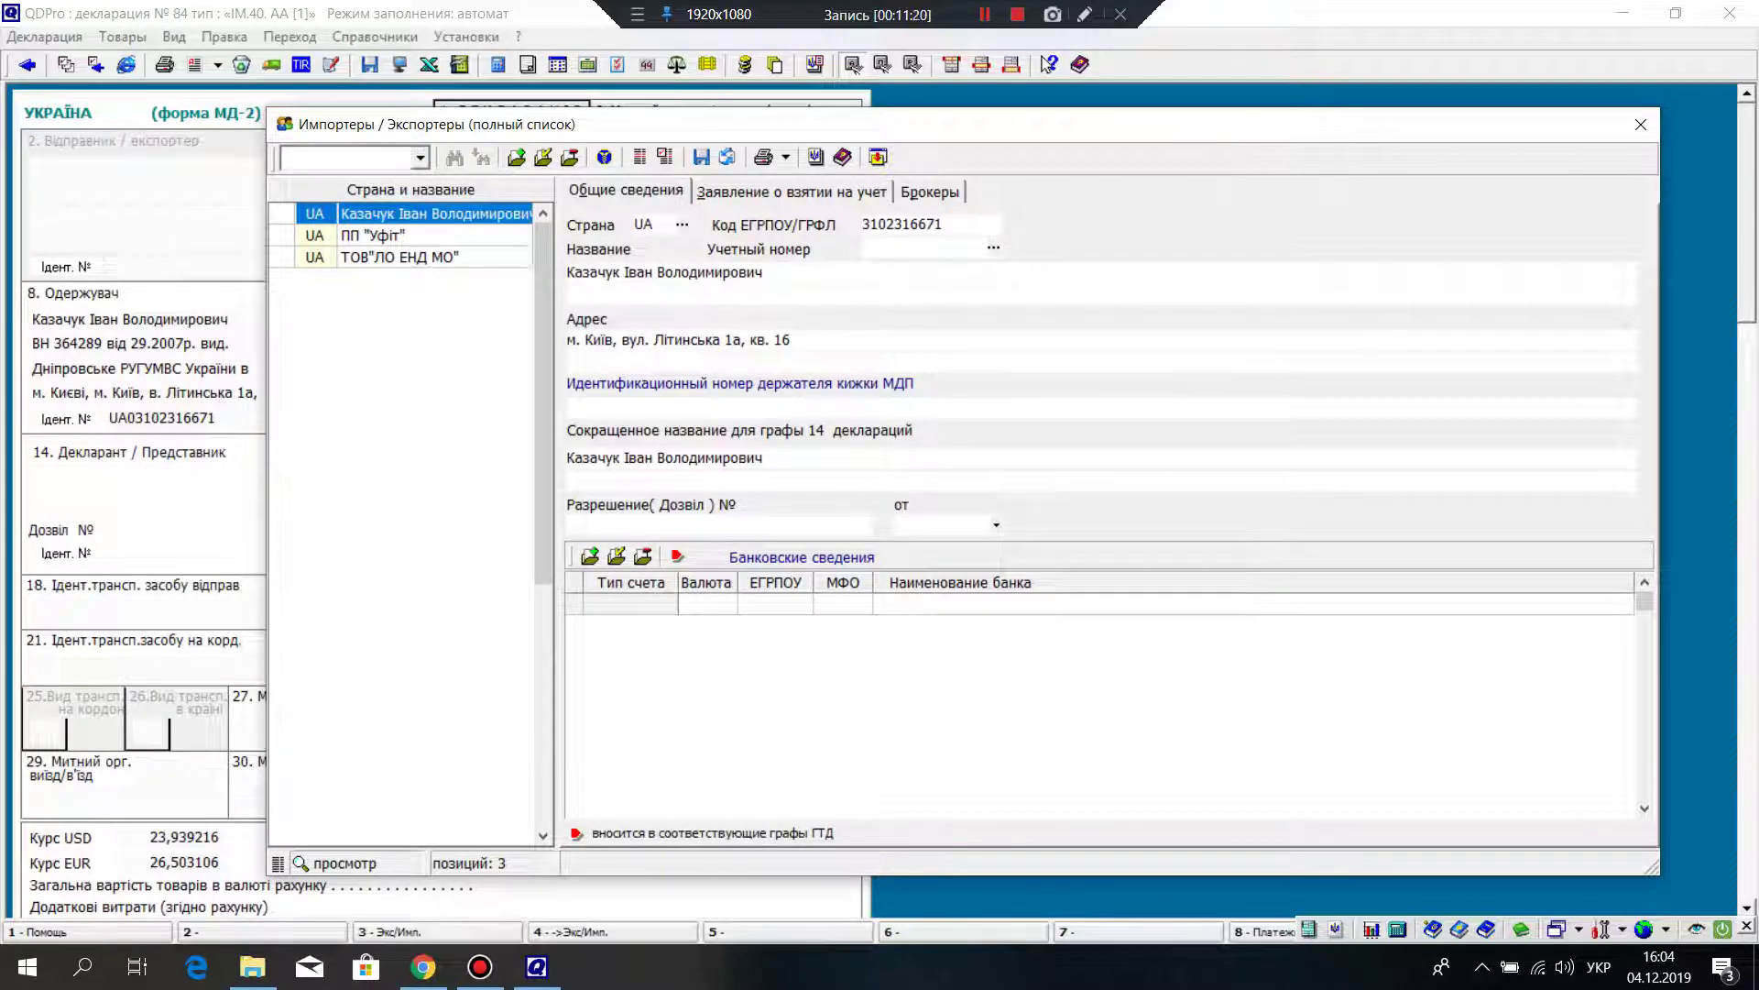
right_click(403, 309)
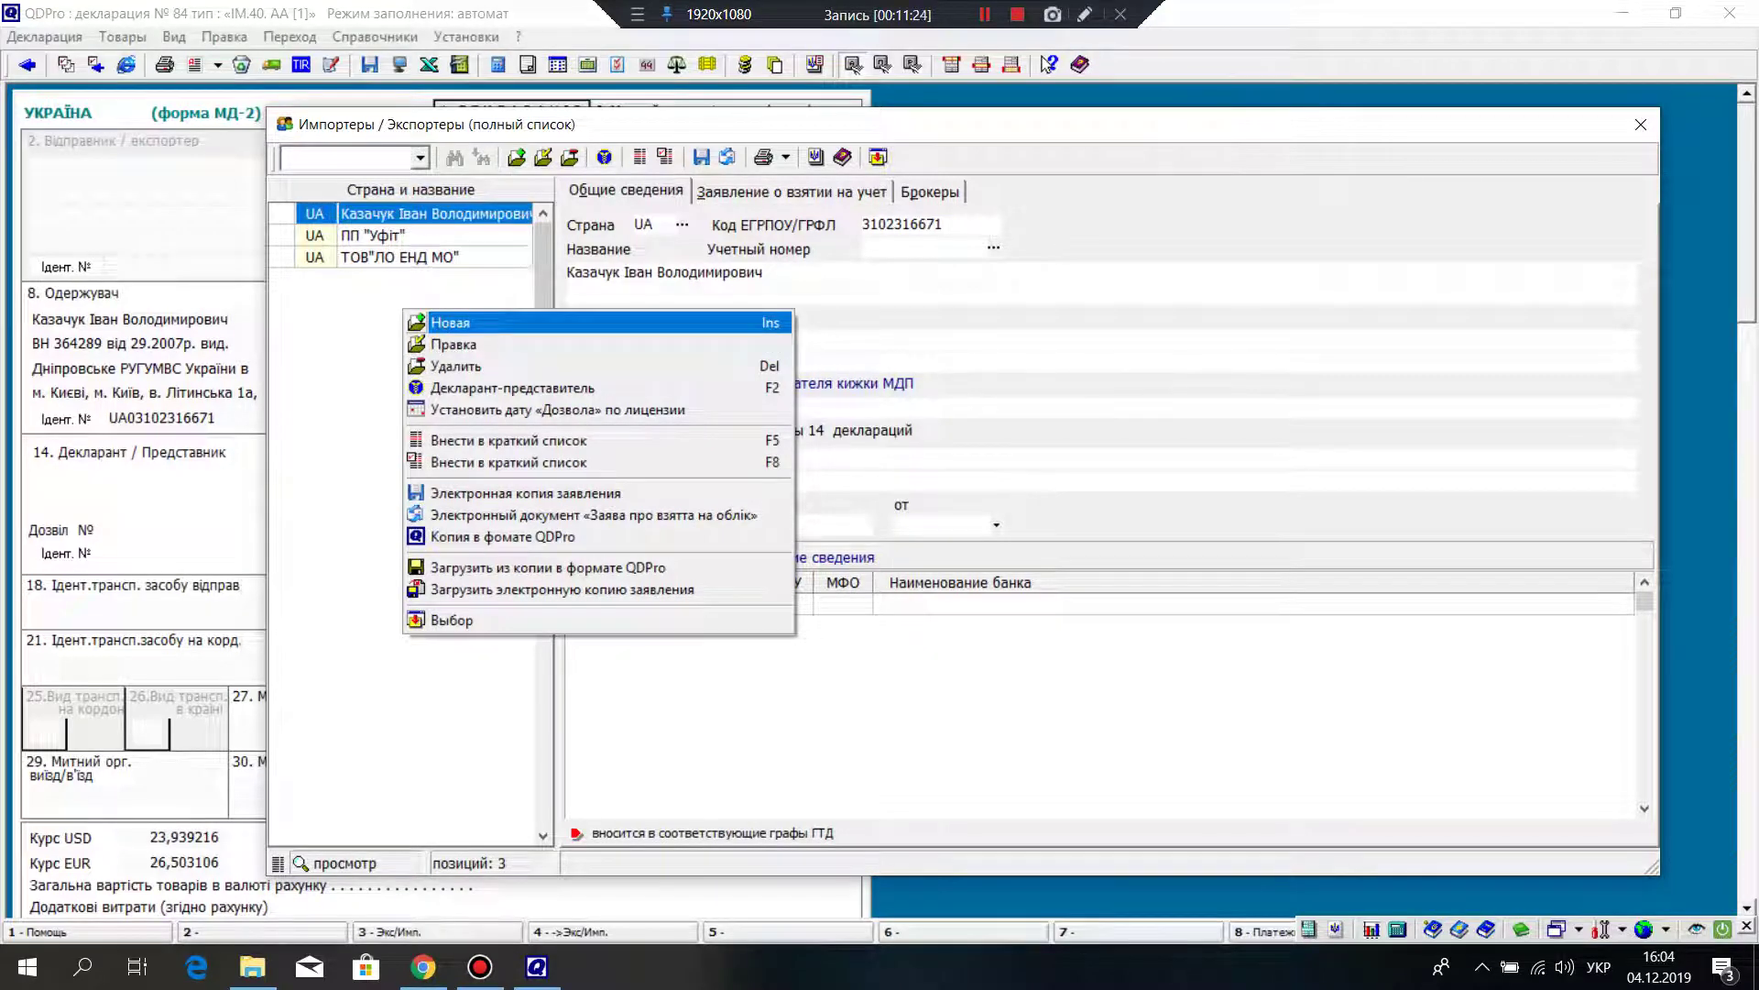
key("Return")
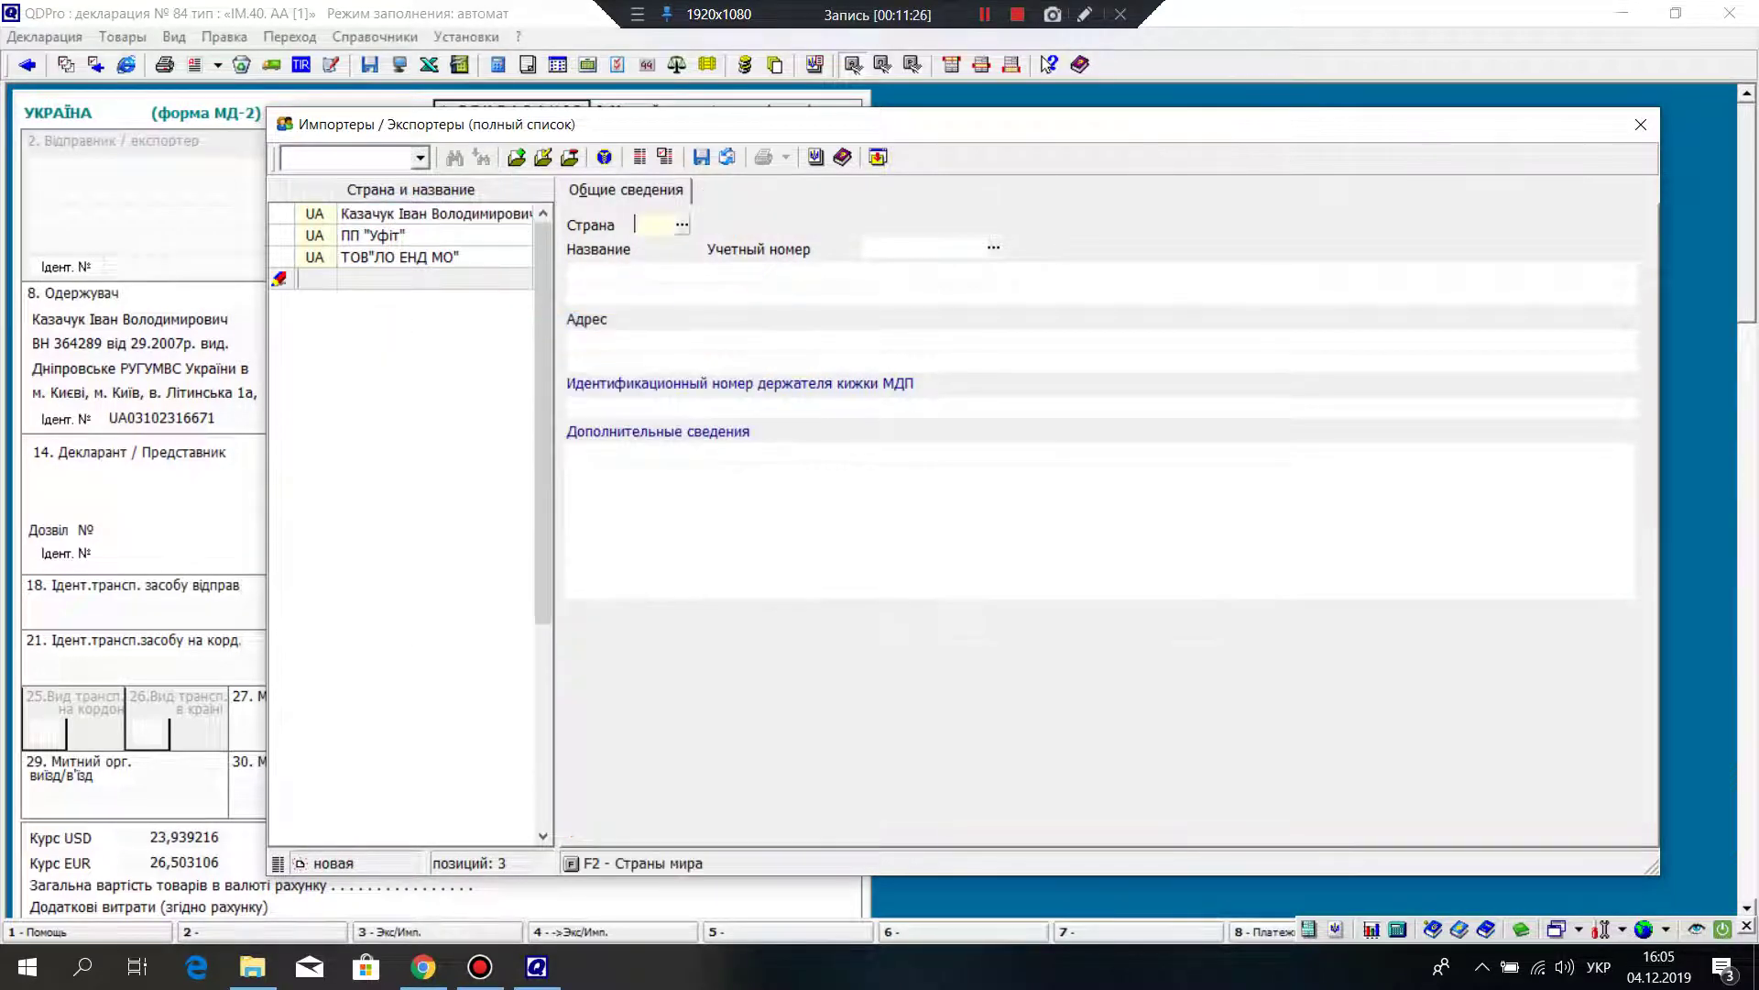
key("Escape")
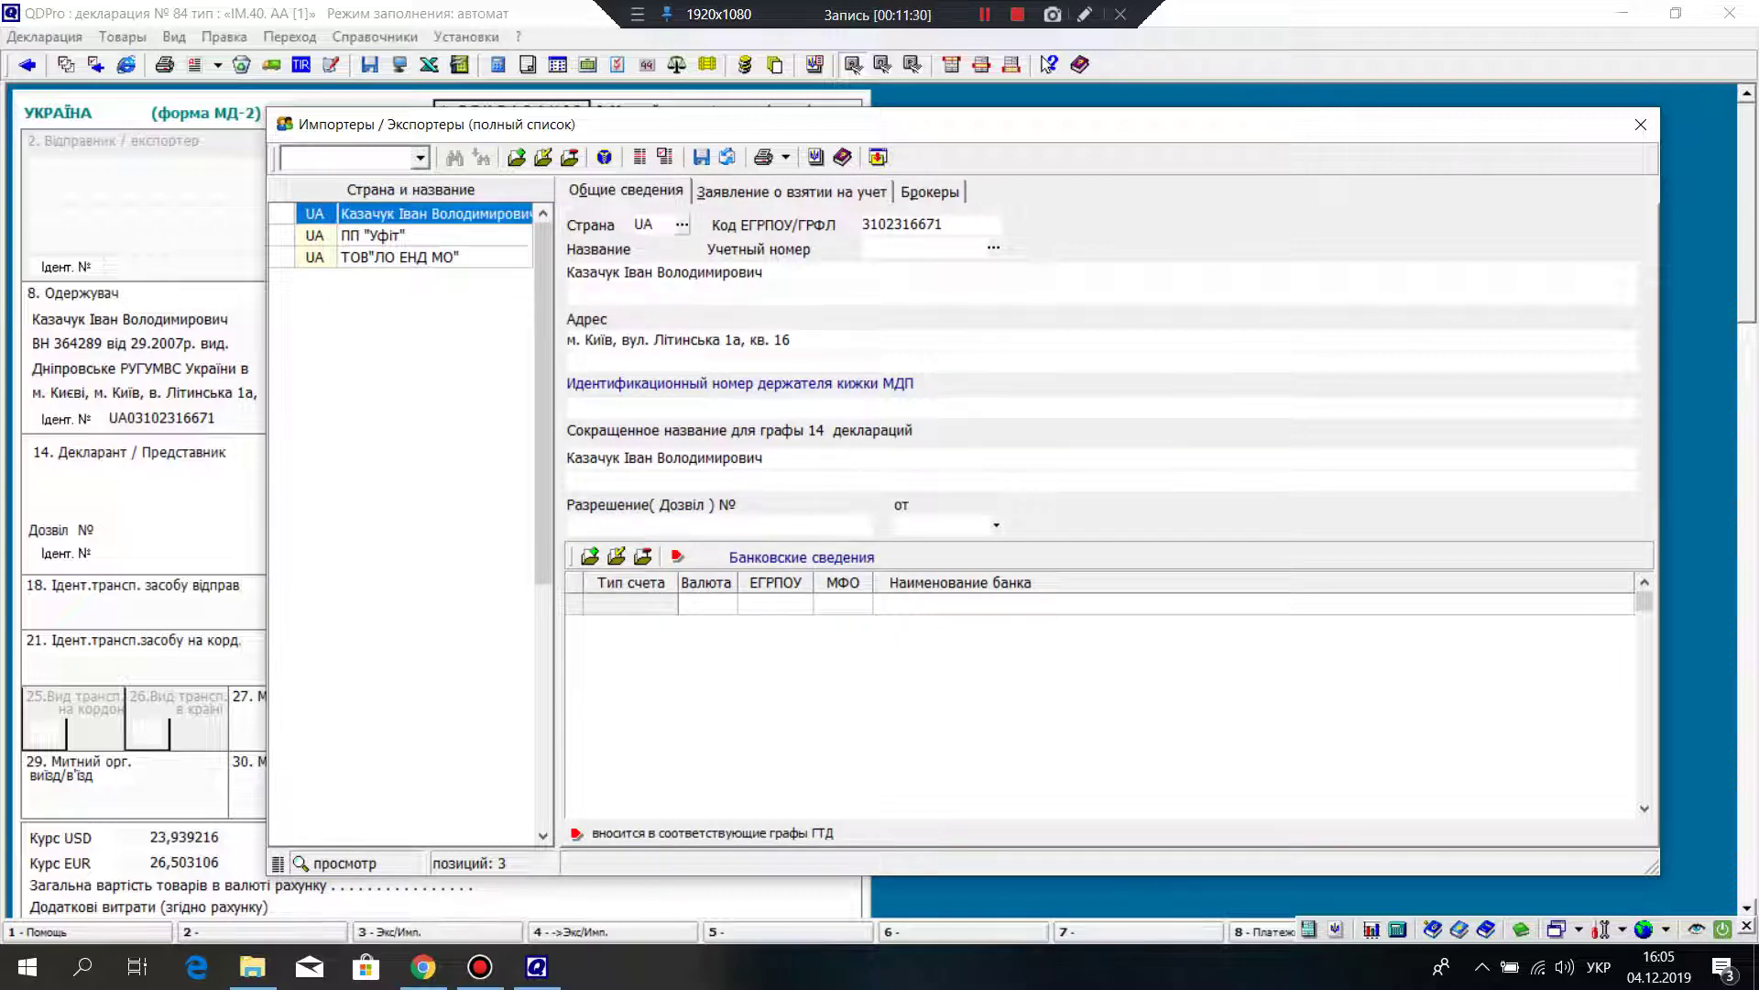
left_click_drag(945, 224, 862, 224)
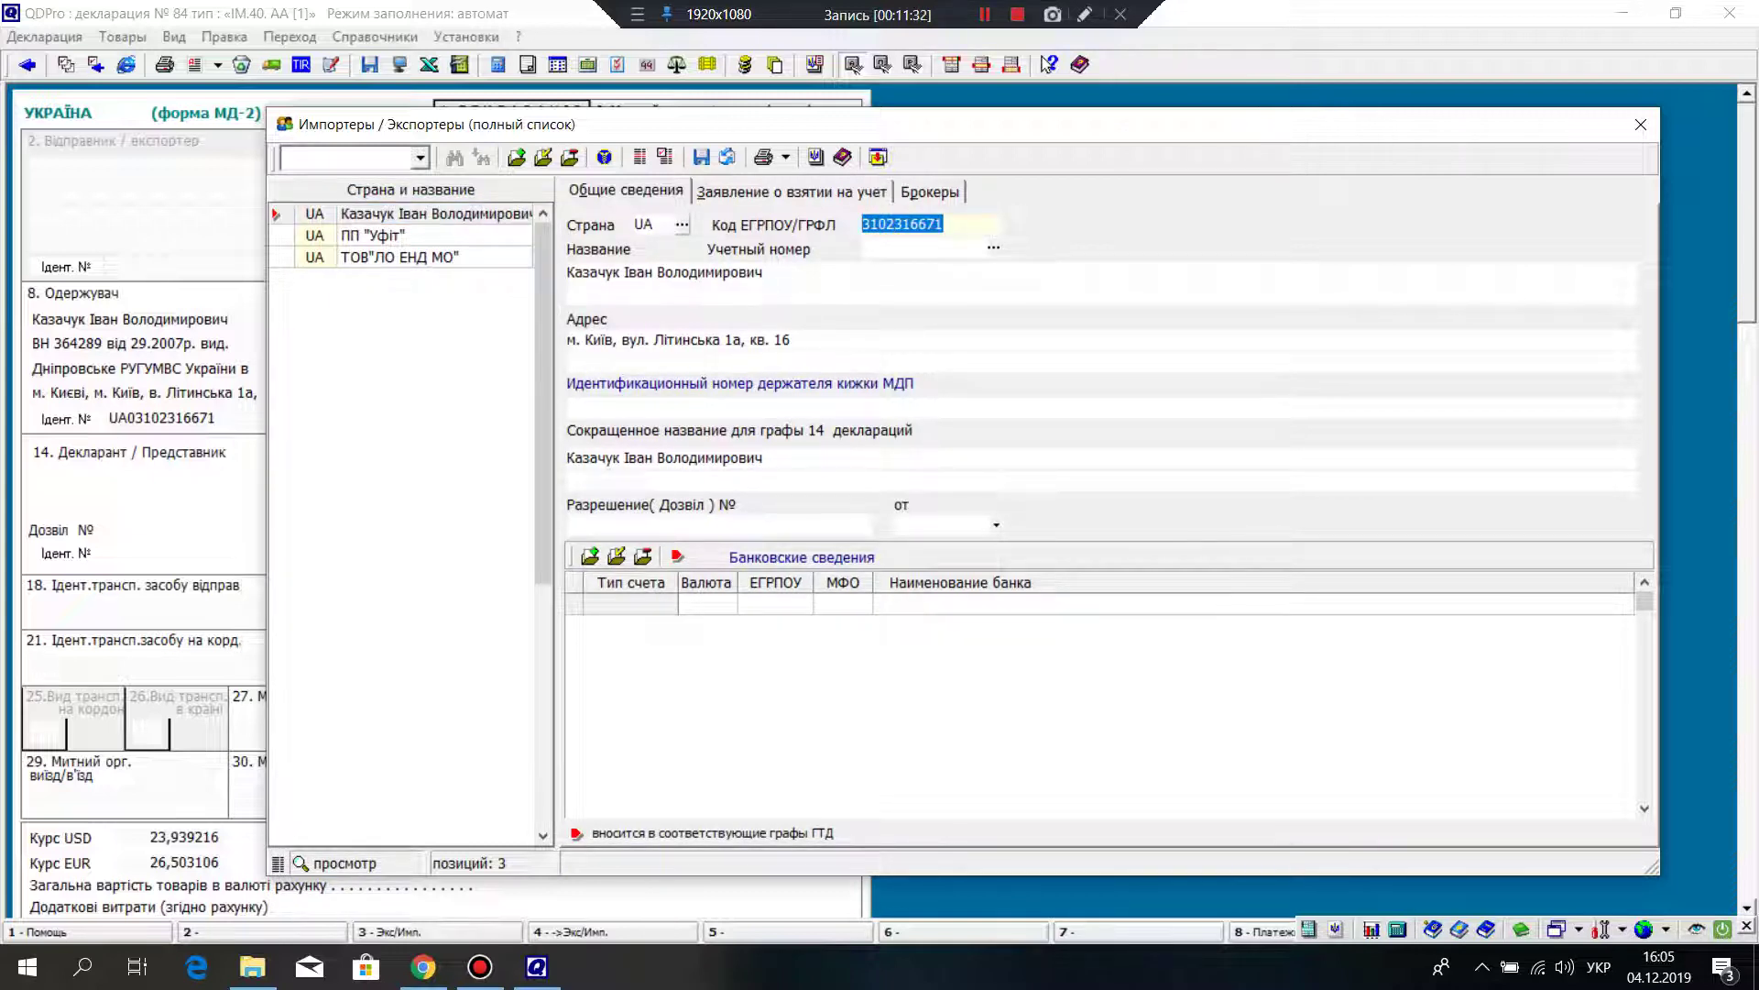
left_click(770, 272)
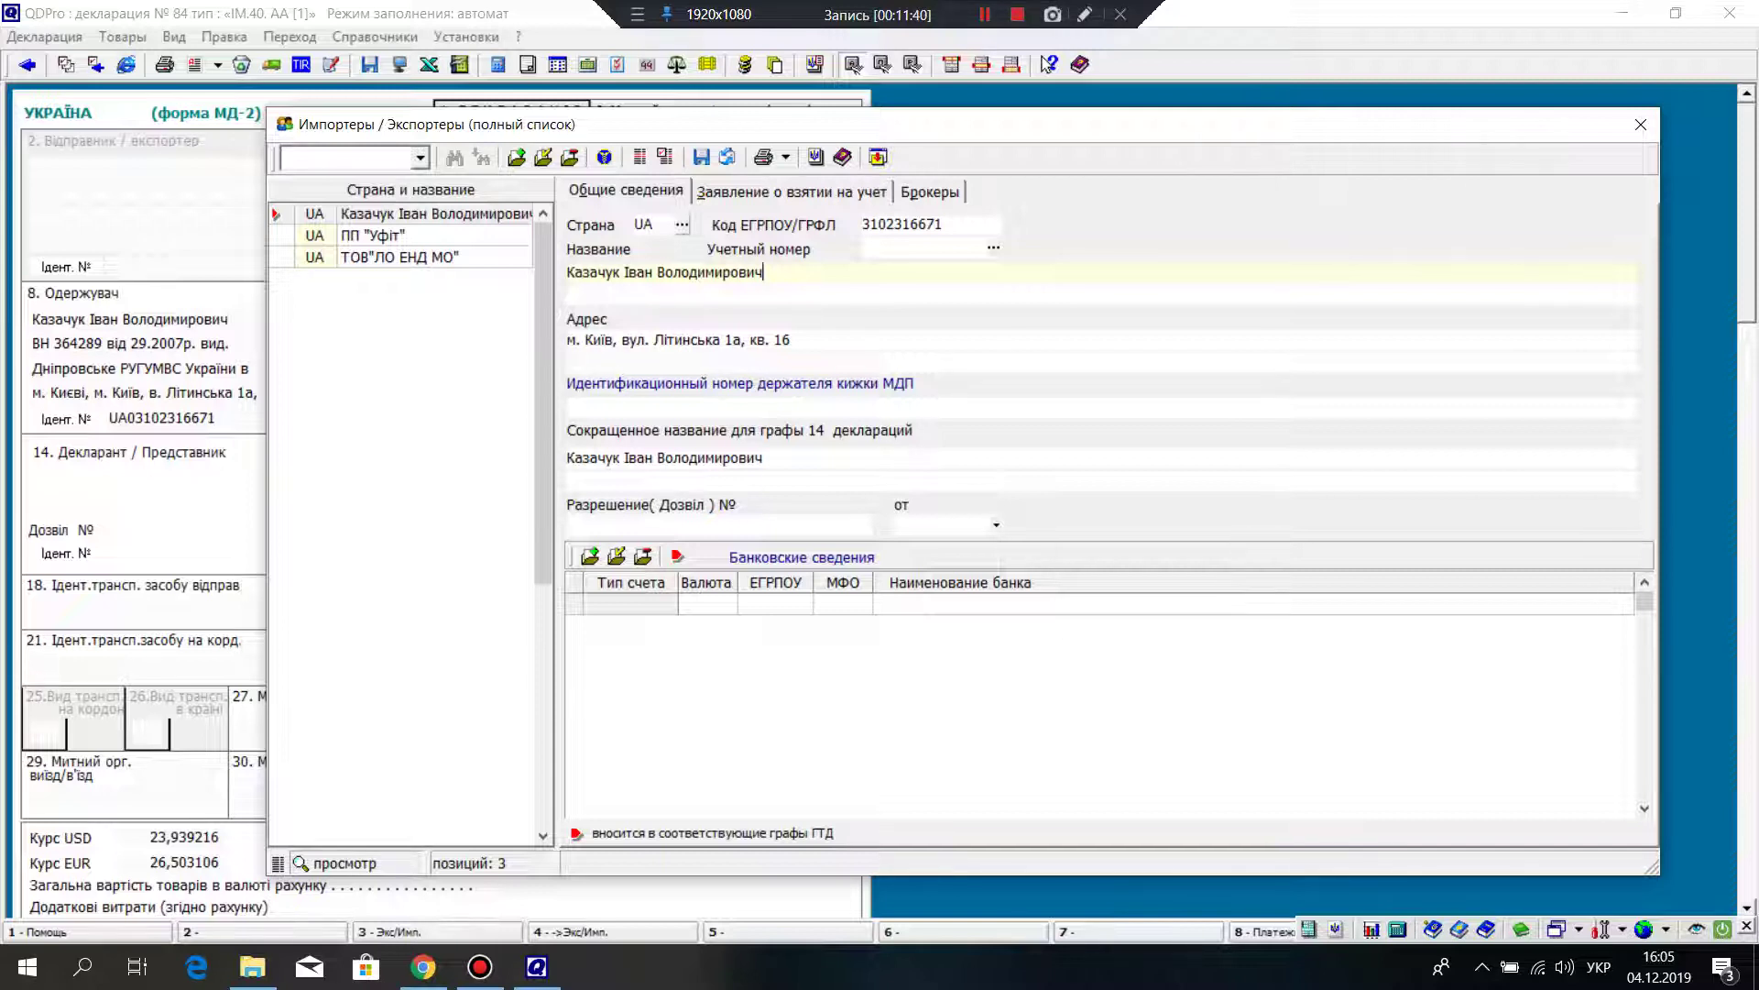
left_click(623, 525)
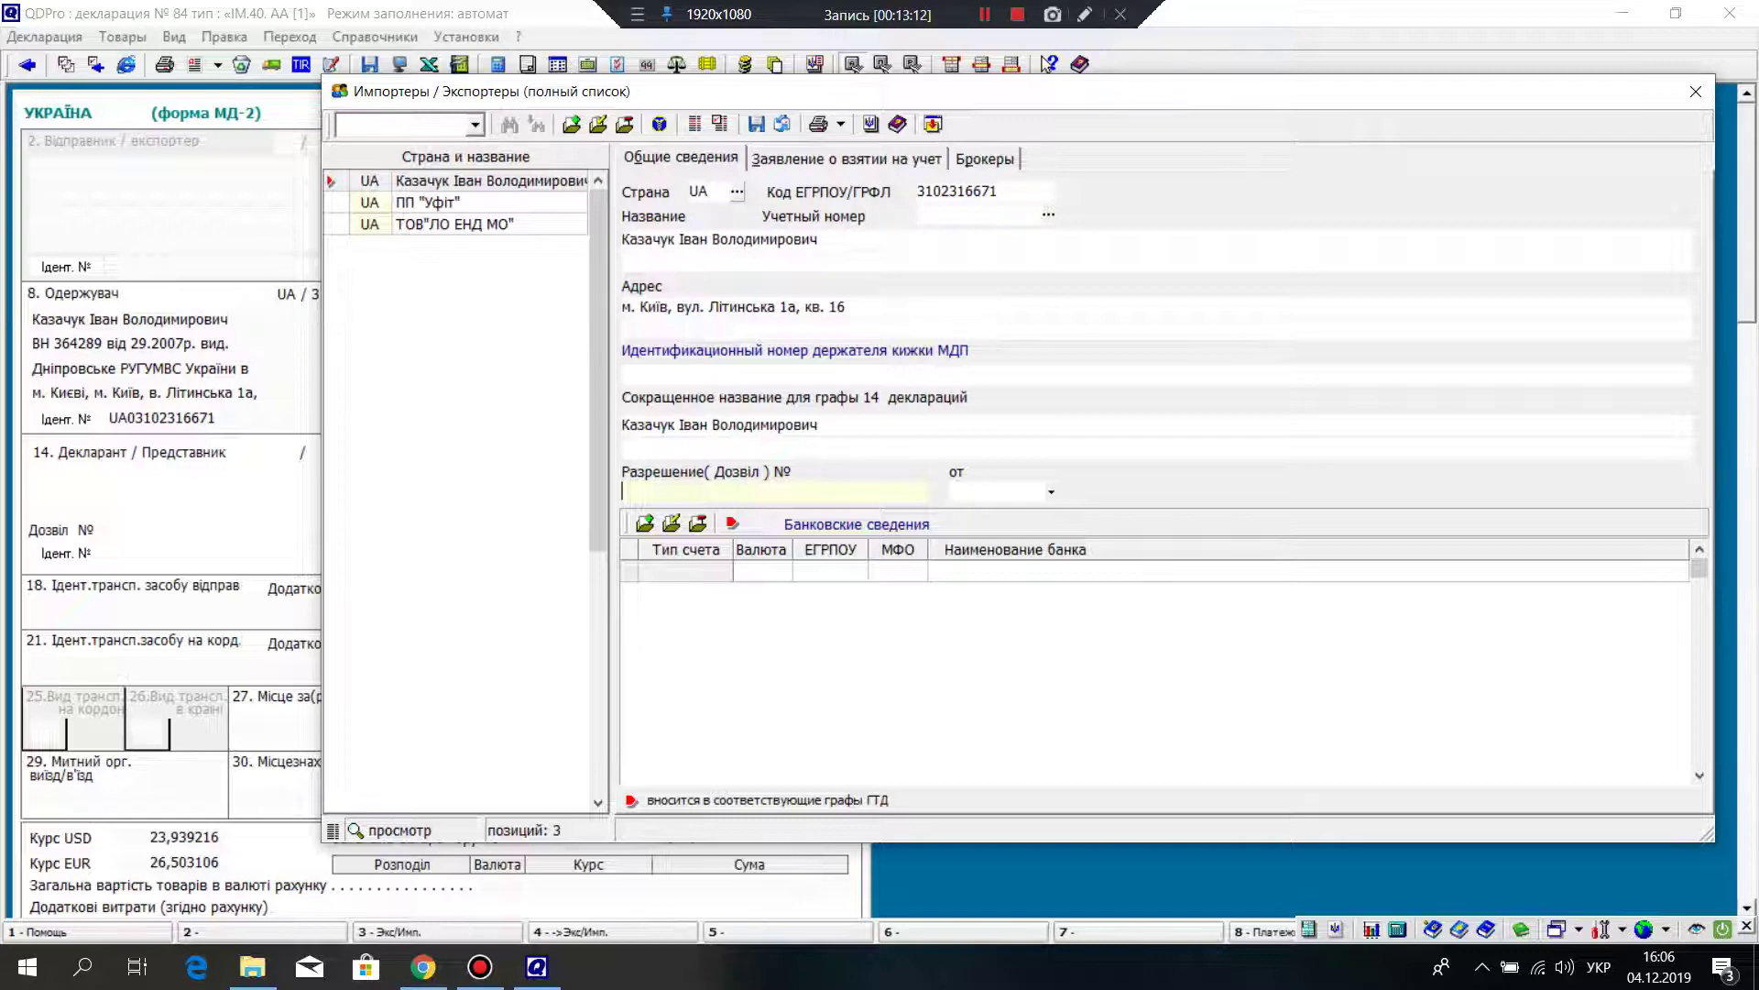
Step: Close the Імпортери / Експортери list to return to the MD-2 declaration form
left_click(1696, 91)
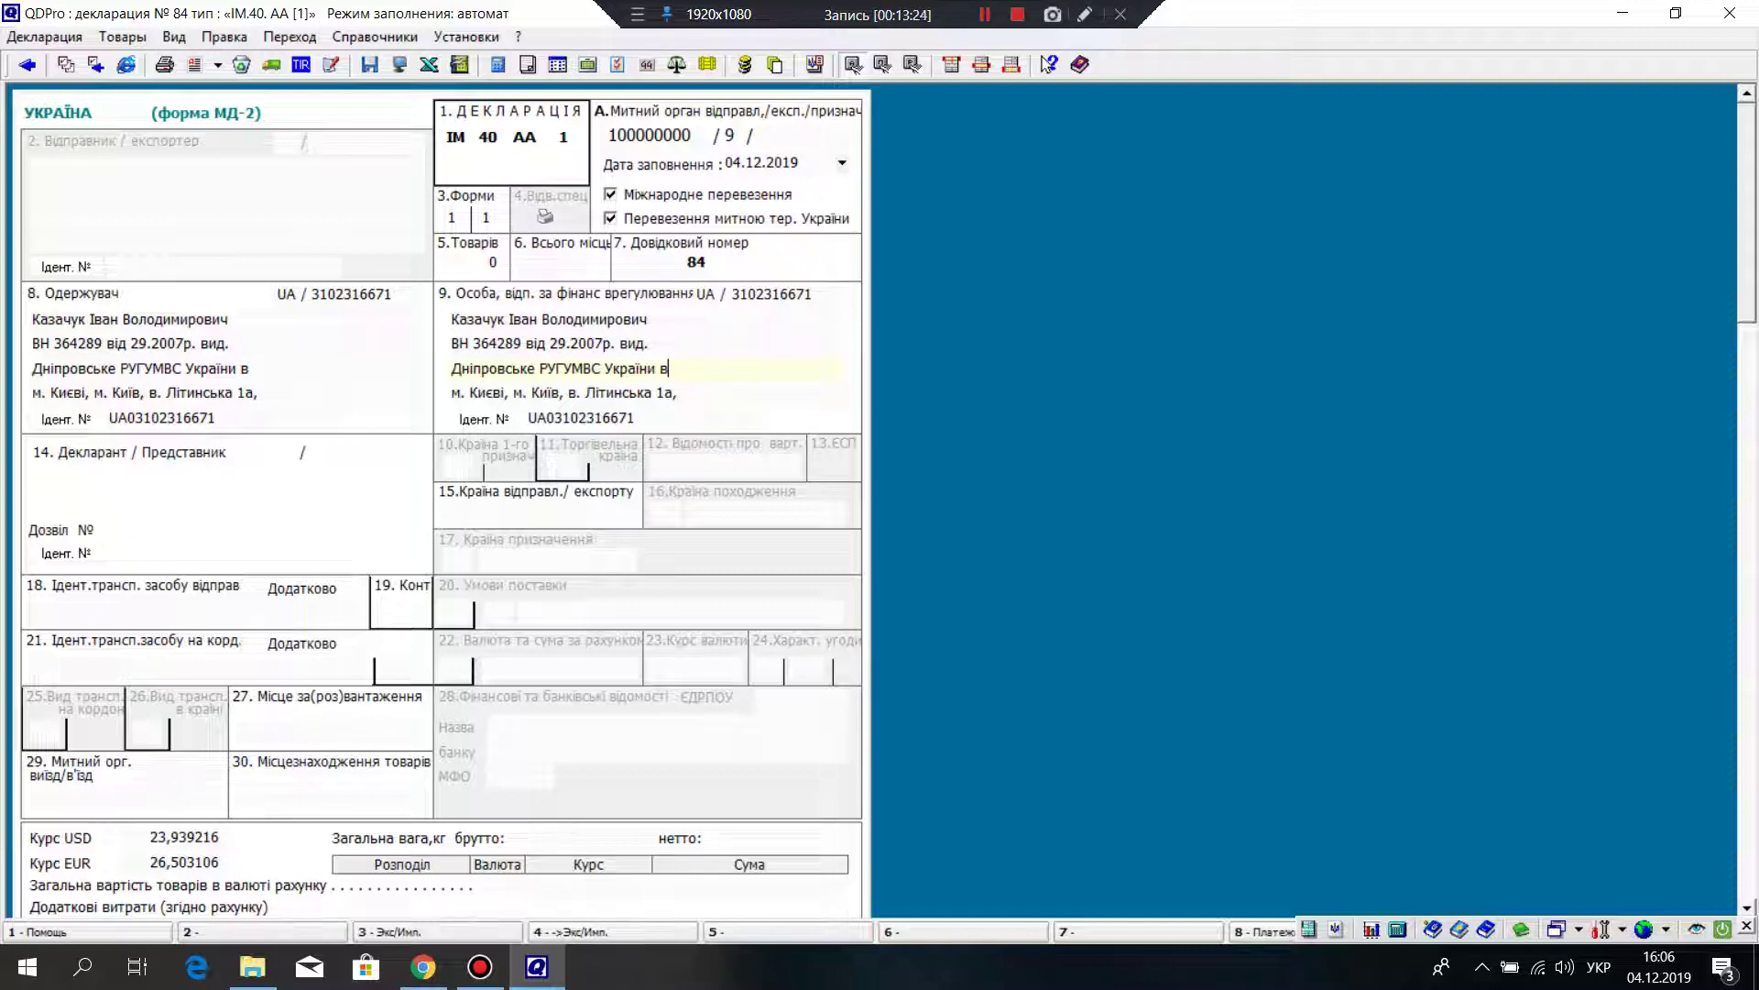
scroll(439, 499, "down", 1)
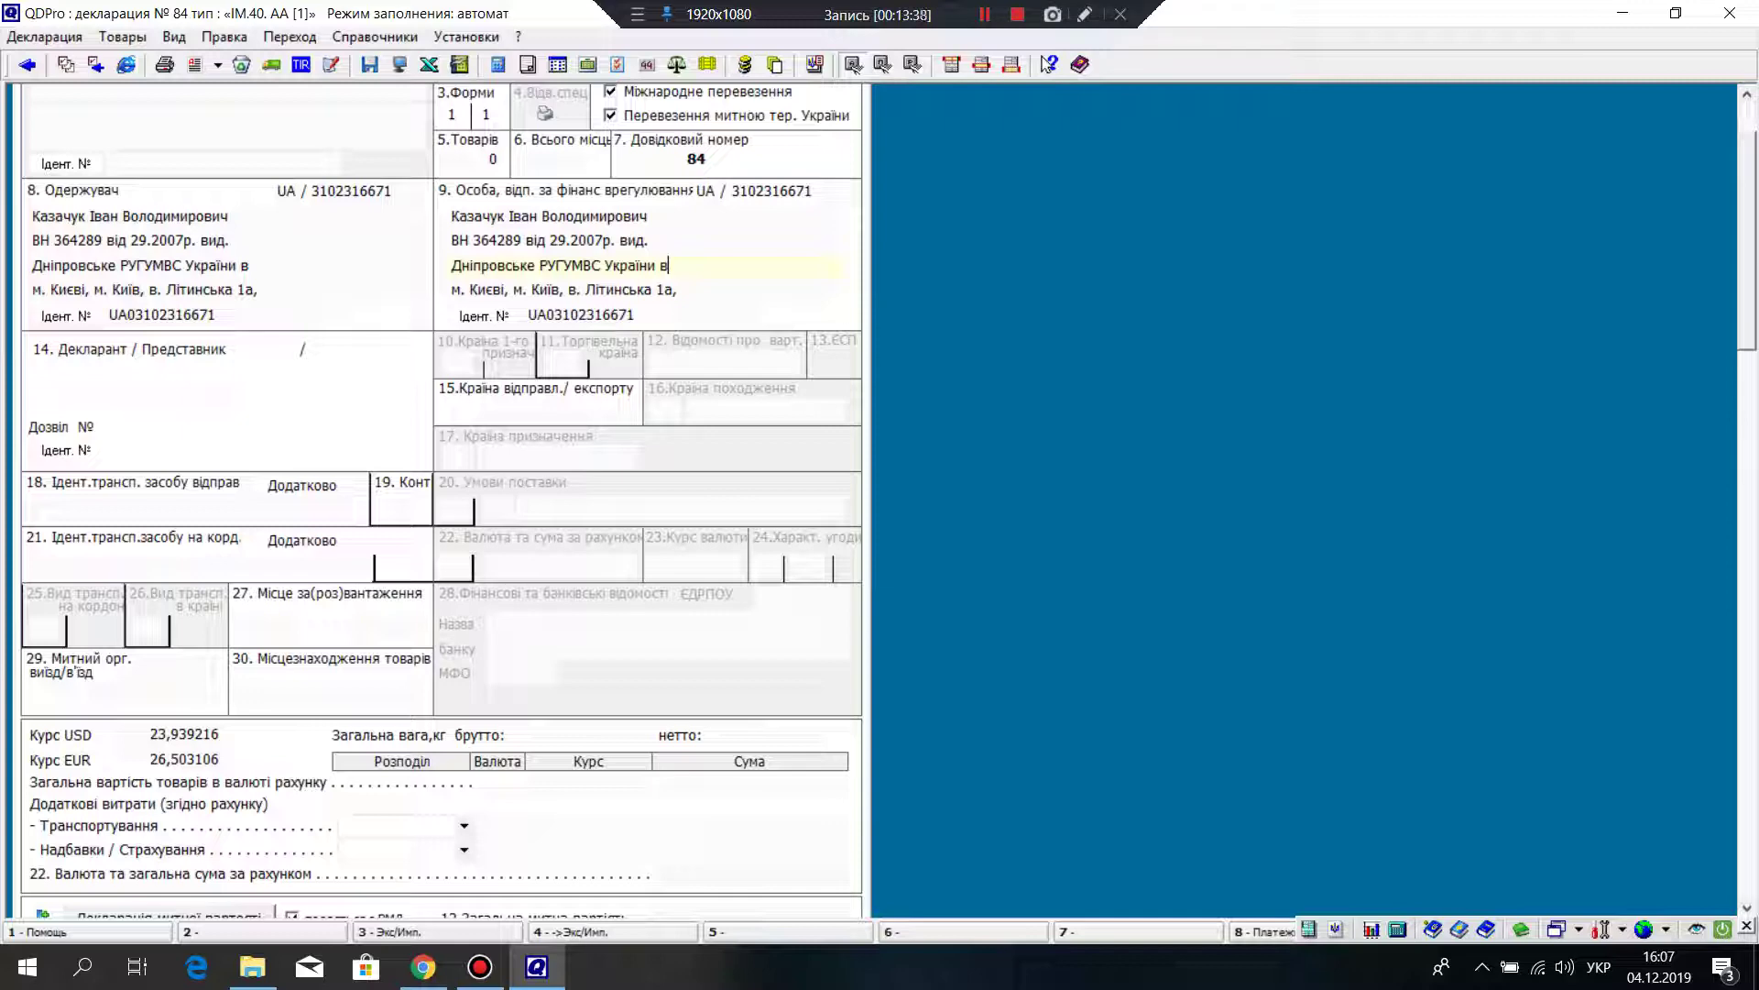
Step: Fill box 14 Declarant with the individual recipient from the Importers/Exporters list
key("Tab")
key("F2")
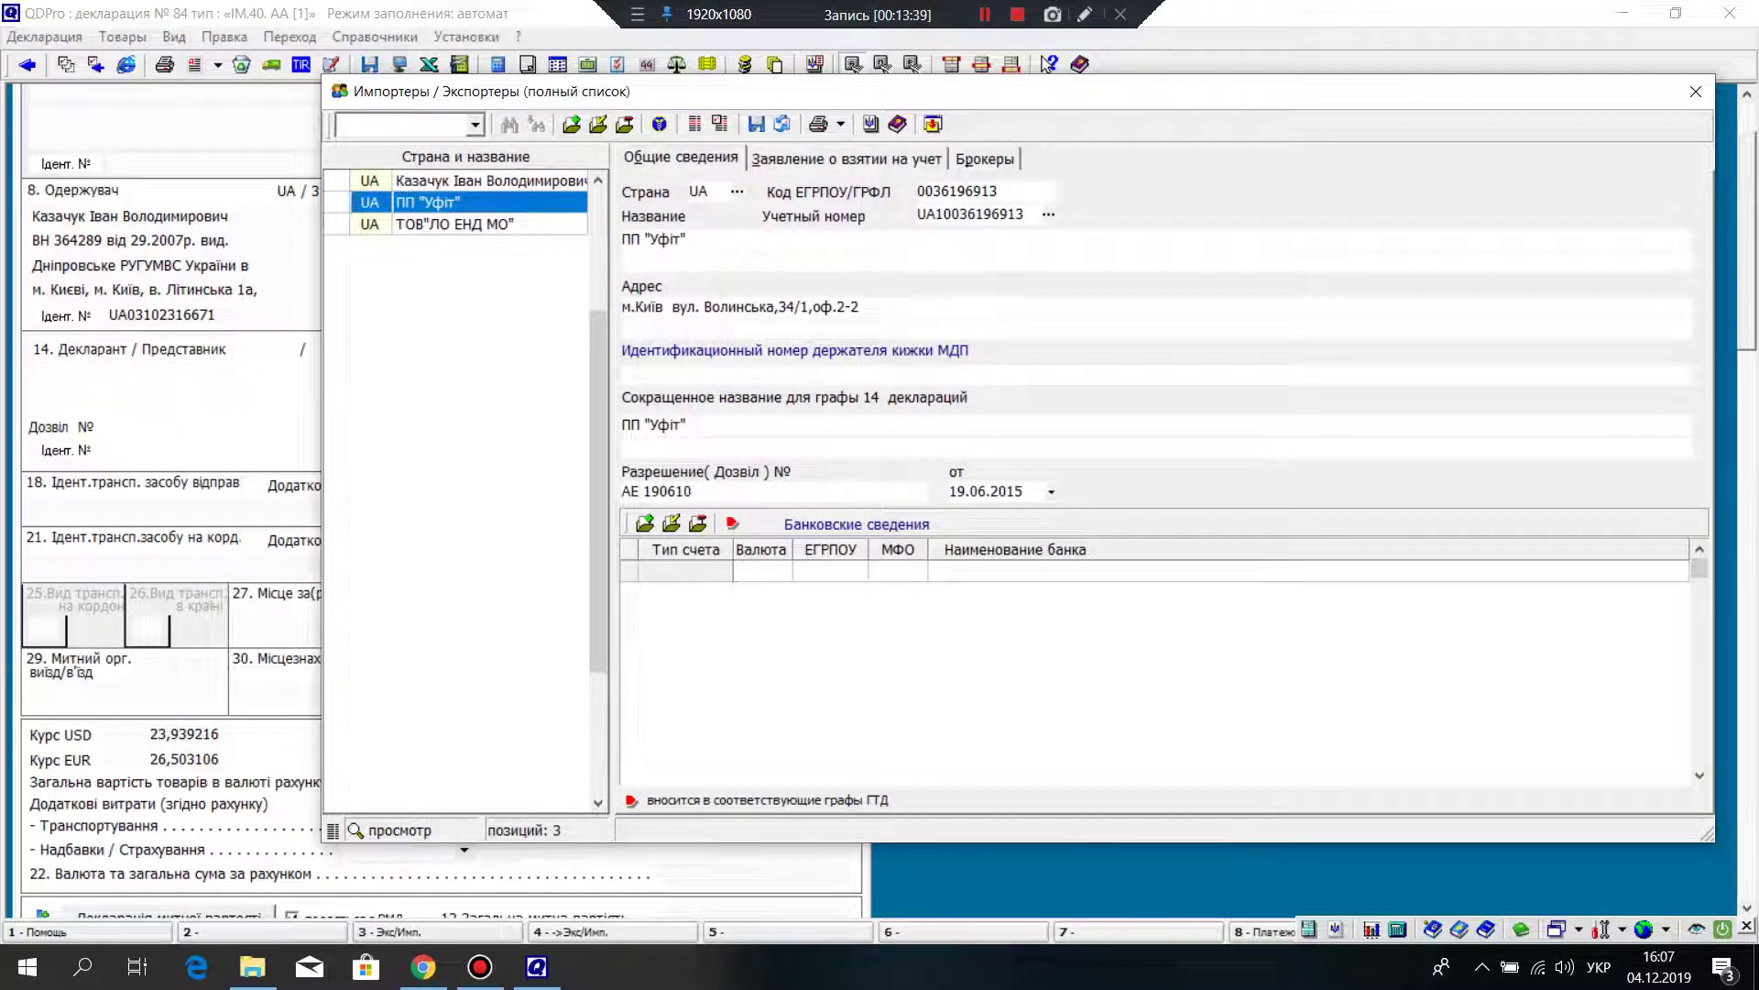
key("Up")
key("Return")
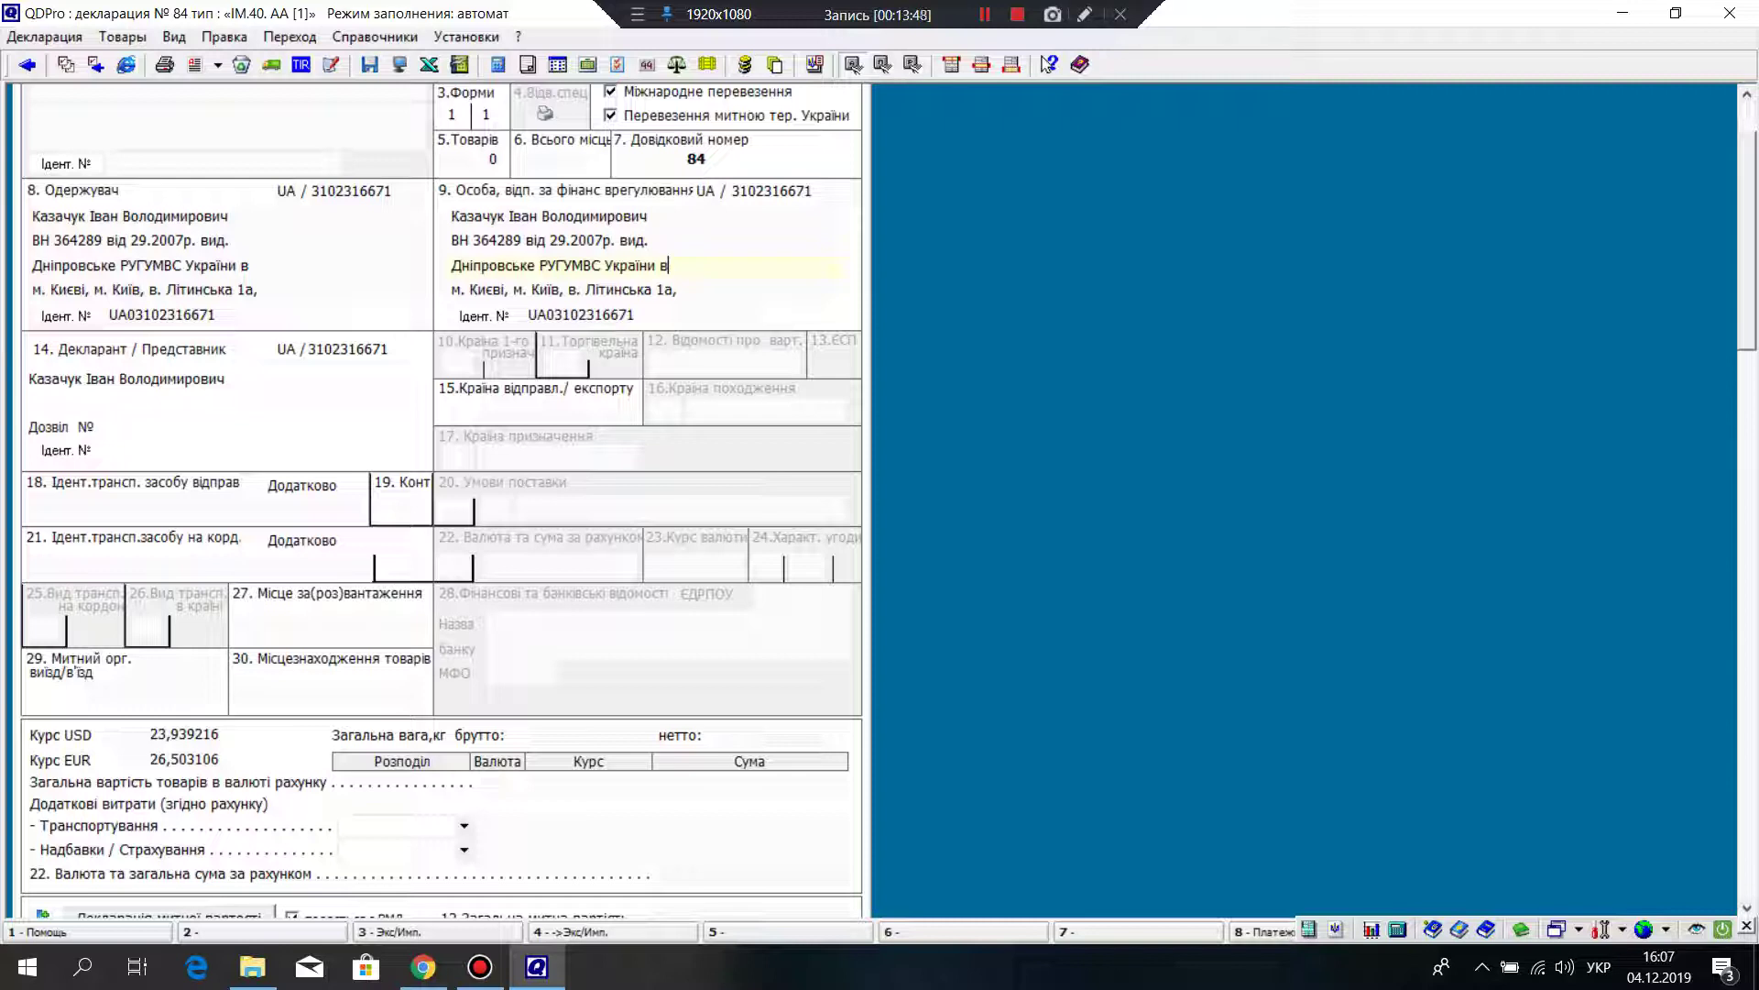
scroll(440, 458, "down", 1)
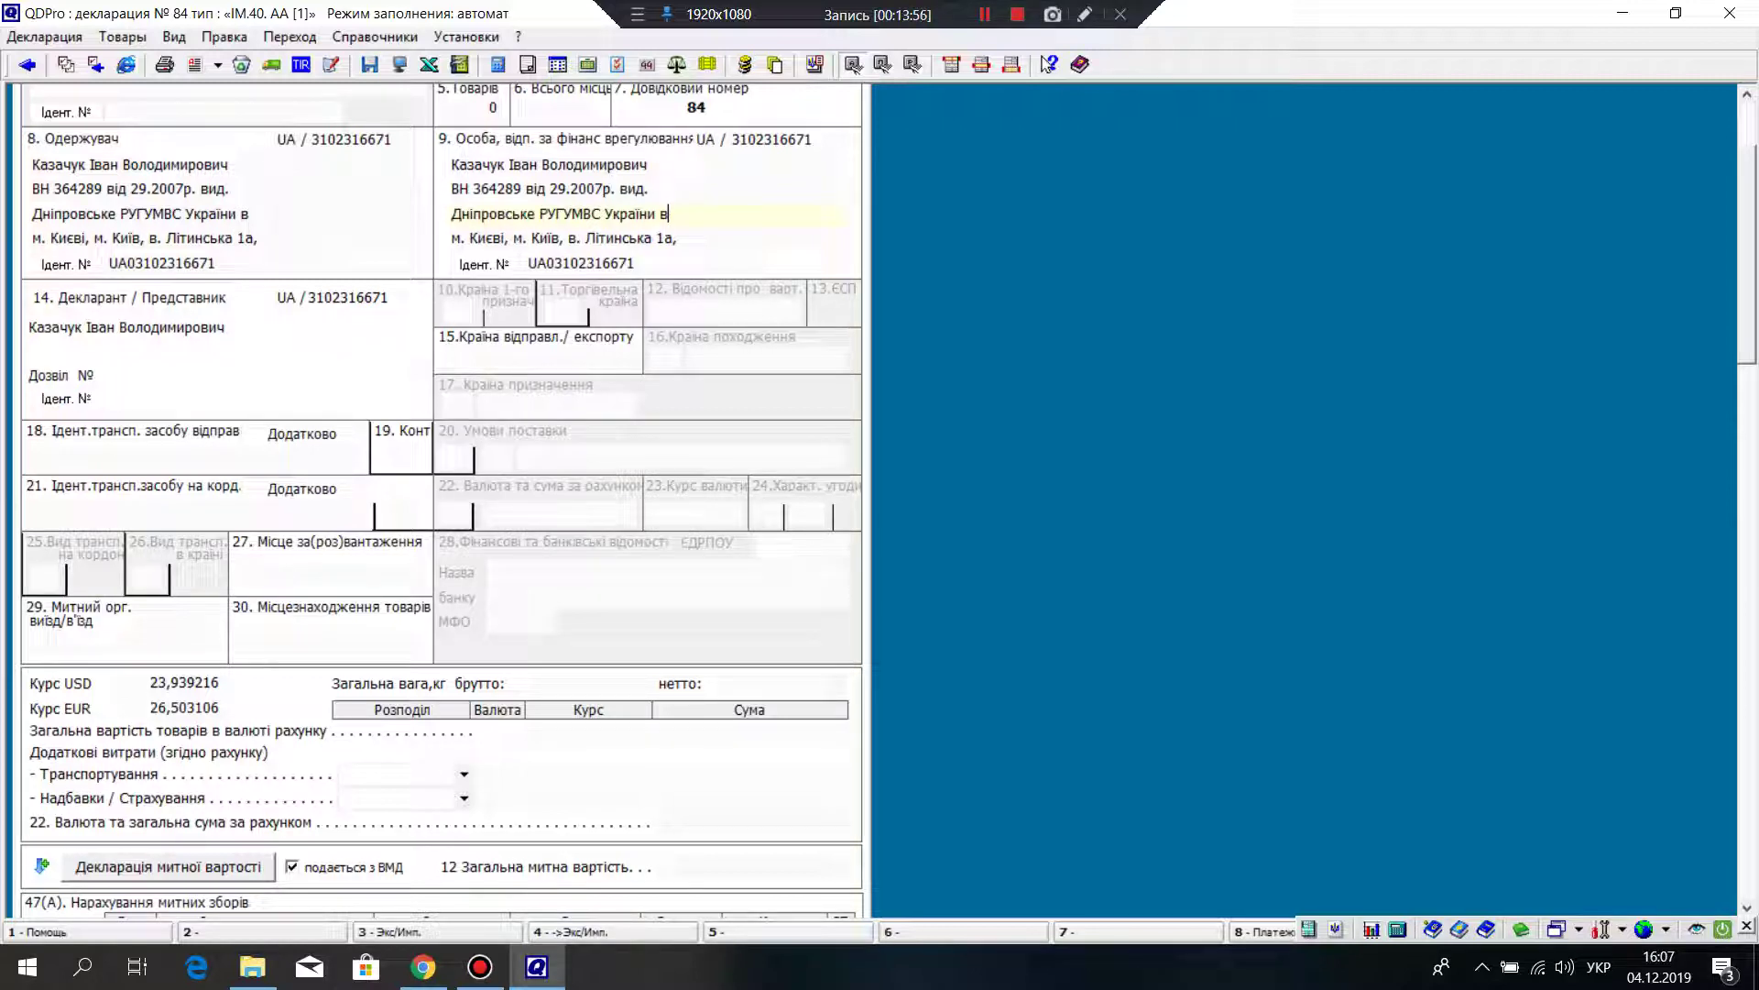
Step: Open the Страны мира countries list for box 15's dispatch country field
left_click(541, 357)
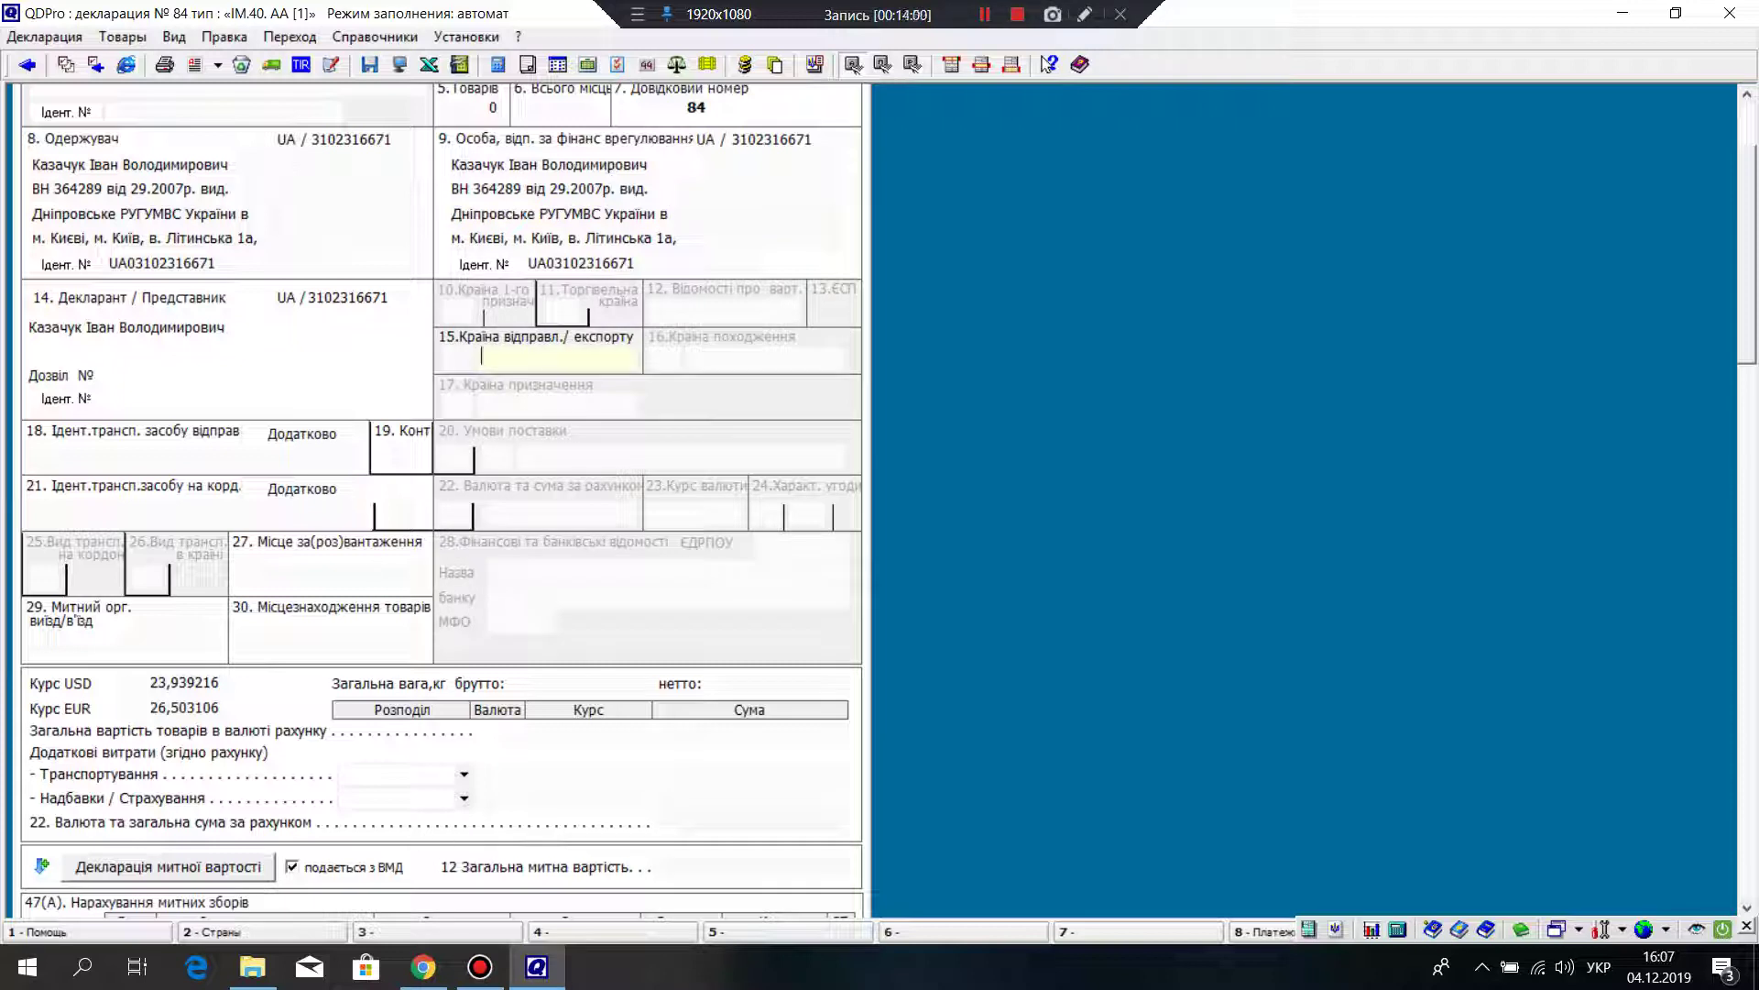
right_click(499, 360)
left_click(555, 372)
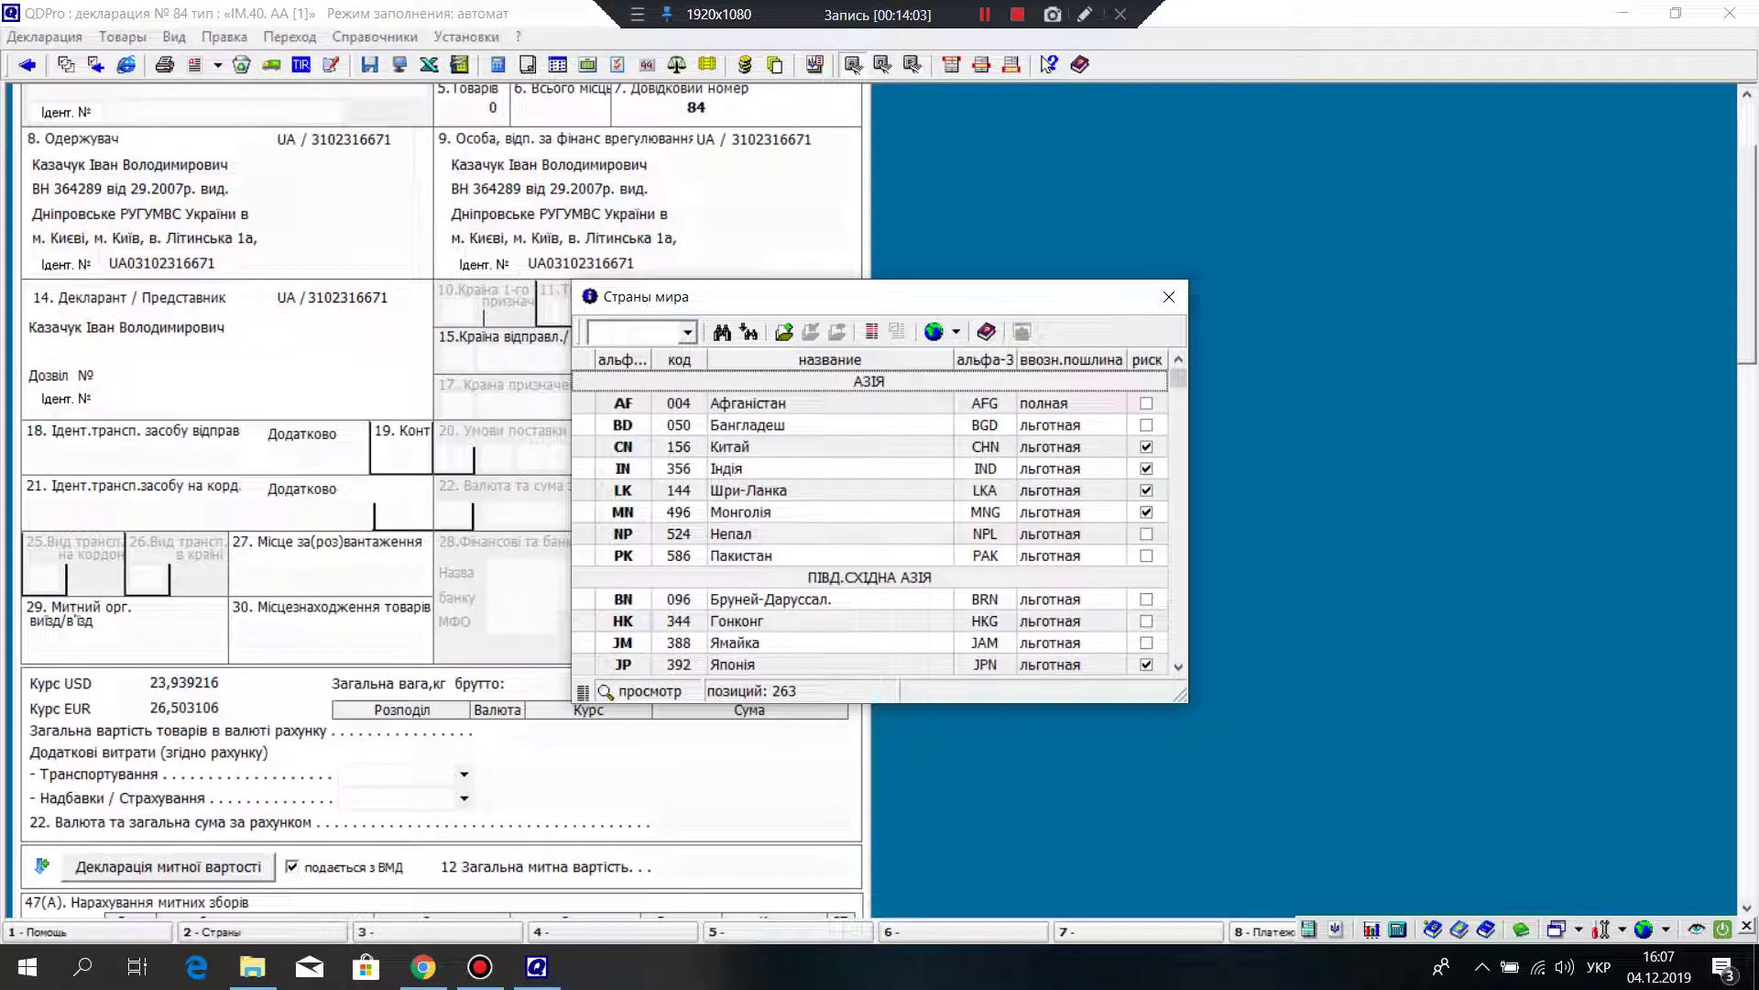
key("Escape")
right_click(542, 359)
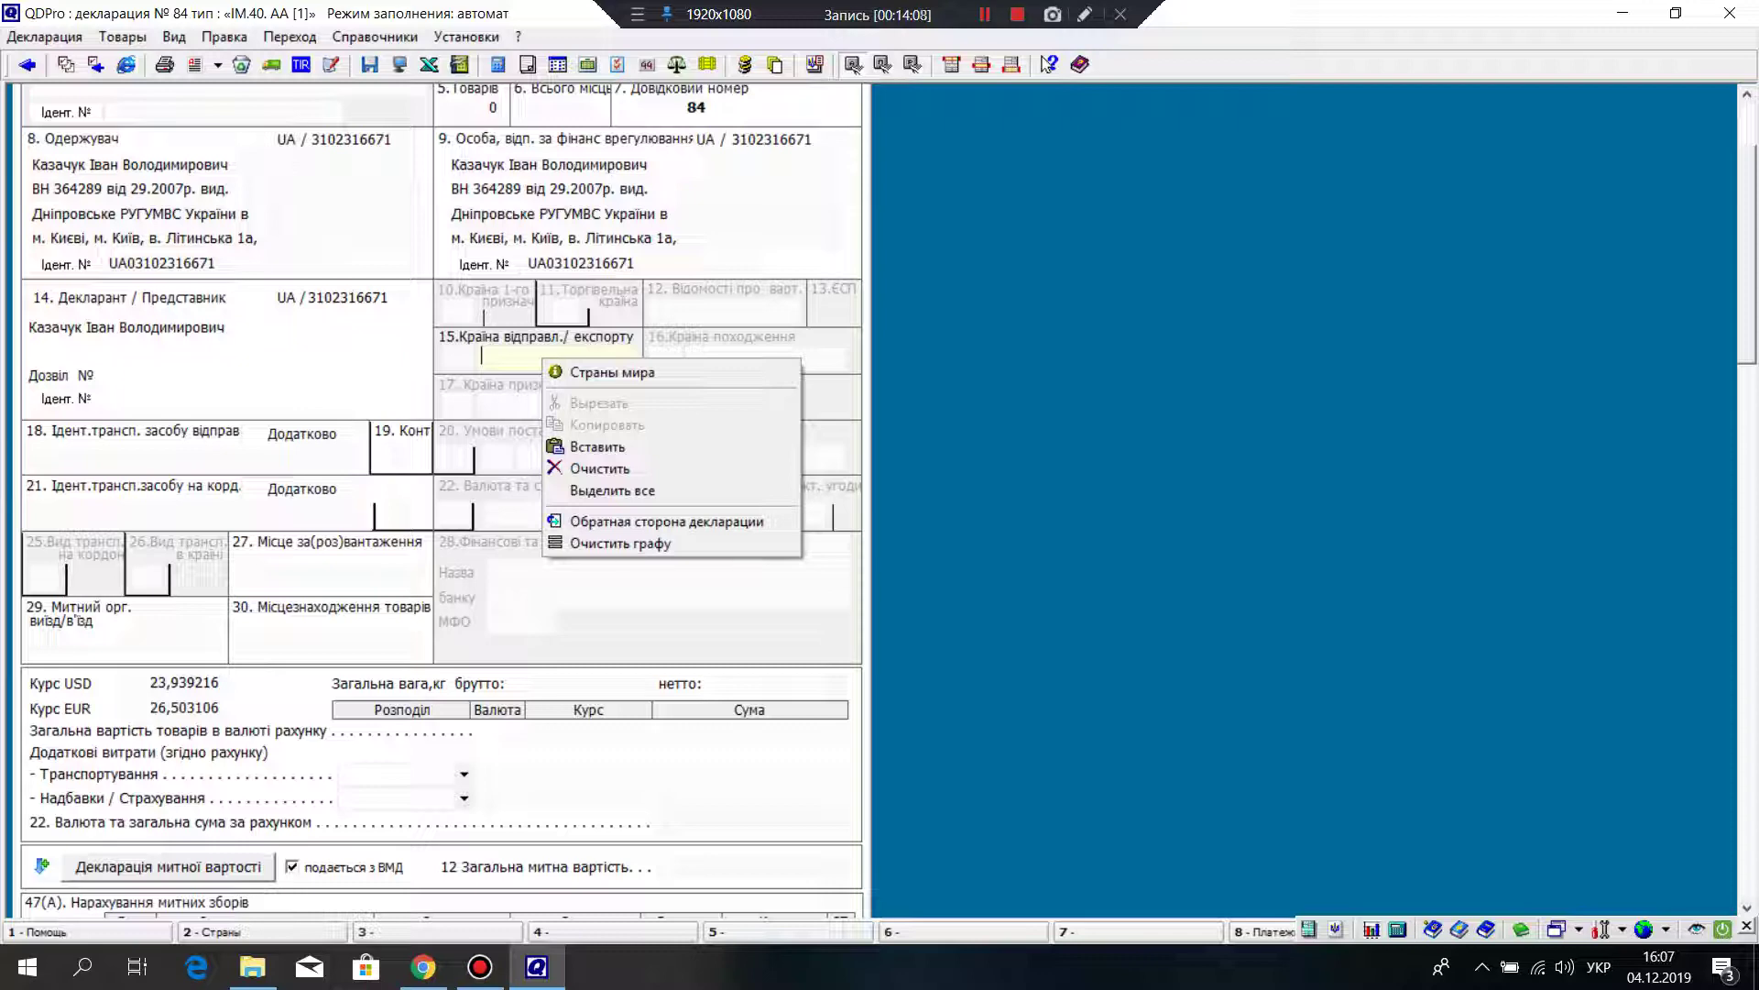
key("Down")
key("Return")
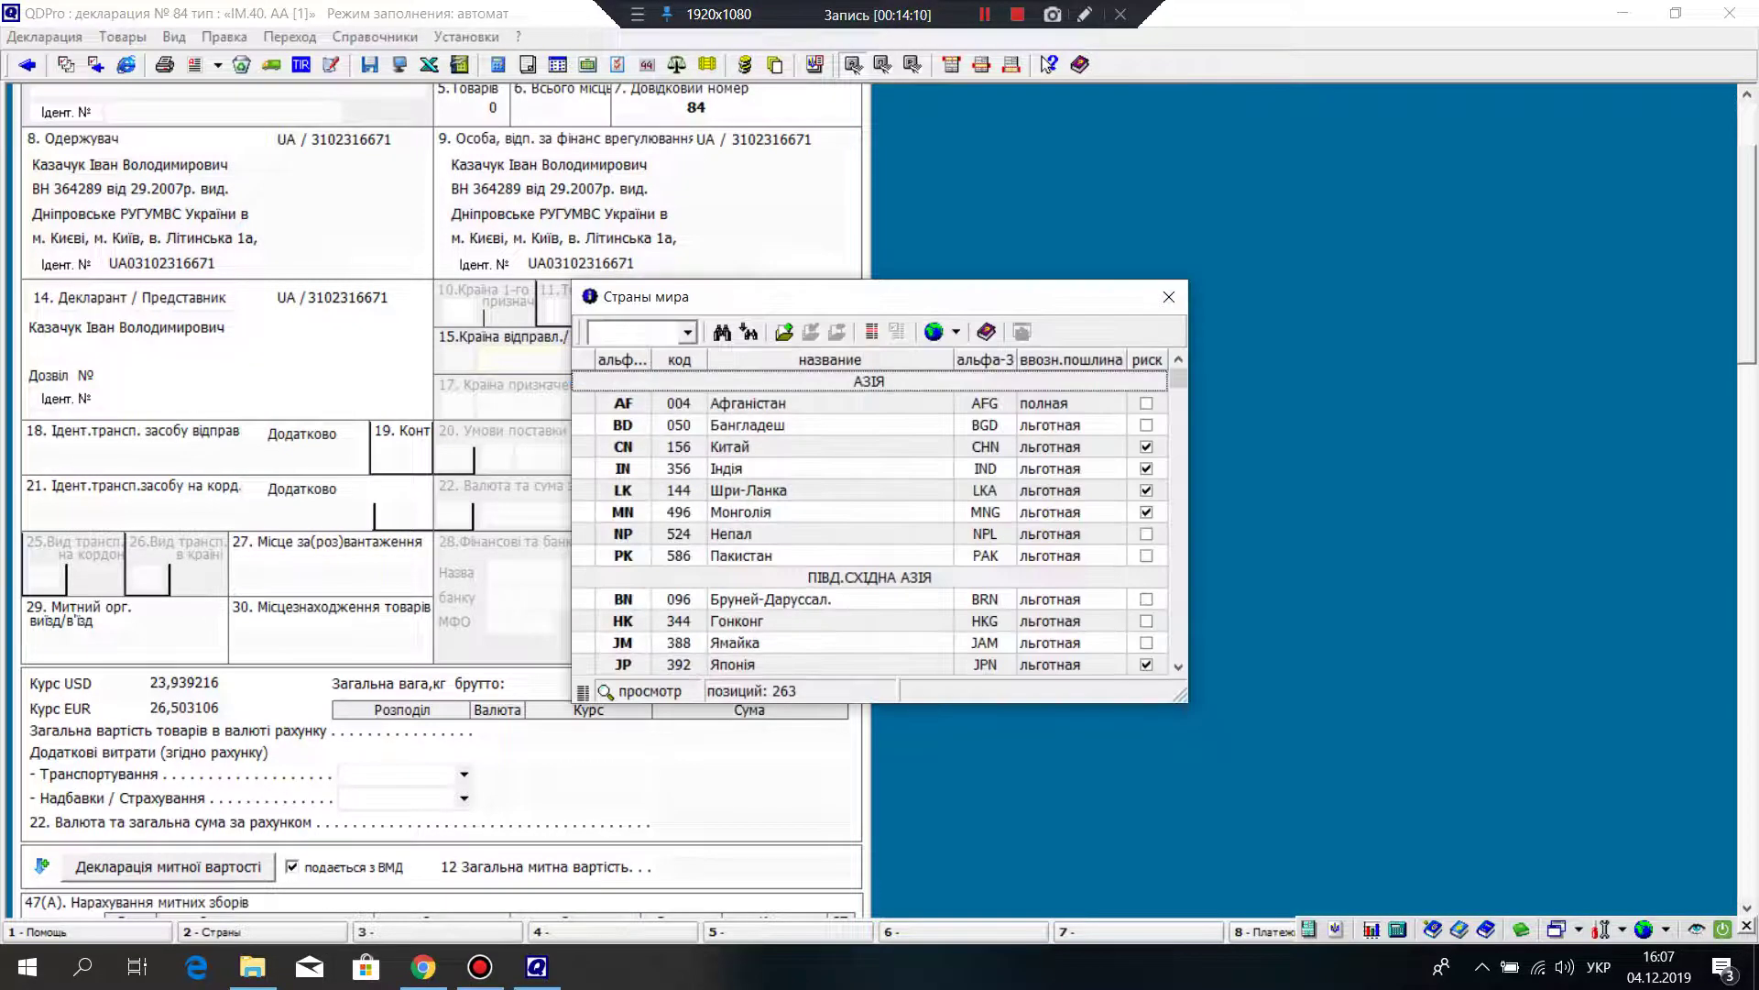
Step: Set box 15 country of dispatch to PL Польща
key("Down")
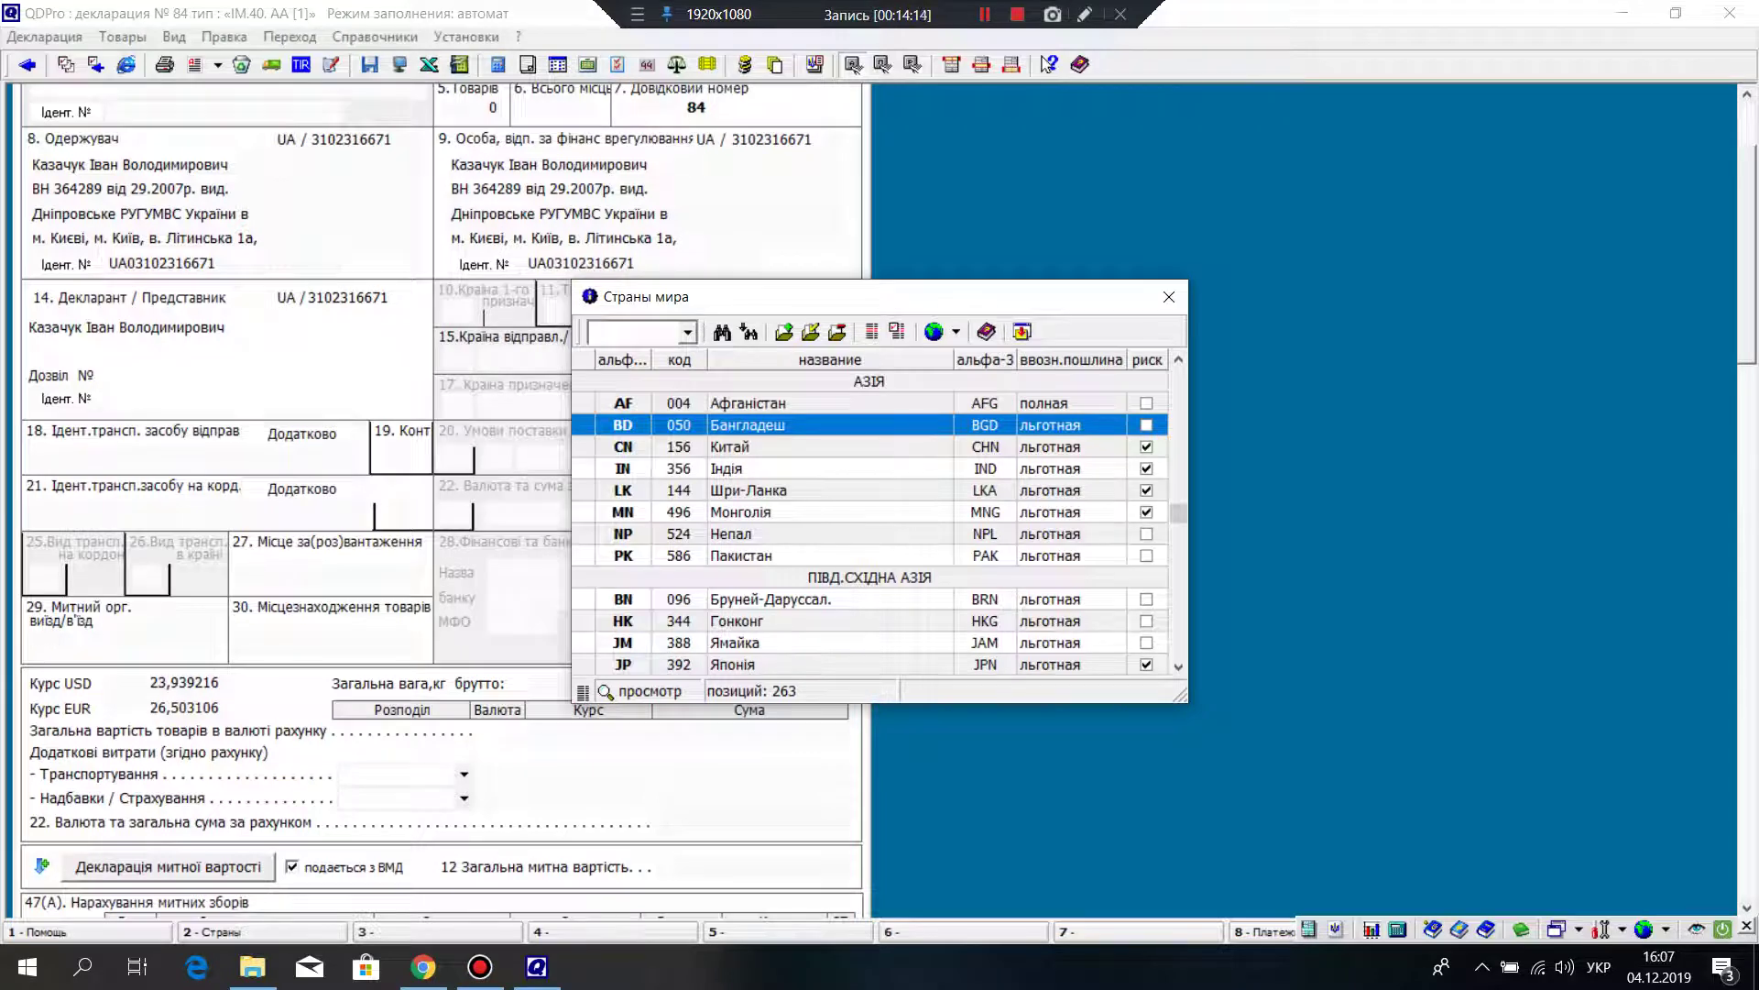
key("Down")
key("Down")
key("Down")
key("Down")
key("Down")
key("Down")
key("Down")
key("Down")
key("Down")
key("Down")
key("Down")
key("Down")
key("Down")
key("Down")
key("Down")
key("Down")
key("Down")
key("Down")
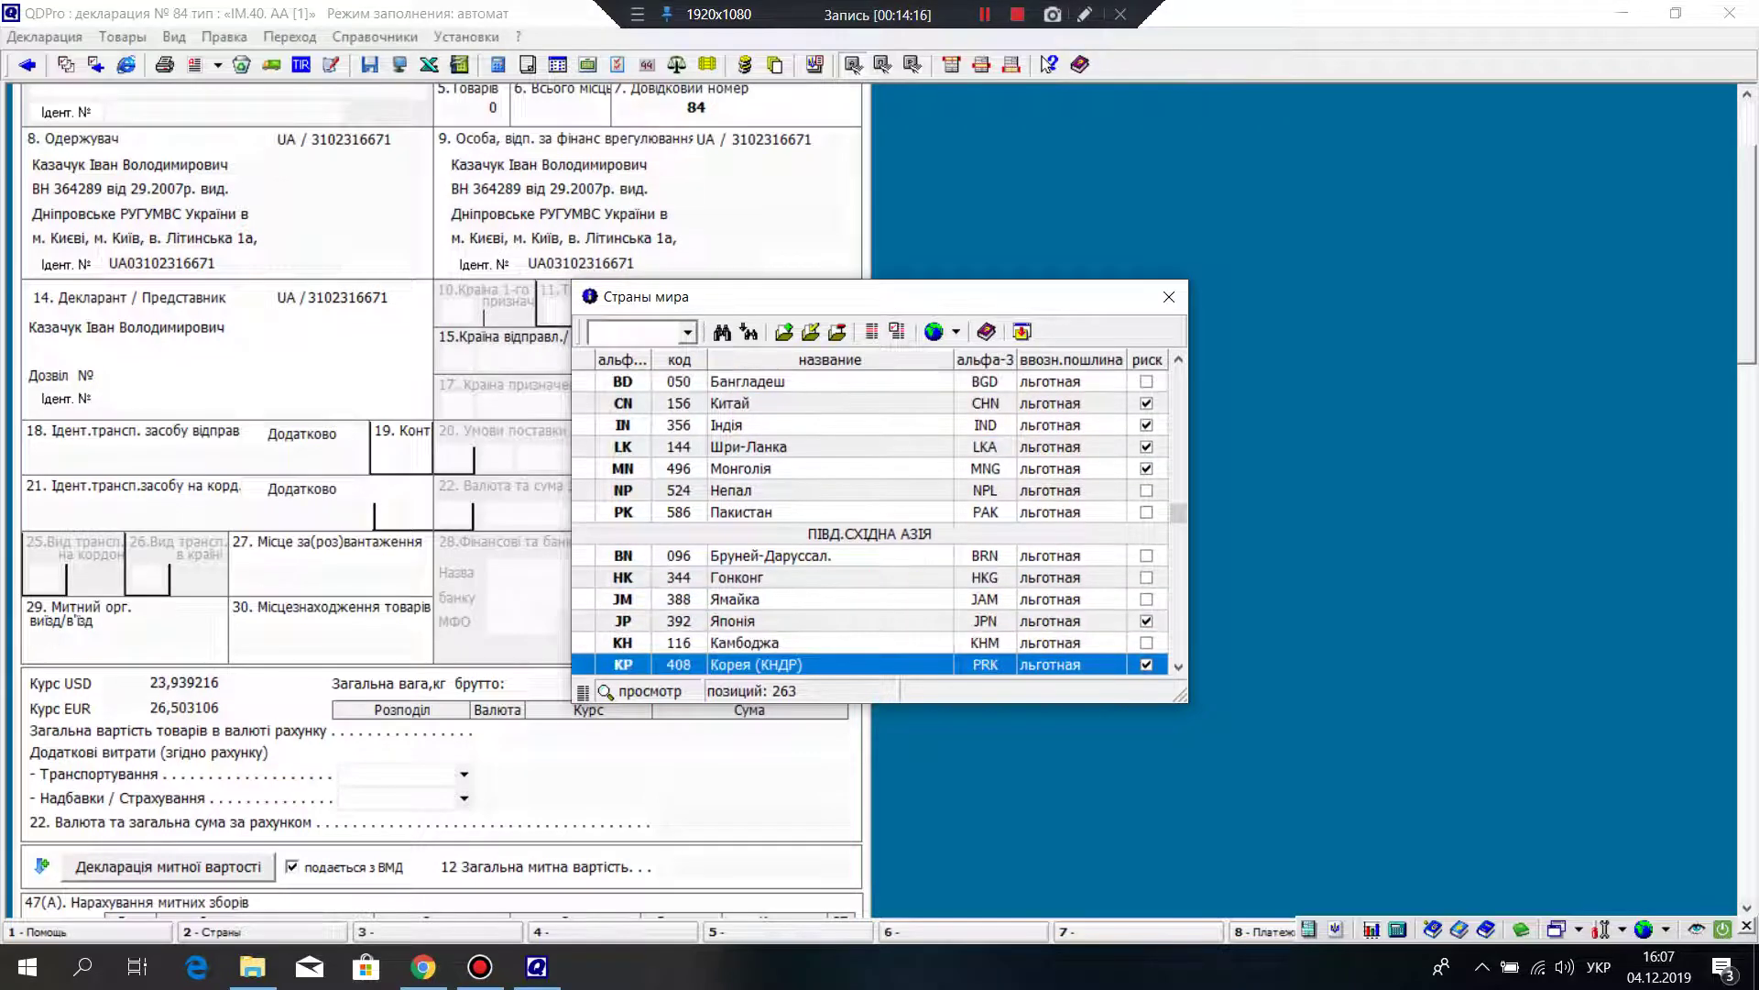
key("Down")
key("Down")
key("Down")
key("Down")
key("Down")
key("Down")
key("Down")
key("Down")
key("Down")
key("Down")
key("Down")
key("Down")
key("Down")
key("Down")
key("Down")
key("Down")
key("Down")
key("Down")
key("Down")
key("Down")
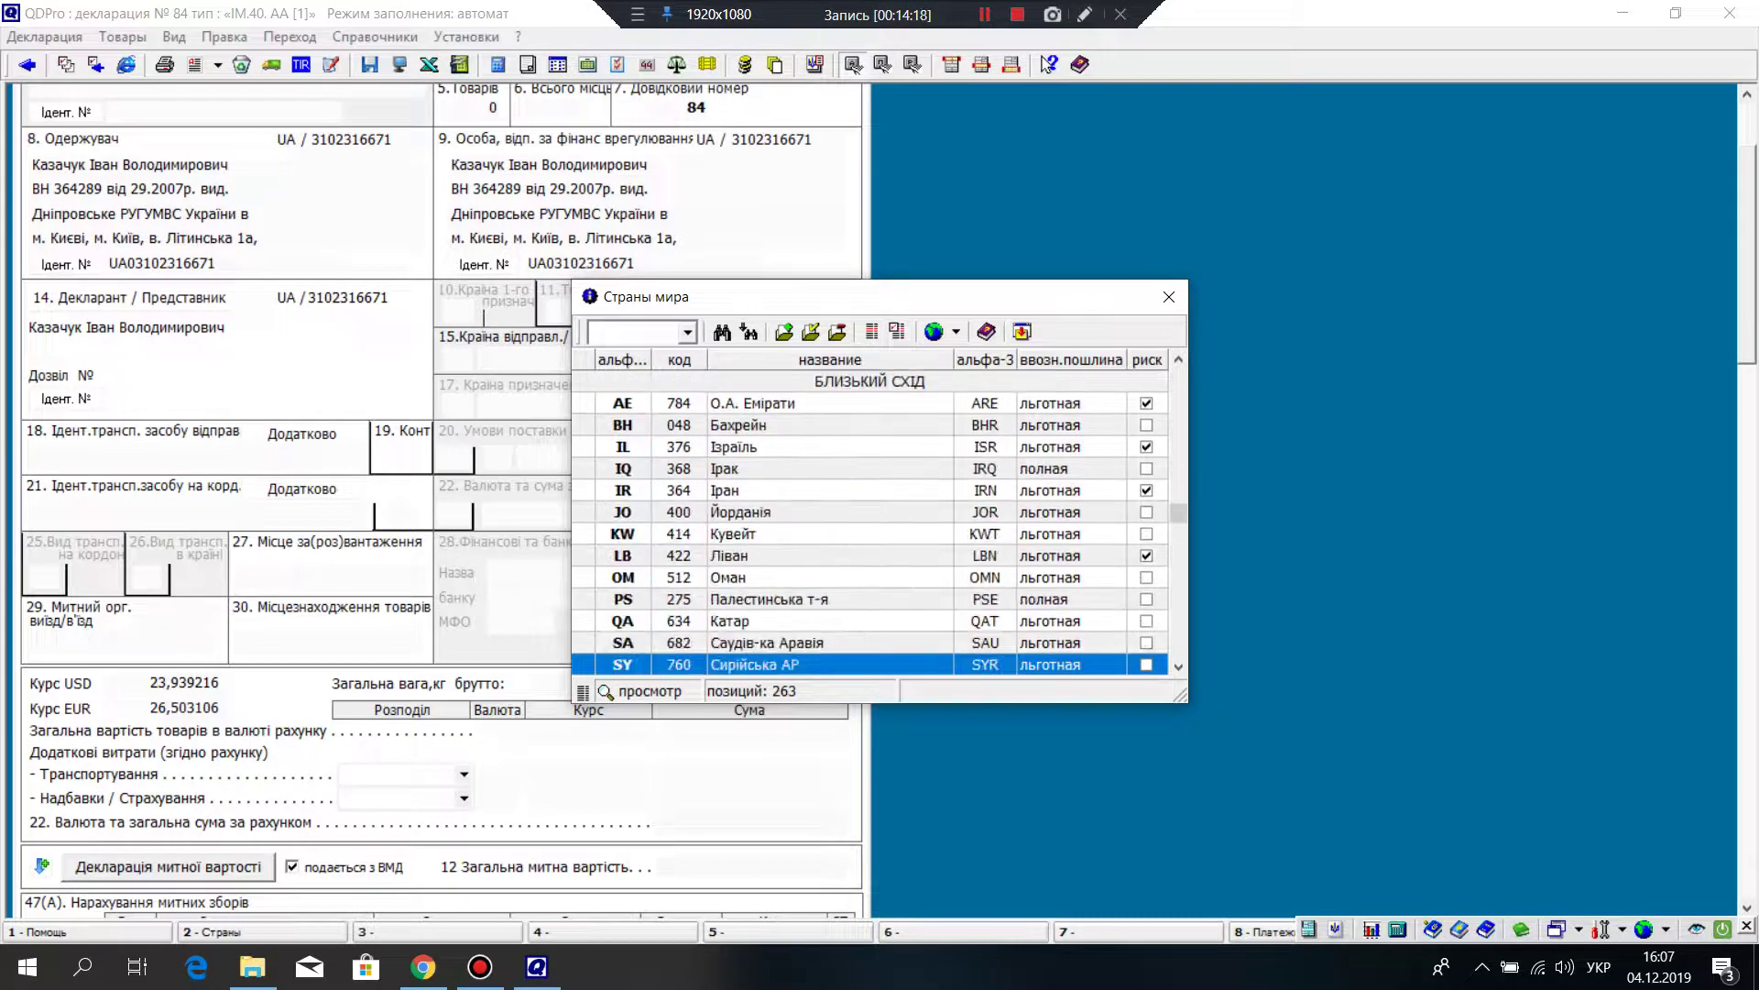
key("Down")
key("Down")
key("Down")
key("Down")
key("Down")
key("Down")
key("Down")
key("Down")
key("Down")
key("Down")
key("Down")
key("Down")
key("Down")
key("Down")
key("Down")
key("Down")
key("Down")
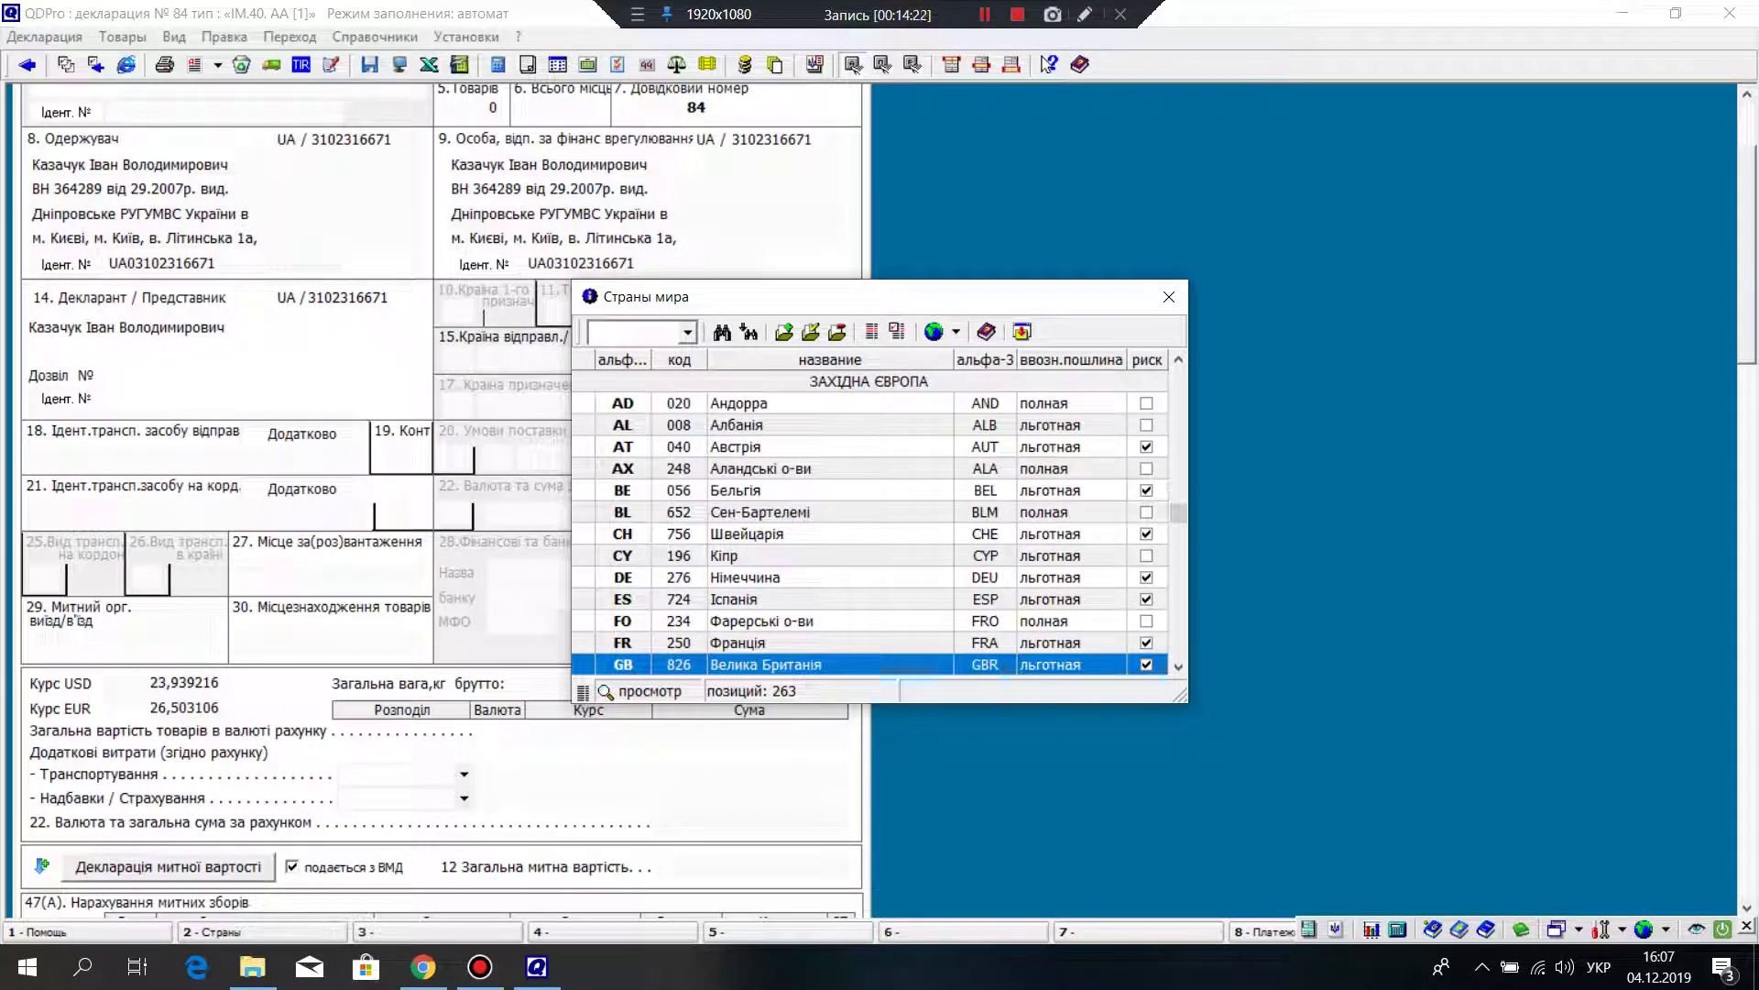
key("Down")
key("Down")
key("Down")
key("Down")
key("Down")
key("Down")
key("Down")
key("Down")
key("Down")
key("Down")
key("Down")
key("Down")
key("Down")
key("Down")
key("Down")
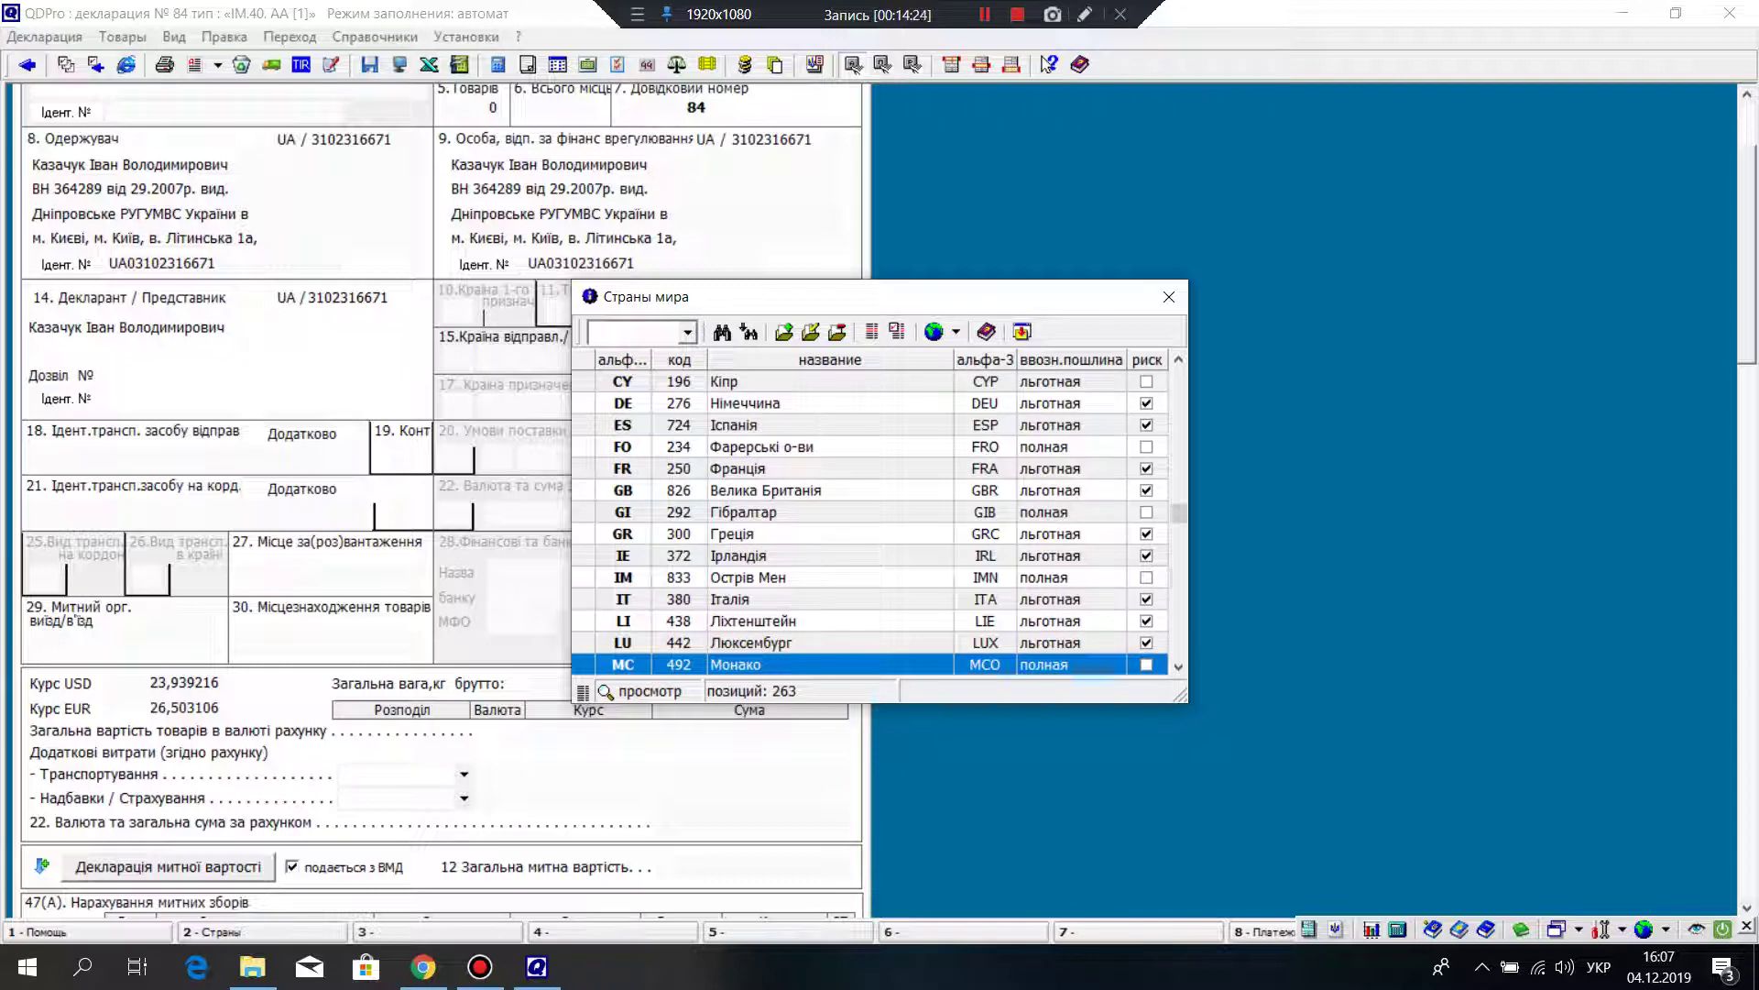
key("Up")
key("Up")
key("Up")
key("Up")
key("Up")
key("Up")
key("Up")
key("Up")
key("Up")
key("Up")
key("Up")
key("Up")
key("Up")
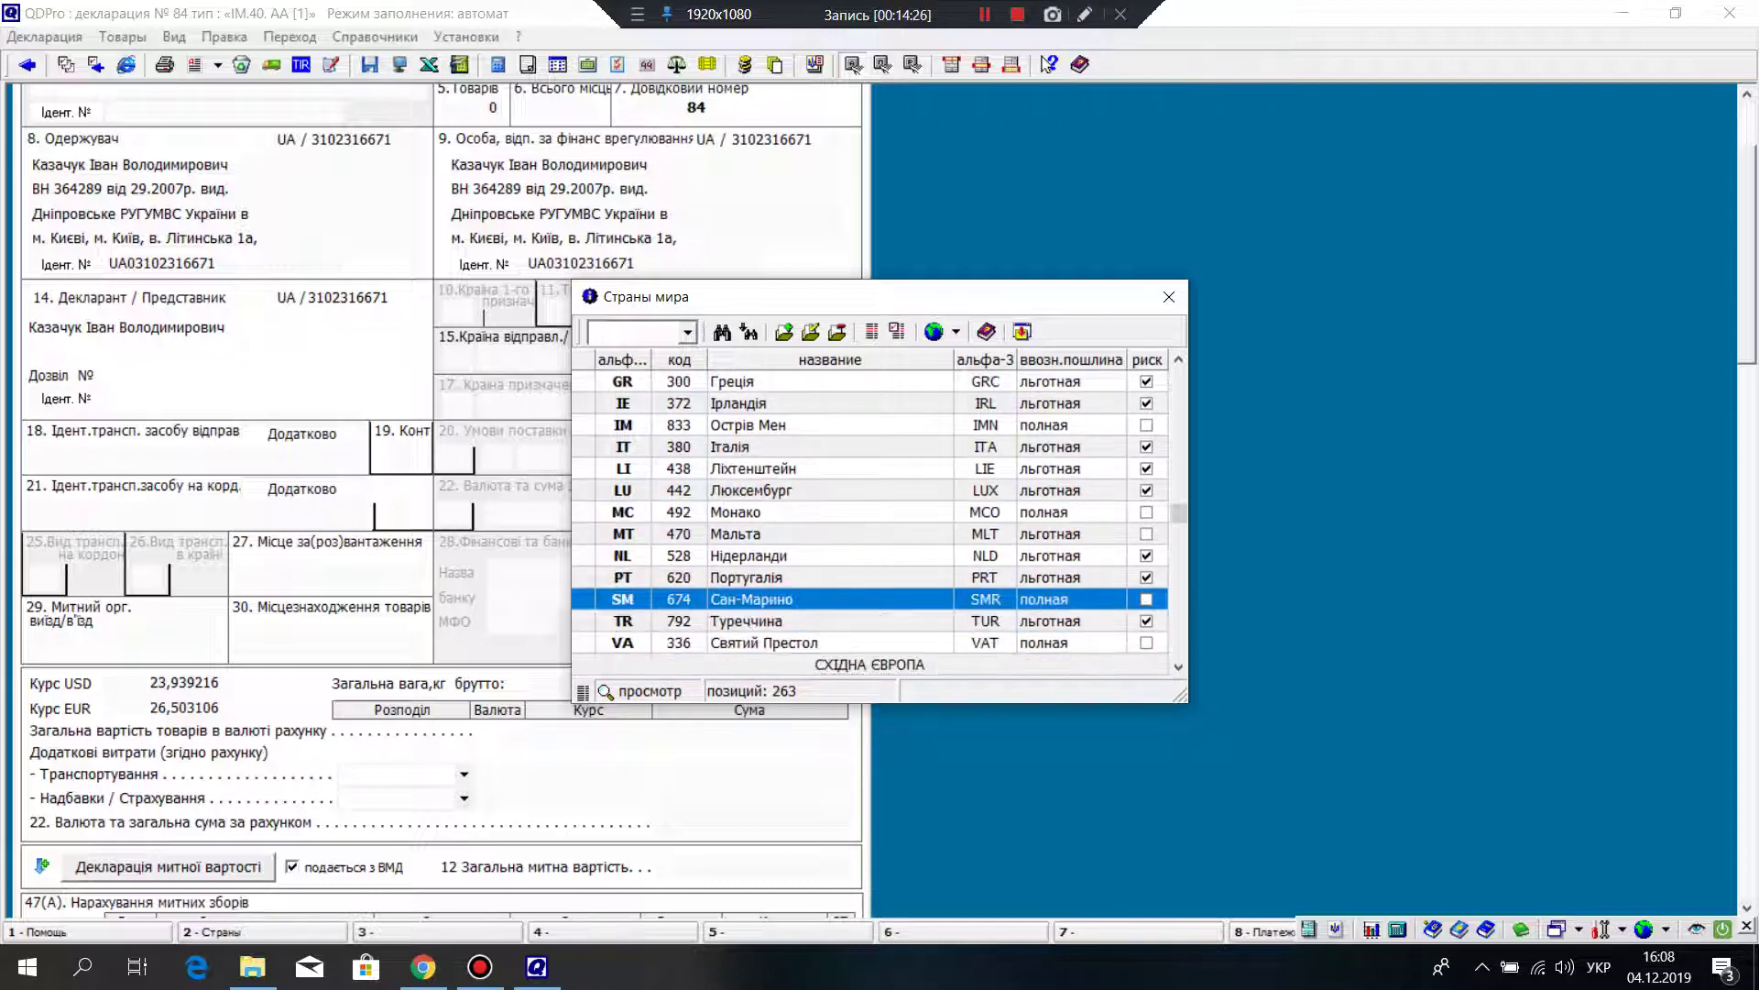
key("Up")
key("Up")
key("Up")
key("Up")
key("Up")
key("Up")
key("Up")
key("Up")
key("Up")
key("Up")
key("Up")
key("Up")
key("Up")
key("Up")
key("Up")
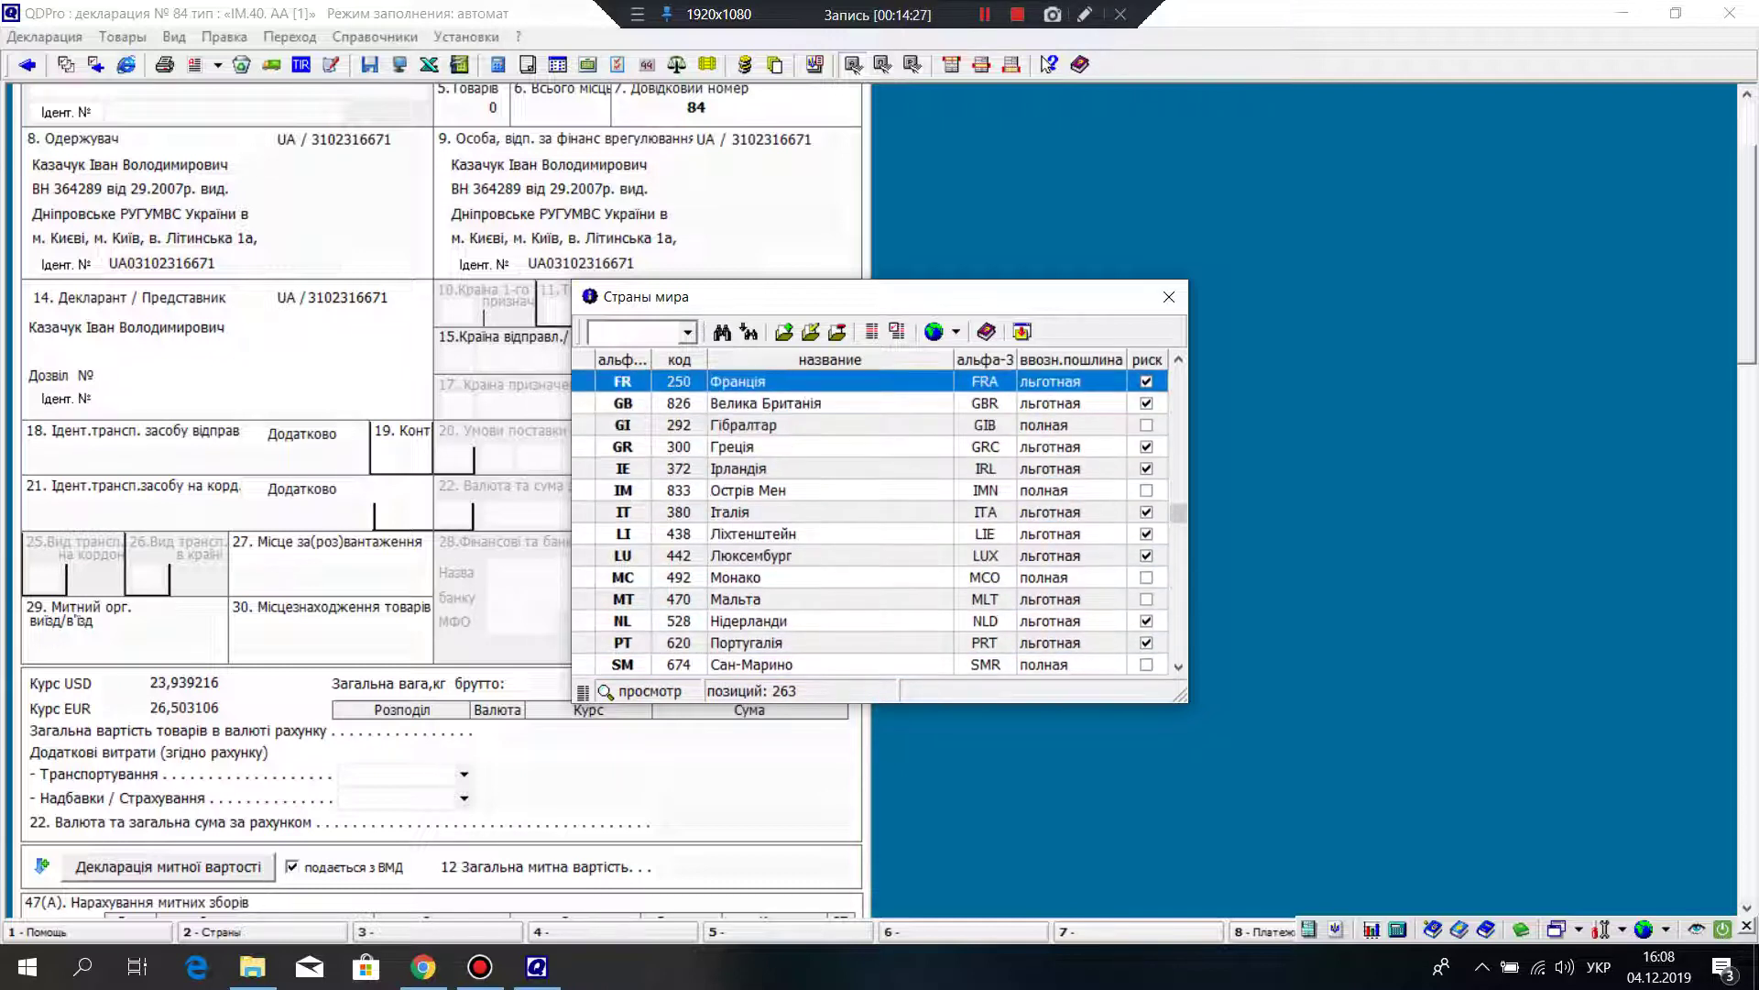
key("Up")
key("Up")
key("Up")
key("Up")
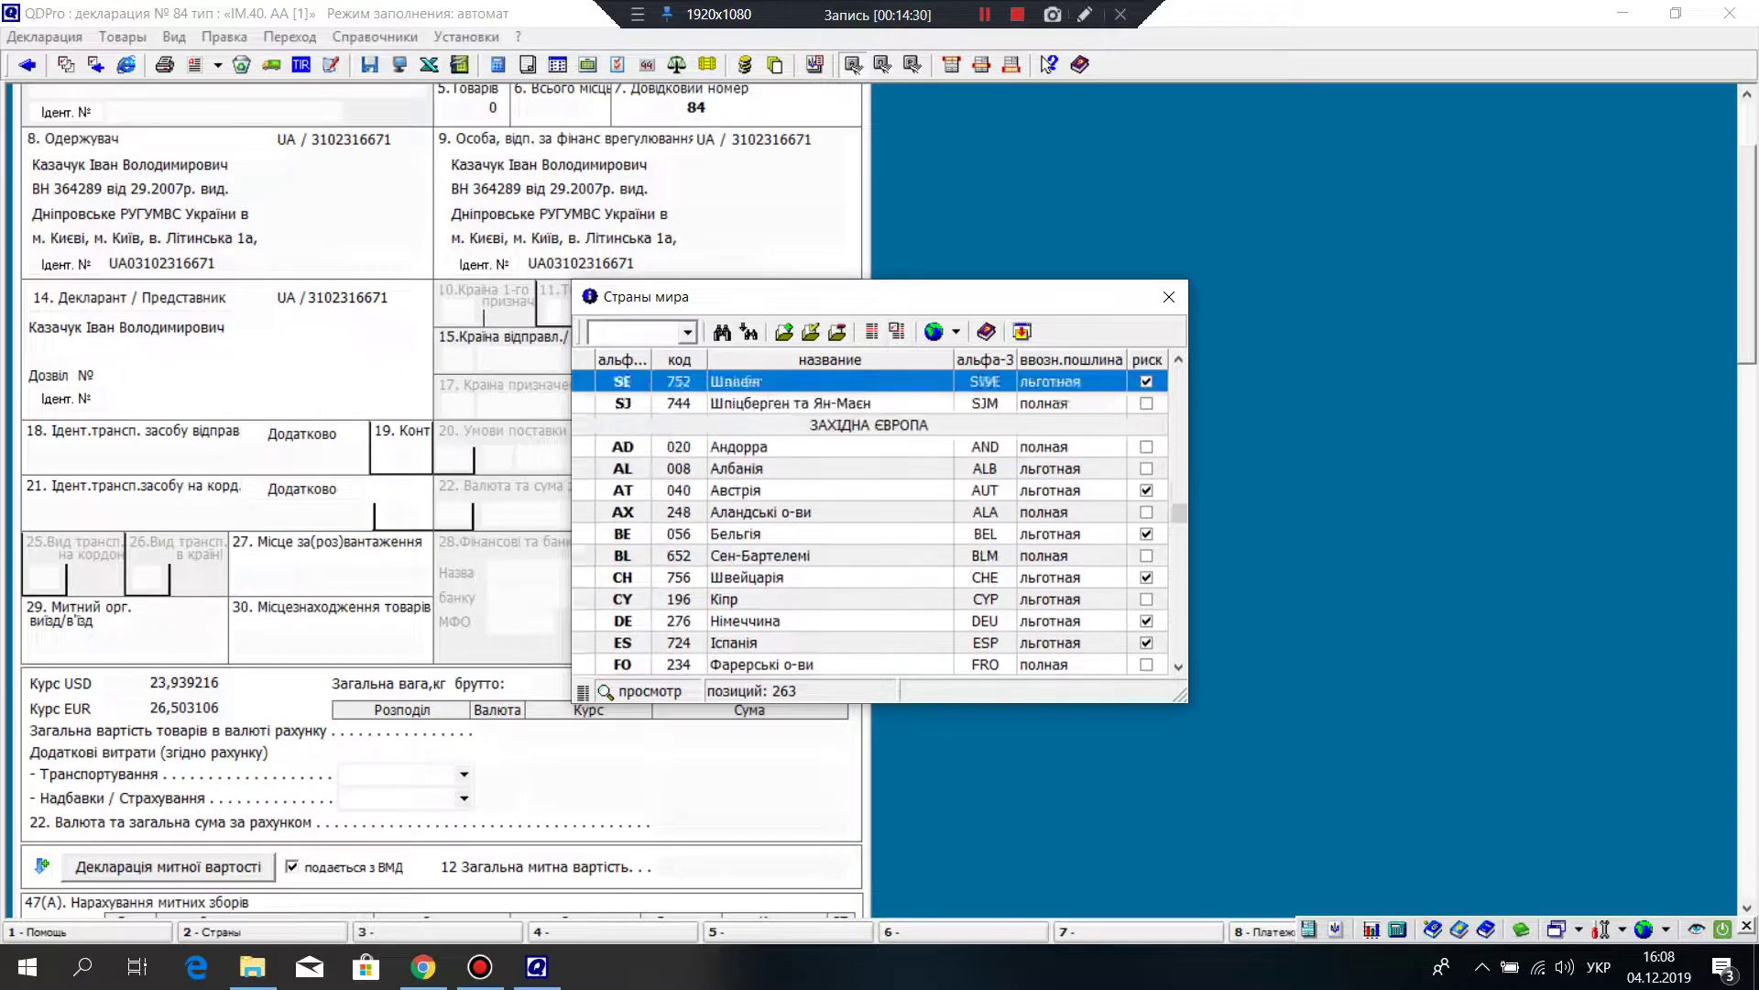
key("Down")
key("Down")
key("Down")
key("Down")
key("Down")
key("Down")
key("Down")
key("Down")
key("Down")
key("Down")
key("Down")
key("Down")
key("Down")
key("Down")
key("Down")
key("Down")
key("Down")
key("Down")
key("Down")
key("Down")
key("Down")
key("Down")
key("Down")
key("Down")
key("Down")
key("Down")
key("Down")
key("Down")
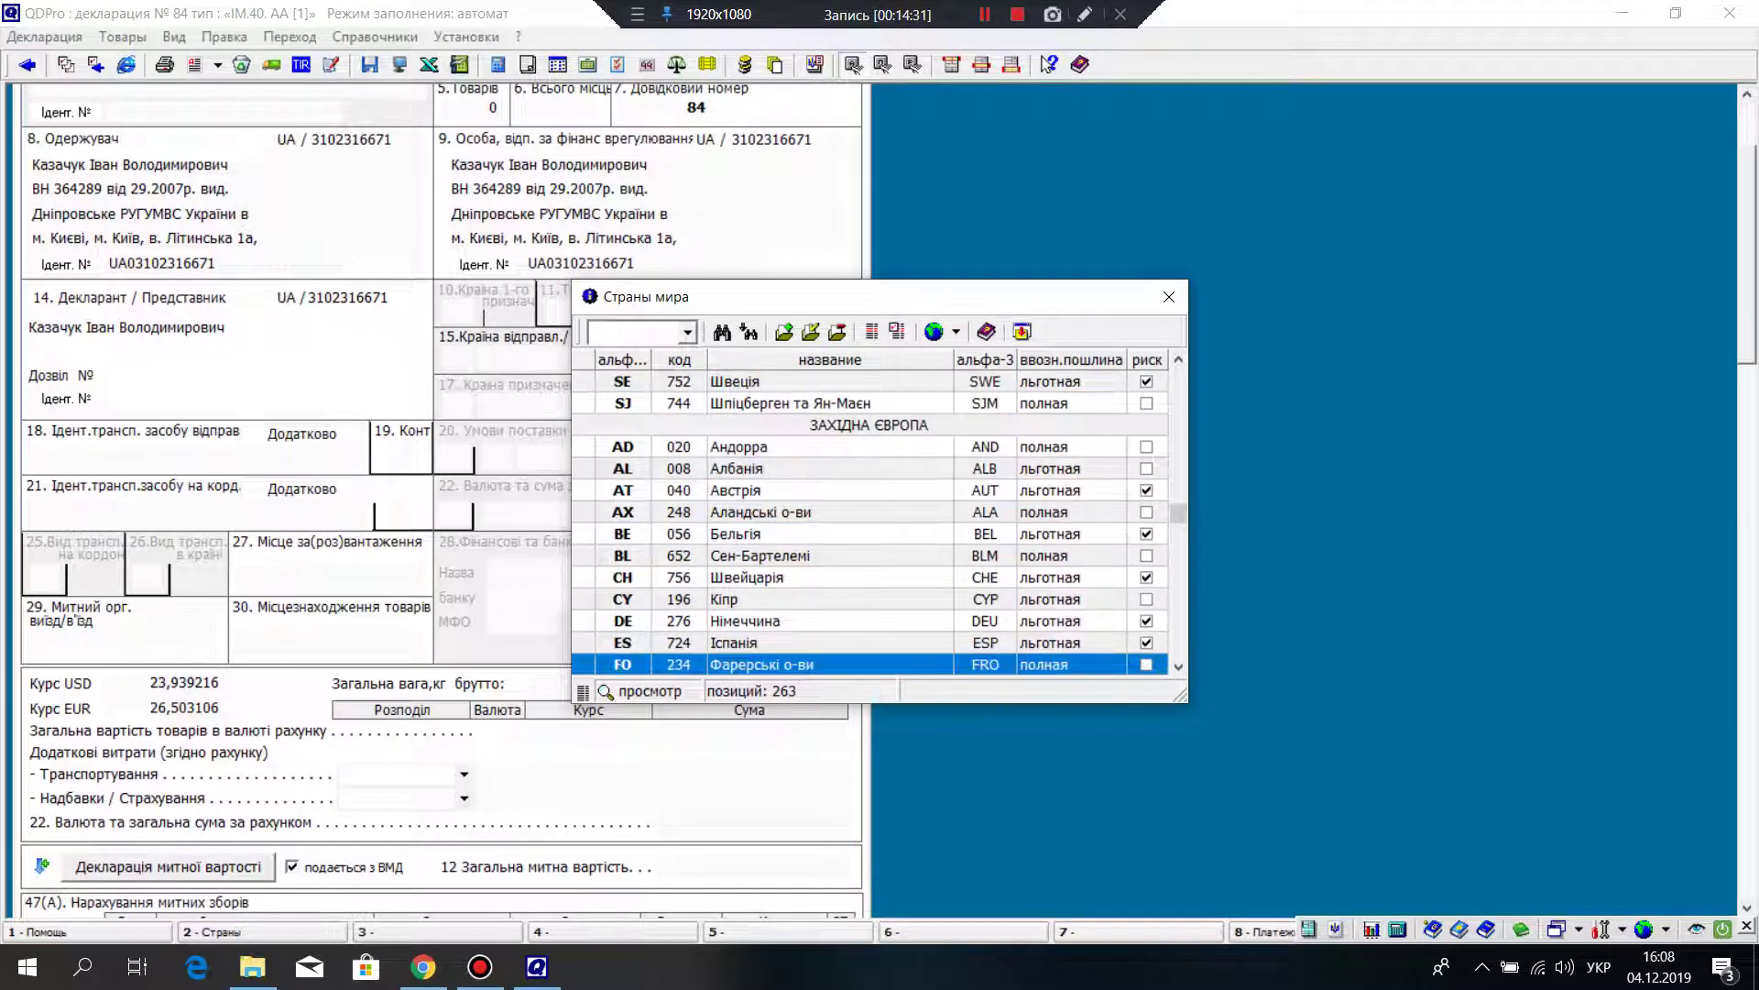
key("Down")
key("Down")
key("Down")
key("Down")
key("Down")
key("Down")
key("Down")
key("Down")
key("Down")
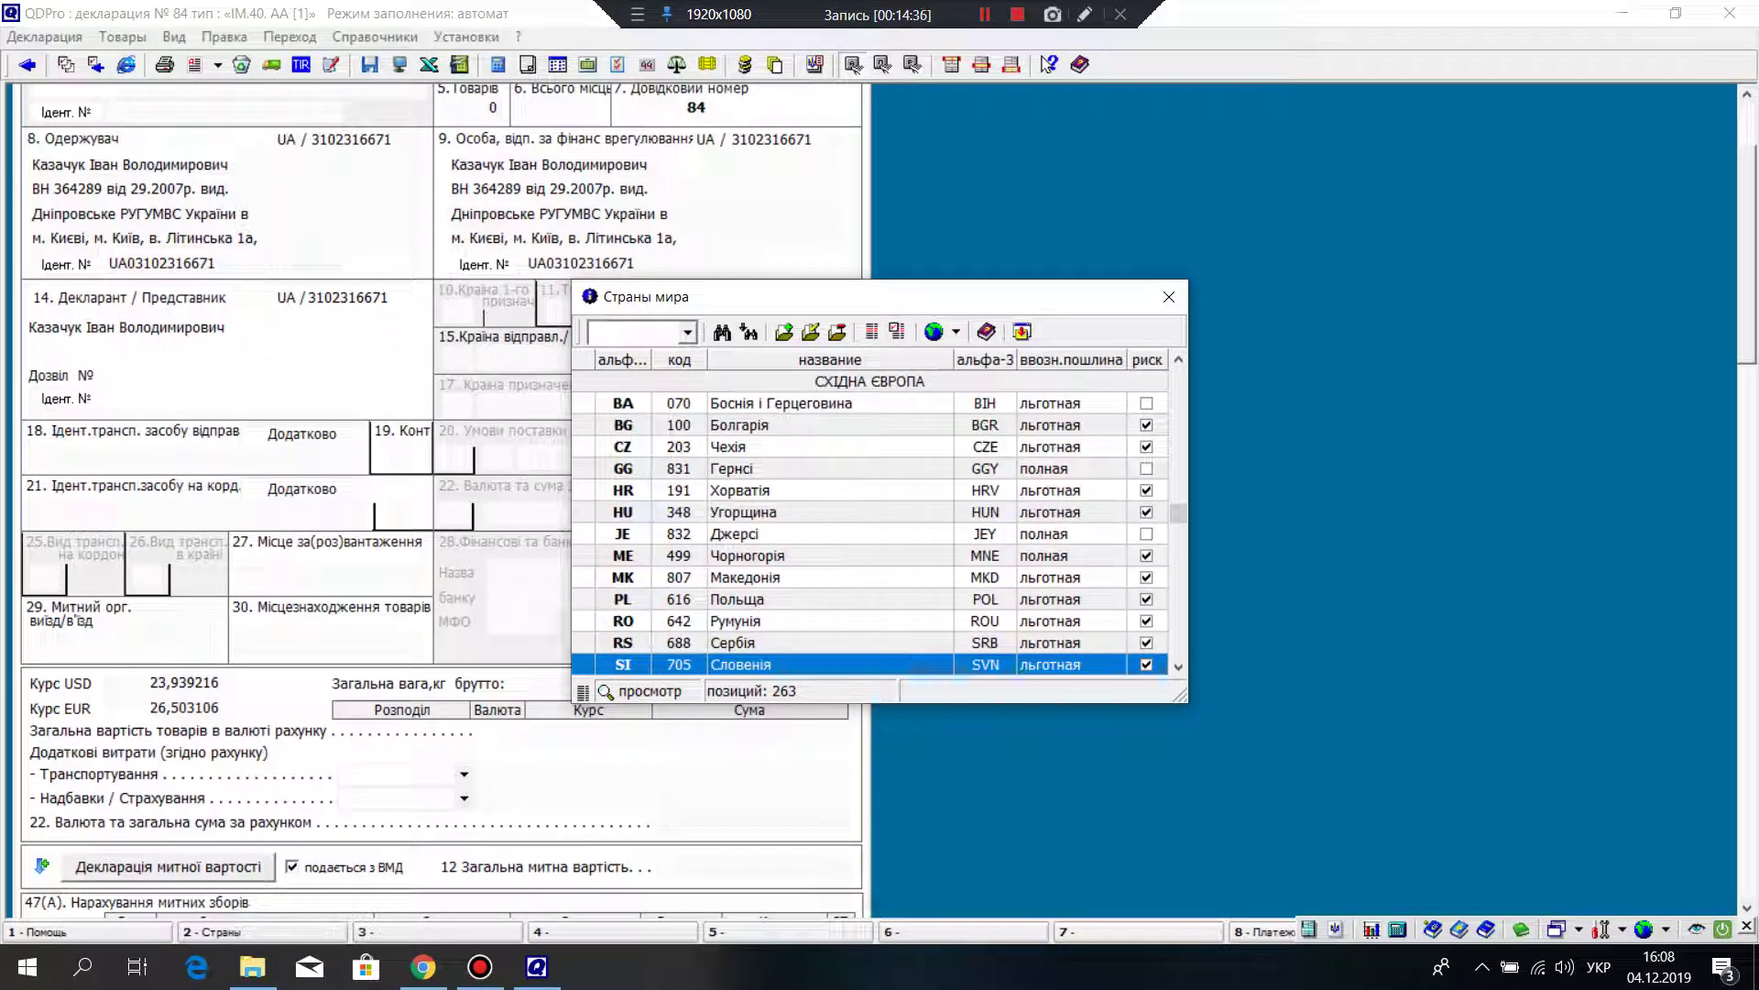
key("Up")
key("Up")
key("Up")
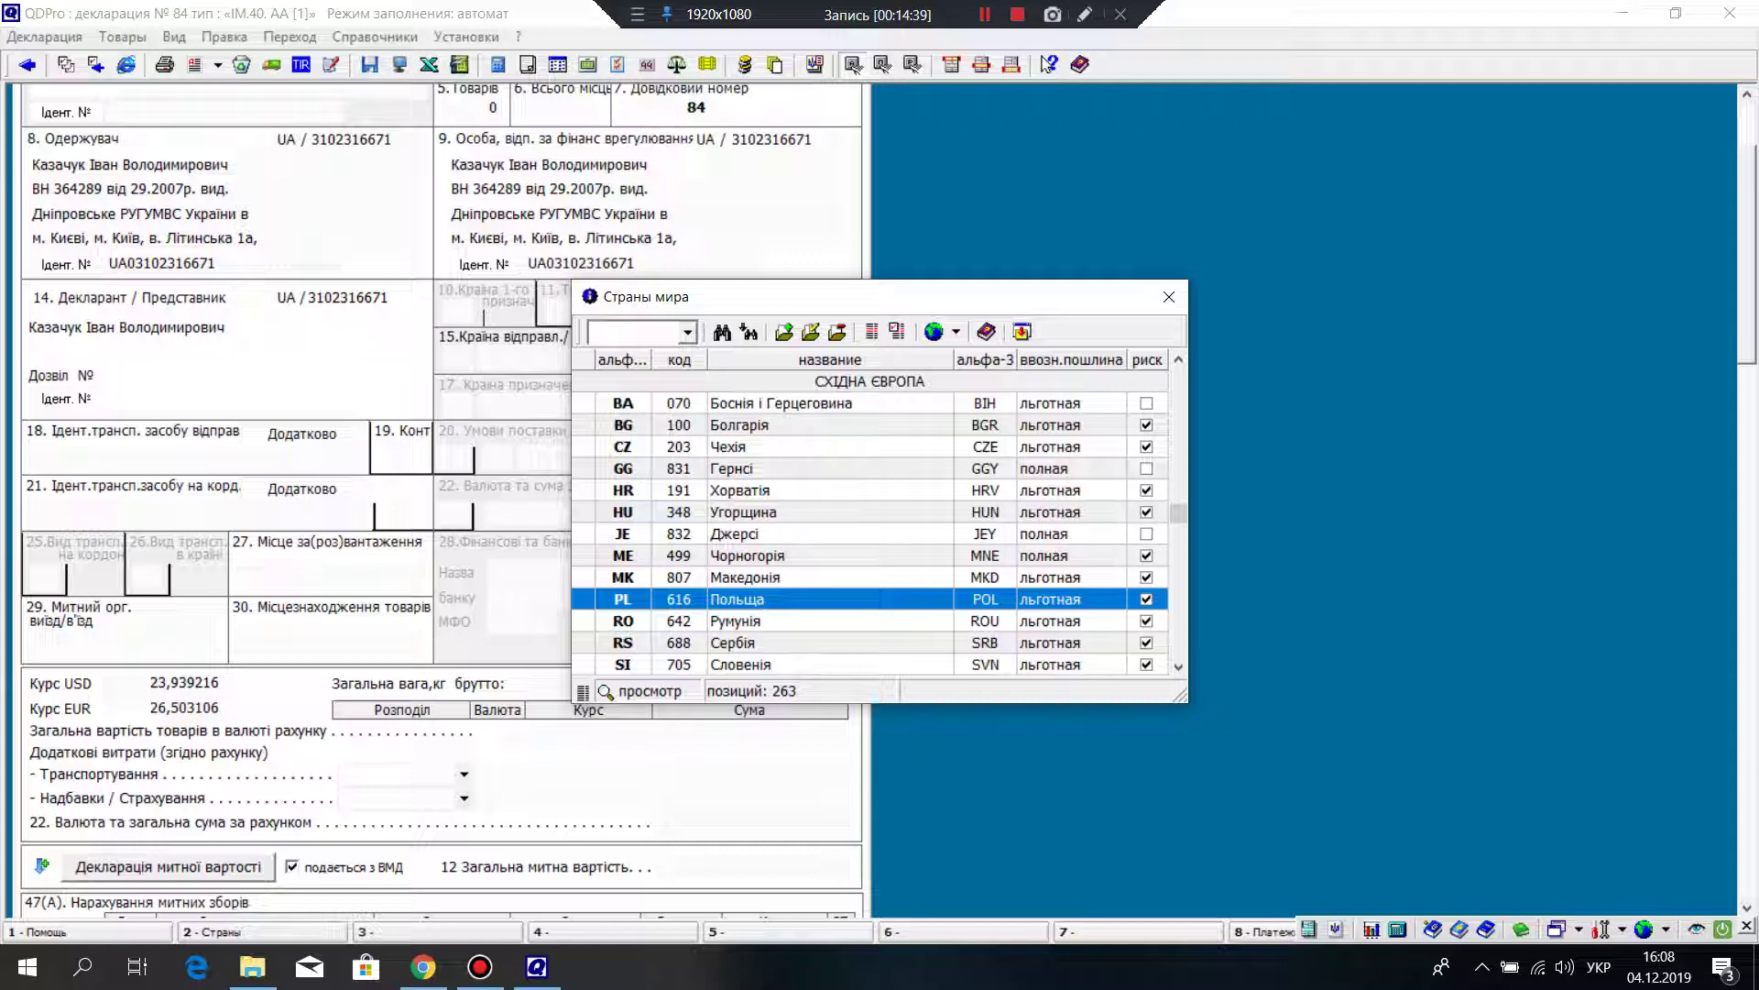
key("Down")
key("Down")
key("Up")
key("Up")
key("Return")
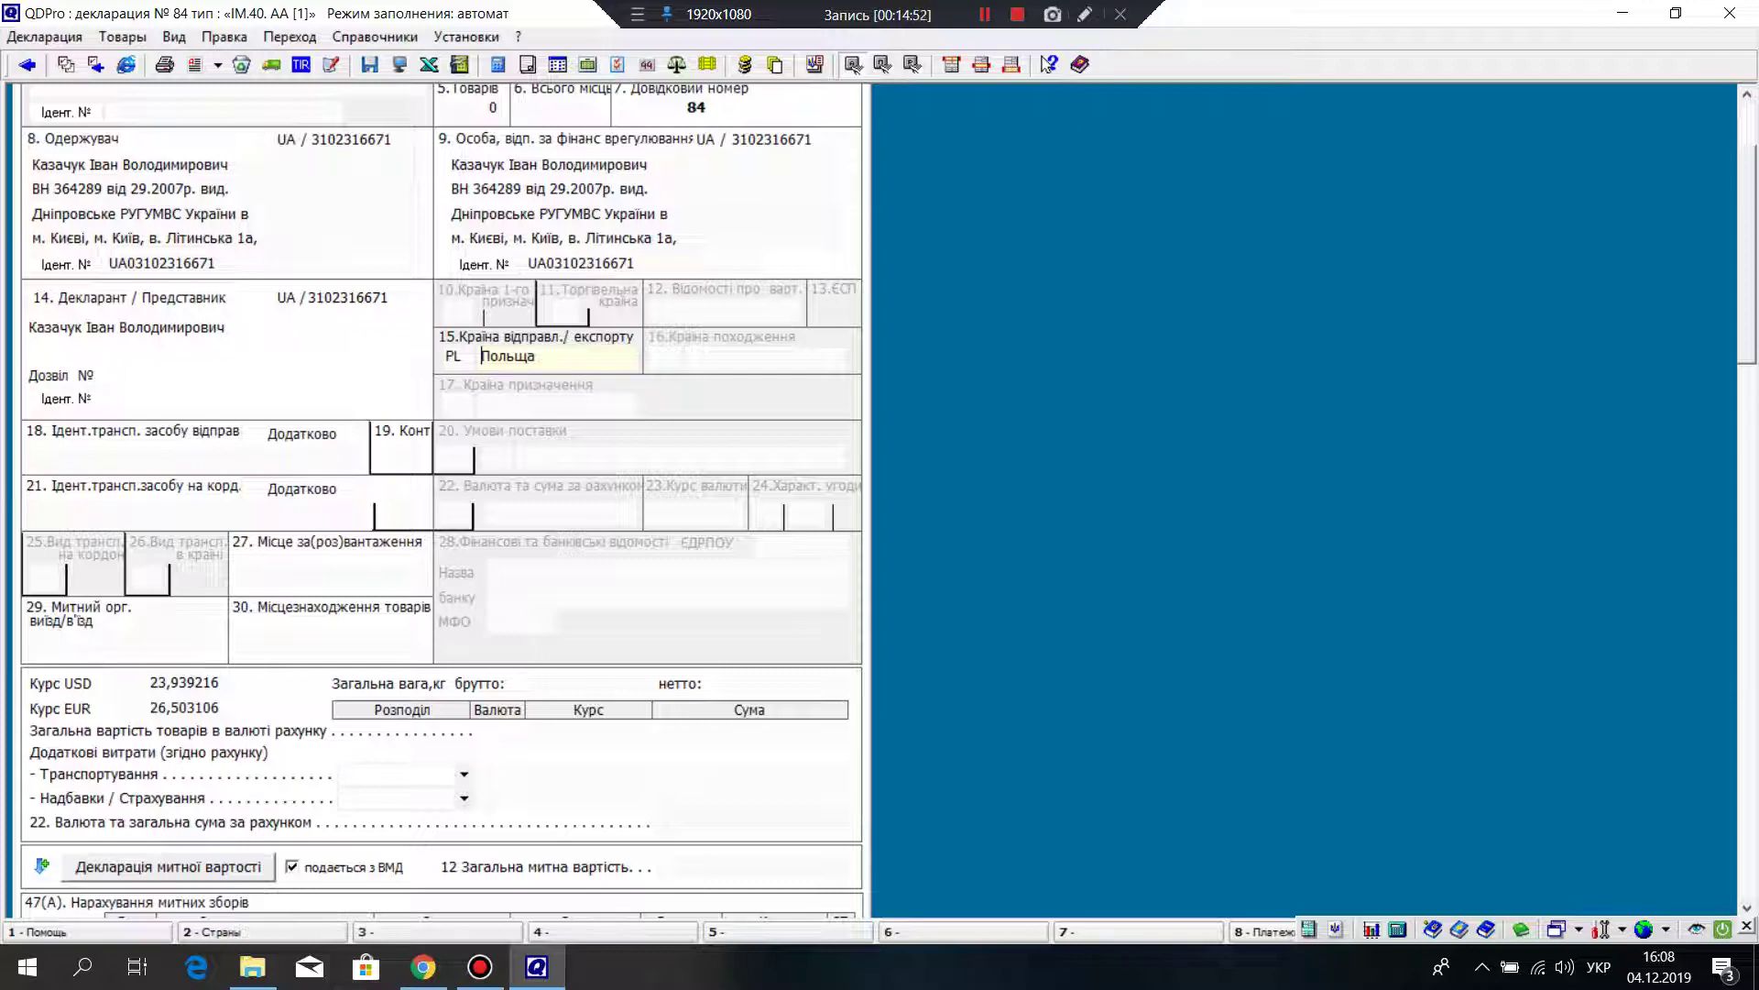
Step: Open the customs offices reference list for box 29
scroll(440, 495, "down", 2)
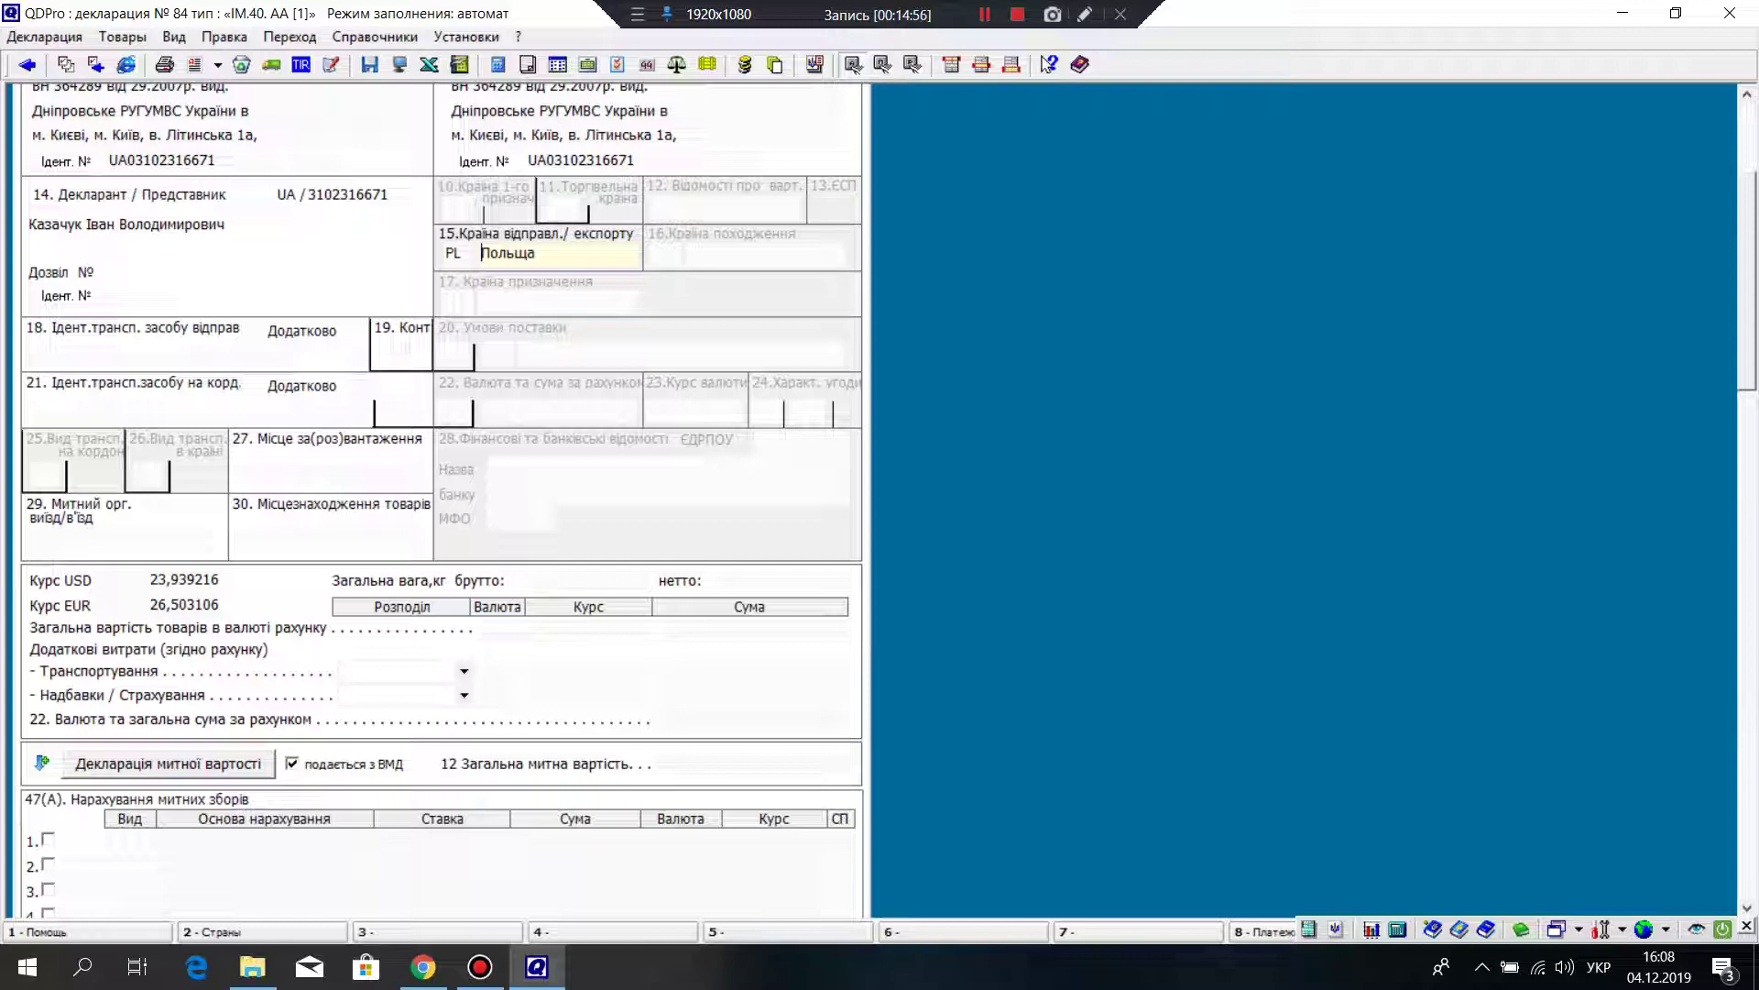
left_click(124, 536)
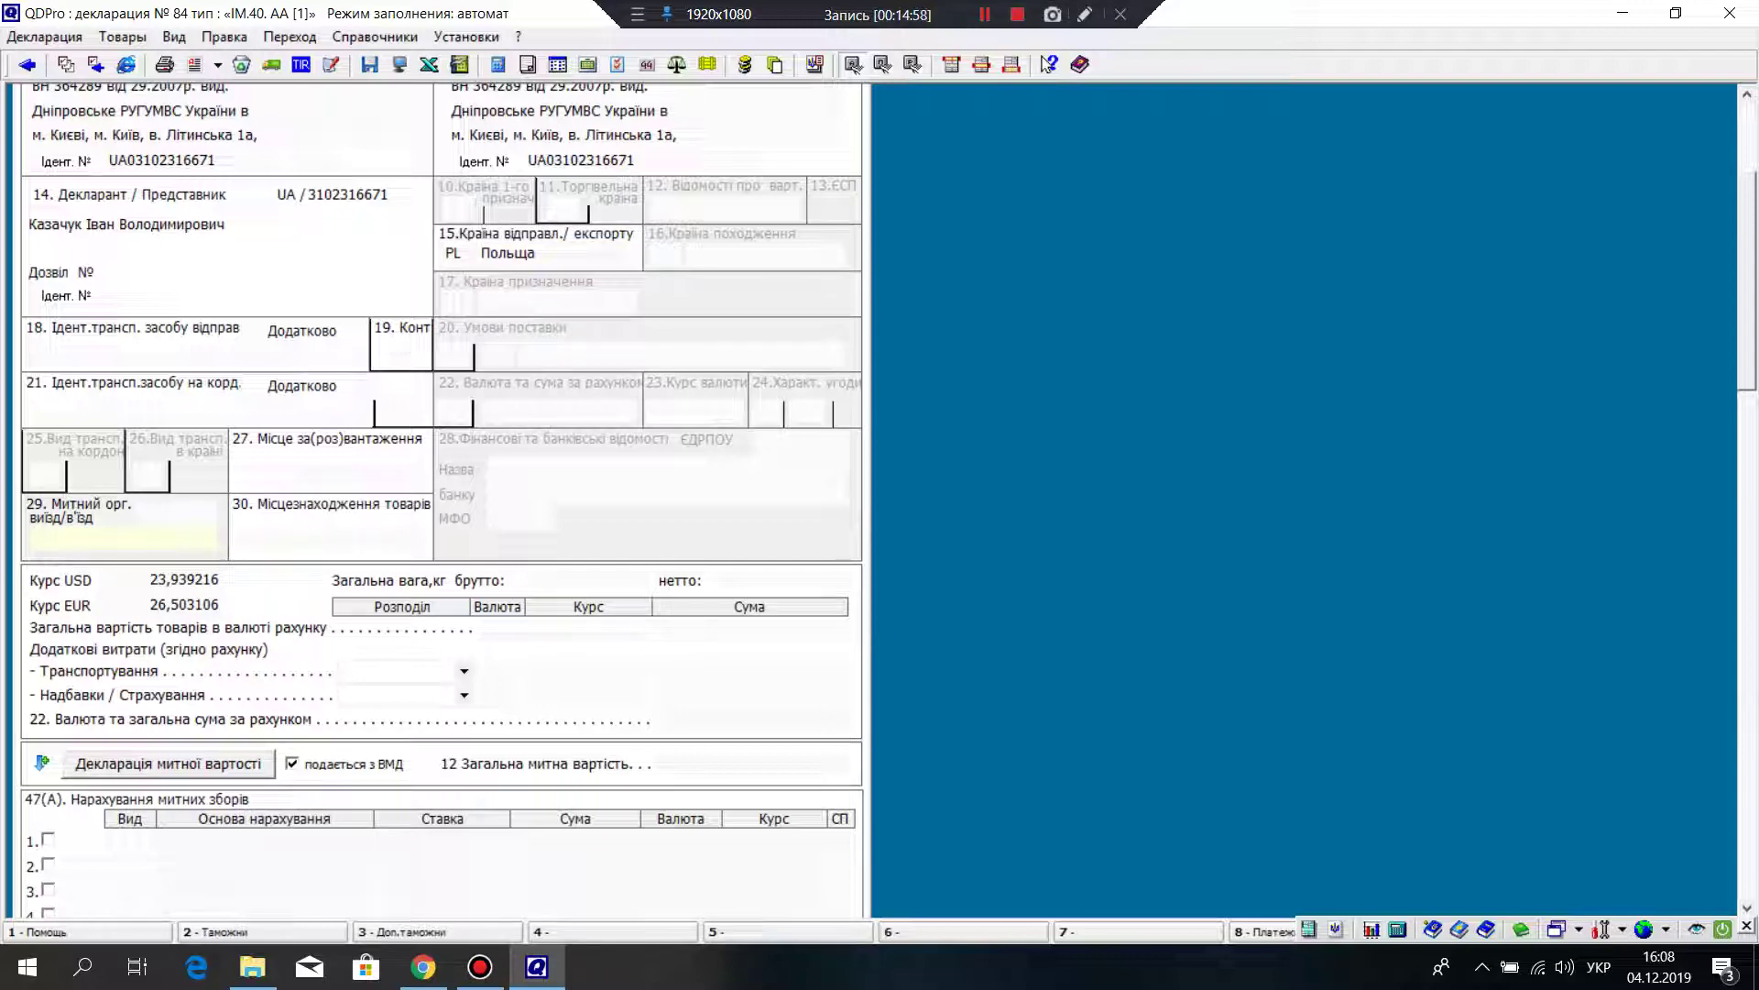
scroll(439, 495, "down", 1)
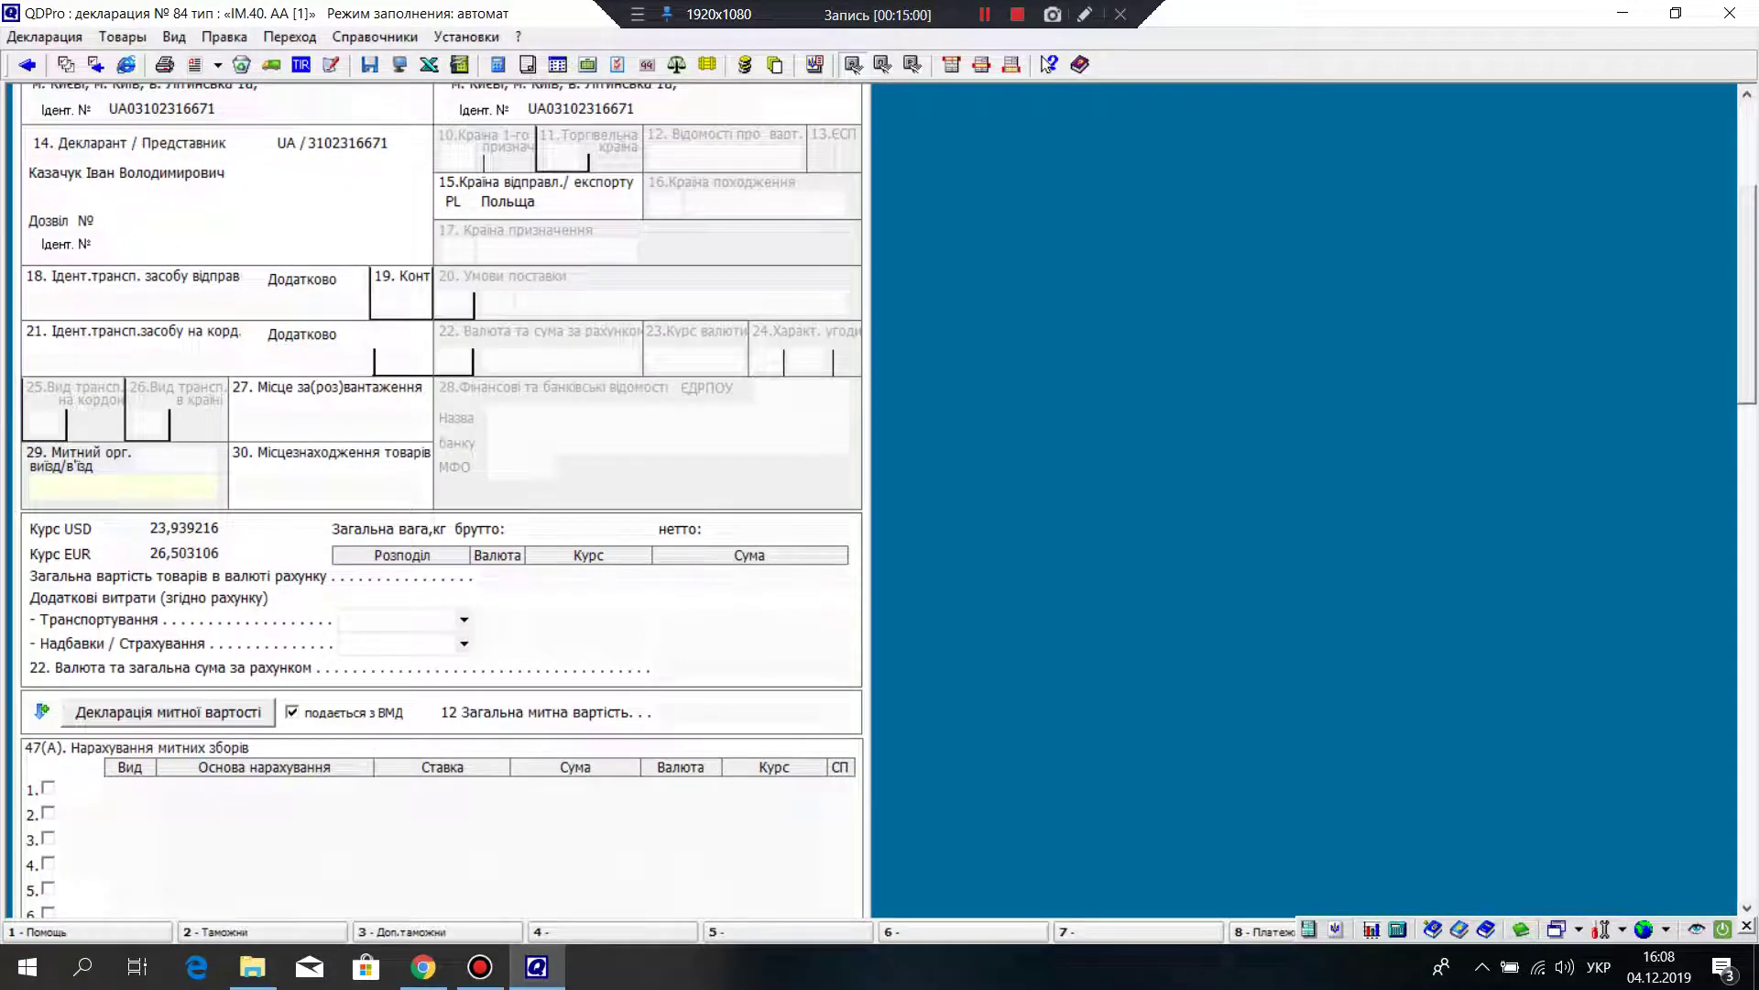
scroll(440, 495, "down", 2)
right_click(58, 386)
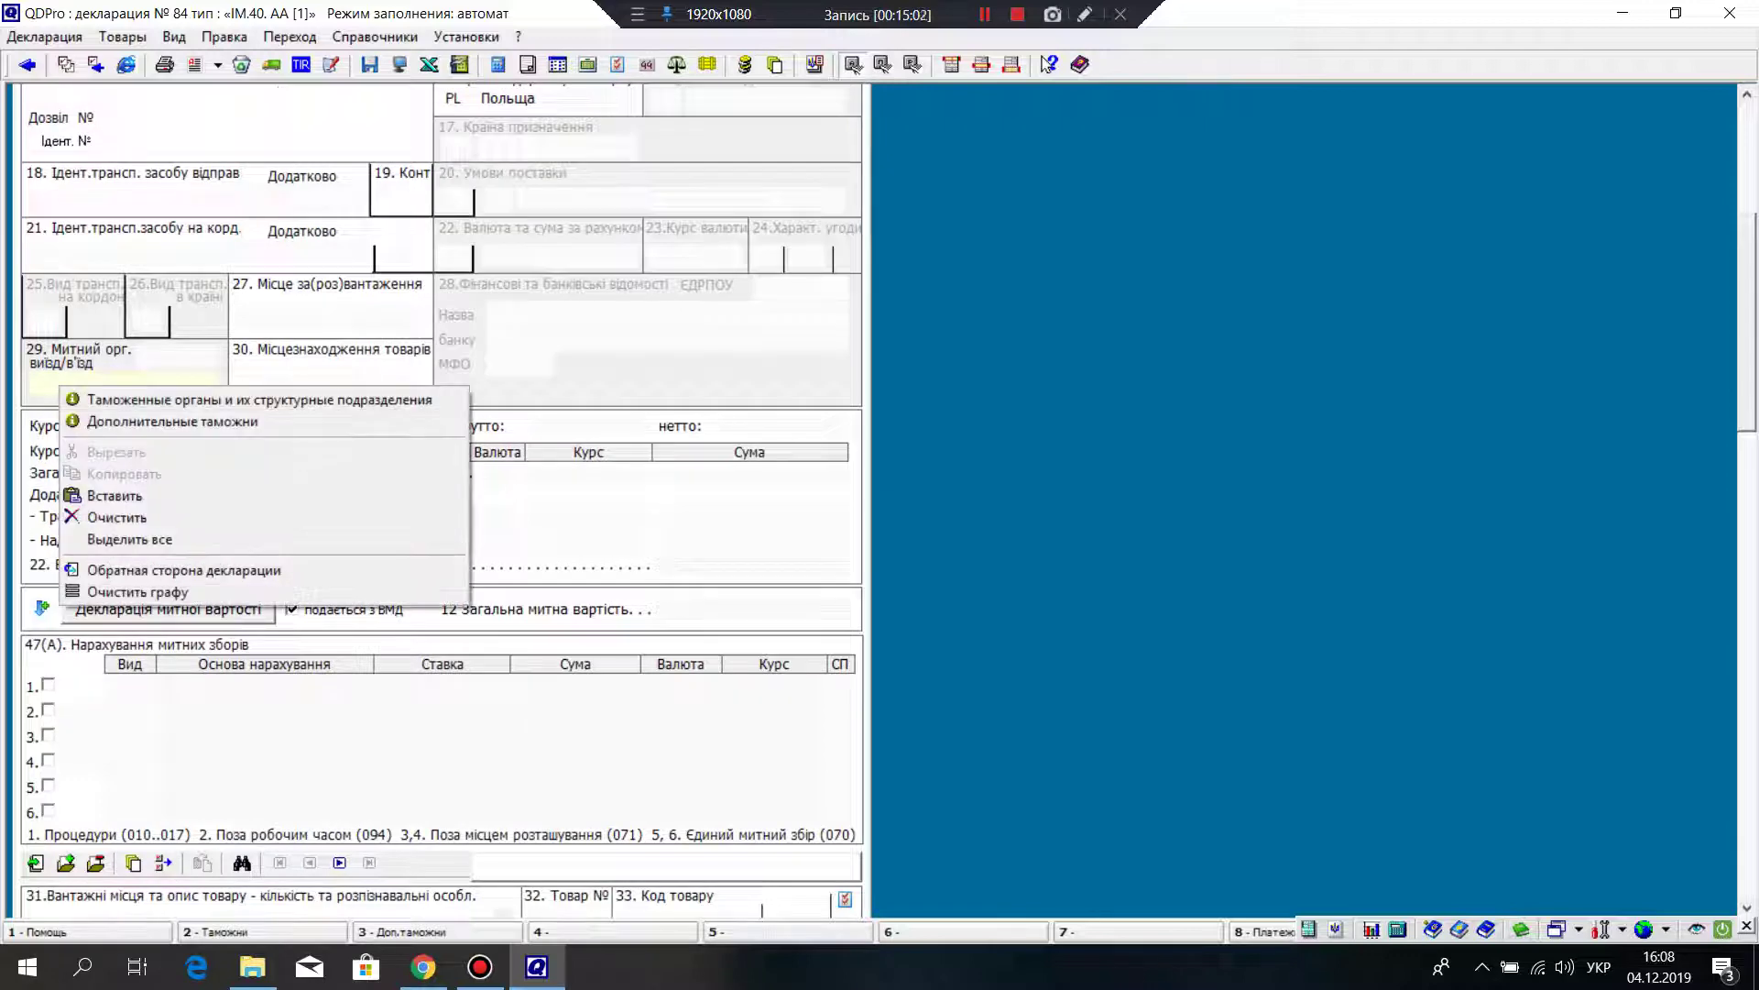
left_click(87, 400)
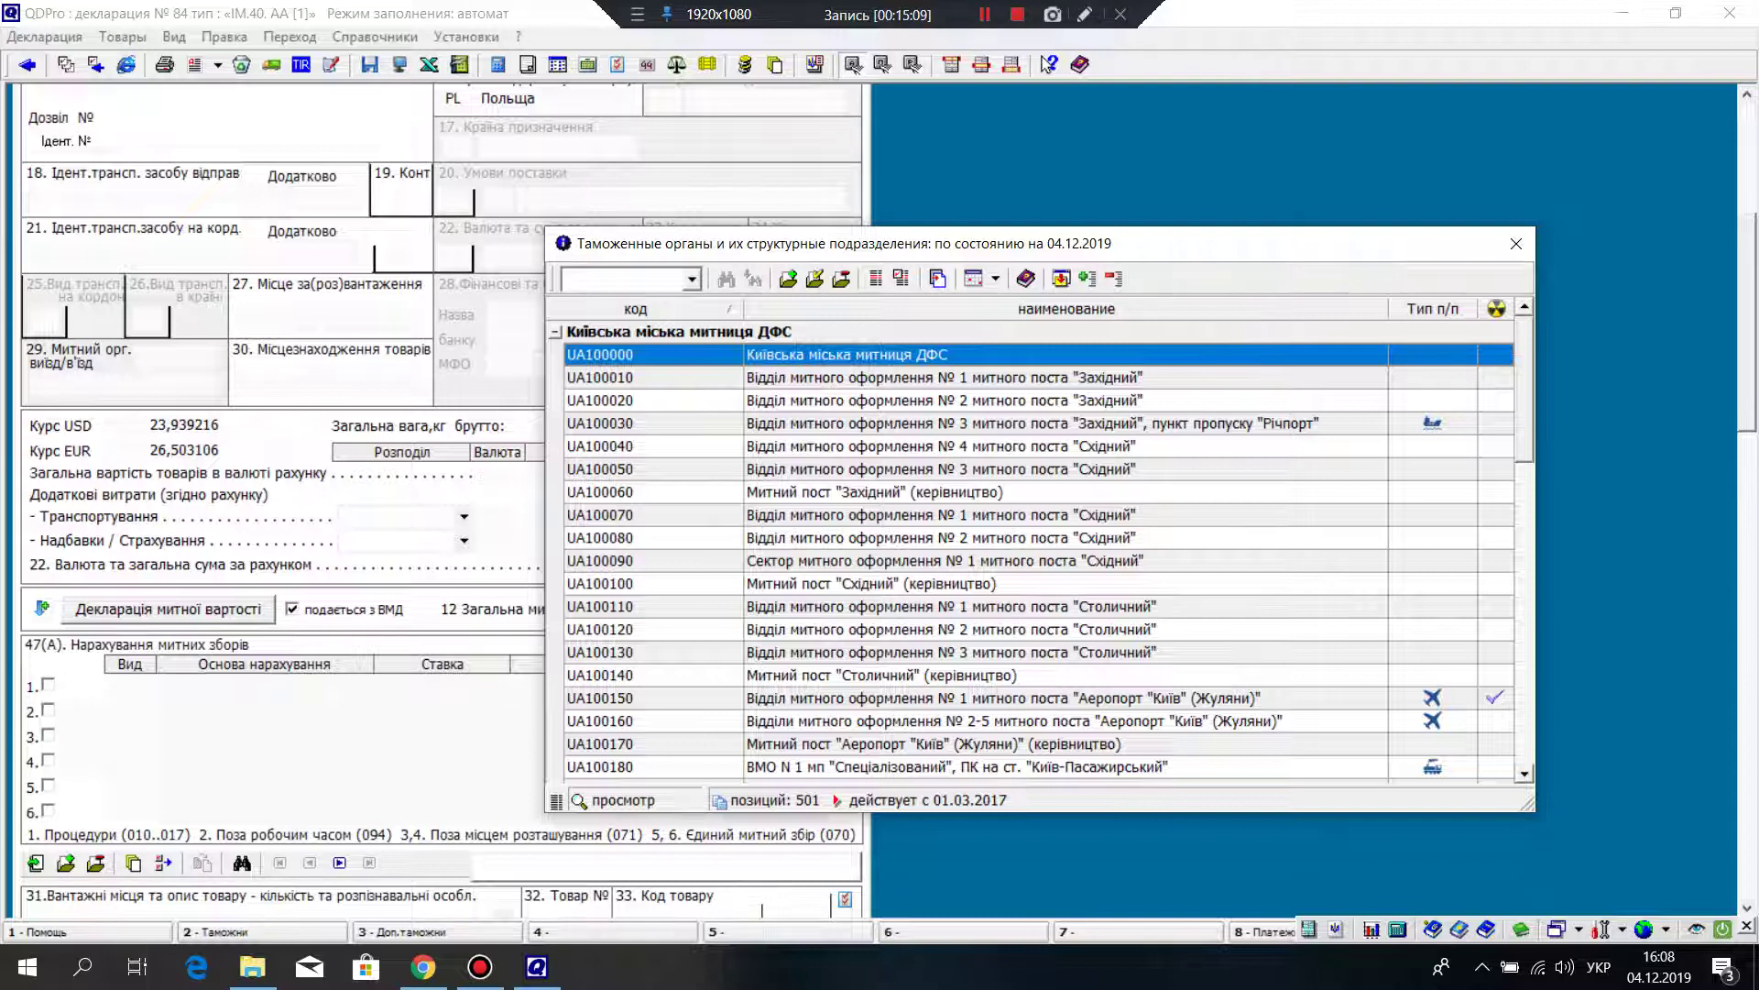
scroll(1042, 550, "down", 1)
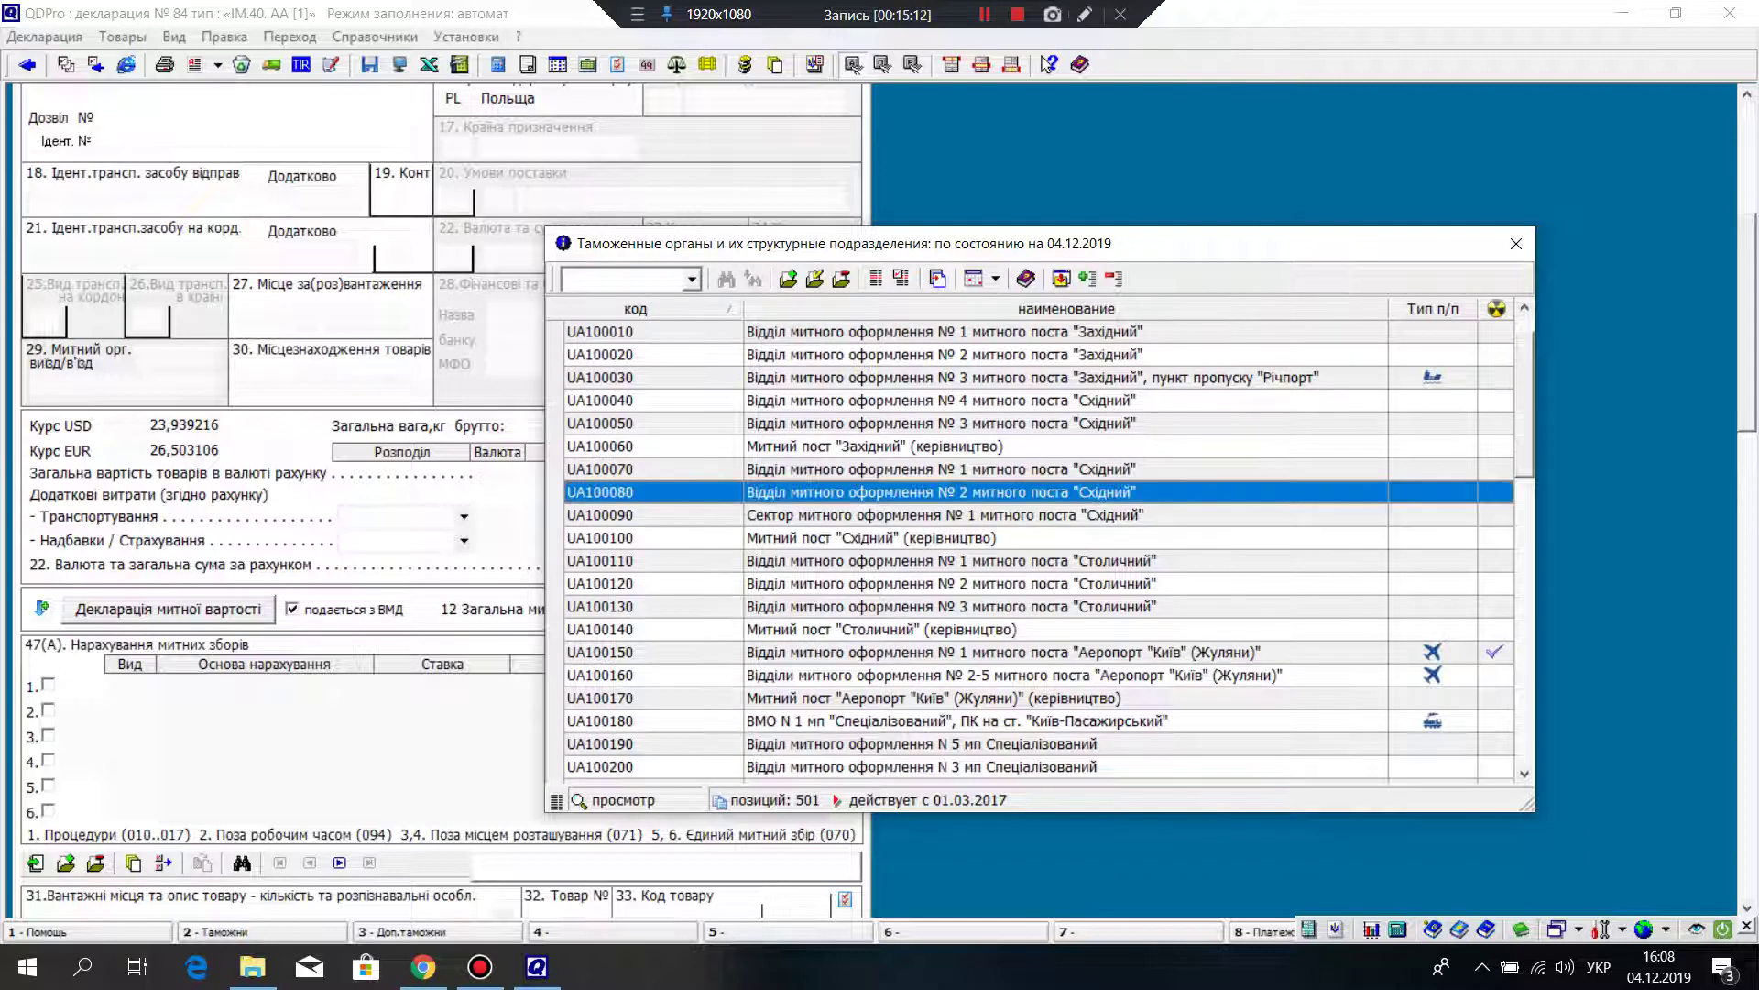
scroll(1040, 490, "down", 5)
scroll(1040, 549, "down", 2)
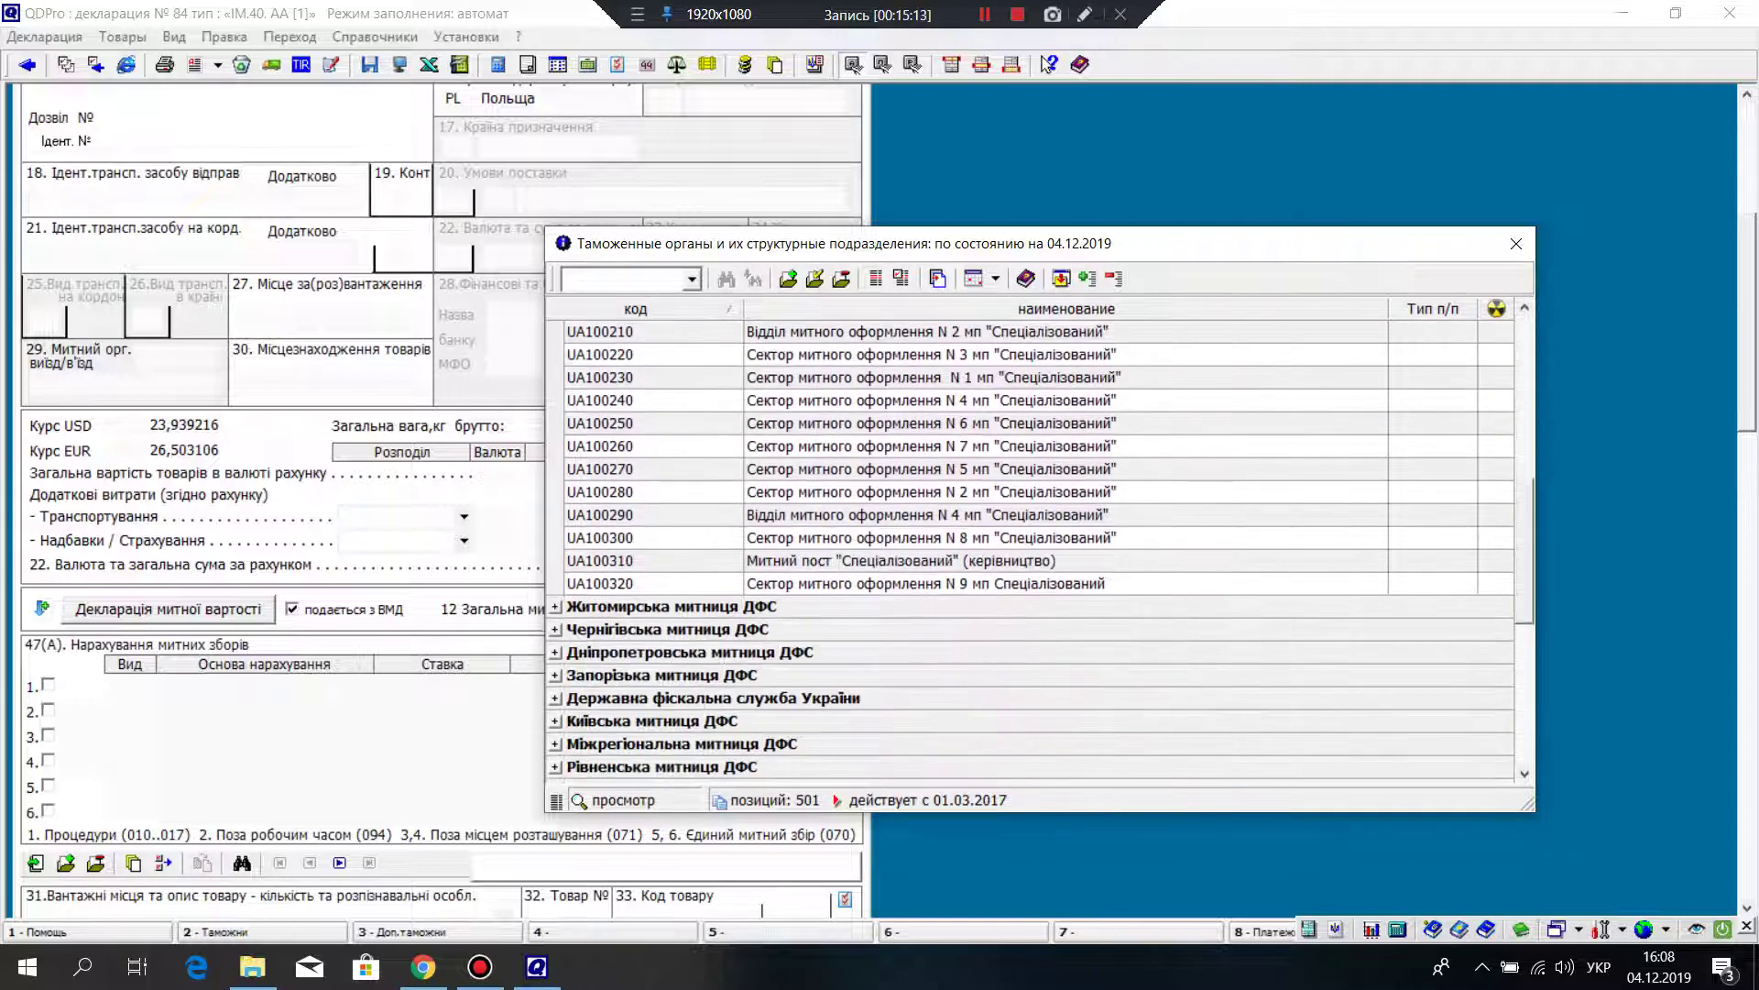
scroll(1040, 550, "up", 7)
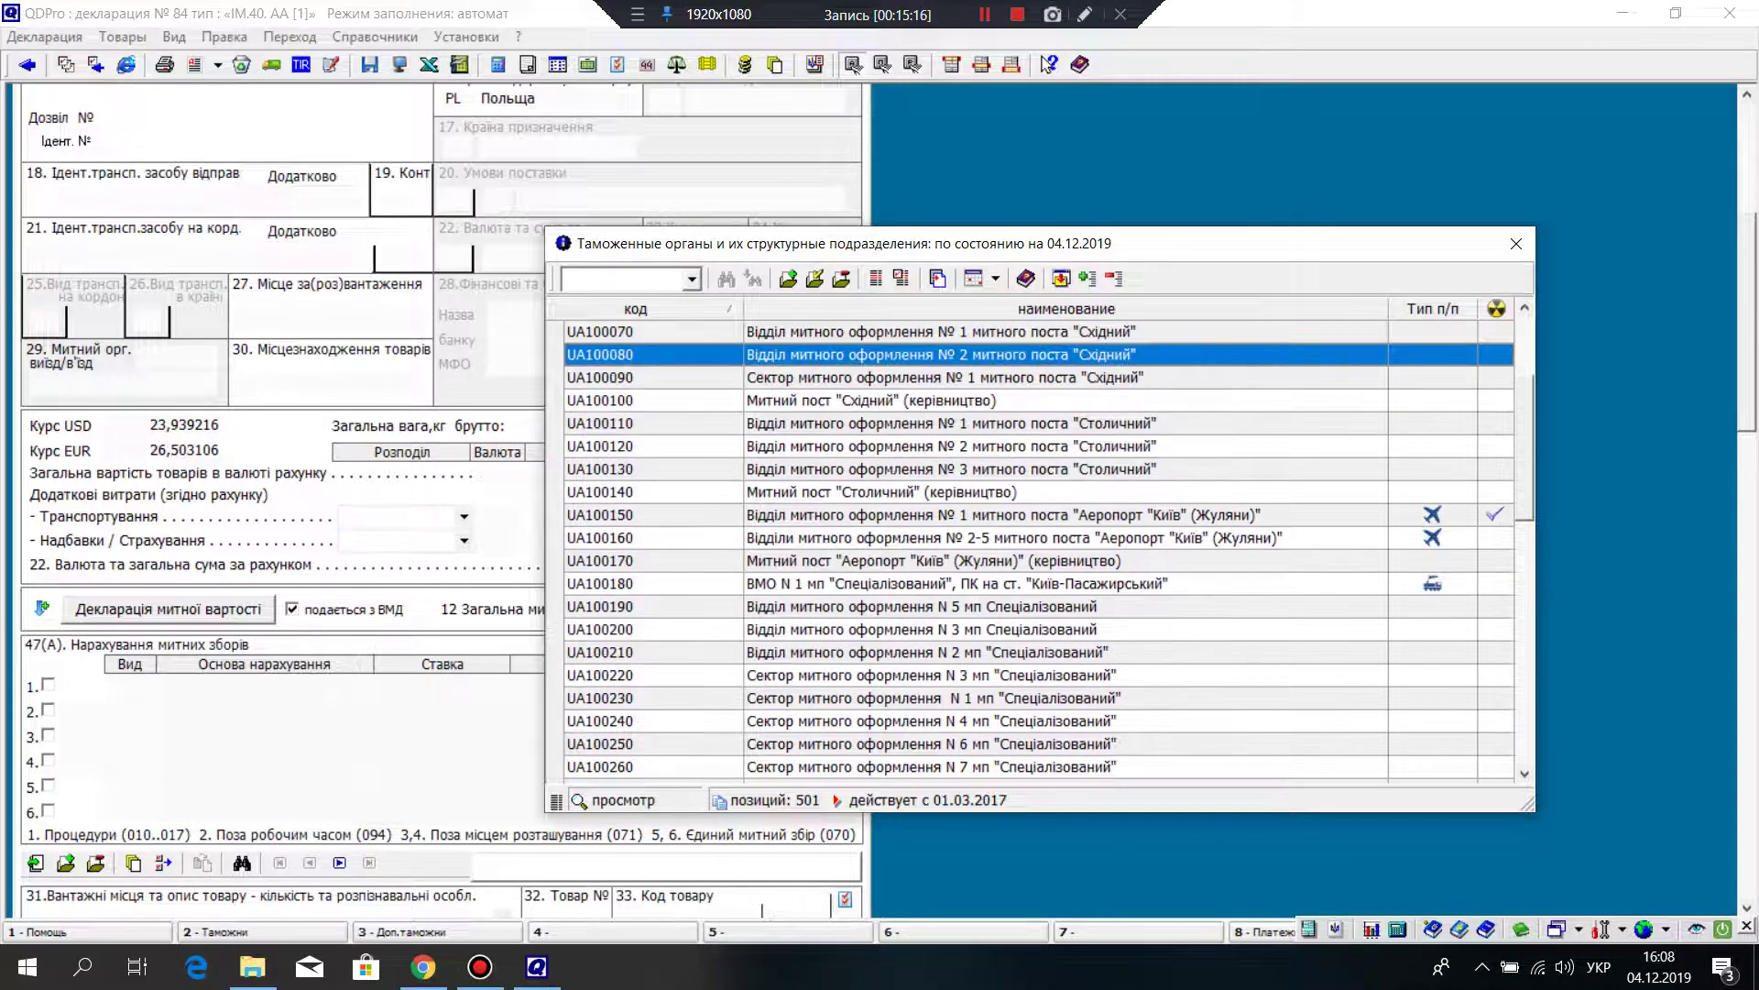
Step: Browse customs offices, trying UA100080, UA101040, UA101190 and UA102230
left_click(944, 492)
scroll(1040, 550, "up", 1)
left_click(555, 331)
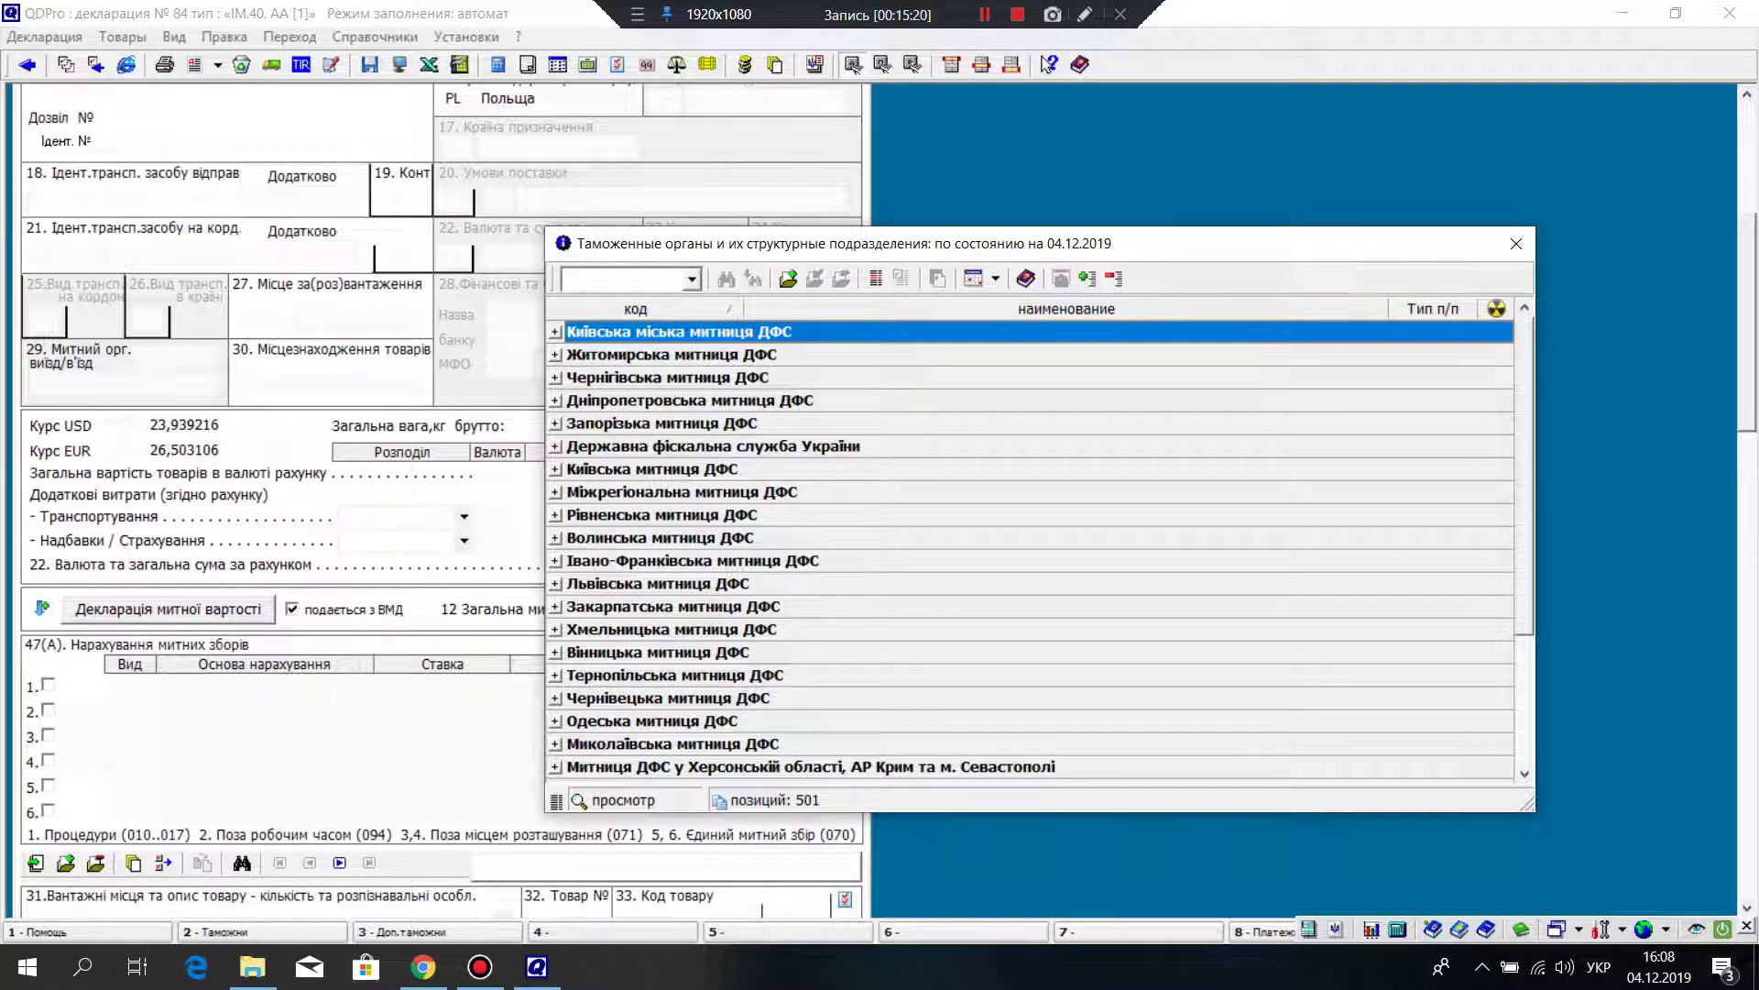
left_click(555, 354)
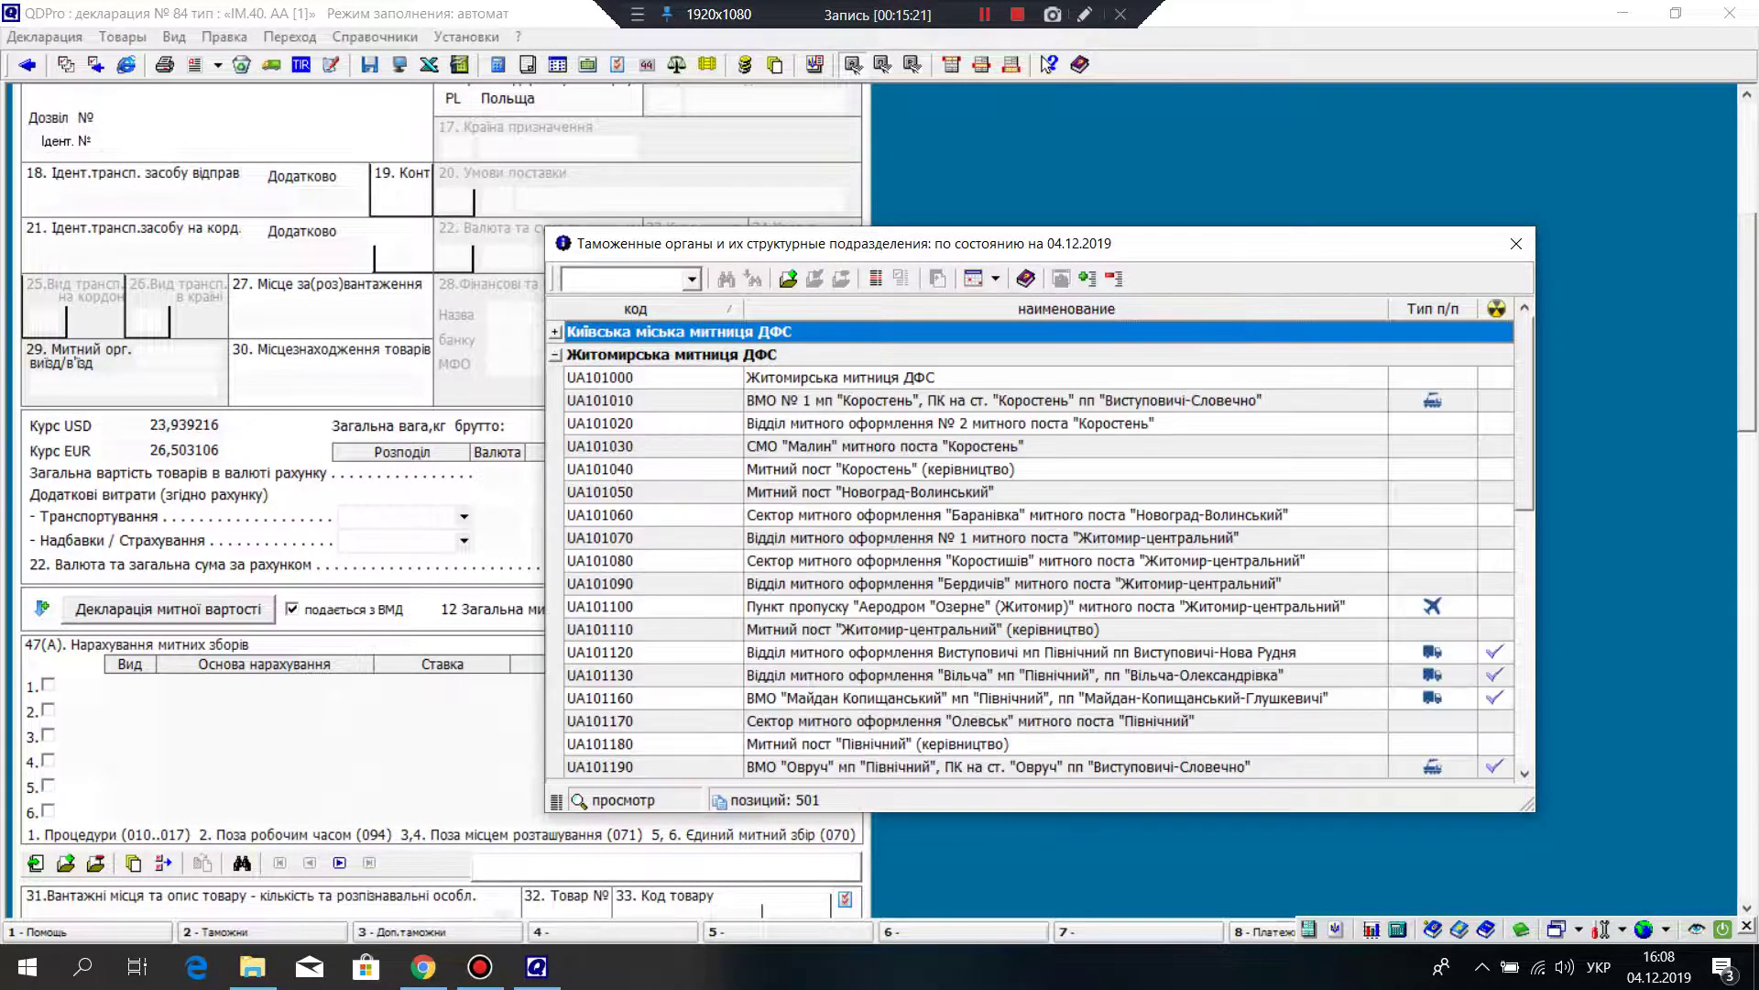
left_click(642, 469)
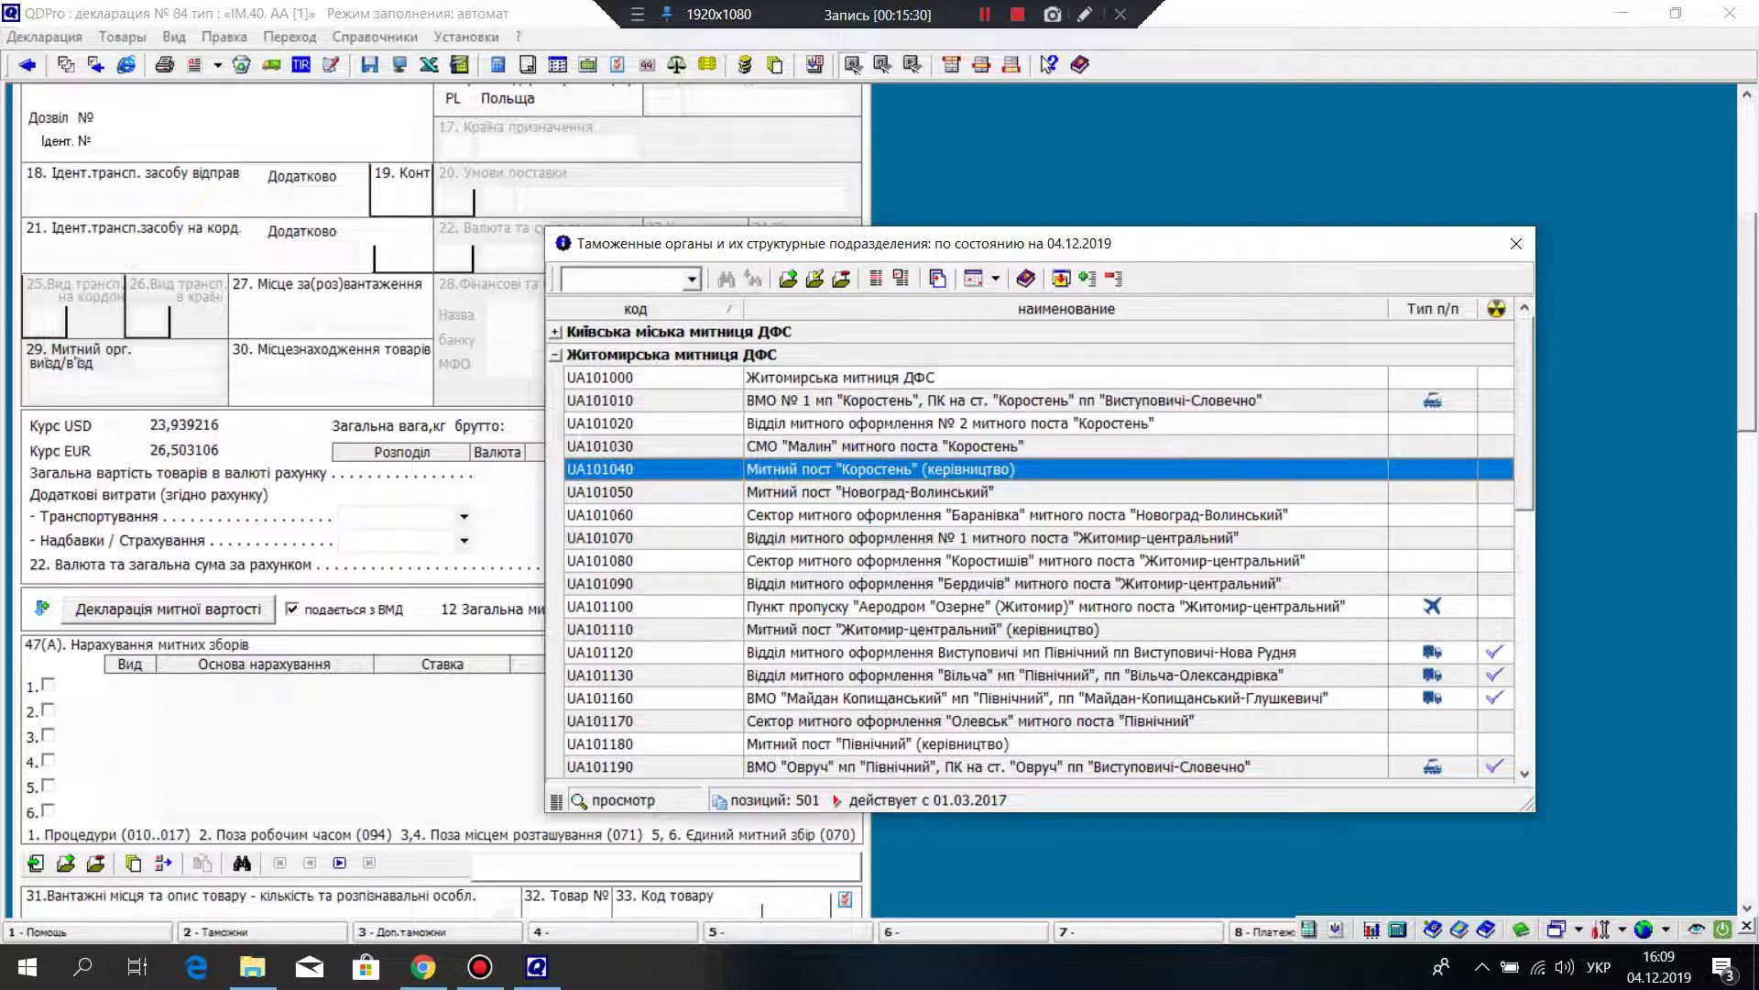
scroll(1031, 550, "down", 1)
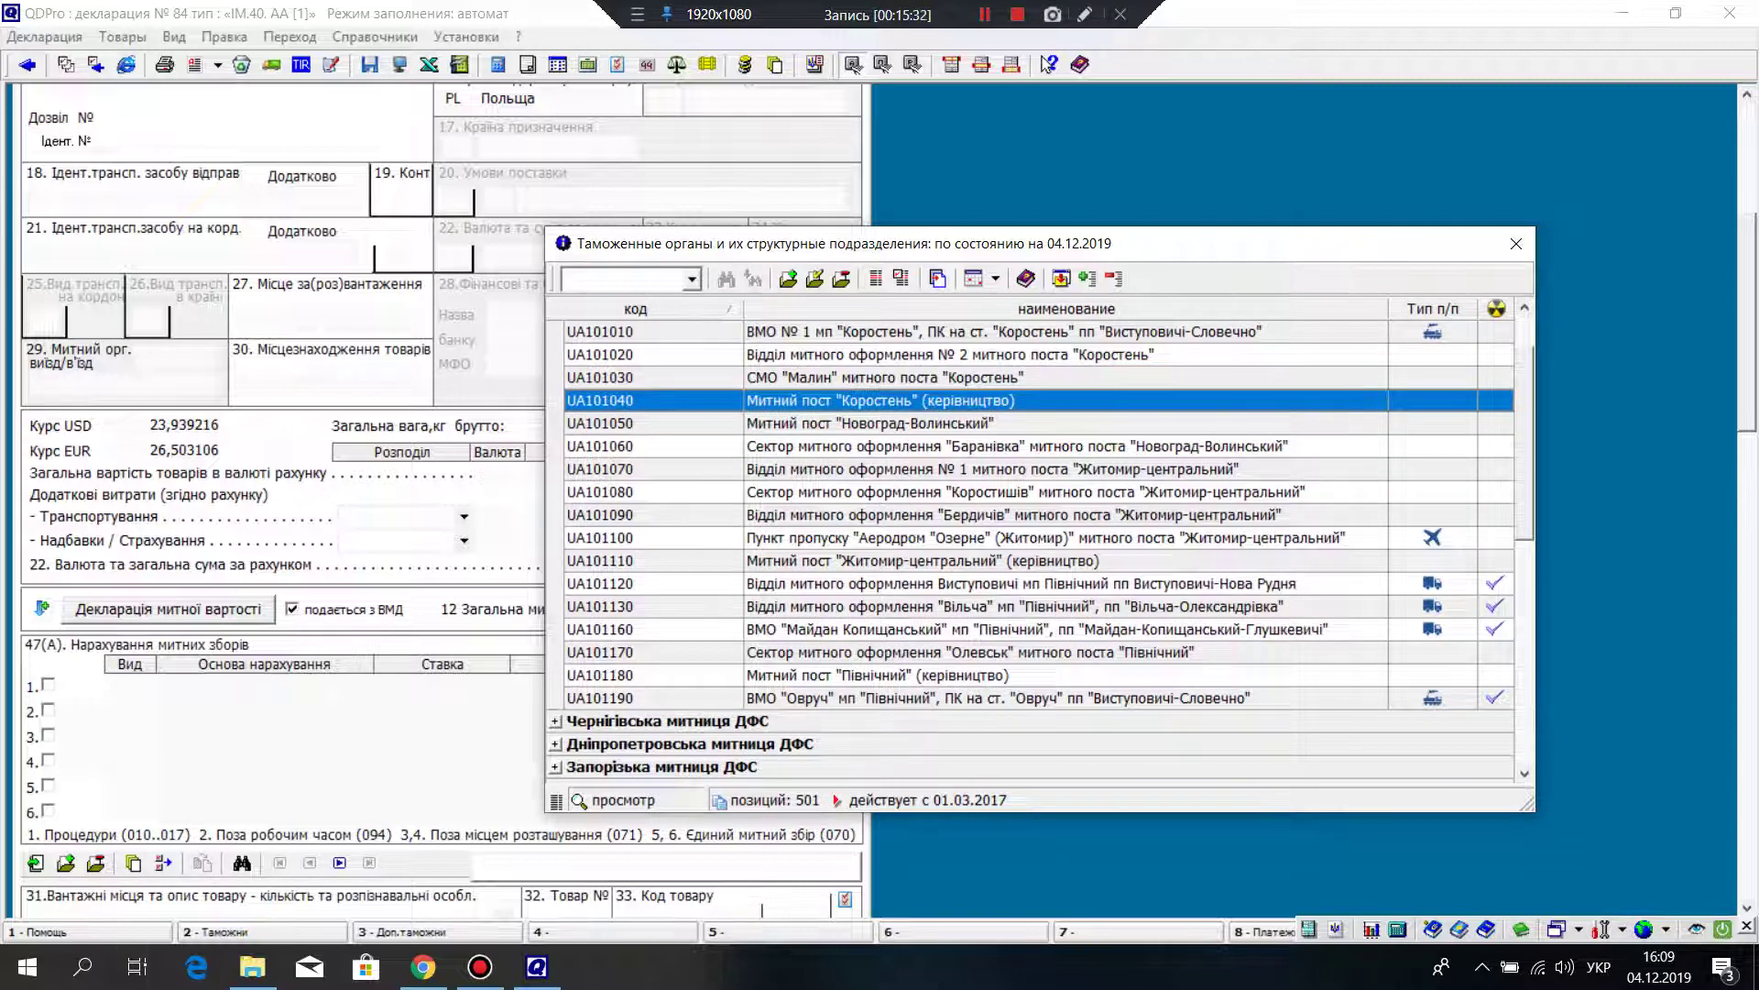
scroll(1031, 550, "up", 1)
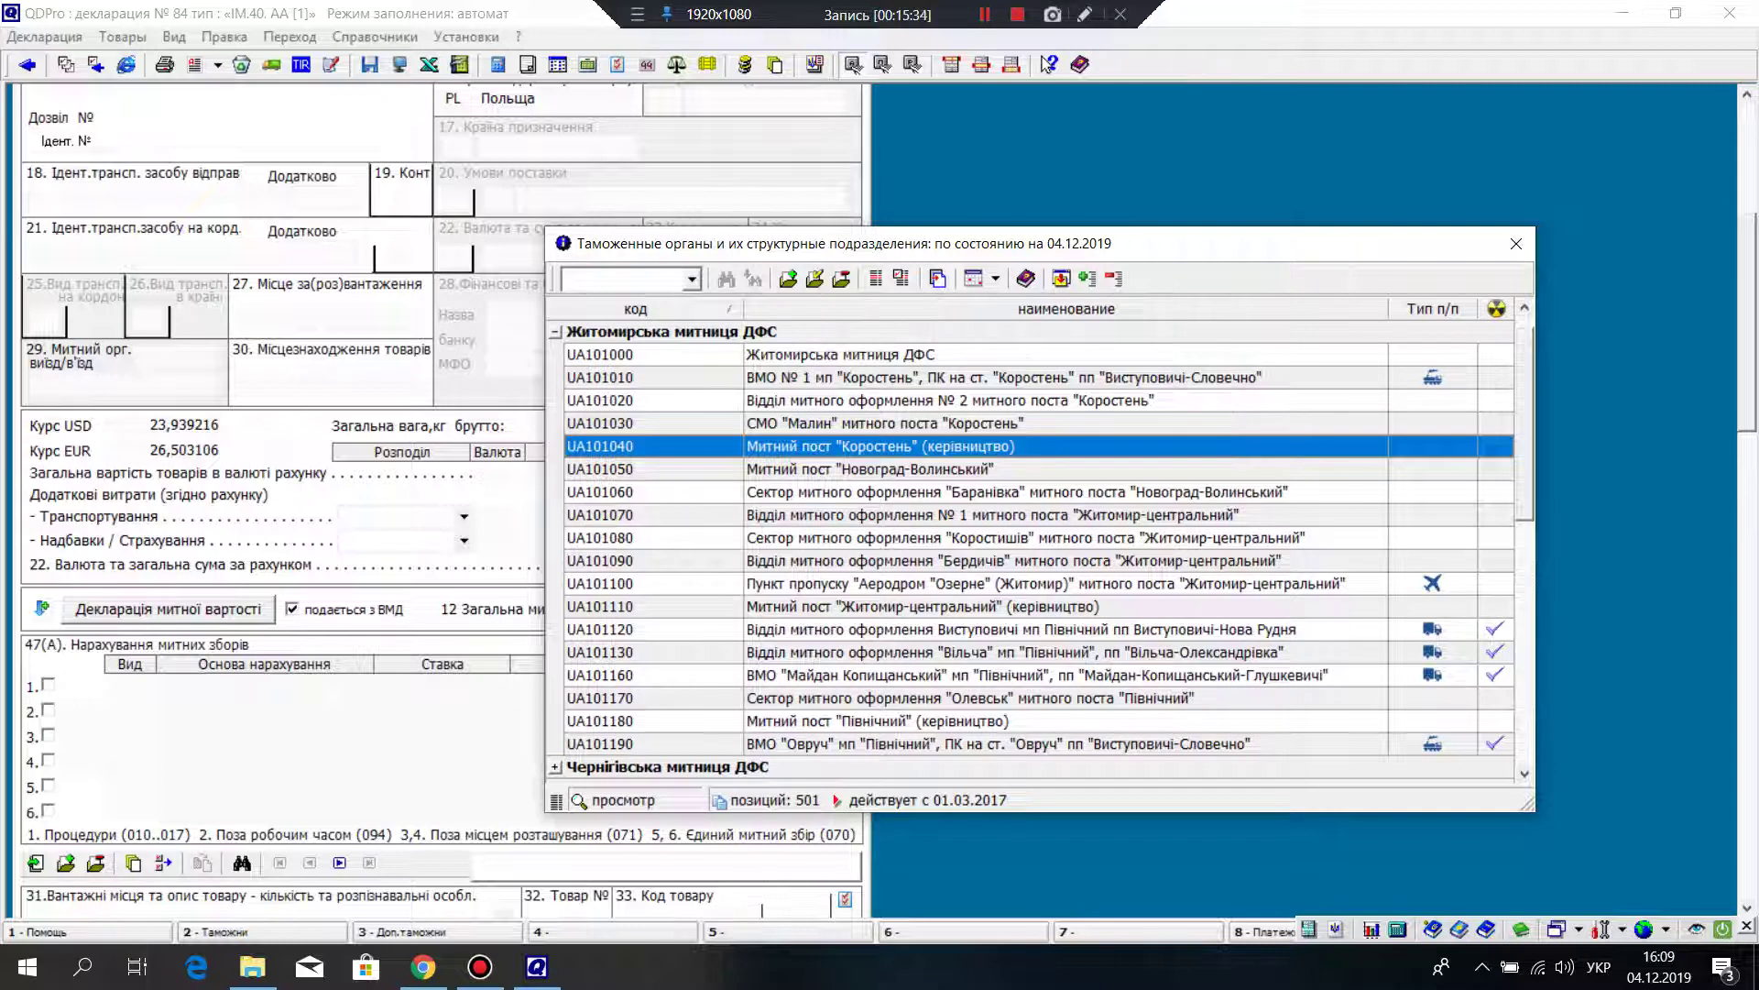
left_click(998, 743)
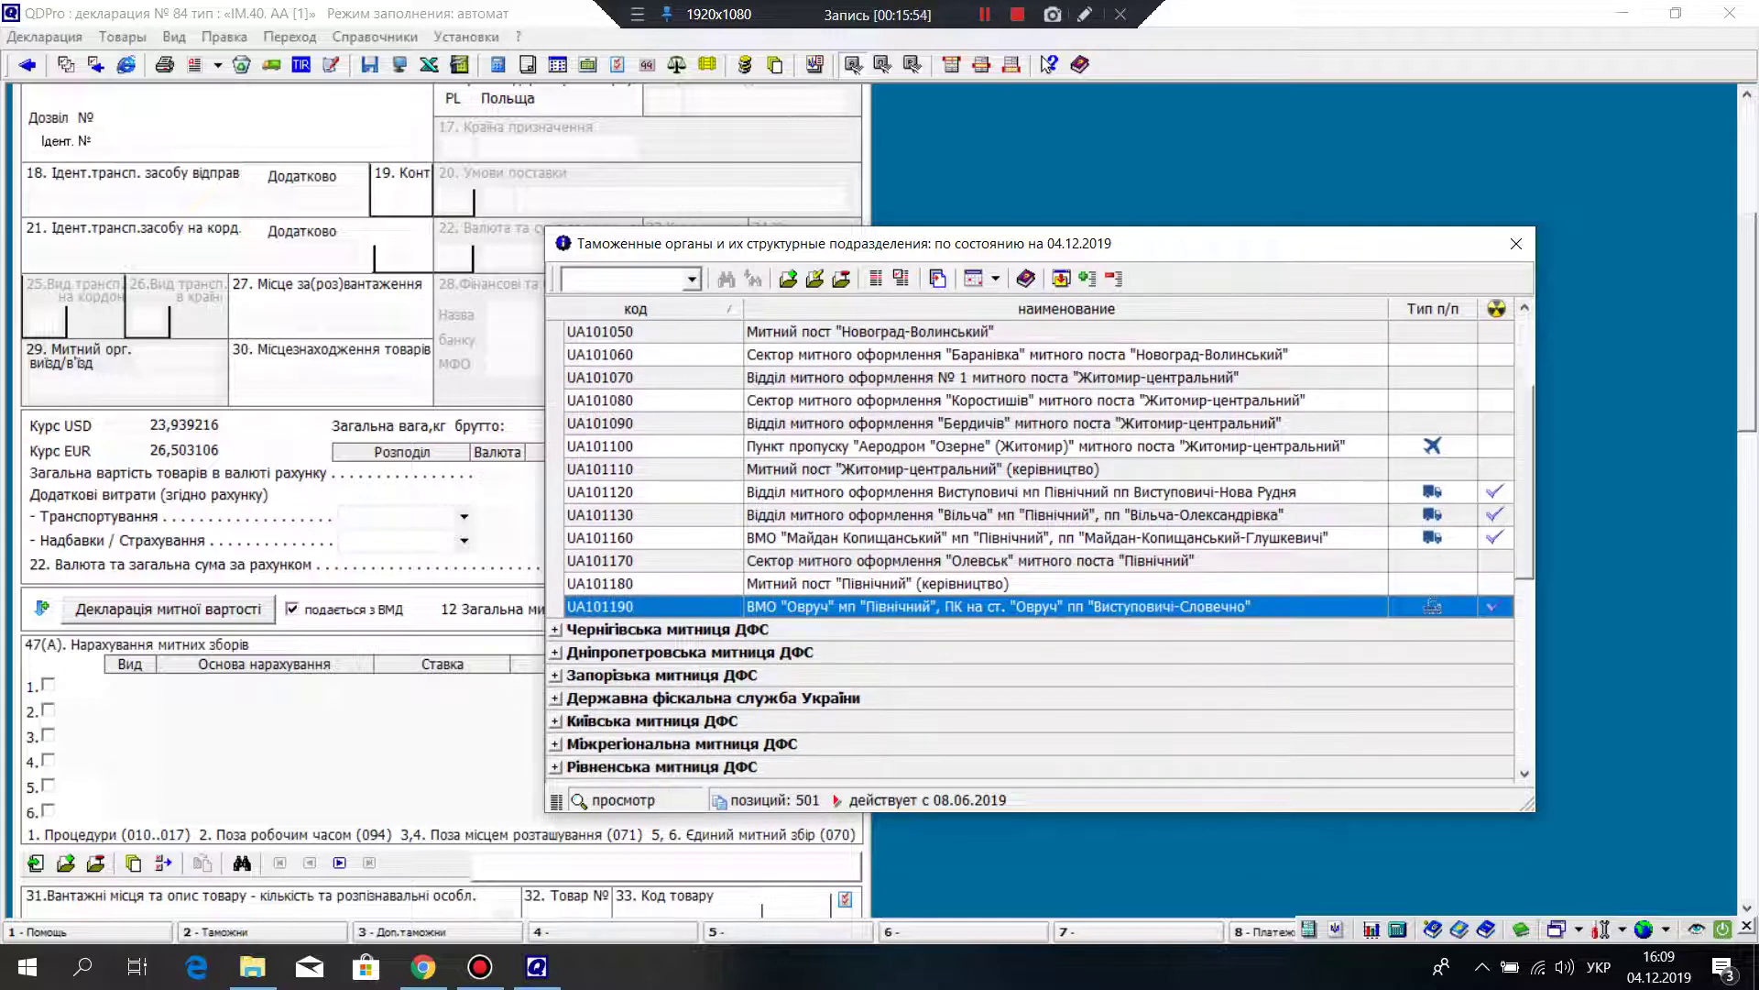
scroll(1031, 550, "down", 5)
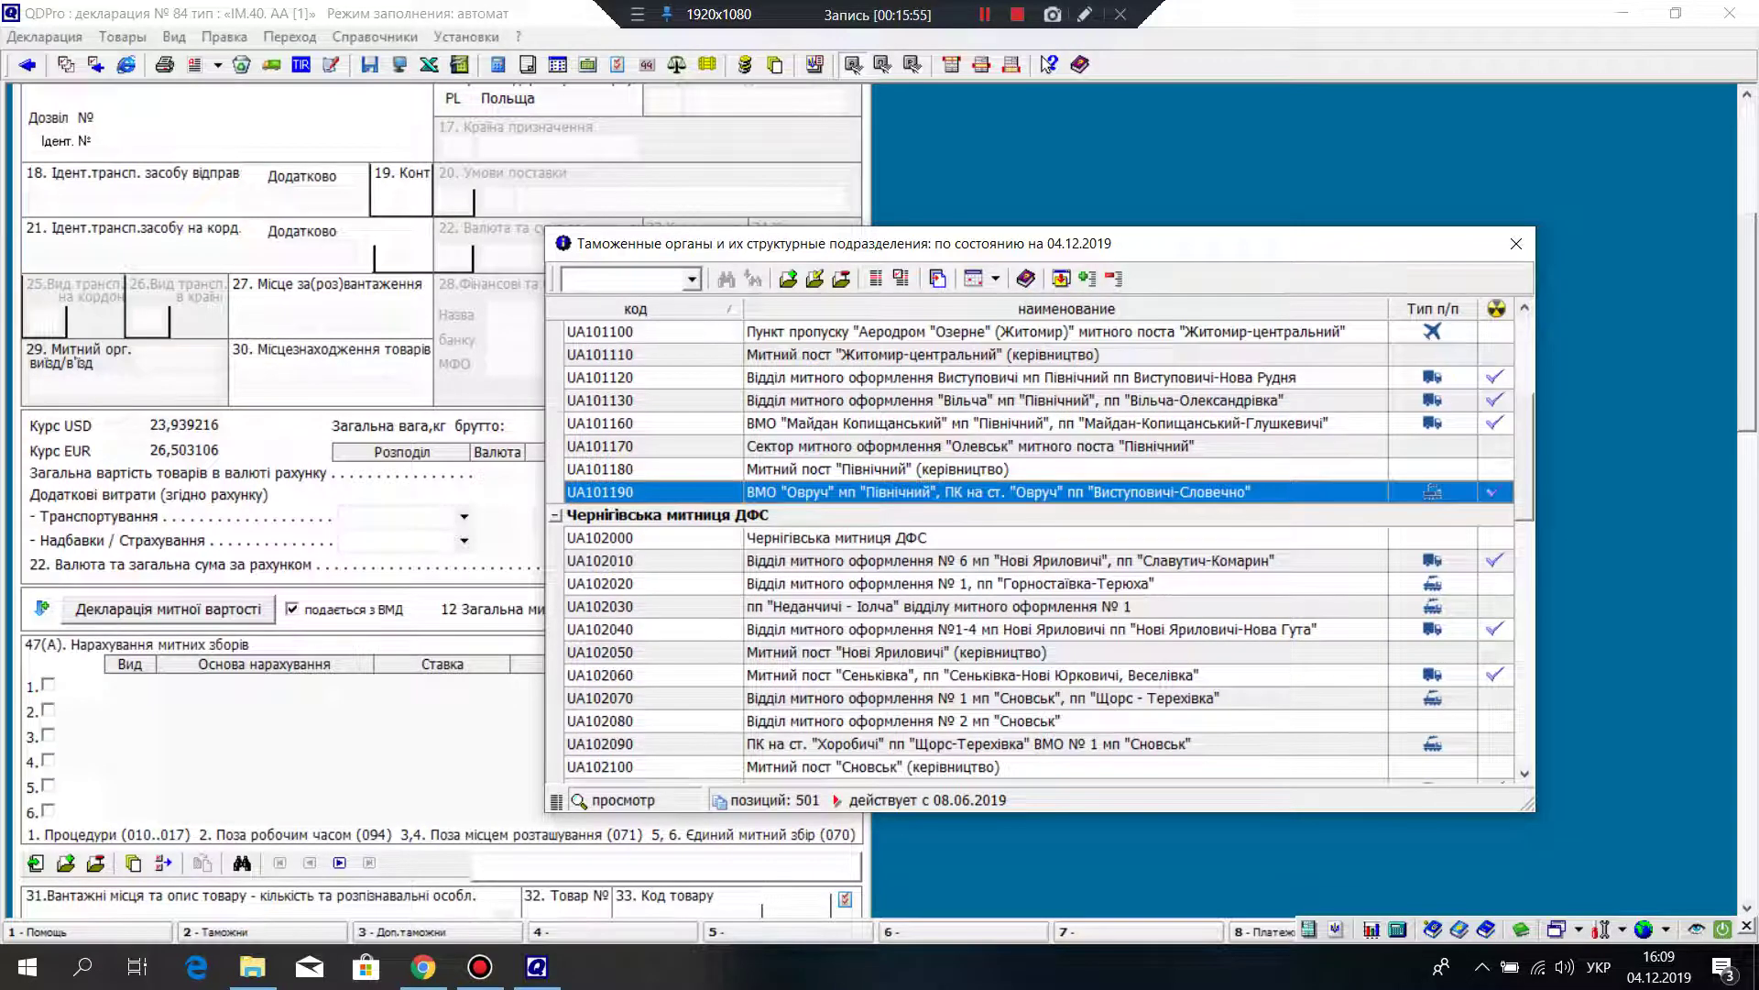
scroll(1031, 550, "down", 1)
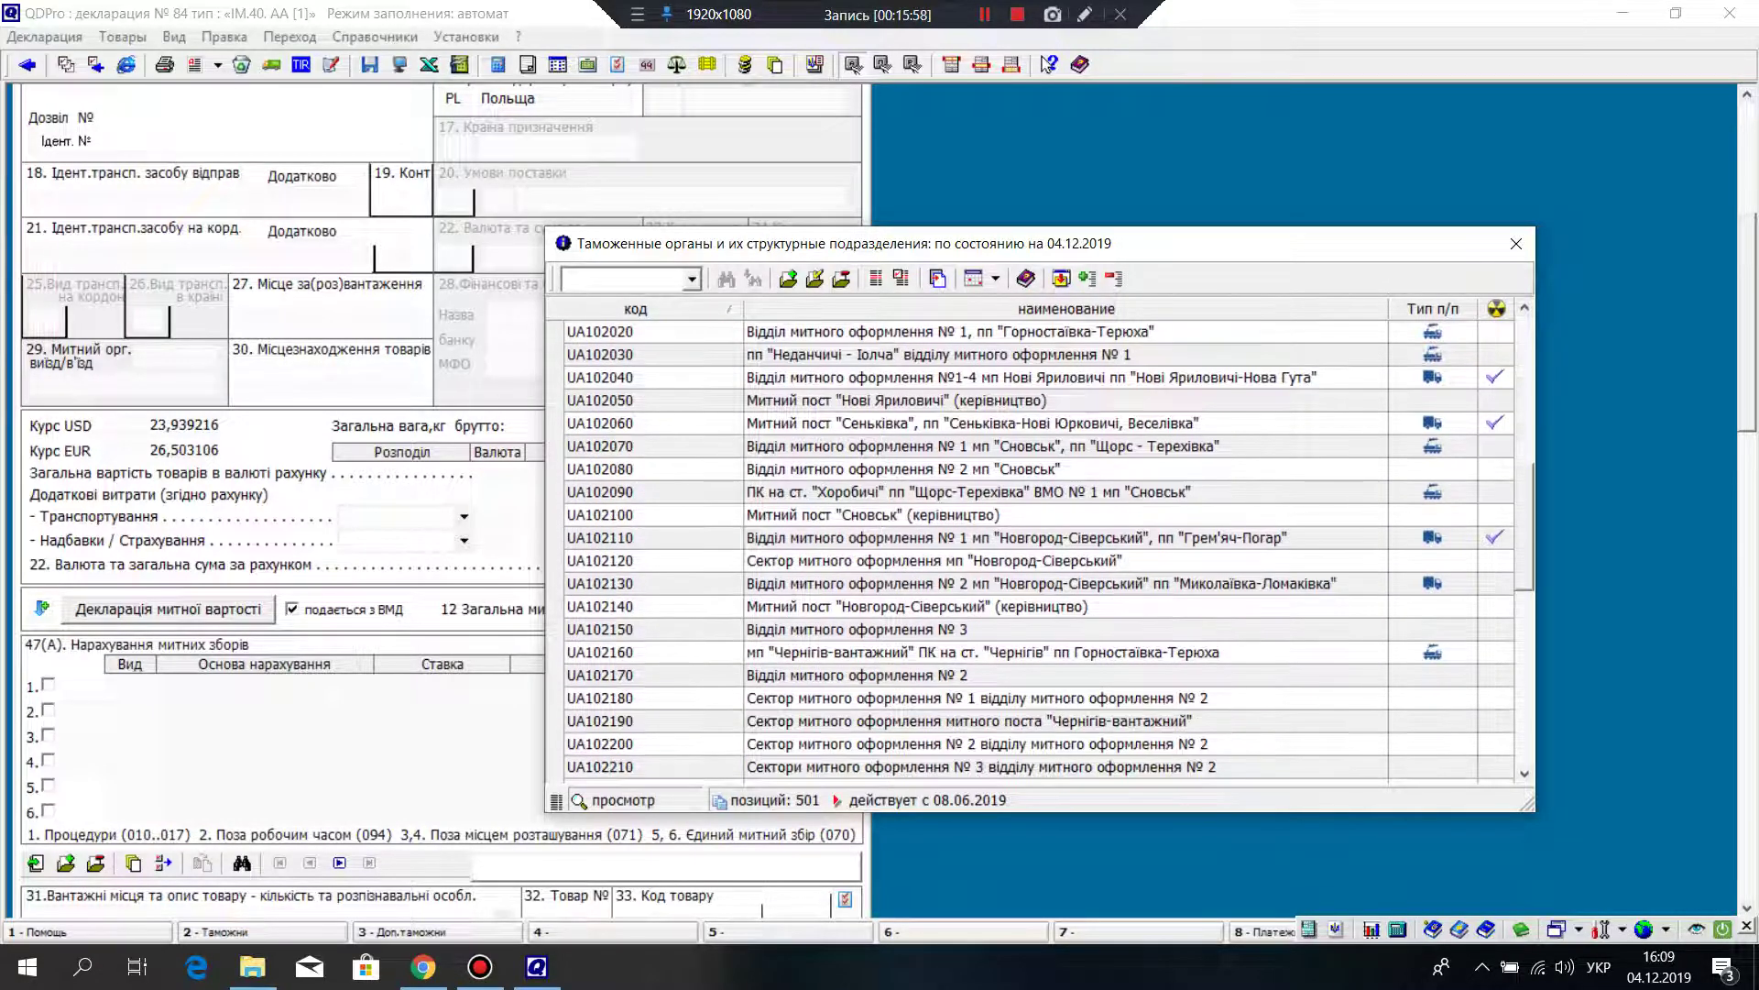
scroll(1031, 550, "down", 1)
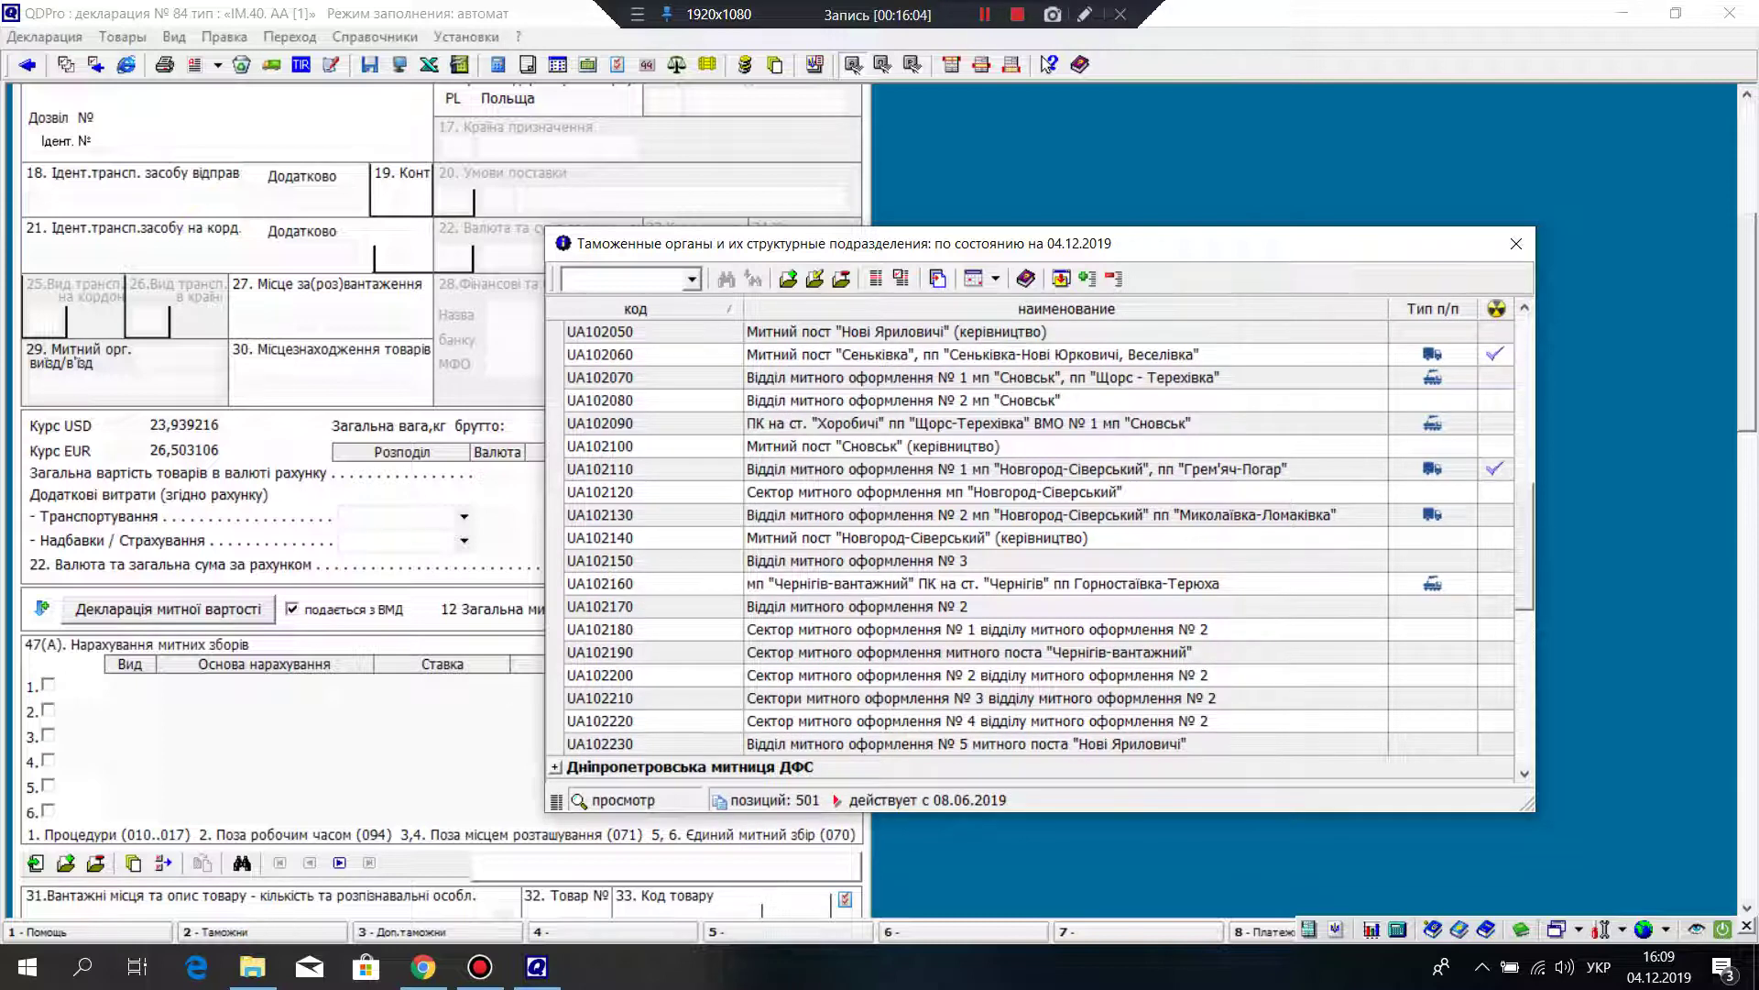
left_click(642, 743)
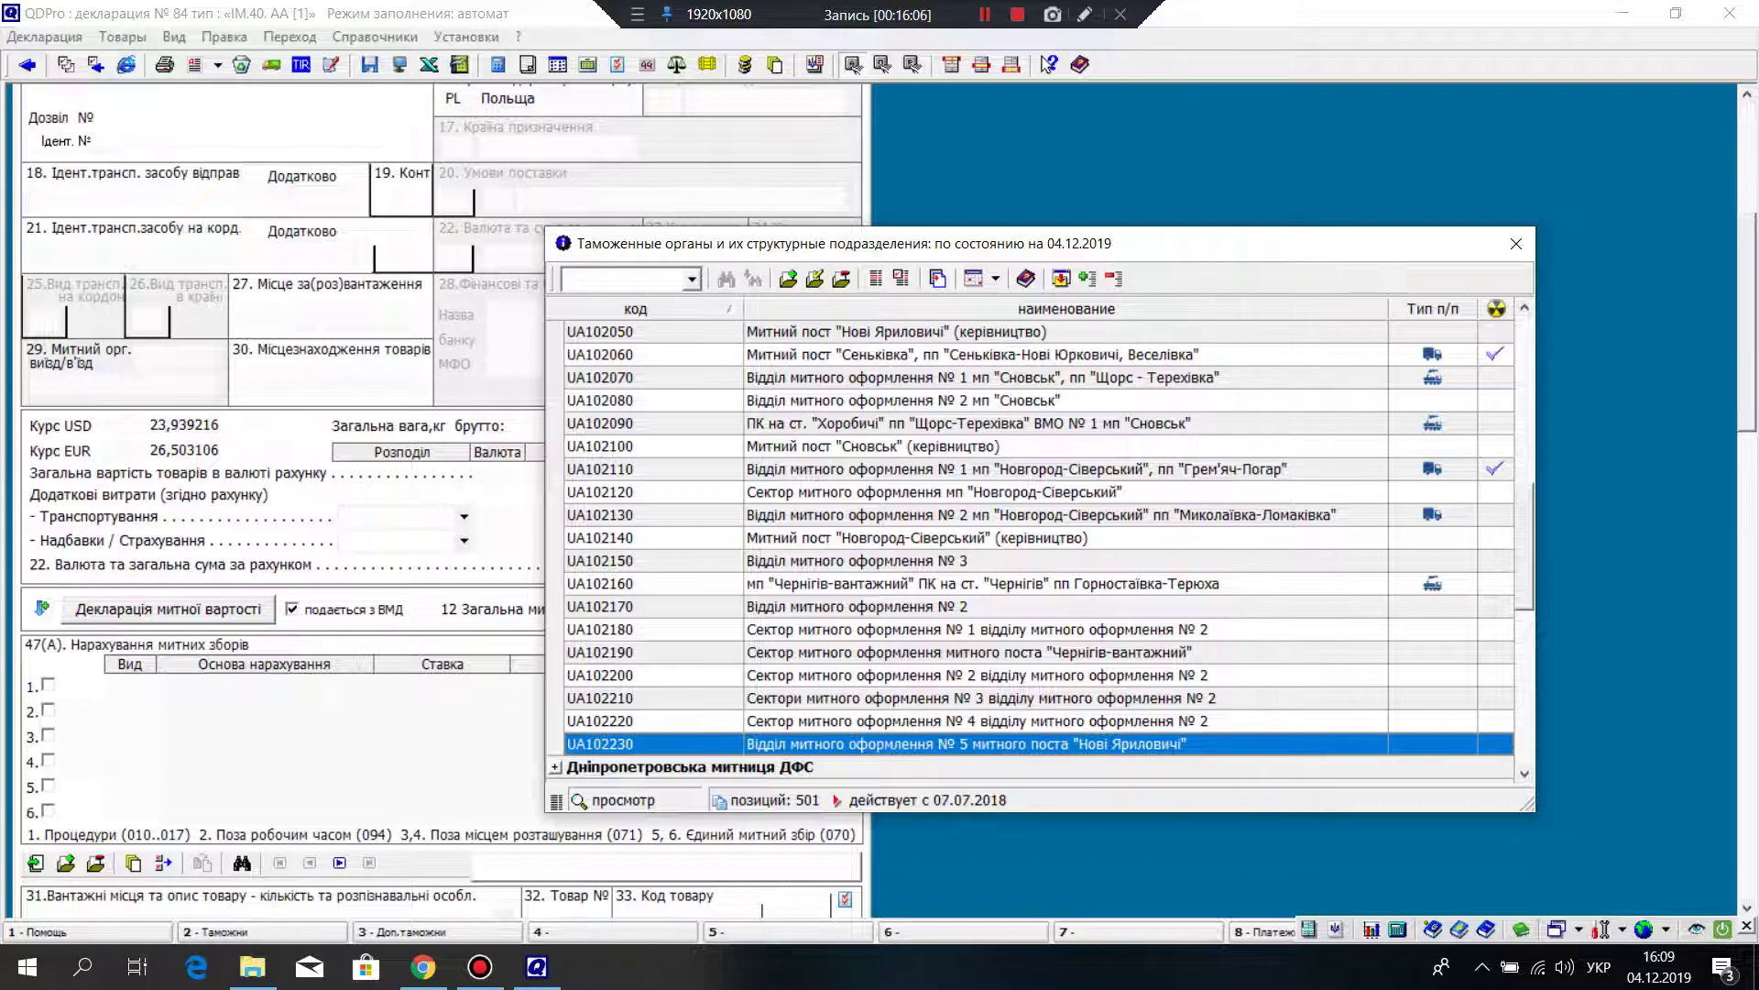
scroll(1041, 548, "down", 1)
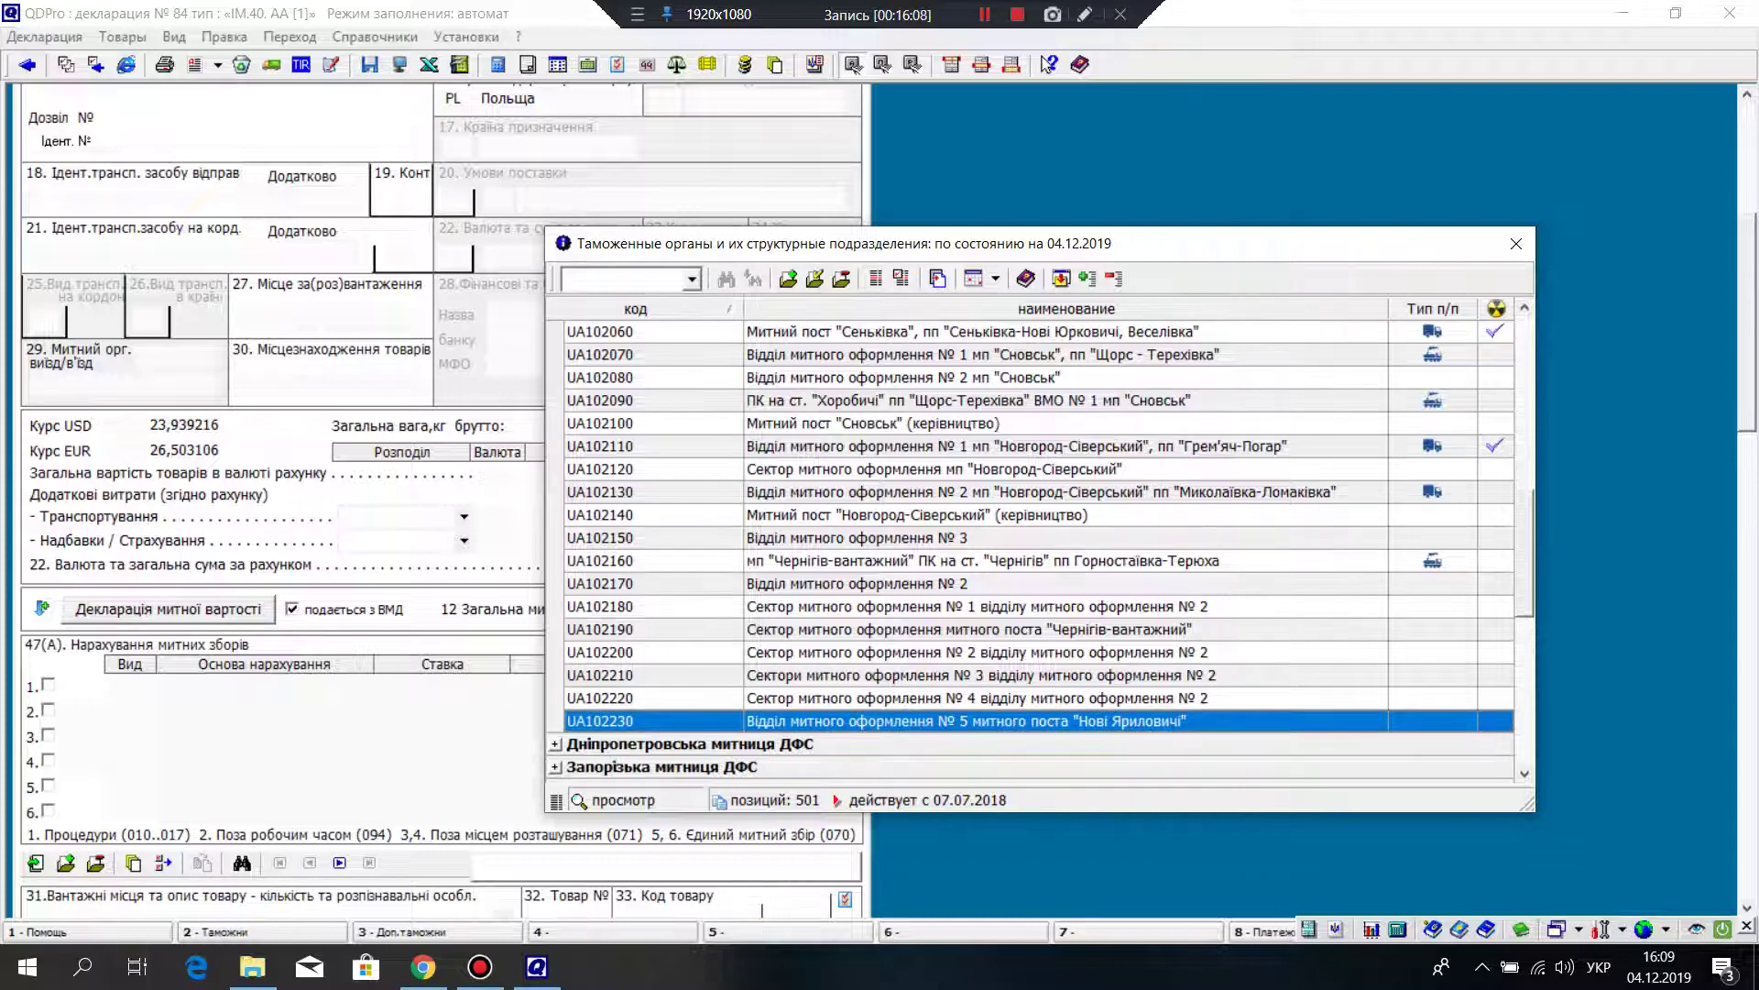
scroll(1041, 548, "up", 6)
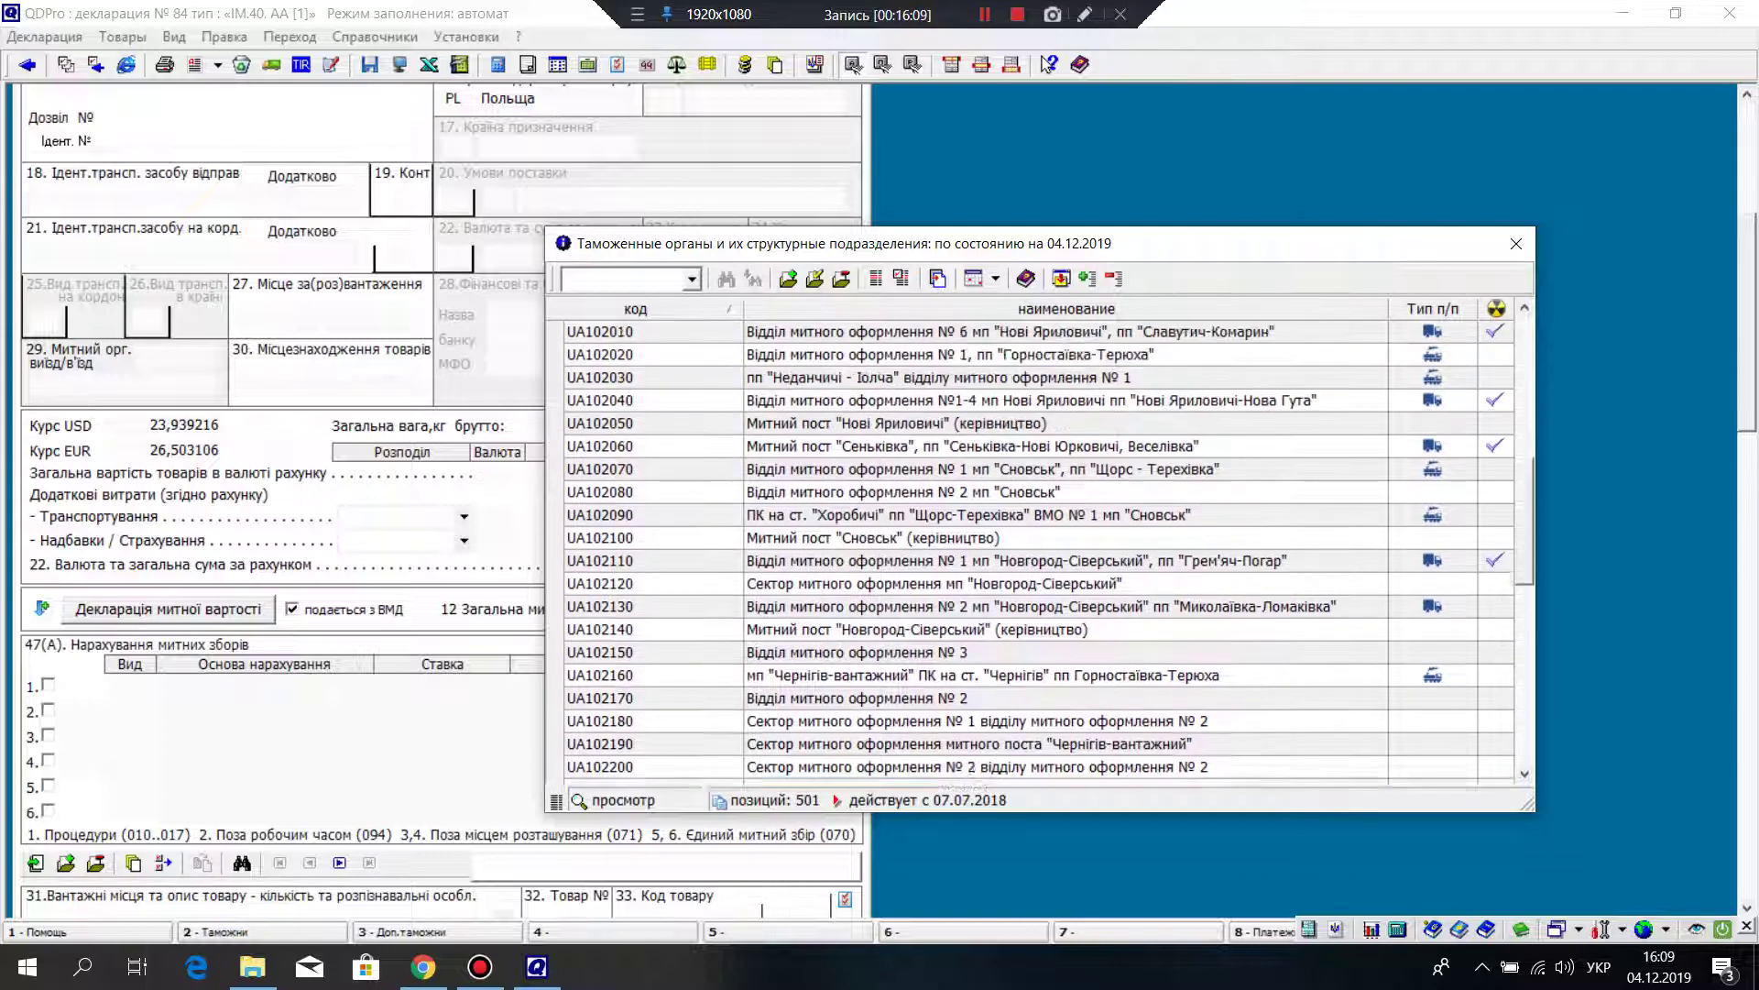
Step: Set box 29 to customs office UA102010, Чернігівська м-ця ДФС
left_click(1008, 354)
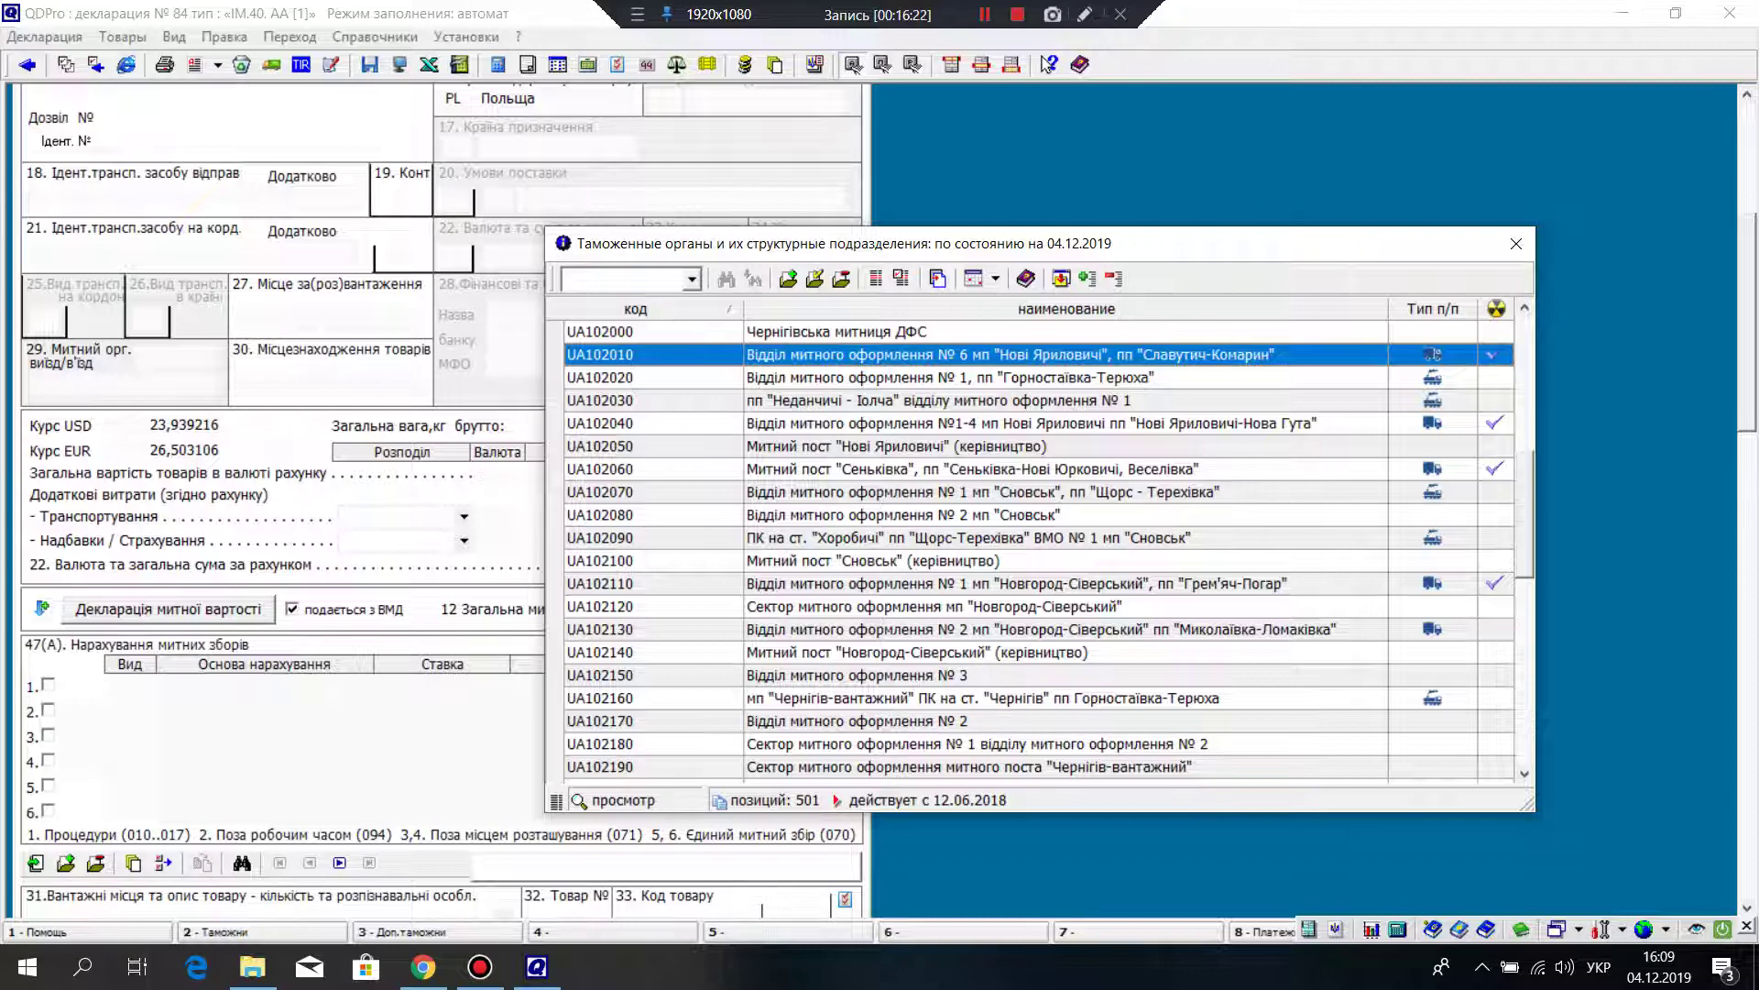
left_click(601, 469)
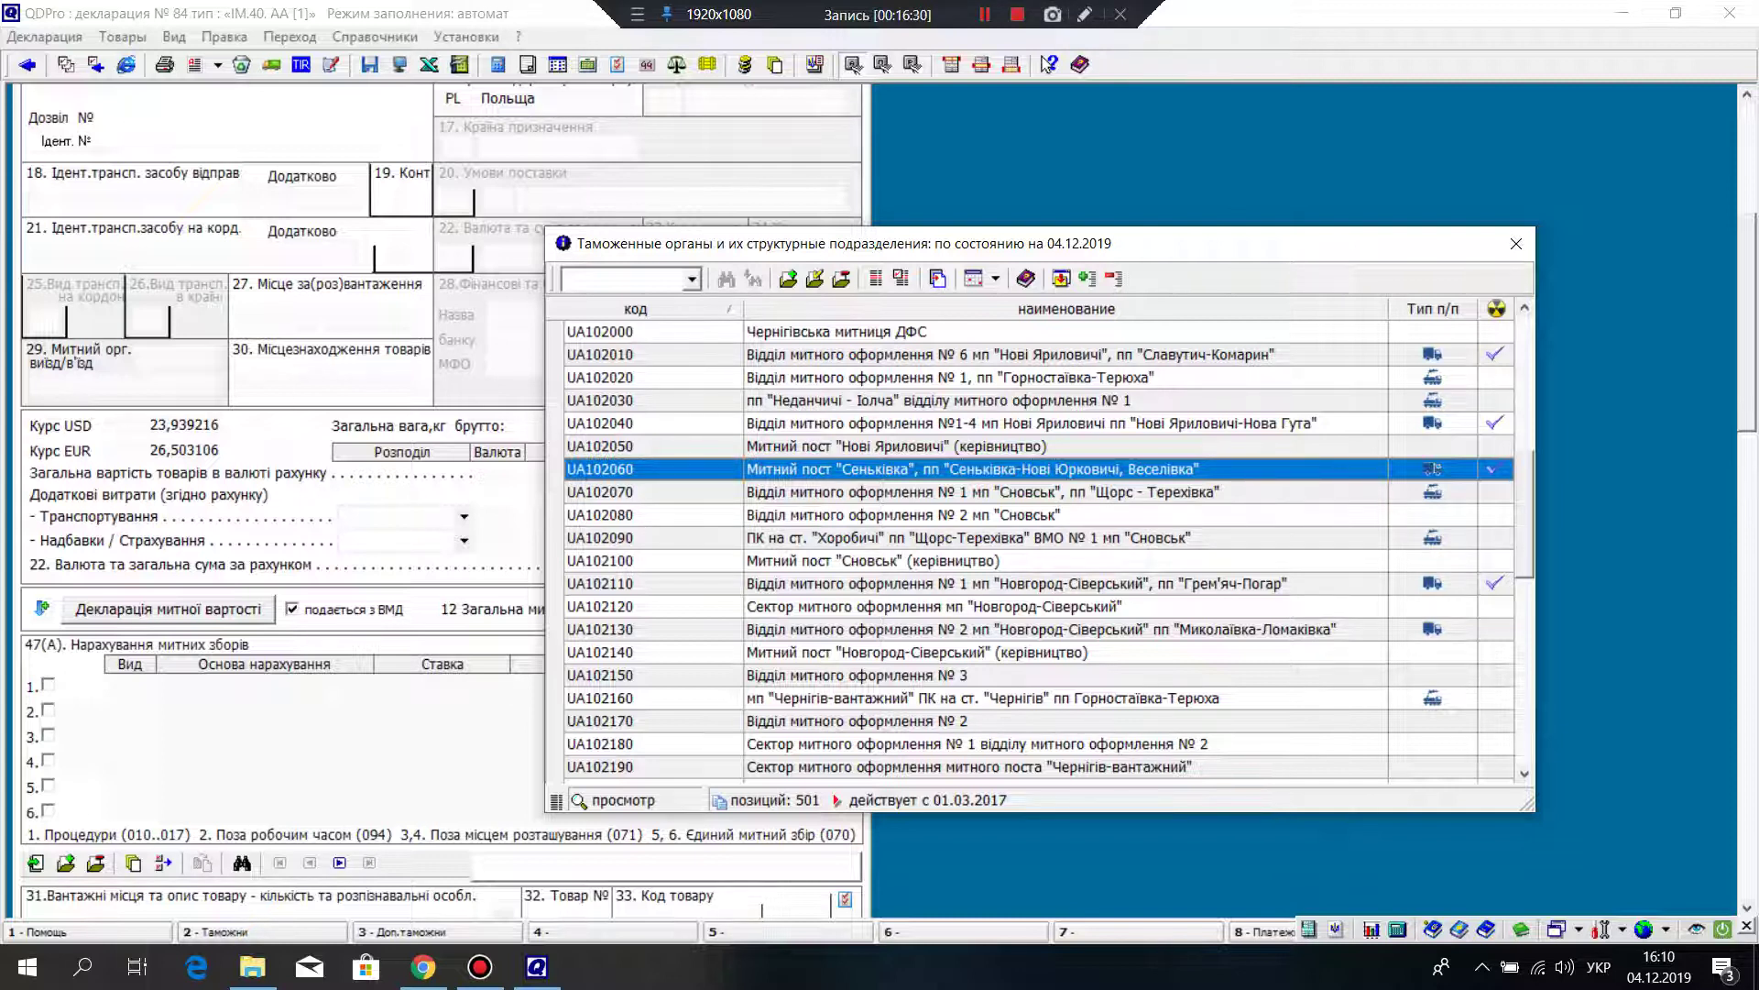
scroll(1036, 550, "down", 2)
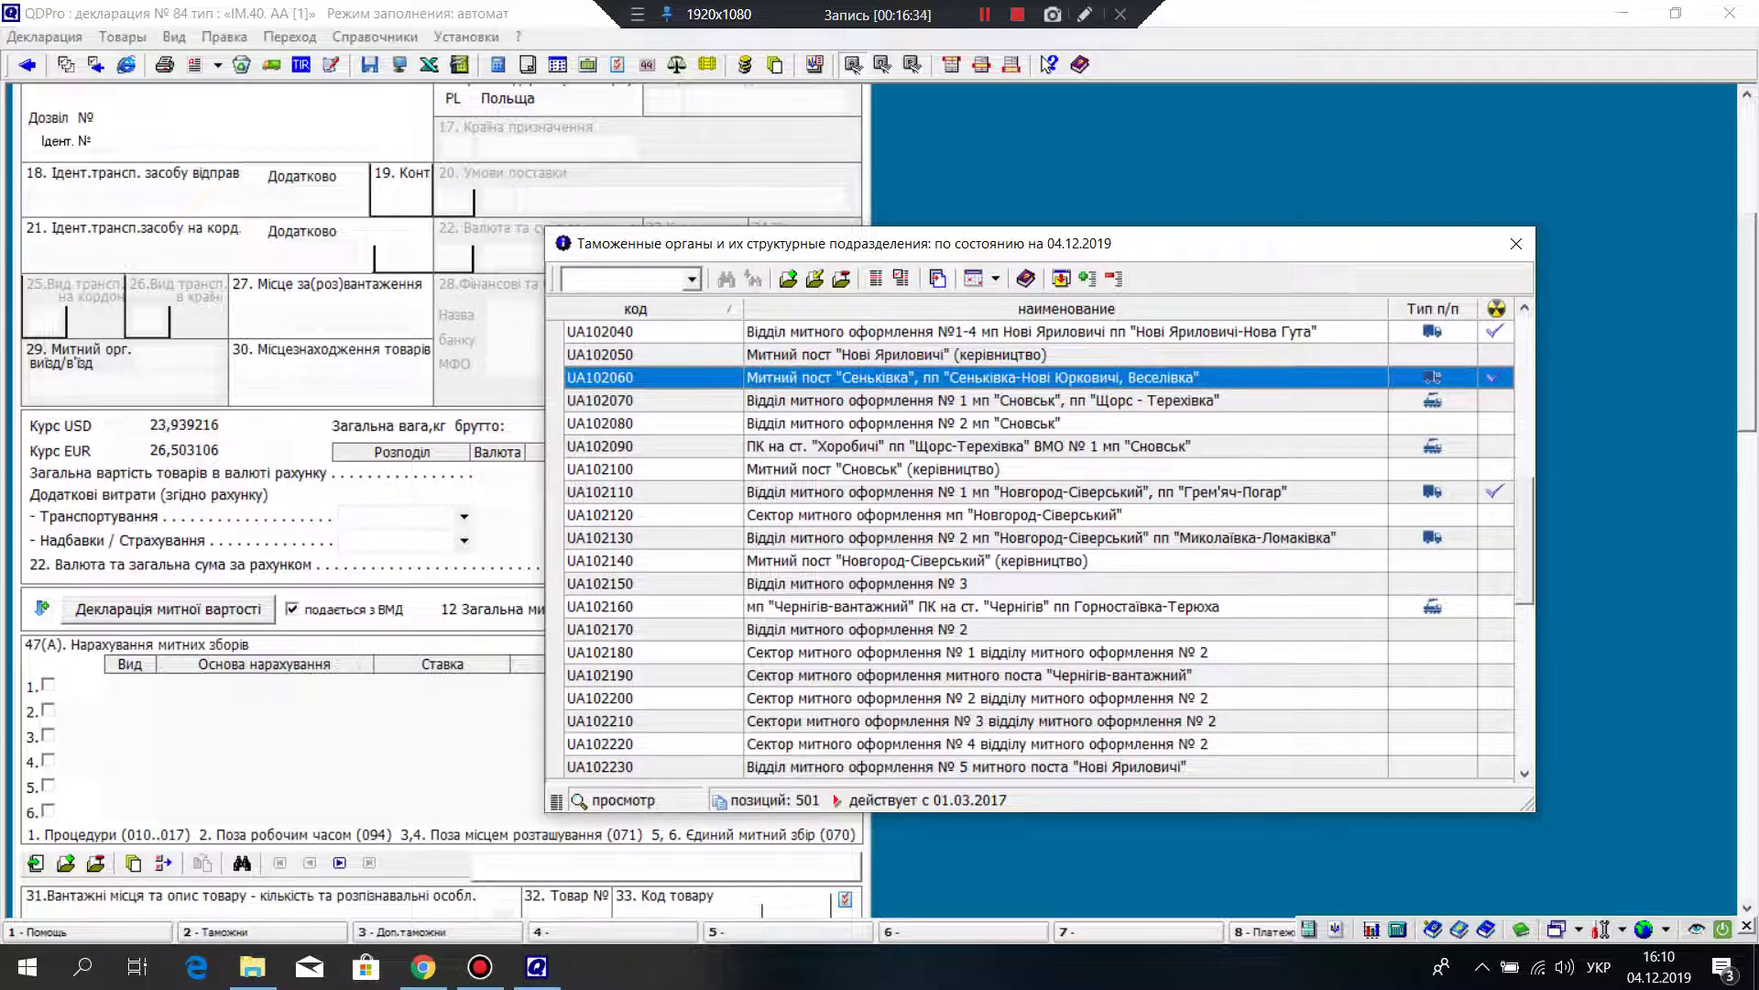
scroll(1035, 549, "down", 2)
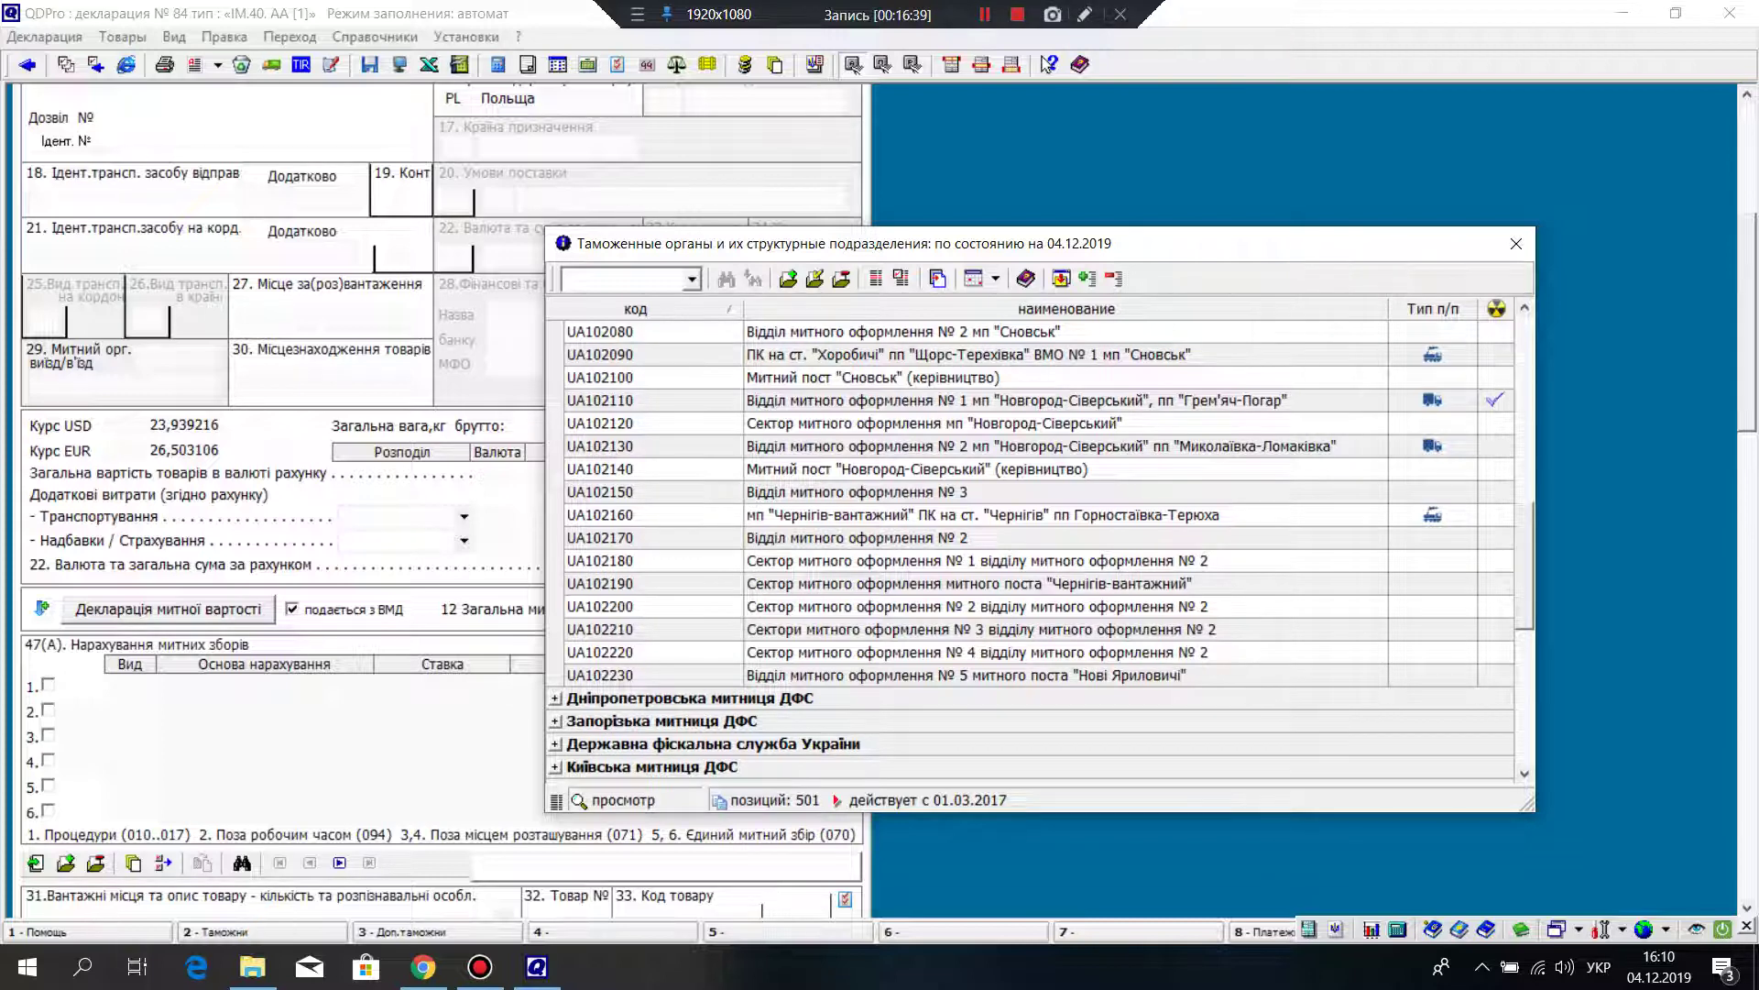
scroll(1040, 504, "up", 3)
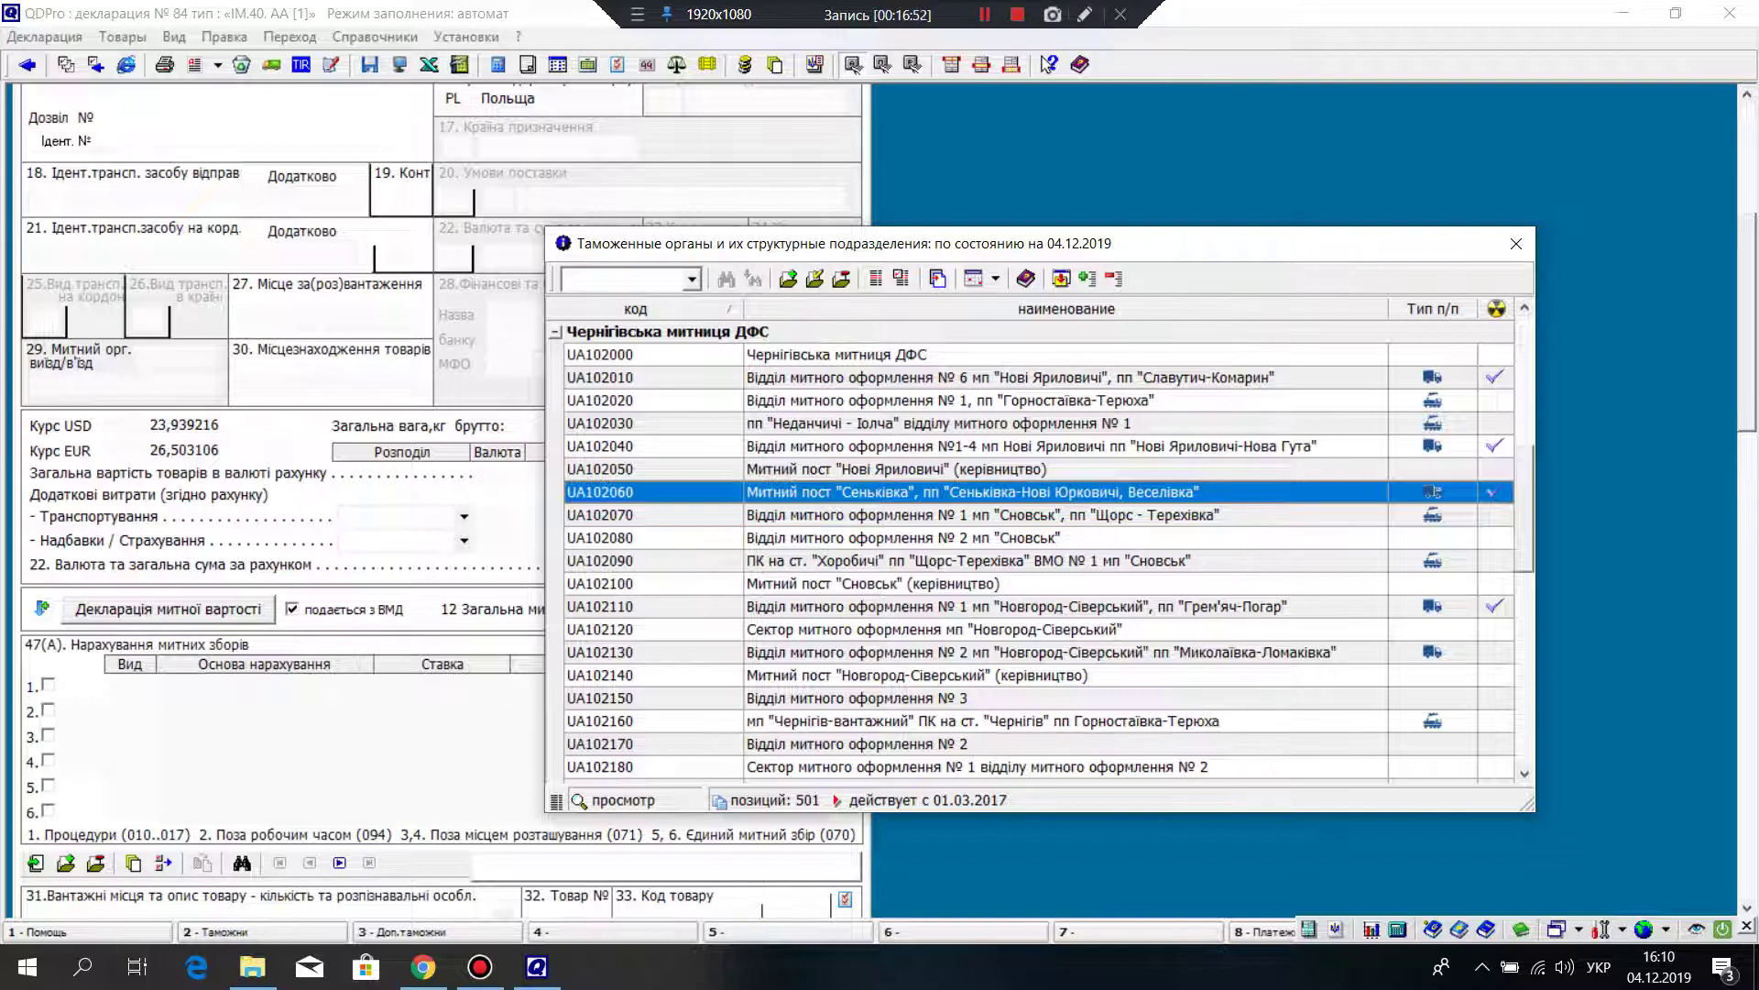
left_click(641, 377)
key("Return")
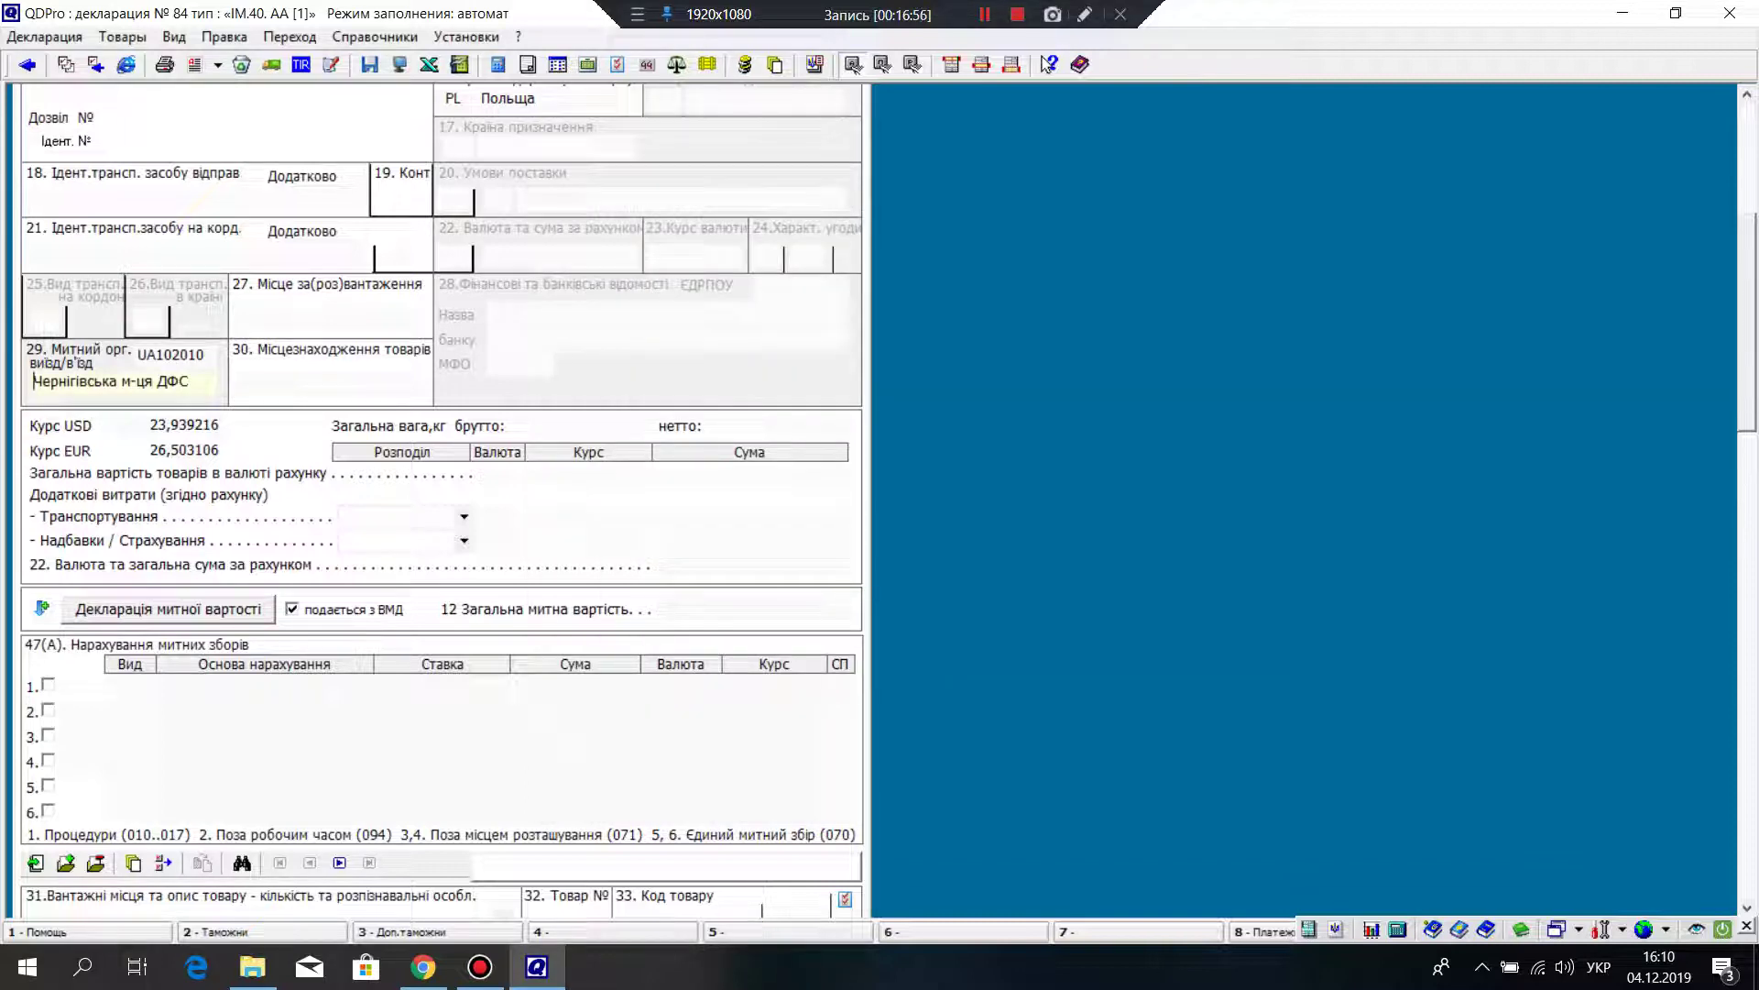
Step: Open the customs offices list for box 30, goods location
left_click(275, 381)
right_click(279, 387)
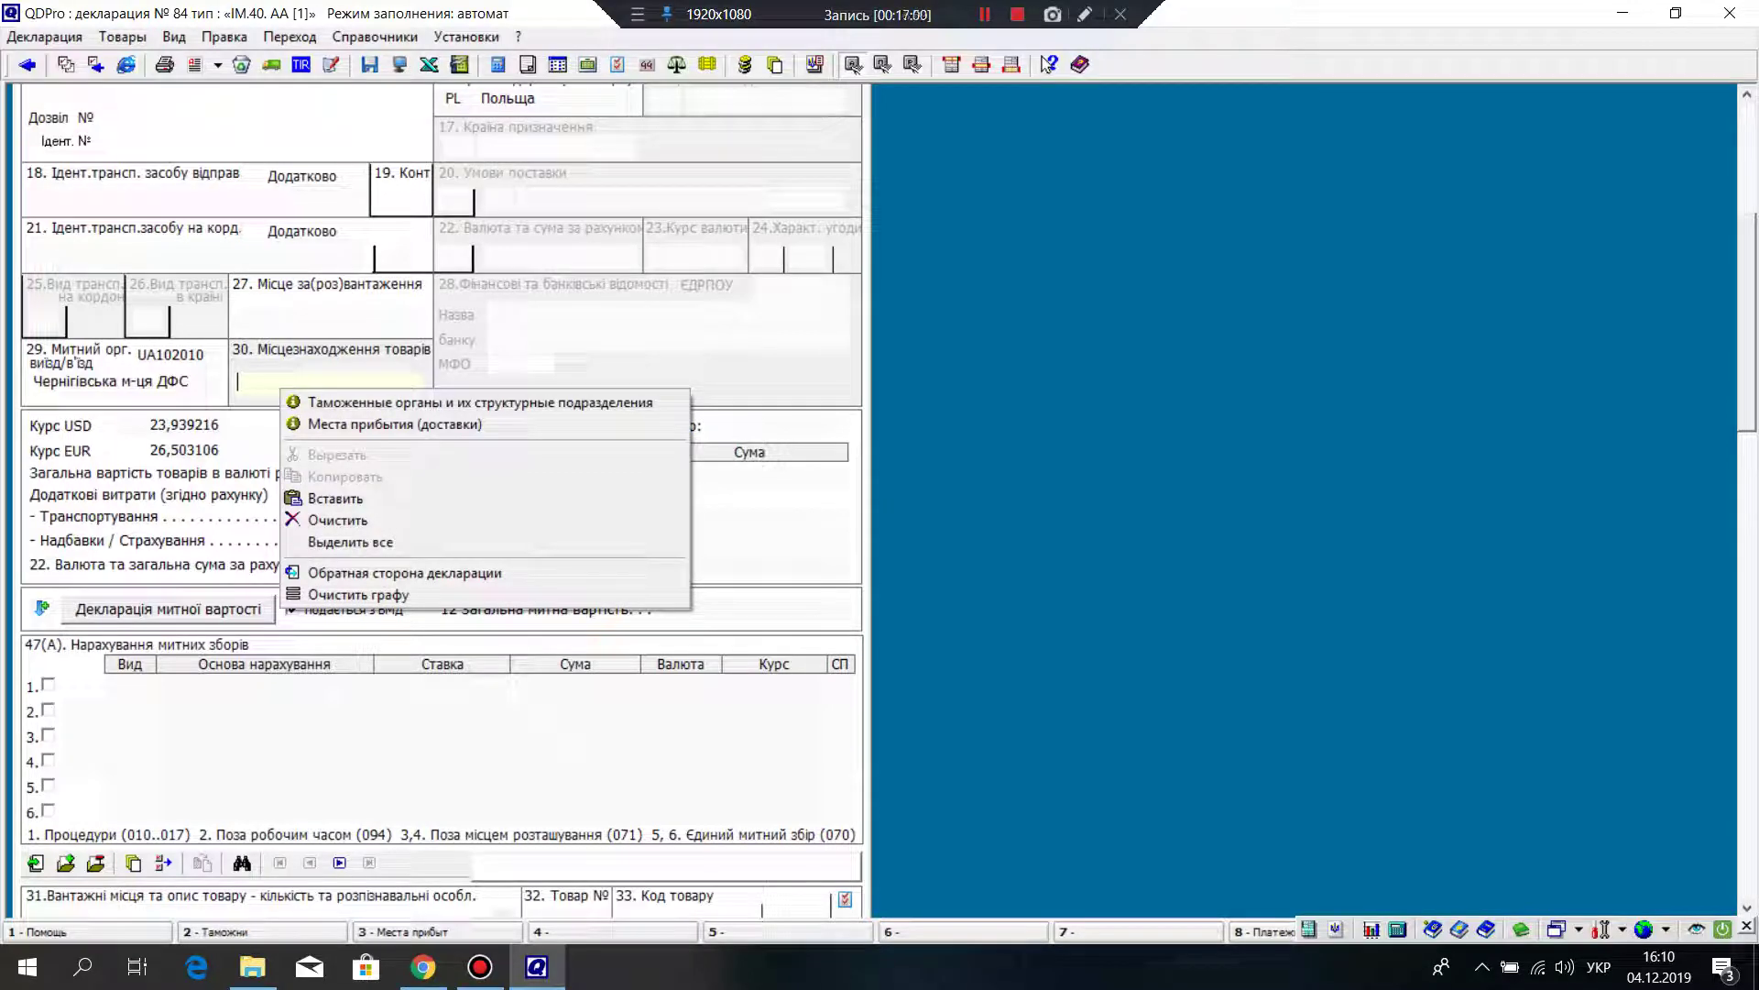
left_click(413, 402)
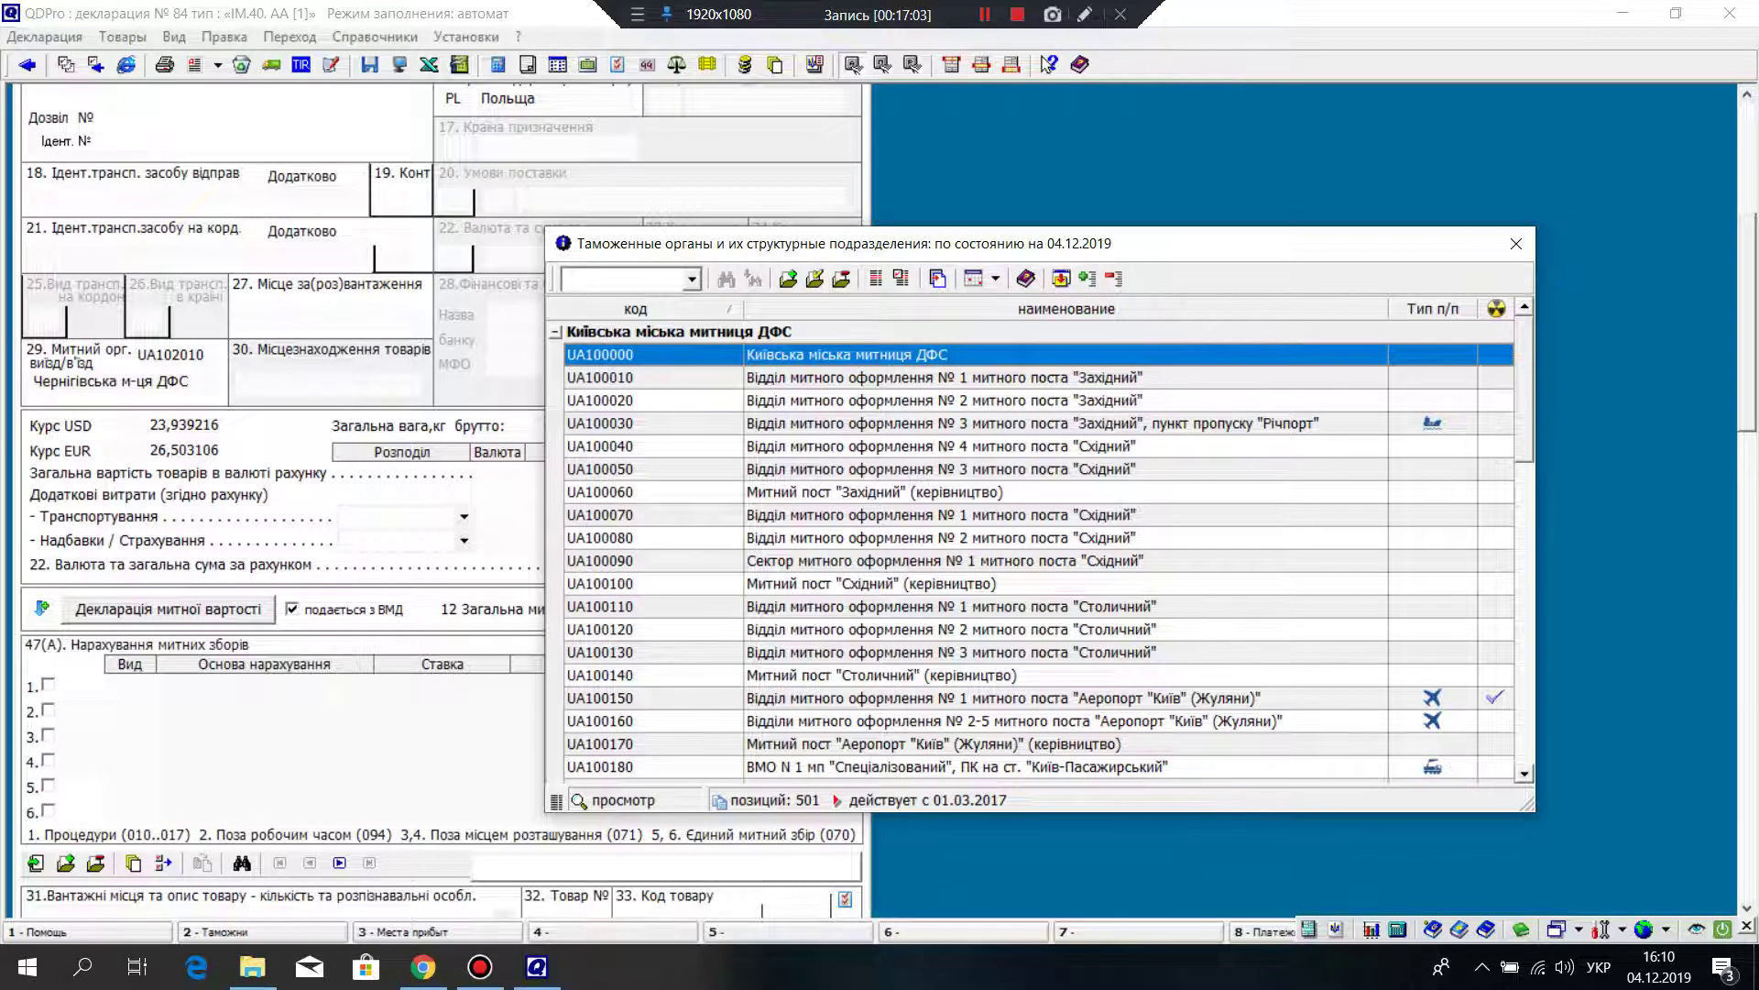
left_click(917, 606)
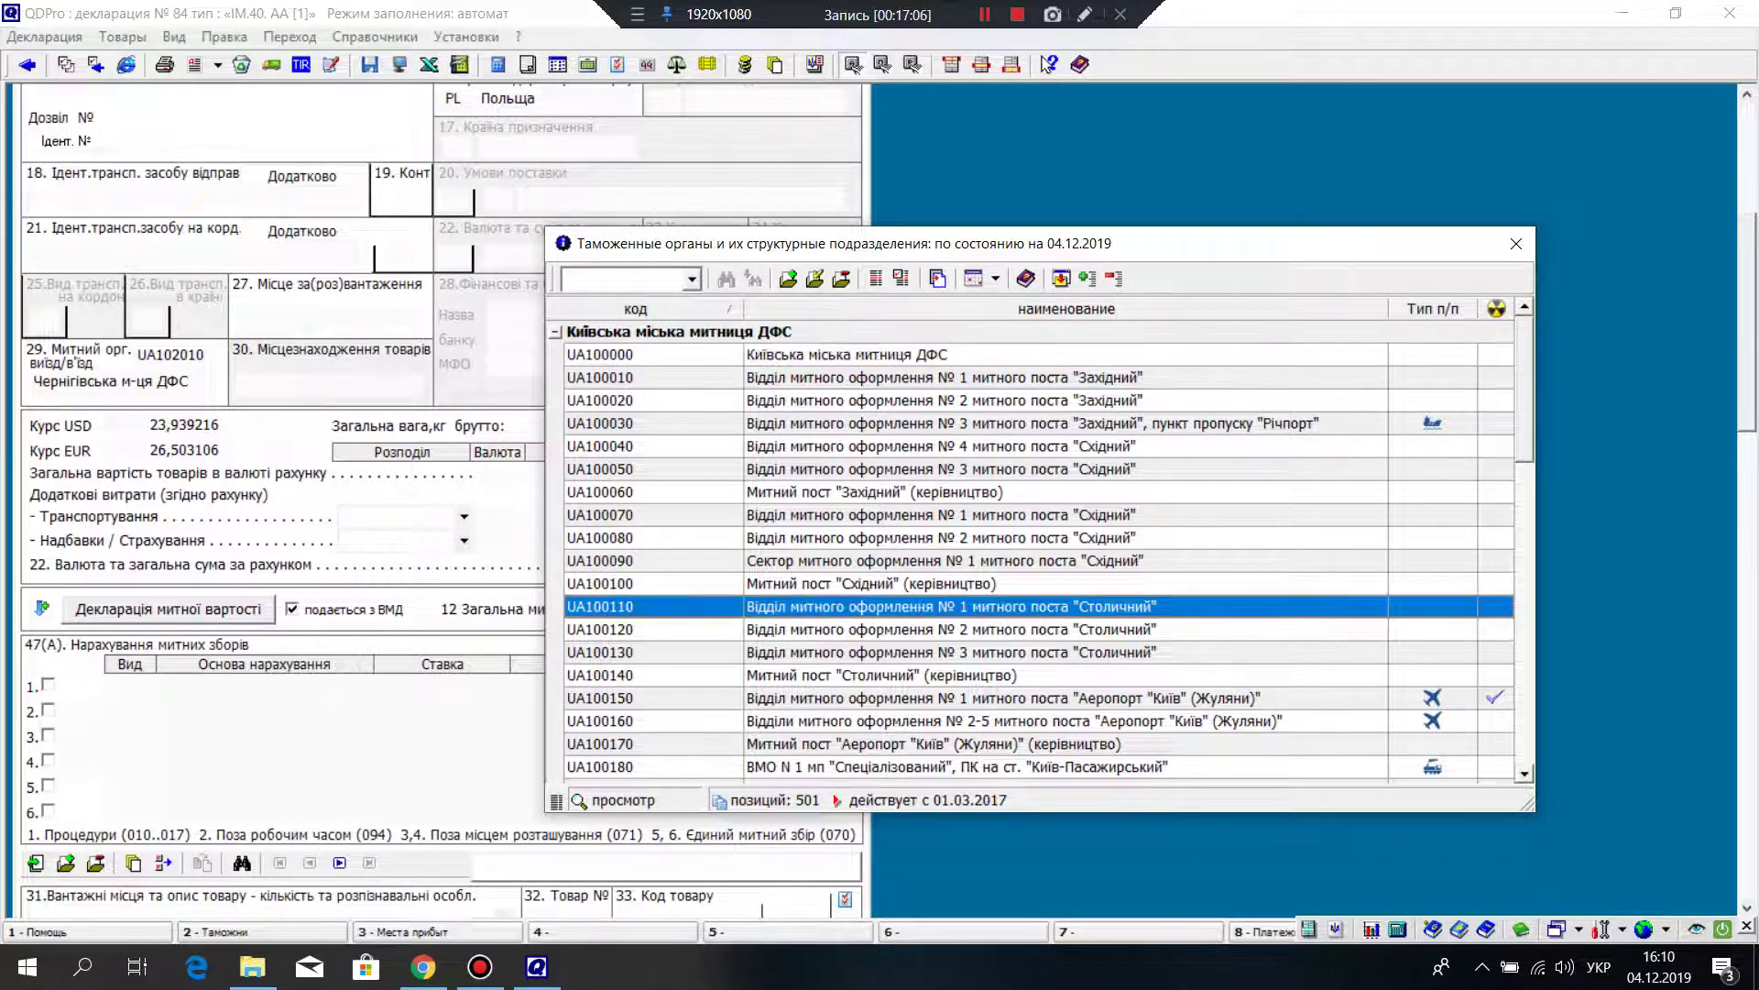
scroll(1031, 550, "down", 1)
scroll(1030, 549, "down", 5)
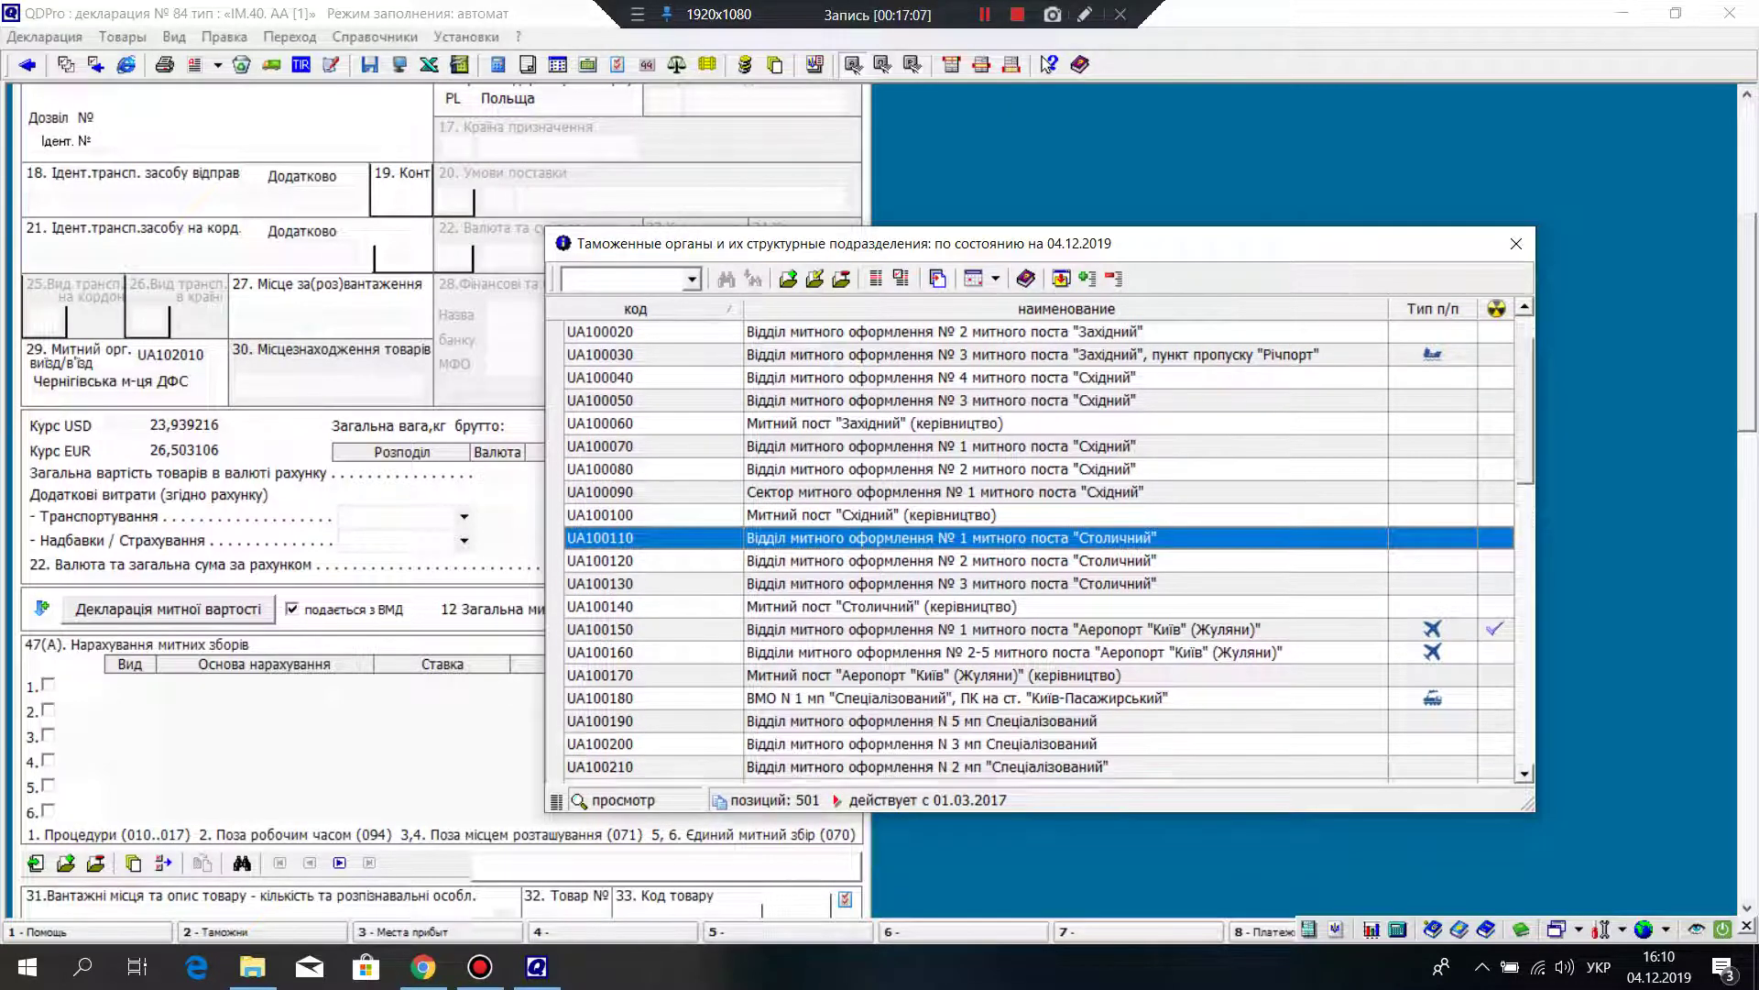
scroll(1031, 550, "down", 2)
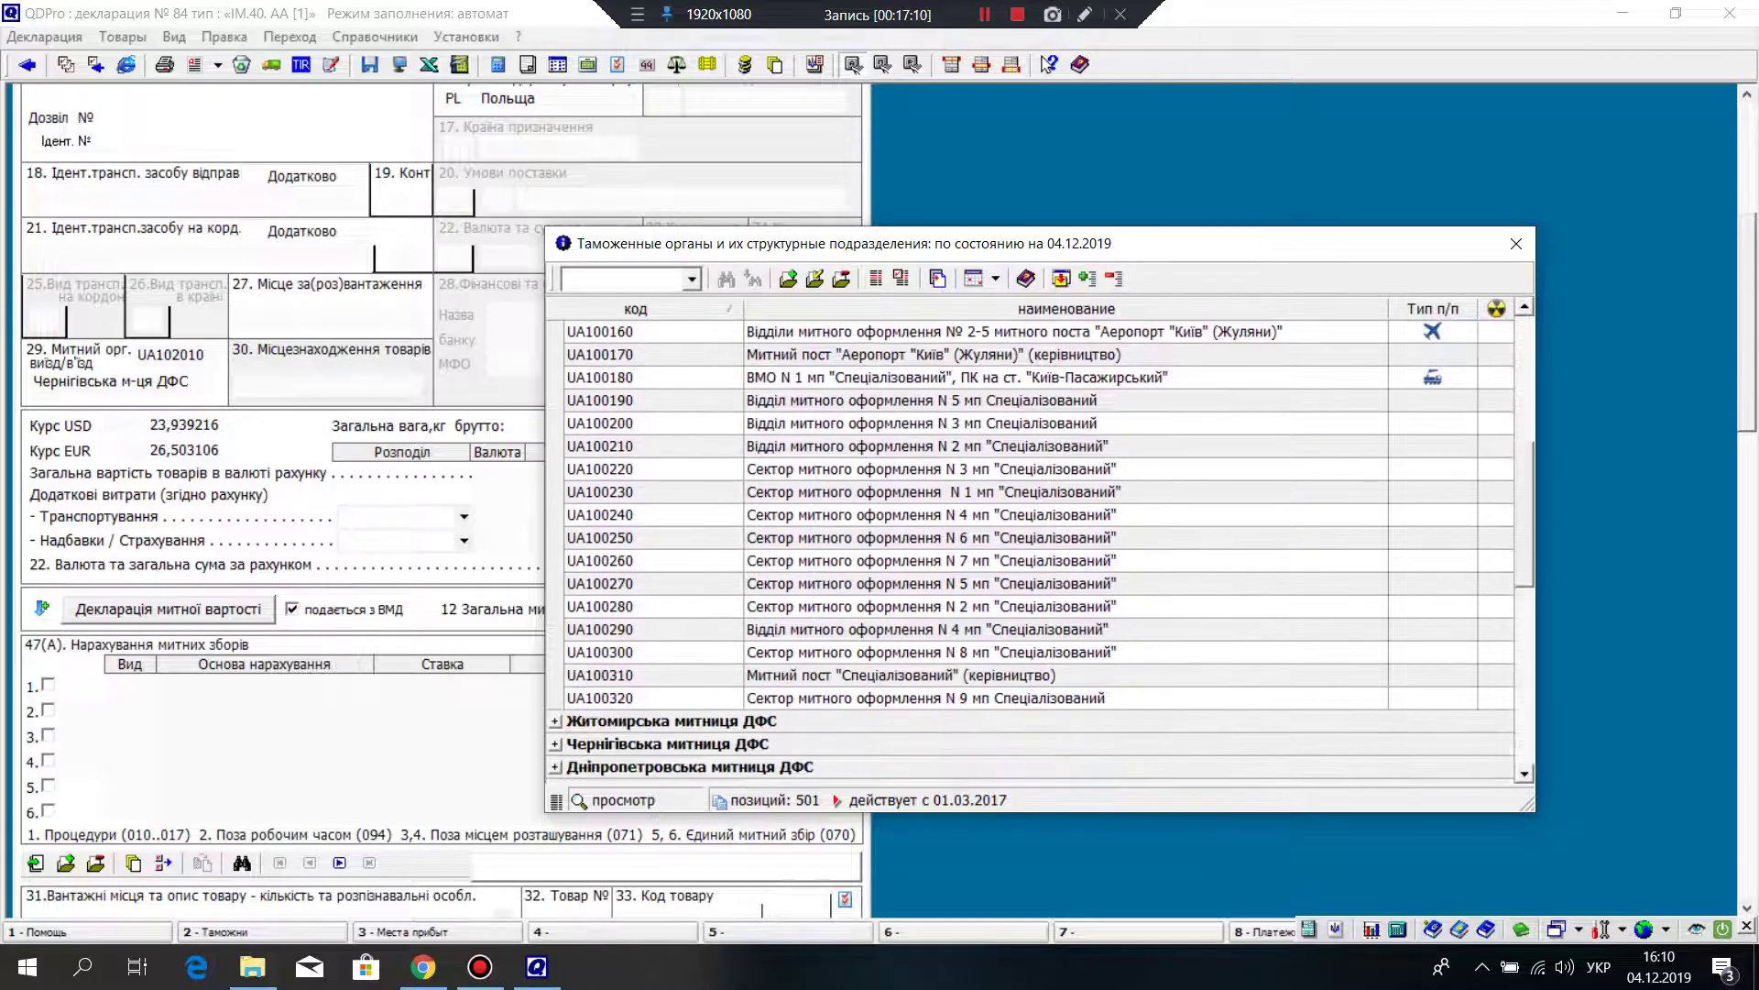
scroll(1031, 550, "up", 5)
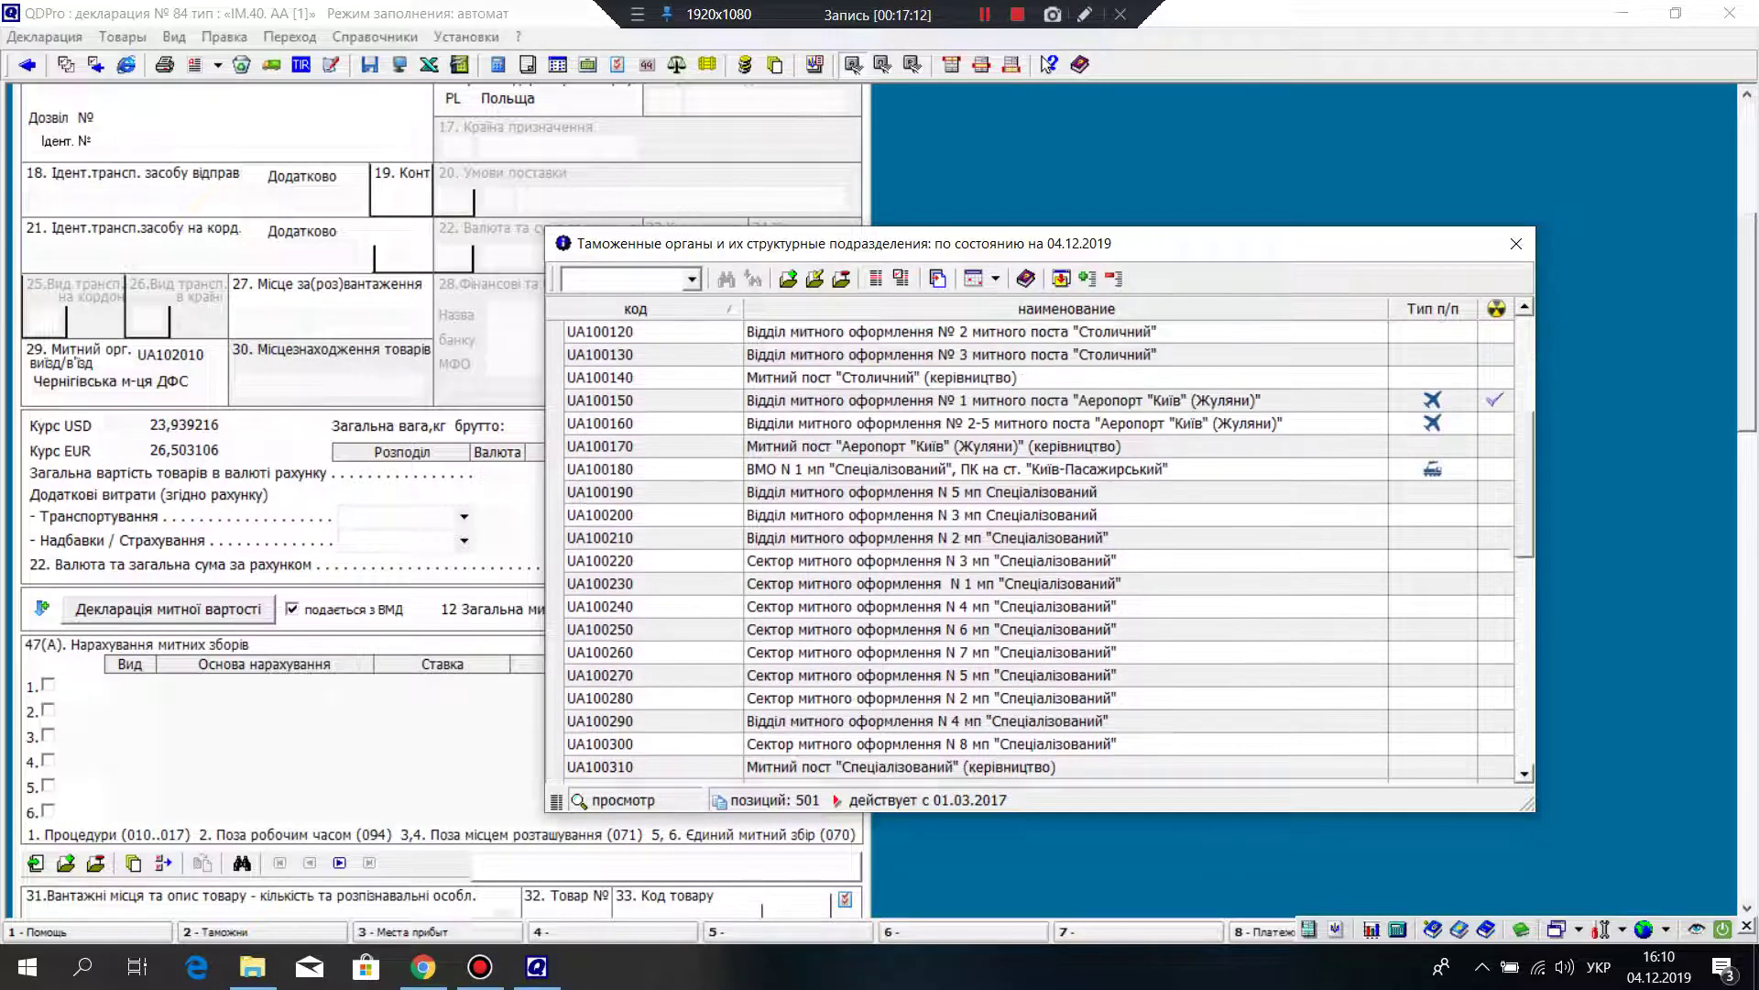
scroll(1031, 549, "up", 3)
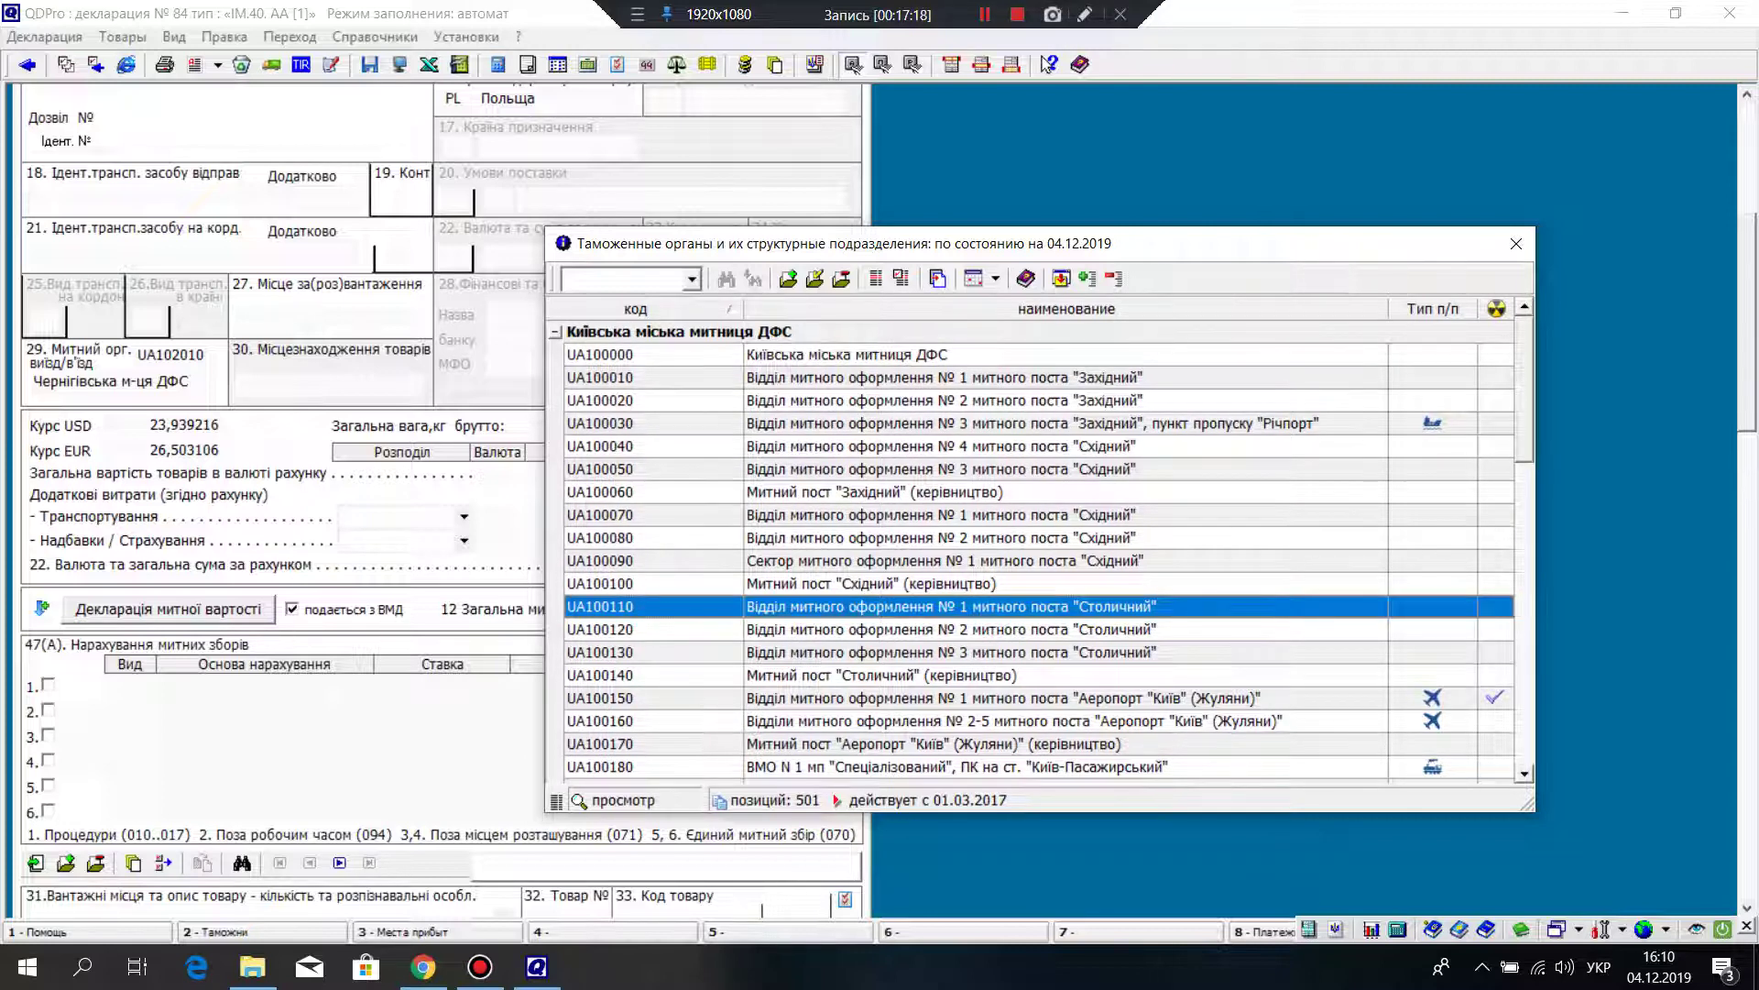
Step: Enter customs post code UA100170 into box 30
left_click(641, 354)
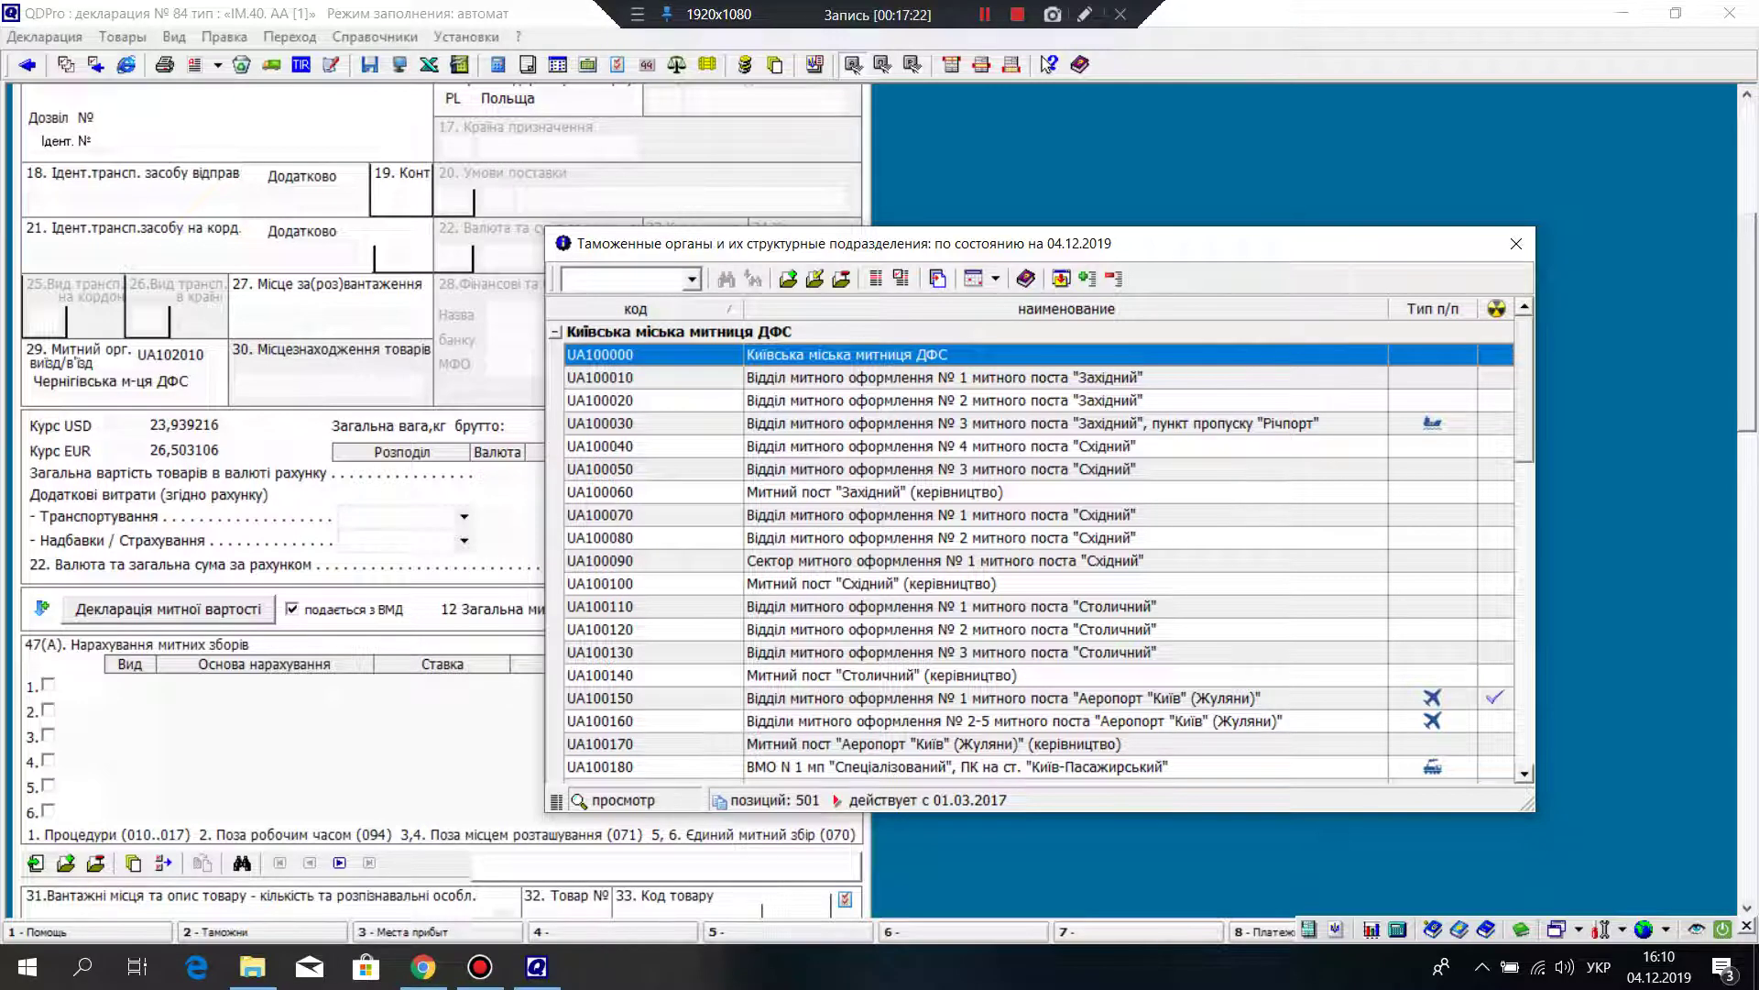
scroll(1041, 550, "down", 1)
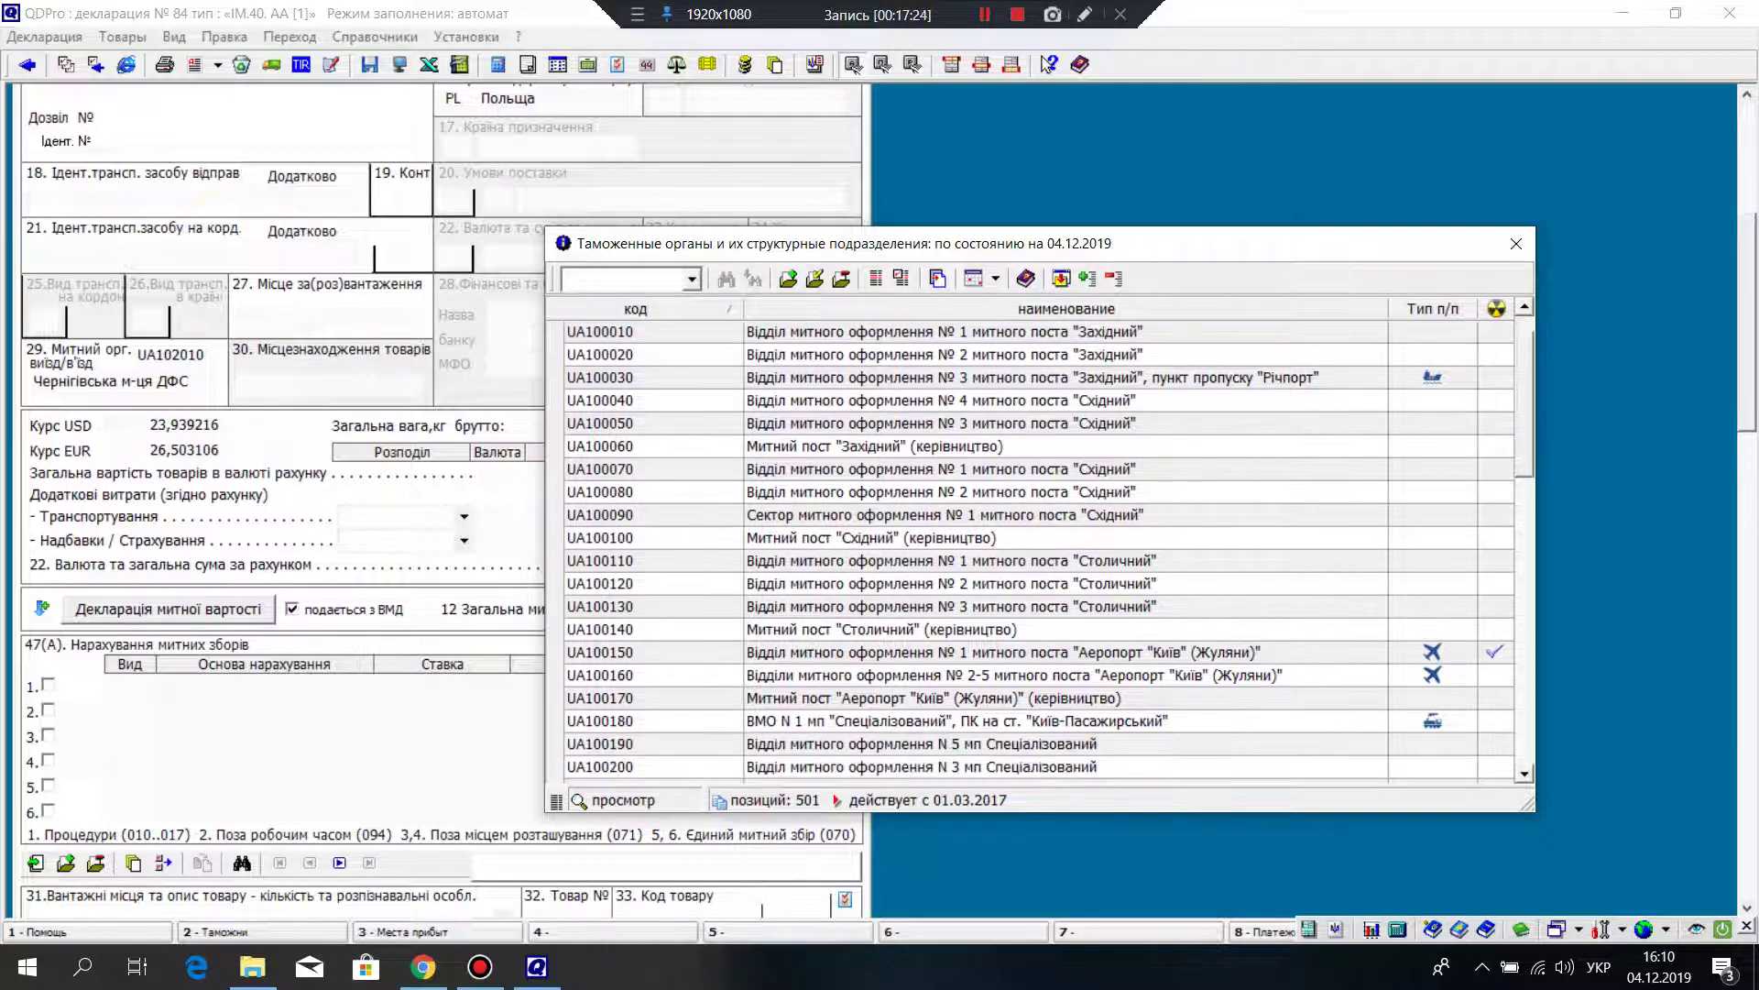
left_click(933, 697)
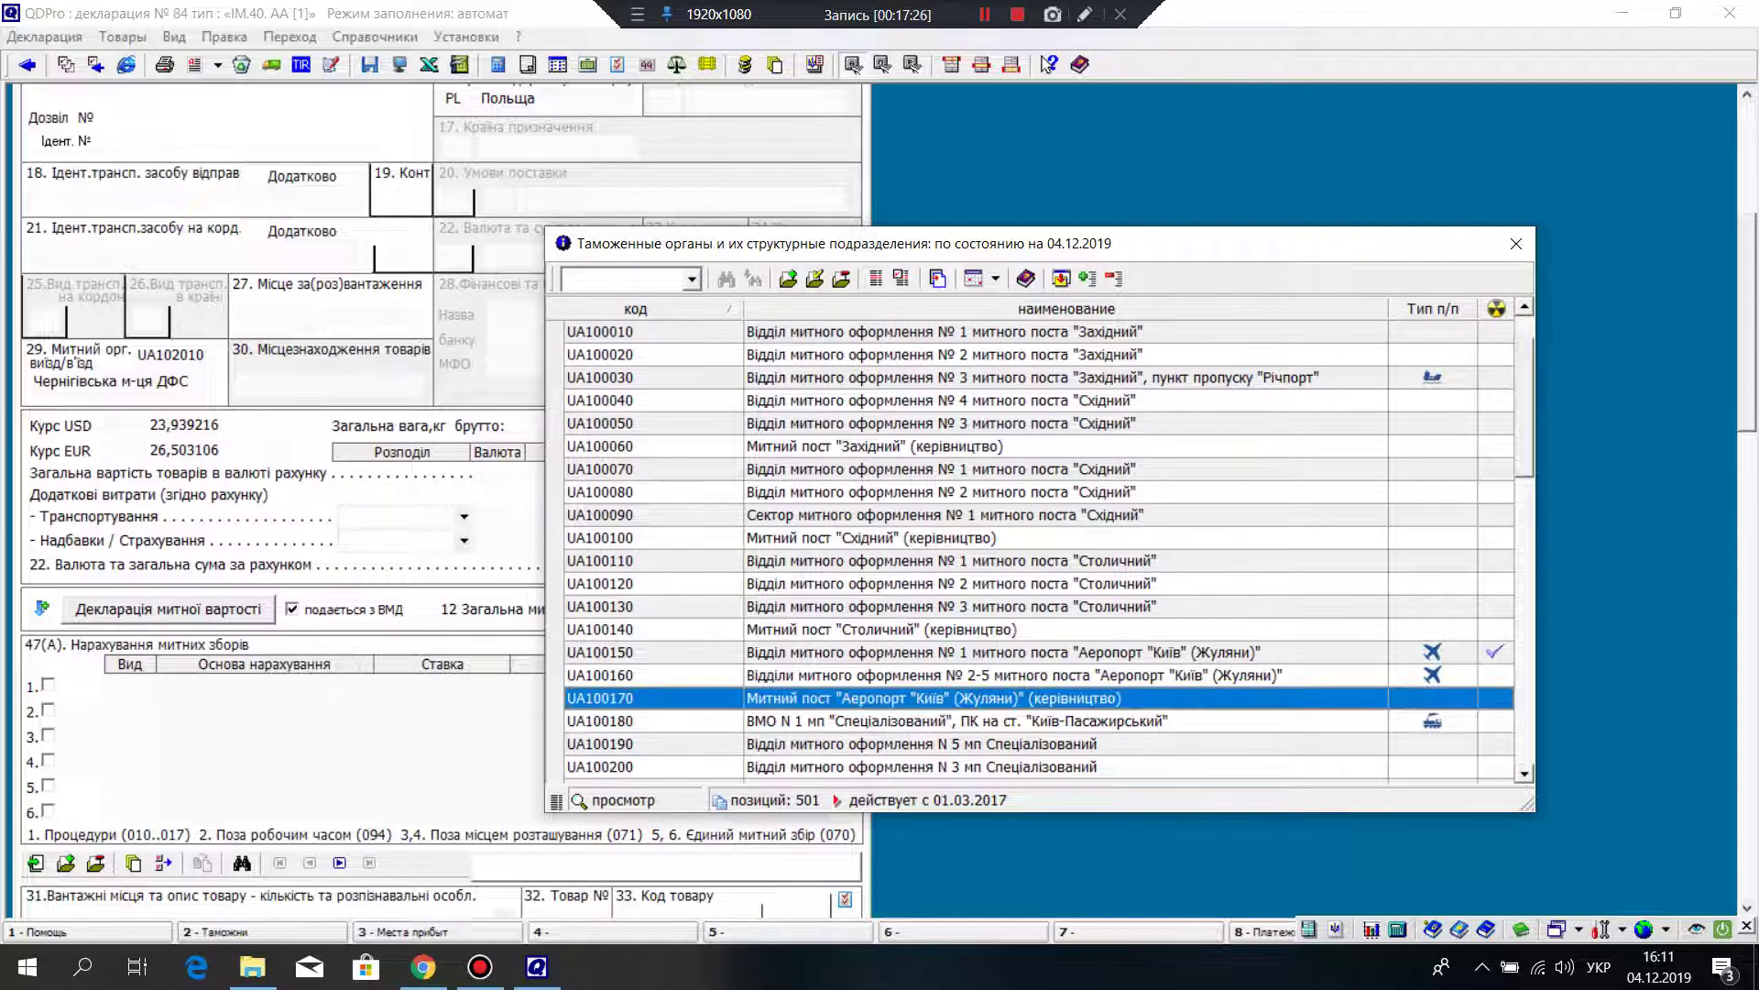
scroll(1041, 550, "down", 1)
scroll(1041, 549, "down", 3)
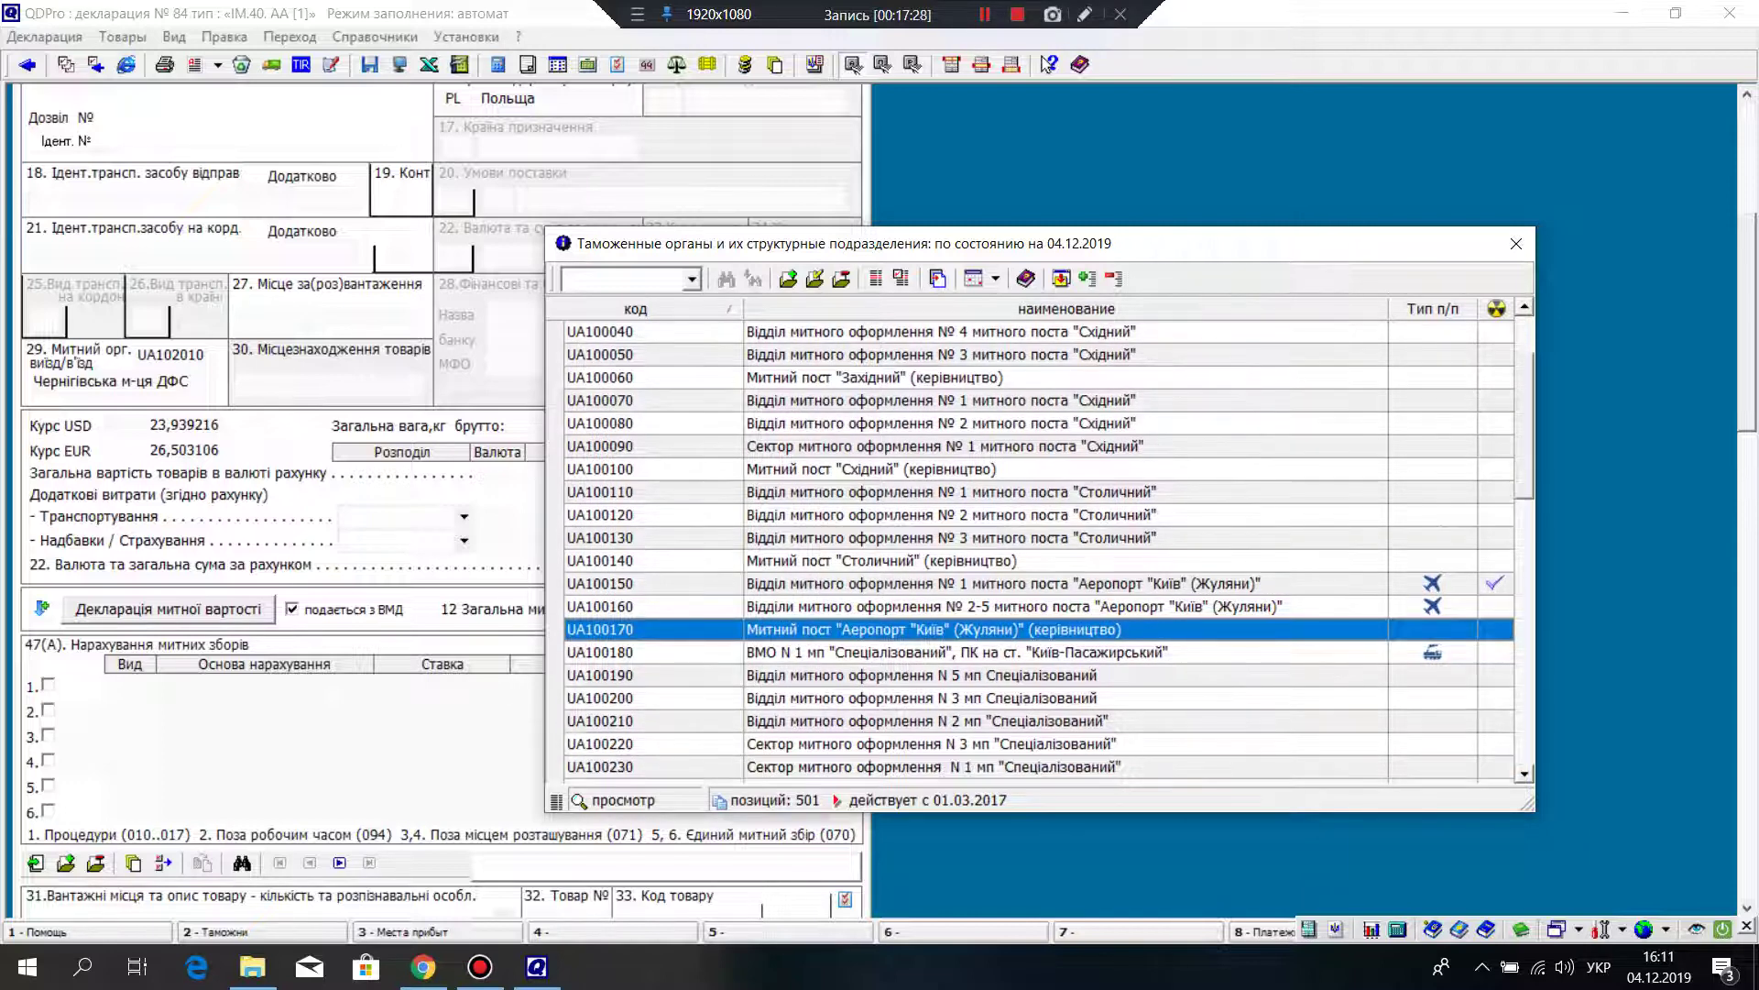
scroll(1041, 550, "down", 1)
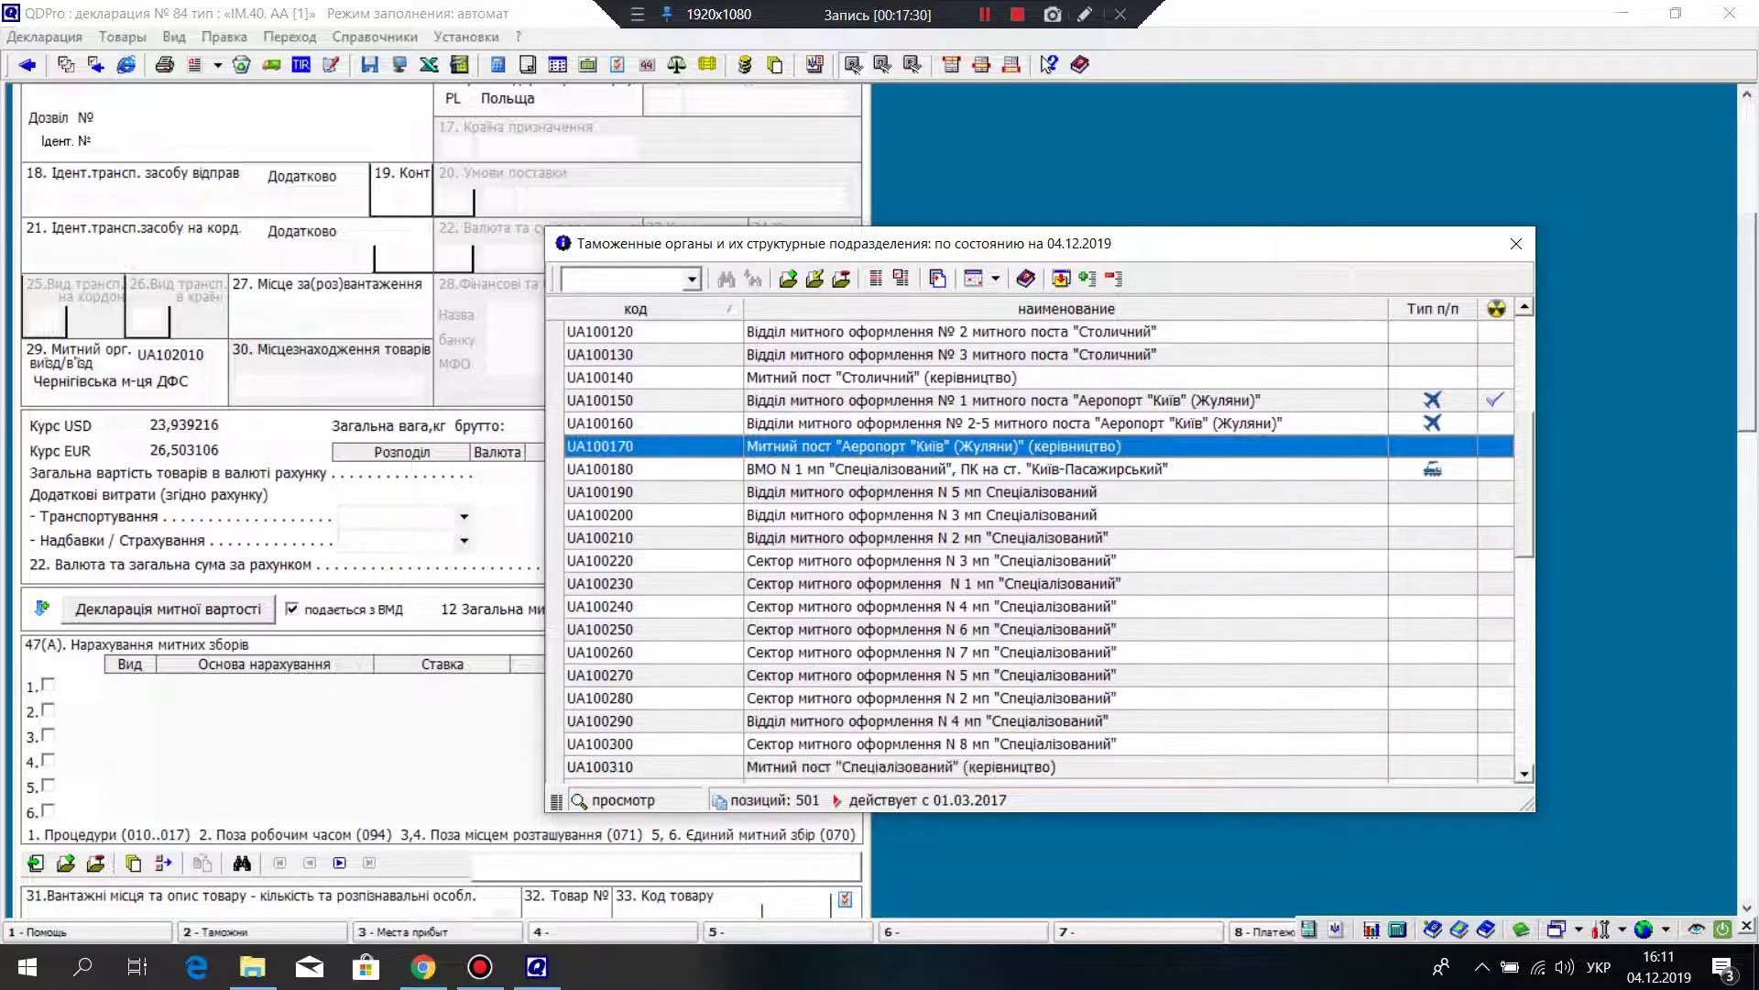
scroll(1041, 550, "down", 1)
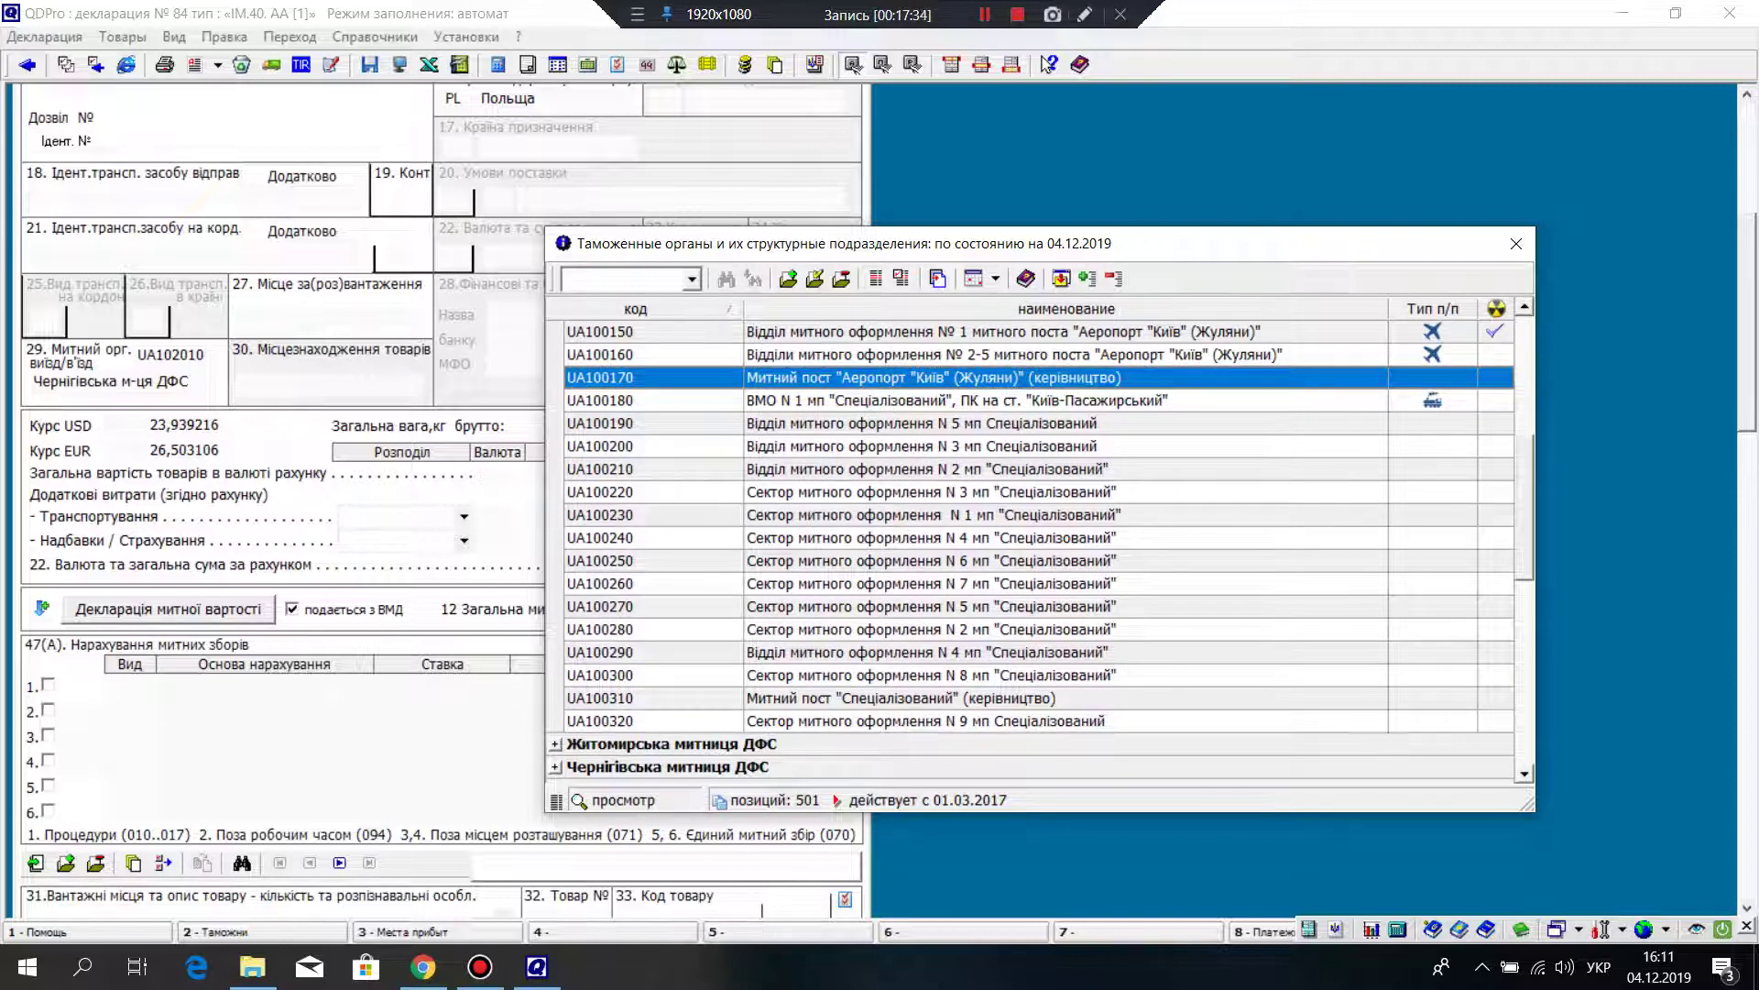
key("Return")
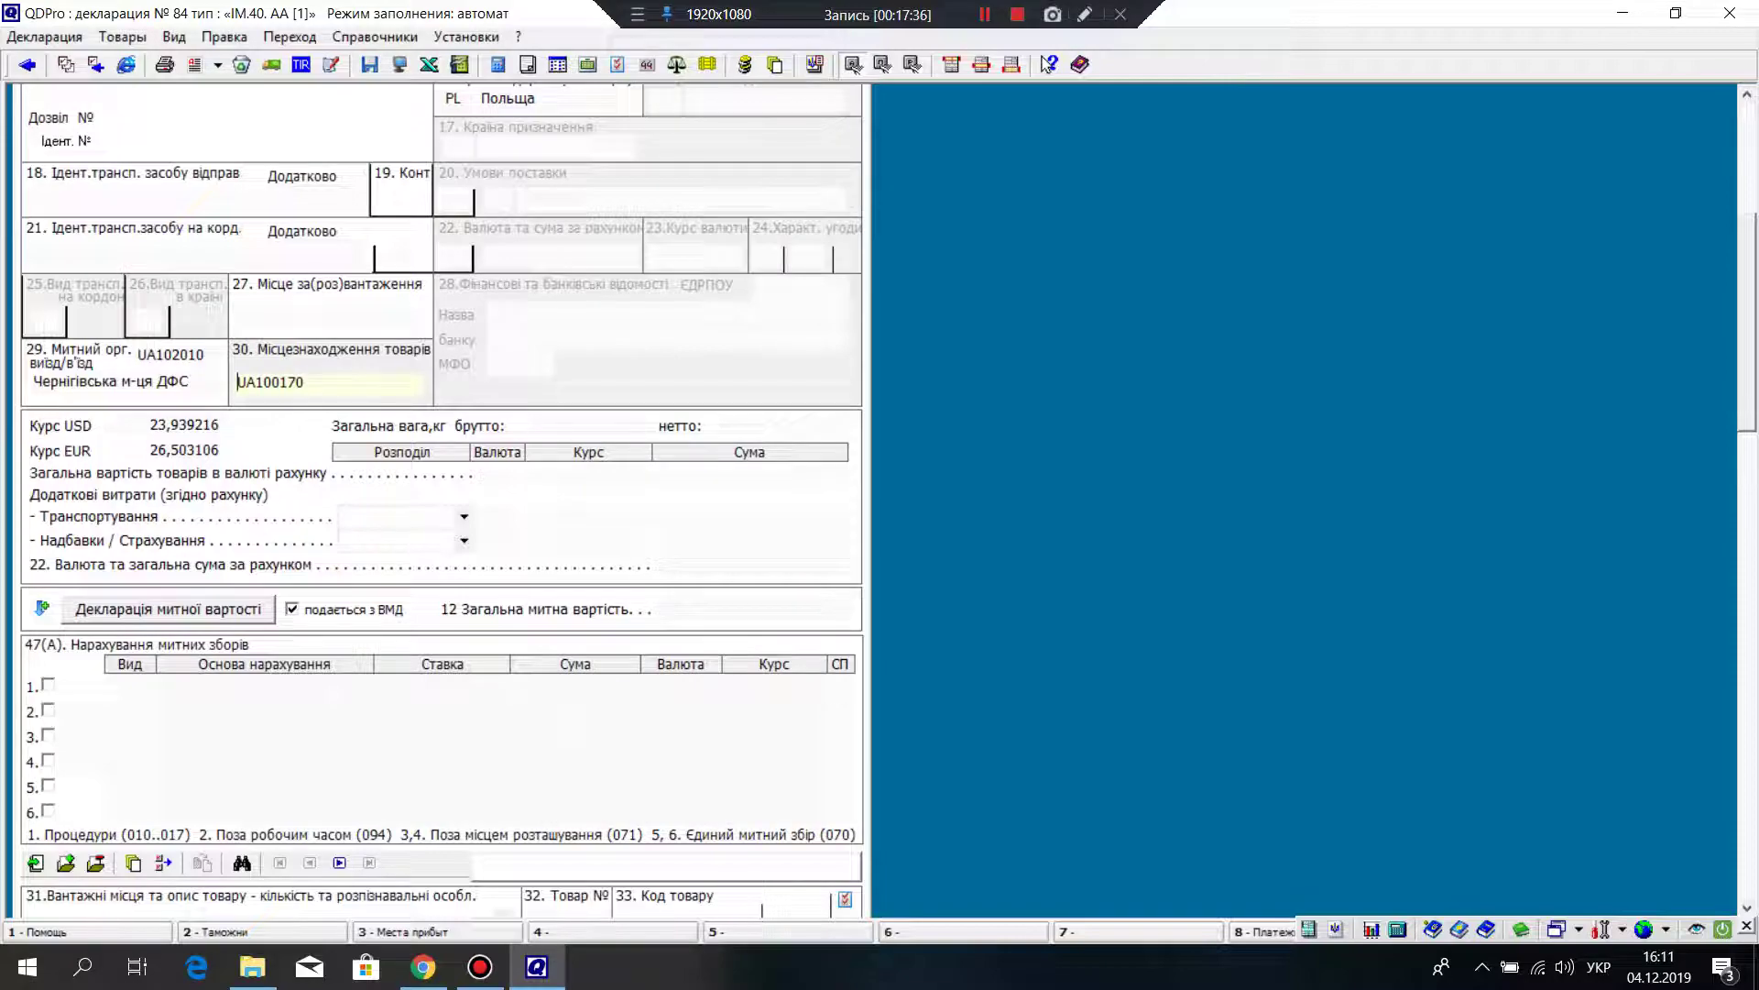
Step: Search Chrome for 'митний пост лепсе код' and note code UA 100 000
left_click(422, 966)
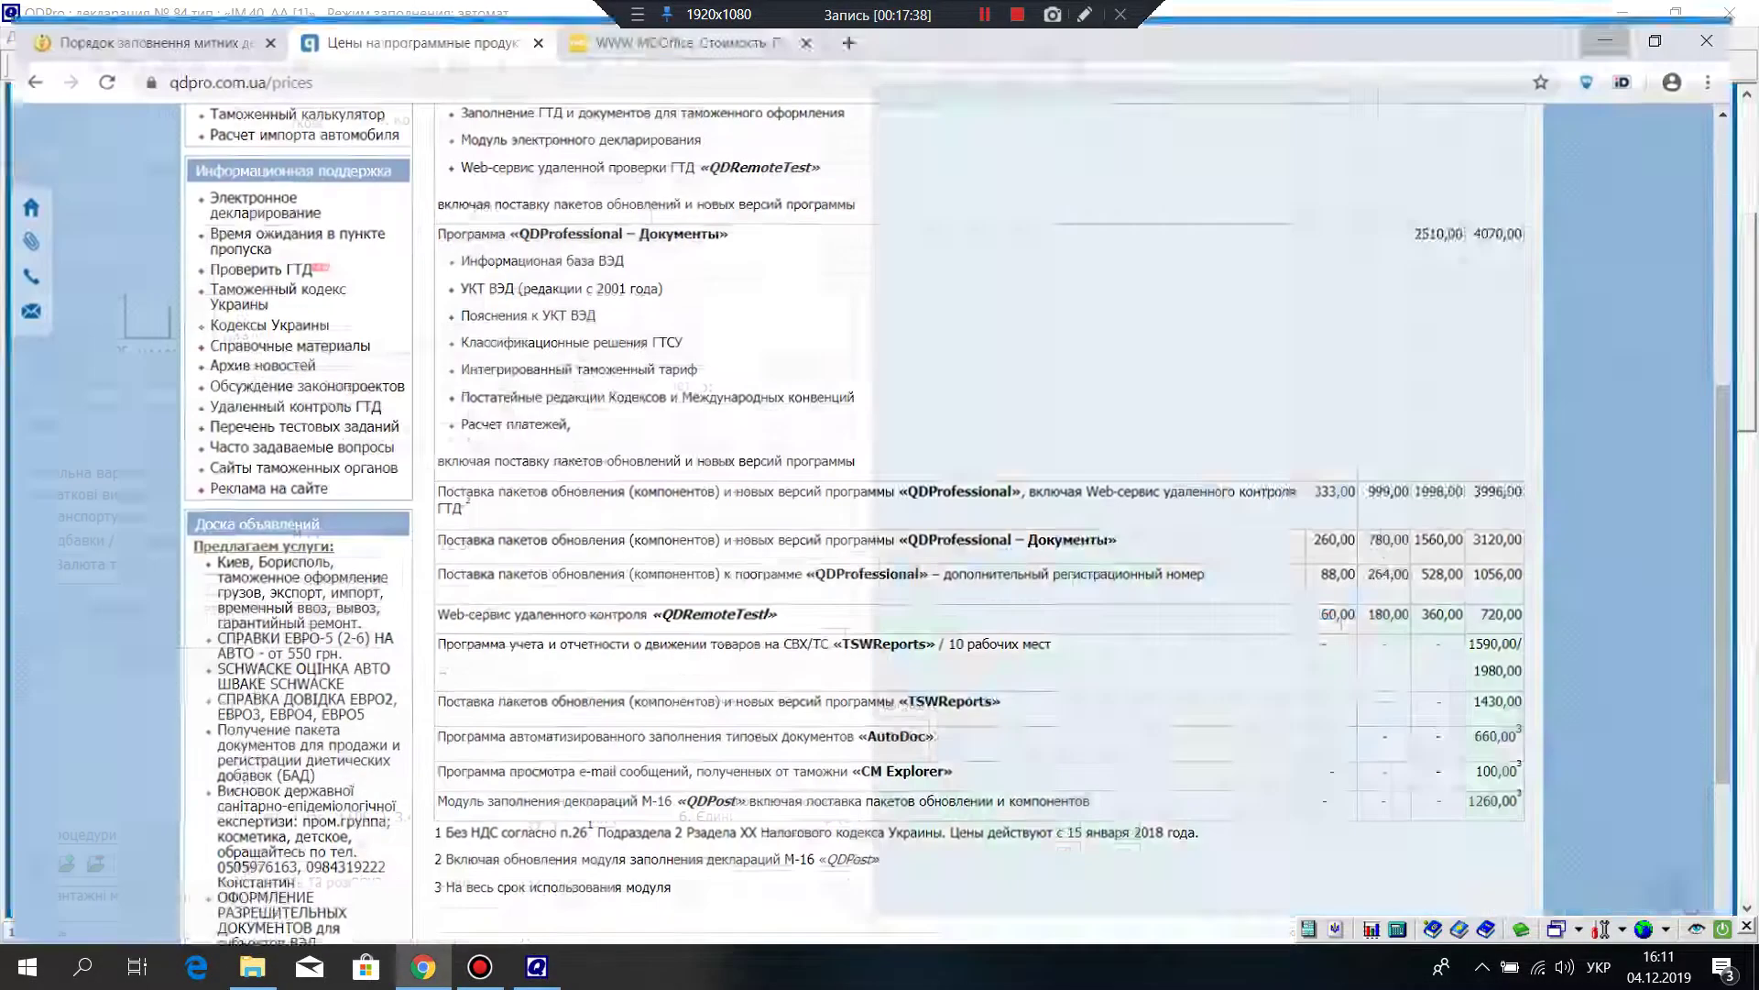
key("super+Down")
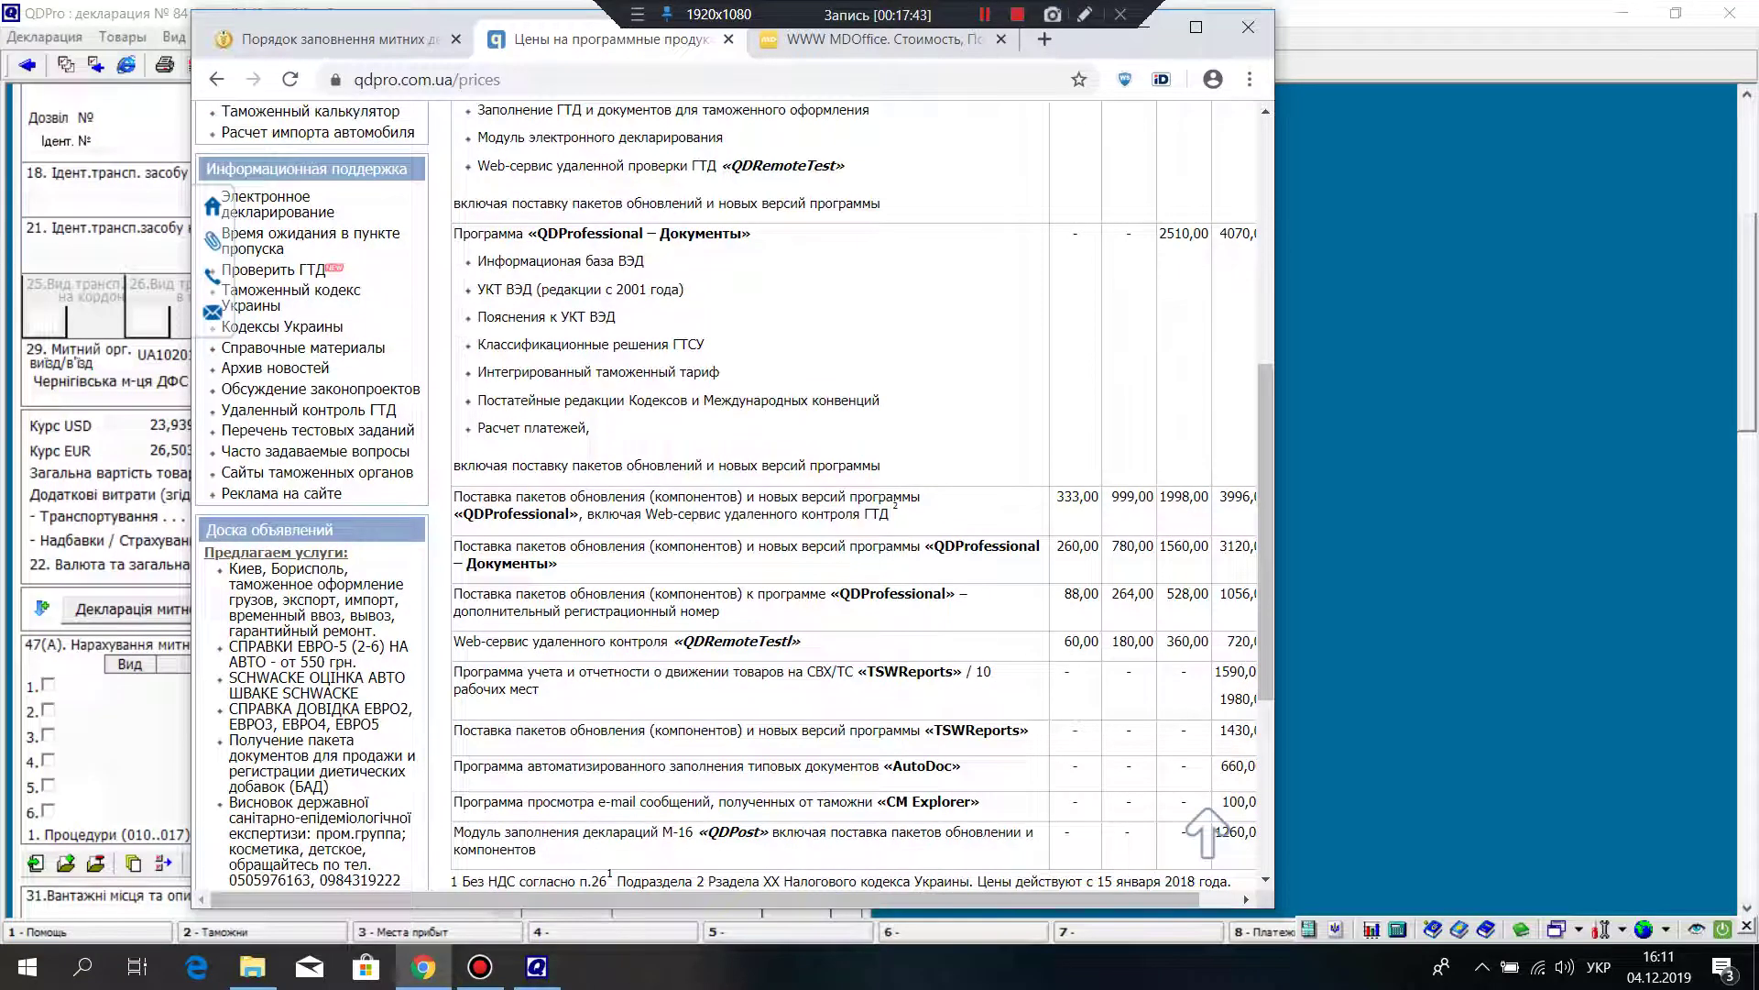
left_click_drag(1082, 39, 1081, 130)
left_click(1045, 130)
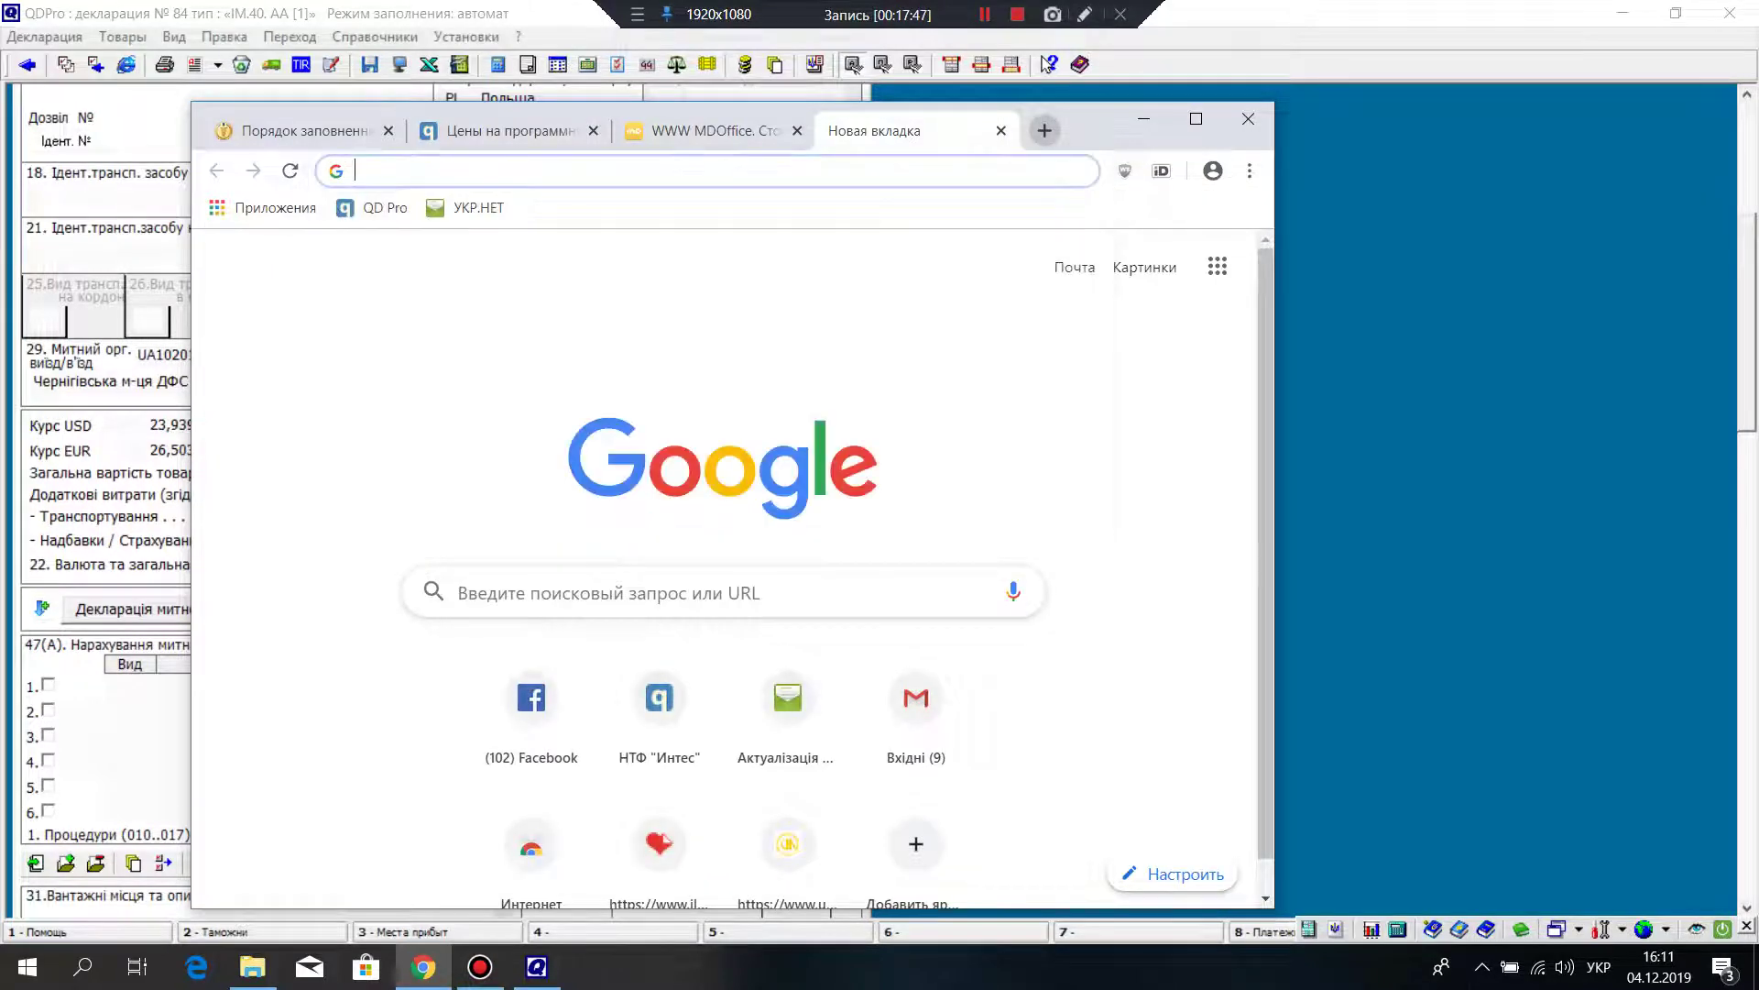
type("митний ")
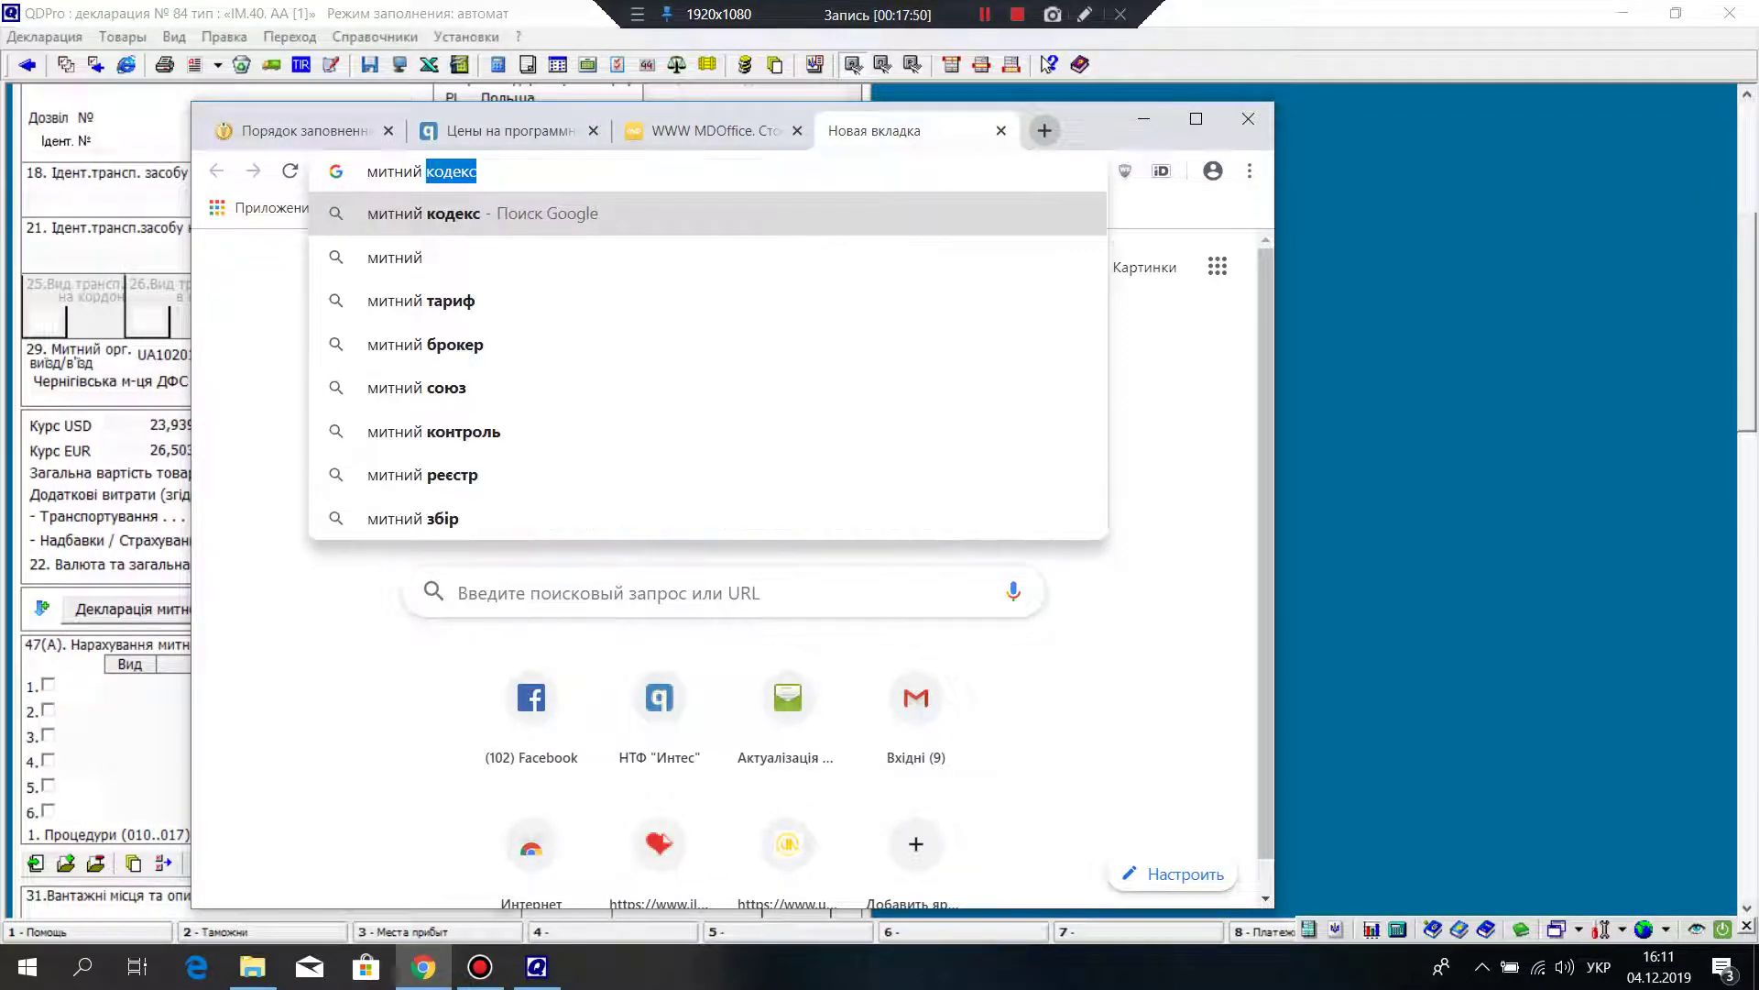
type("пост ле")
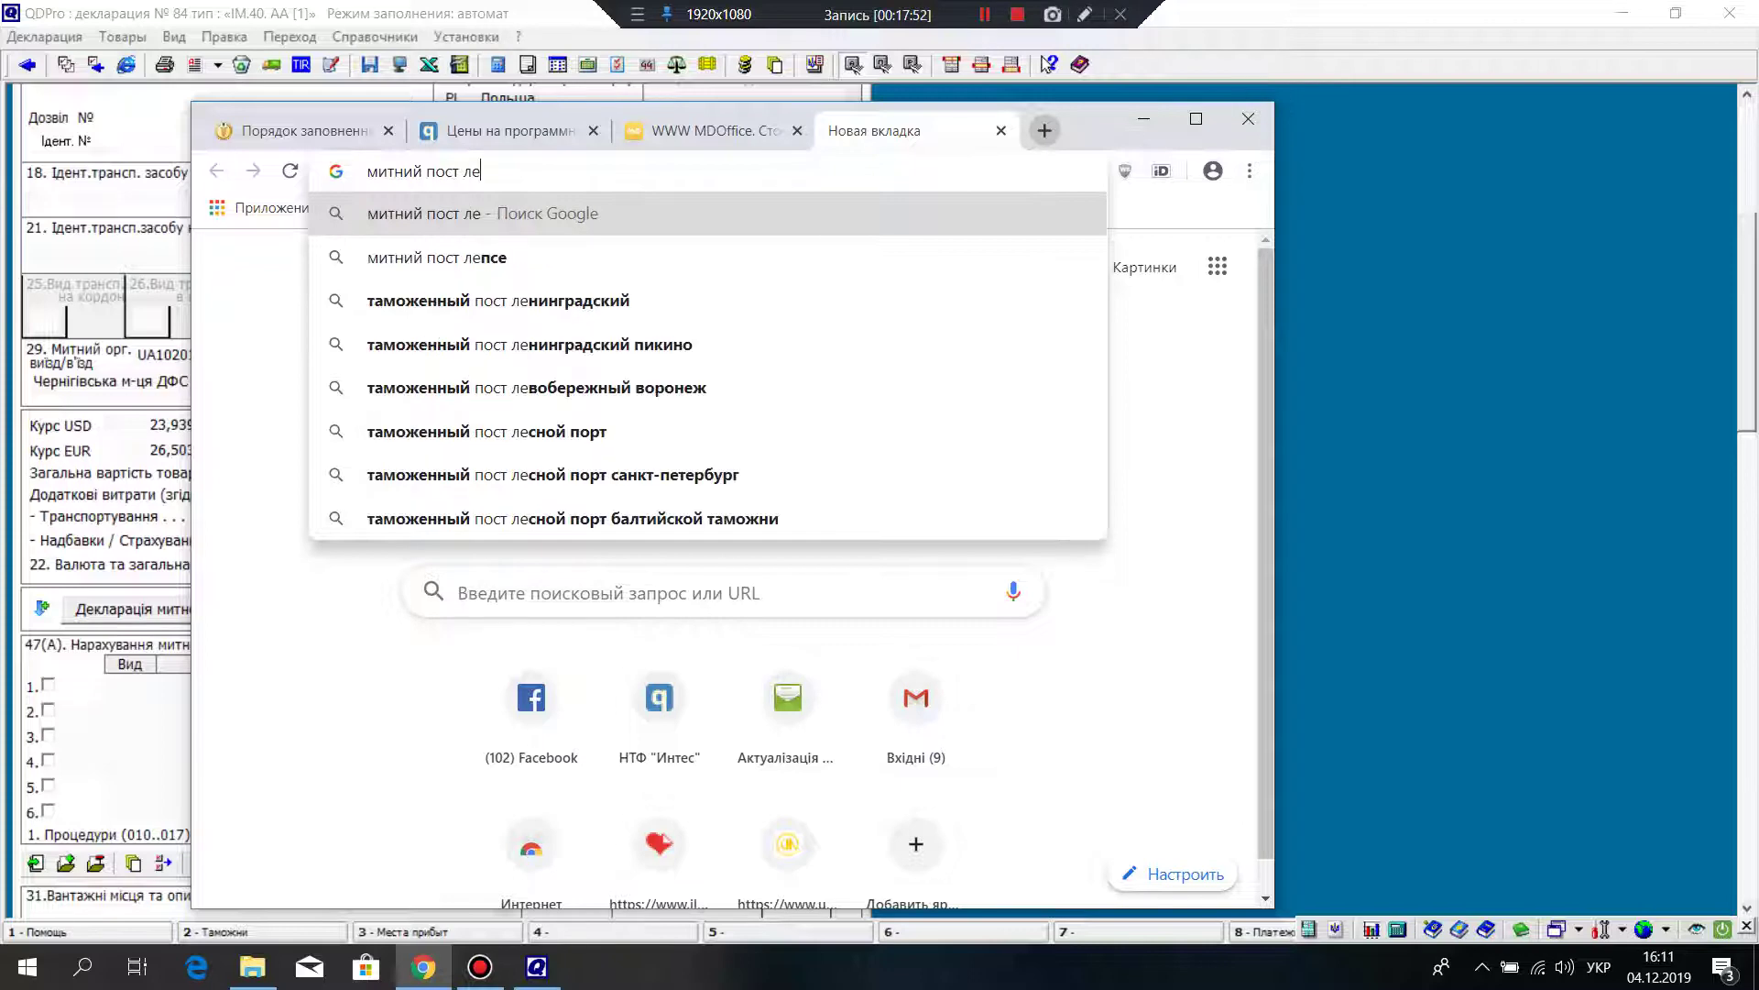
type("псе ко")
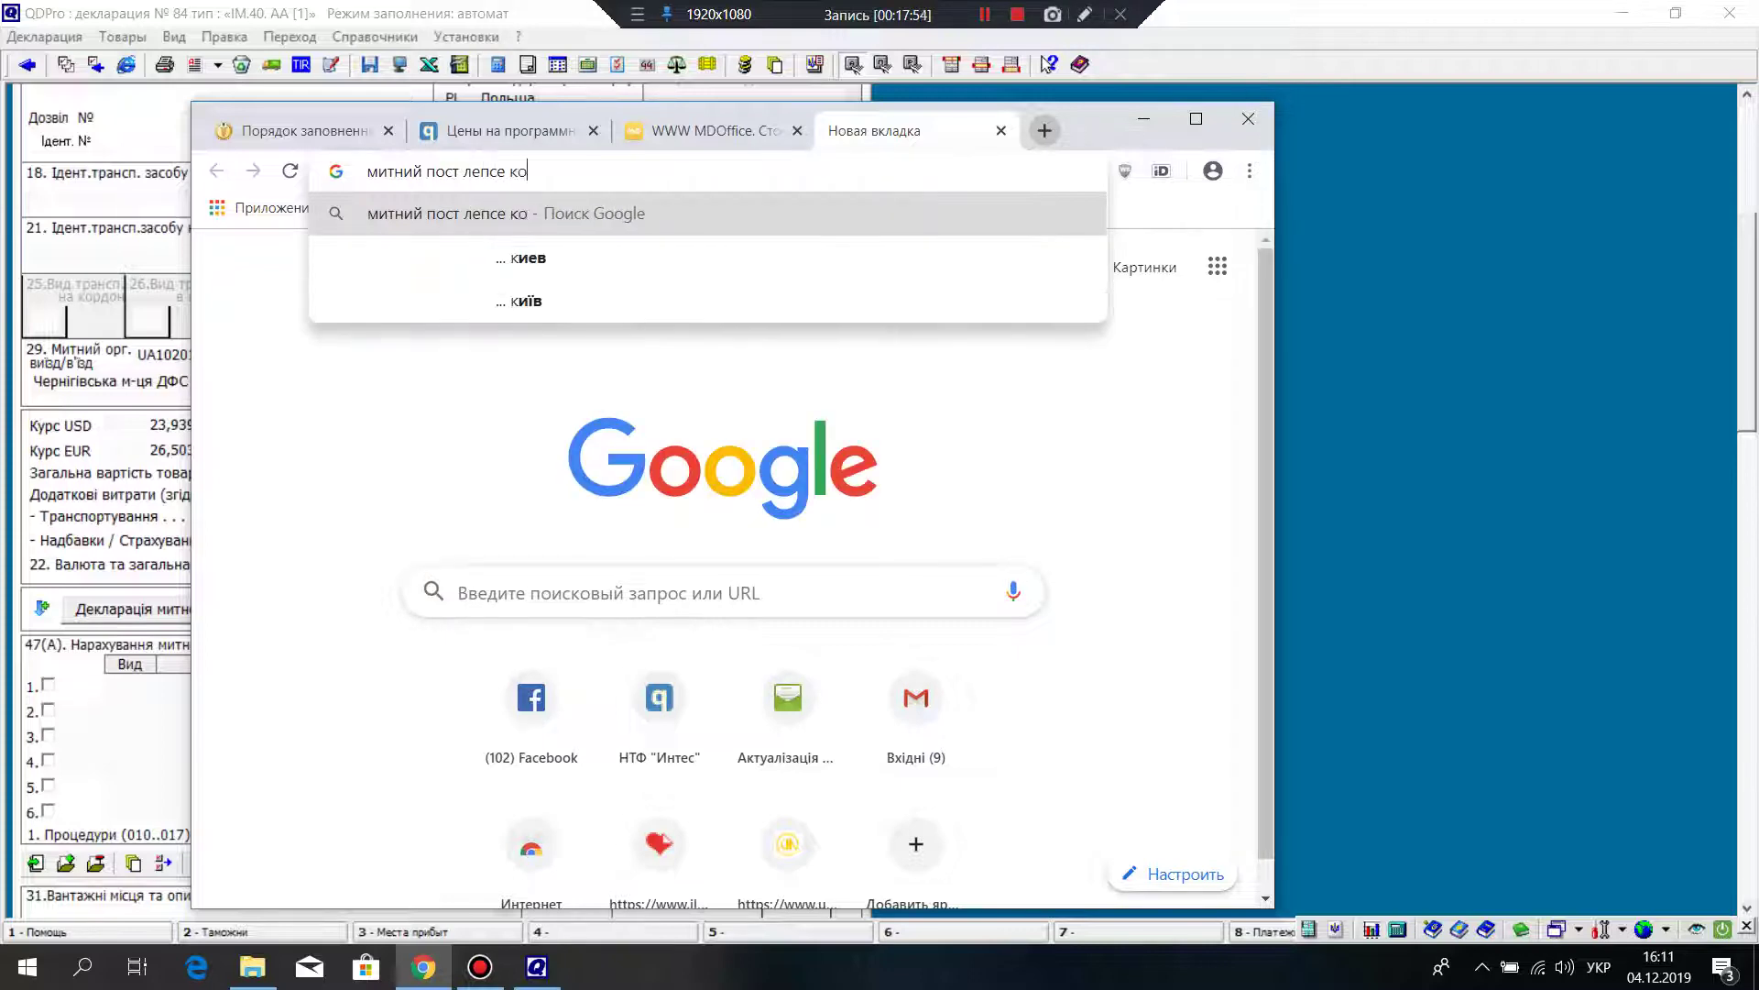
type("д")
key("Return")
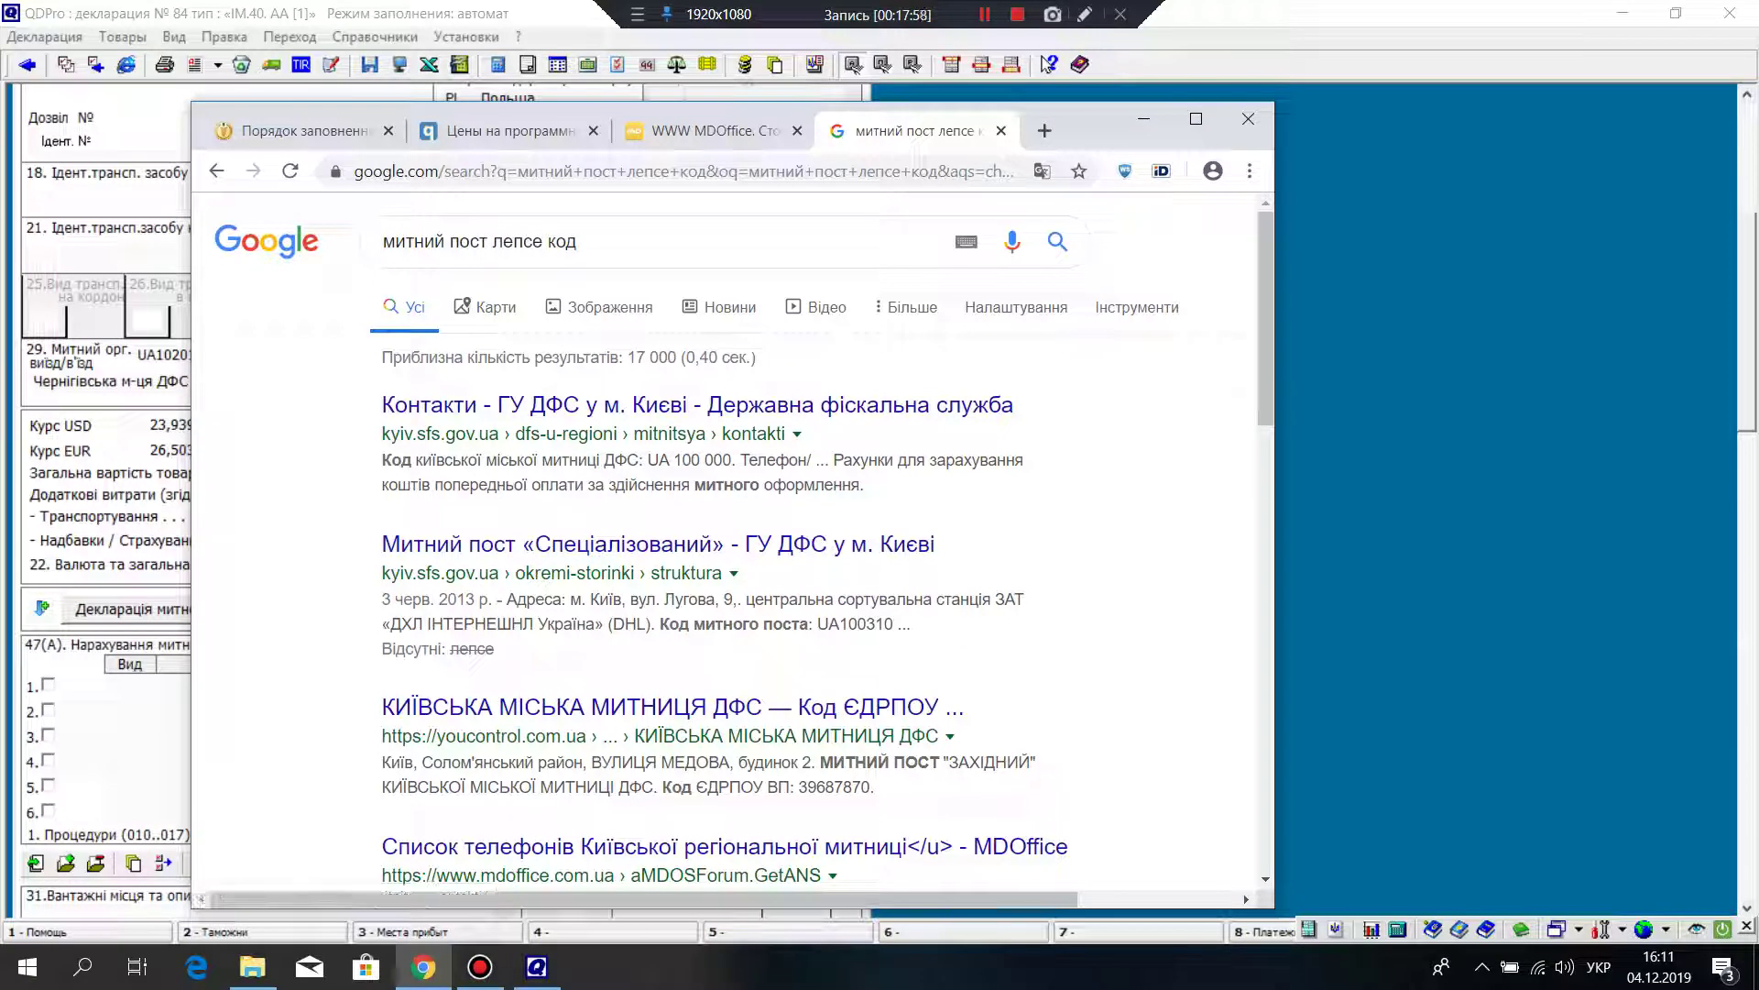
left_click_drag(648, 460, 732, 460)
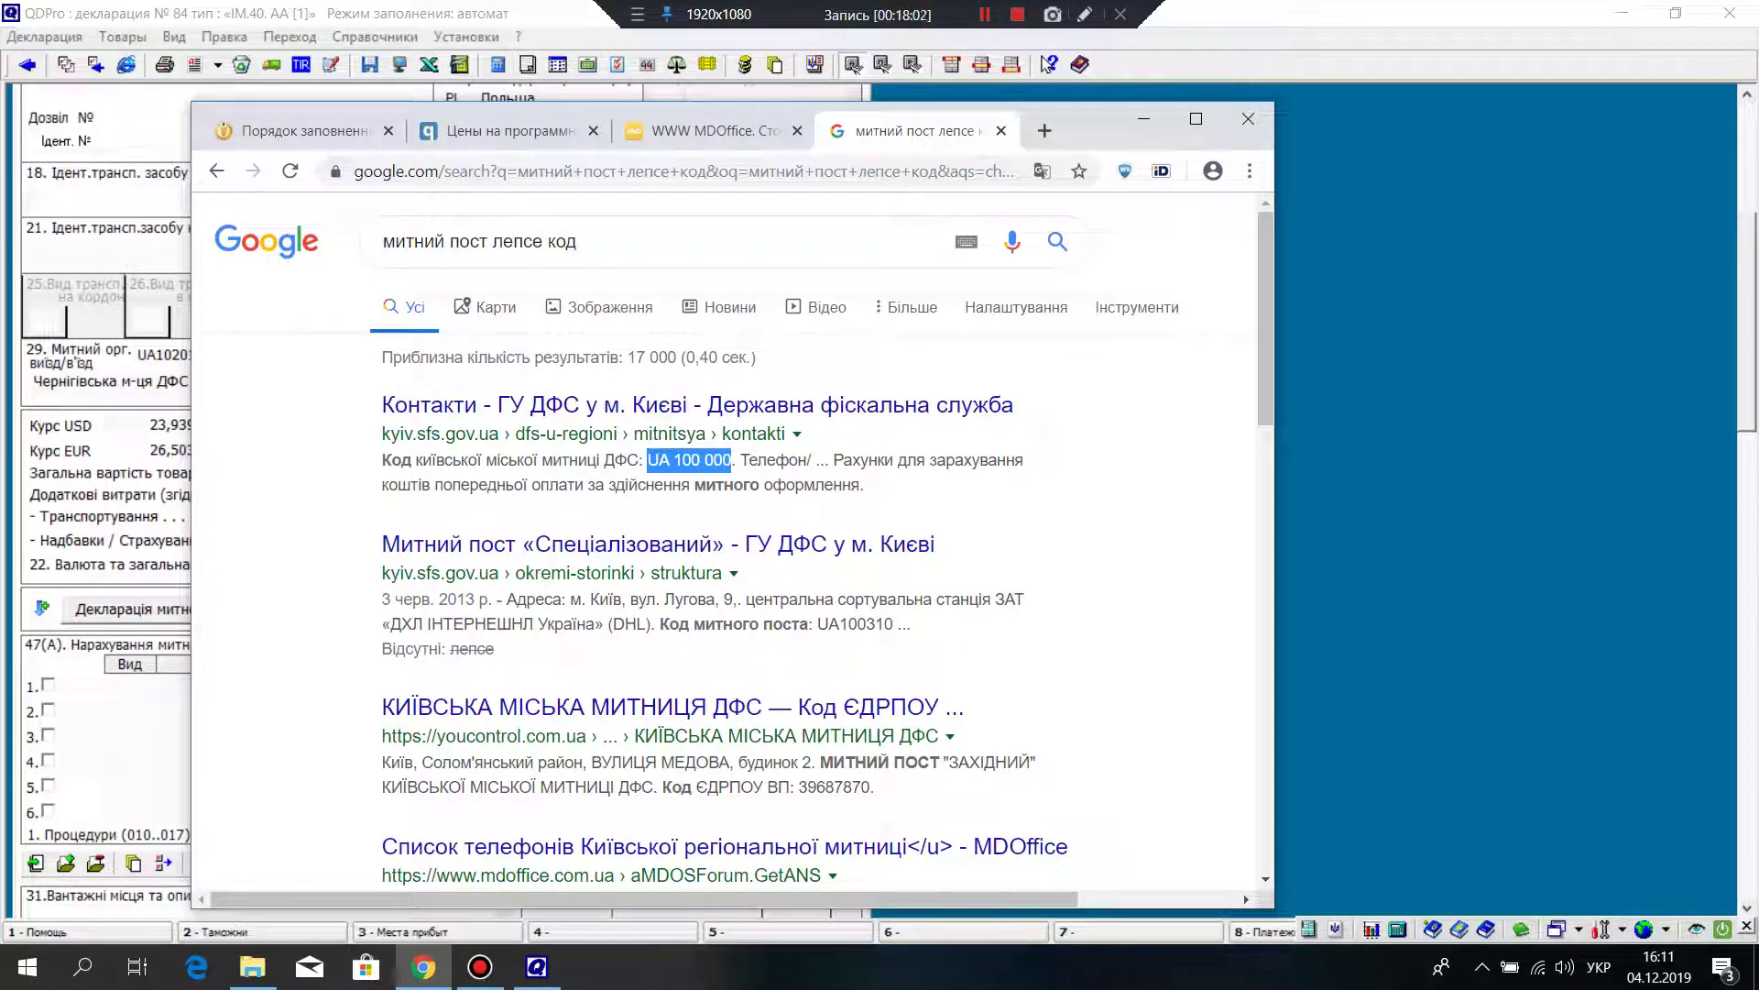
key("alt+Tab")
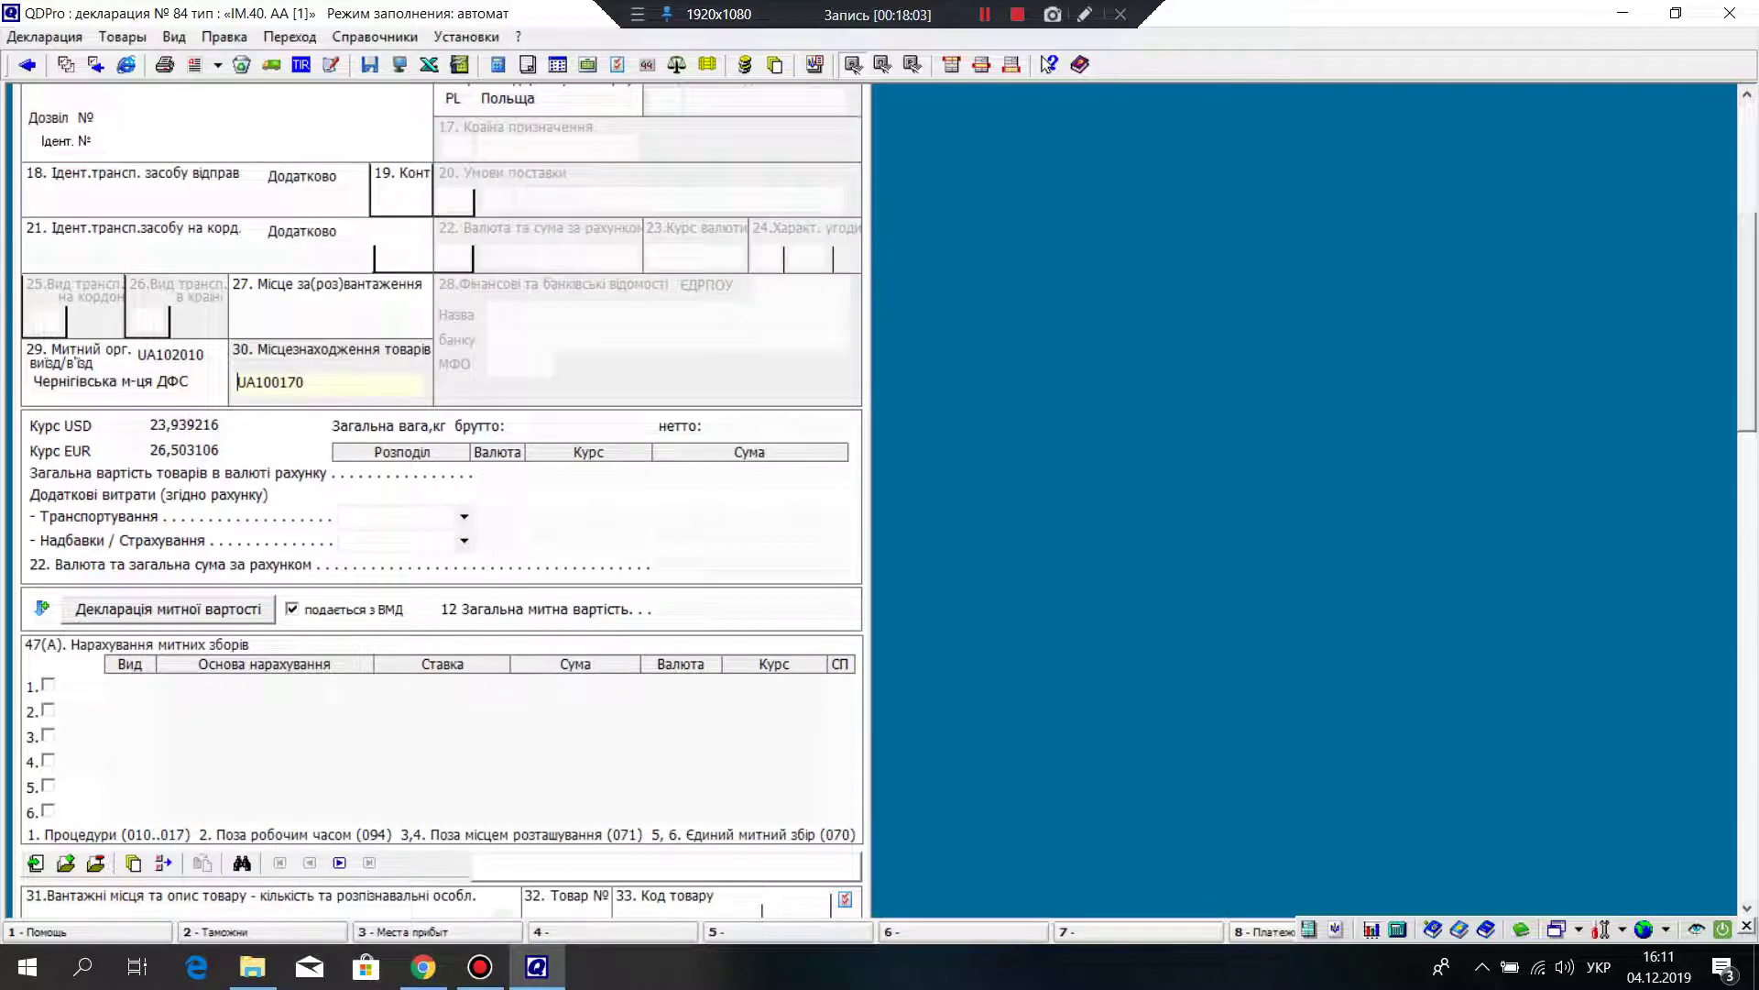
Step: Replace box 30's code with UA100000, Київська міська митниця ДФС
key("shift+F10")
key("Return")
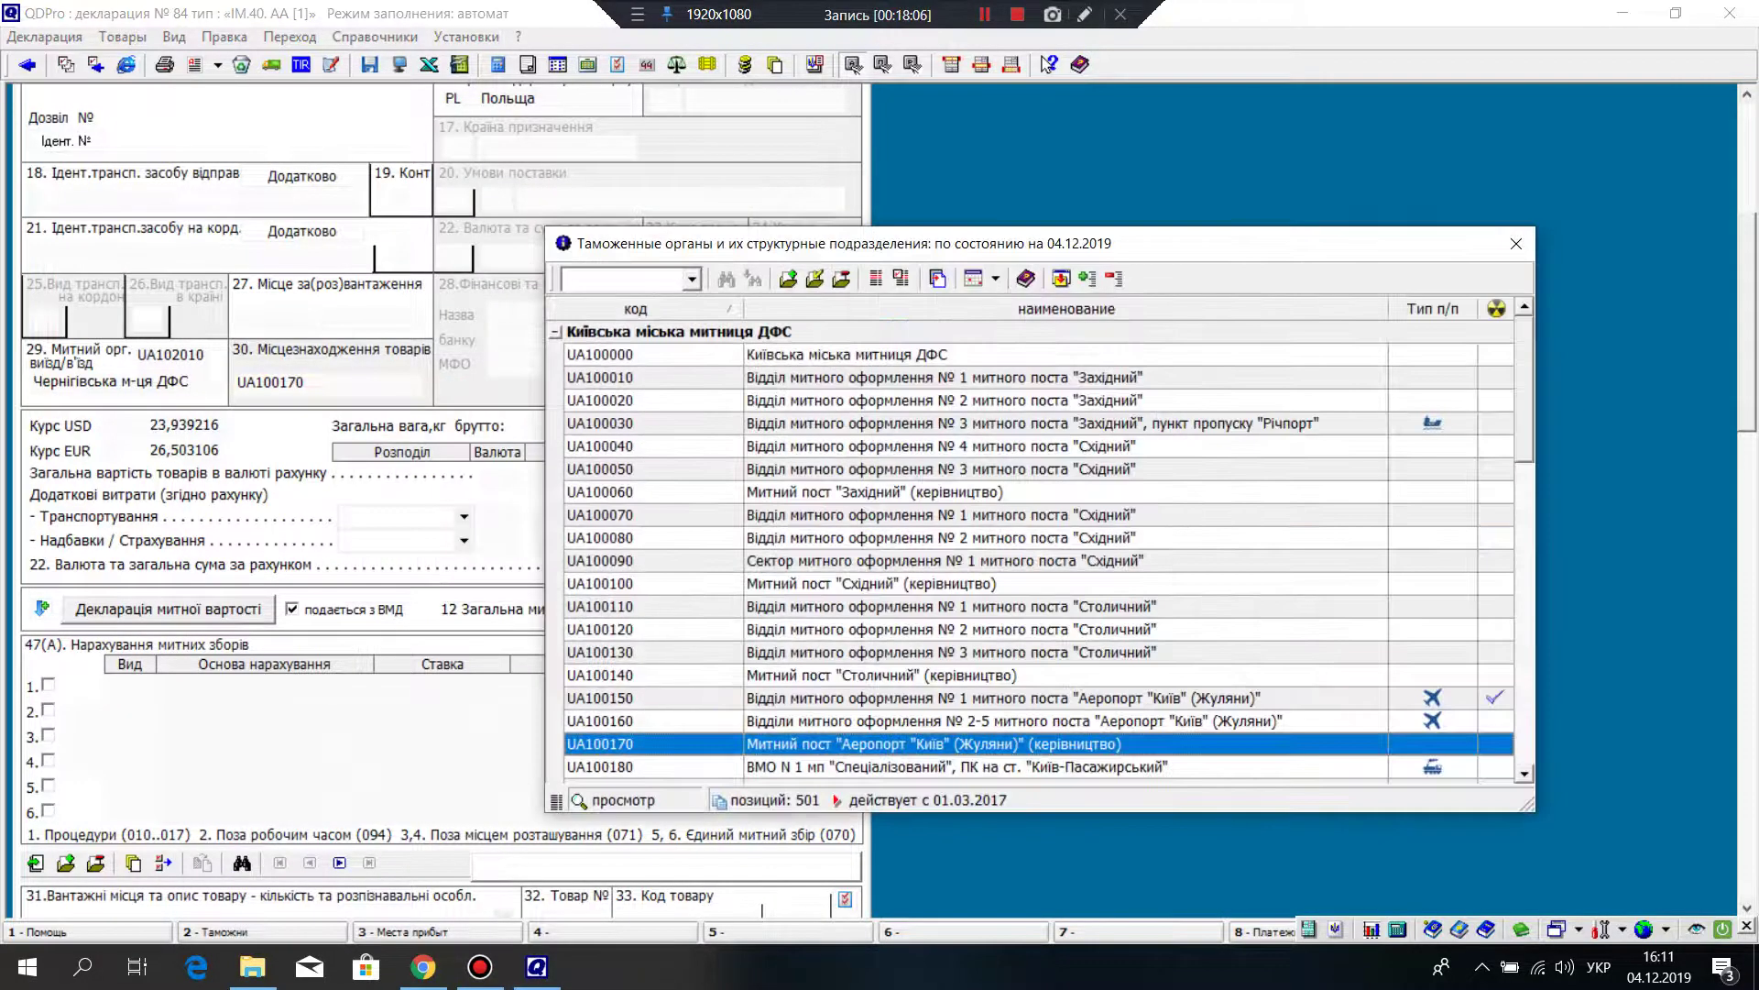
key("Home")
key("Return")
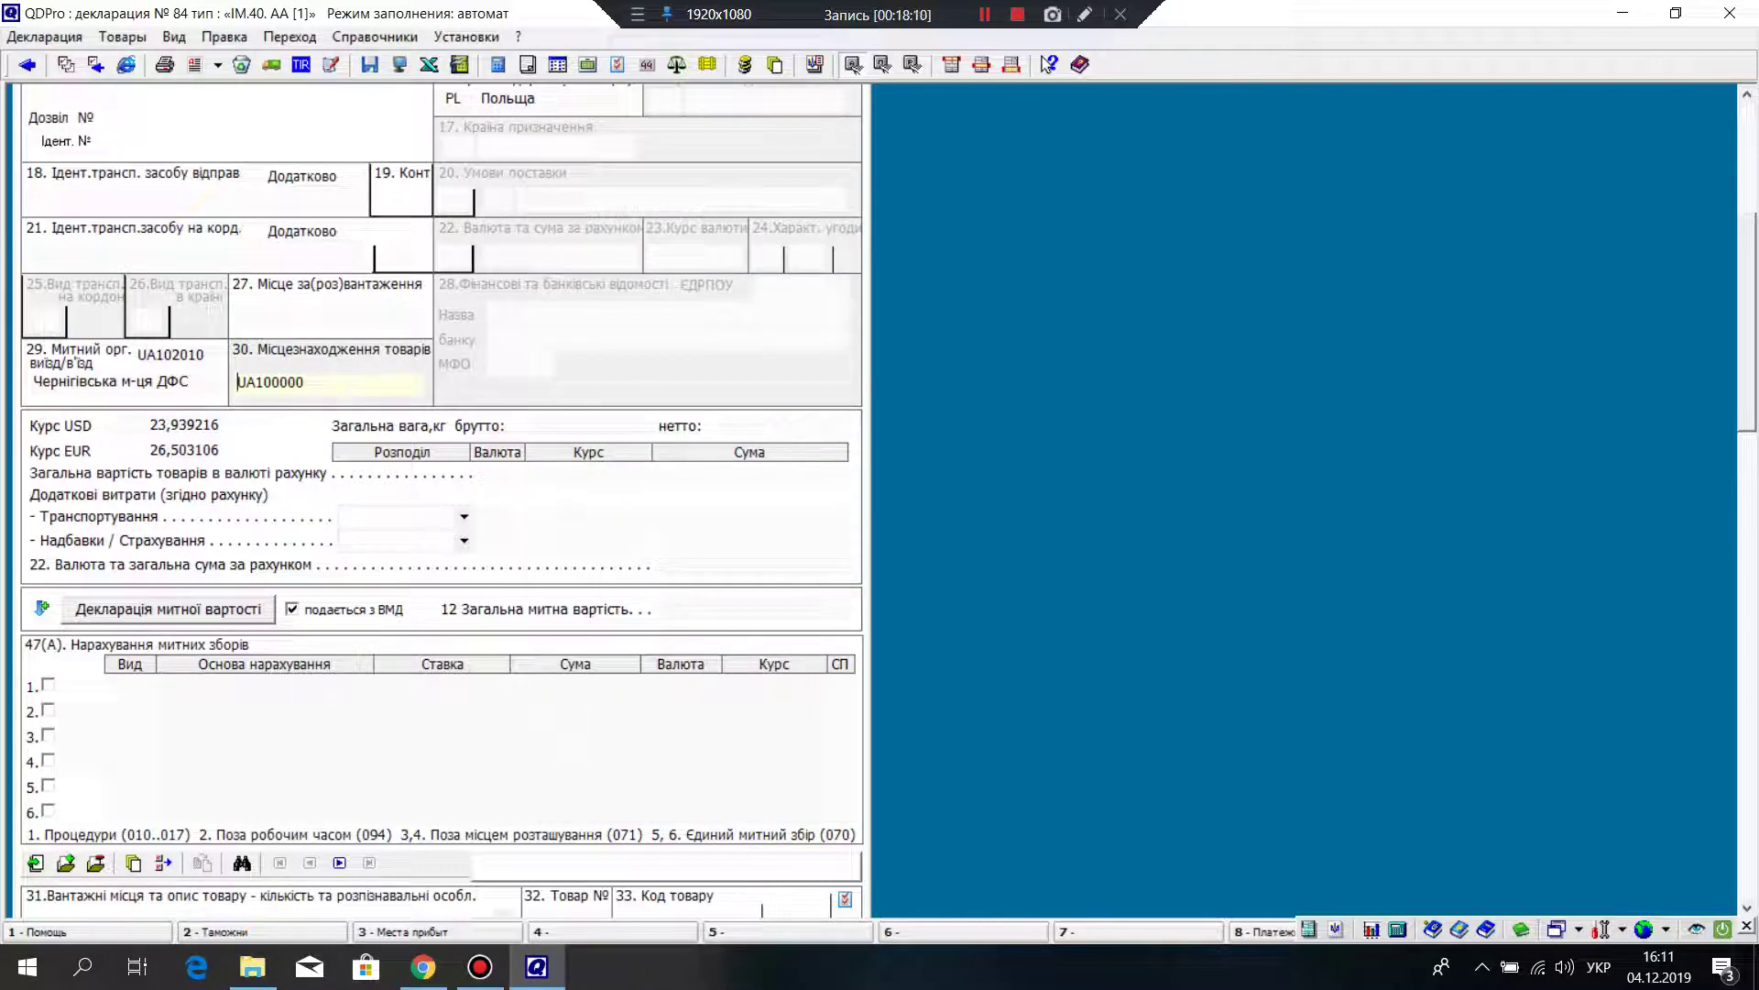
Step: Browse the customs offices list again and keep UA100000 in box 30
right_click(363, 388)
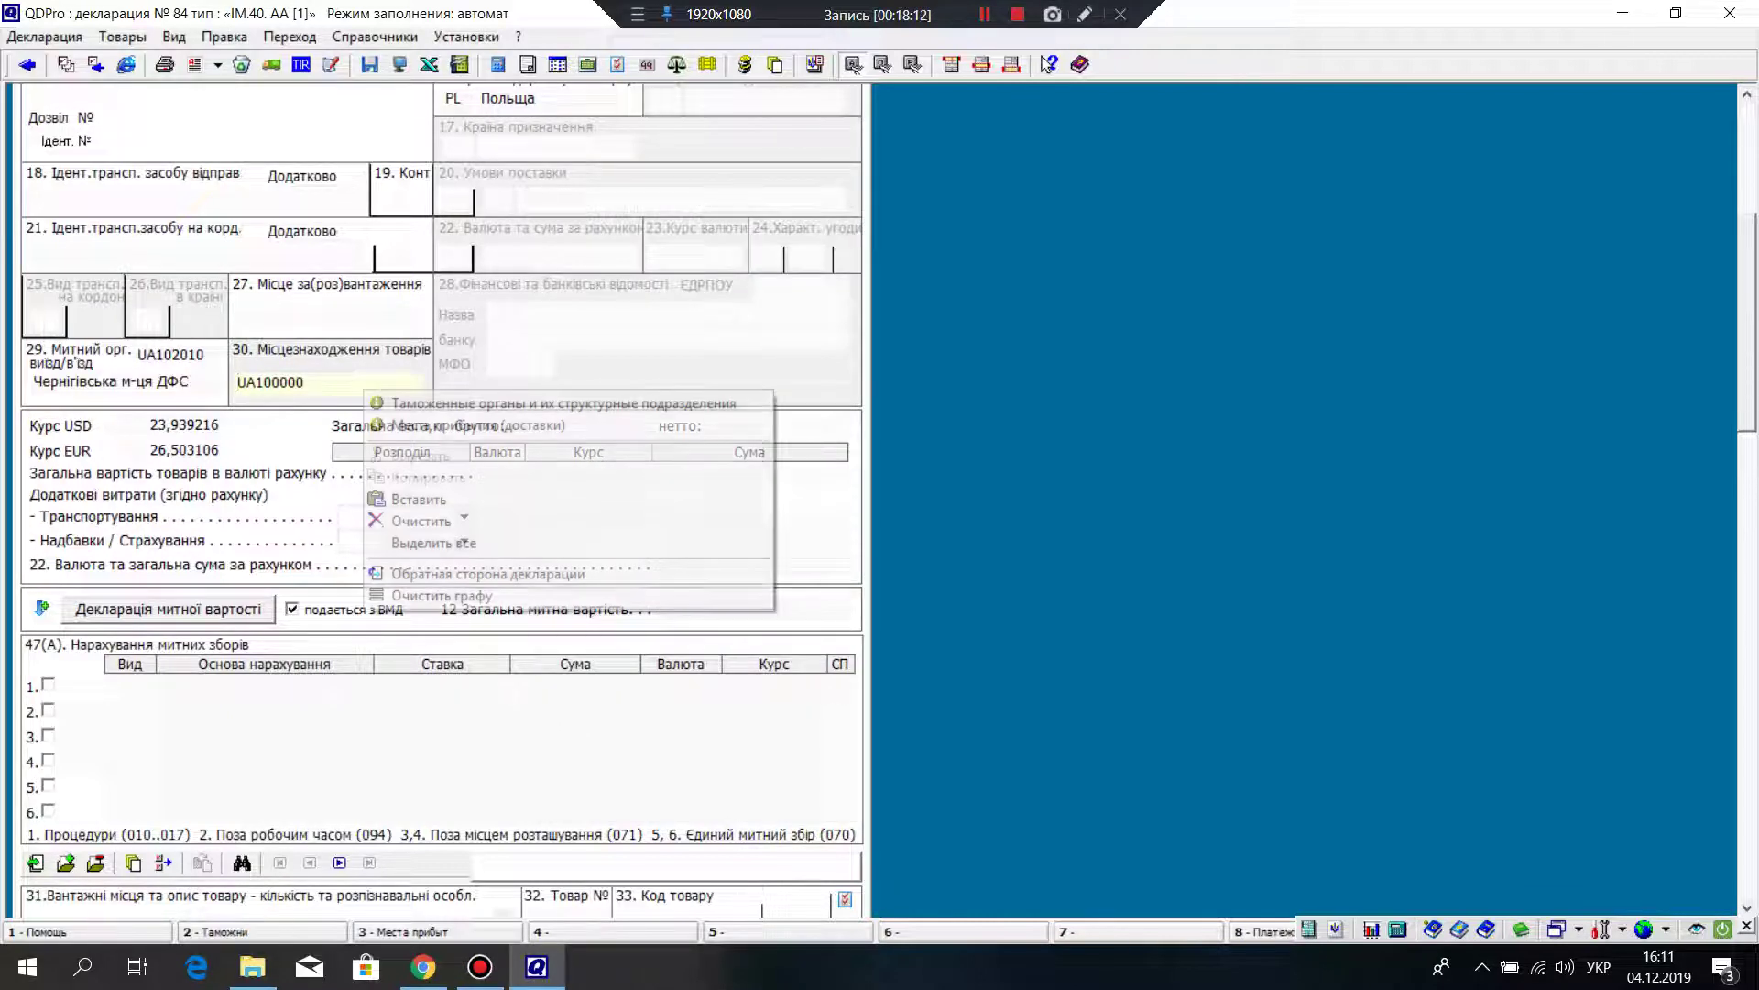
left_click(412, 397)
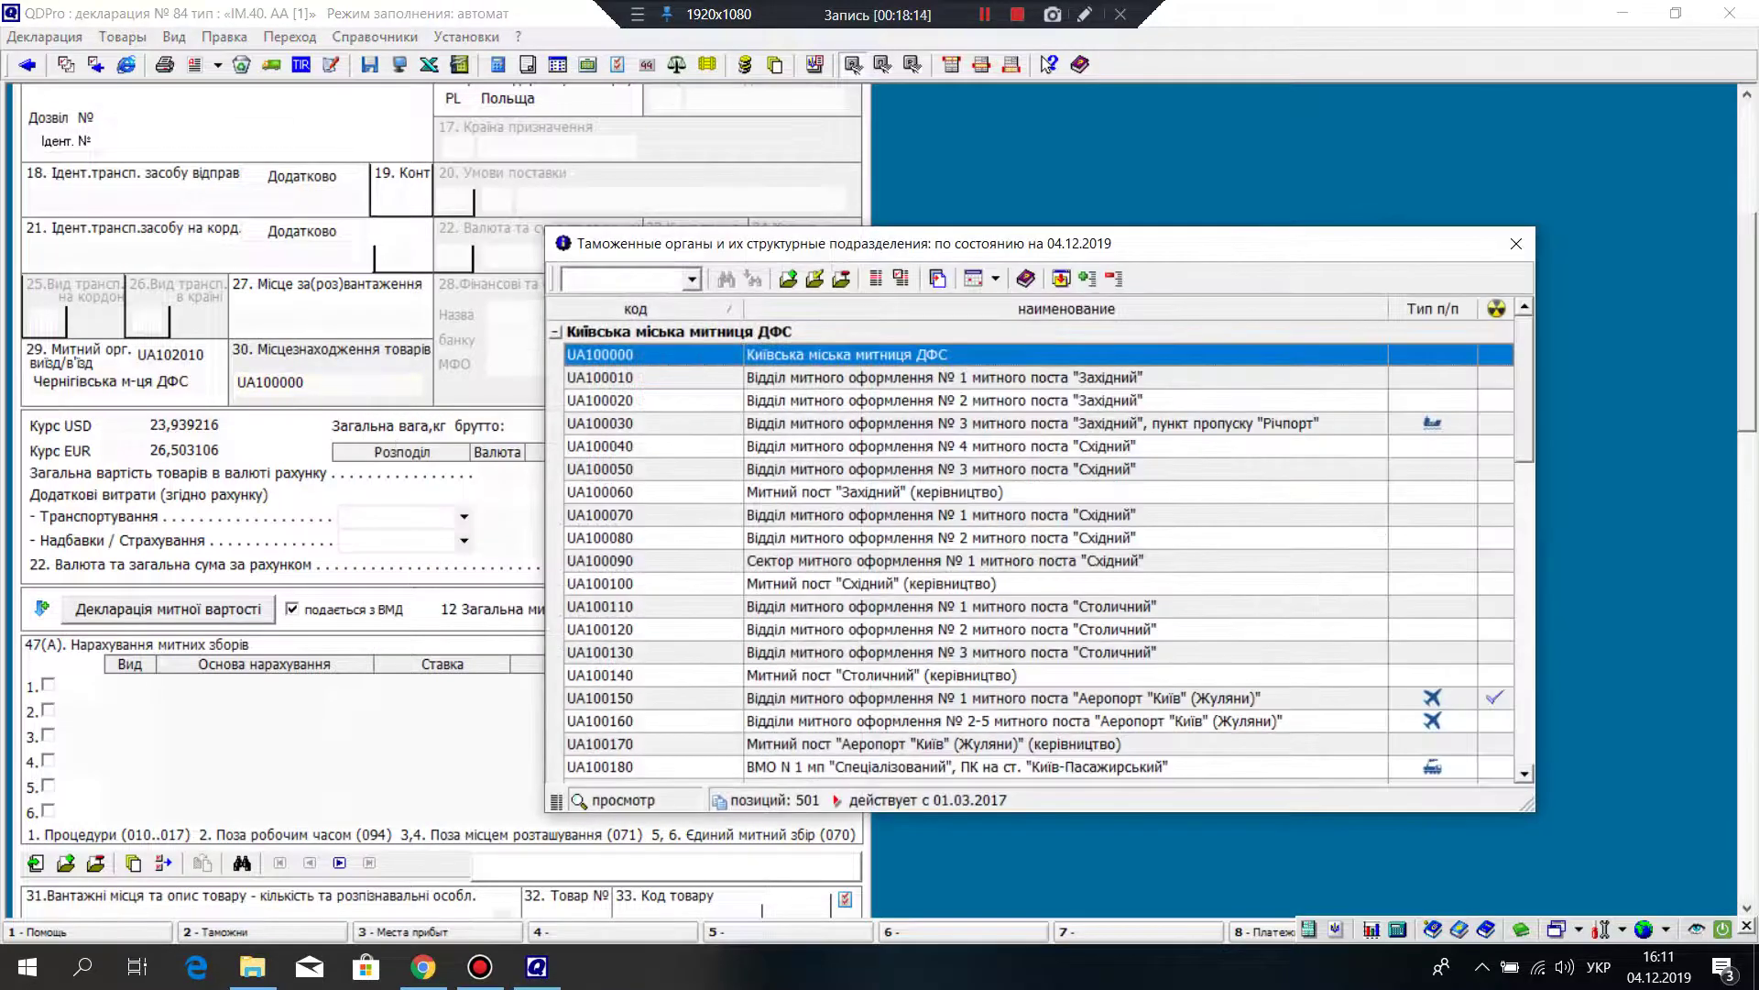
scroll(1036, 550, "down", 7)
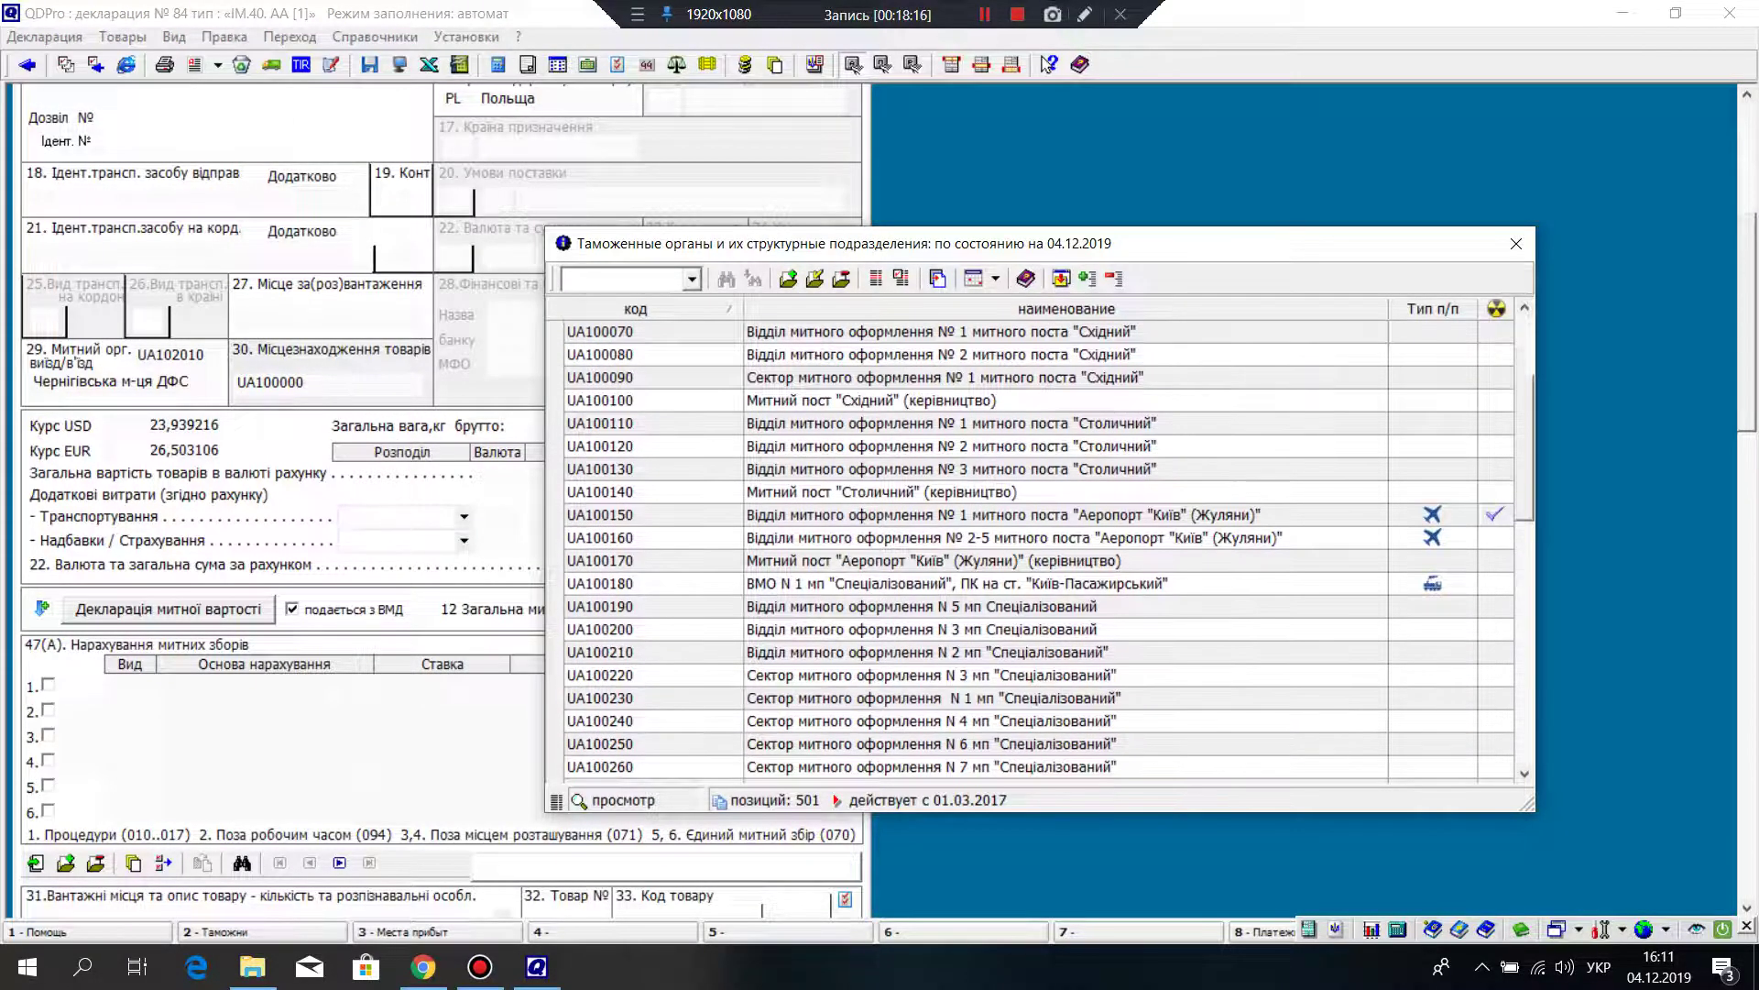
scroll(1036, 550, "down", 2)
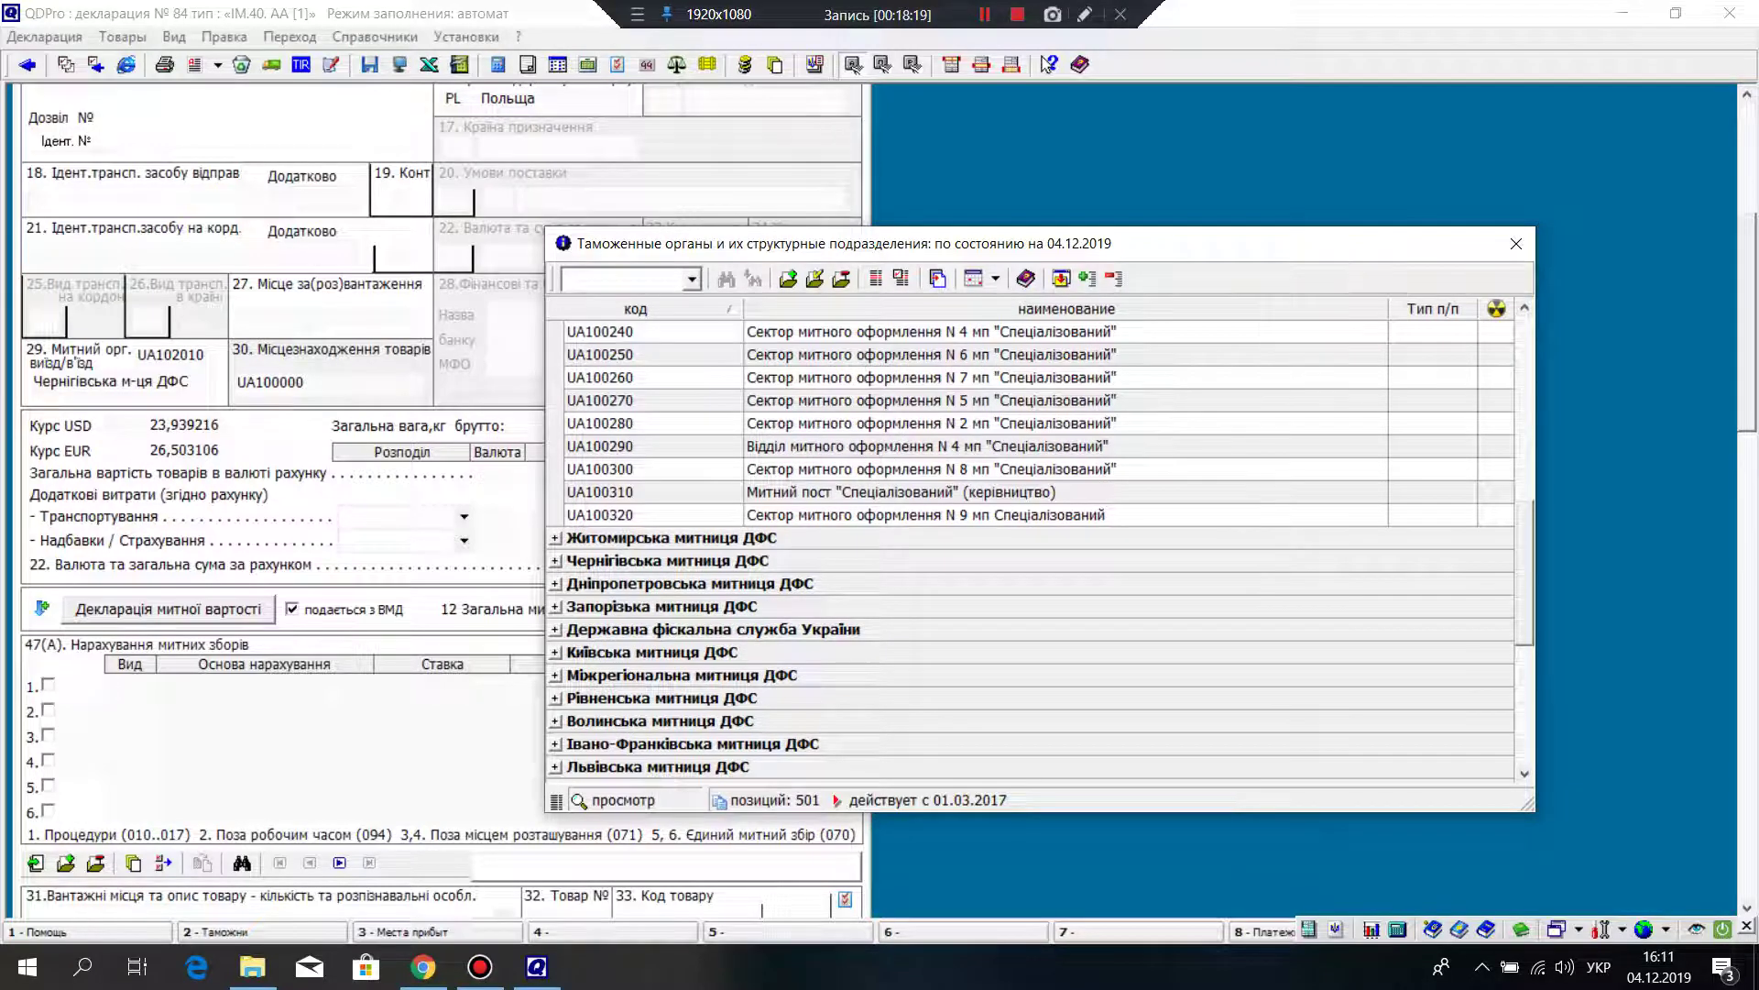
scroll(1035, 550, "down", 2)
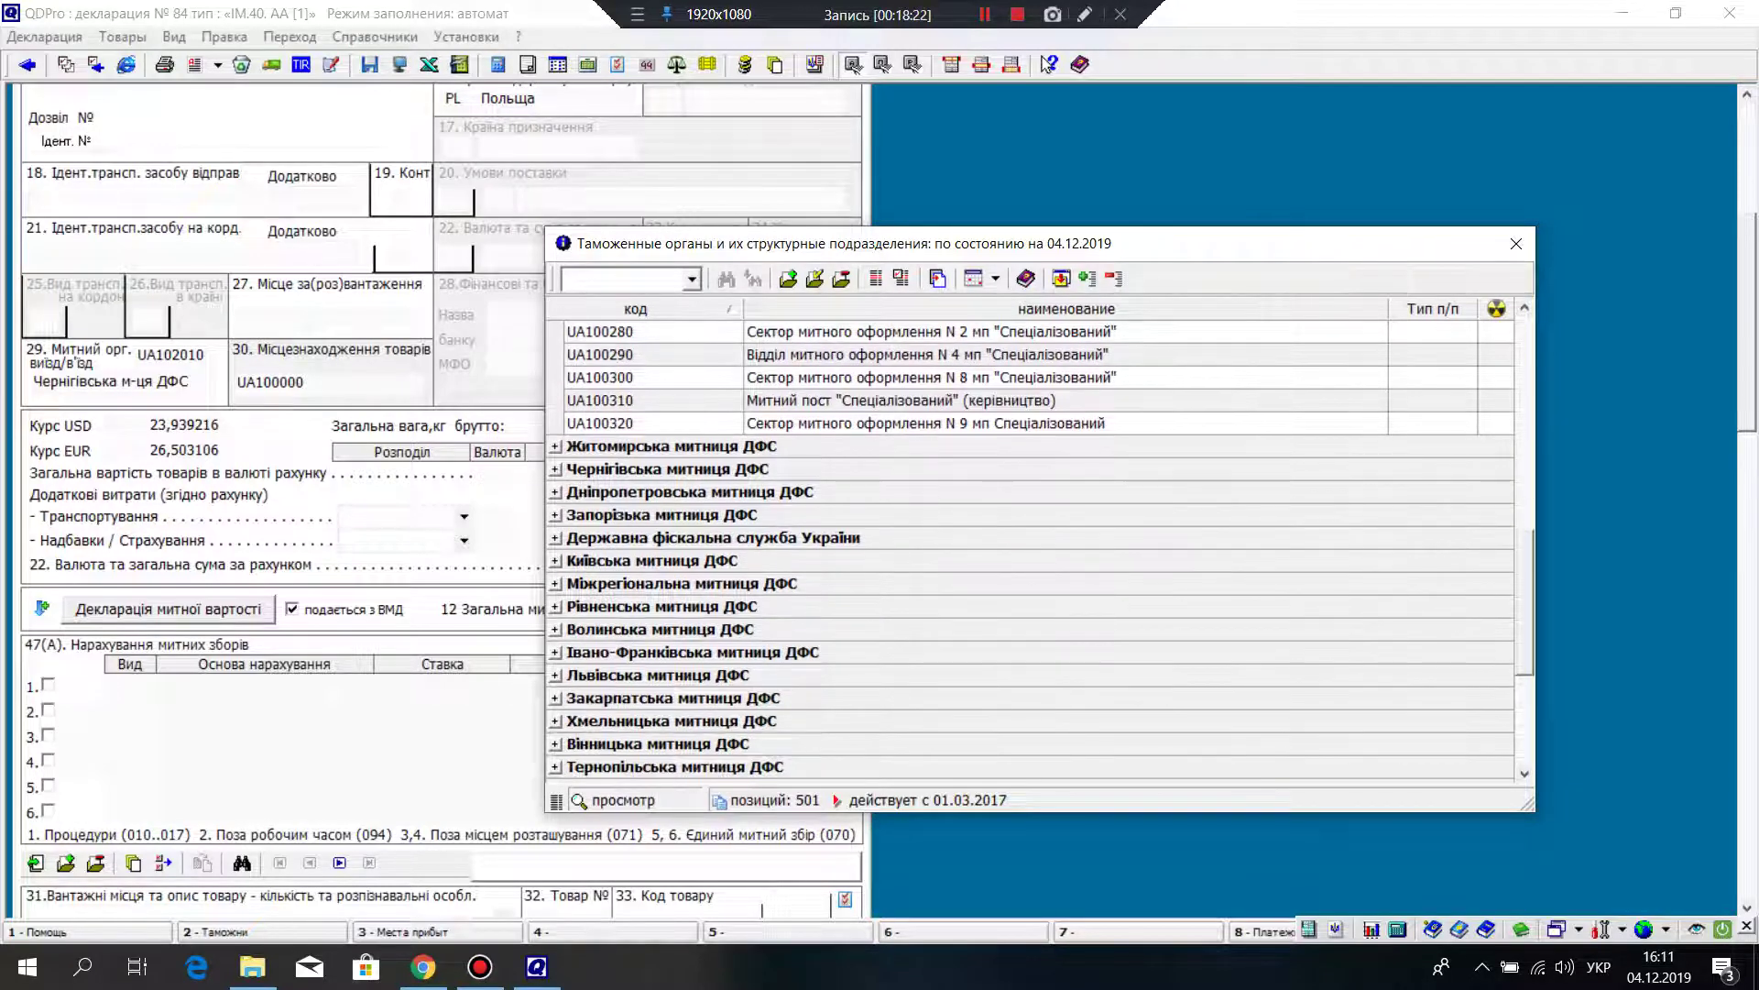
scroll(1036, 550, "up", 7)
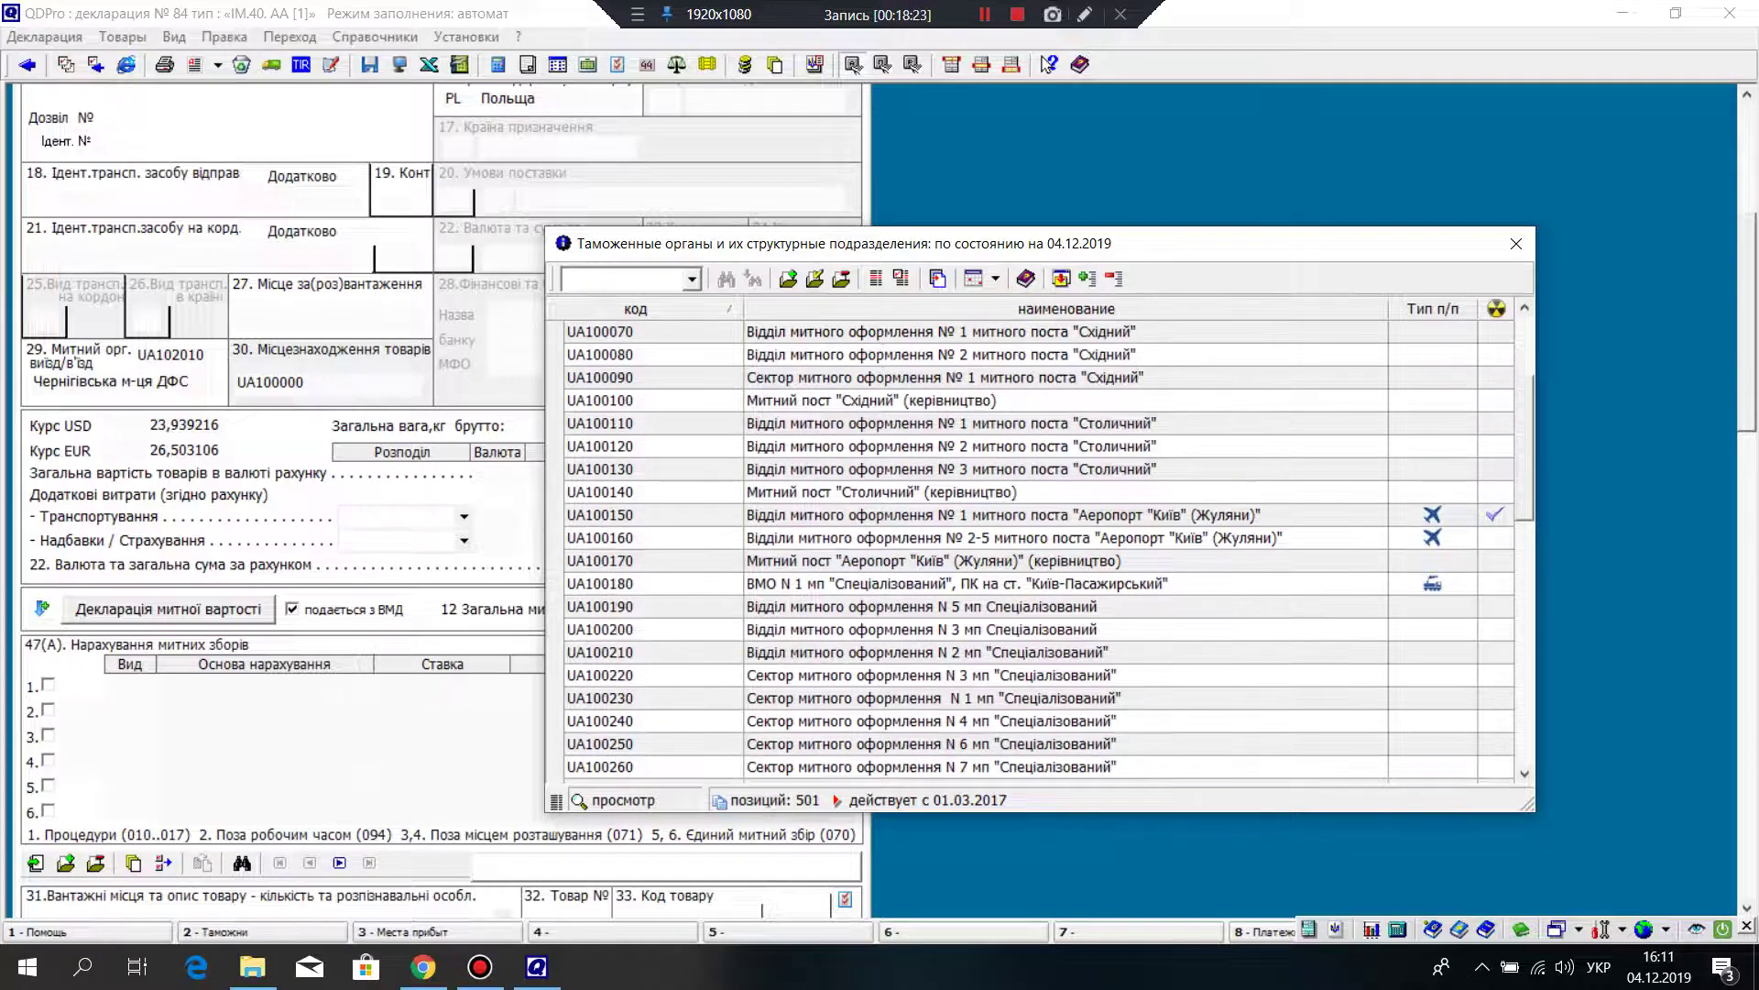
scroll(1035, 550, "down", 6)
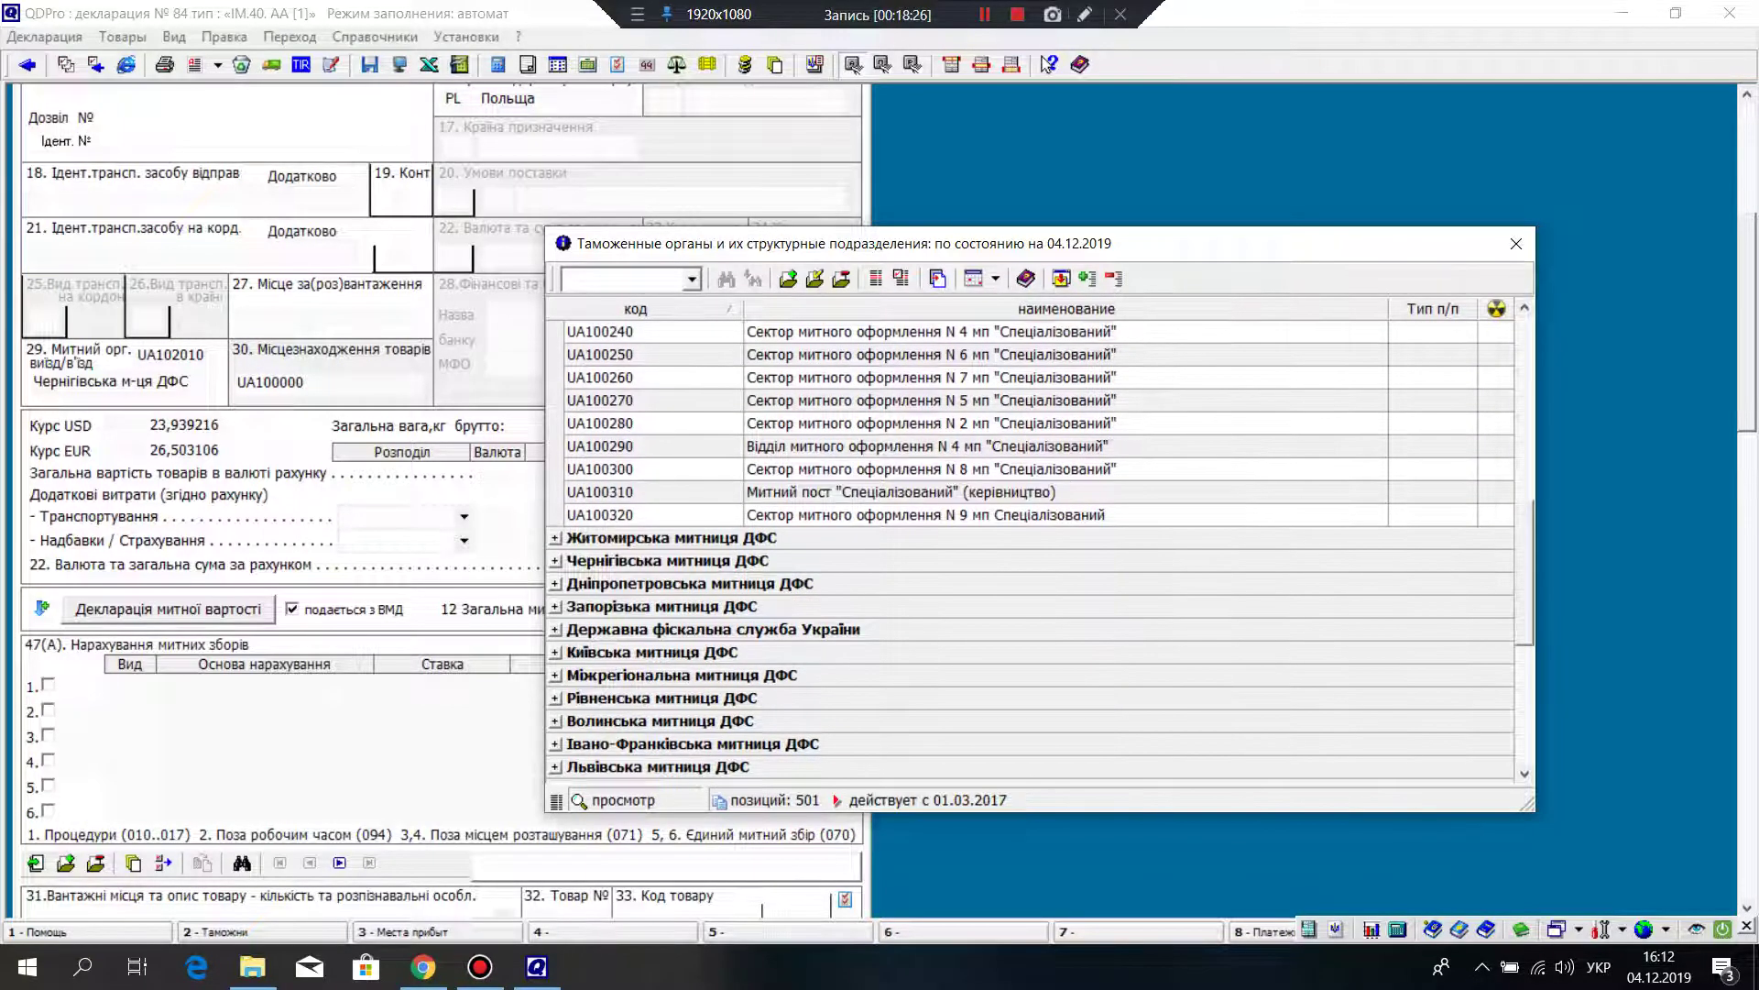
scroll(1035, 550, "down", 4)
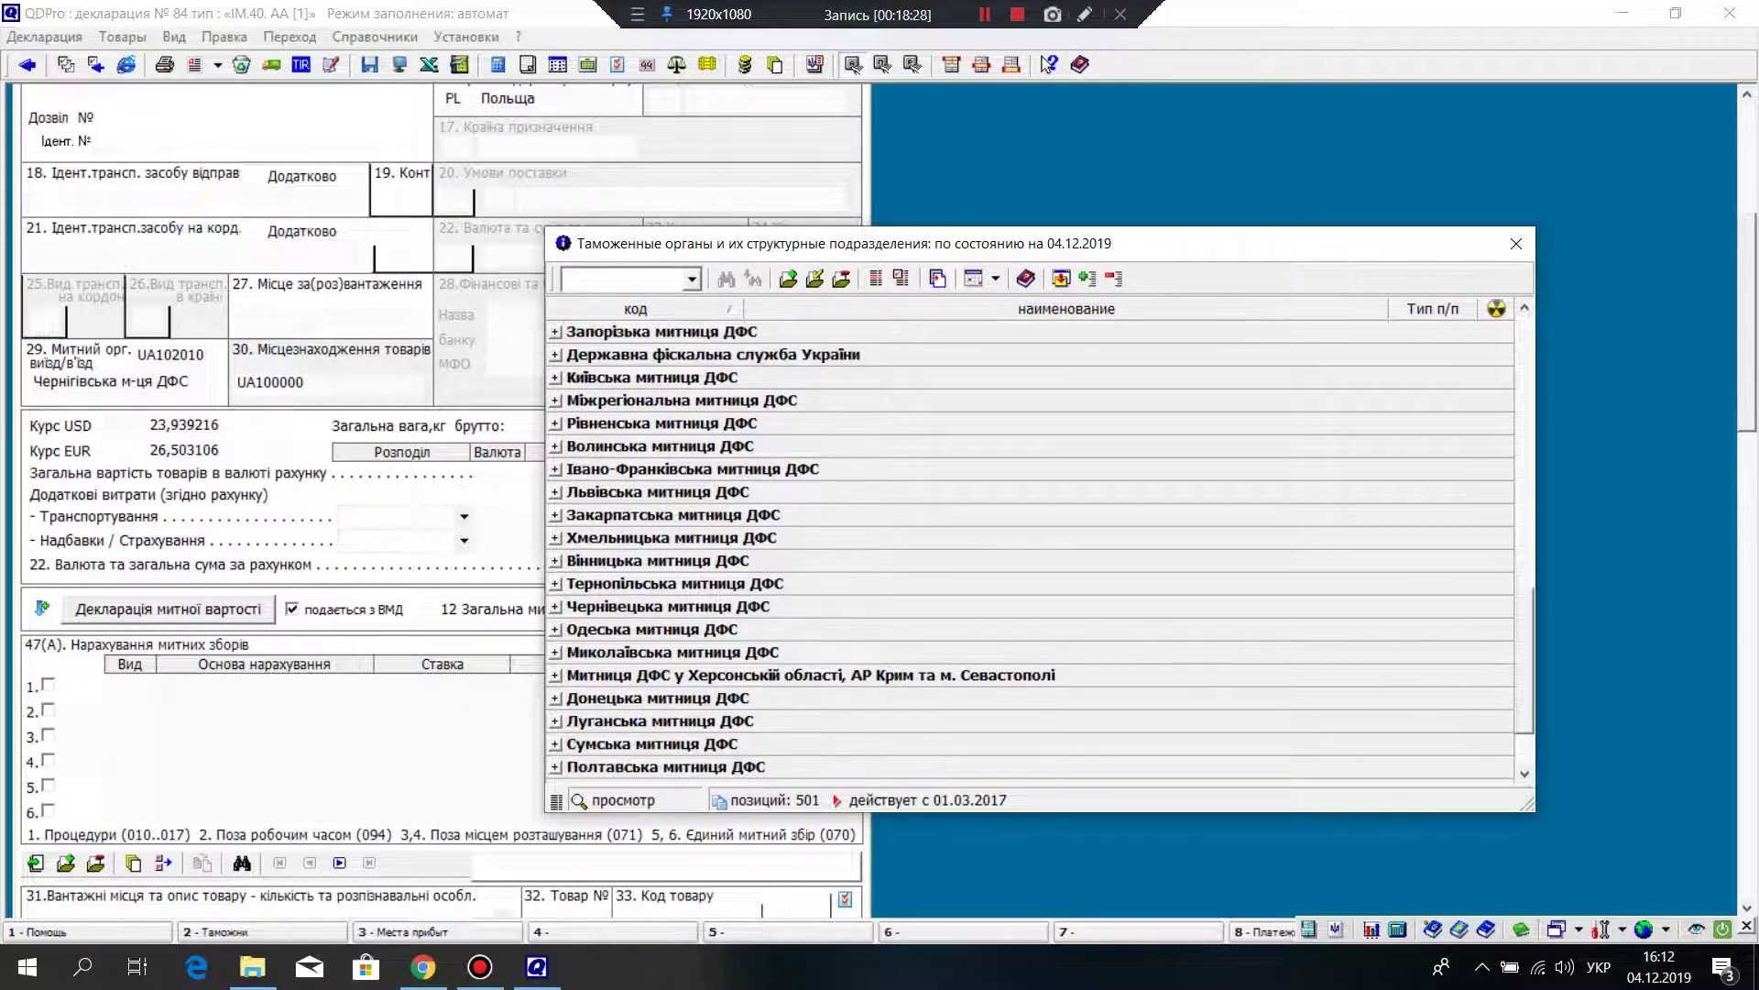
left_click(555, 628)
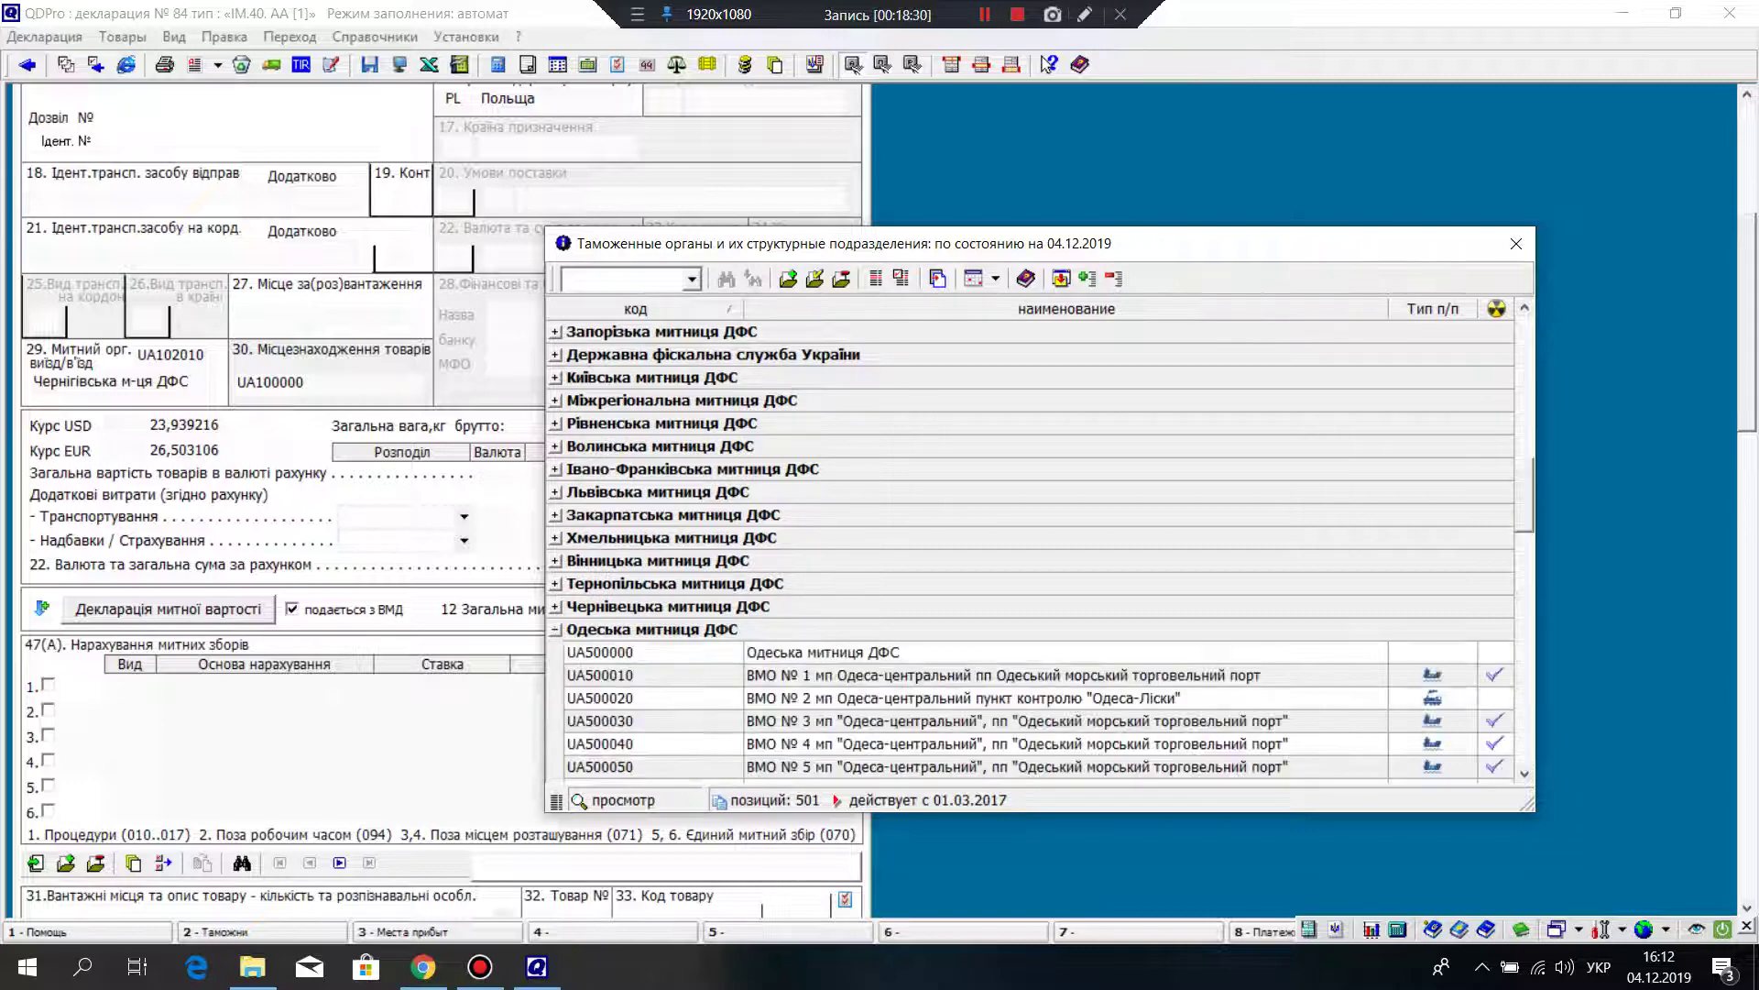
scroll(1035, 550, "down", 2)
scroll(1035, 550, "down", 8)
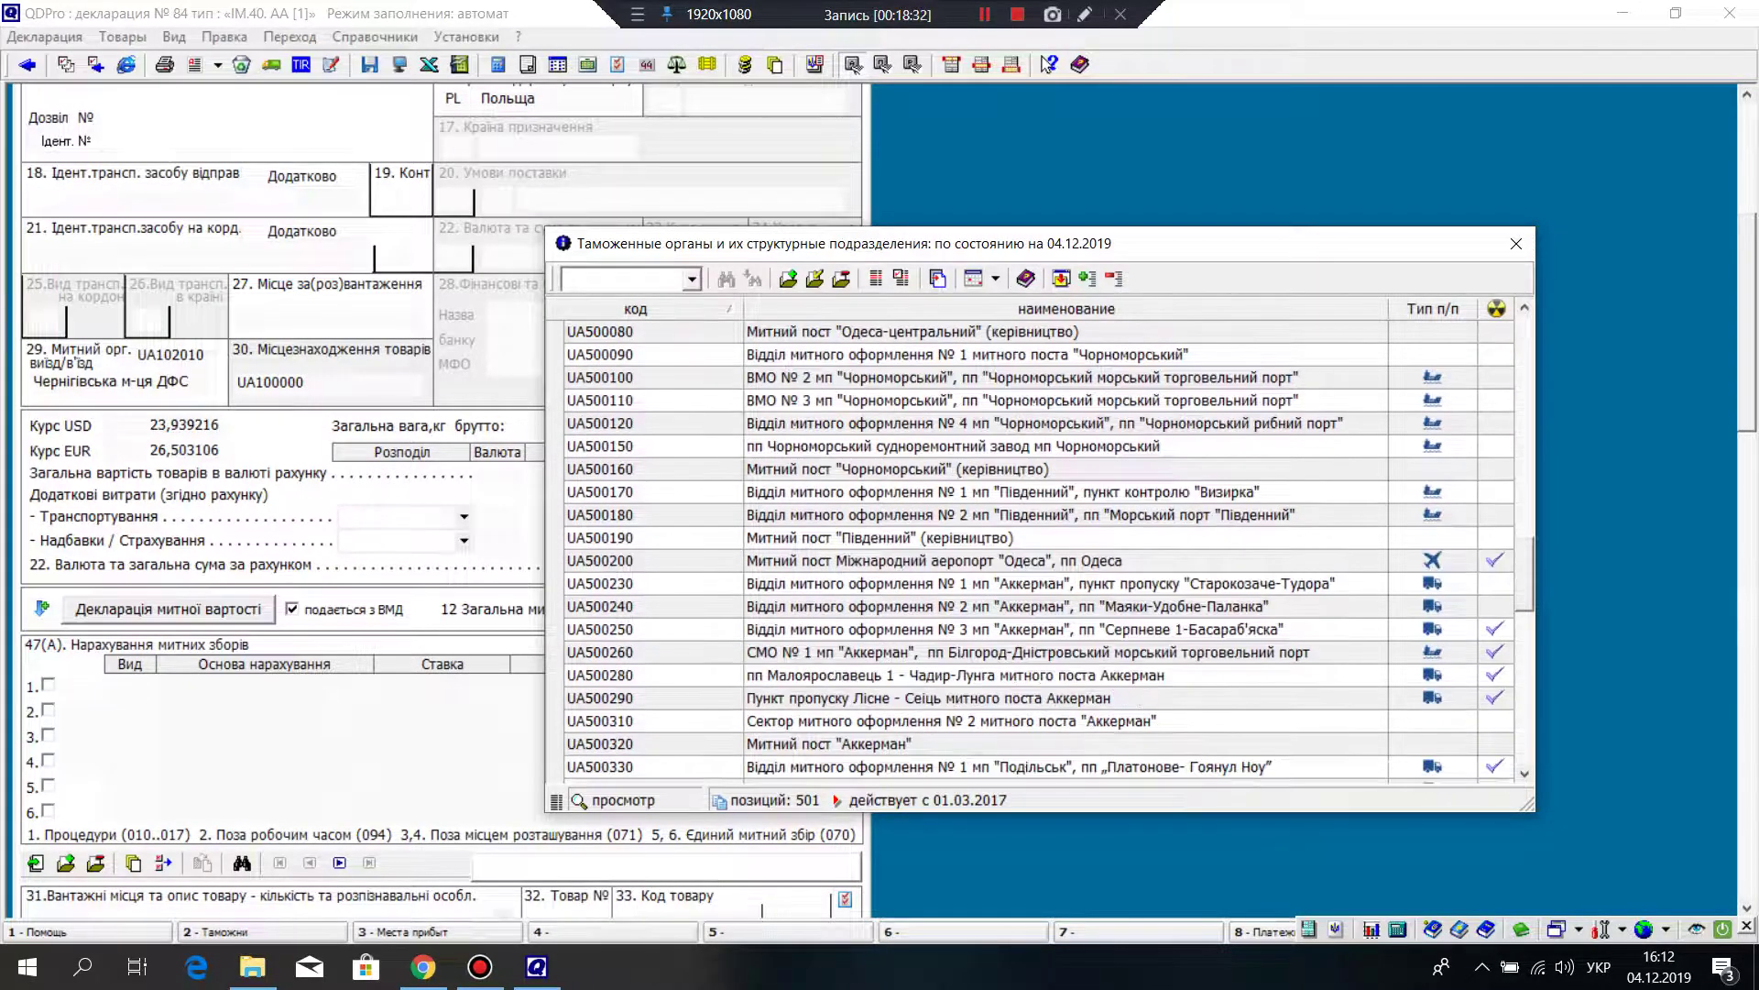
scroll(1035, 550, "down", 8)
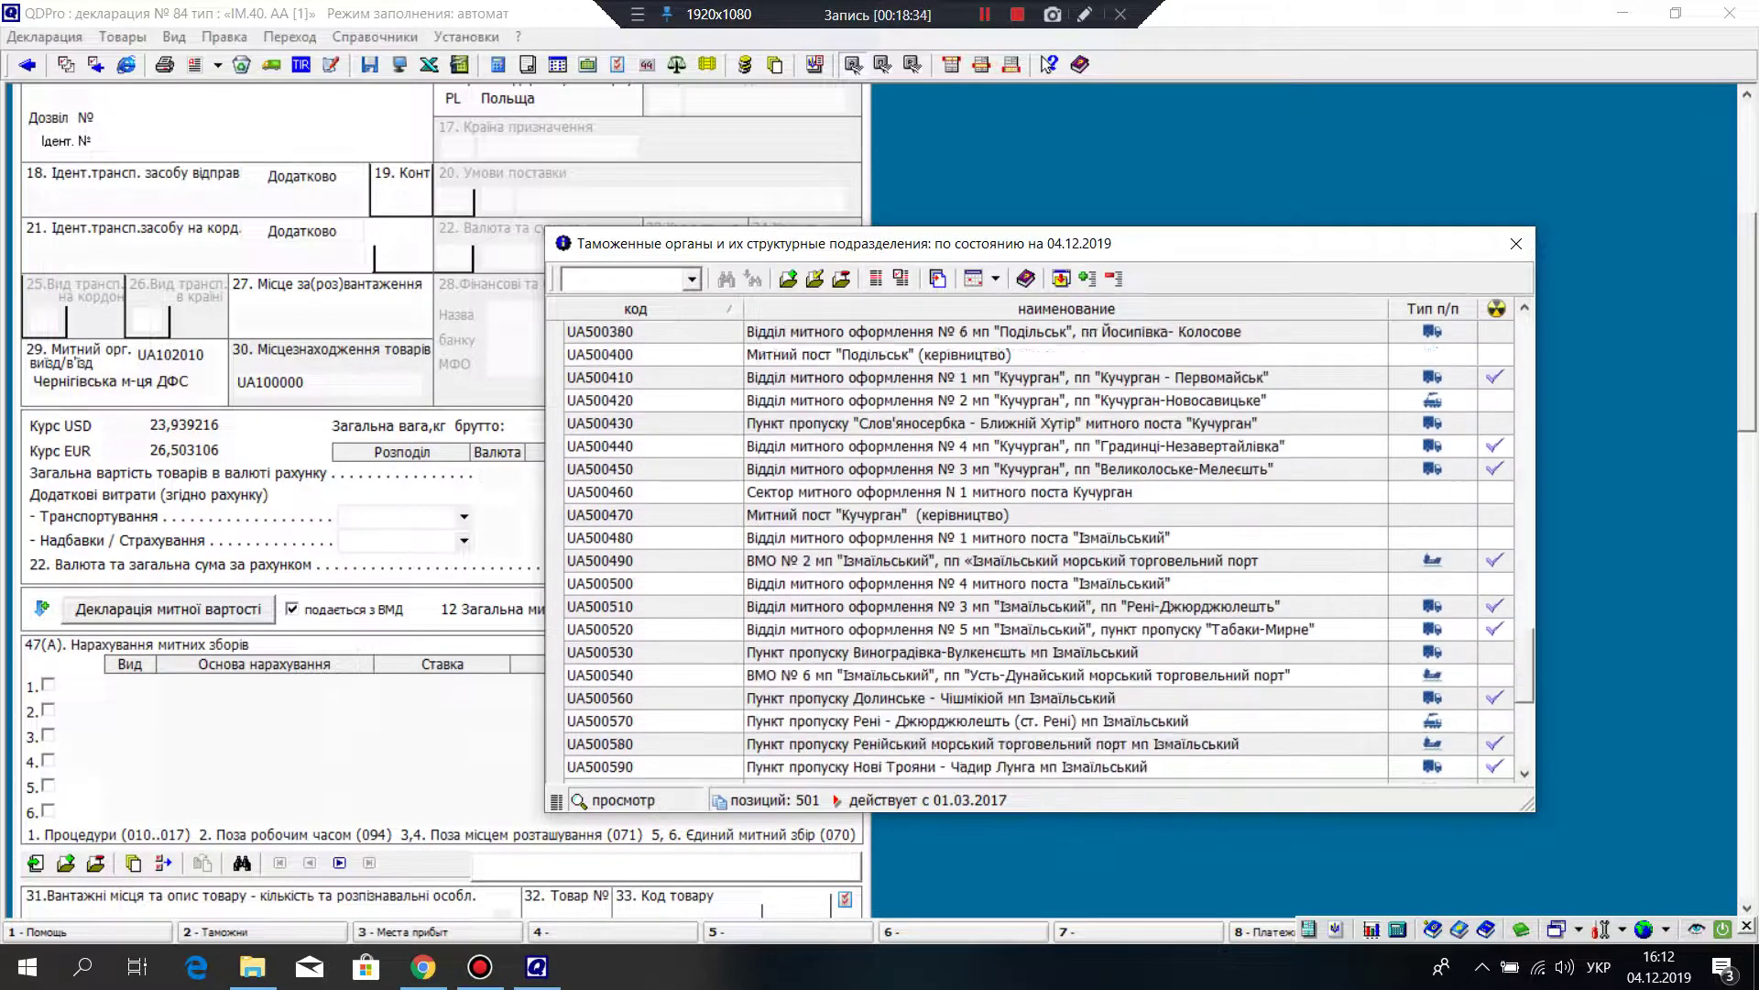
scroll(1036, 549, "up", 10)
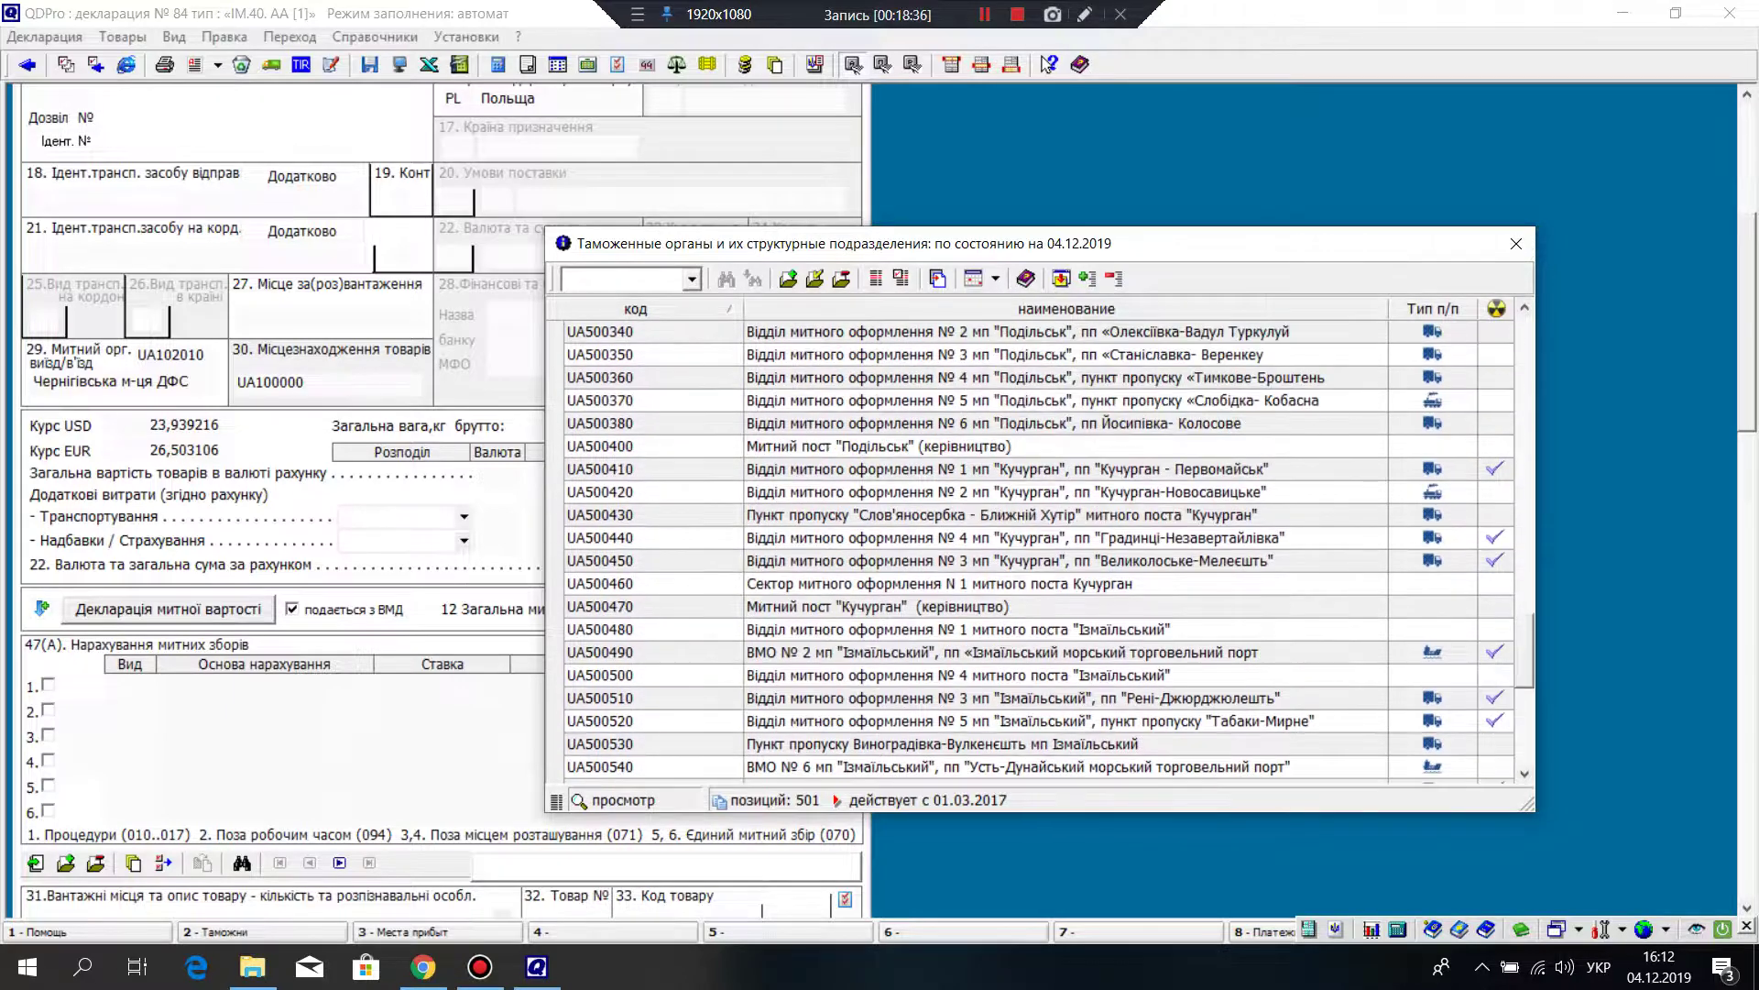
key("ctrl+Home")
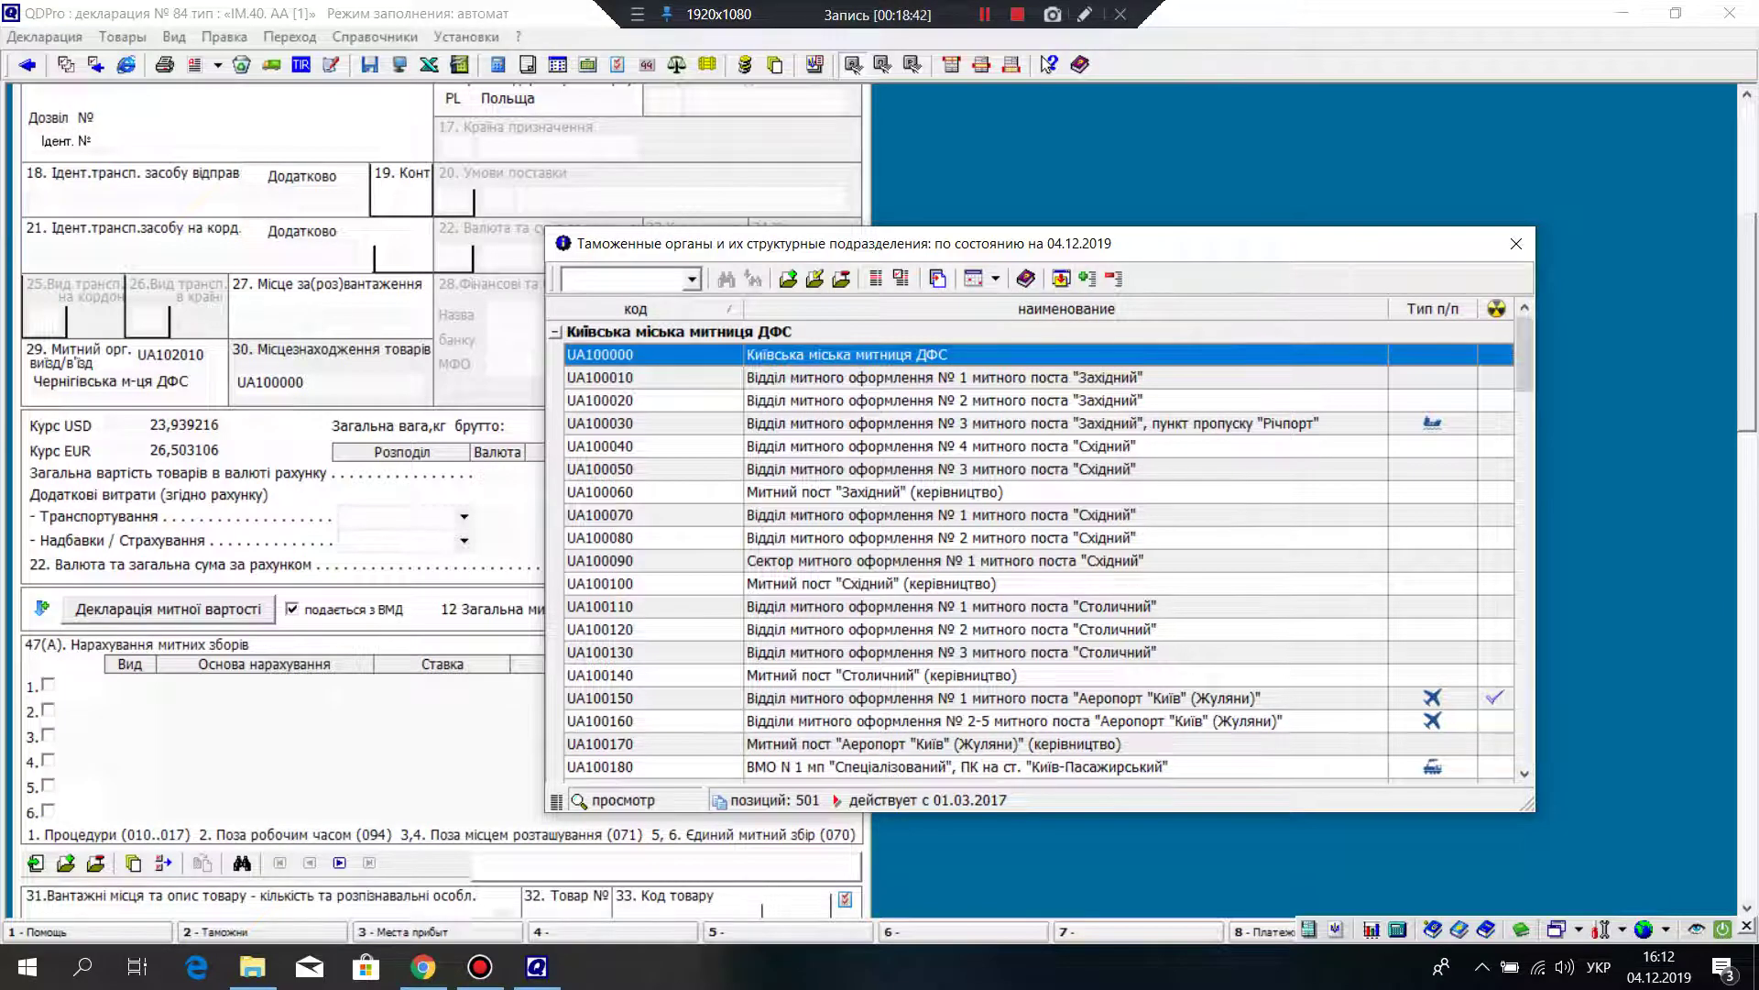
key("Return")
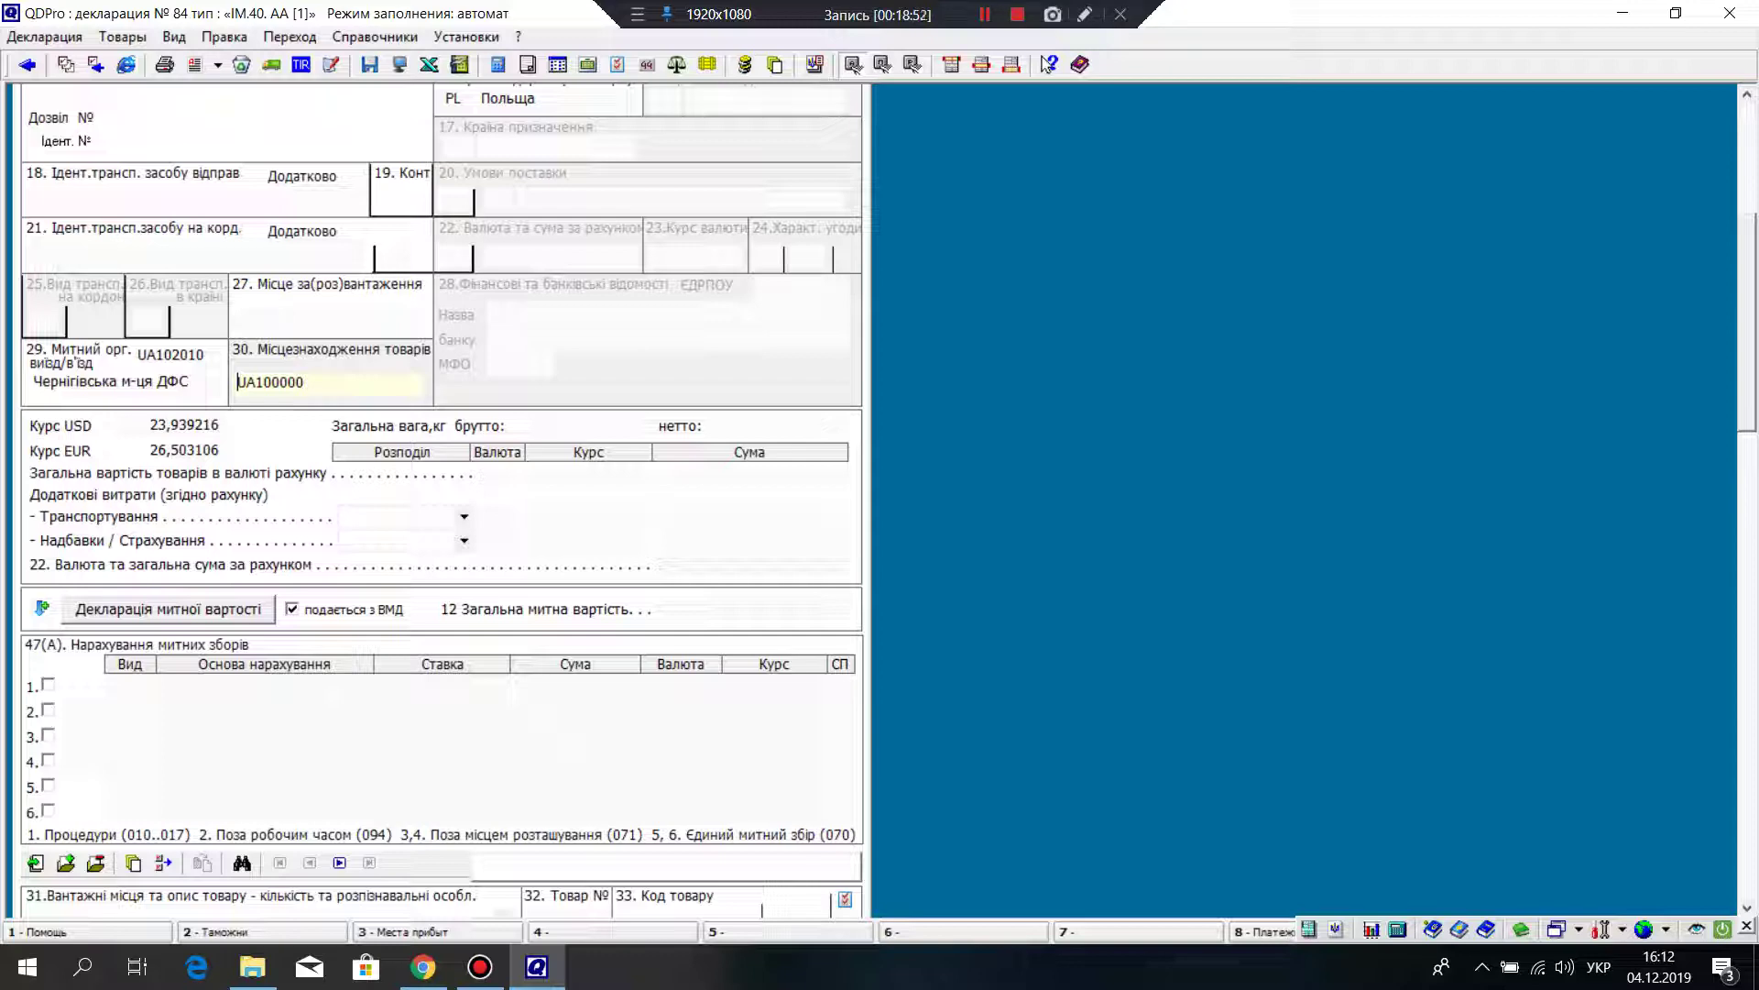
Step: Enter 1350 kg as the gross and net weight
scroll(440, 500, "up", 2)
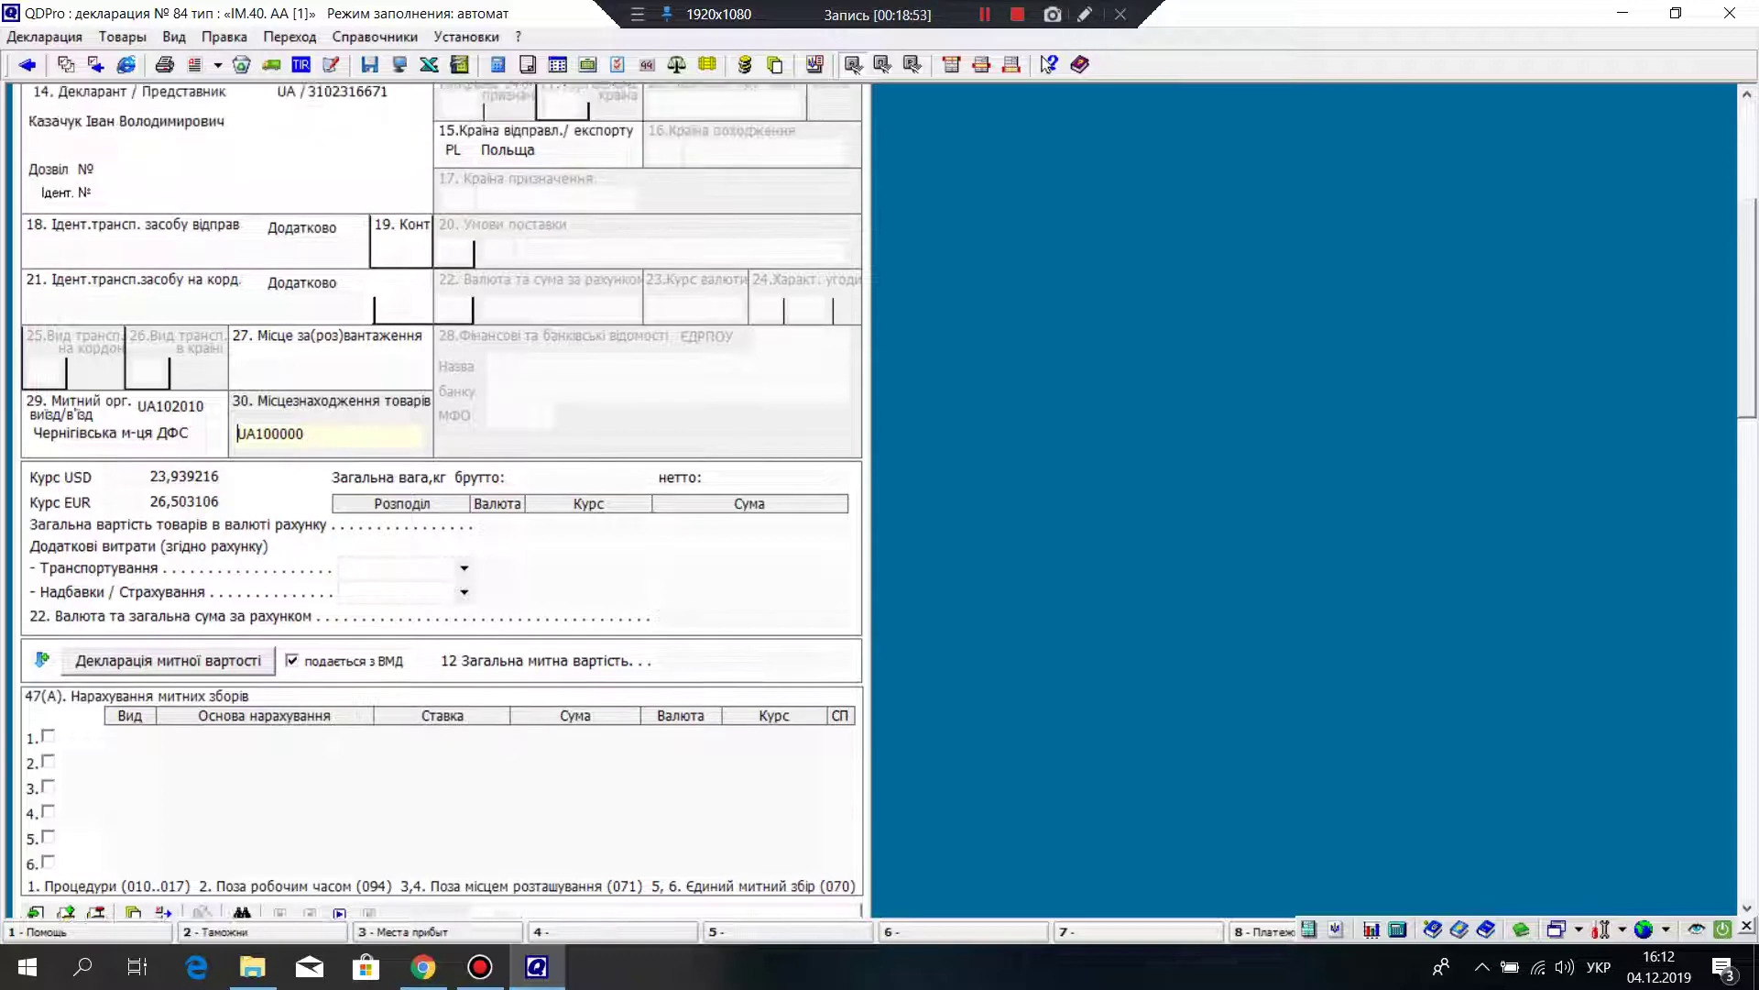
scroll(440, 500, "down", 2)
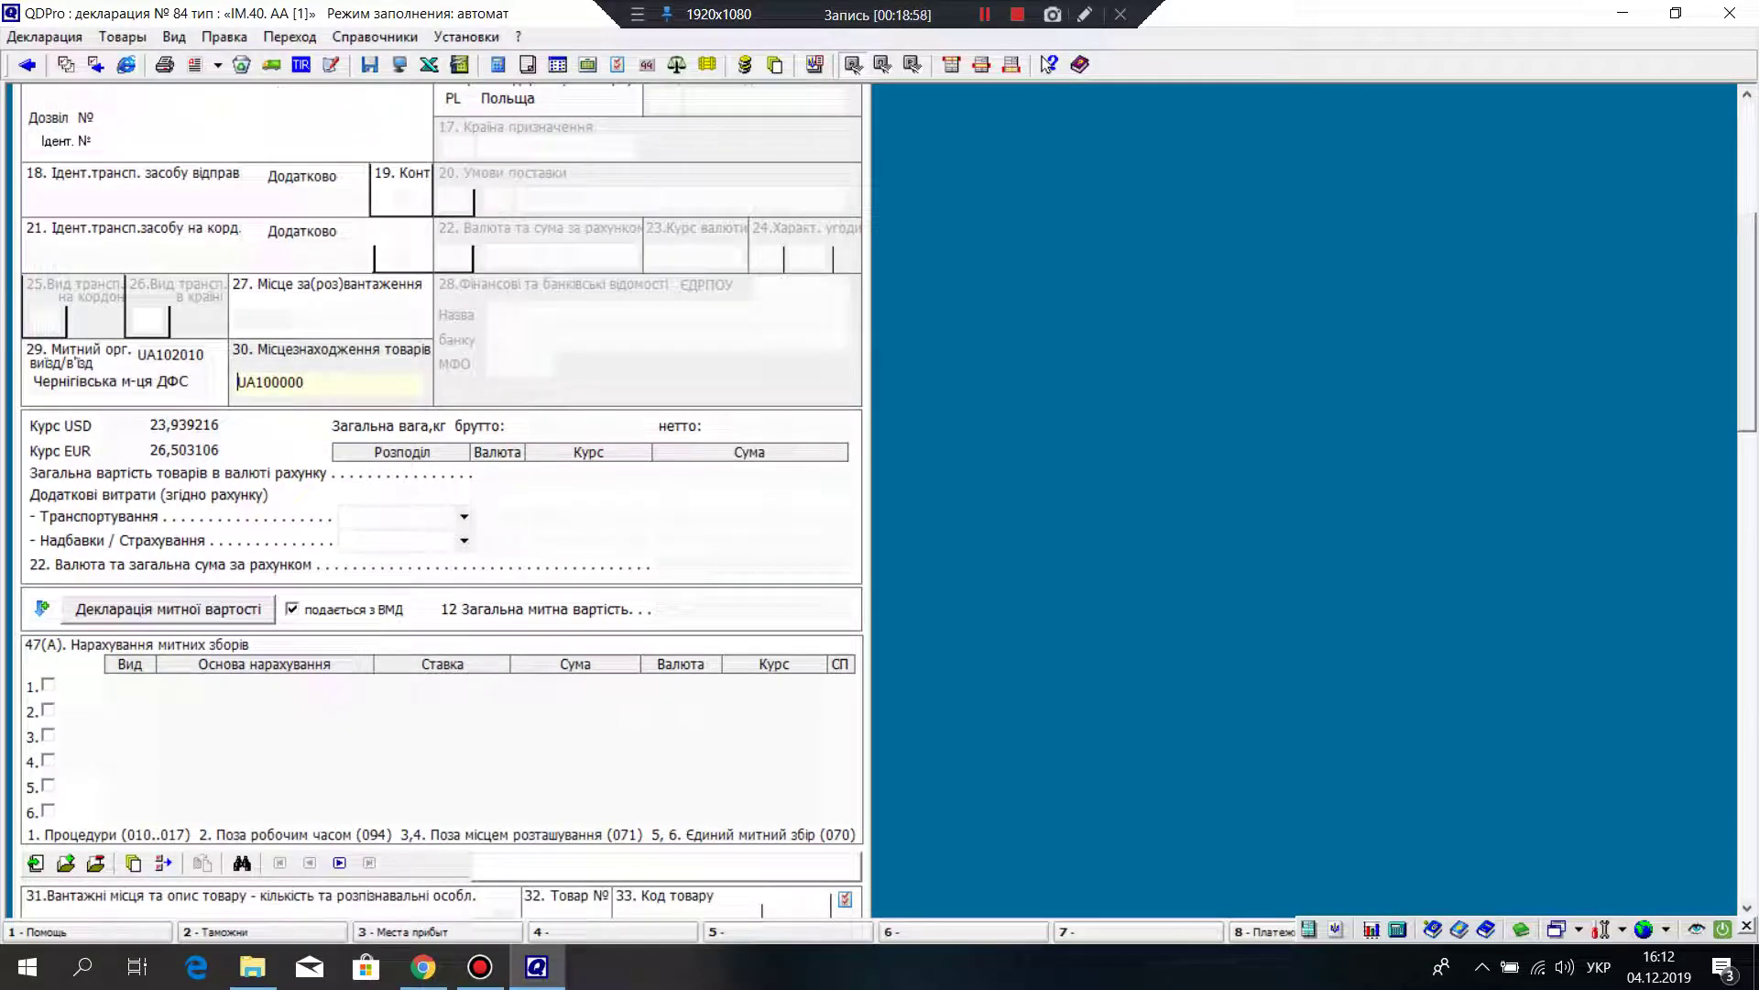
left_click(587, 426)
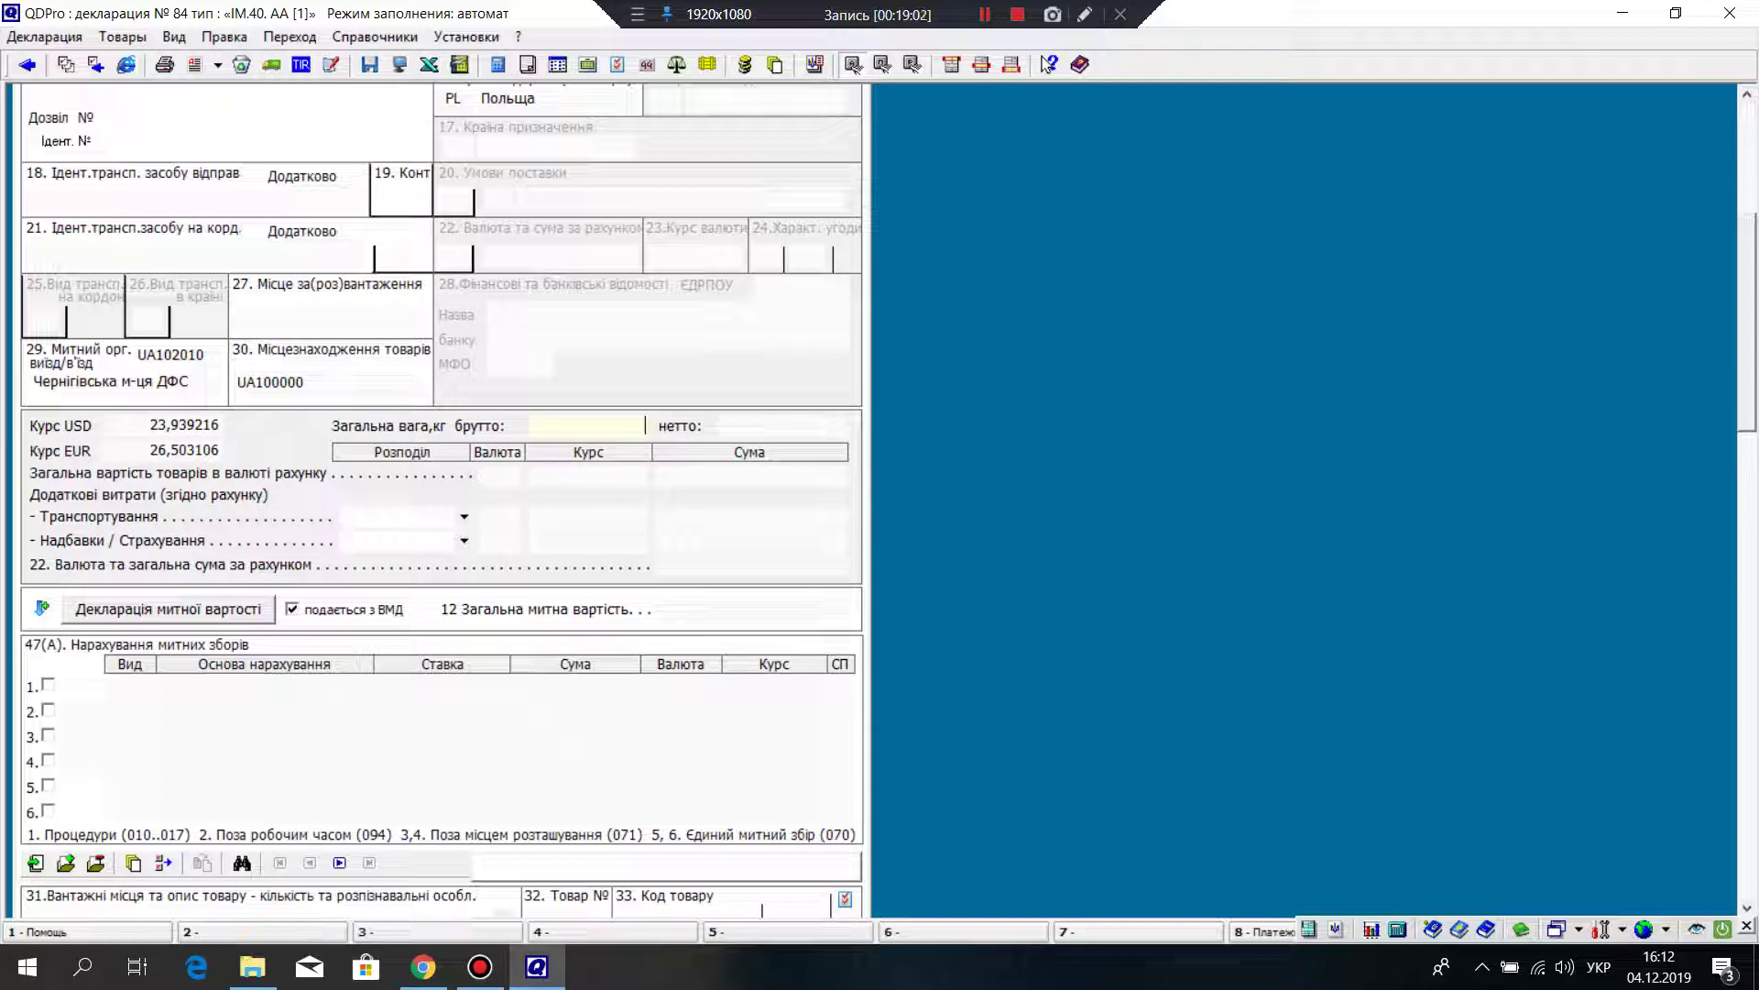
type("1350")
key("Tab")
type("1")
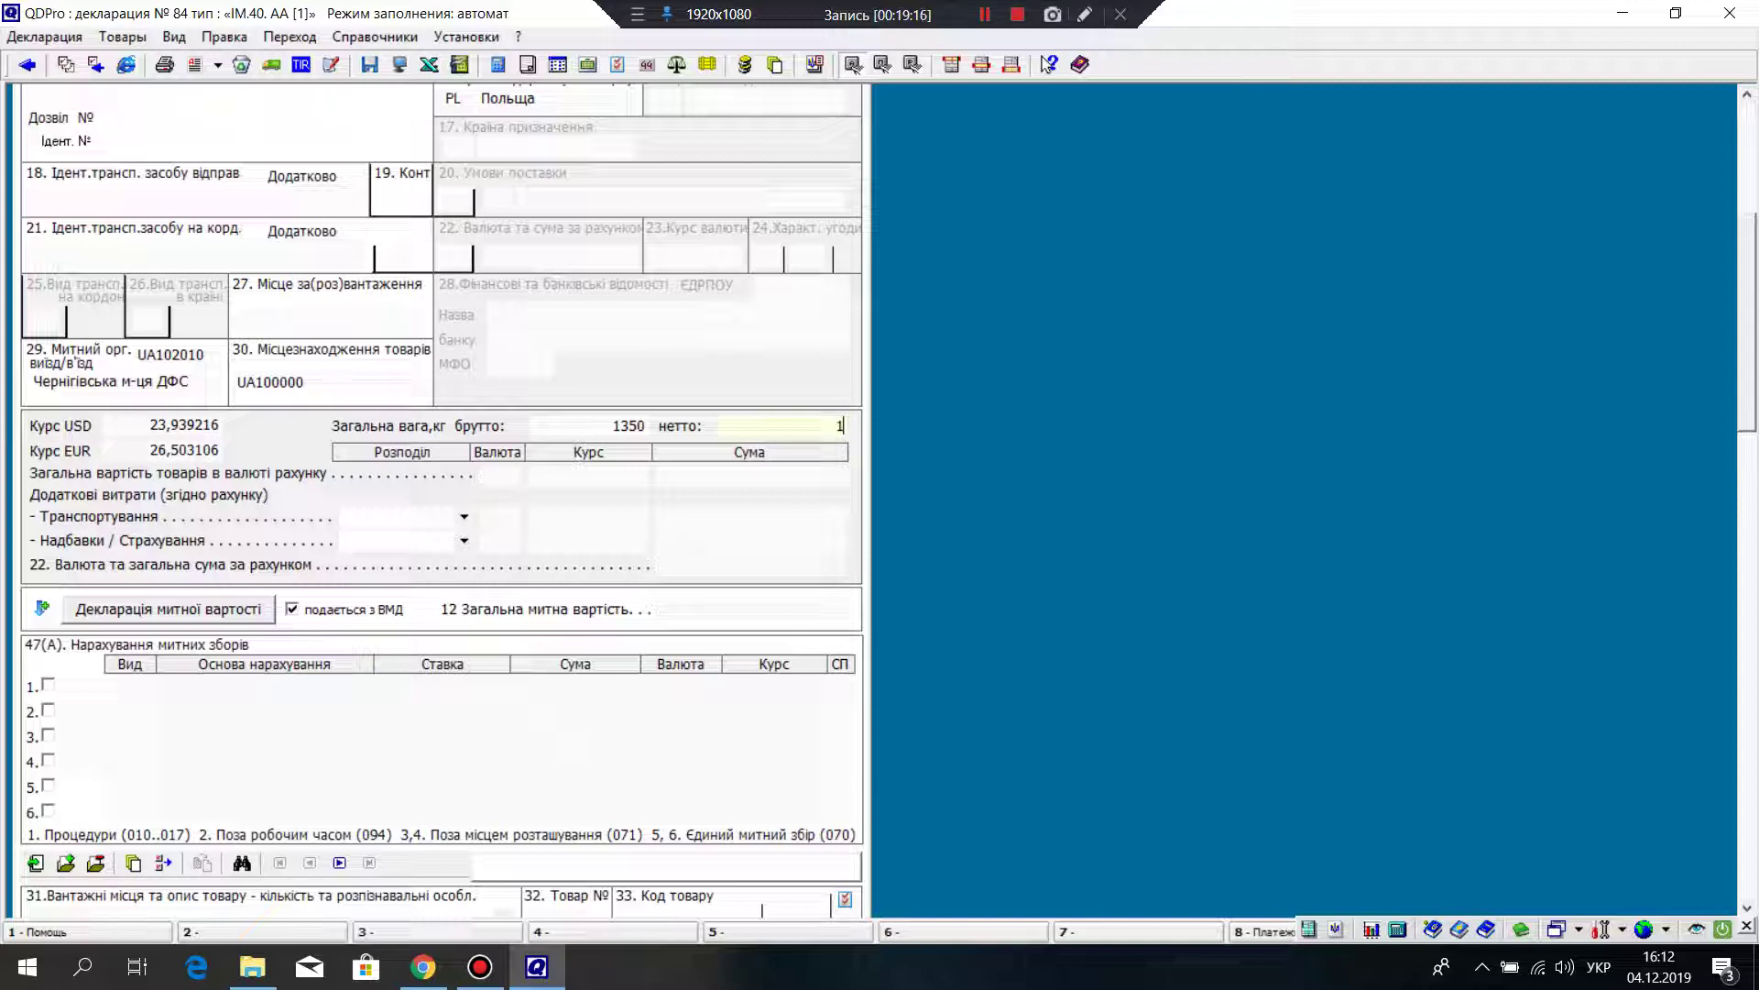
type("350")
left_click(502, 475)
Step: Open the currencies reference list for box 22 and page through it
right_click(499, 476)
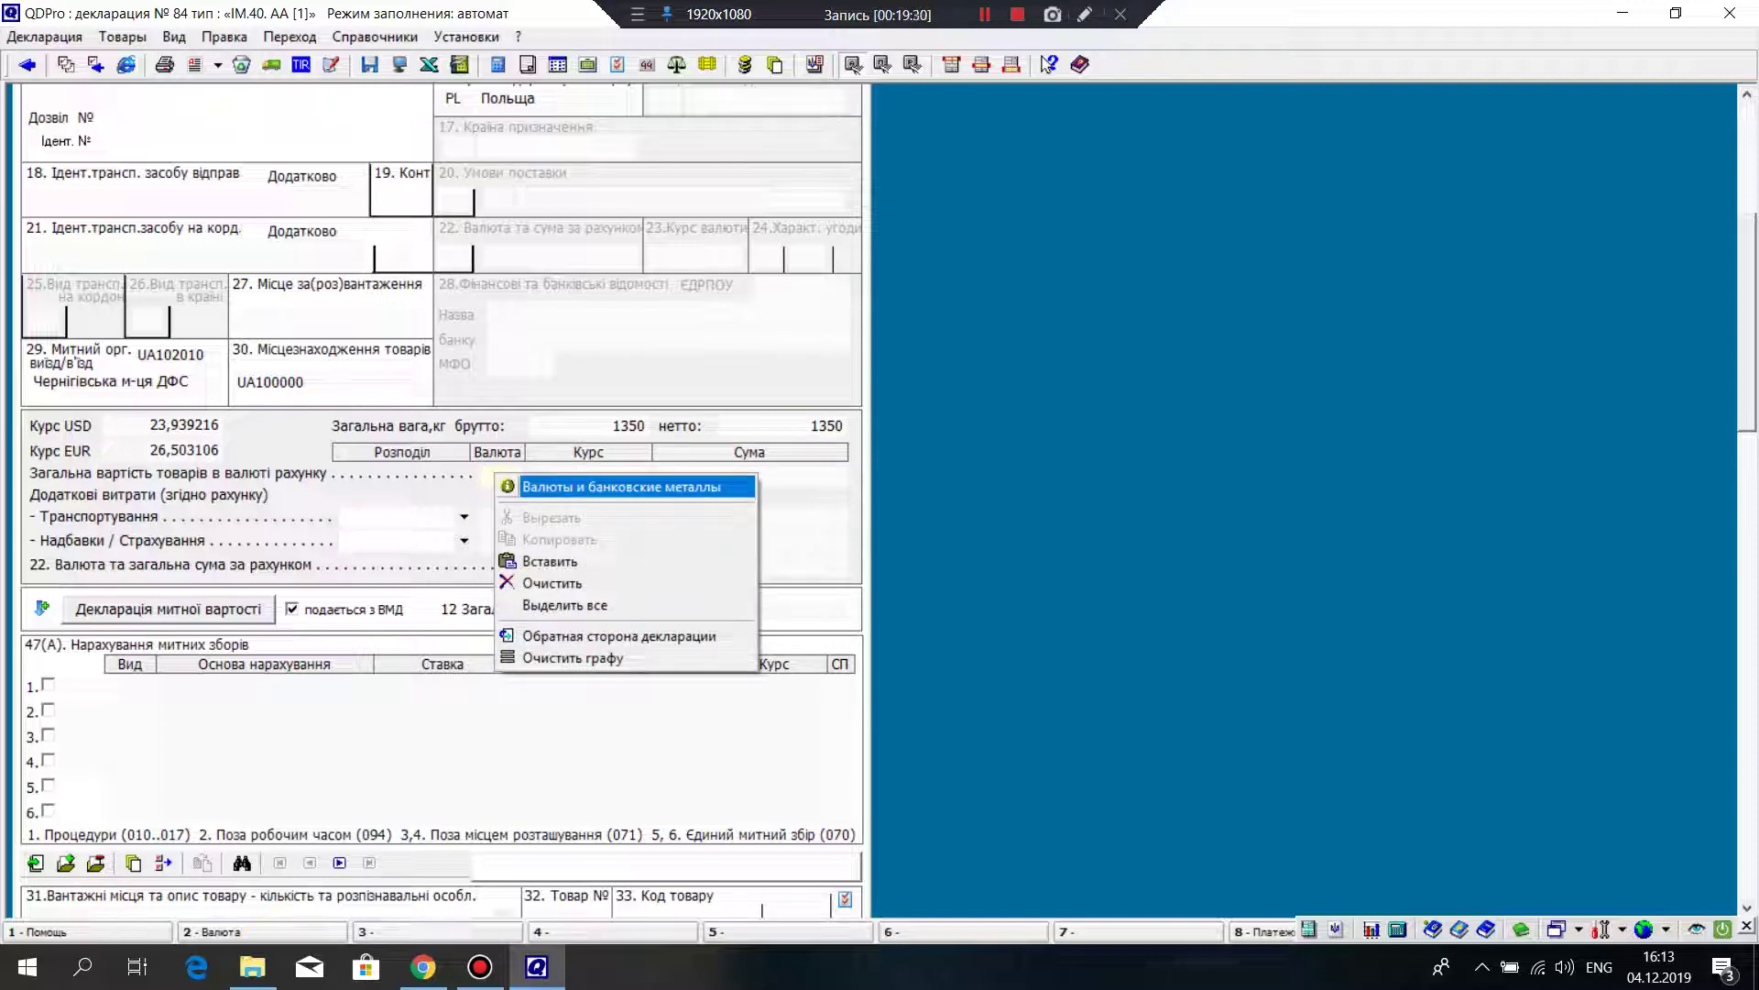
left_click(550, 487)
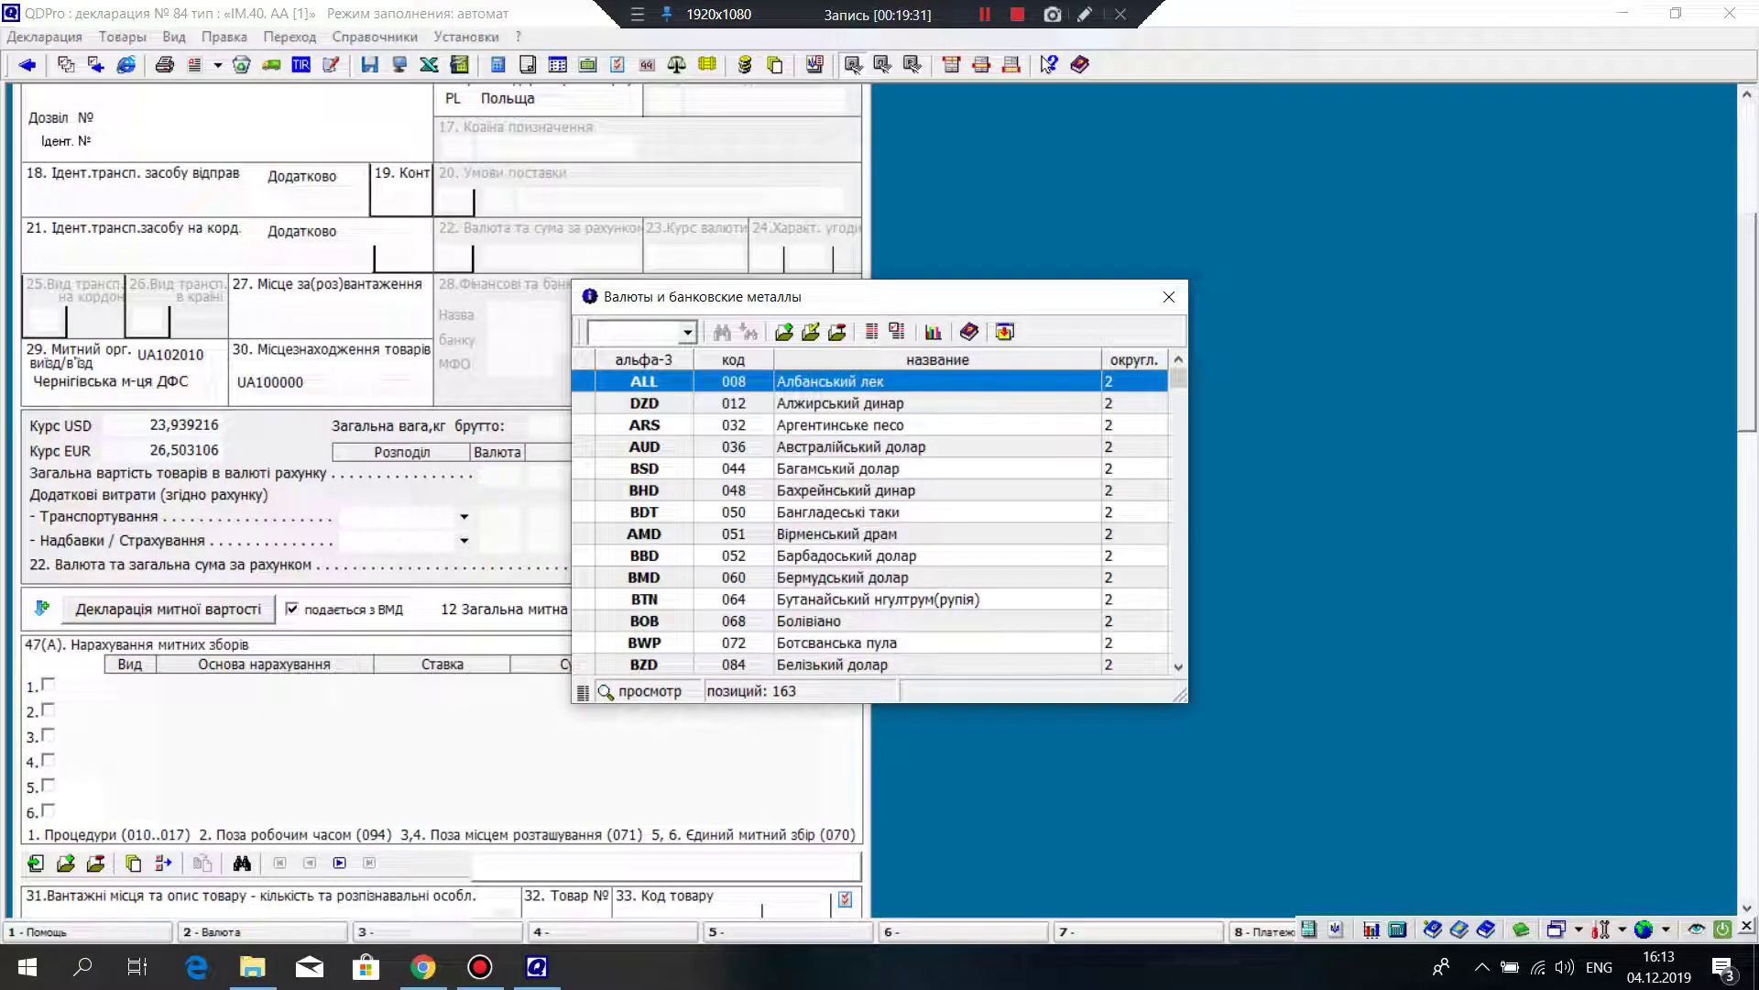
left_click(937, 447)
key("Down")
key("Down")
key("Down")
key("Down")
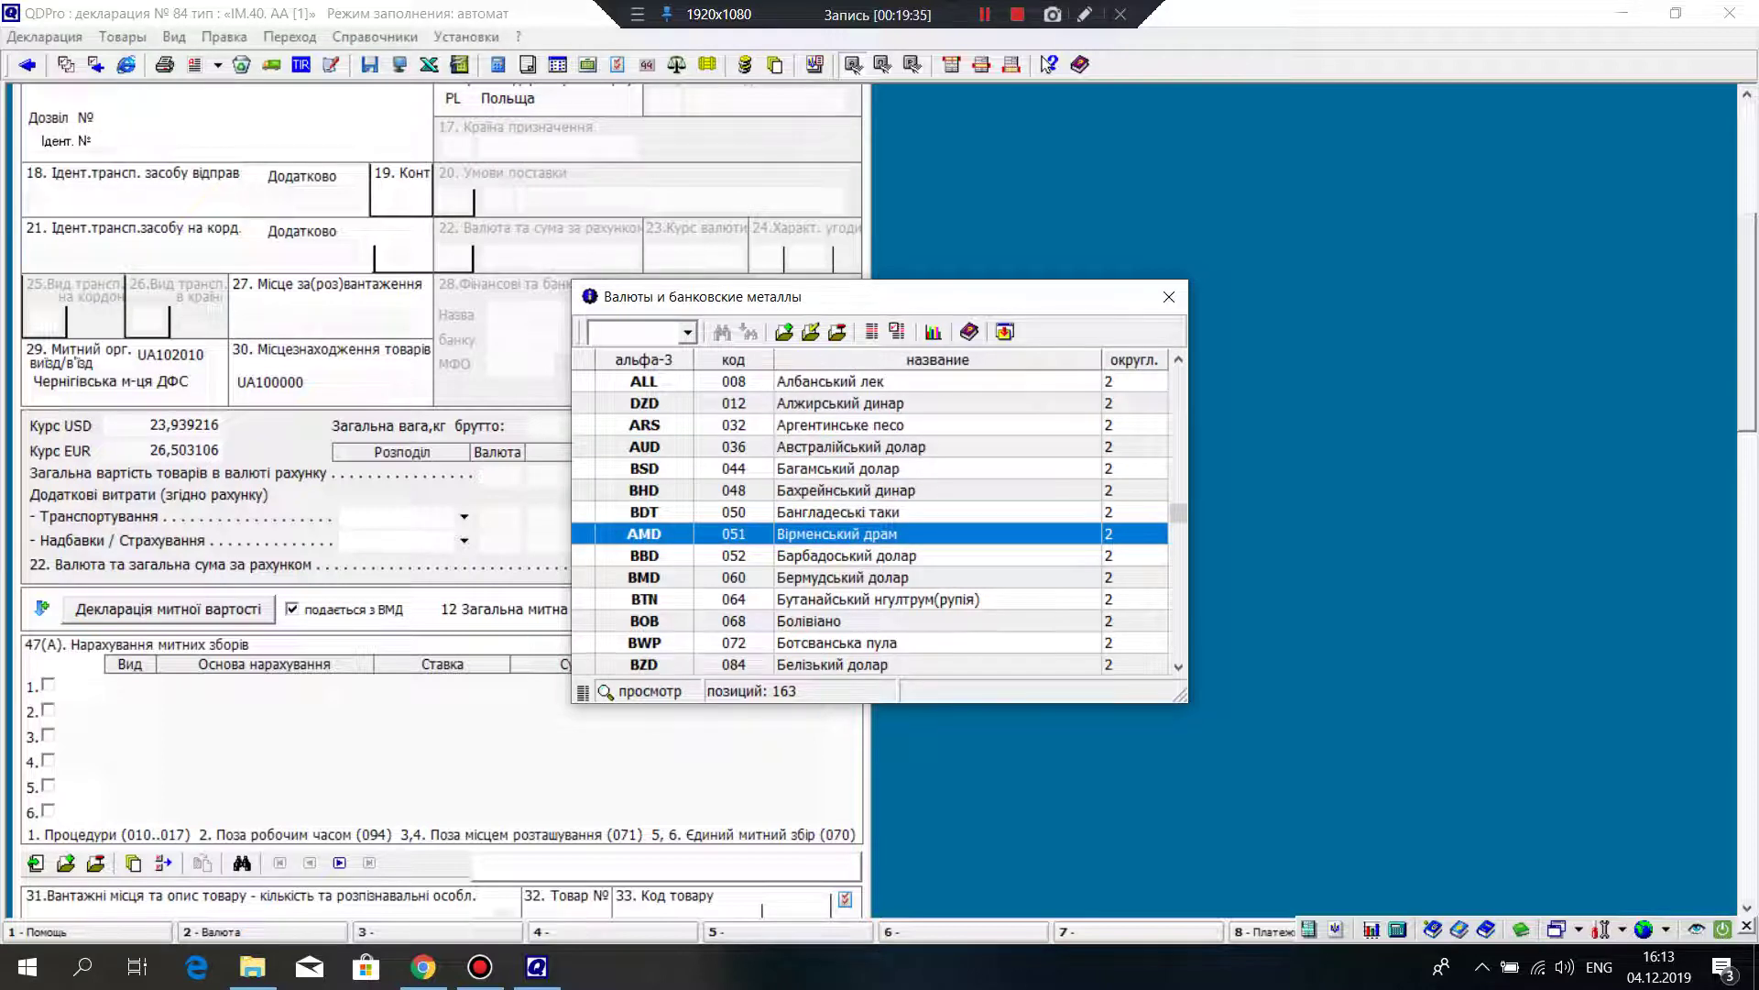
key("Down")
key("Down")
key("Down")
key("Down")
key("Down")
key("Down")
key("Down")
key("Down")
key("Down")
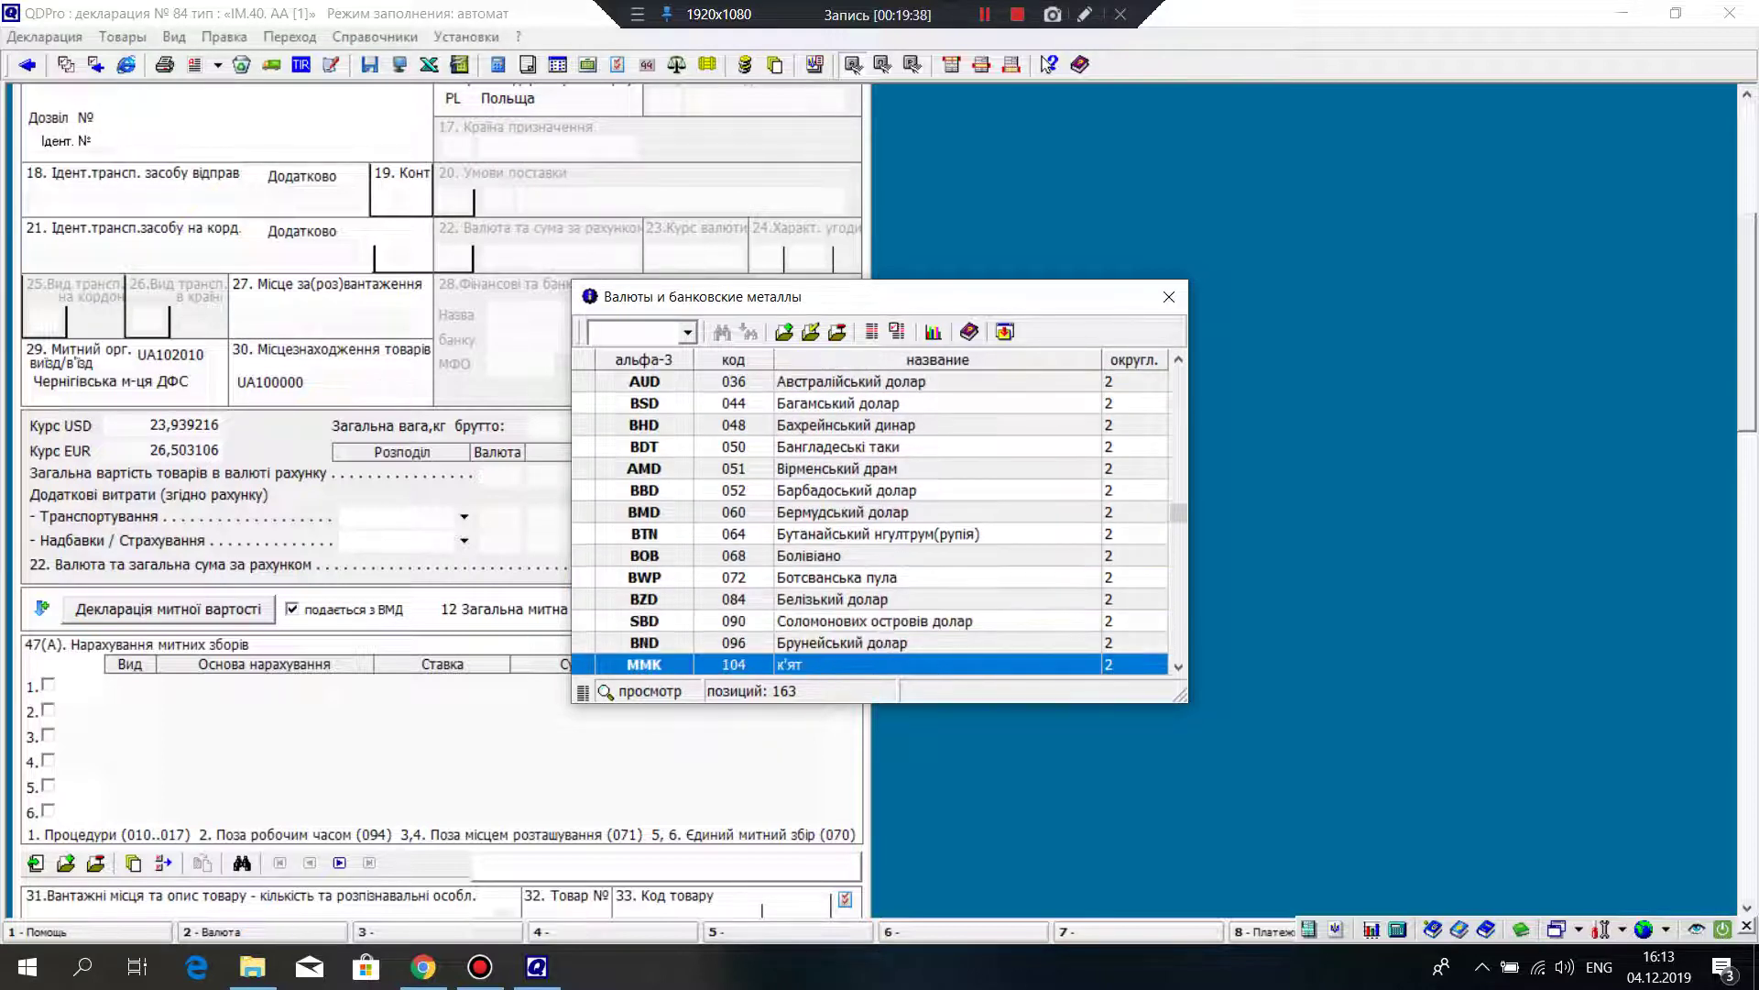
key("Down")
key("Down")
key("Down")
key("Down")
key("Down")
key("Down")
key("Down")
key("Down")
key("Down")
key("Down")
key("Down")
key("Down")
key("Down")
key("Down")
key("Down")
key("Down")
key("Down")
key("Down")
key("Down")
key("Down")
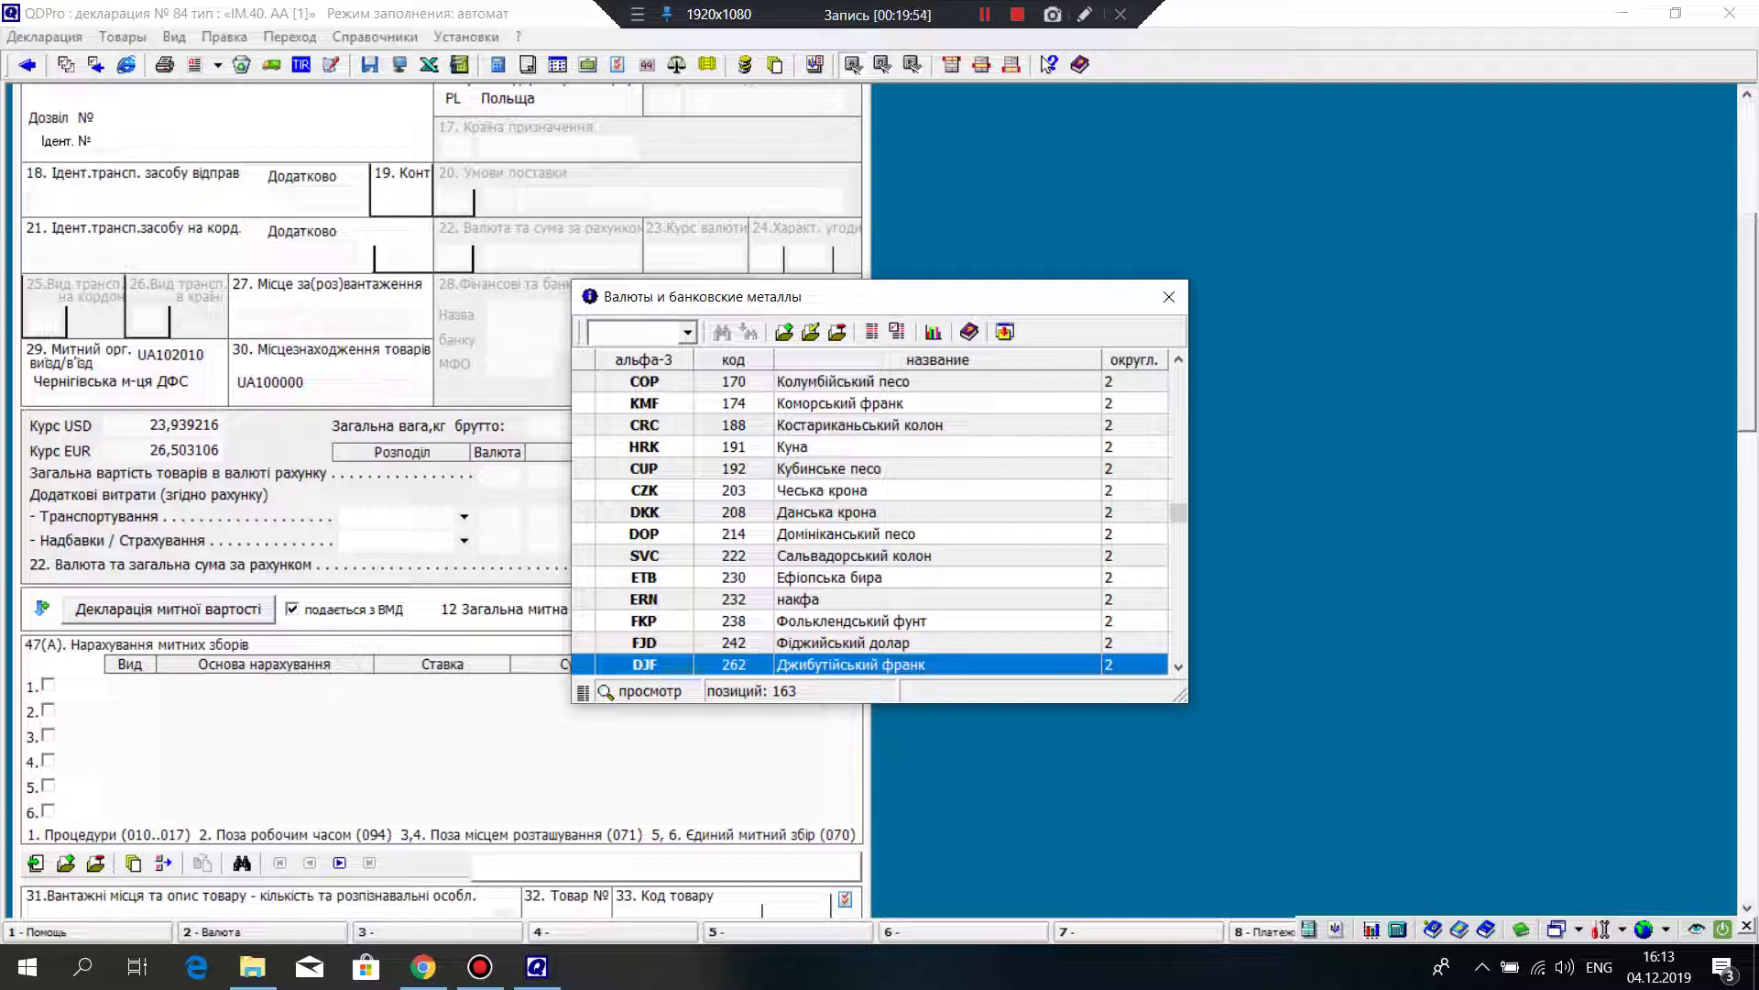
key("Down")
key("Down")
key("Down")
key("Down")
key("Down")
key("Down")
key("Down")
key("Down")
key("Down")
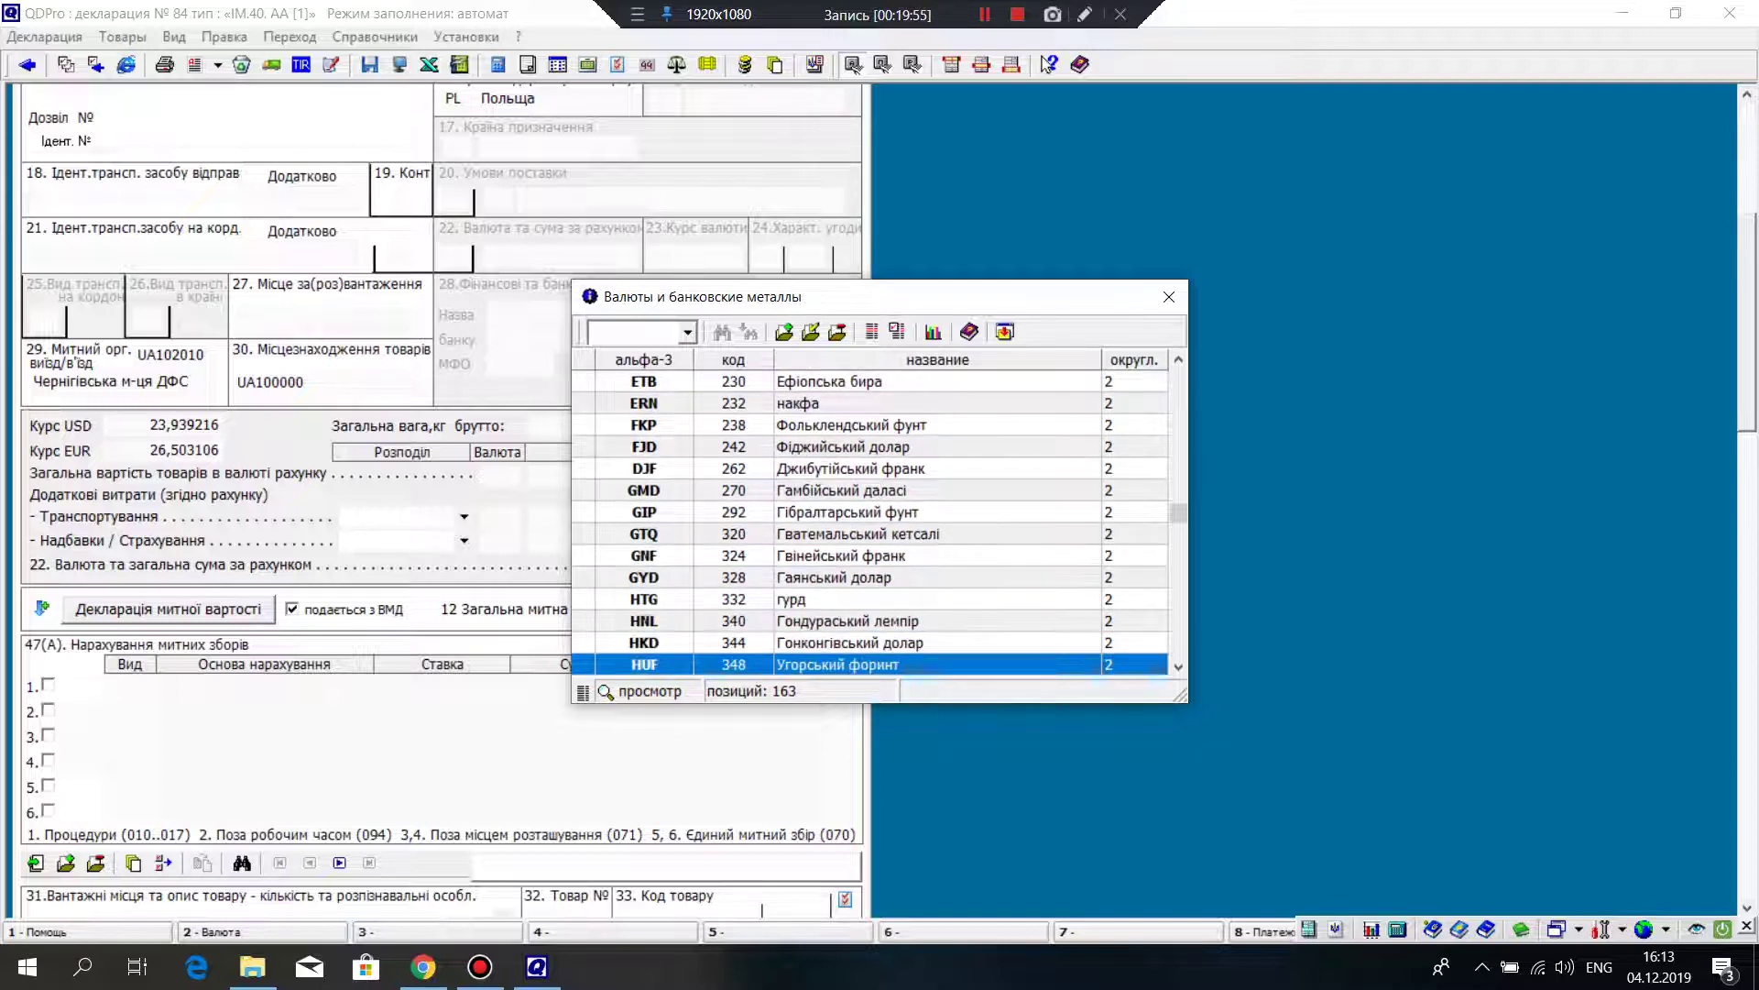
key("Down")
key("Down")
key("Down")
key("Down")
key("Down")
key("Down")
key("Down")
key("Down")
key("Down")
key("Down")
key("Down")
key("Down")
key("Down")
key("Down")
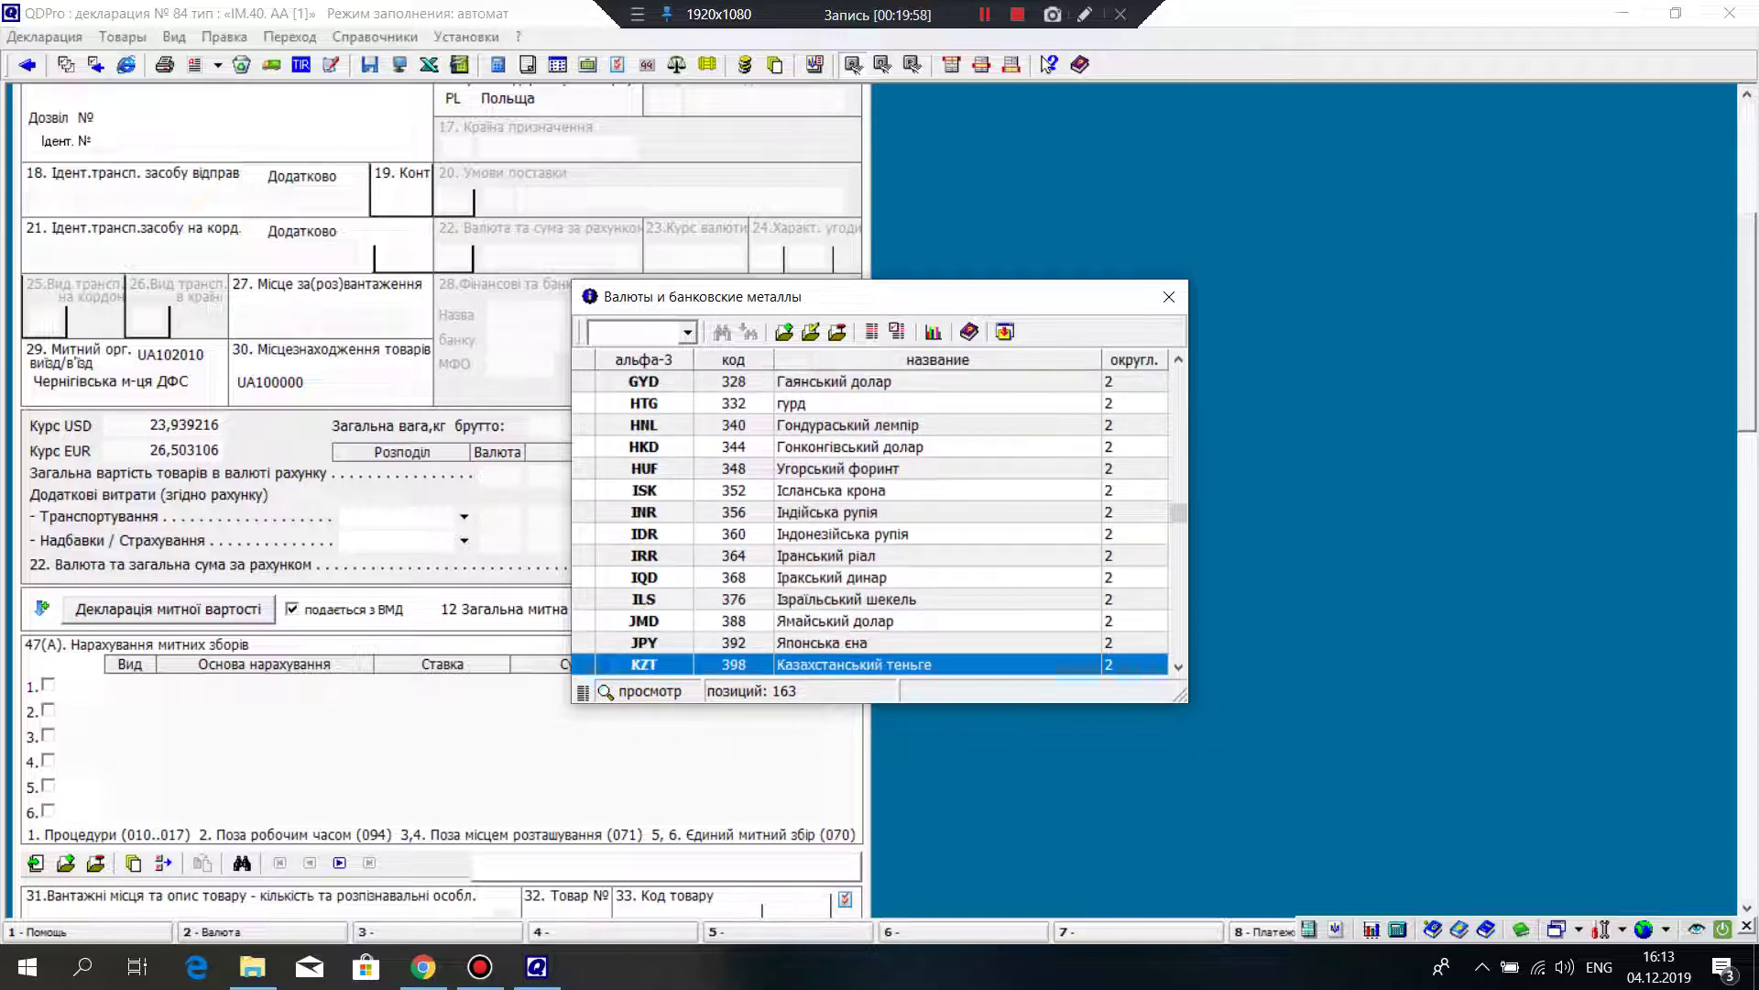
key("Down")
key("Down")
key("Down")
key("Down")
key("Down")
key("Down")
key("Down")
key("Down")
key("Down")
key("Down")
key("Down")
key("Down")
key("Down")
key("Down")
key("Down")
key("Down")
key("Down")
key("Down")
key("Down")
key("Down")
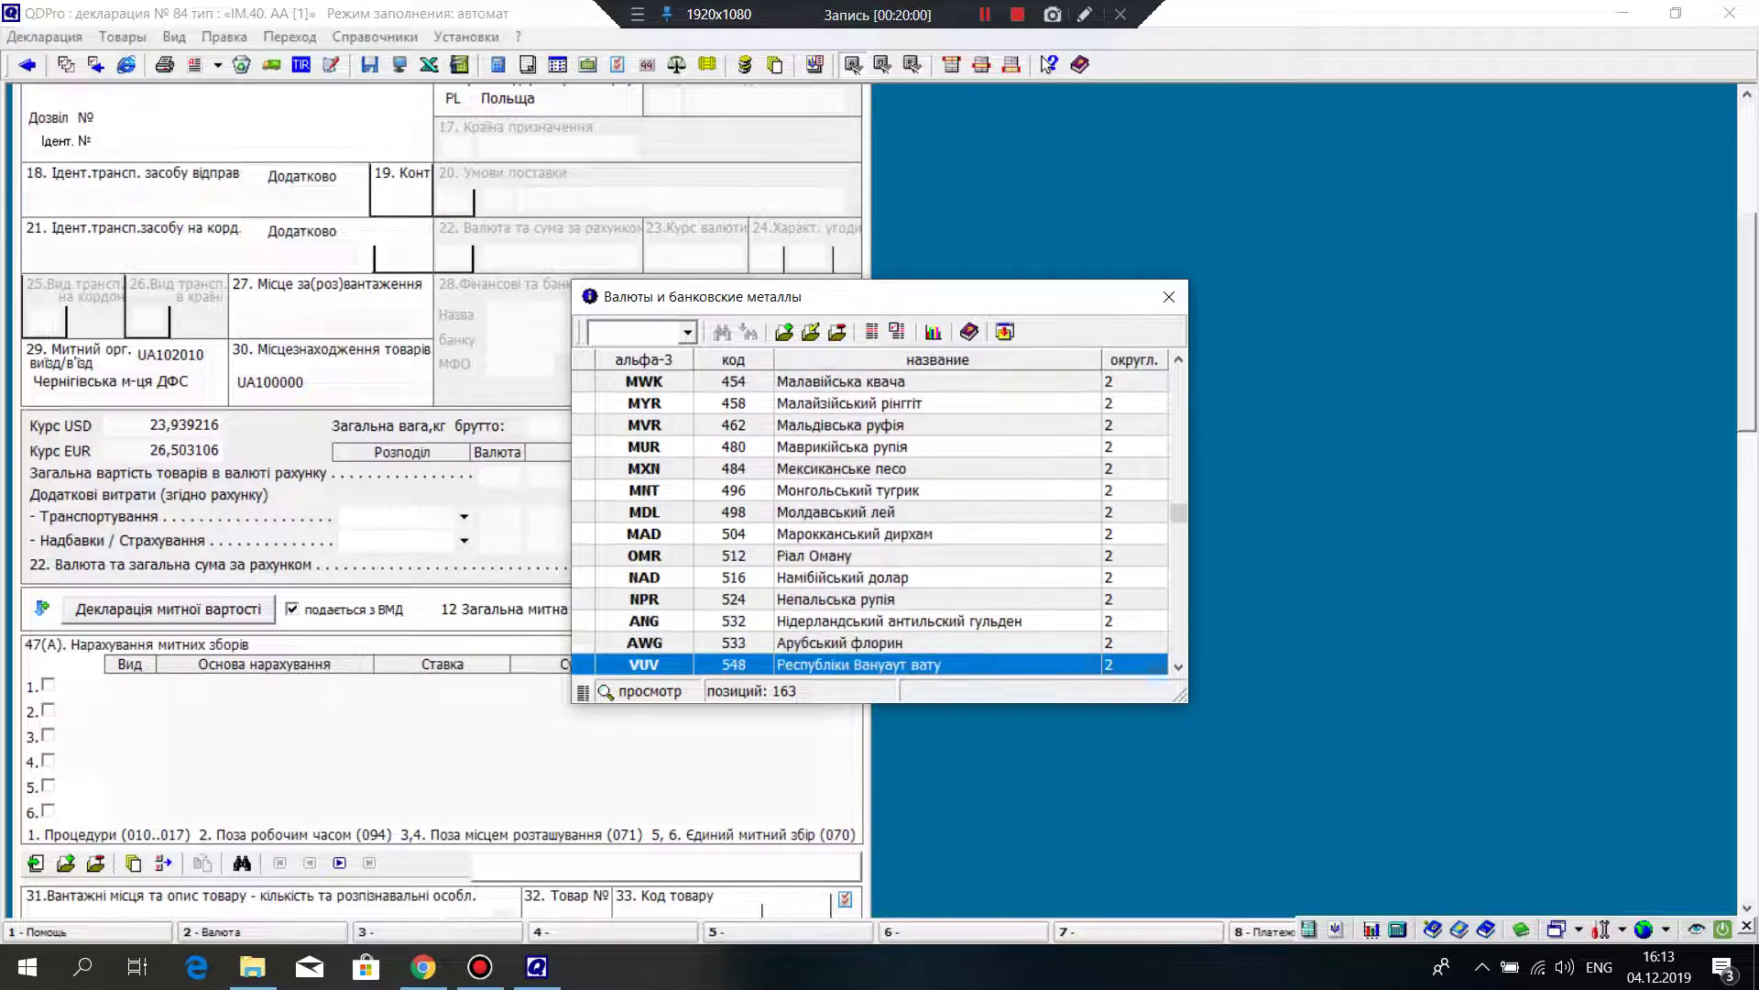
key("Down")
key("Down")
key("Down")
key("Down")
key("Down")
key("Down")
key("Down")
key("Down")
key("Down")
key("Down")
key("Down")
key("Down")
key("Down")
key("Down")
key("Down")
key("Down")
key("Down")
key("Down")
key("Down")
key("Down")
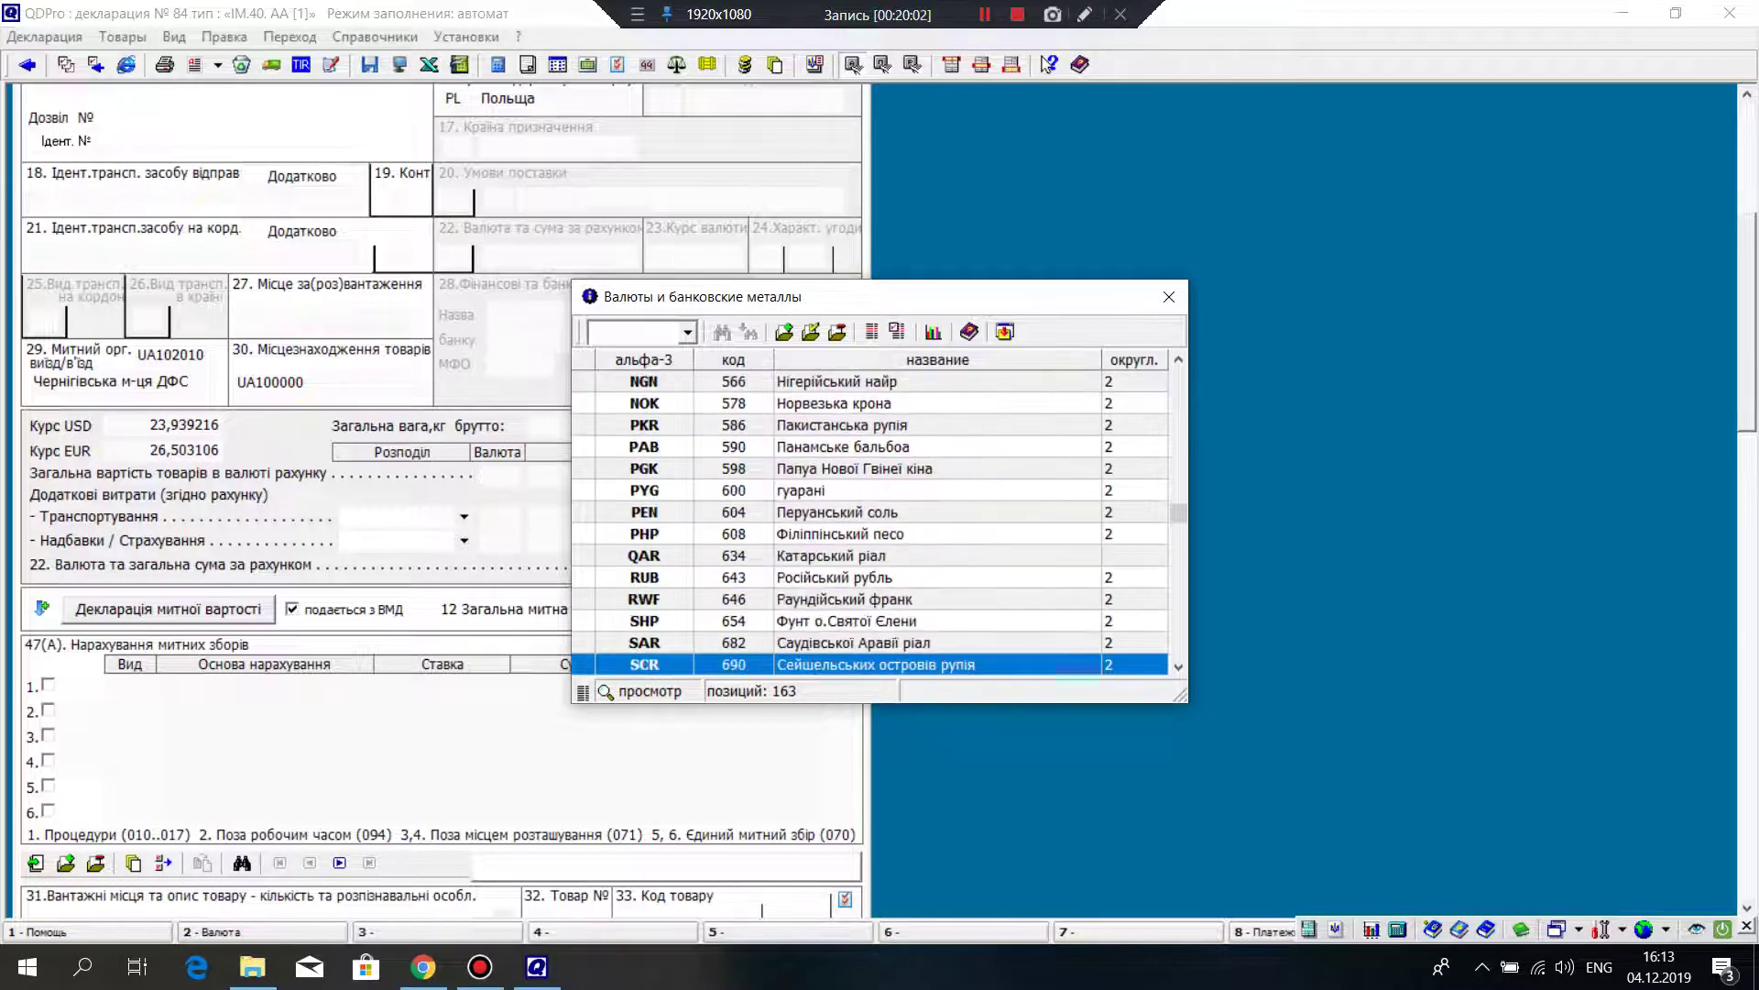
key("Down")
key("Down")
key("Down")
key("Down")
key("Down")
key("Down")
key("Down")
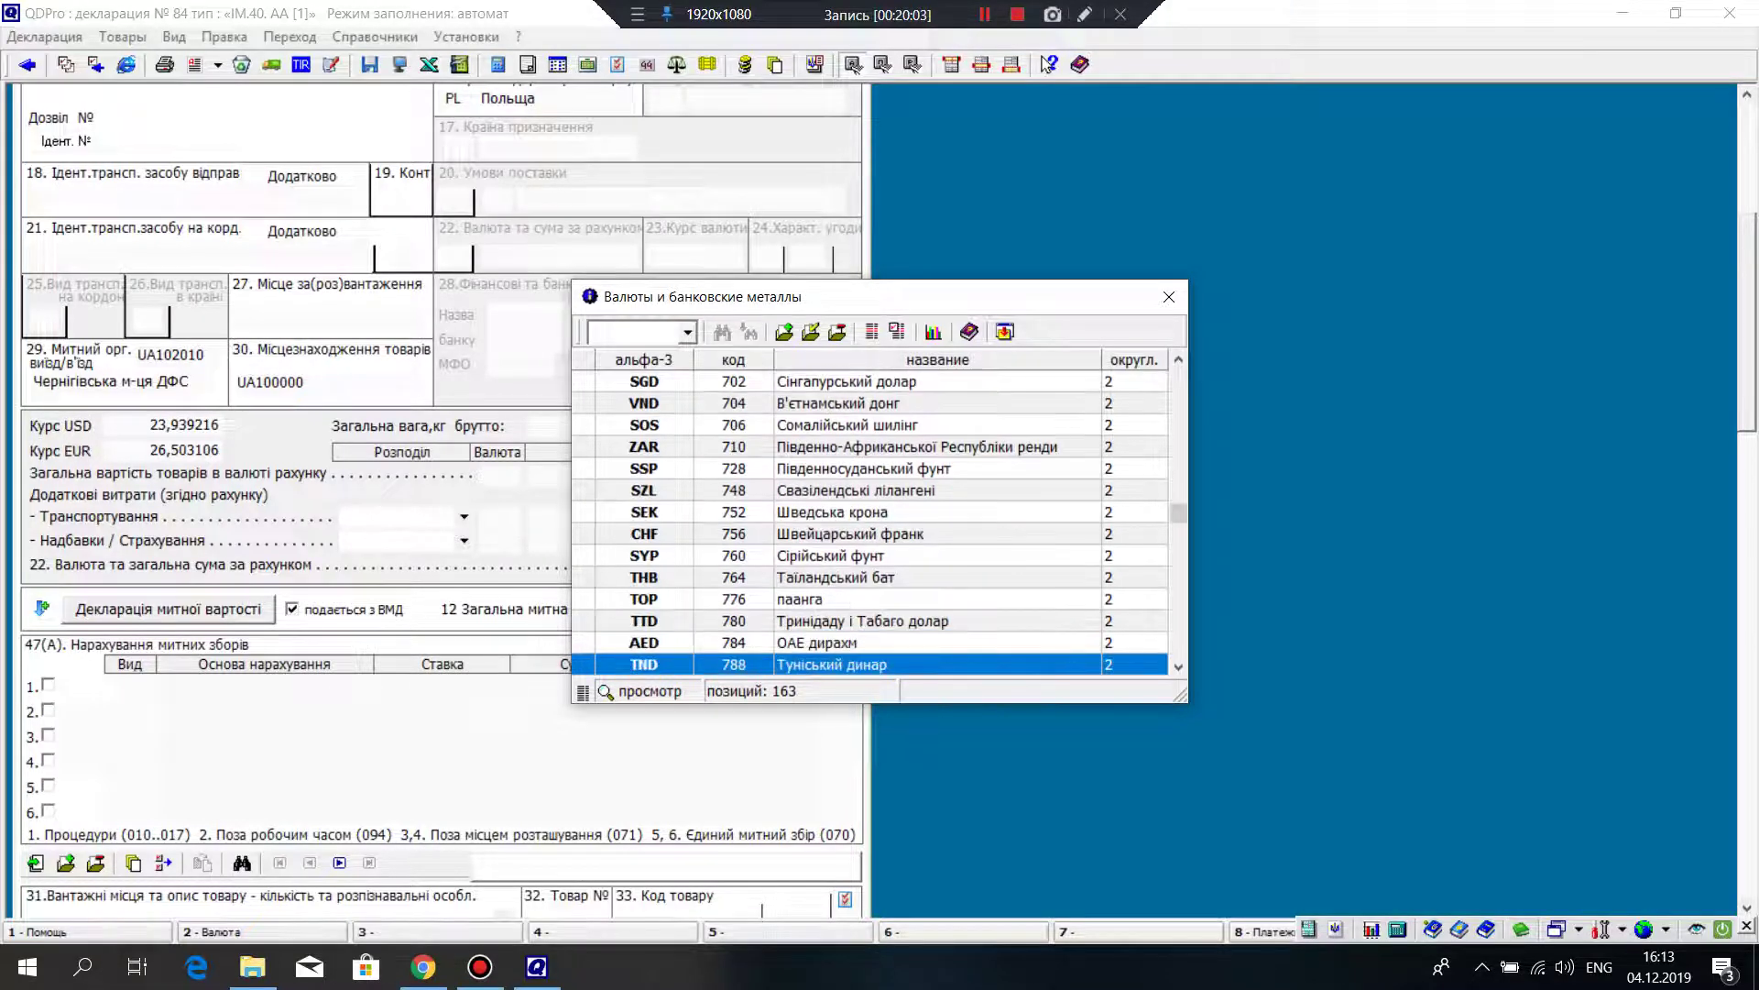
key("Down")
key("Down")
key("Down")
key("Down")
key("Down")
key("Down")
key("Down")
key("Down")
key("Down")
key("Down")
key("Down")
key("Down")
key("Down")
key("Down")
key("Down")
key("Down")
key("Down")
key("Down")
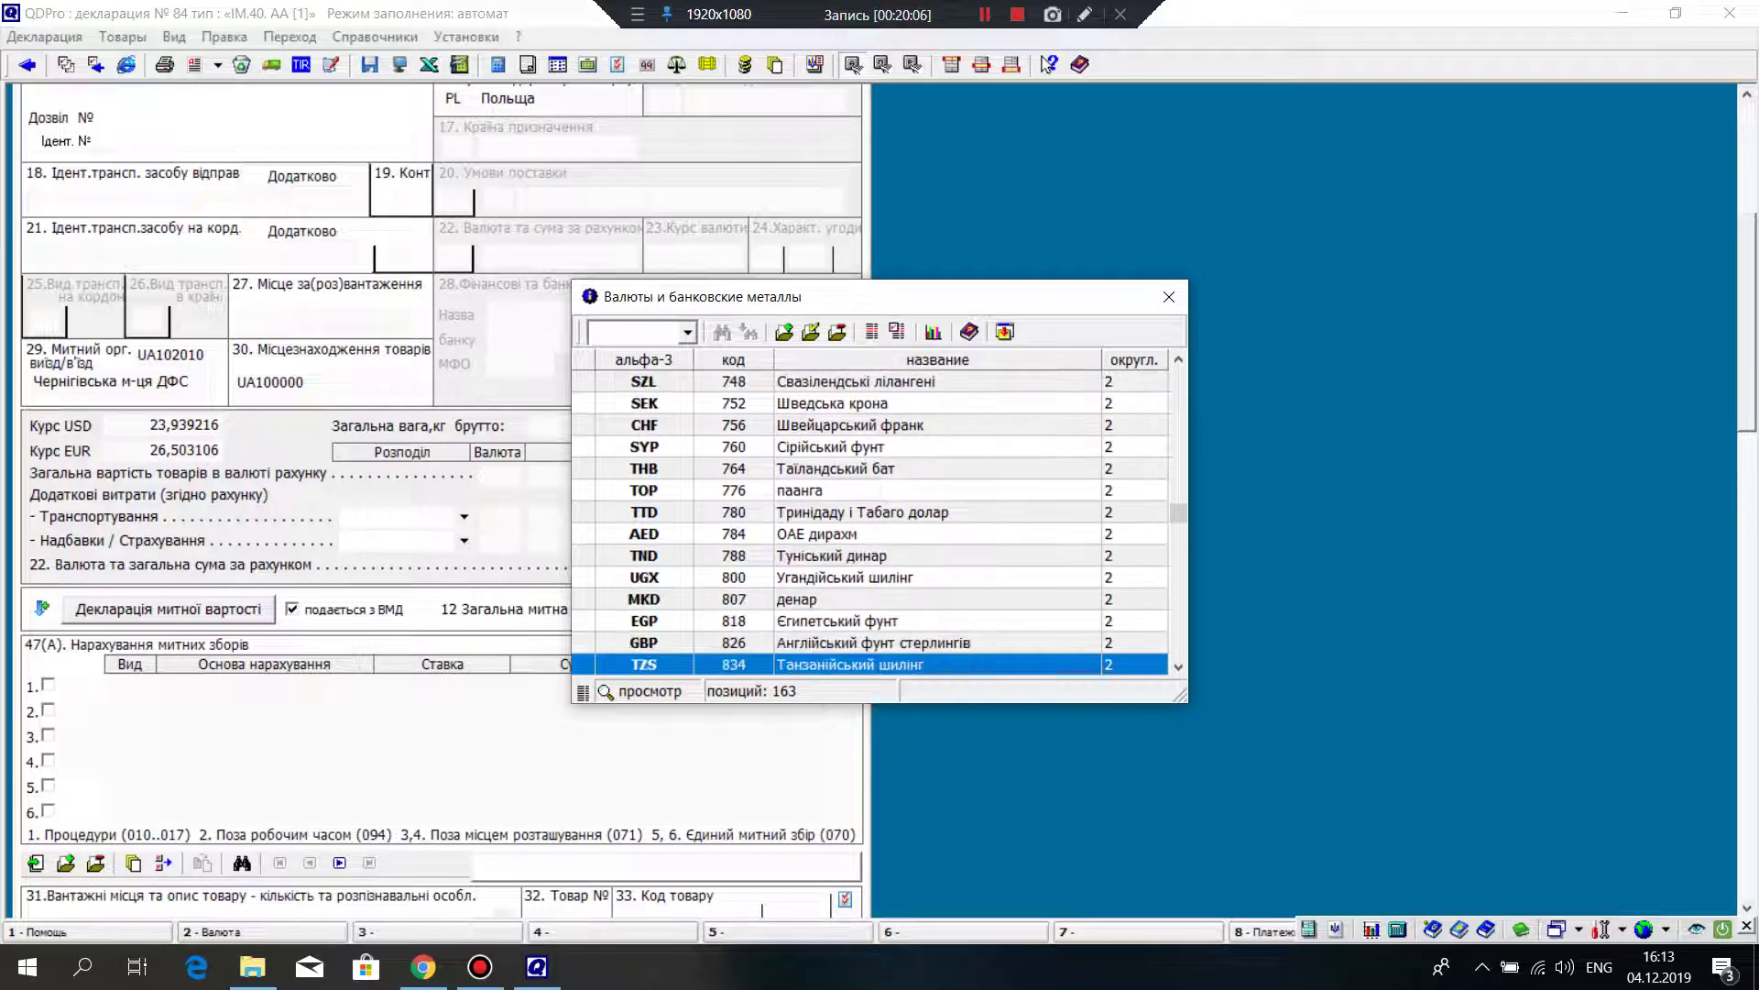
key("Down")
key("Down")
key("Down")
key("Down")
key("Down")
key("Down")
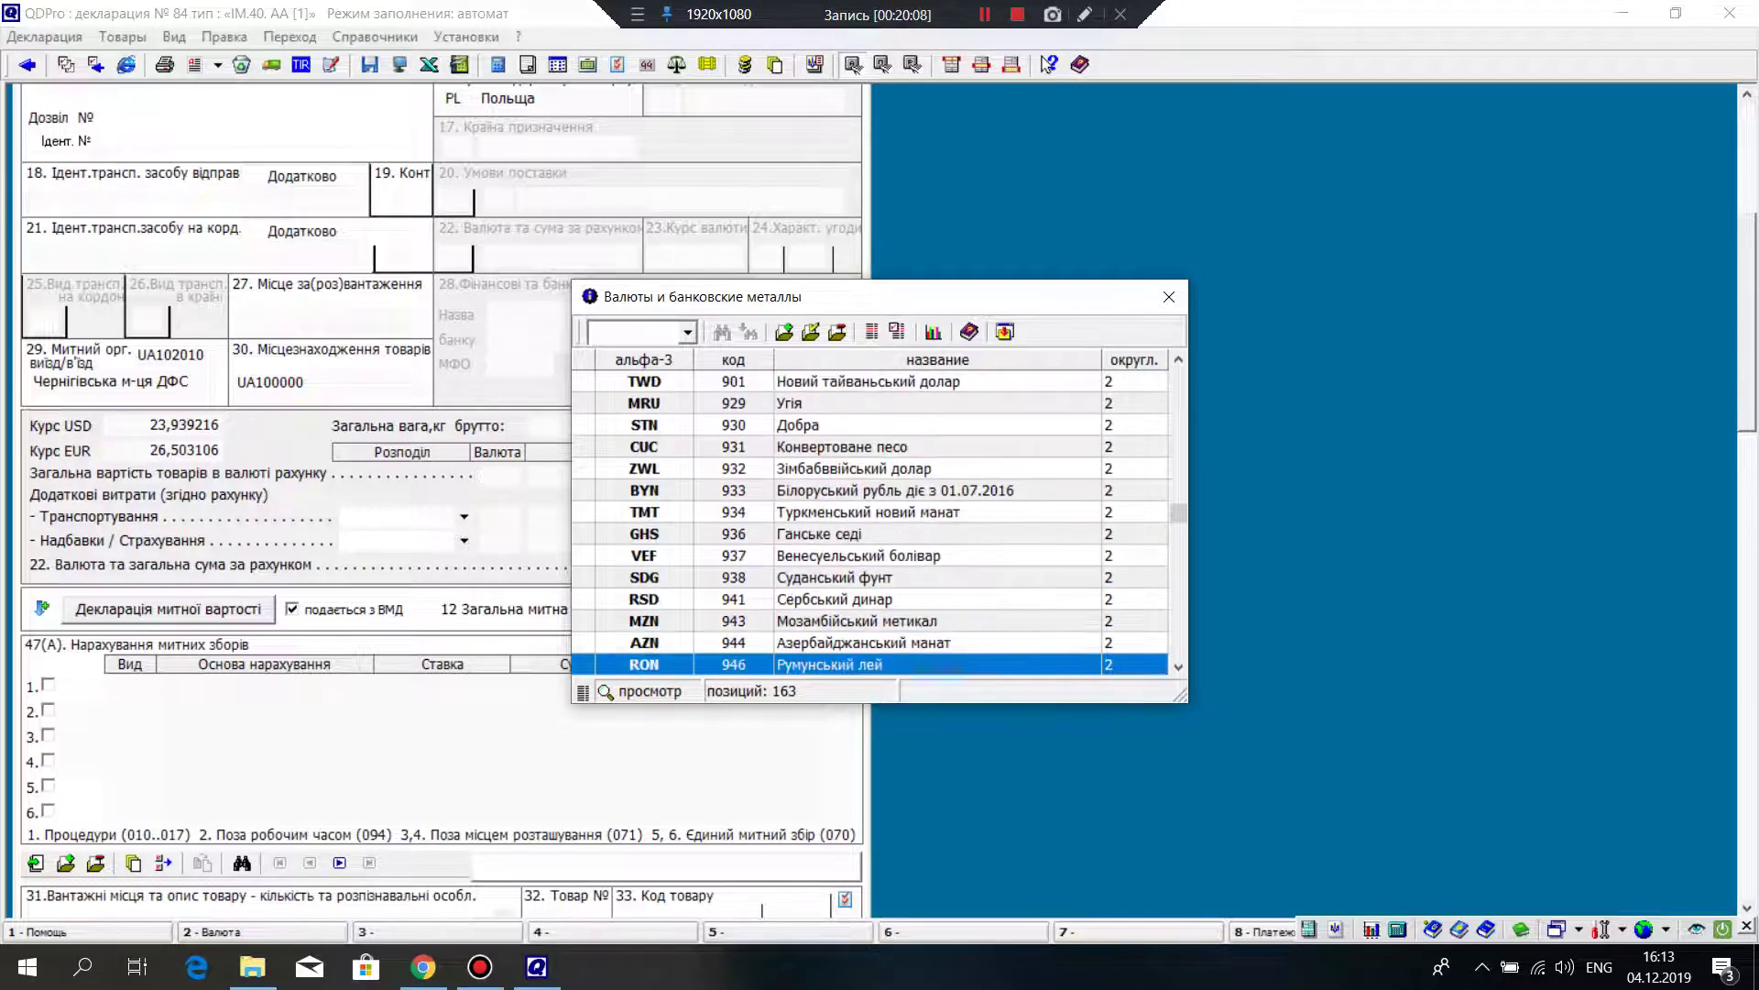
key("Down")
key("Down")
key("Down")
key("Down")
key("Down")
key("Down")
key("Down")
key("Down")
key("Down")
key("Down")
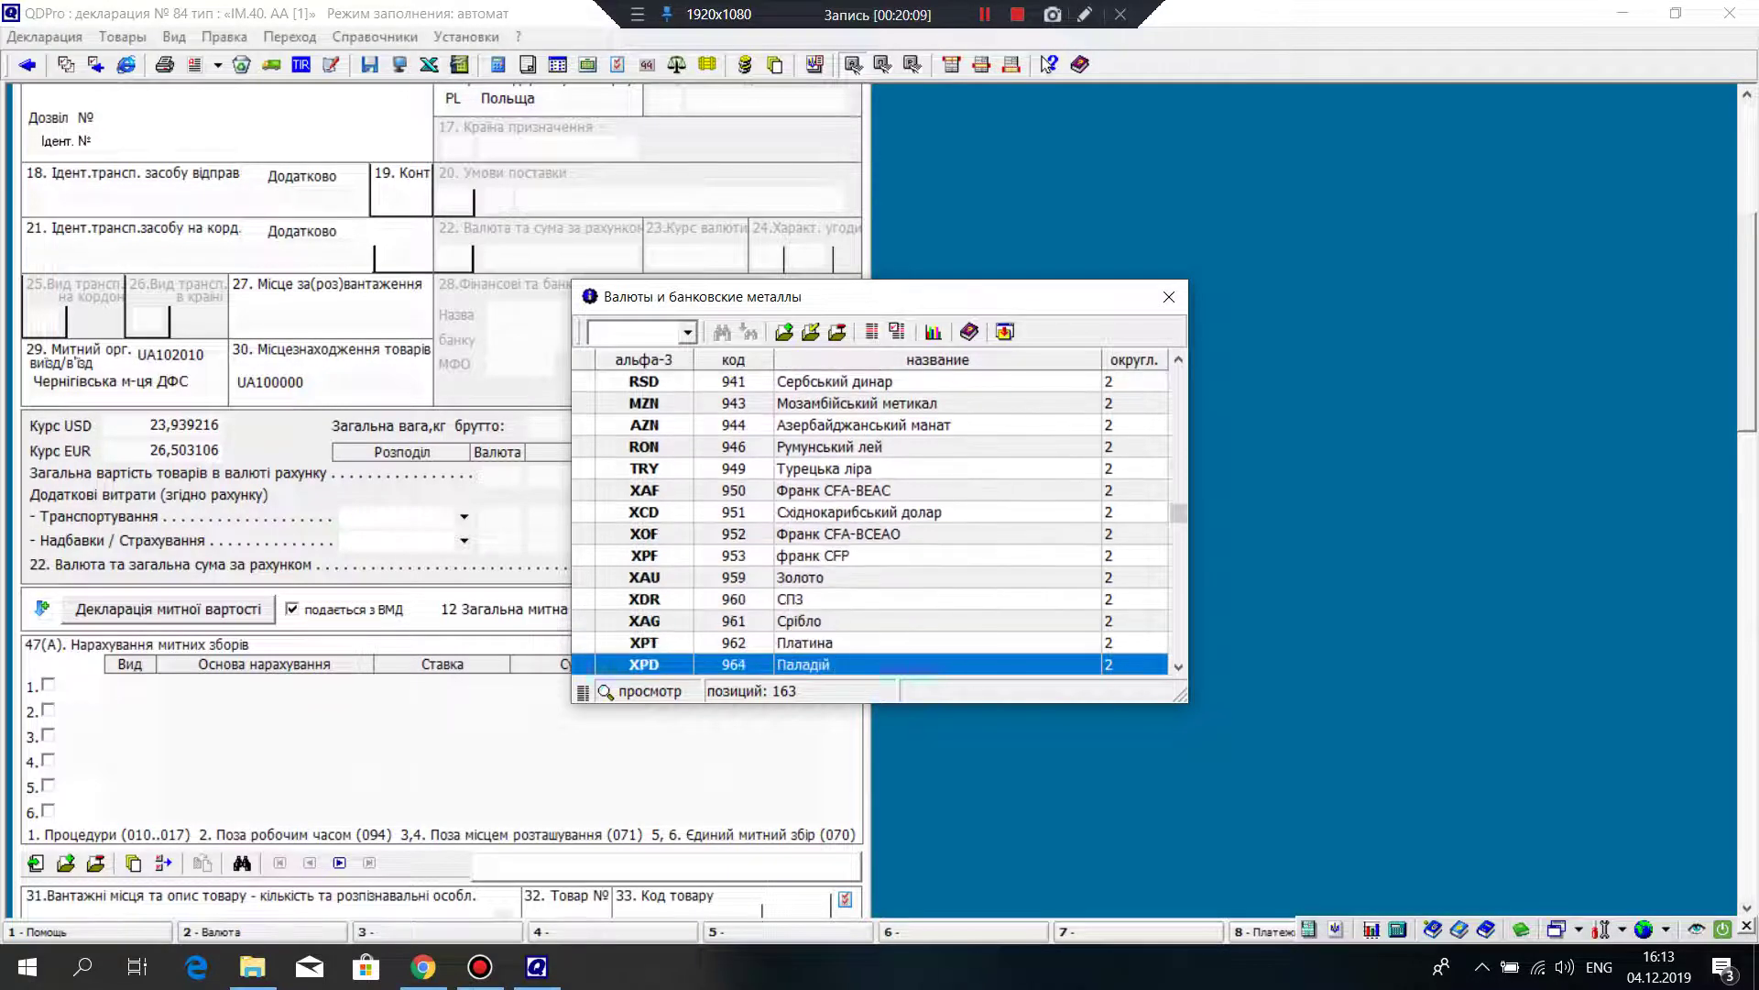
key("Down")
key("Down")
key("Down")
key("Down")
key("Down")
key("Down")
key("Down")
key("Down")
key("Down")
key("Down")
key("Down")
key("Down")
key("Down")
key("Down")
key("Down")
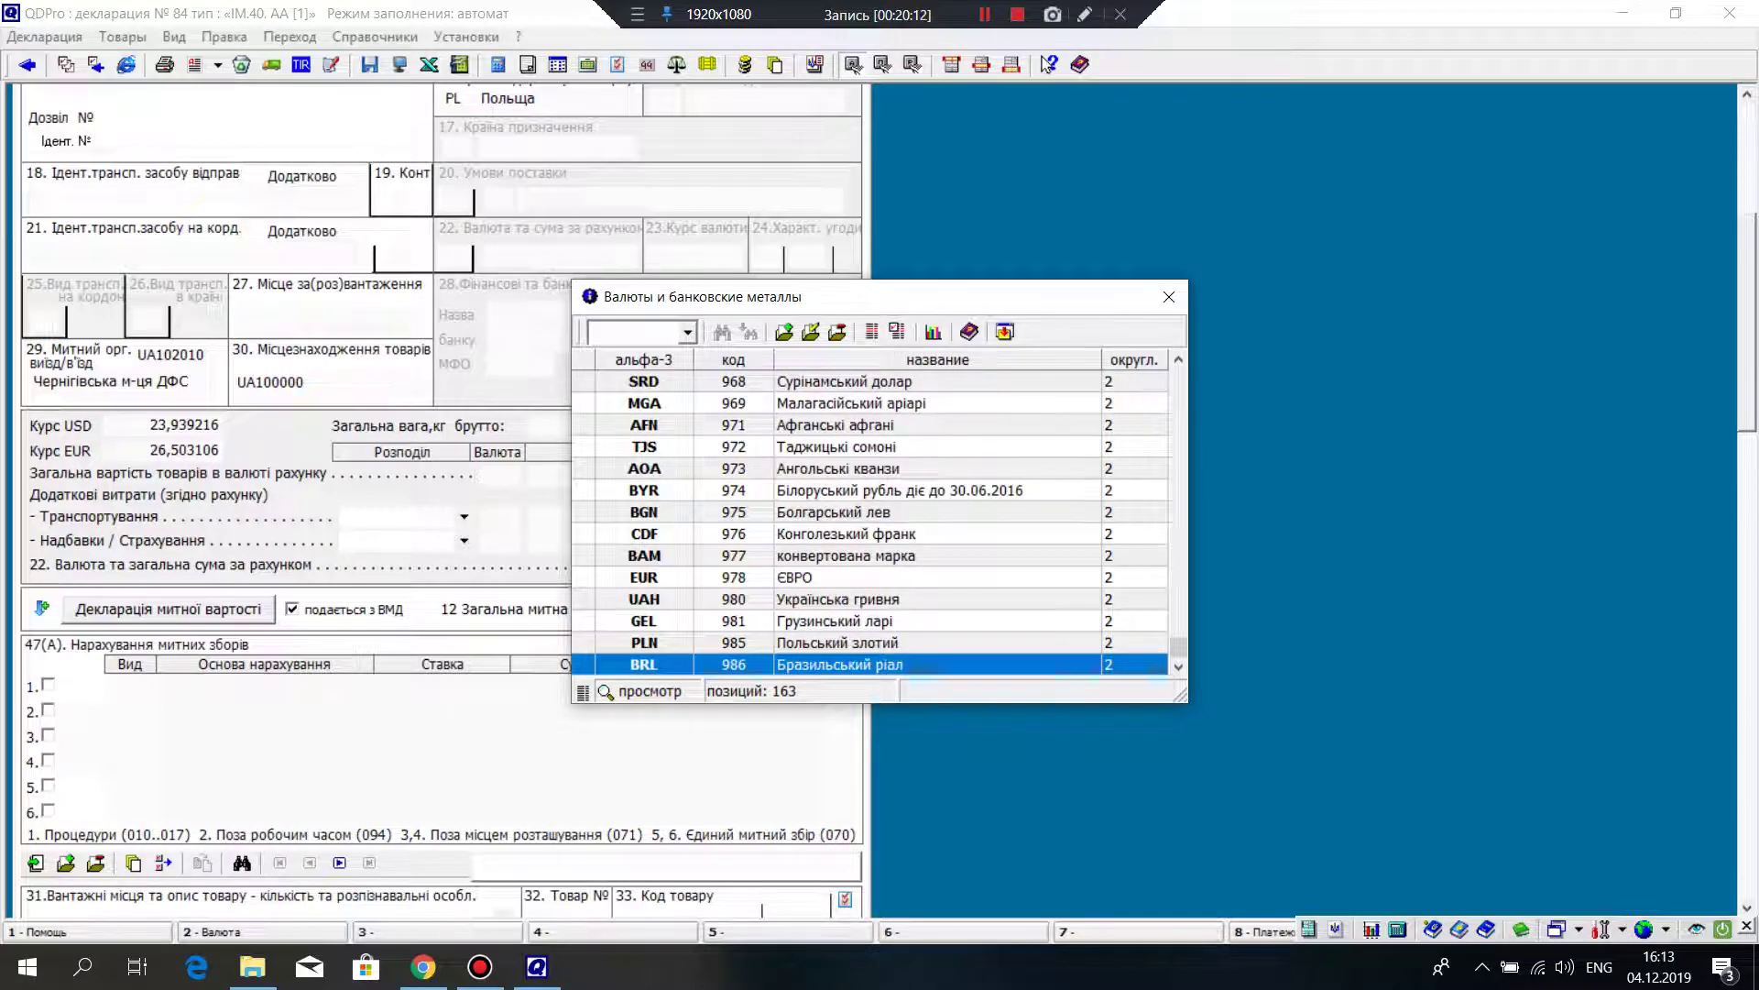
Step: Find currency code 840 and insert USD with rate 23,939216
key("Up")
key("Up")
key("Up")
key("Up")
key("Up")
key("Up")
key("Up")
key("Up")
key("Up")
key("Up")
key("Up")
key("Up")
key("Up")
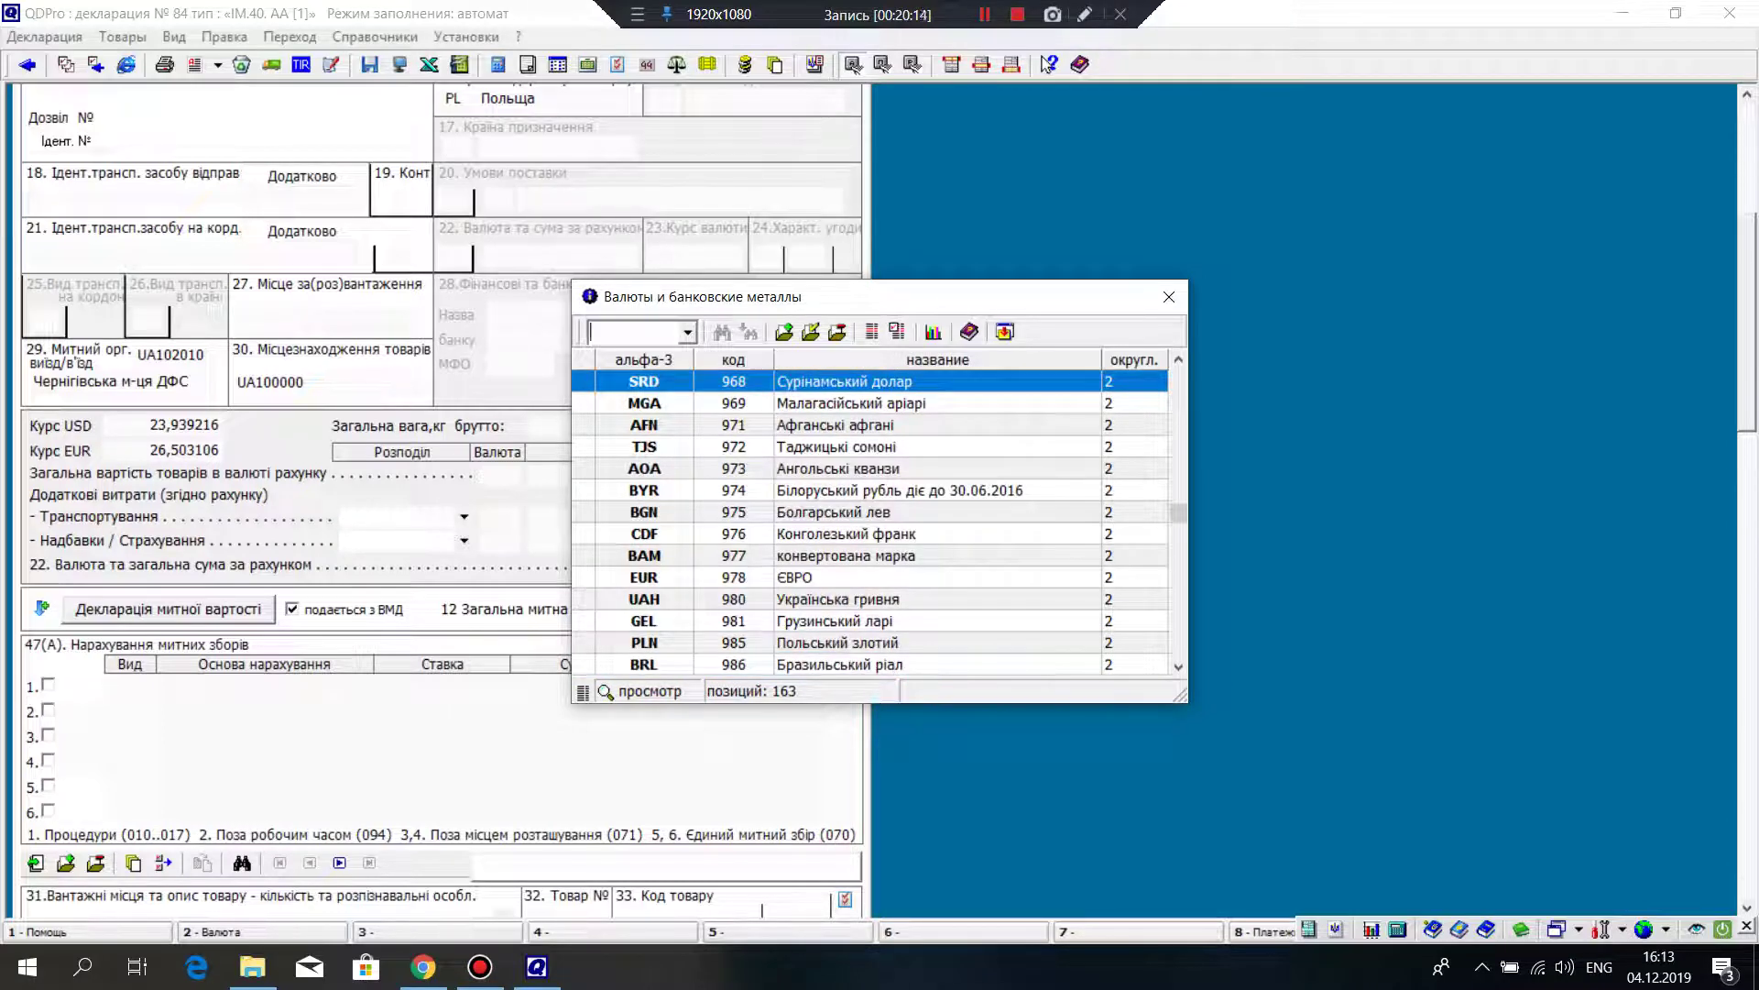
type("840")
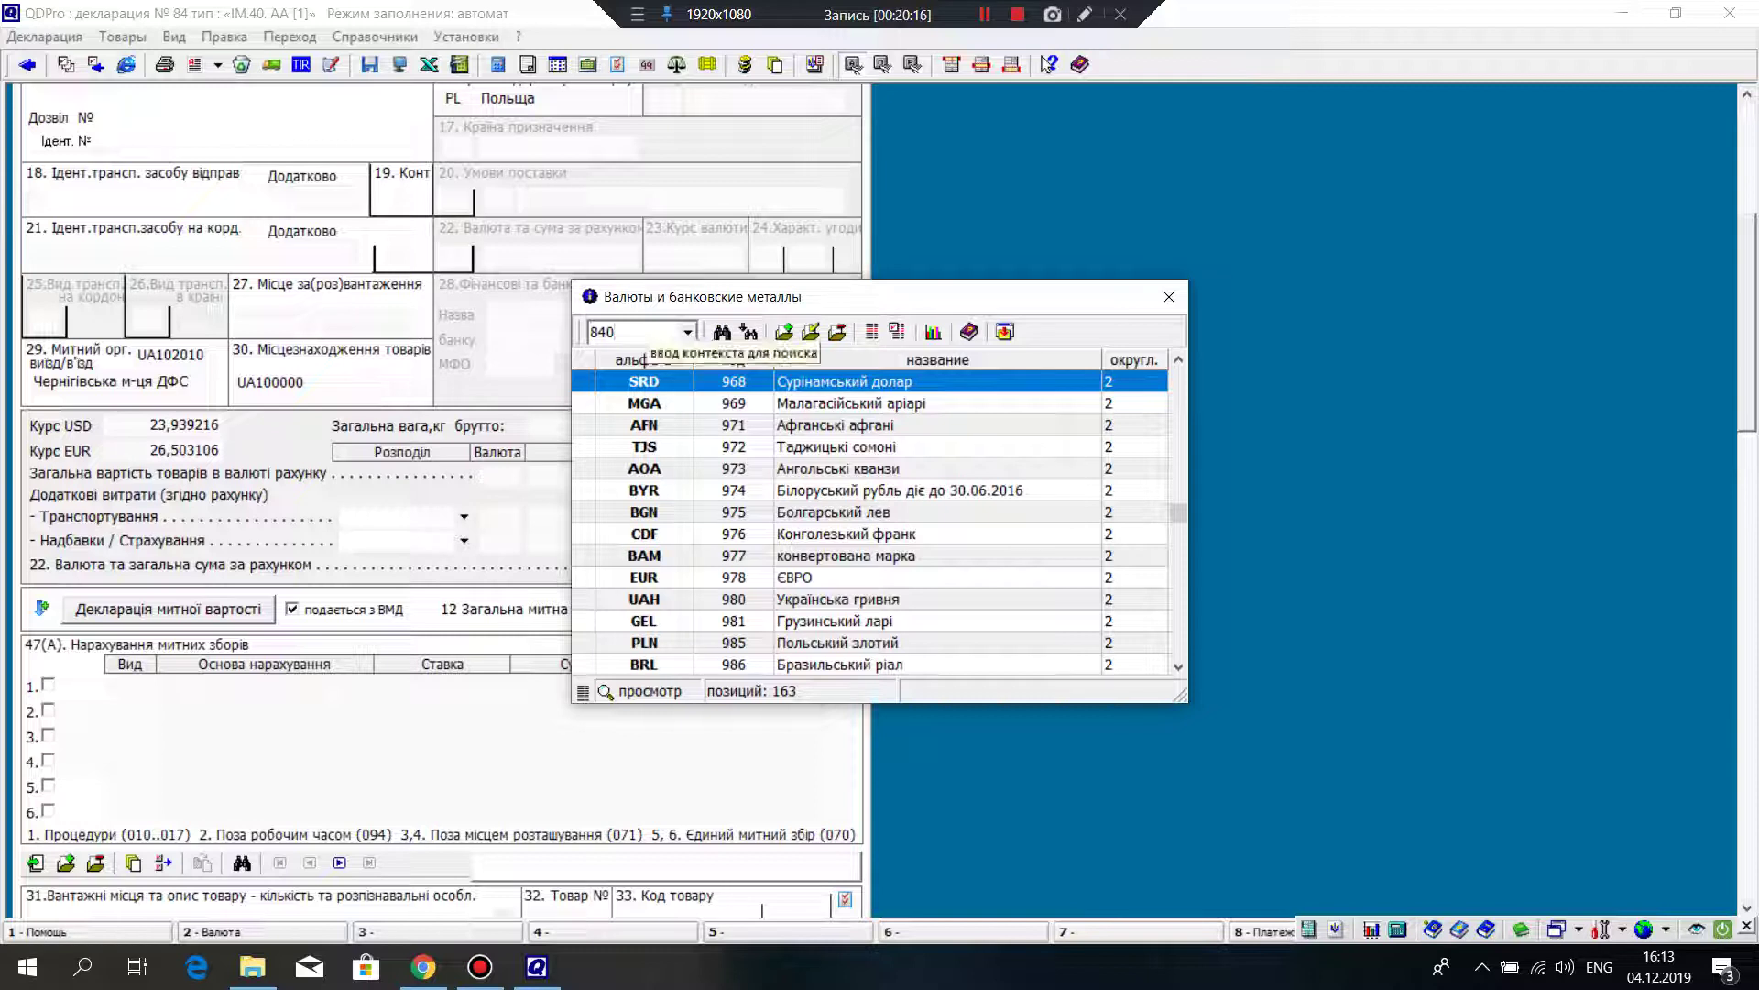
key("Return")
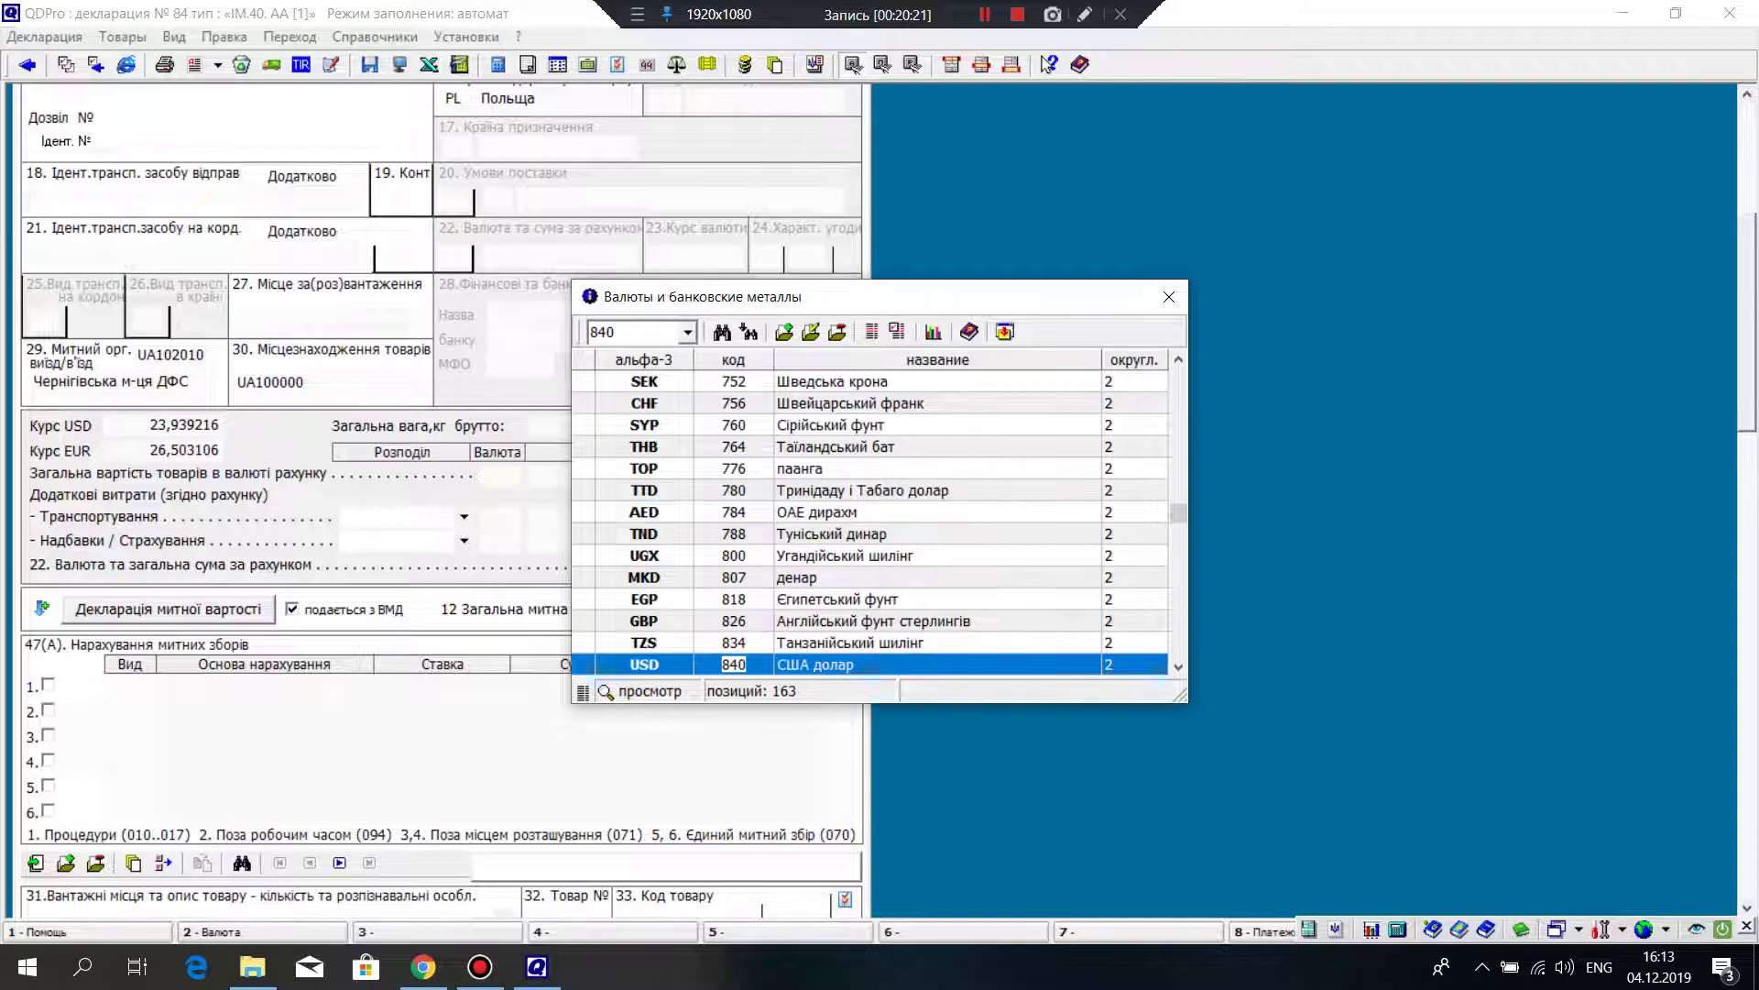
key("Return")
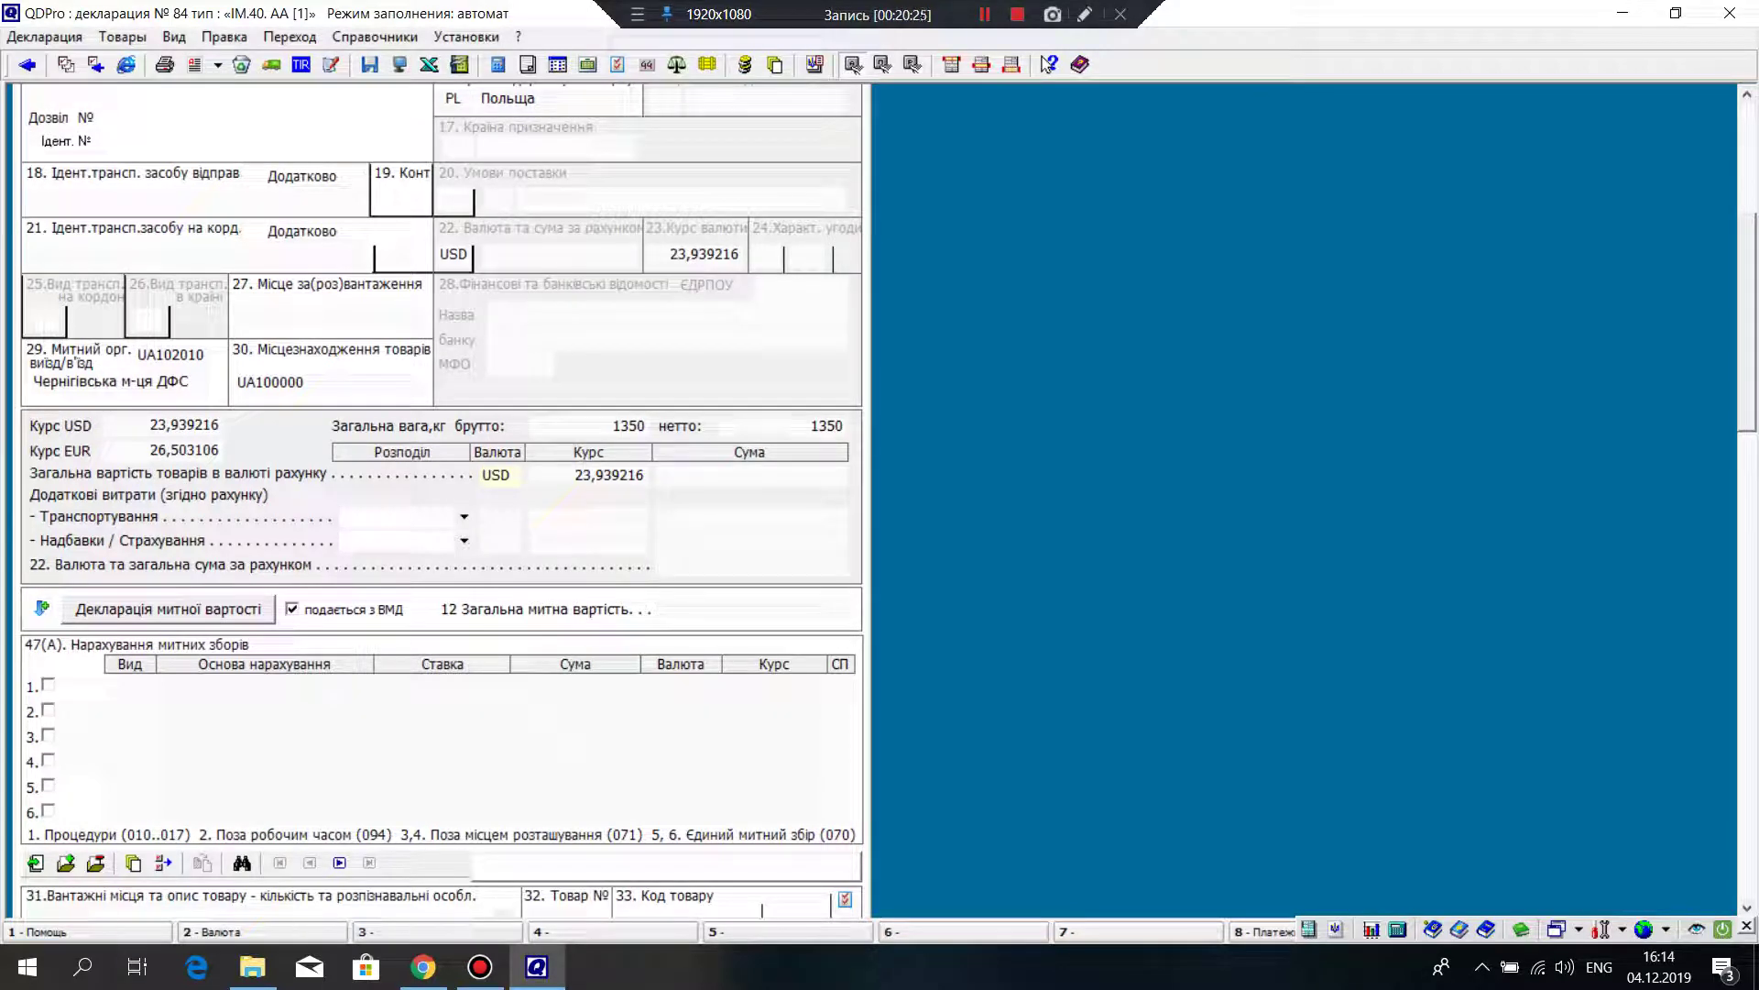
Step: Enter an invoice amount of 500 USD, giving 500,00 in box 22
key("Return")
type("500")
key("Return")
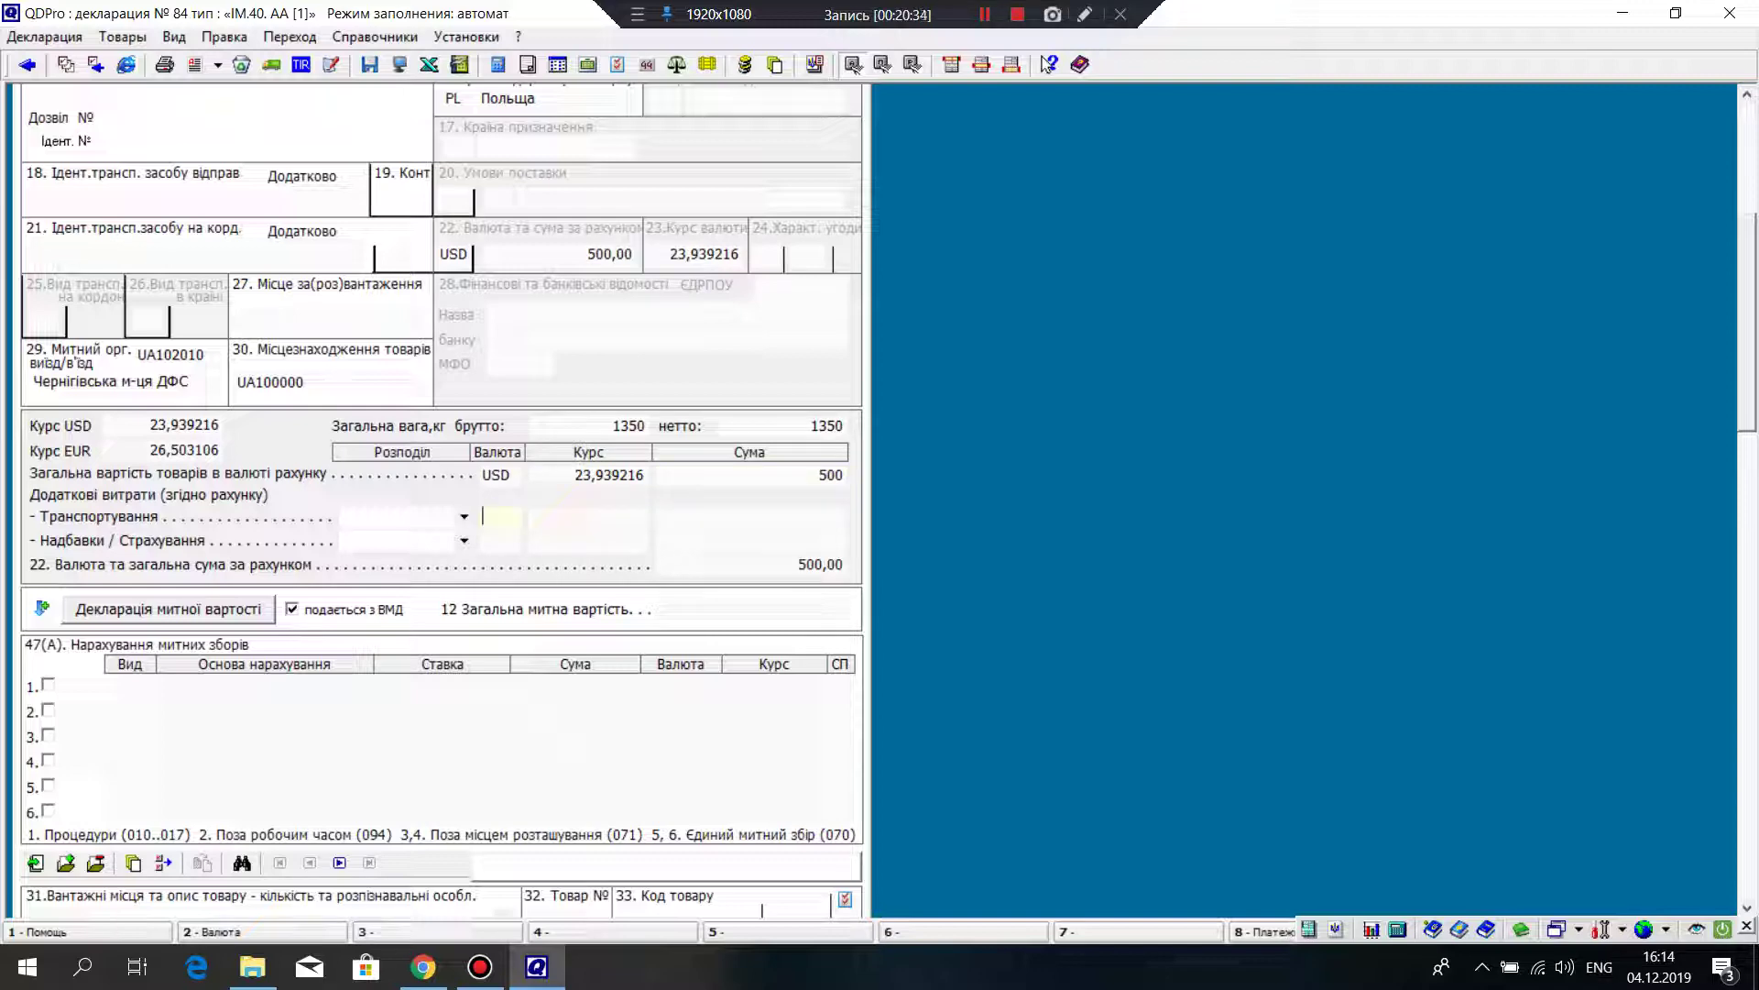
scroll(439, 501, "down", 3)
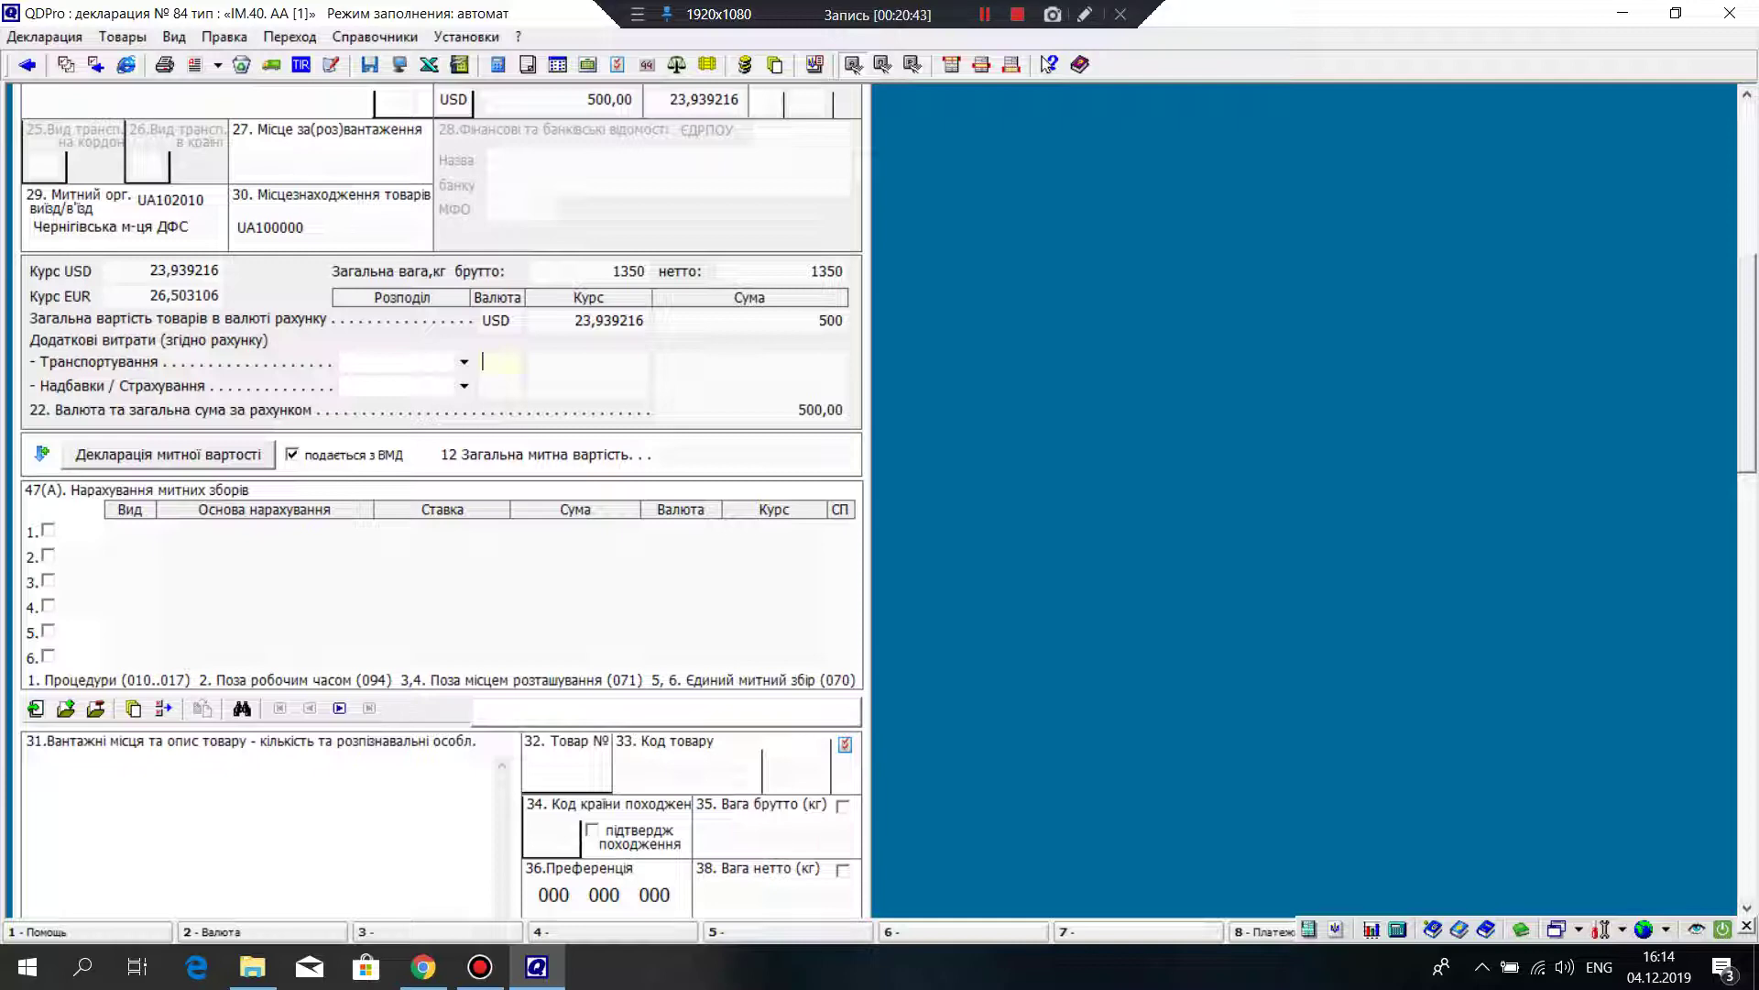
scroll(440, 495, "up", 2)
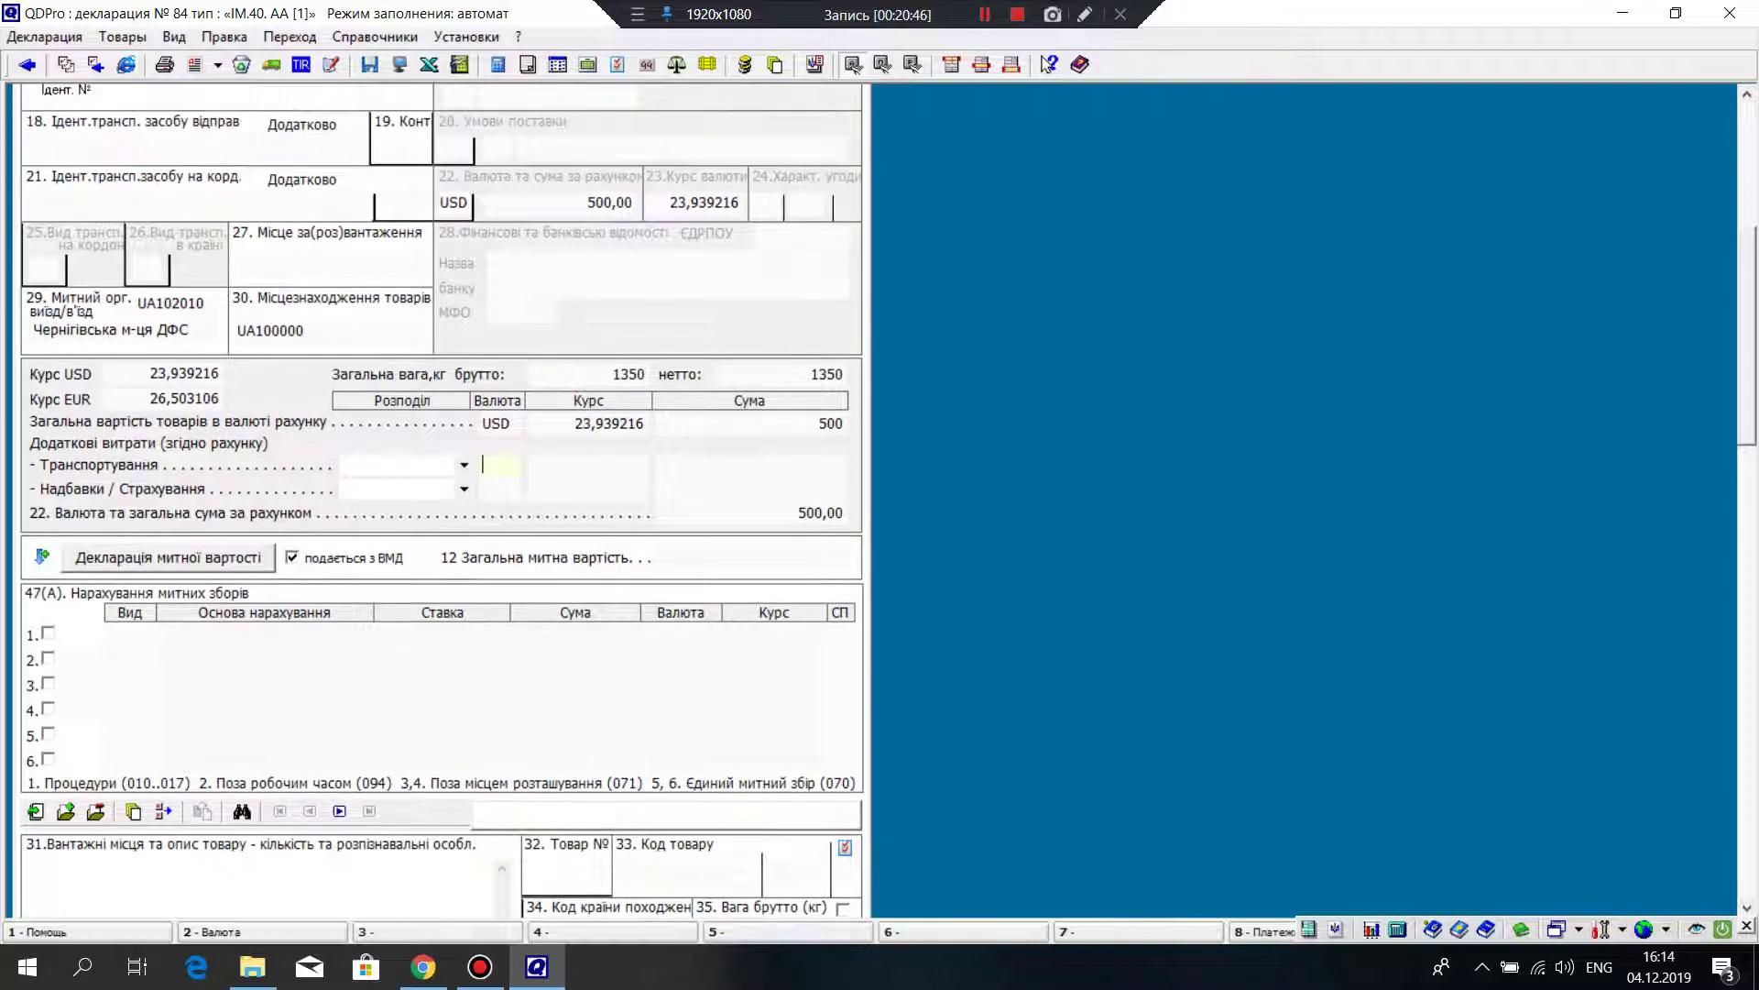
scroll(440, 495, "up", 2)
scroll(440, 495, "down", 4)
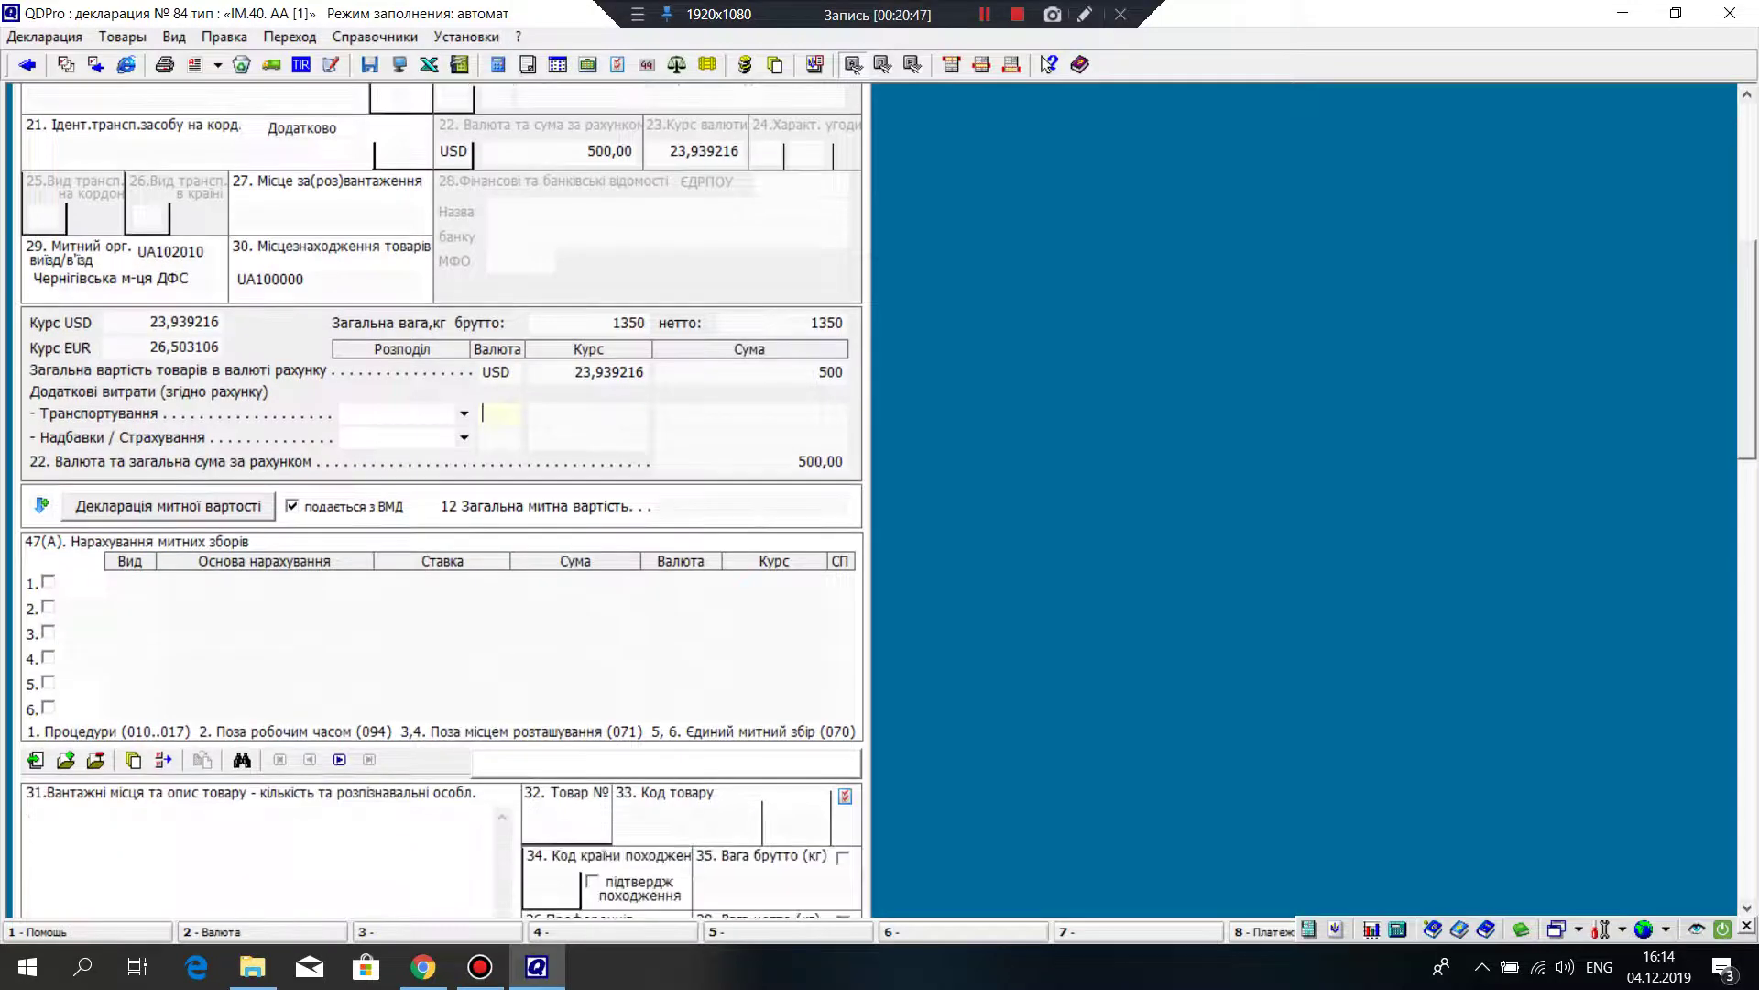
scroll(440, 495, "down", 4)
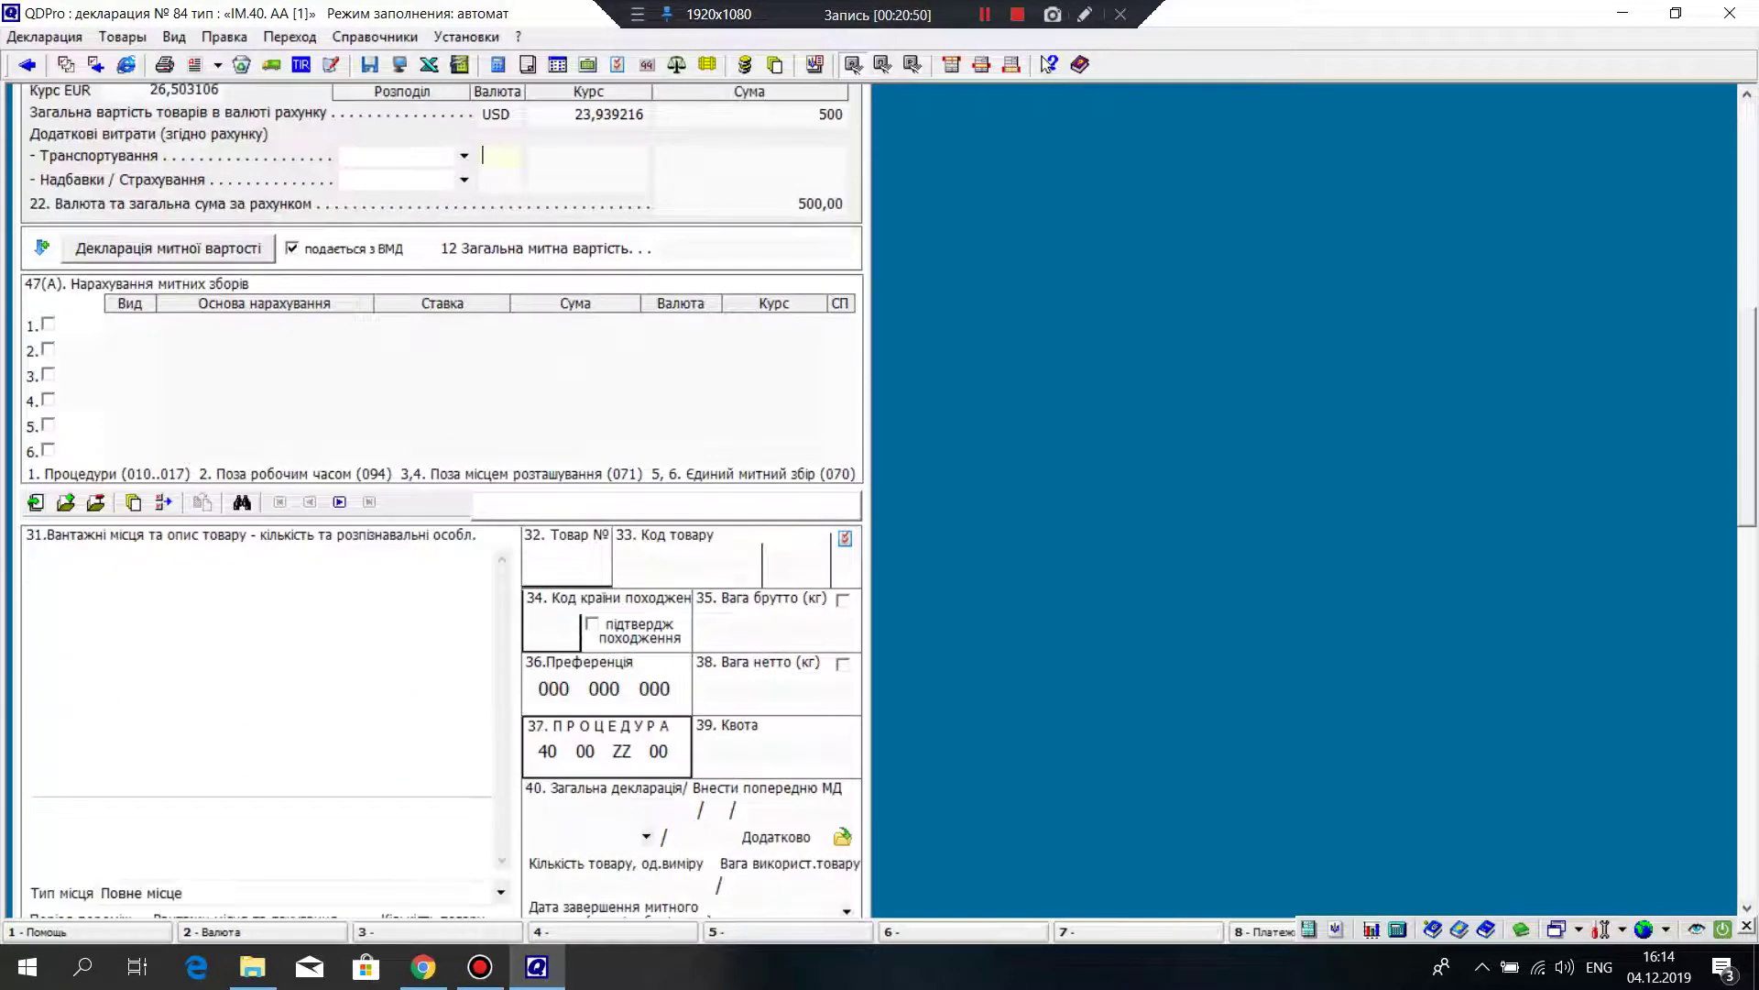
Step: Open the УКТ ЗЕД goods classification reference from box 33's context menu to pick the commodity code
left_click(688, 564)
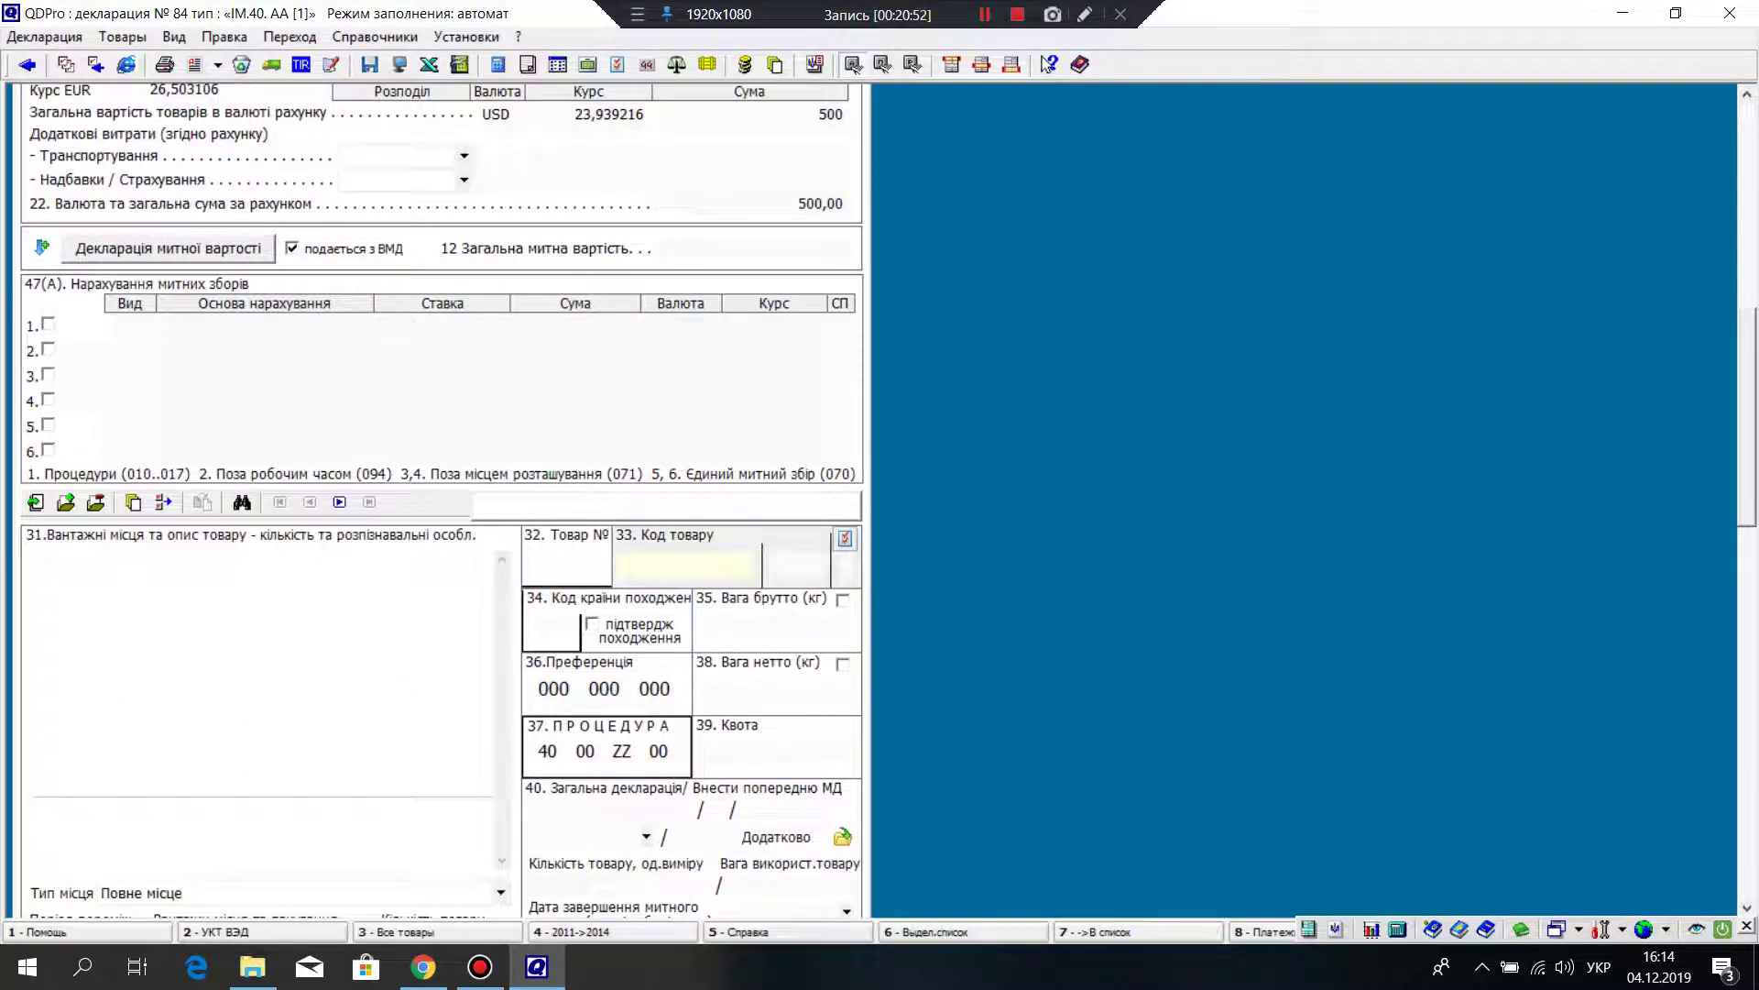
right_click(674, 566)
key("Down")
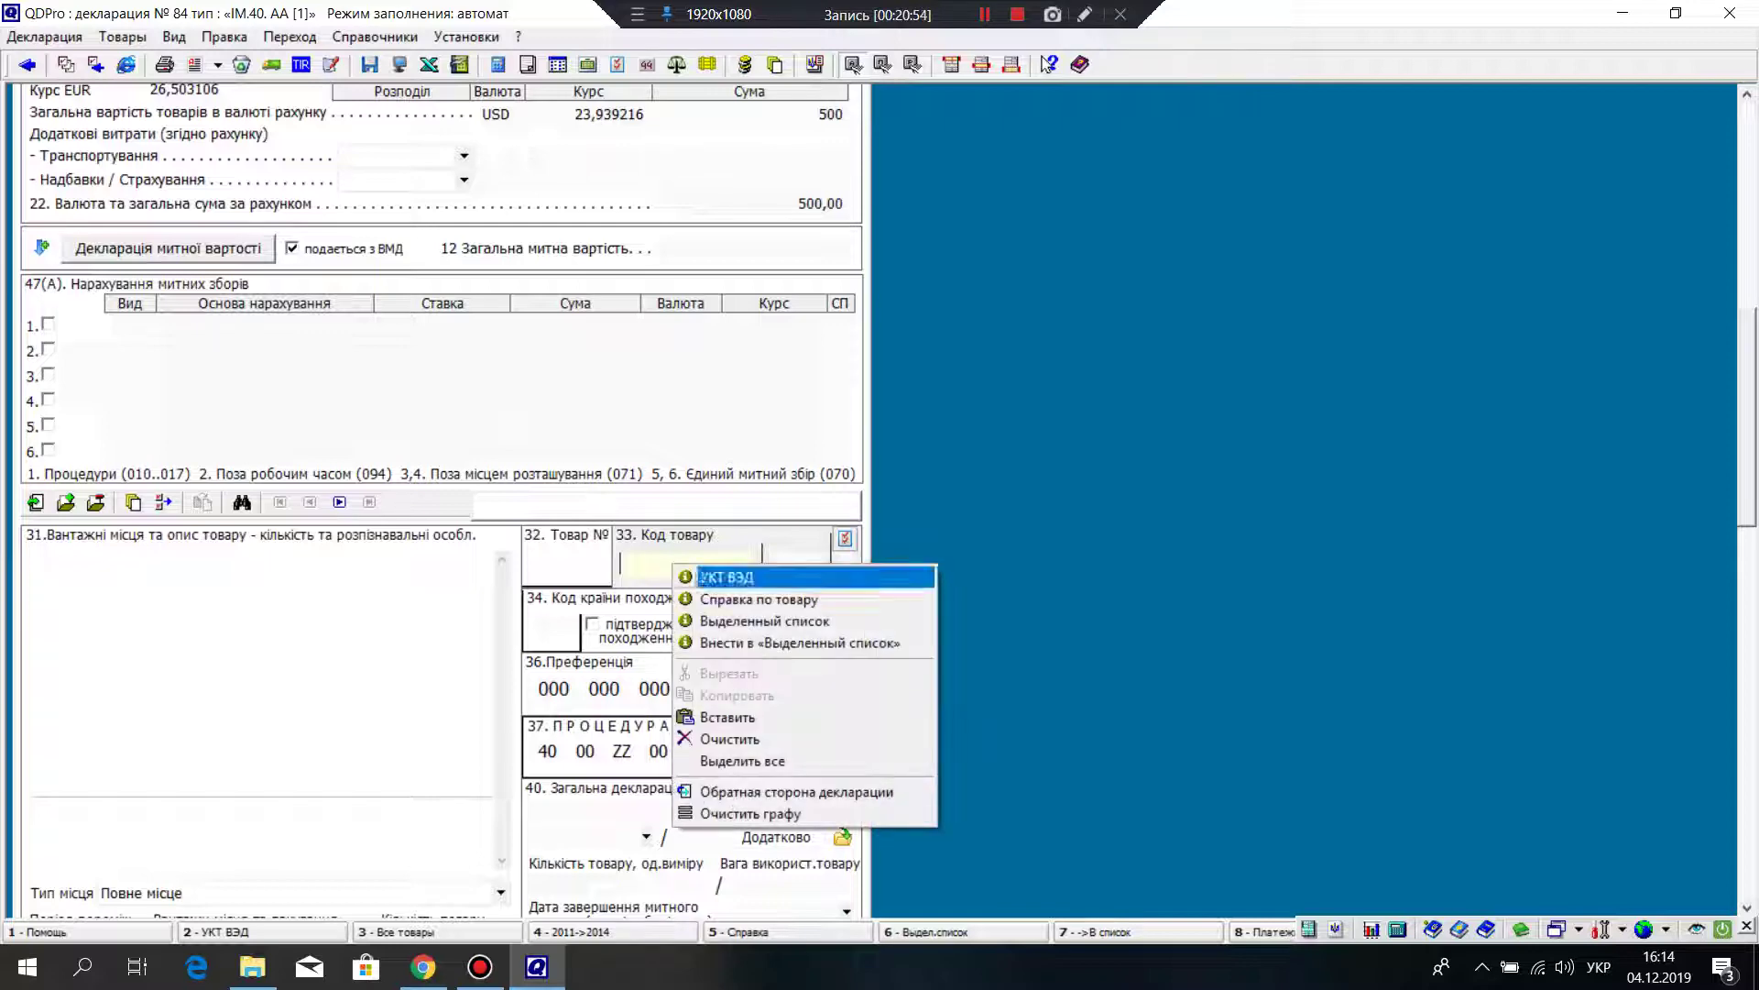
key("Return")
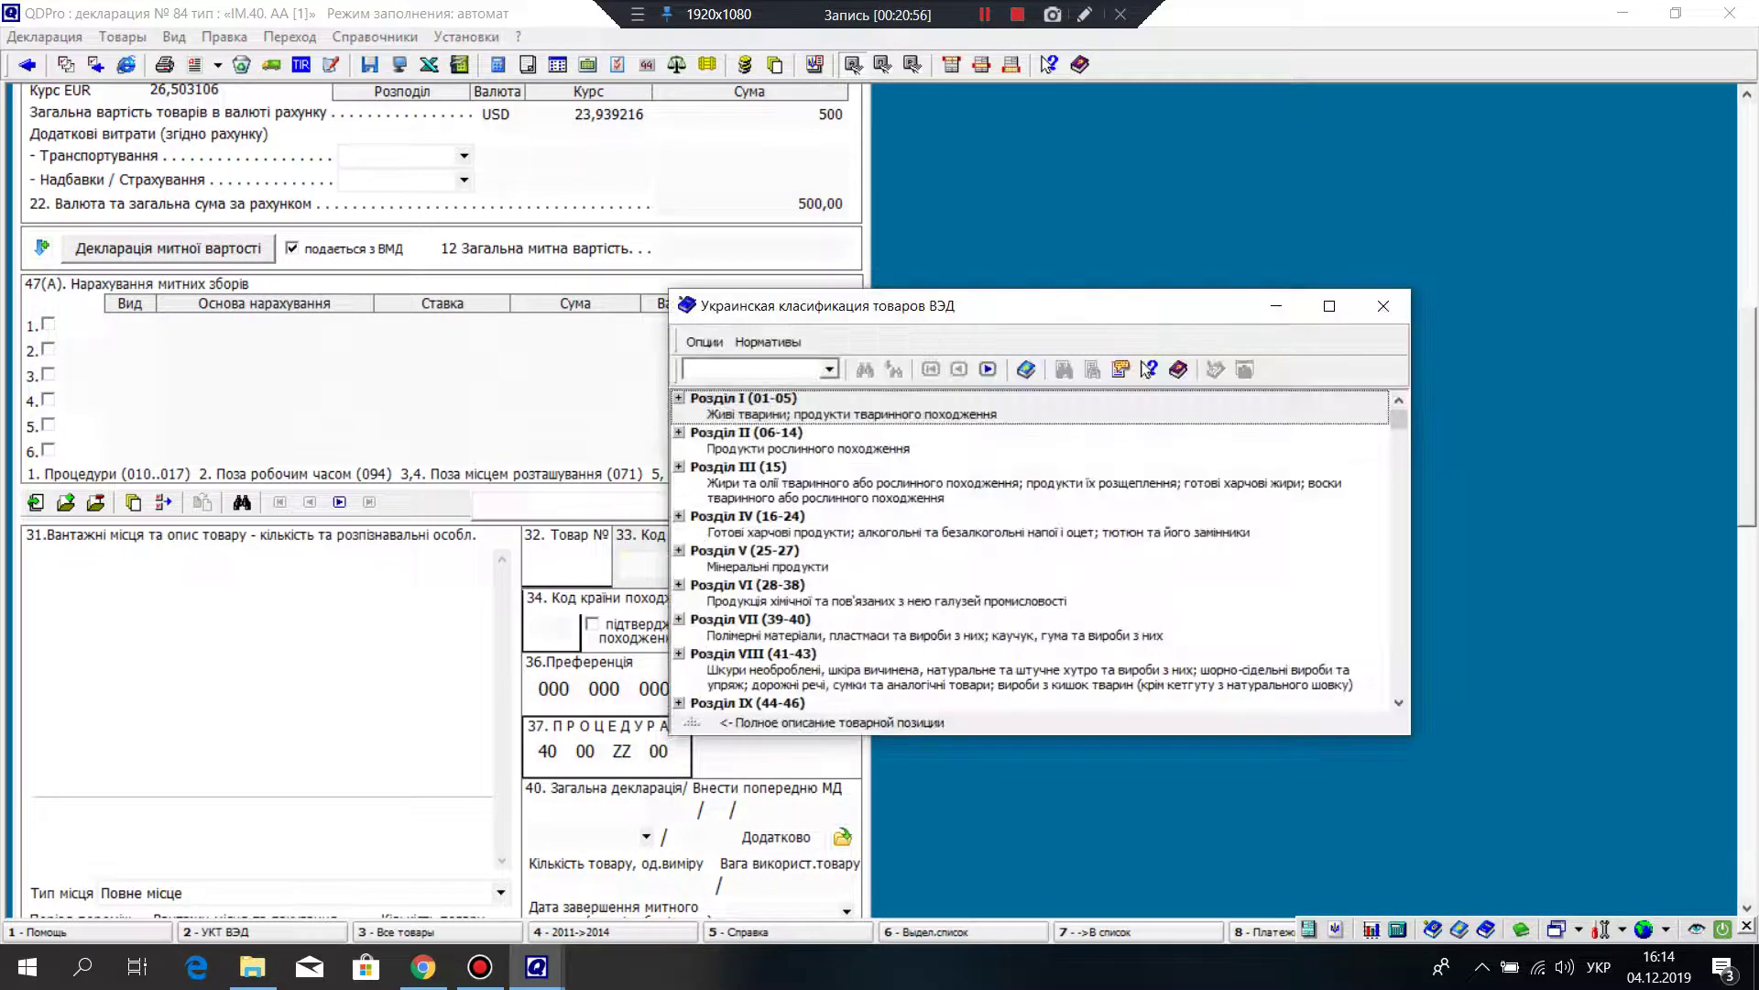
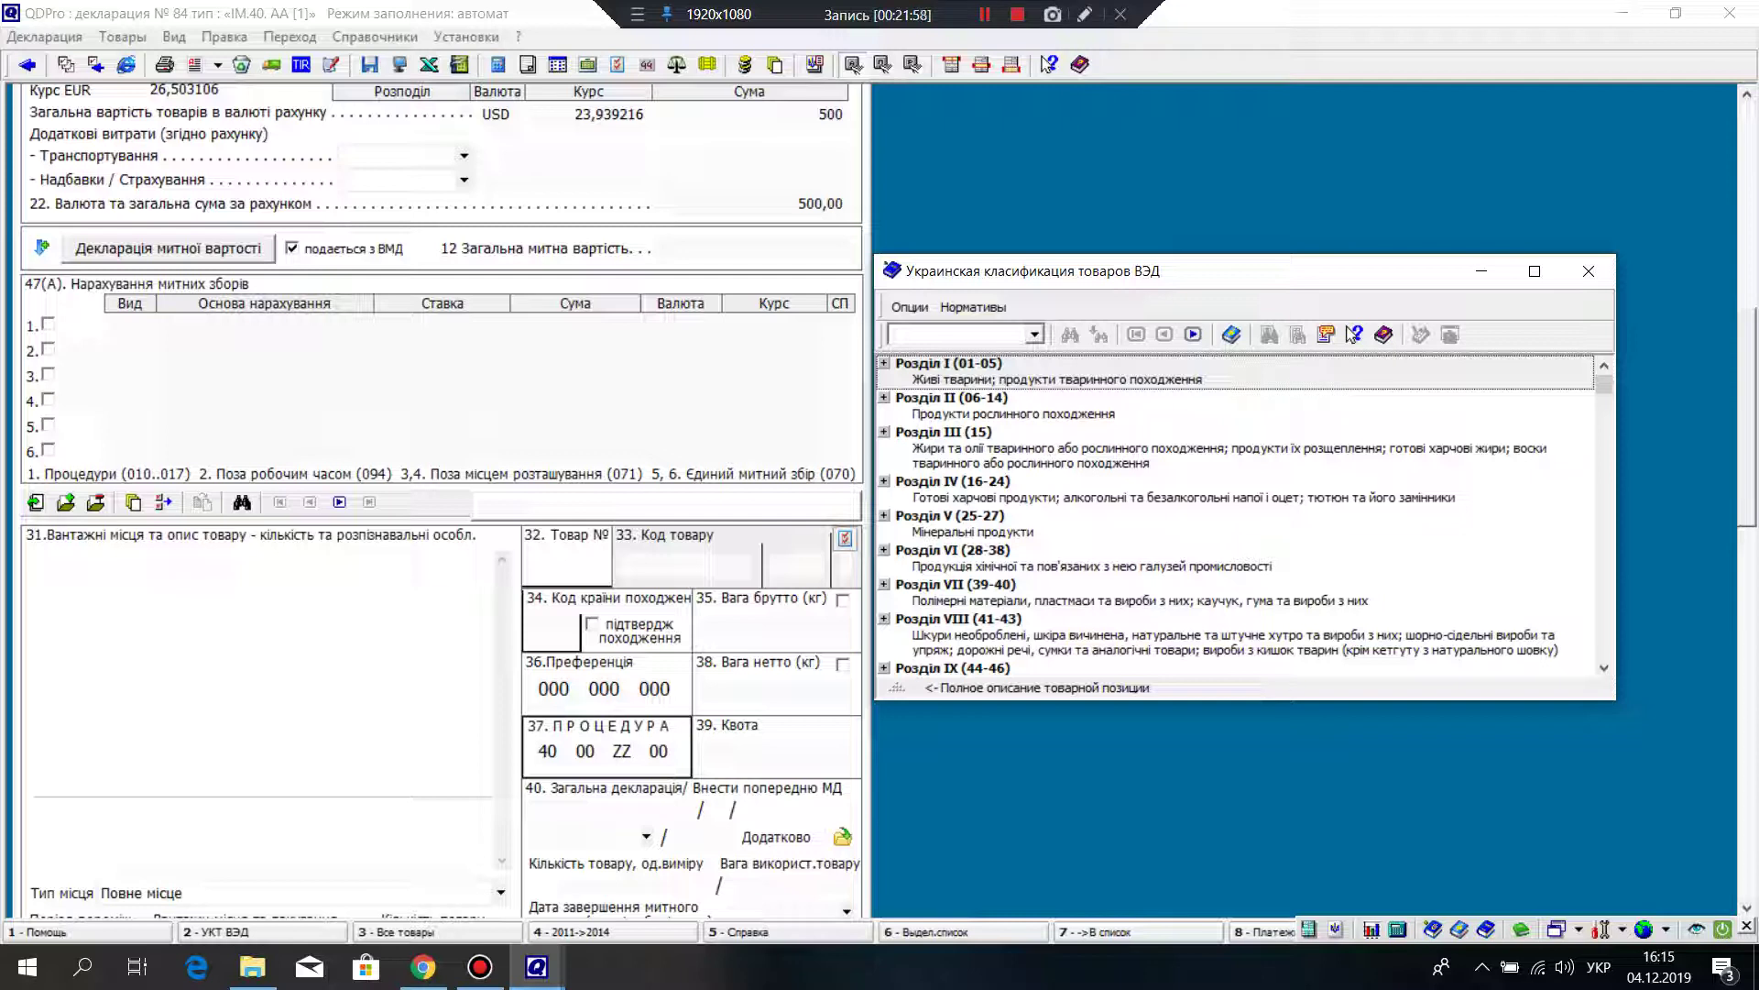
Step: Open section XVII and then group 87 in the УКТ ВЭД classifier to list headings 8701–8707
left_click(950, 522)
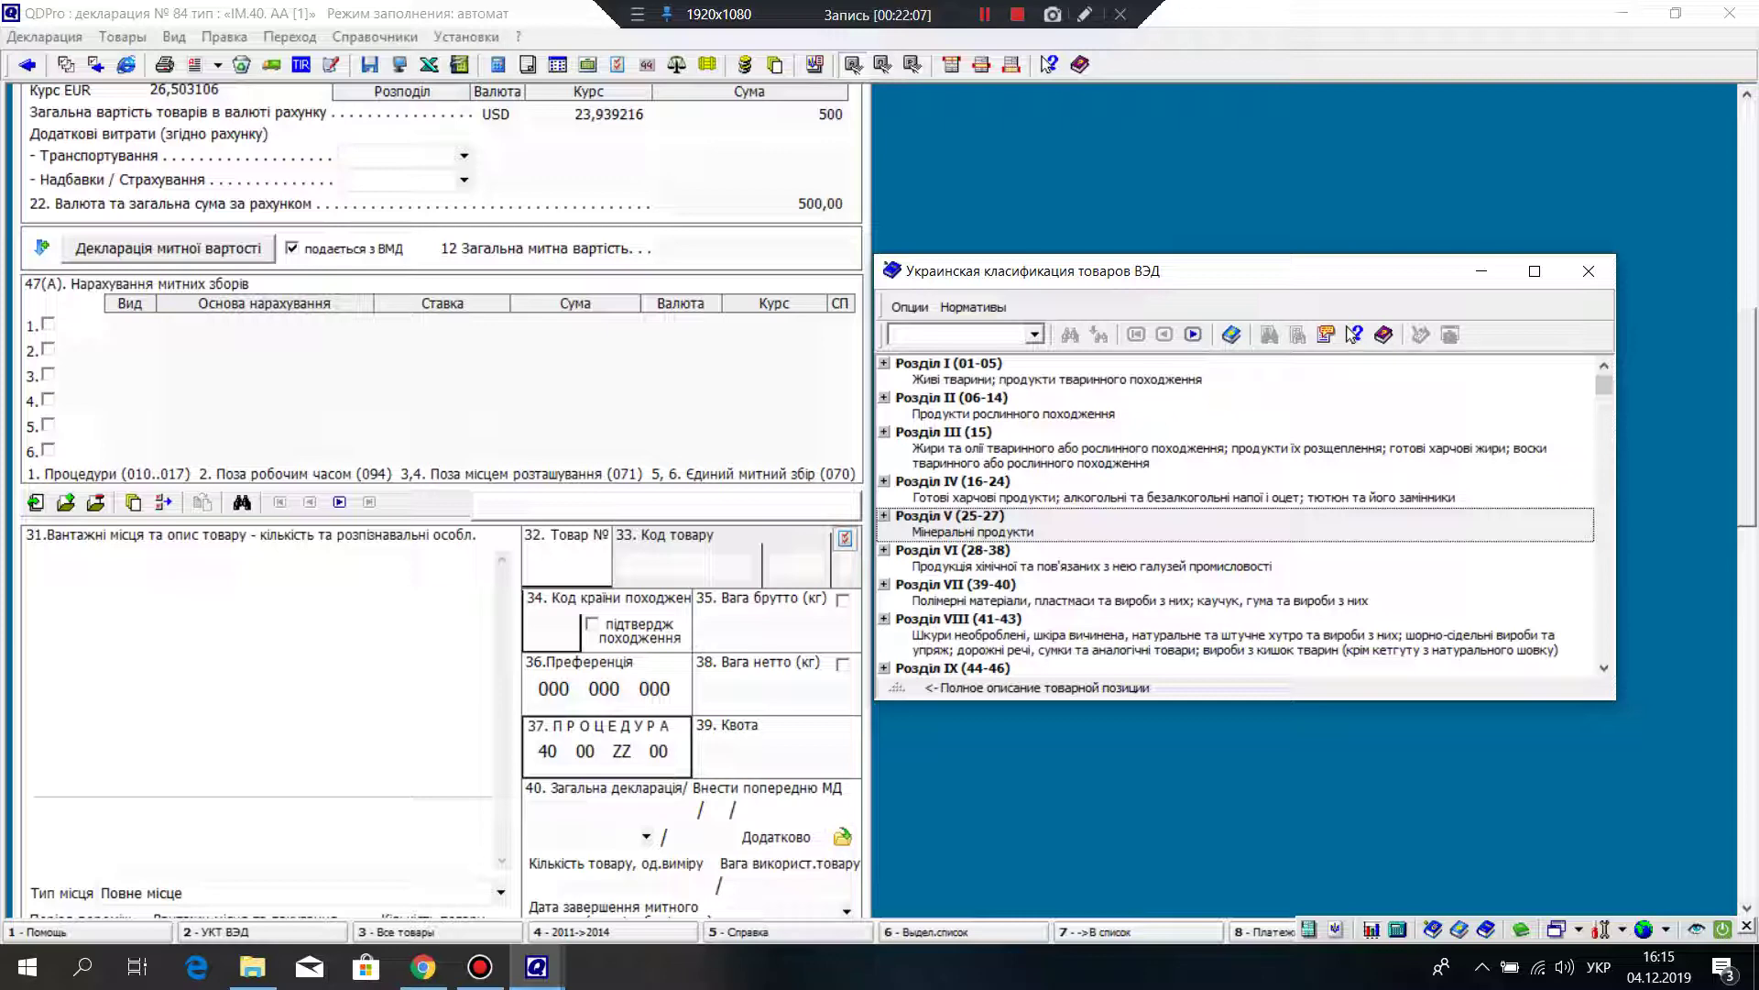
scroll(1237, 513, "down", 3)
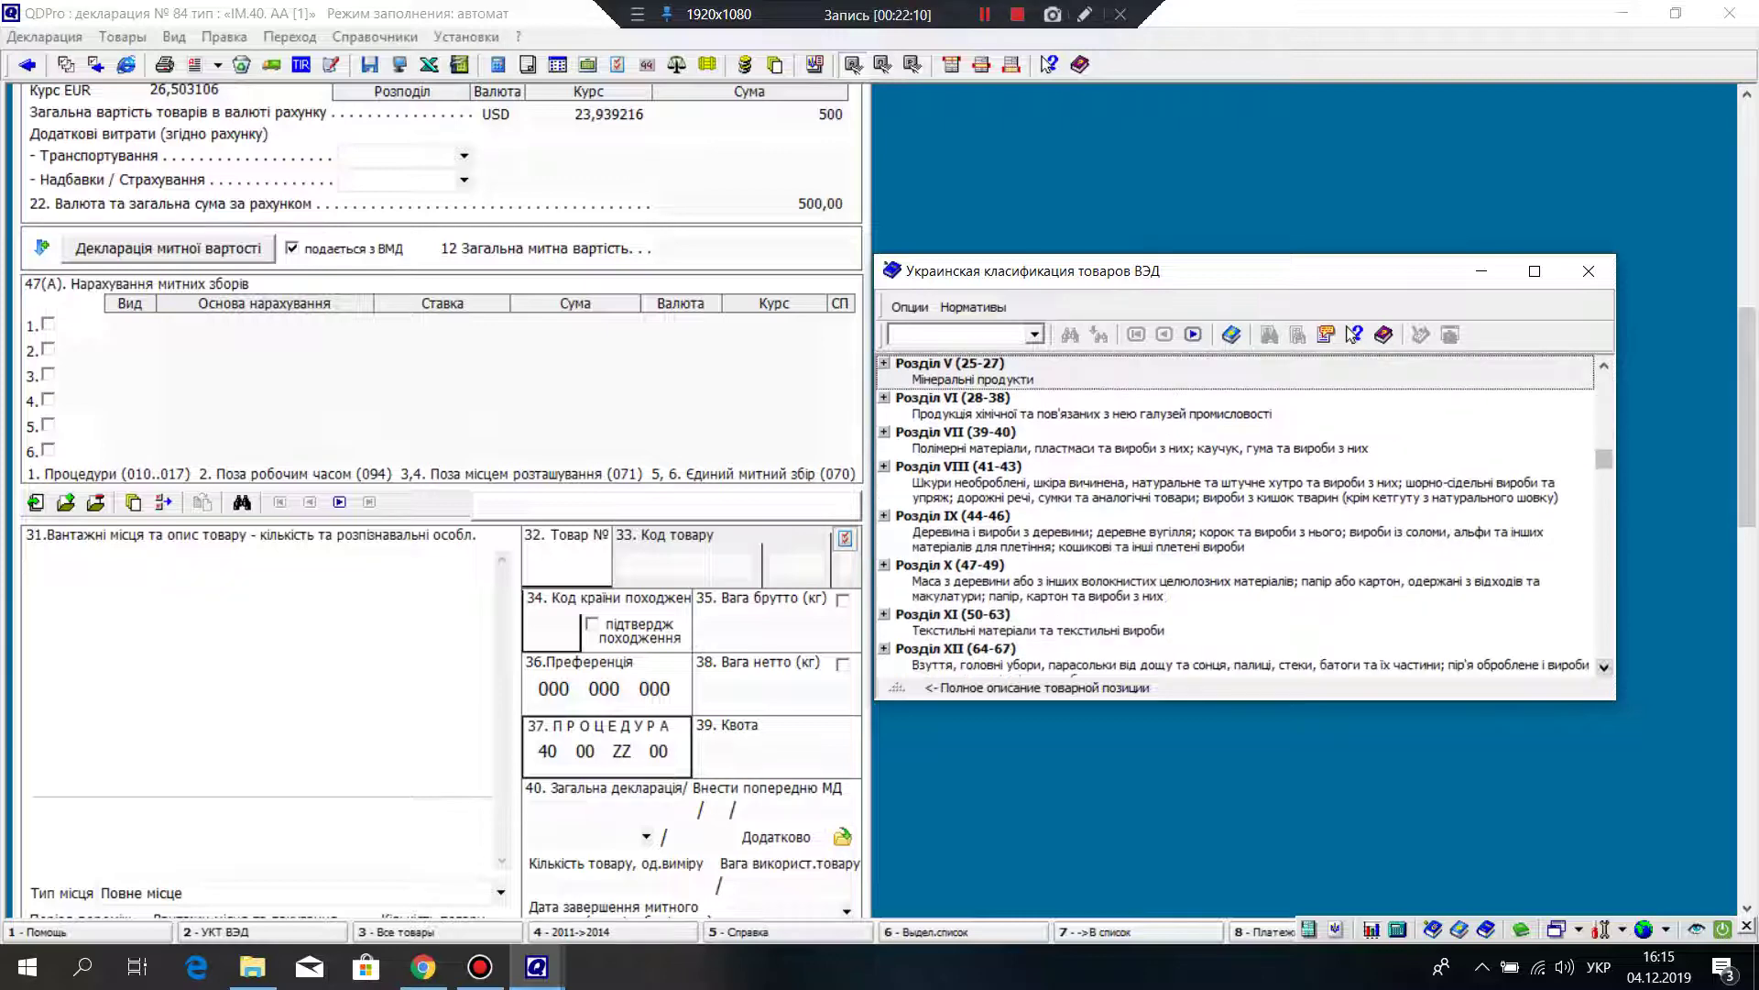
scroll(1237, 513, "down", 5)
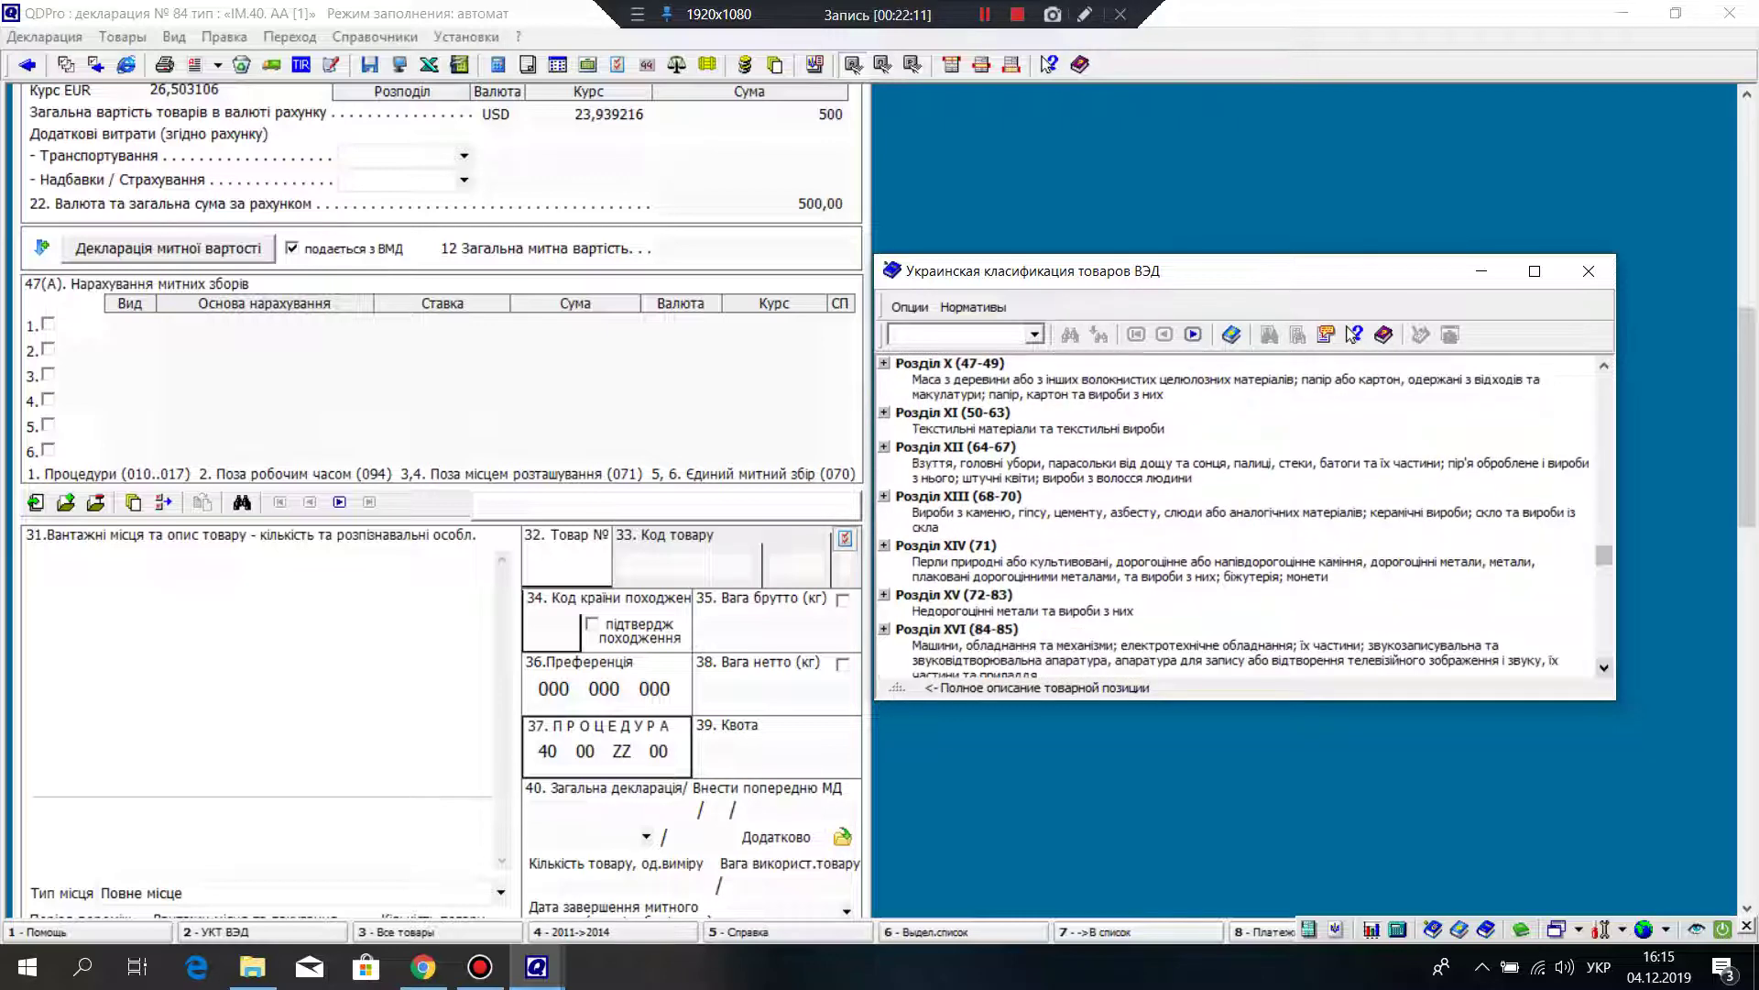
scroll(1237, 513, "down", 2)
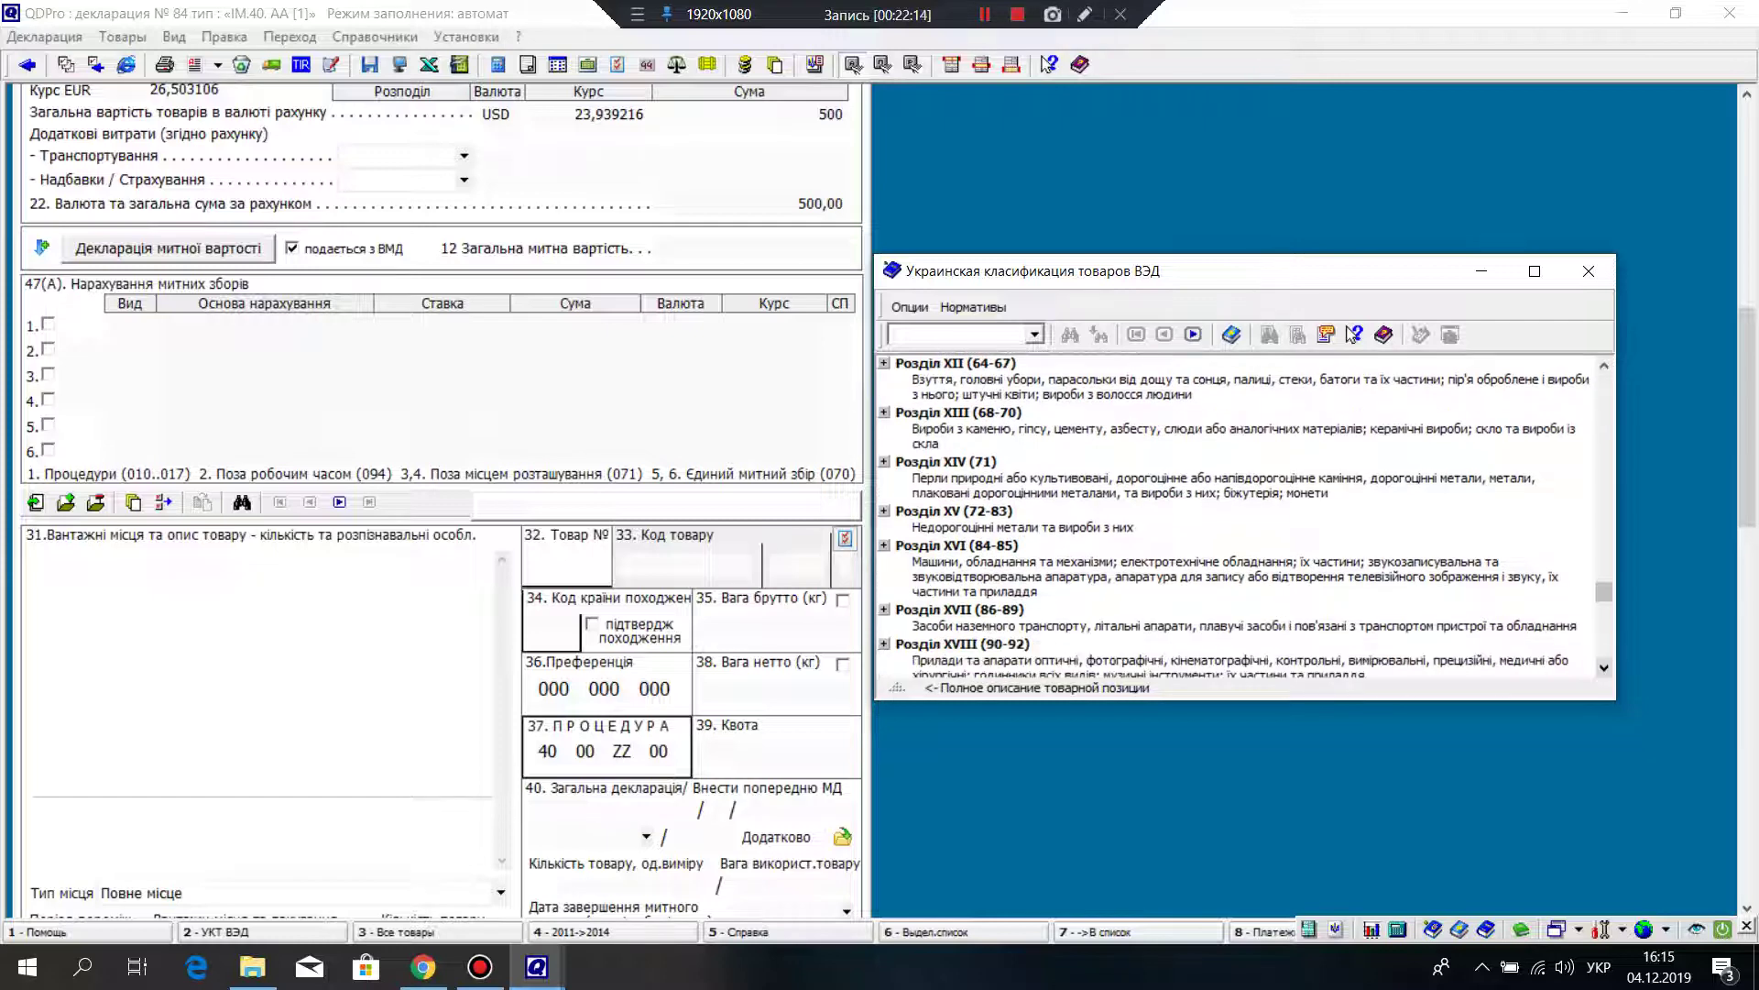
double_click(959, 618)
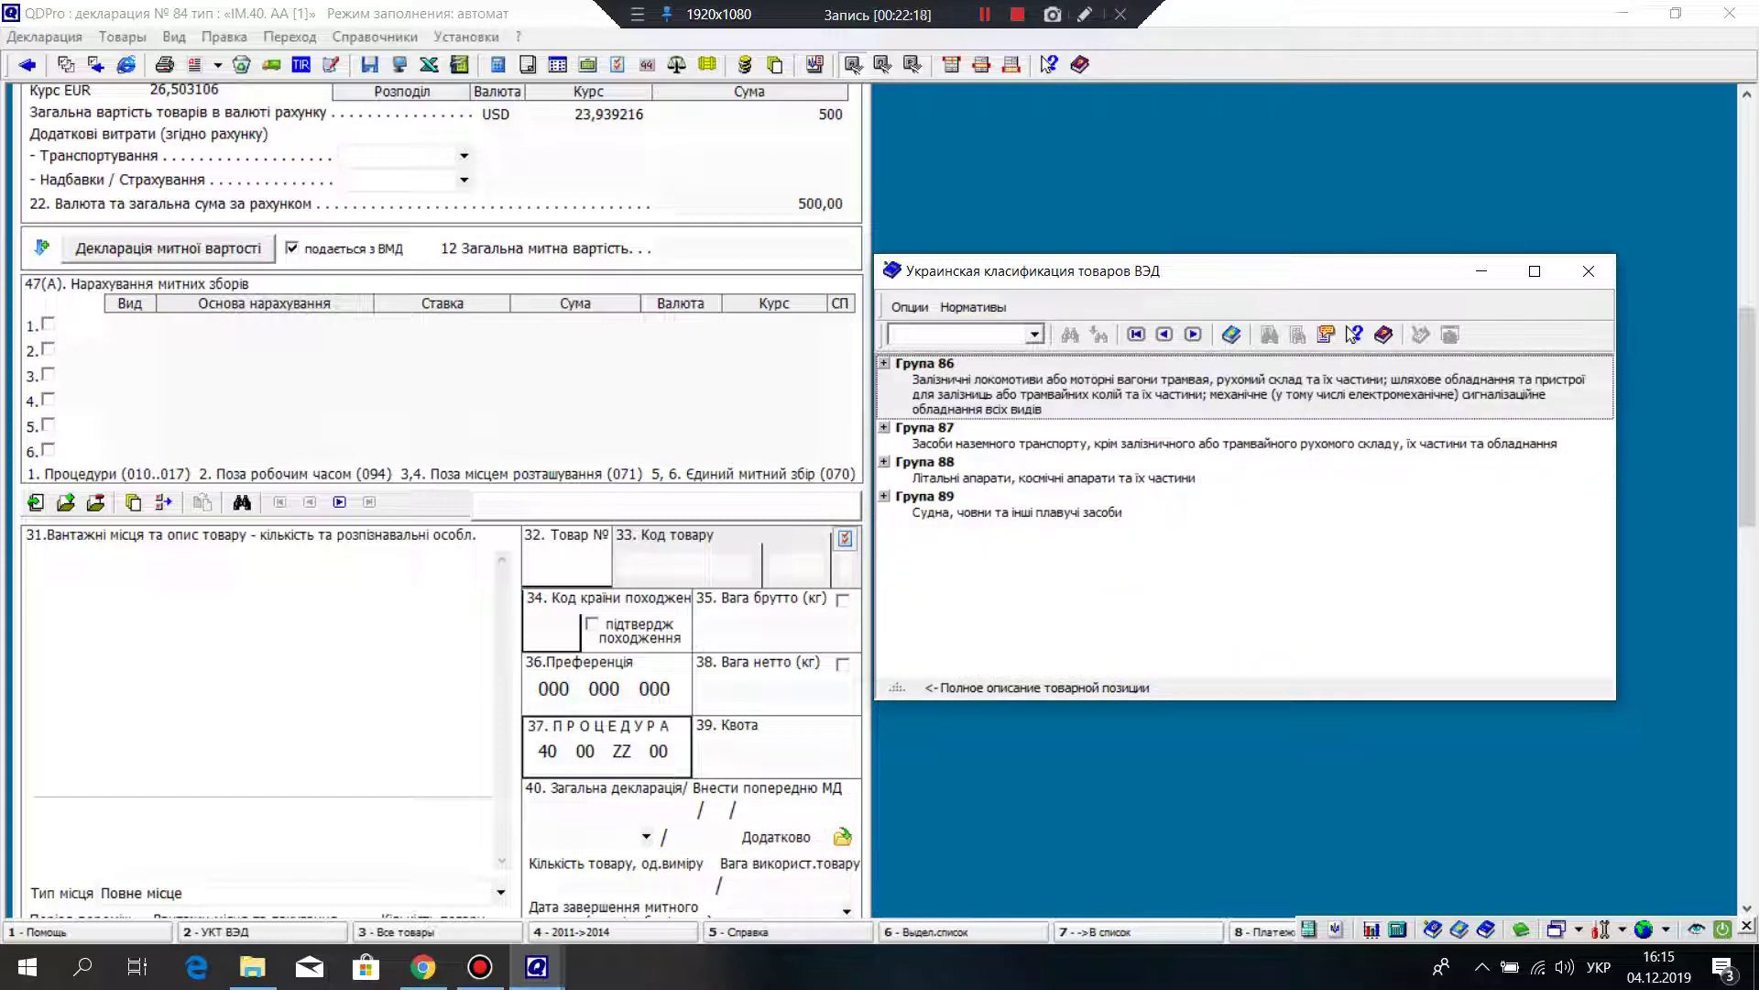
left_click(925, 428)
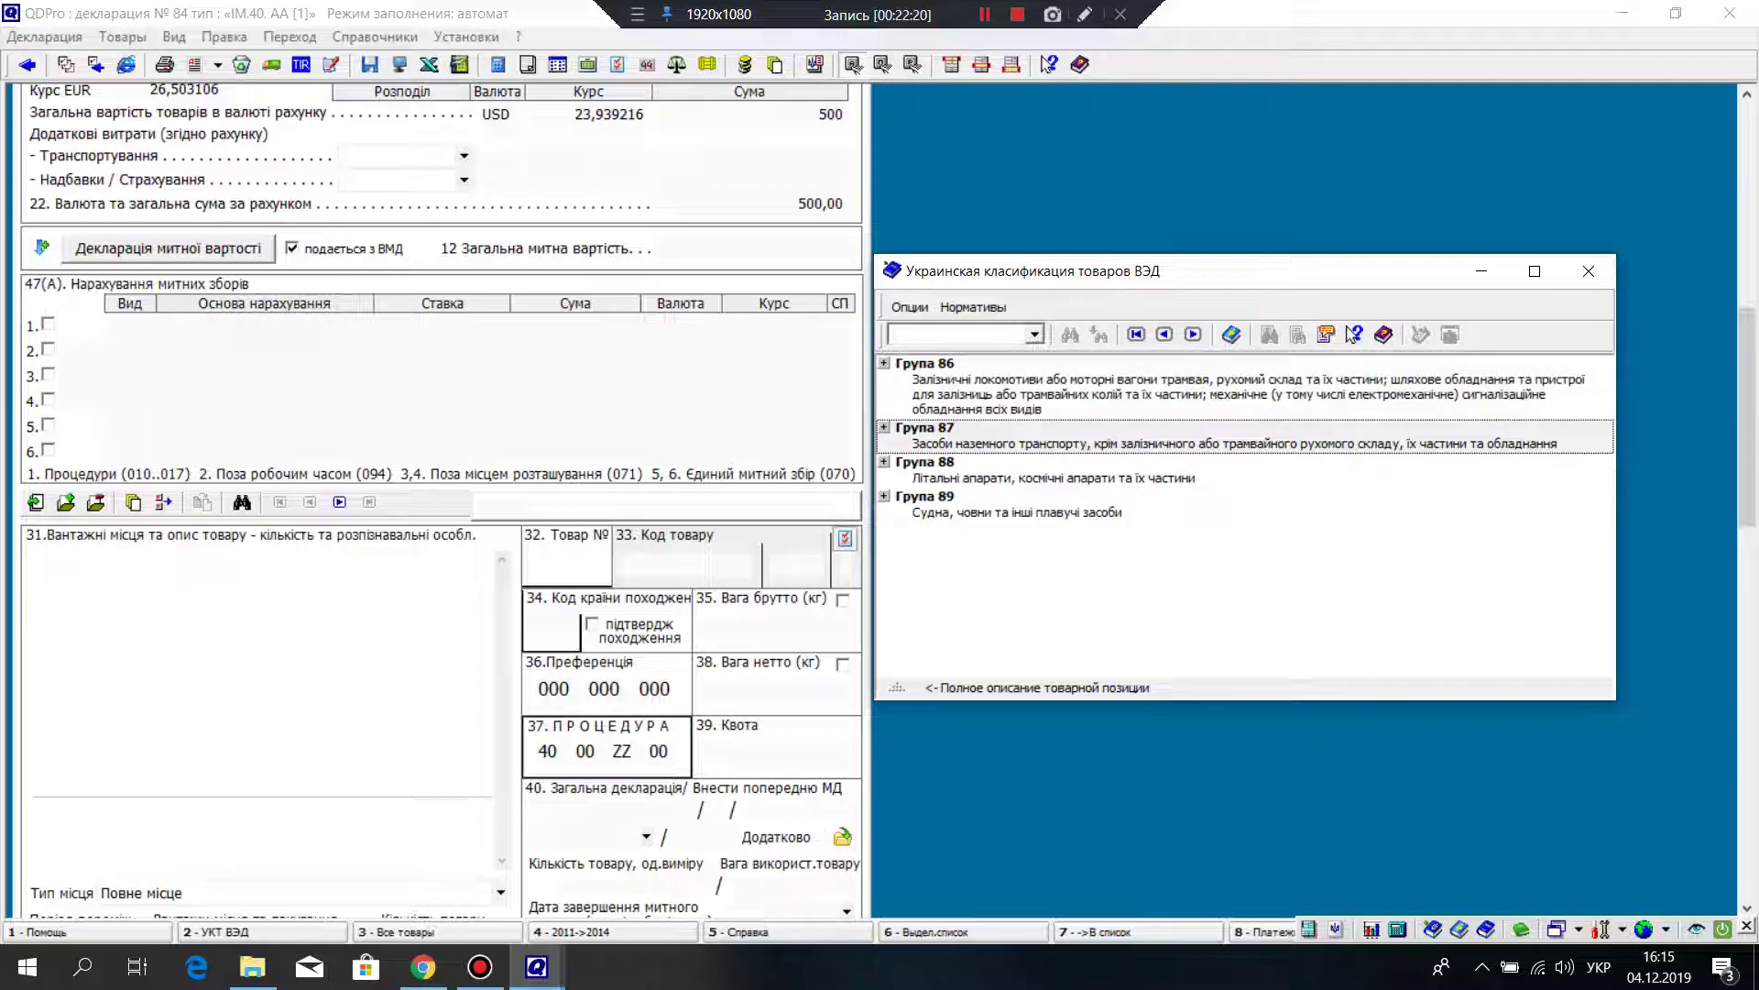
key("Return")
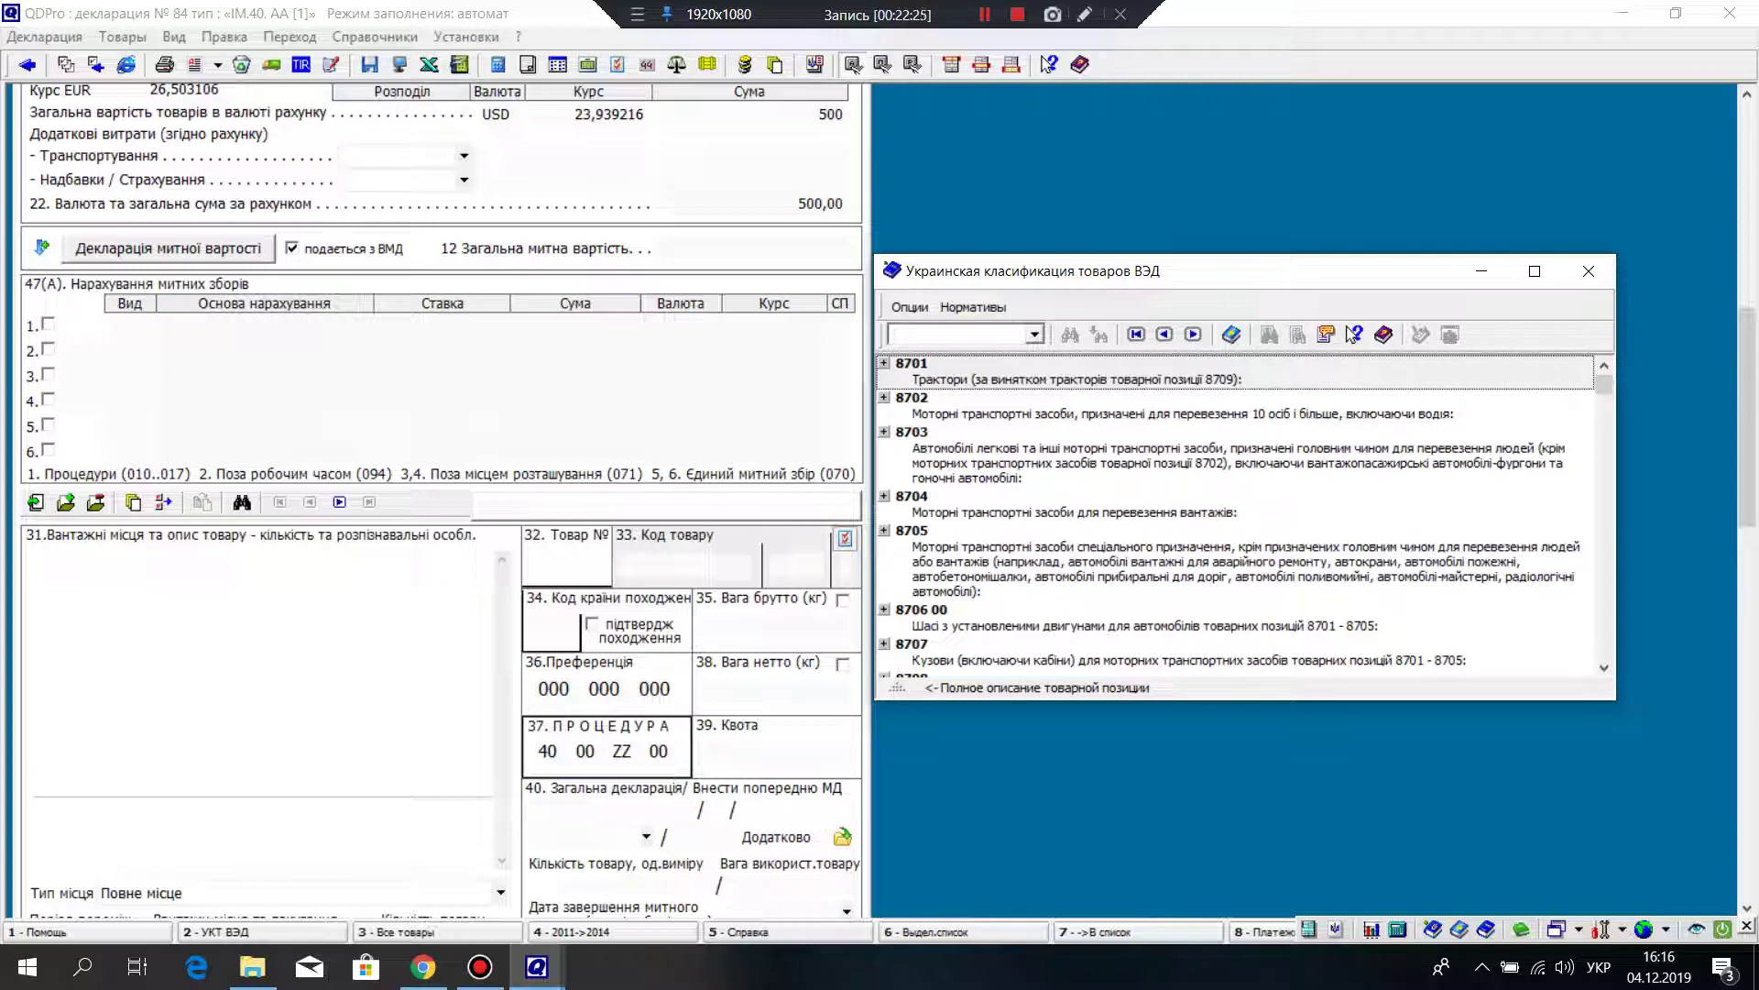
double_click(912, 431)
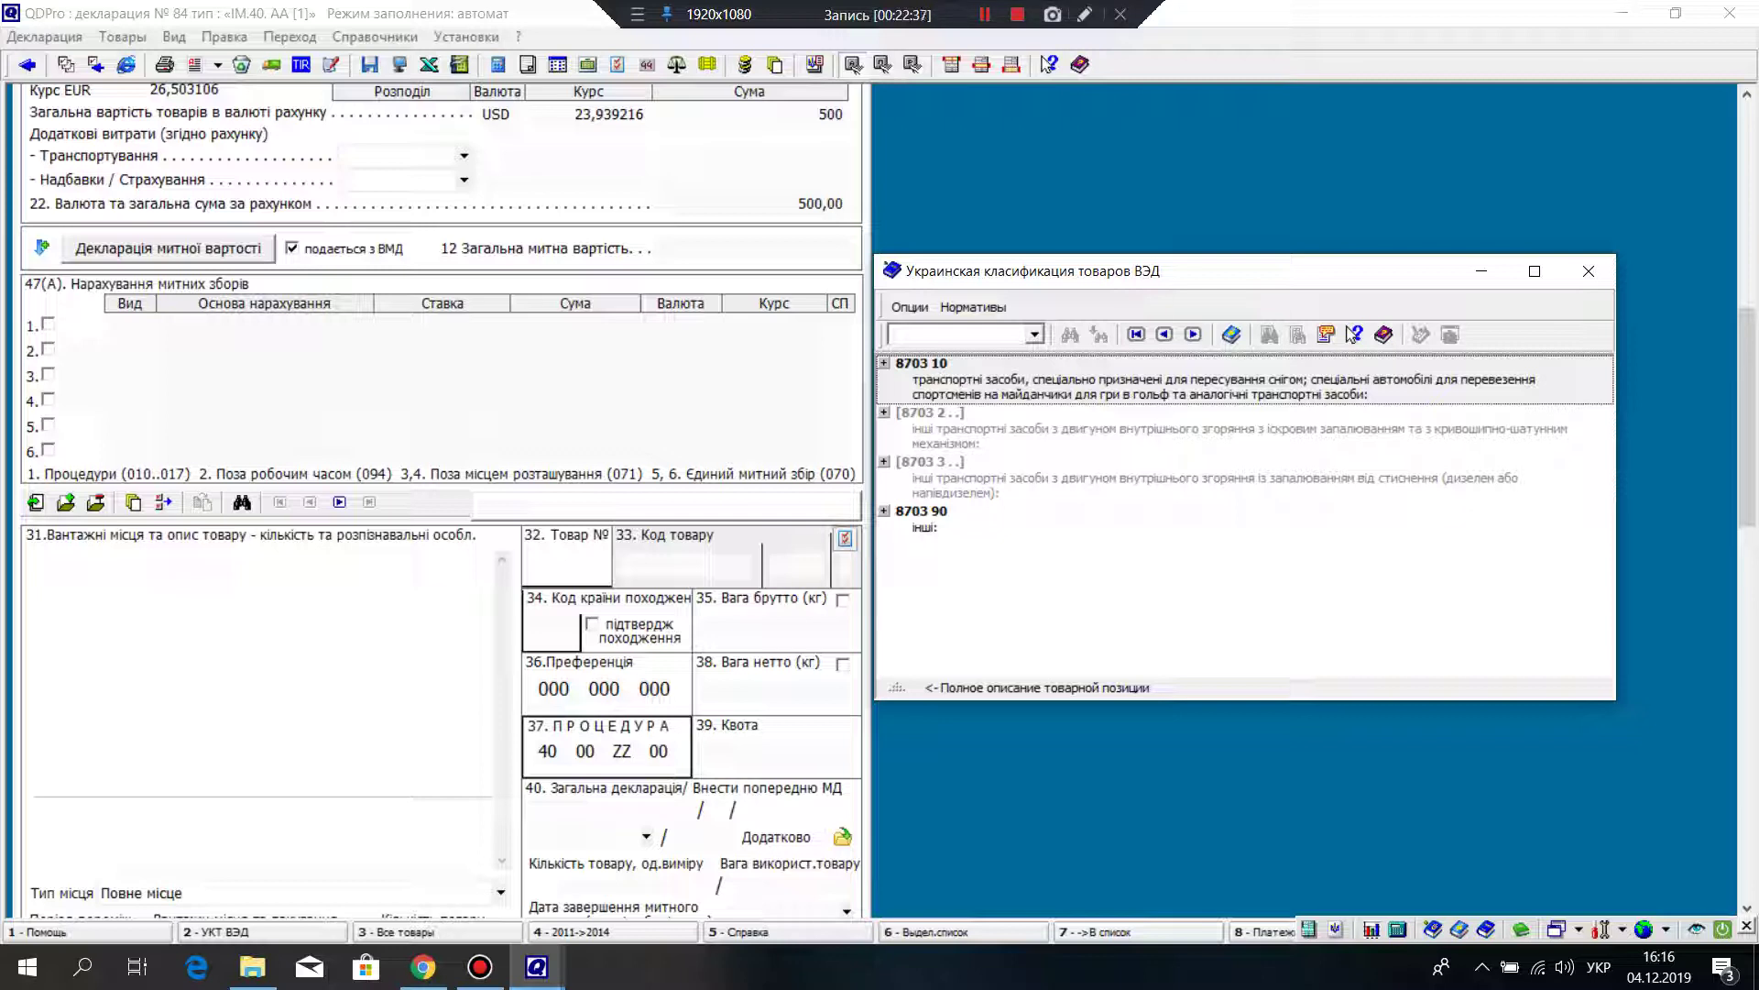
key("Down")
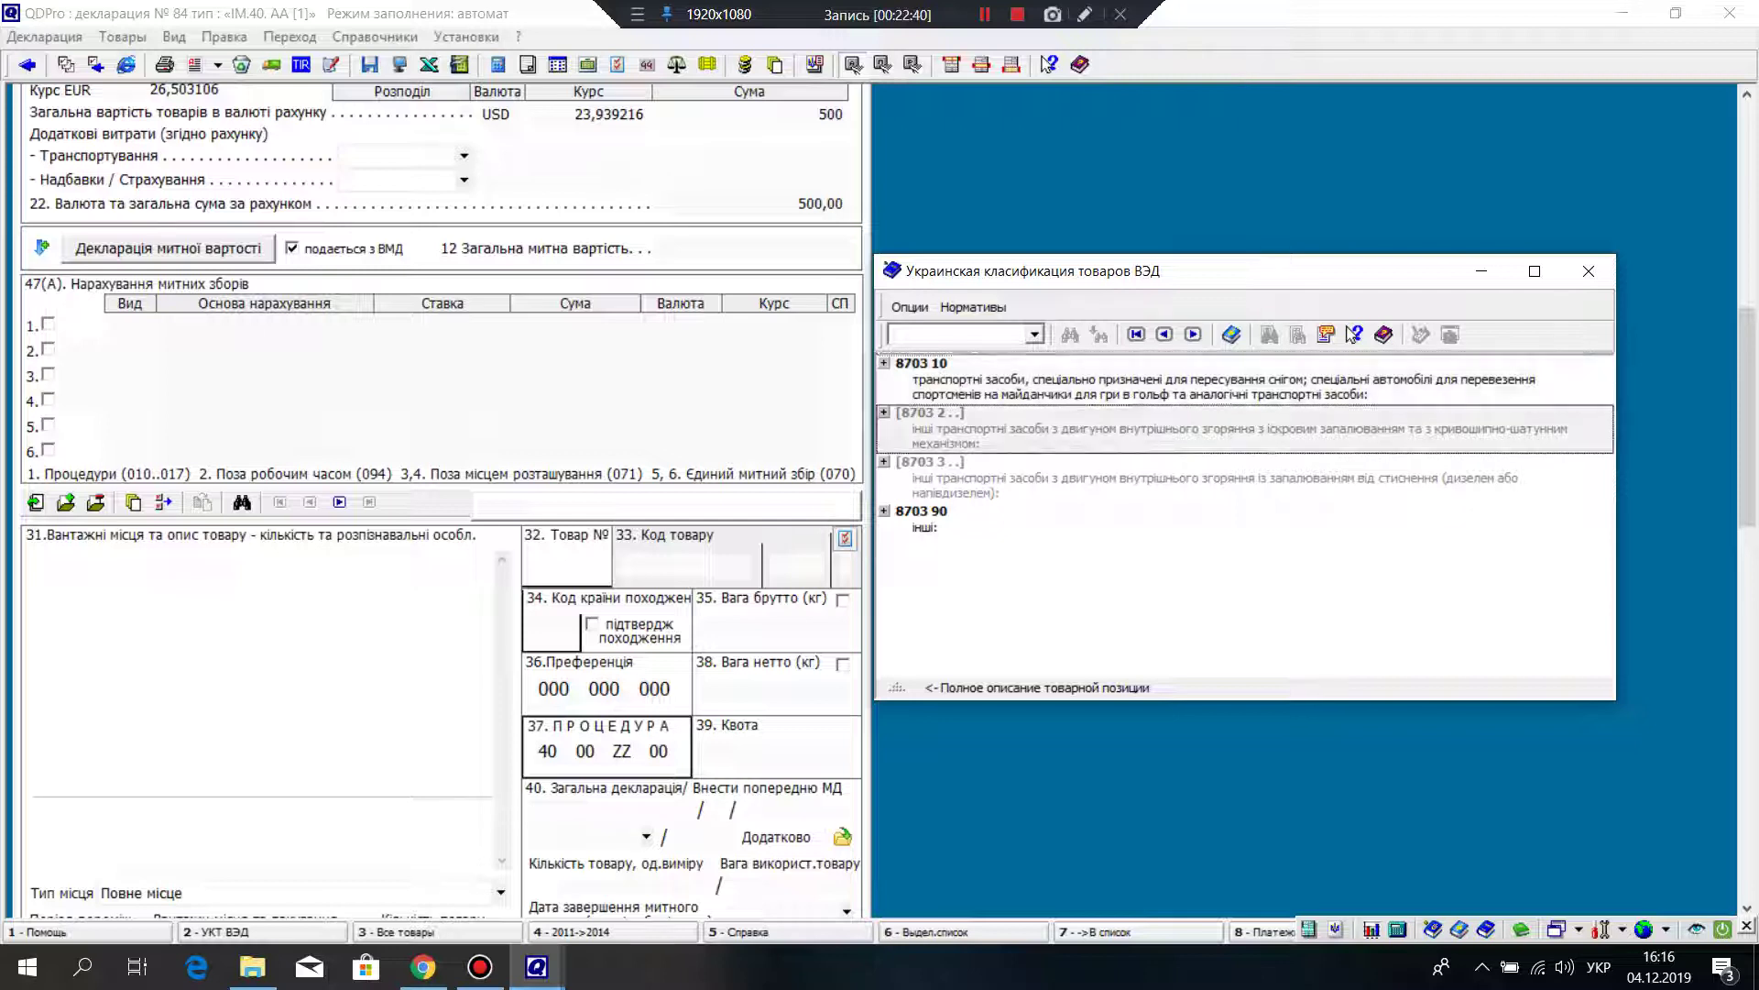
key("Return")
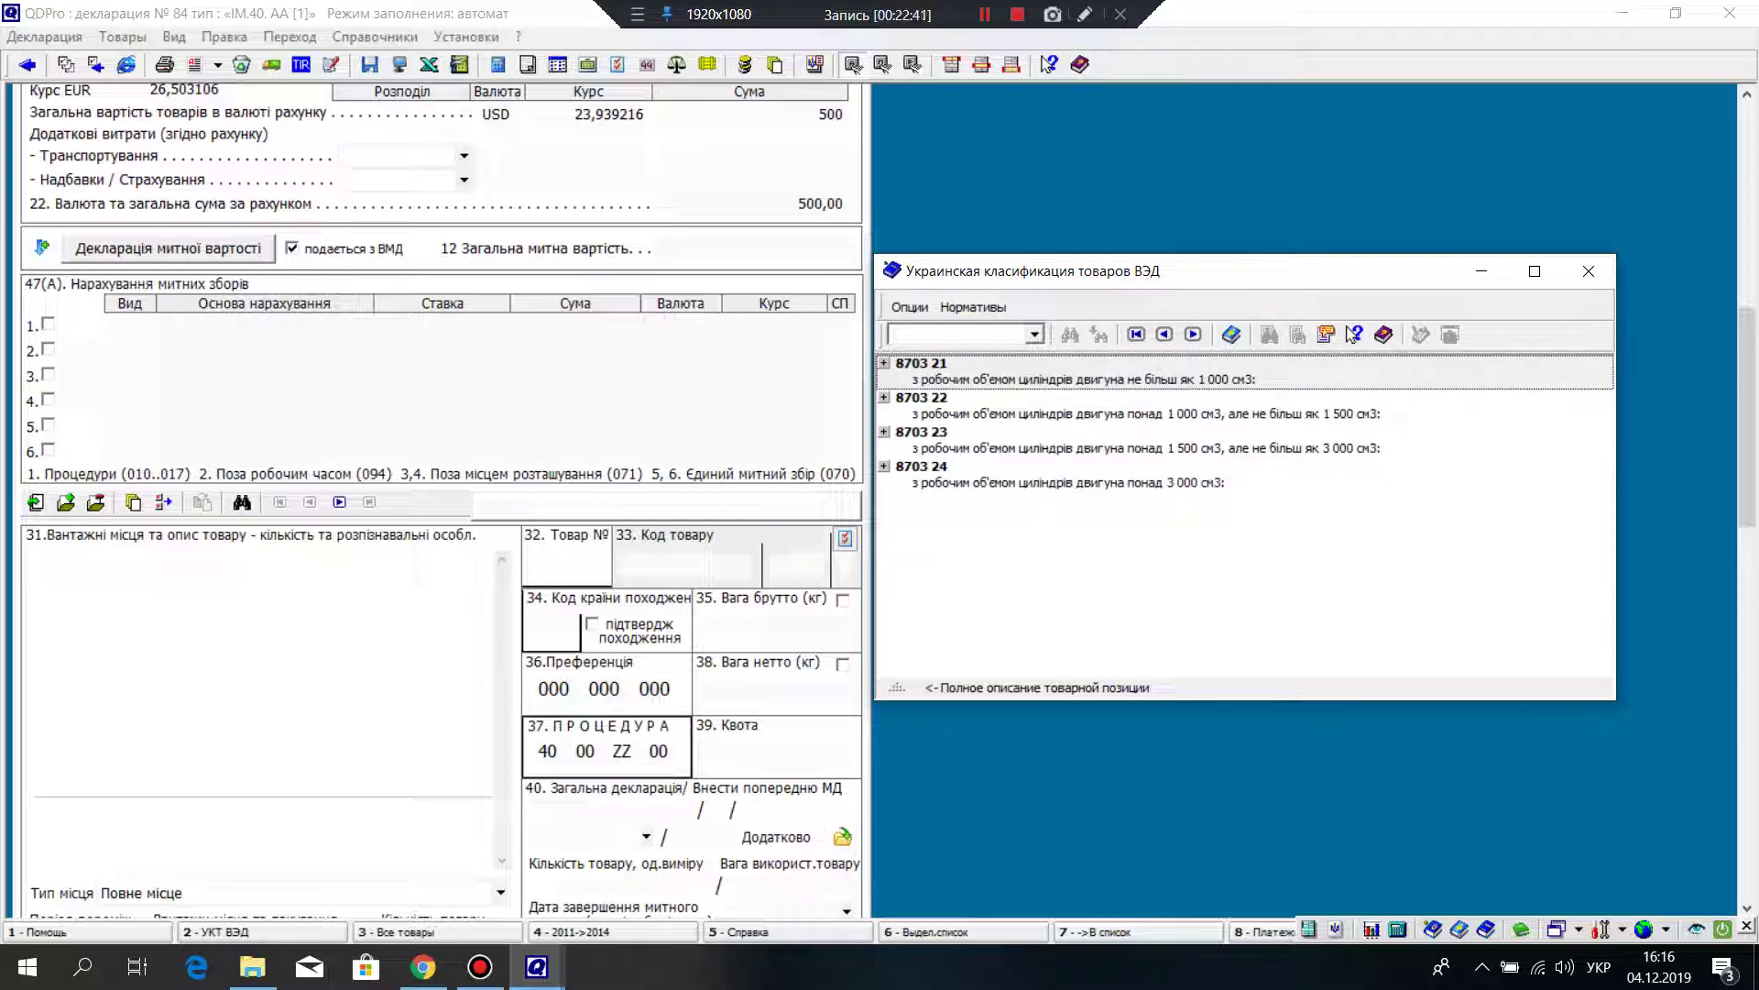
key("Down")
key("Return")
key("Down")
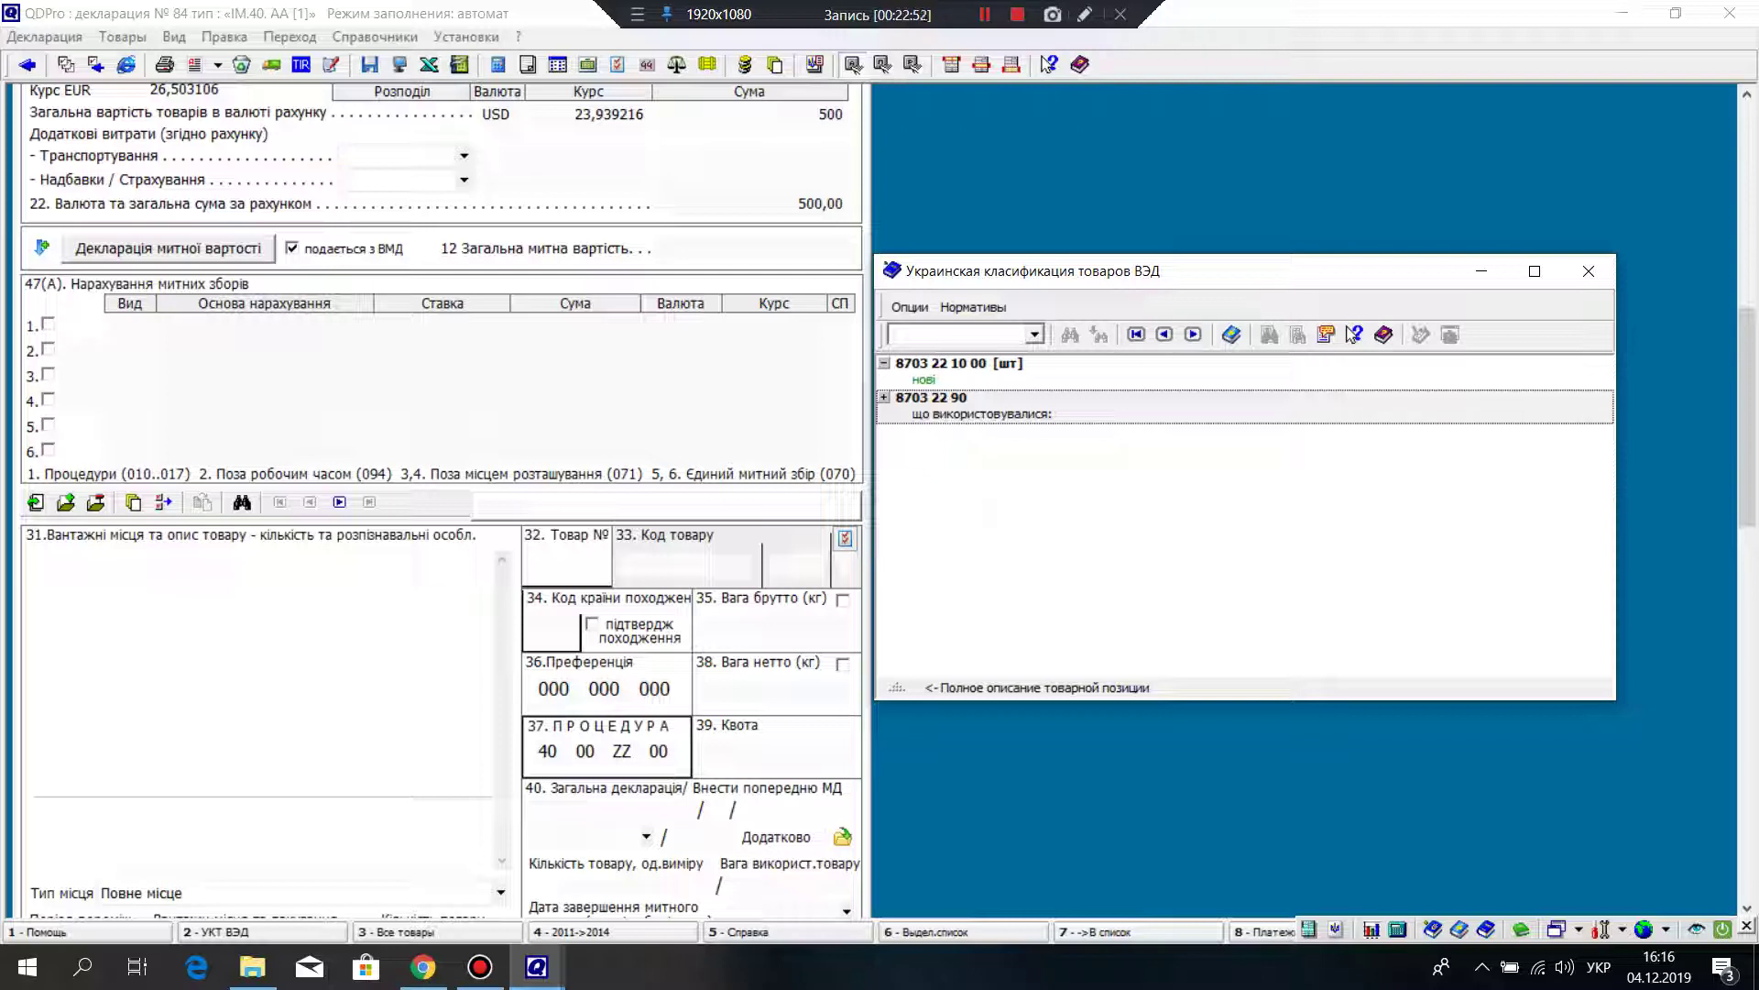
key("Return")
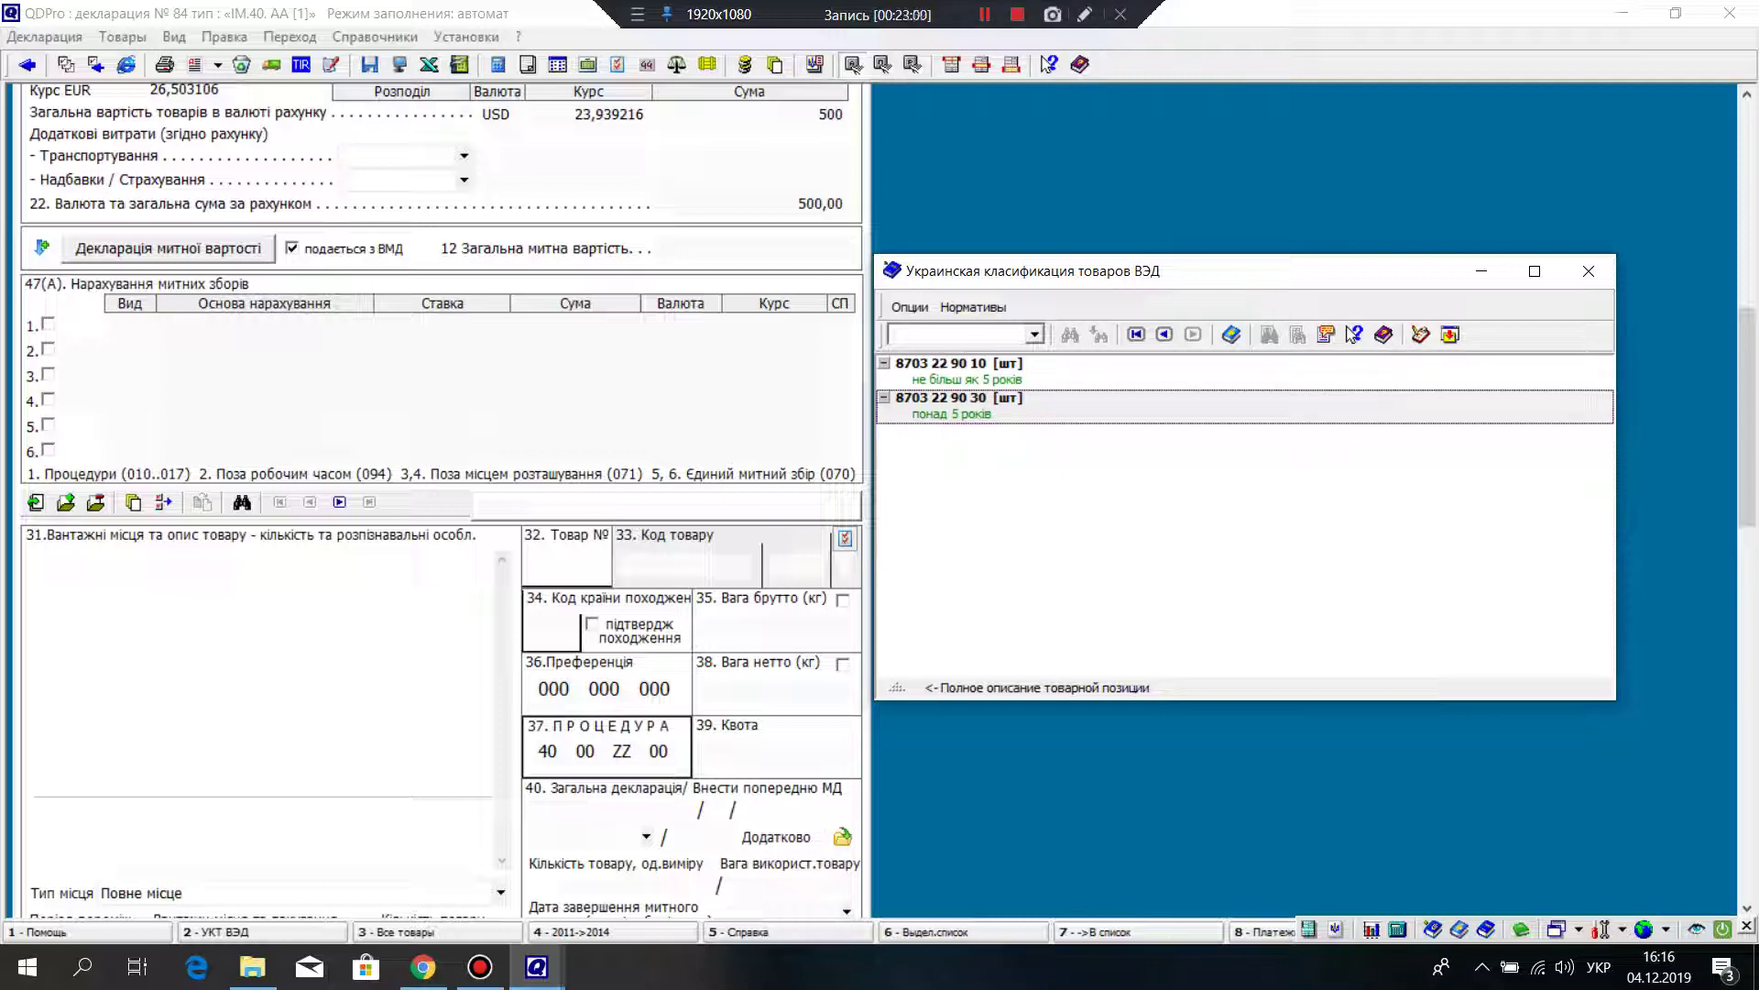
key("Up")
key("Down")
key("Return")
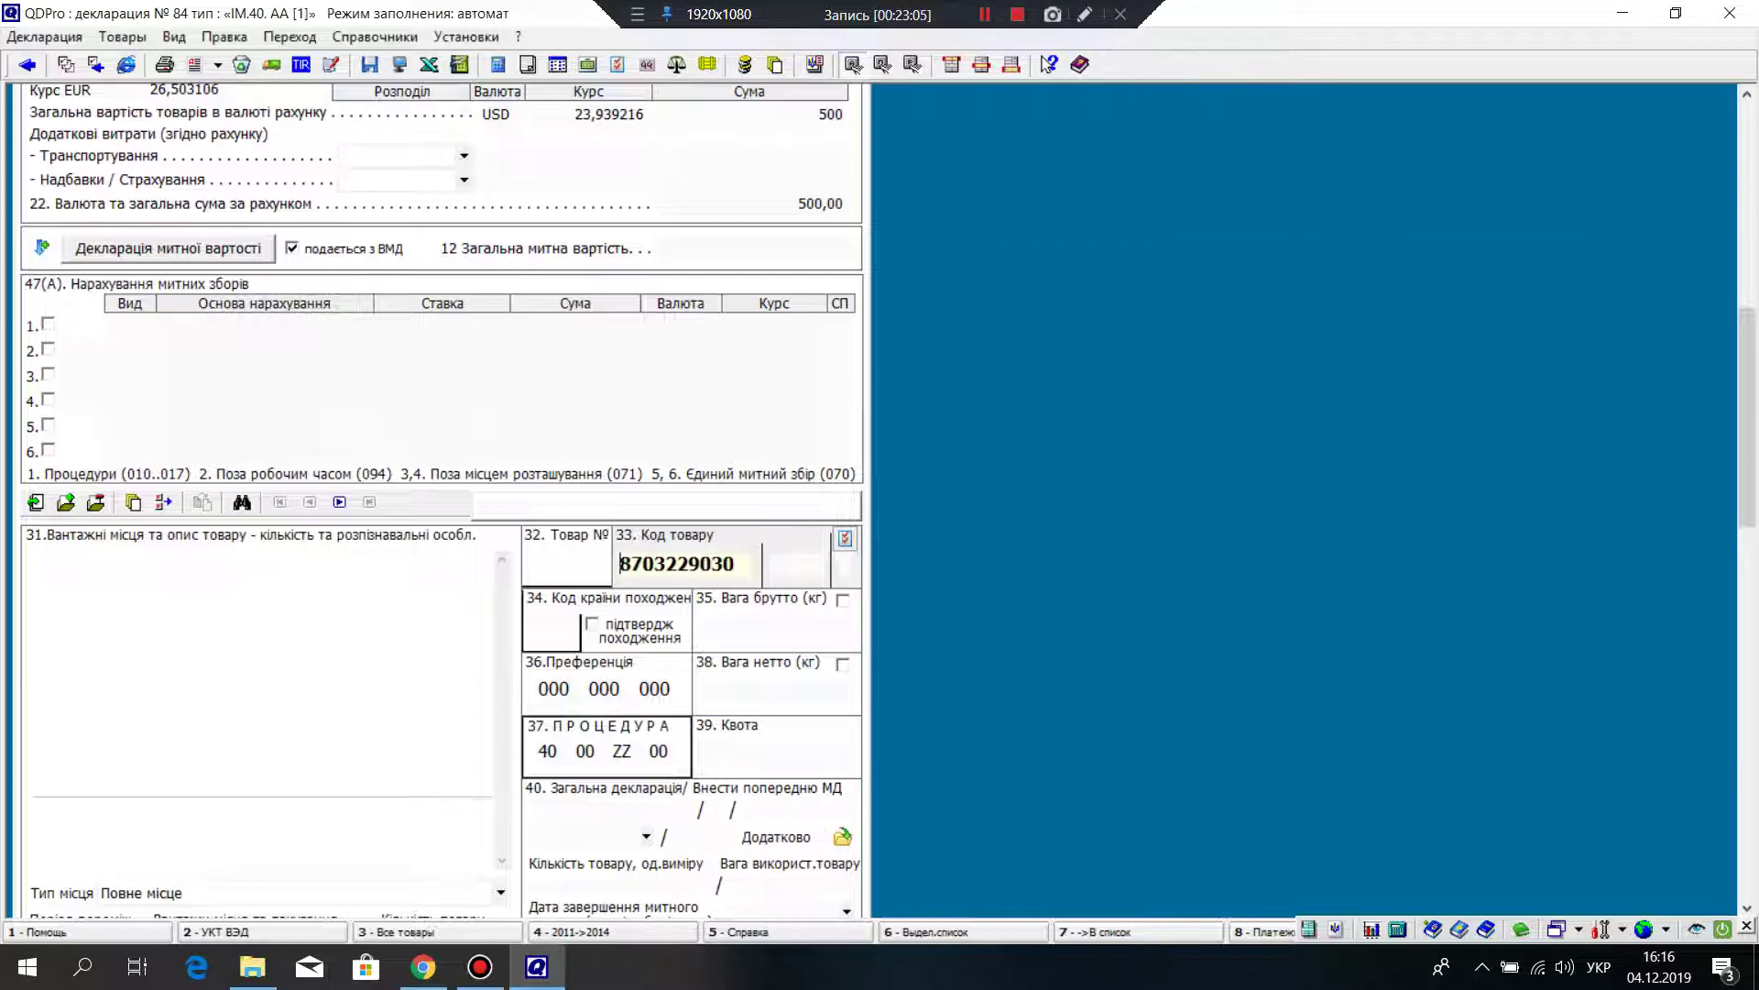
scroll(440, 495, "down", 1)
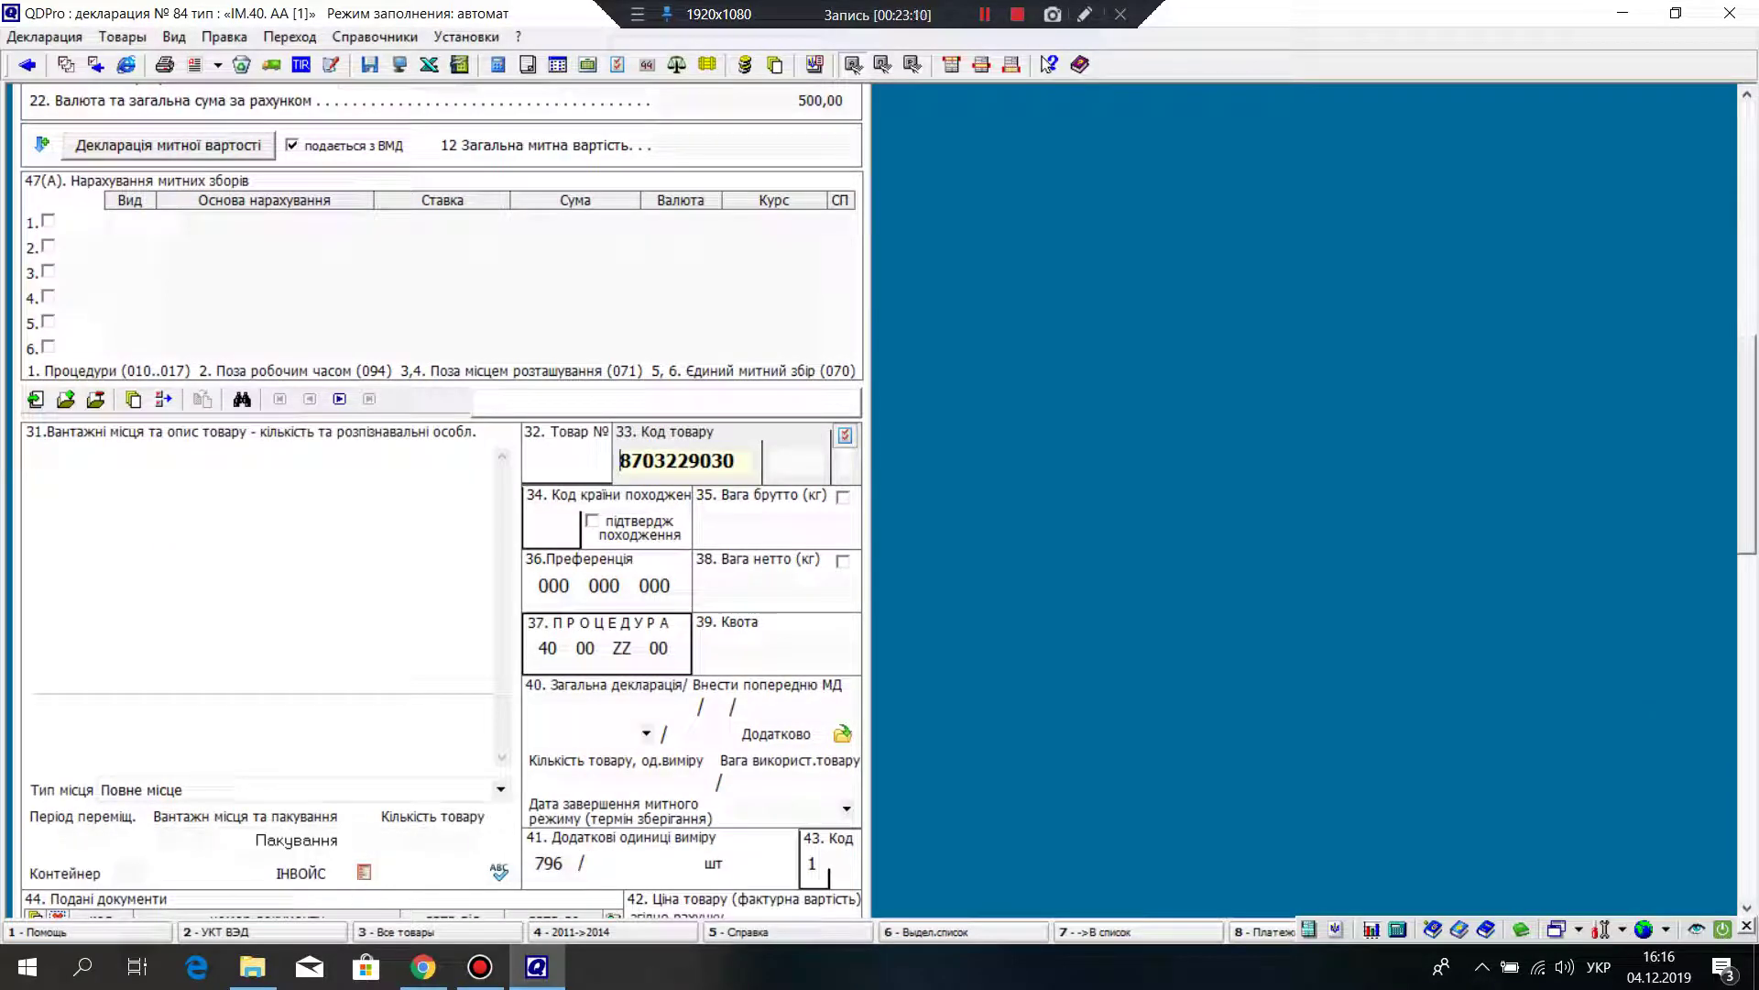
scroll(439, 504, "down", 2)
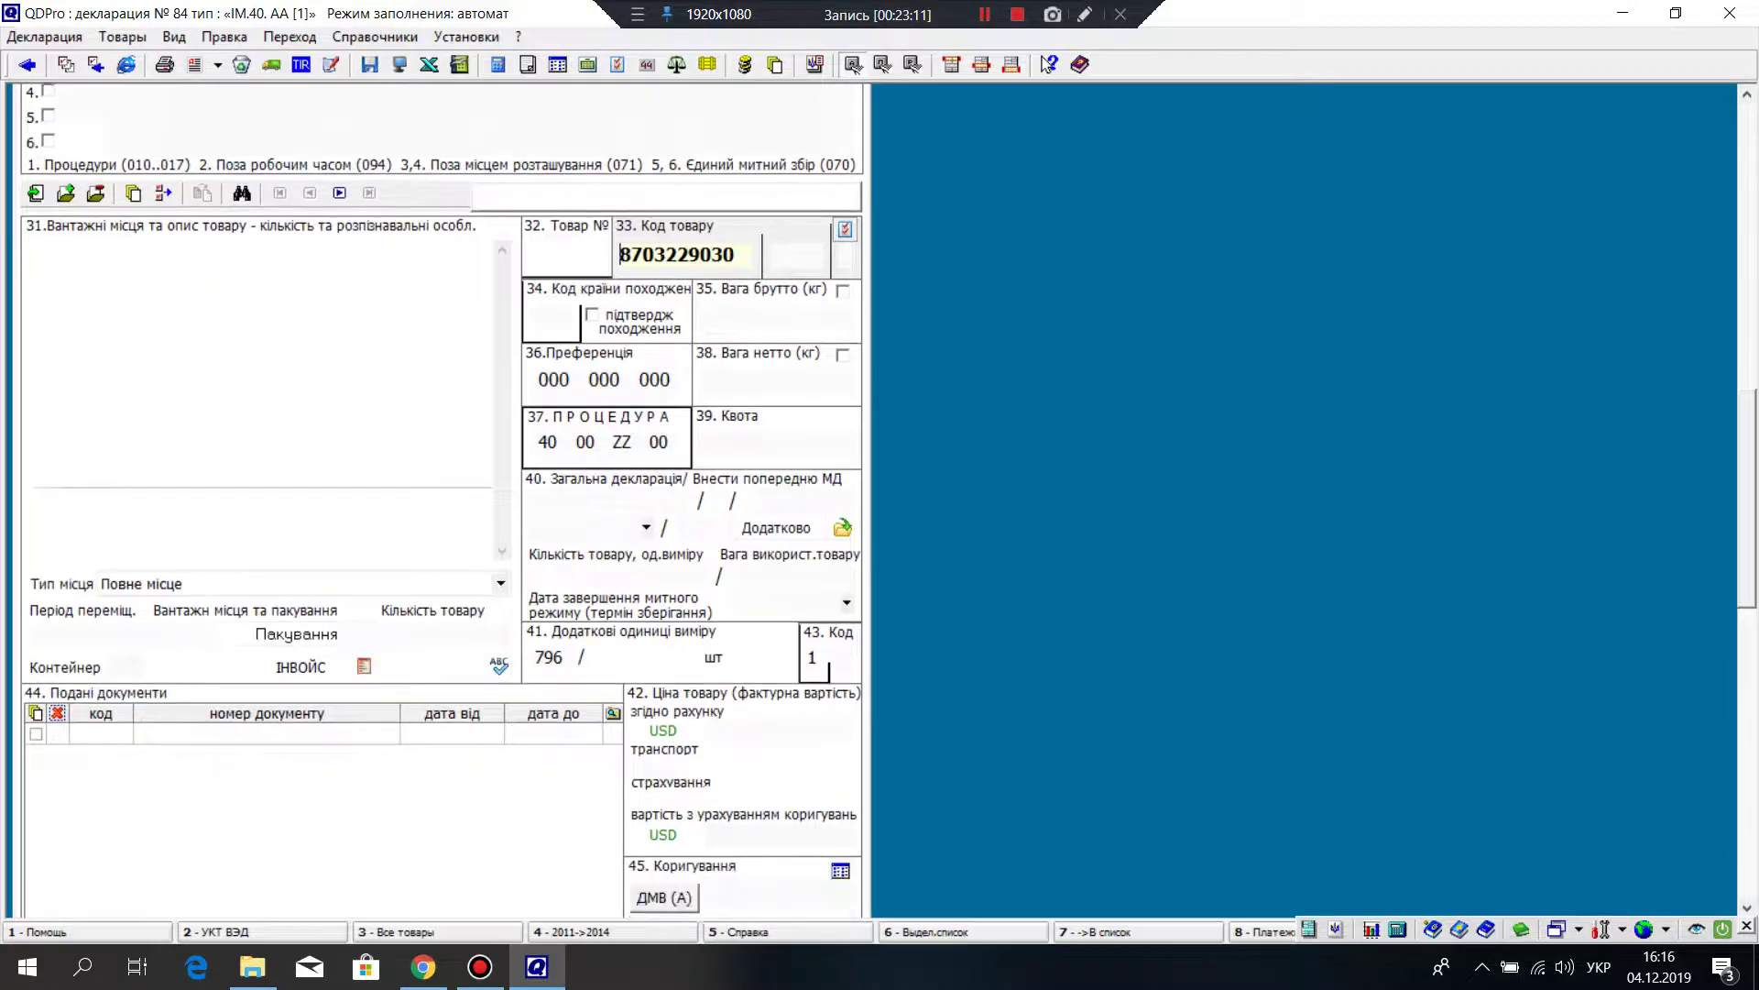
scroll(440, 504, "up", 6)
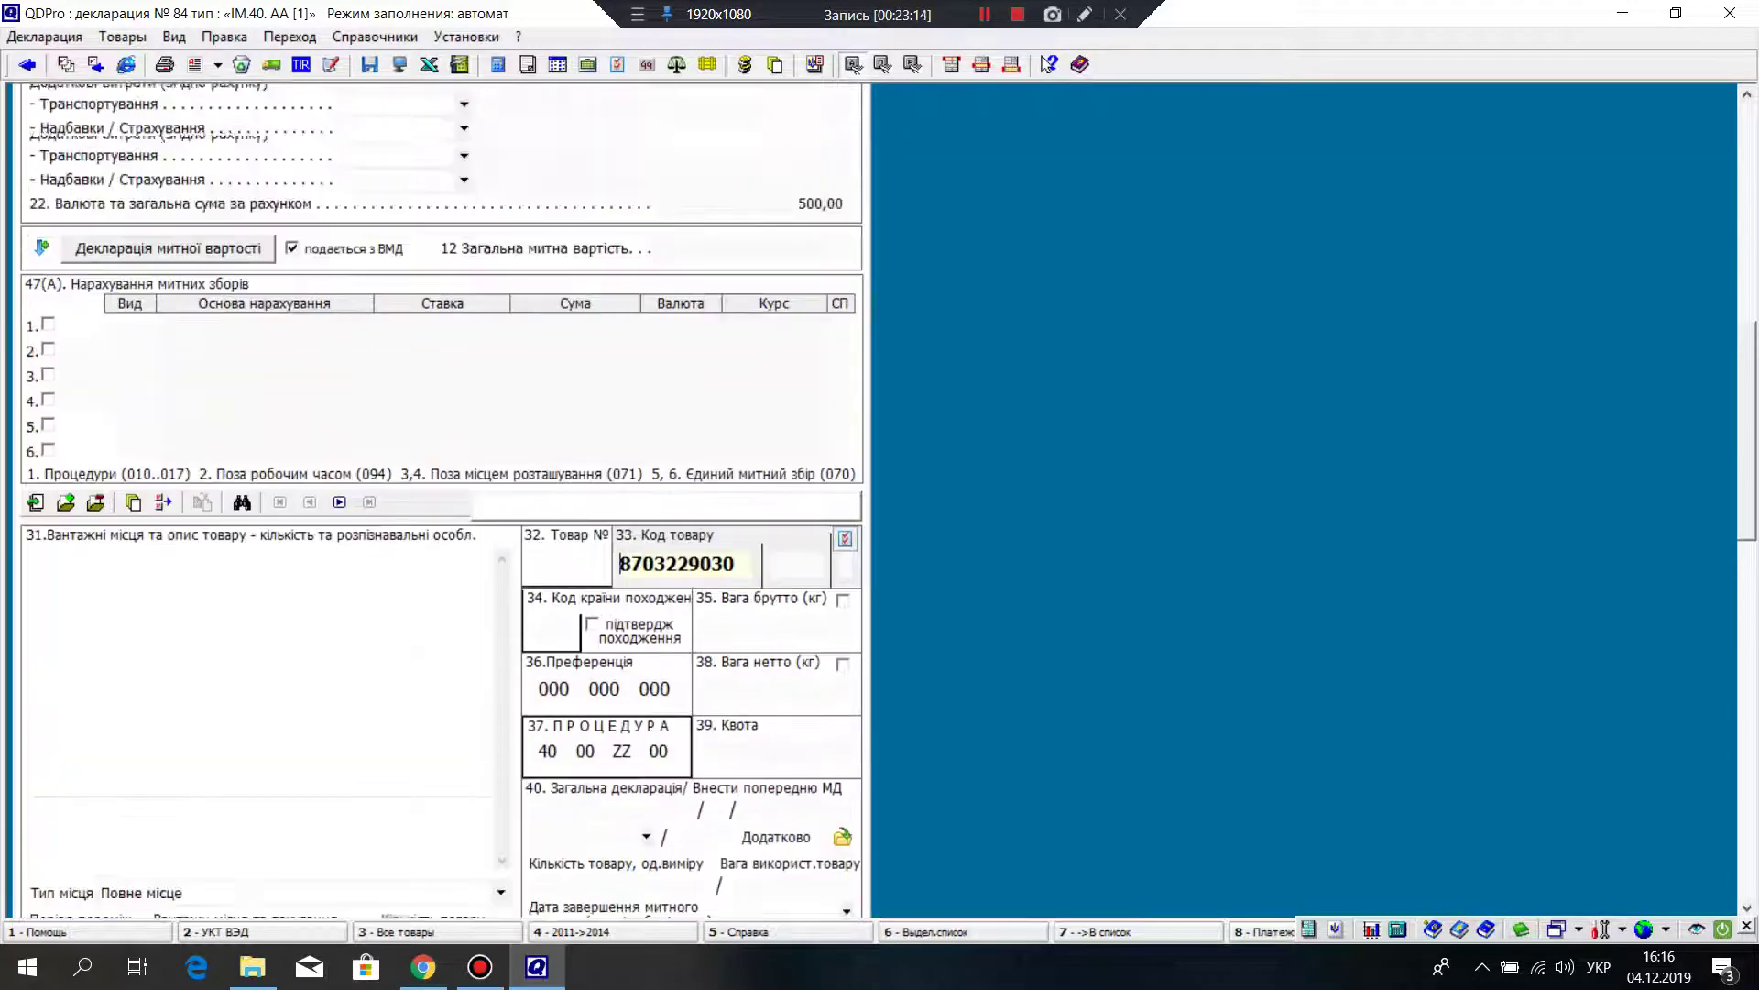
scroll(439, 504, "down", 5)
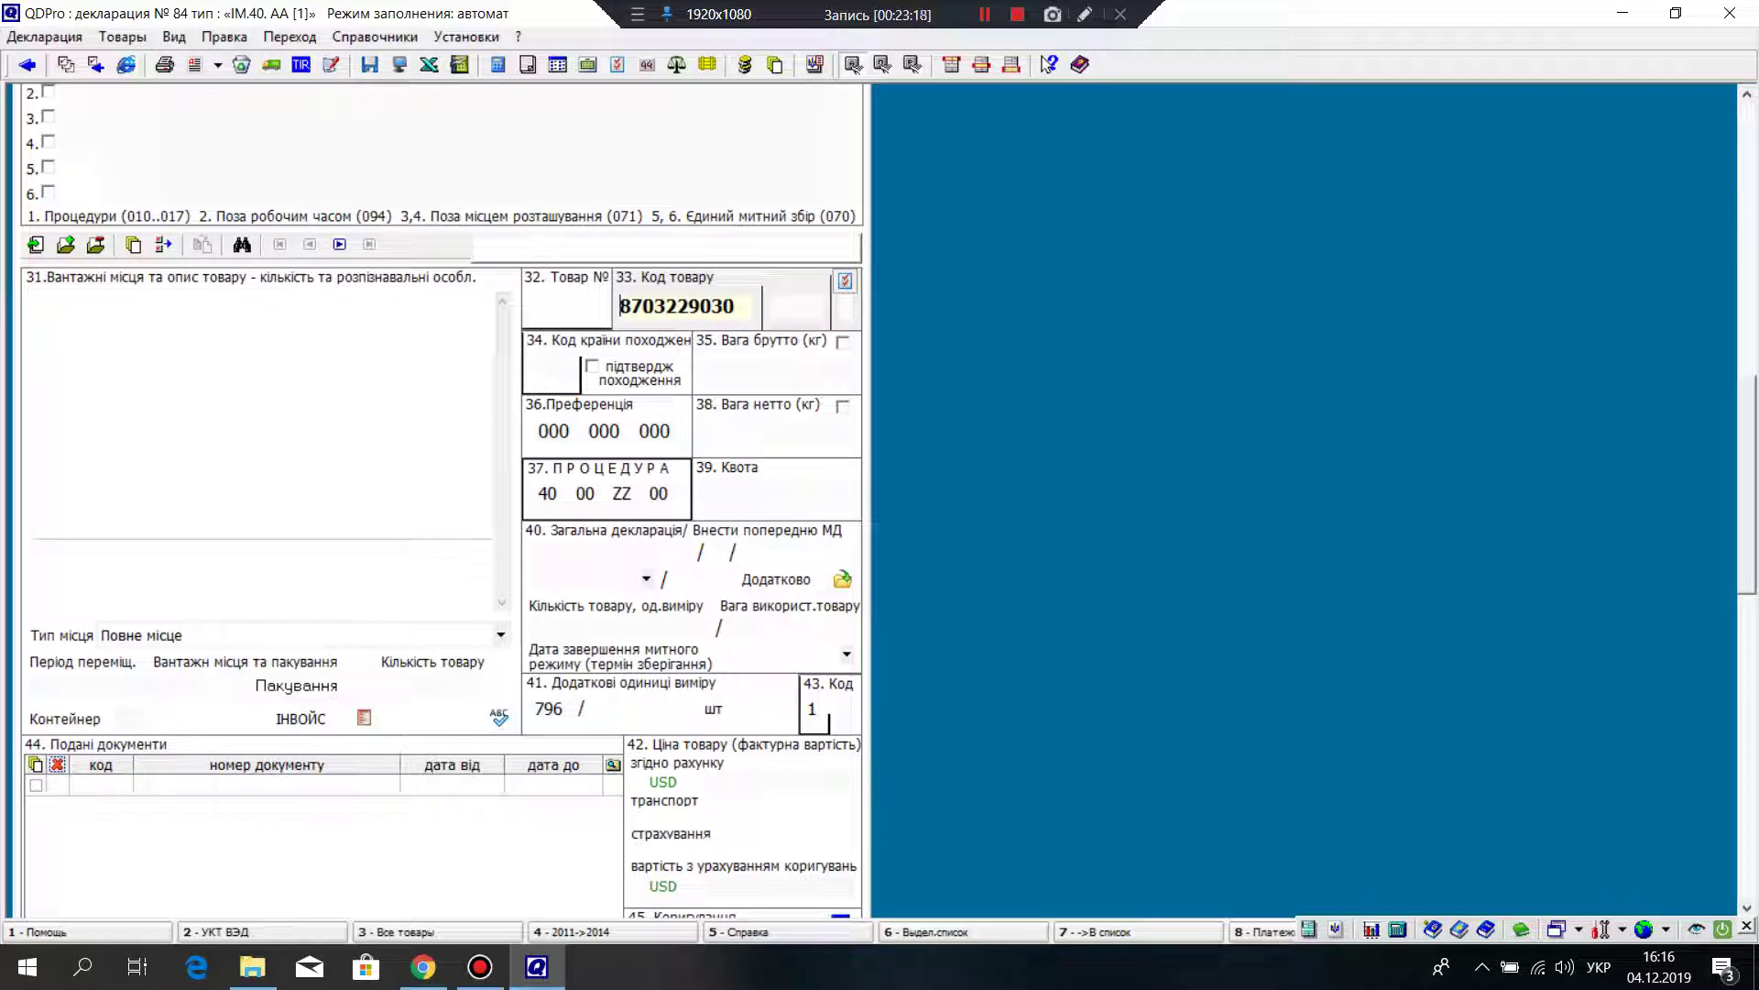
scroll(439, 504, "down", 2)
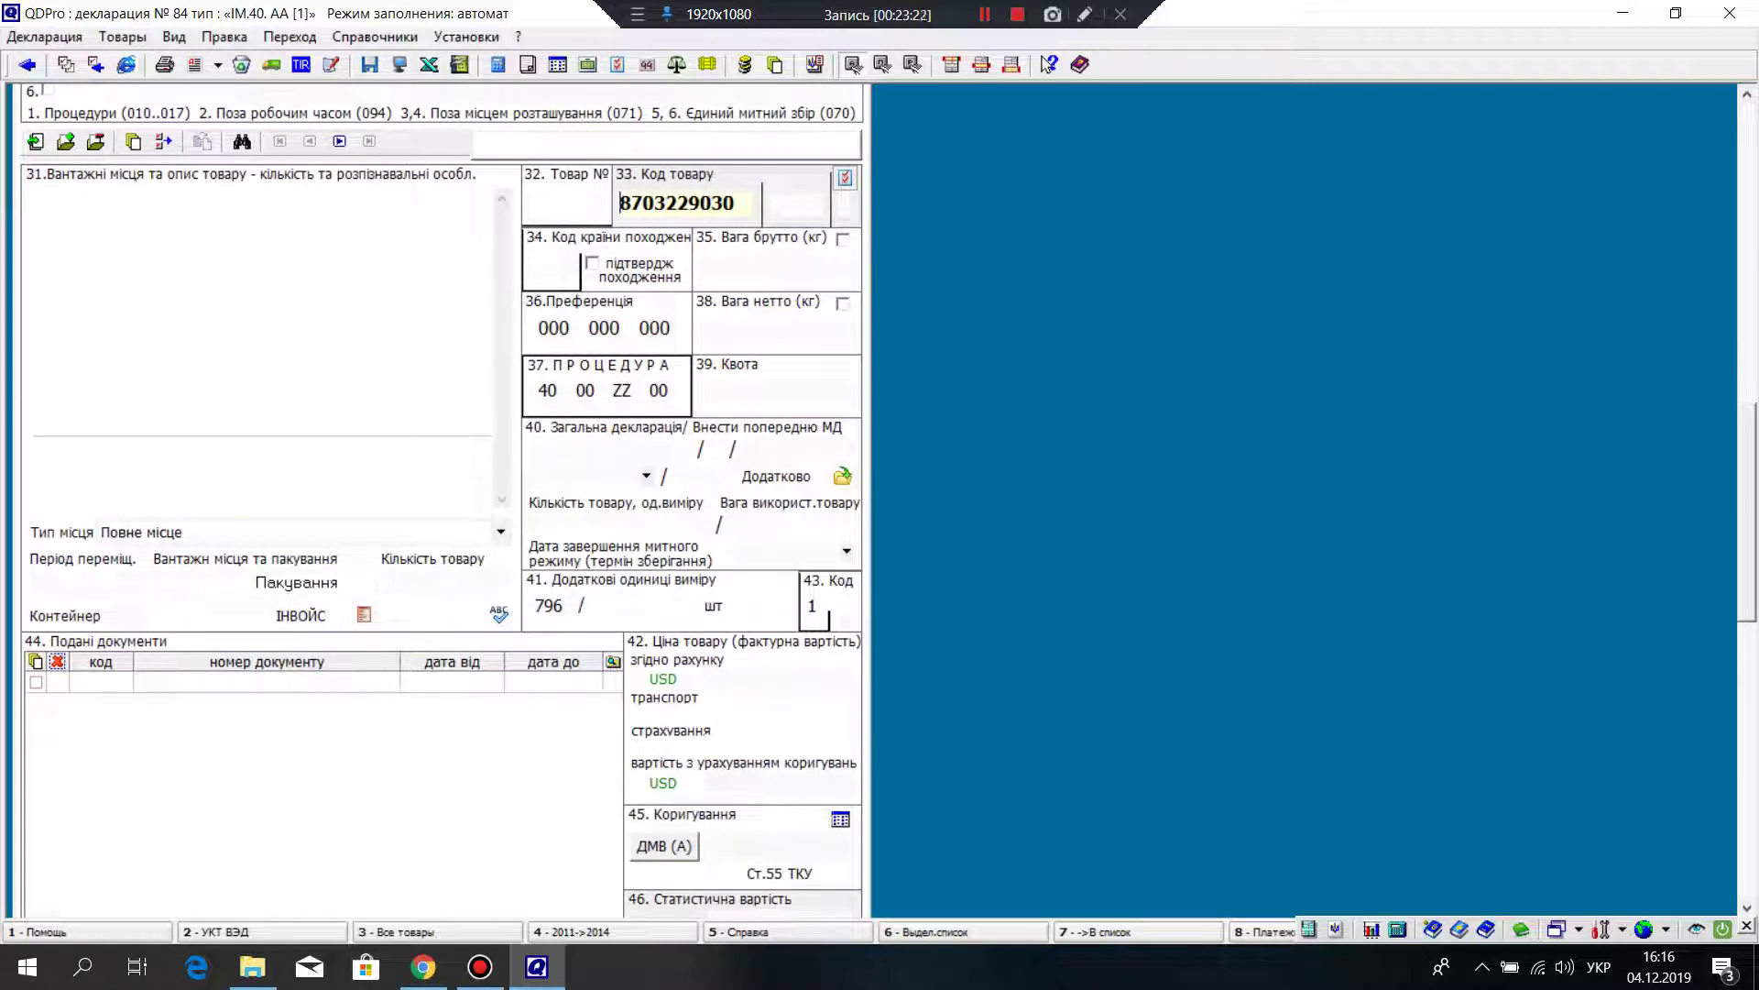
key("Return")
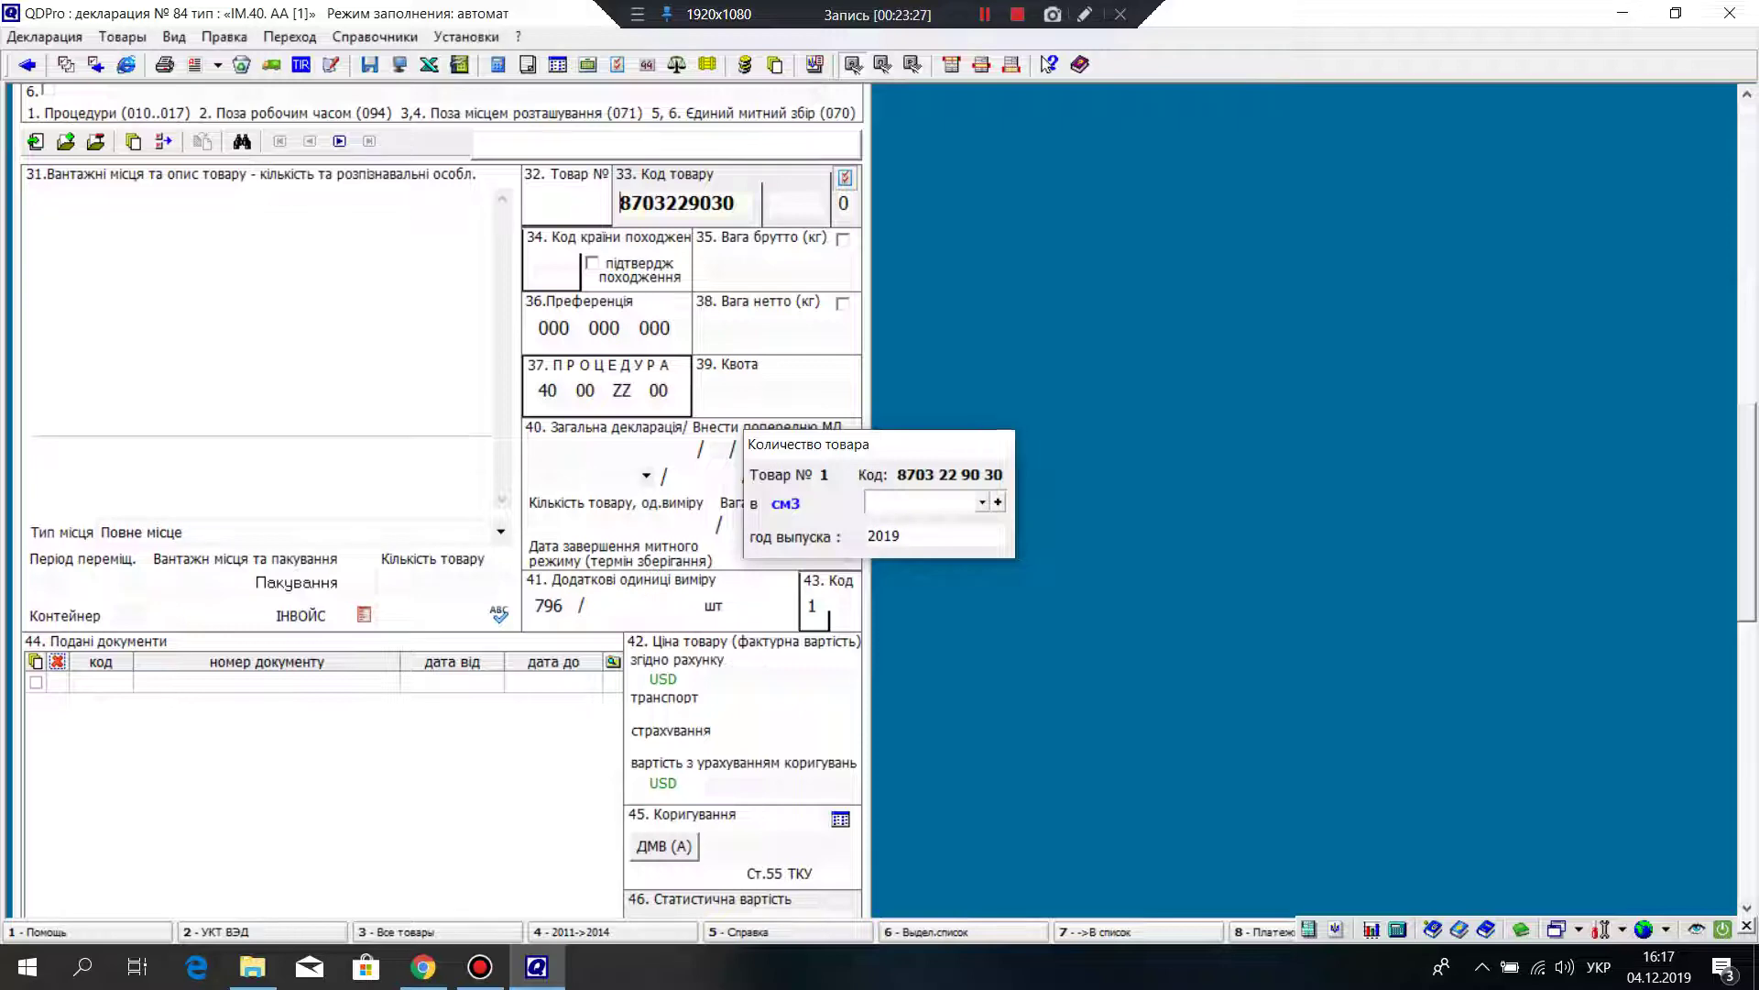
key("Return")
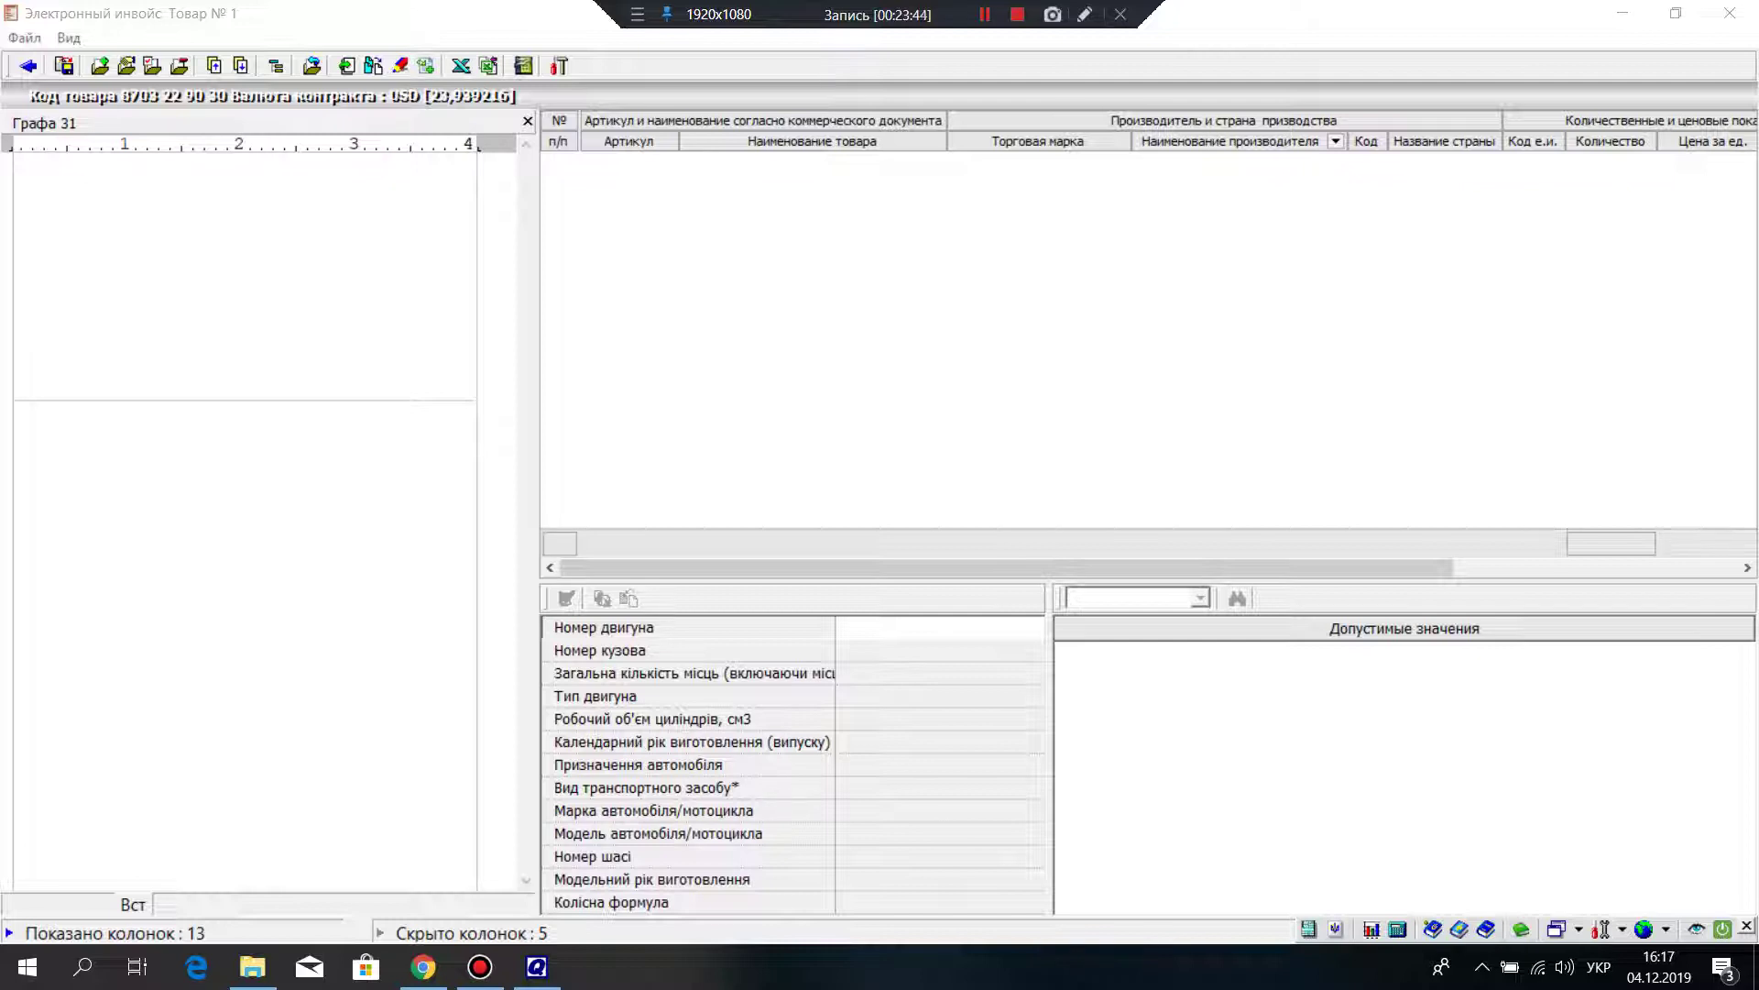
Step: Add invoice row 1 with the goods name 'легковий автомобіль'
left_click(99, 66)
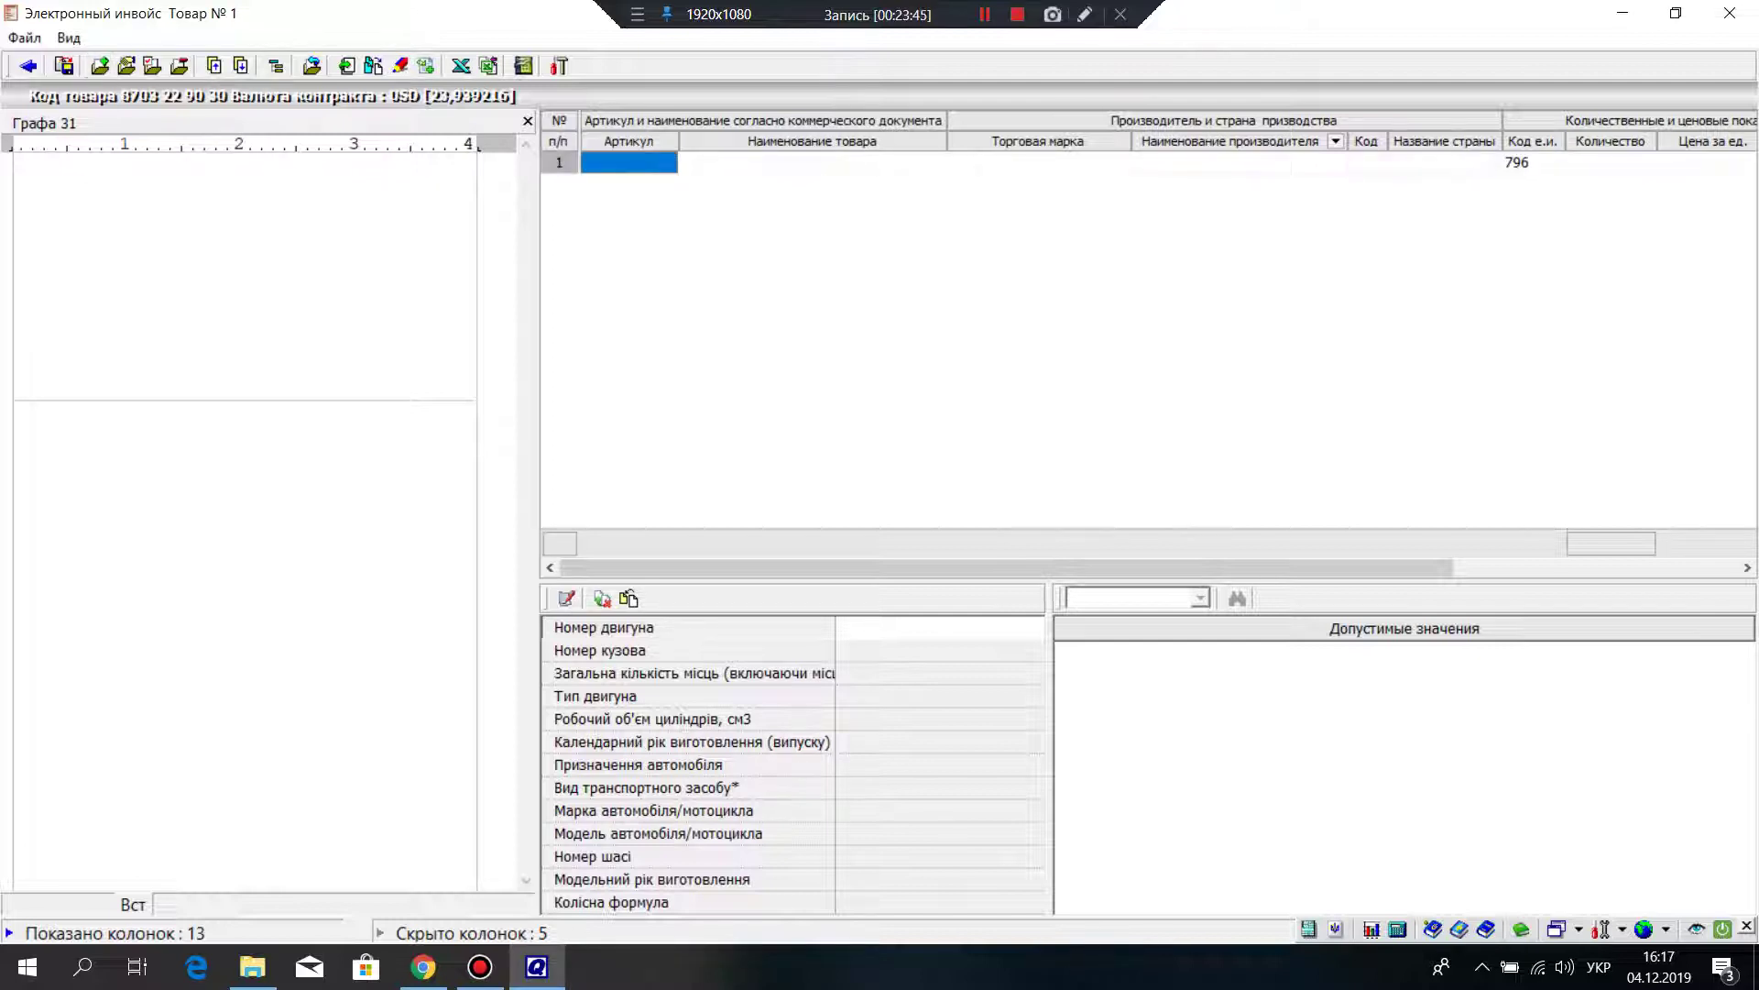
left_click(812, 162)
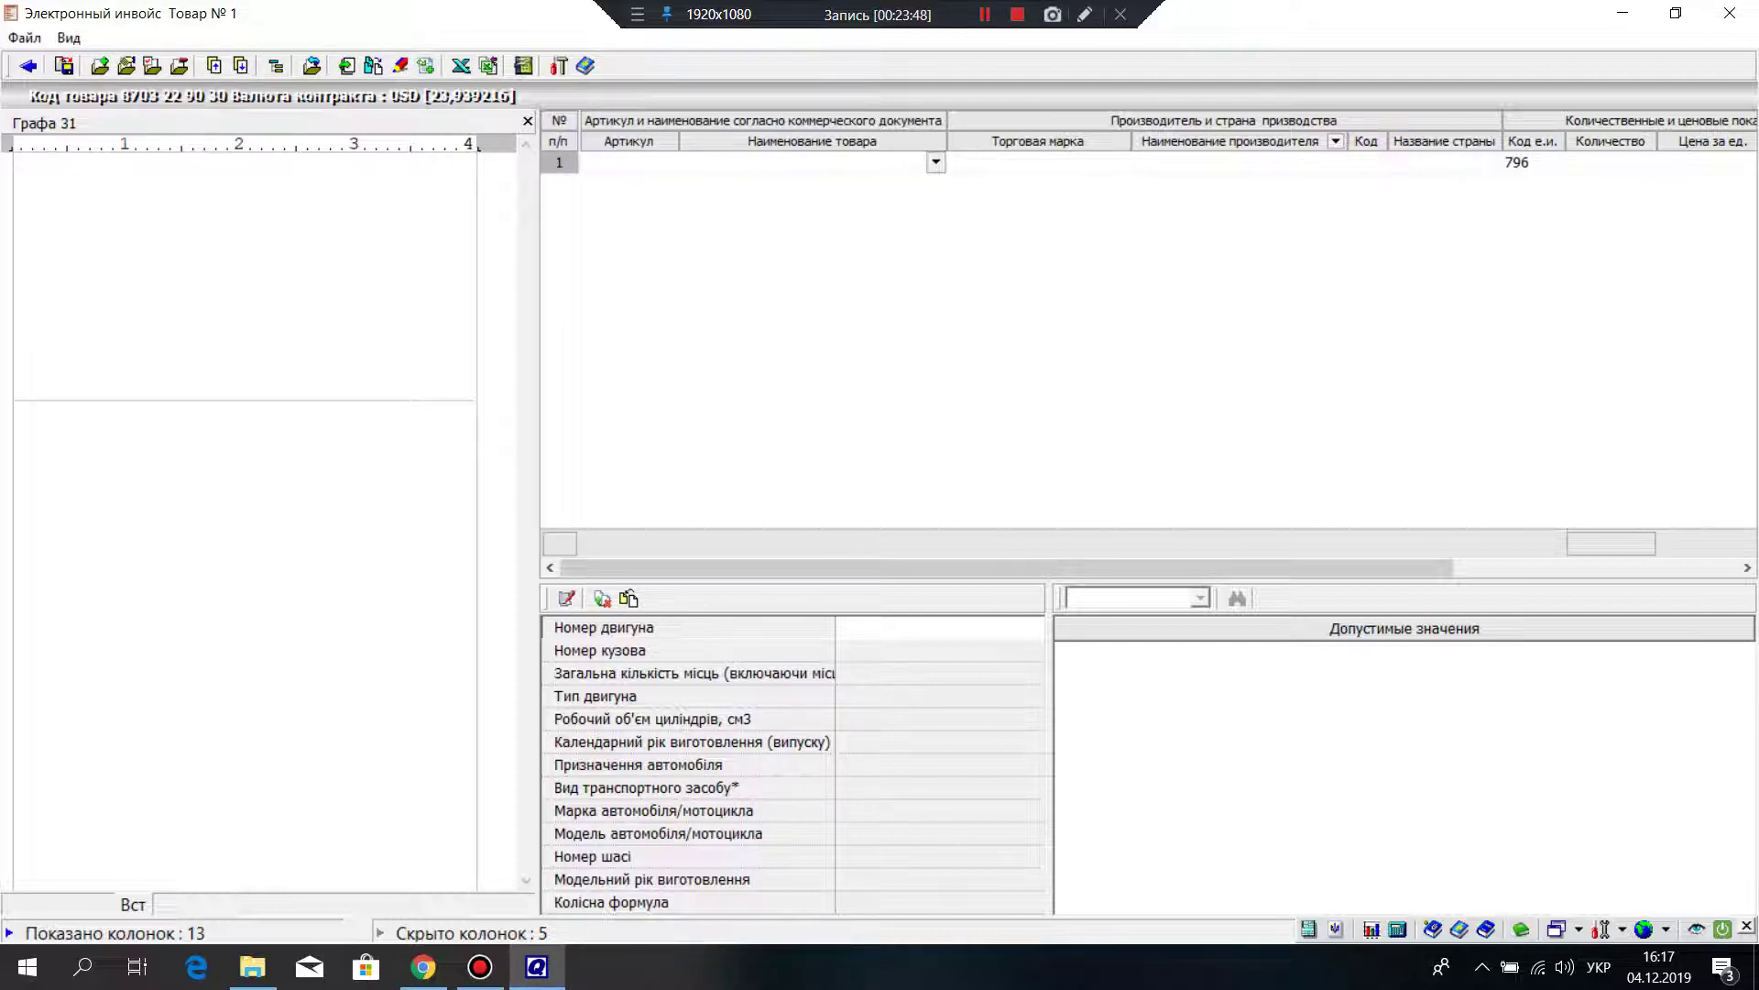
key("alt+Down")
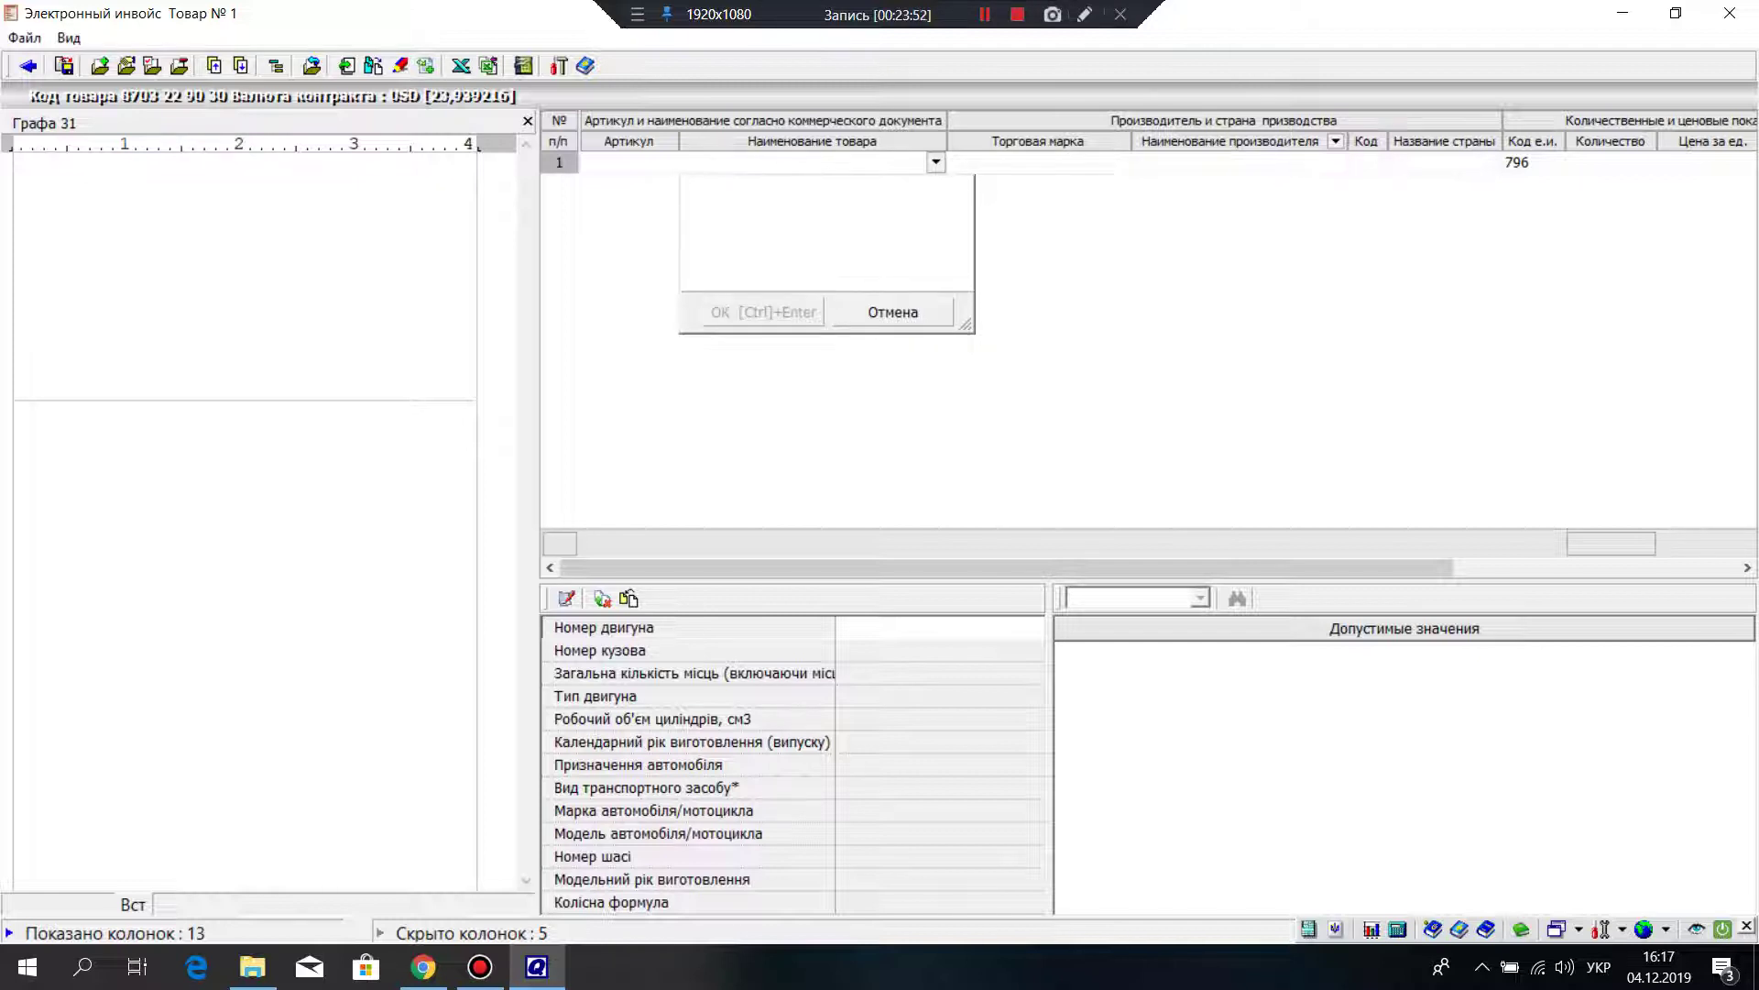
type("легковий")
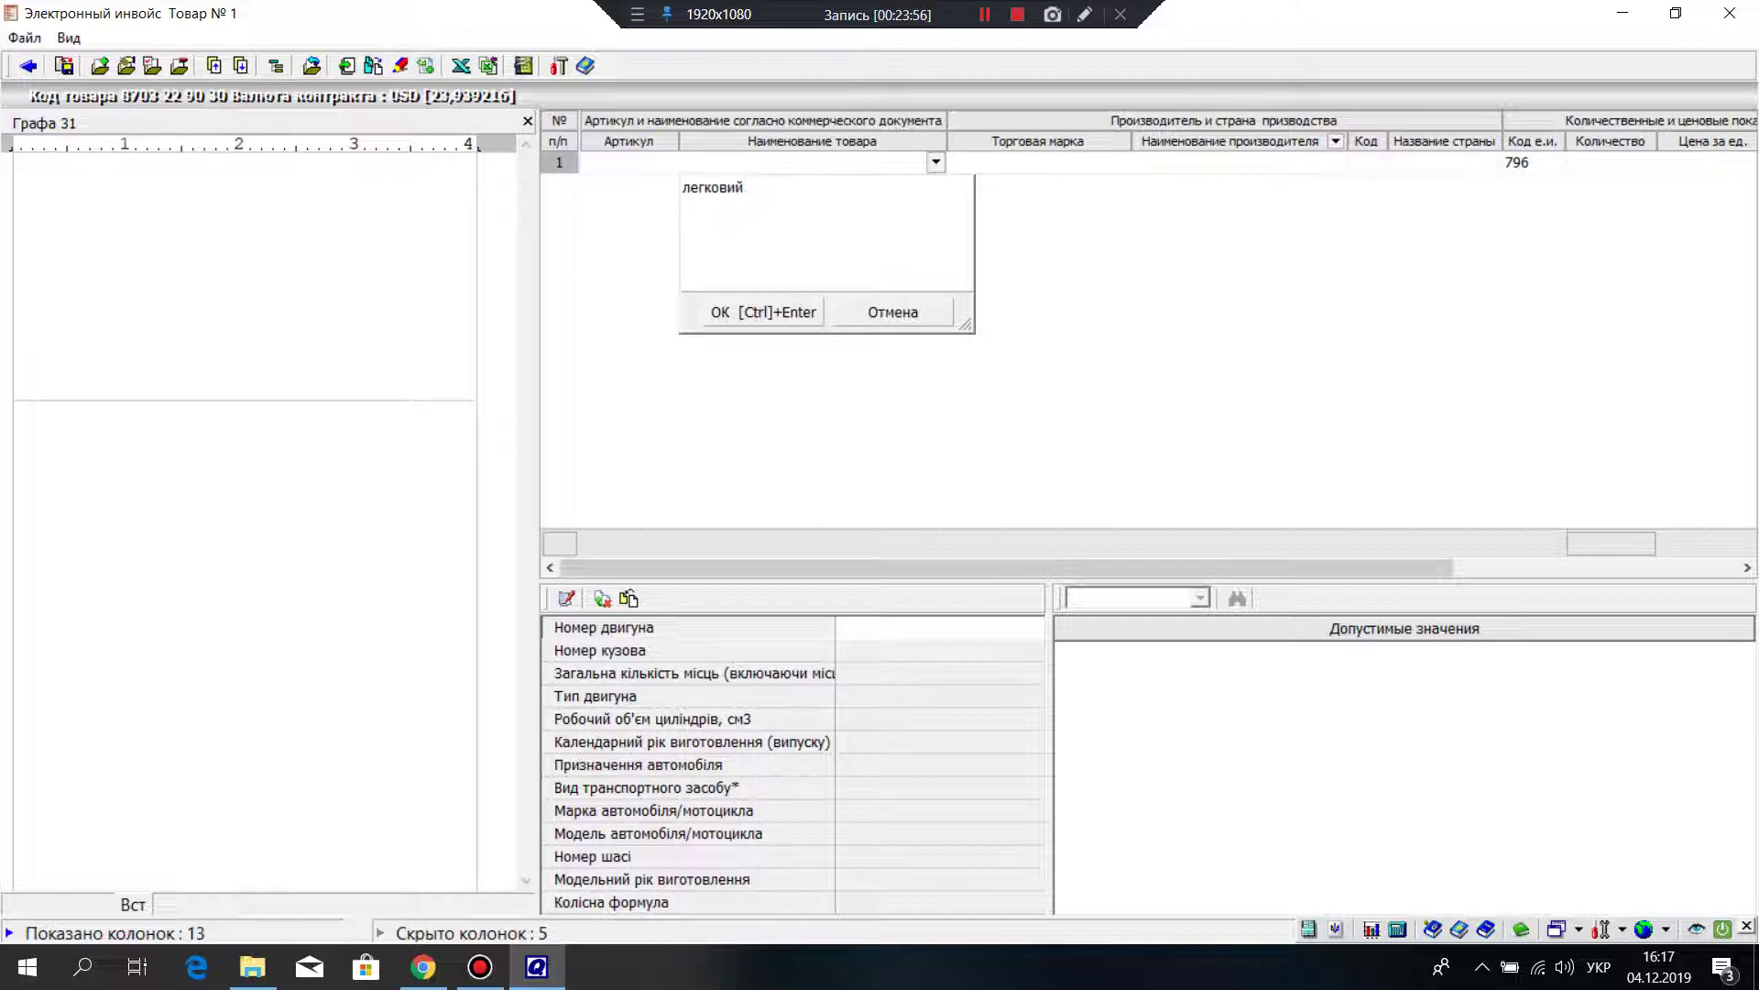
type(" автомобіль")
key("ctrl+Return")
Step: Enter SKODA as both the trade mark and the manufacturer name of row 1
key("Tab")
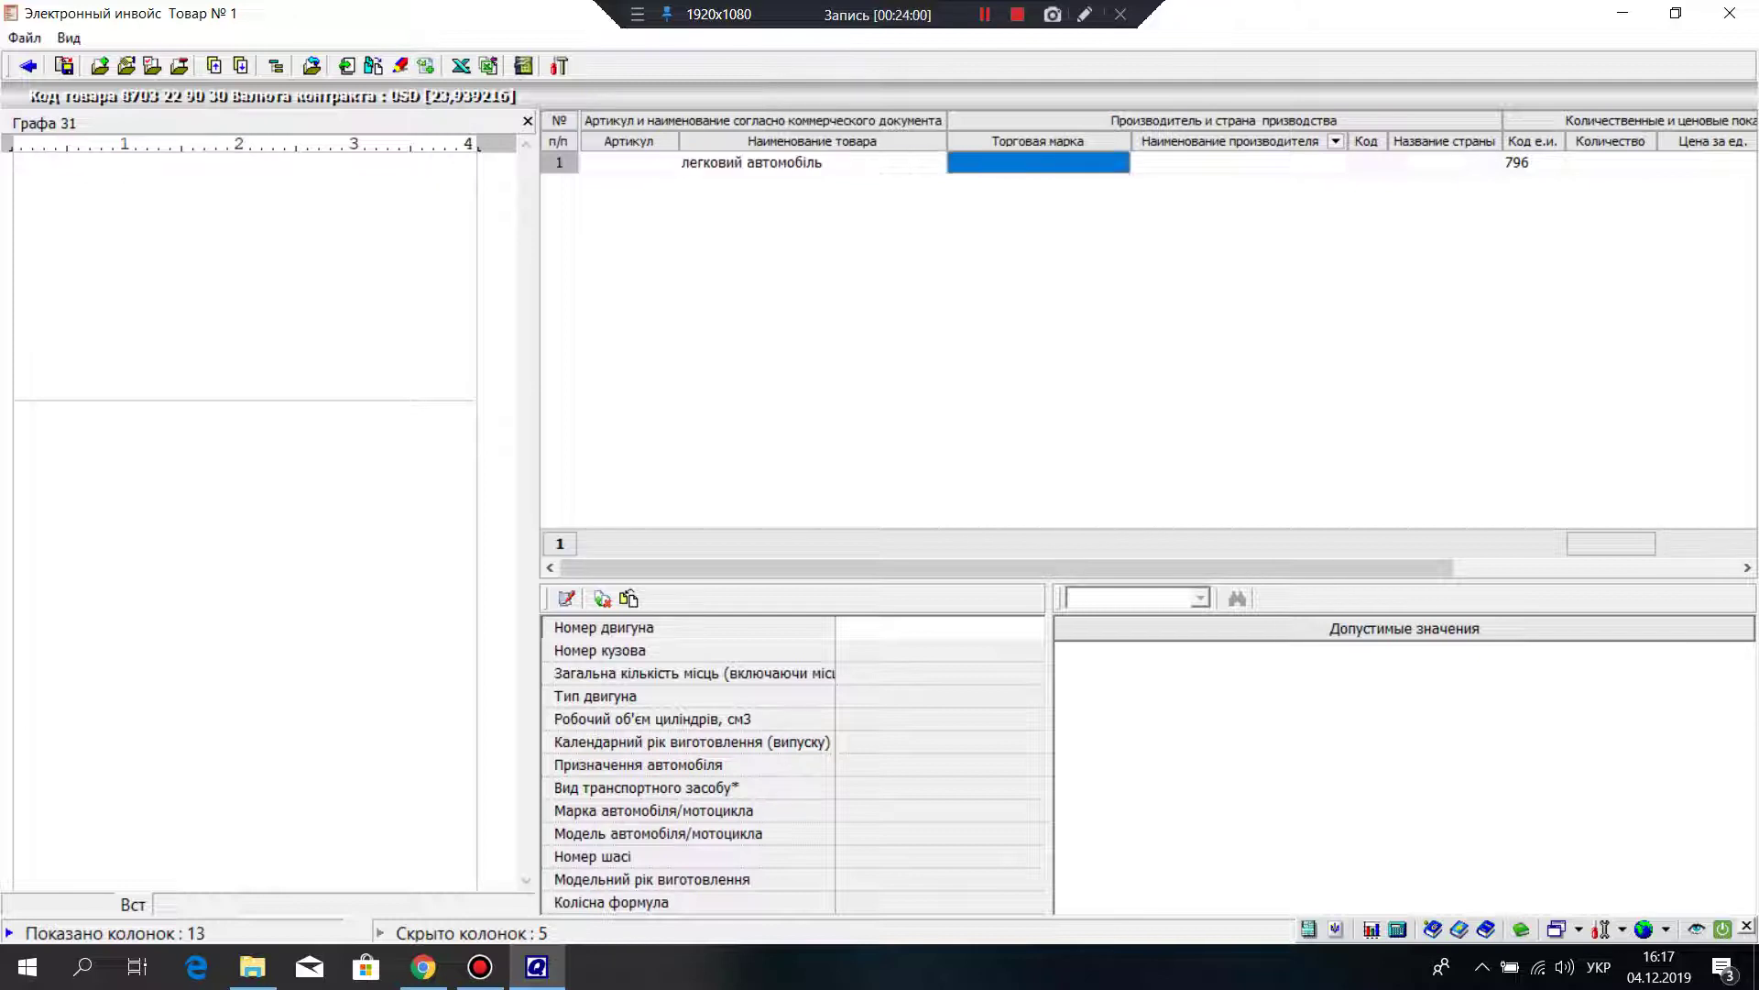
key("alt+shift")
type("ы")
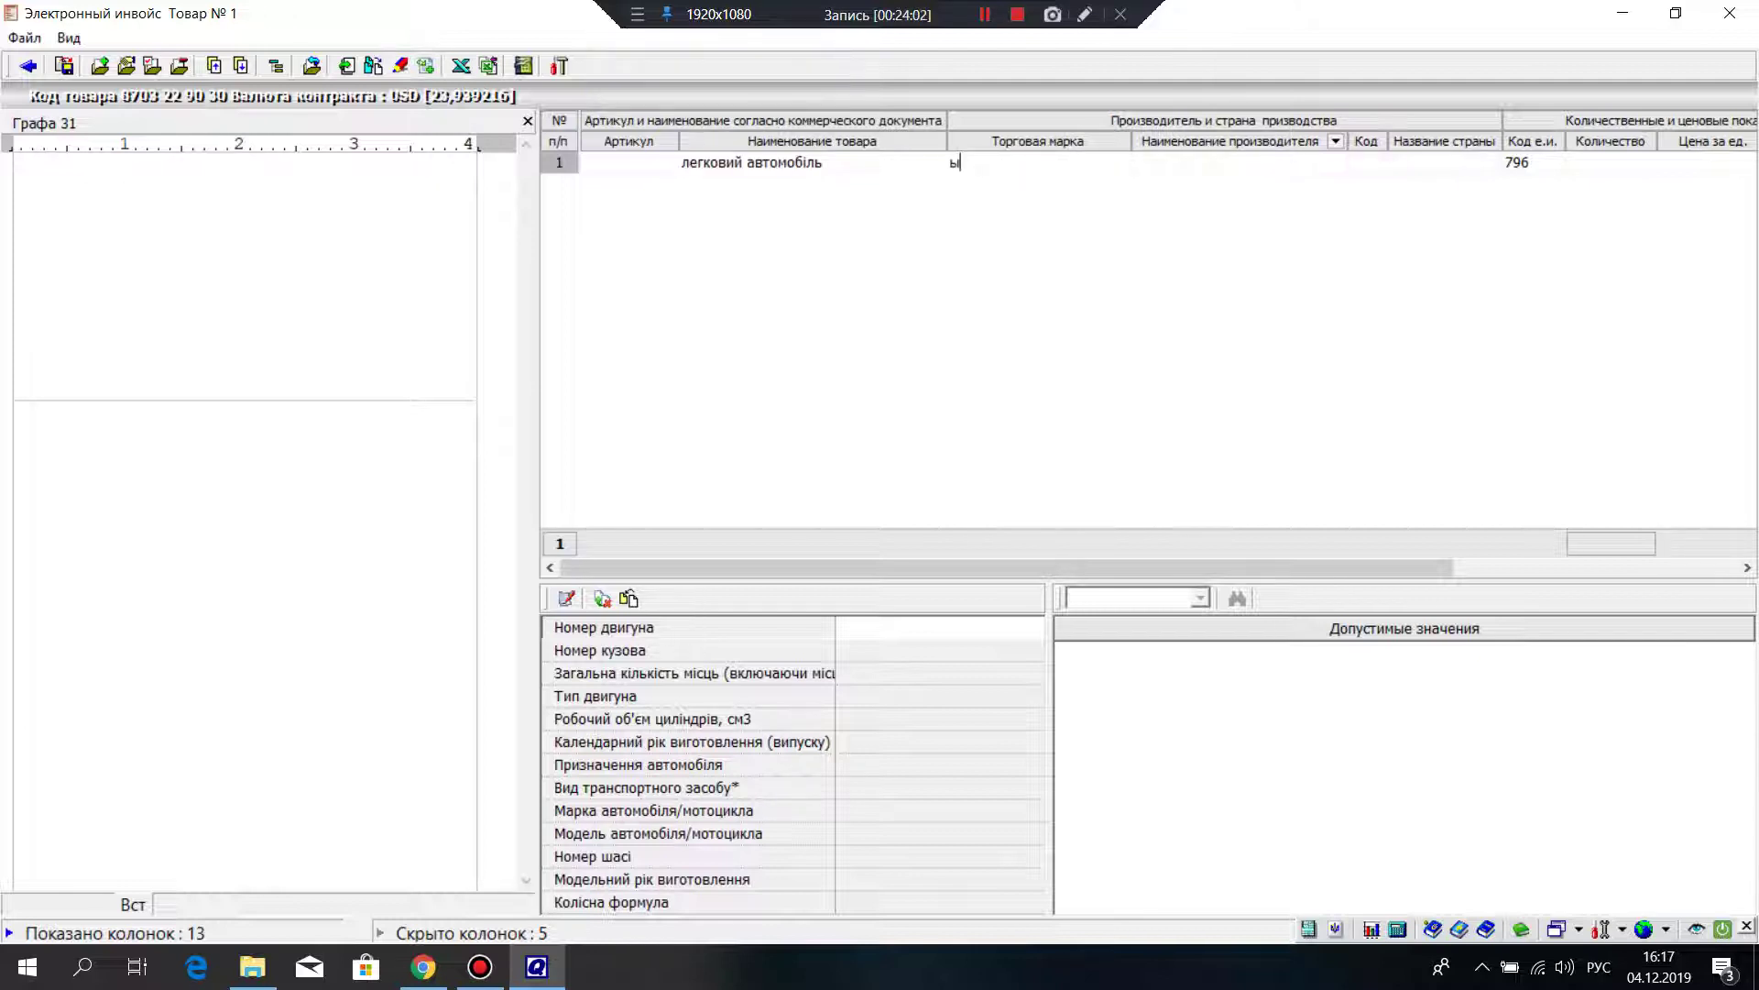
key("BackSpace")
key("alt+shift")
type("SKODA")
key("Tab")
type("SKODA")
key("Return")
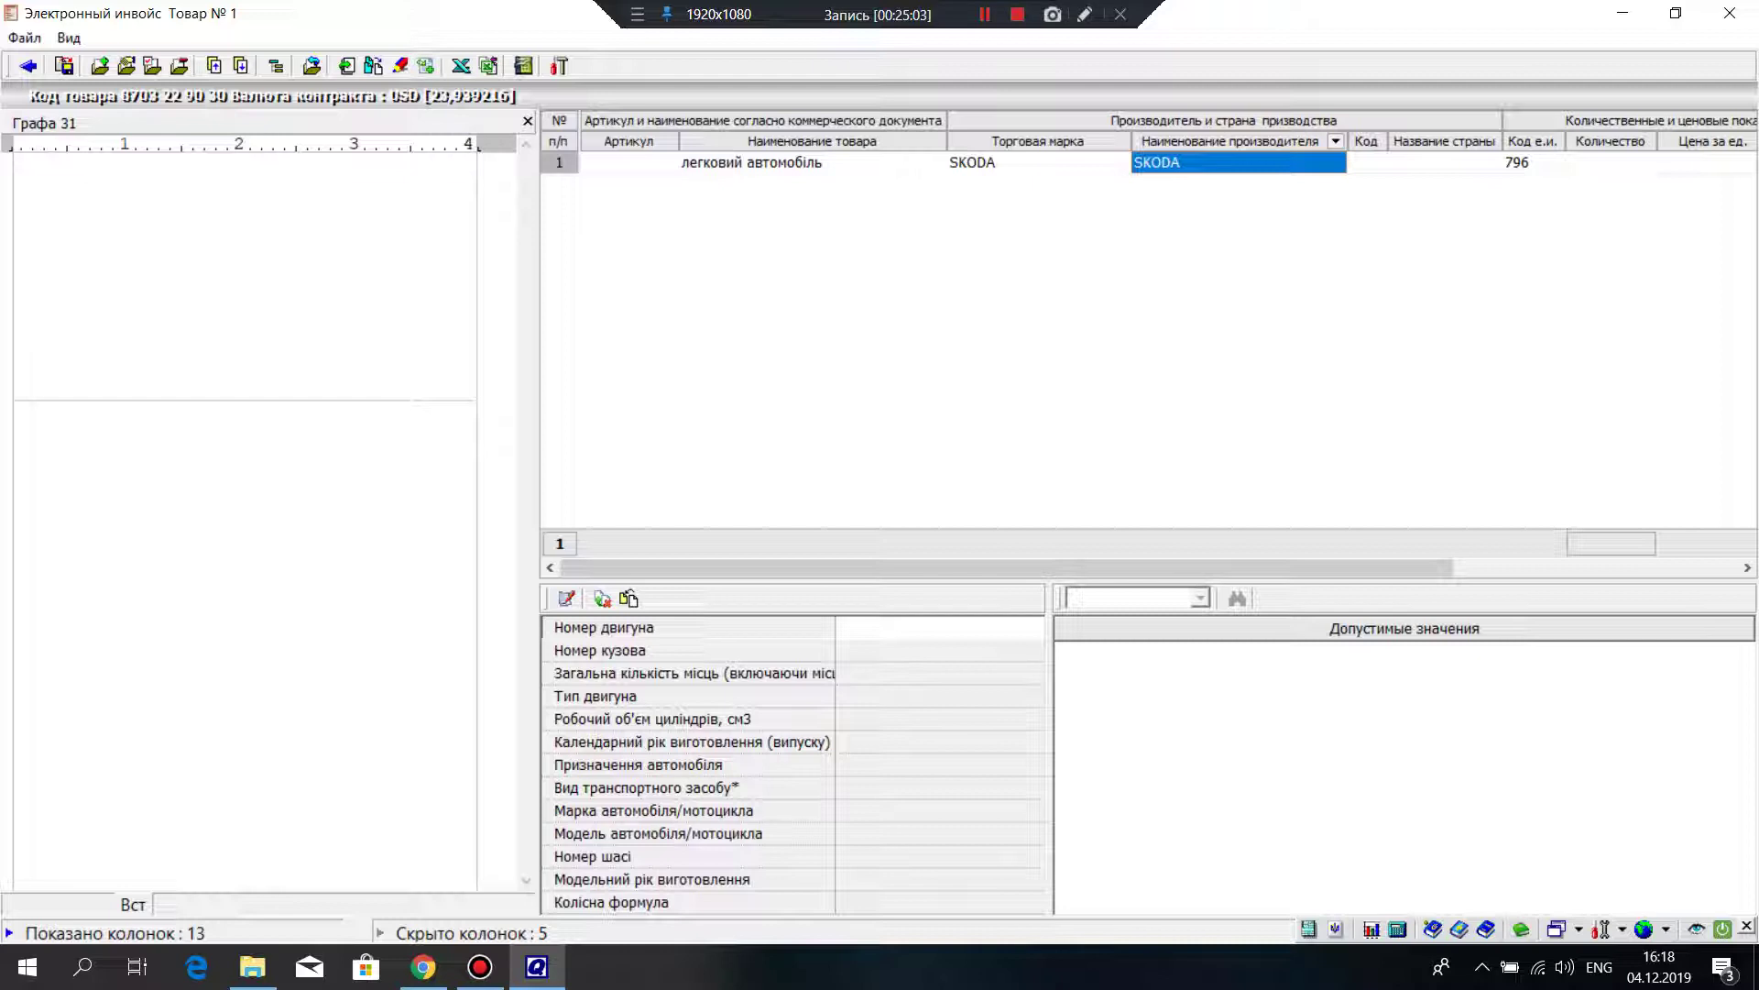
left_click(1363, 162)
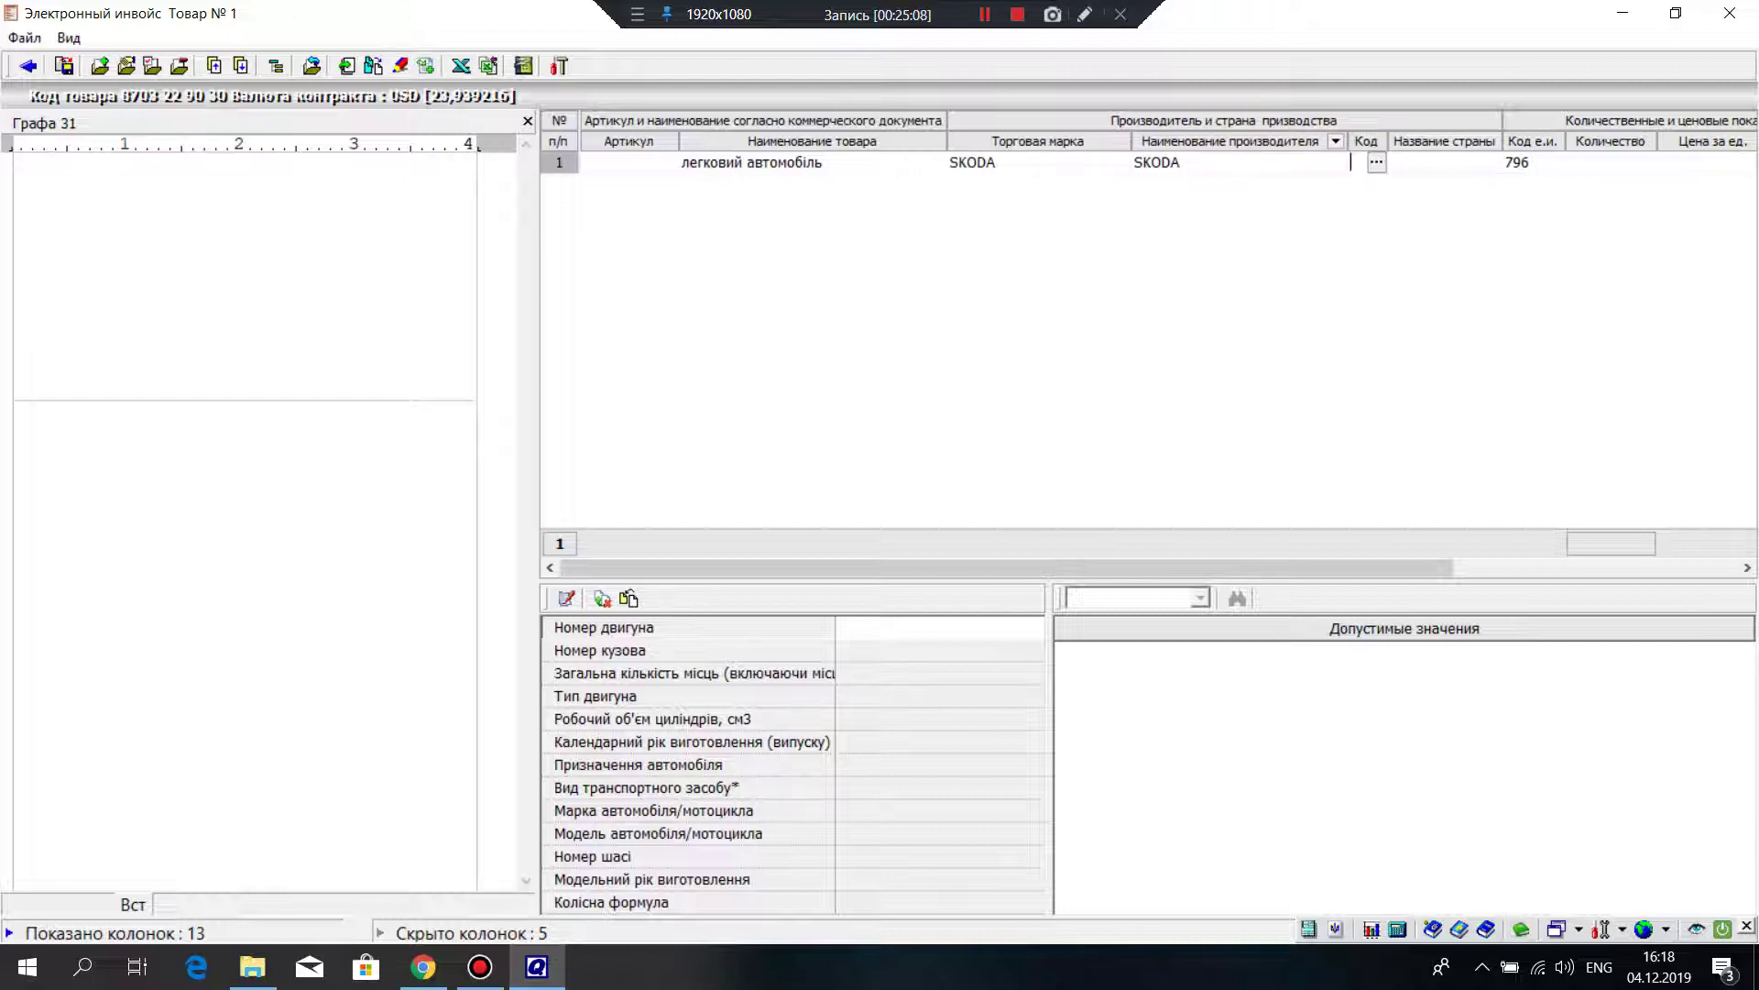
Step: Open the world countries list for the origin code and clear a mistaken search for 796
key("F4")
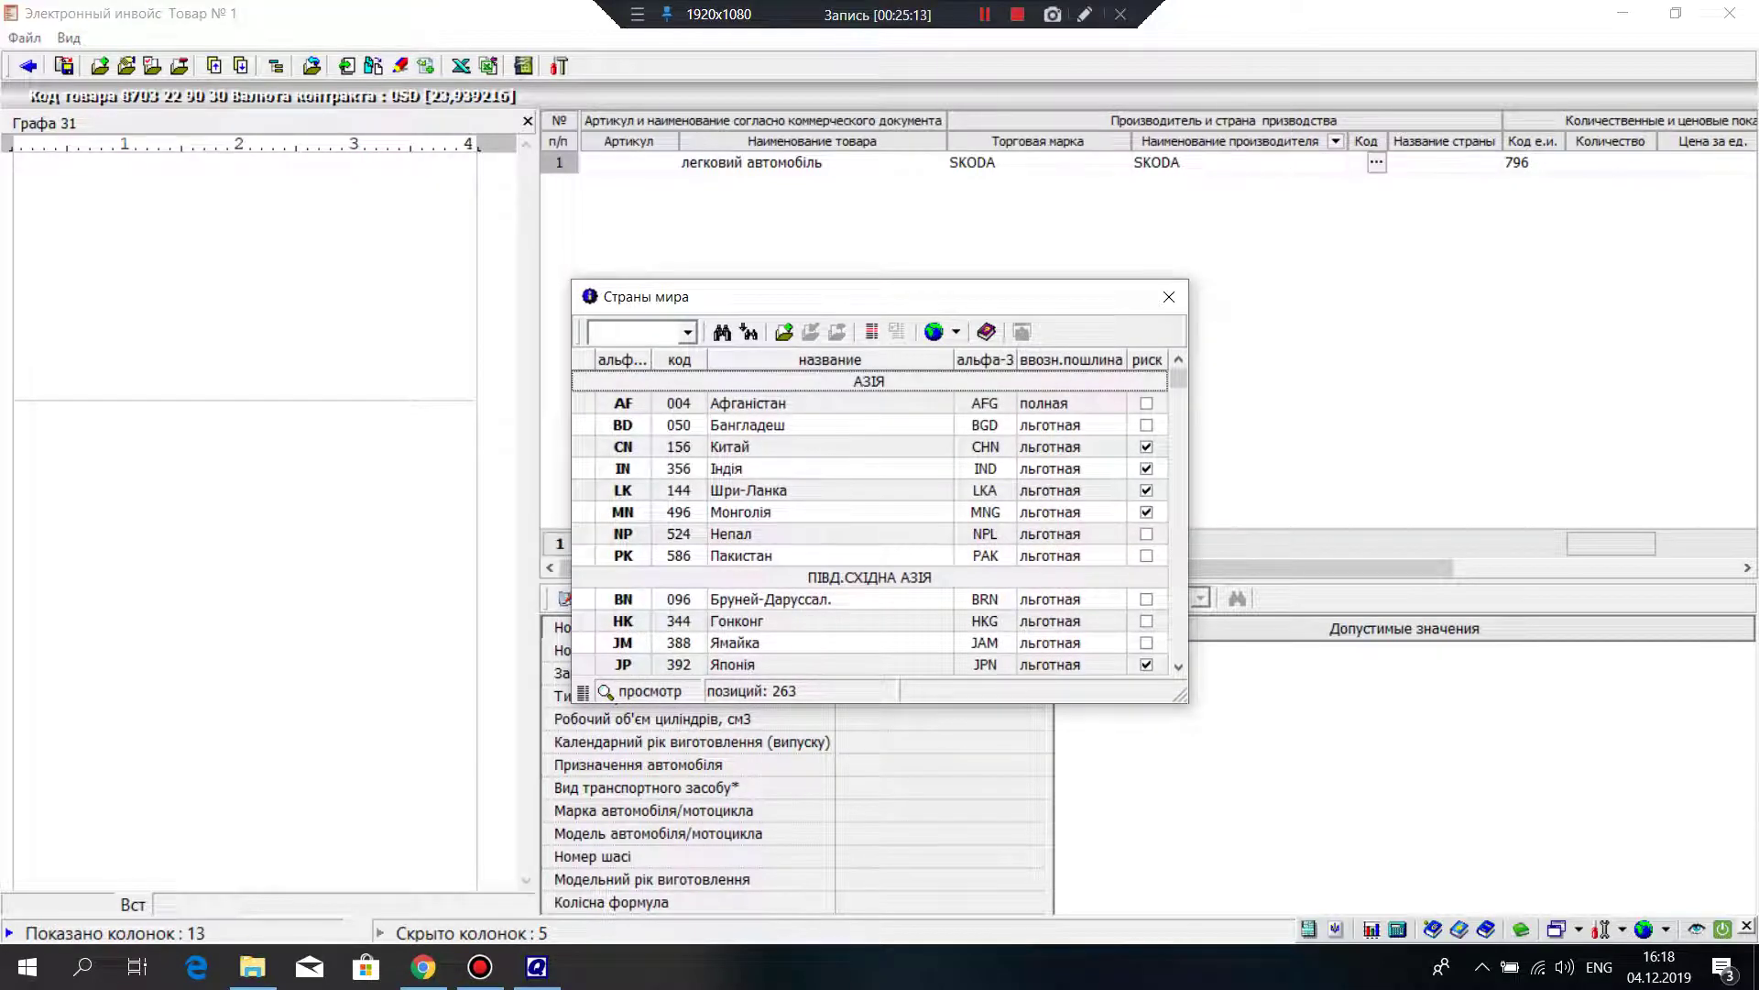
type("796")
key("Return")
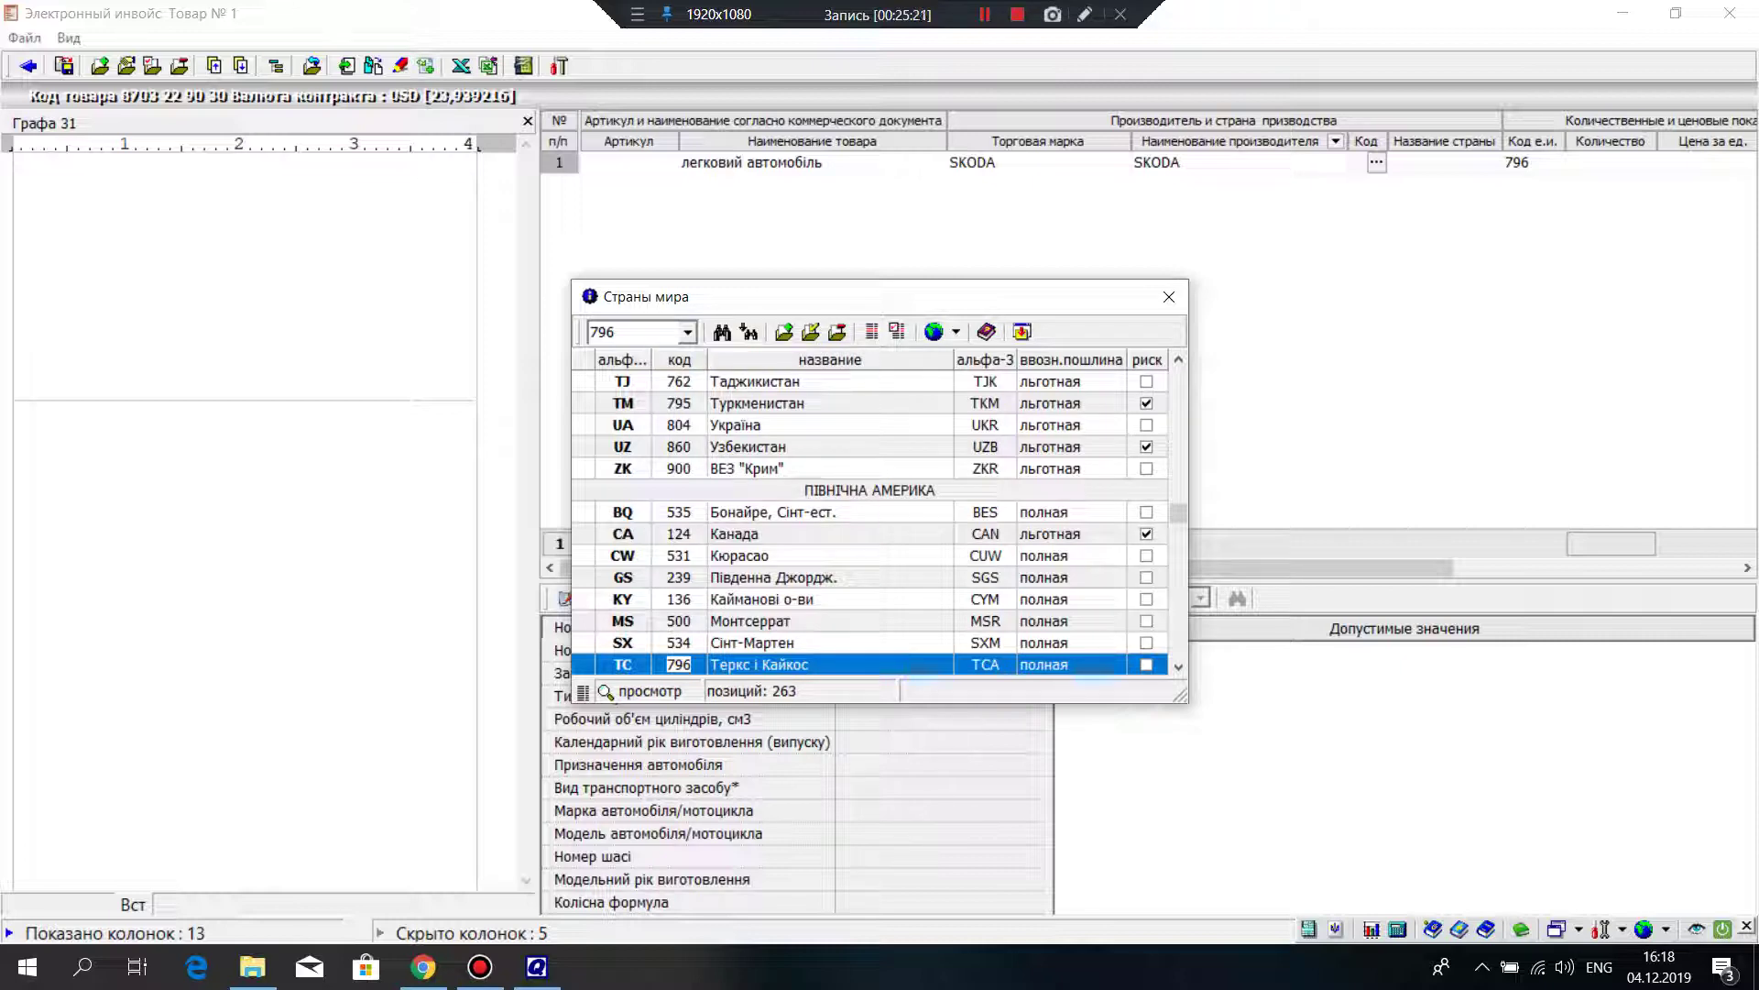
left_click(1376, 162)
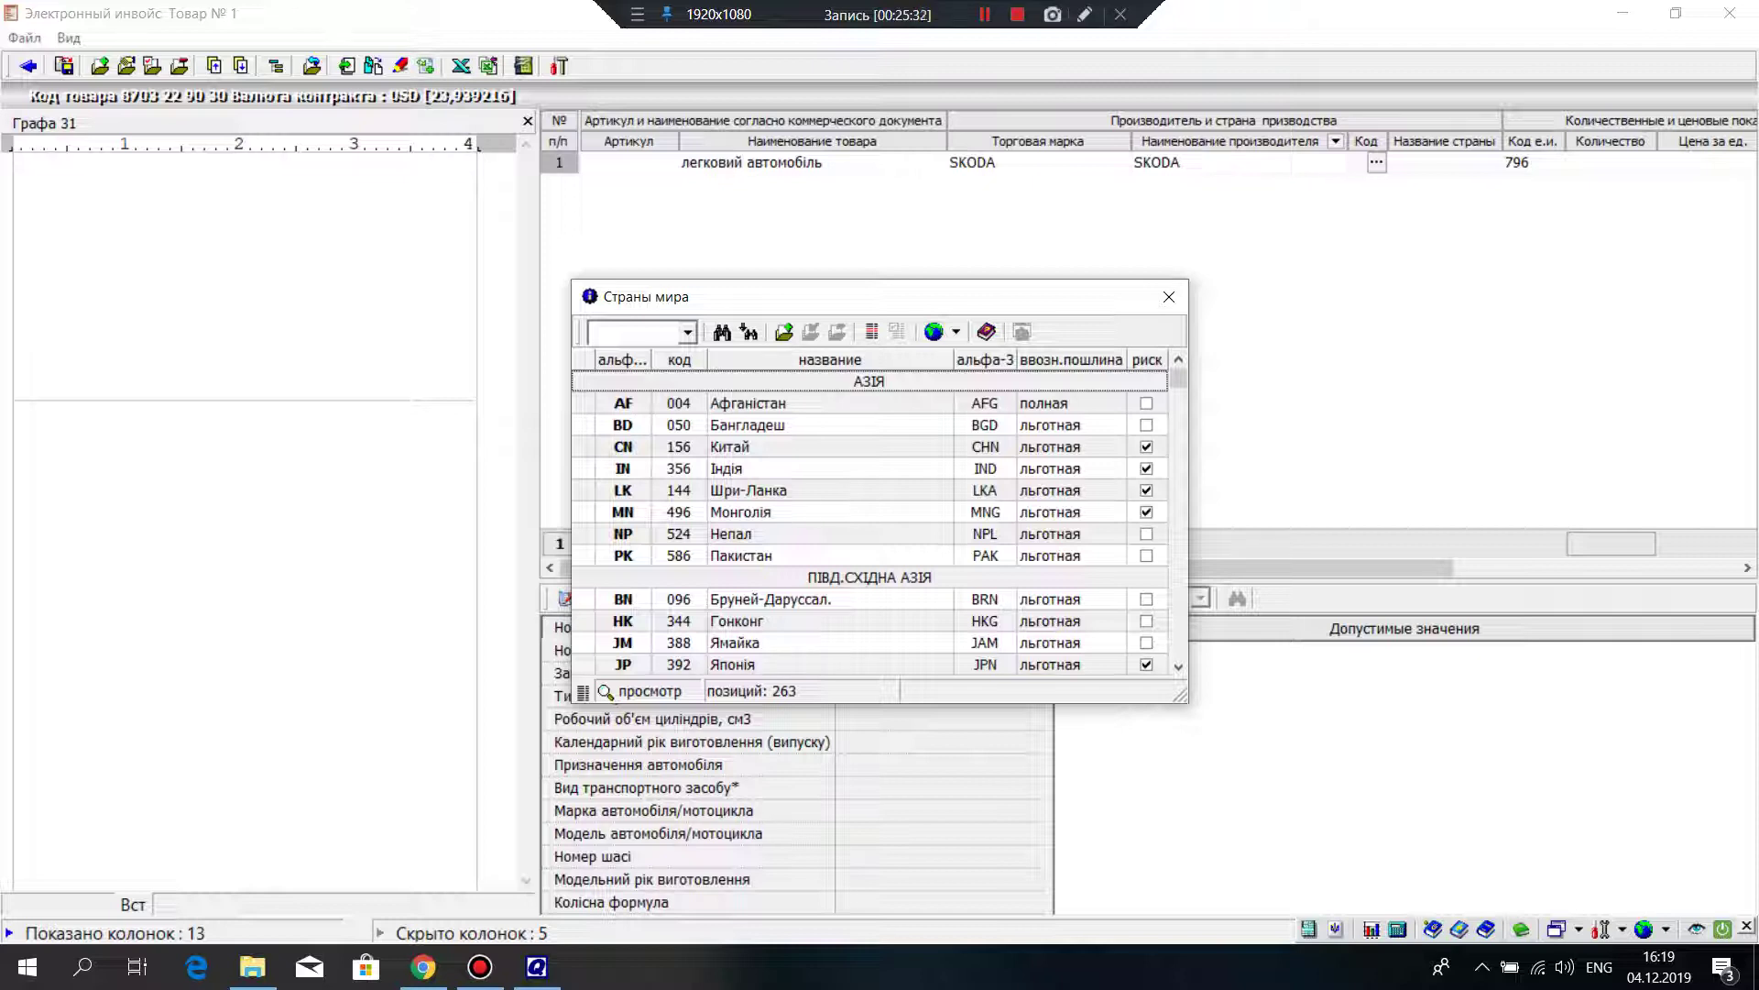
Step: Pick Чехія from the country list so origin code CZ and its name are filled in
left_click(748, 491)
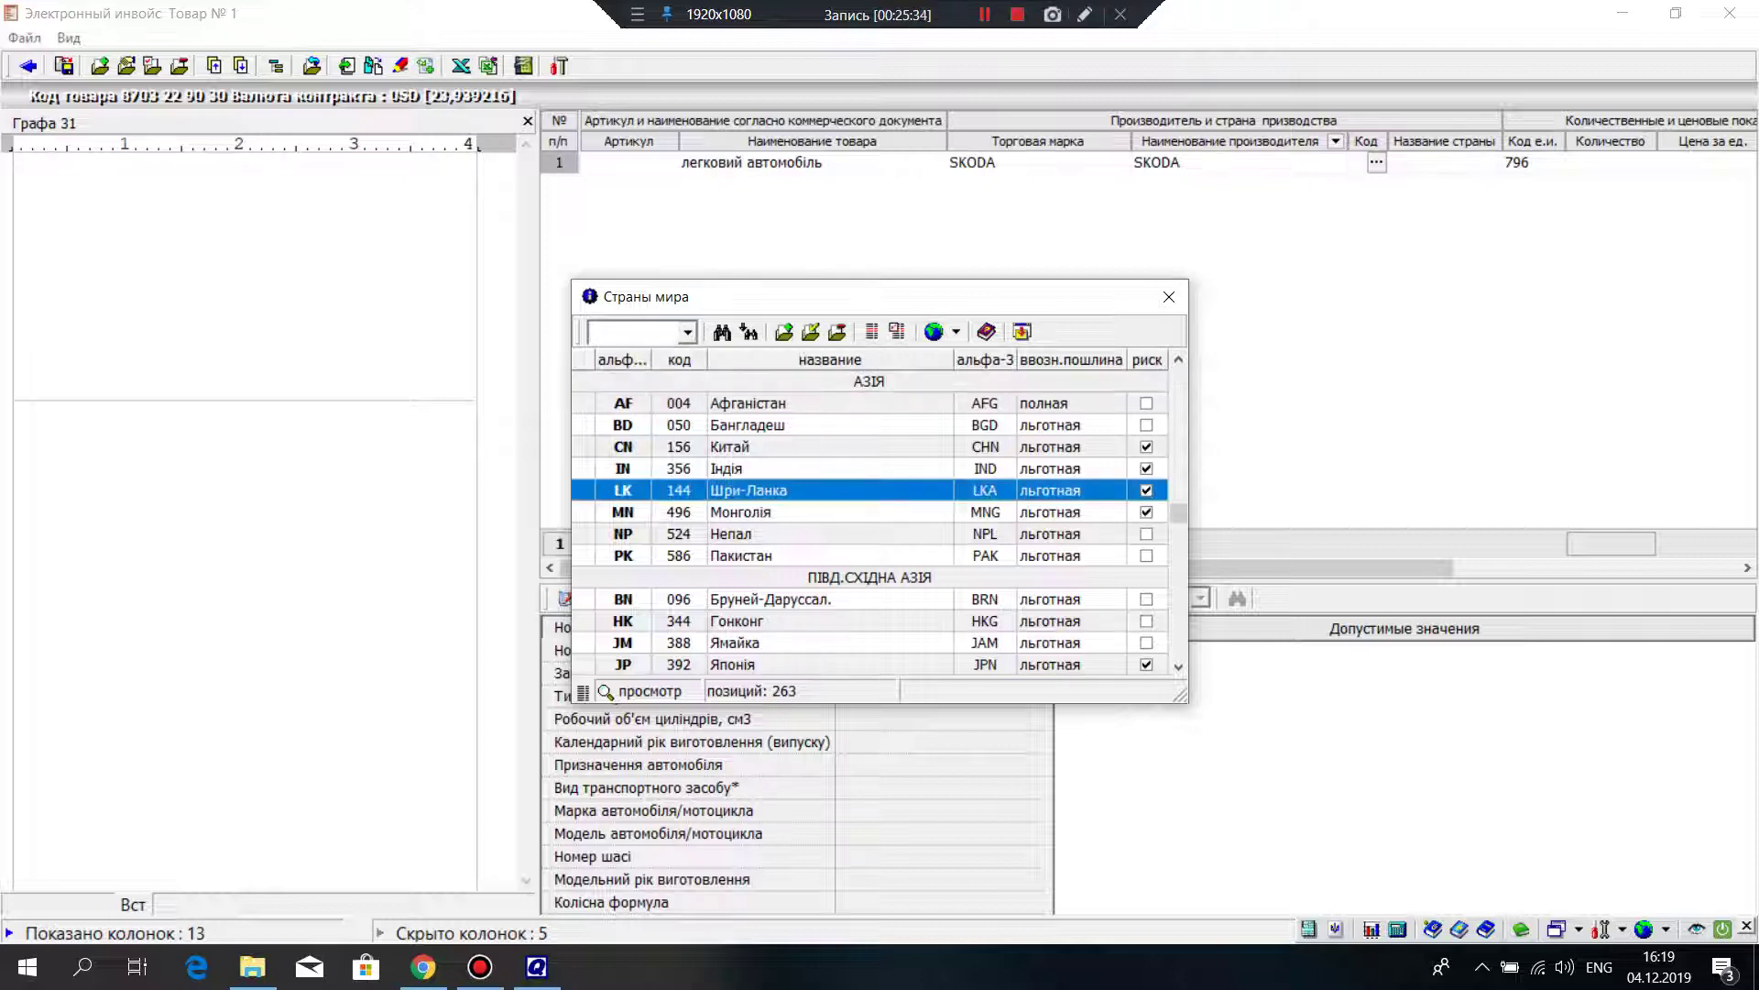
key("Down")
key("Down")
key("Down")
key("Down")
key("Down")
key("Down")
key("Down")
key("Down")
key("Down")
key("Down")
key("Down")
key("Down")
key("Down")
key("Down")
key("Down")
key("Down")
key("Down")
key("Down")
key("Down")
key("Down")
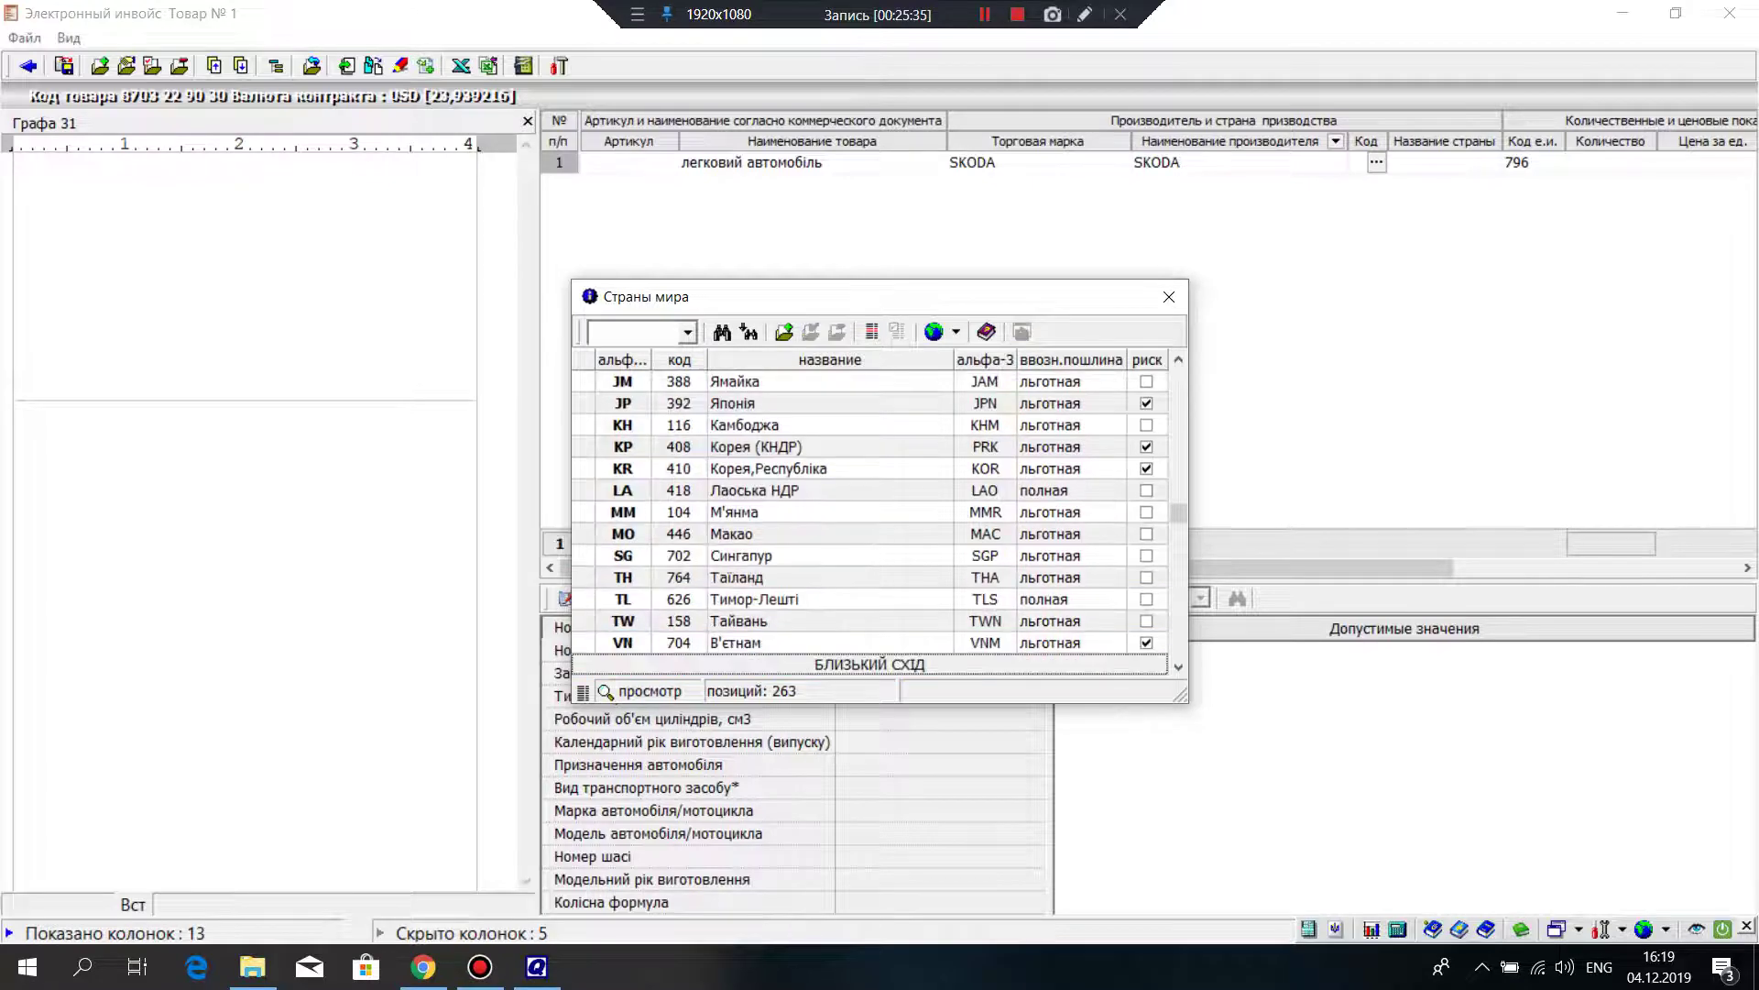
key("Down")
key("Down")
key("Down")
key("Down")
key("Down")
key("Down")
key("Down")
key("Down")
key("Down")
key("Down")
key("Down")
key("Down")
key("Down")
key("Down")
key("Down")
key("Down")
key("Down")
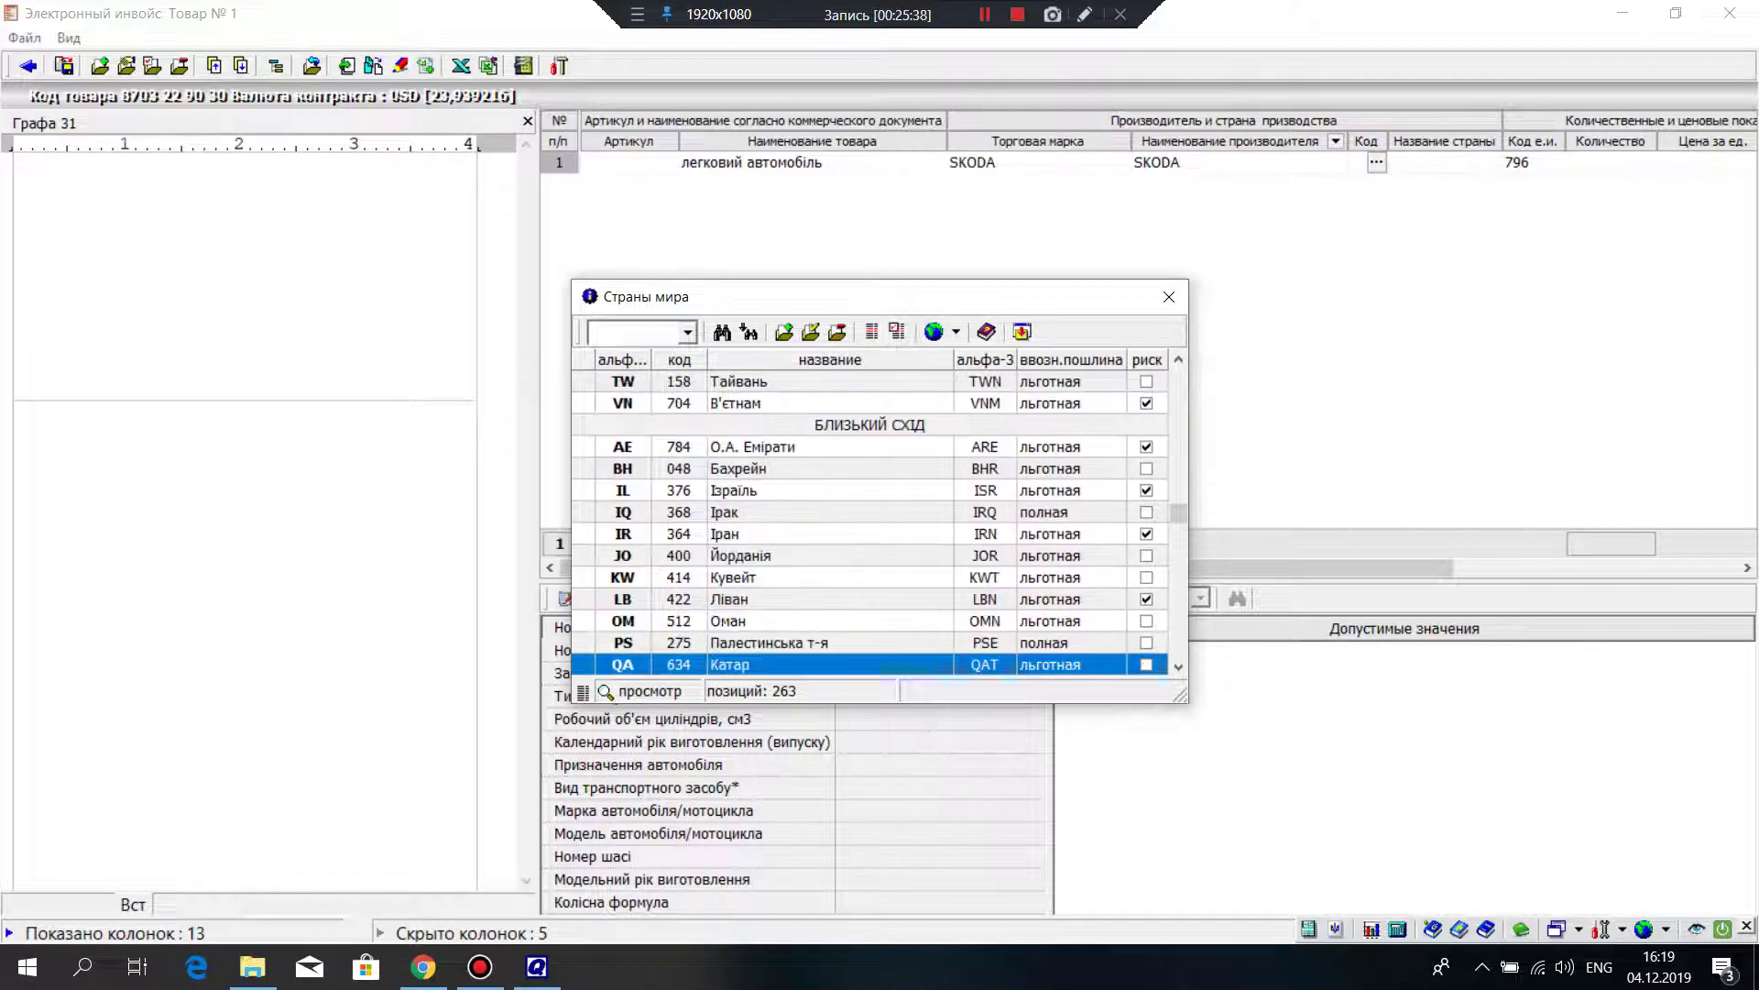
key("Down")
key("Down")
key("Down")
key("Down")
key("Down")
key("Down")
key("Down")
key("Down")
key("Down")
key("Down")
key("Down")
key("Down")
key("Down")
key("Down")
key("Down")
key("Down")
key("Down")
key("Down")
key("Down")
key("Down")
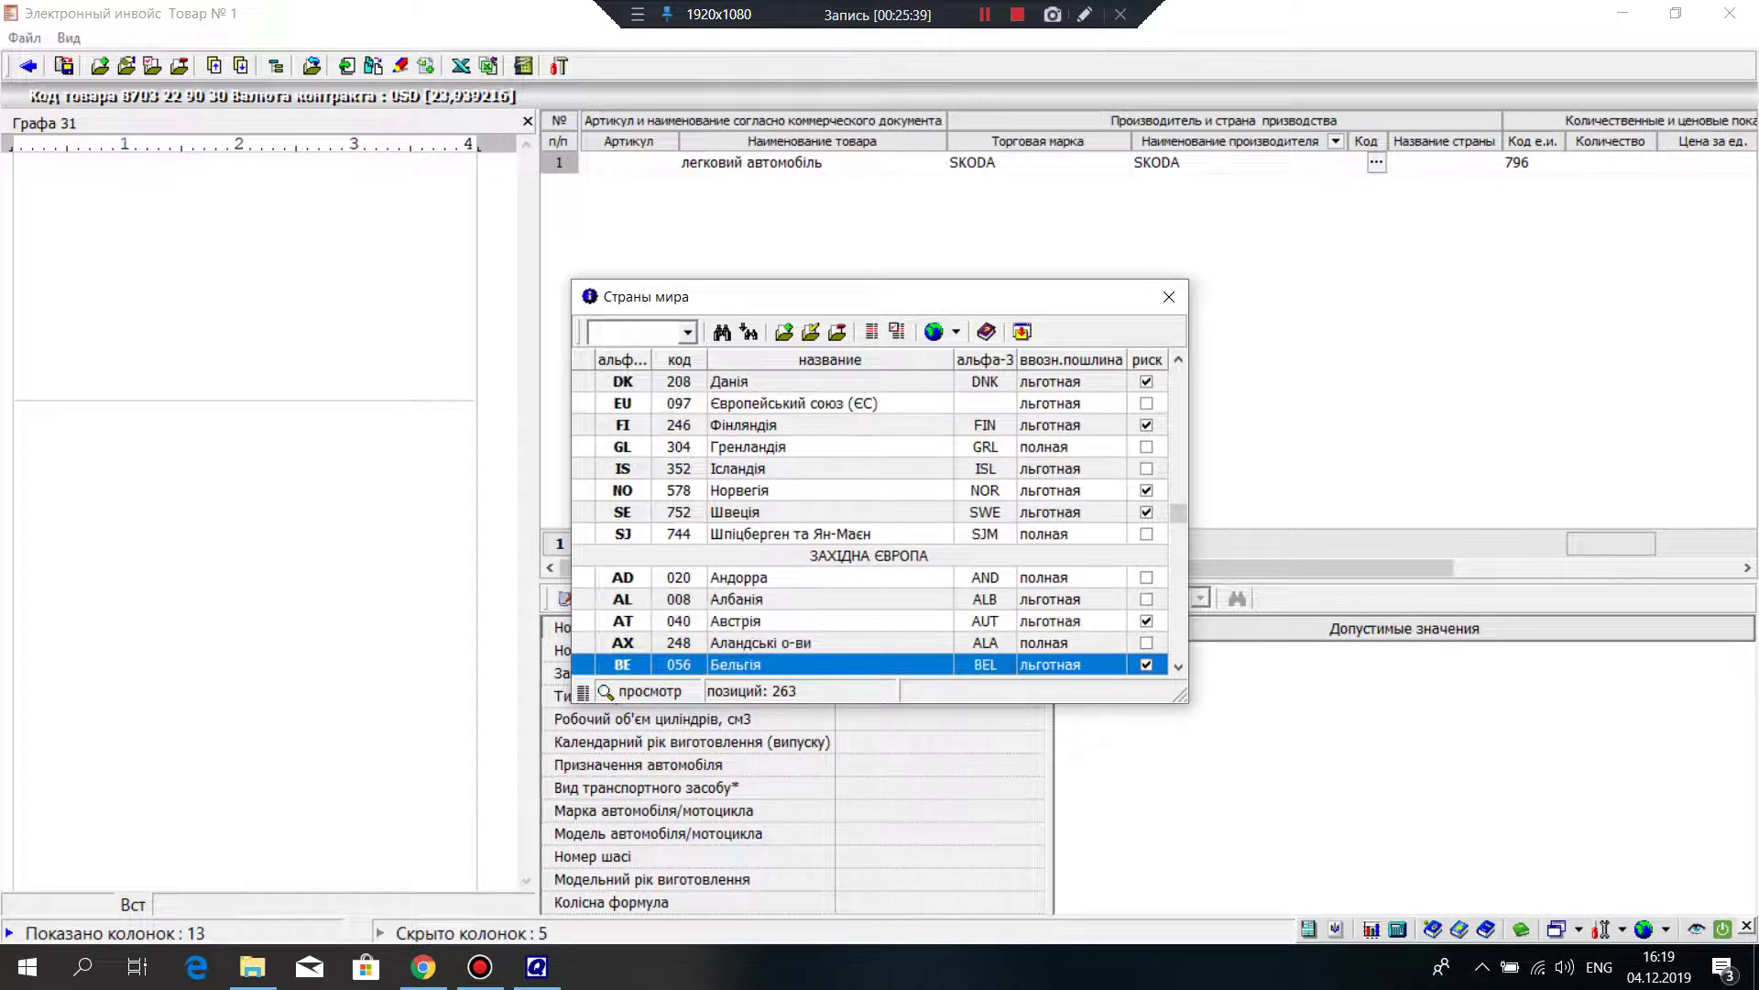
key("Down")
key("Down")
key("Down")
key("Down")
key("Down")
key("Down")
key("Down")
key("Down")
key("Down")
key("Down")
key("Down")
key("Down")
key("Down")
key("Down")
key("Down")
key("Down")
key("Down")
key("Down")
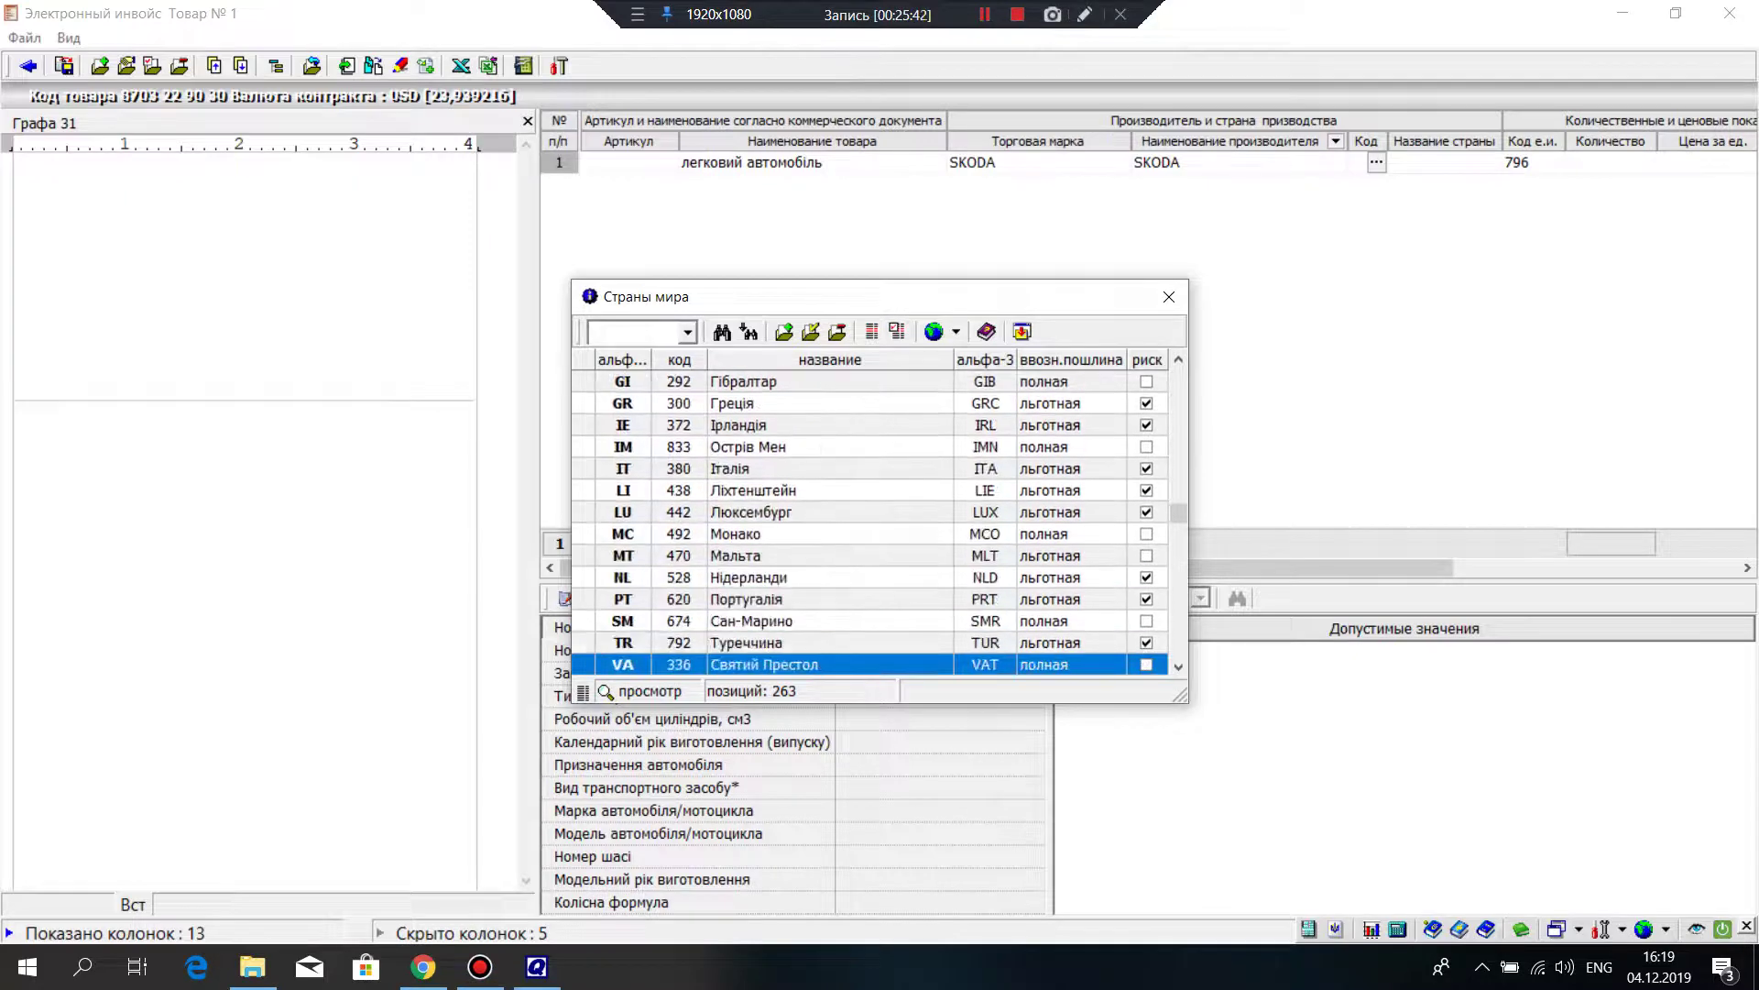
key("Down")
key("Down")
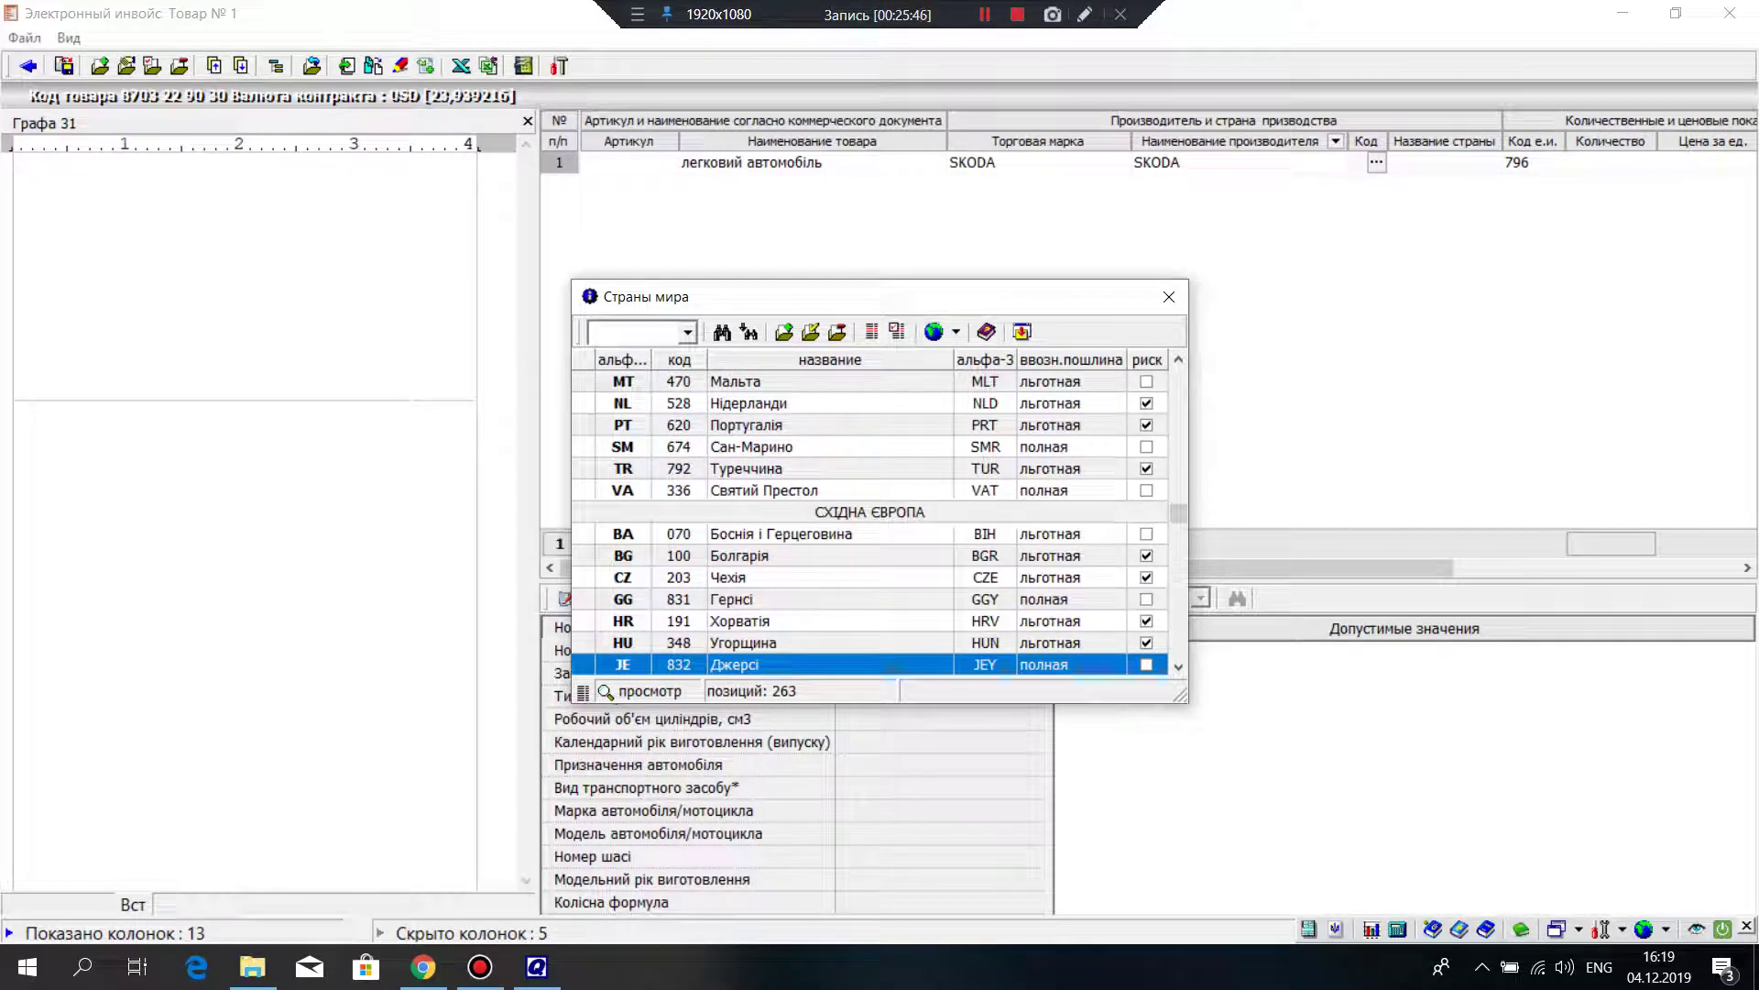
left_click(752, 577)
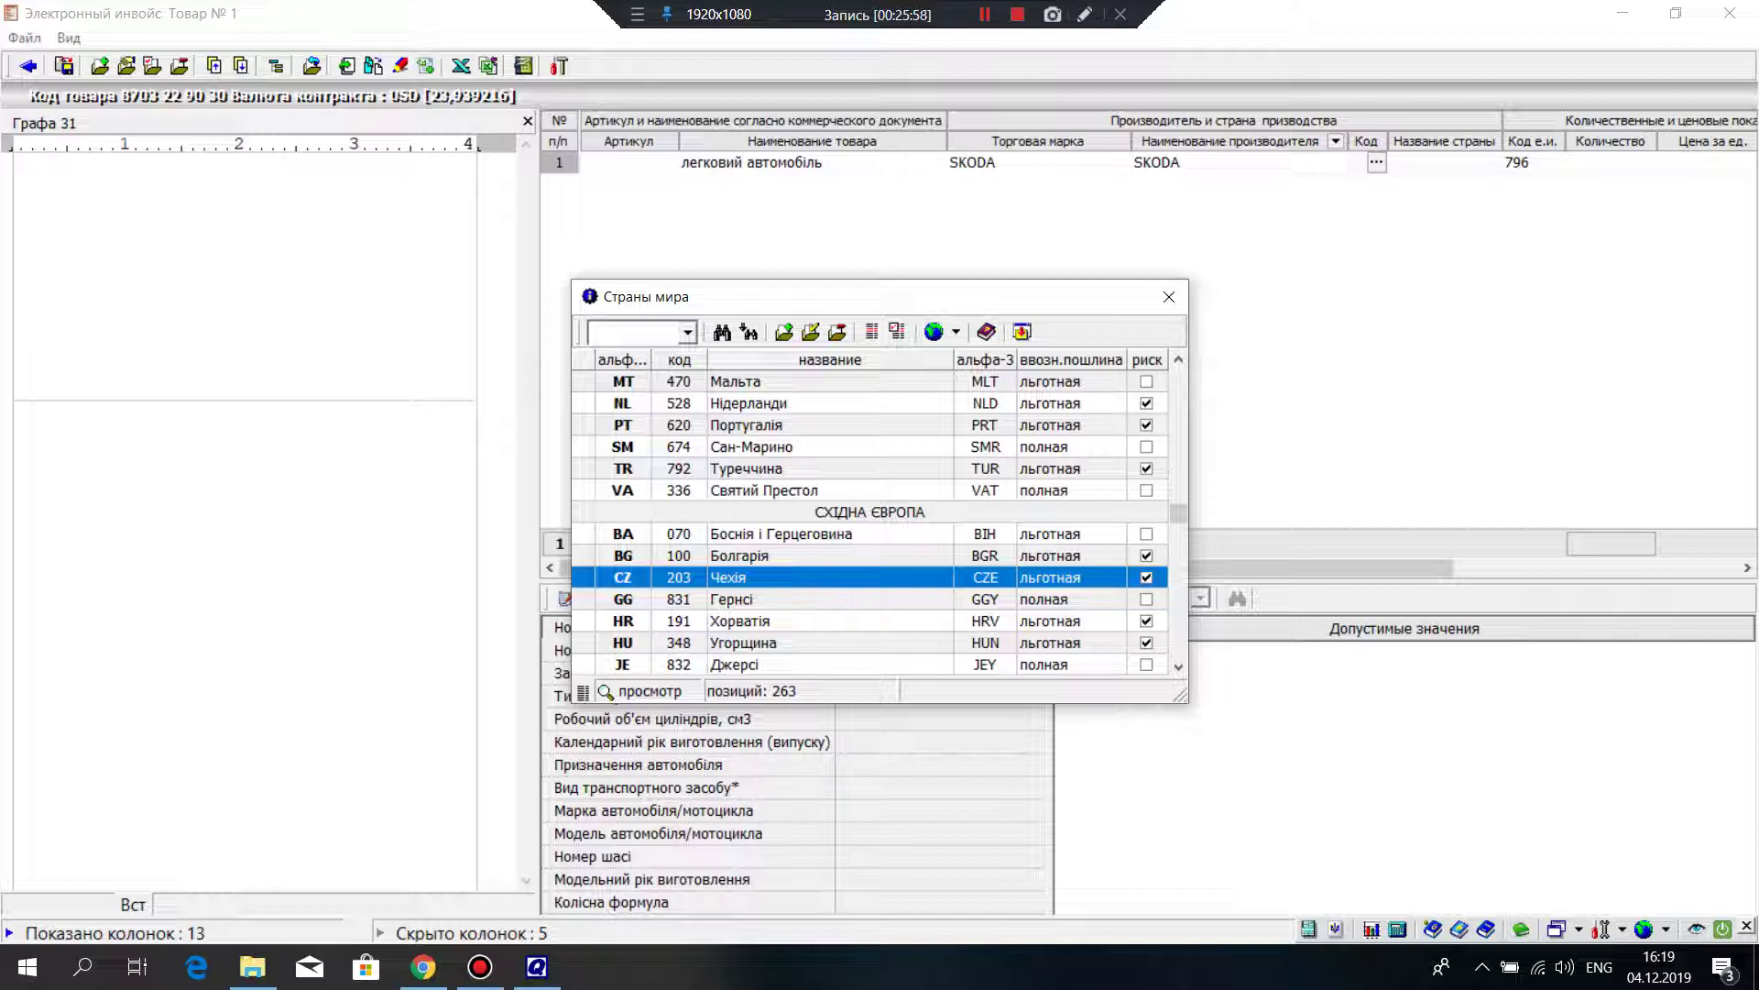
key("Return")
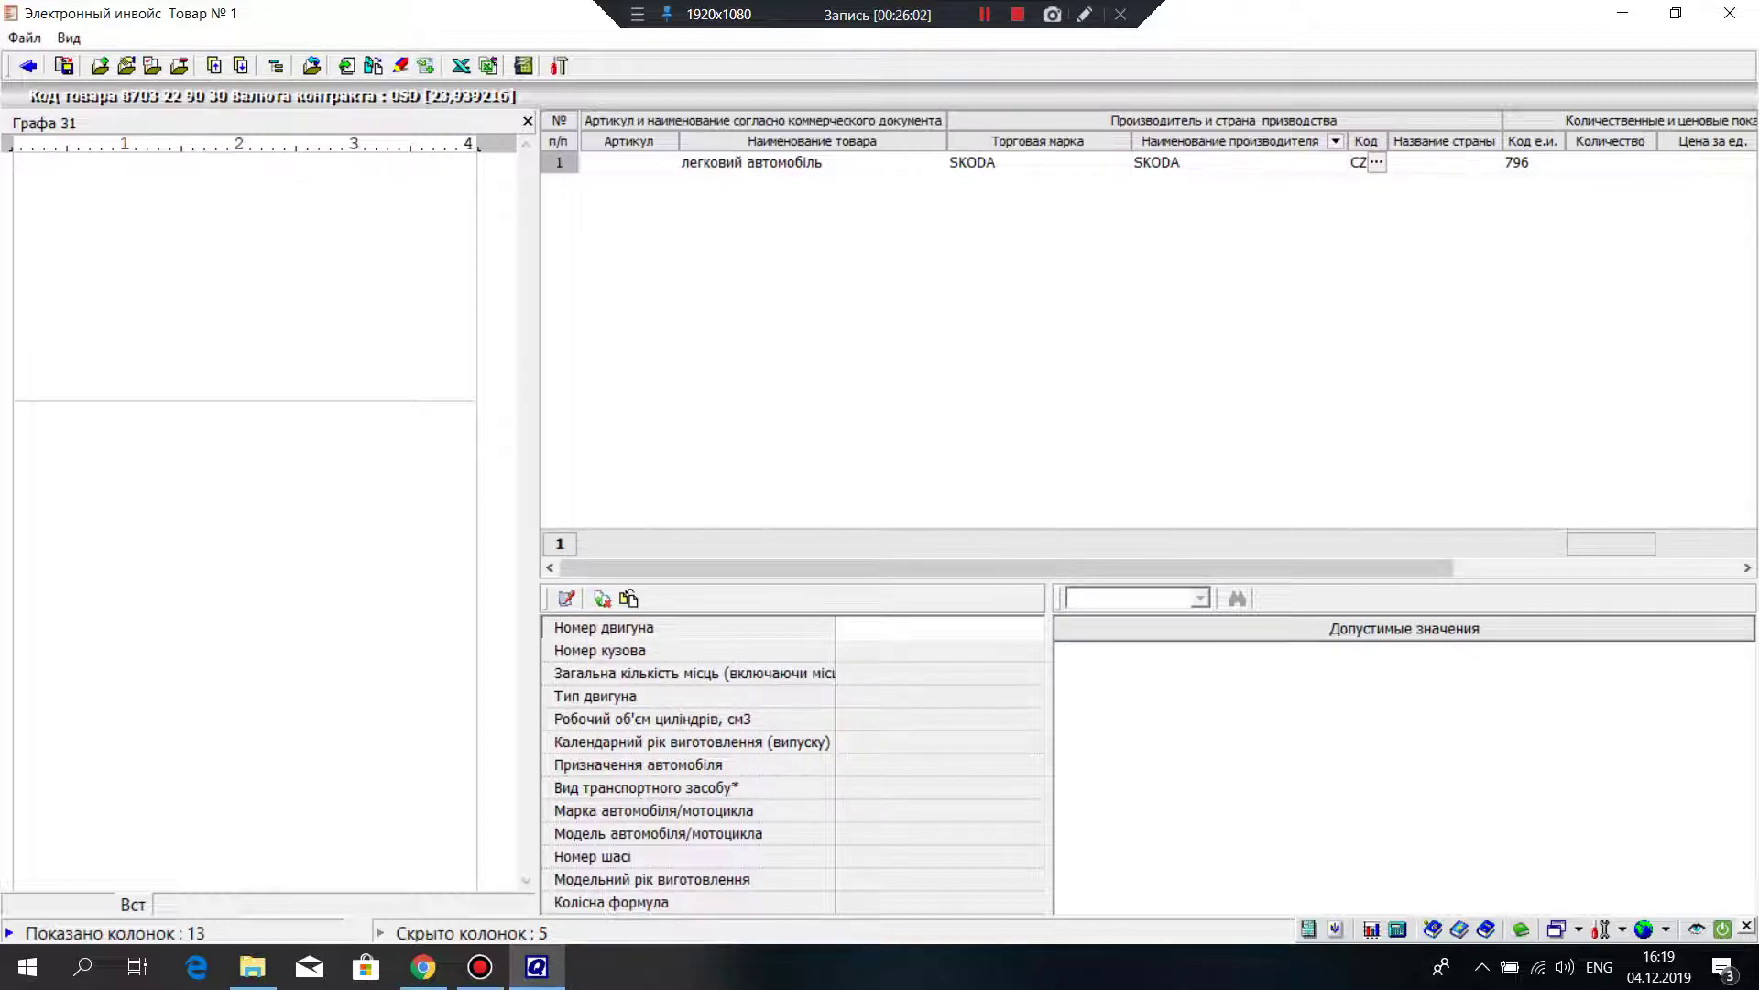
key("Return")
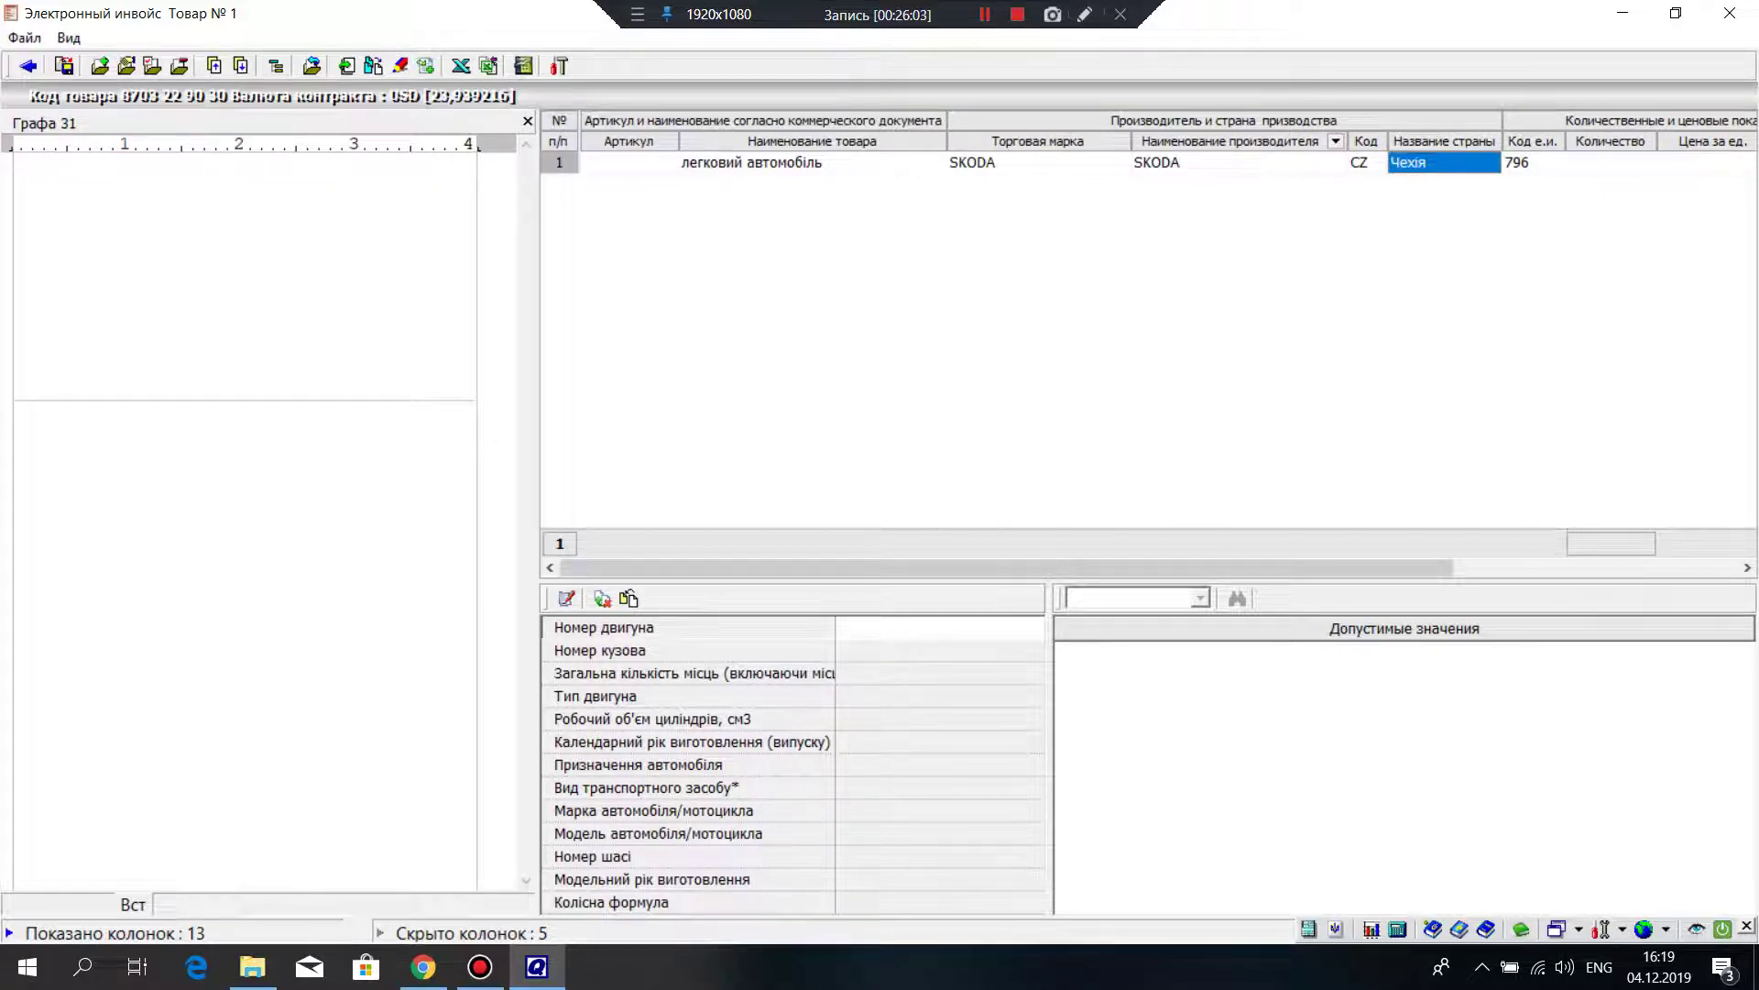
key("Return")
Step: Enter quantity 1 and unit price 500 for the car's invoice row
type("1")
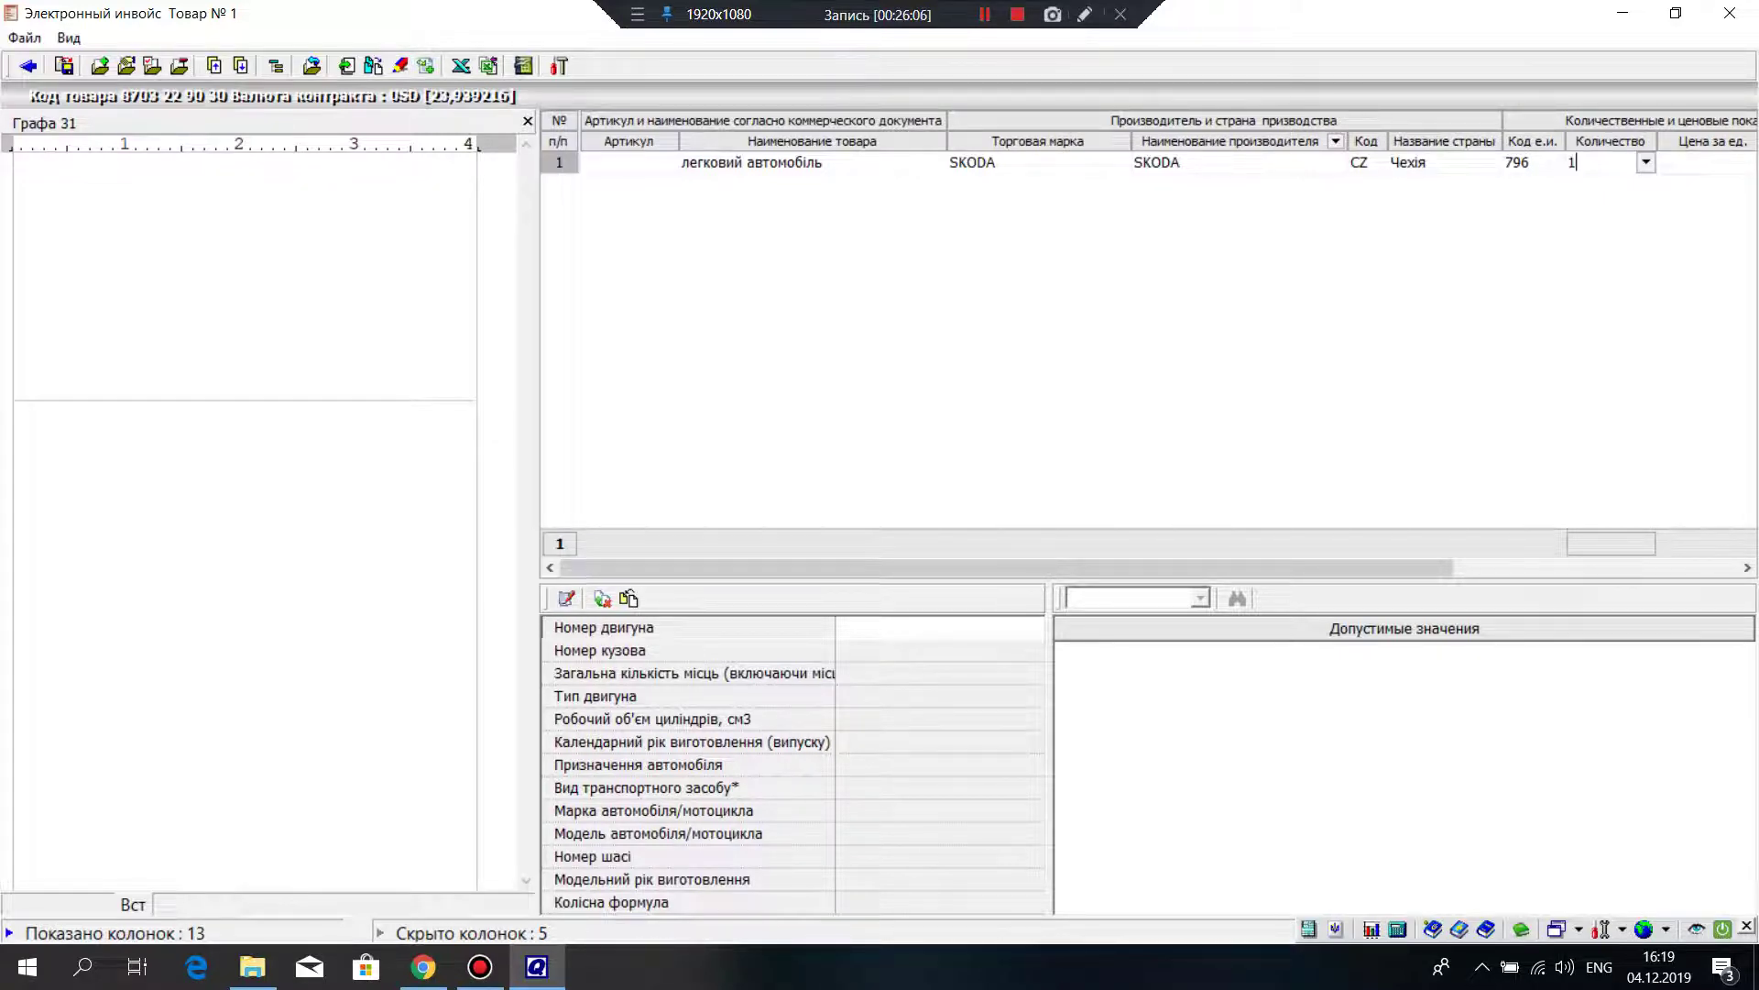
key("Return")
scroll(1150, 344, "right", 5)
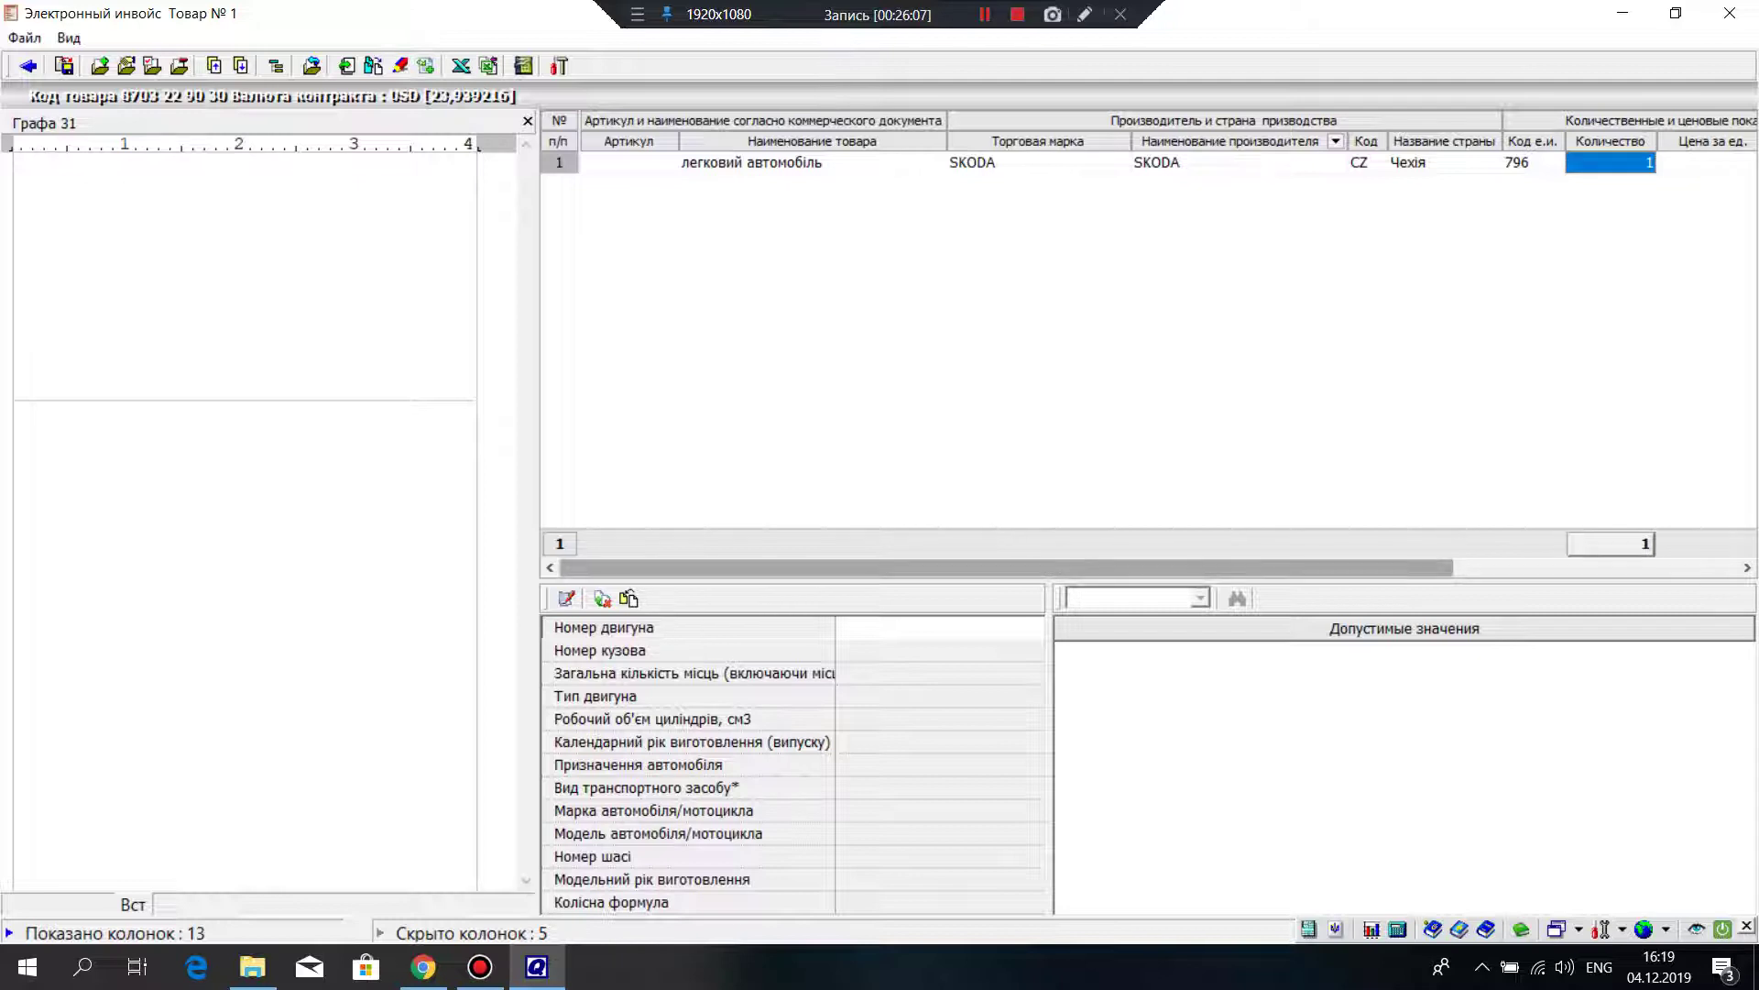
key("Return")
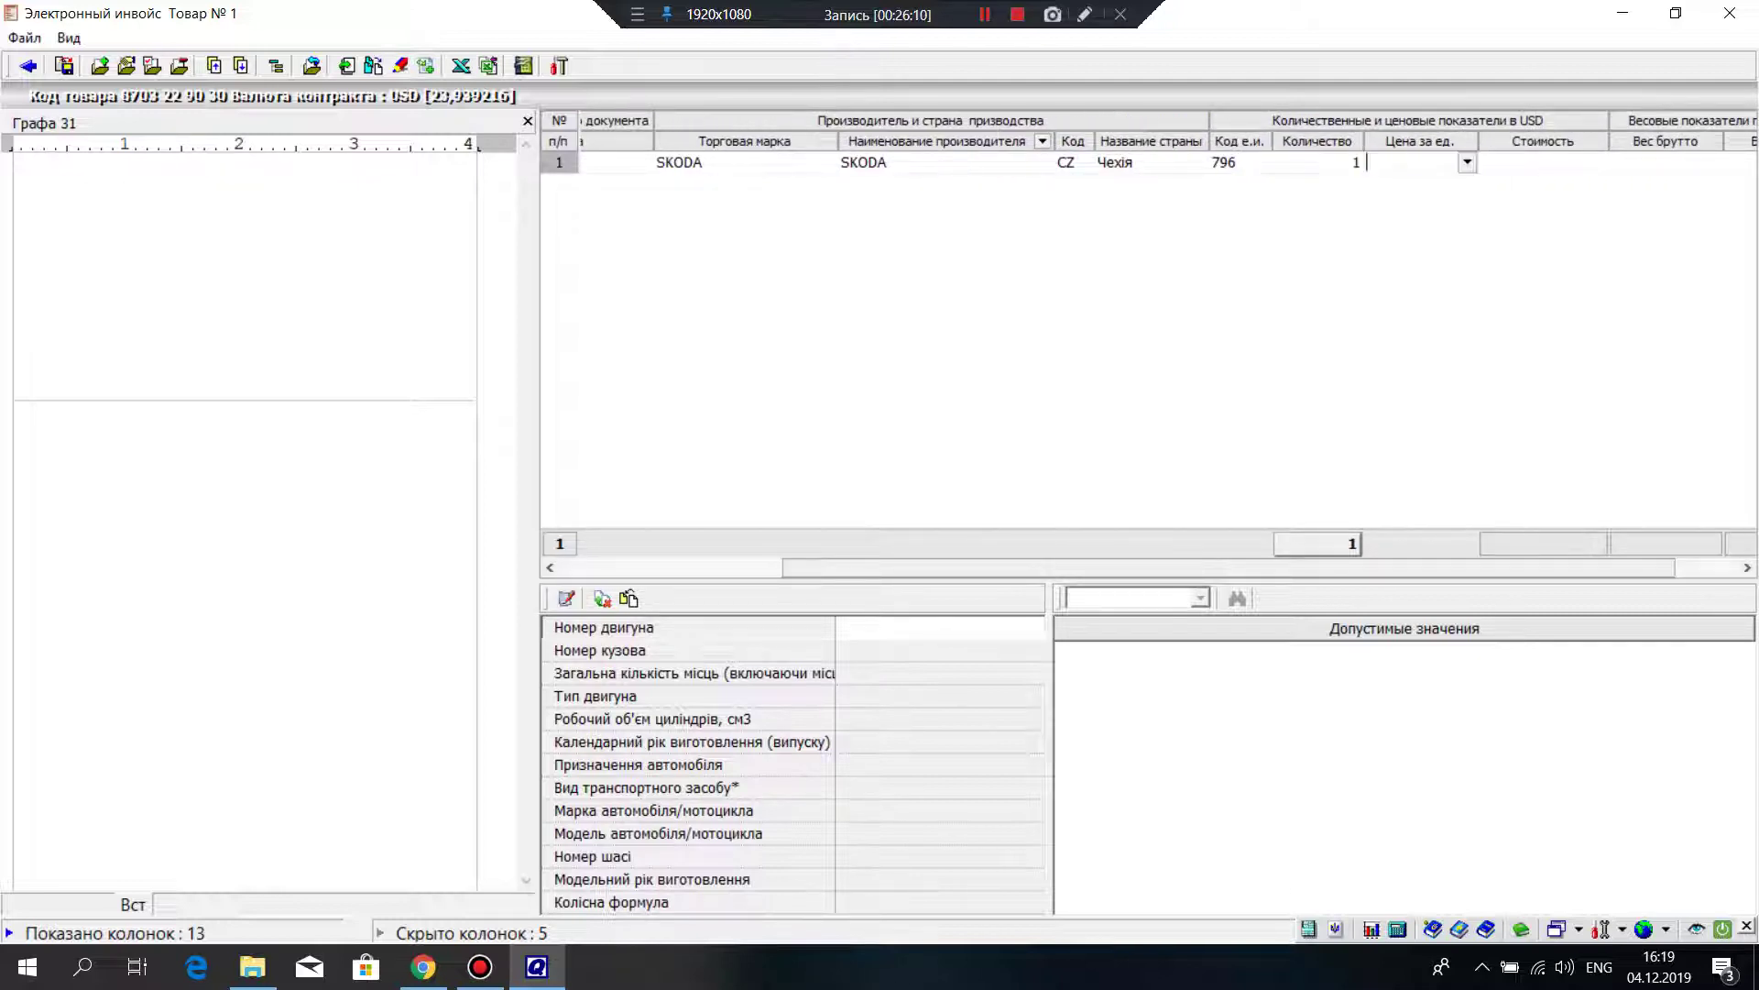
type("500")
key("Return")
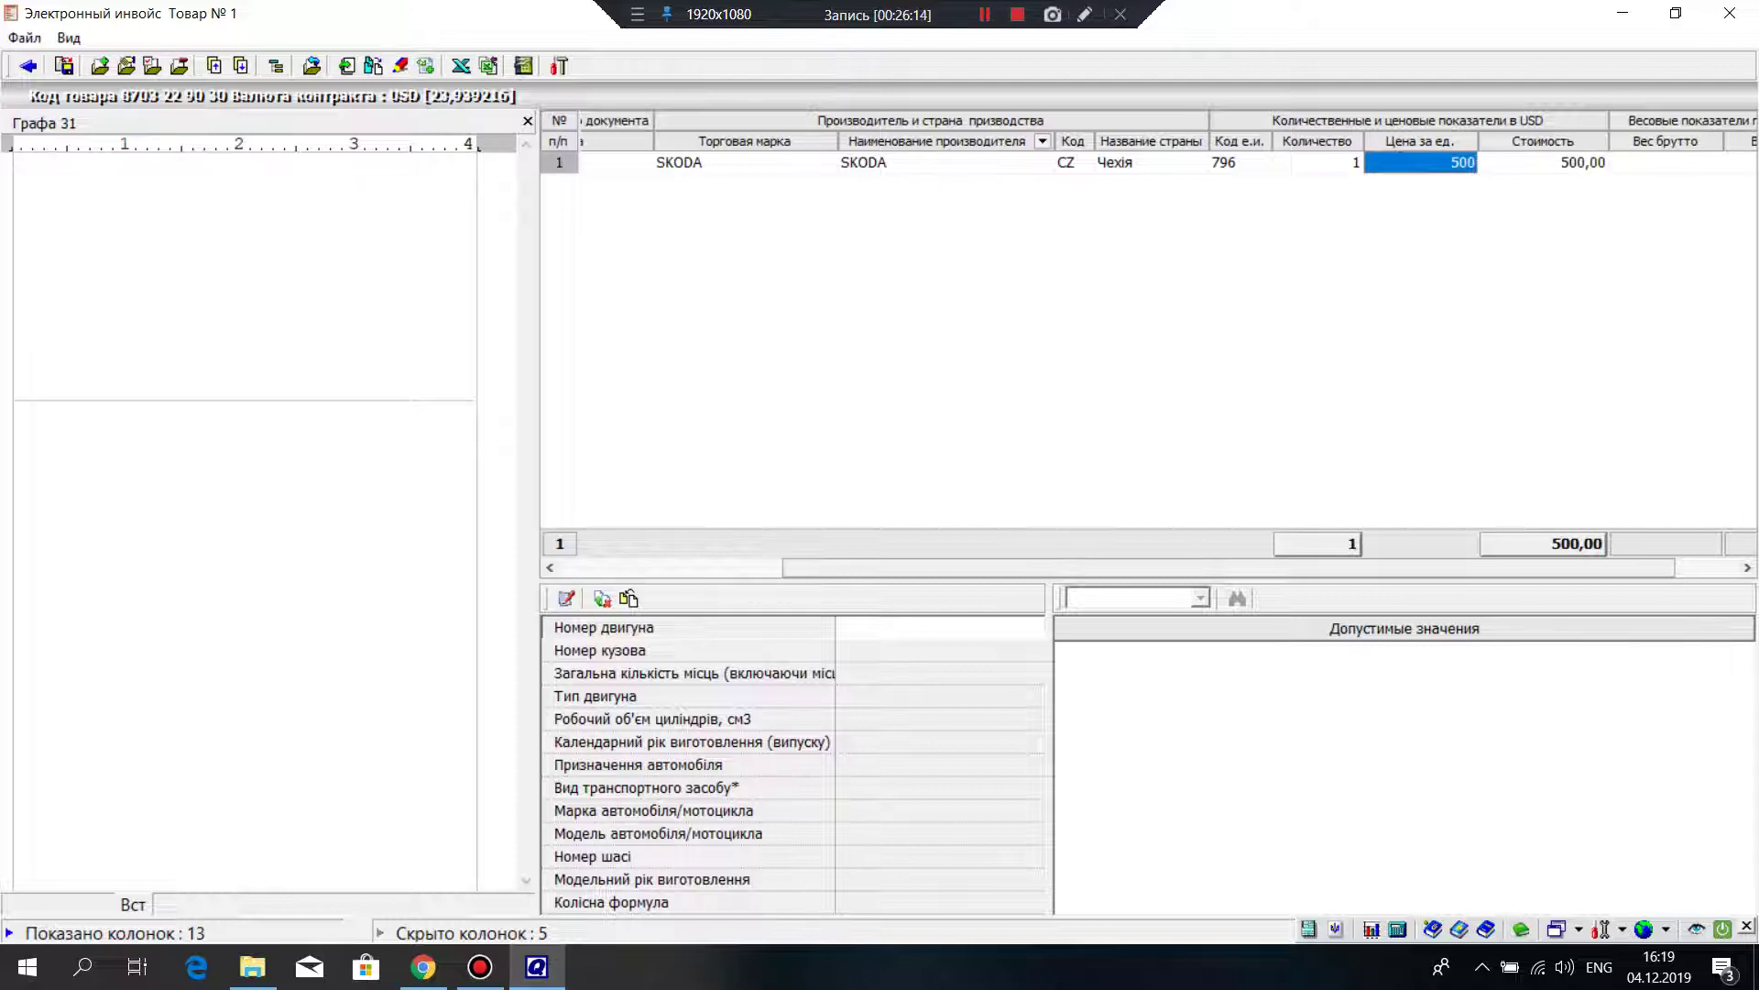
Step: Set gross and net weight to 1350 each, then scroll back to the row's start
key("Return")
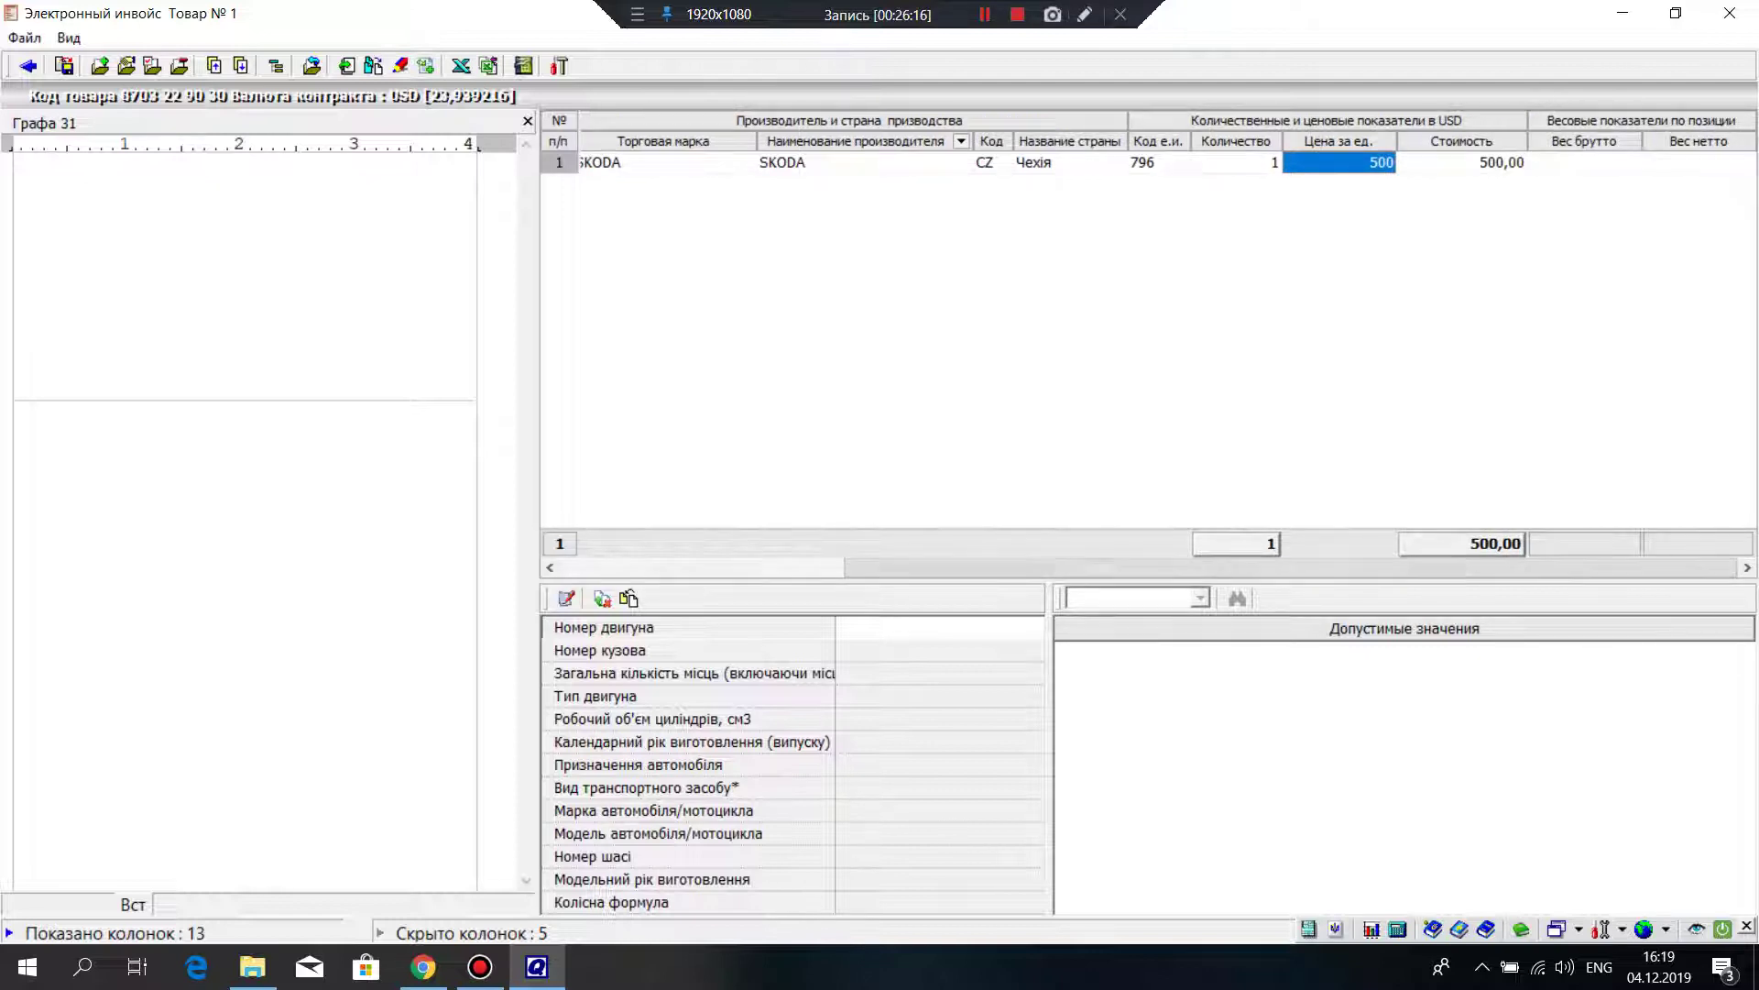
type("1350")
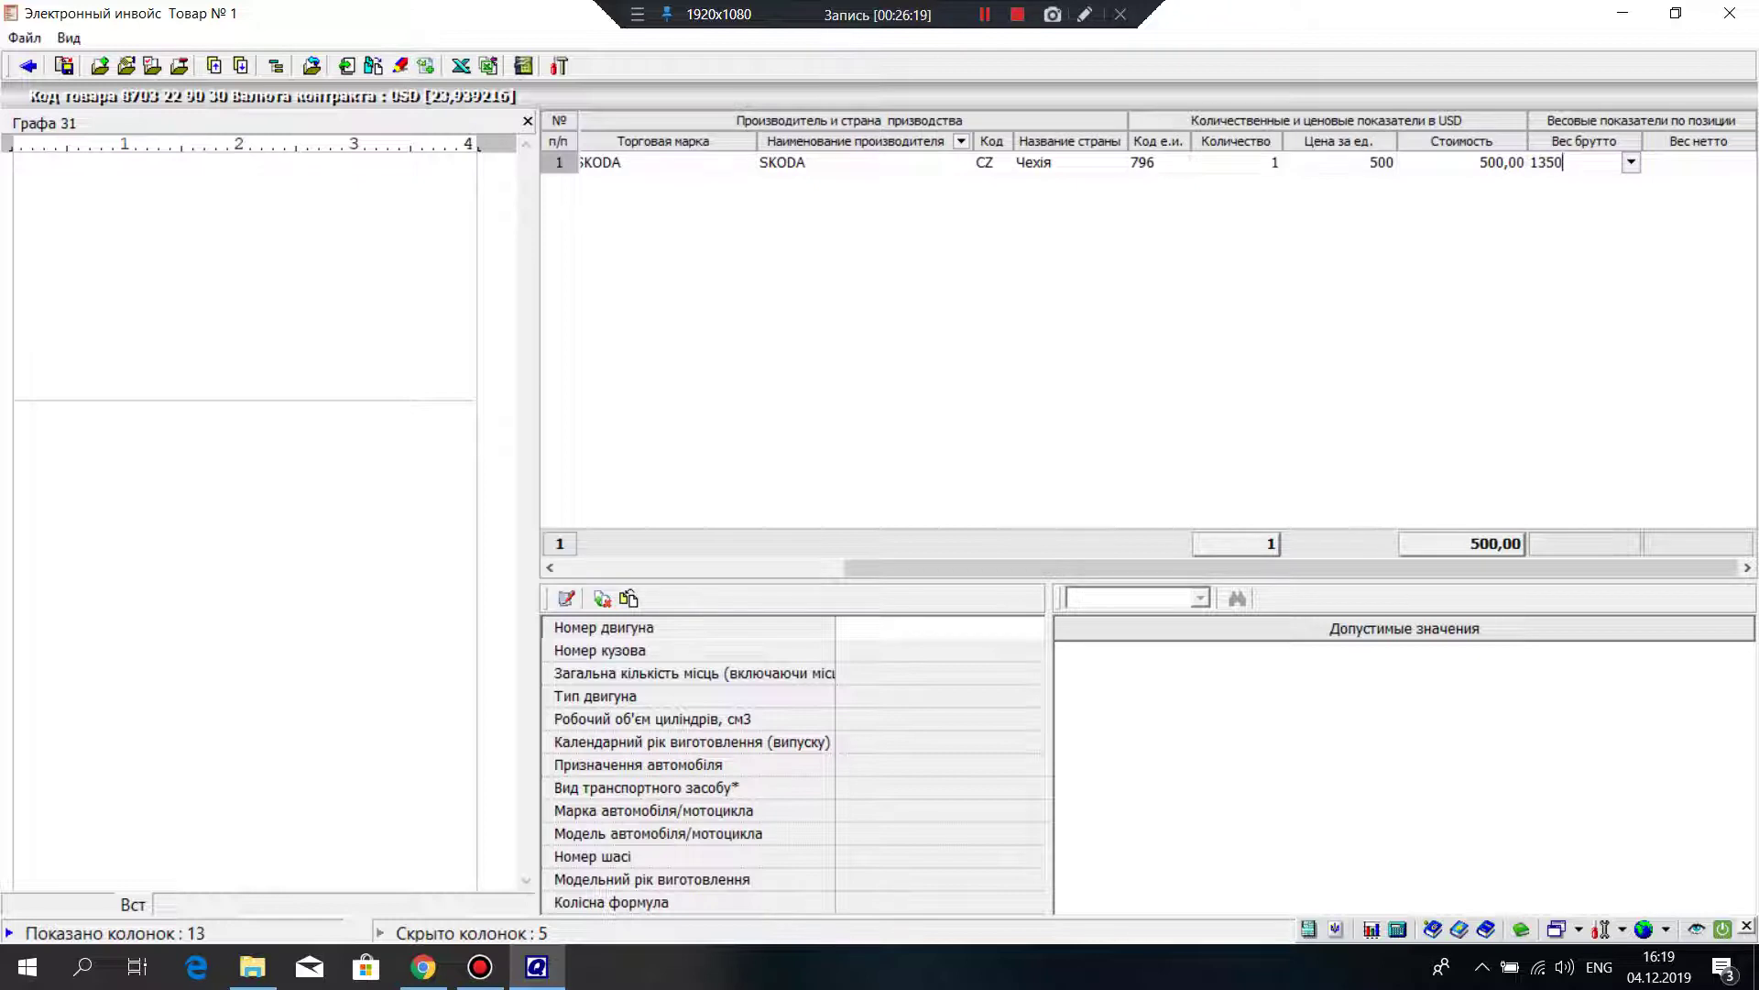
key("Return")
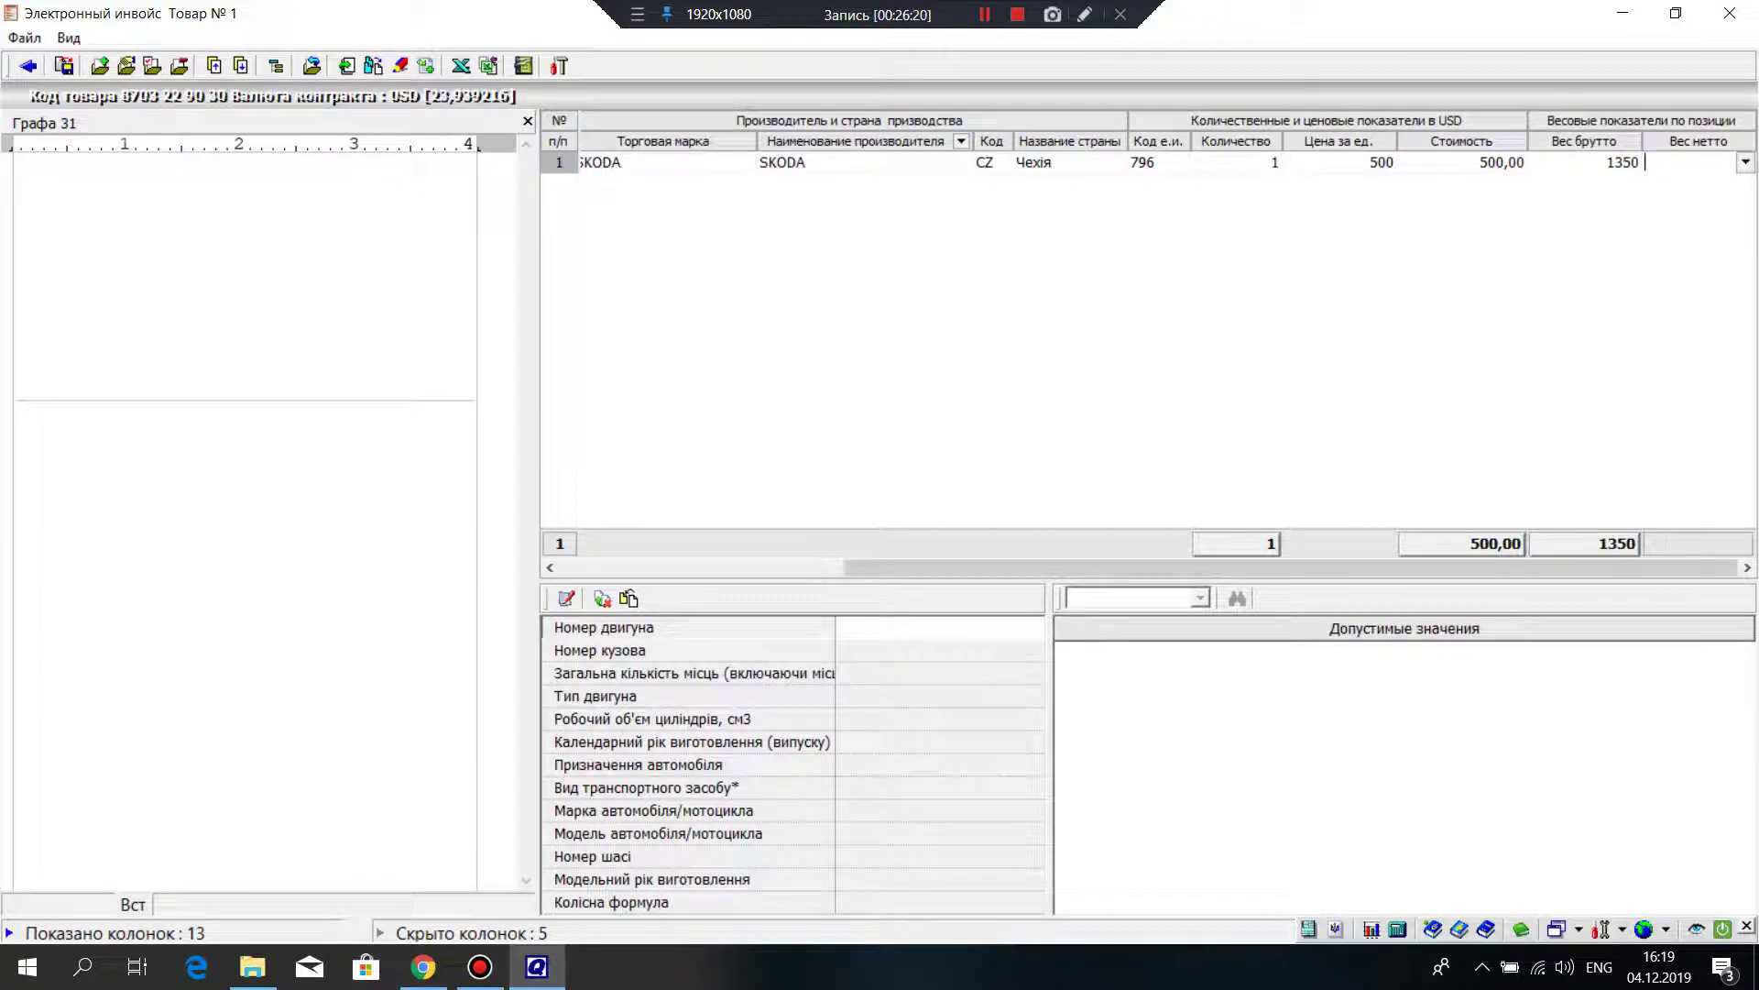
type("1350")
key("Return")
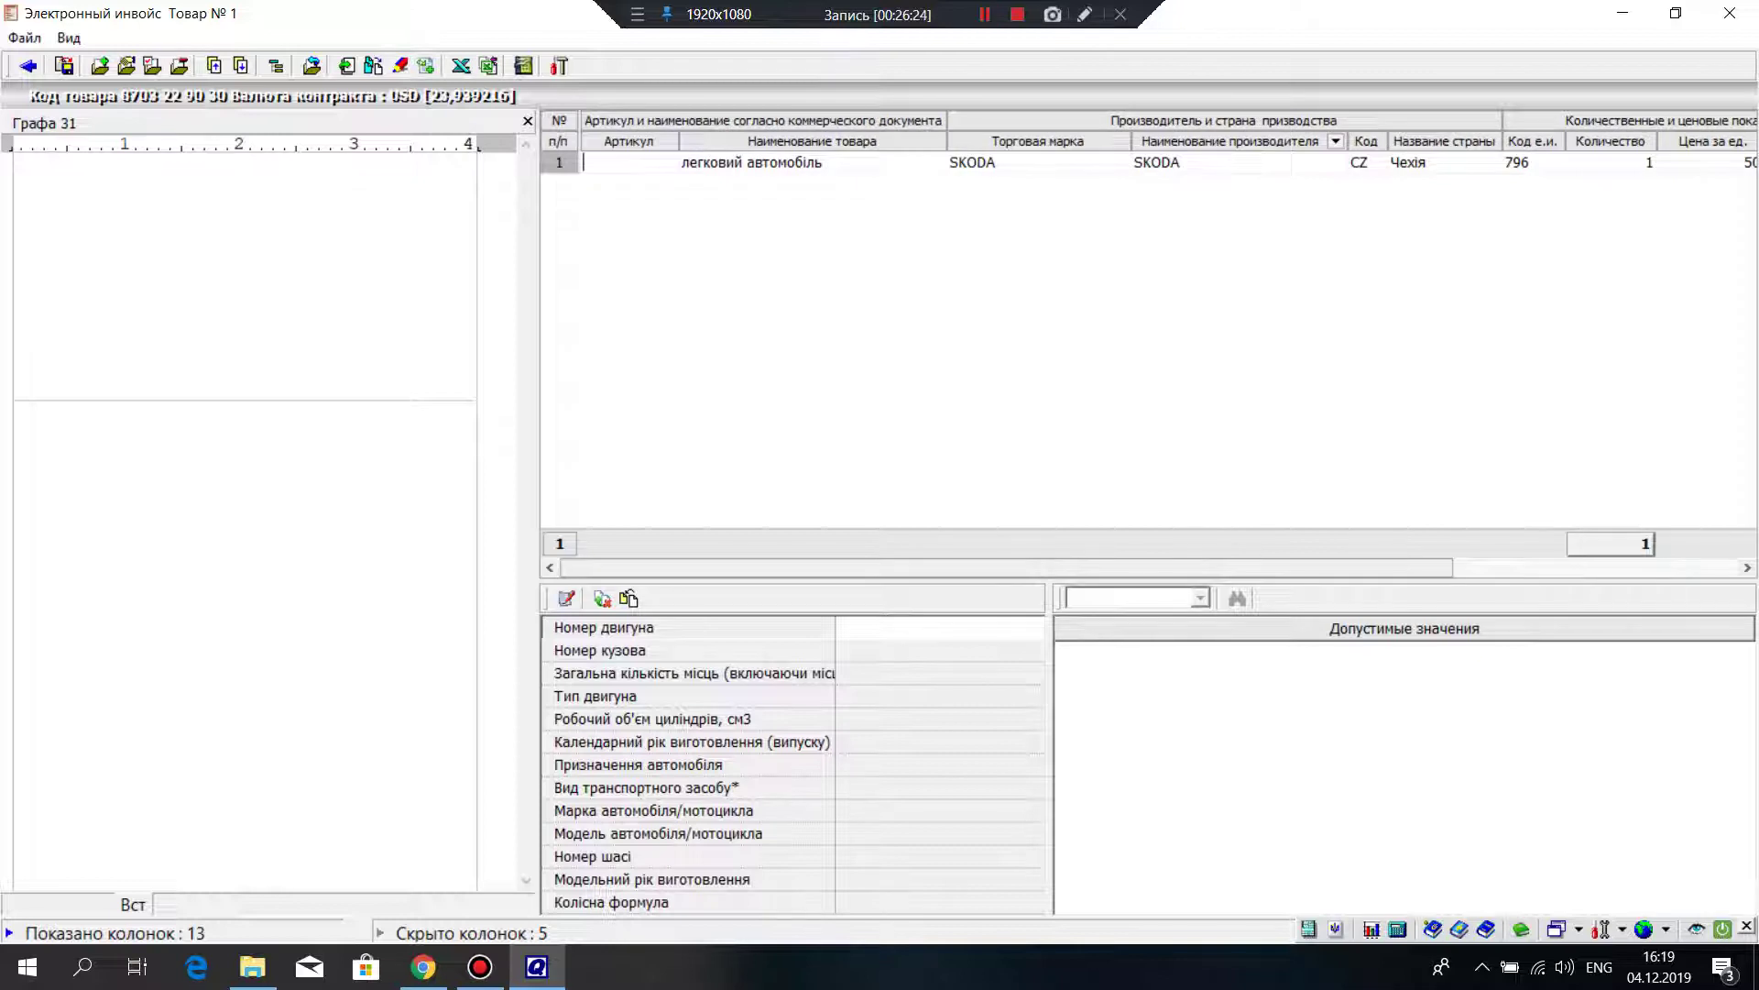
key("Return")
key("Return")
key("Return")
key("Return")
key("Return")
key("Return")
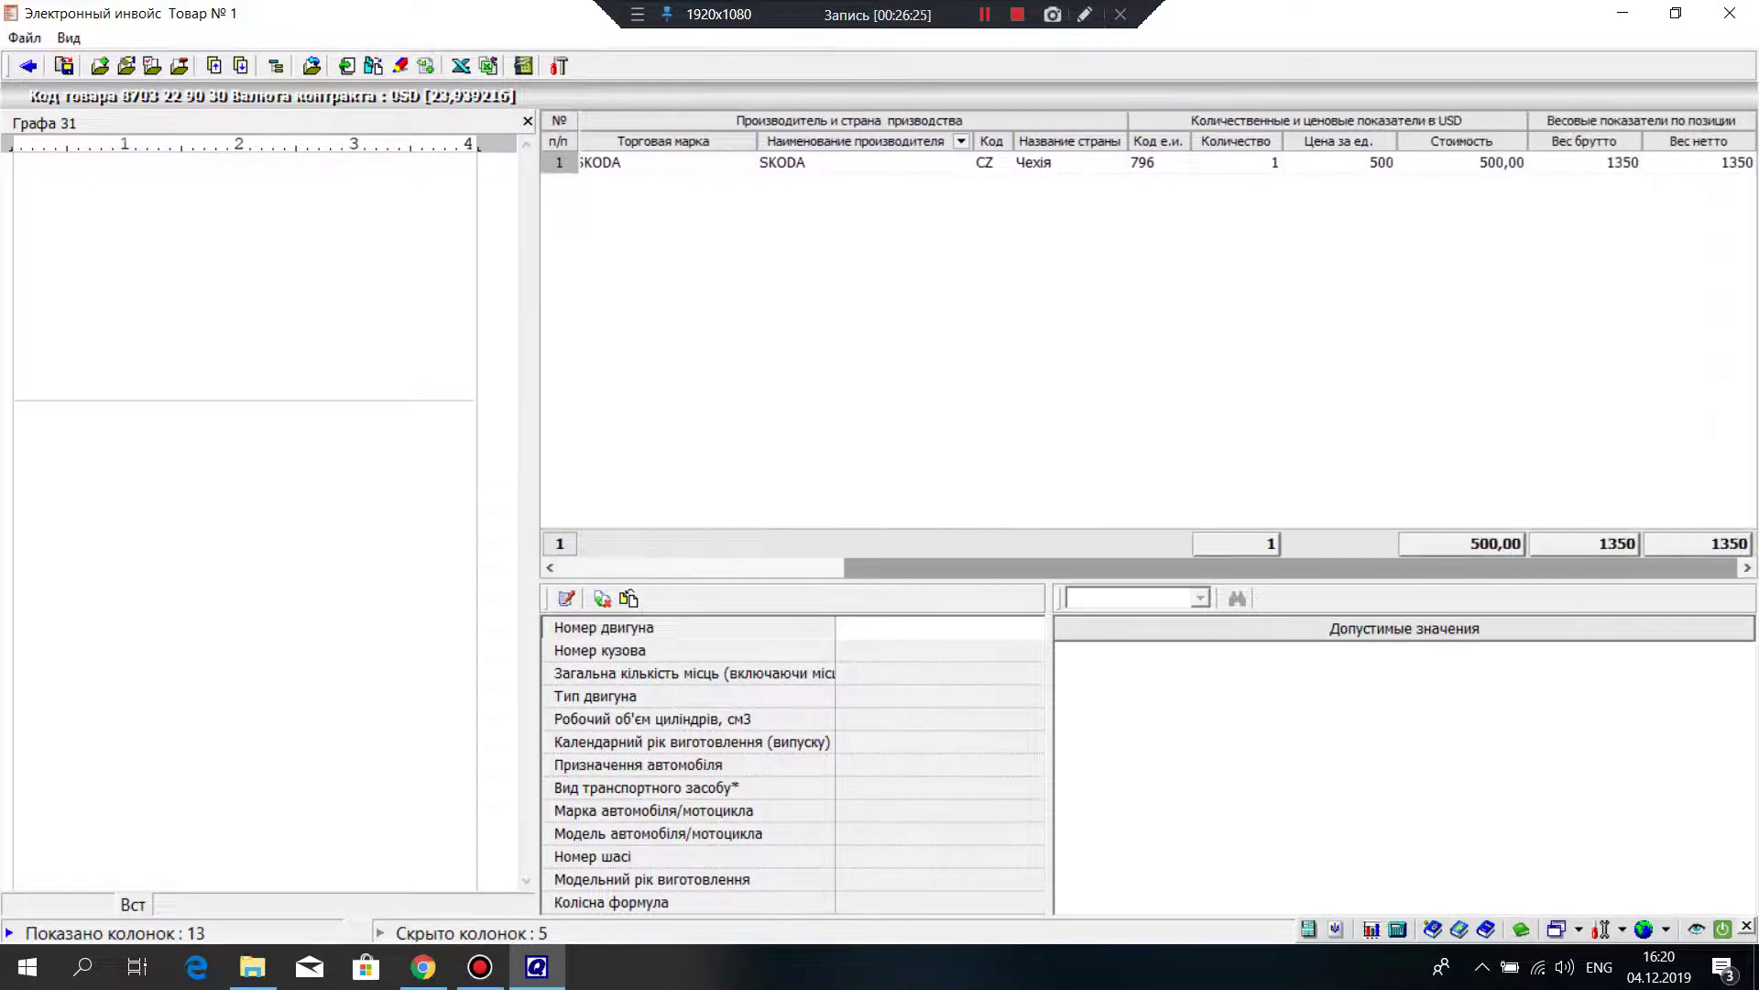
key("Left")
key("Left")
key("Left")
key("Left")
key("Left")
key("Left")
key("Left")
key("Left")
key("Left")
key("Left")
key("Left")
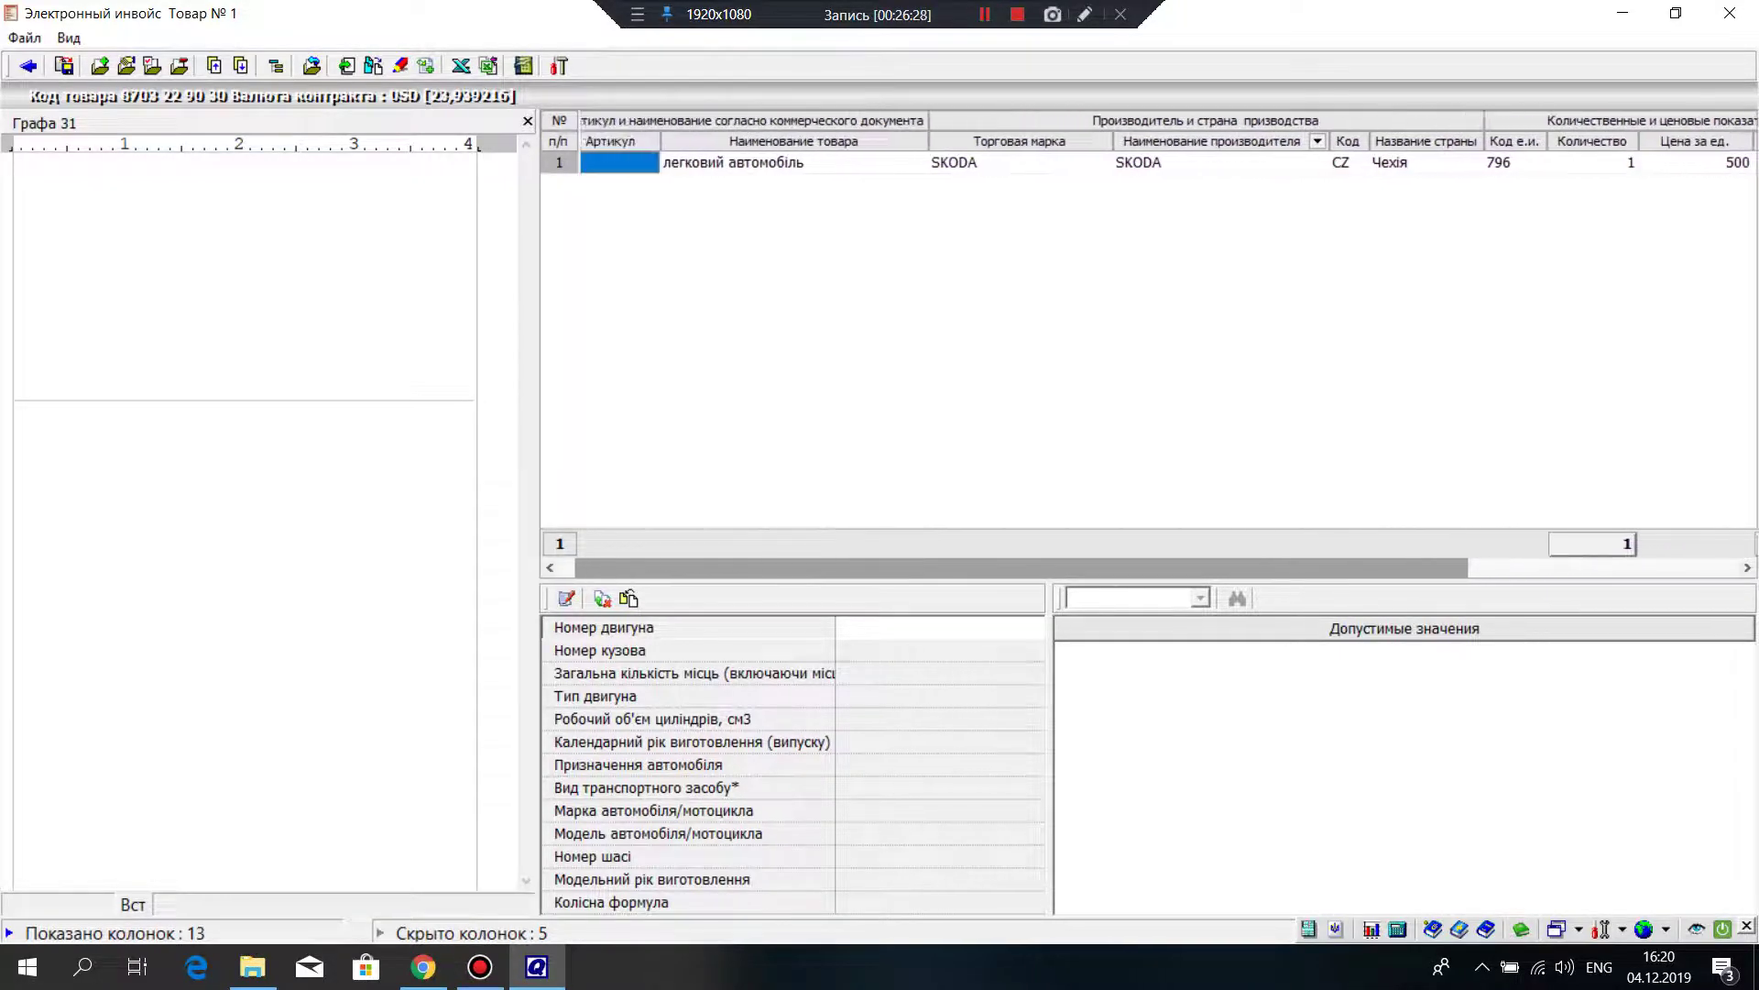
key("Left")
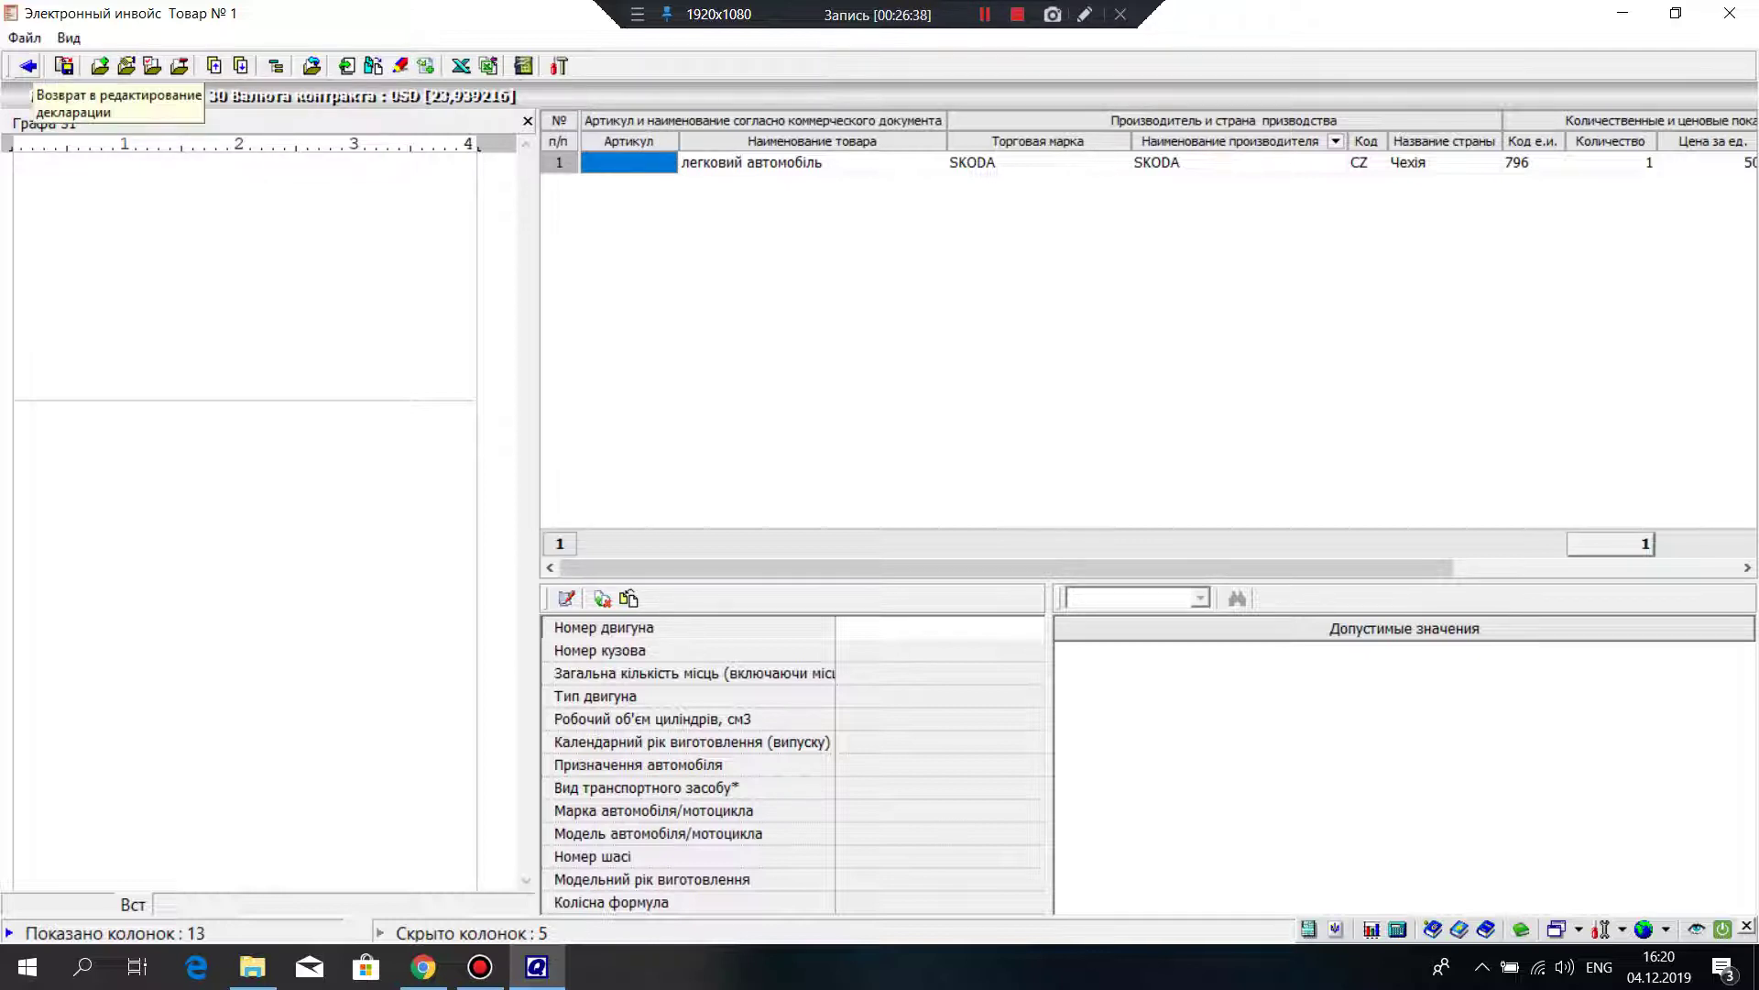
left_click(939, 673)
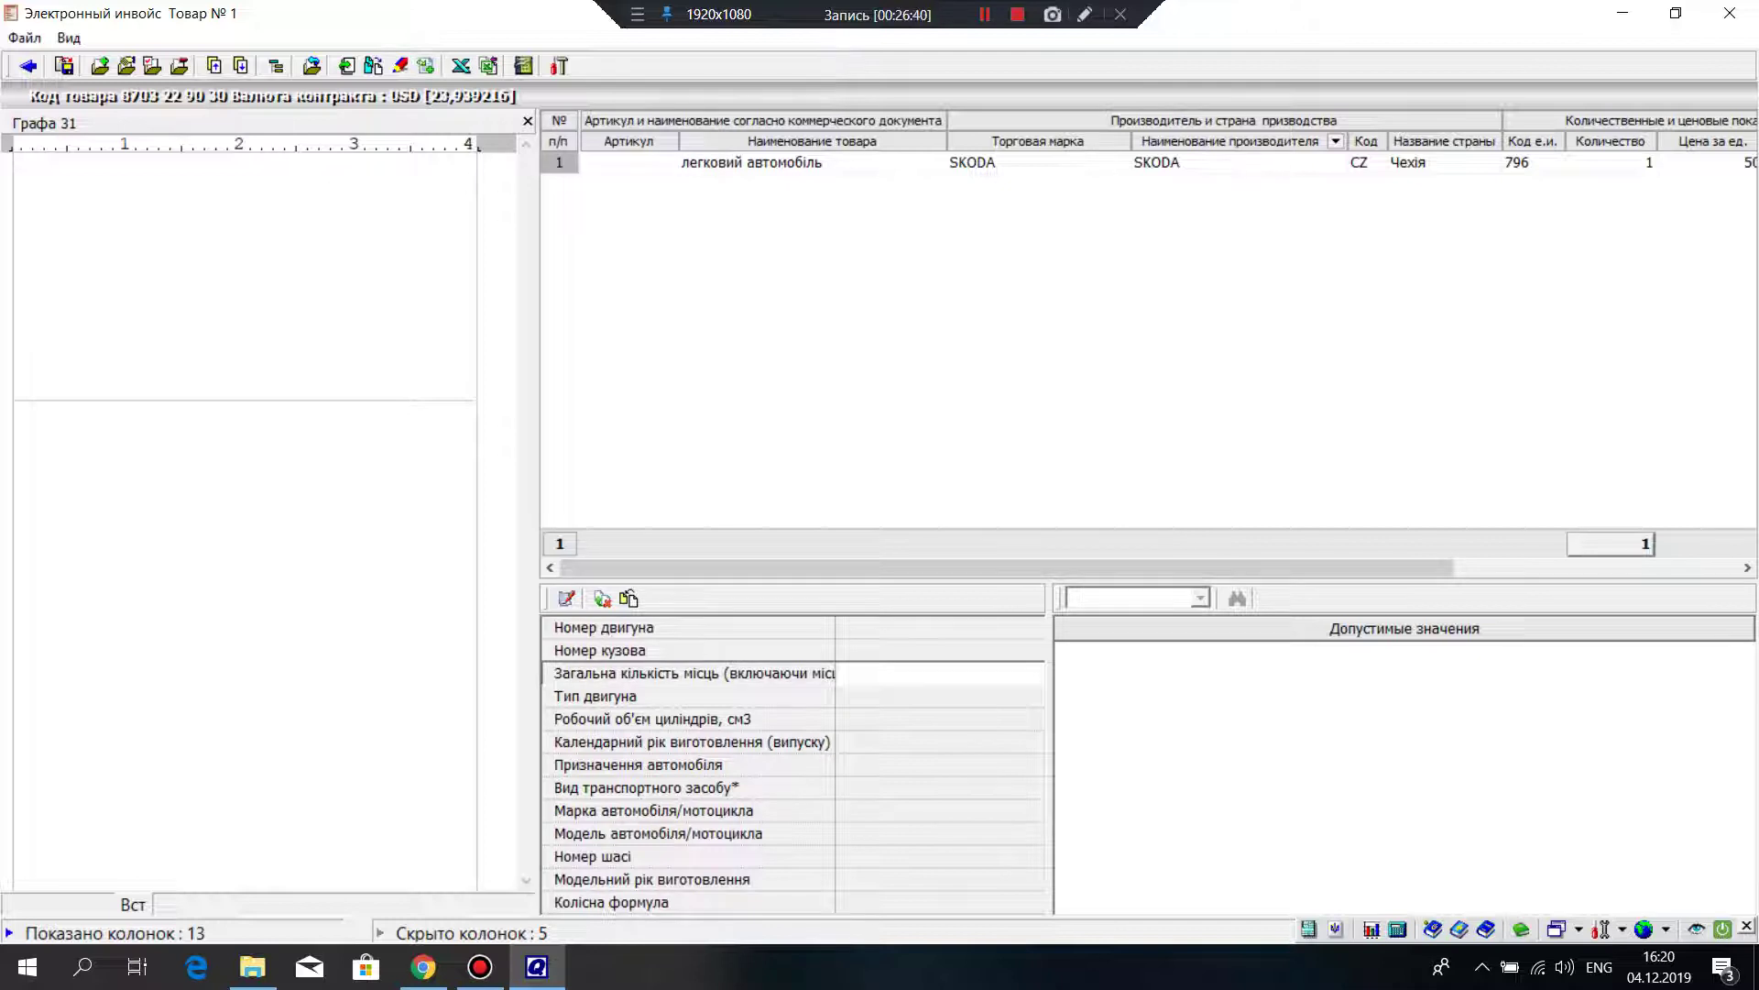
left_click(940, 626)
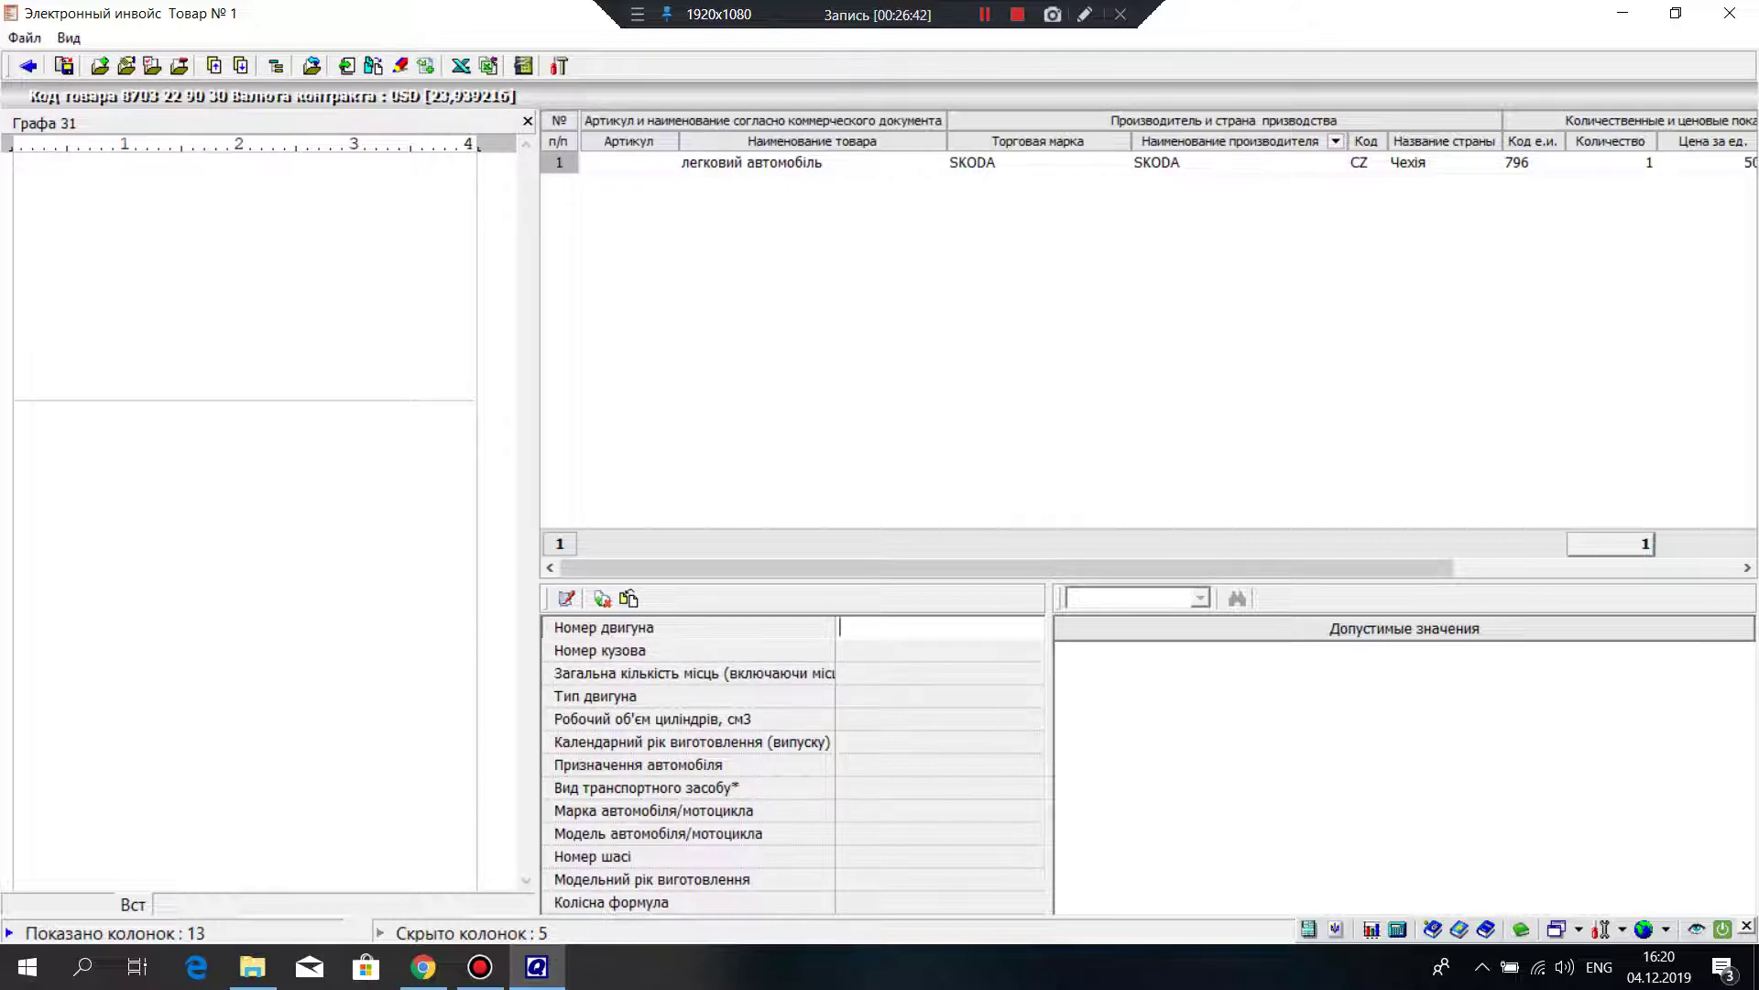
left_click(939, 649)
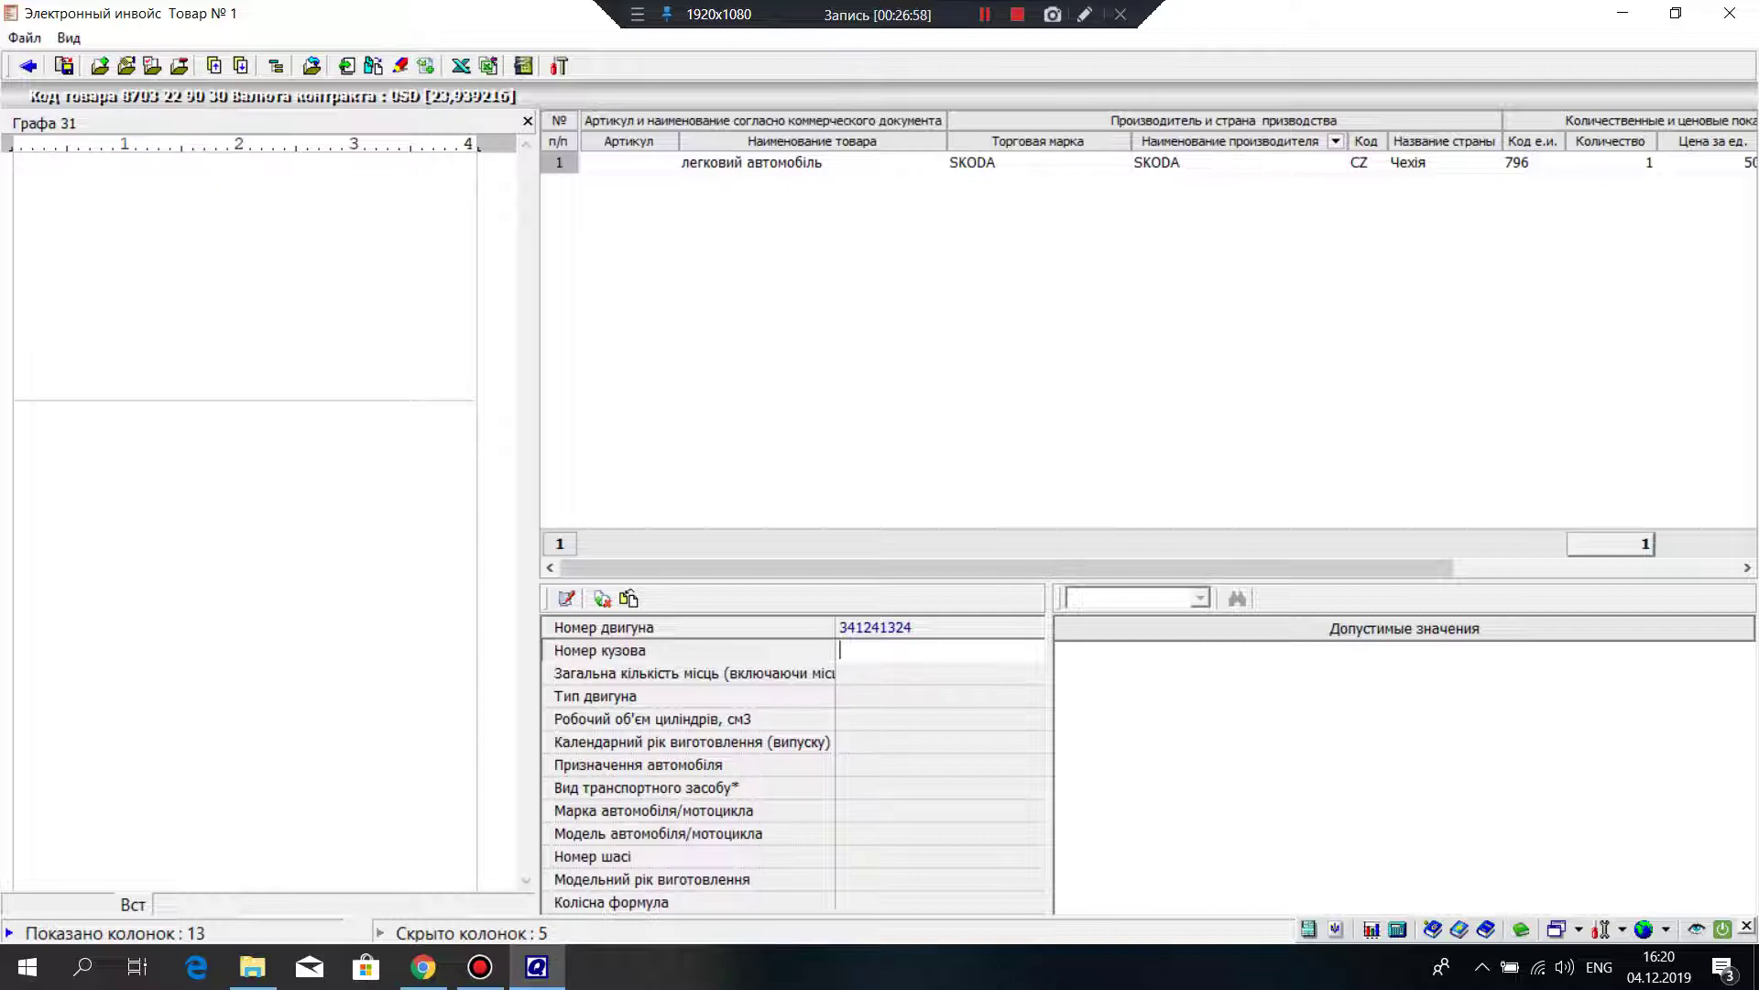
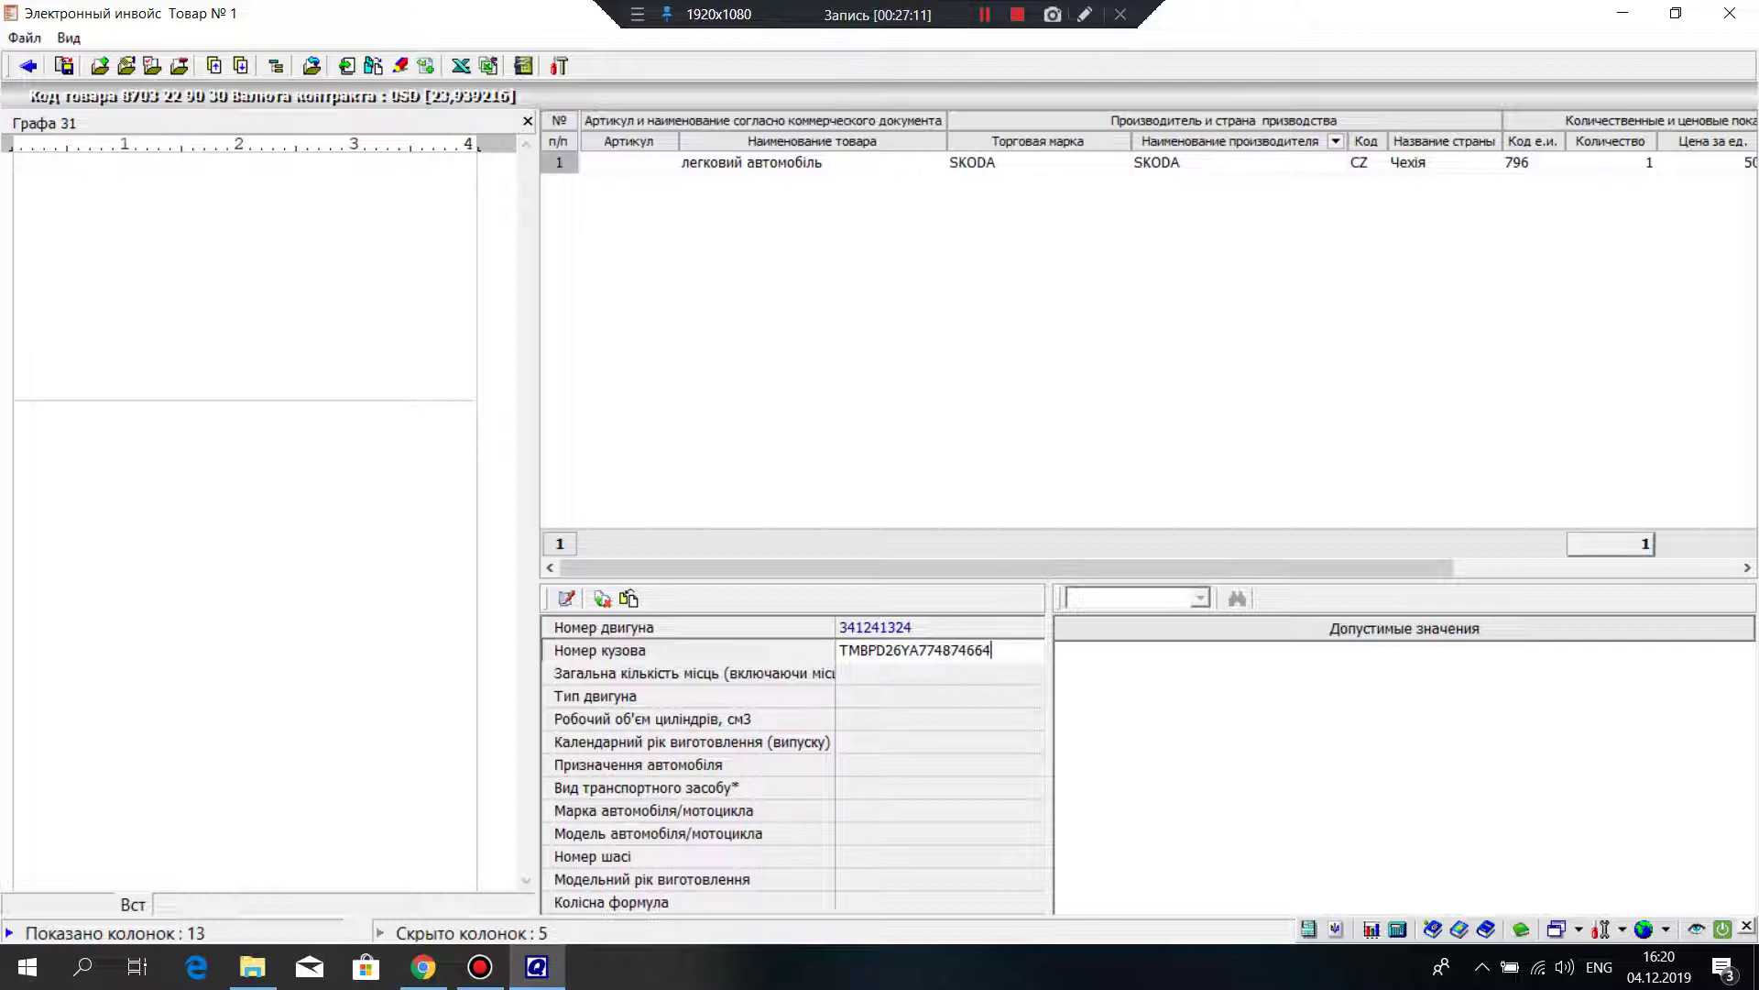
Step: Enter the car's body number and set the total number of seats to 5
left_click(939, 672)
type("5")
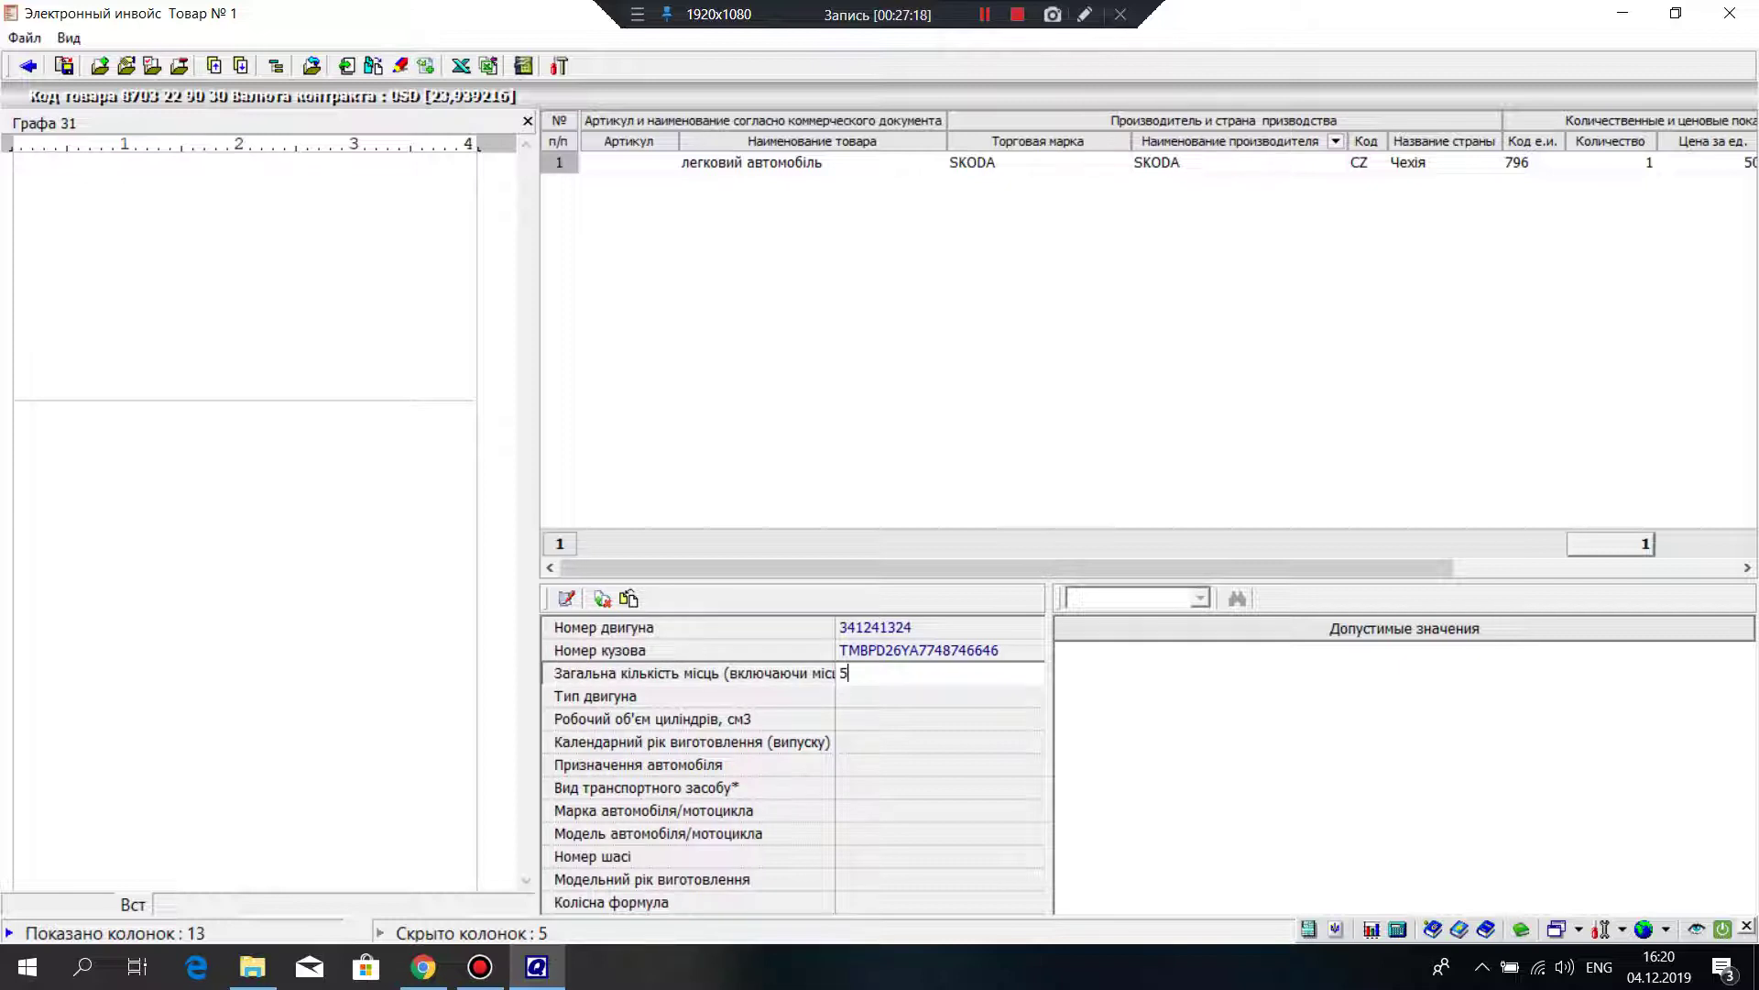
left_click(935, 695)
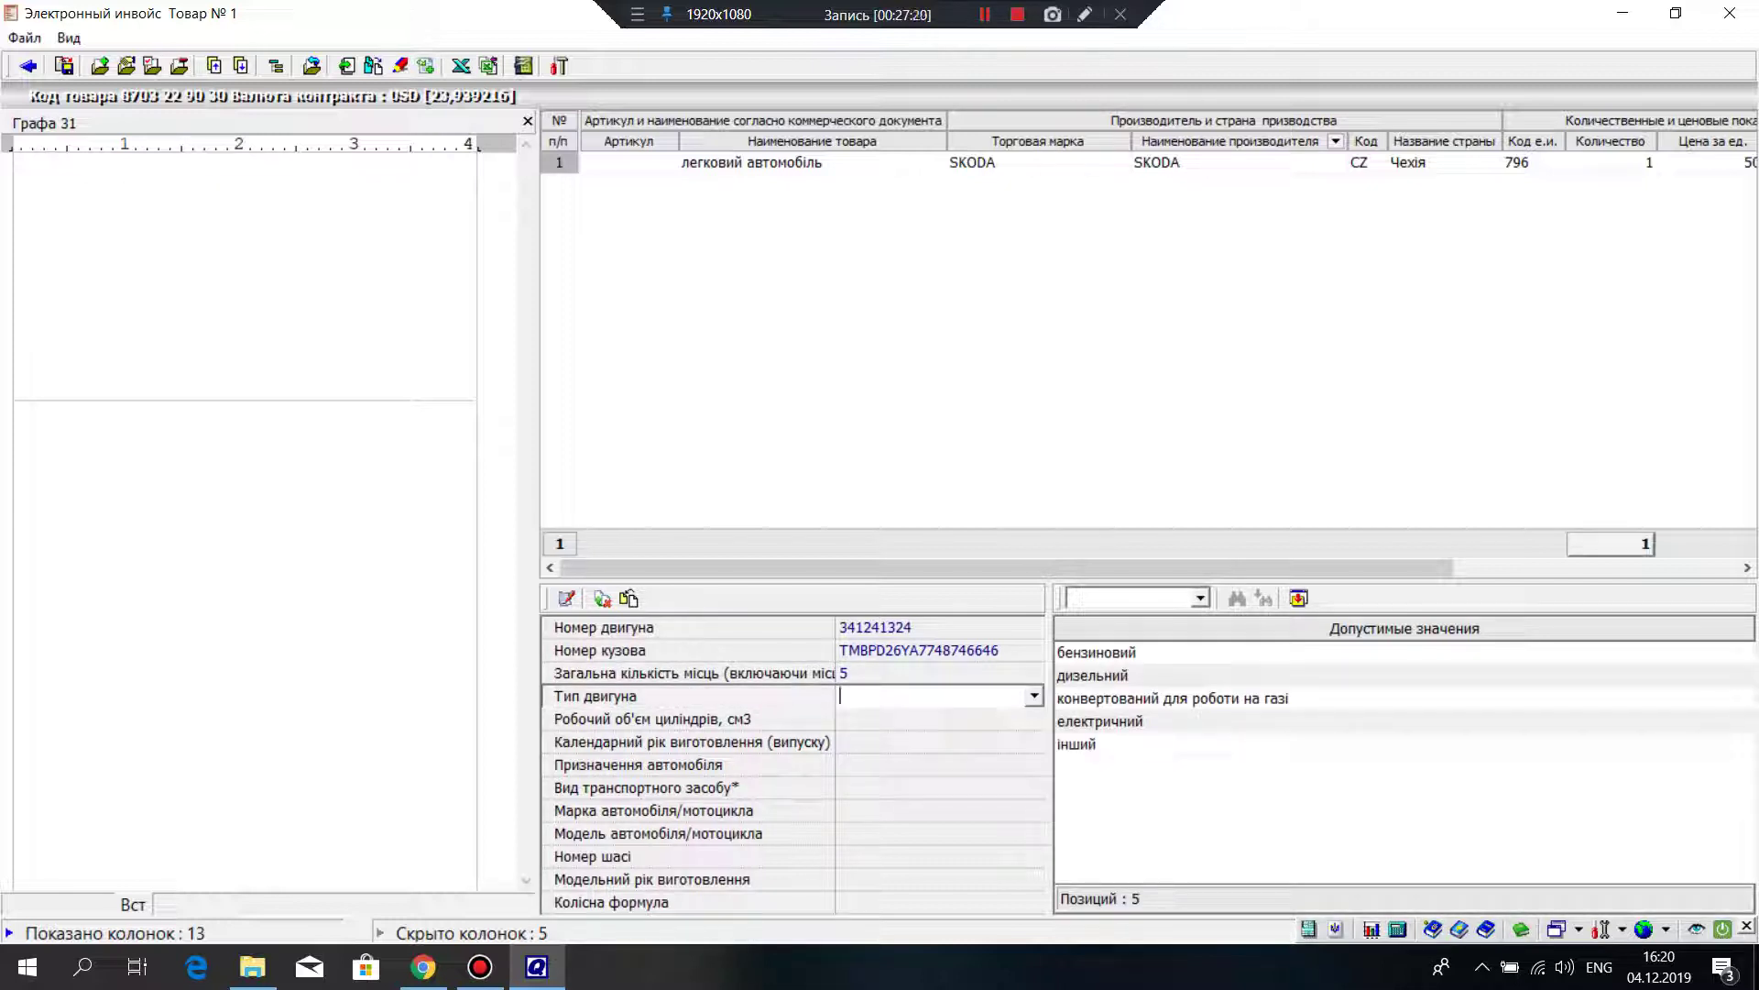
Step: Set the engine type to бензиновий with a cylinder volume of 1390
key("alt+Down")
key("Down")
key("Down")
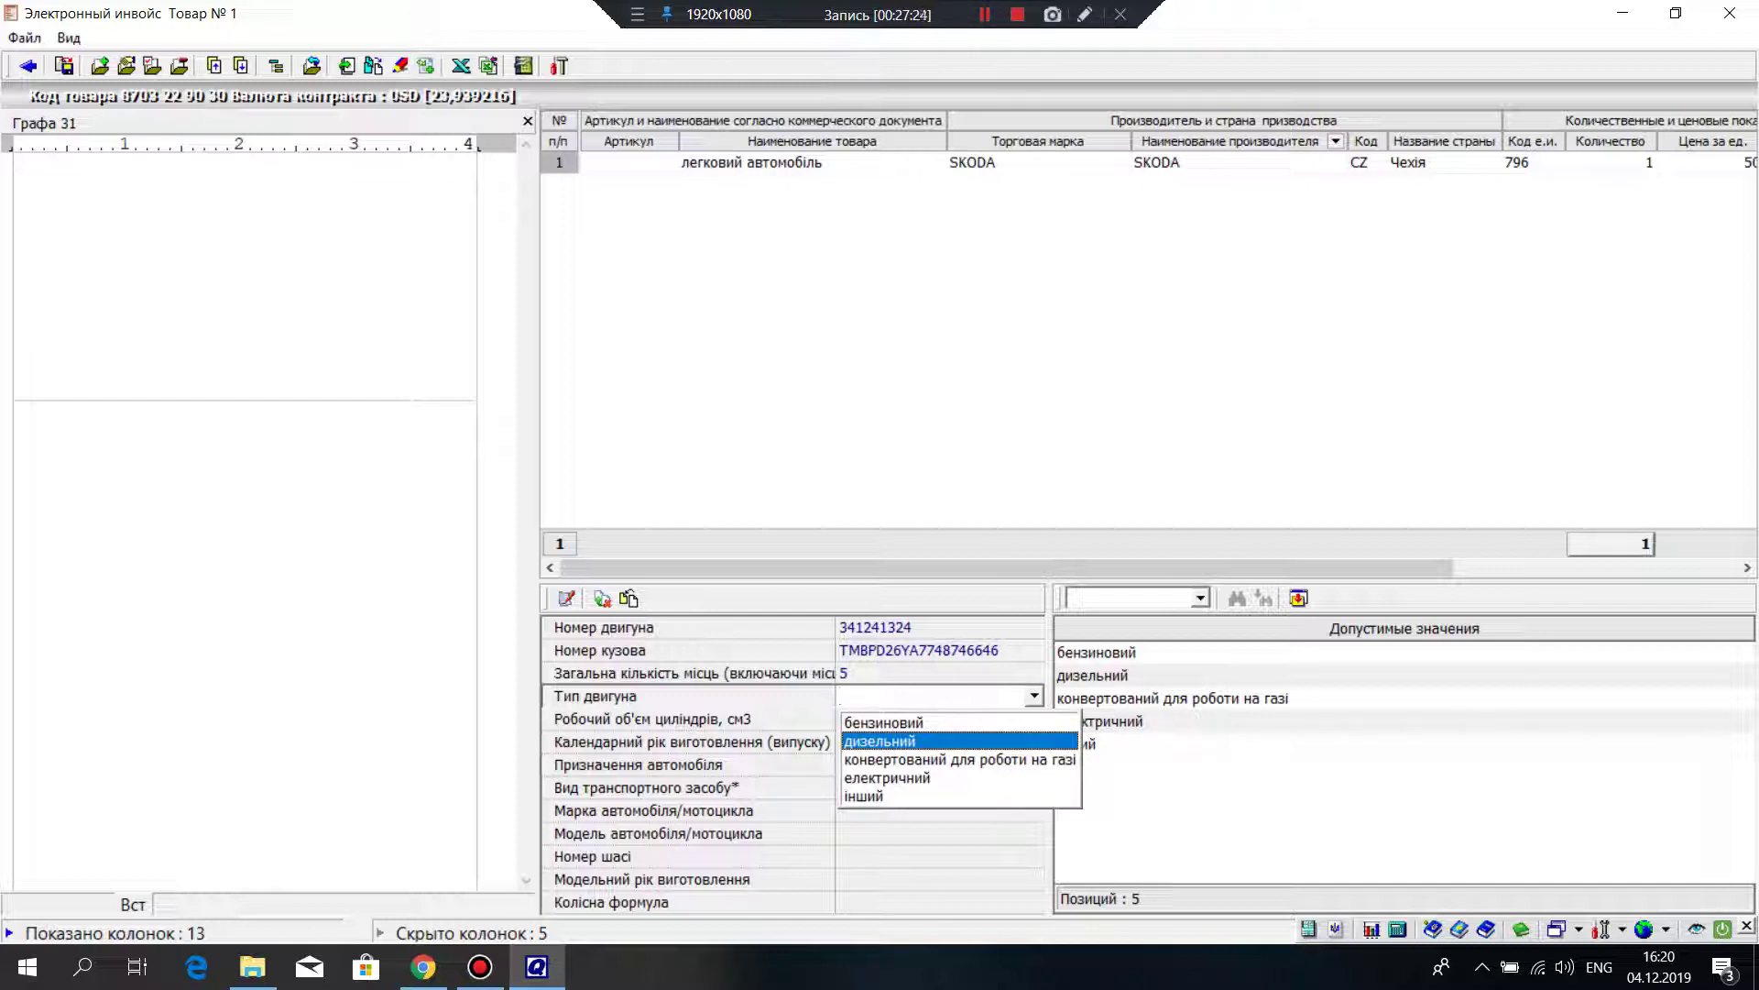
key("Up")
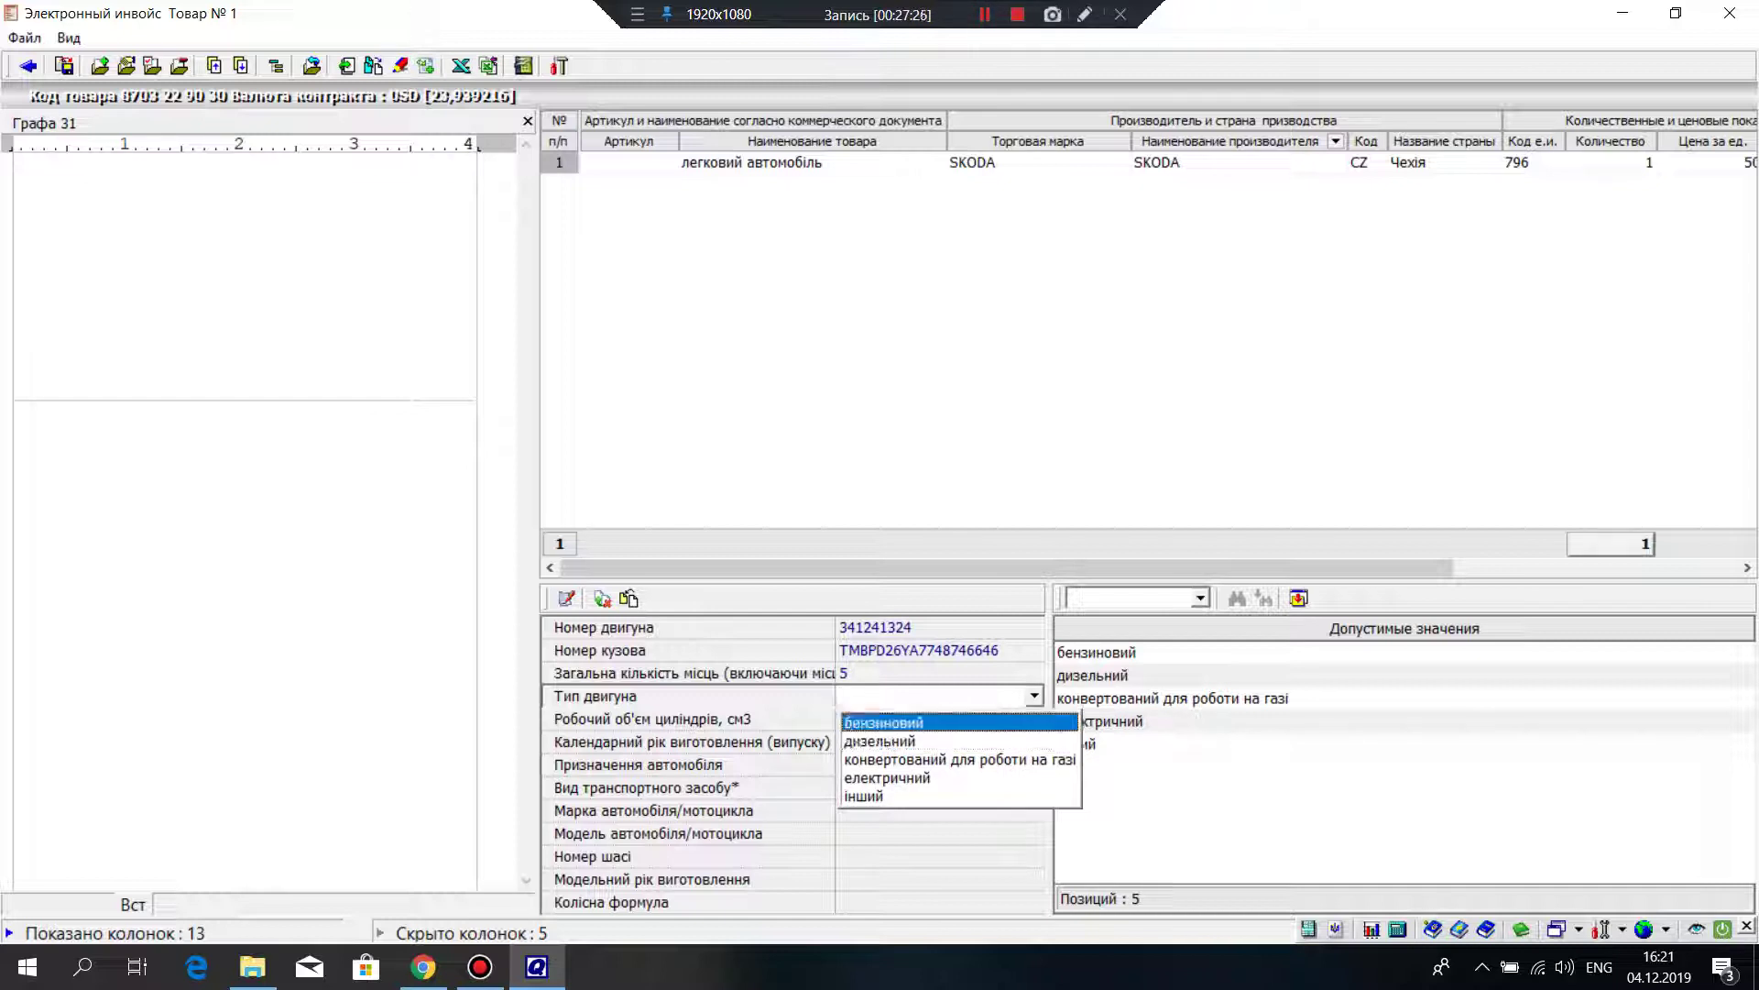
key("Return")
left_click(1191, 652)
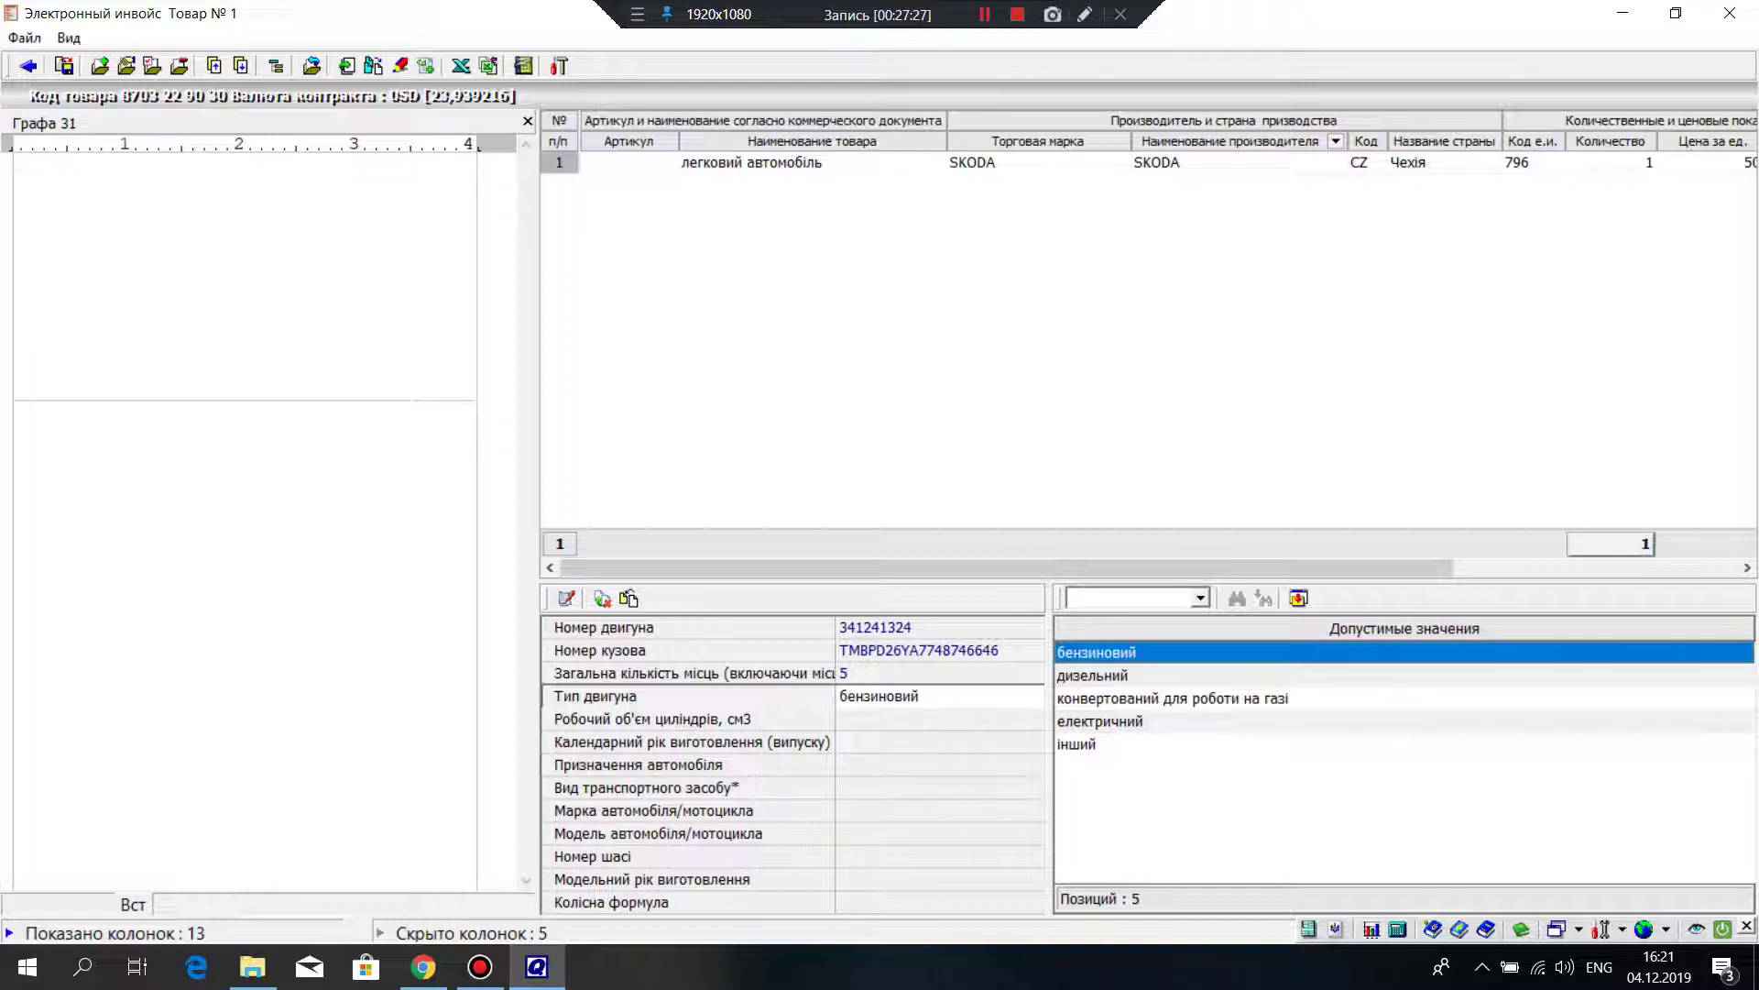
key("Return")
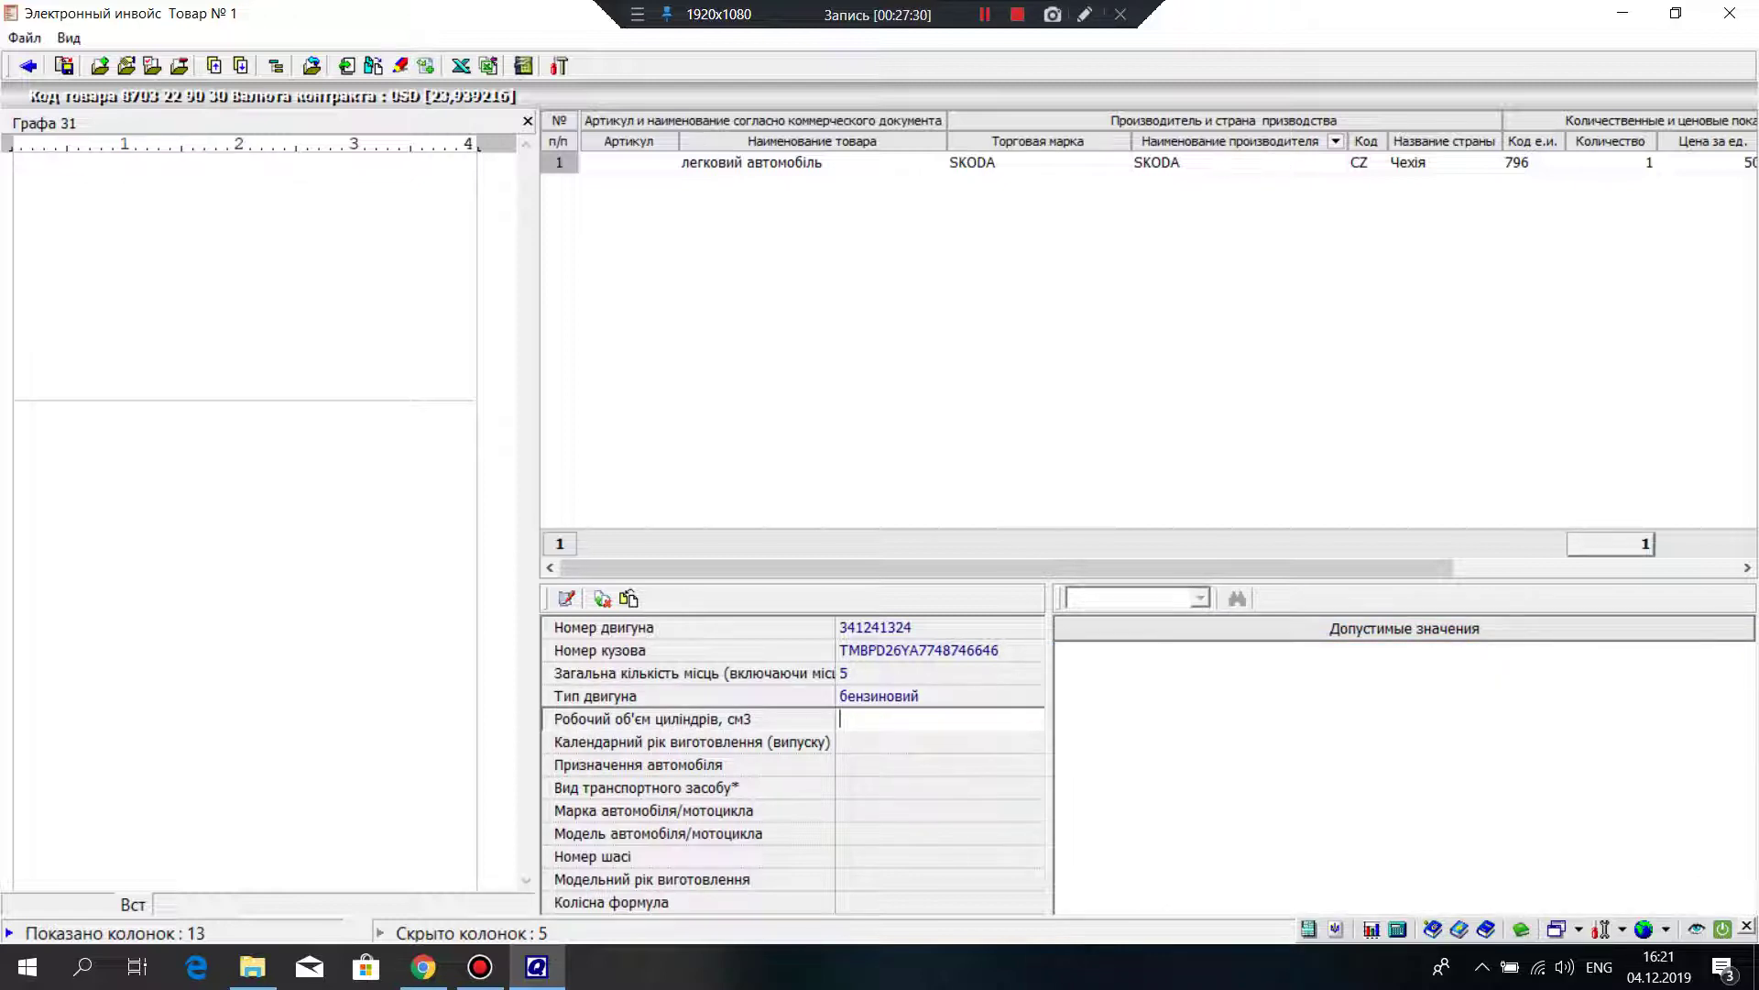
type("1")
type("390")
key("Return")
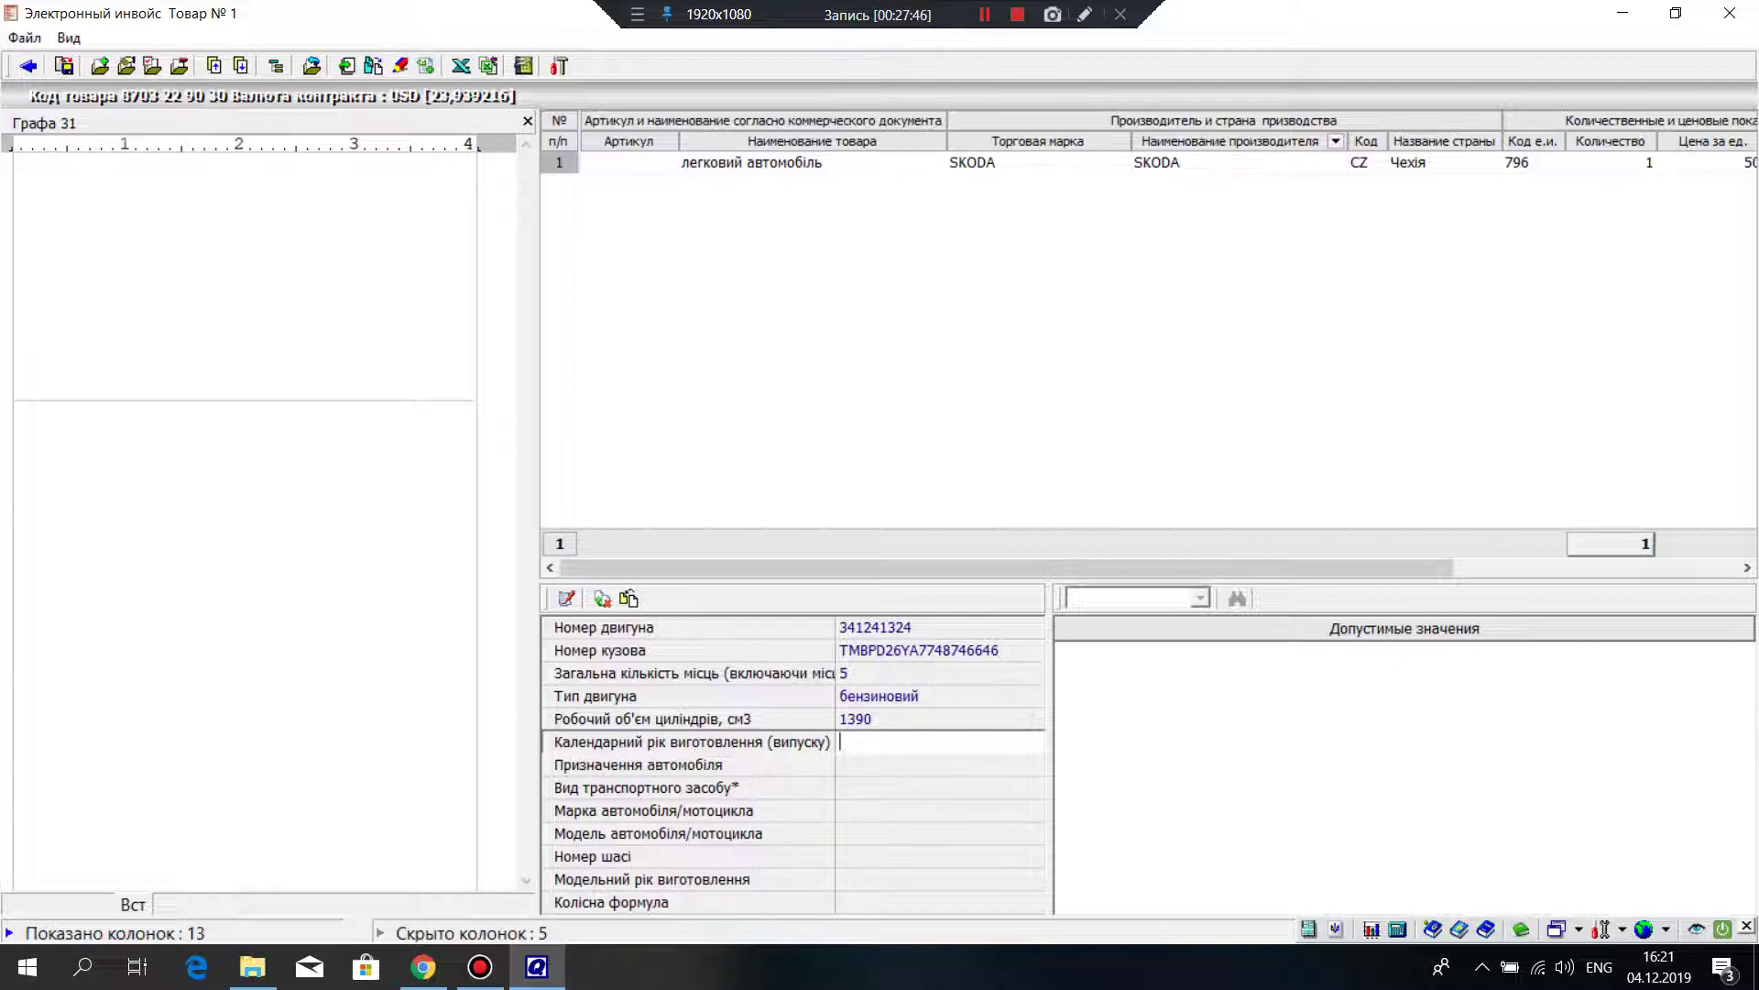
Step: Enter manufacture year 2003 and purpose 'для перевезення пасажирів'
type("2003")
left_click(939, 764)
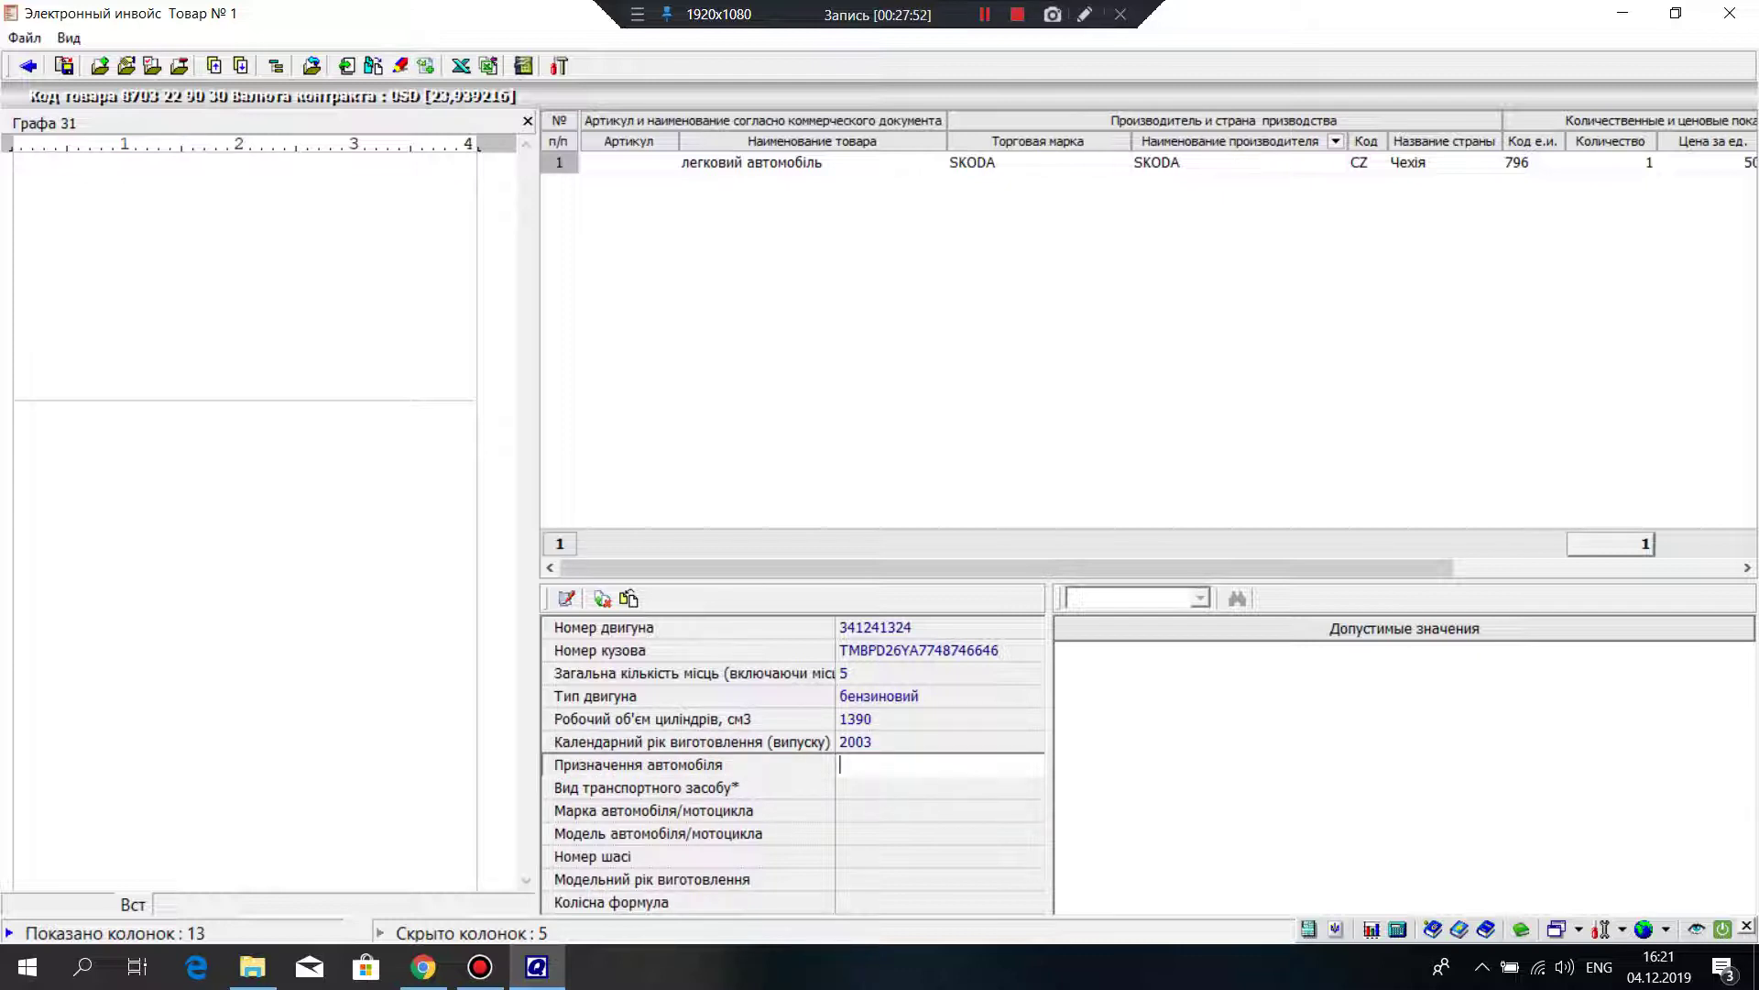
type("Bkl")
key("BackSpace")
key("BackSpace")
key("BackSpace")
key("alt+shift")
type("для перевезення пасажи")
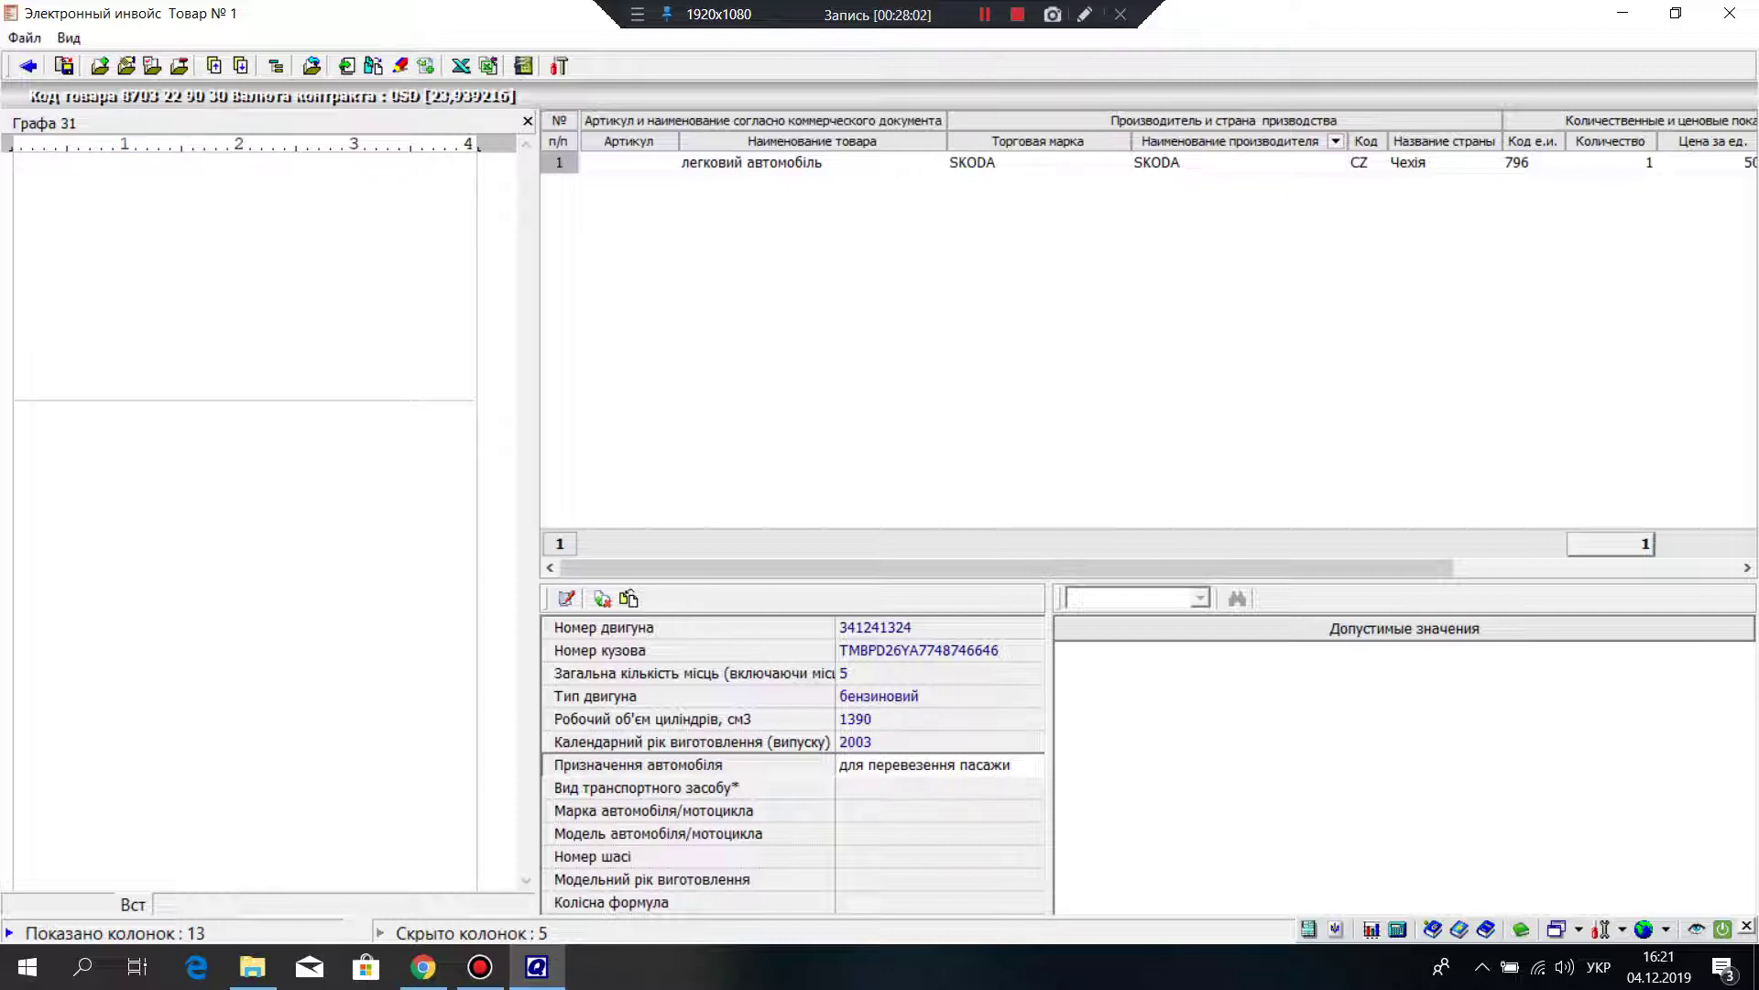
type("рів")
key("Return")
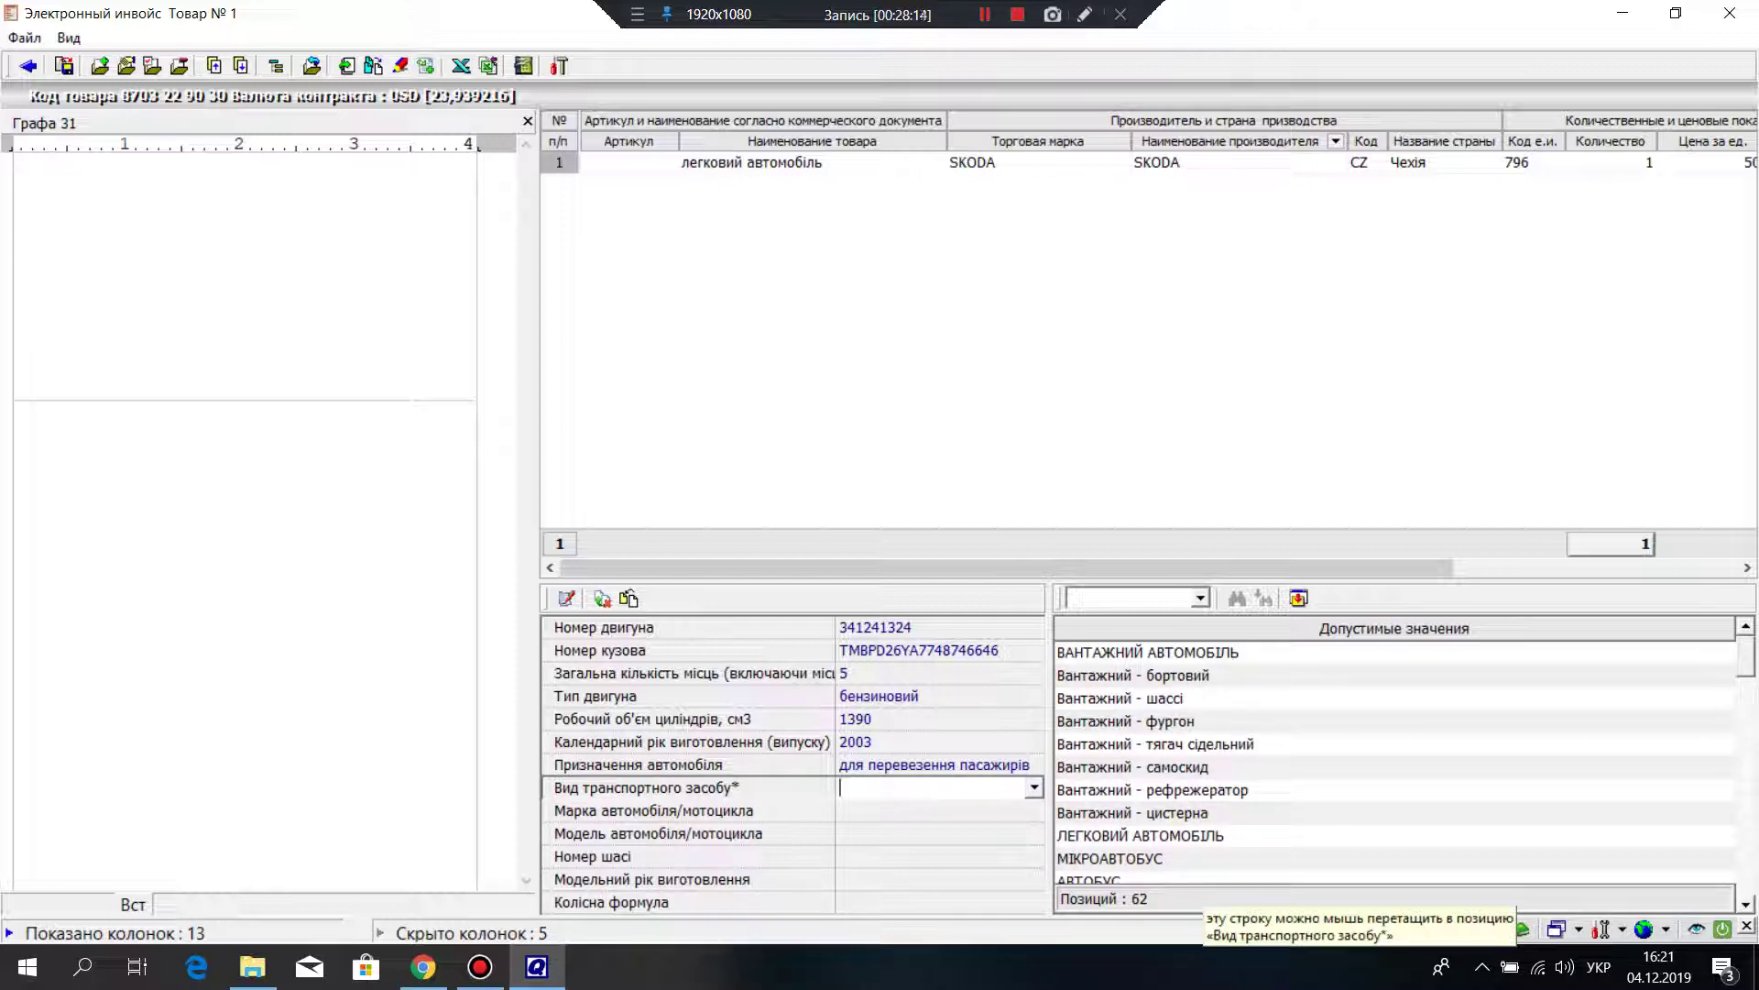
Step: Set vehicle type ЛЕГКОВИЙ АВТОМОБІЛЬ, then choose make SKODA and model FABIA from the reference
left_click(1141, 834)
key("Return")
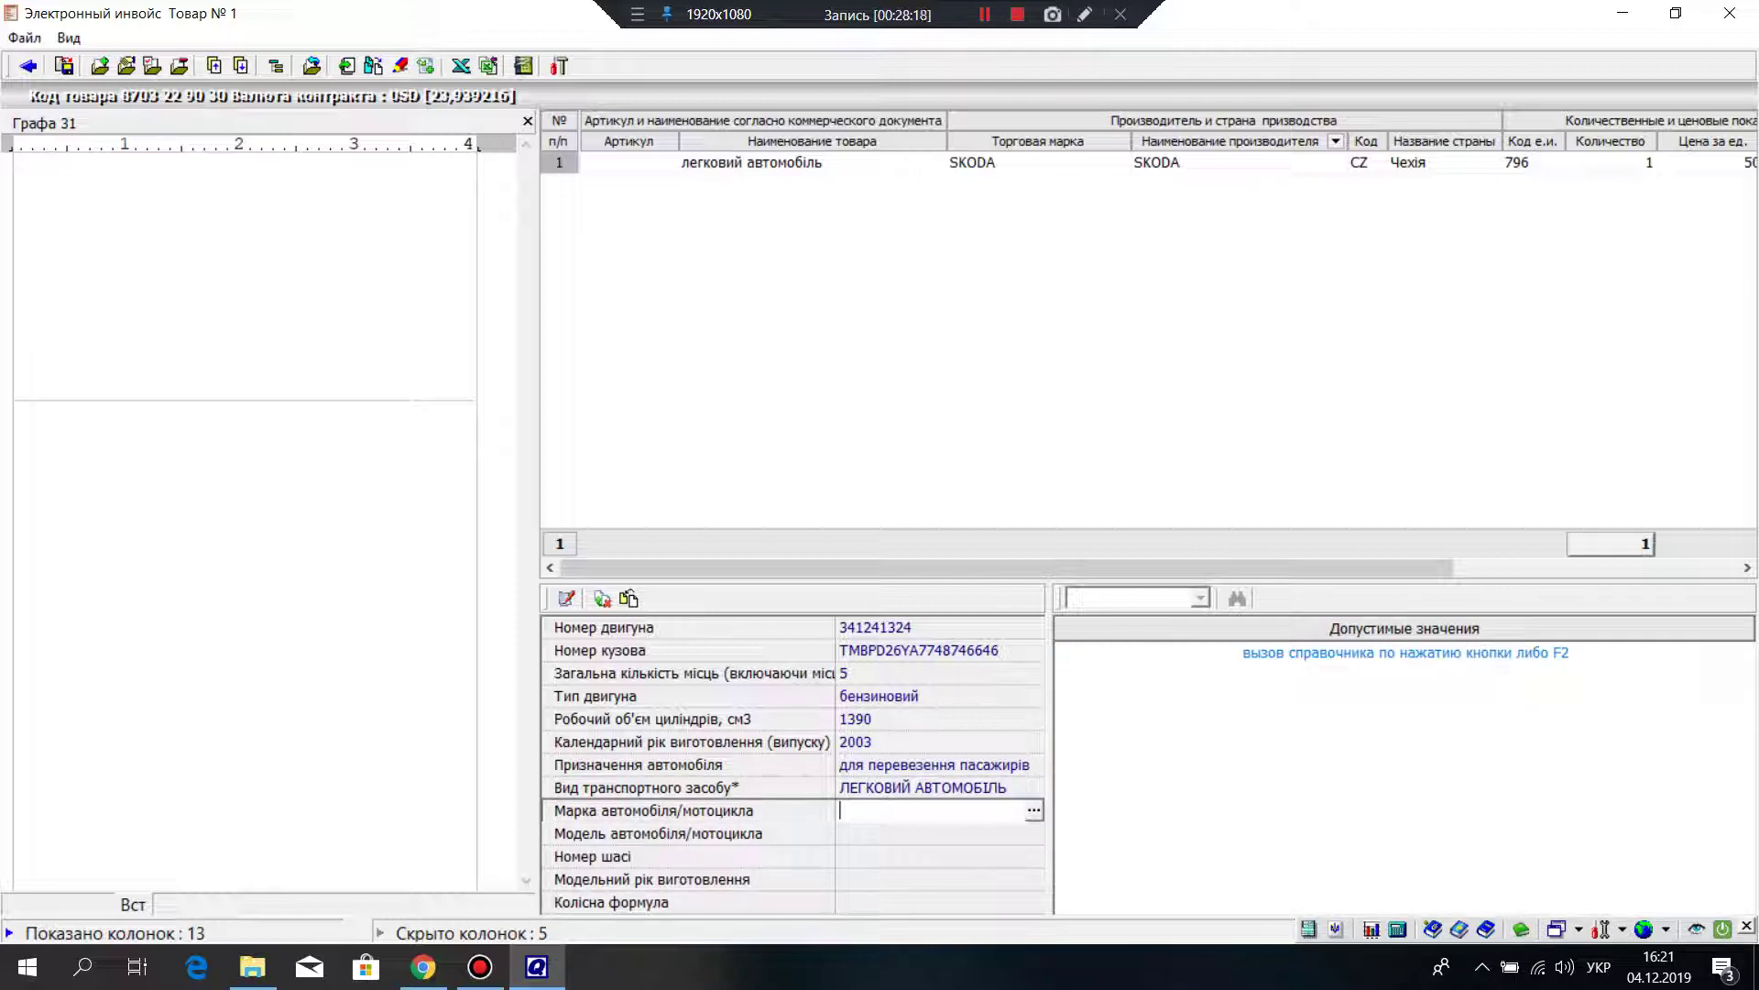
key("F2")
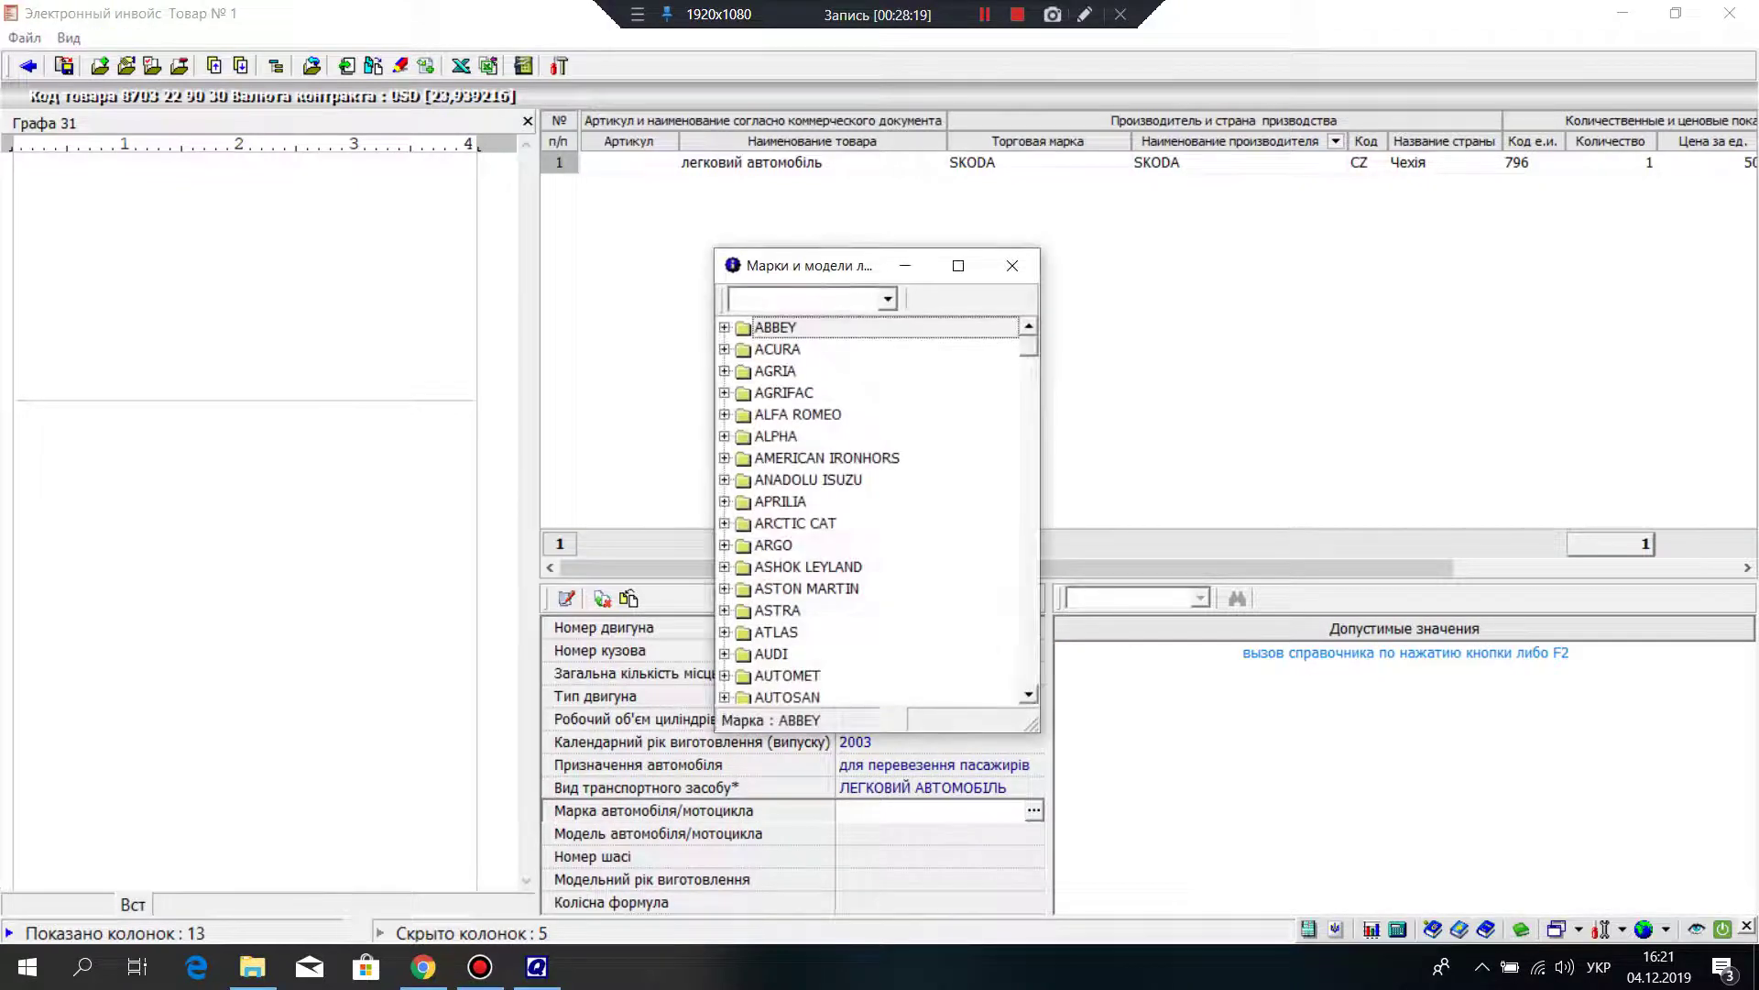
scroll(875, 513, "down", 7)
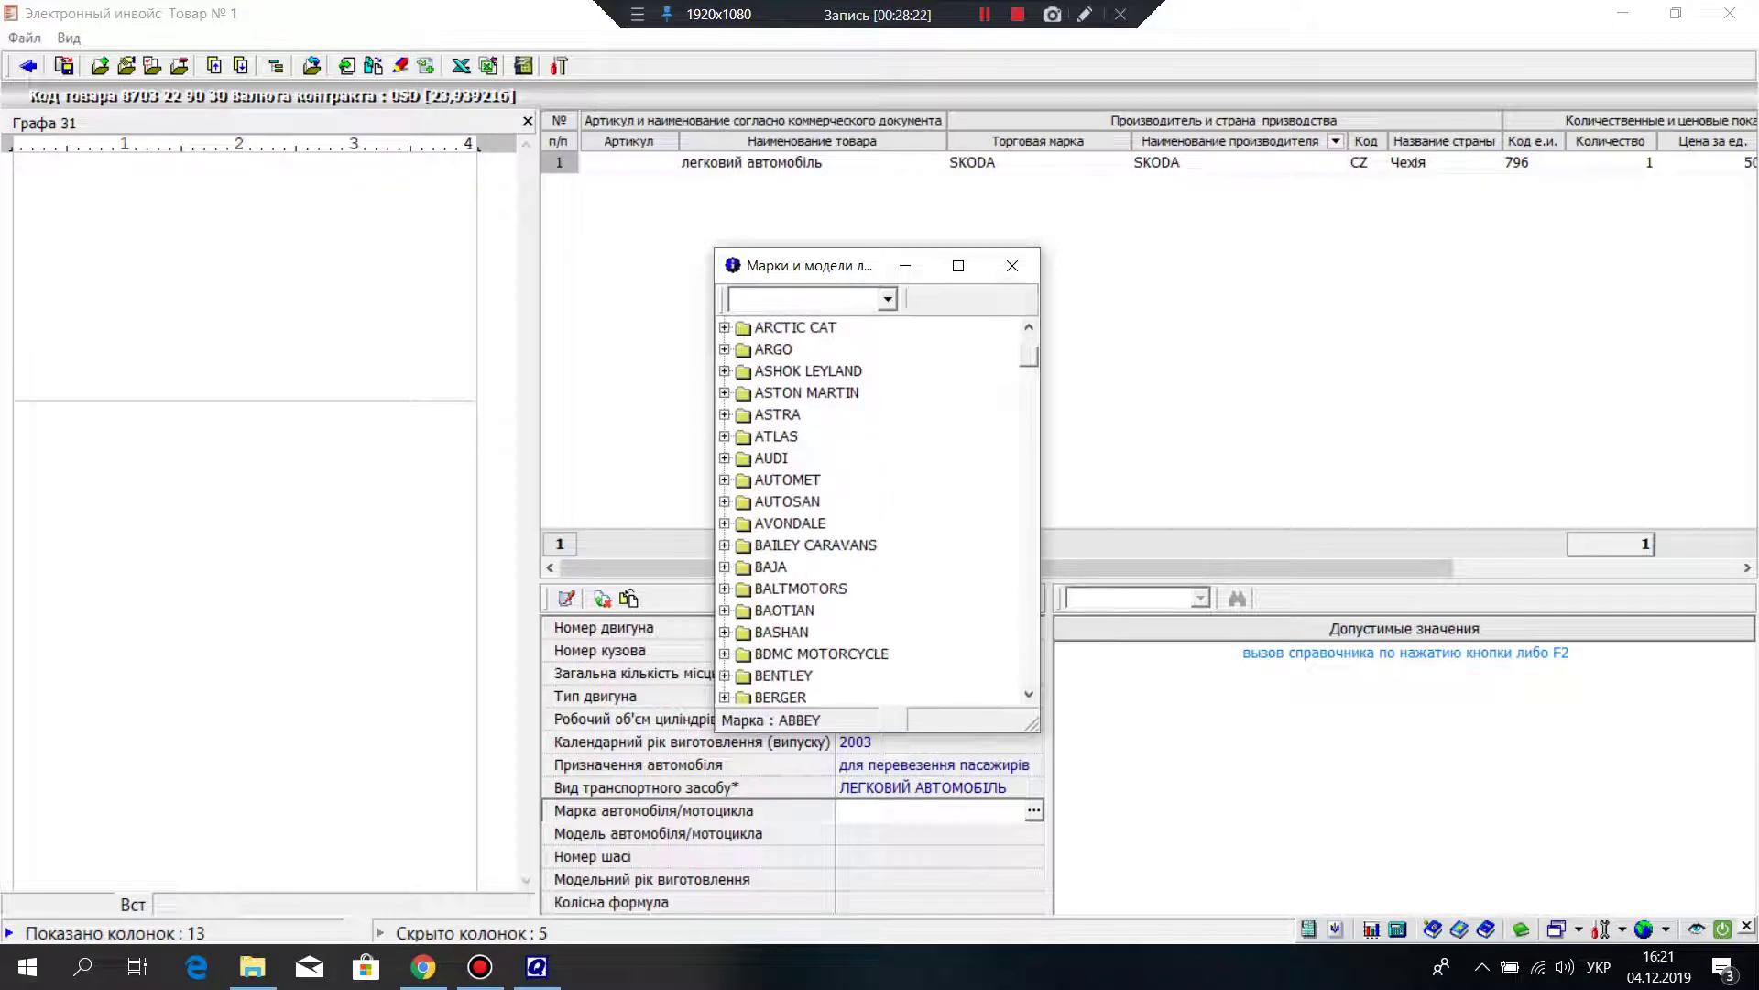
scroll(875, 513, "down", 13)
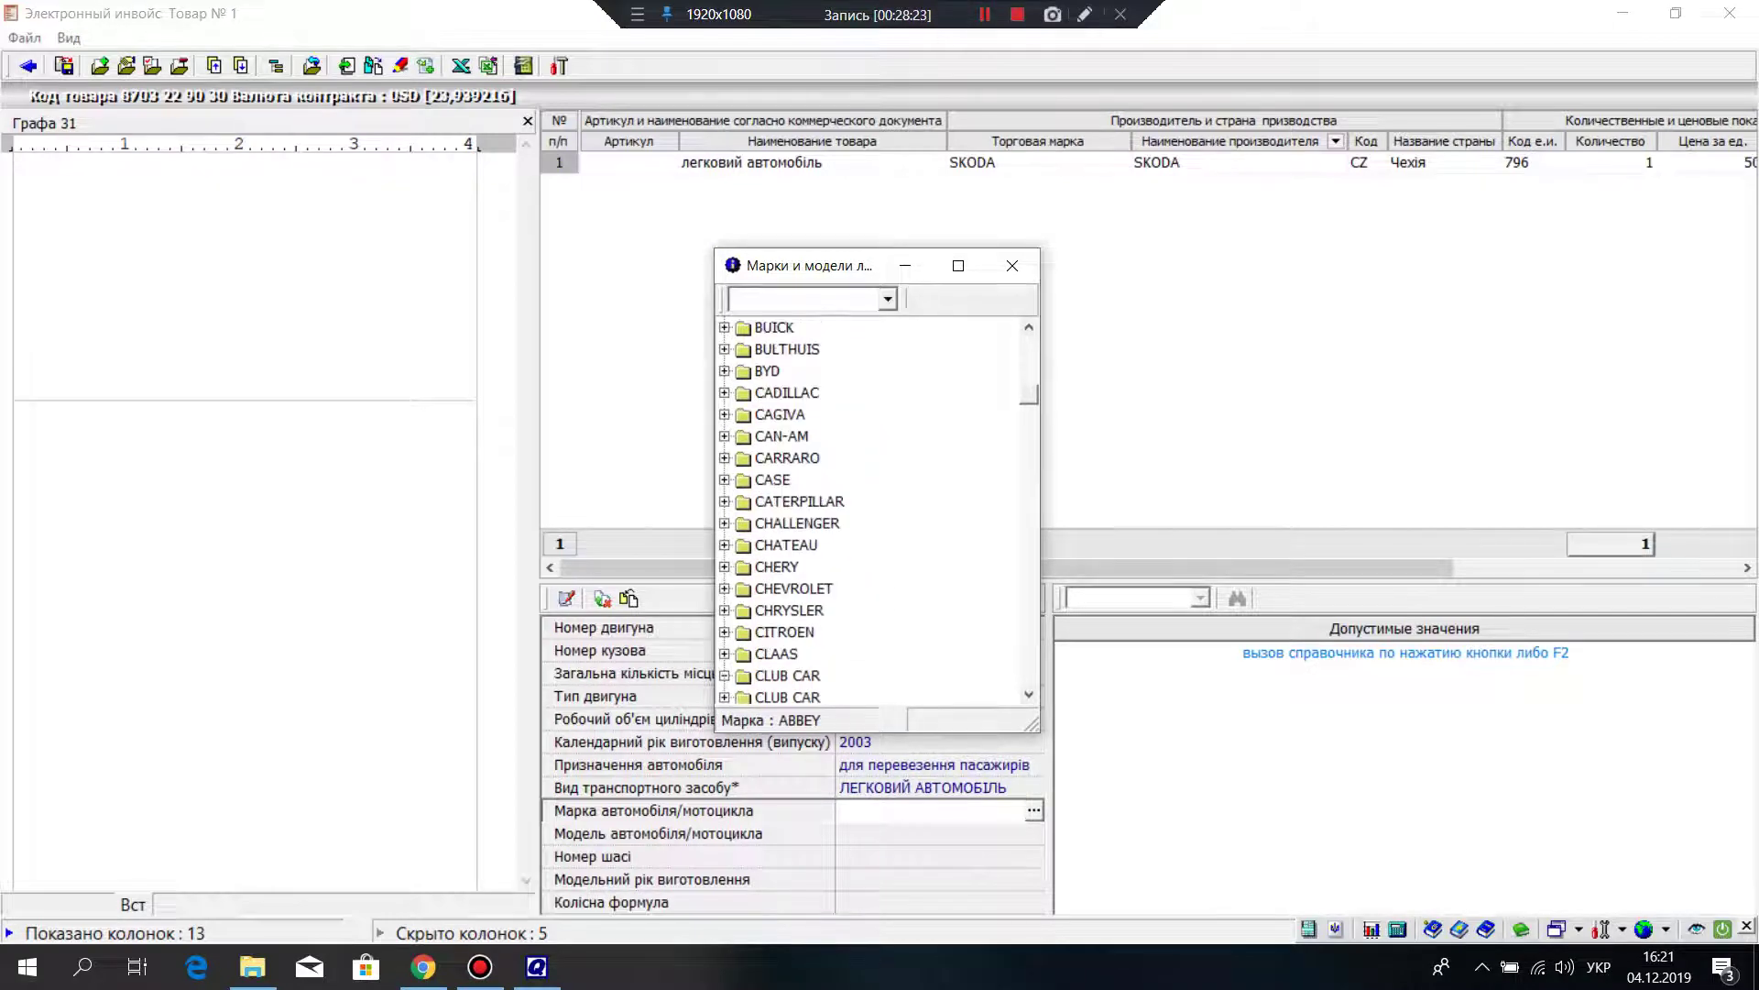
scroll(875, 513, "down", 4)
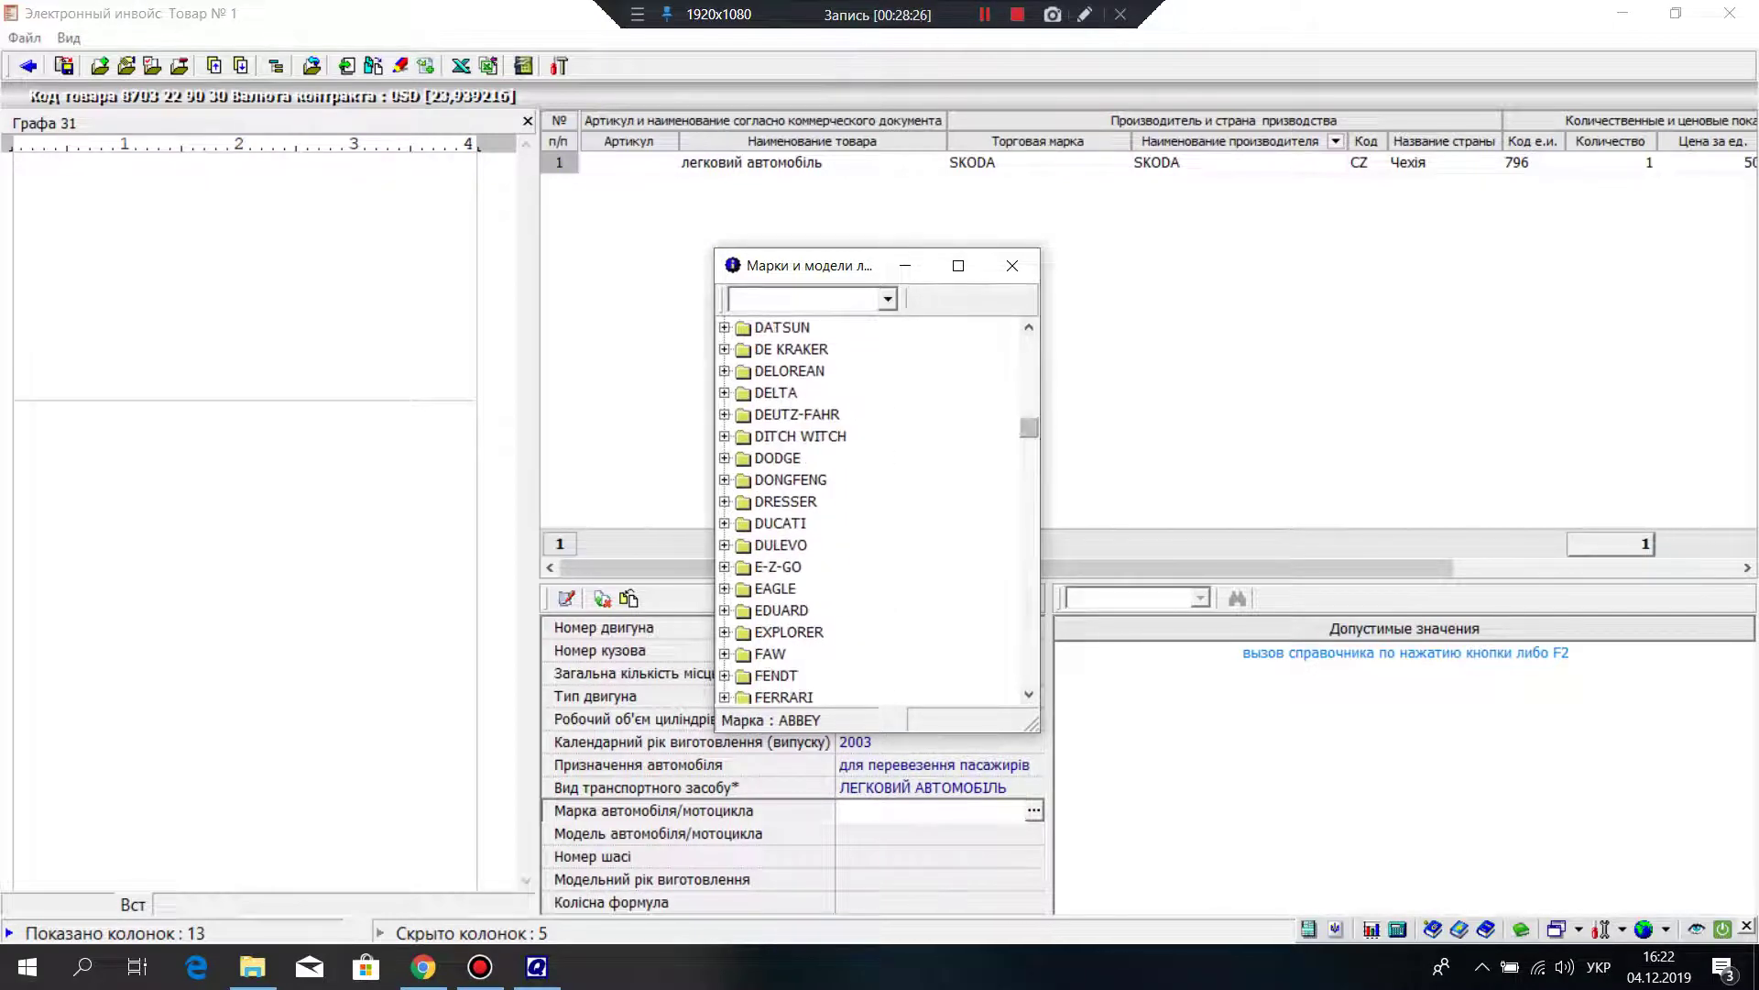
left_click_drag(1029, 427, 1029, 561)
scroll(875, 513, "down", 20)
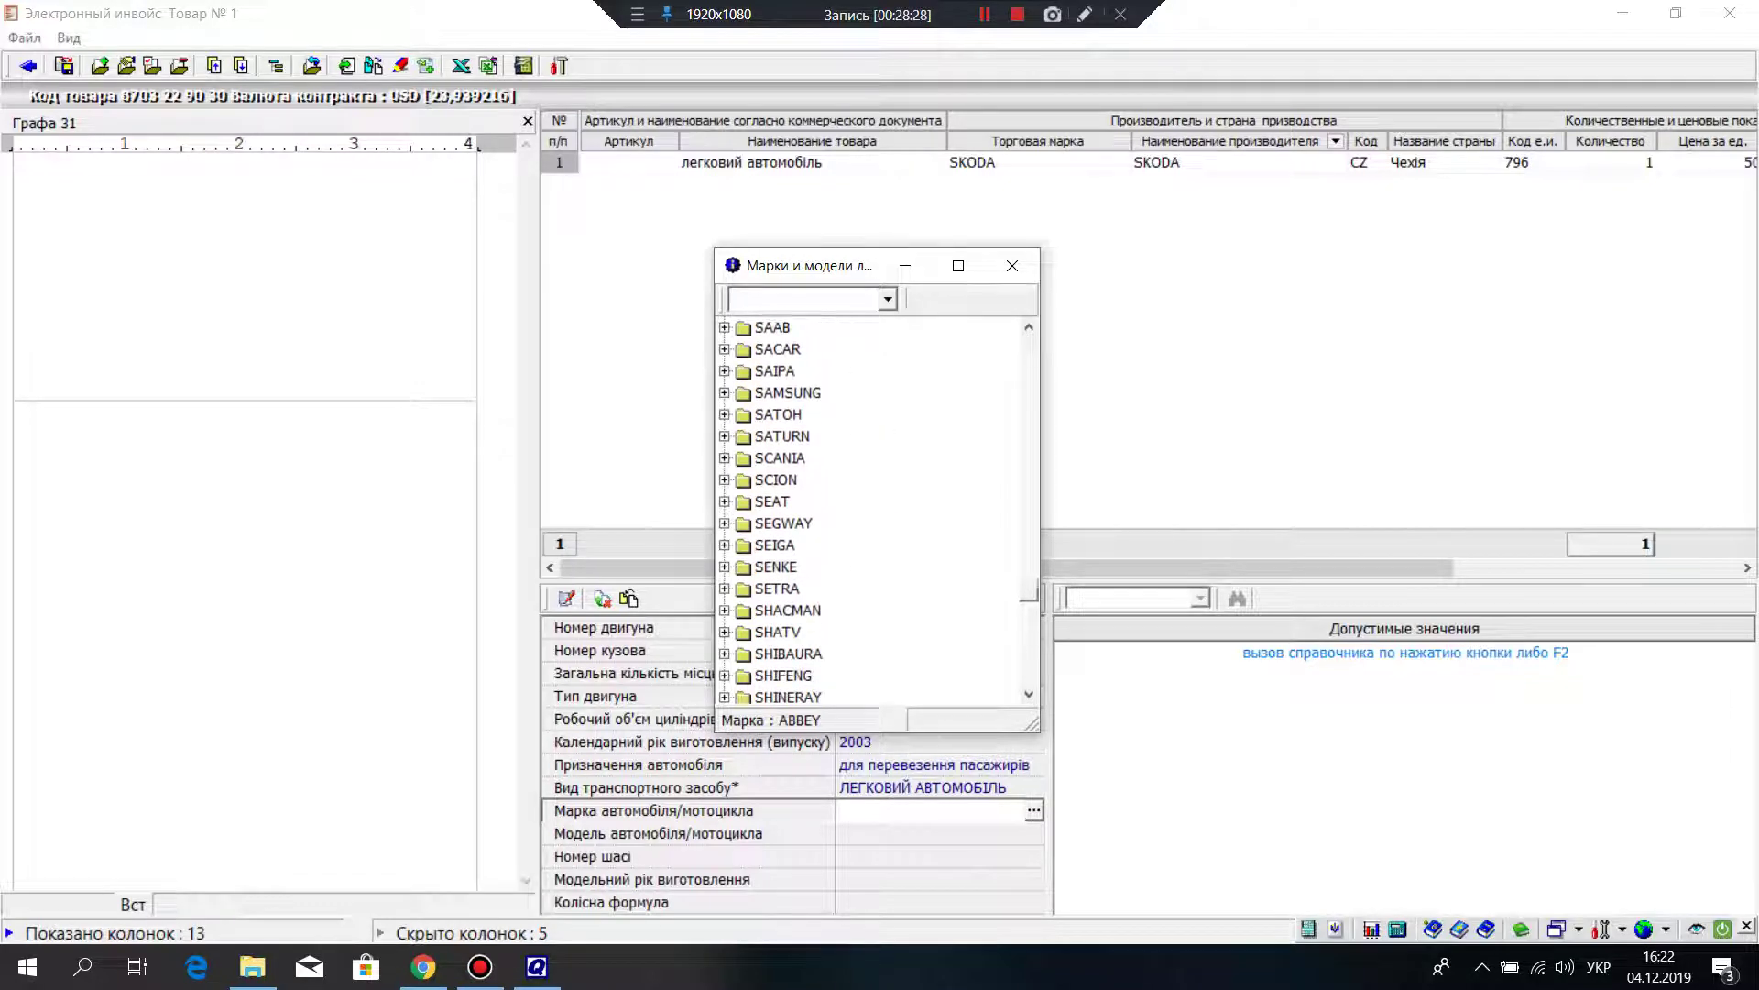
scroll(875, 513, "down", 5)
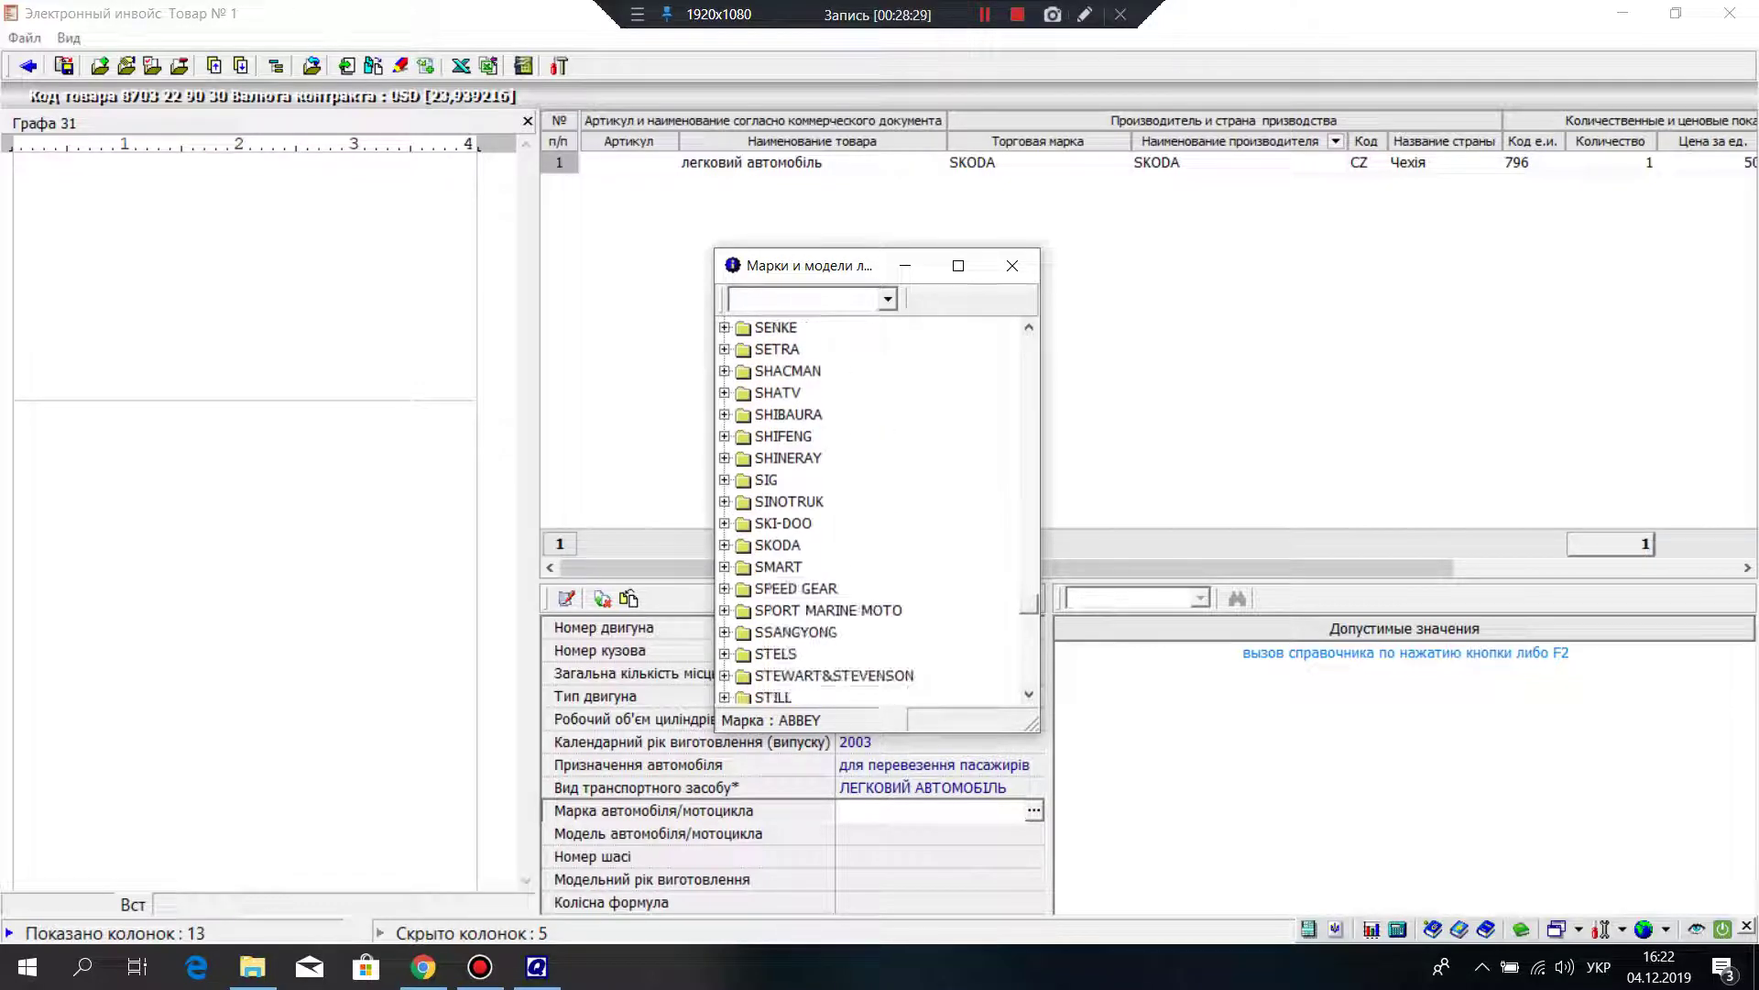
scroll(875, 513, "down", 7)
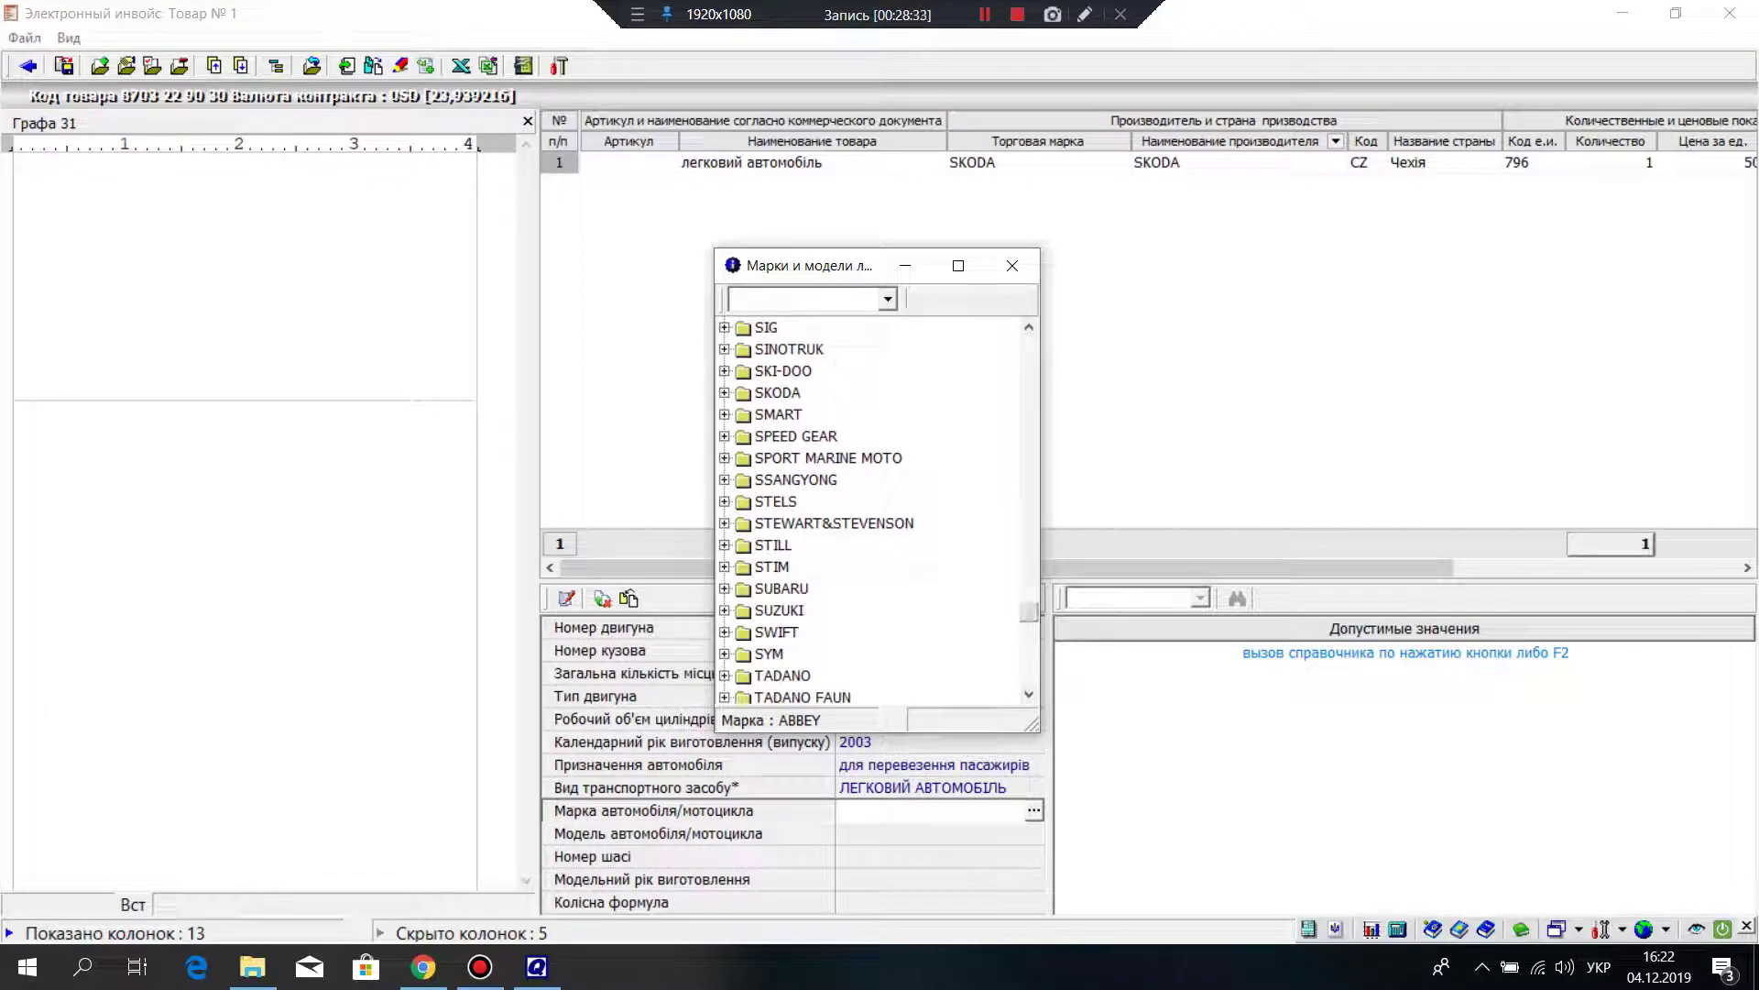
left_click(724, 392)
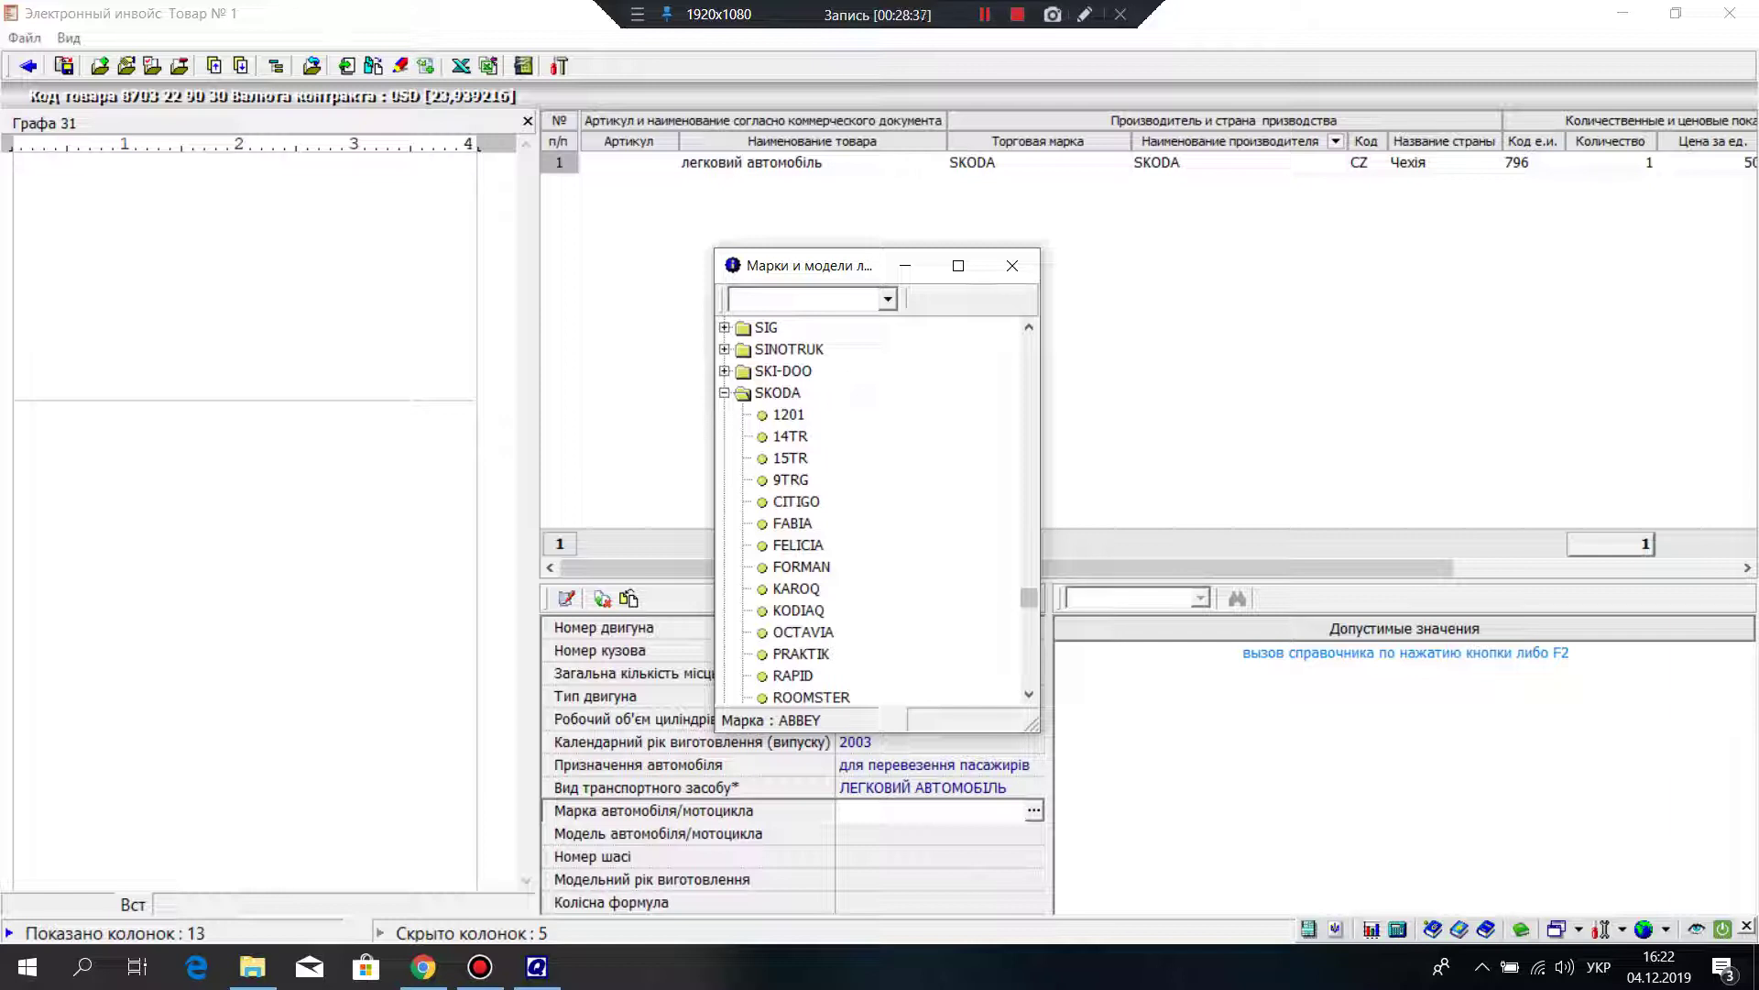
scroll(878, 513, "down", 3)
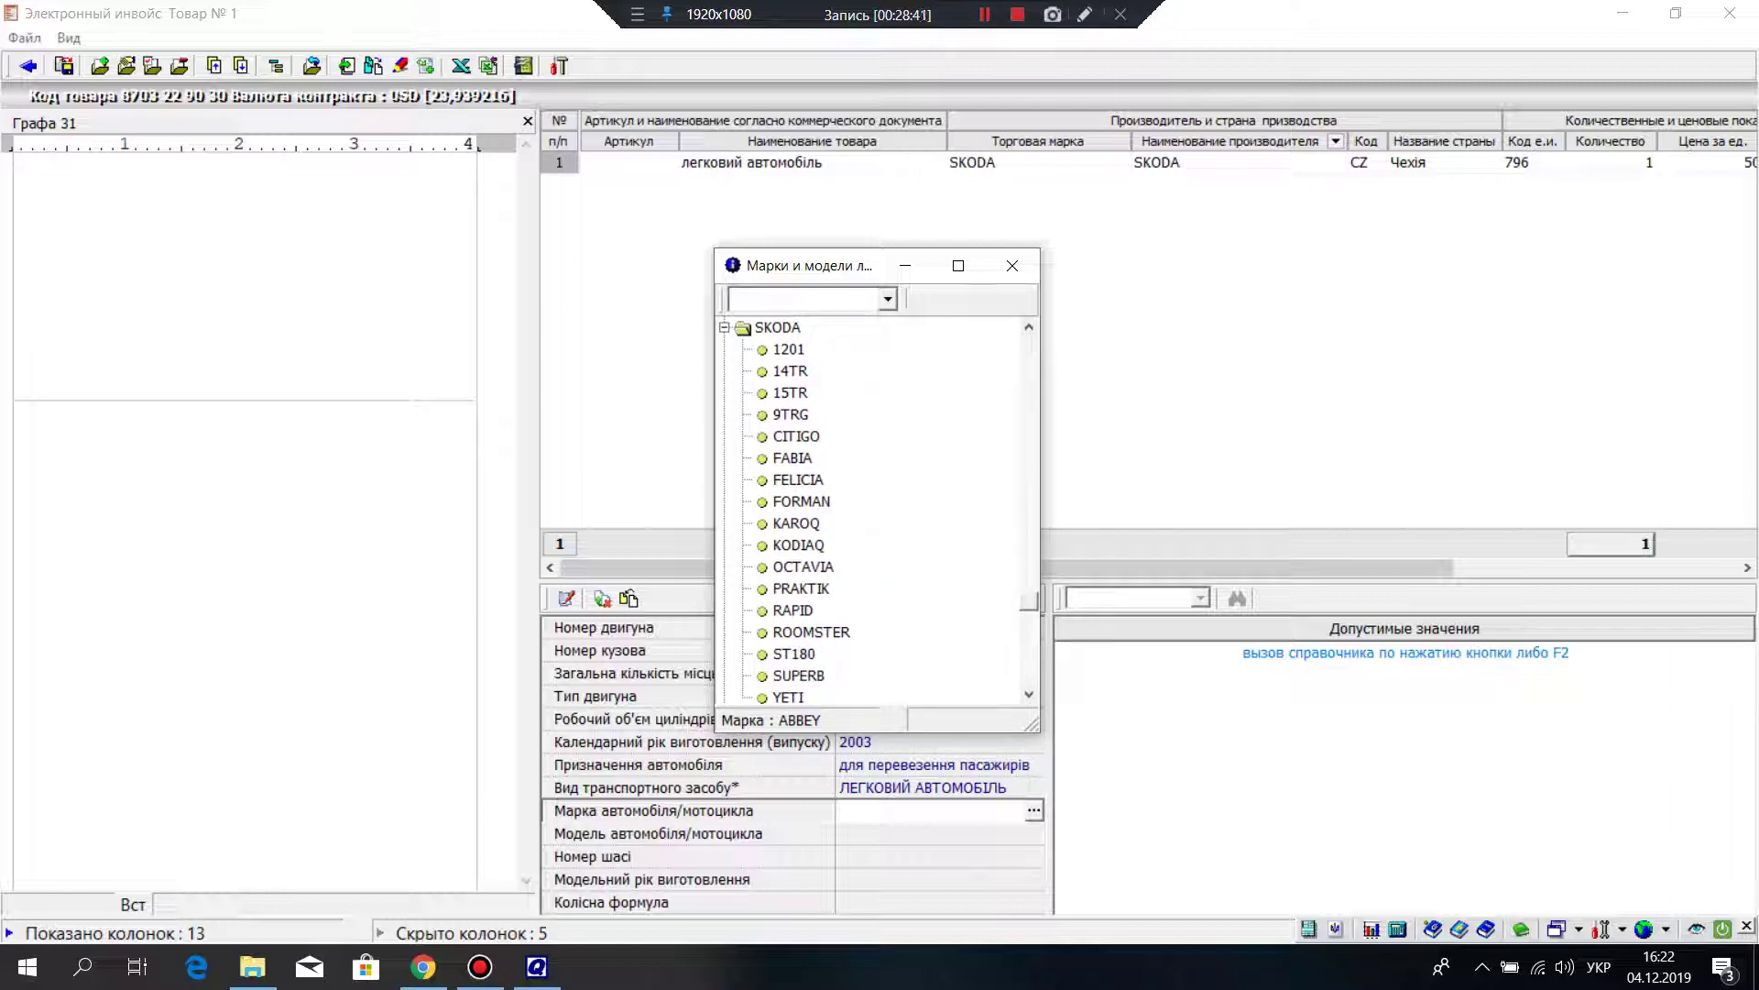
left_click(793, 457)
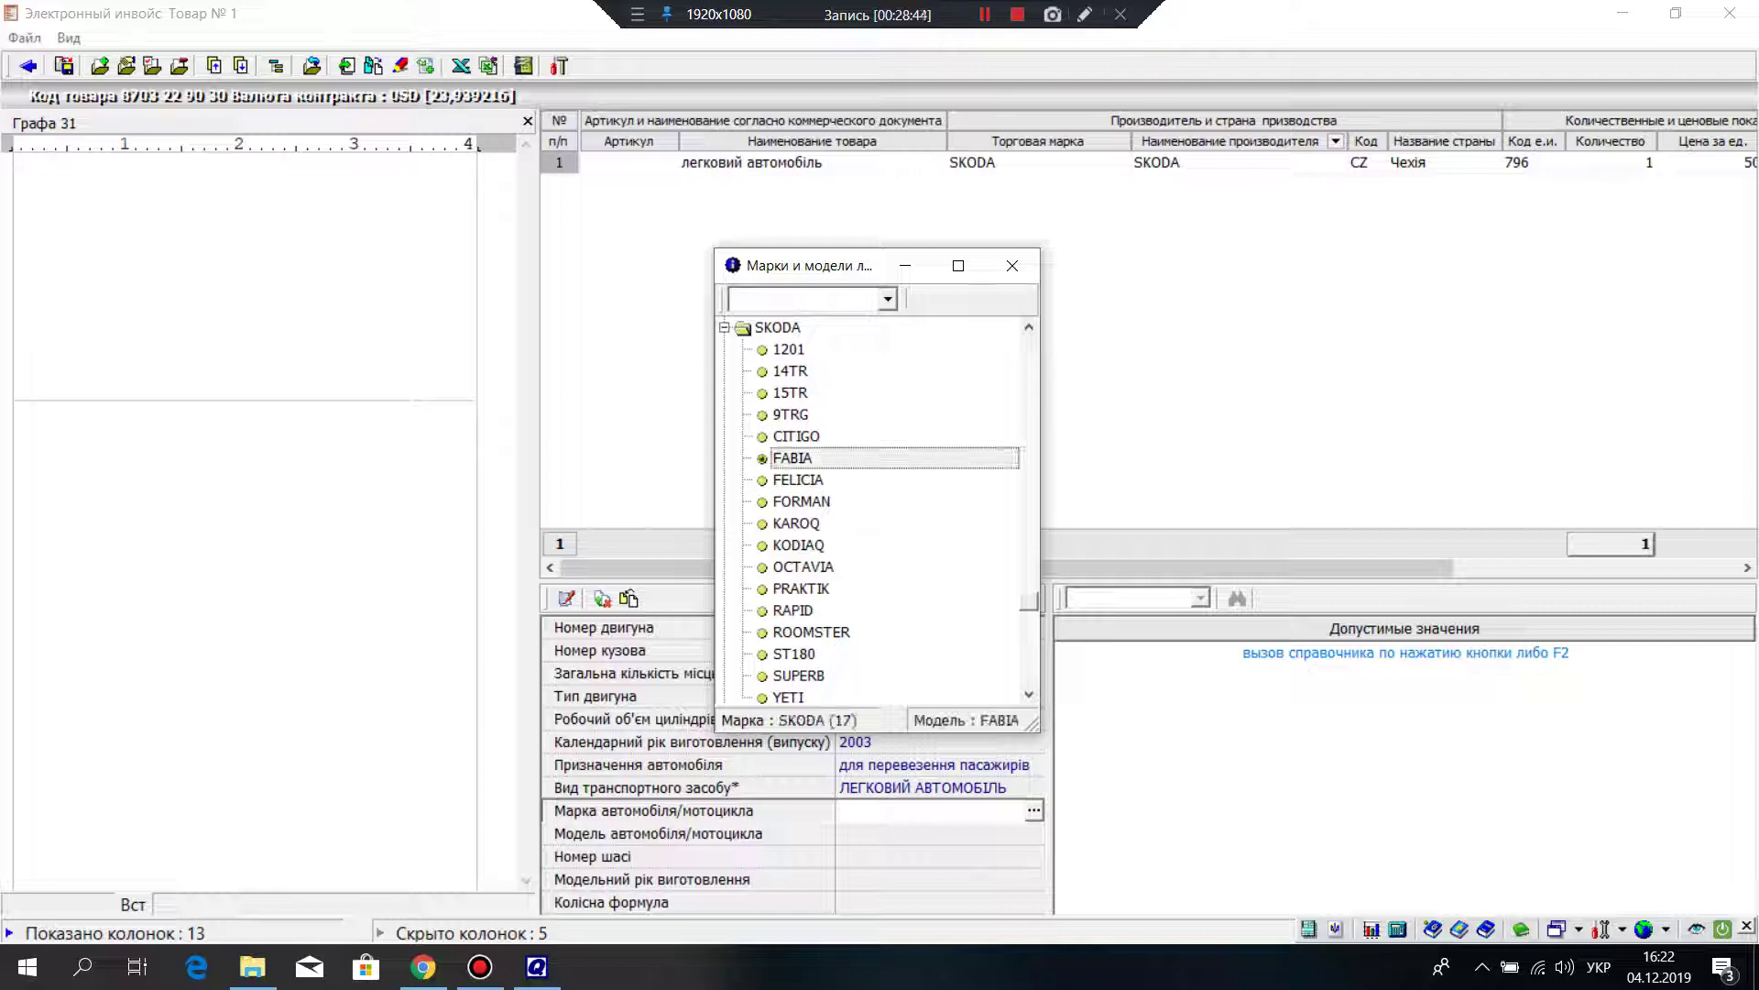
key("Return")
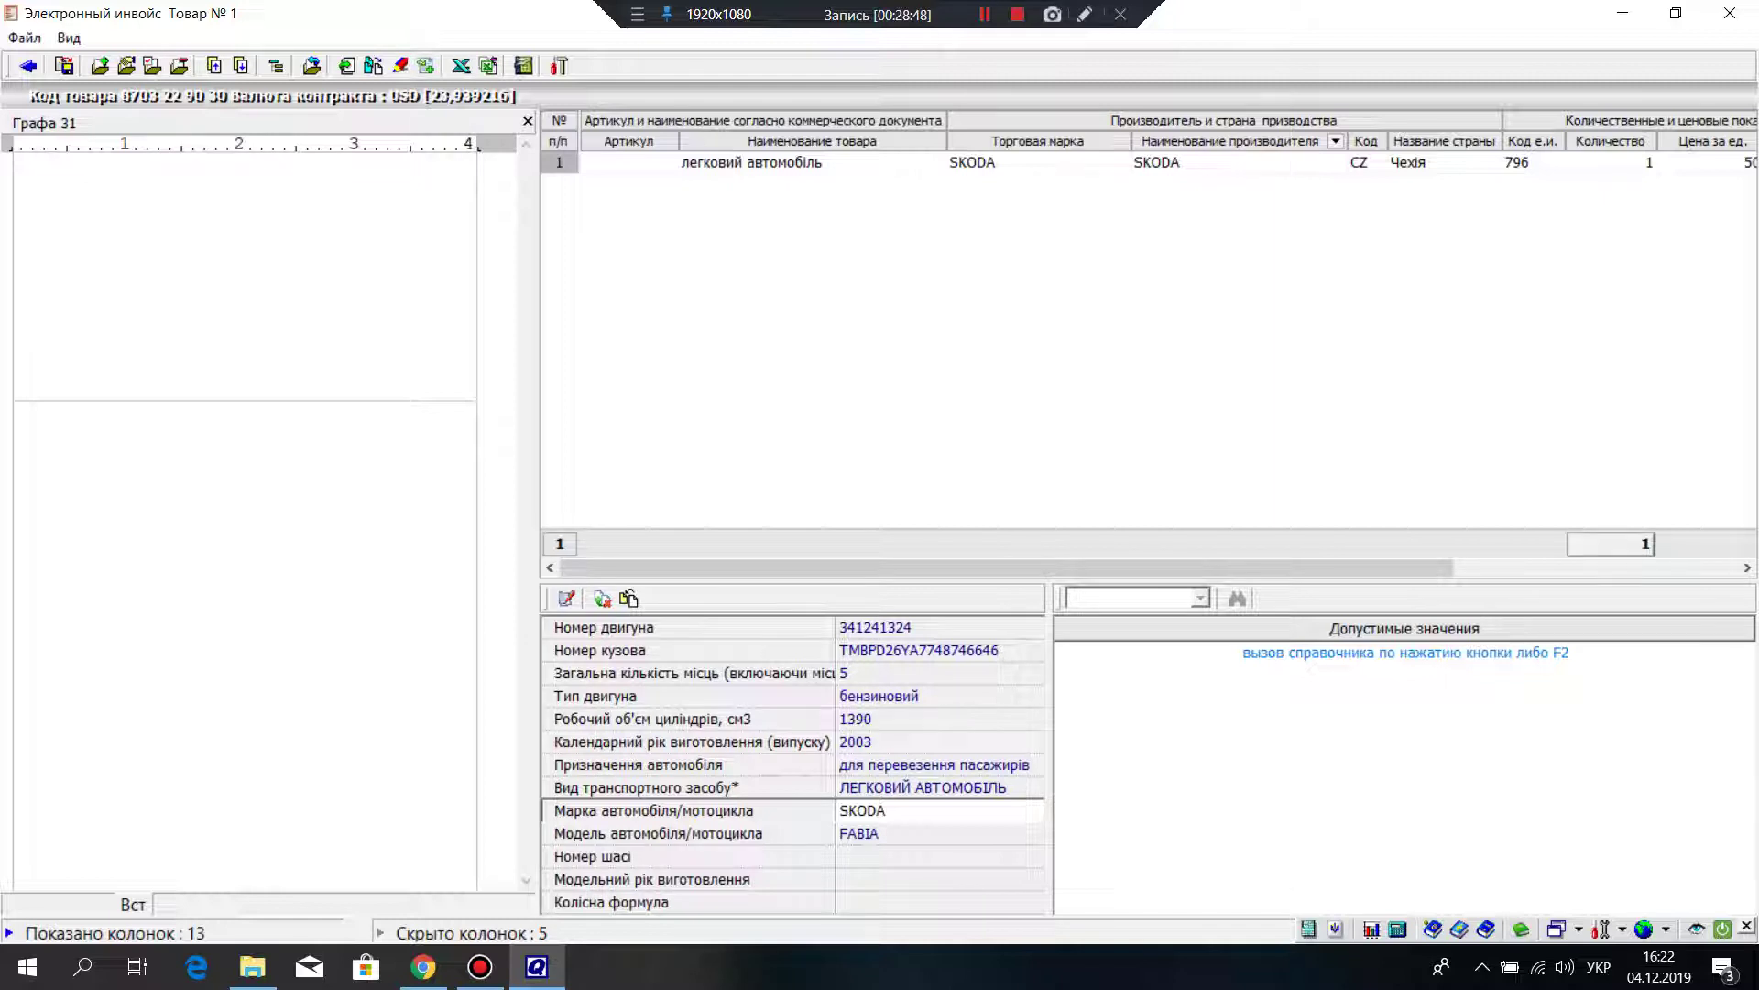
left_click(934, 856)
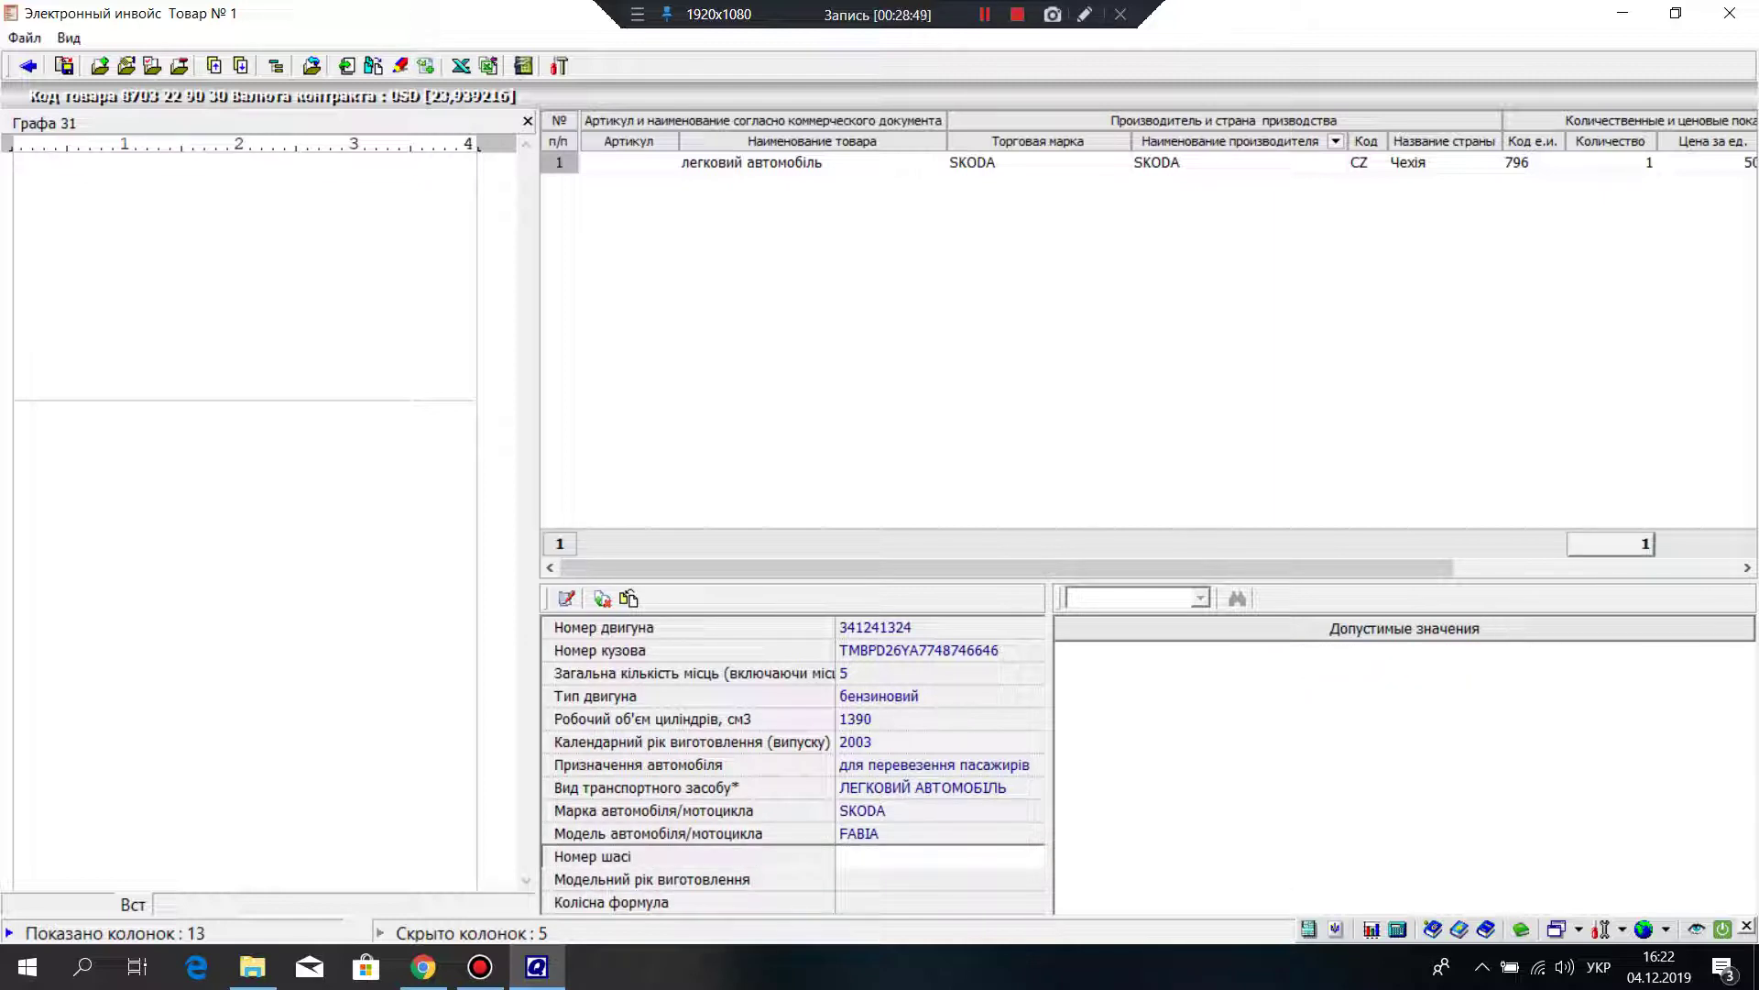
Step: Enter chassis 6н, model year 2003 and wheel formula 2x4, then fill box 31 and close the invoice
type("6н")
left_click(917, 879)
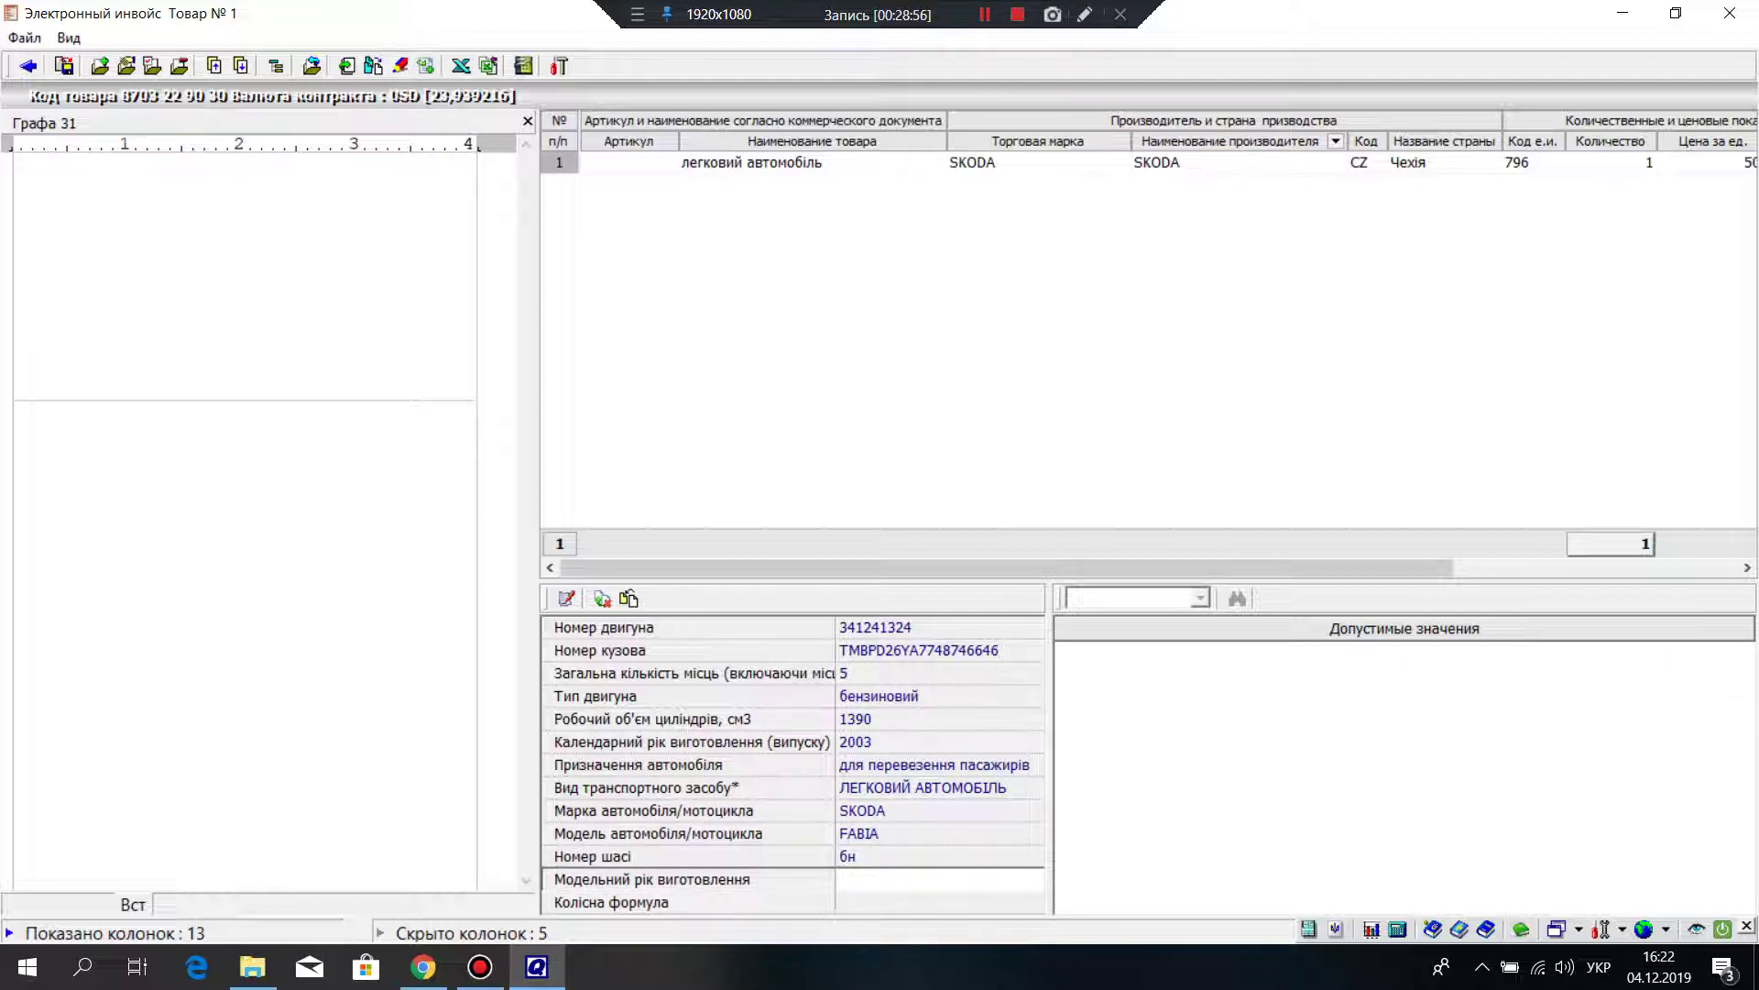
type("2003")
left_click(917, 902)
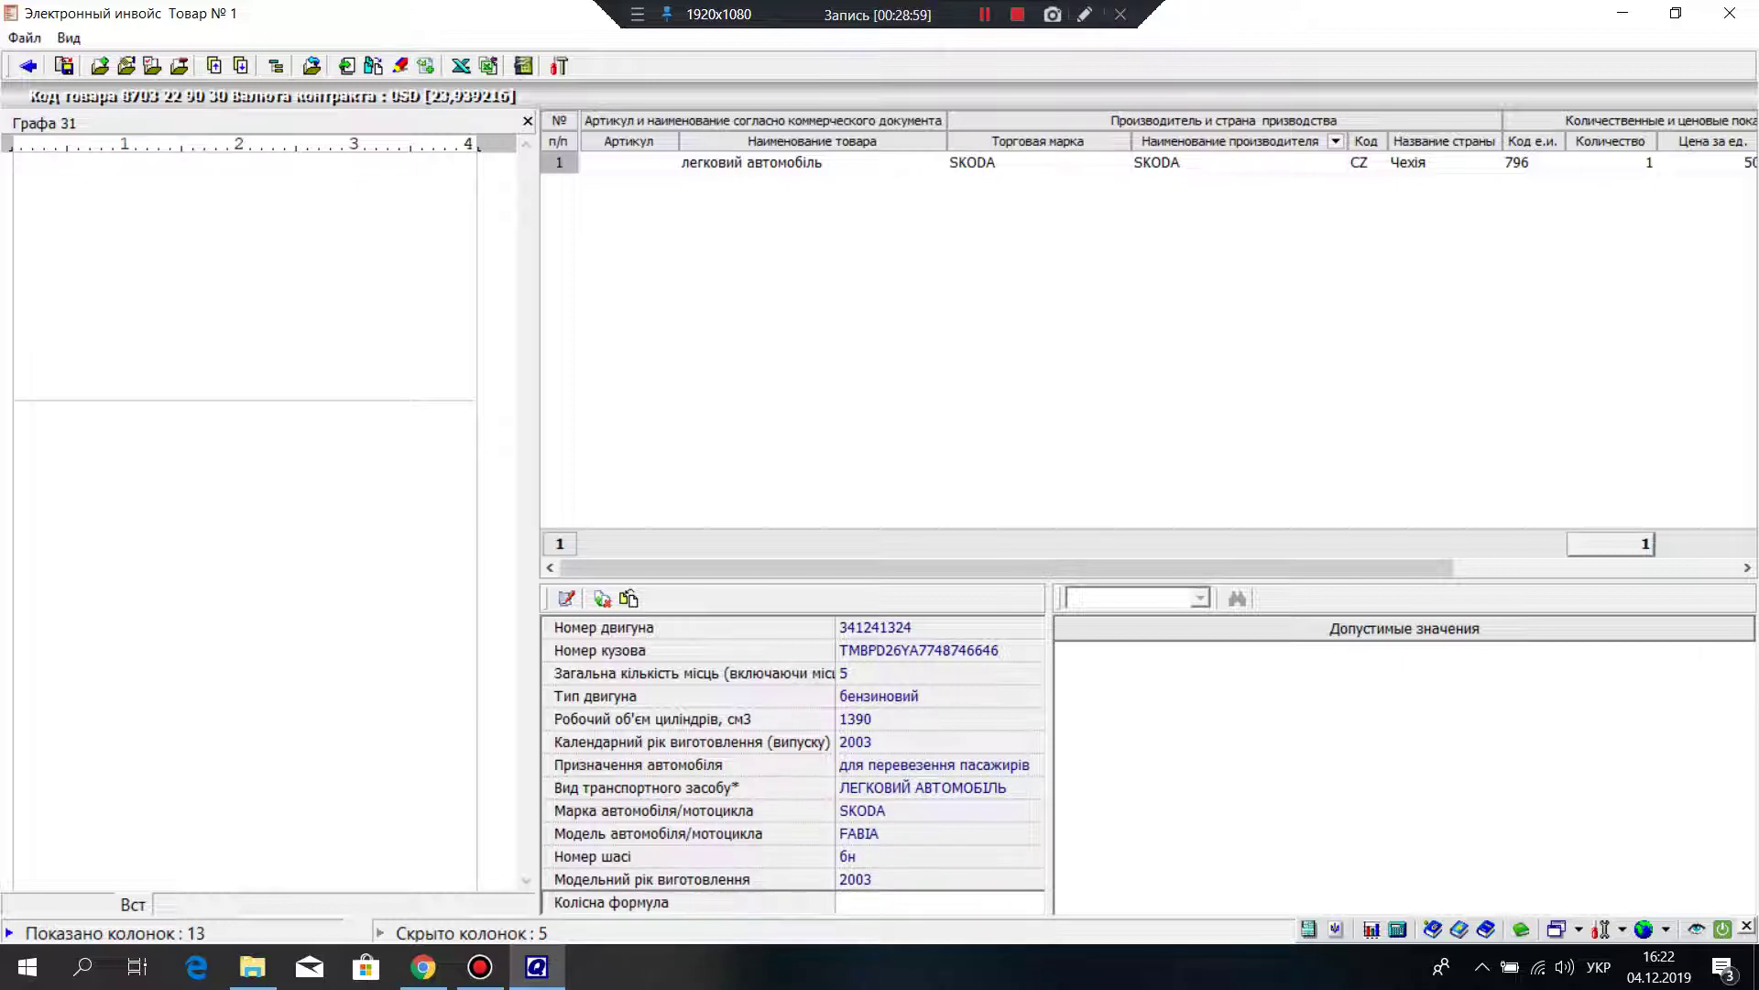
type("2x4")
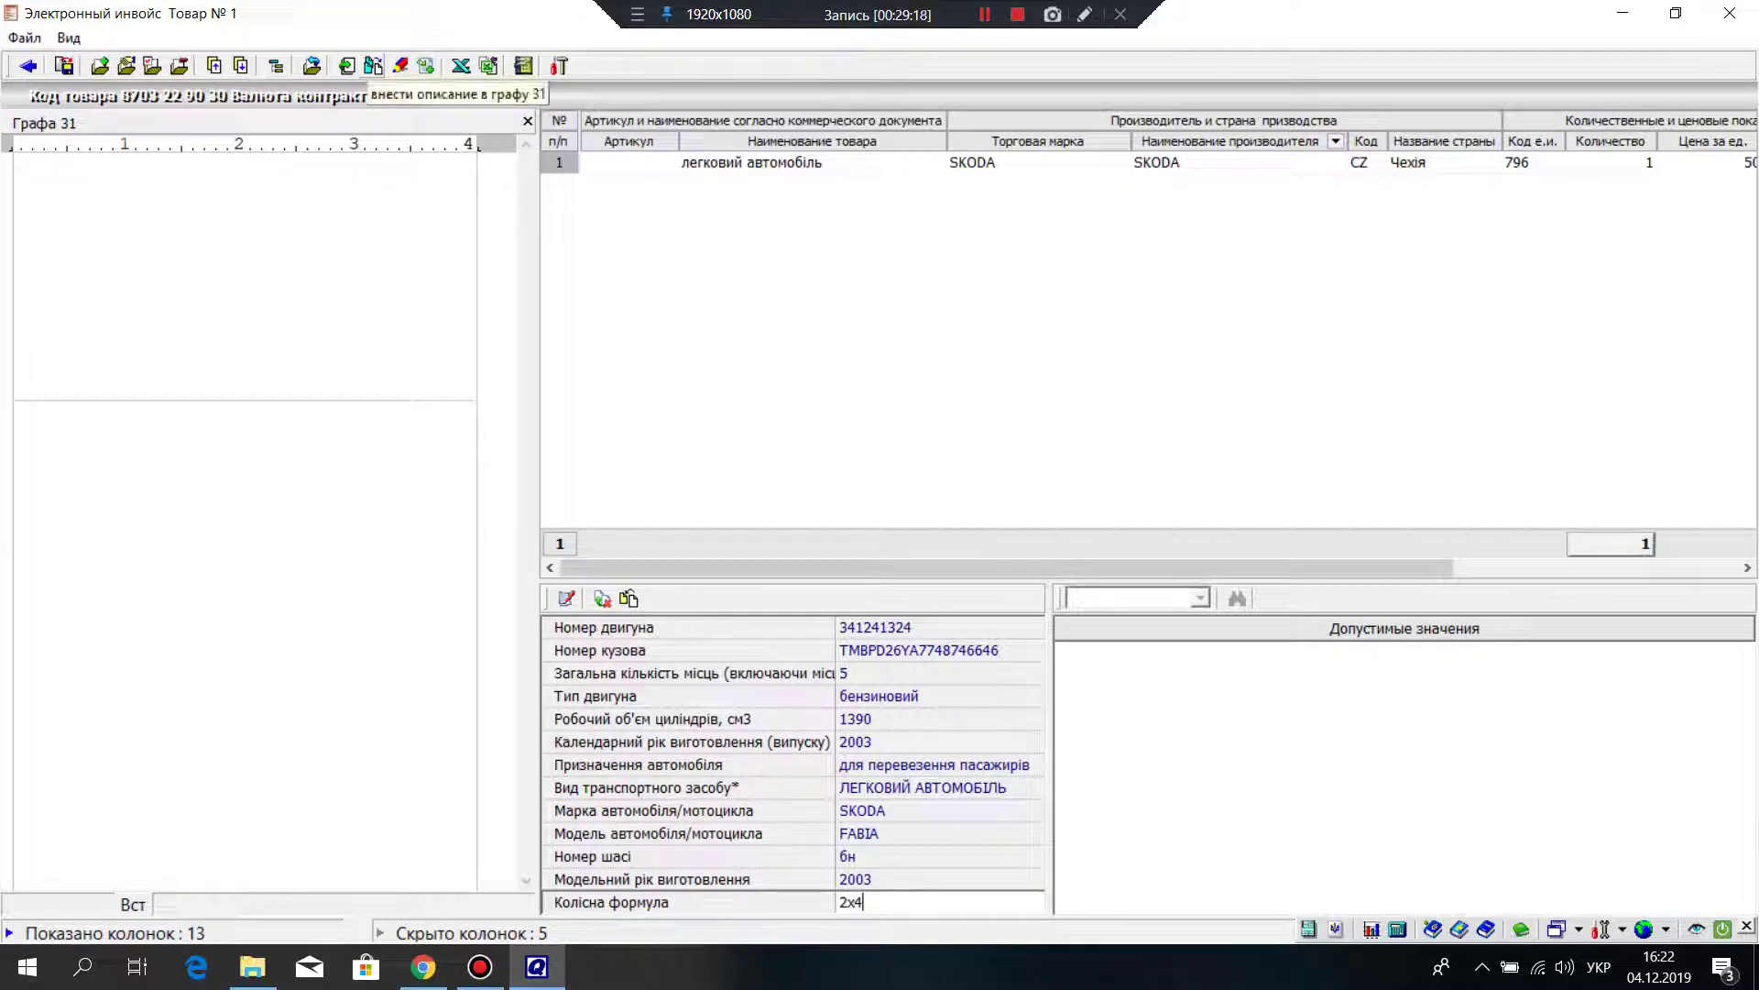
left_click(372, 65)
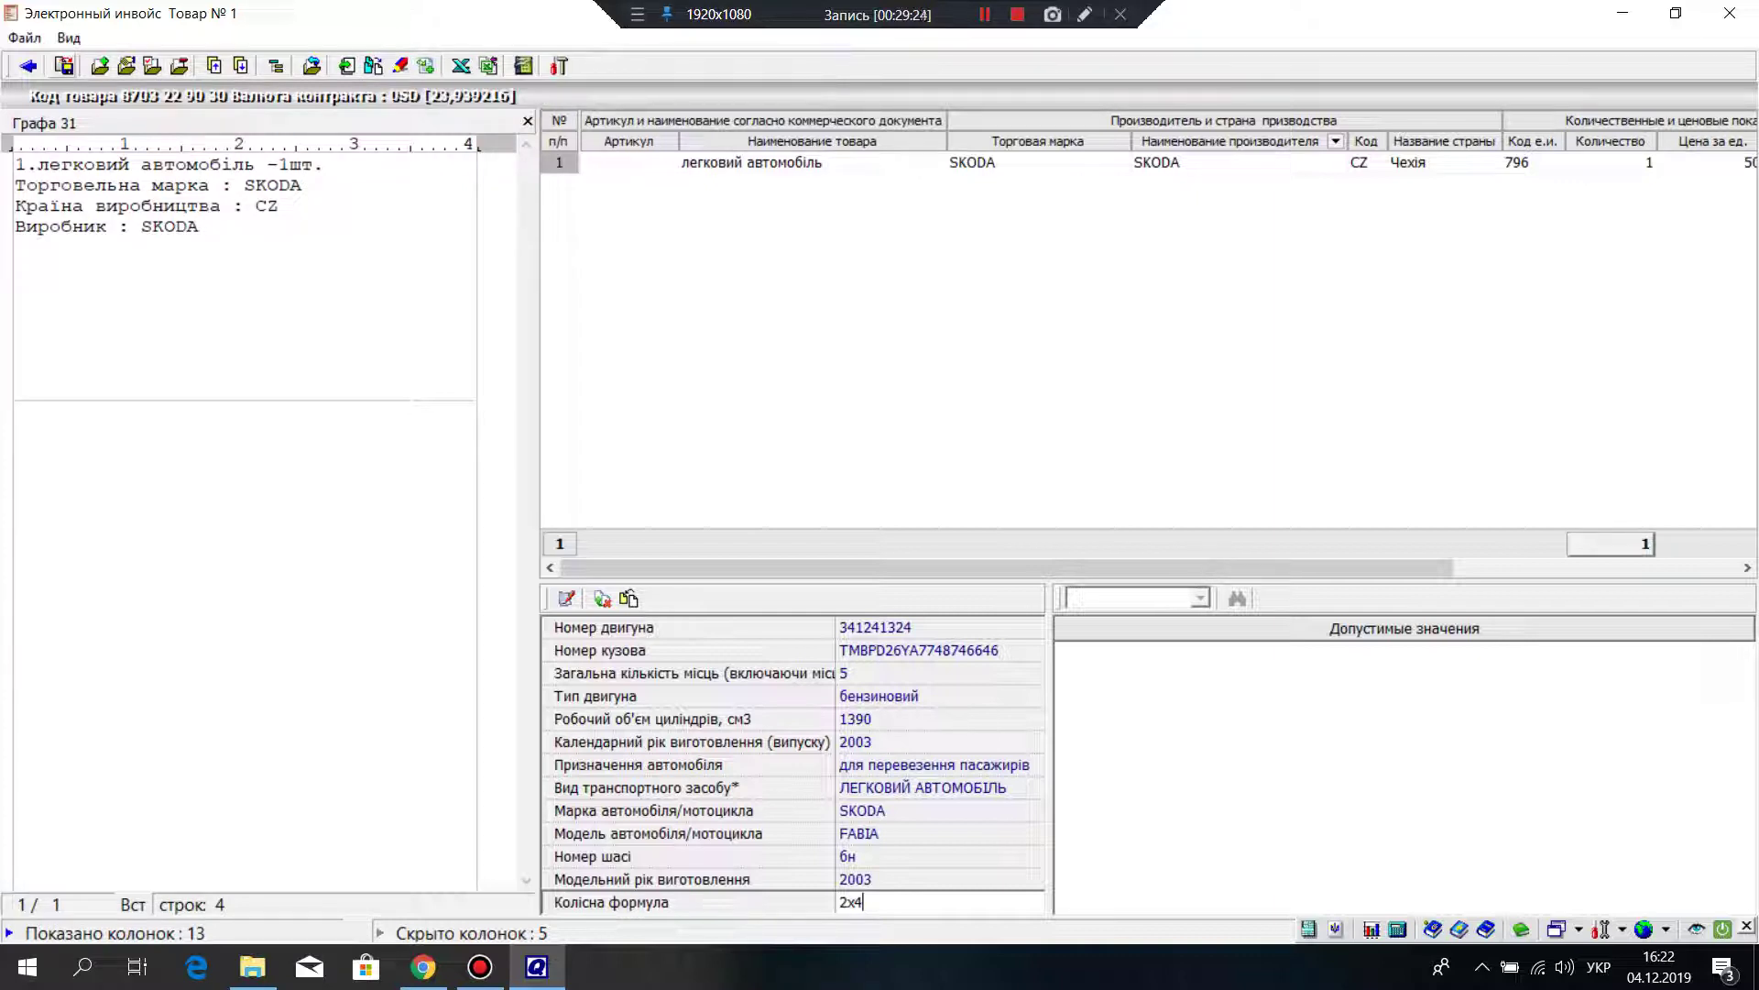
left_click(28, 66)
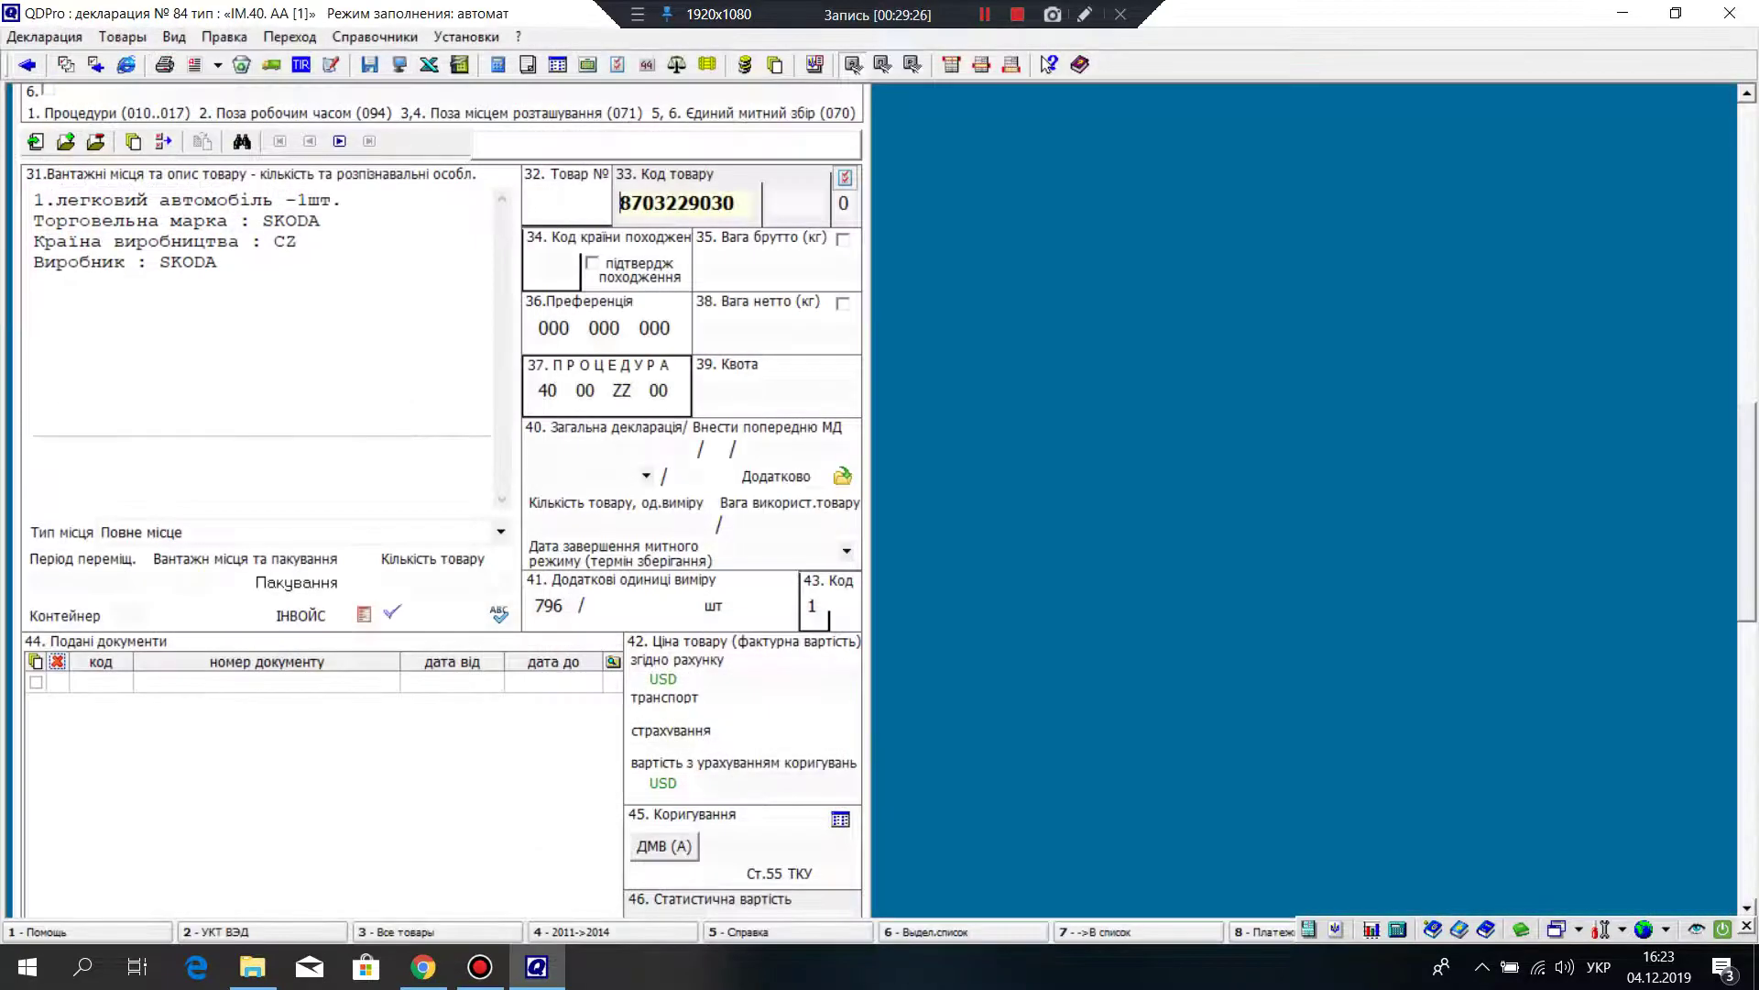
scroll(439, 495, "down", 3)
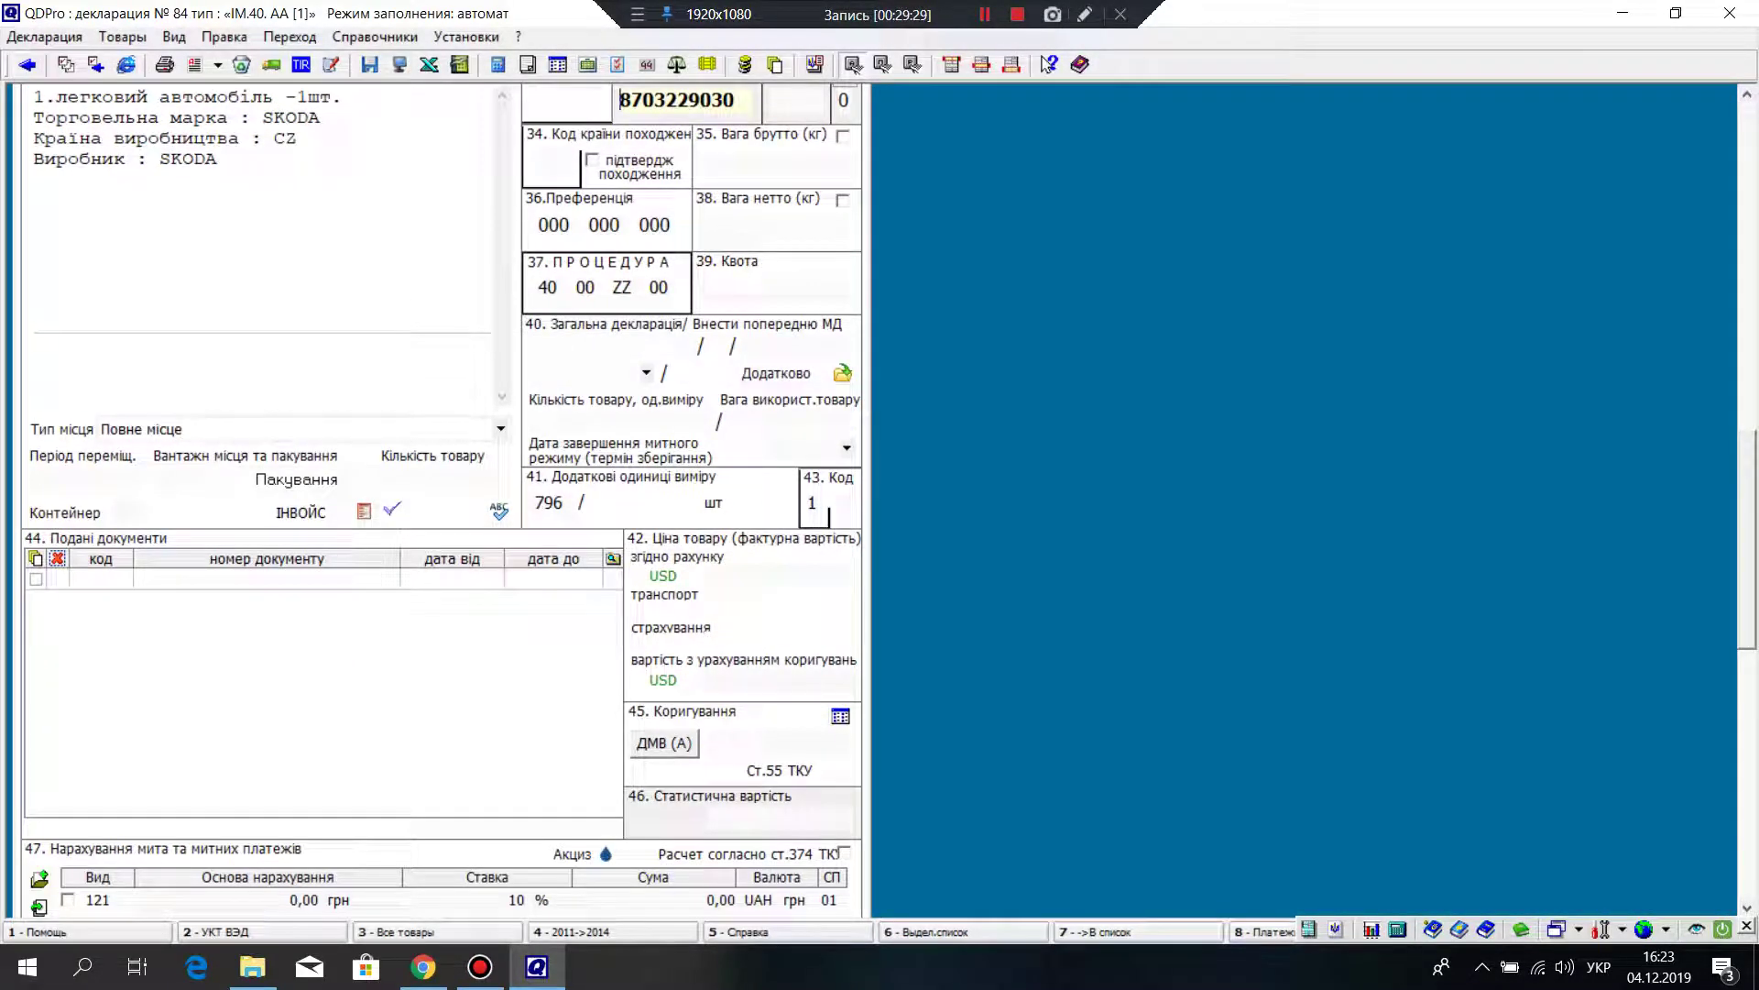
scroll(440, 494, "down", 6)
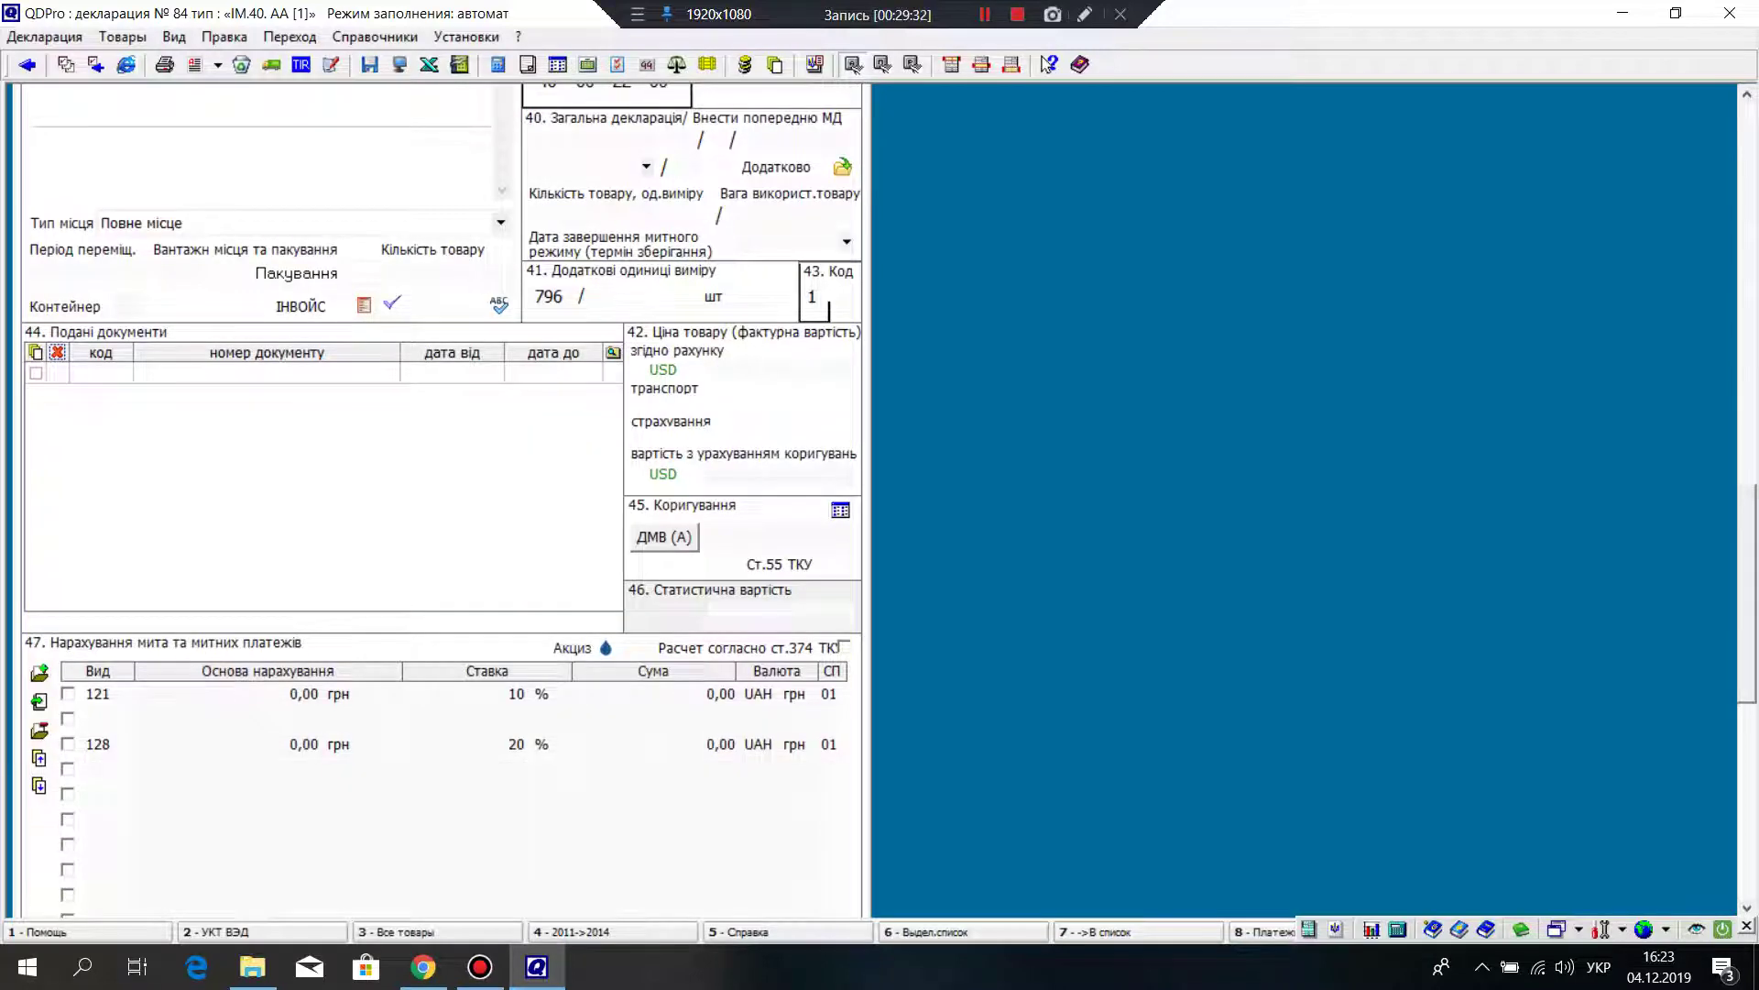
scroll(474, 452, "up", 12)
scroll(443, 502, "up", 4)
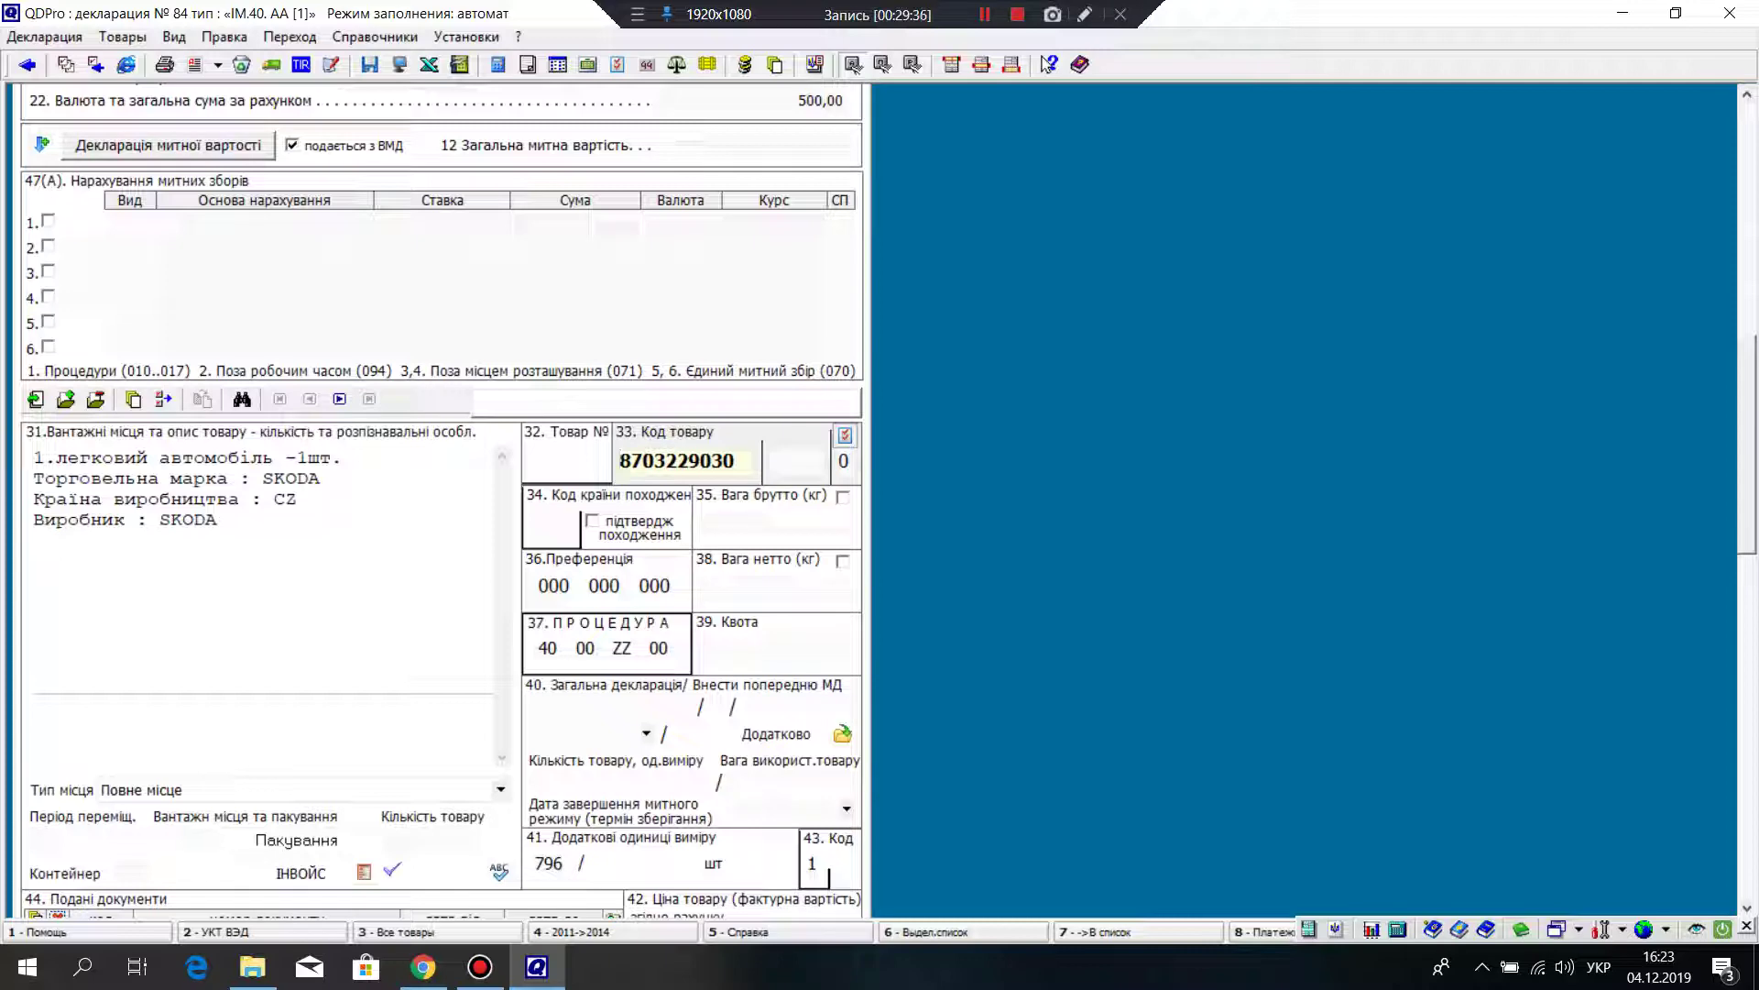
scroll(443, 501, "up", 10)
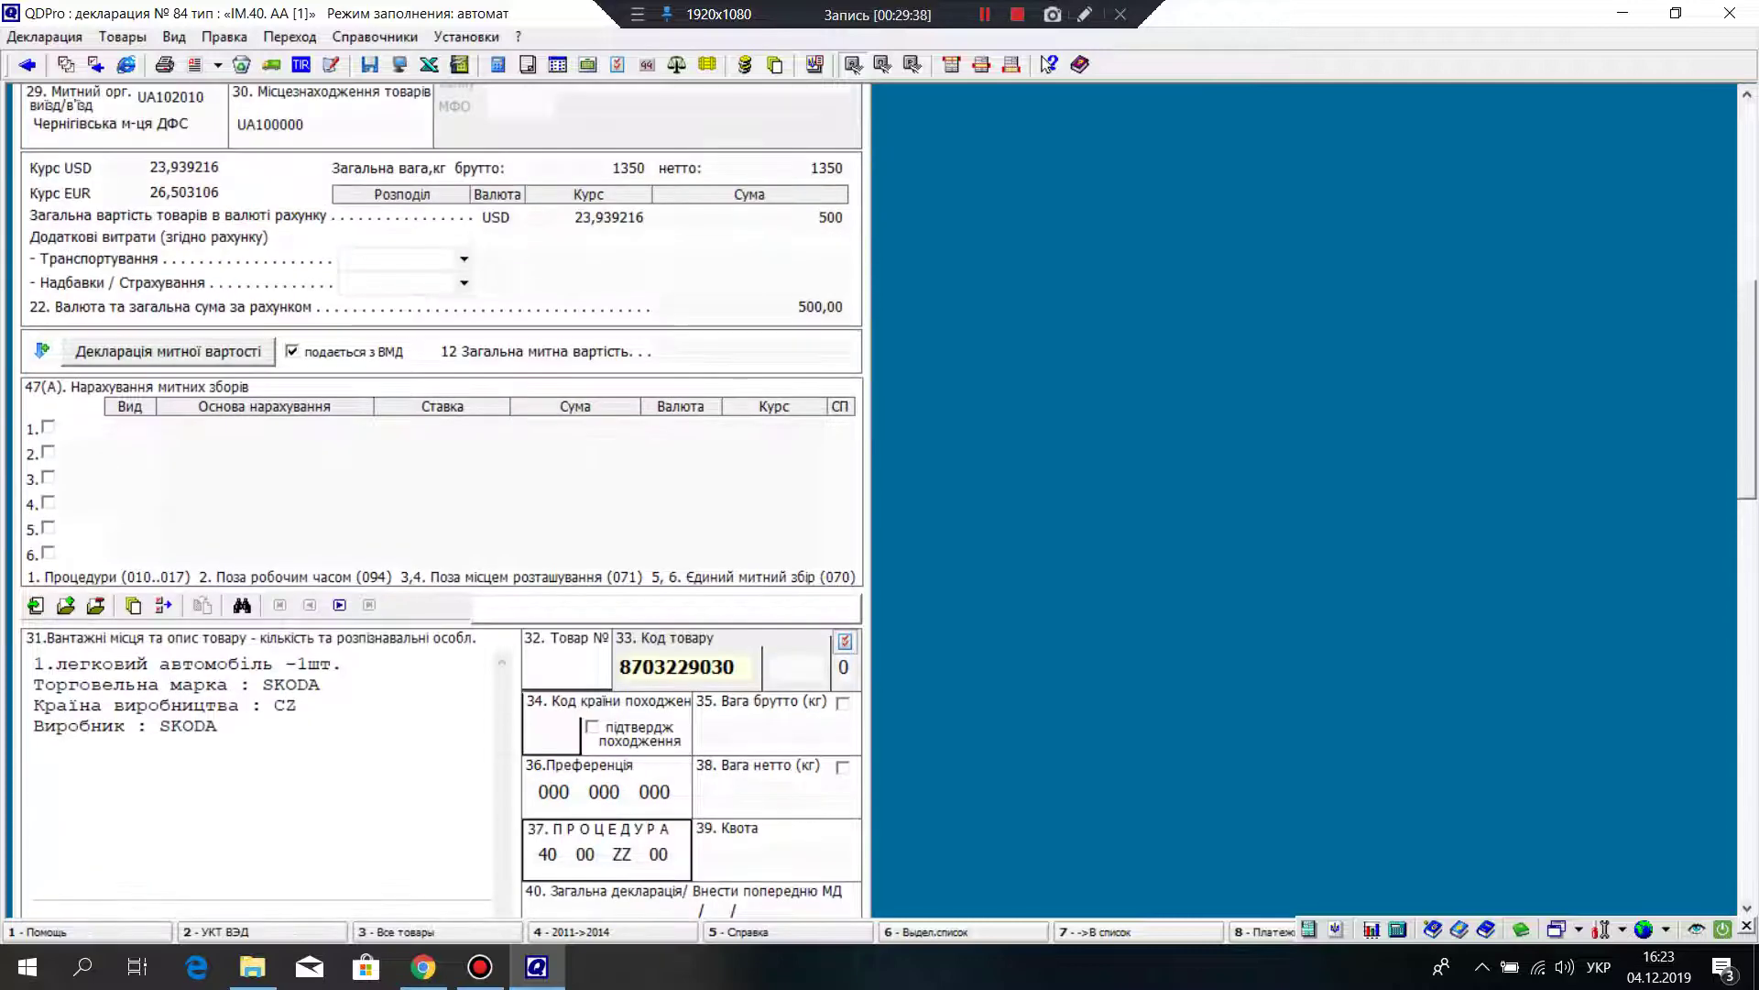
scroll(443, 501, "up", 4)
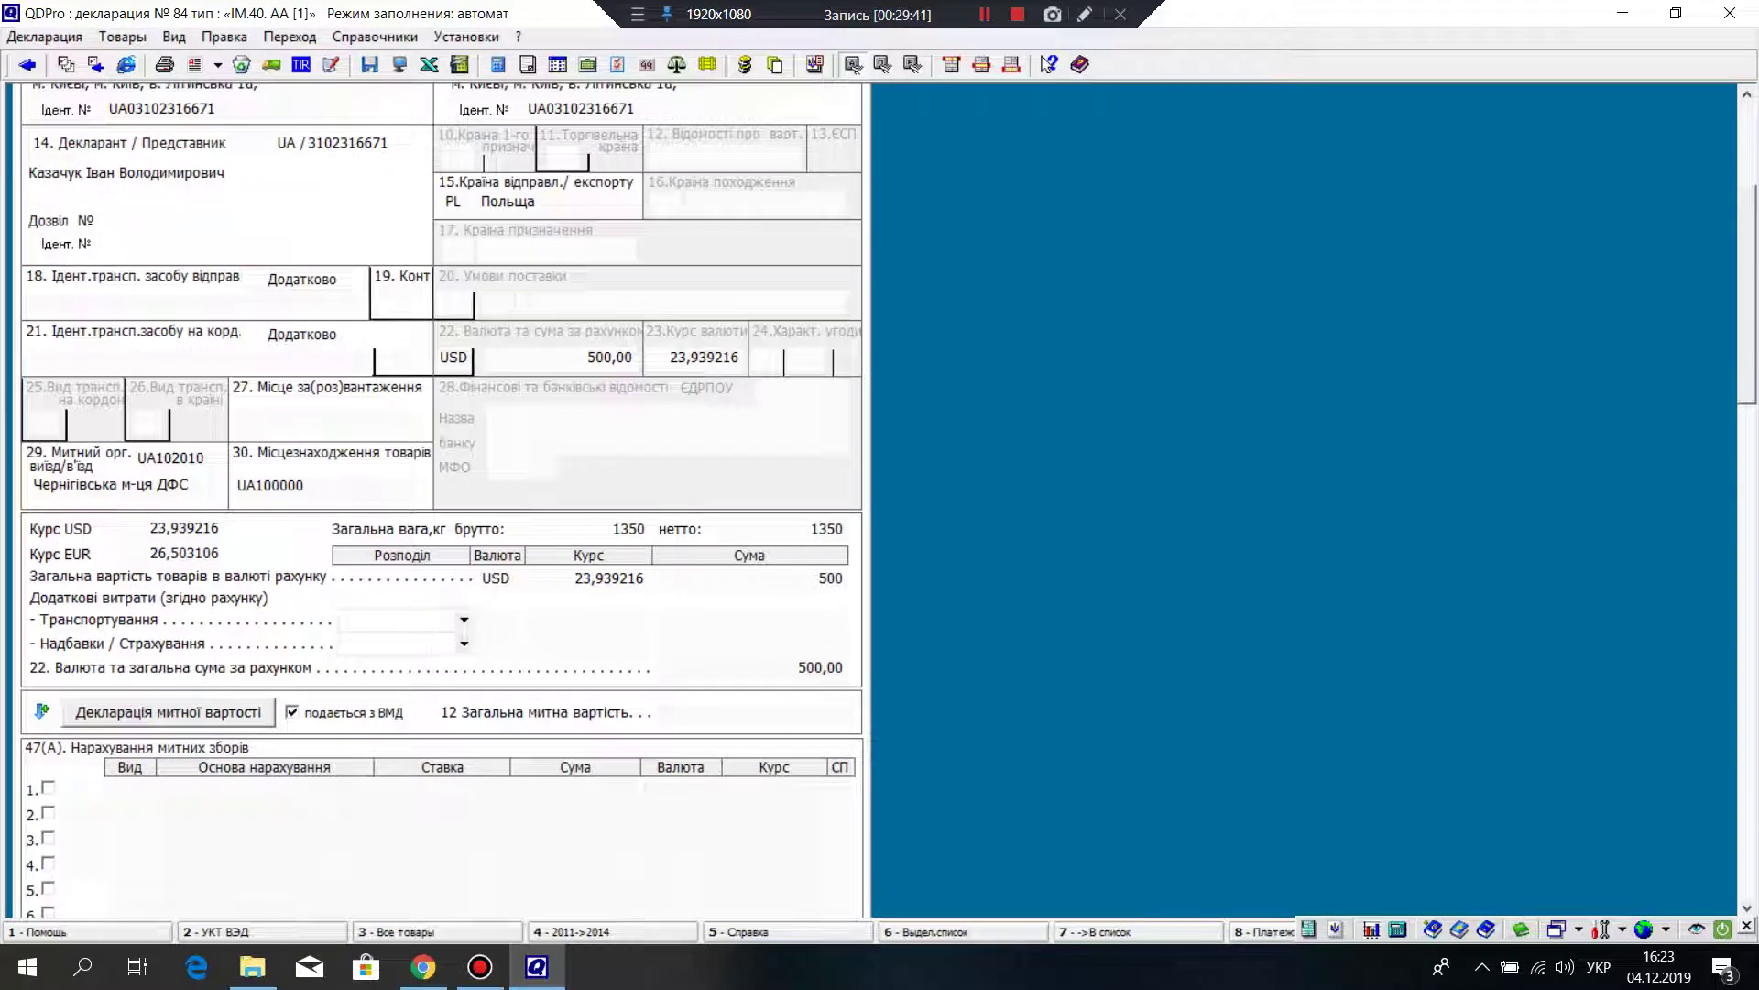
scroll(443, 501, "up", 6)
scroll(443, 501, "up", 1)
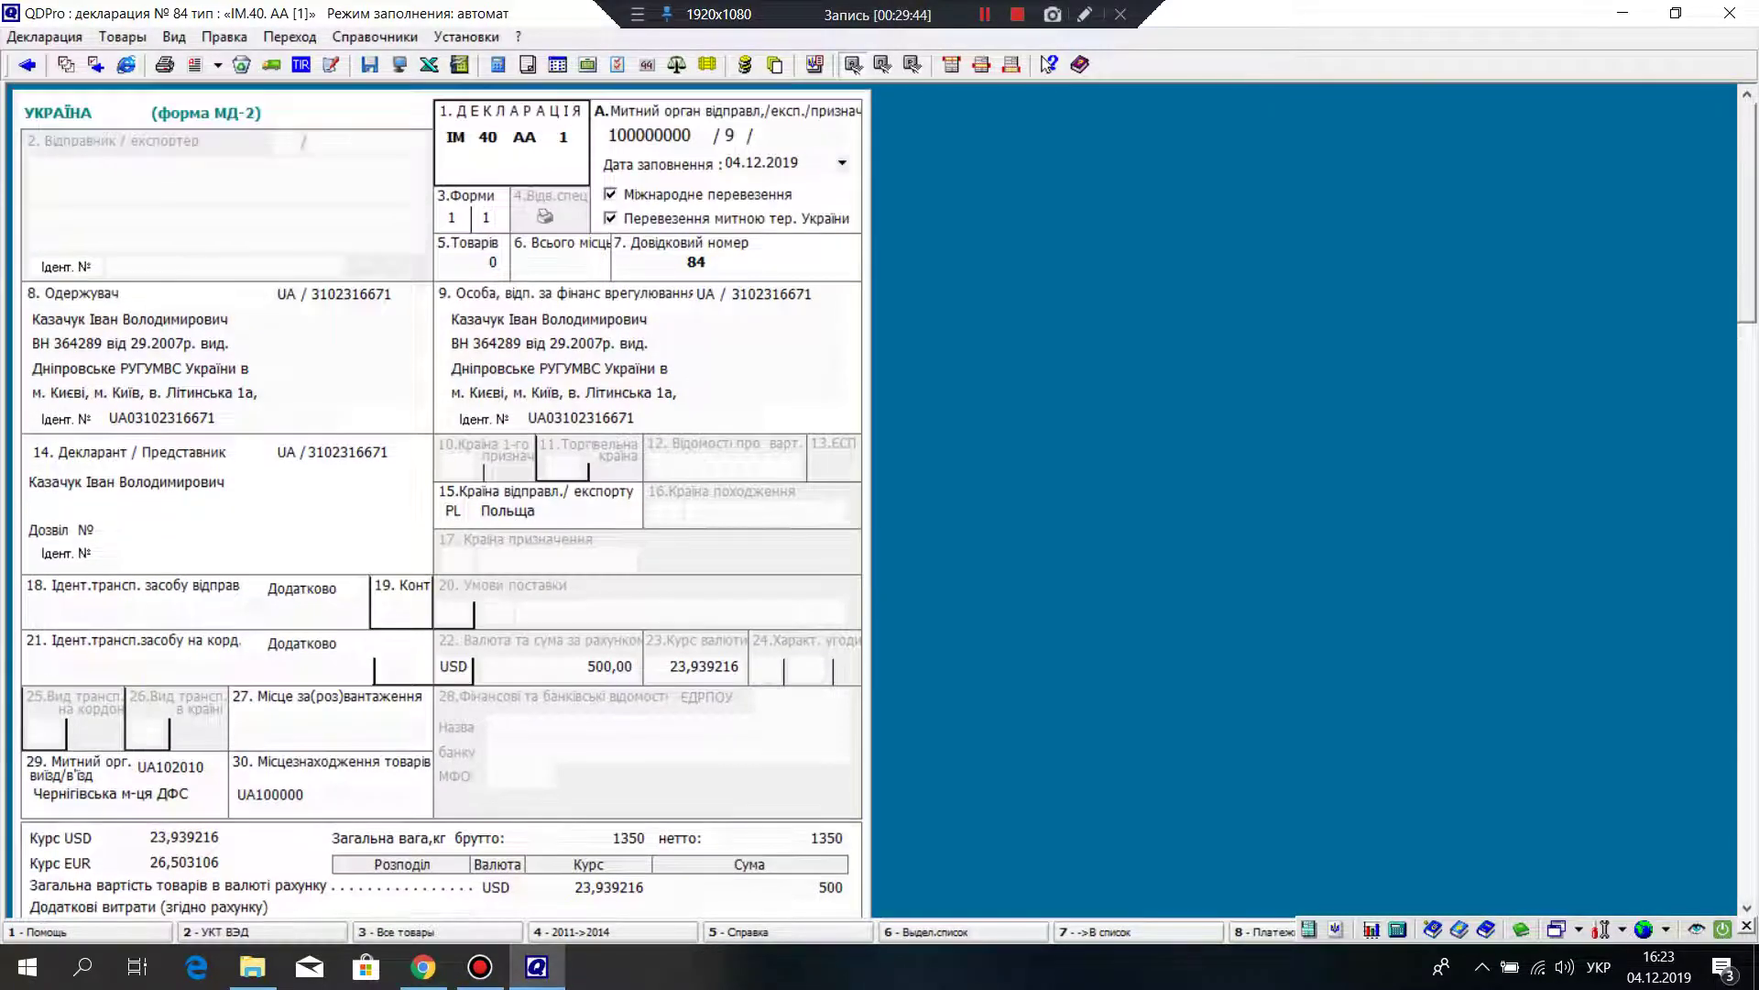
scroll(442, 501, "down", 20)
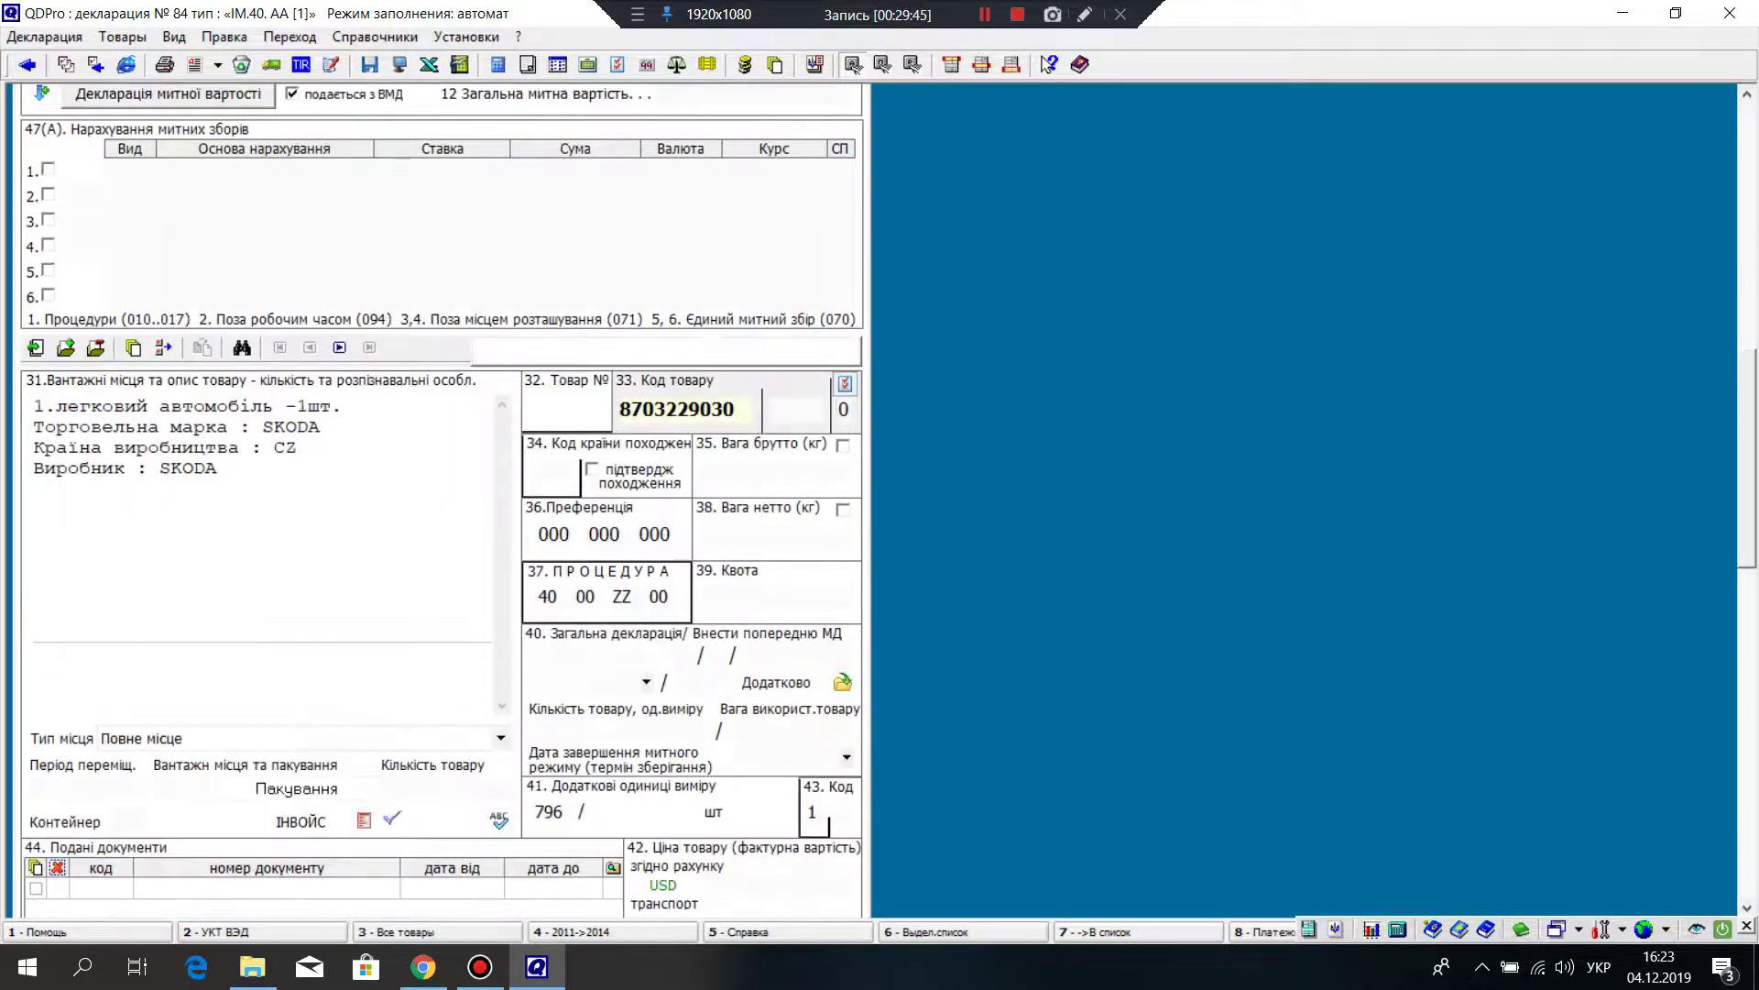
Step: Replace the country code CZ with Чехія in the box 31 goods description
left_click(443, 501)
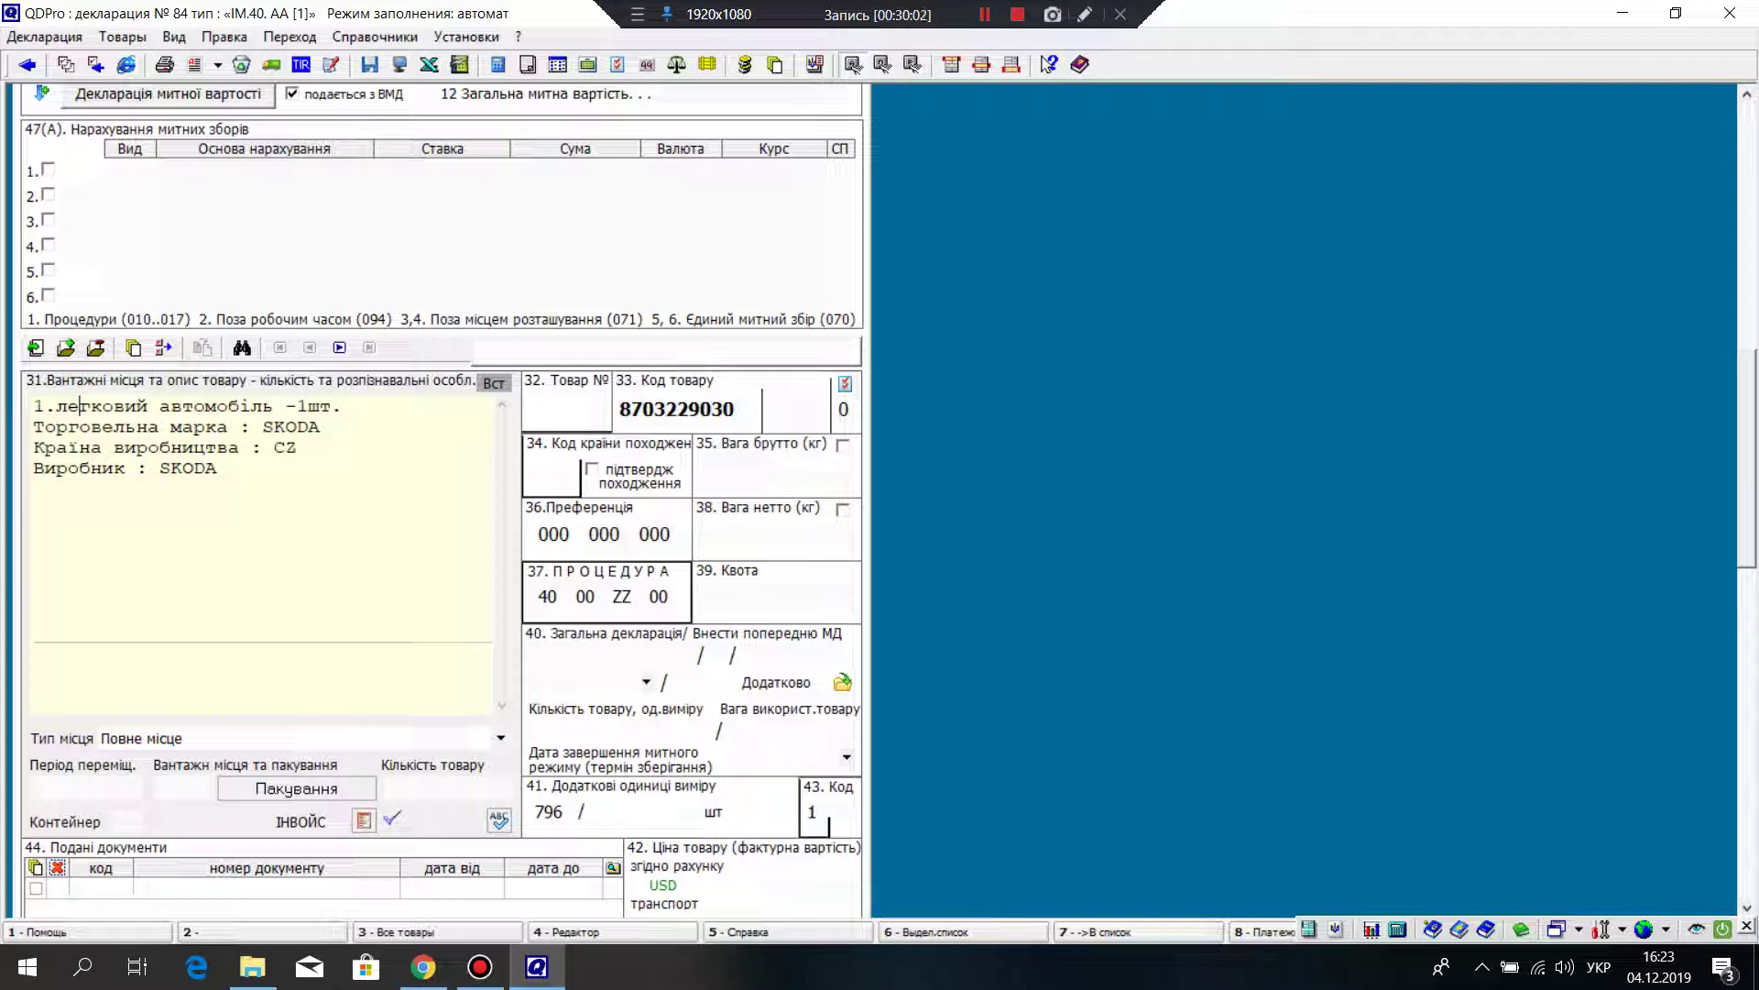
left_click_drag(298, 447, 275, 447)
type("Чехія")
Step: Start a new line beginning '- марка' under '1.легковий автомобіль -1шт.'
left_click(344, 407)
key("Return")
type("-")
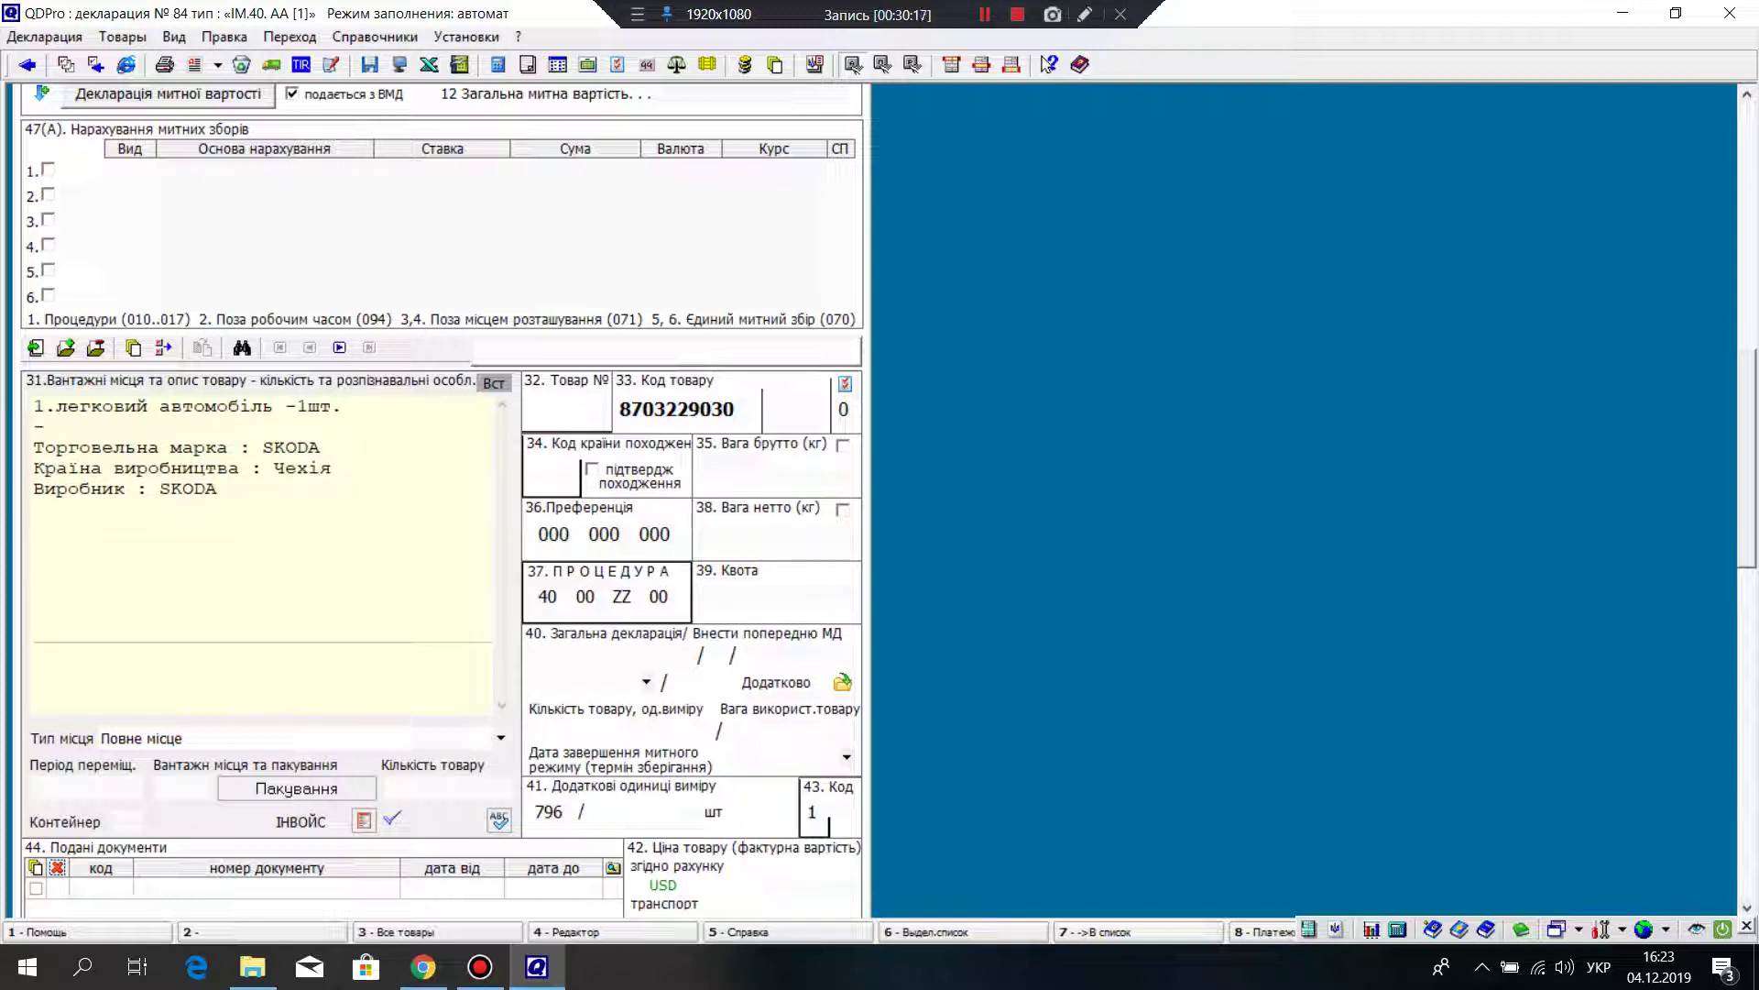
key("Return")
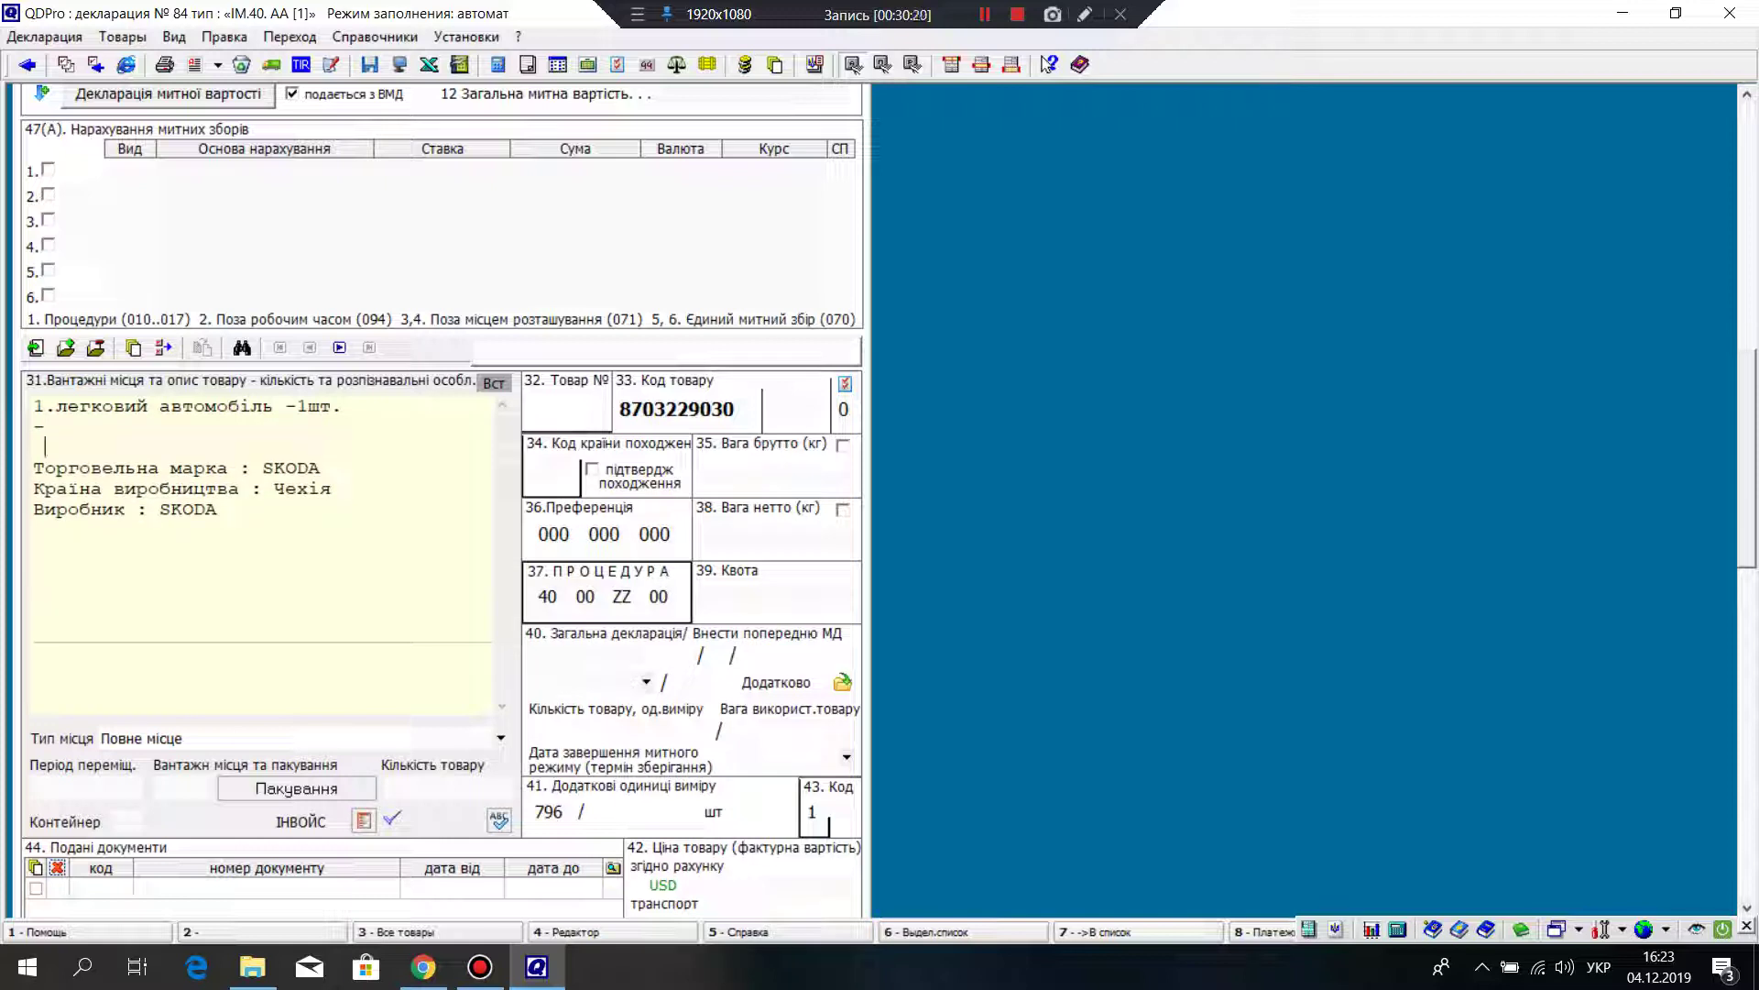
key("BackSpace")
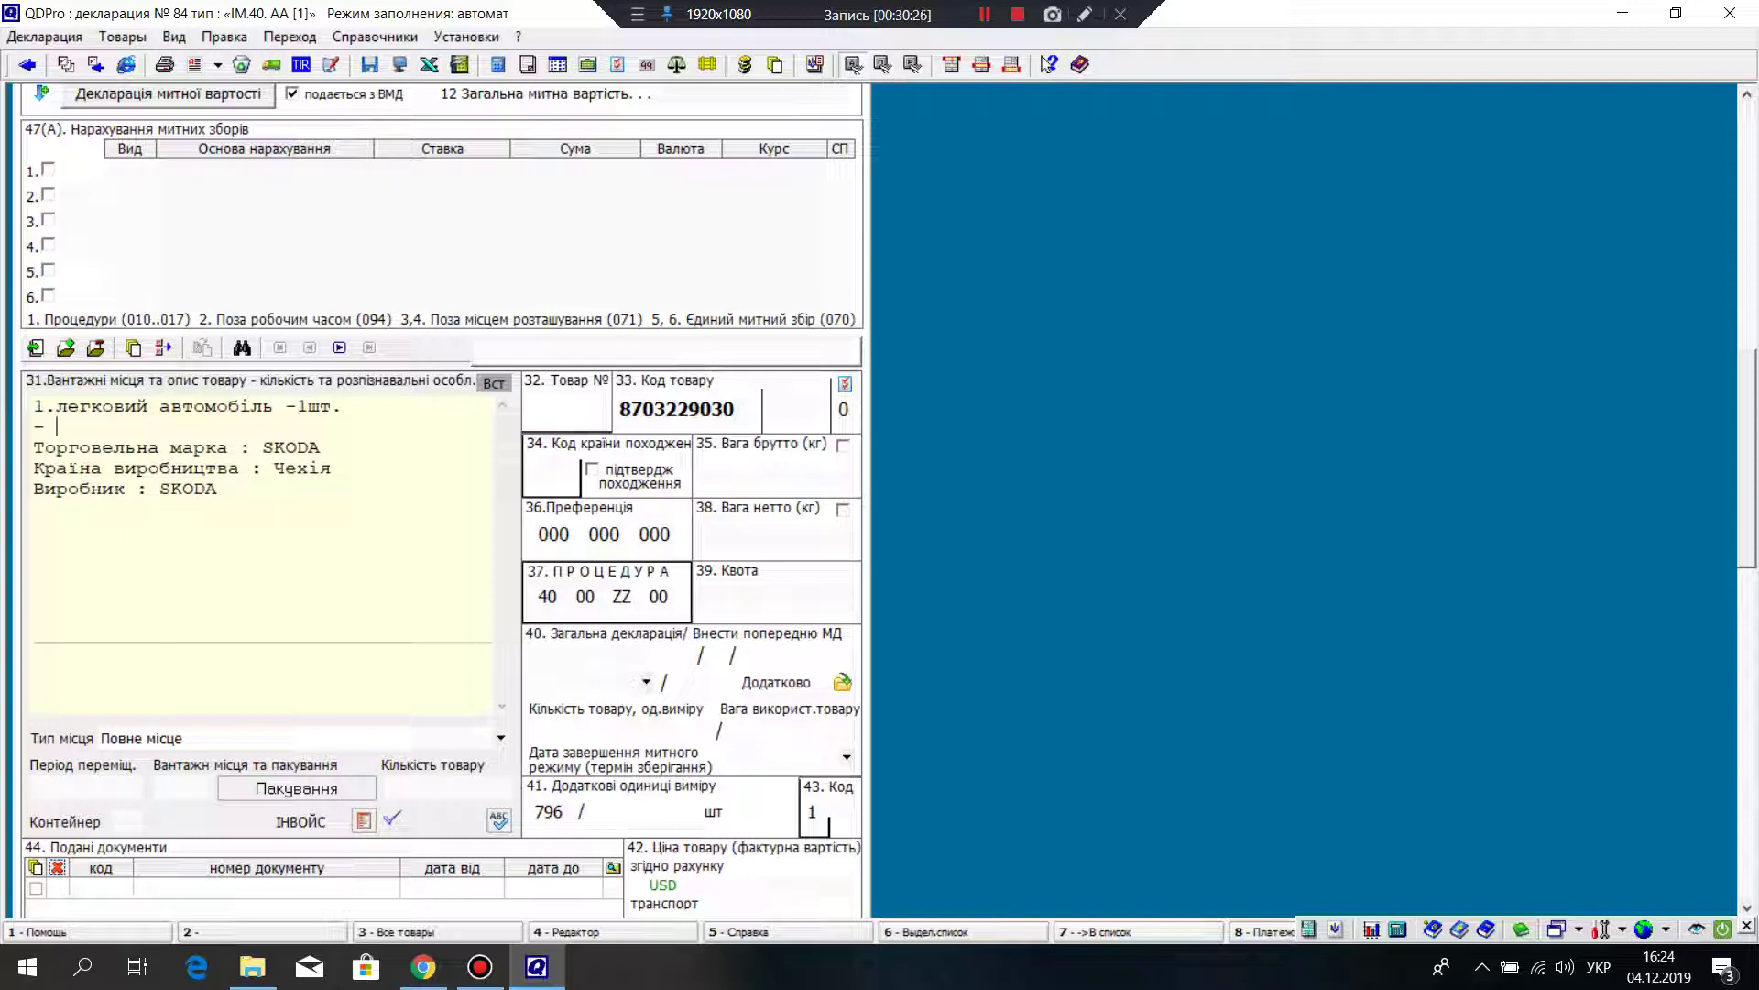
type("марка")
key("shift+Left")
key("shift+Left")
key("shift+Left")
key("shift+Left")
key("shift+Left")
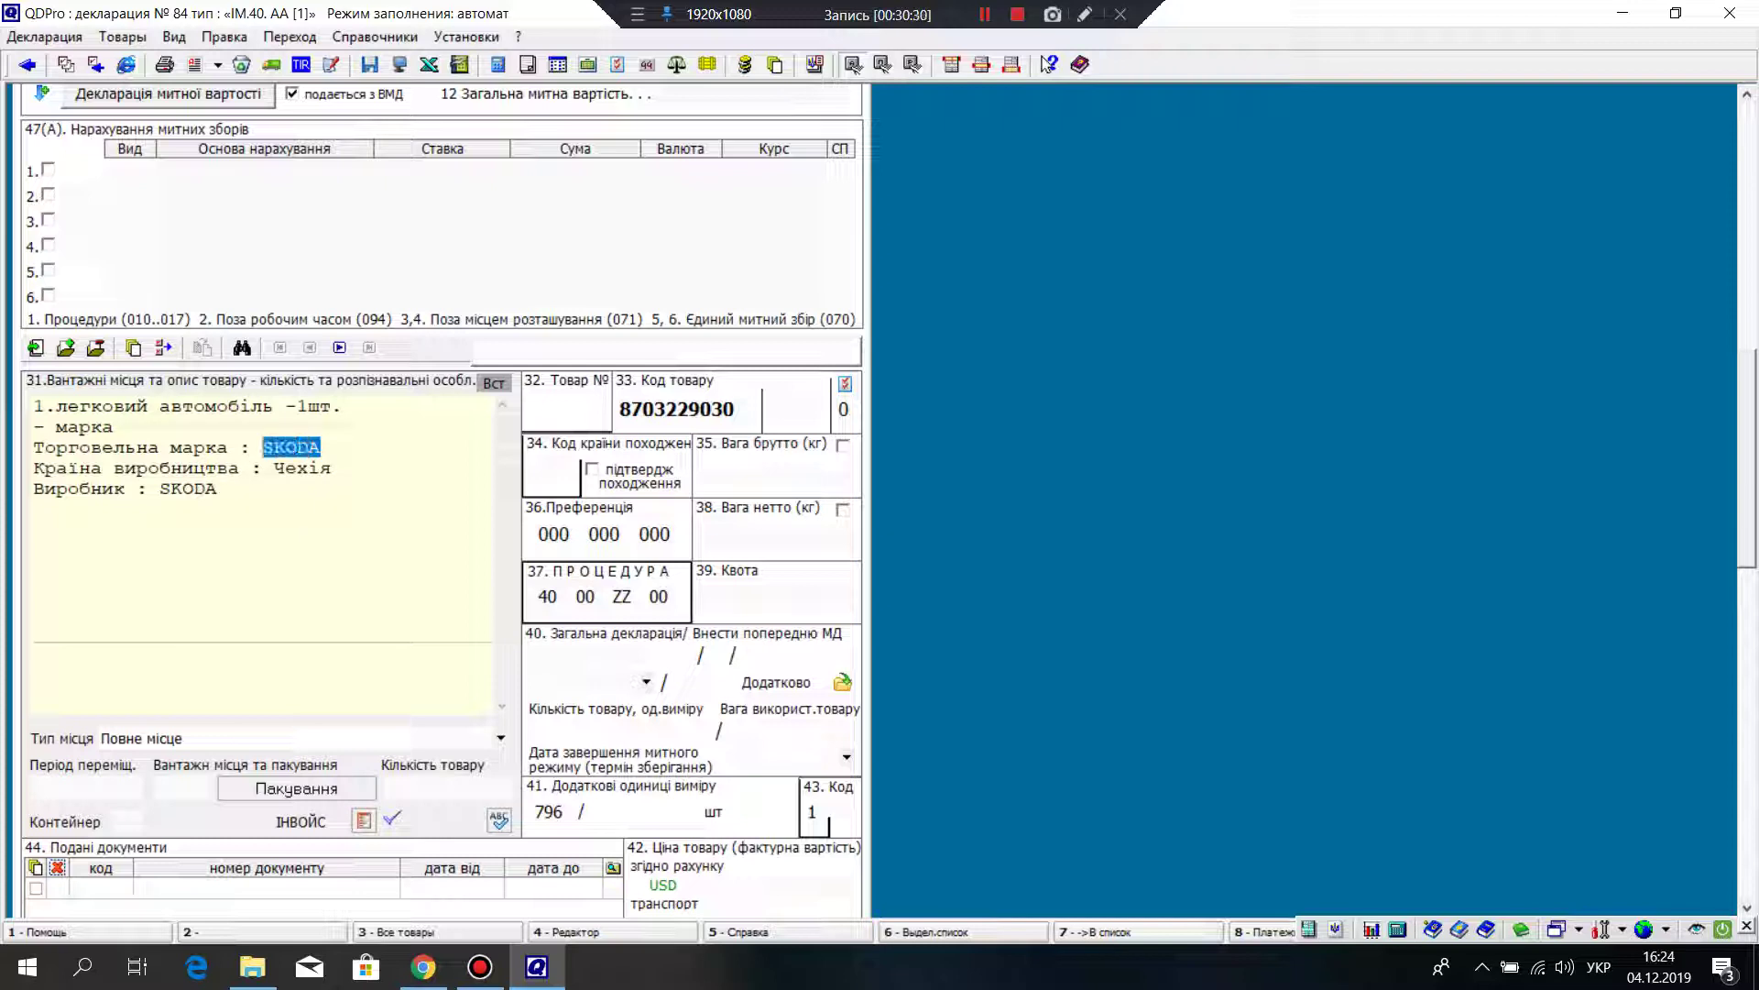
key("ctrl+z")
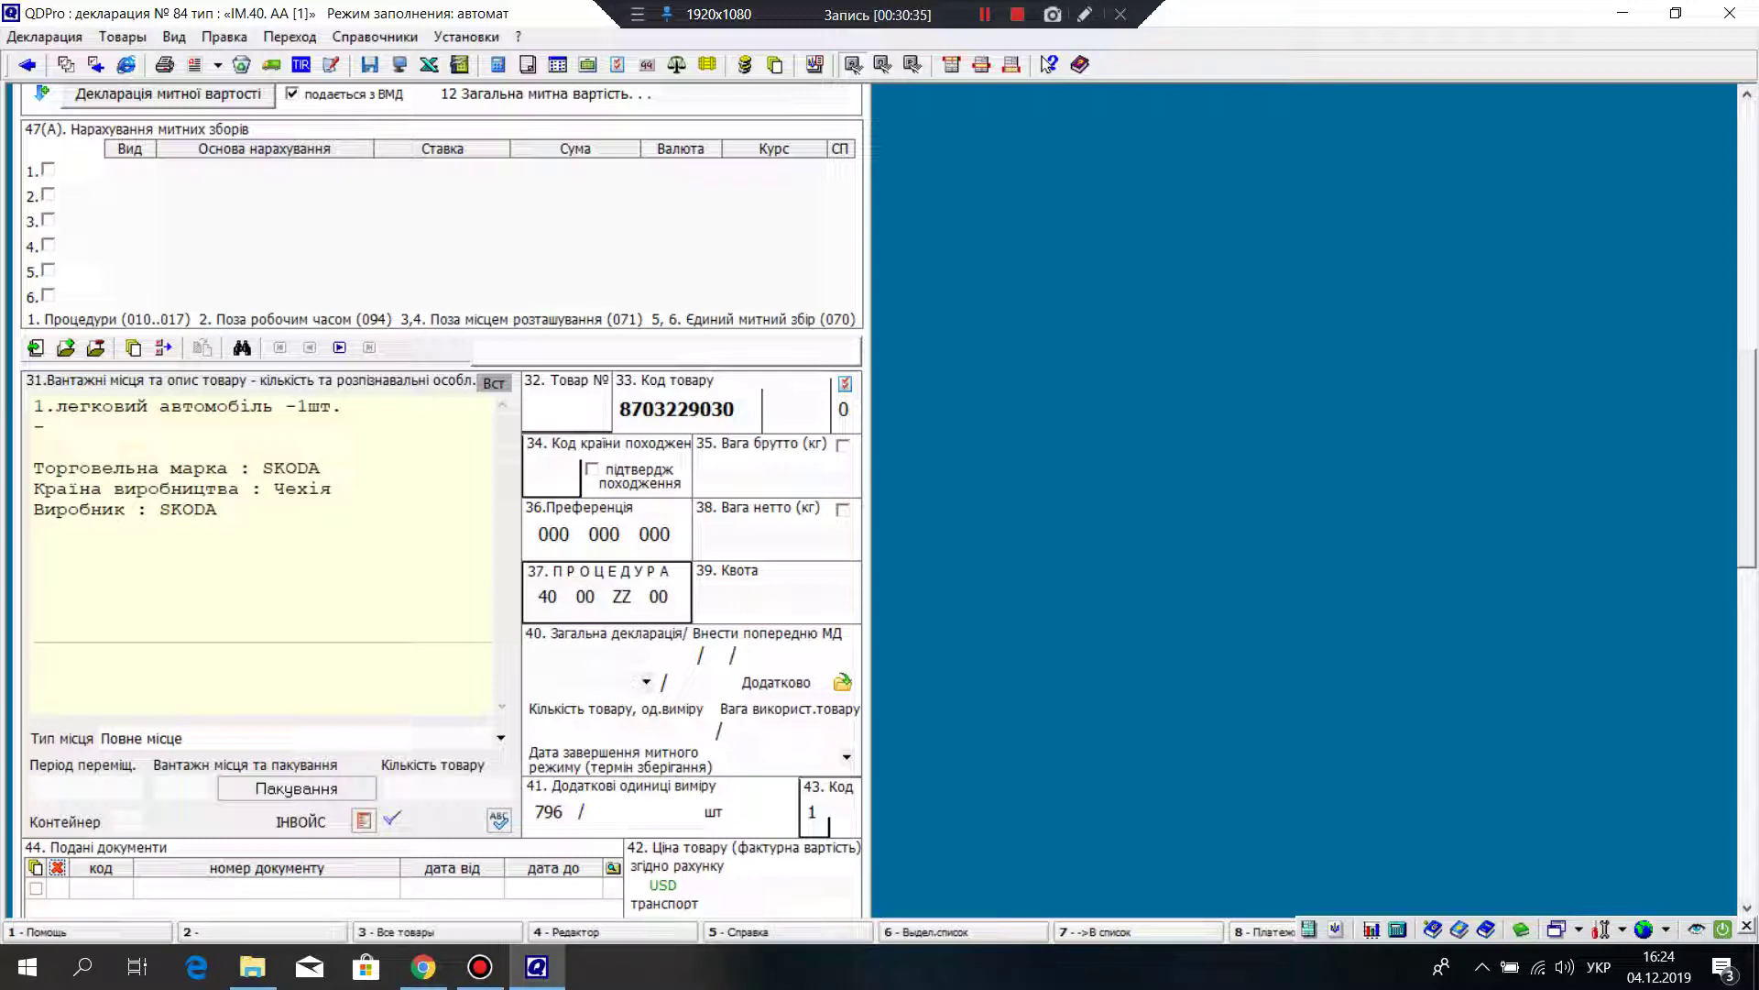
Step: Complete the brand line as '- марка SKODA' and begin the next line
type("марка")
key("alt+shift")
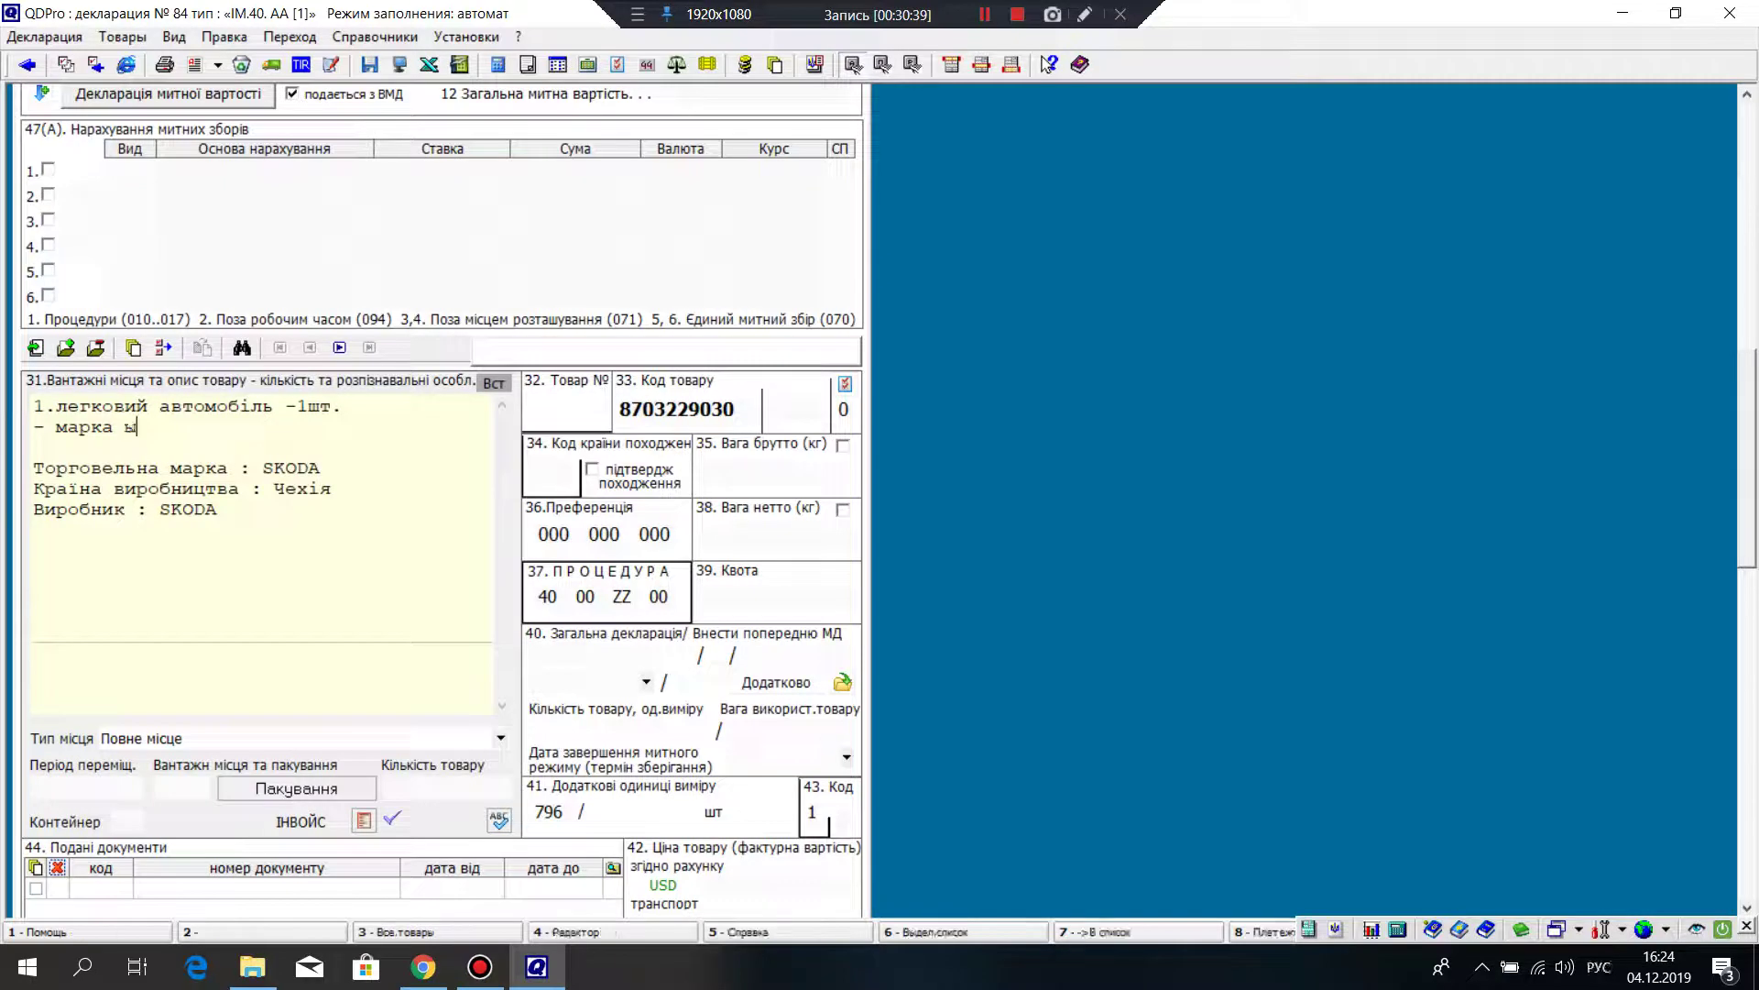
type("ы")
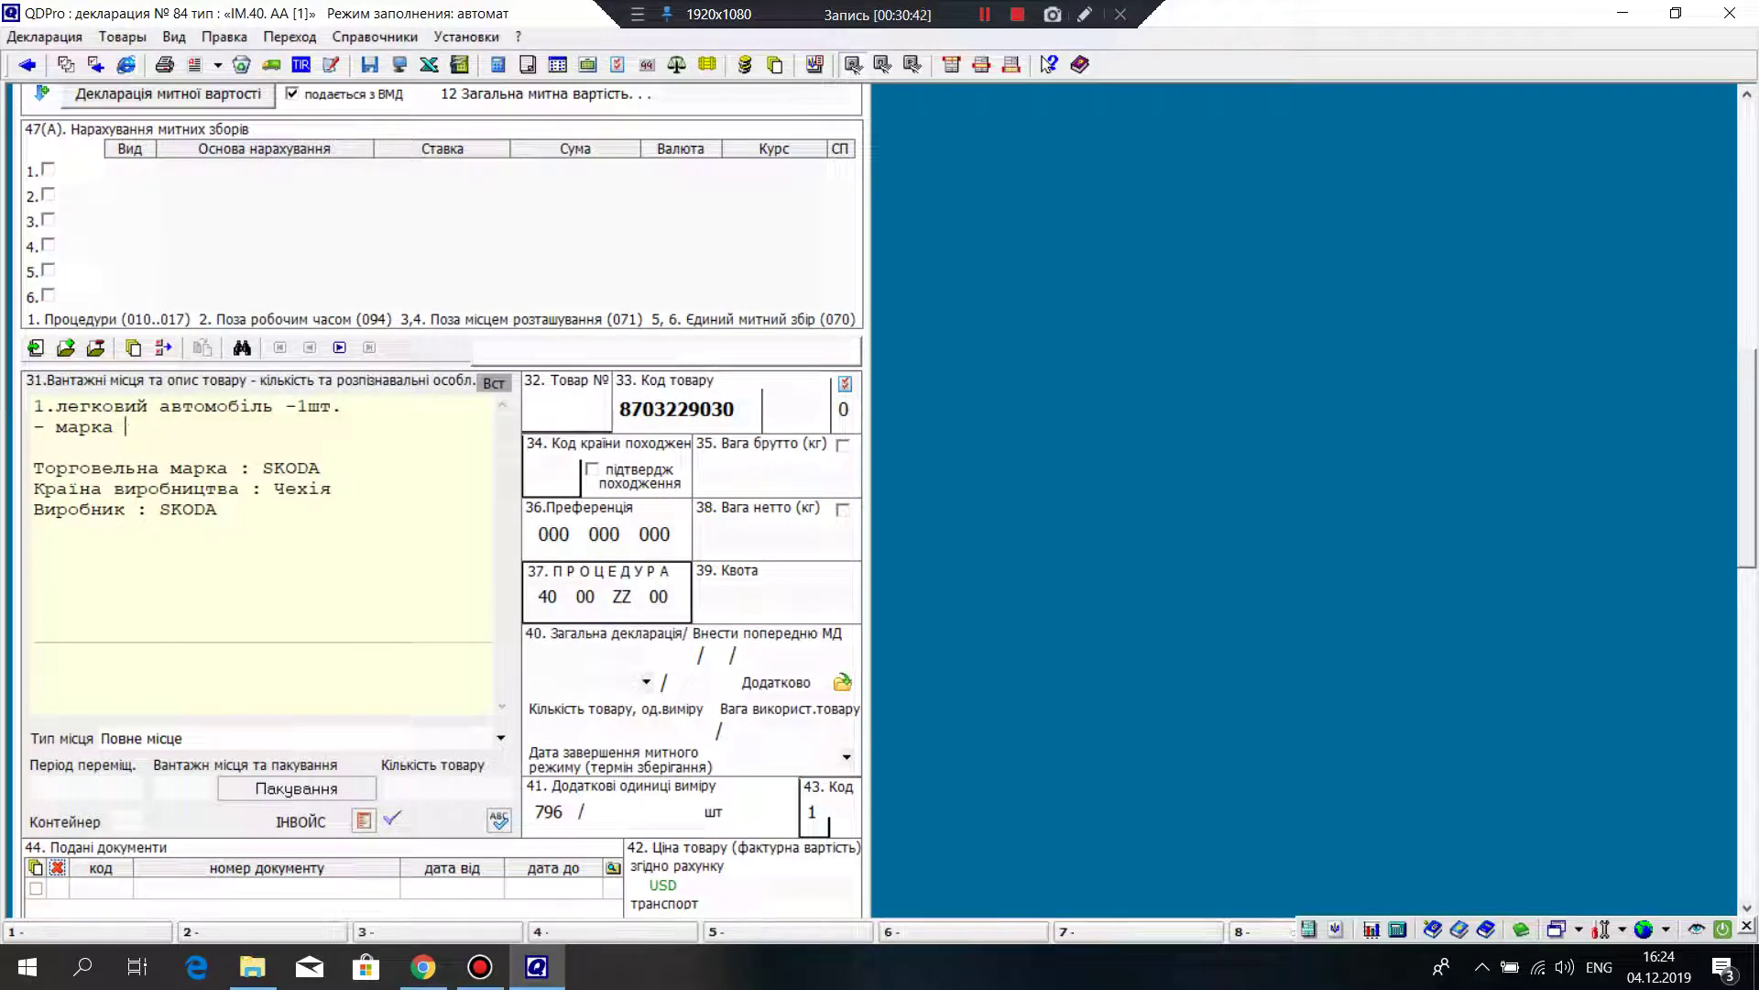
key("BackSpace")
key("alt+shift")
type("SKODA")
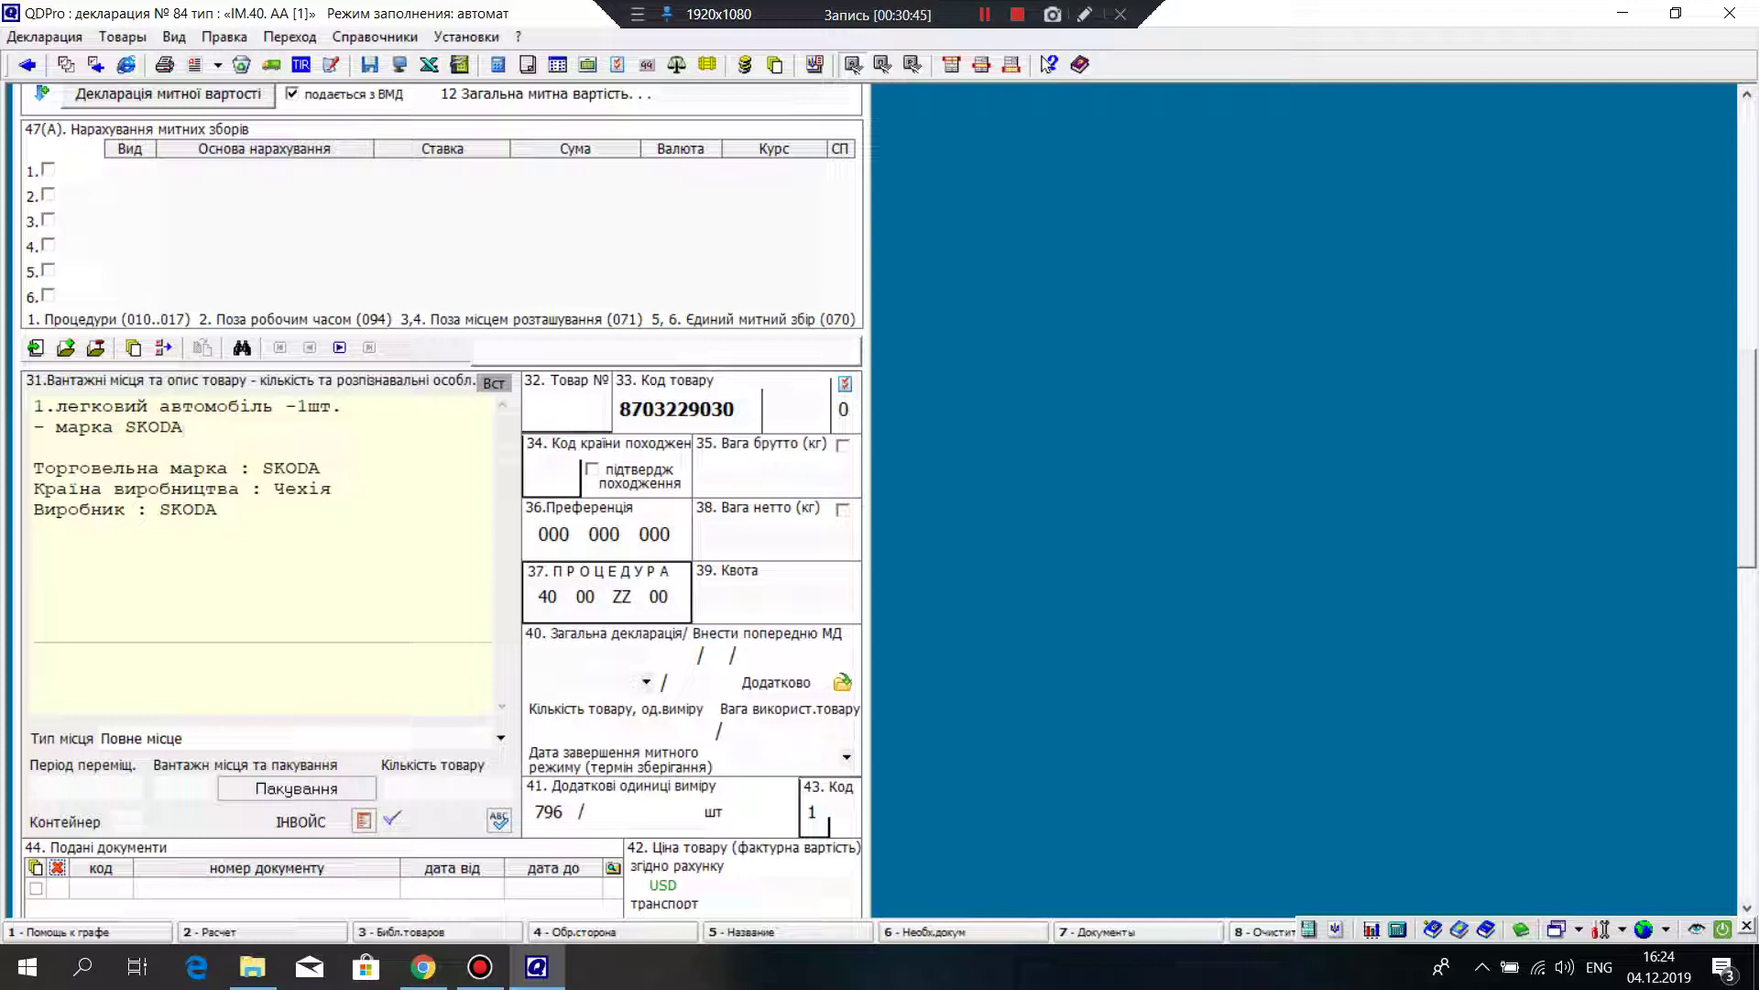
key("ctrl")
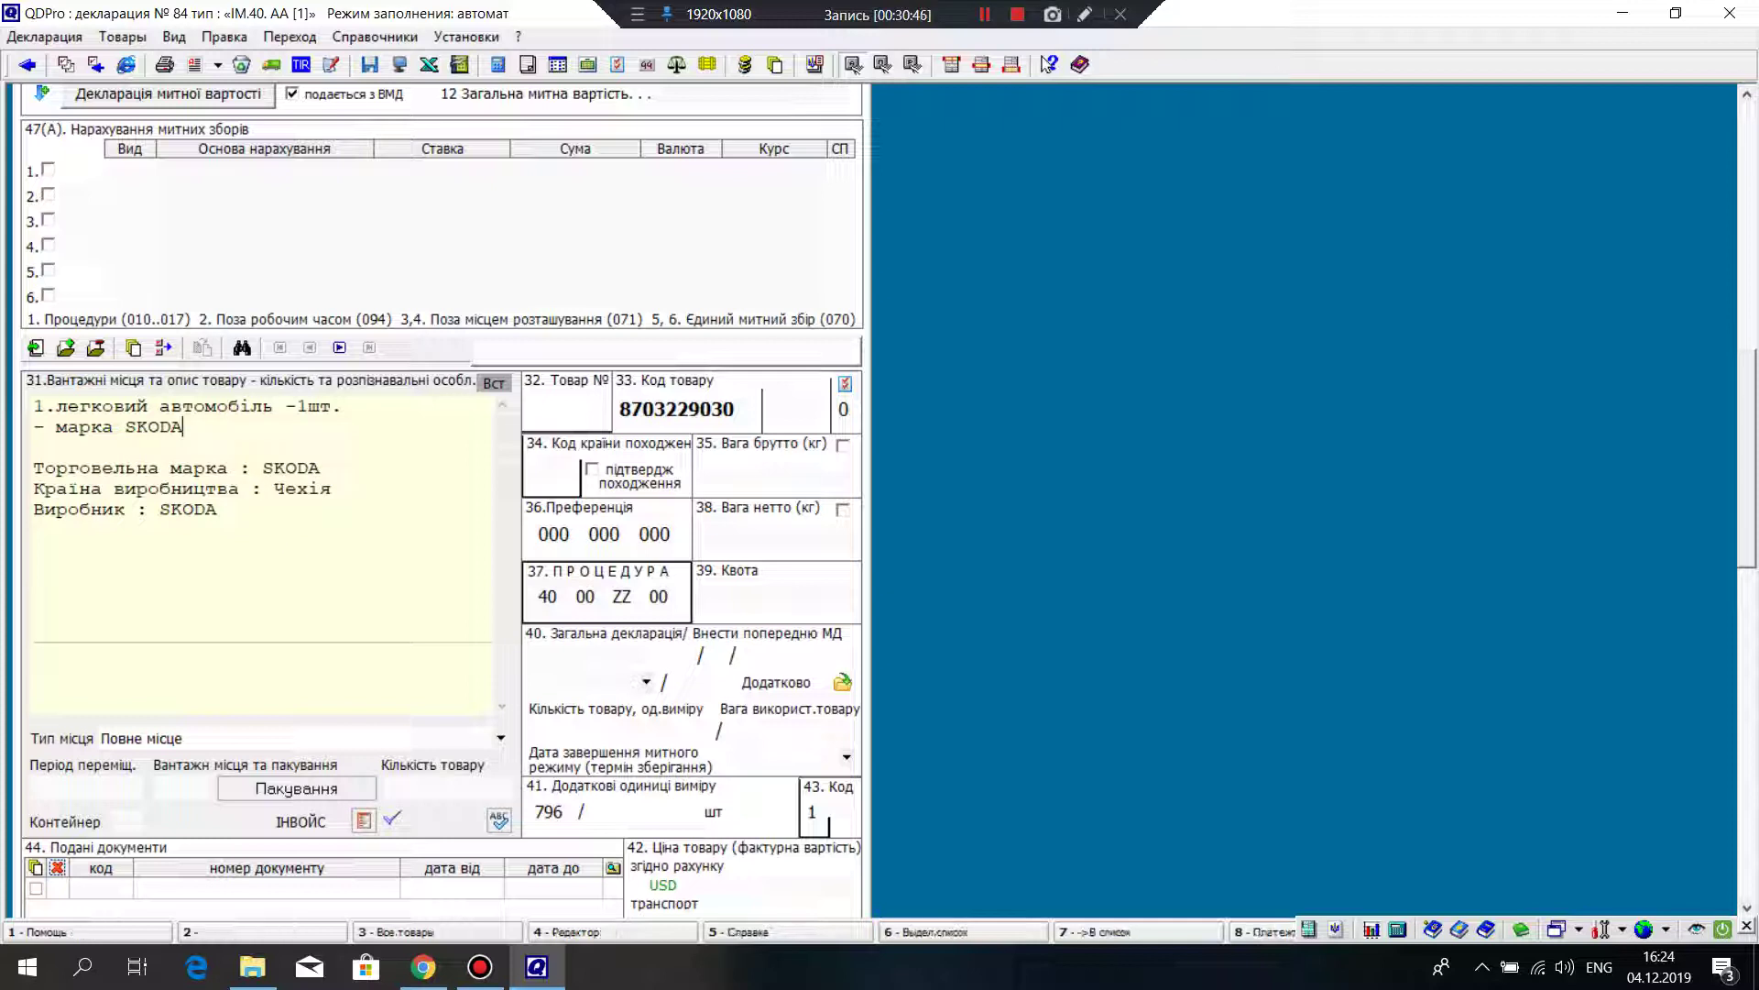
key("Return")
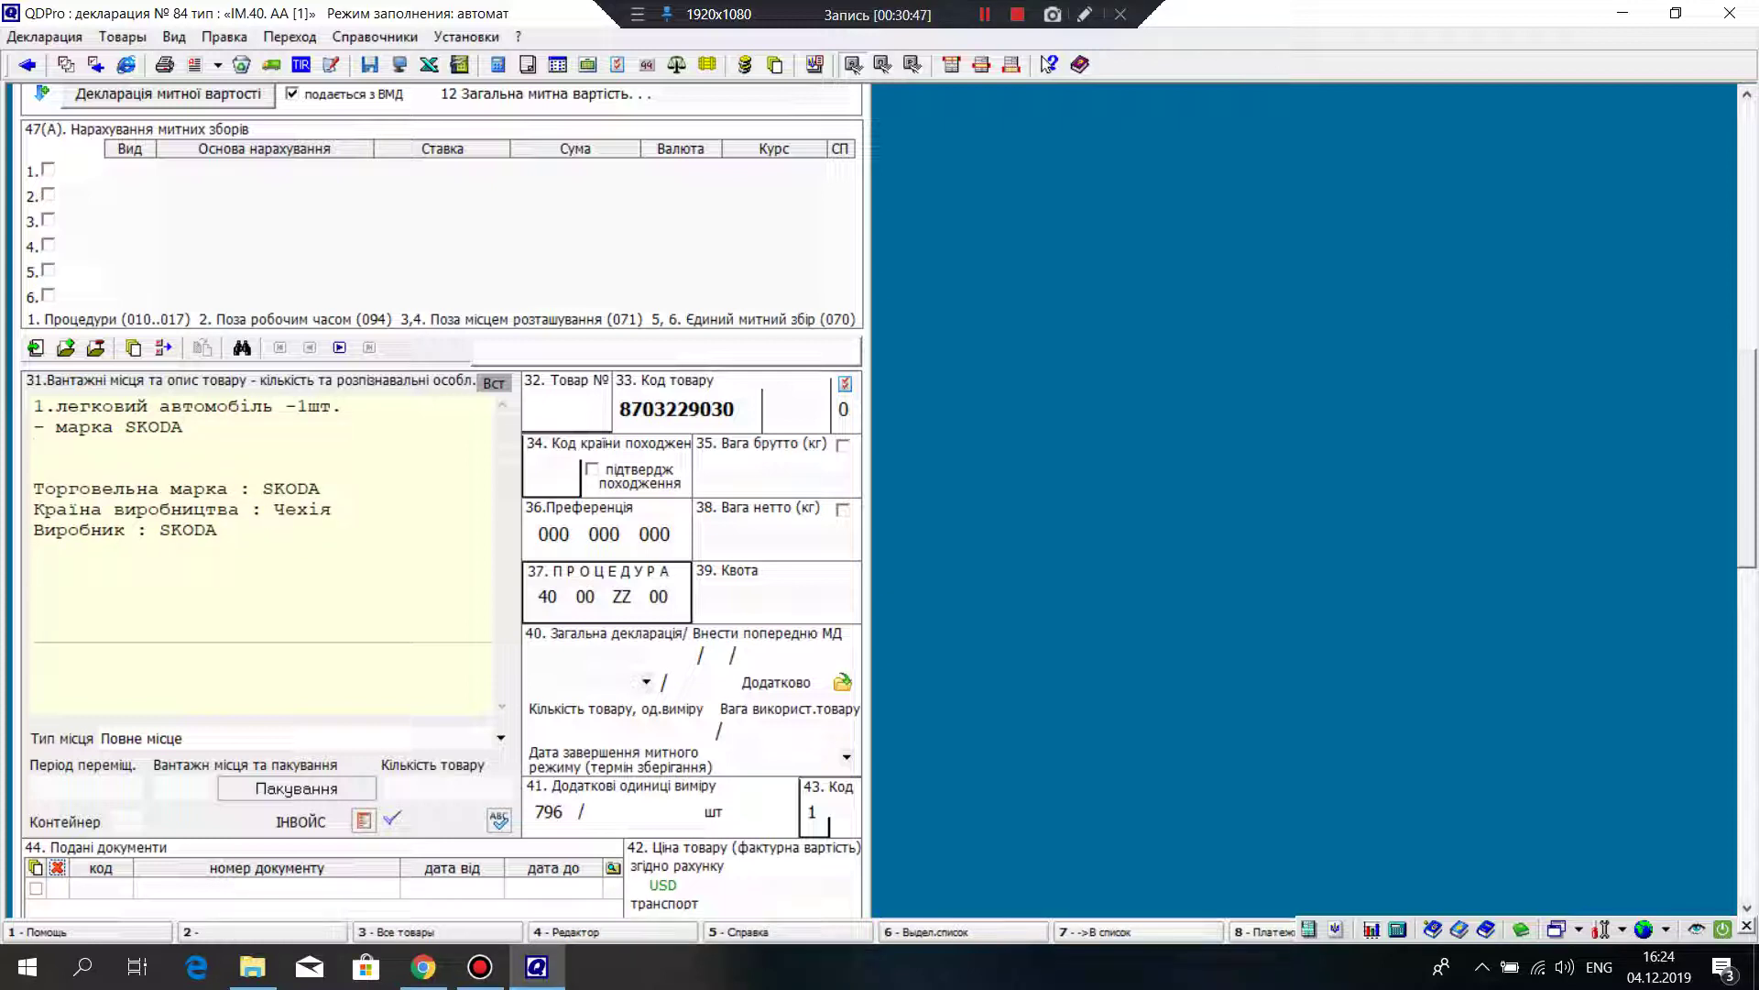
Step: Add the line '- модель - FABIA' and start a new line below it
type("- FABIA")
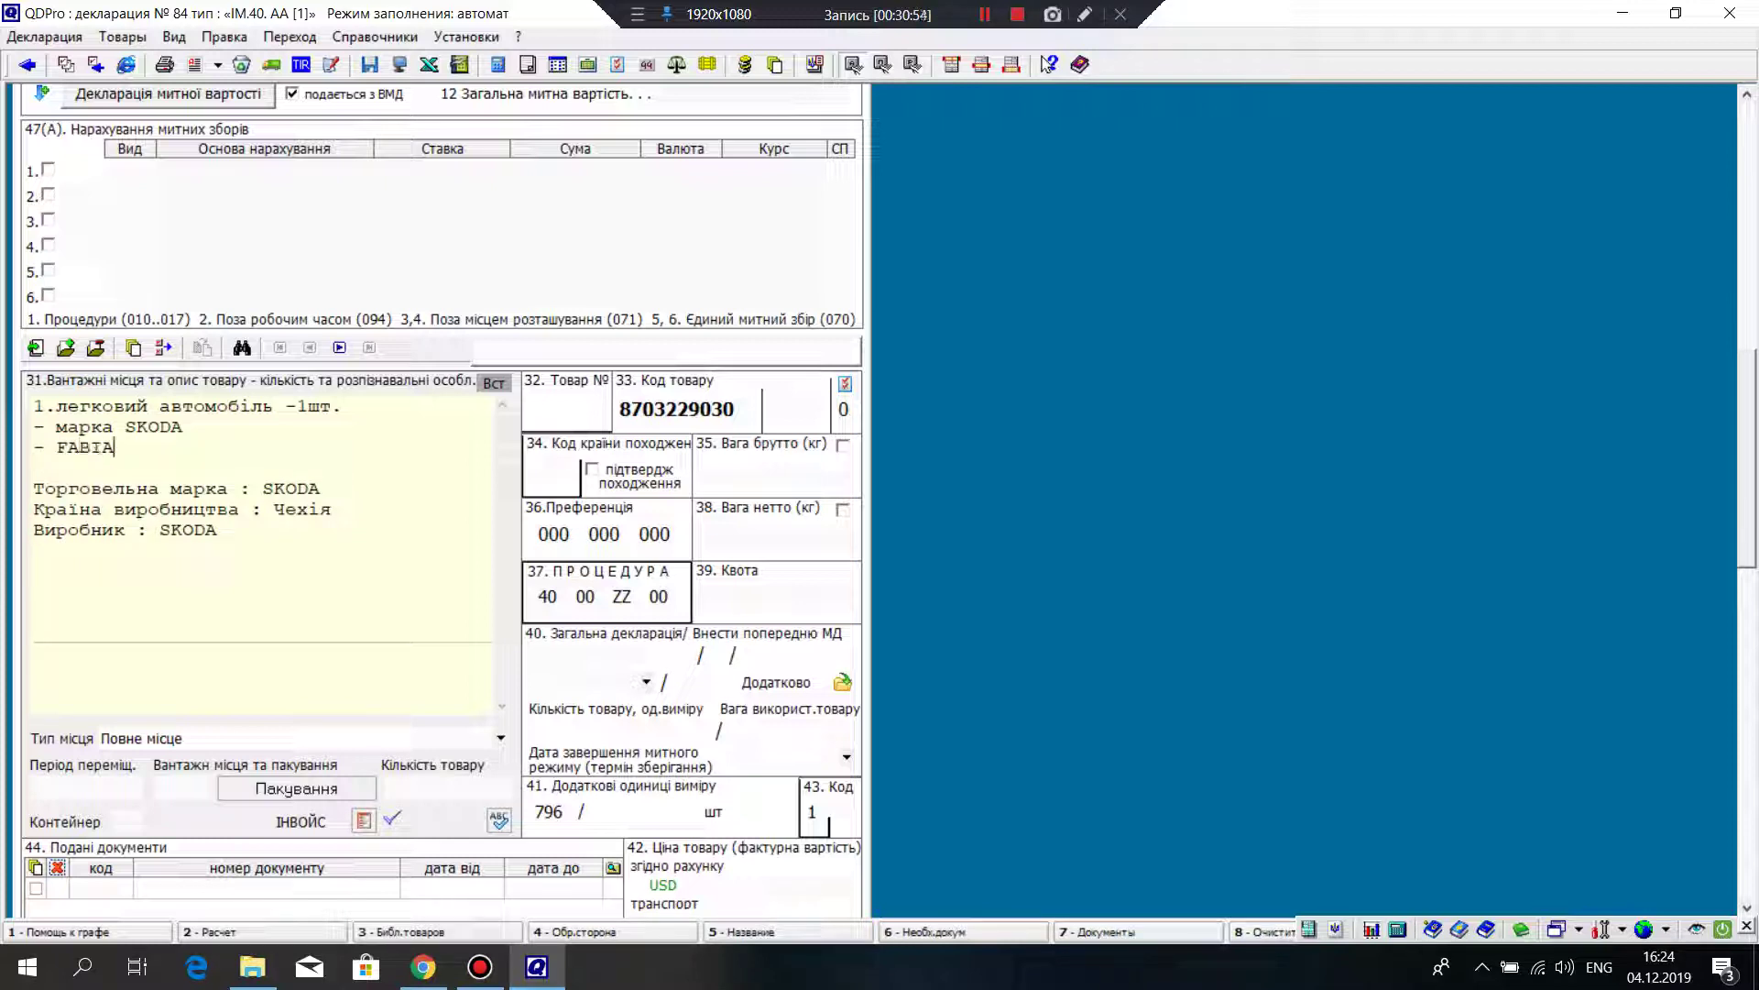
key("Left")
key("Left")
key("Left")
key("Left")
key("Left")
key("alt+shift")
type("і")
key("BackSpace")
type("моде")
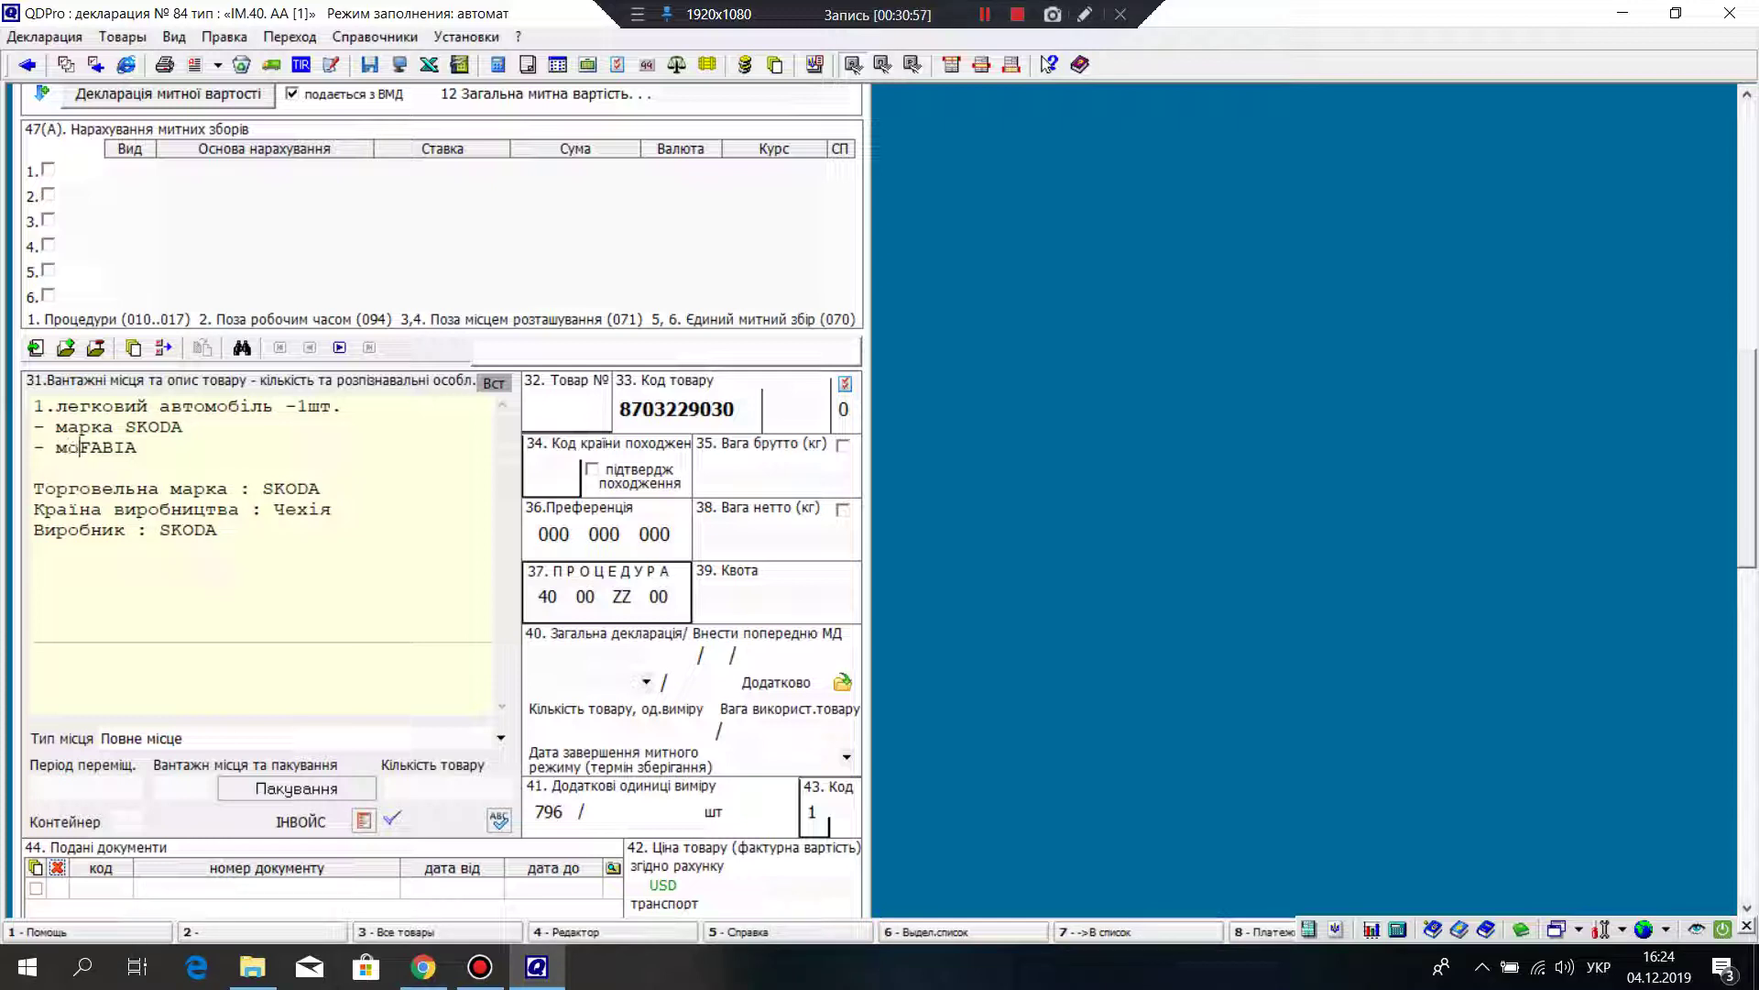
type("ль ")
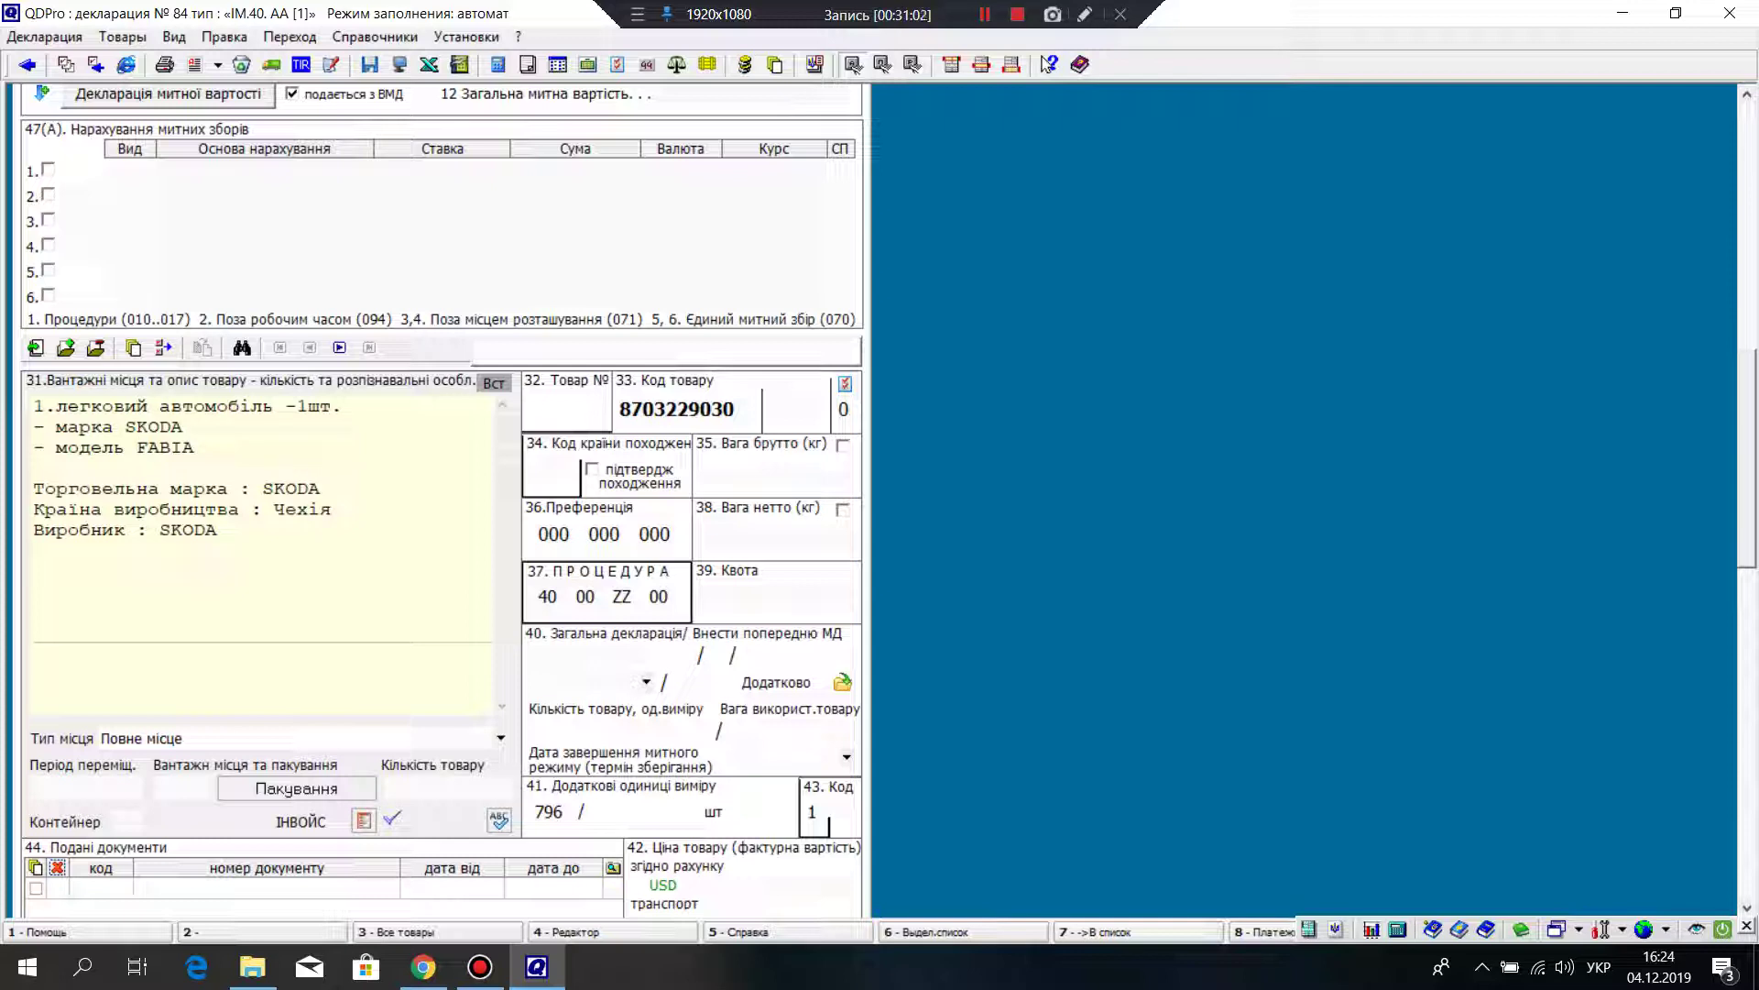
type("-")
key("End")
key("Return")
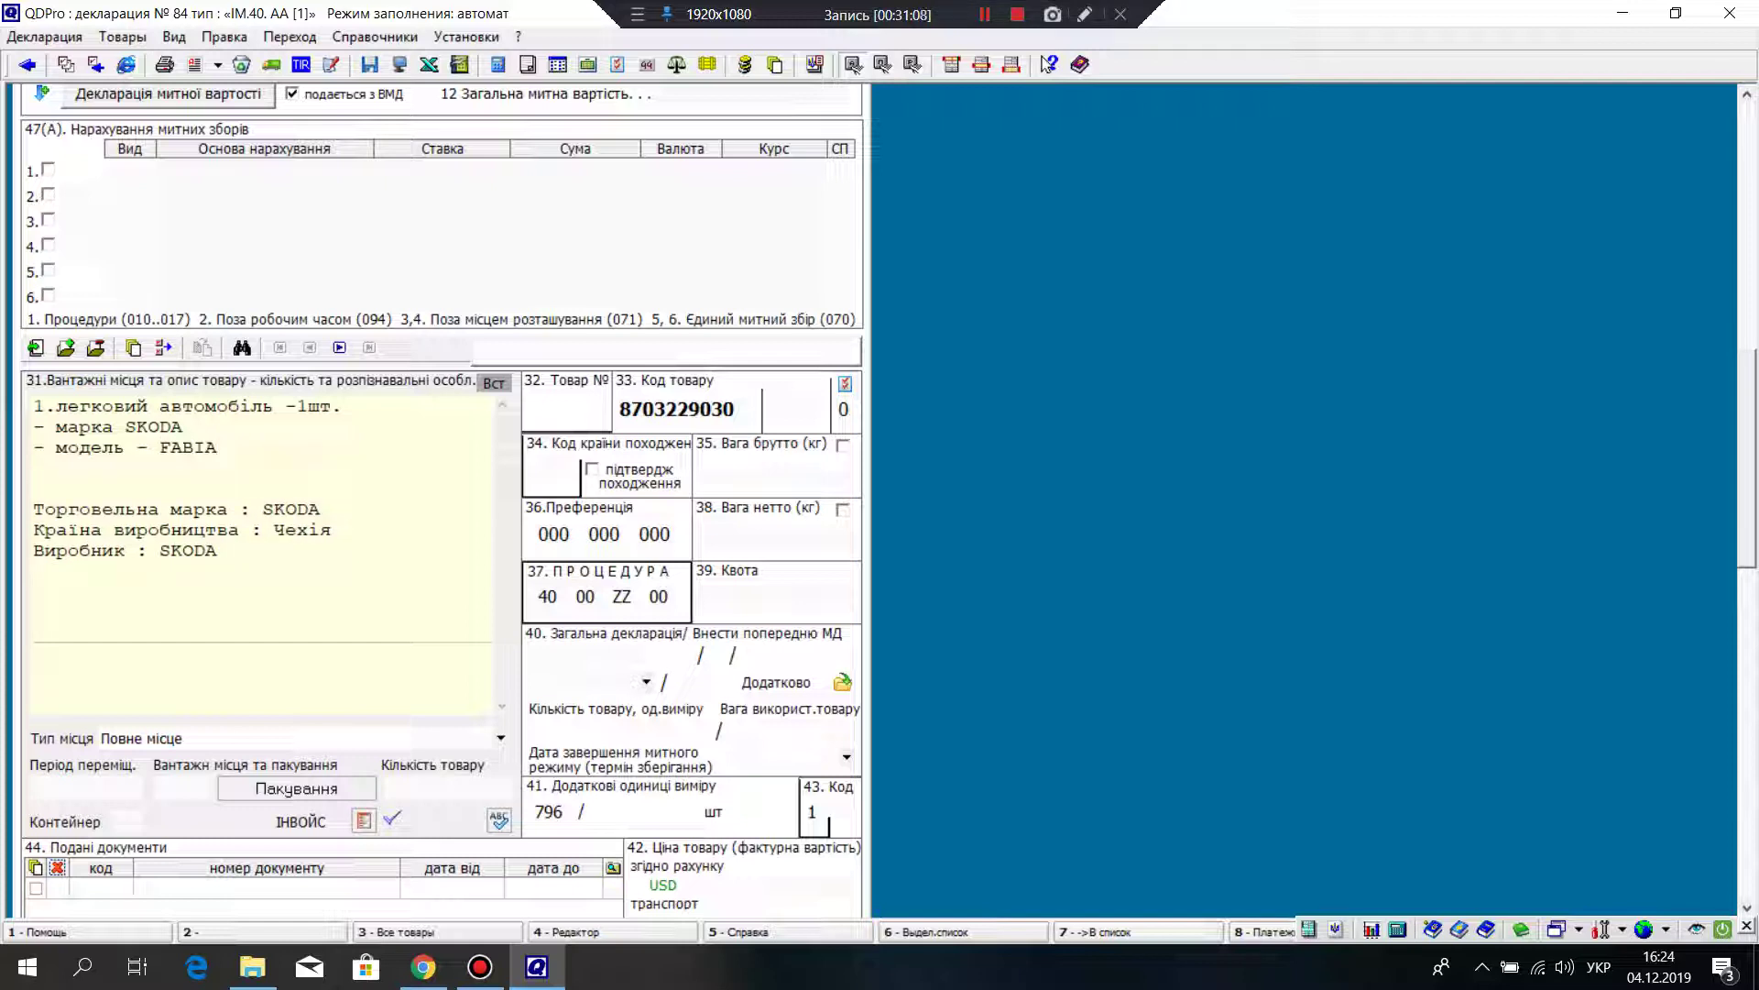
Step: Add '- бувший у використанні' and close the list lines with semicolons
type("- бувший у використанні")
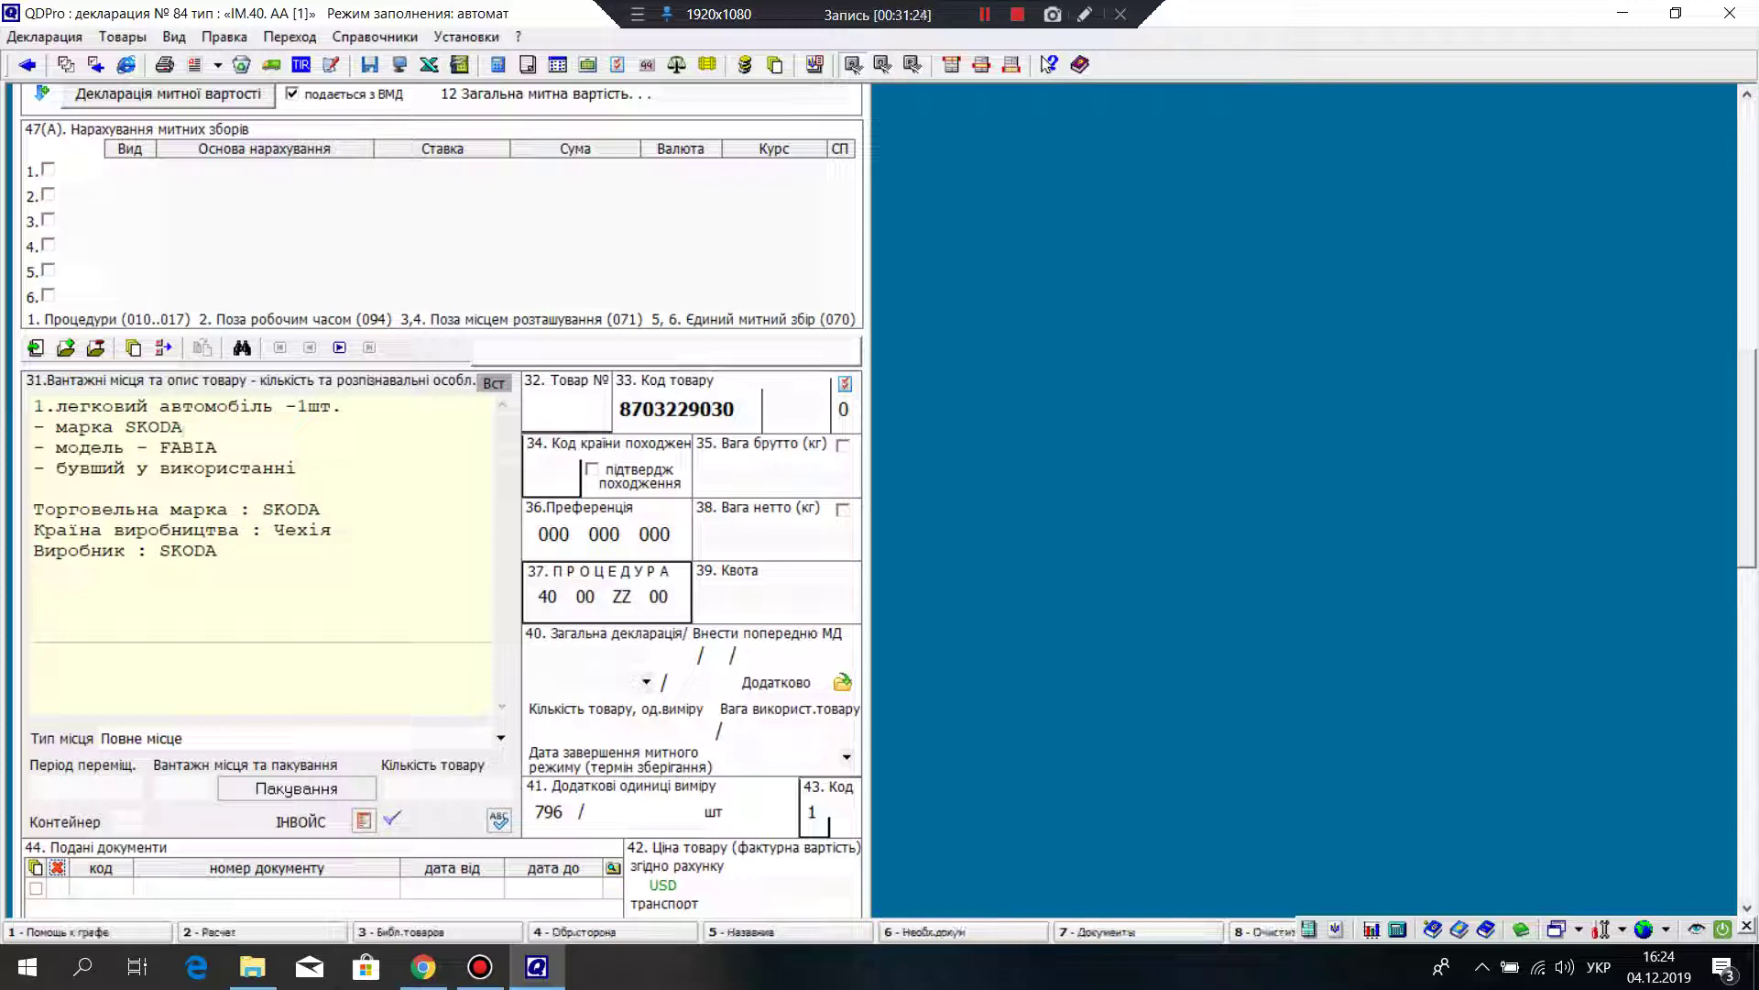
type(";")
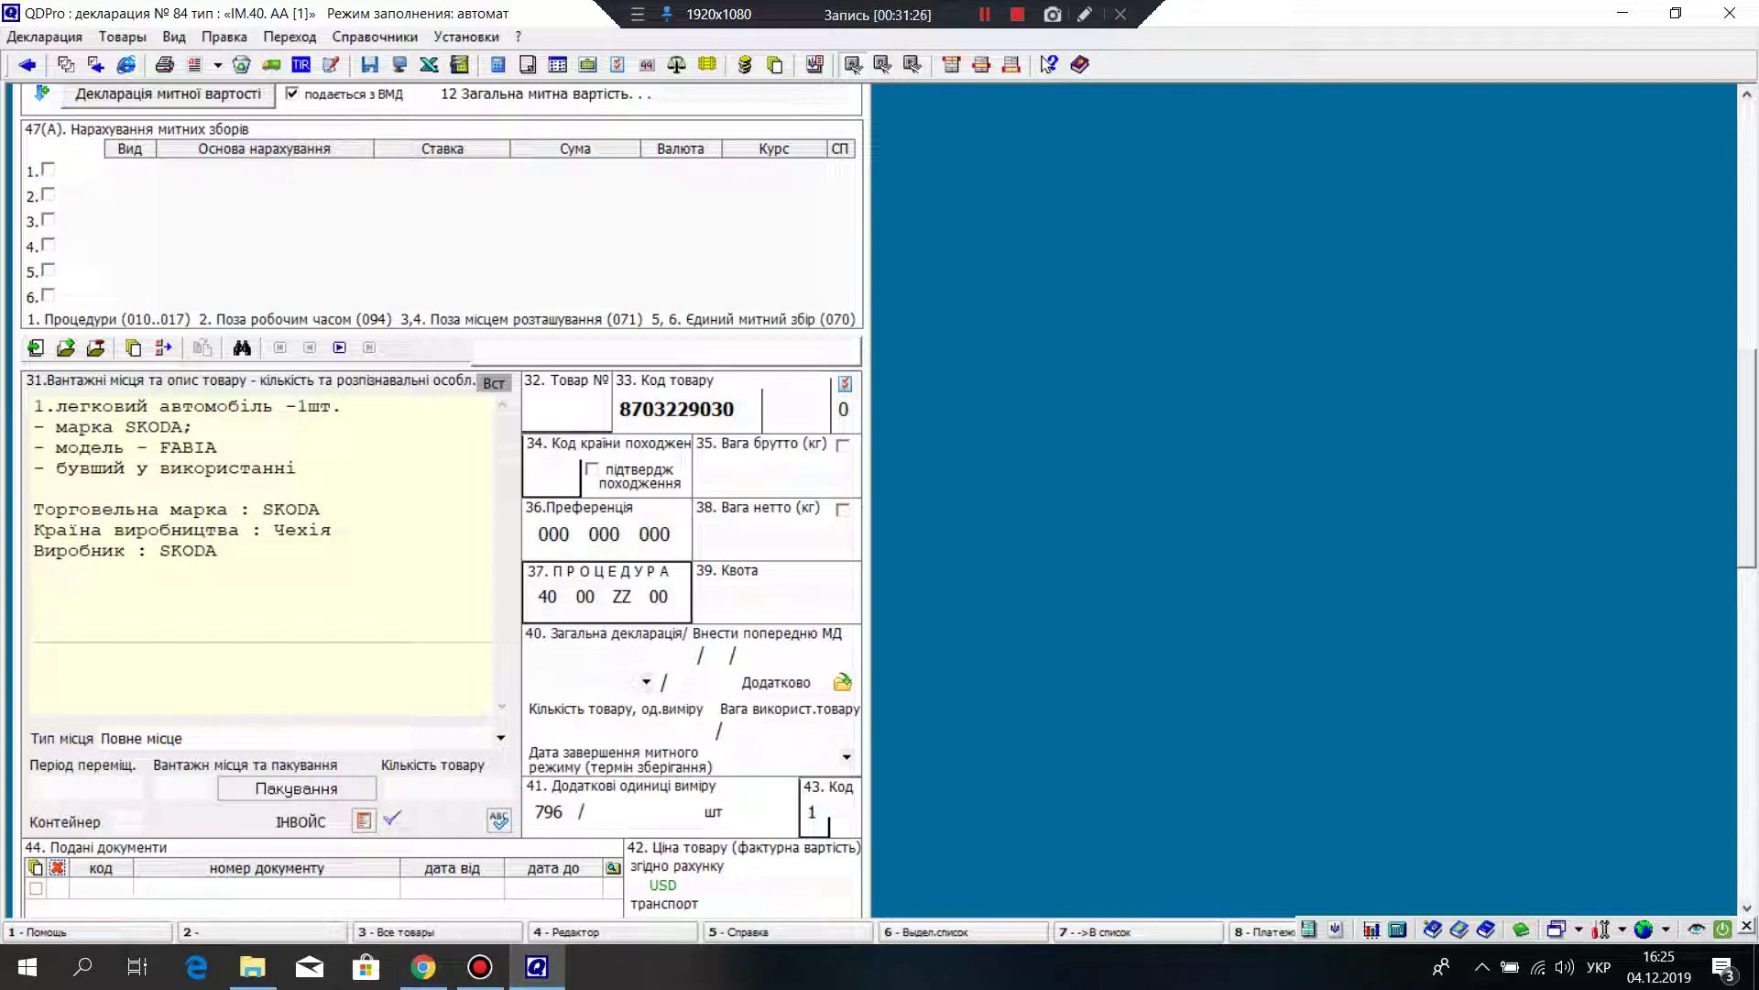
left_click(217, 447)
type(";")
left_click(298, 468)
key("Return")
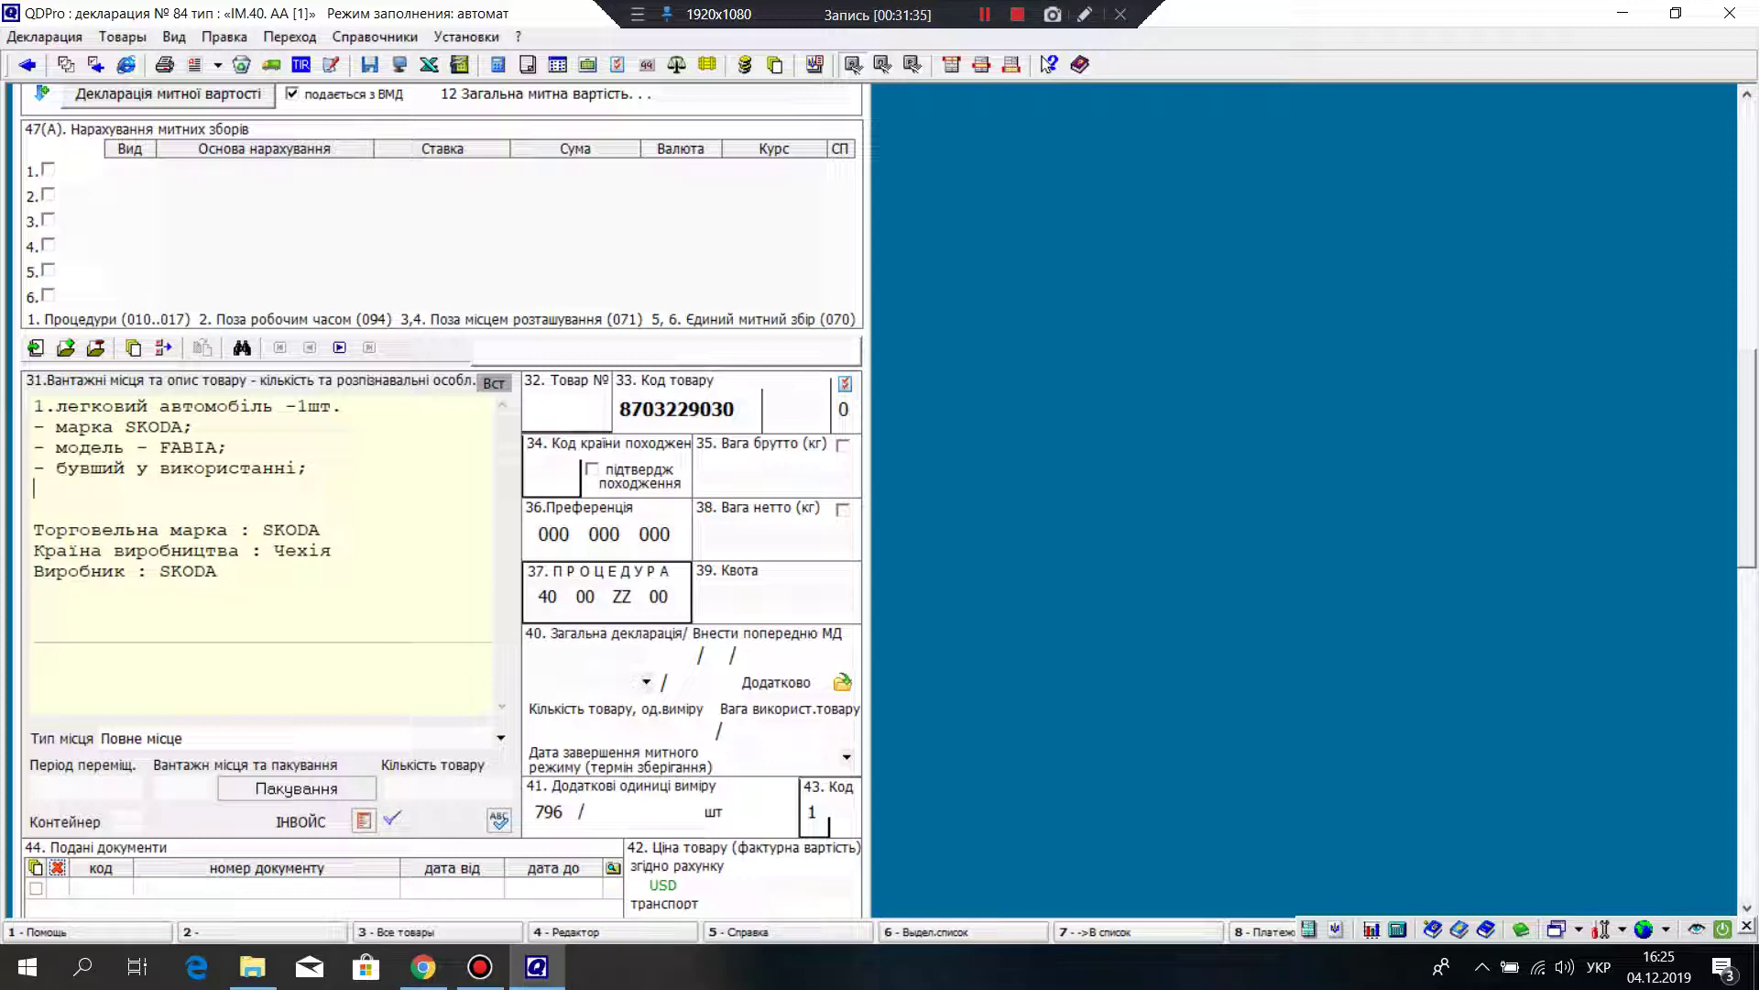
Step: Add the lines 'кузов - ...' and '- загальна кількість місць ()' to box 31
left_click_drag(217, 571, 36, 509)
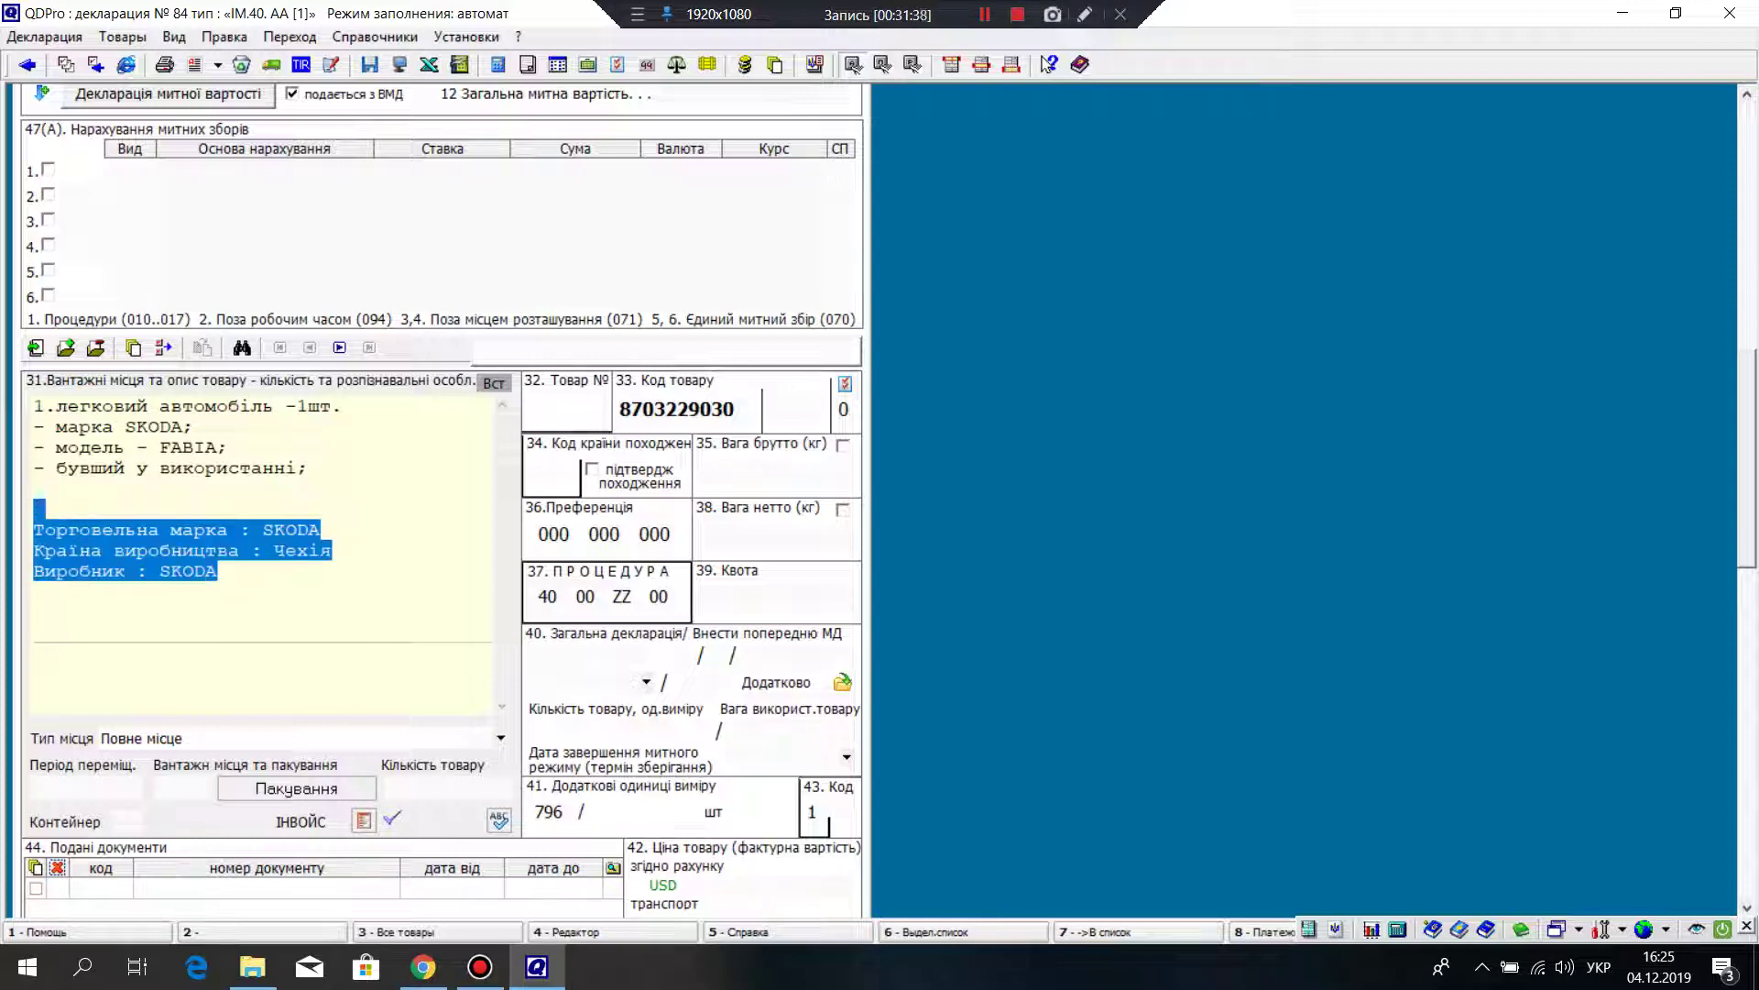
type("-и")
key("BackSpace")
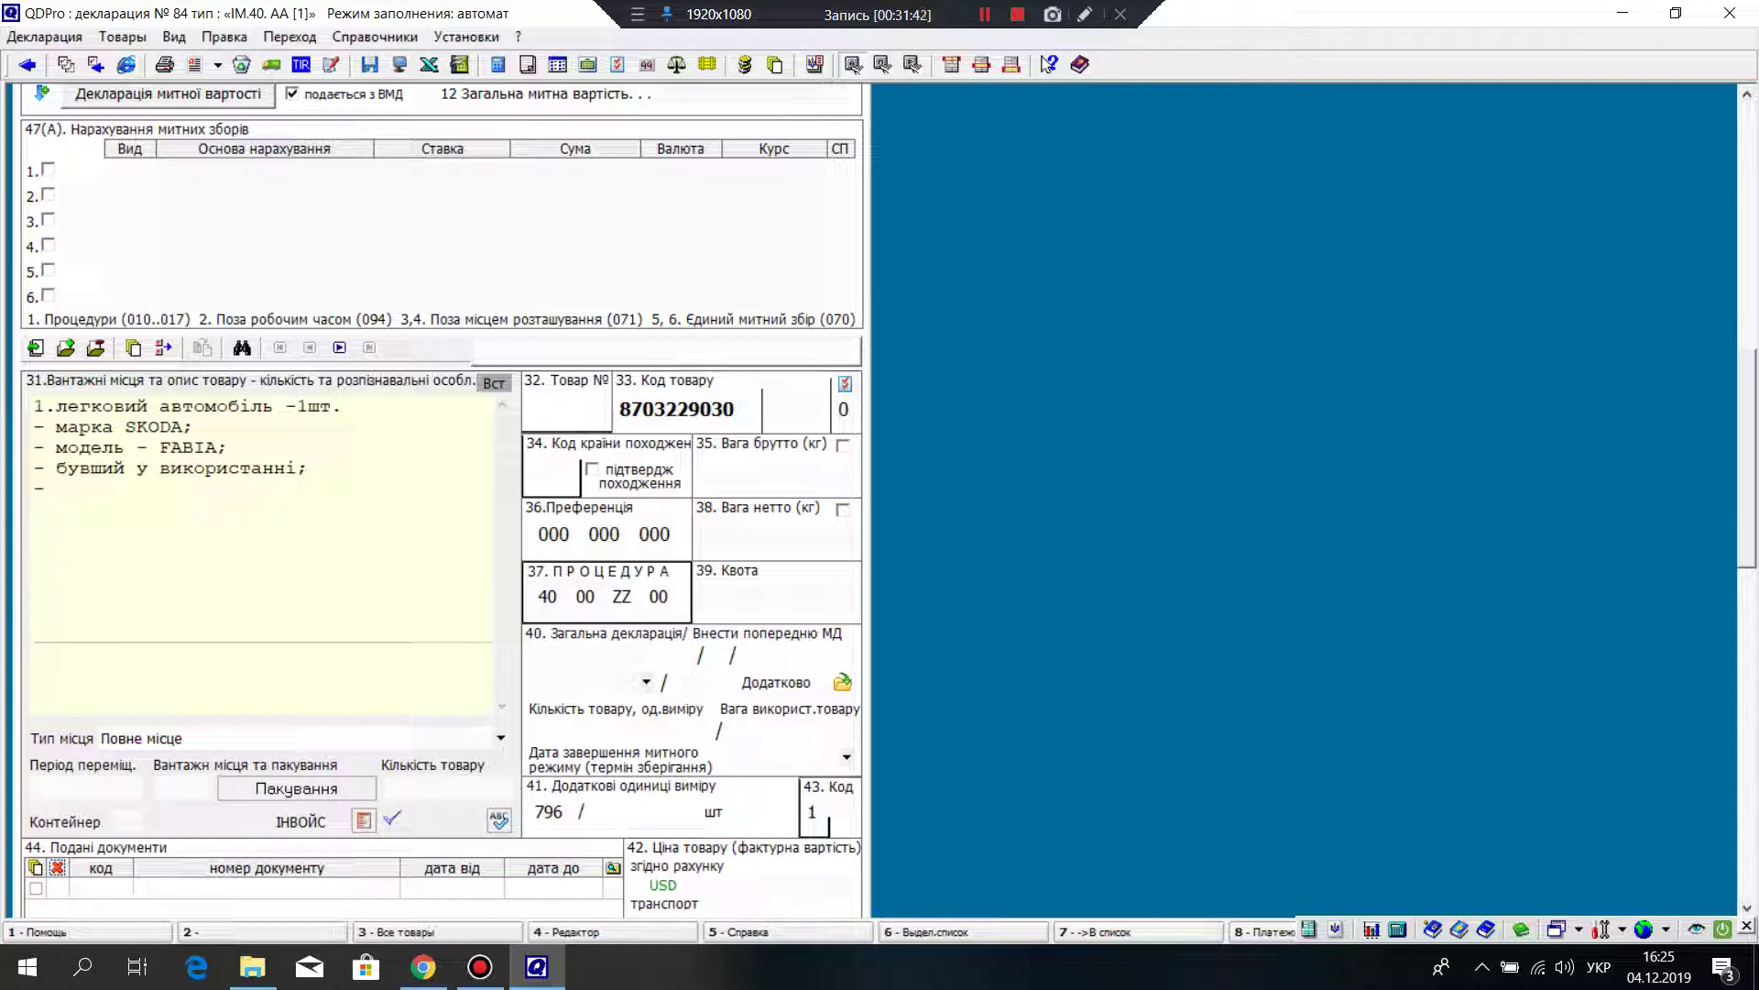
type("кузов")
type(" - ")
type("ююю")
key("BackSpace")
key("BackSpace")
key("BackSpace")
type("... ")
type("- зага")
type("льна ")
type("кільк")
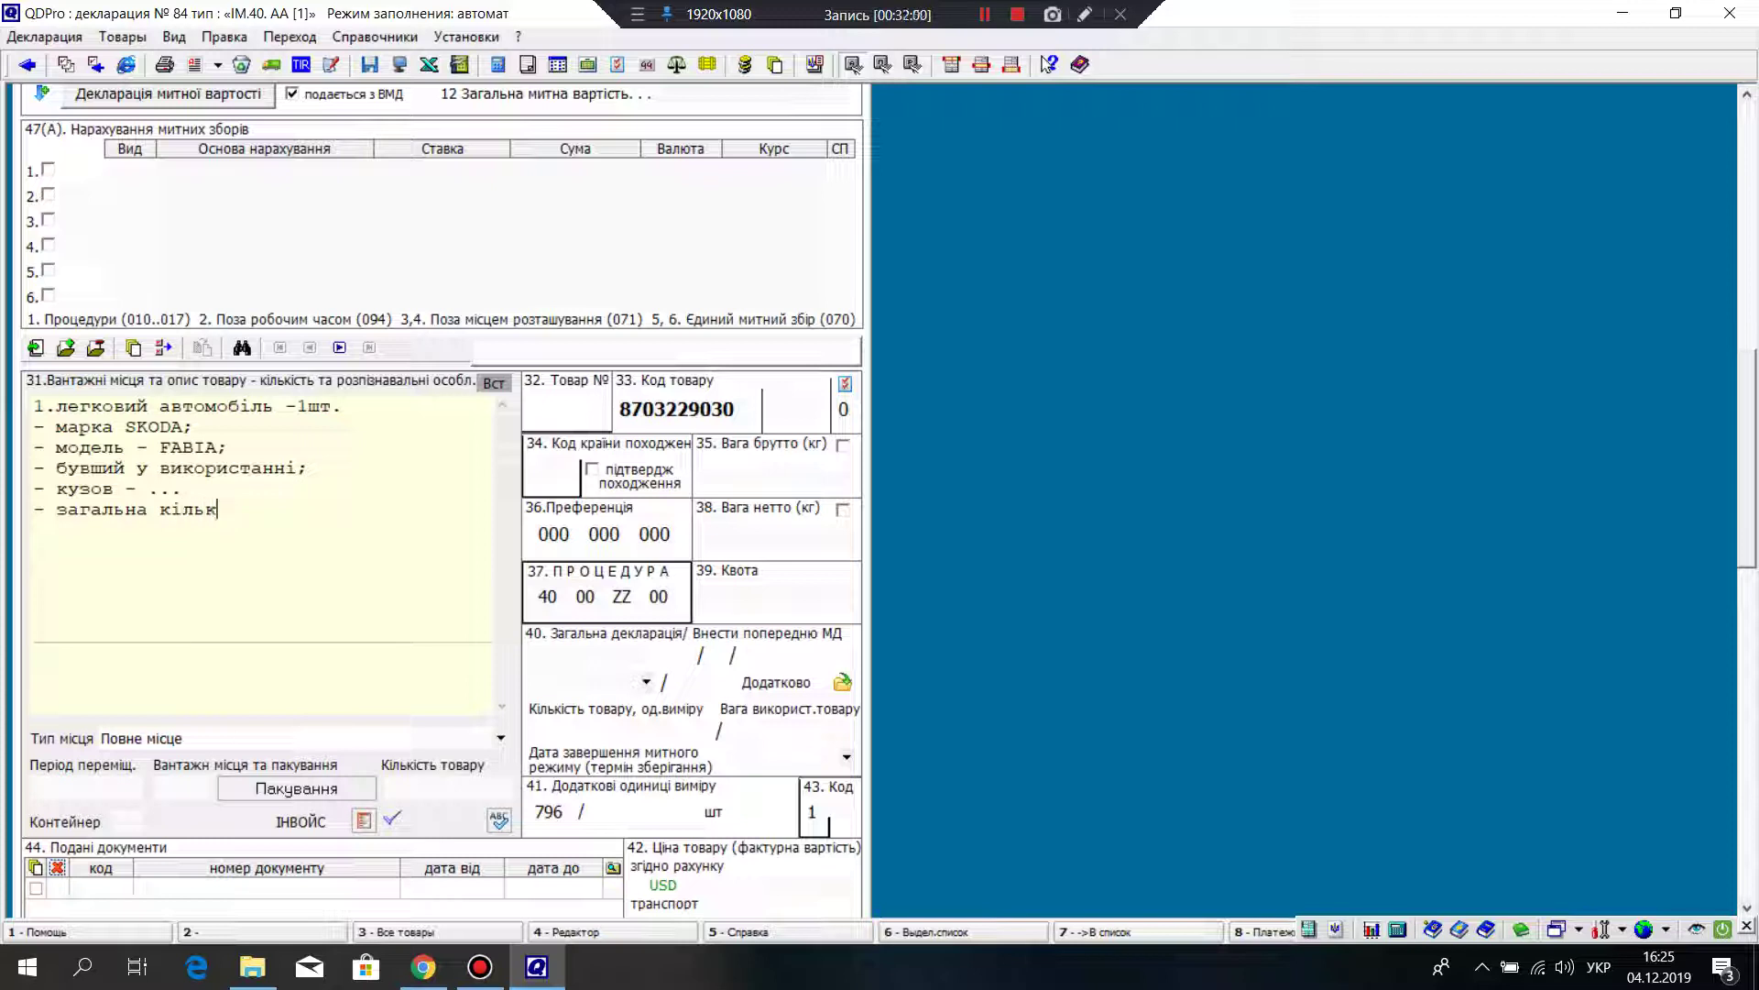
type("ість місць ()")
Step: Fill the parentheses so the seats line reads '(включно місце водія) - 5;', then start a new line
key("Left")
type("включно місце")
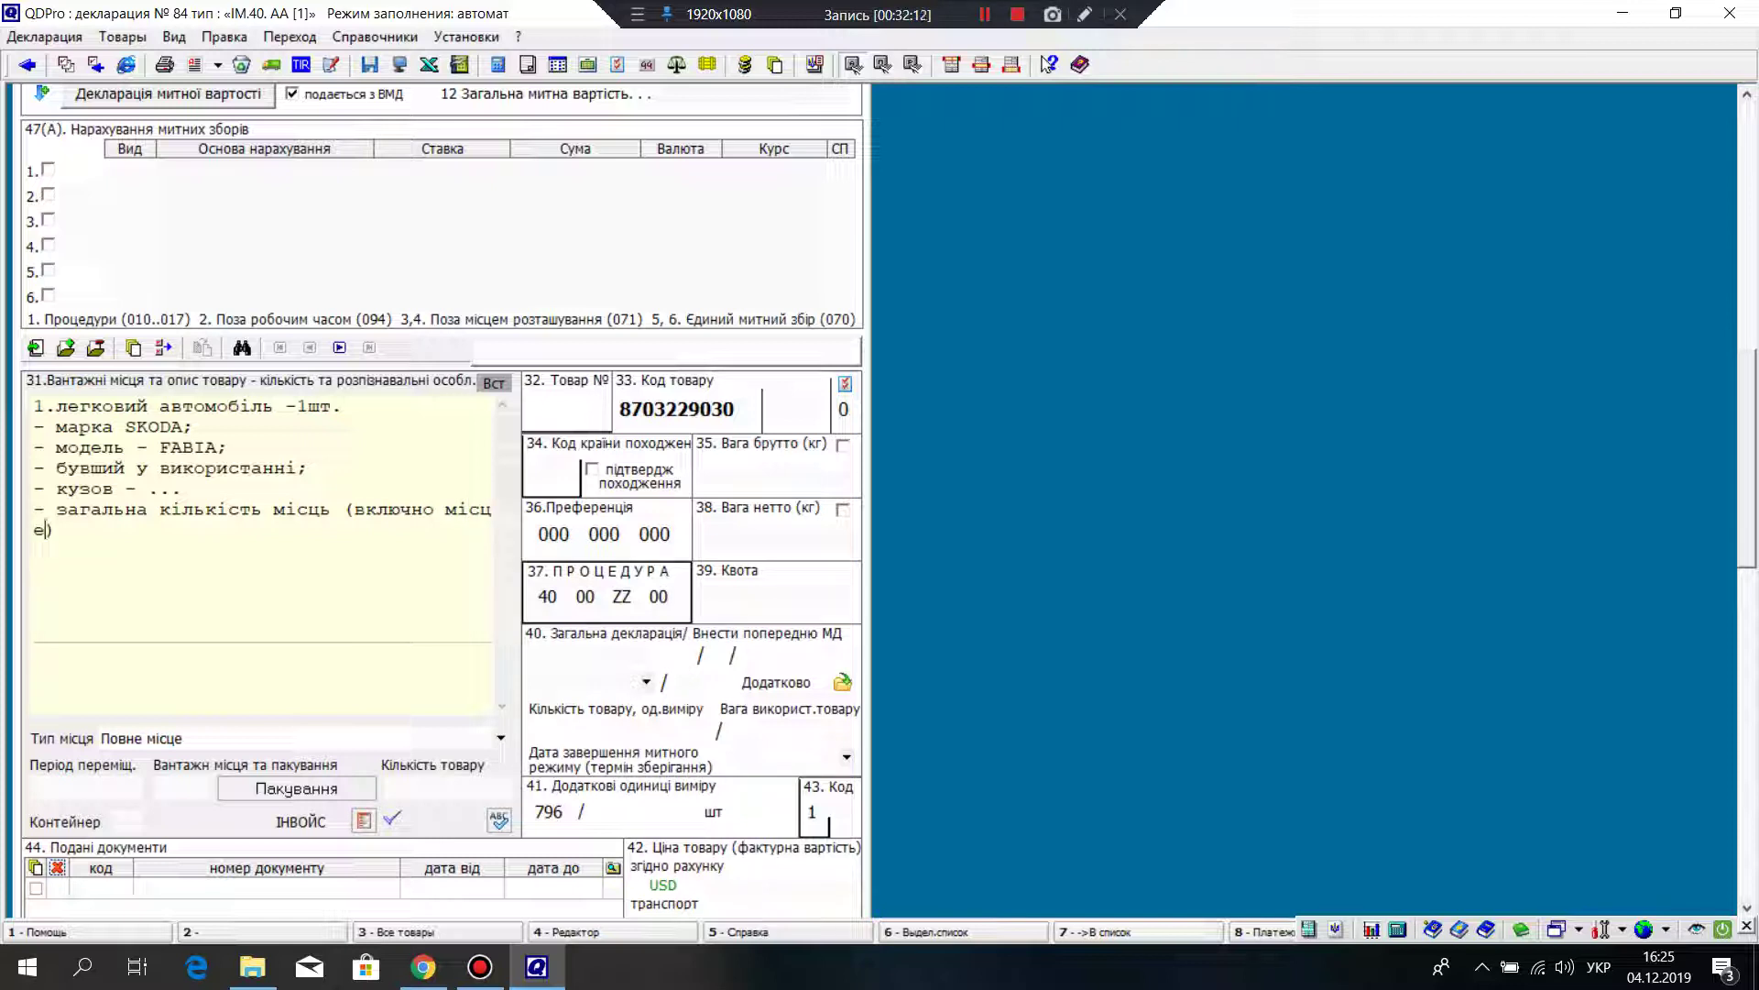
key("BackSpace")
key("BackSpace")
key("BackSpace")
key("BackSpace")
key("BackSpace")
key("BackSpace")
key("BackSpace")
type("місце водія")
key("ctrl")
type(") -")
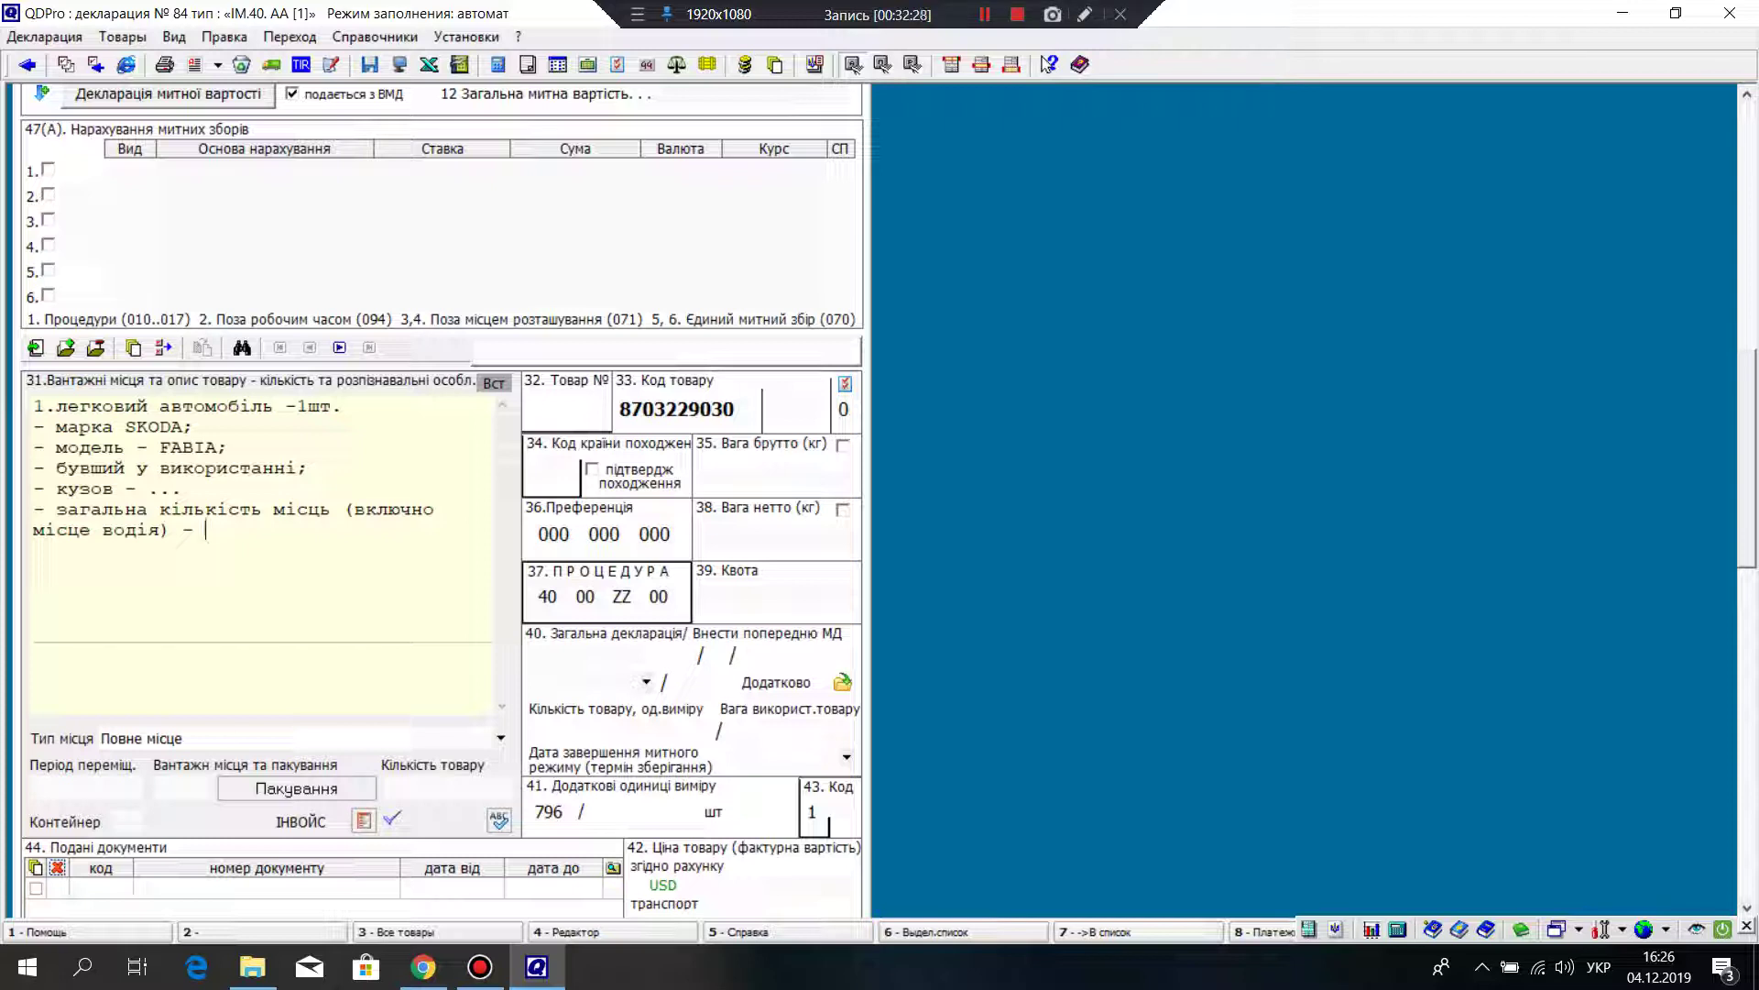
type("5;")
key("Return")
Step: Add the lines '- марка двигуна - б/н;' and '- тип двигуна - бензиновий;'
type("- марка двигуна")
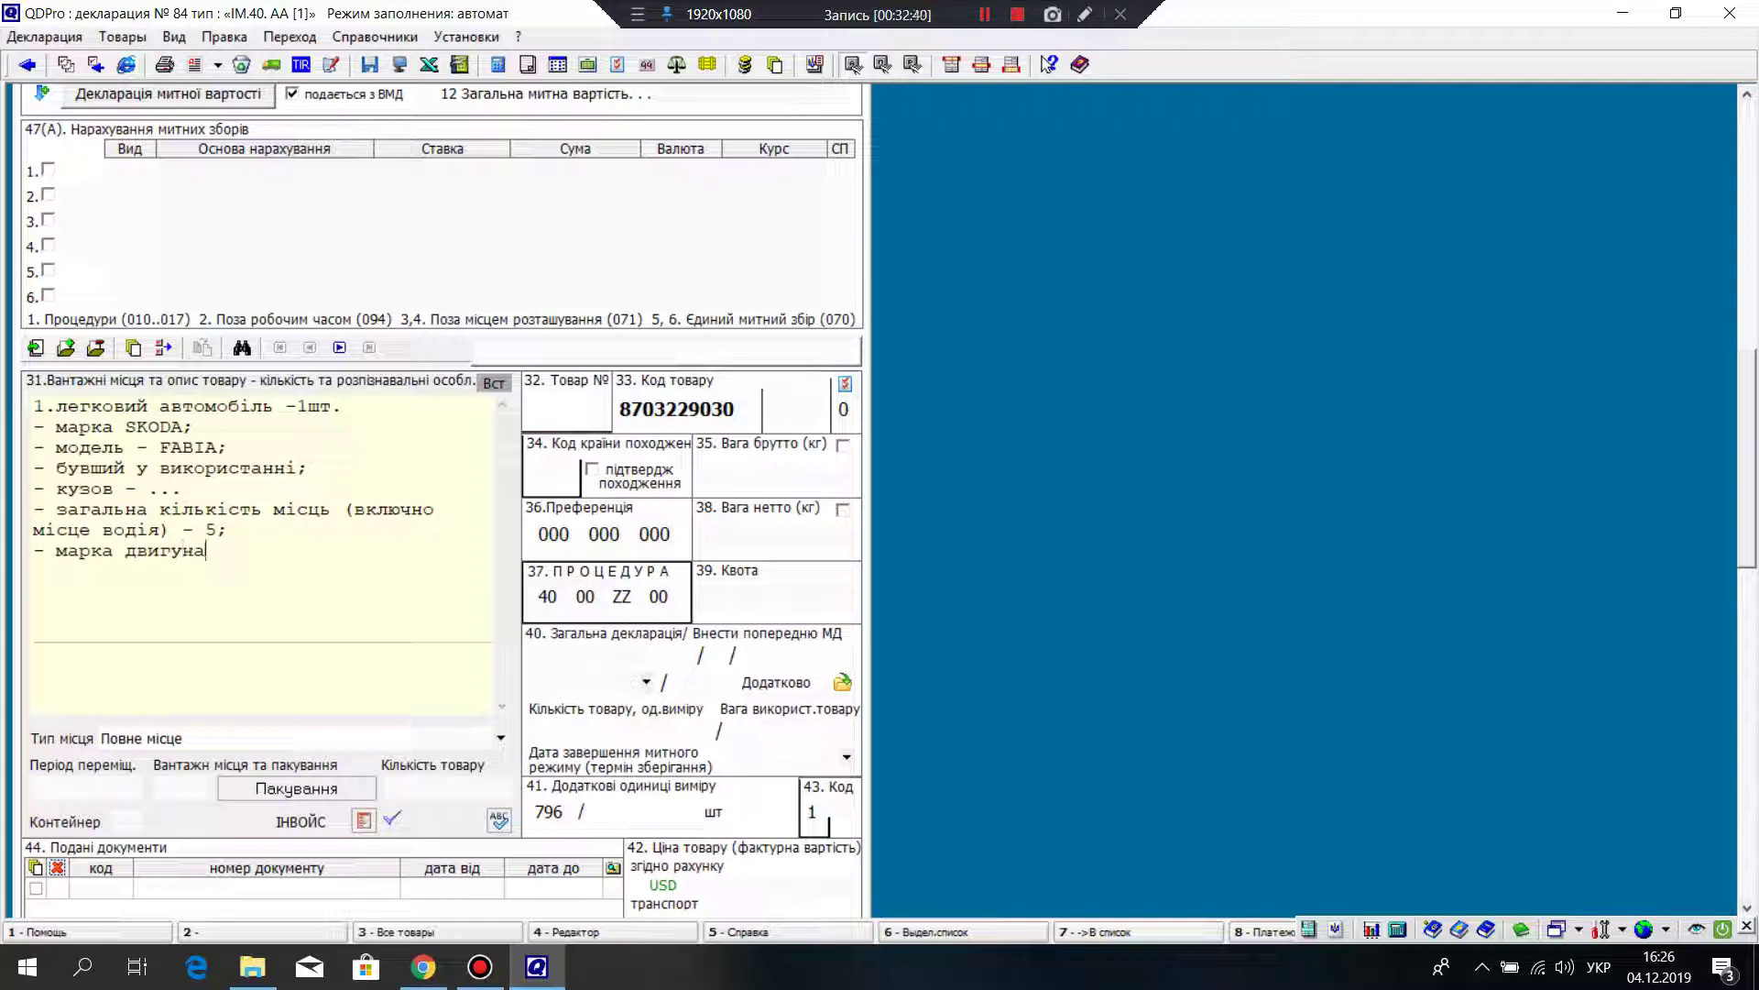
type(" - б/н;")
key("Return")
type("- тип двигун")
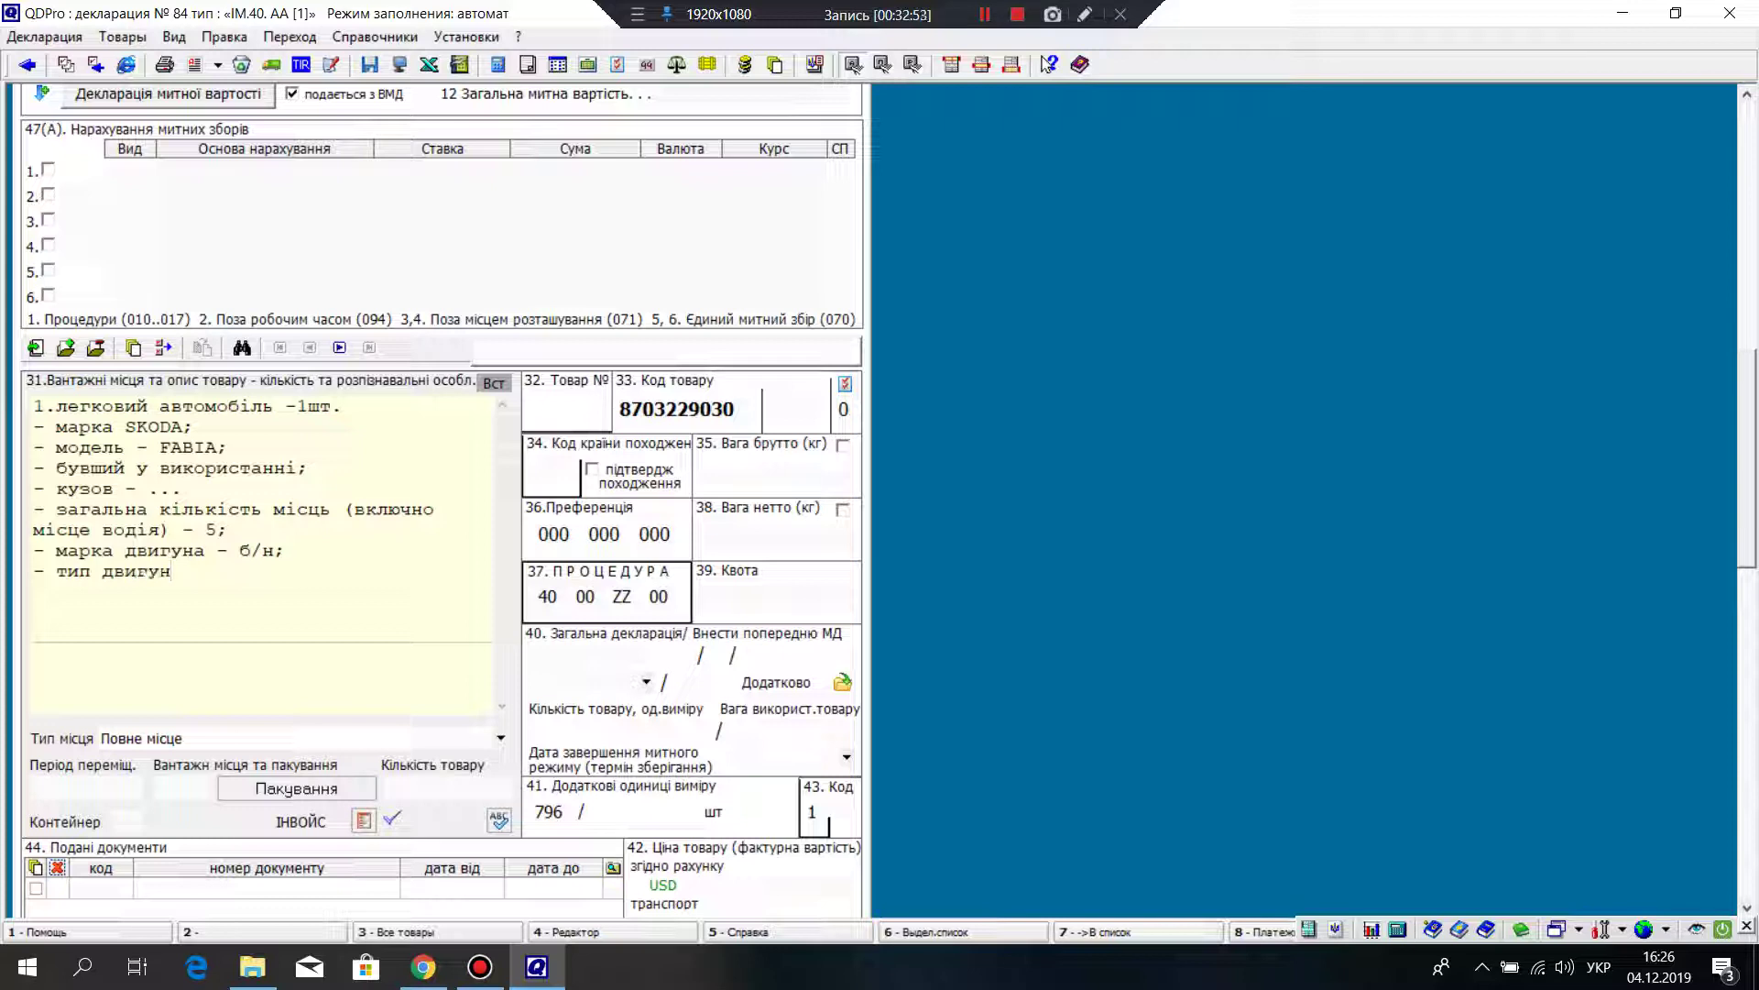
type("а - бензиновий;")
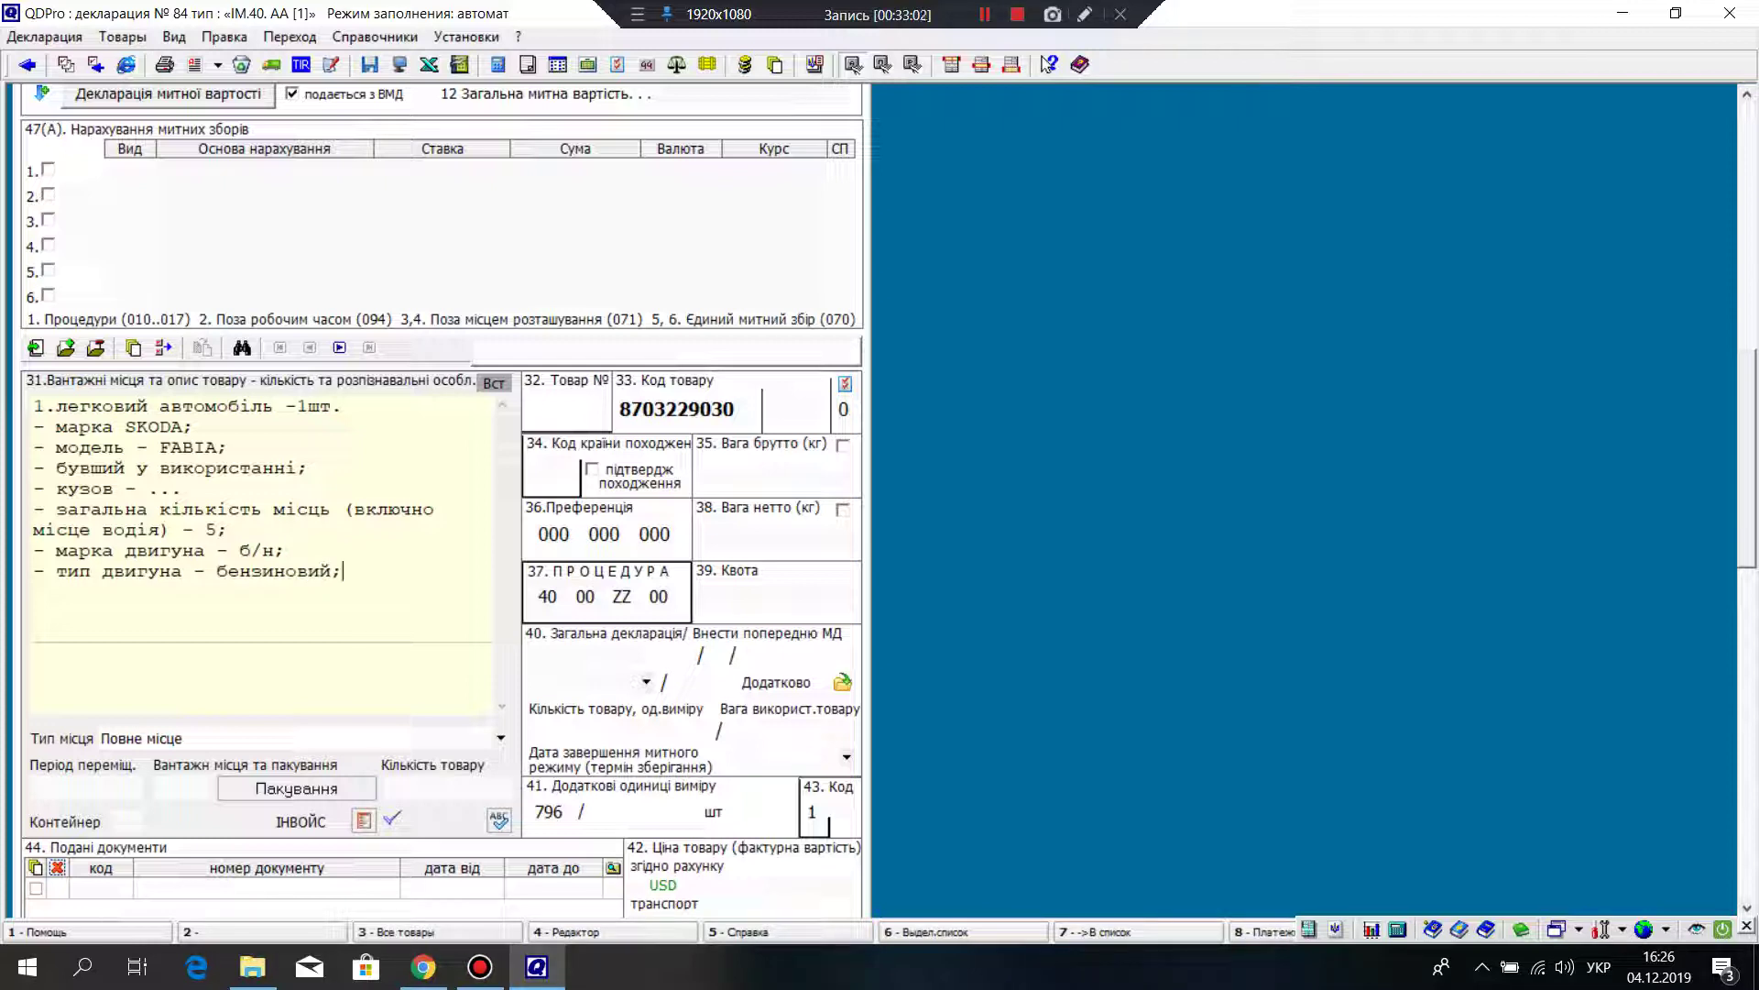
key("Return")
Step: Add the displacement line '- робочий об'ем -...' and the '- колісну формулу' line
type("-")
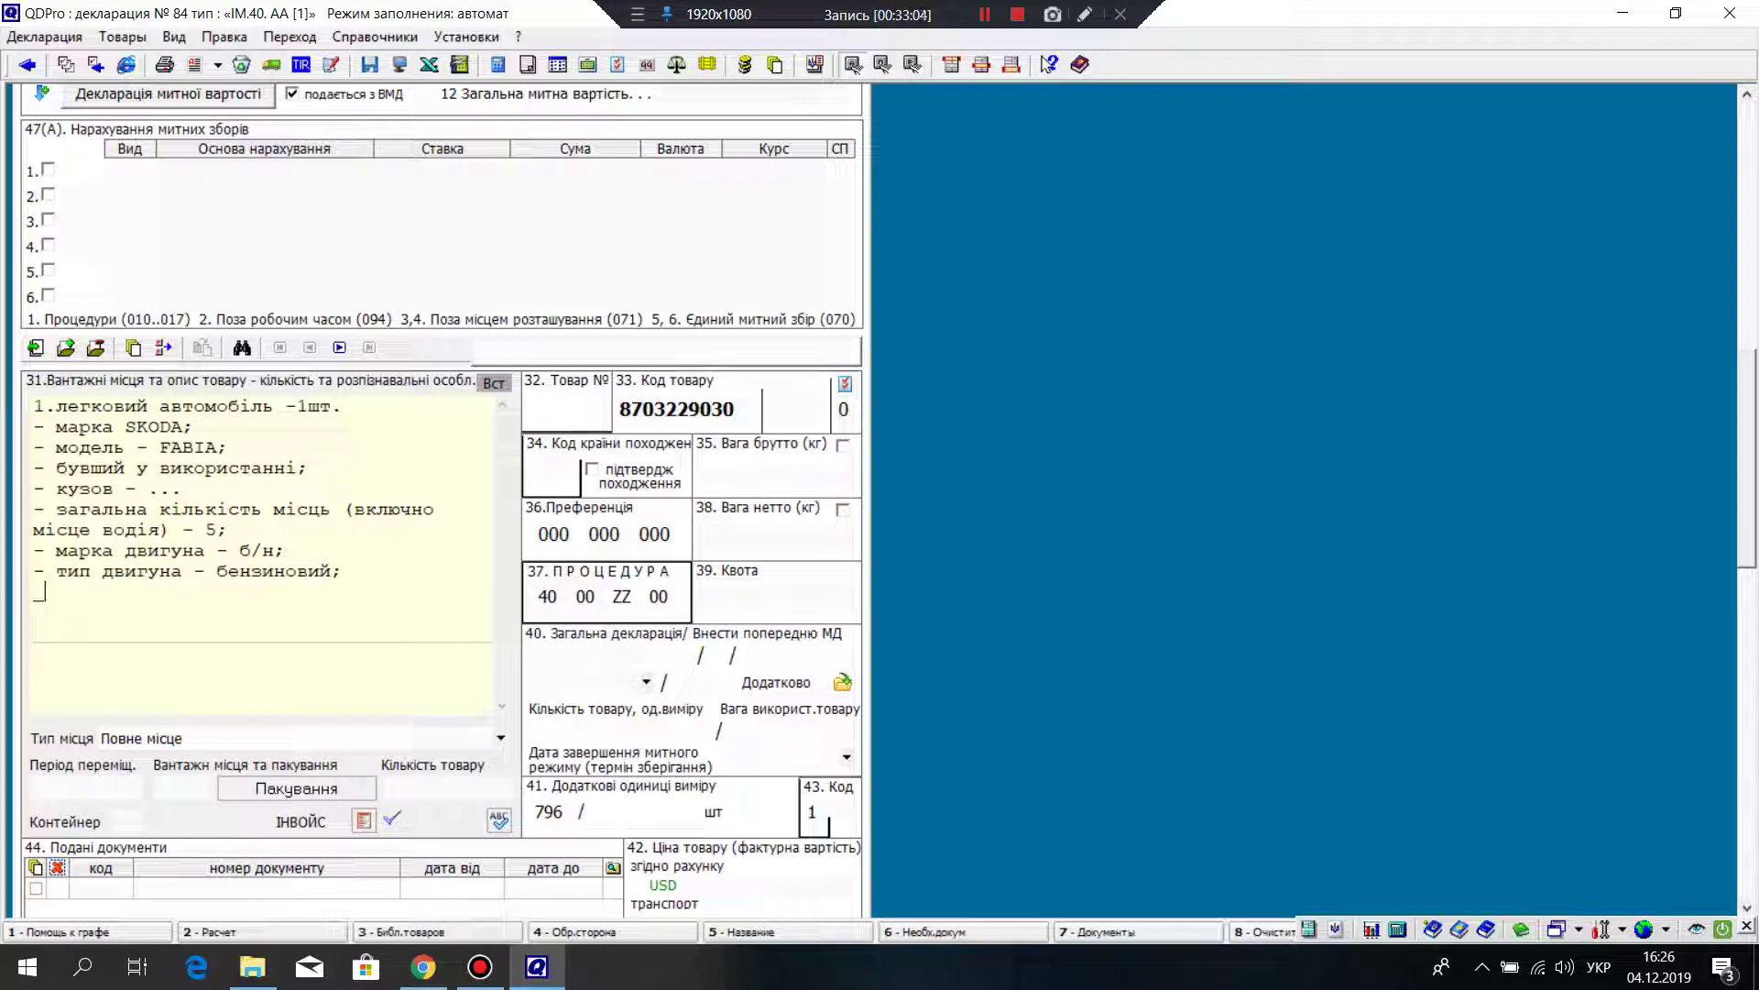
type(" роб")
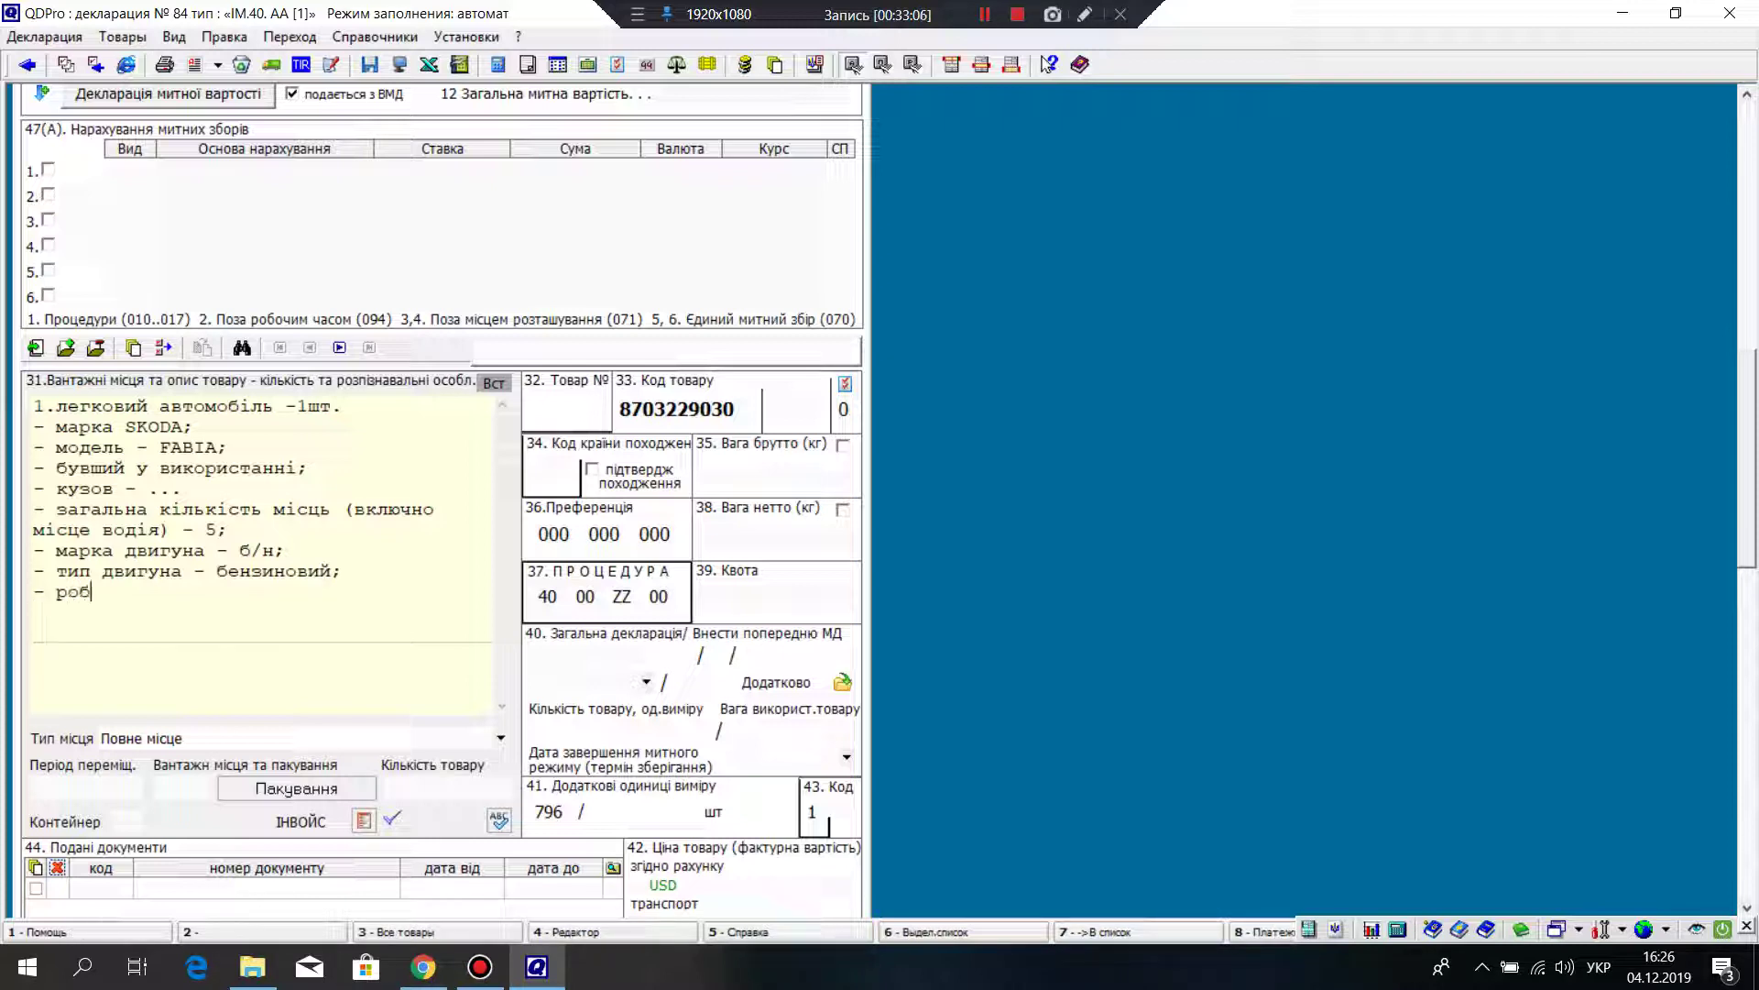
type("очий об'ем -")
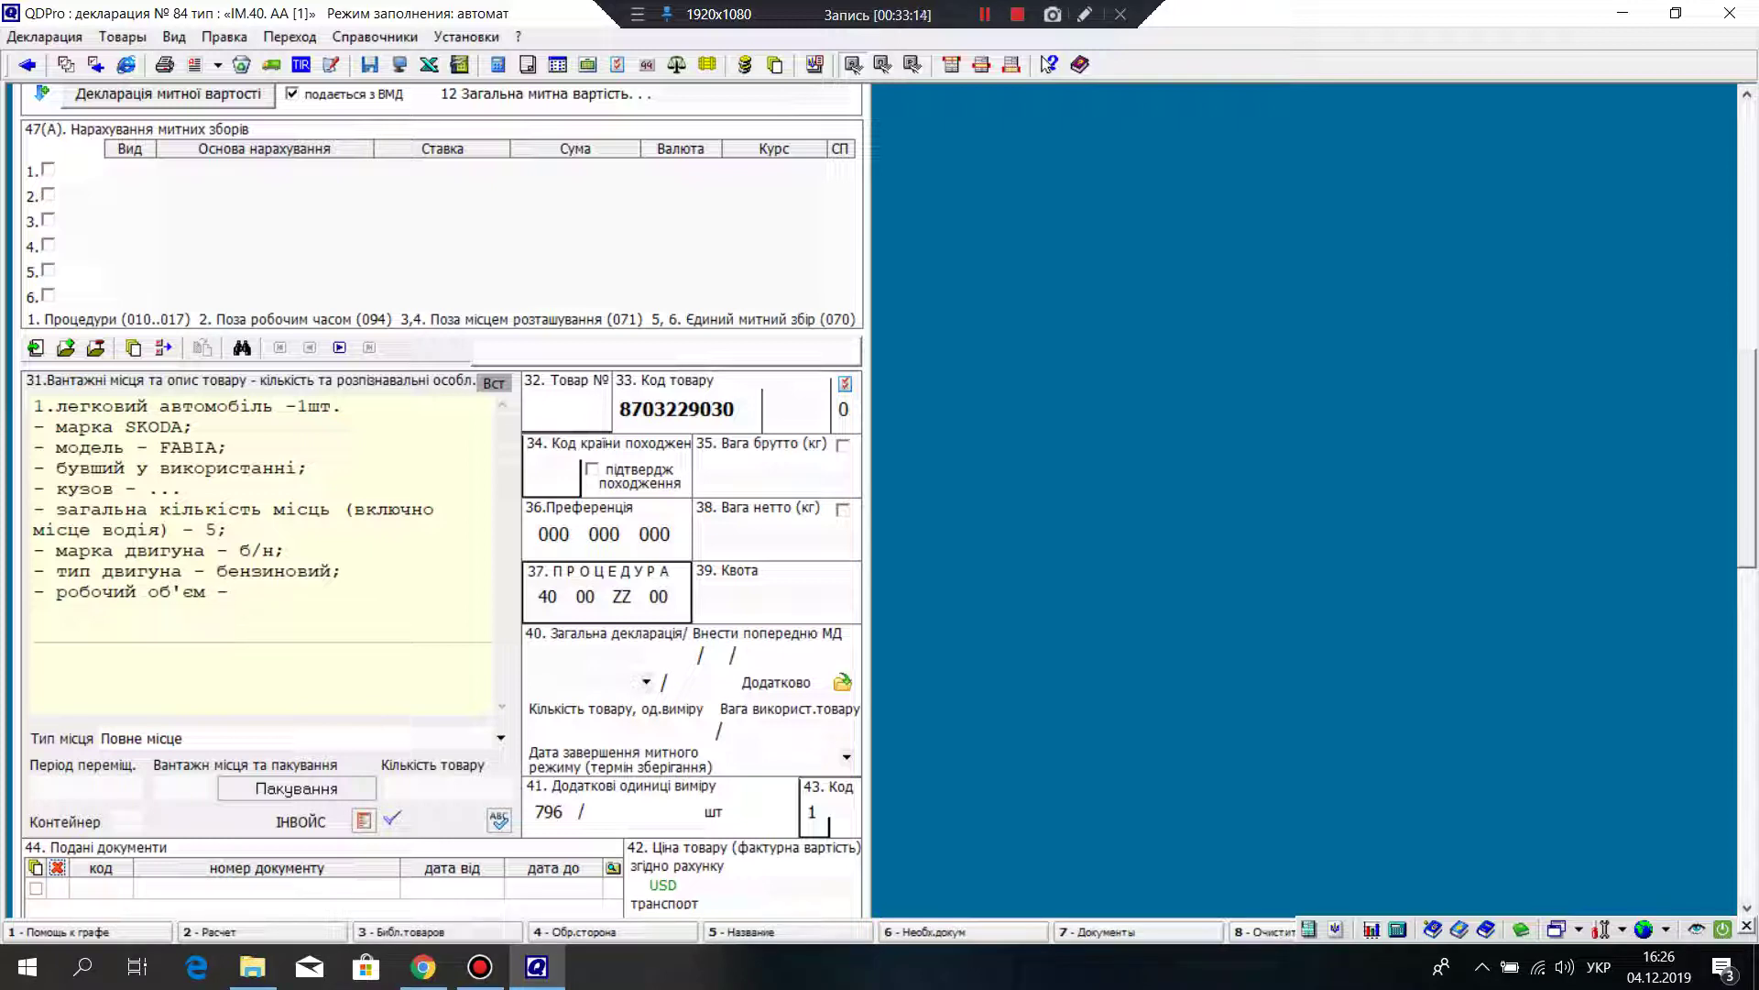
type(",,,")
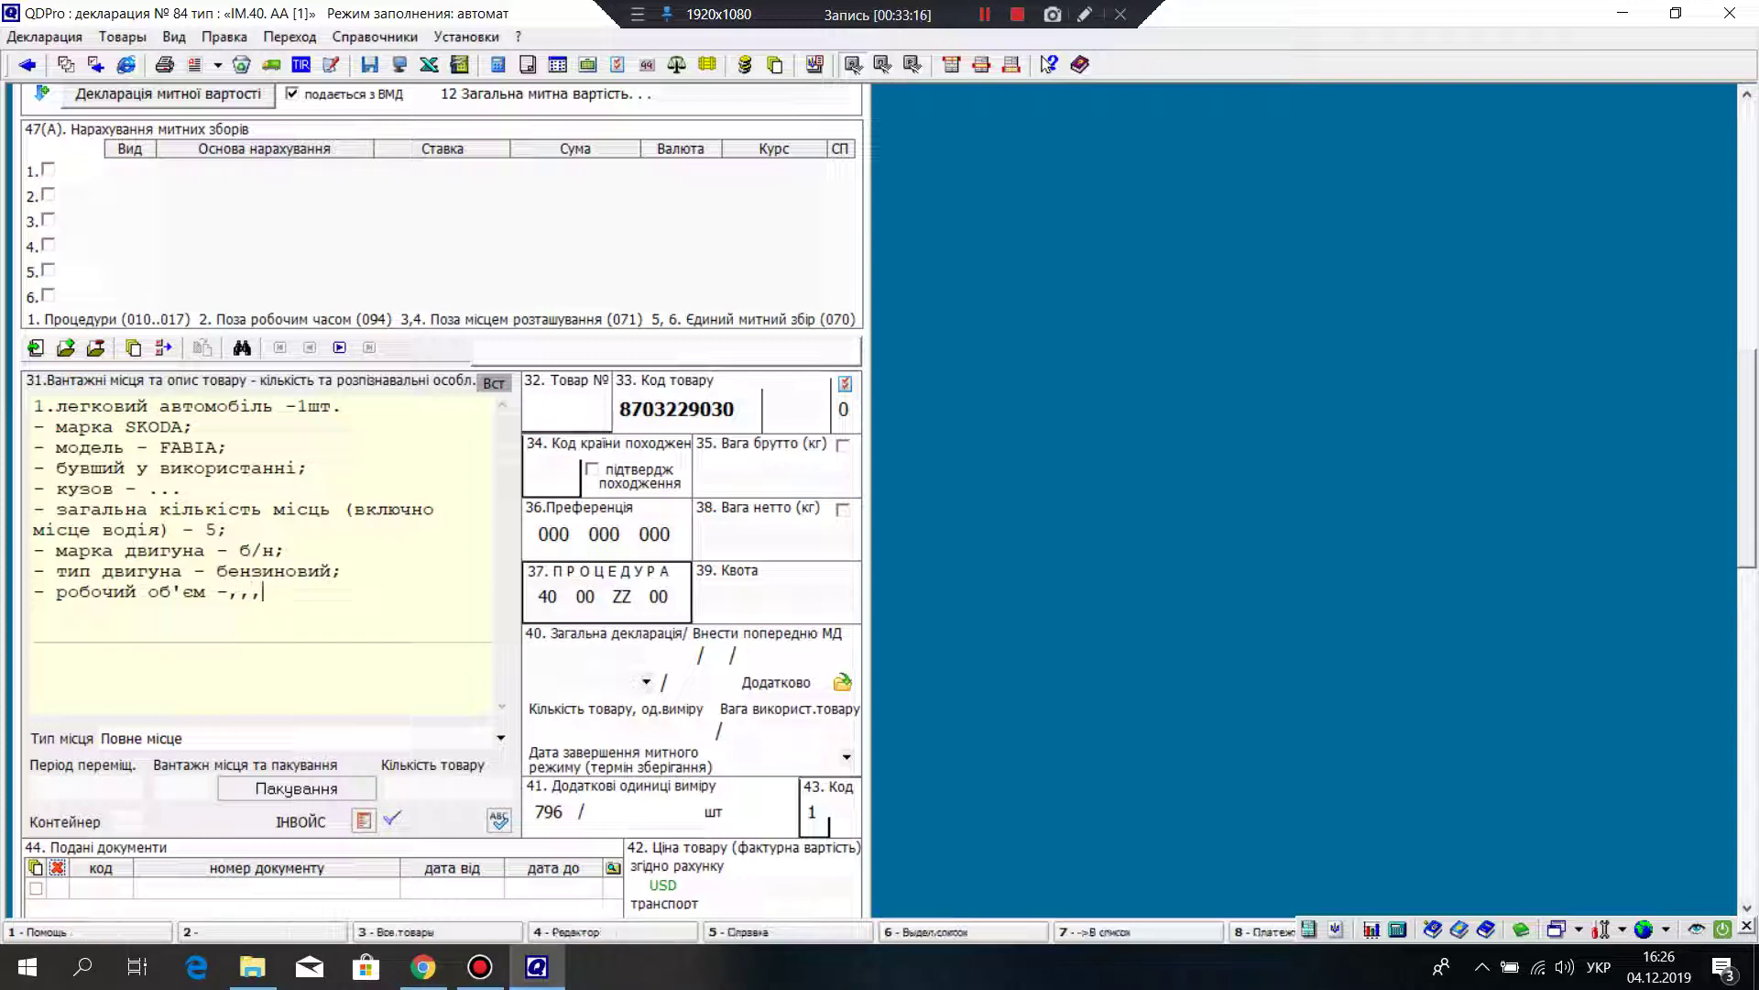
key("BackSpace")
key("BackSpace")
key("BackSpace")
type("...")
key("Return")
type("- колісну формулу")
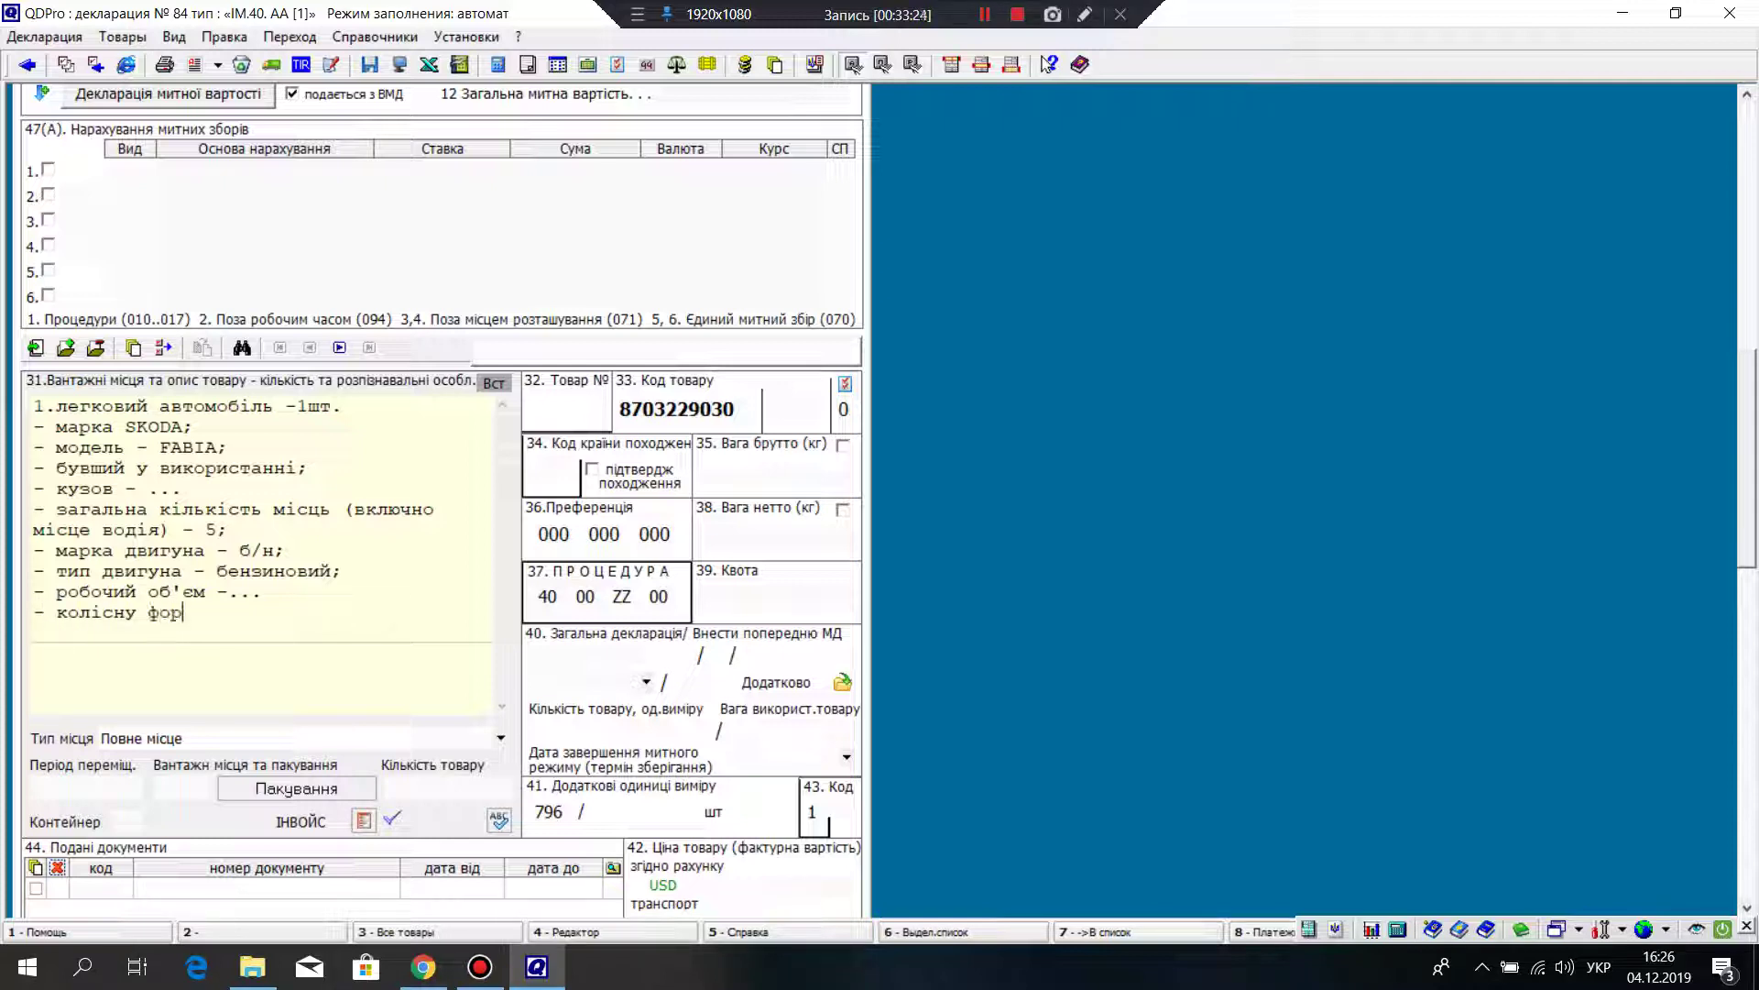
key("Return")
type("е")
key("BackSpace")
Step: Add '- колір' and '- відповідність стандарту євро - тип кузова', then leave the description field
type("- колір")
key("Return")
type("елі")
key("BackSpace")
key("BackSpace")
key("BackSpace")
type("- відпо")
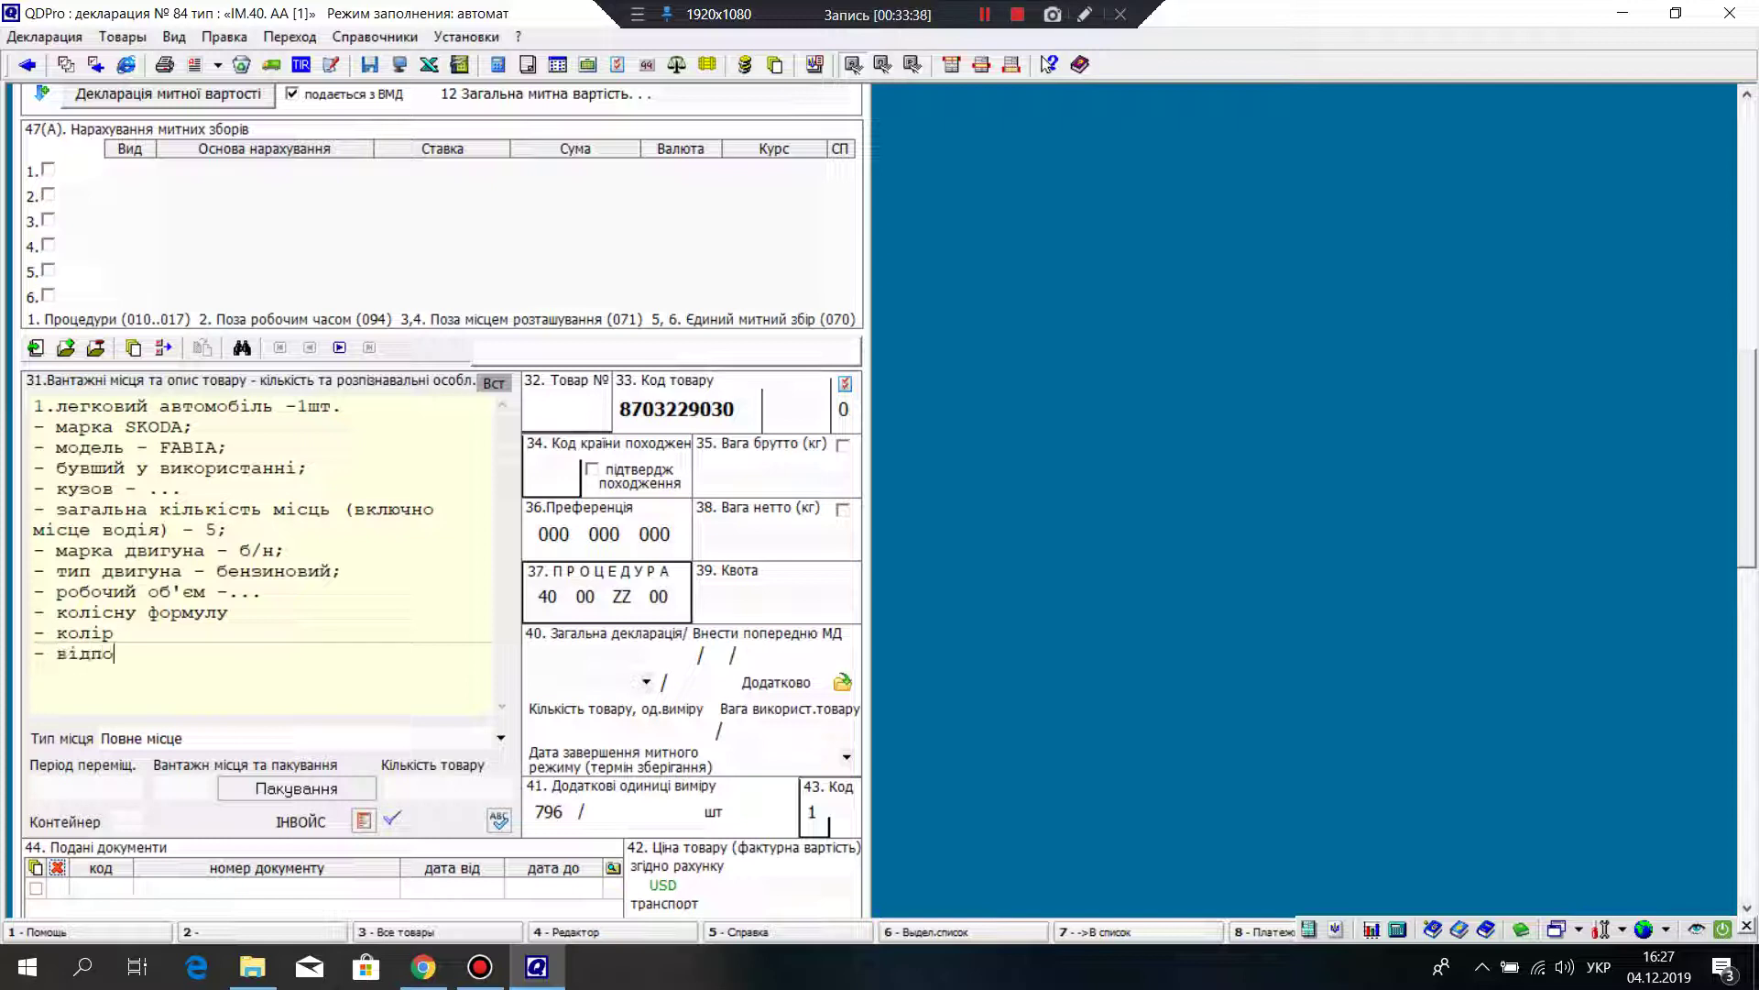
type("відність стандарту євро ")
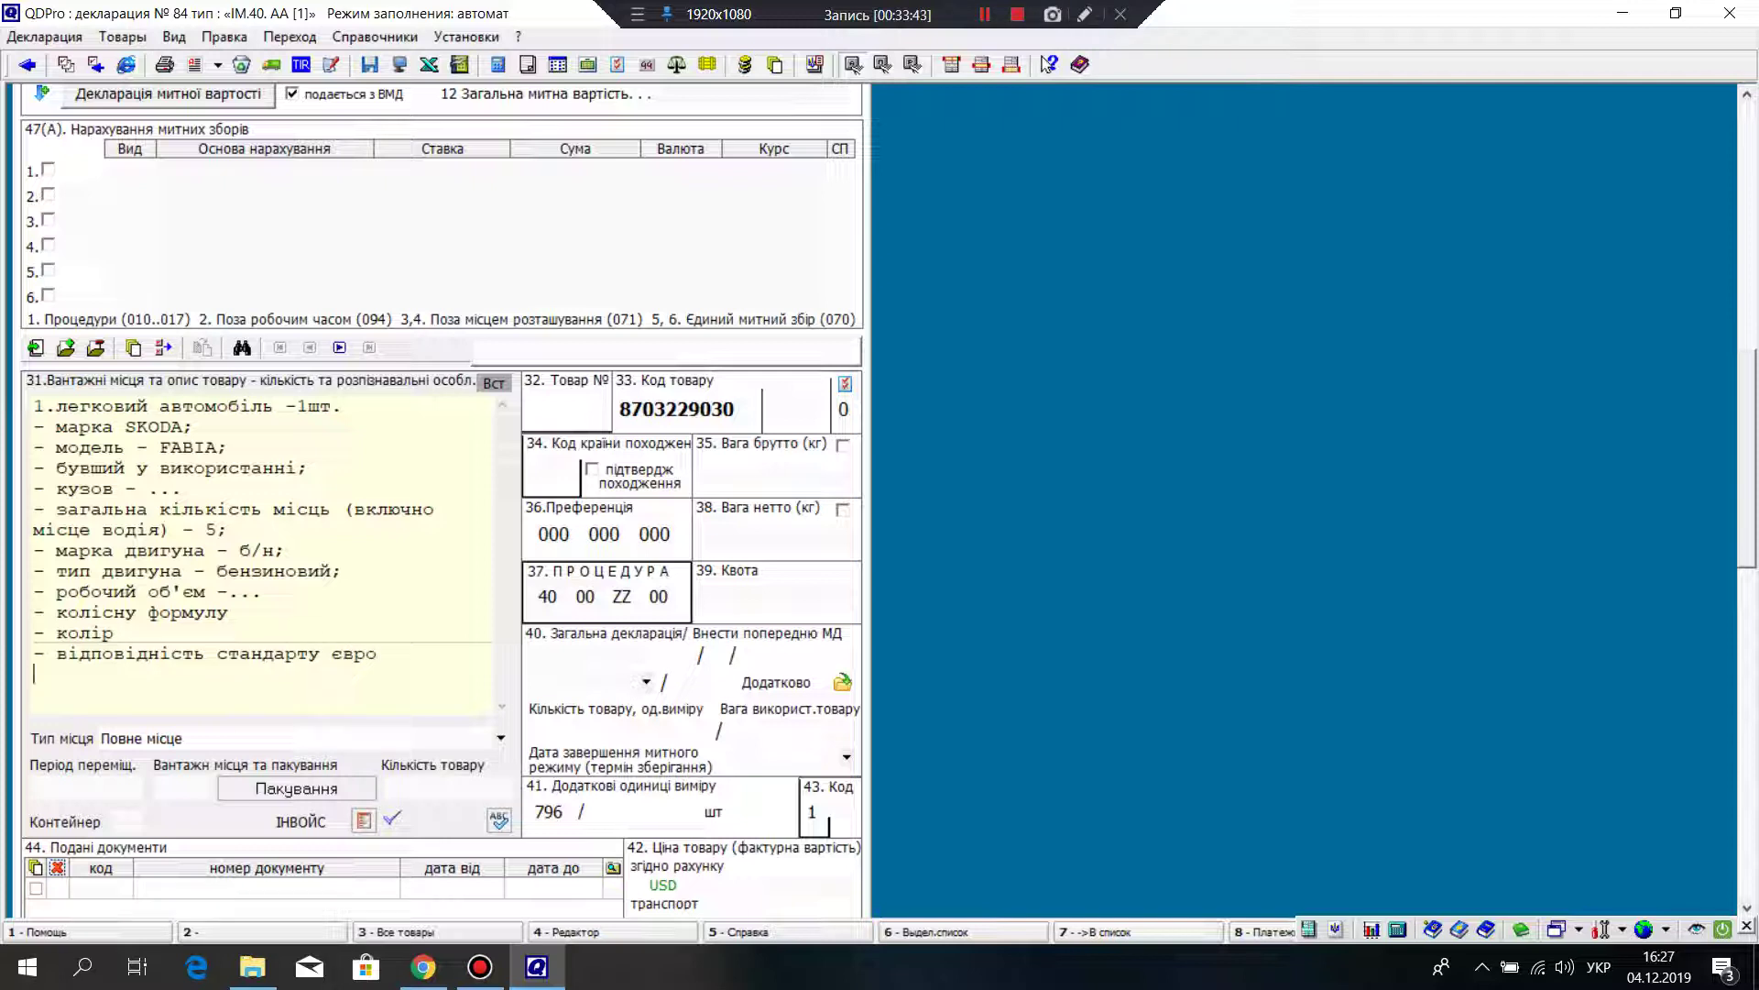
type("- тип кузова")
key("Tab")
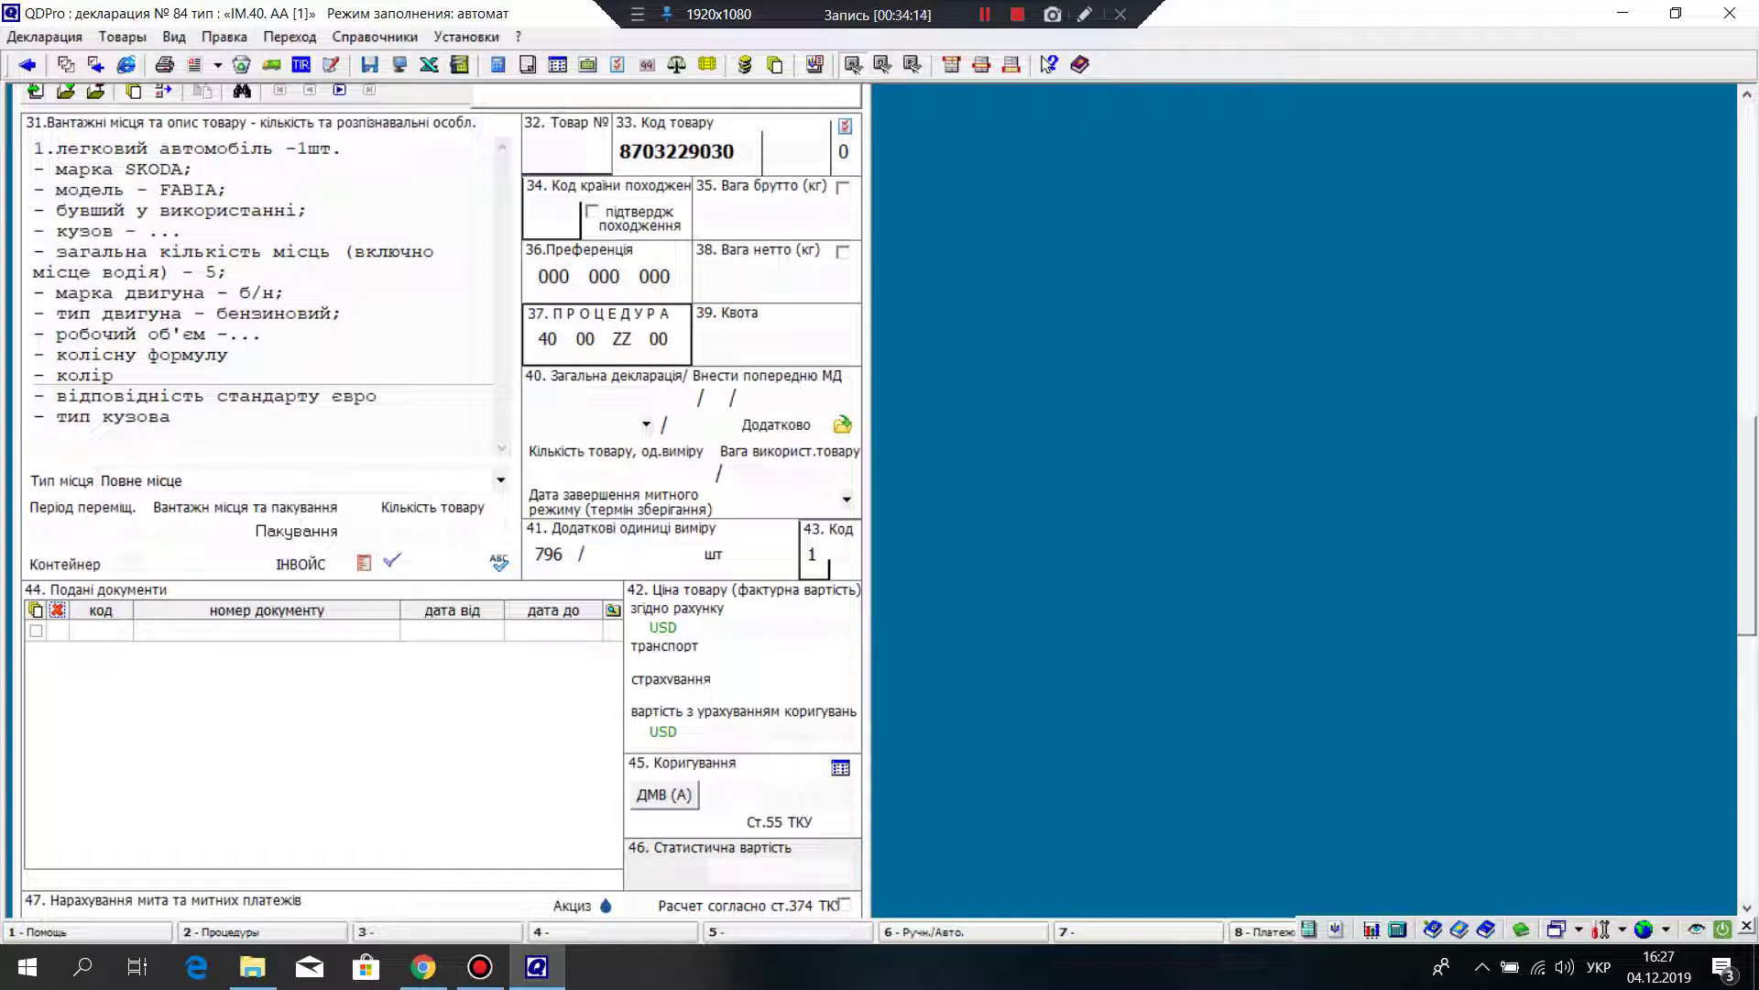
key("Tab")
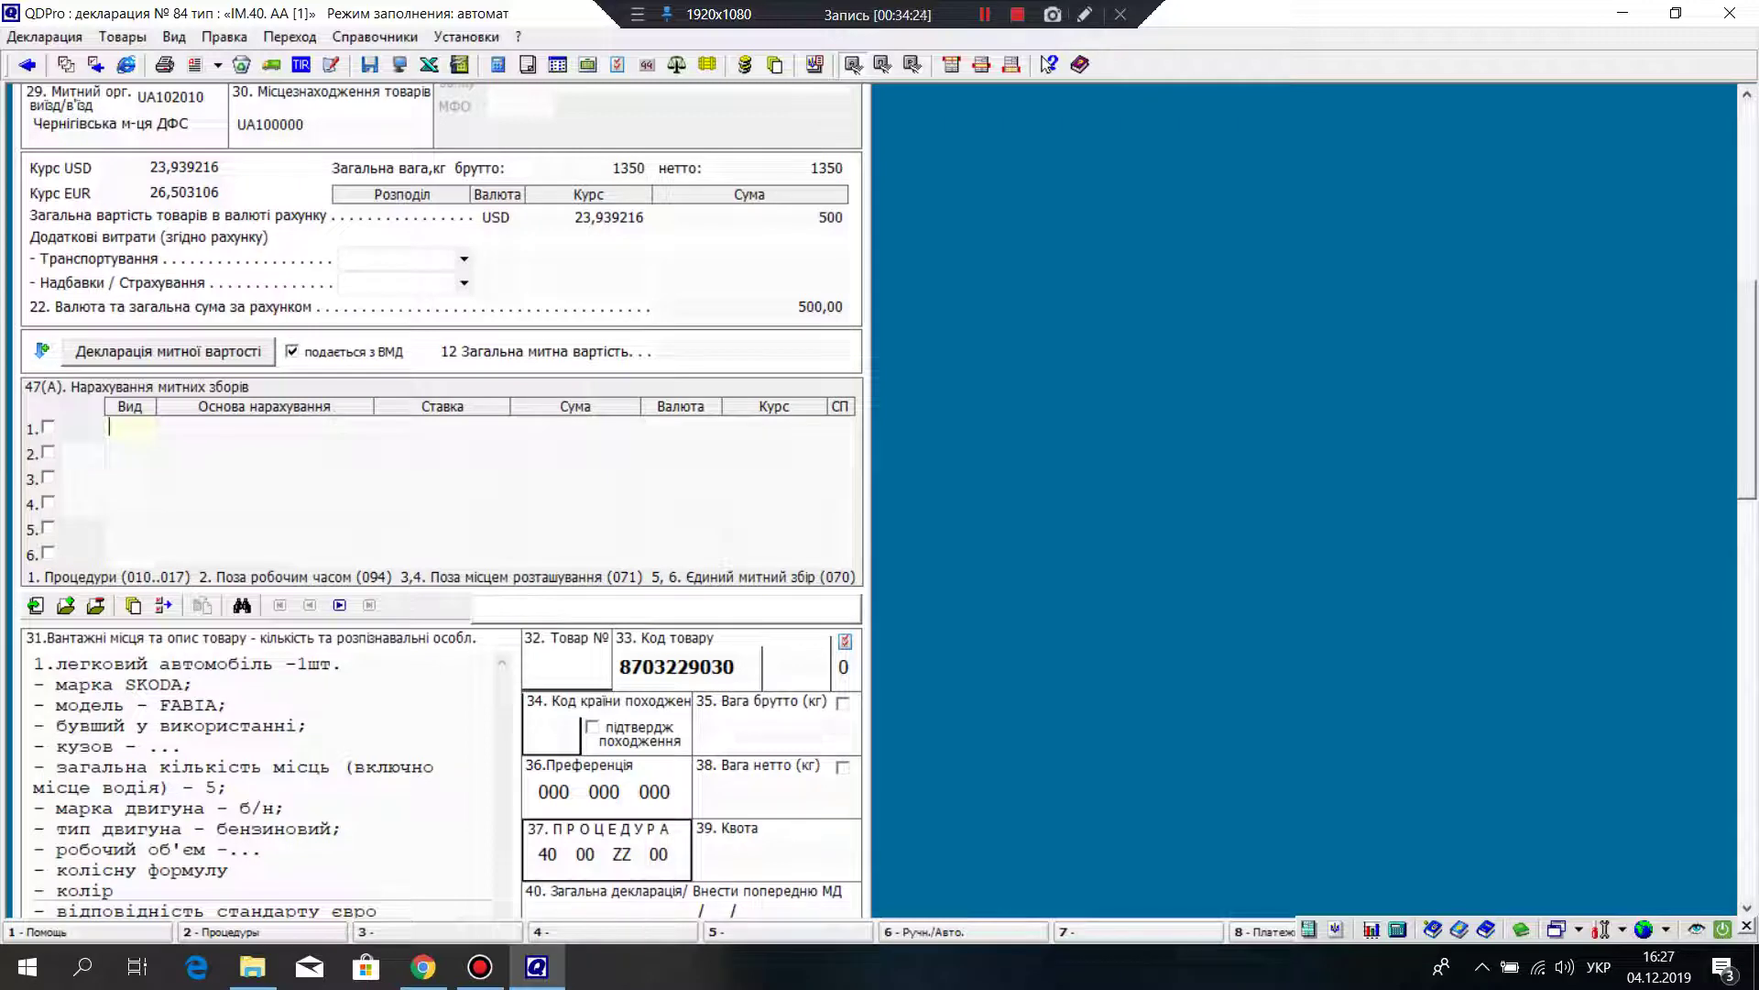
scroll(443, 501, "down", 3)
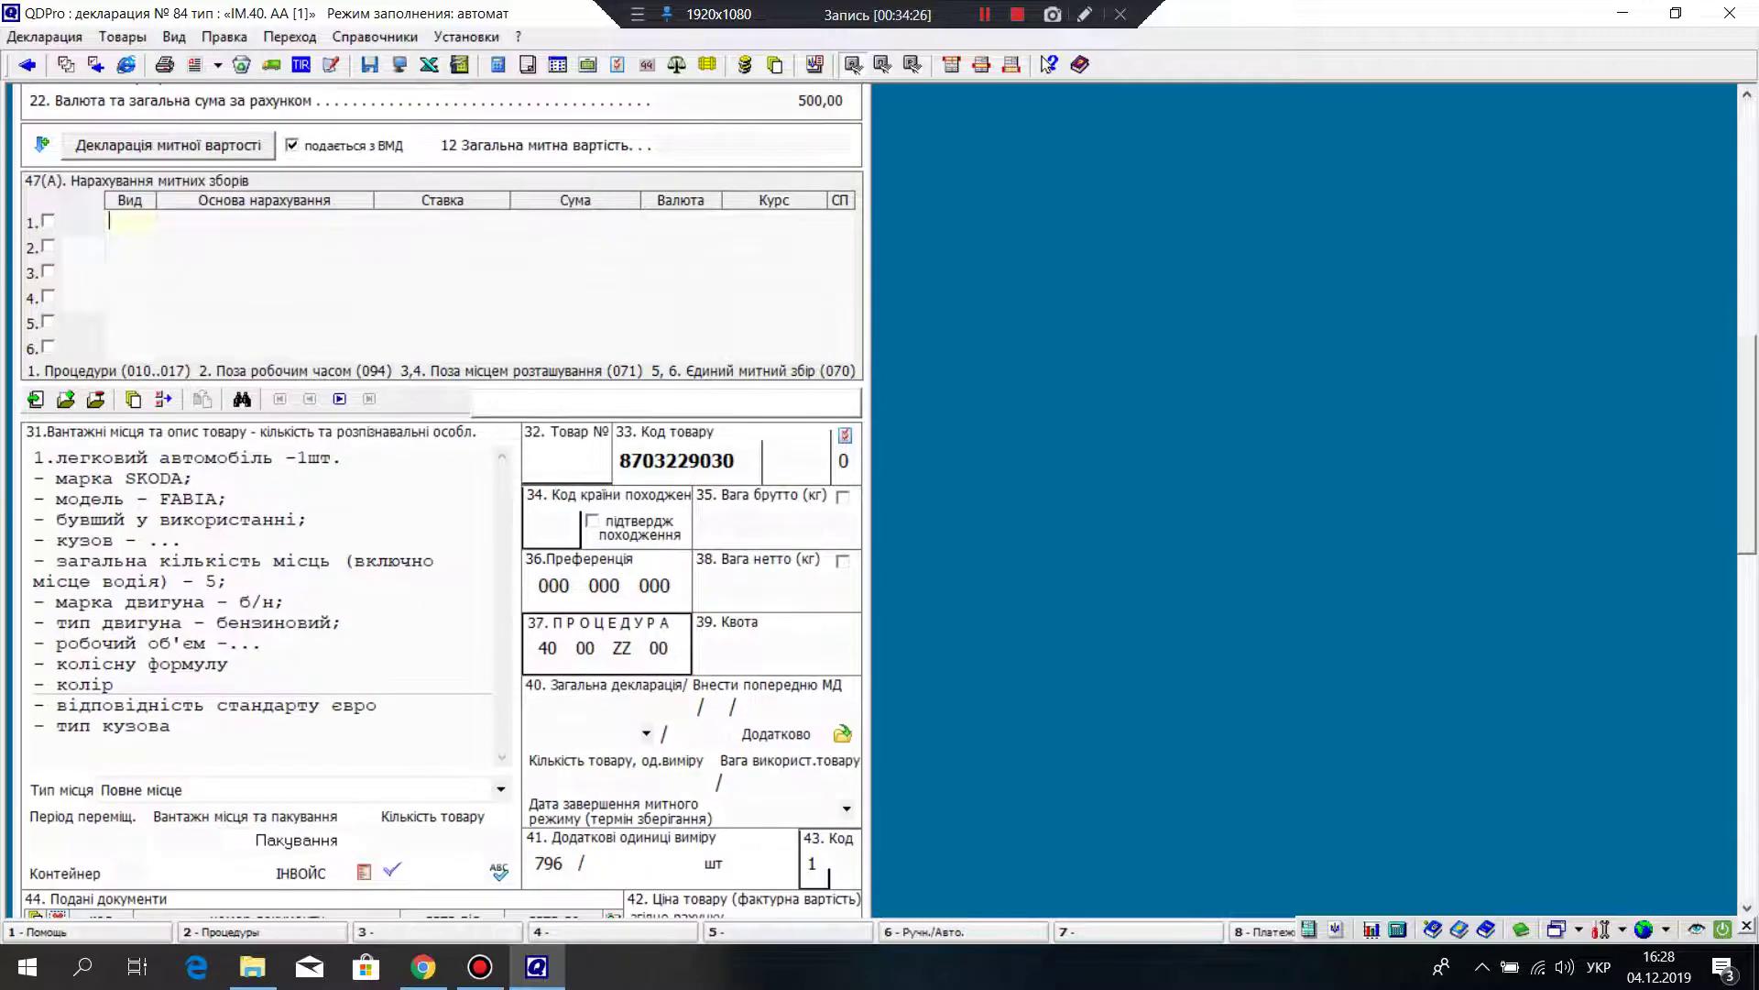
Step: Set box 34's country of origin to Чехія (CZ) from the world country list
left_click(550, 527)
right_click(545, 519)
left_click(586, 531)
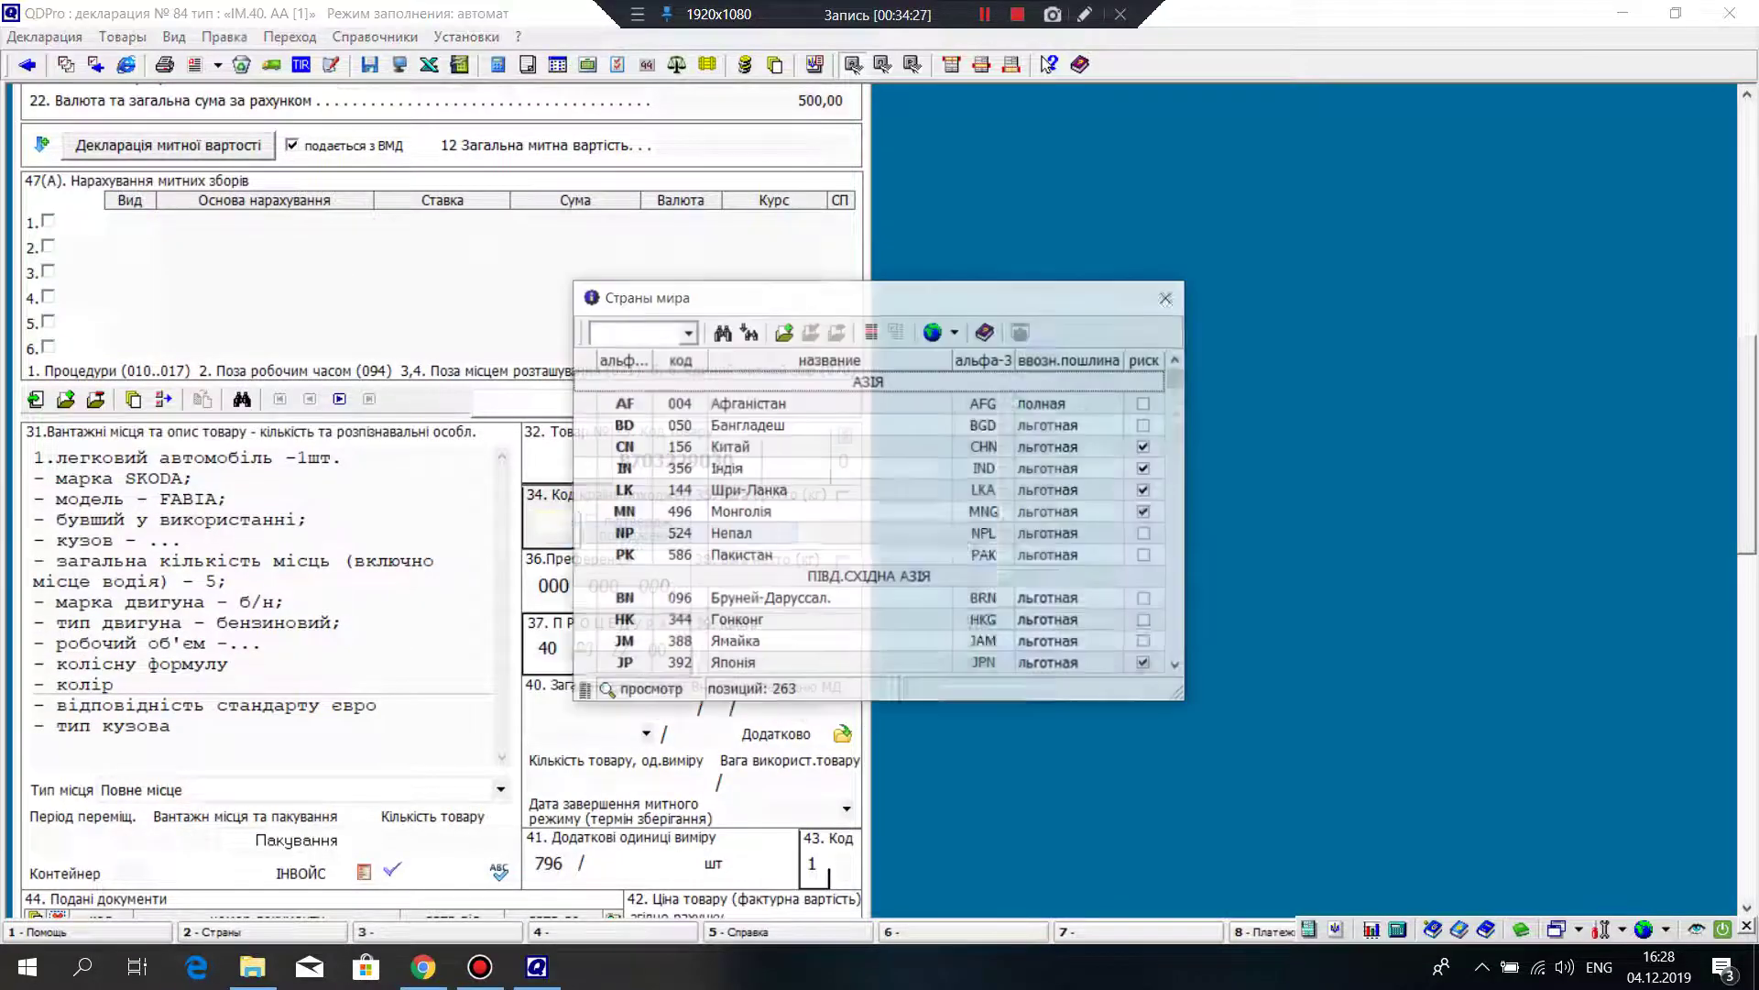
key("Down")
key("Down")
key("Down")
key("Down")
key("Down")
key("Down")
key("Down")
key("Down")
key("Down")
key("Down")
key("Down")
key("Down")
key("Down")
key("Down")
key("Down")
key("Down")
key("Down")
key("Down")
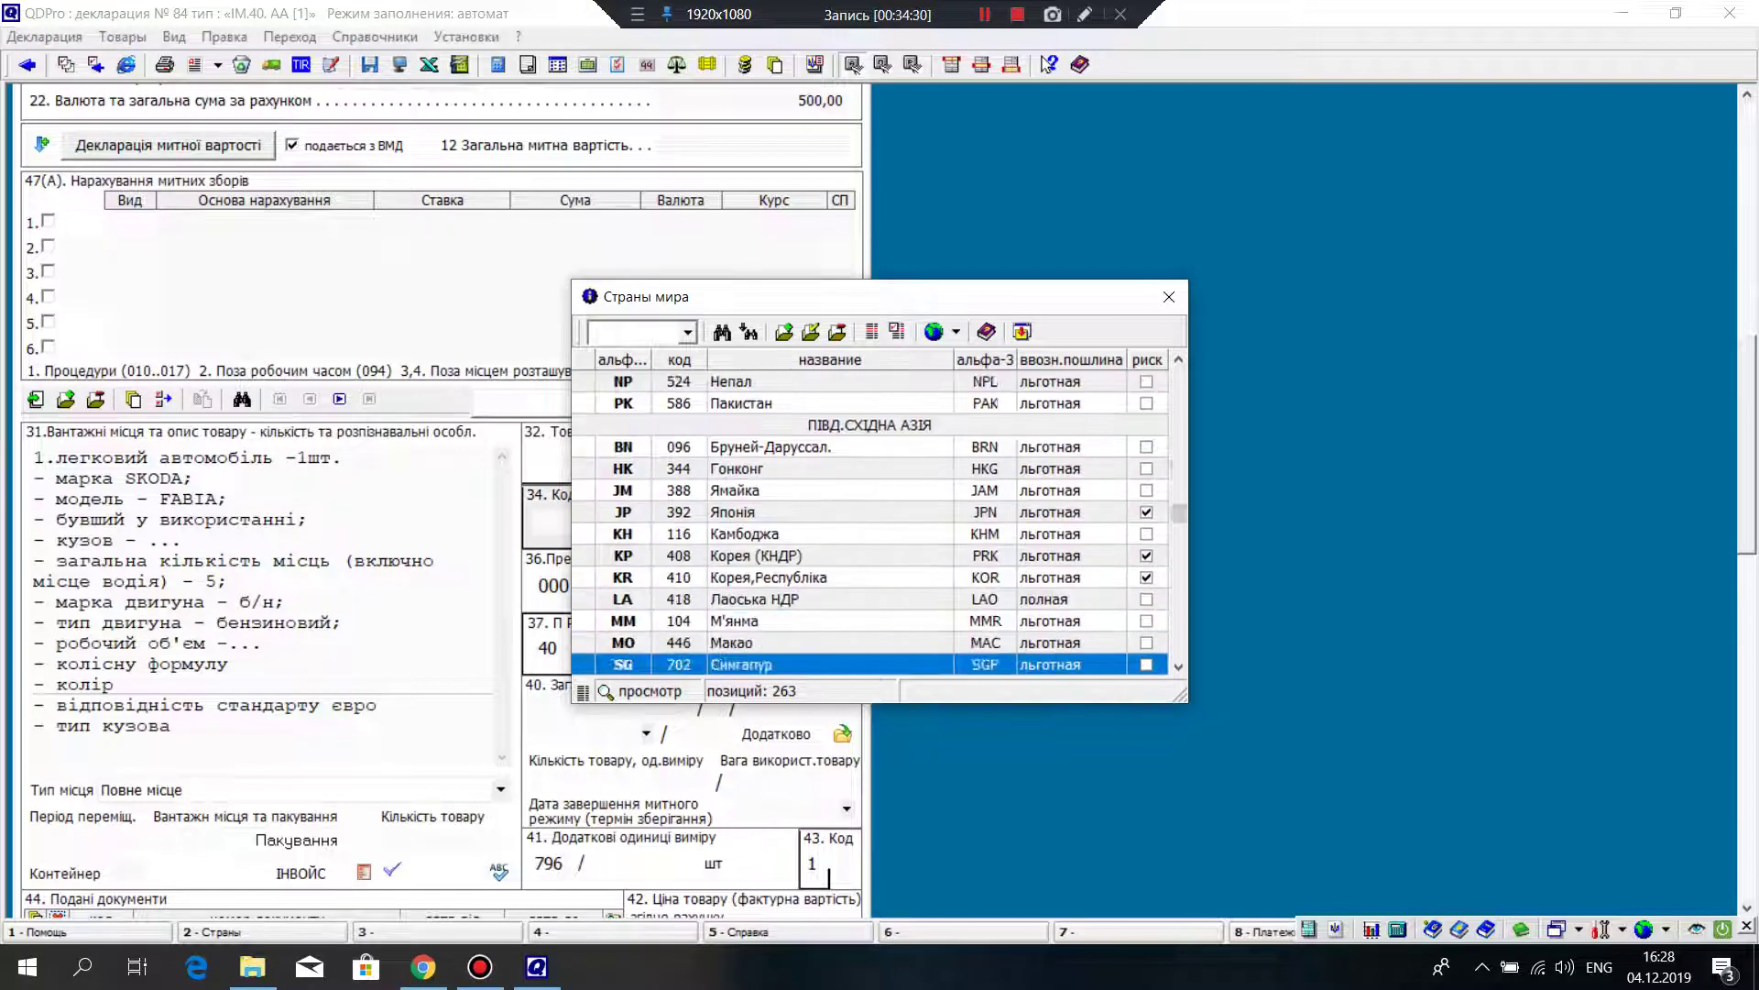
key("Down")
key("Down")
key("Down")
key("Down")
key("Down")
key("Down")
key("Down")
key("Down")
key("Down")
key("Down")
key("Down")
key("Down")
key("Down")
key("Down")
key("Down")
key("Down")
key("Down")
key("Down")
key("Down")
key("Down")
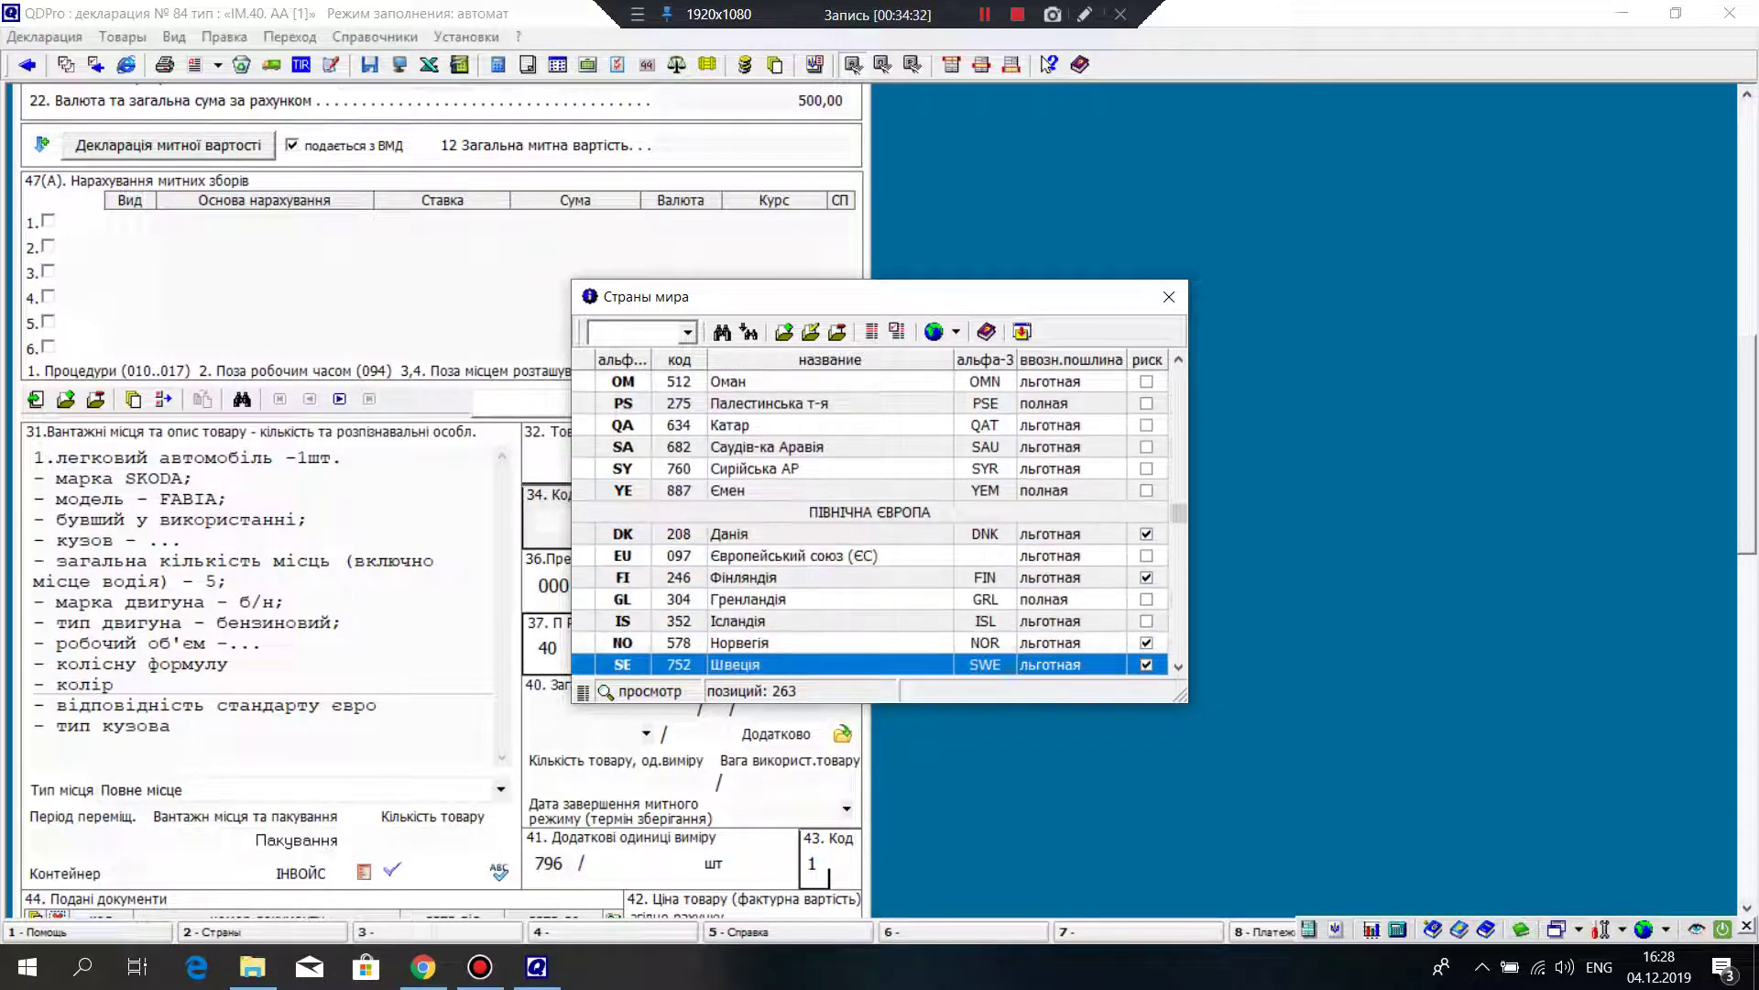
key("Down")
key("Down")
key("Down")
key("Down")
key("Down")
key("Down")
key("Down")
key("Down")
key("Down")
key("Down")
key("Down")
key("Down")
key("Down")
key("Down")
key("Down")
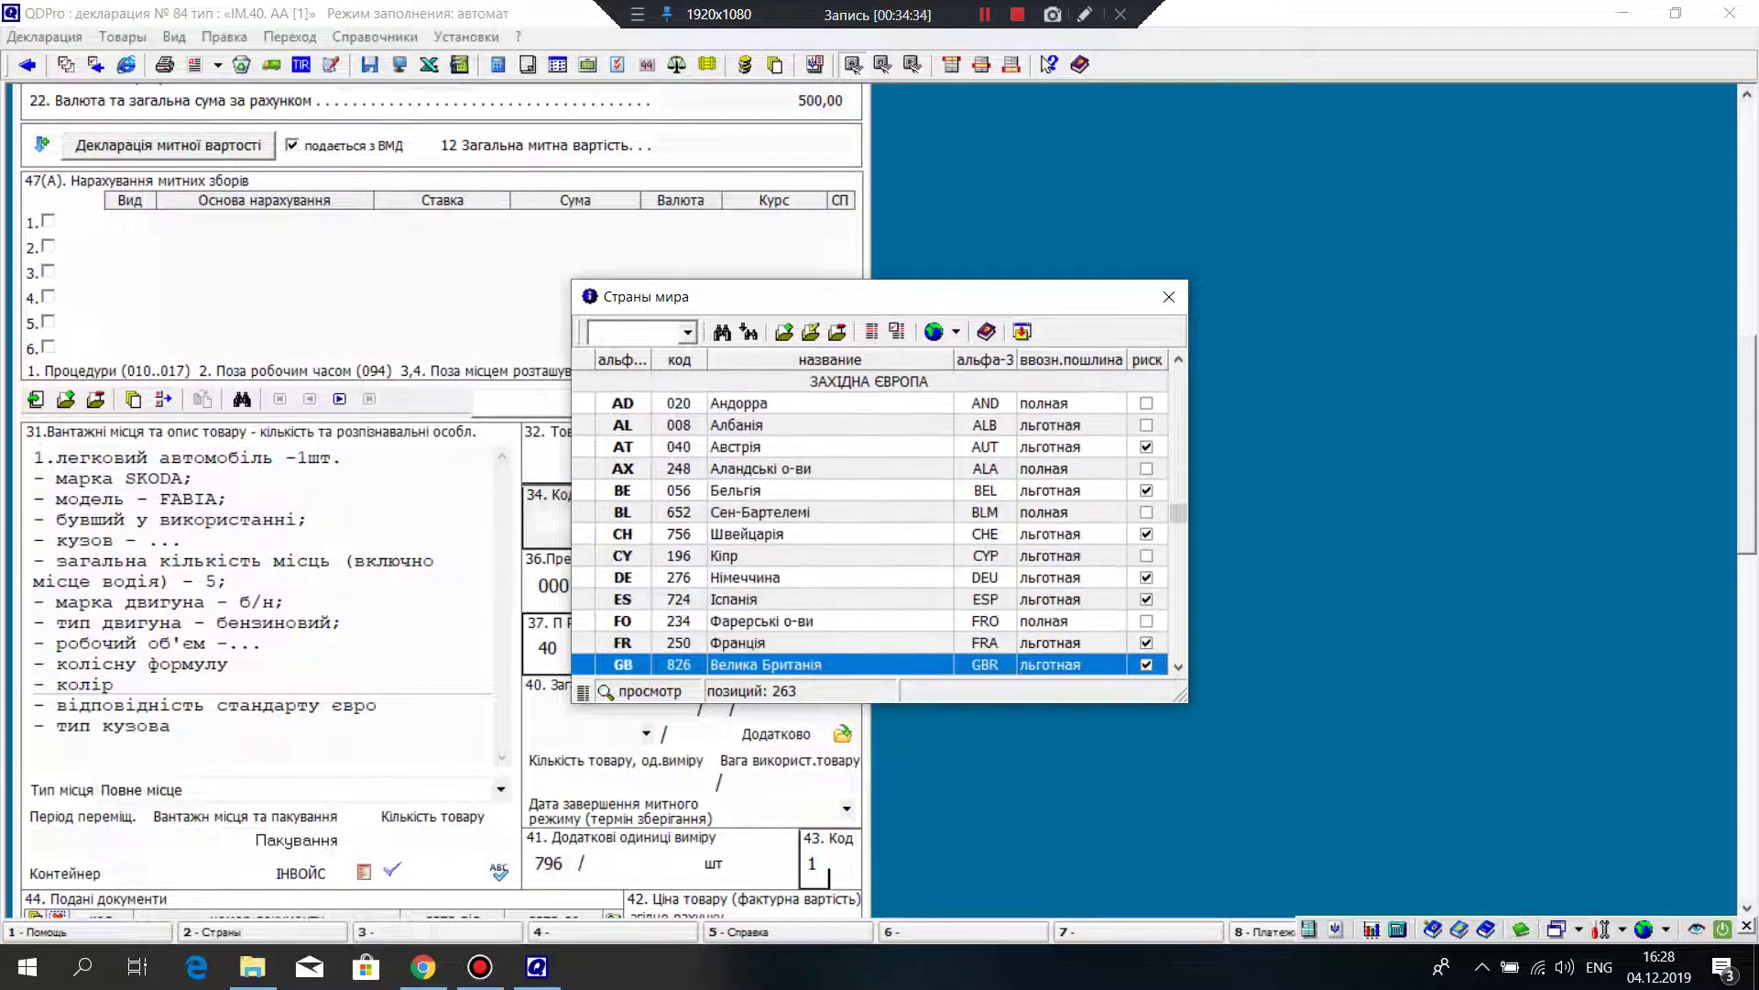
key("Down")
key("Down")
key("Down")
key("Down")
key("Down")
key("Down")
key("Down")
key("Down")
key("Down")
key("Down")
key("Down")
key("Down")
key("Down")
key("Down")
key("Down")
key("Down")
key("Down")
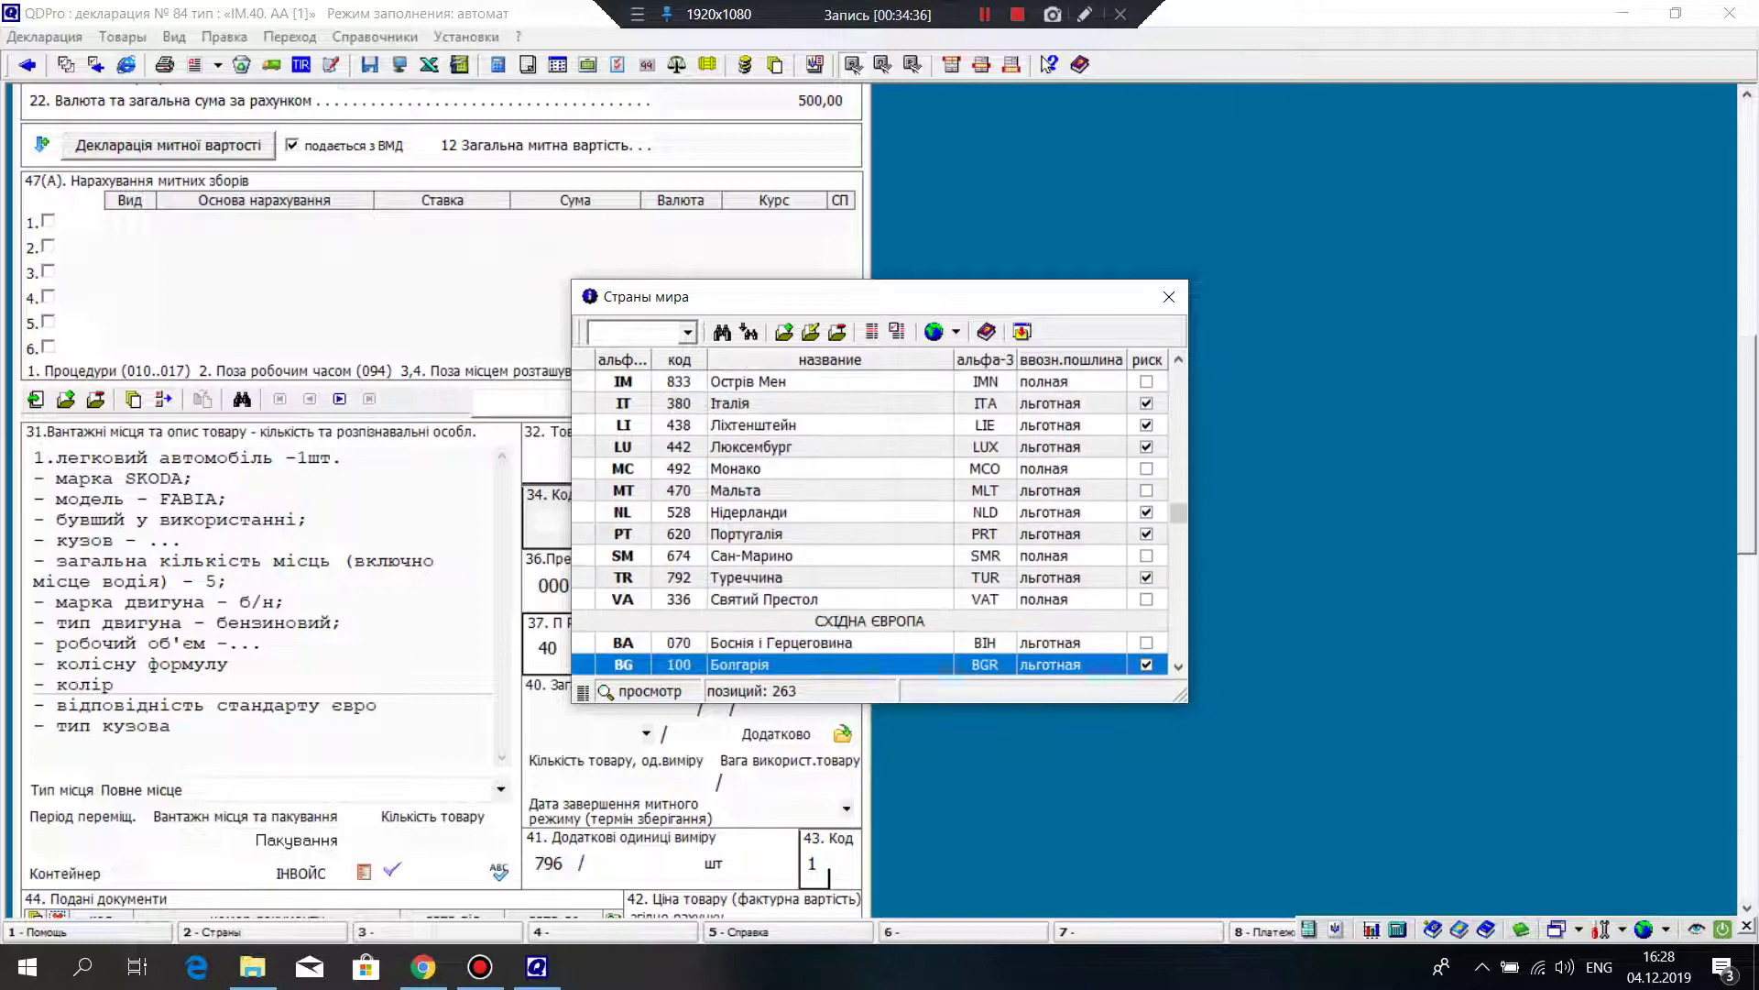
key("Down")
key("Down")
key("Down")
key("Down")
key("Down")
key("Down")
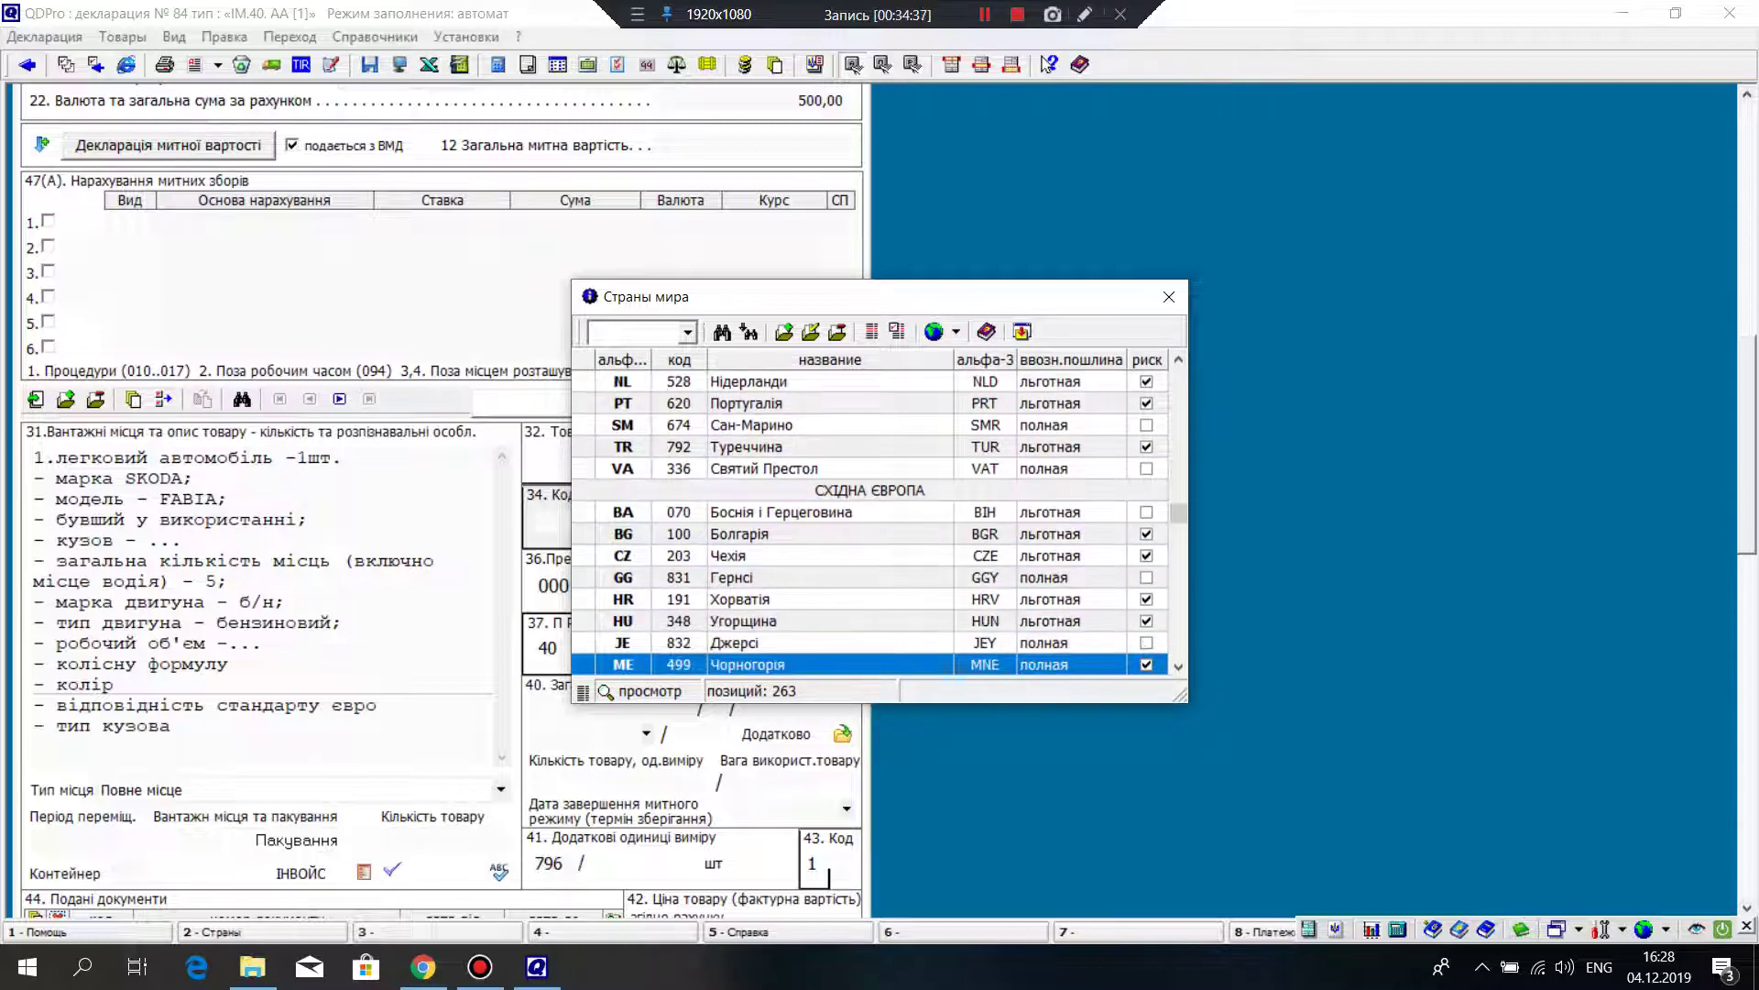
key("Up")
key("Up")
key("Up")
key("Up")
key("Up")
key("Return")
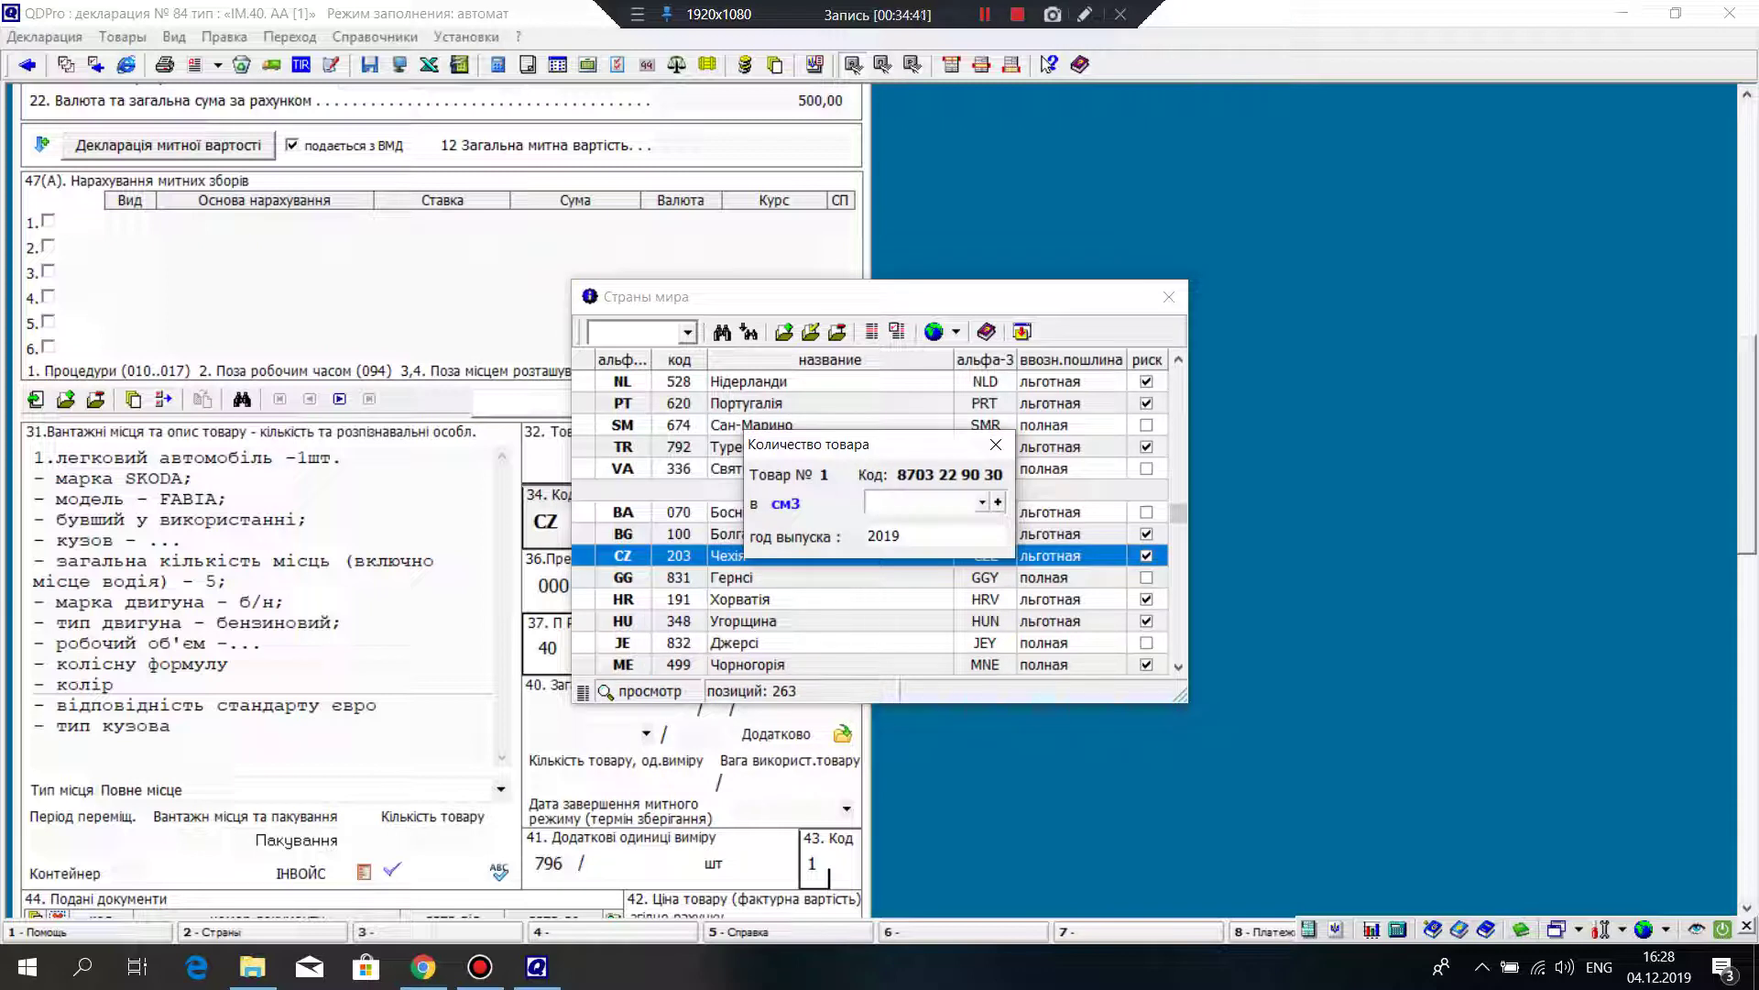
Step: Enter quantity 1390 cm3 and replace year 2019 with 2003
type("1390")
key("Return")
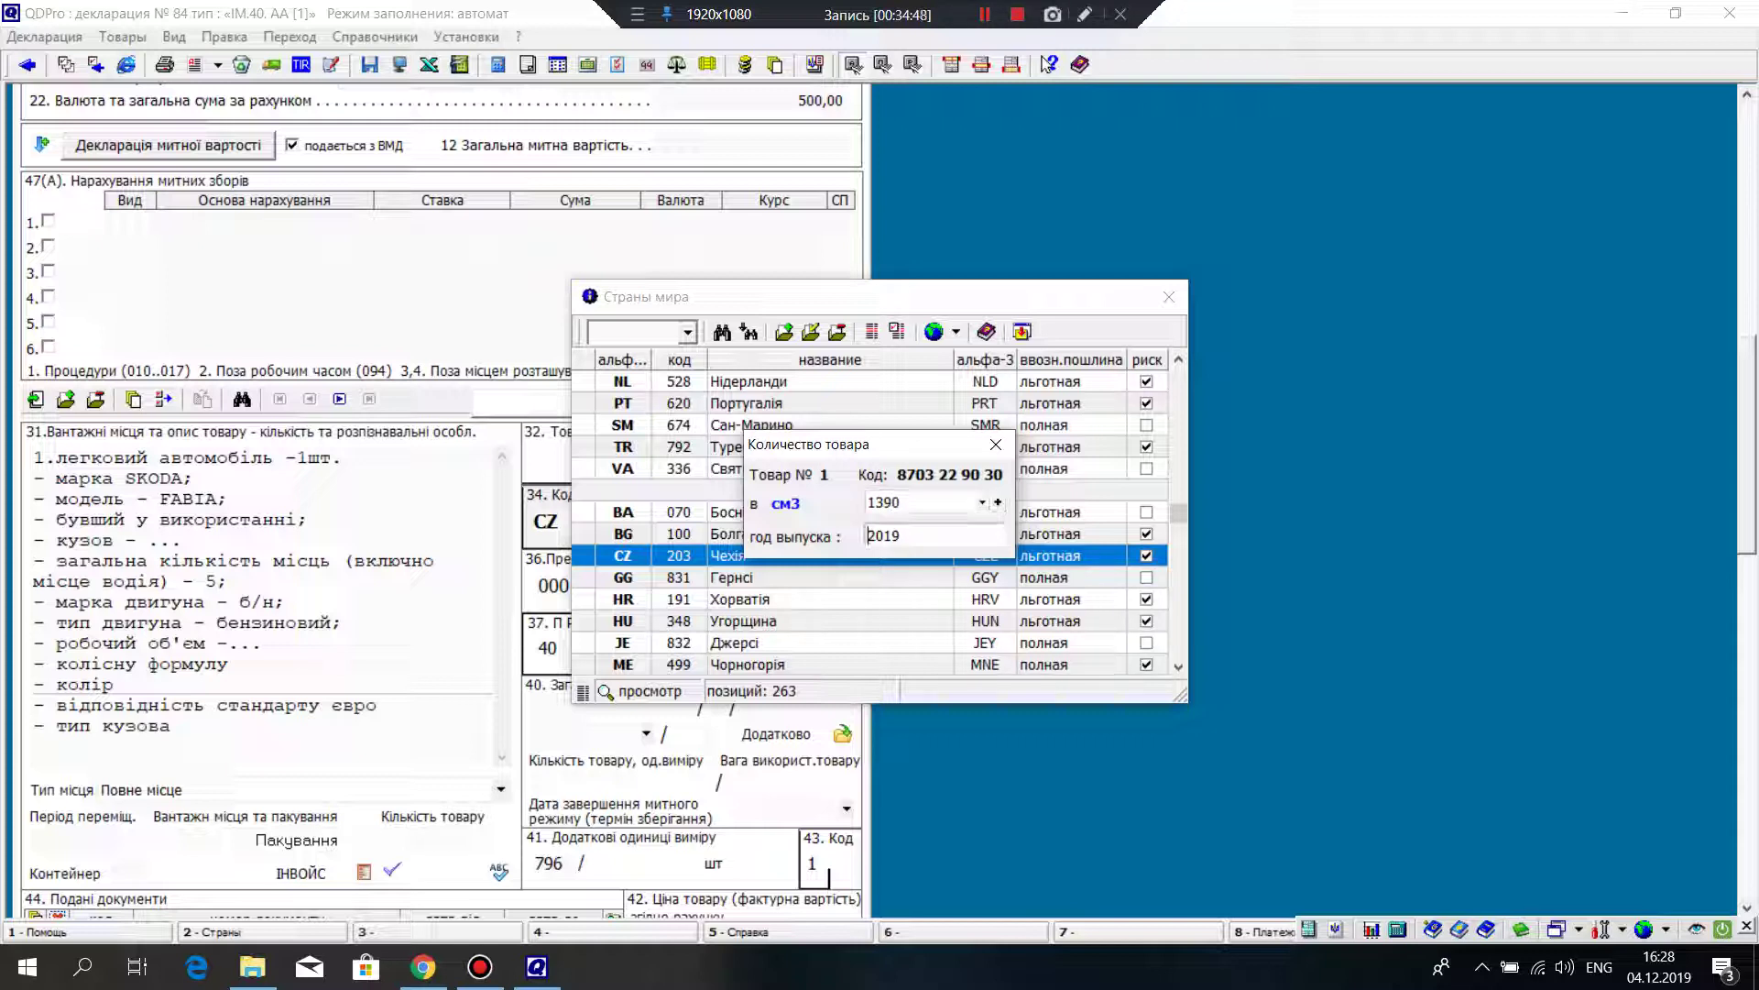
key("shift+End")
type("2003")
key("Return")
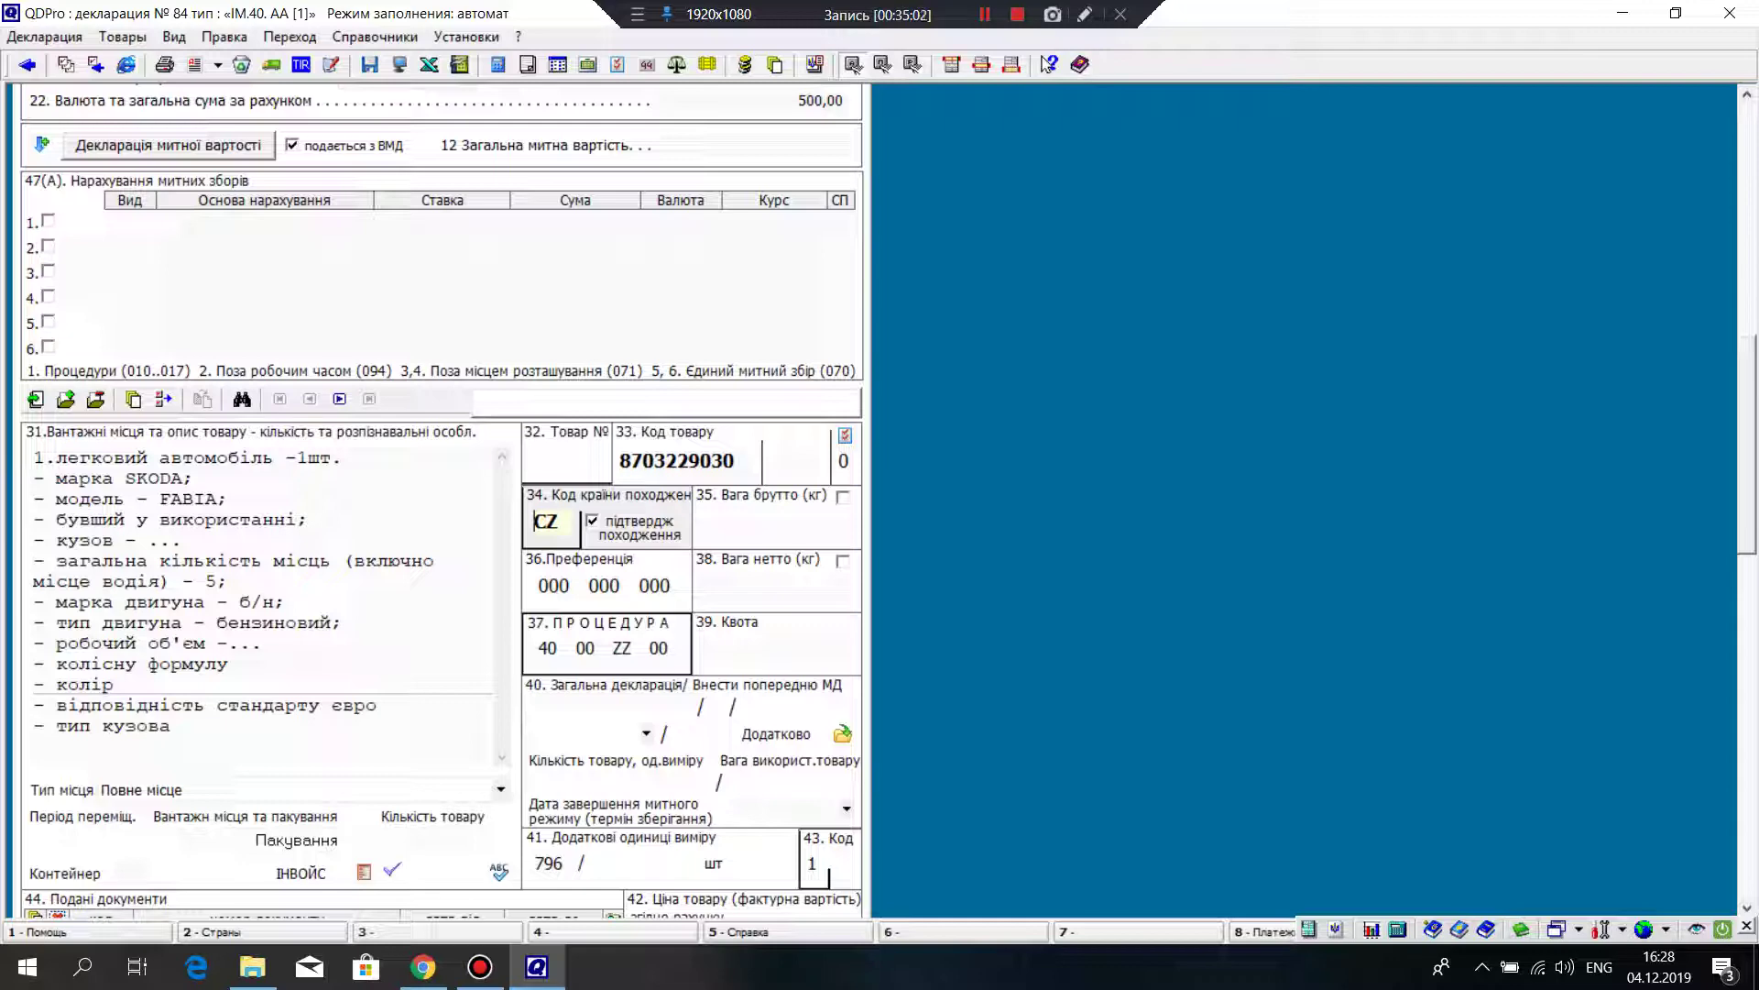
Step: Place the cursor in the second part of box 37's procedure code
left_click(547, 647)
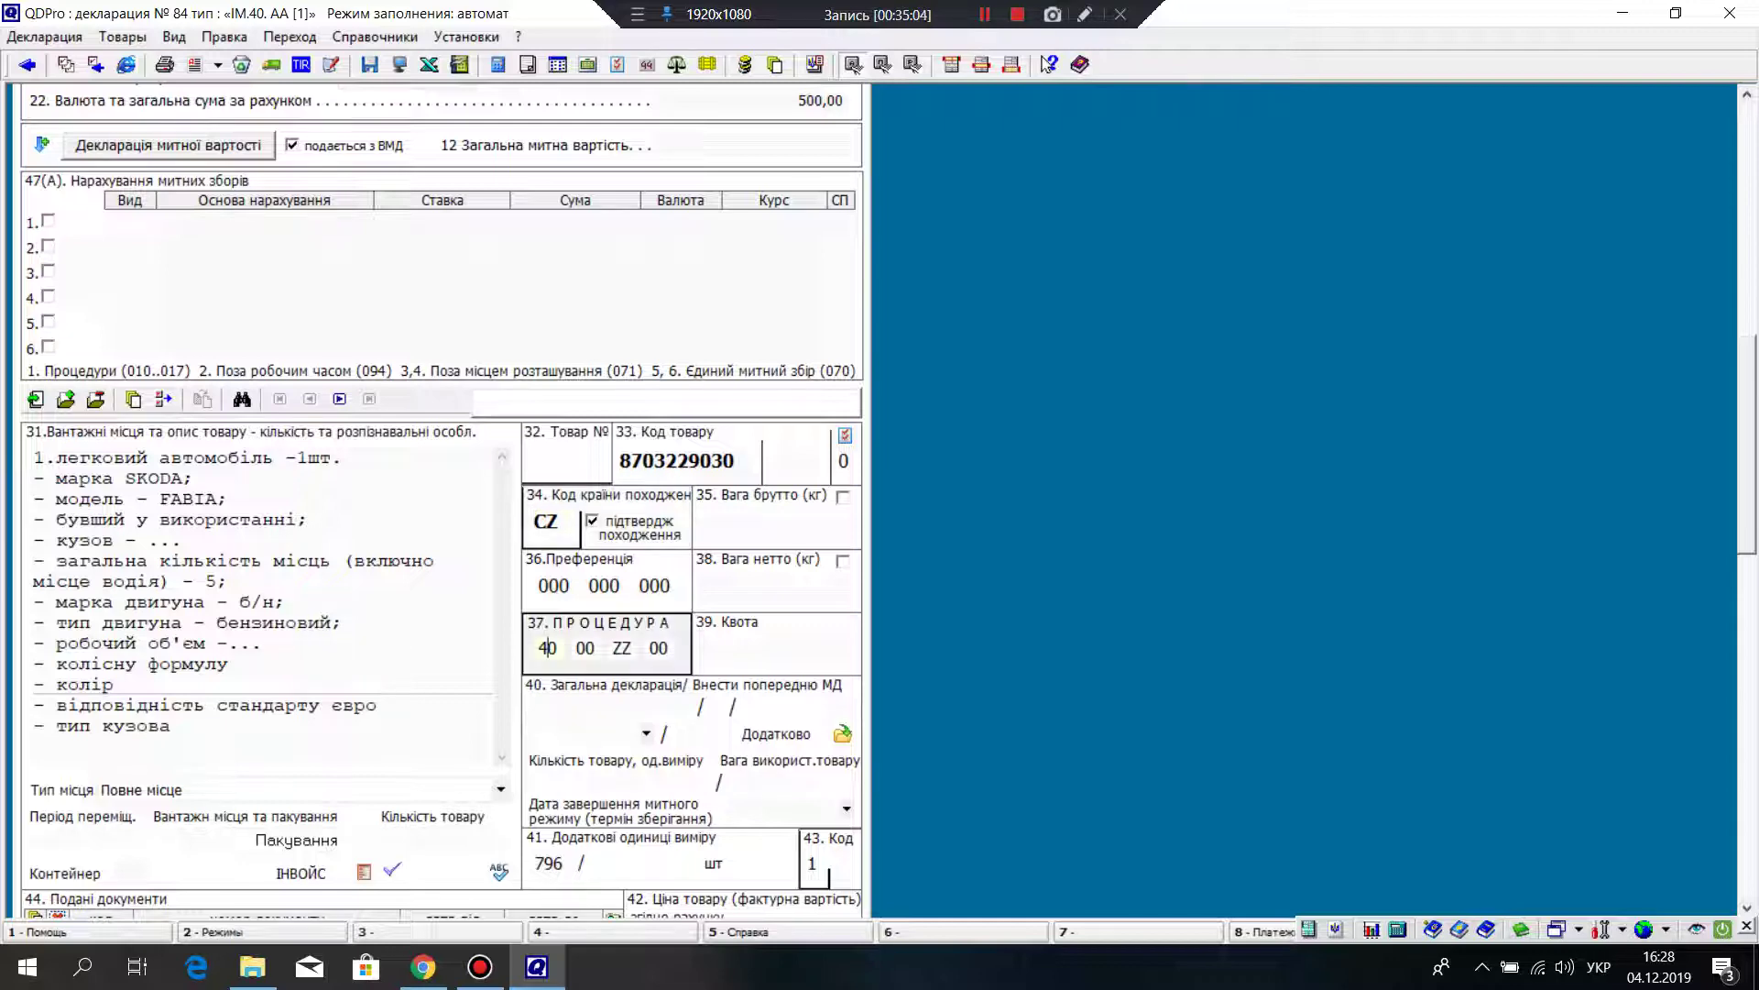
scroll(439, 504, "down", 3)
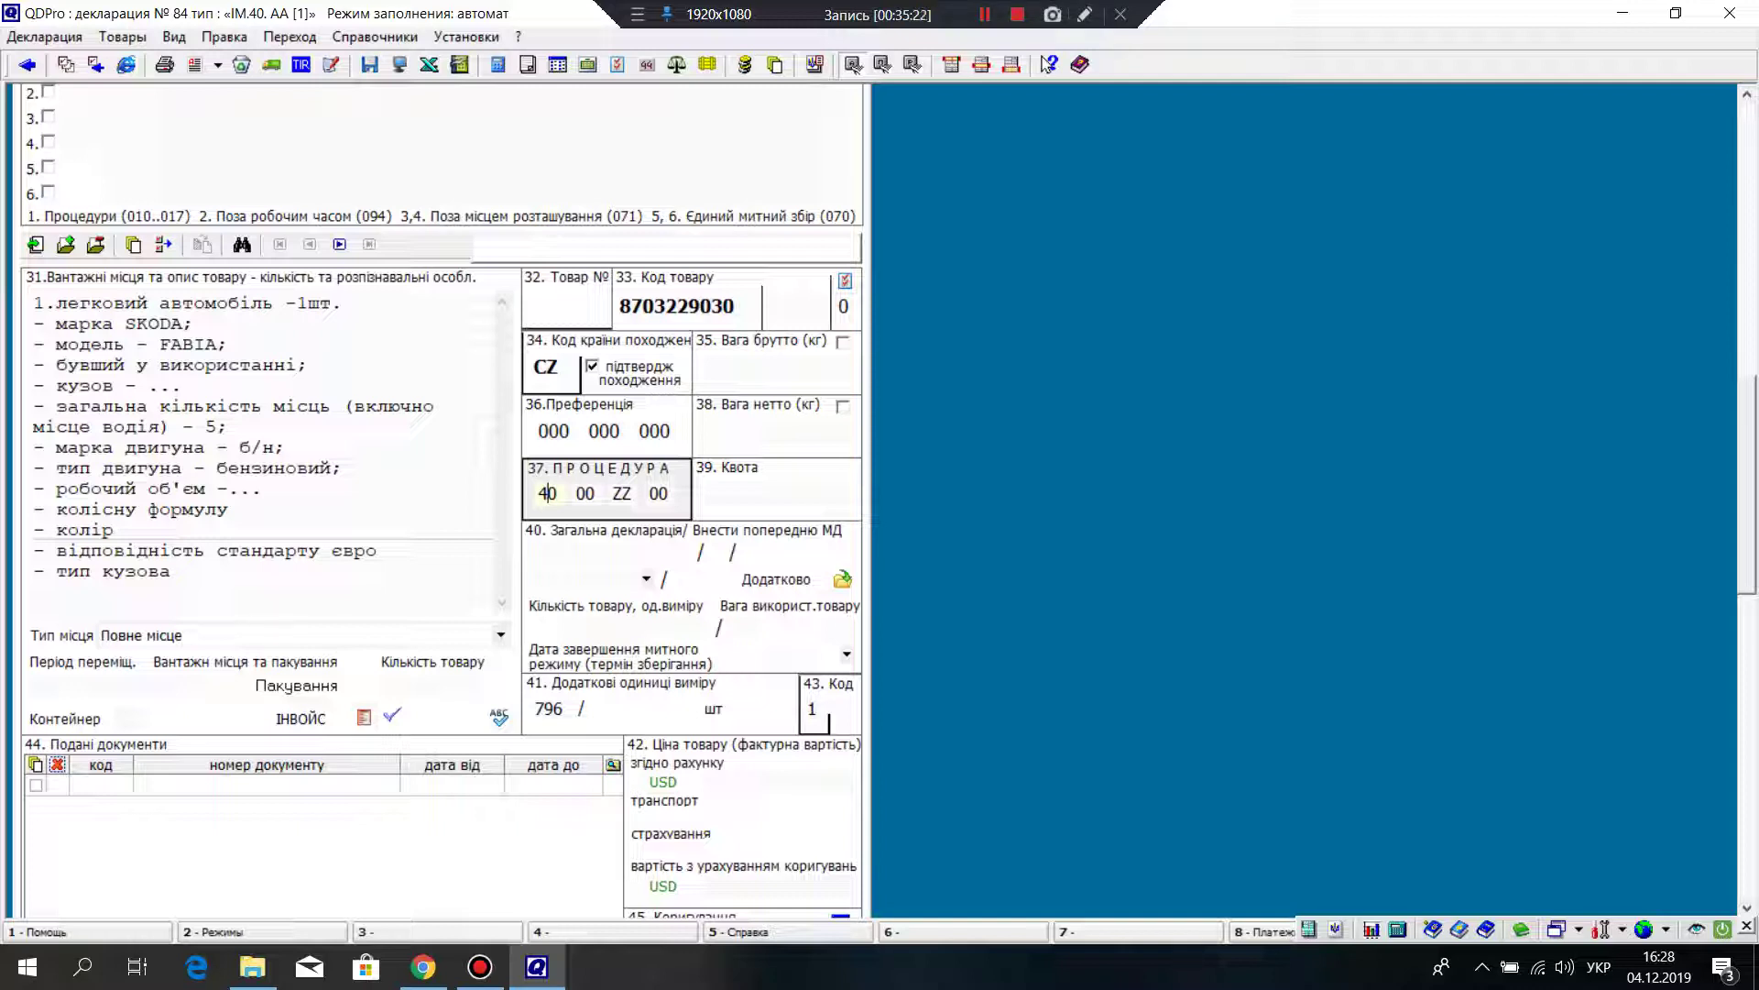
key("alt+shift")
left_click(622, 493)
left_click(547, 493)
scroll(439, 499, "down", 4)
scroll(440, 499, "up", 15)
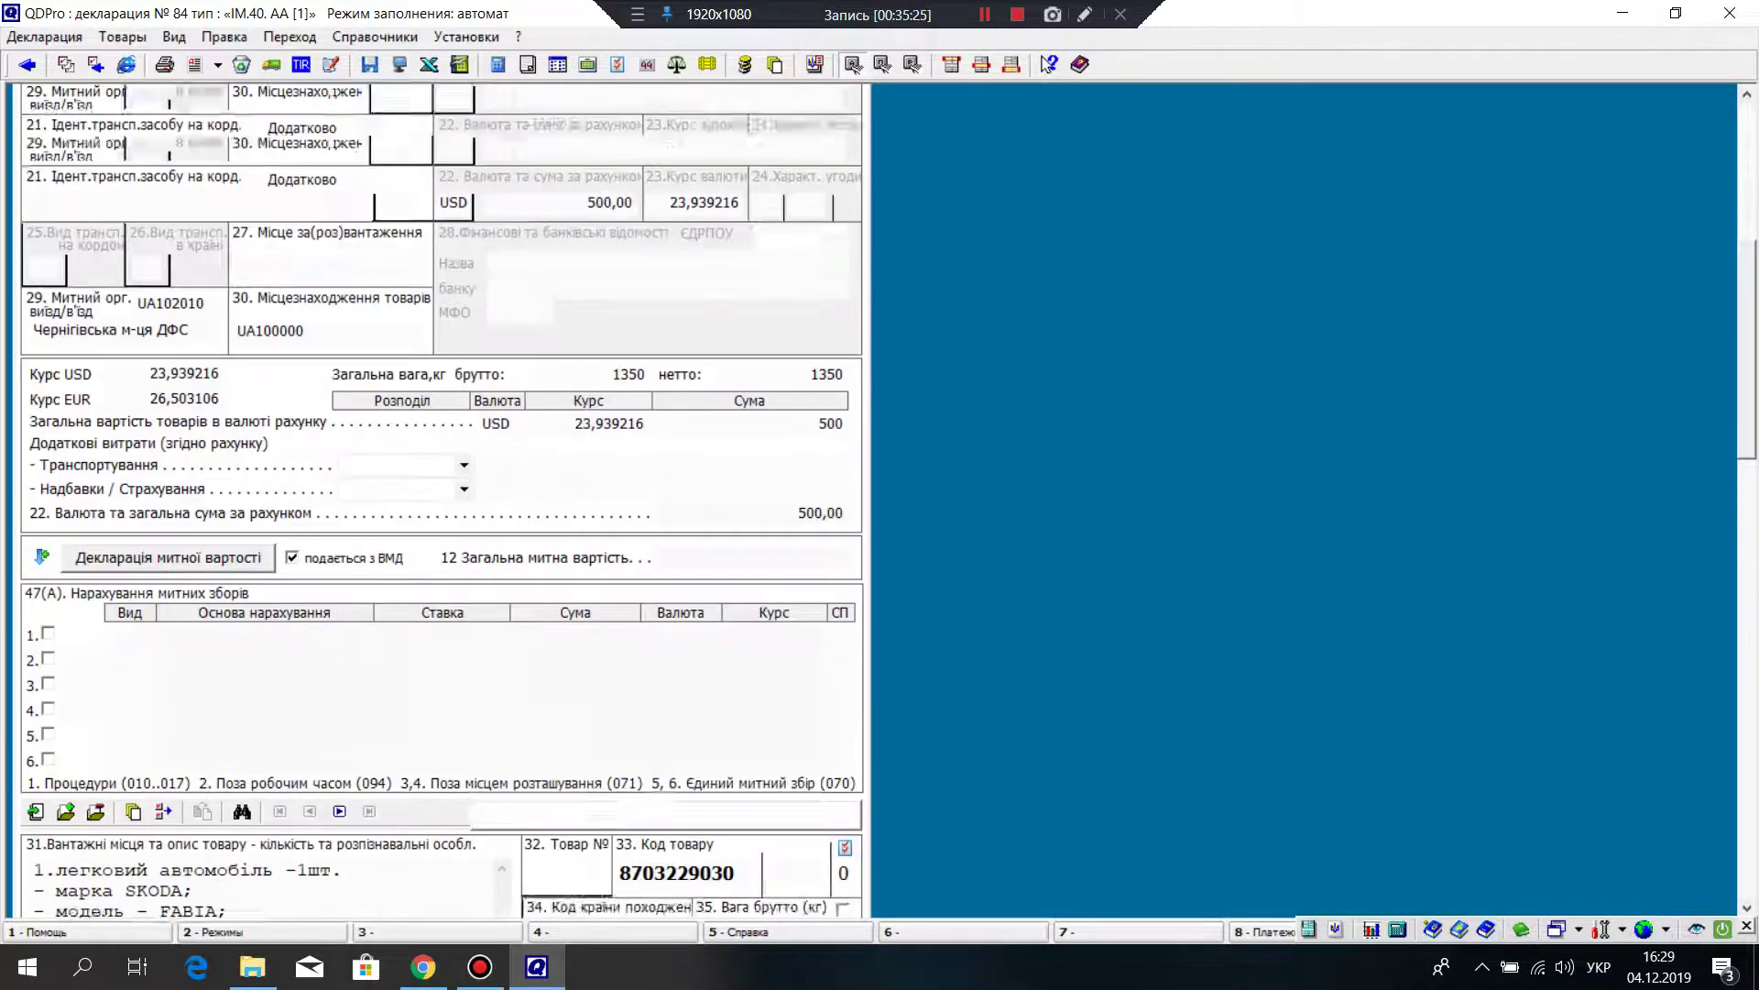
scroll(440, 500, "up", 1)
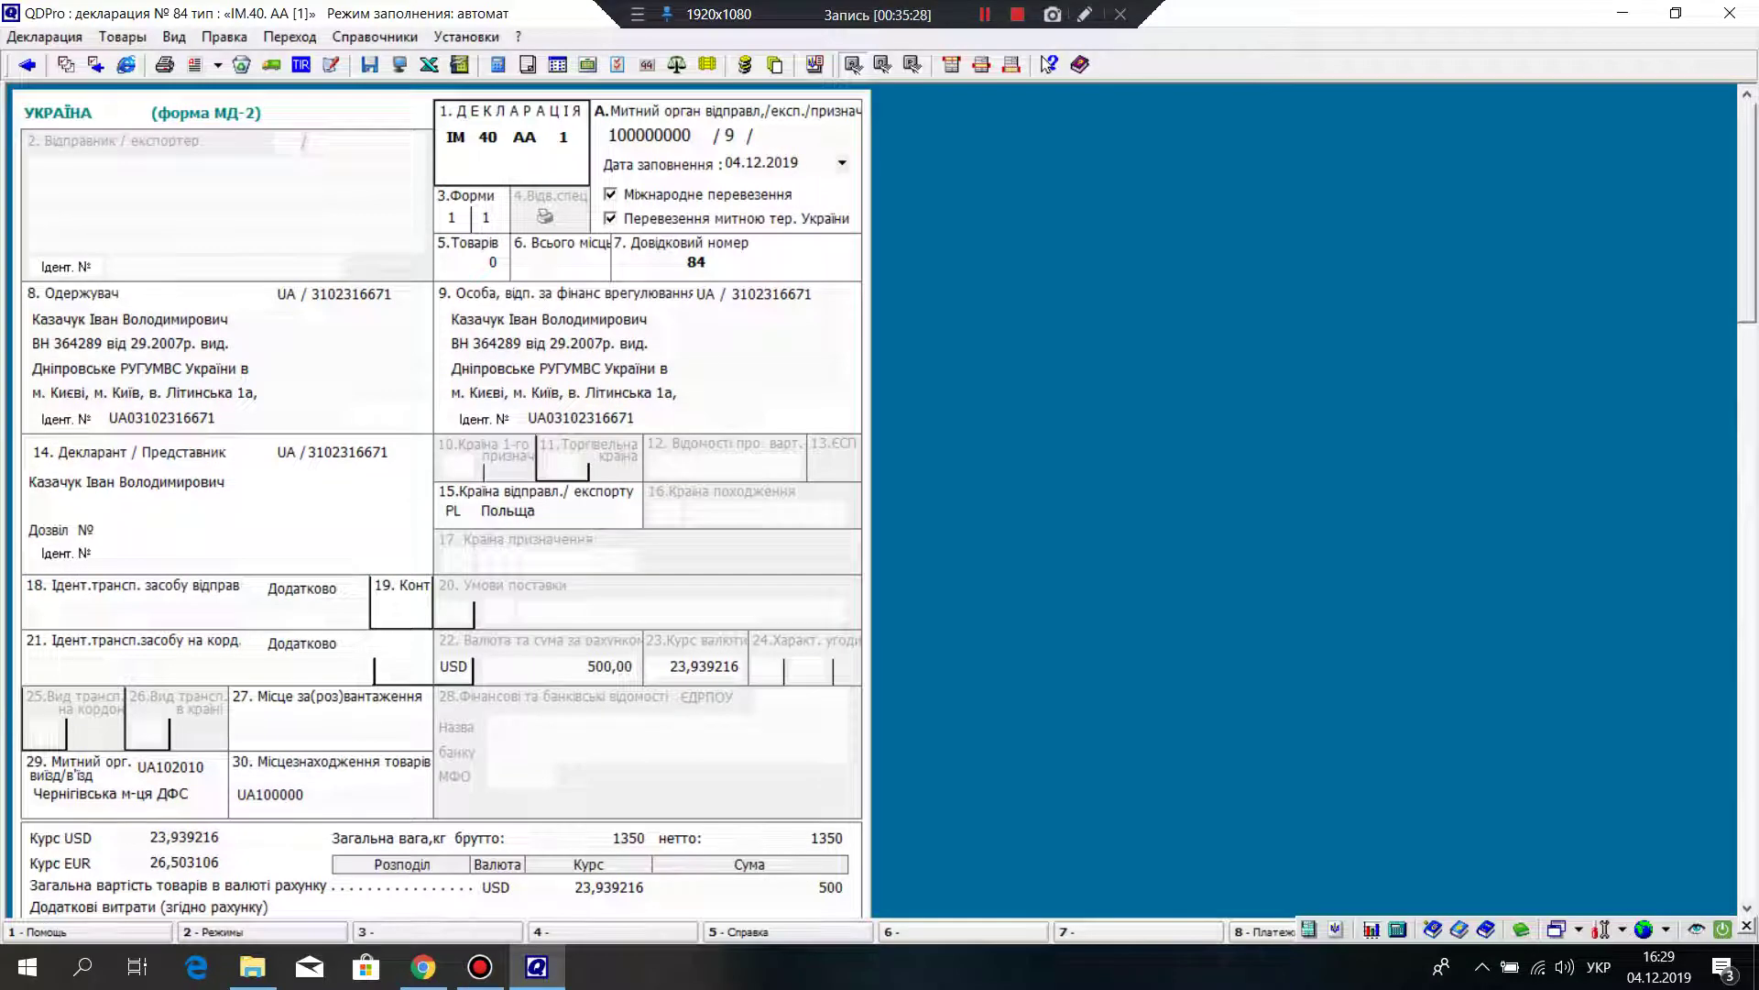
scroll(440, 500, "down", 15)
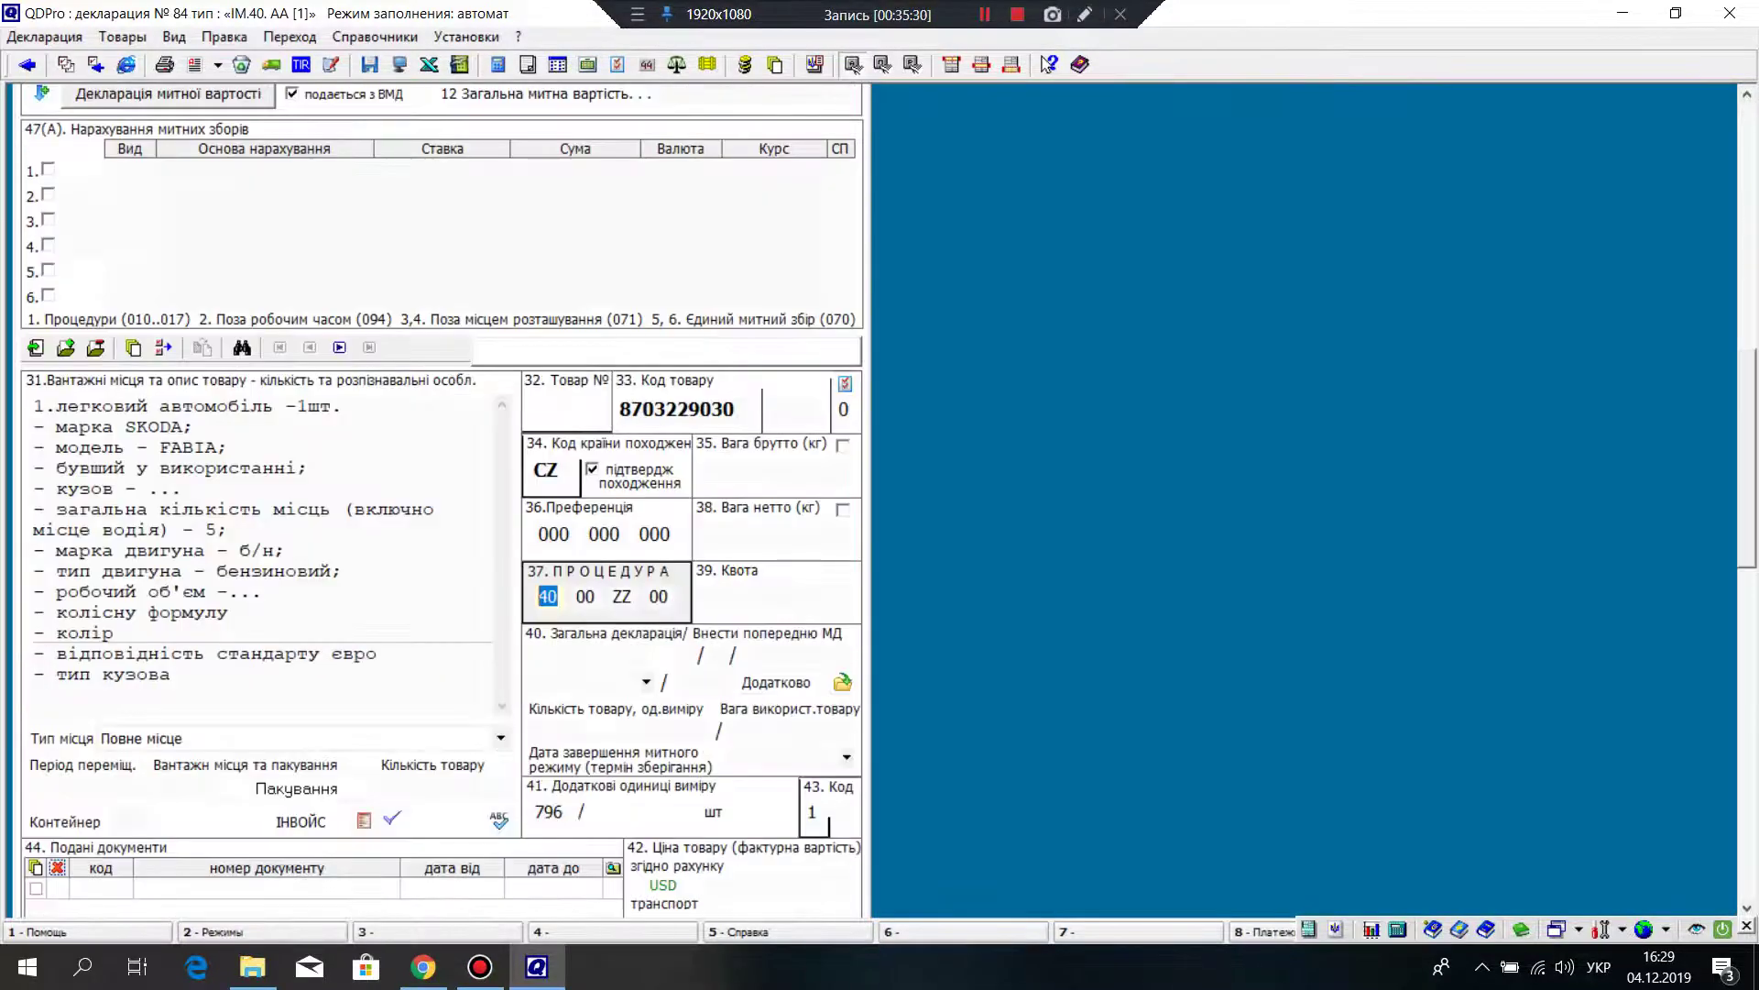
left_click(629, 597)
key("alt+shift")
key("alt+shift")
key("shift+Tab")
Step: Choose internal transit regime 81 from the customs regimes list, making the code 40 81 ZZ 00
key("shift+F10")
key("Down")
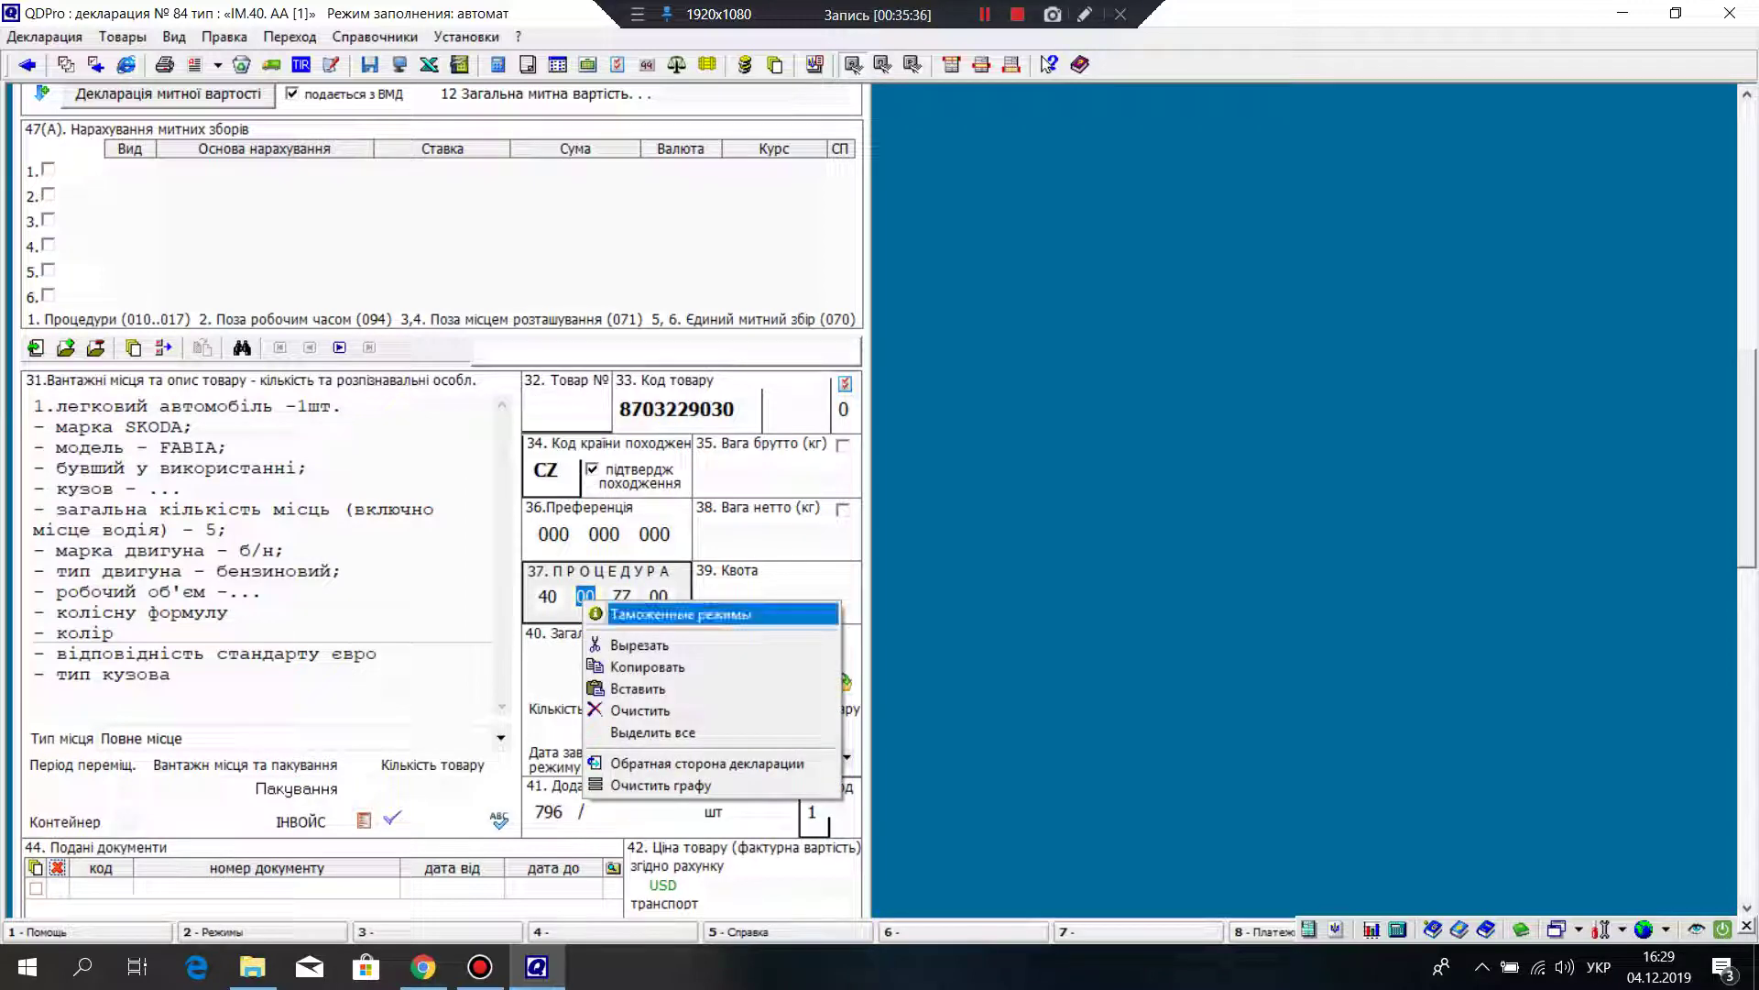
key("Return")
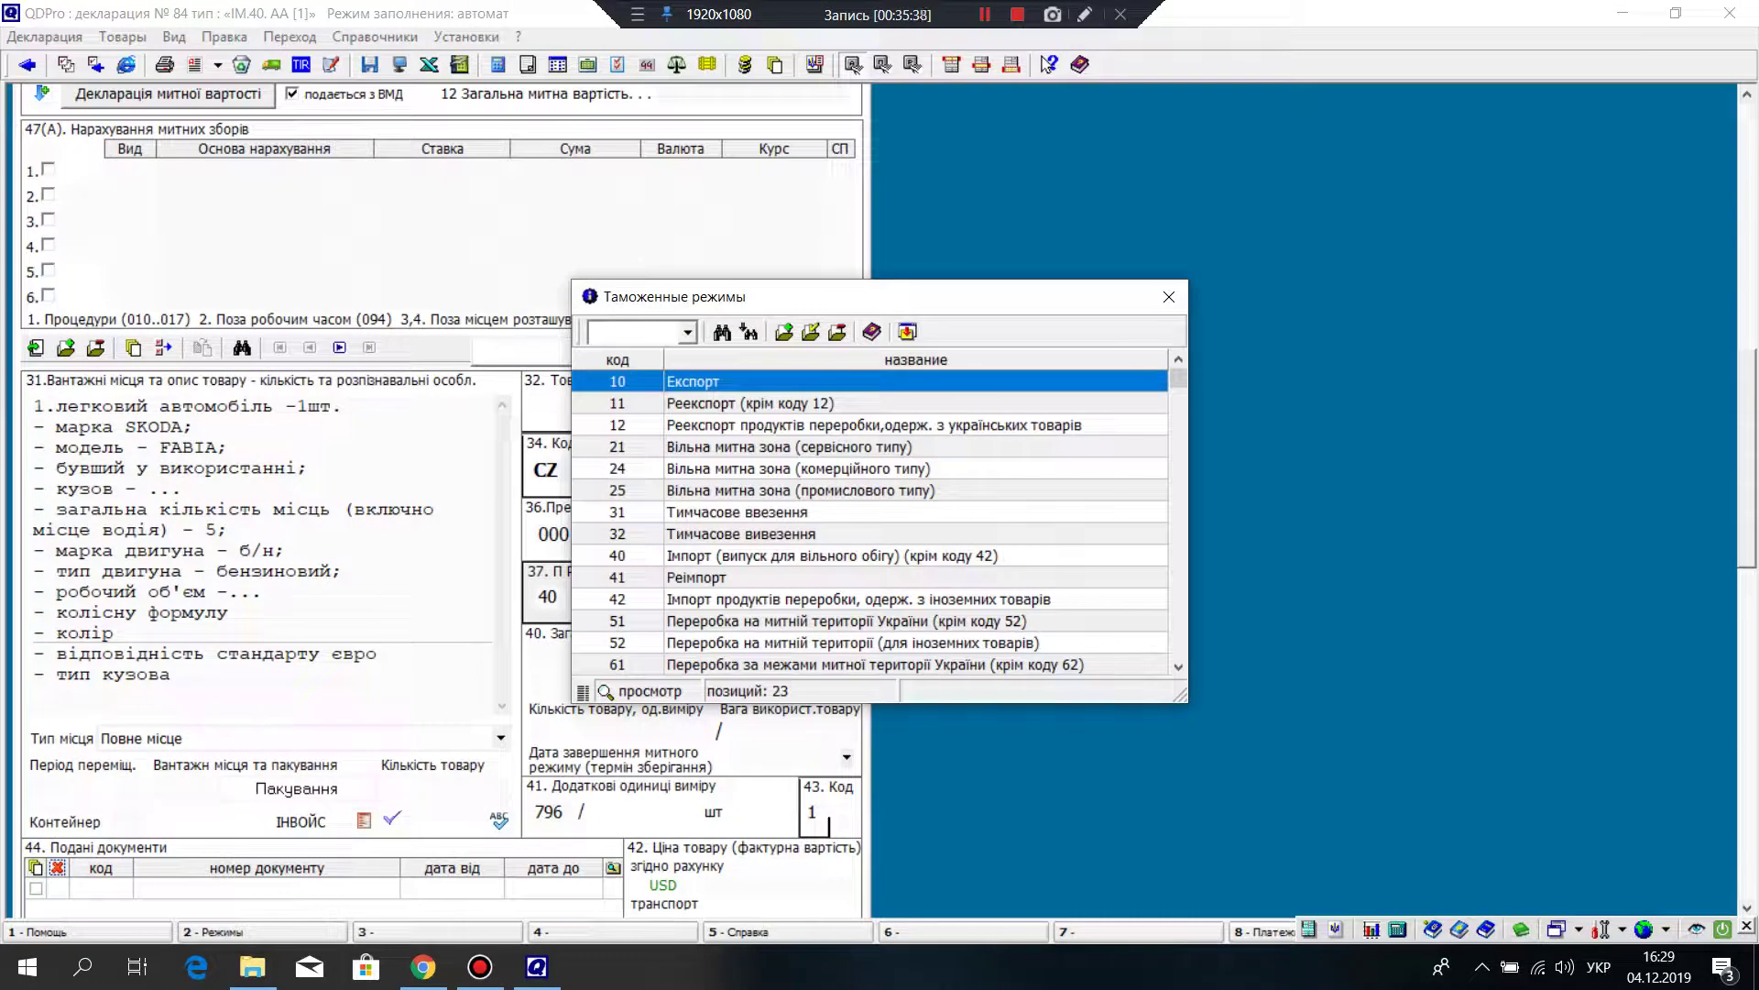
key("Down")
key("Down")
key("Down")
key("Down")
key("Down")
key("Down")
key("Down")
key("Down")
key("Down")
key("Down")
key("Down")
key("Down")
key("Down")
key("Down")
key("Down")
key("Down")
key("Down")
key("Down")
key("Down")
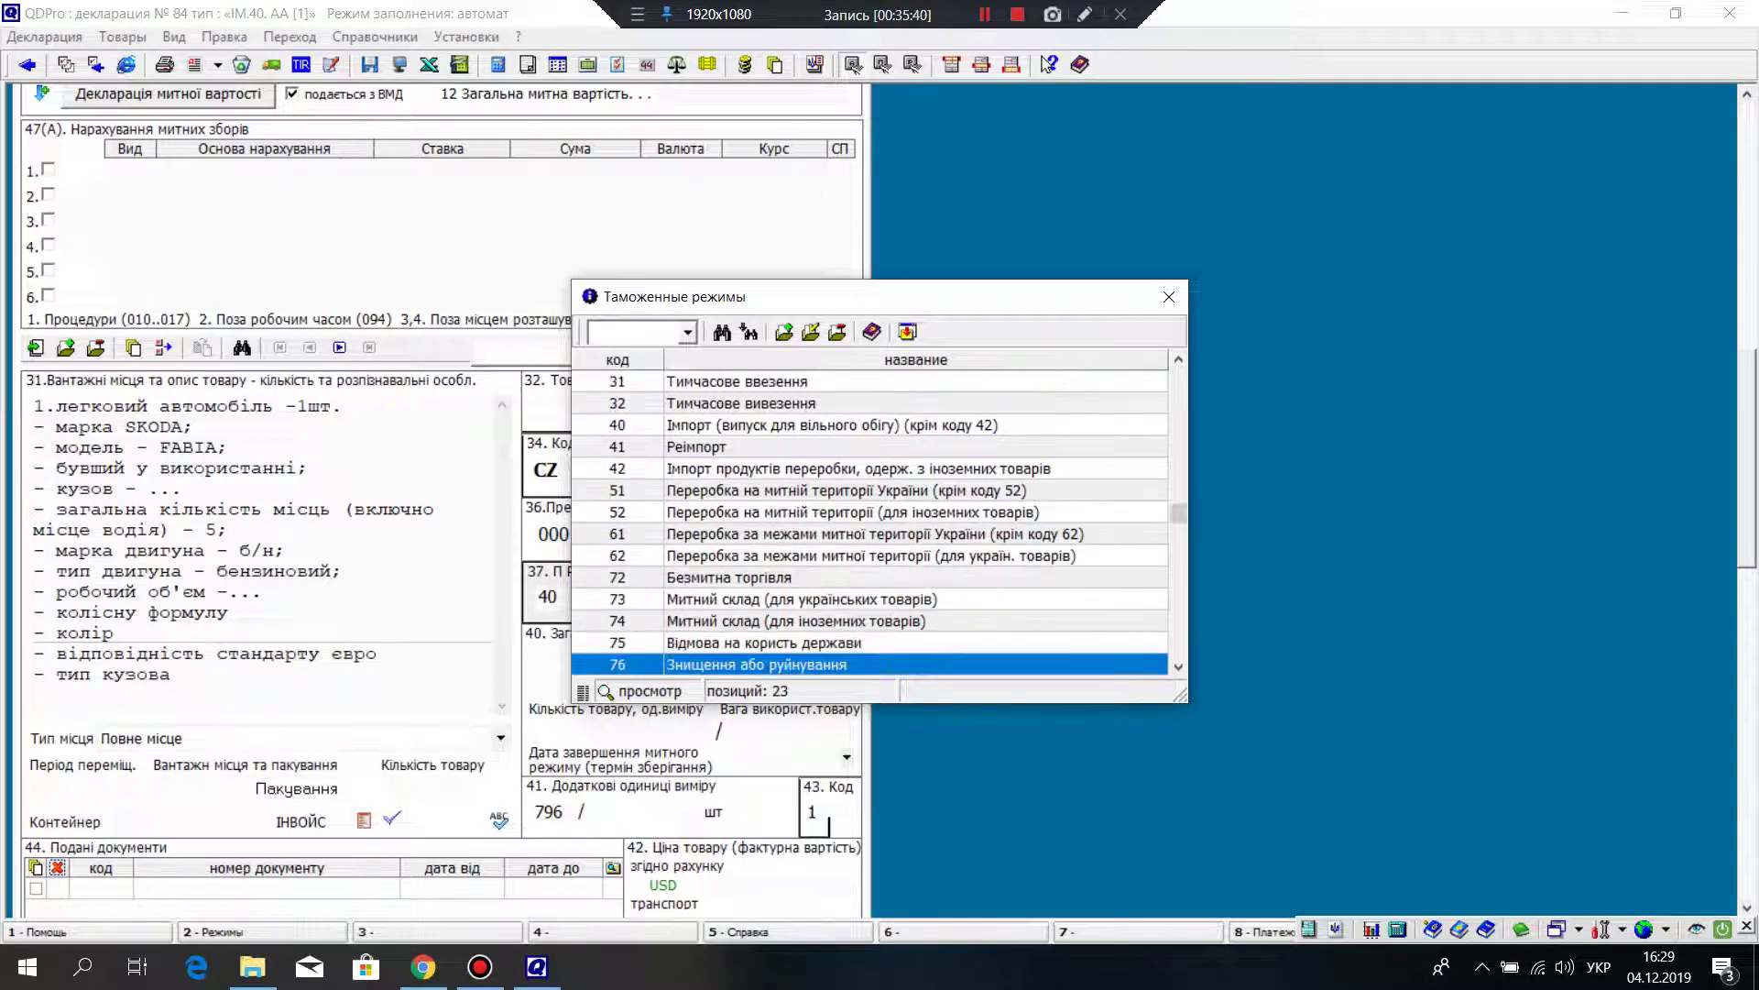
key("Down")
key("Down")
key("Down")
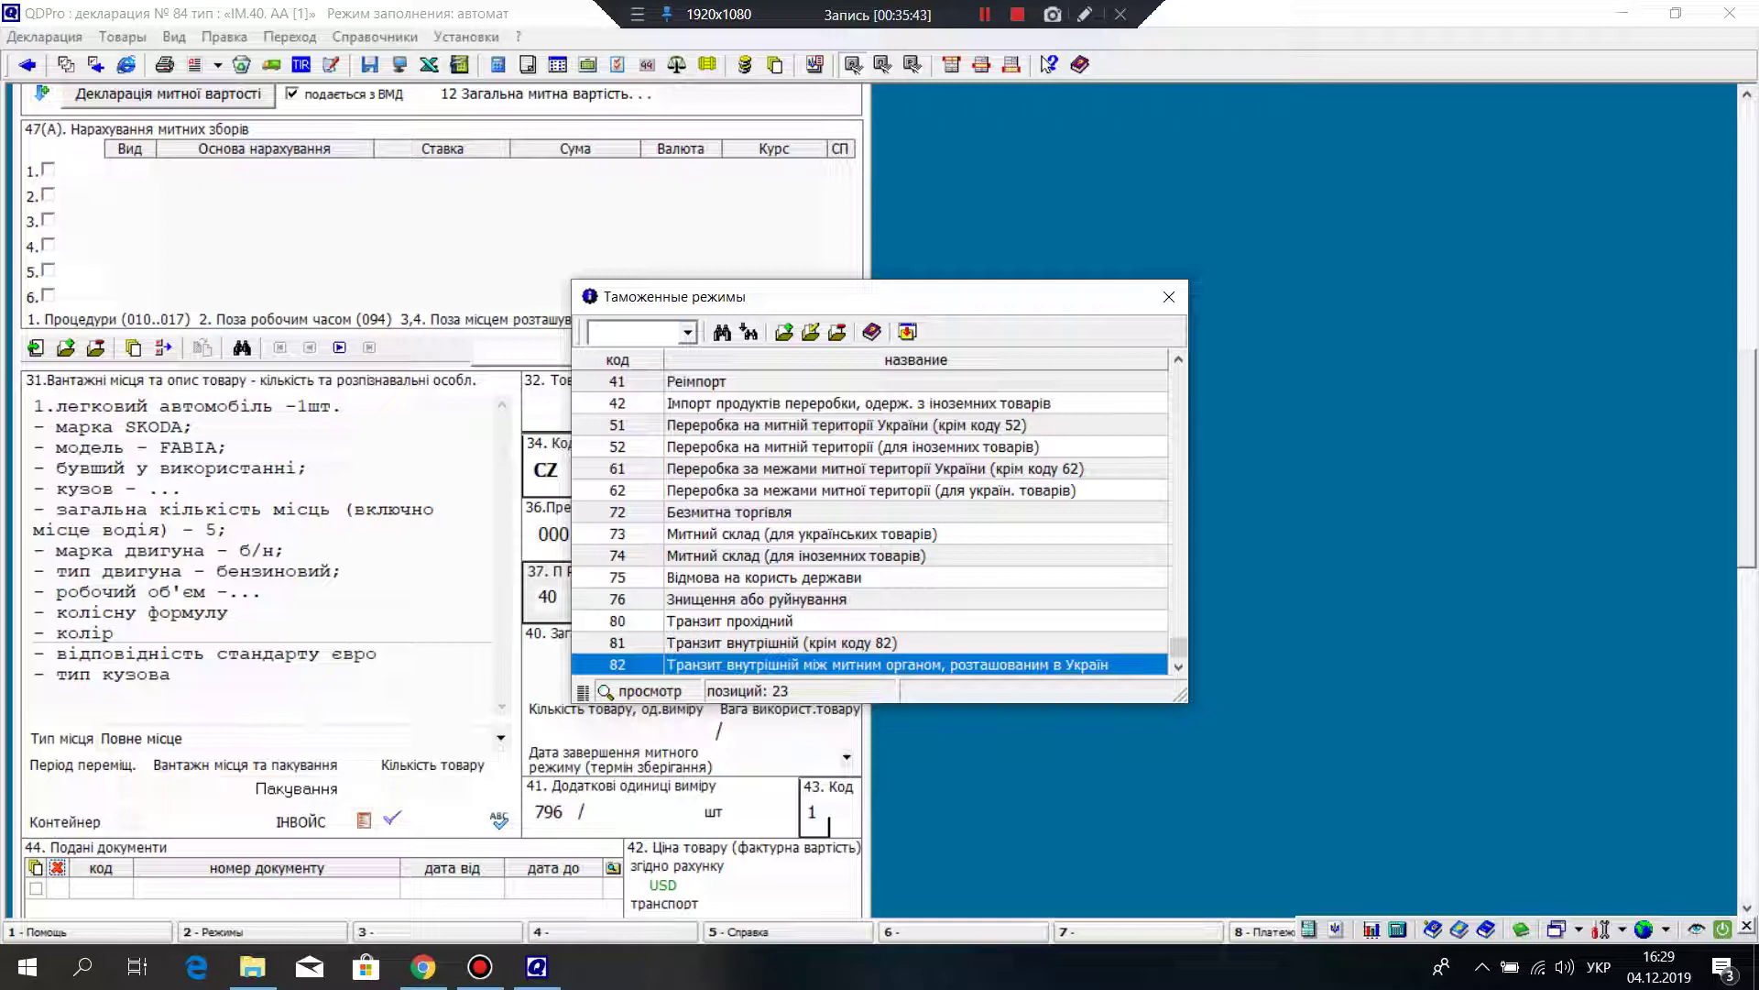
key("Up")
key("Up")
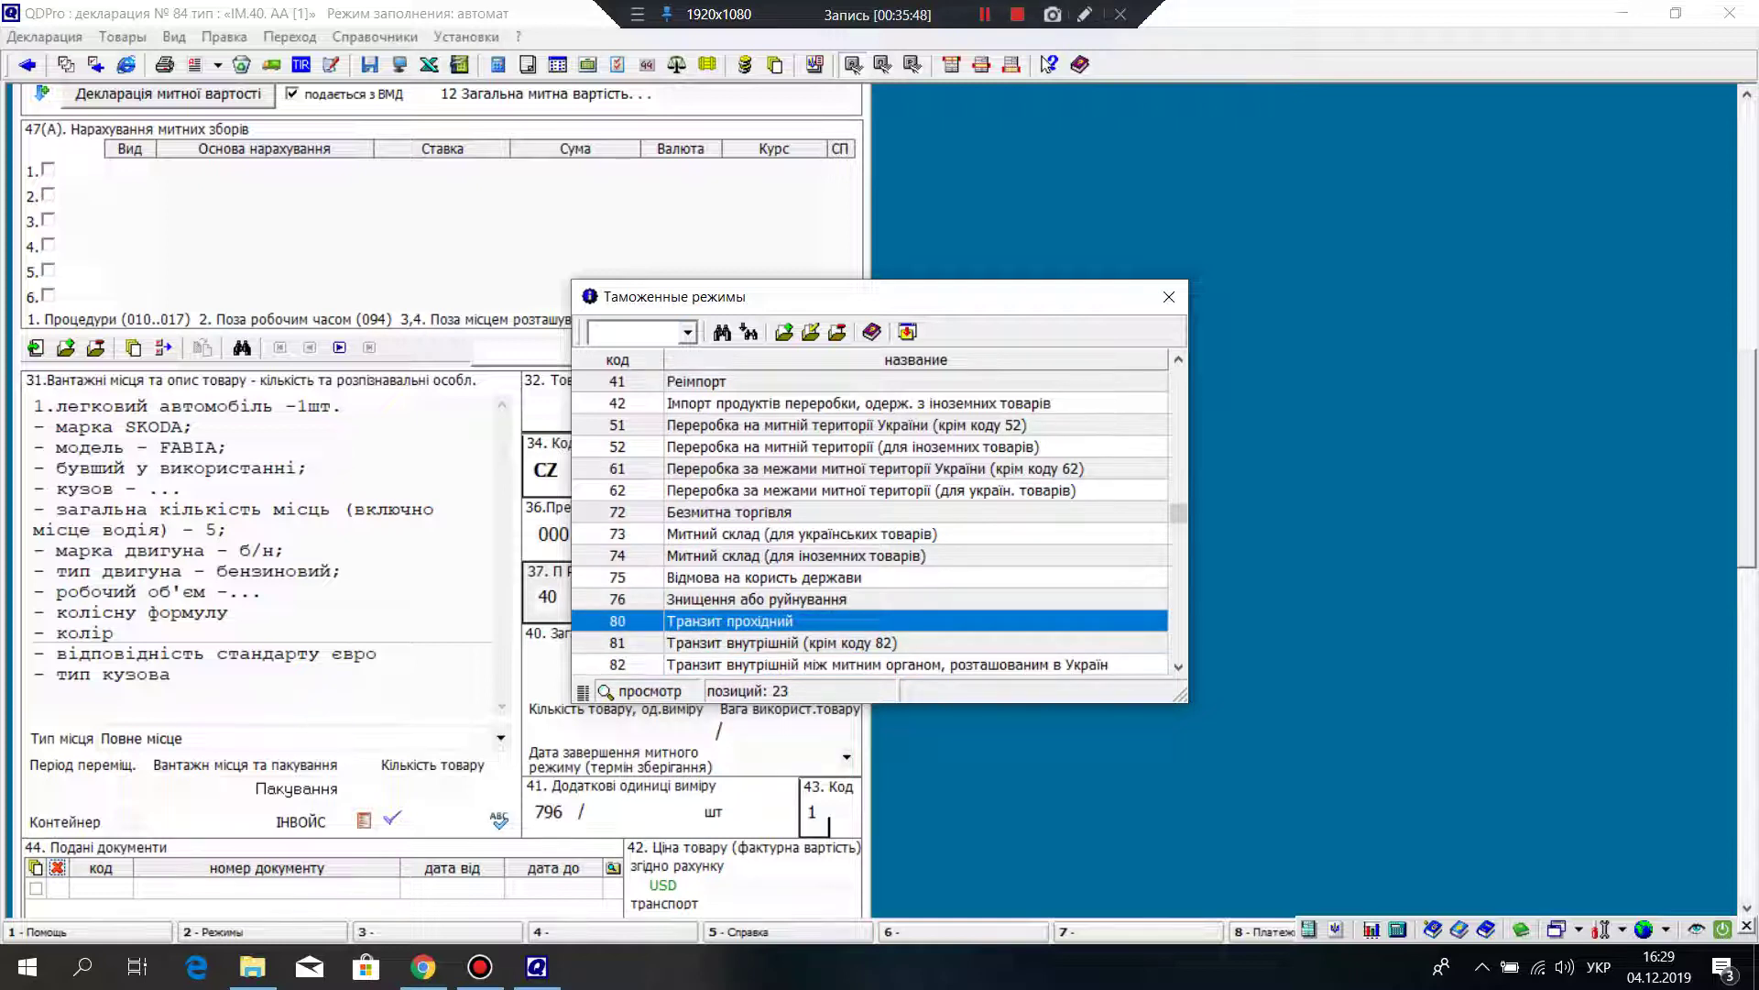
key("Down")
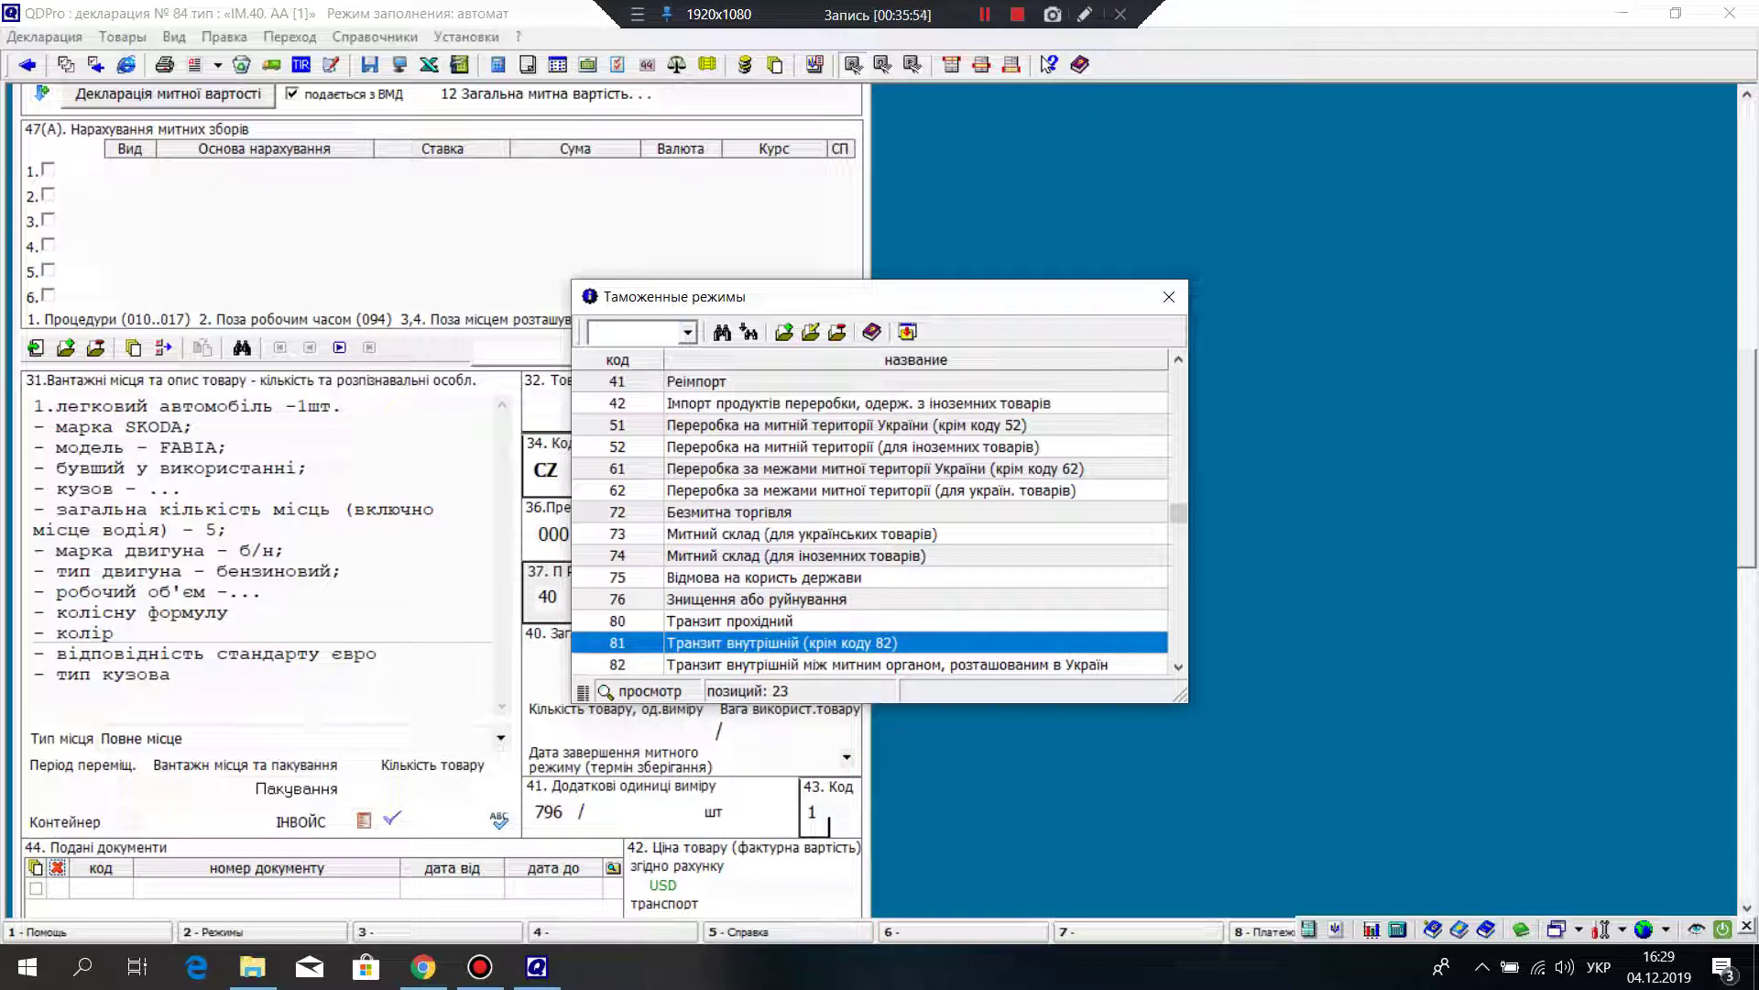
key("Up")
key("Up")
key("Up")
key("Up")
key("Up")
key("Up")
key("Up")
key("Up")
key("Up")
key("Up")
key("Up")
key("Up")
key("Up")
key("Up")
key("Up")
key("Up")
key("Up")
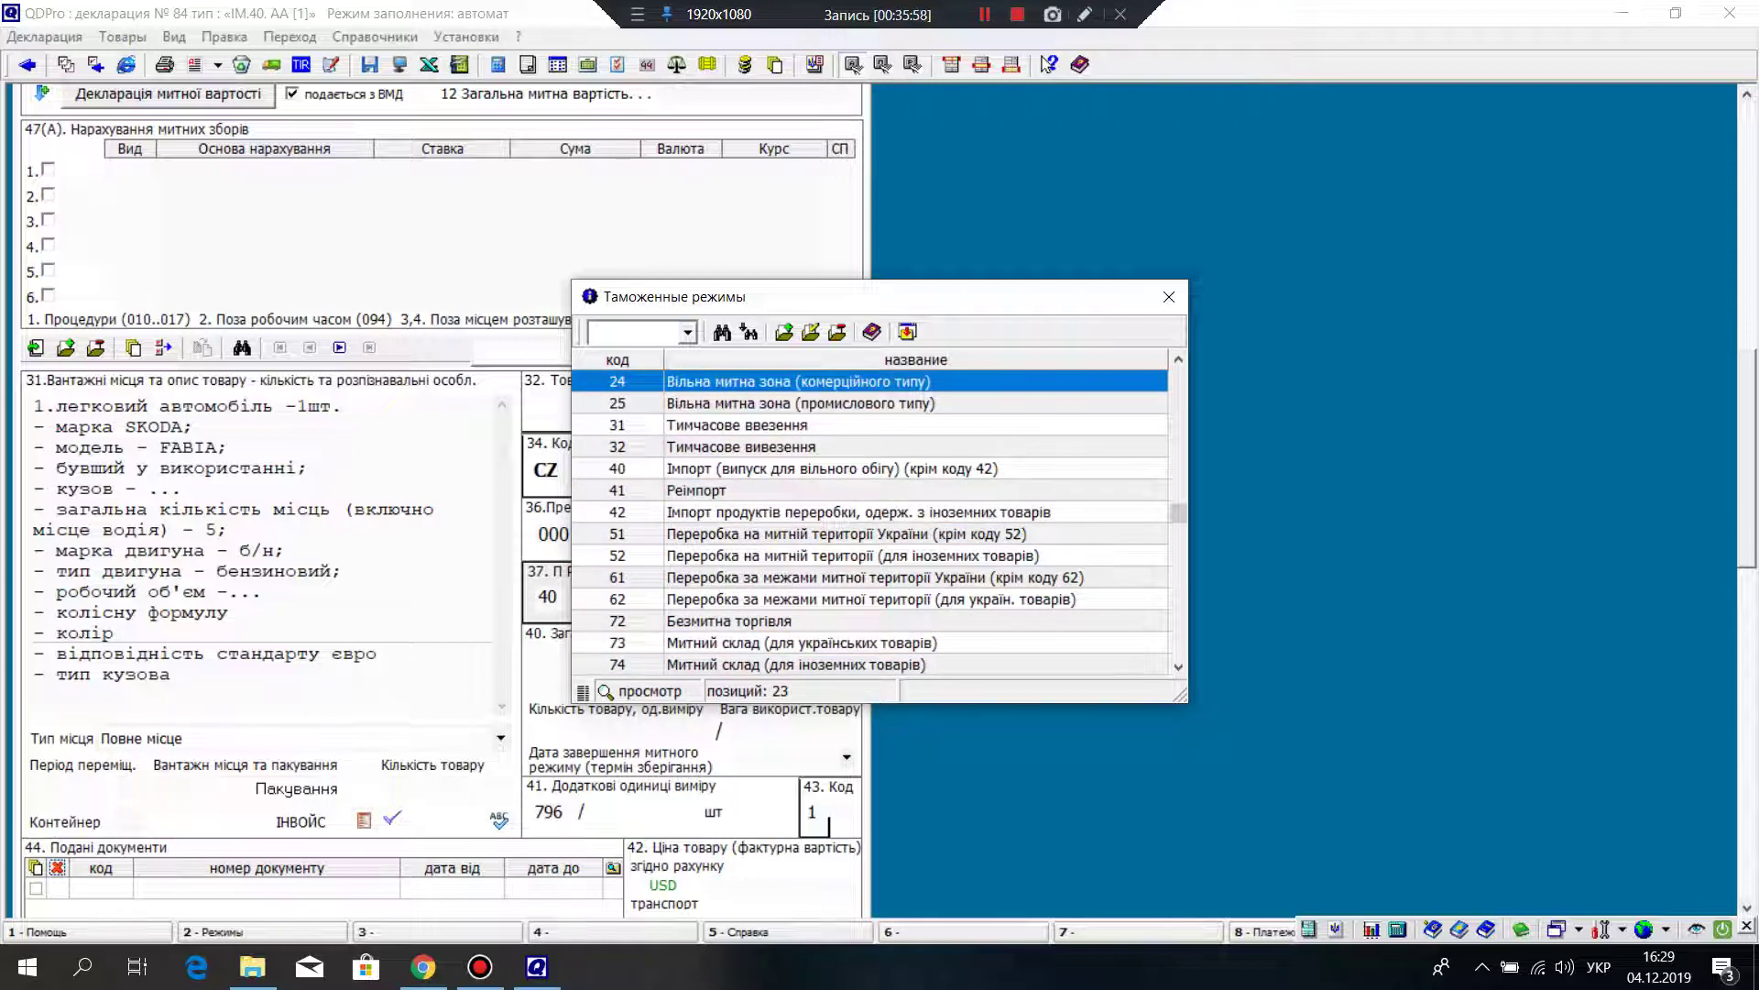
left_click(741, 446)
left_click(738, 424)
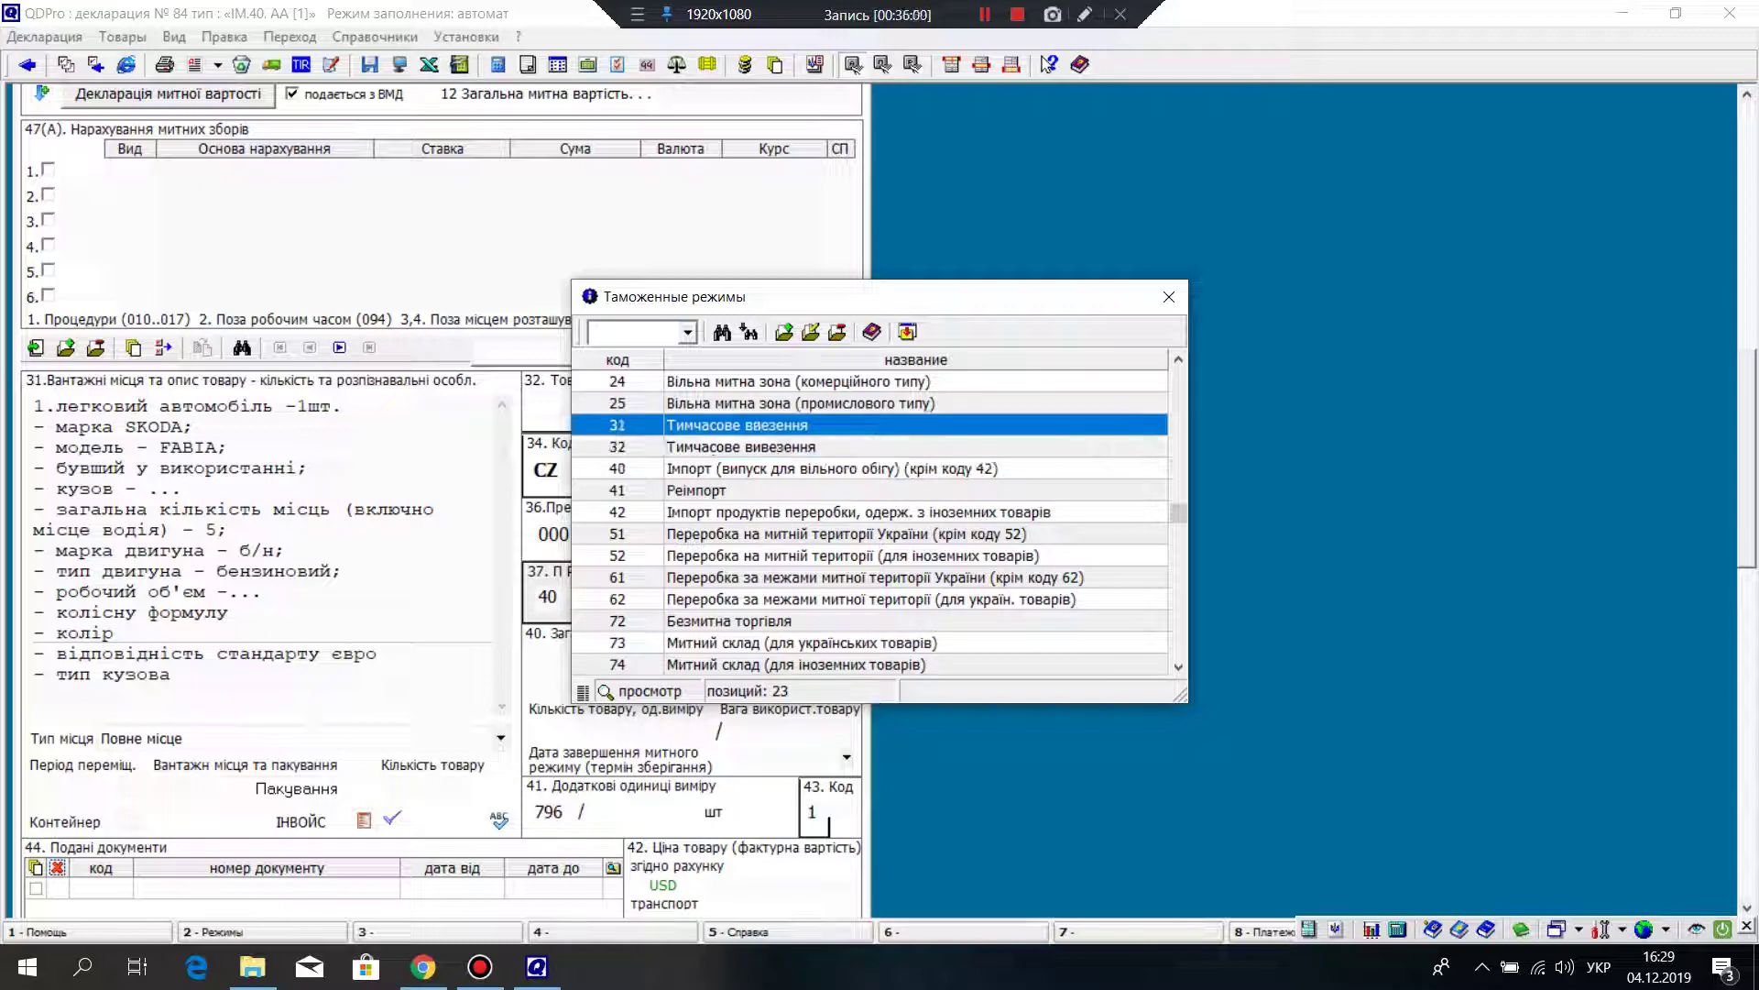
key("Down")
key("Down")
key("Down")
key("Down")
key("Down")
key("Down")
key("Down")
key("Down")
key("Down")
key("Down")
key("Down")
key("Down")
key("Down")
key("Down")
key("Down")
key("Down")
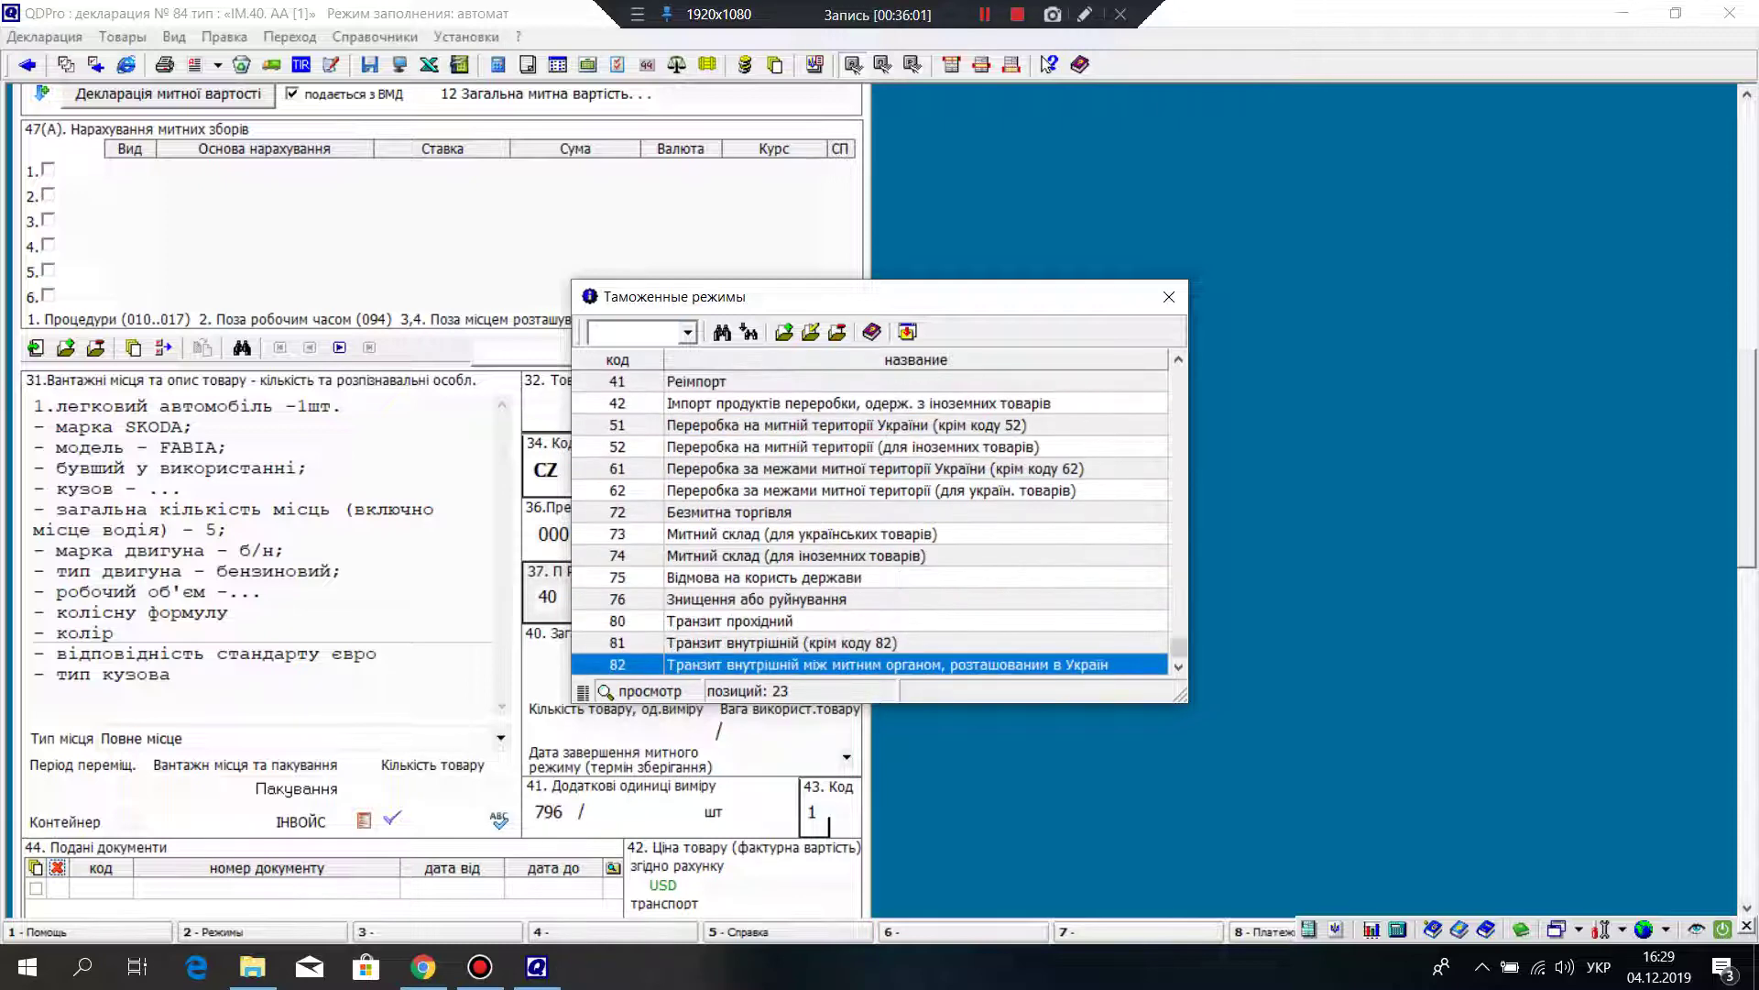
key("Up")
key("Return")
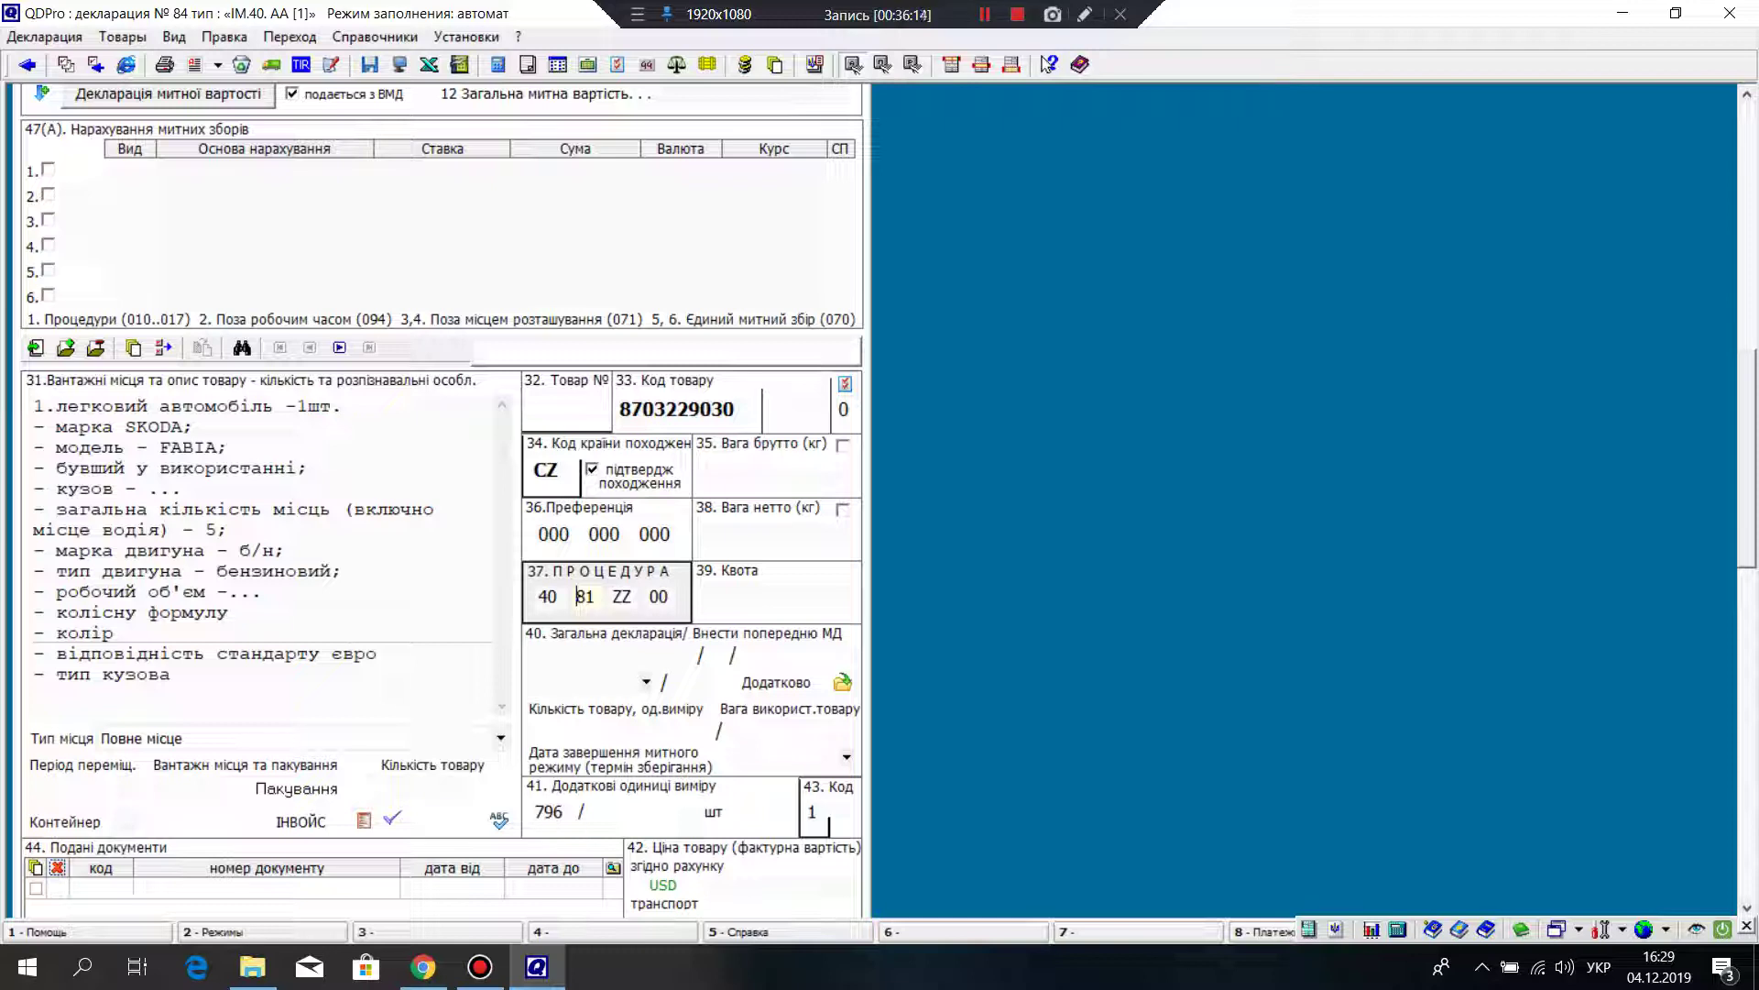
Step: Replace ZZ with the HJ vehicle clearance feature, so the procedure reads 40 81 HJ 00
scroll(443, 495, "down", 6)
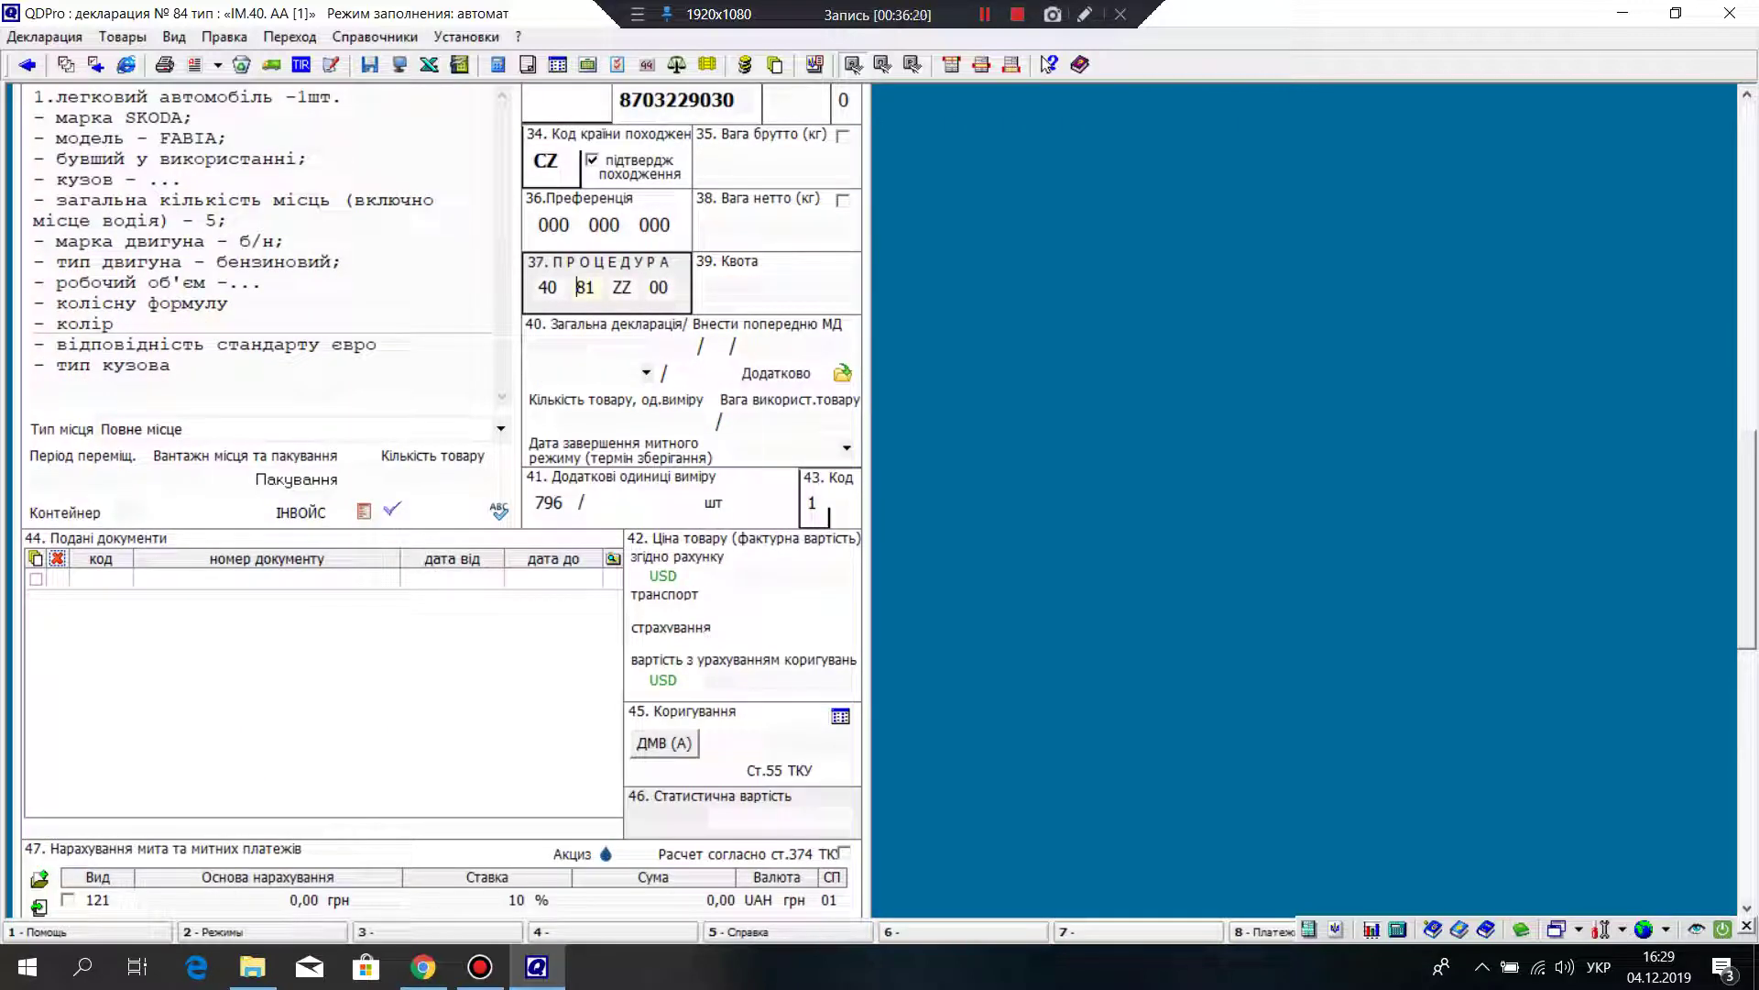
key("Tab")
key("Tab")
key("shift+F10")
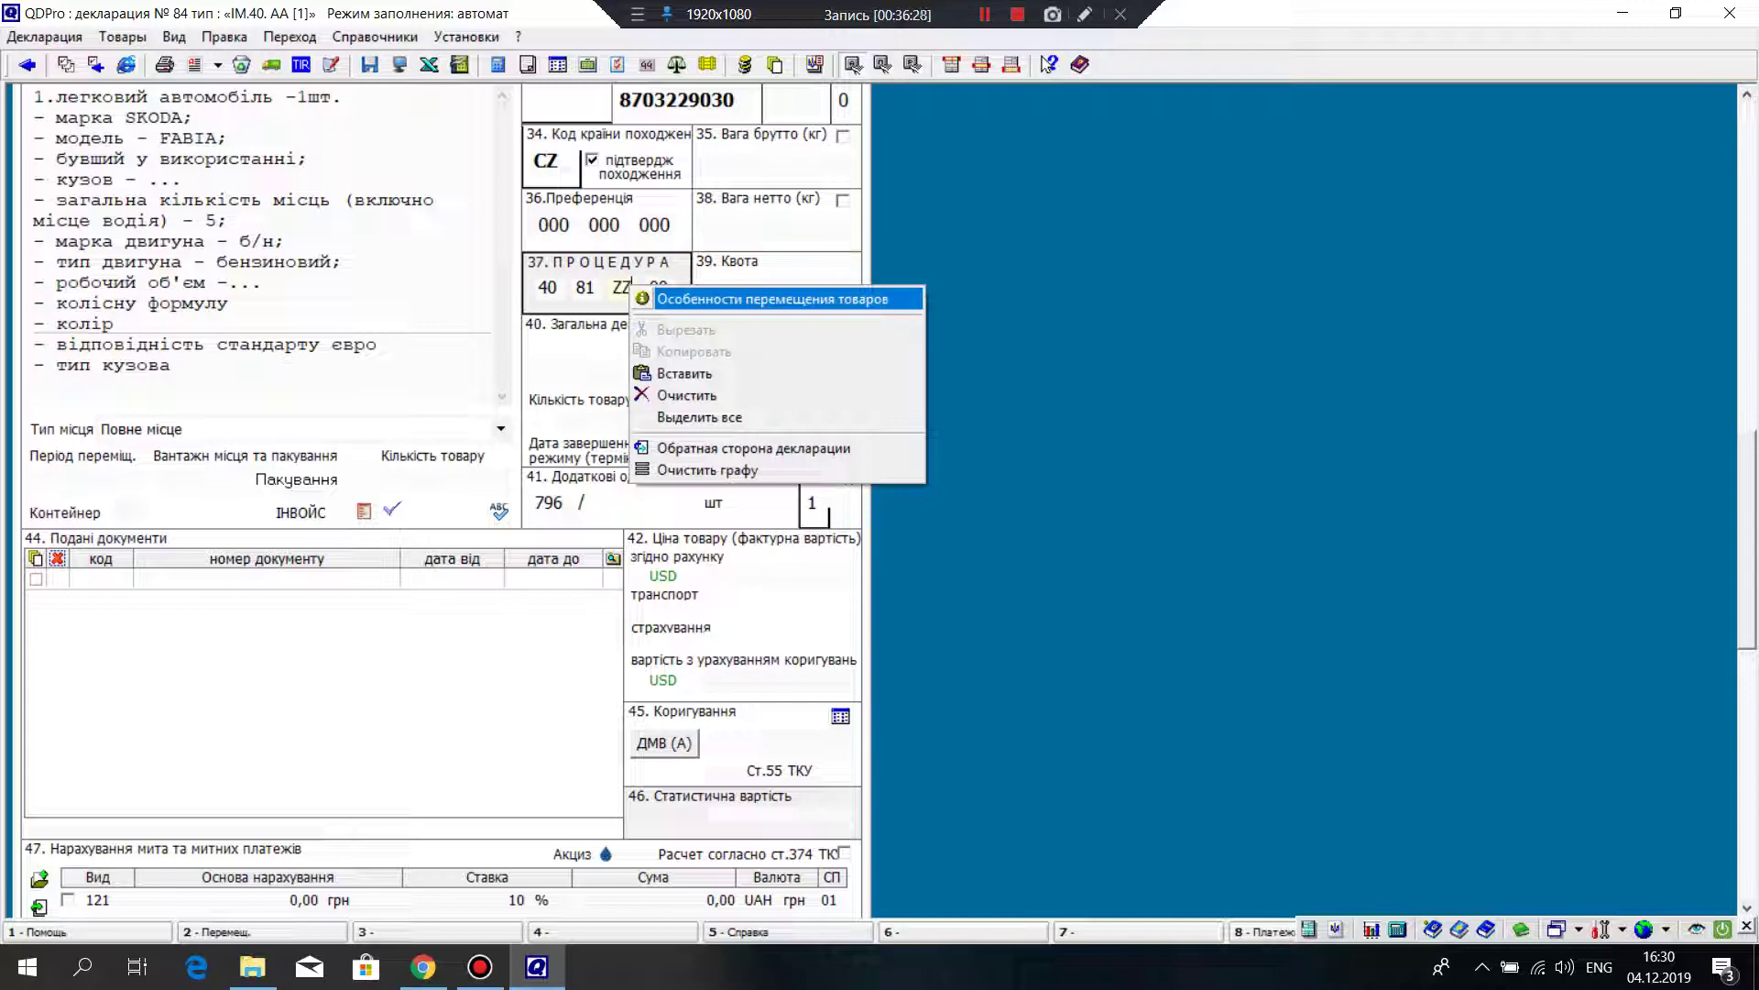
key("Return")
scroll(1021, 481, "down", 4)
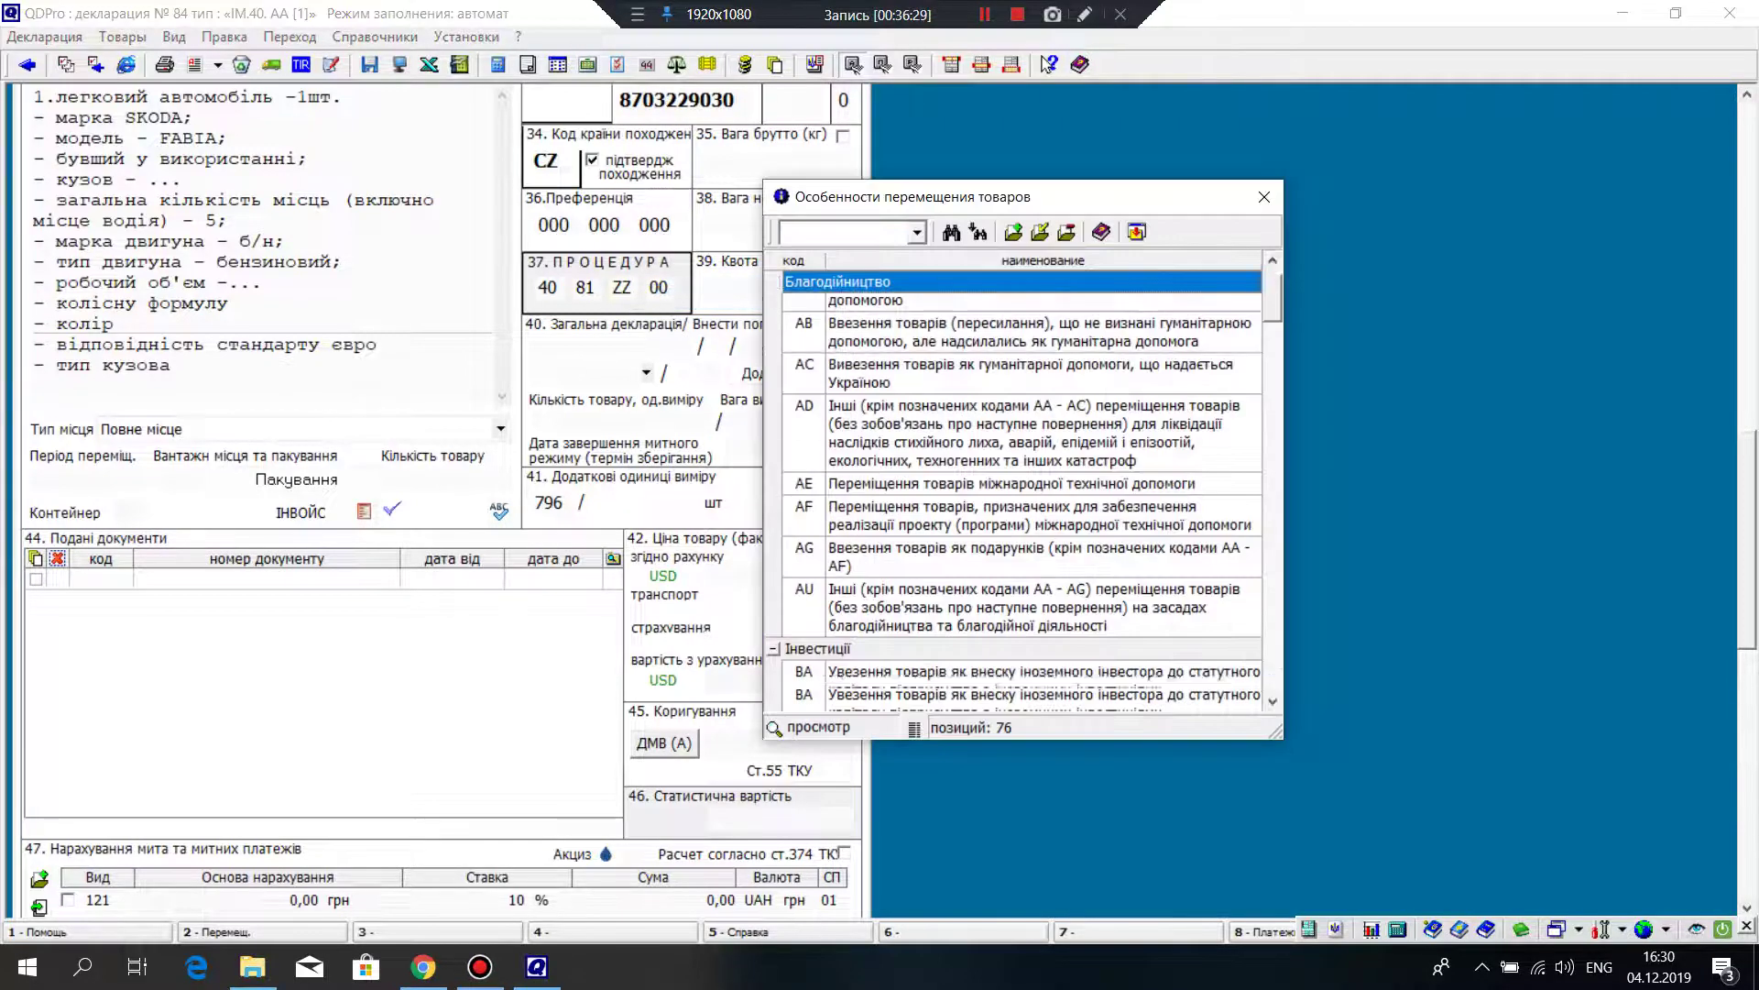
scroll(1022, 485, "down", 5)
scroll(1014, 486, "down", 10)
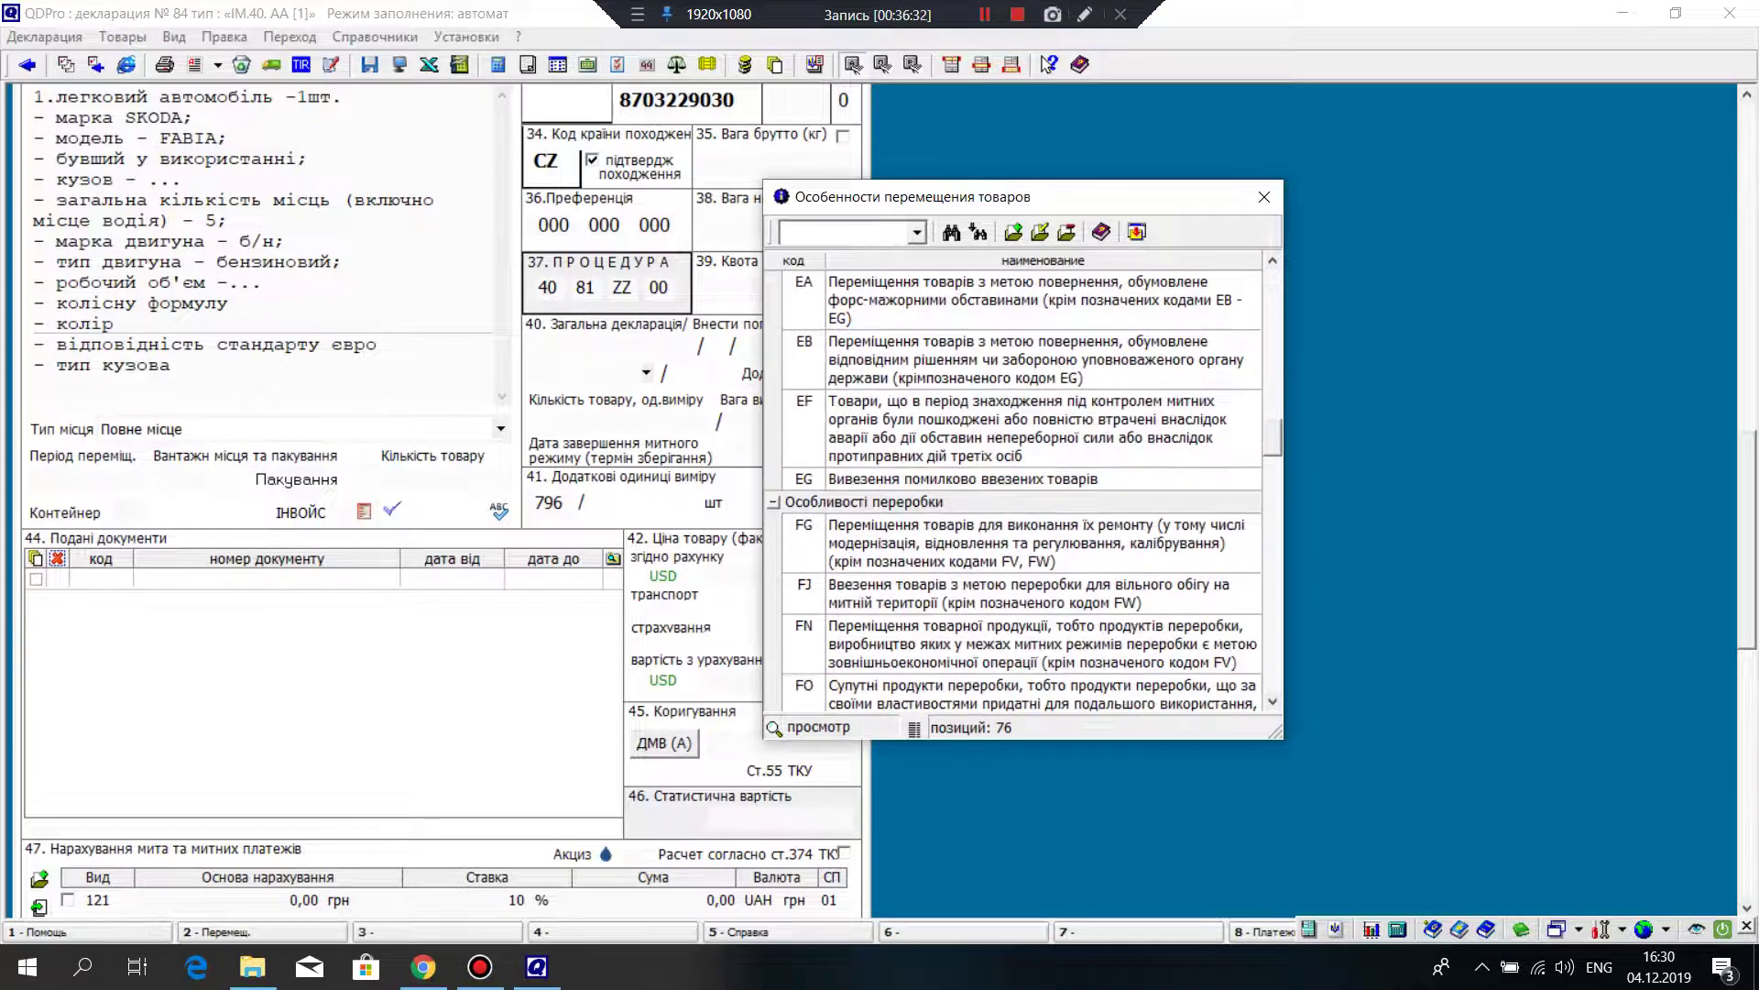
scroll(1014, 486, "down", 10)
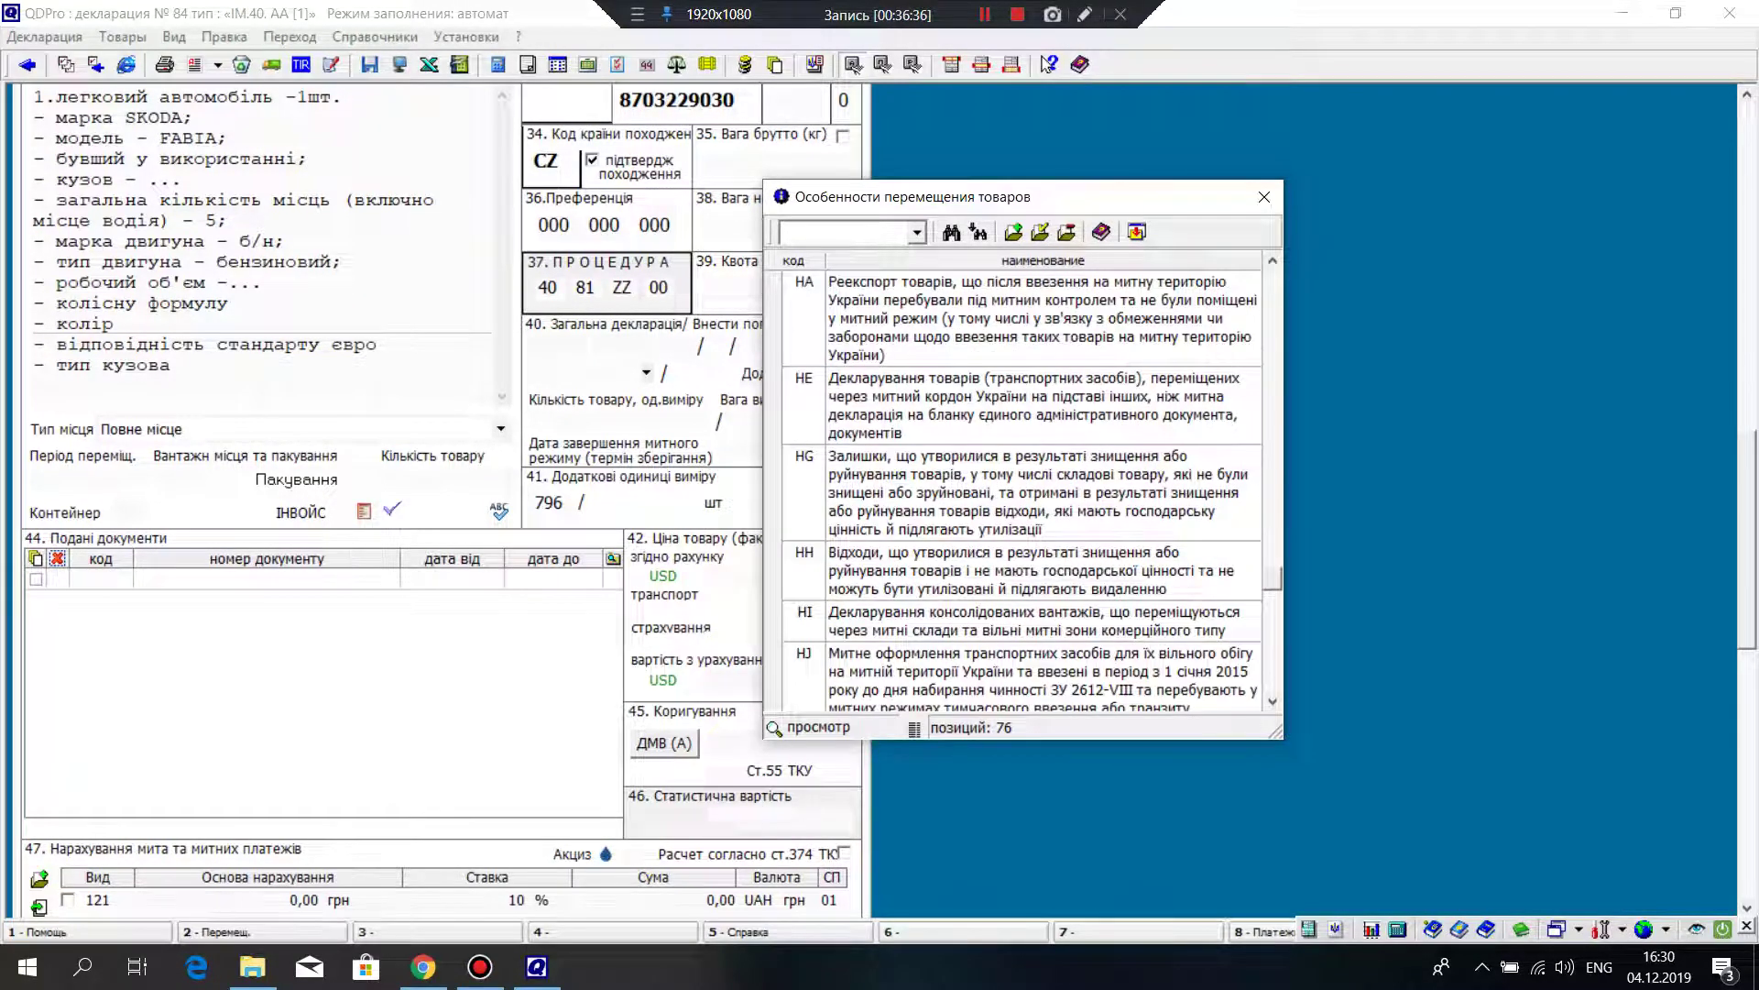
left_click(1008, 674)
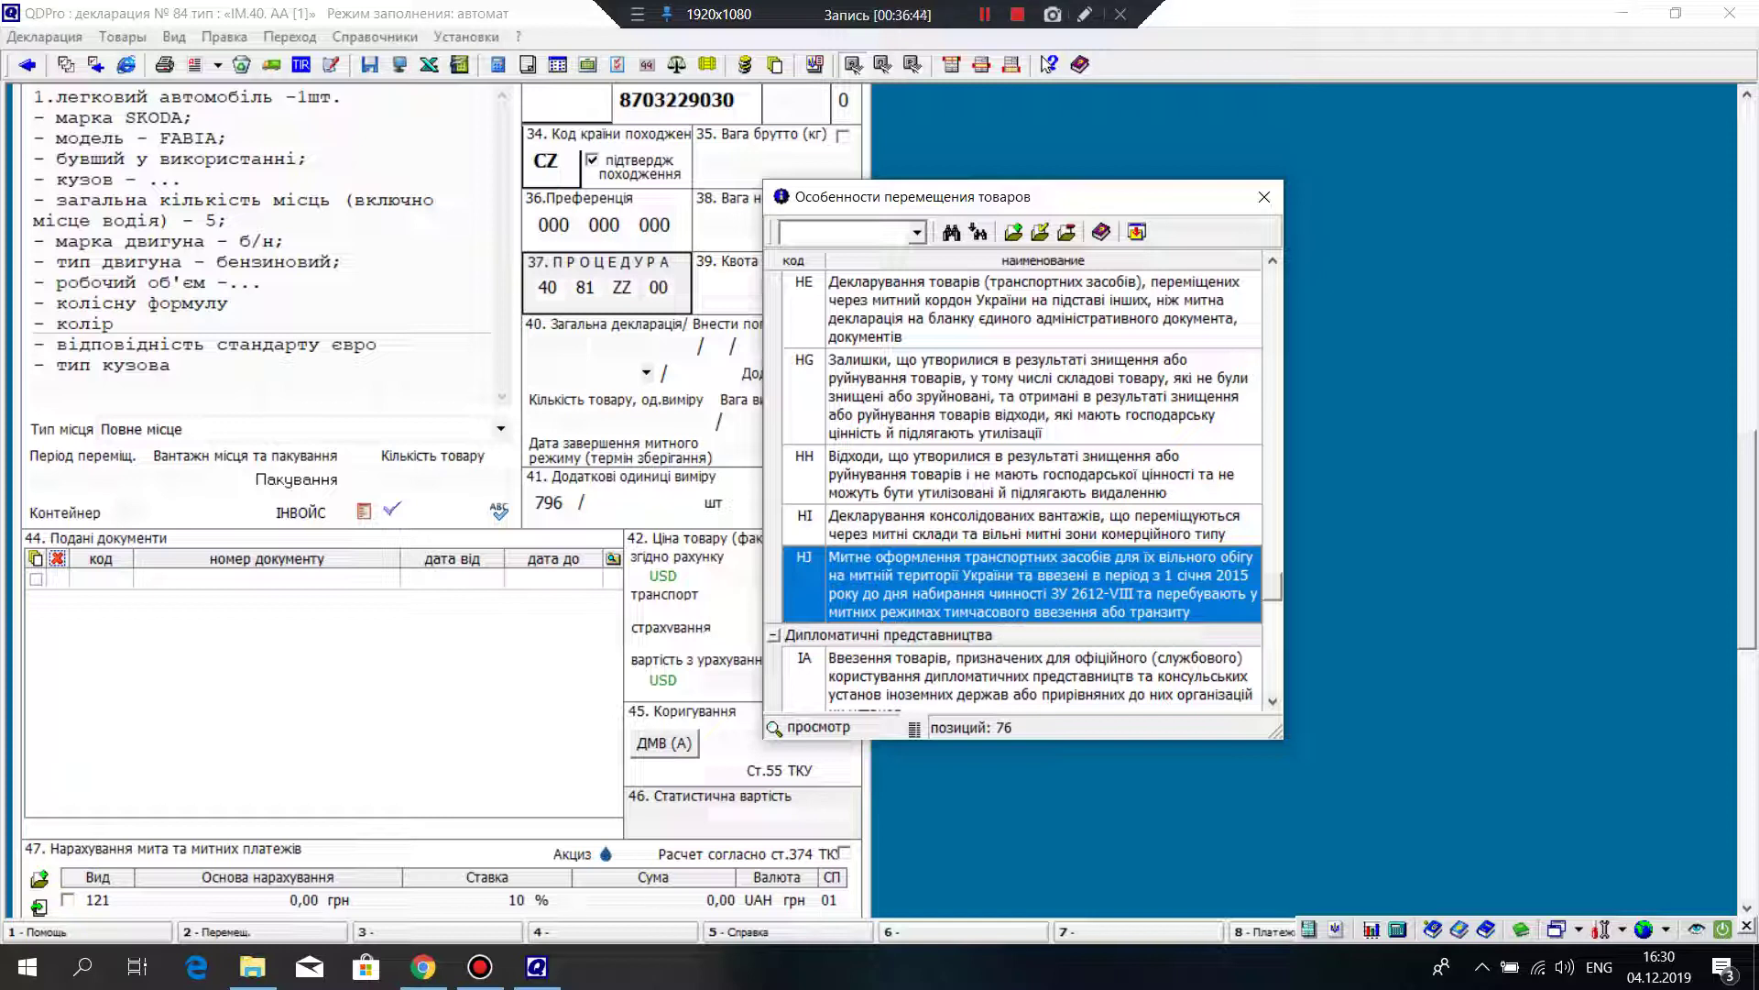
key("Return")
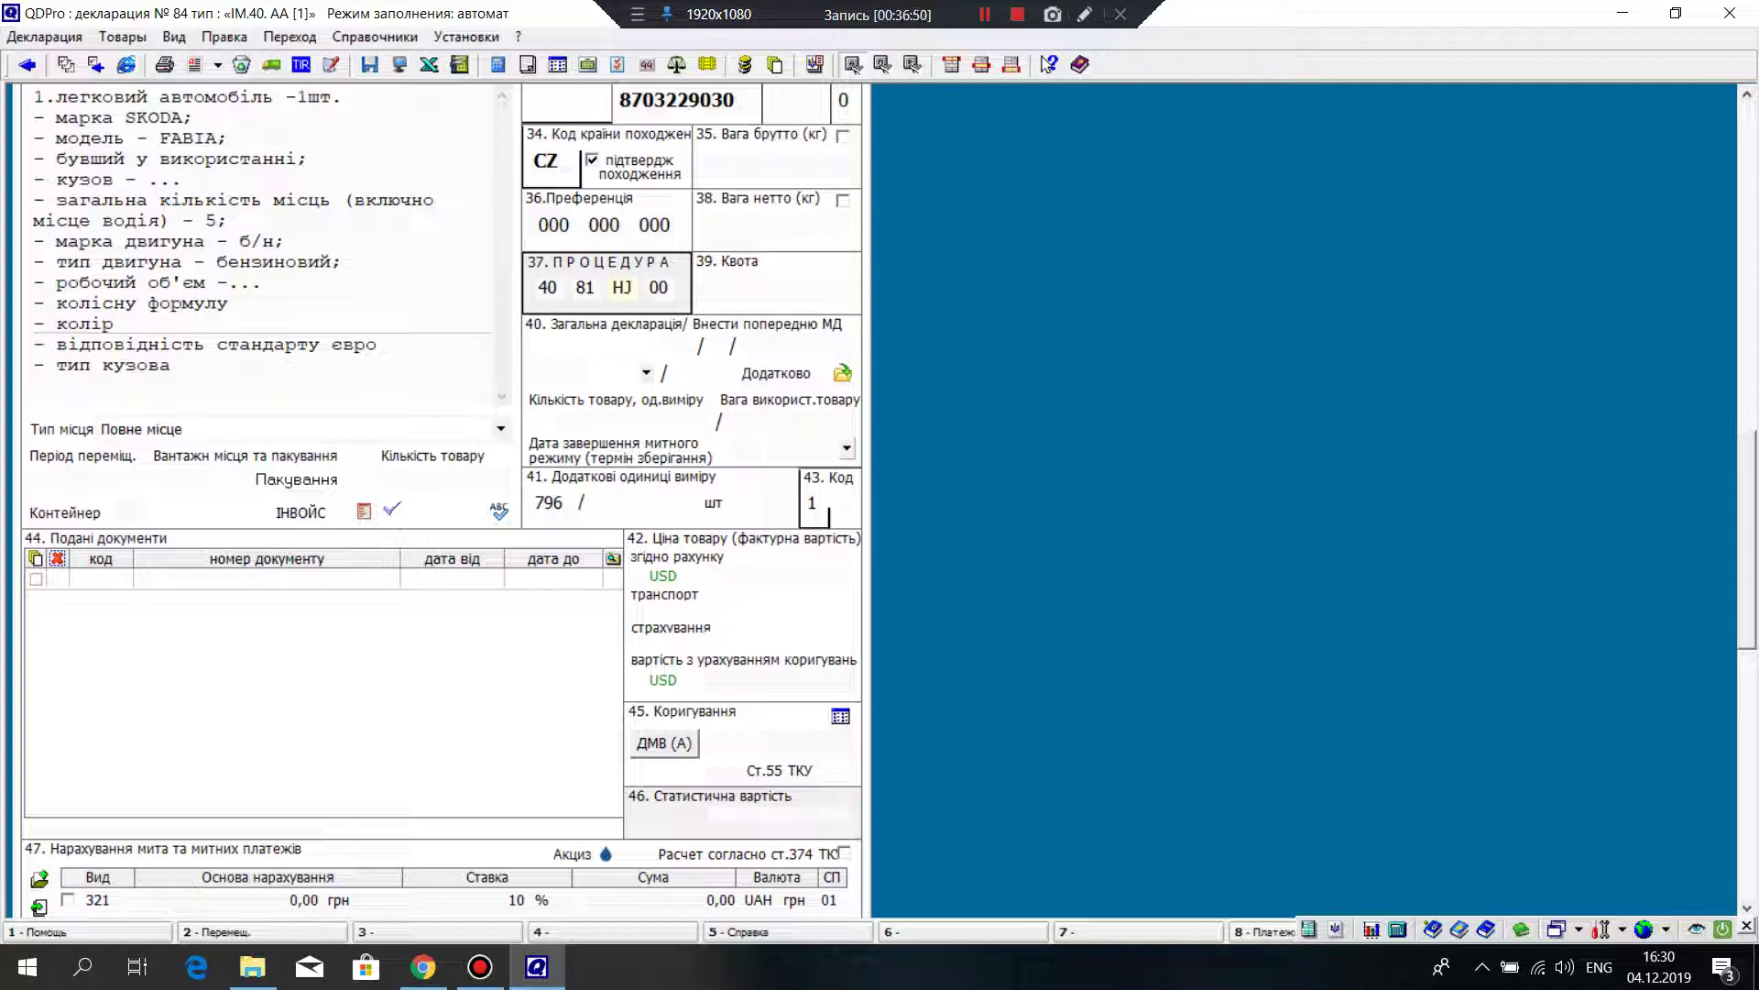
Step: Review the electronic invoice for the goods and close it
left_click(257, 238)
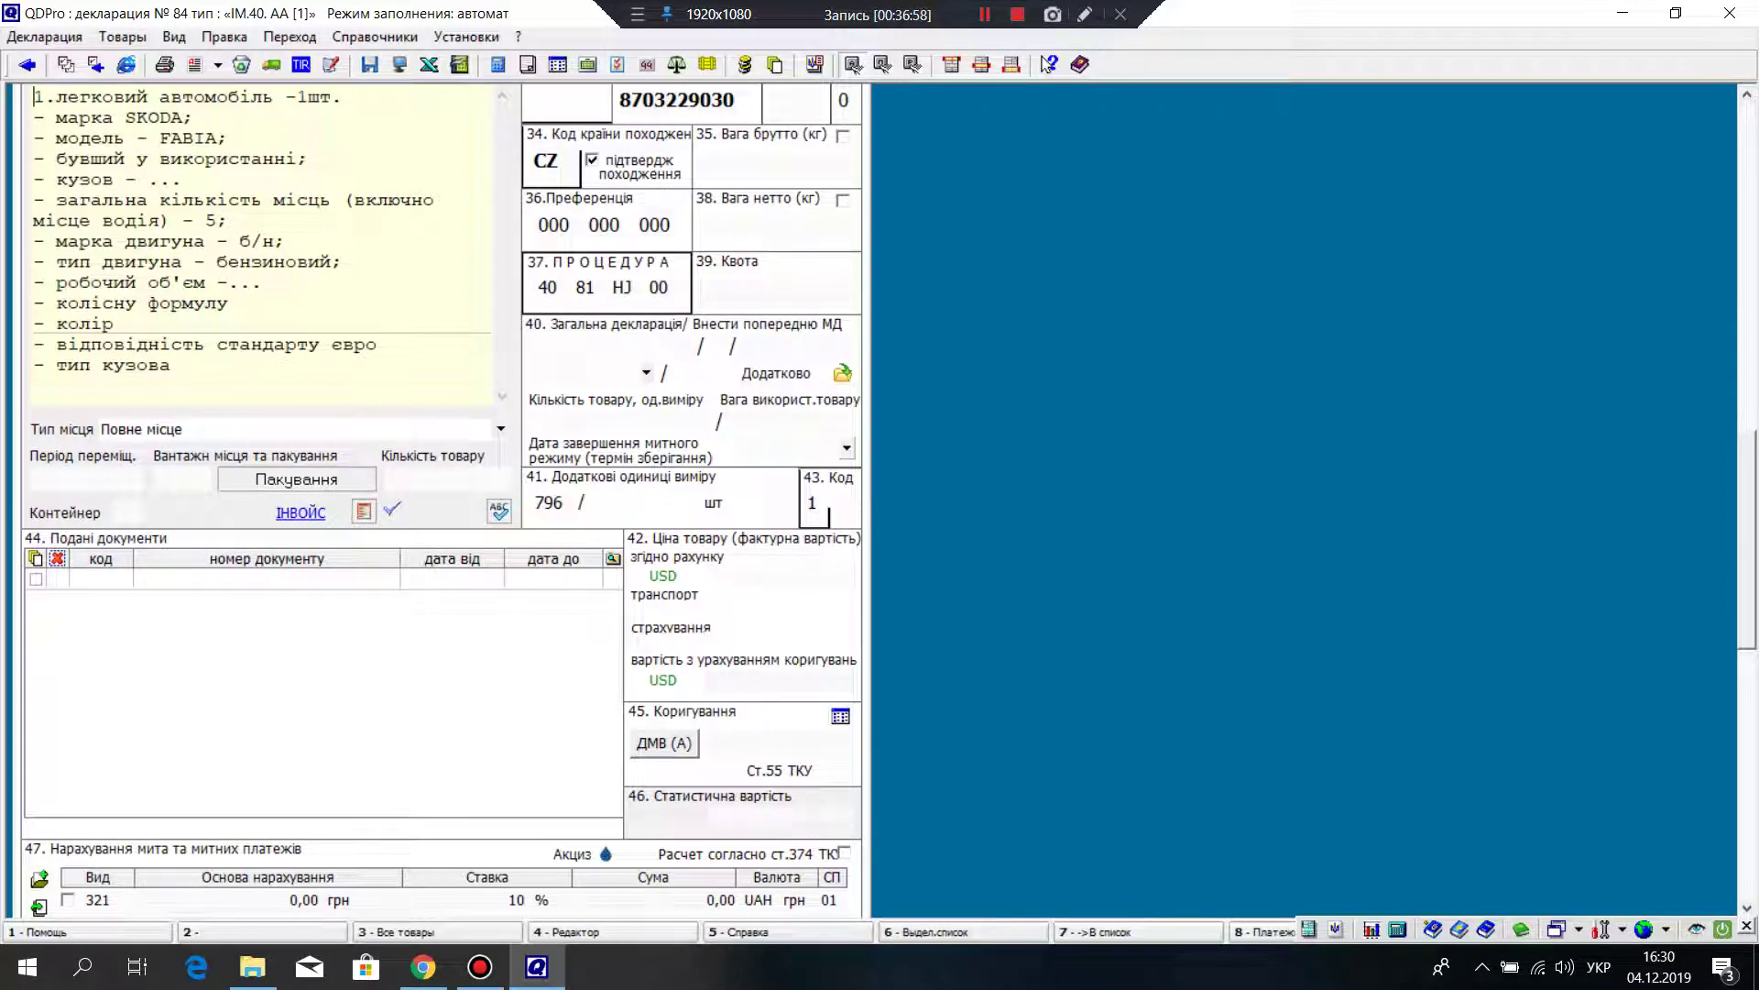
left_click(300, 512)
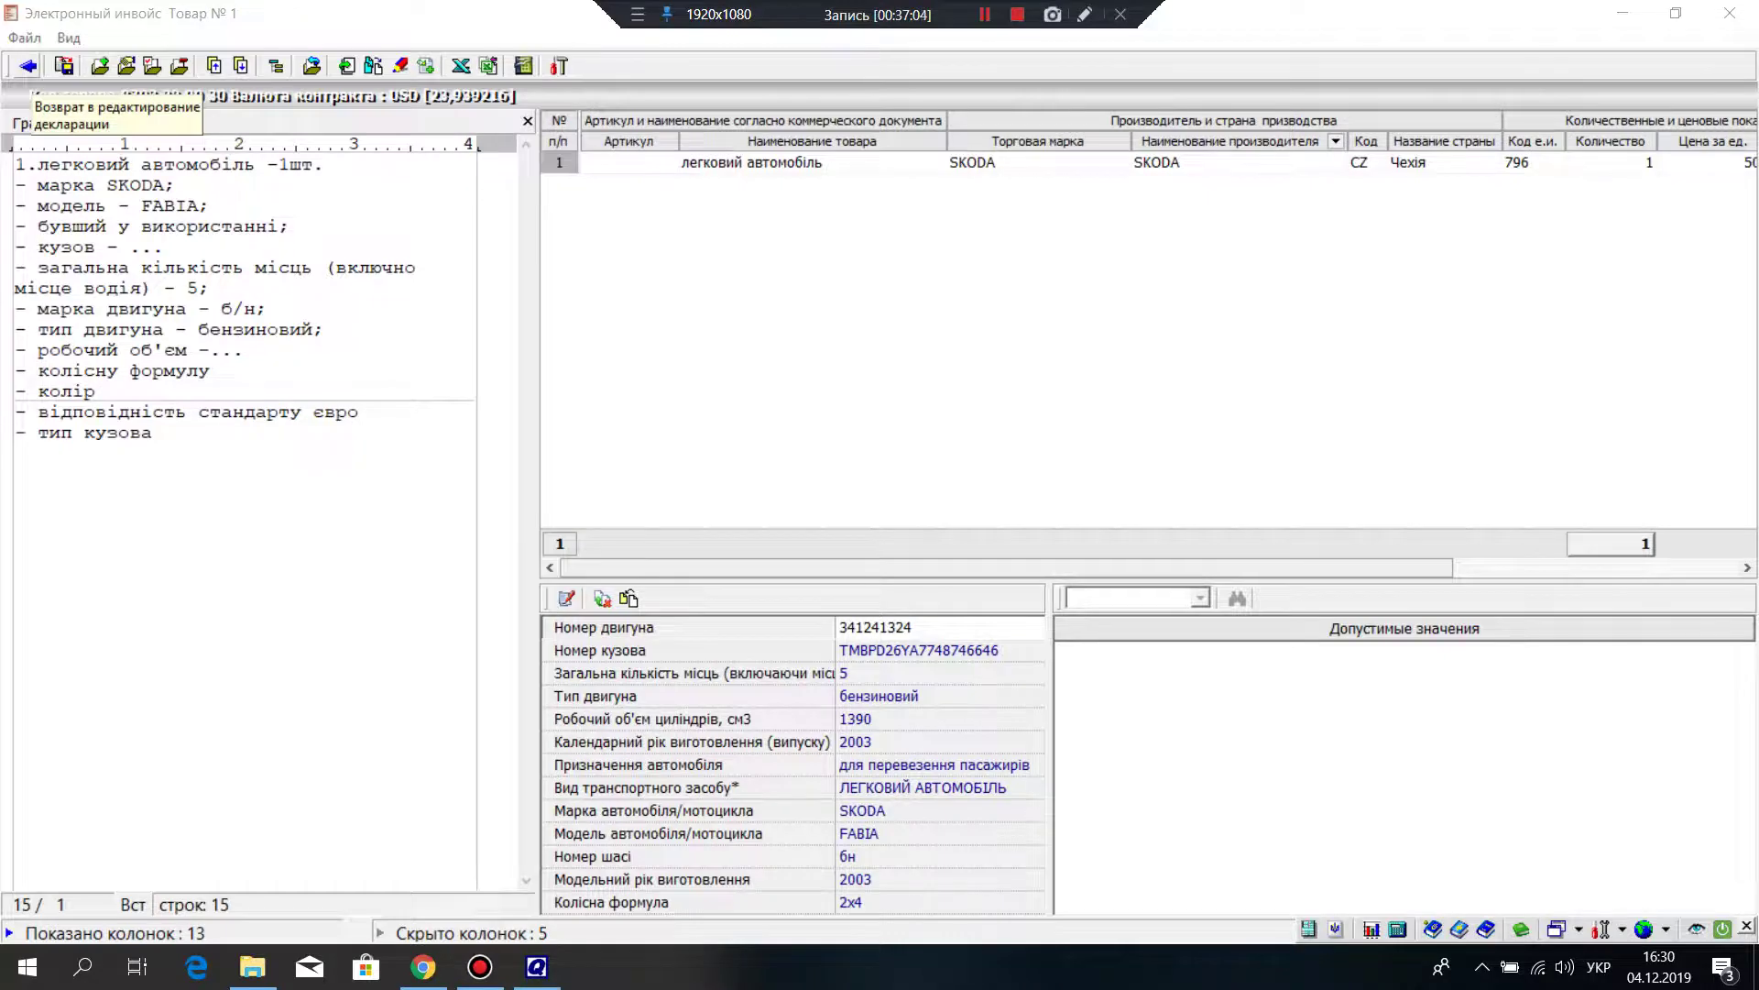
key("Escape")
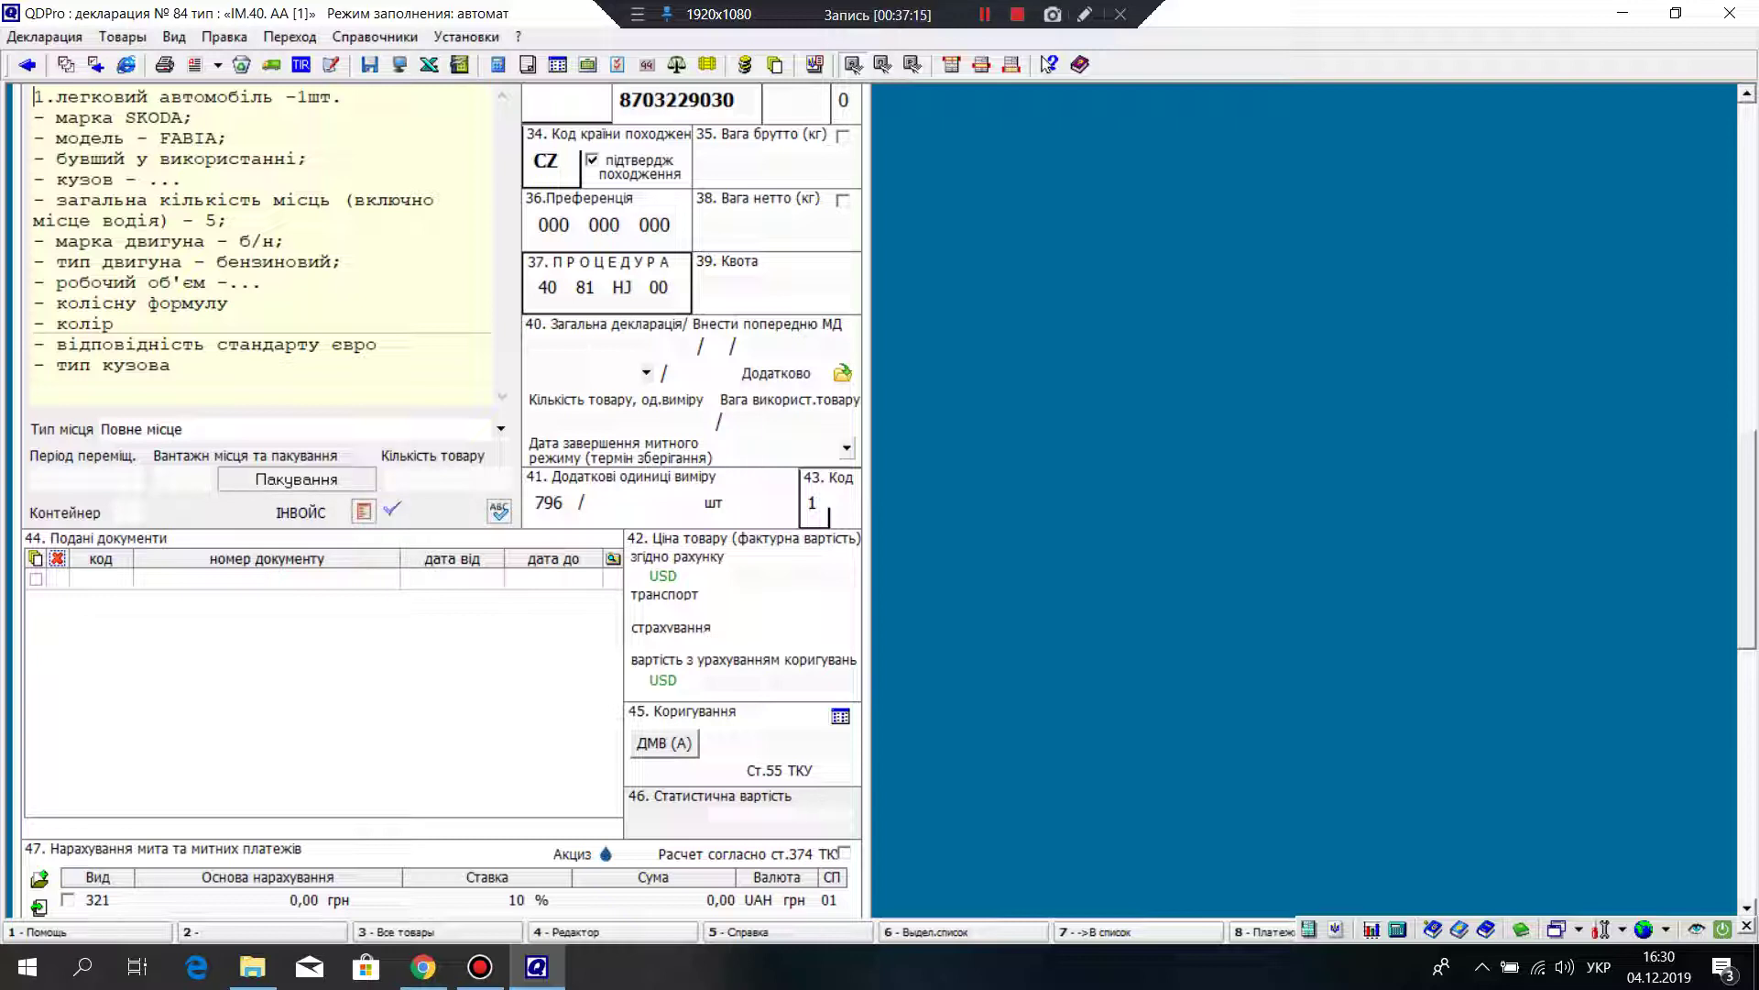
Step: Enter 1 as the goods quantity and 1 as the number of packages
left_click(445, 478)
type("1")
key("Return")
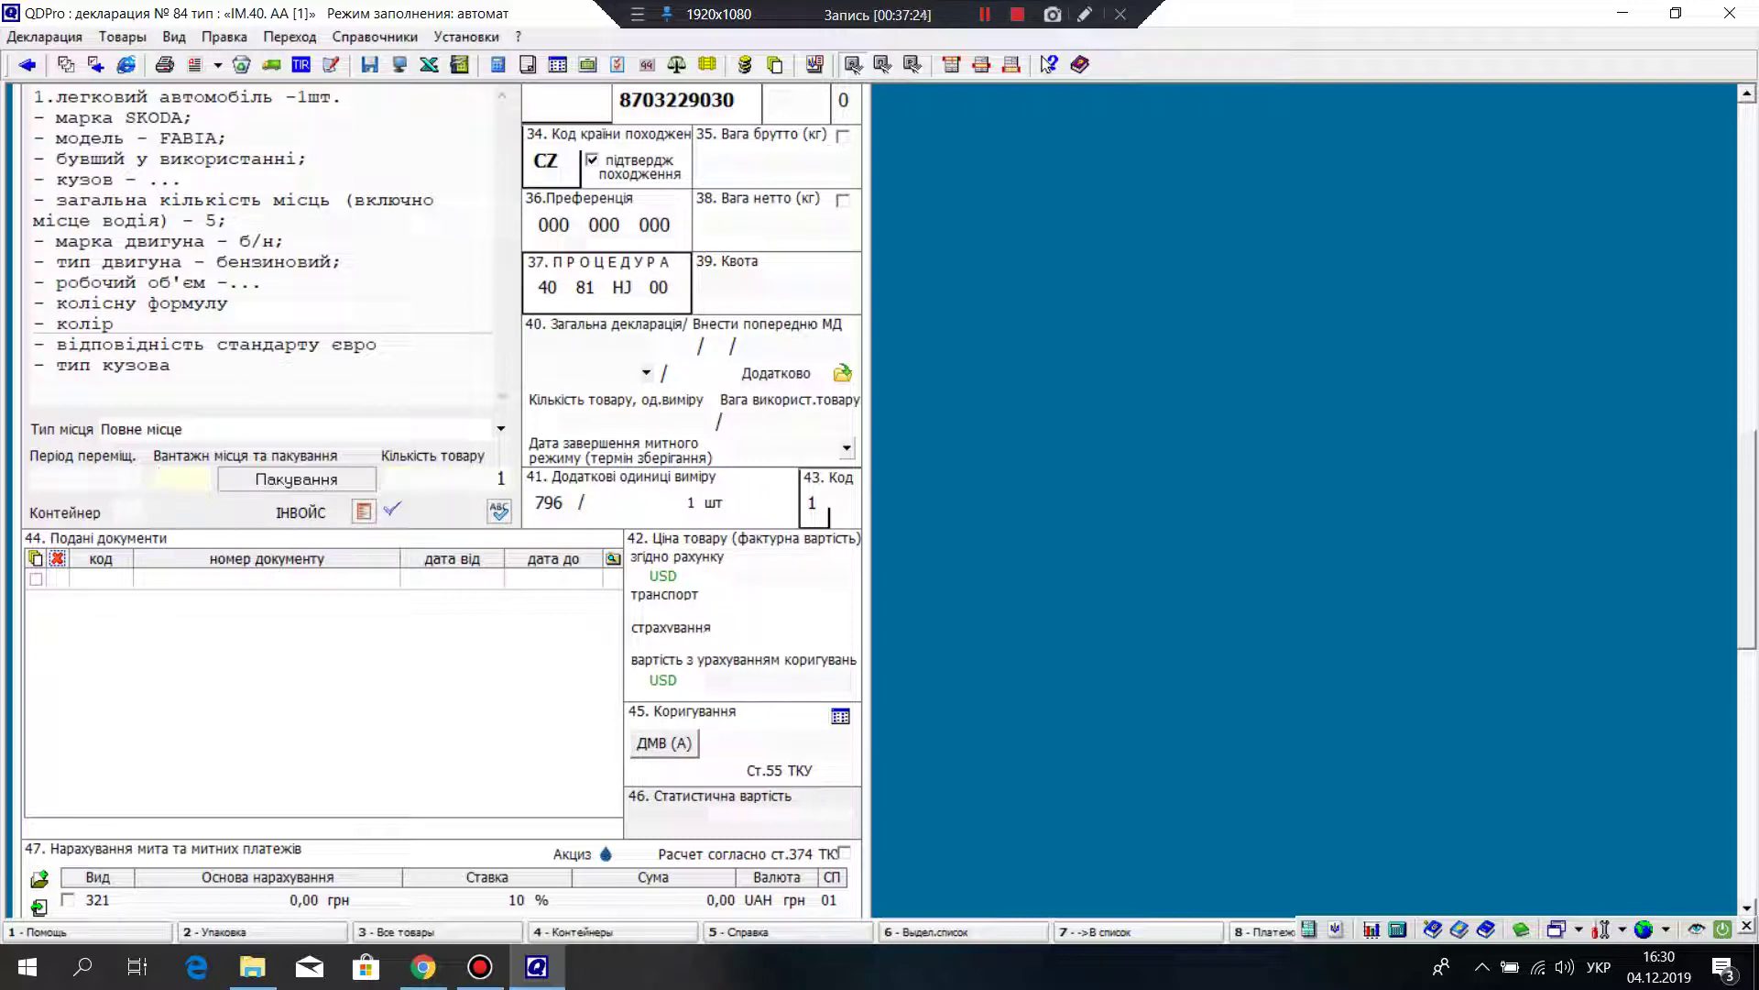
type("1")
key("Return")
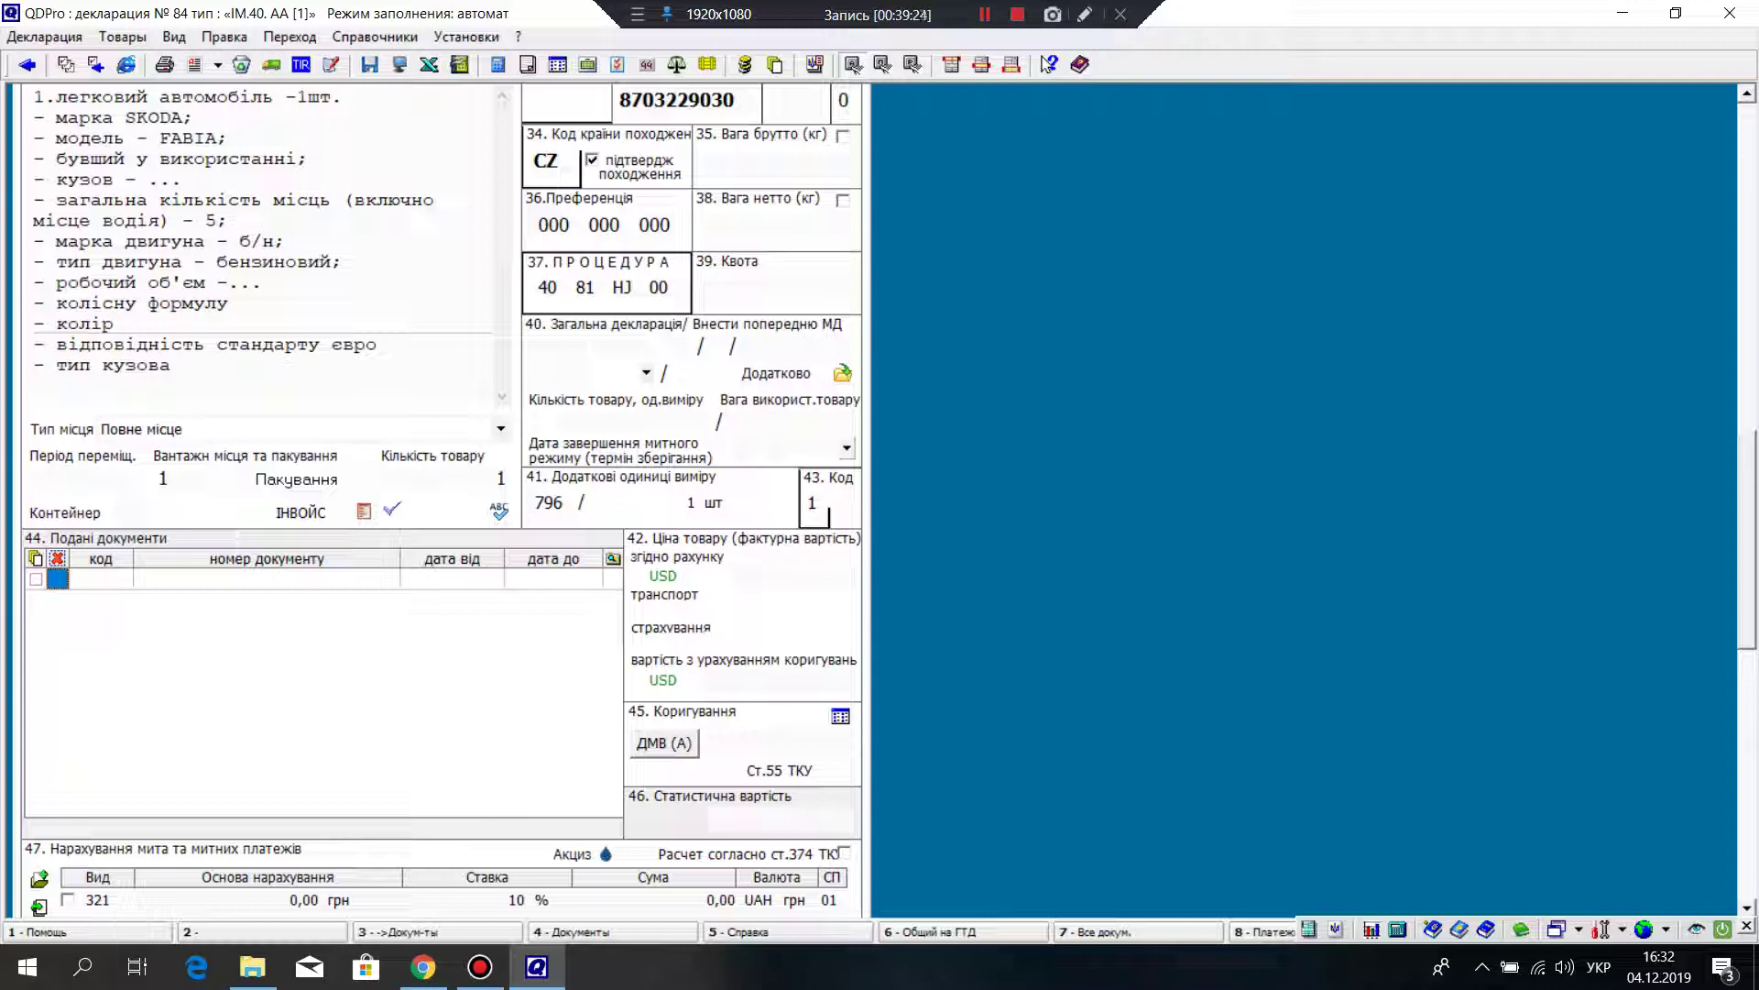
Step: Add a new row to the box 44 submitted documents list
right_click(79, 615)
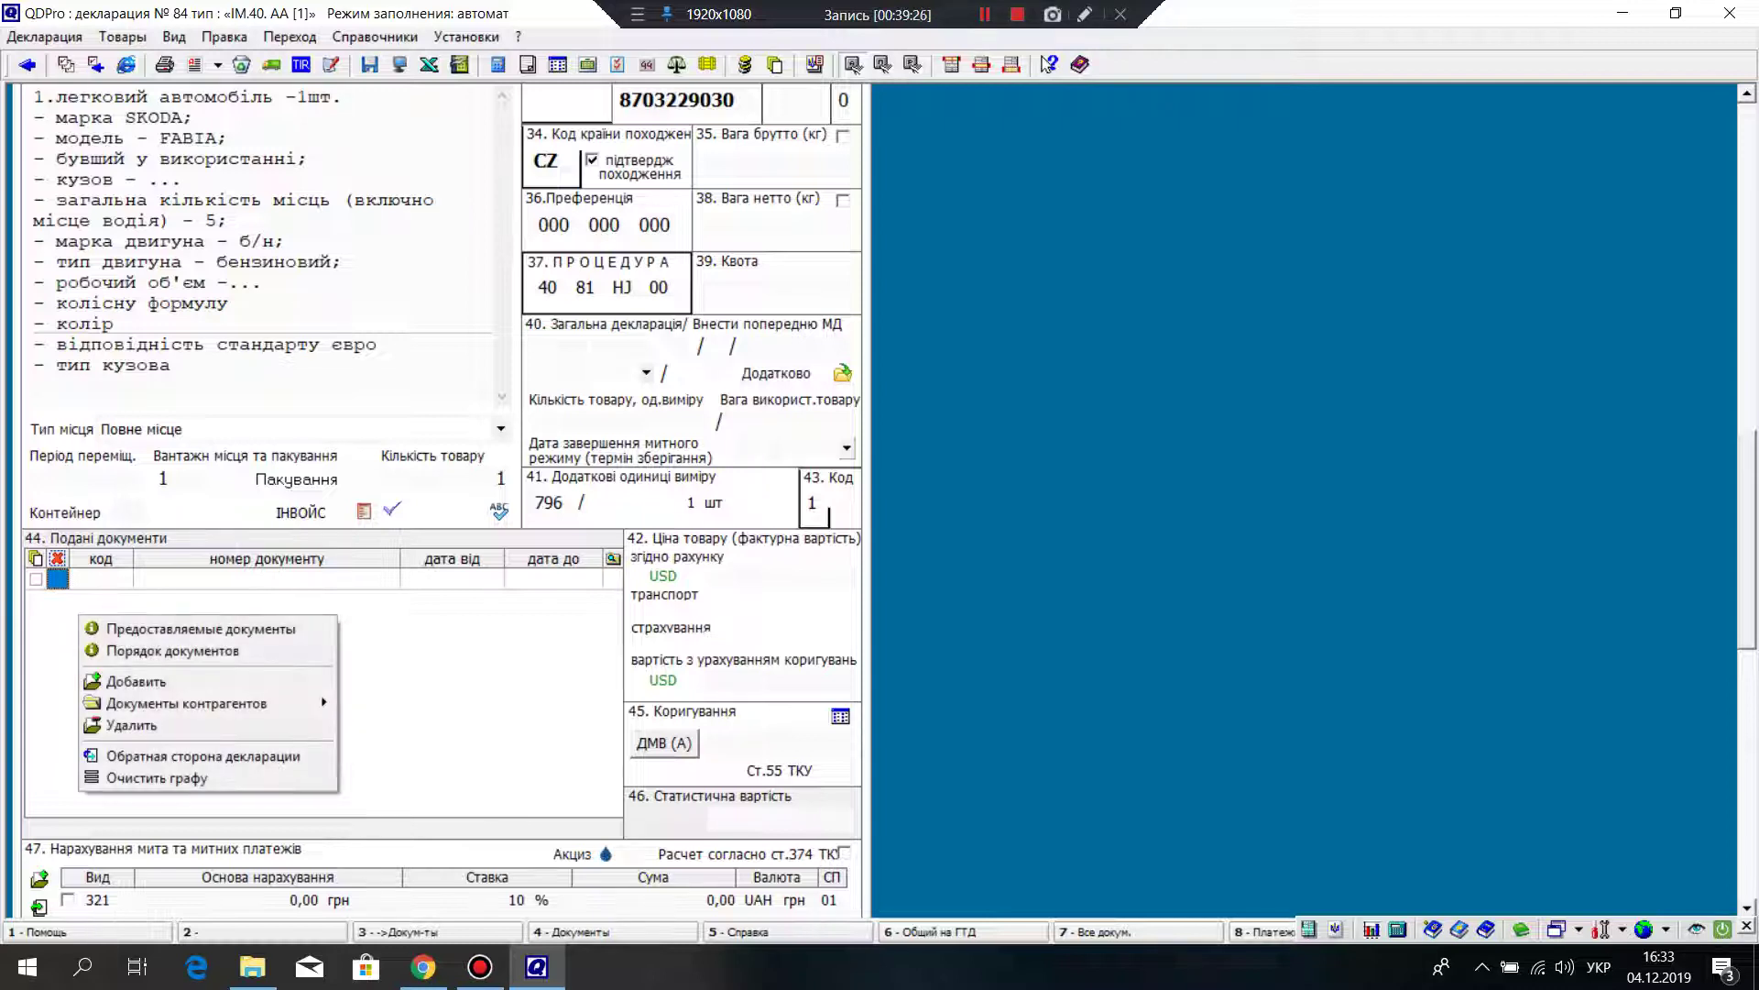
left_click(136, 681)
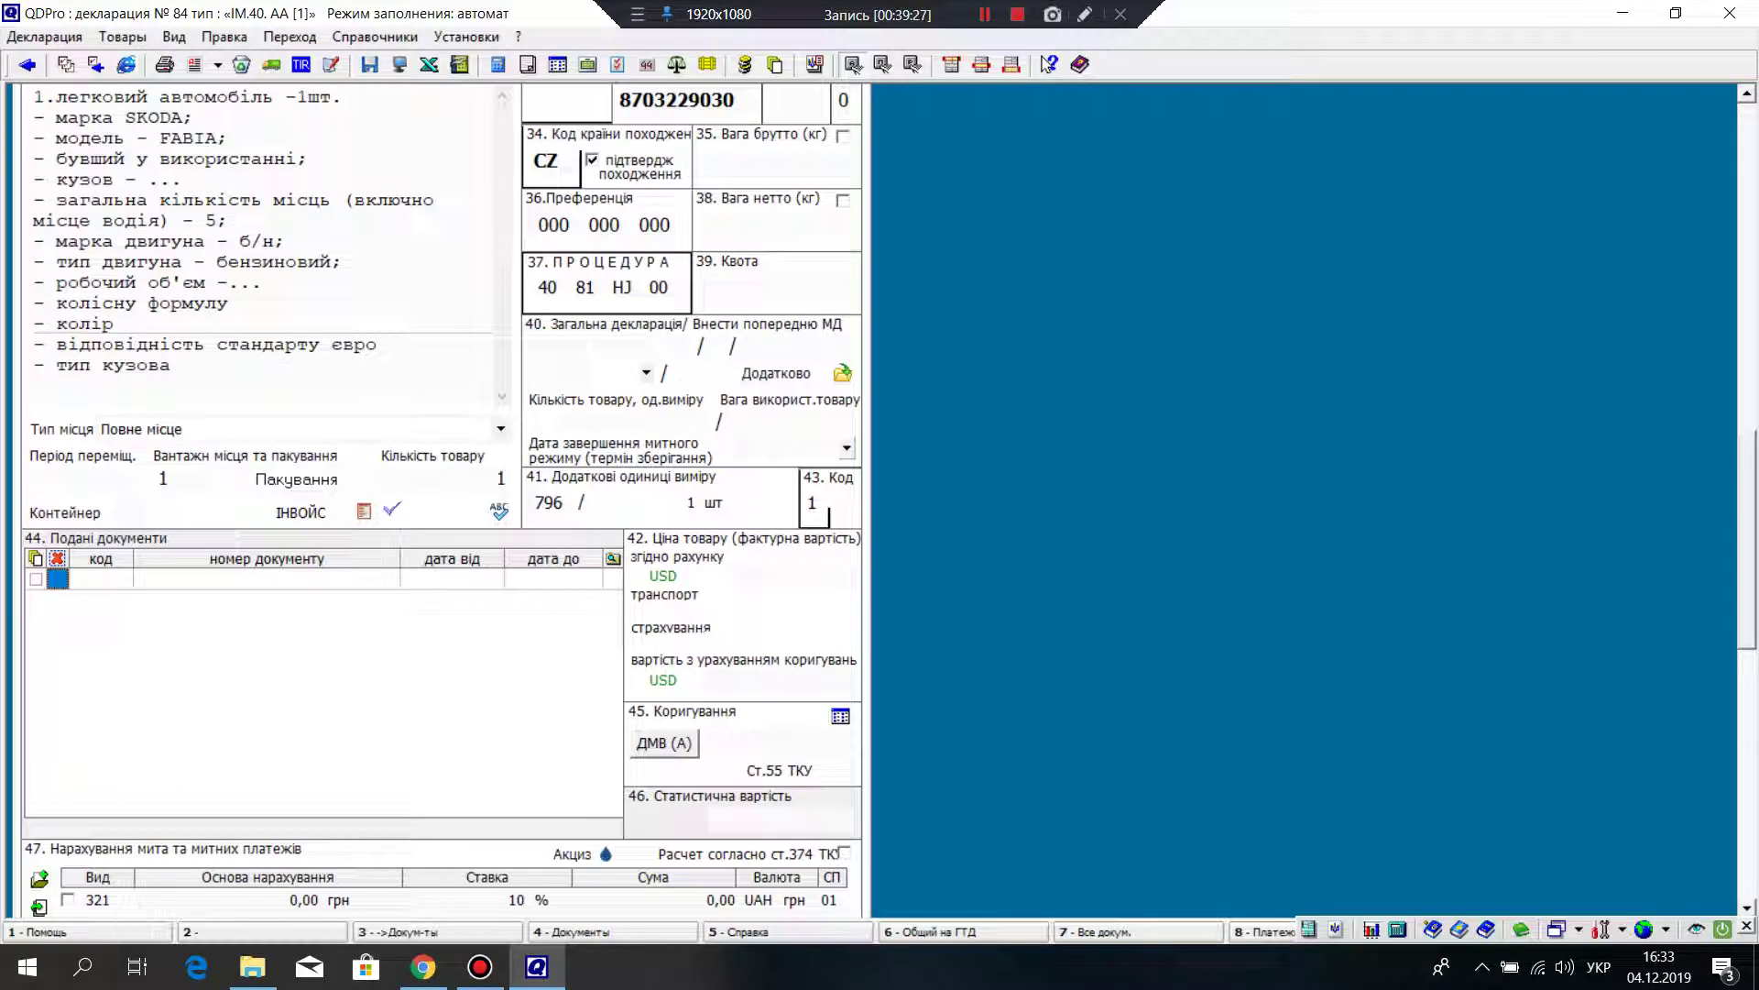
right_click(146, 607)
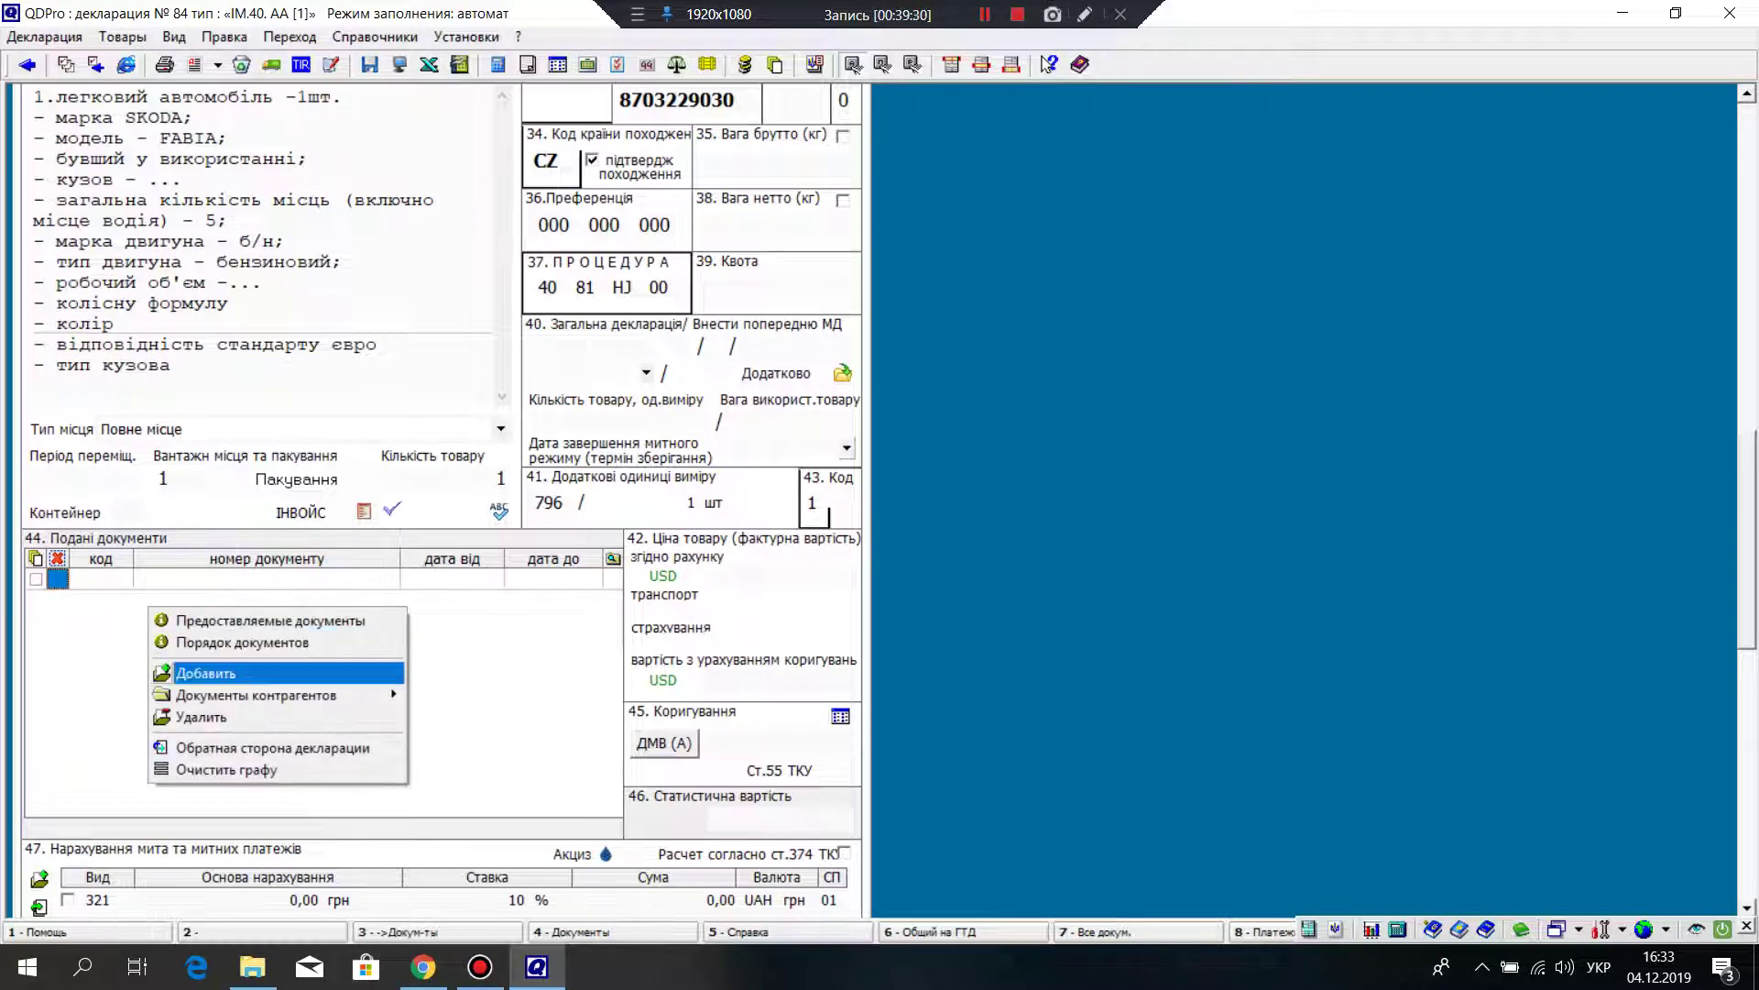
left_click(183, 672)
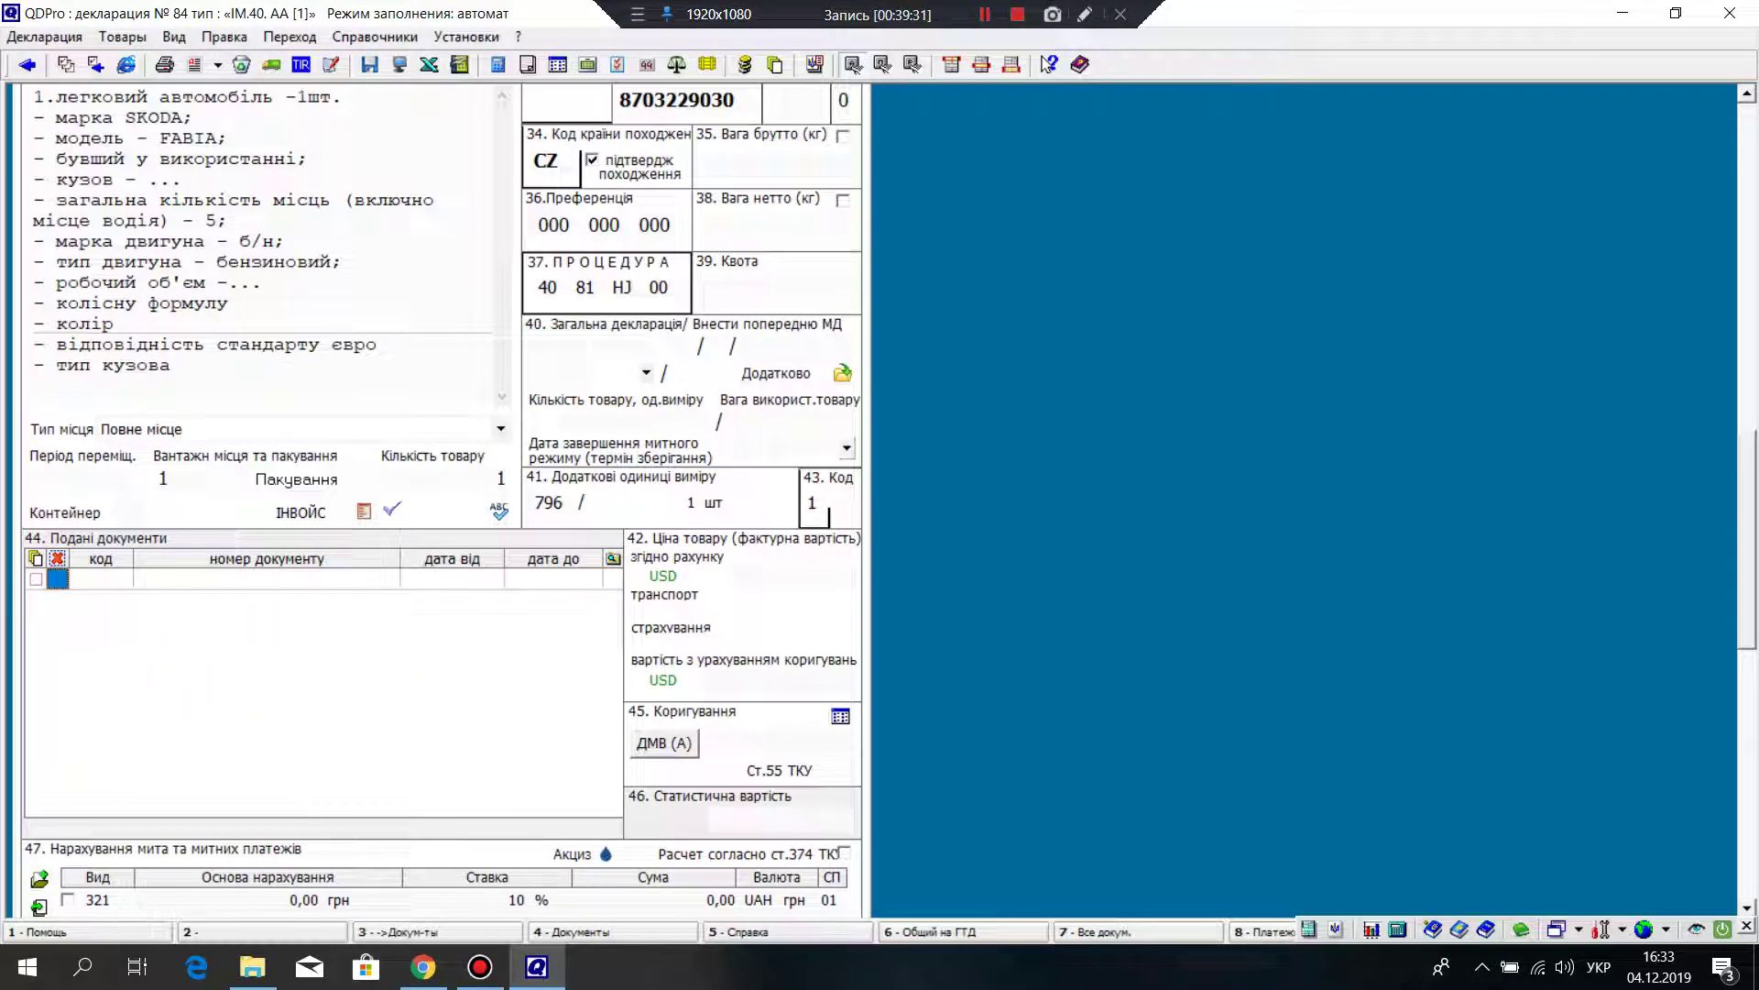
right_click(115, 615)
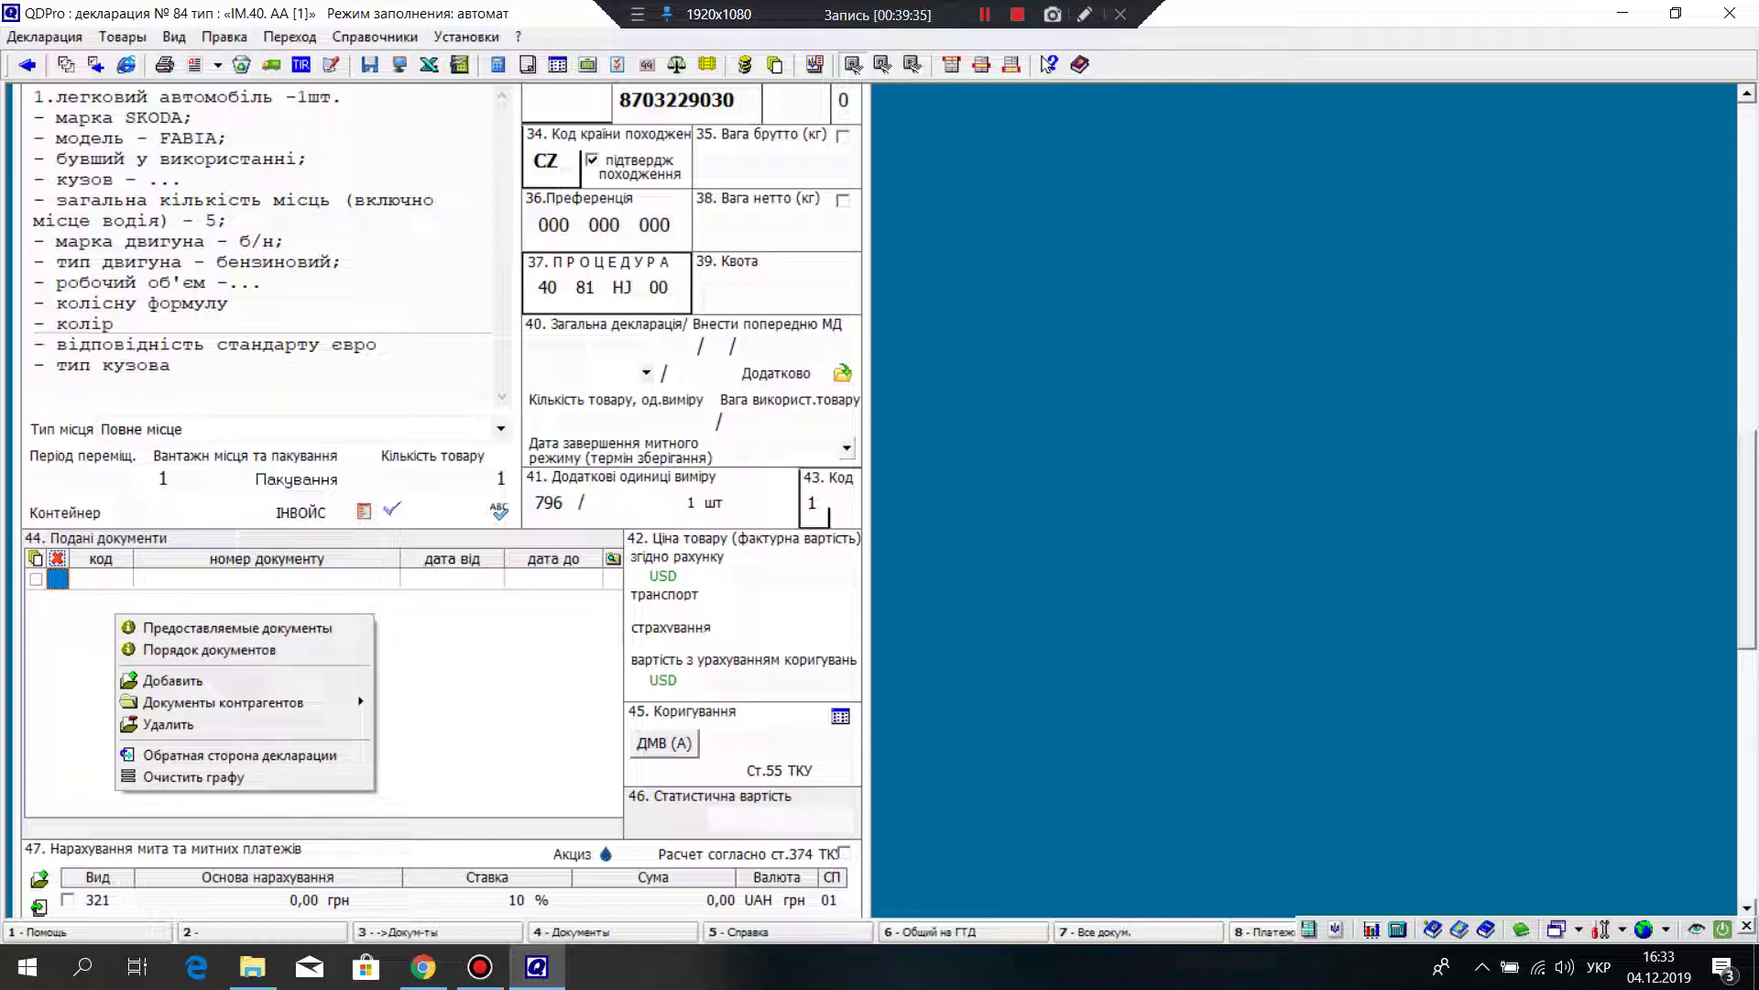
left_click(110, 578)
right_click(116, 578)
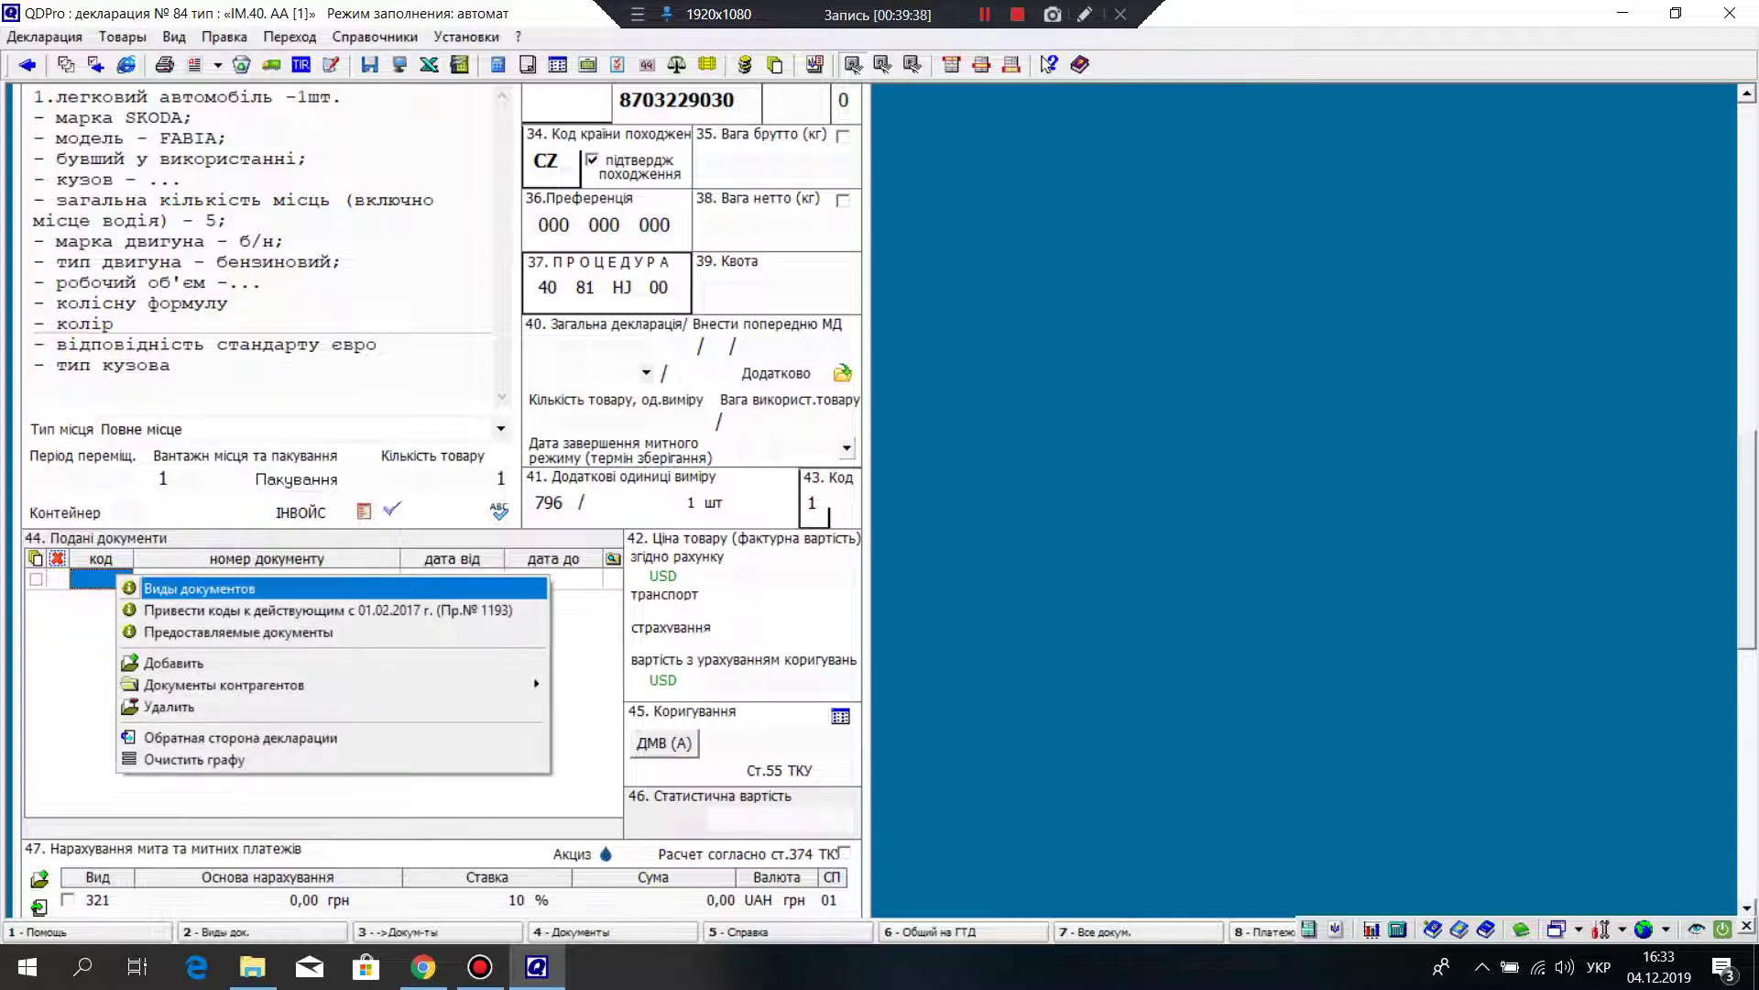
left_click(54, 578)
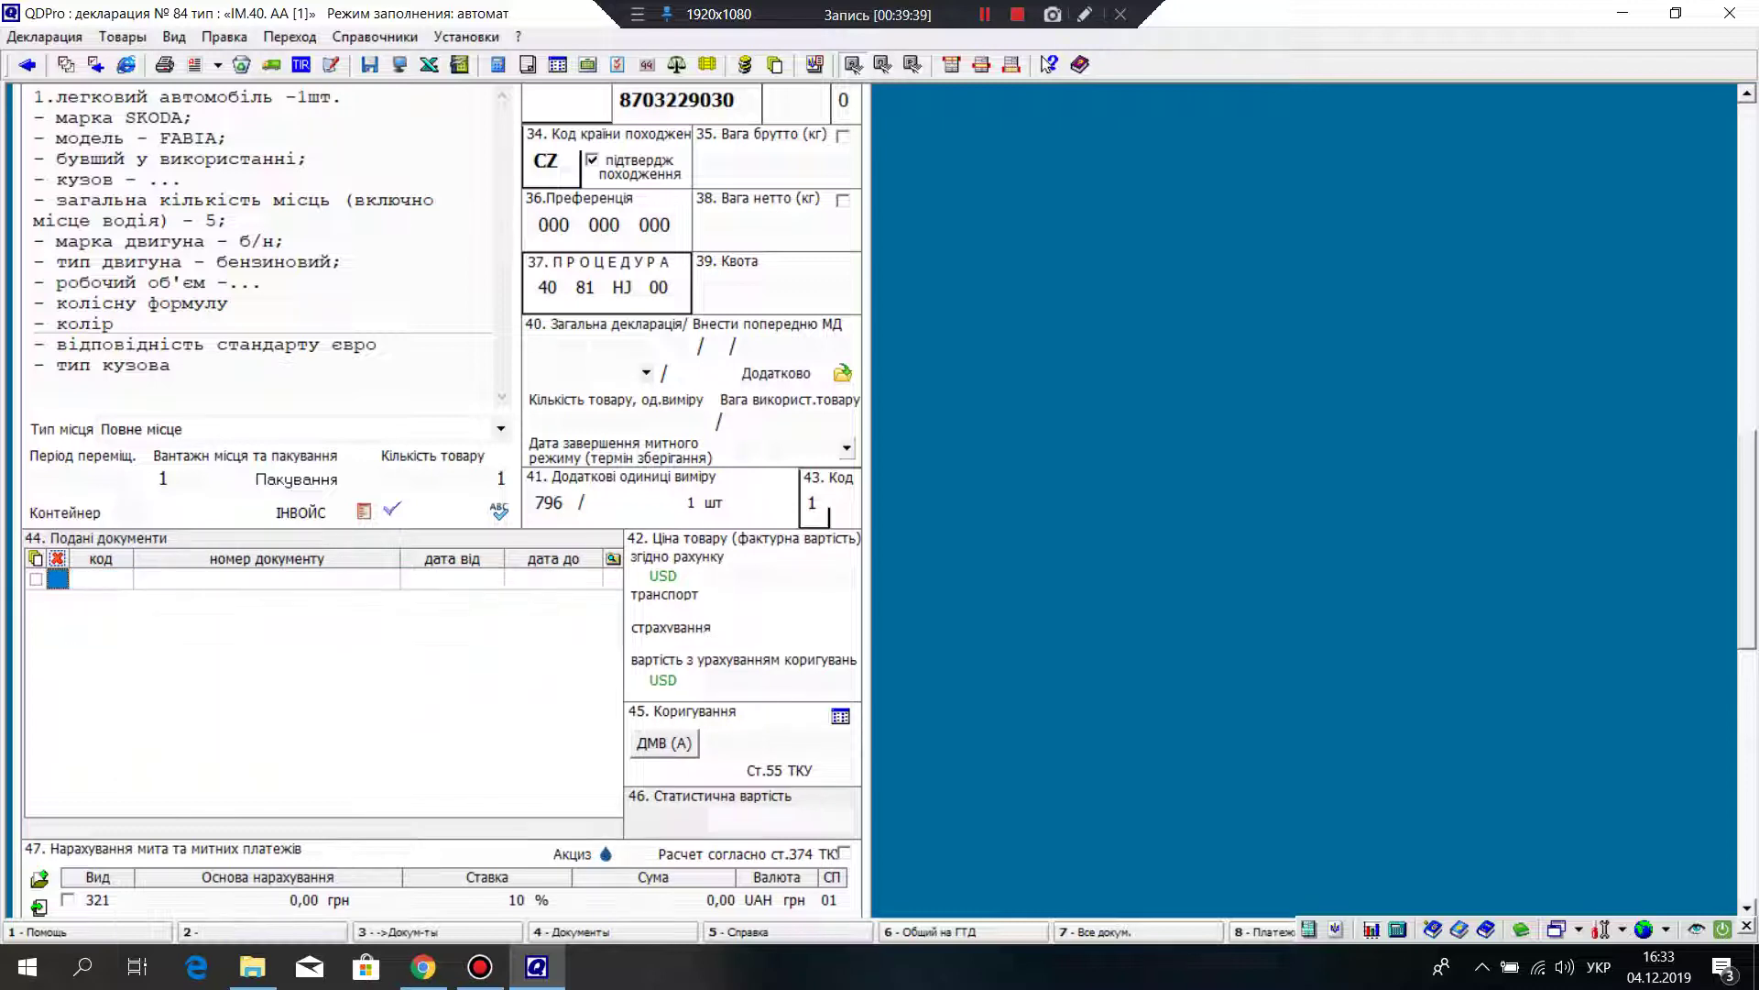
right_click(53, 578)
key("Down")
key("Down")
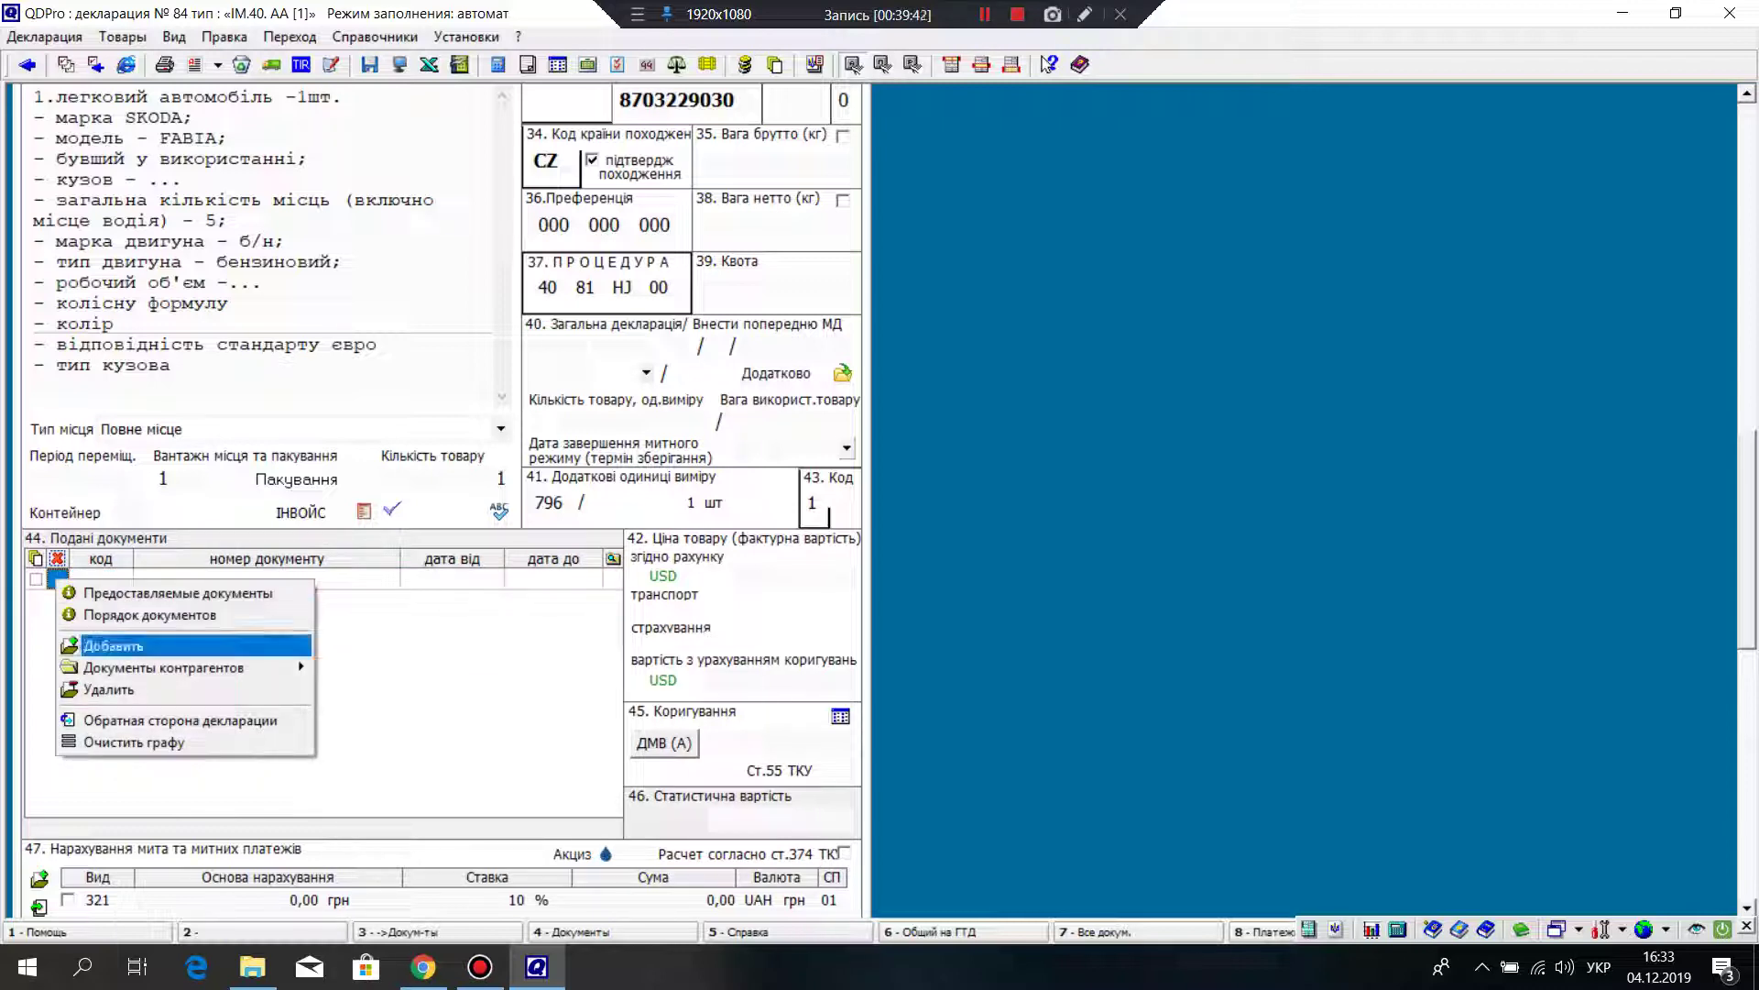
key("Return")
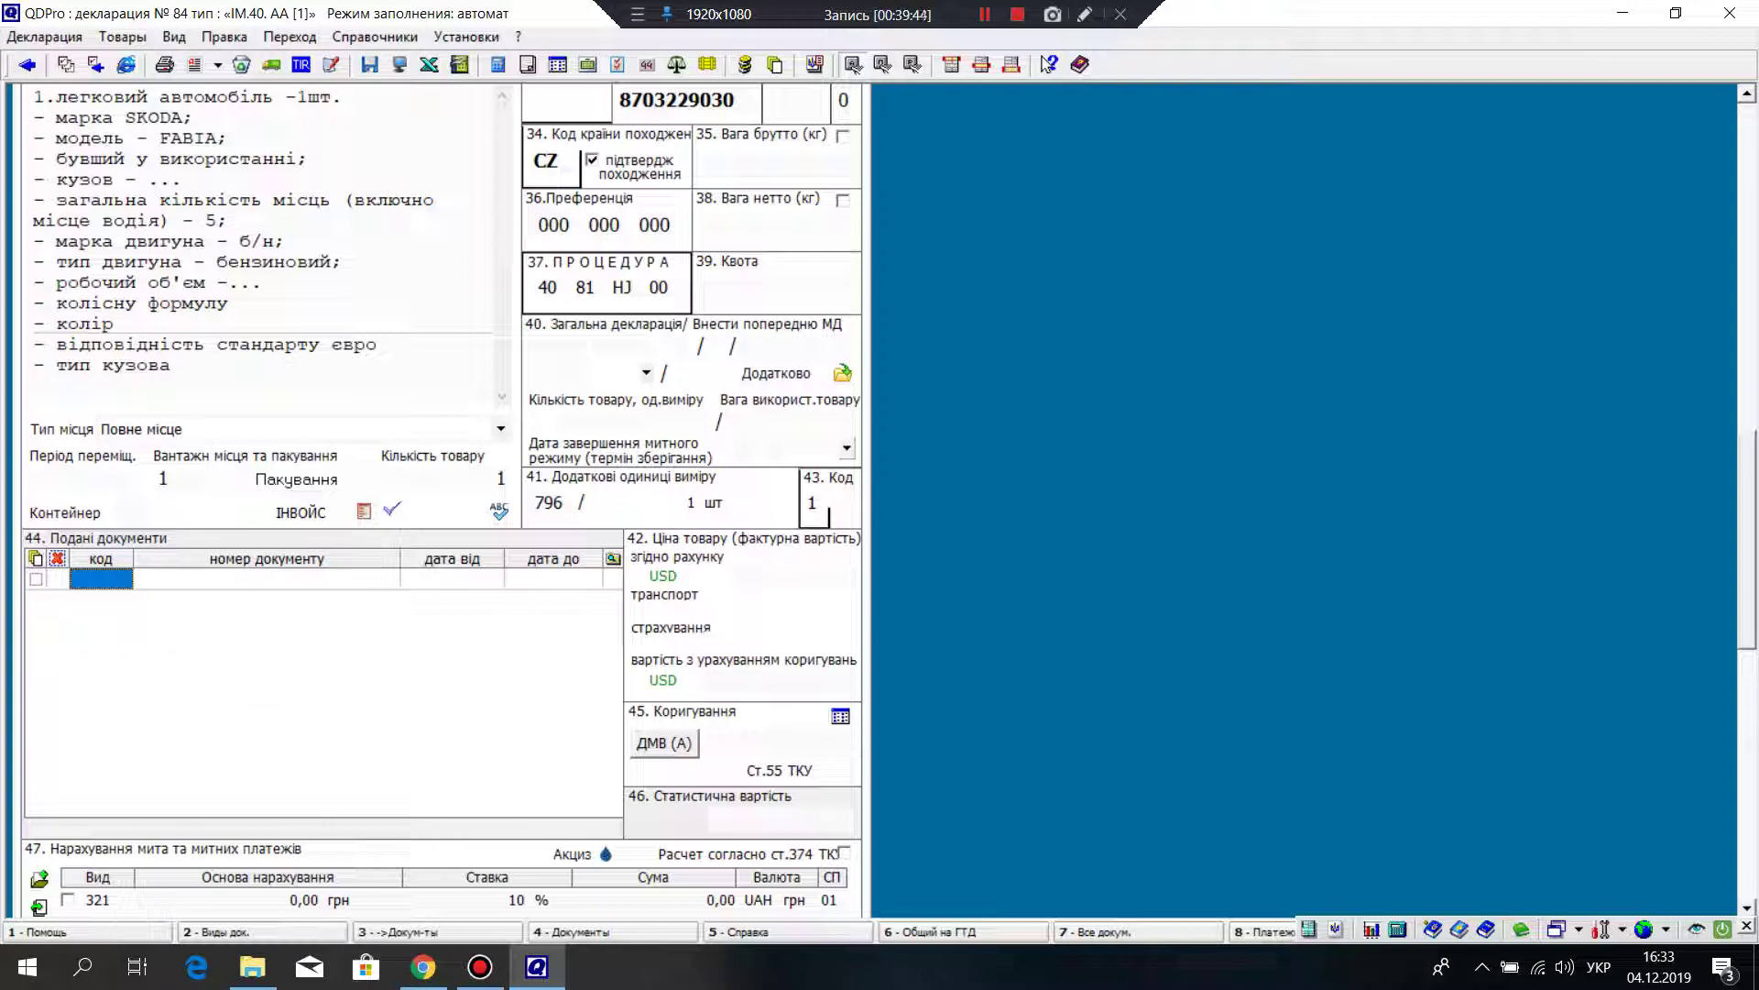
Step: Enter document code 0380, then add a second row with code 2800
type("0380")
key("Return")
key("Return")
key("Menu")
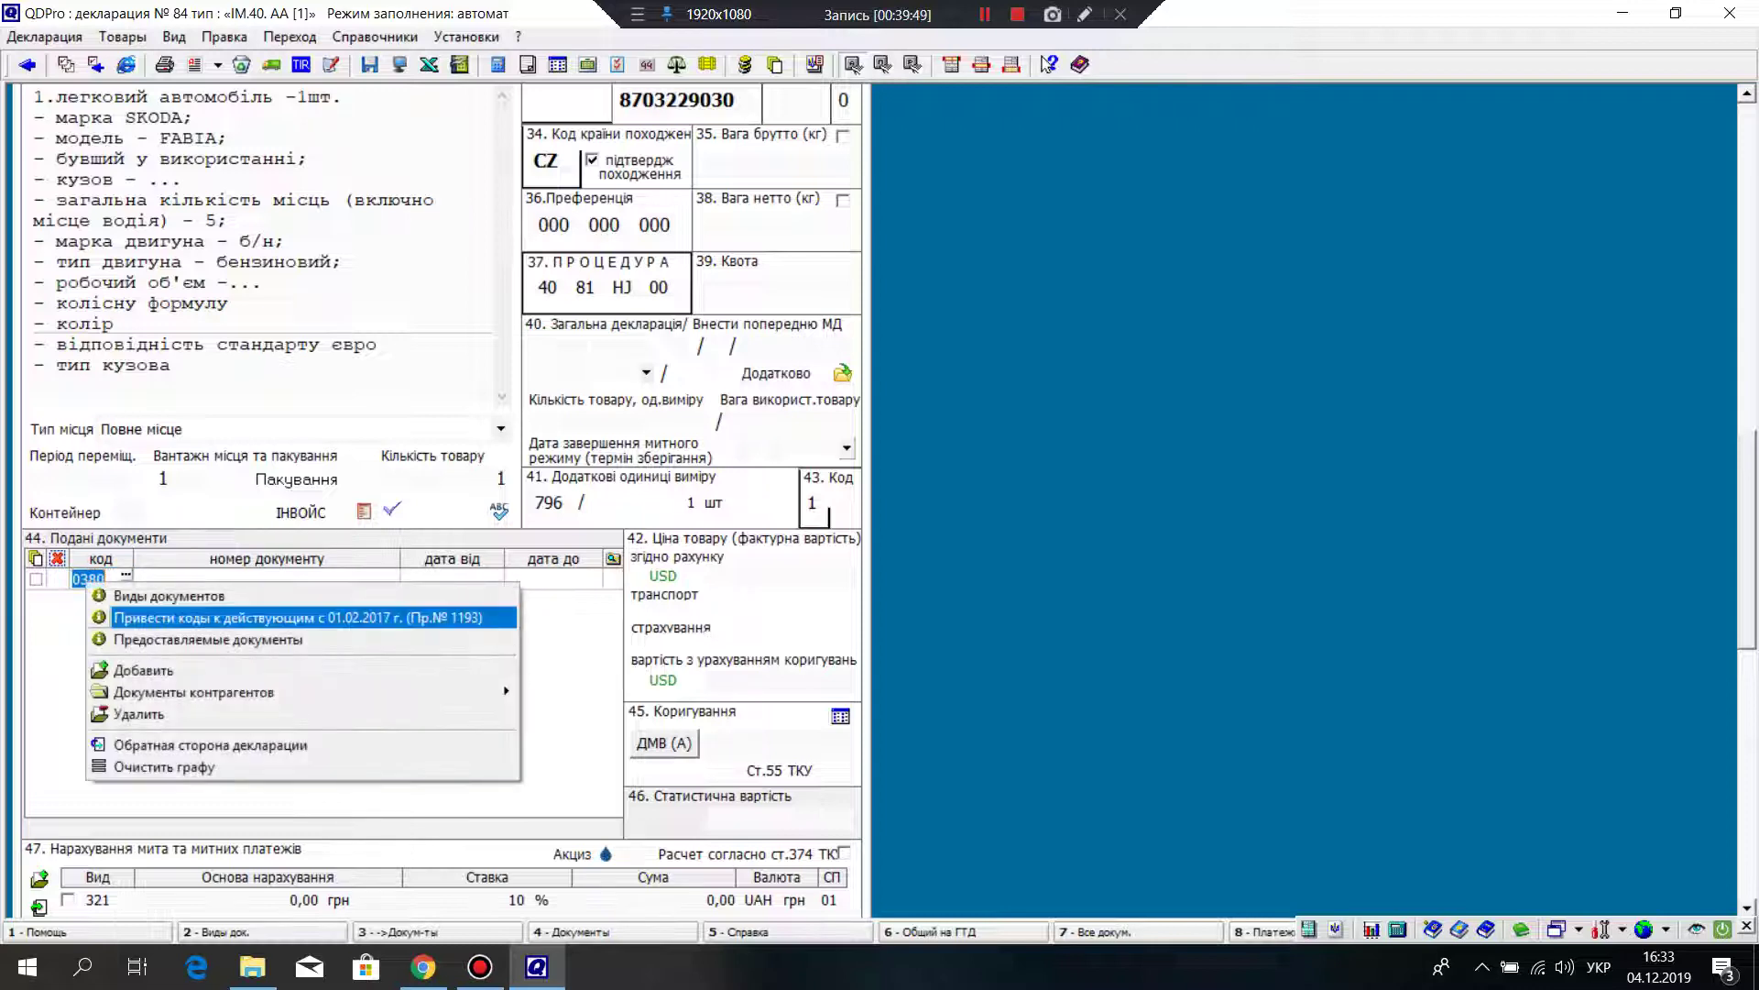
key("Down")
key("Down")
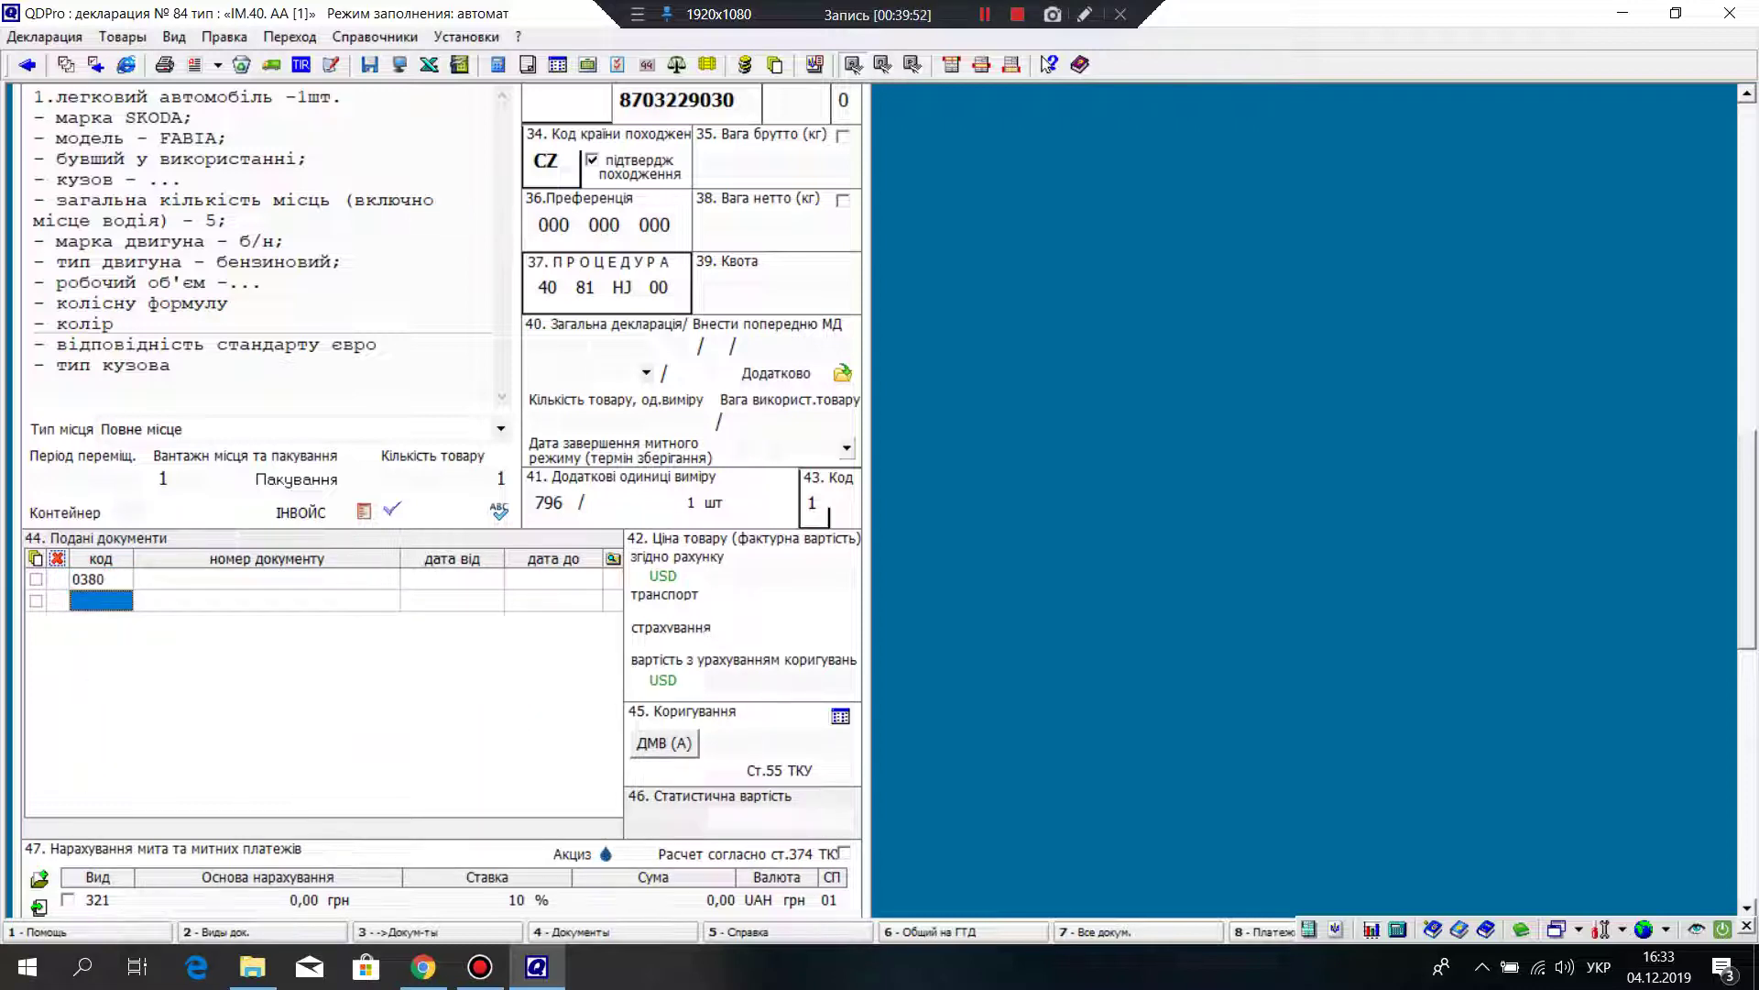
type("2800")
Step: Commit code 2800 and add a third document row with code 7017
key("Return")
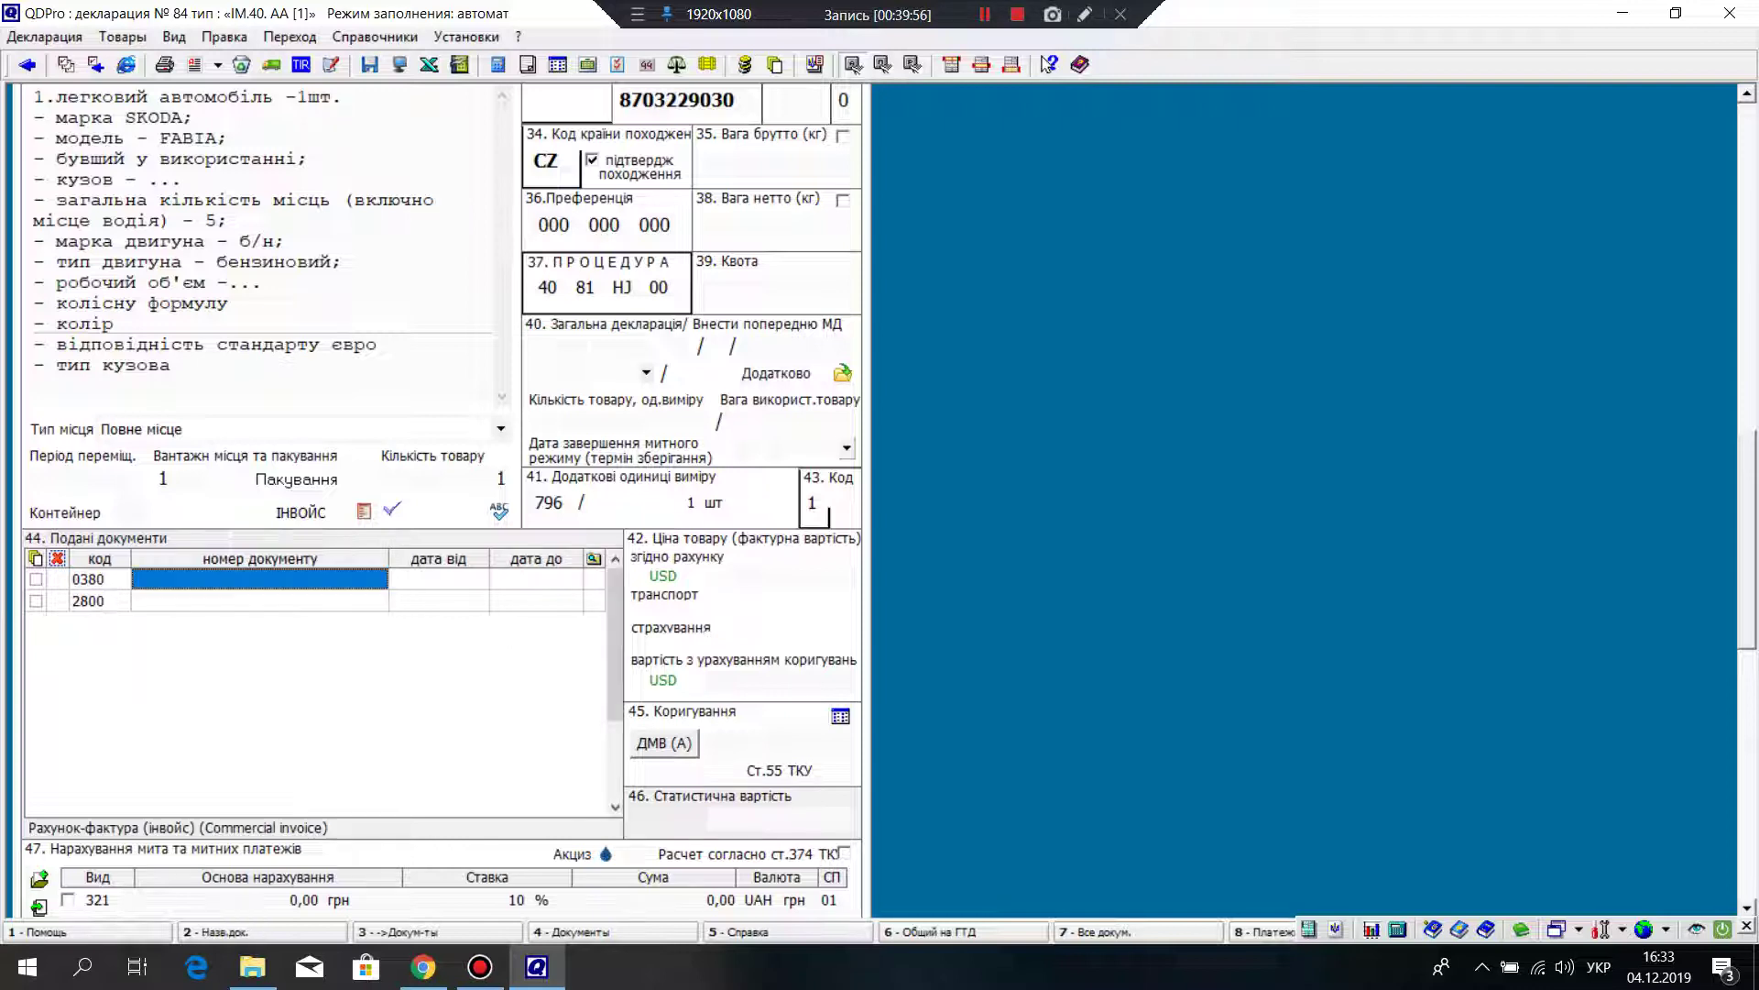
left_click(99, 600)
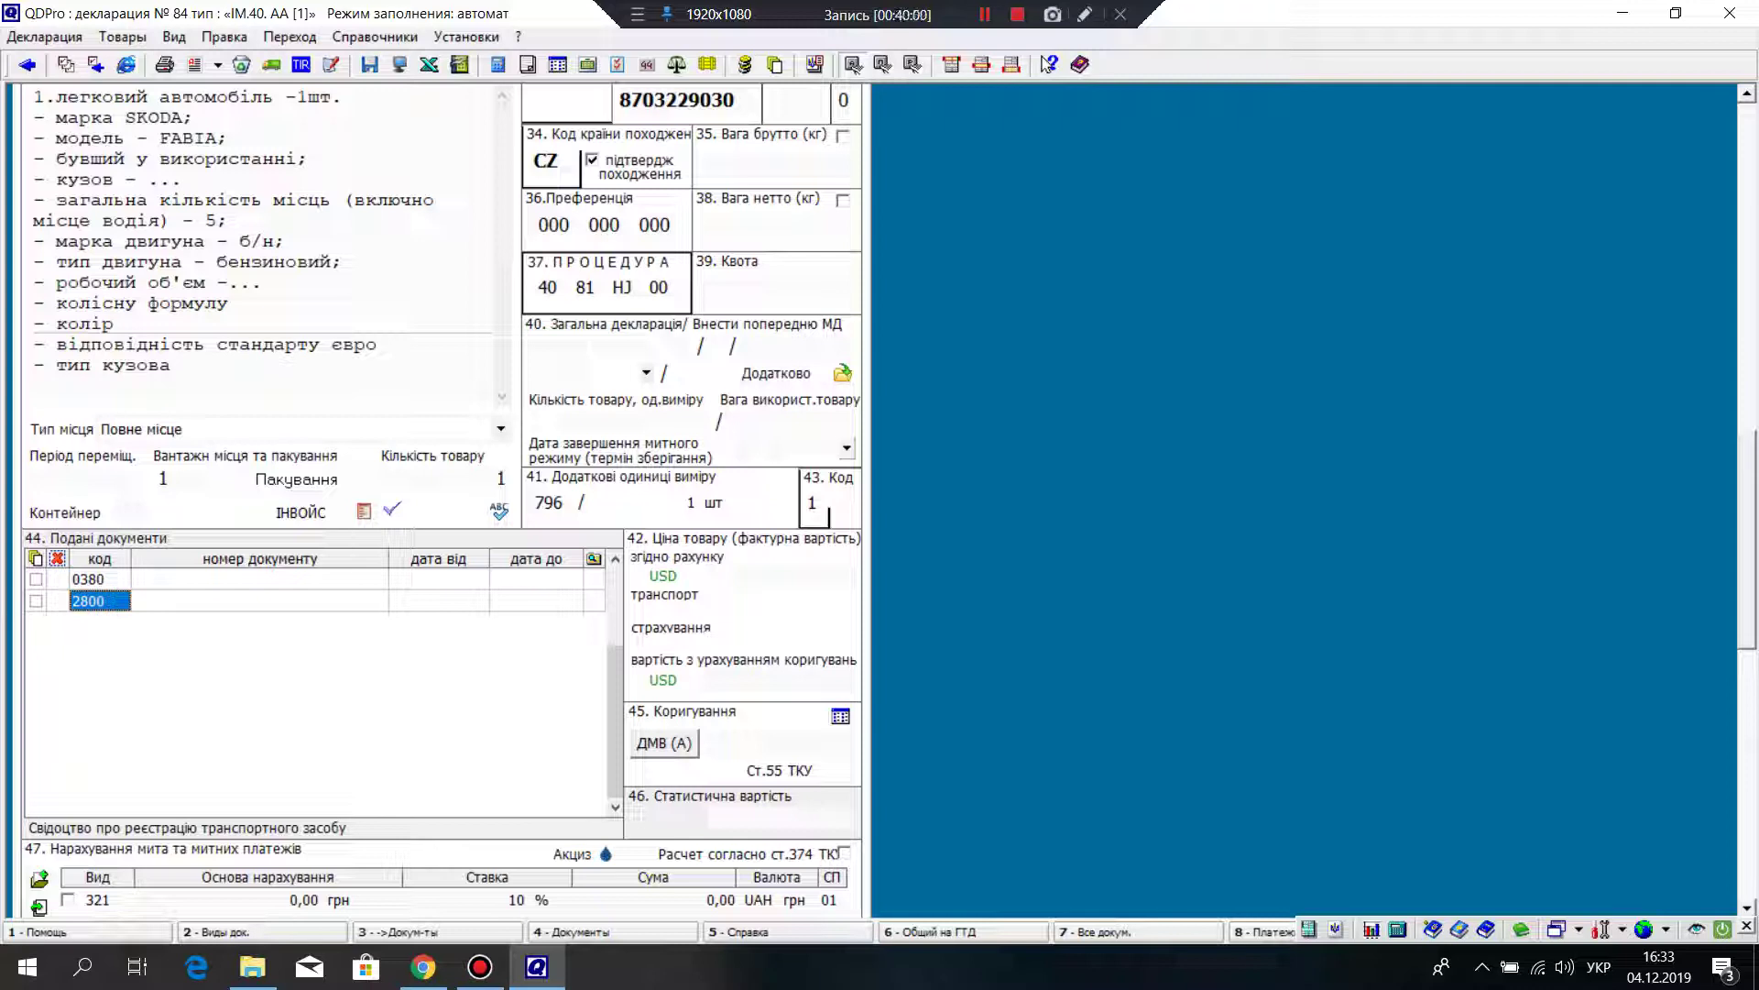
right_click(100, 602)
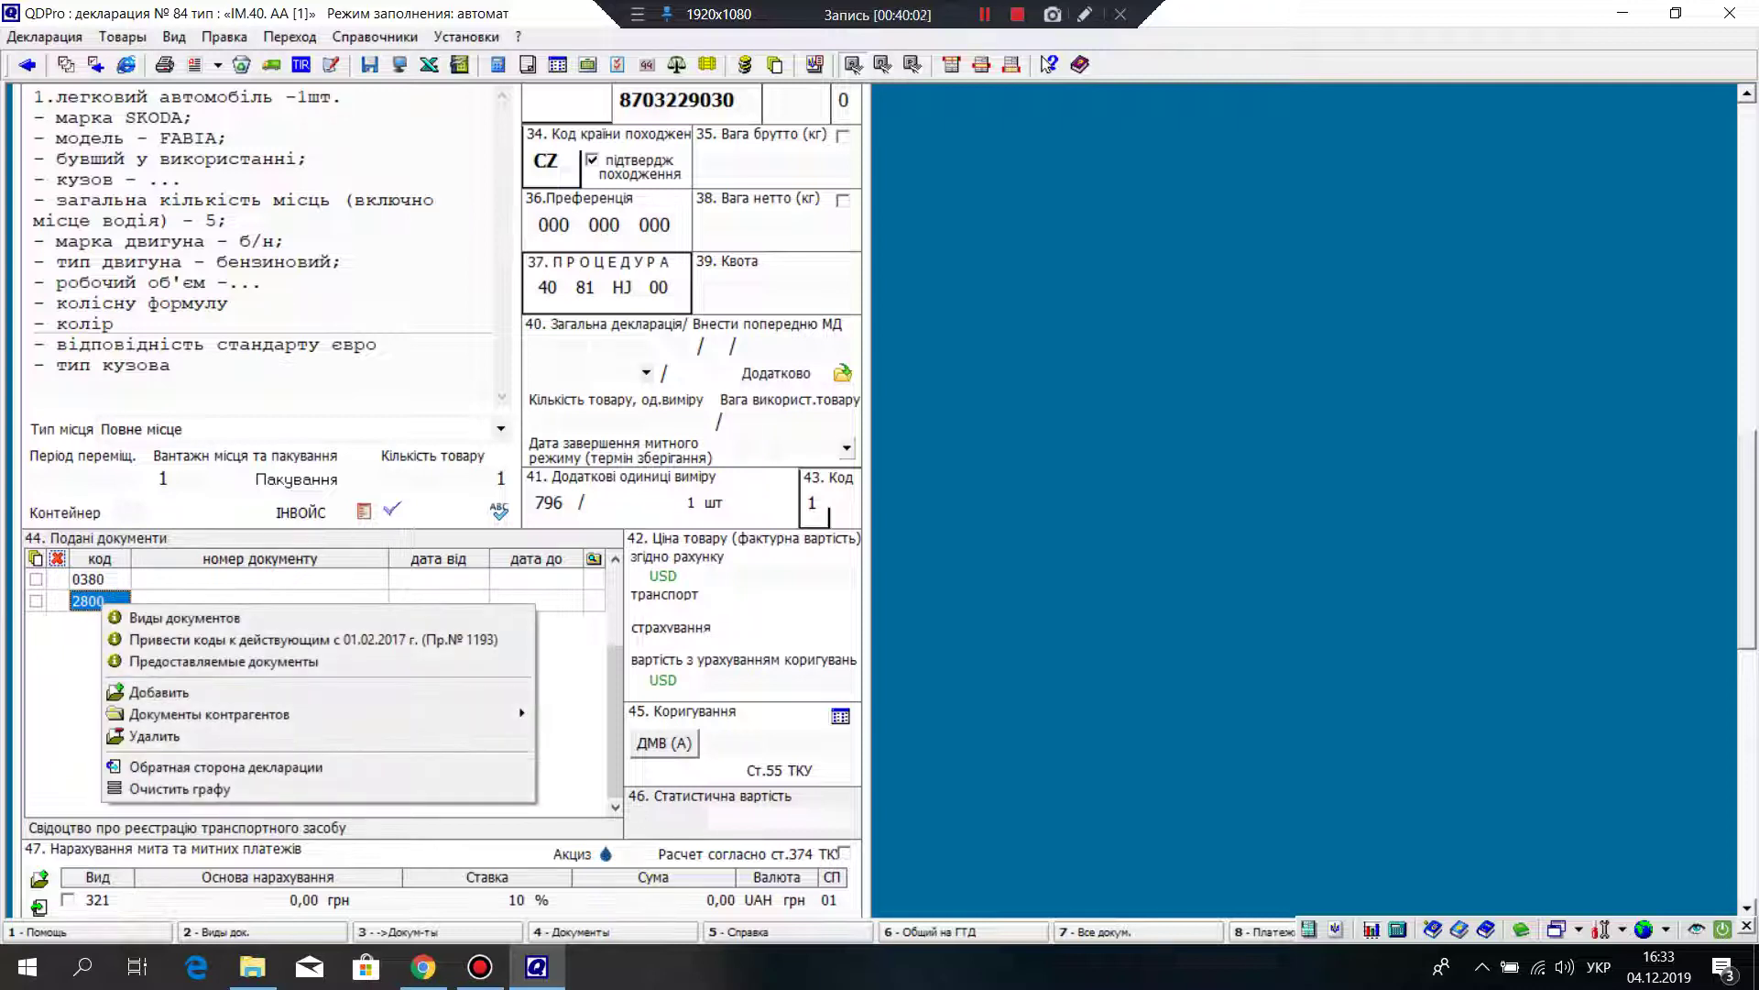
key("Up")
key("Up")
key("Up")
key("Up")
key("Up")
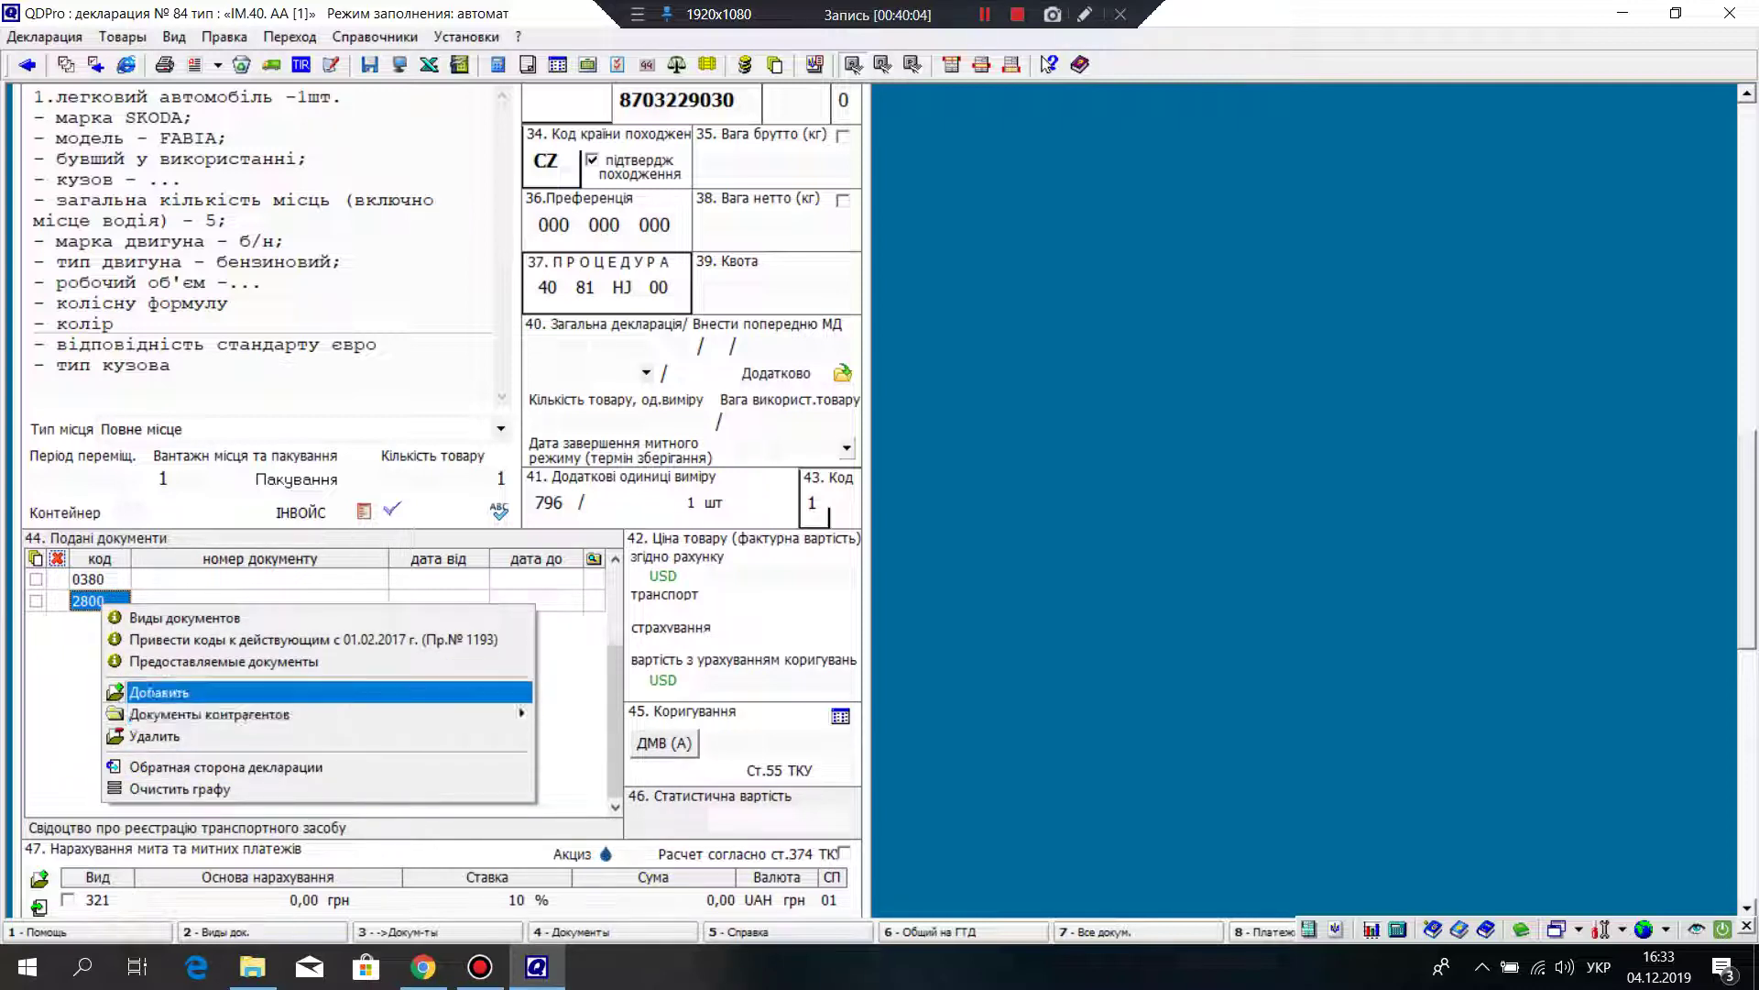
key("Return")
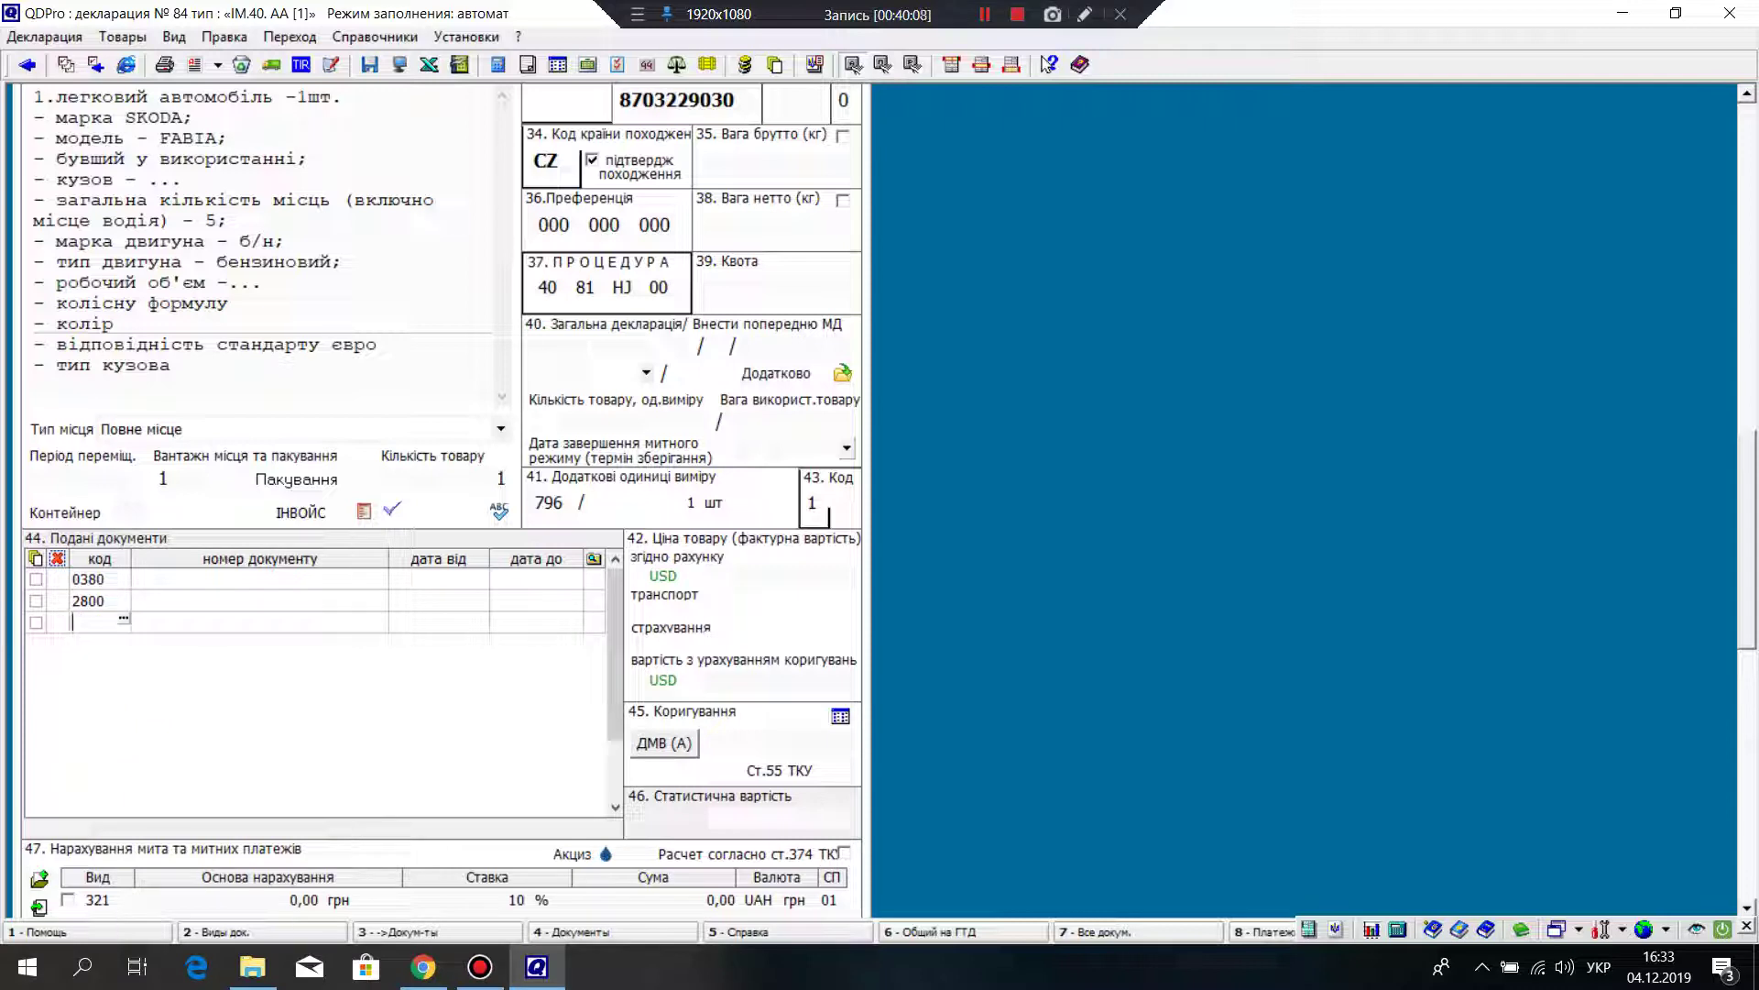
type("7017")
key("Tab")
Step: Add a fourth row with code 9201 and begin editing its document number
right_click(80, 622)
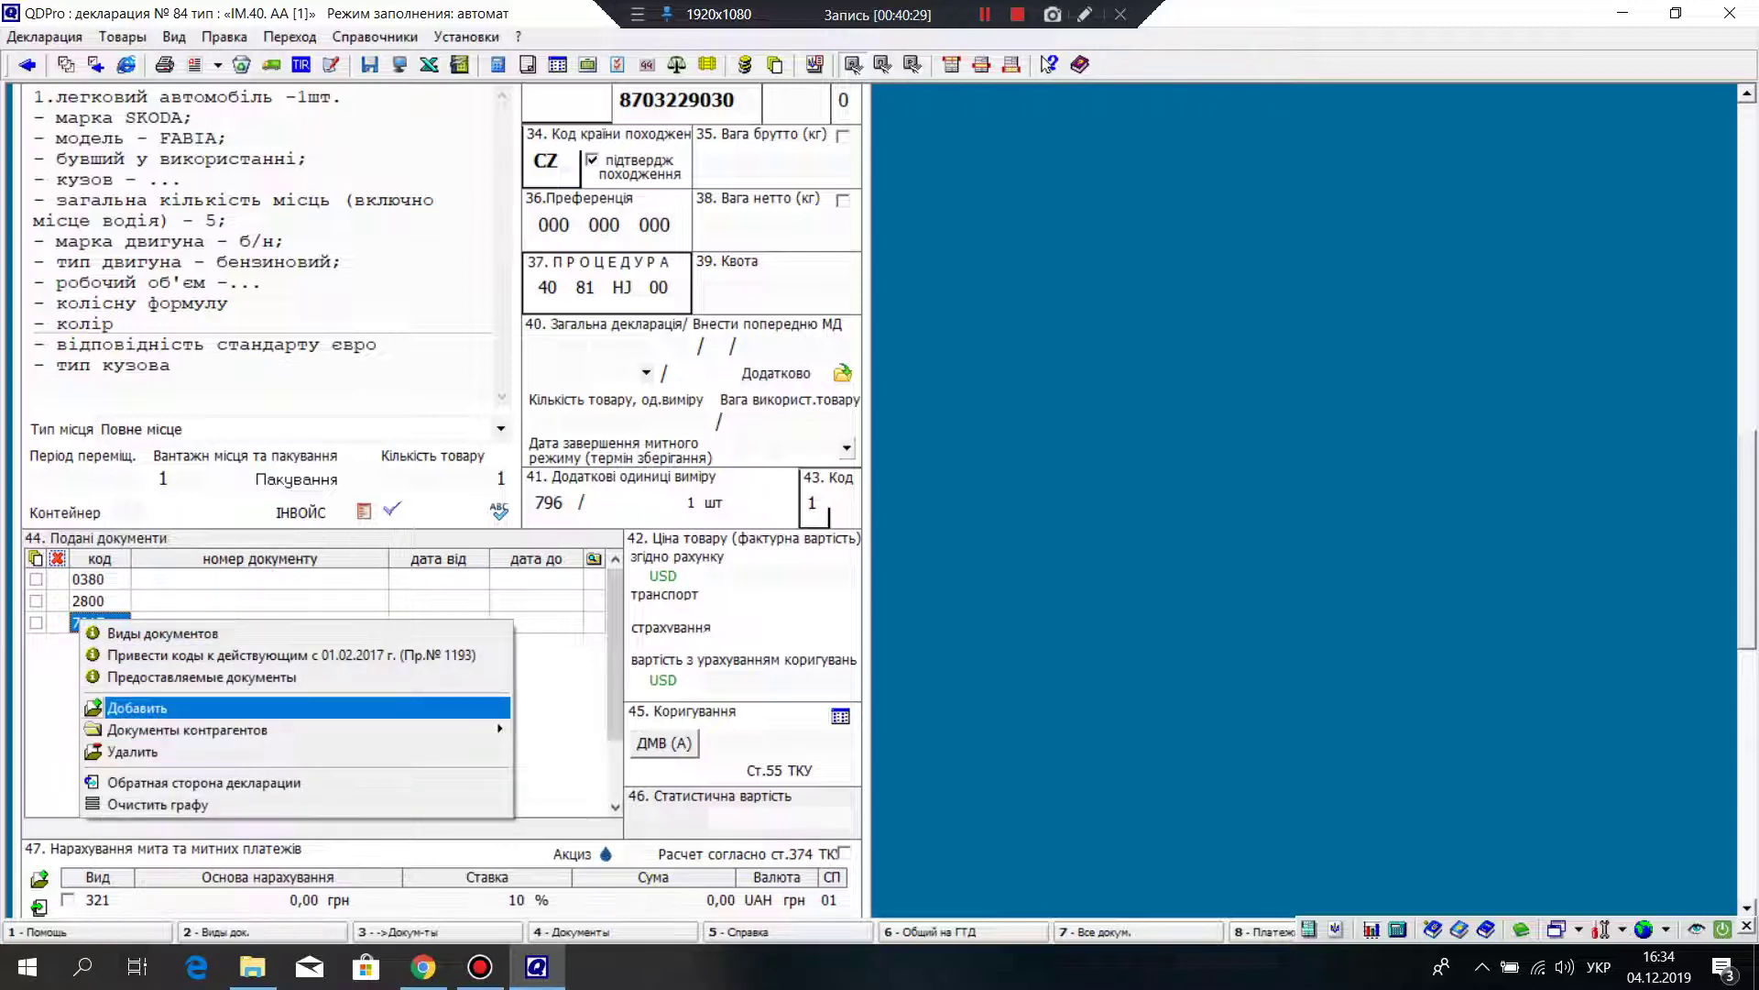
left_click(137, 707)
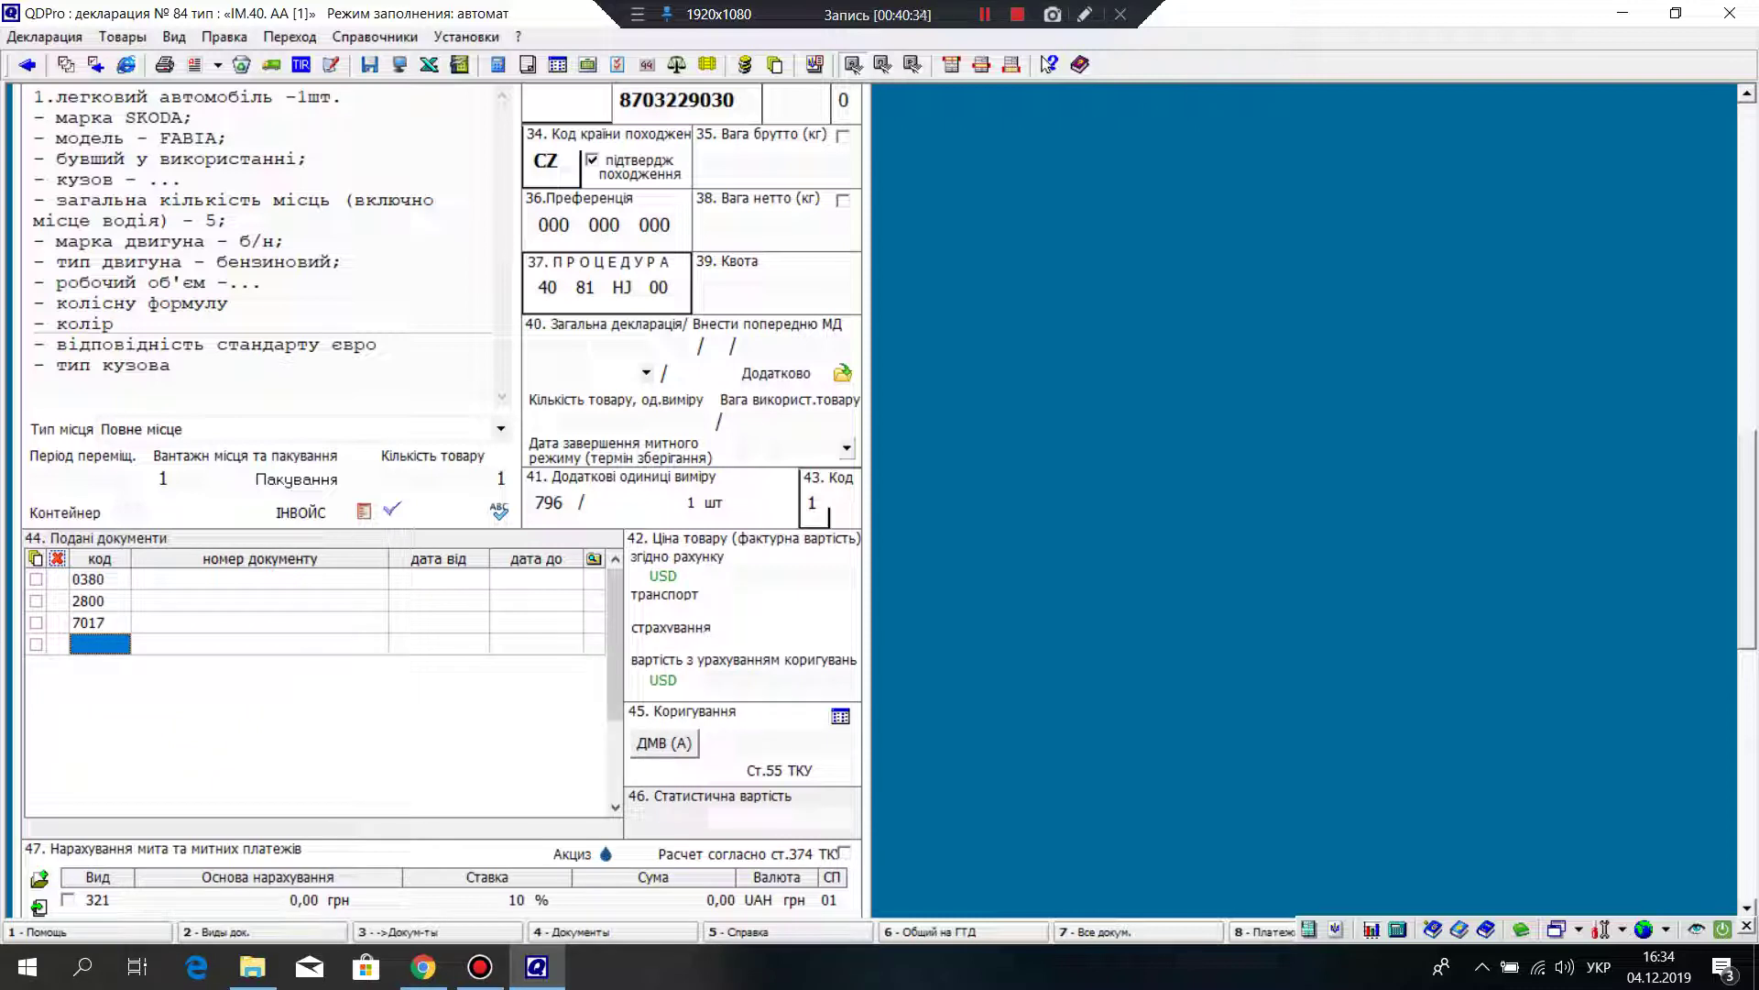
type("9201")
key("Return")
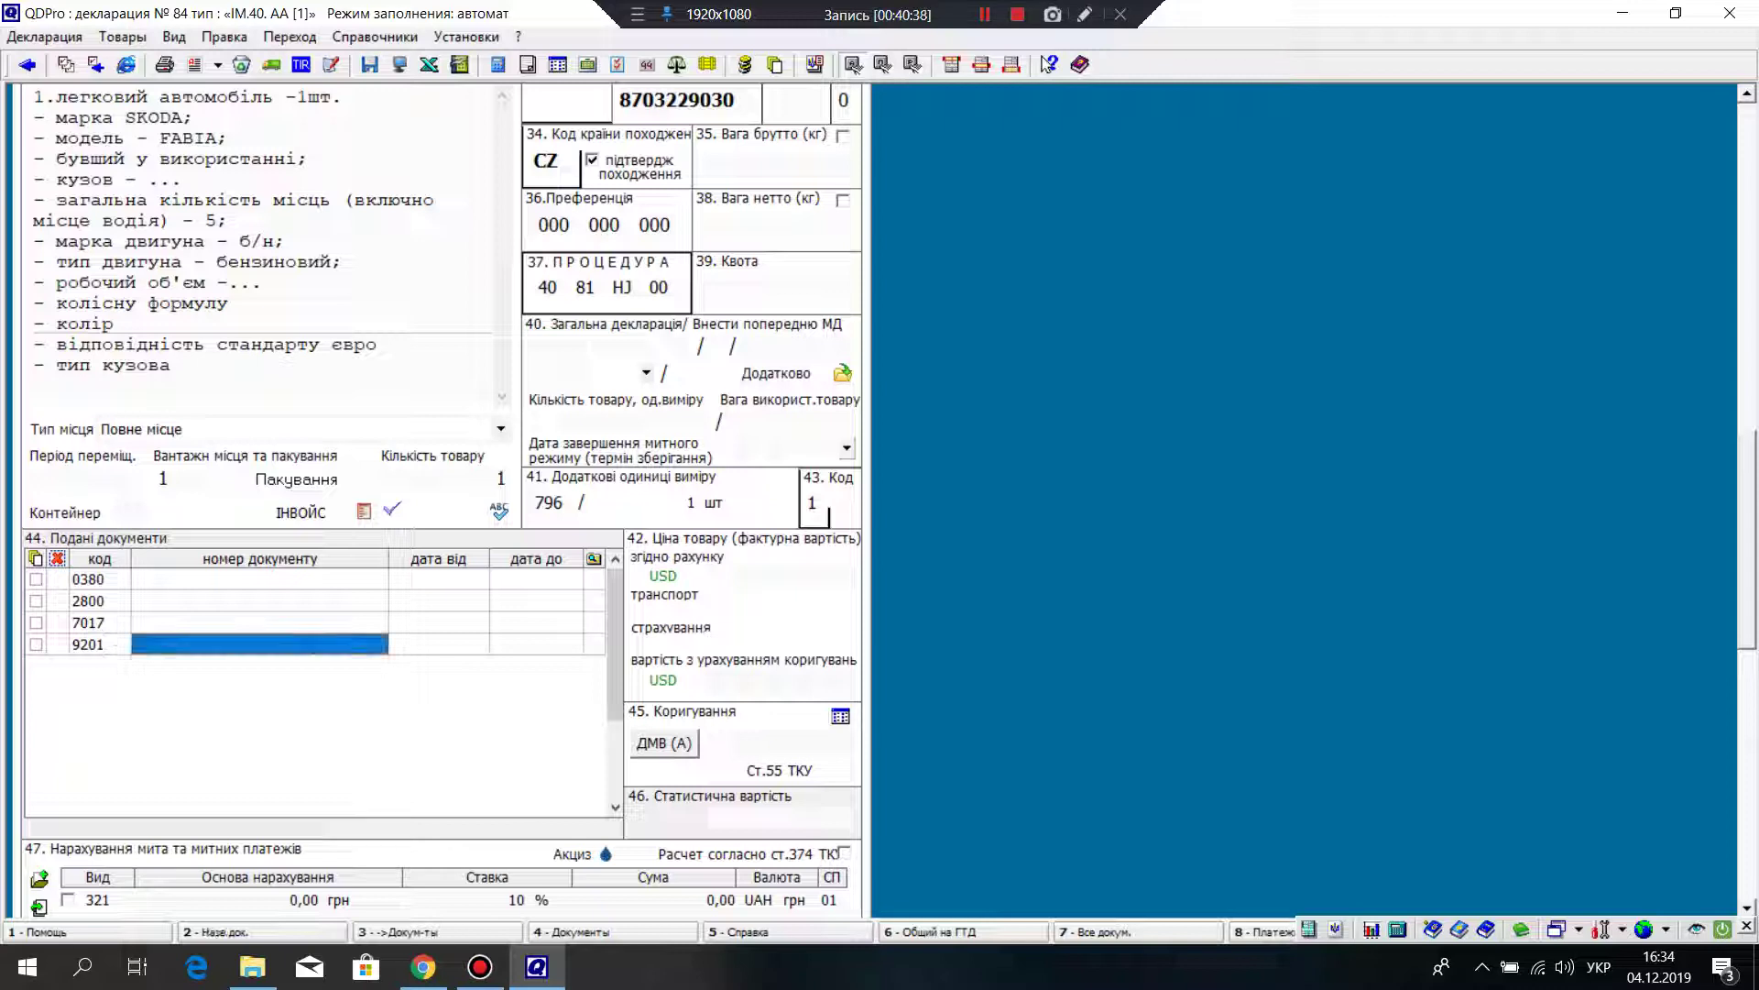
key("Return")
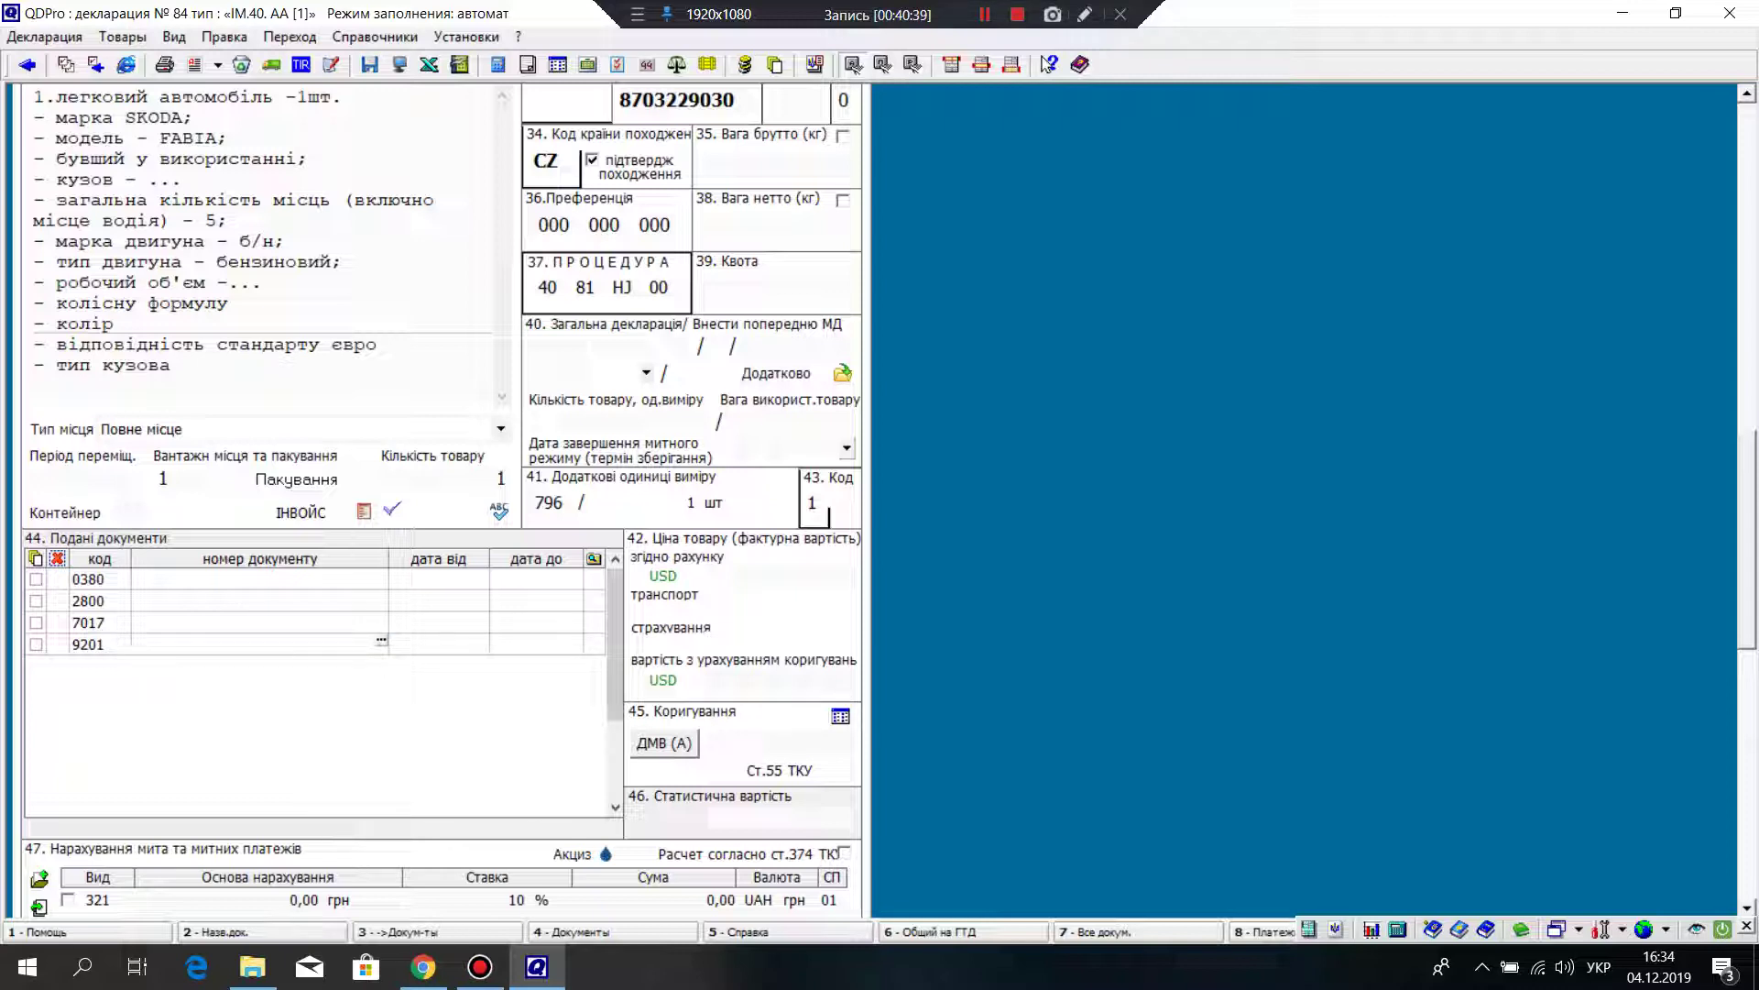
Step: Enter 'платіжне доручення' as the document number of the 9201 row
type("платіжне доручення")
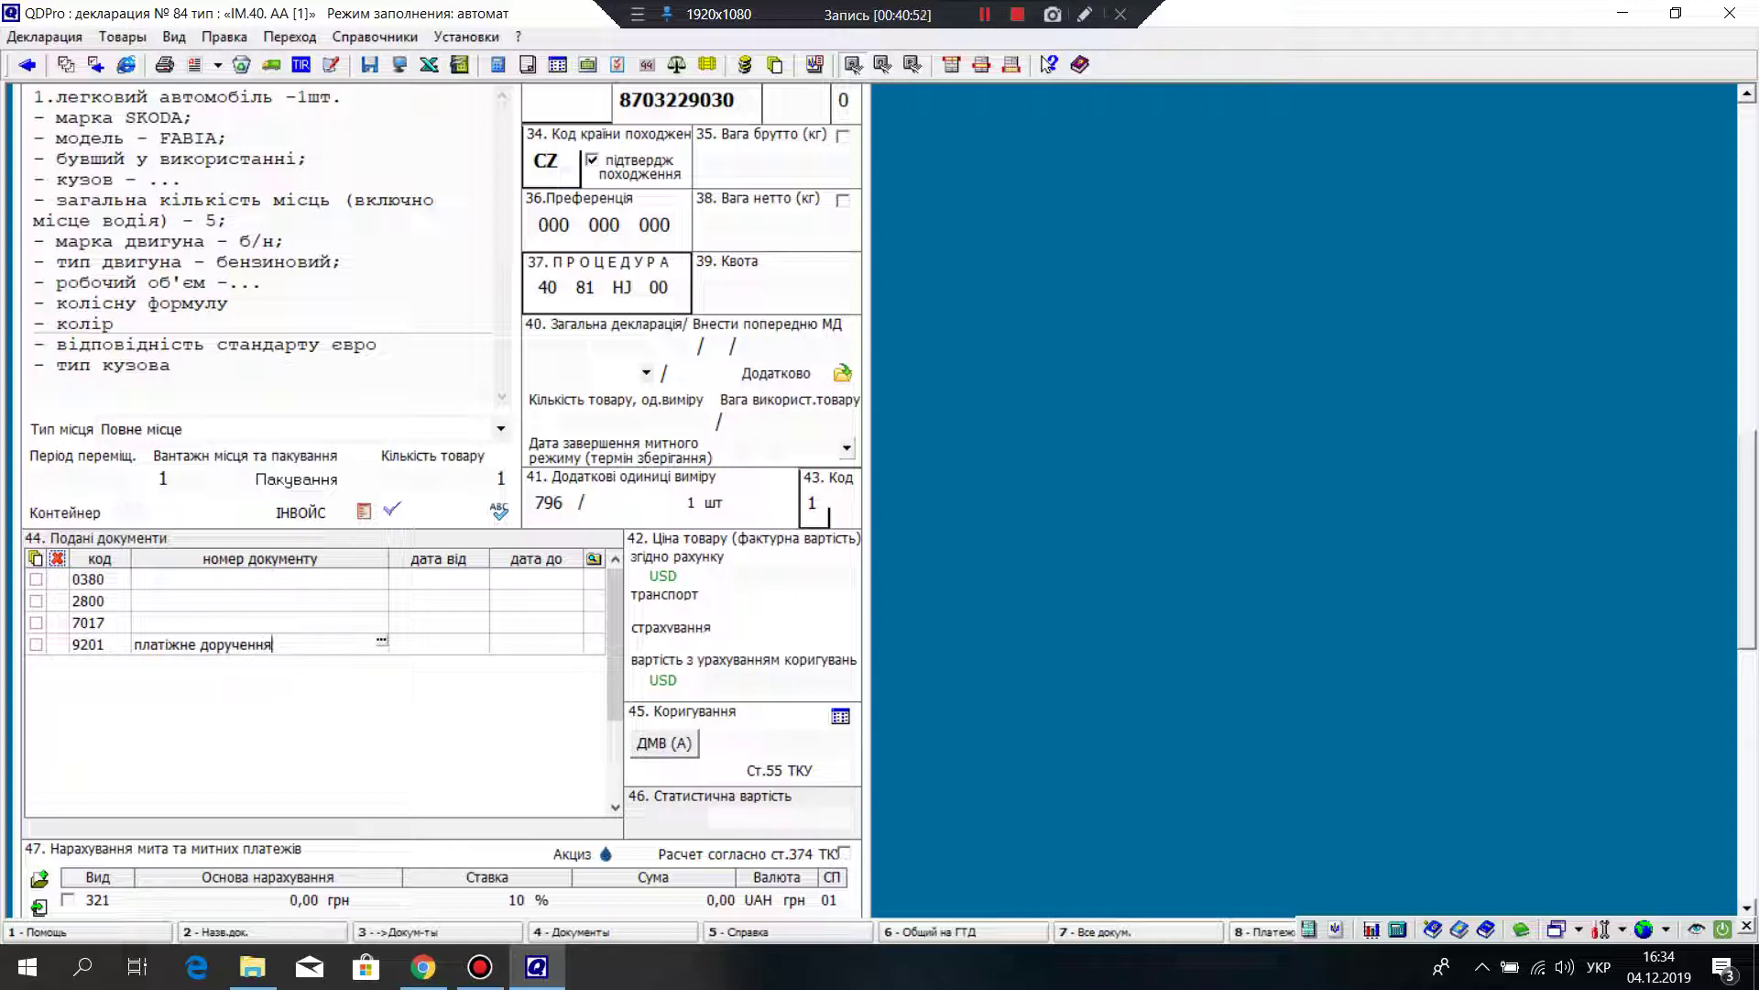
left_click(89, 644)
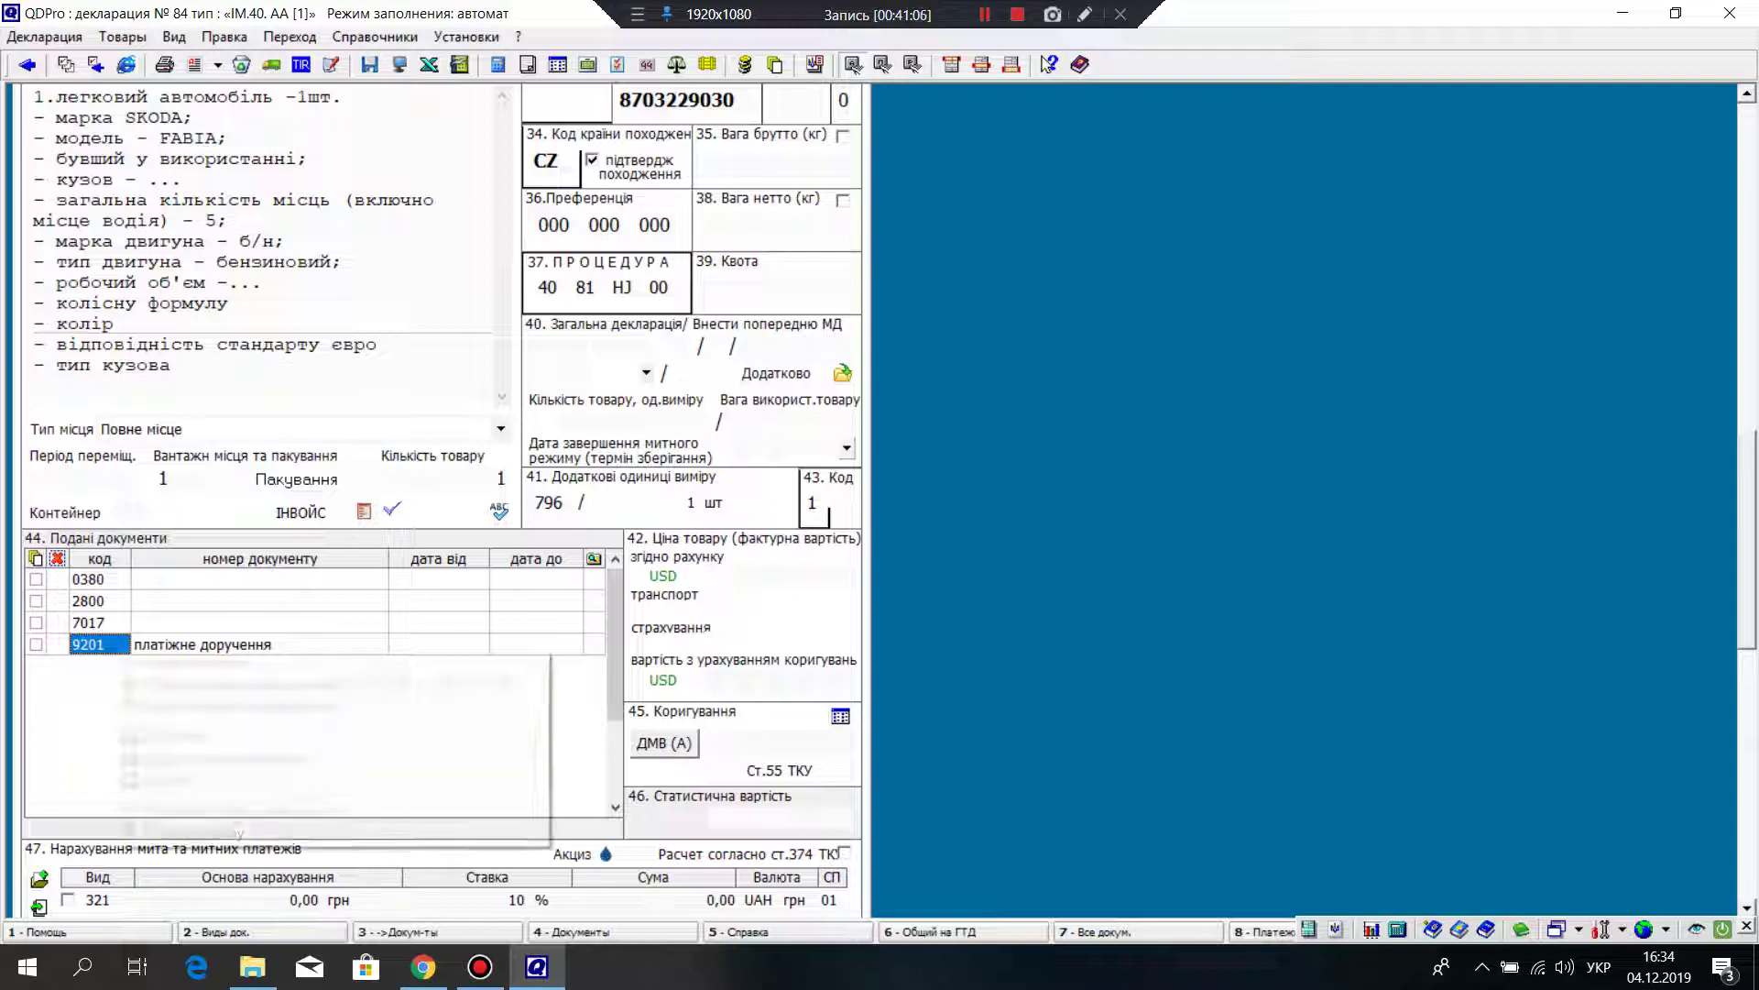
Step: Add a row below 9201 with document code 9802
right_click(114, 647)
key("Escape")
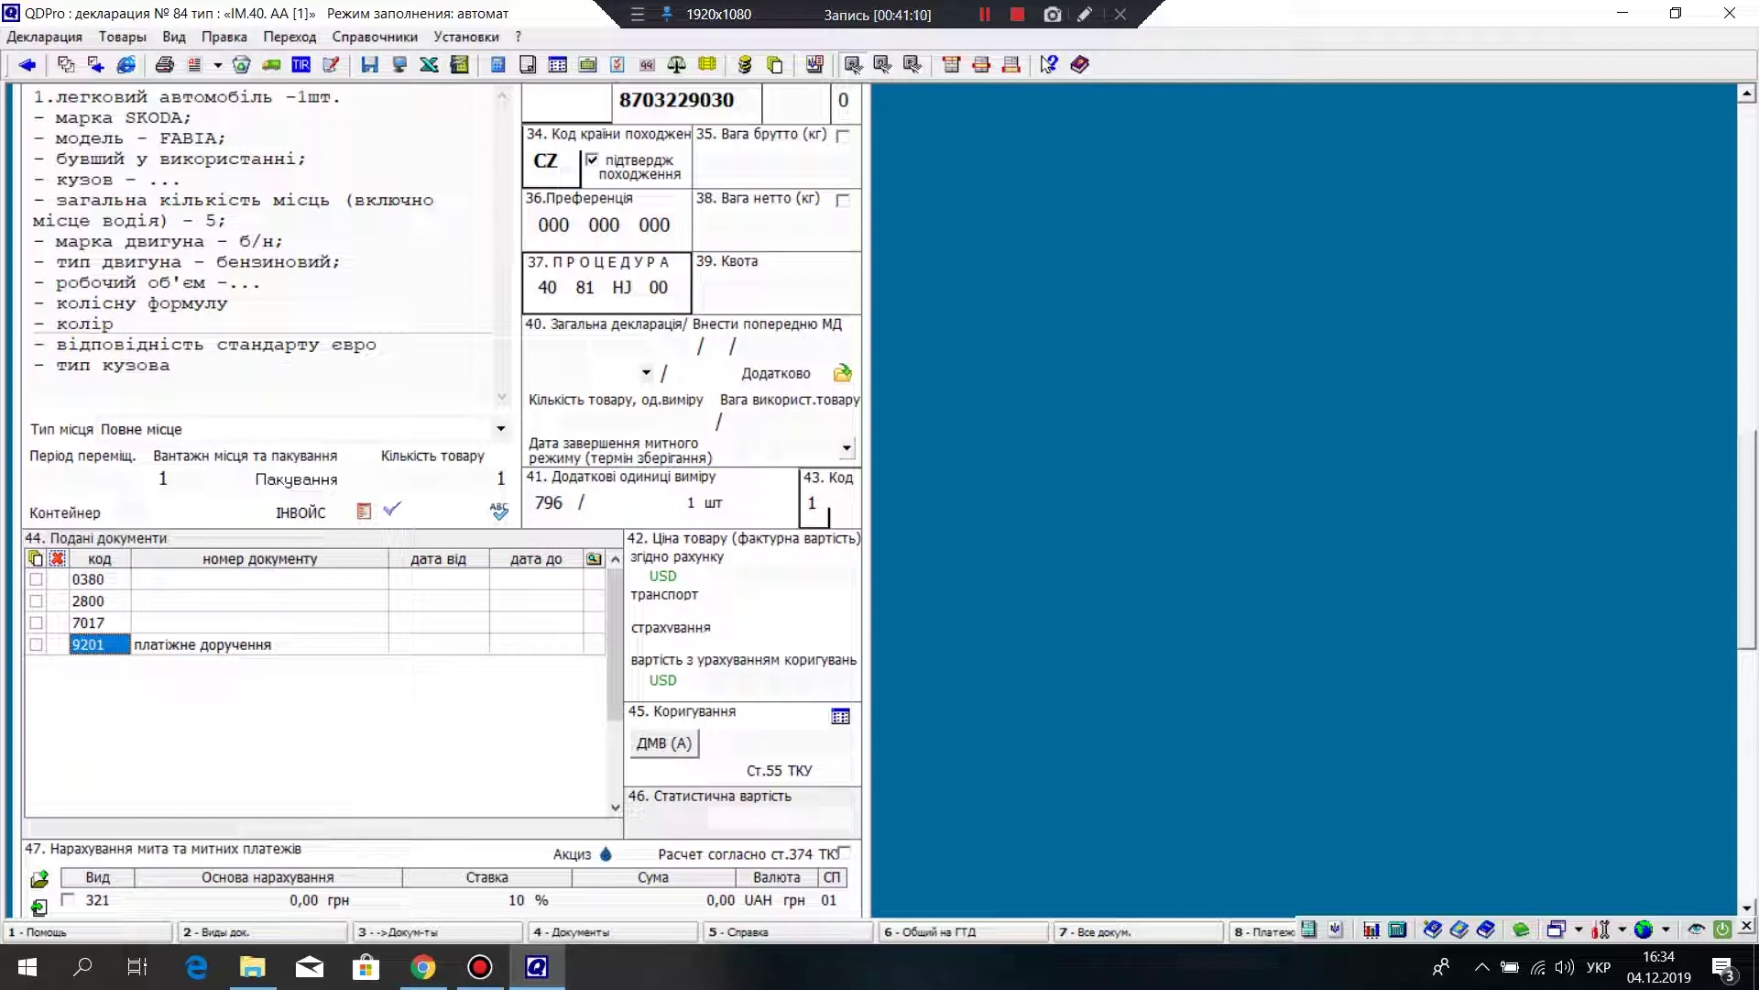
key("Menu")
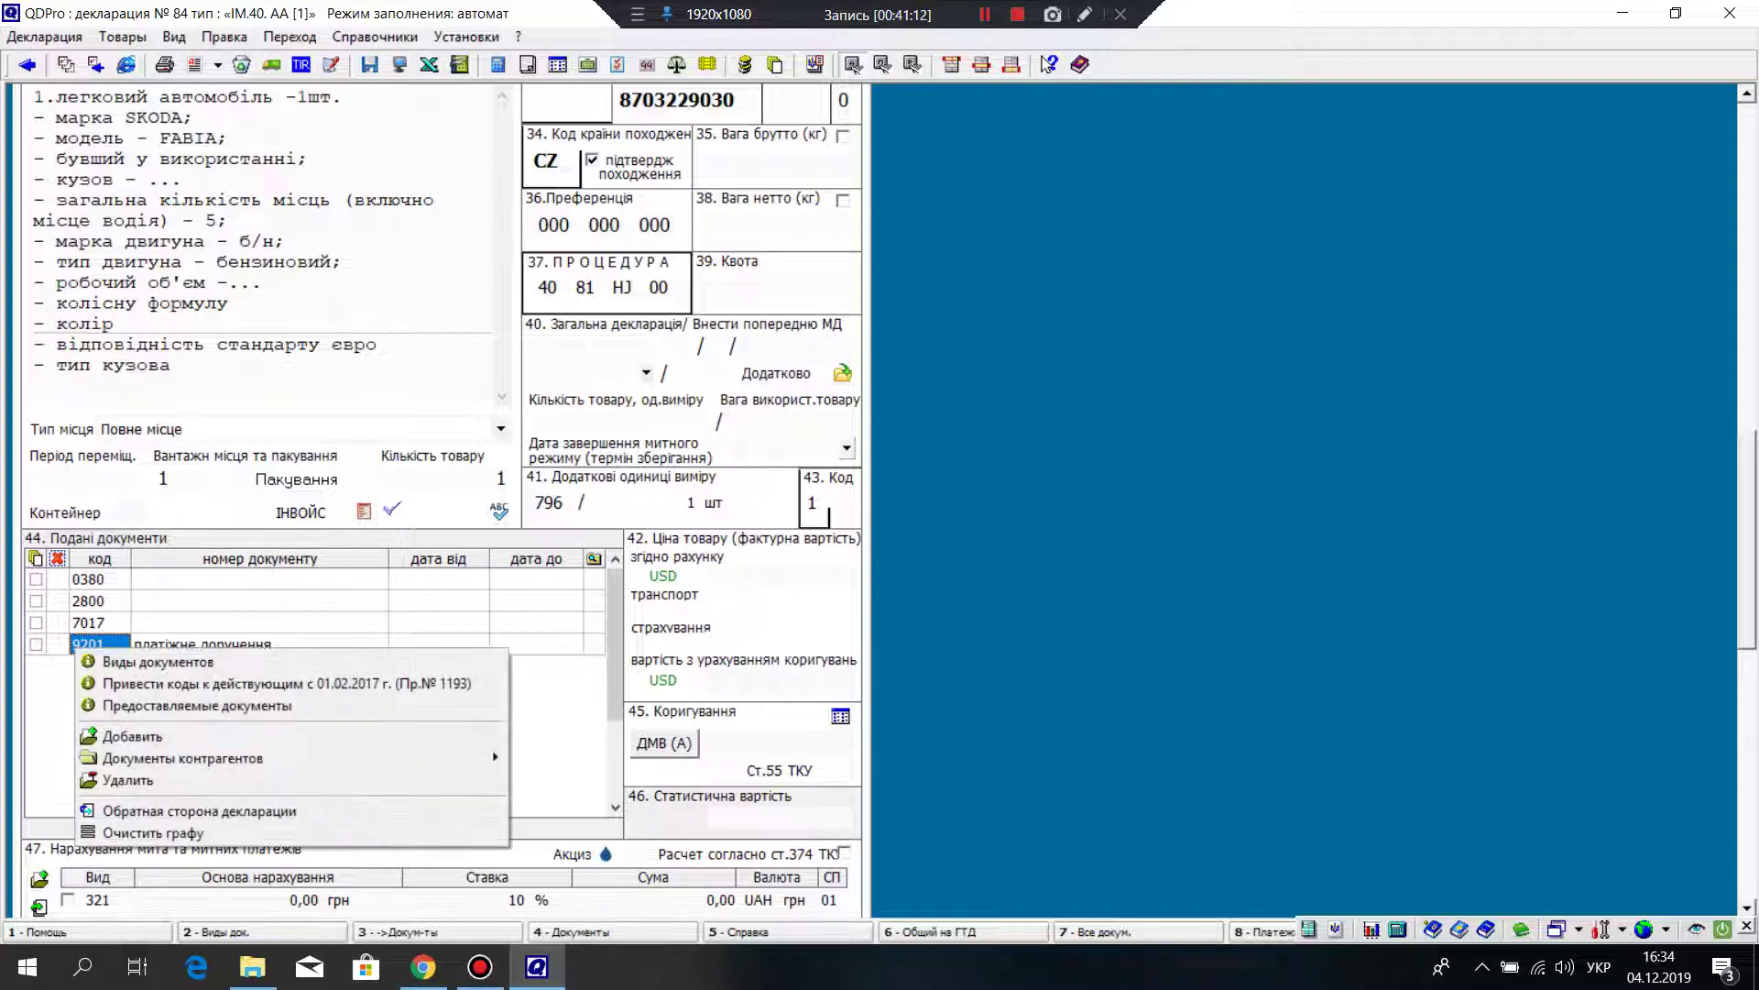
key("Up")
key("Up")
key("Up")
key("Up")
key("Up")
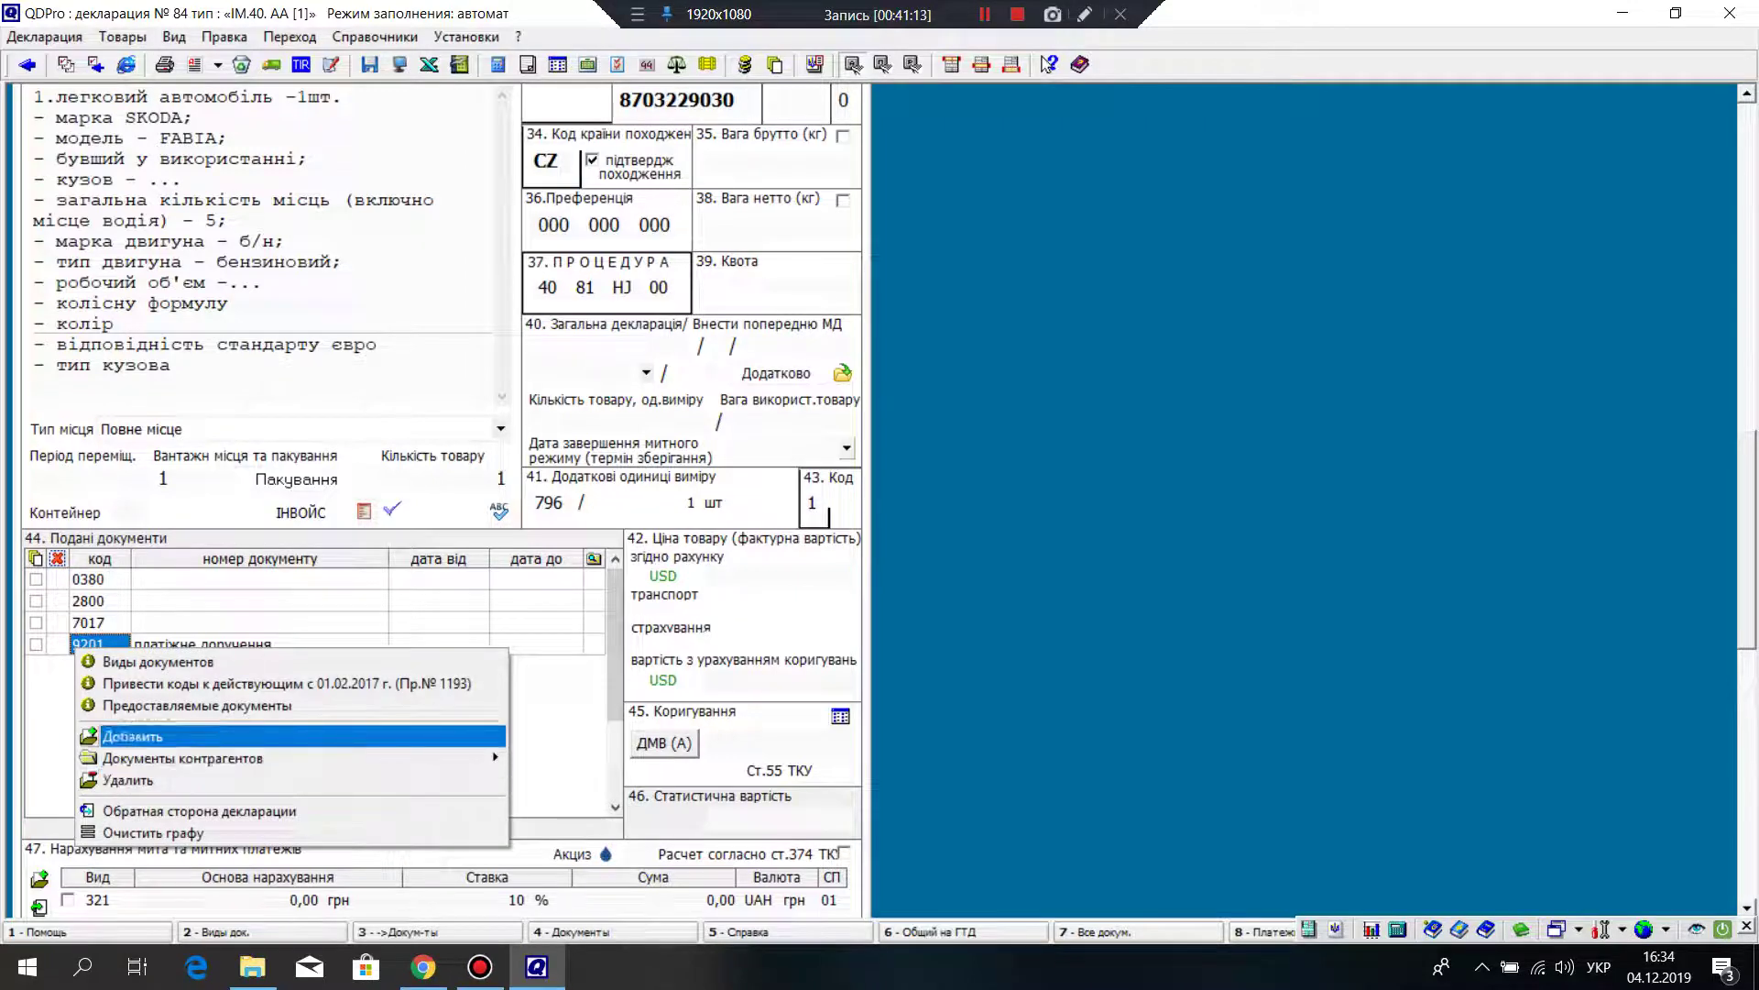
key("Return")
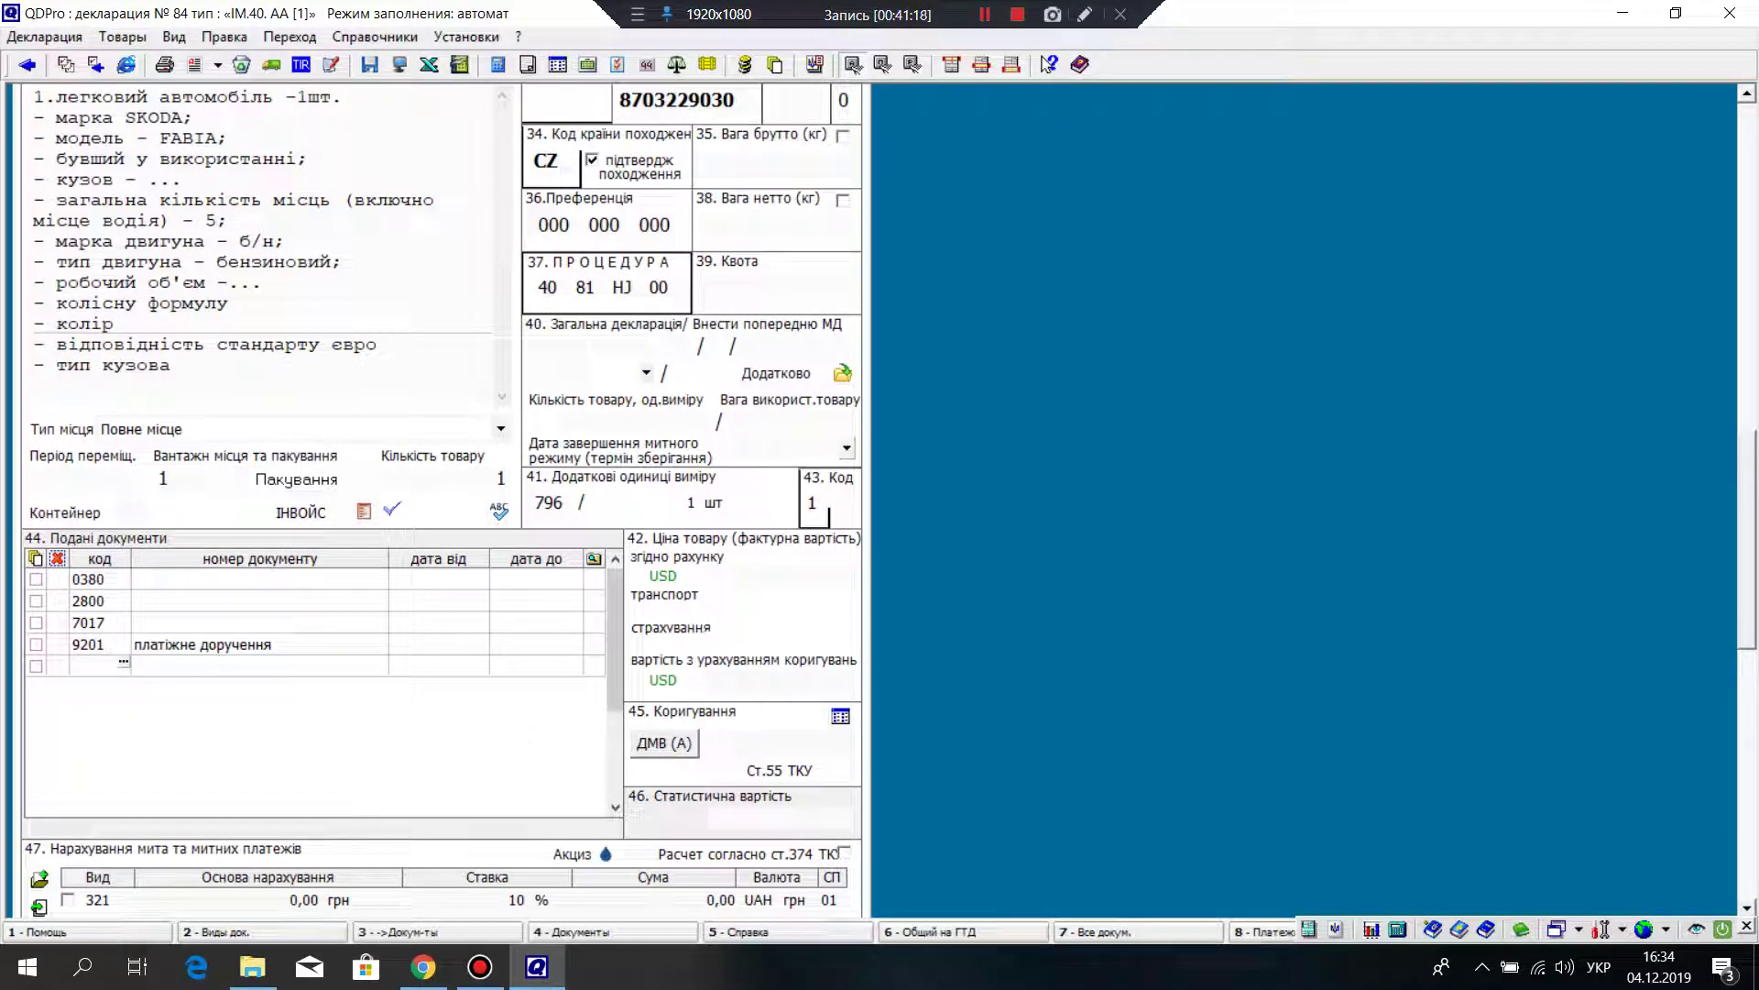
type("9802")
key("Return")
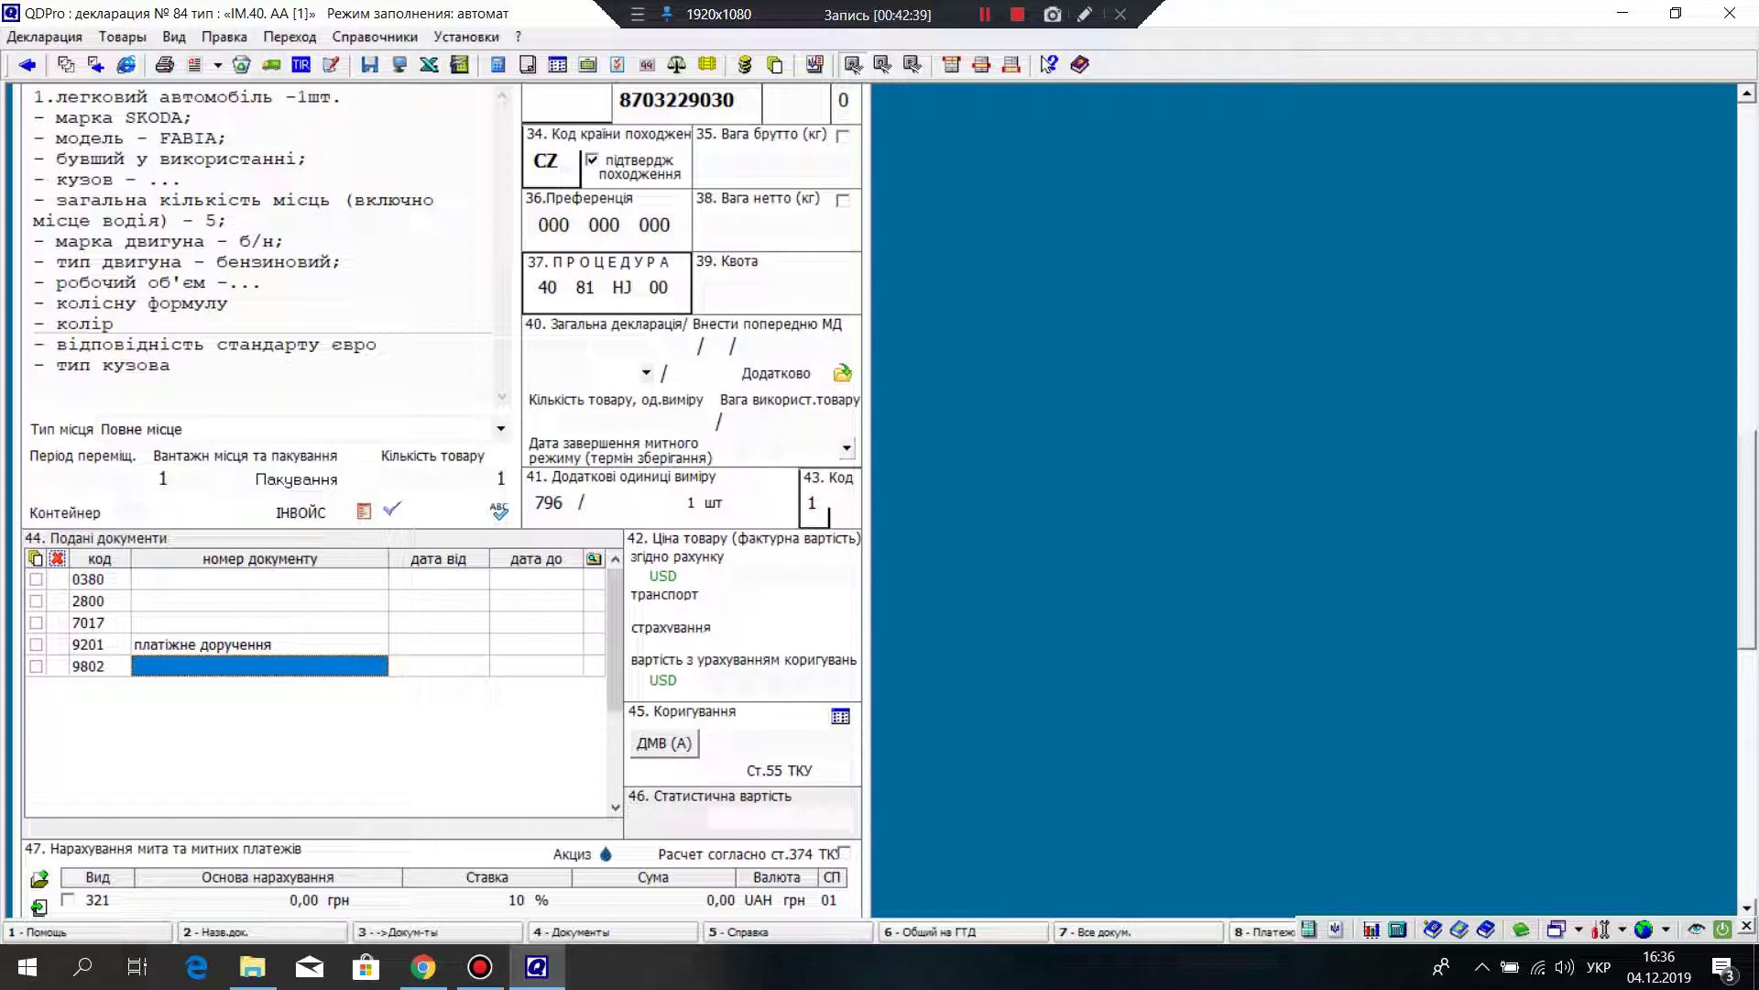
Step: Enter 'паспортні данні' for document 9802 and add a blank row below it
type("паспор")
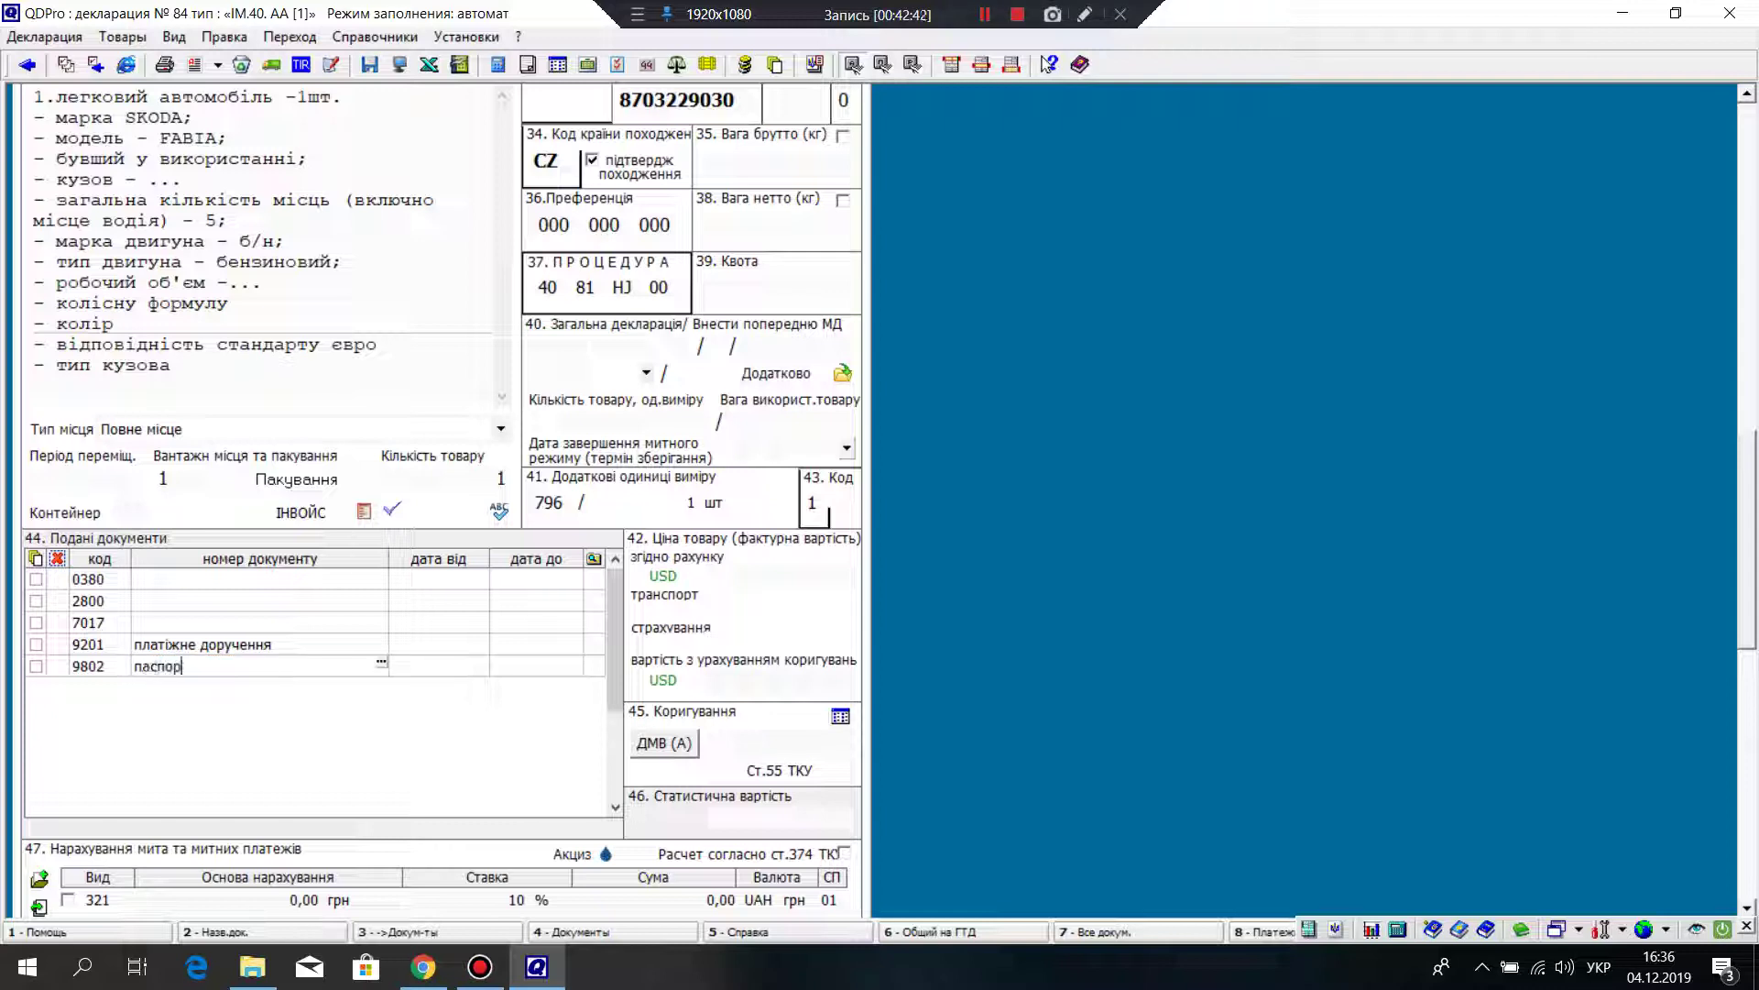
type("тні данні")
key("Return")
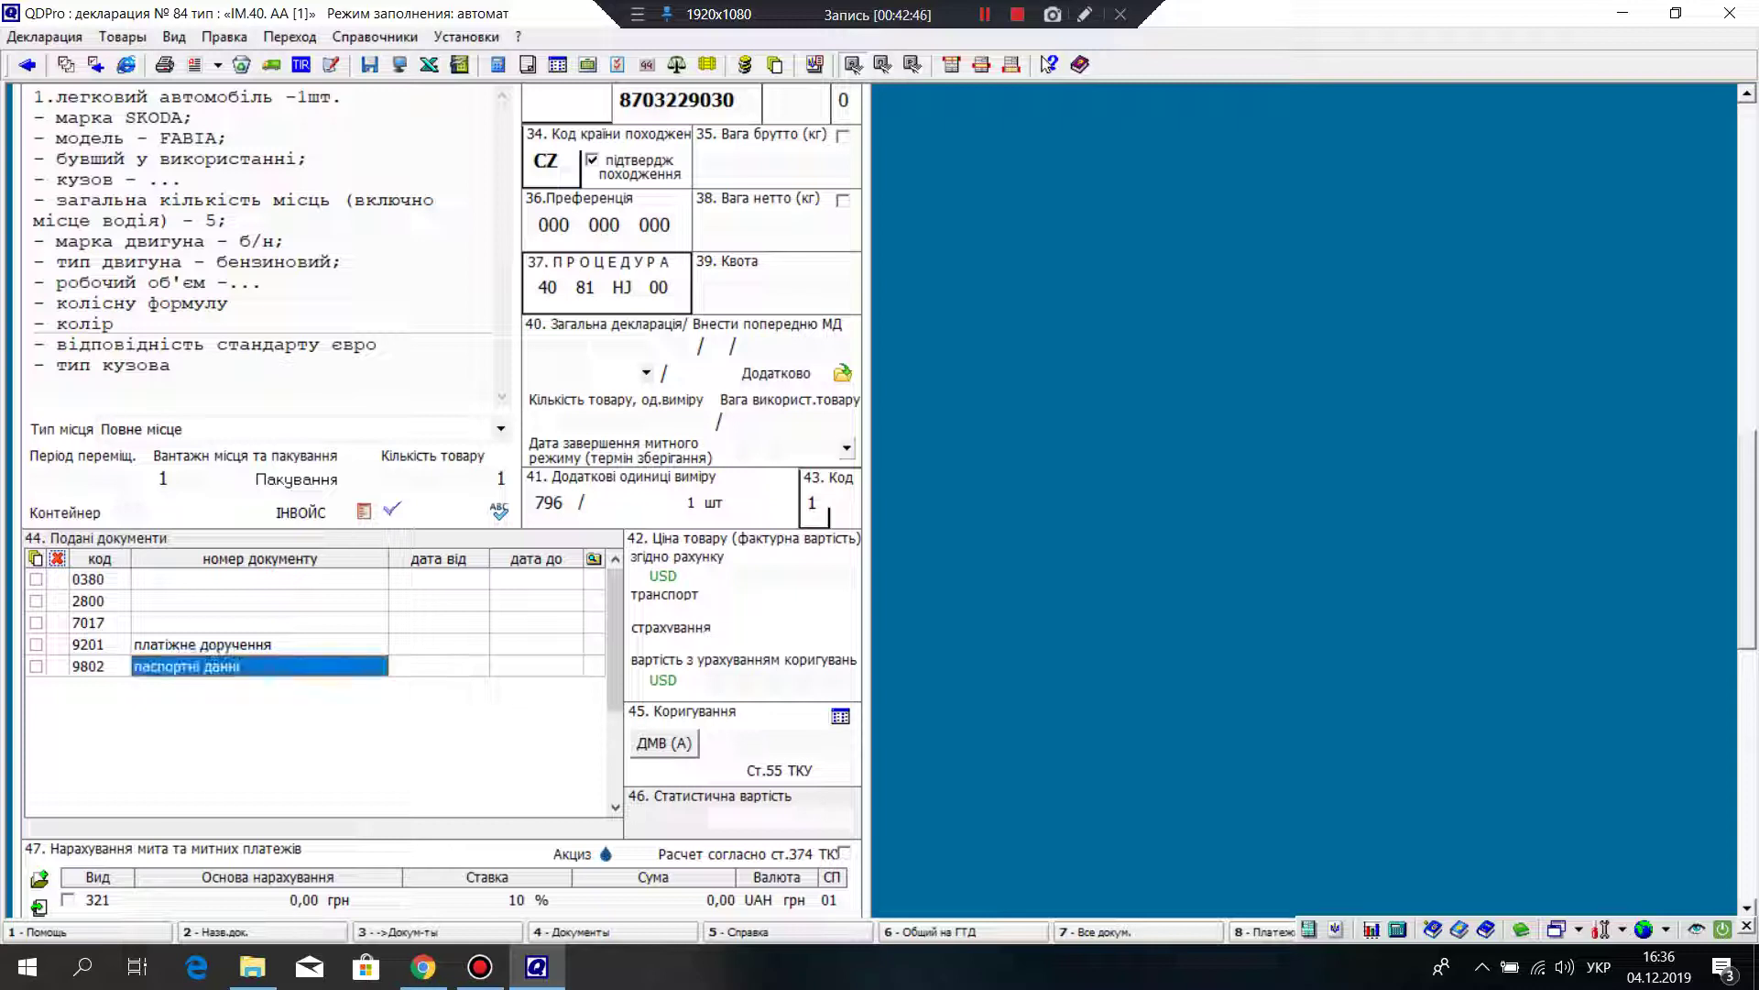
right_click(112, 667)
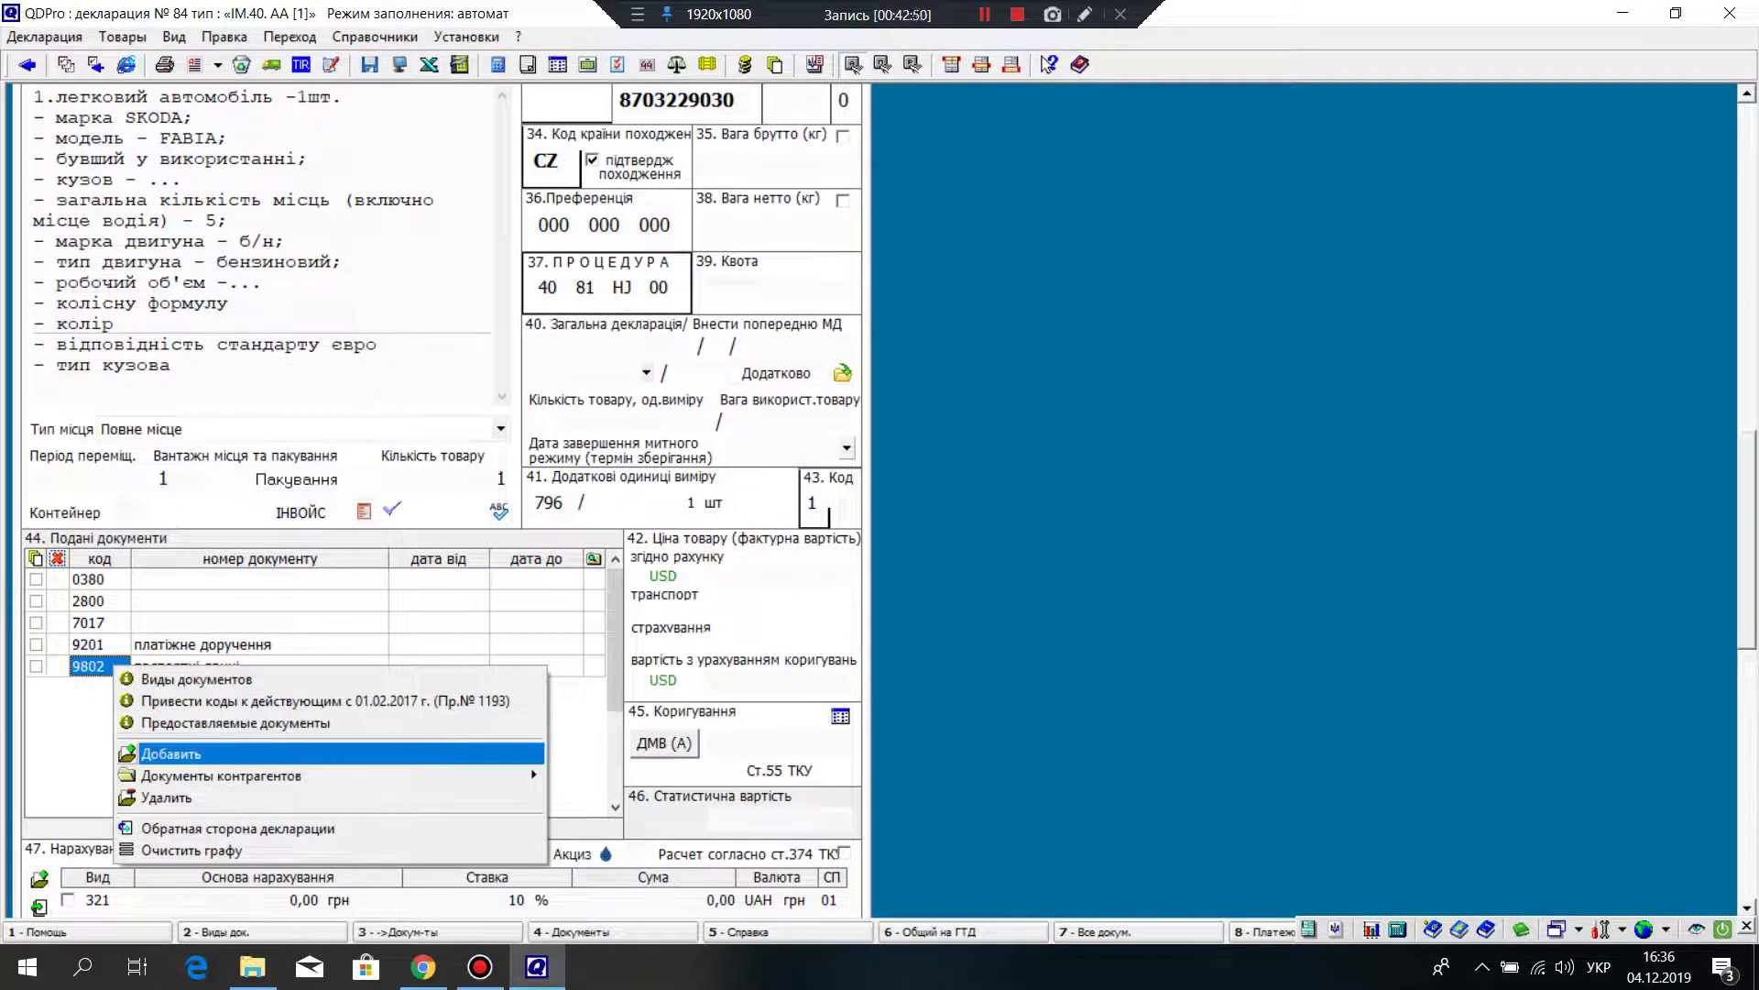
key("Return")
Step: Look up document type code 9000 in the code list and insert it into the new row
key("F2")
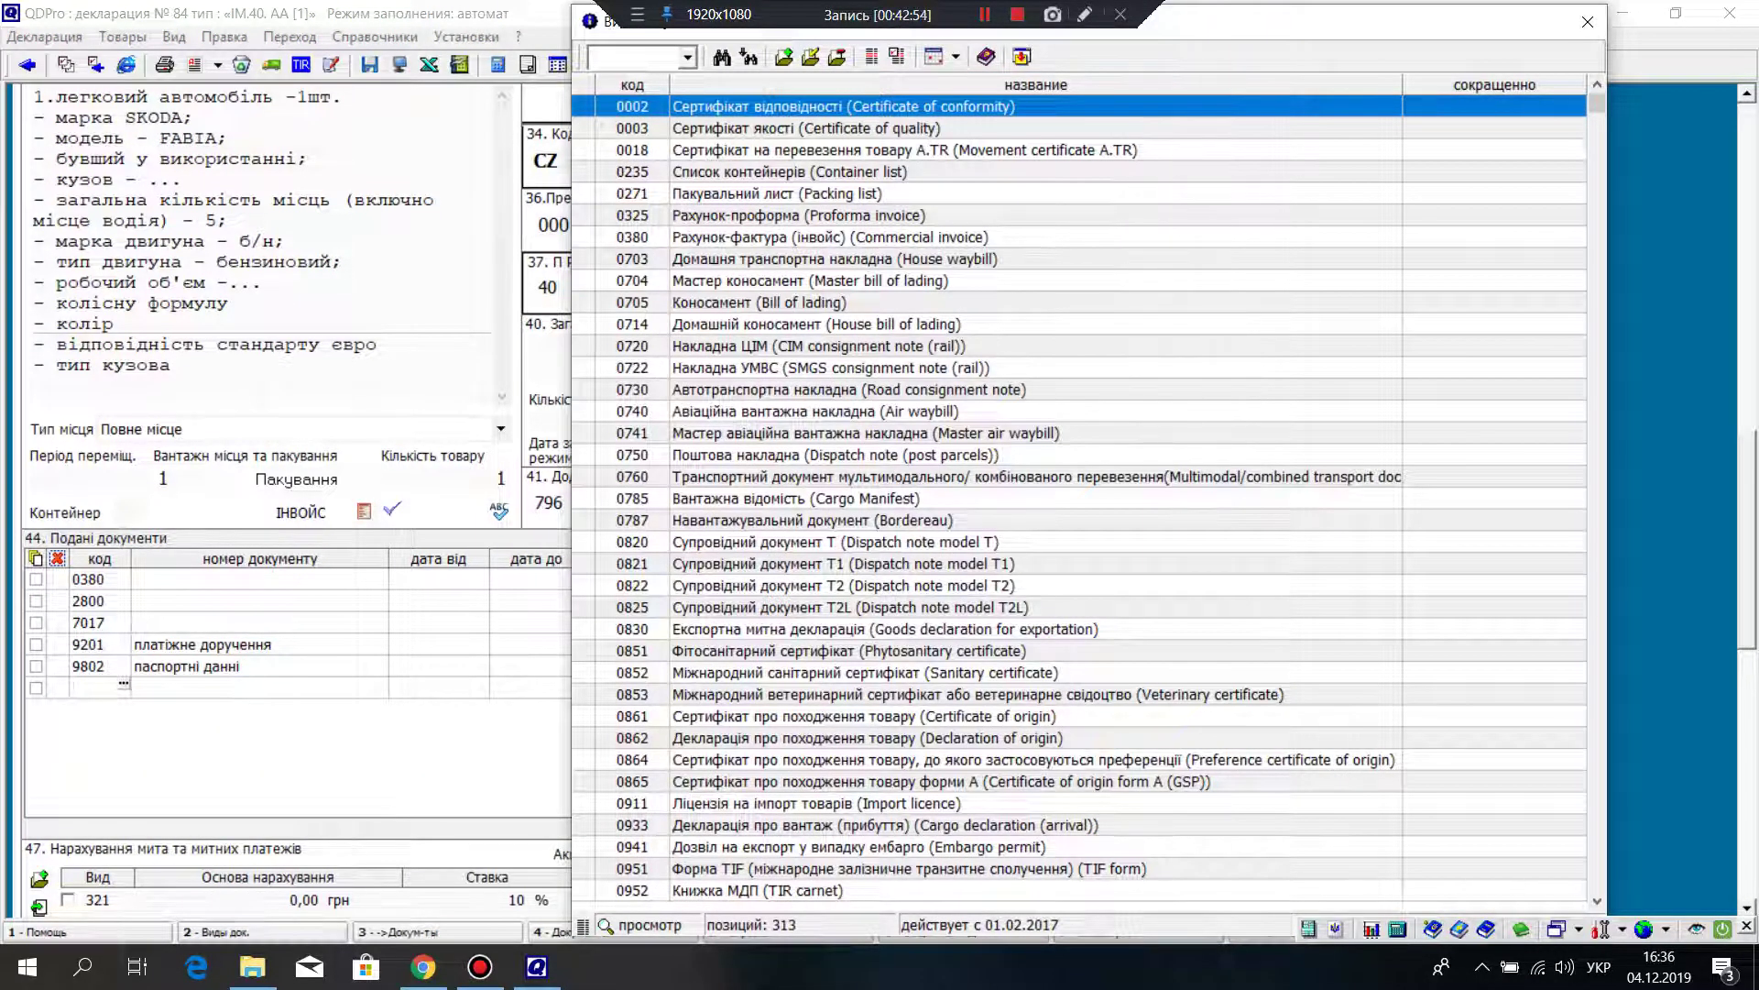
key("Down")
key("Down")
key("Down")
key("Down")
key("Down")
key("Down")
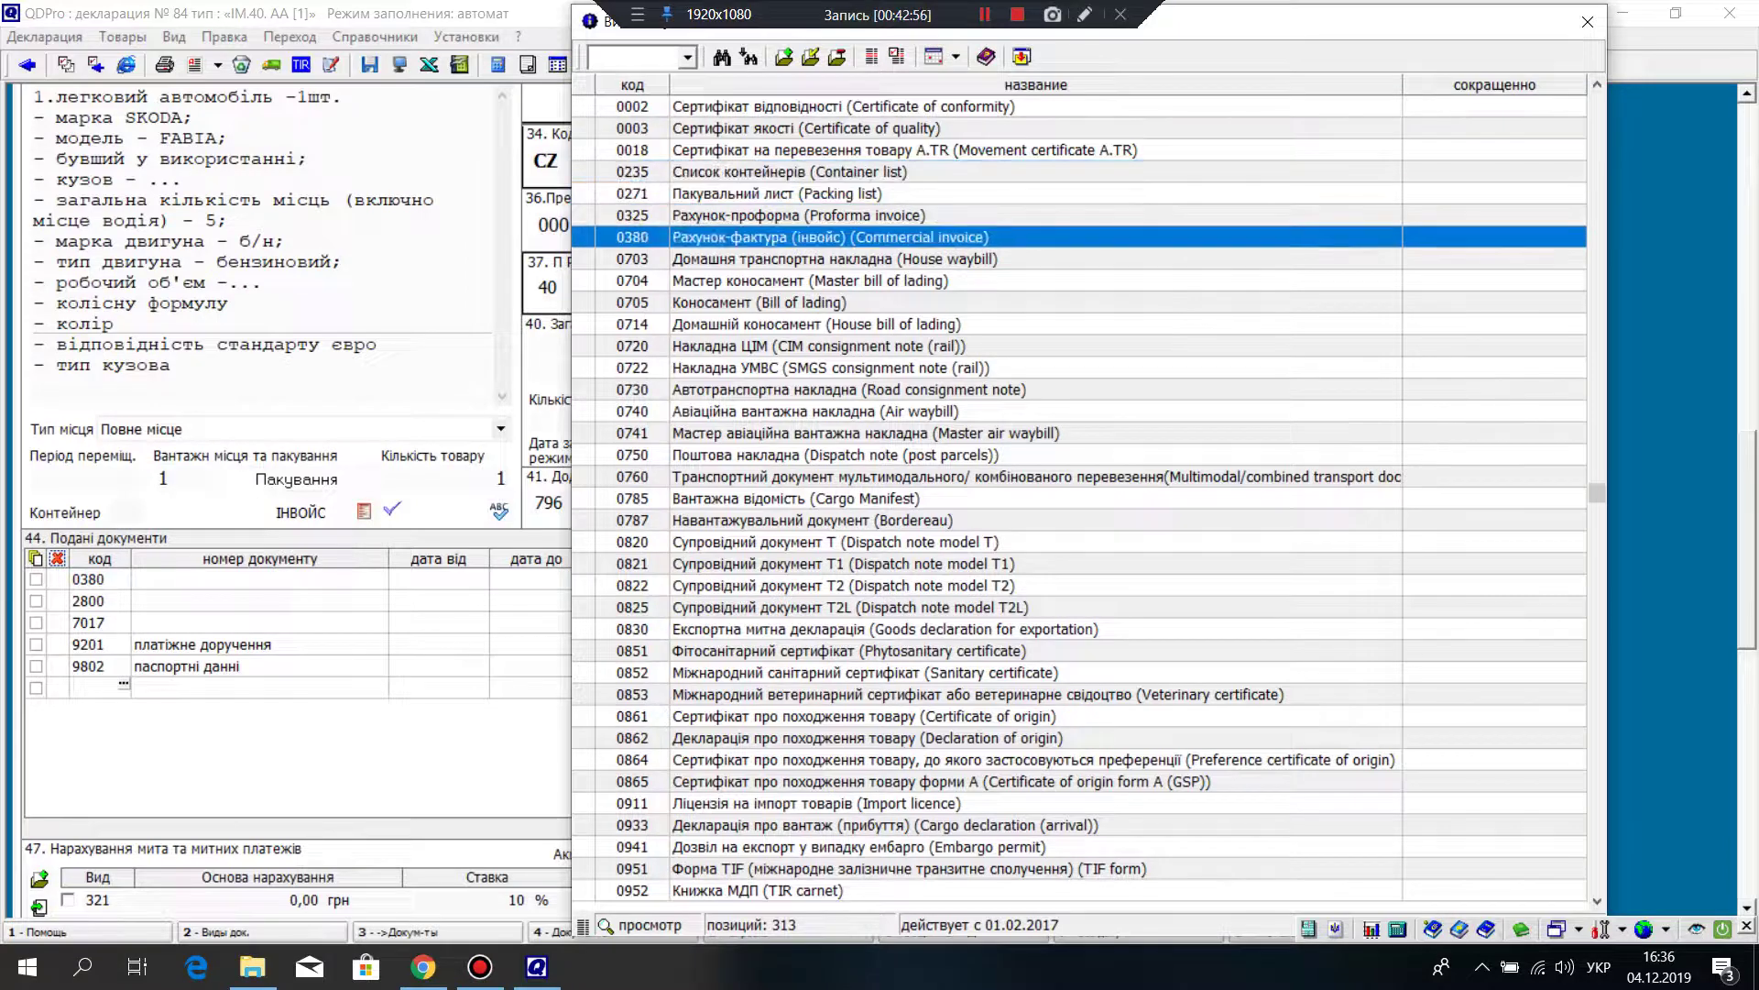
key("Down")
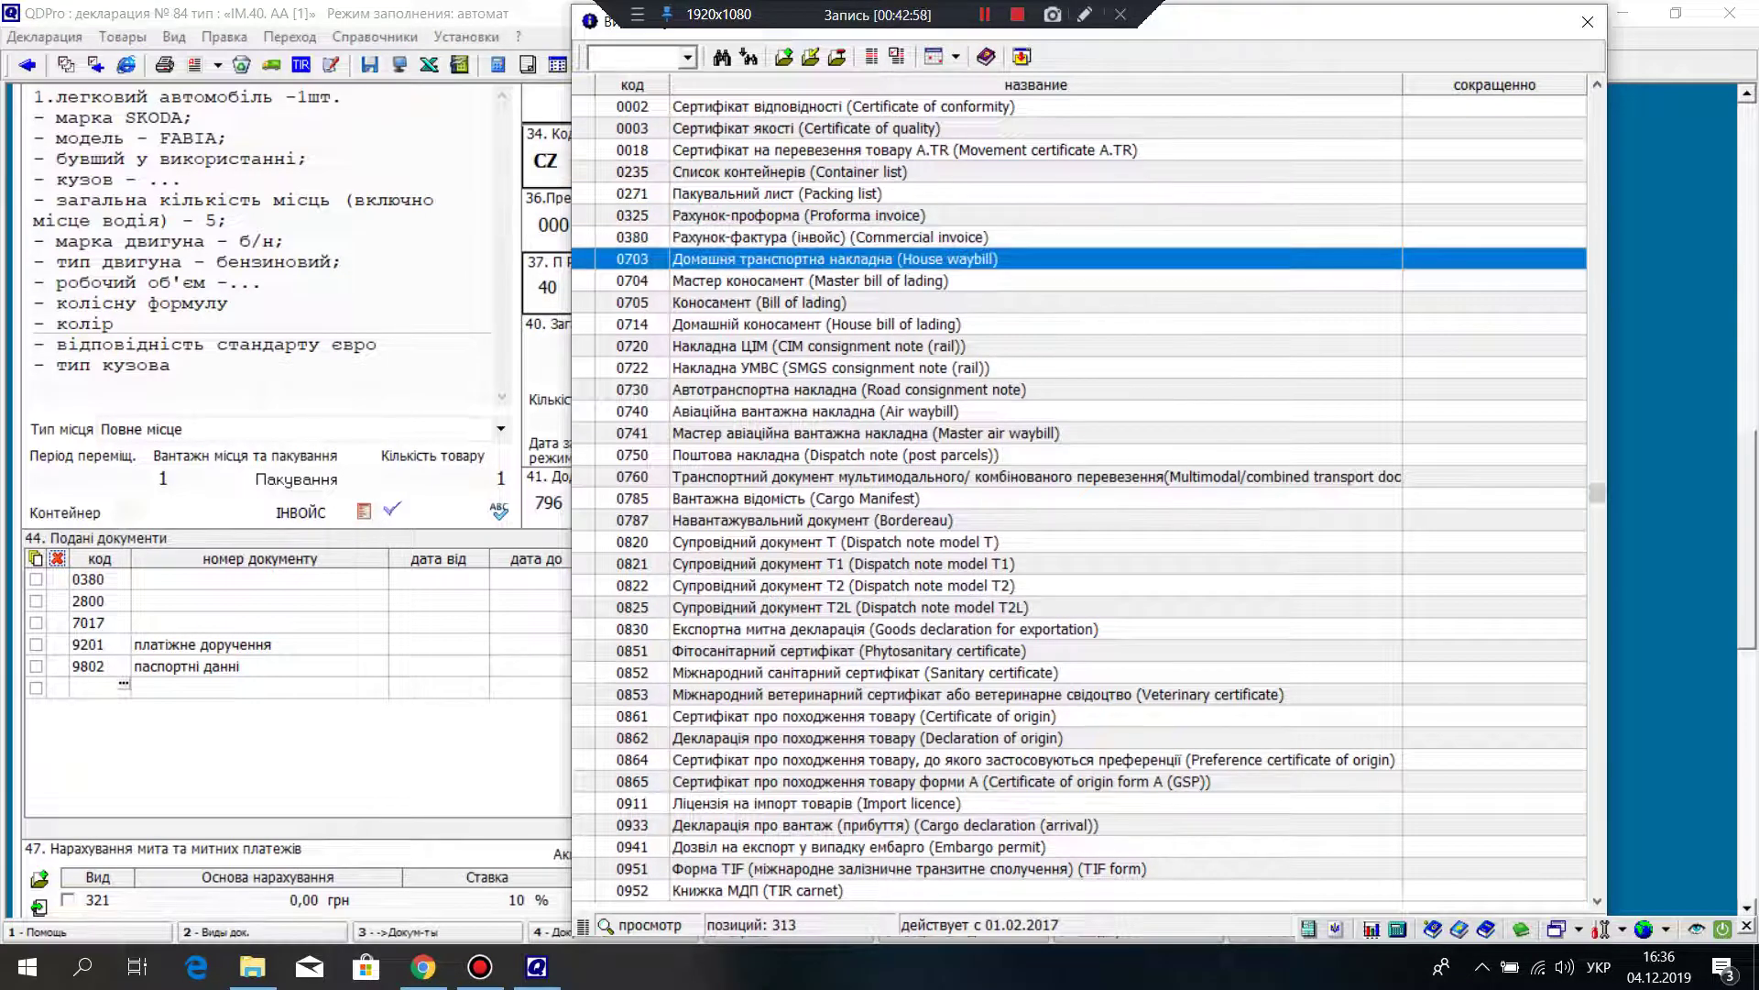
key("Down")
key("Down")
key("Down")
key("Down")
key("Down")
key("Down")
key("Down")
key("Down")
key("Down")
key("Down")
key("Down")
key("Down")
key("Down")
key("Down")
key("Down")
key("Down")
key("Down")
key("Down")
key("Down")
key("Down")
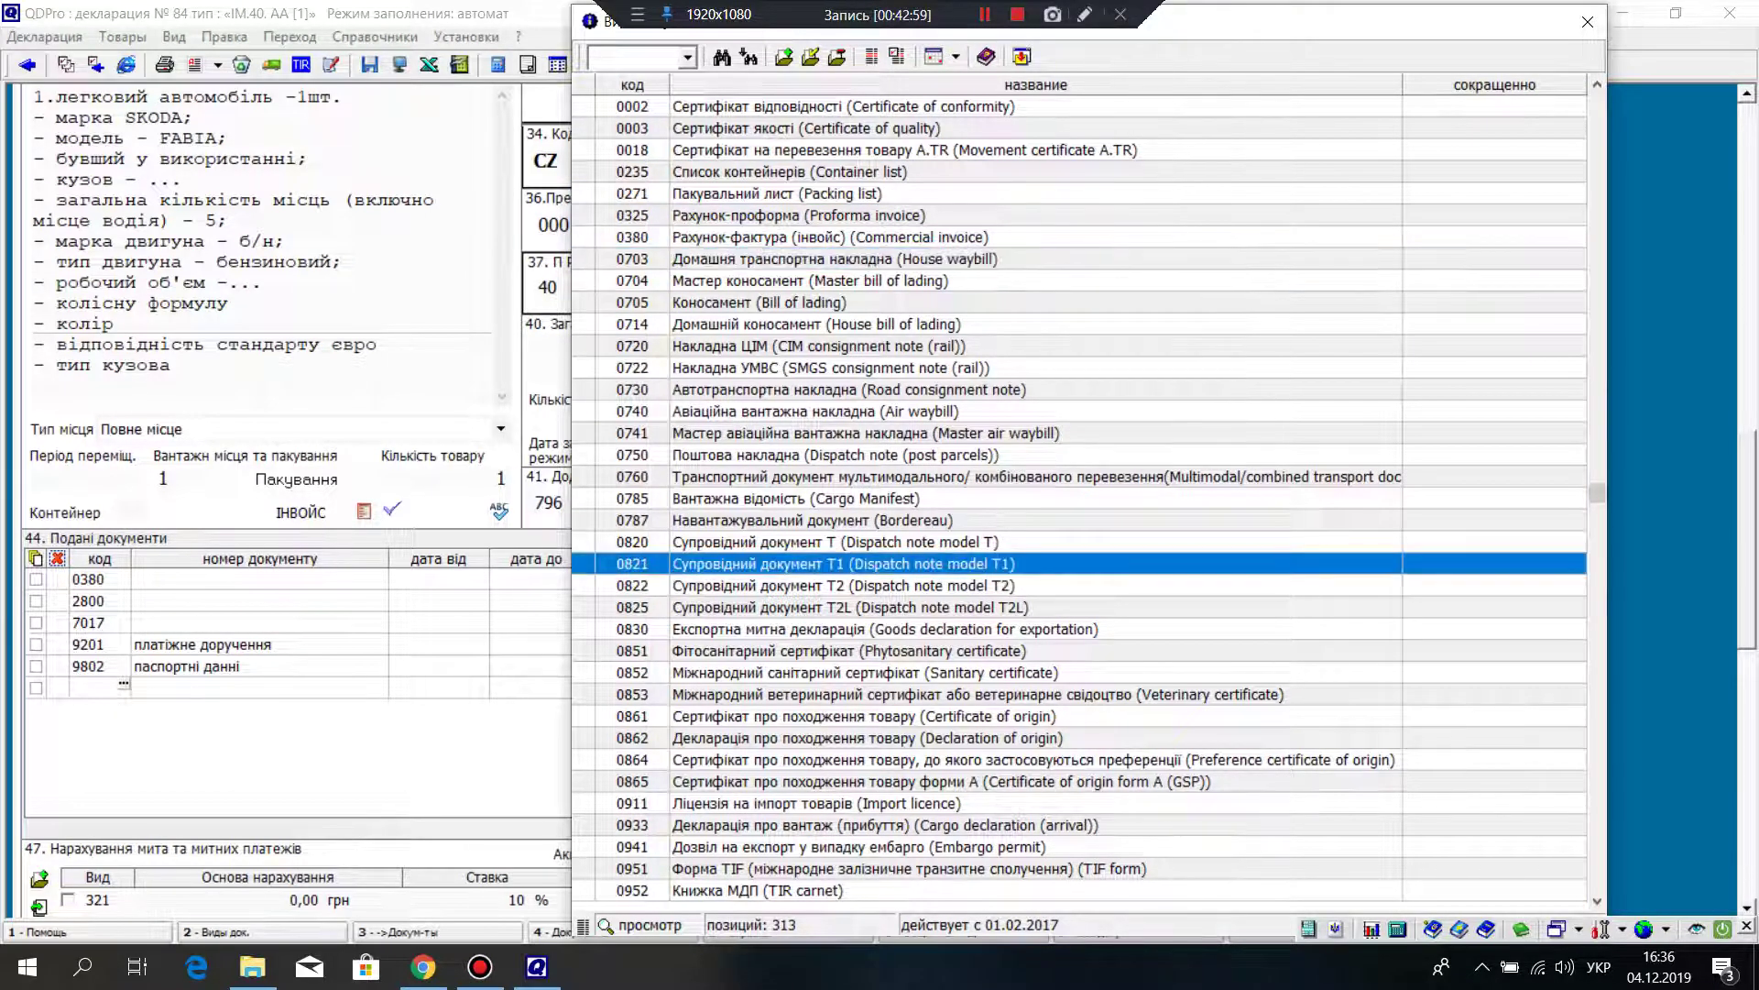
key("Down")
key("Down")
key("Down")
key("Down")
key("Down")
key("Down")
key("Down")
key("Down")
key("Down")
key("Down")
key("Down")
key("Down")
key("Down")
key("Down")
key("Down")
key("Down")
key("Down")
key("Down")
key("Down")
key("Down")
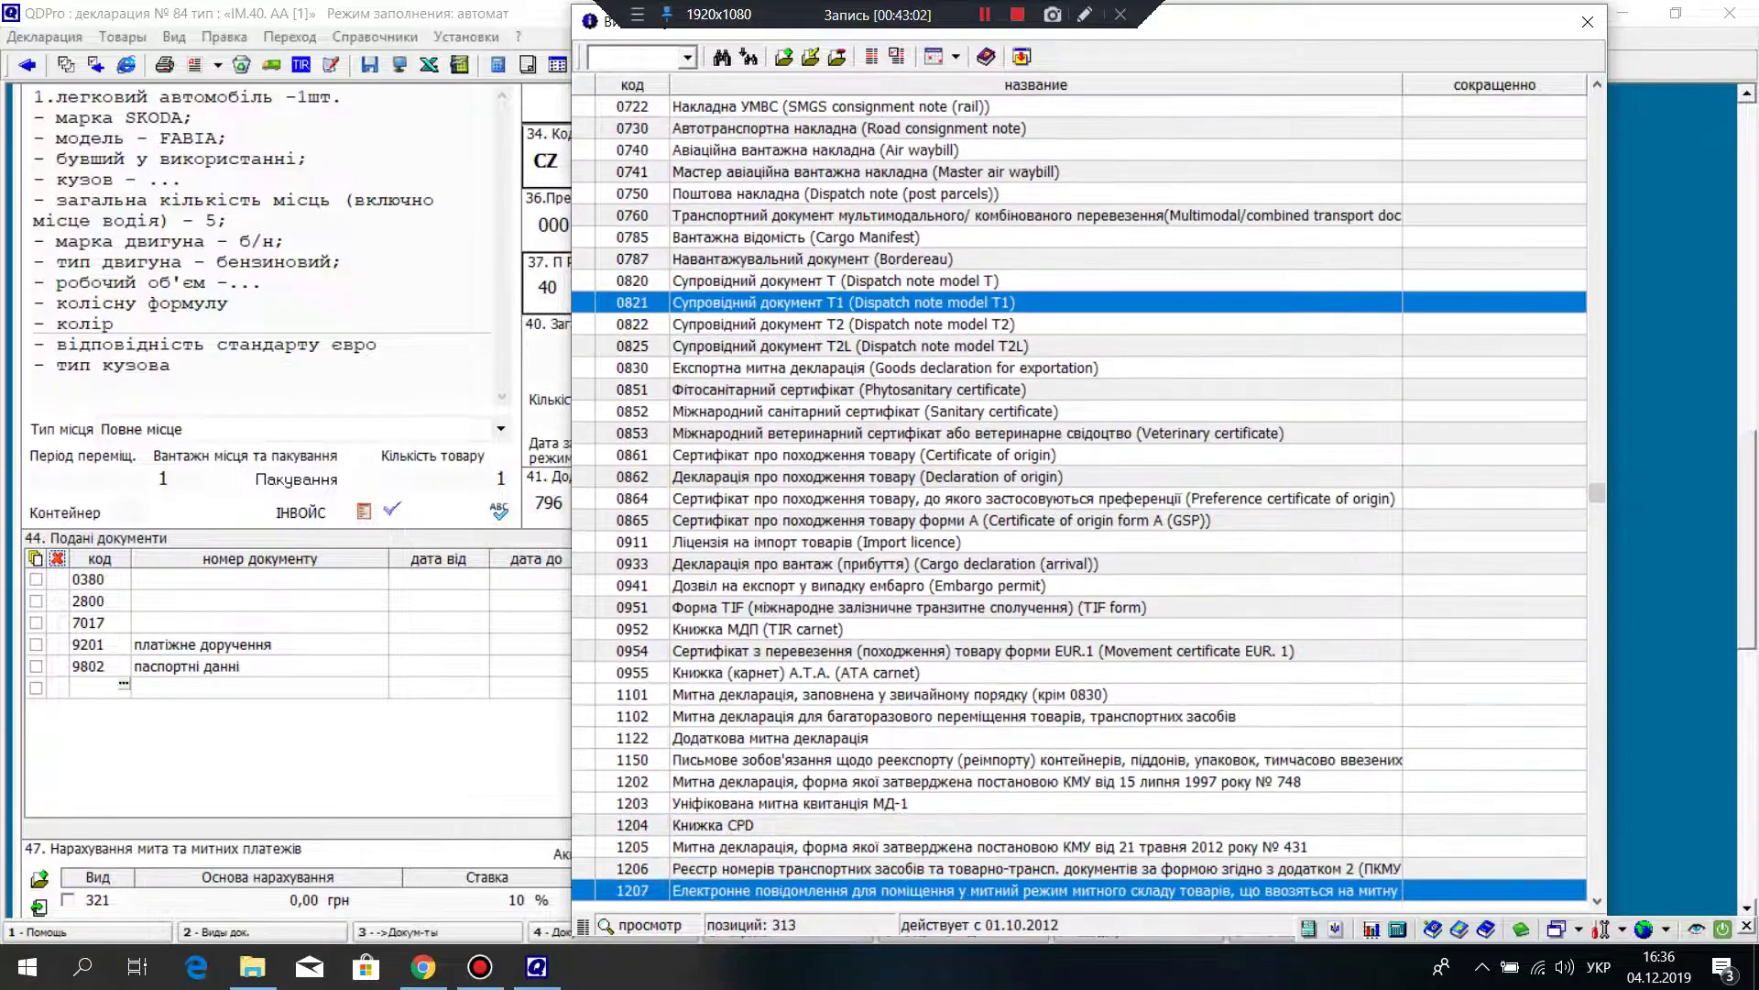
key("Down")
key("Down")
key("Down")
key("Down")
key("Down")
key("Down")
key("Down")
key("Down")
key("Down")
key("Down")
key("Down")
key("Down")
key("Down")
key("Down")
key("Down")
key("Down")
key("Down")
key("Down")
key("Down")
key("Down")
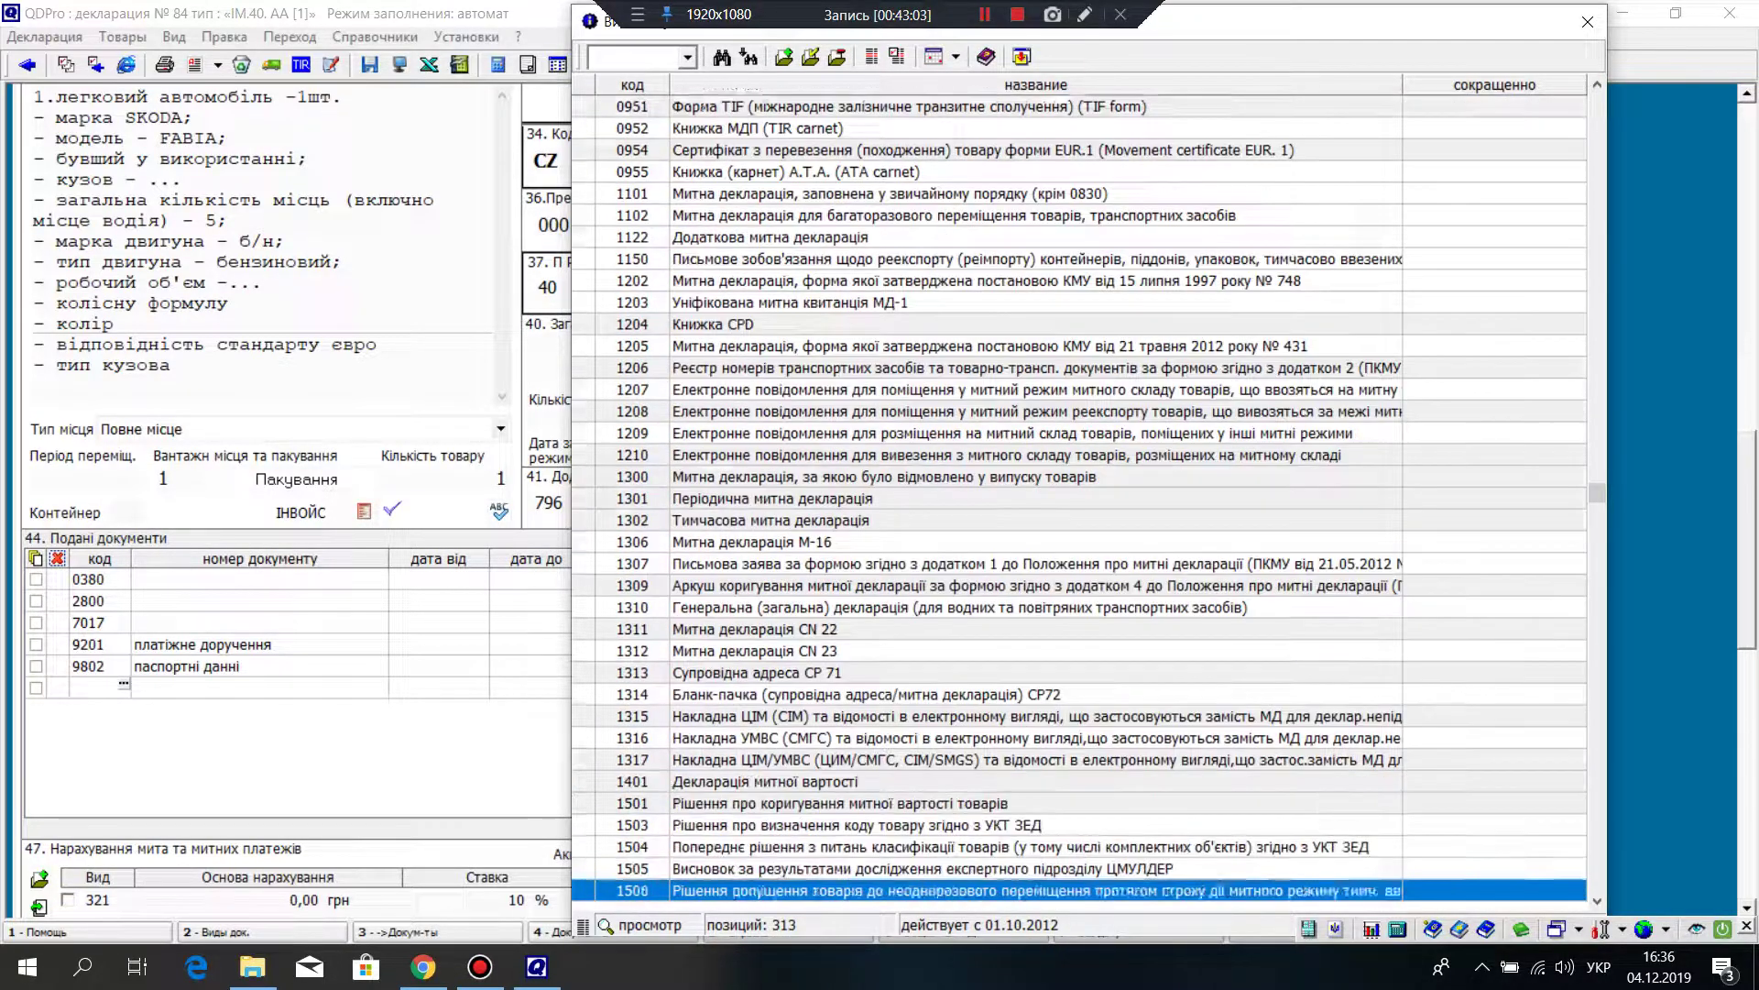
key("Down")
key("Down")
key("Down")
key("Down")
key("Down")
key("Down")
key("Down")
key("Down")
key("Down")
key("Down")
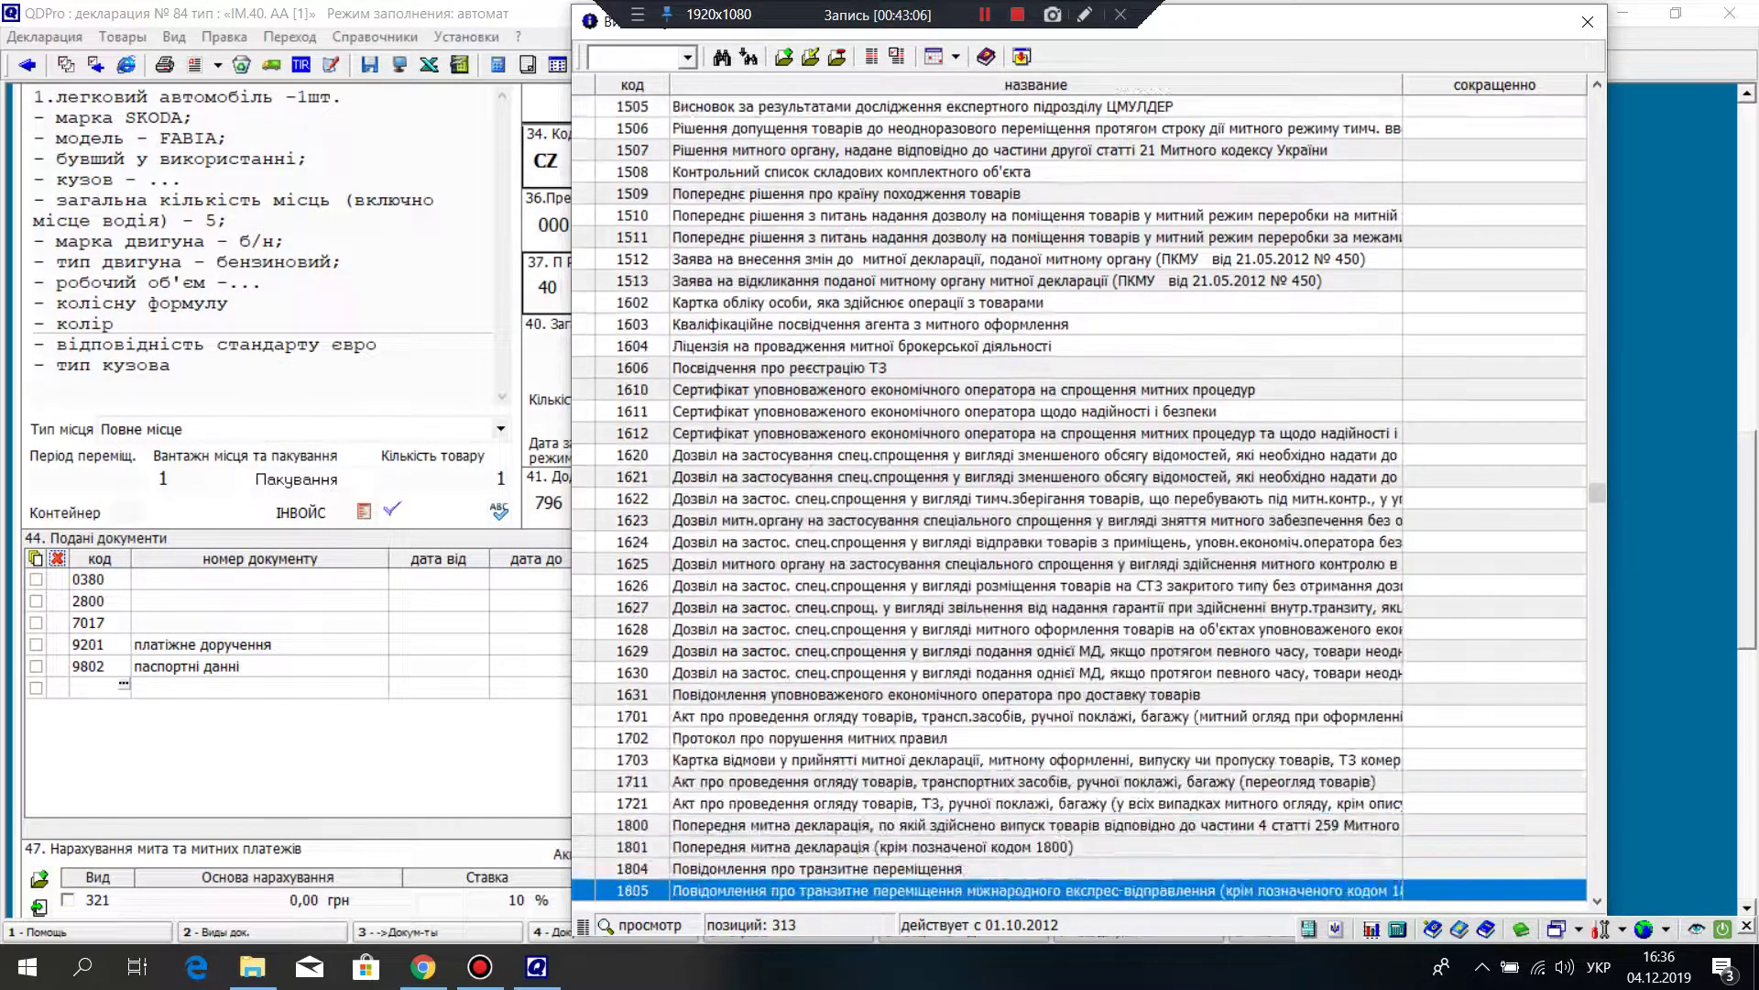
key("Up")
key("Up")
key("Up")
key("Up")
key("Up")
key("Up")
key("Up")
key("Up")
key("Up")
key("Up")
key("Up")
key("Up")
key("Up")
key("Up")
key("Up")
key("Up")
key("Up")
key("Up")
key("Up")
key("Up")
key("Up")
key("Up")
key("Up")
key("Up")
key("Up")
key("Up")
key("Up")
key("Up")
key("Up")
key("Up")
key("Up")
key("Up")
key("Up")
key("Up")
key("Up")
key("Up")
key("Up")
key("Up")
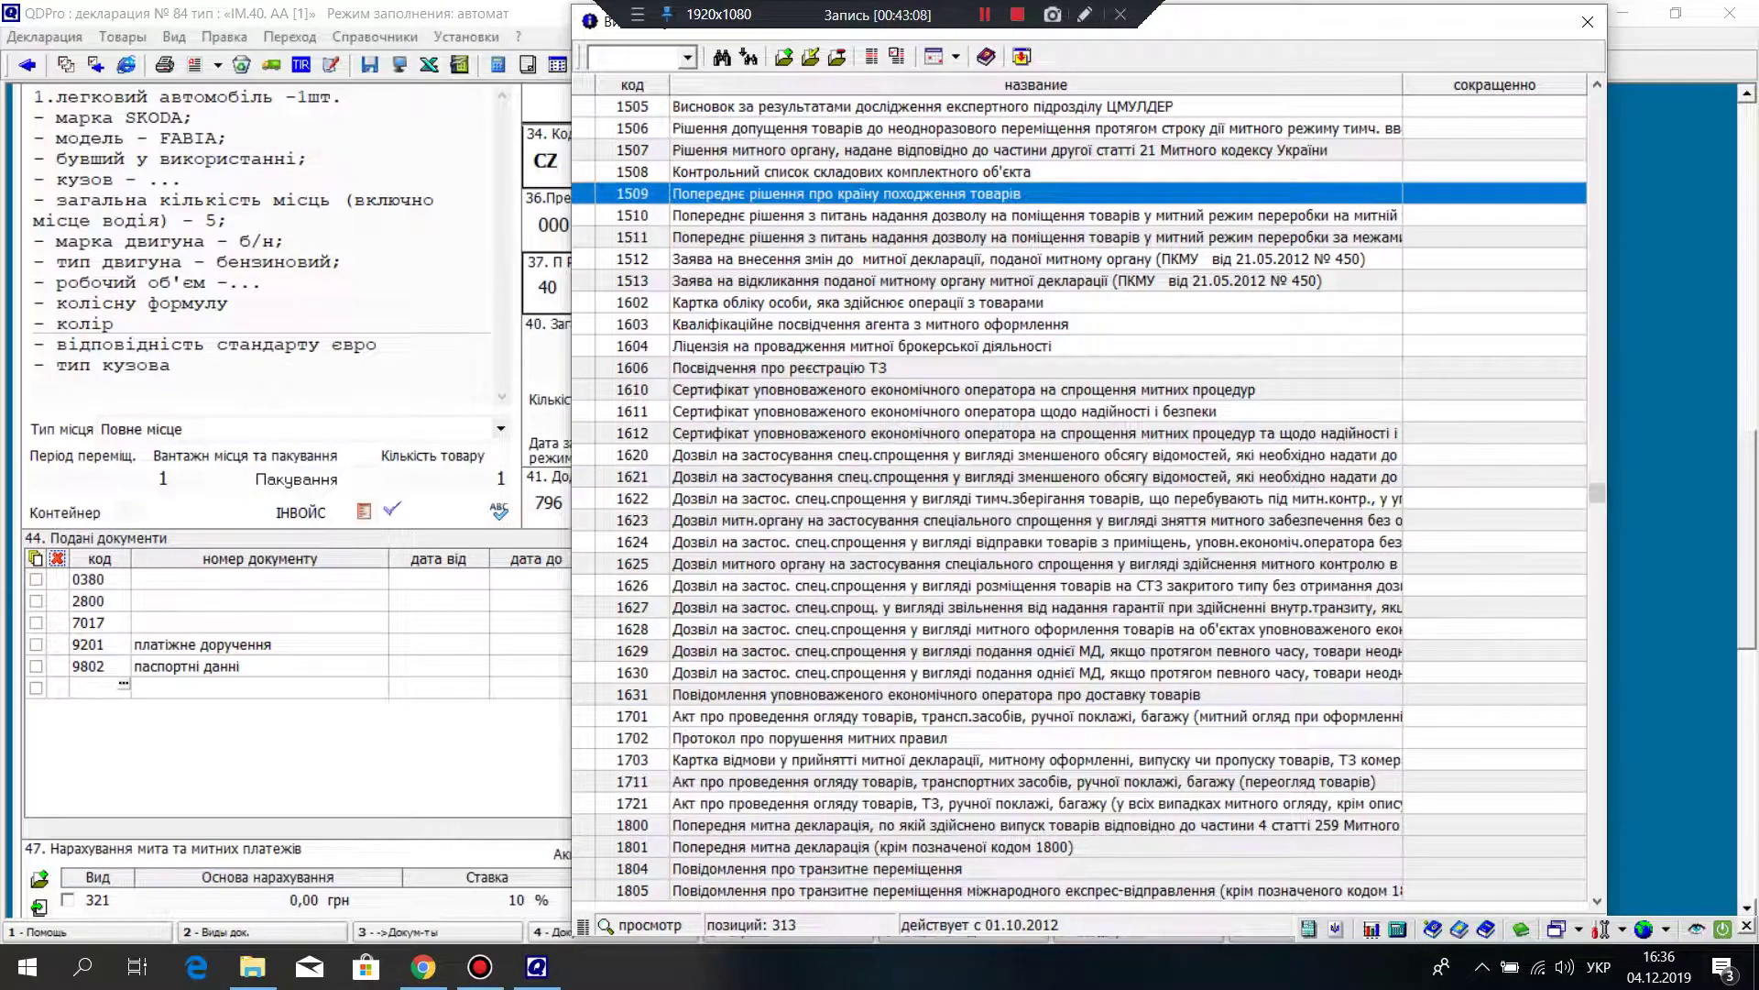
key("Up")
key("Up")
key("Up")
key("Up")
key("Up")
key("Up")
key("Up")
key("Up")
key("Up")
key("Up")
key("Up")
key("Up")
key("Up")
key("Up")
key("Up")
key("Up")
key("Up")
key("Up")
key("Up")
key("Up")
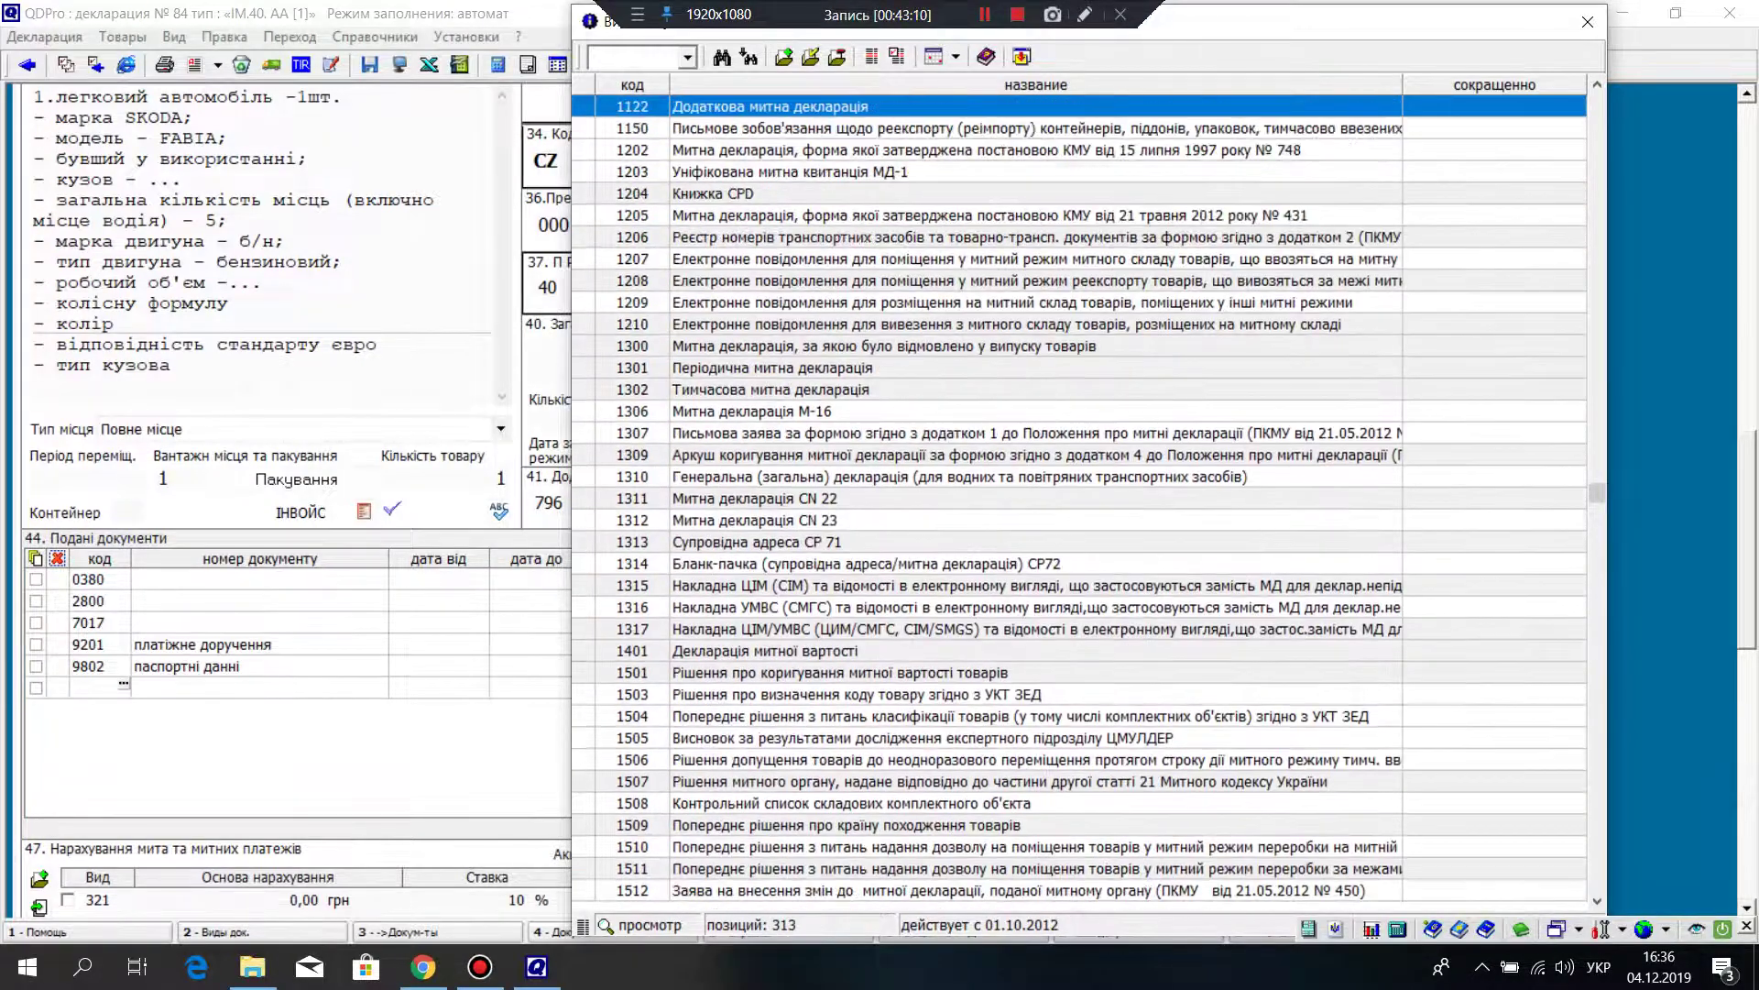
scroll(1081, 495, "up", 7)
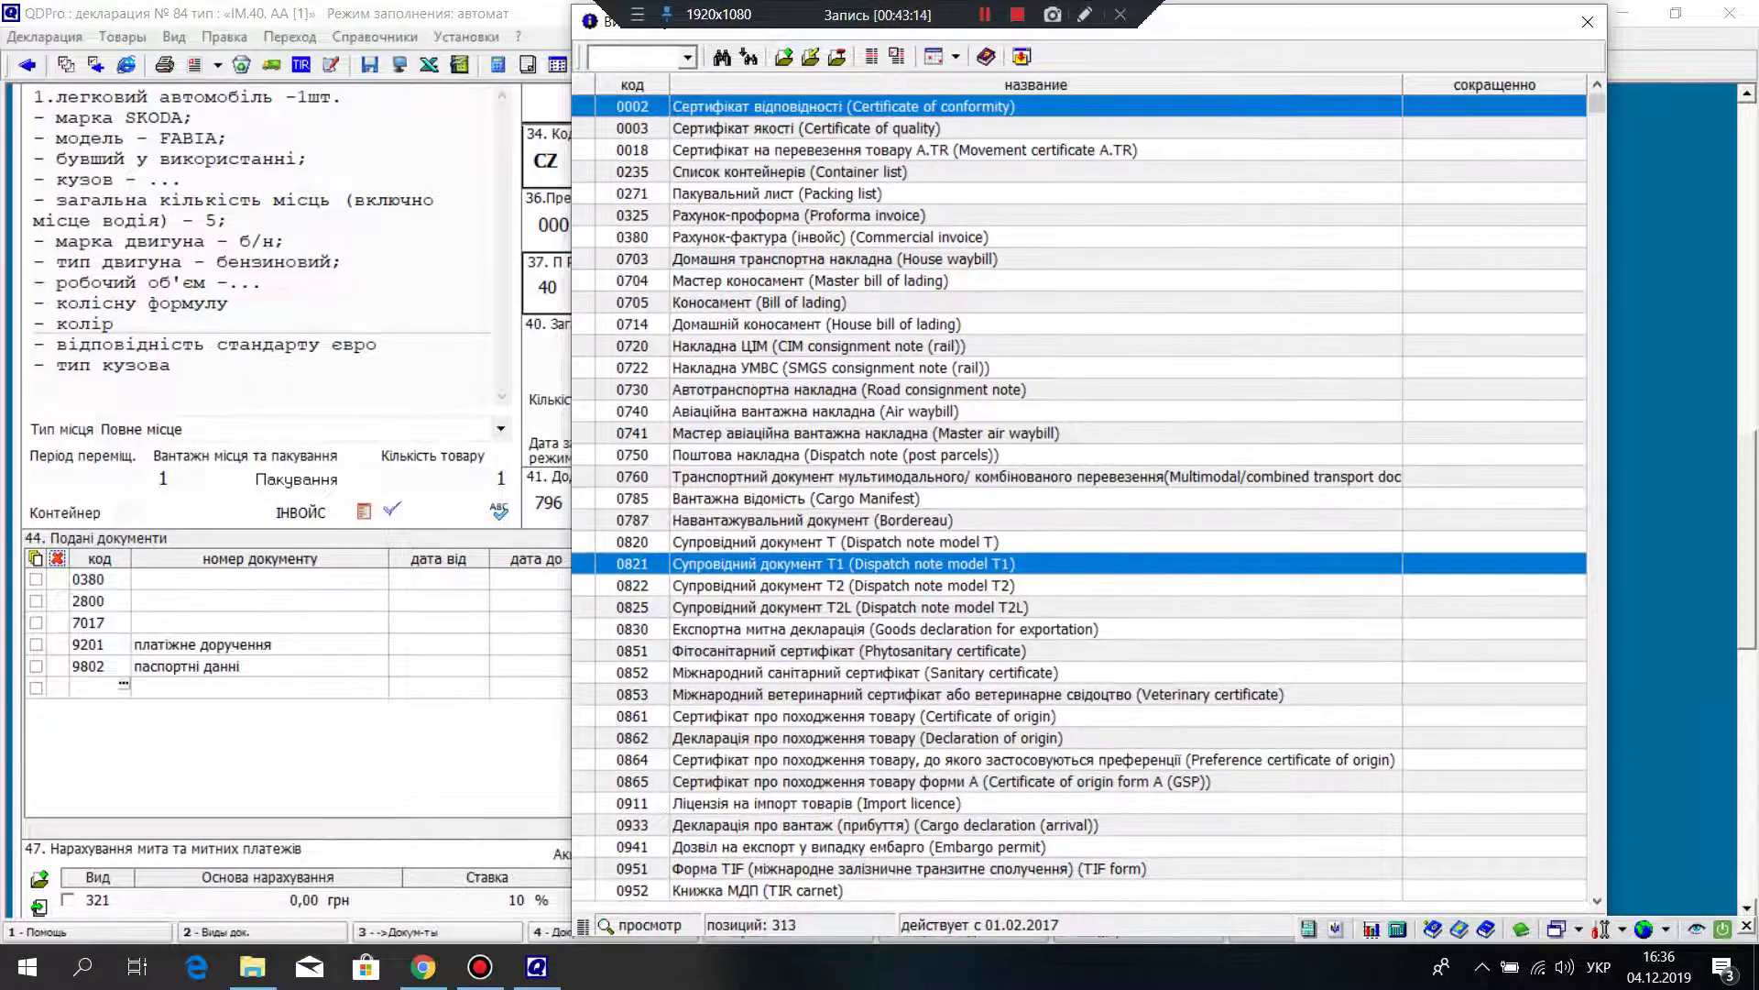
scroll(1082, 495, "down", 11)
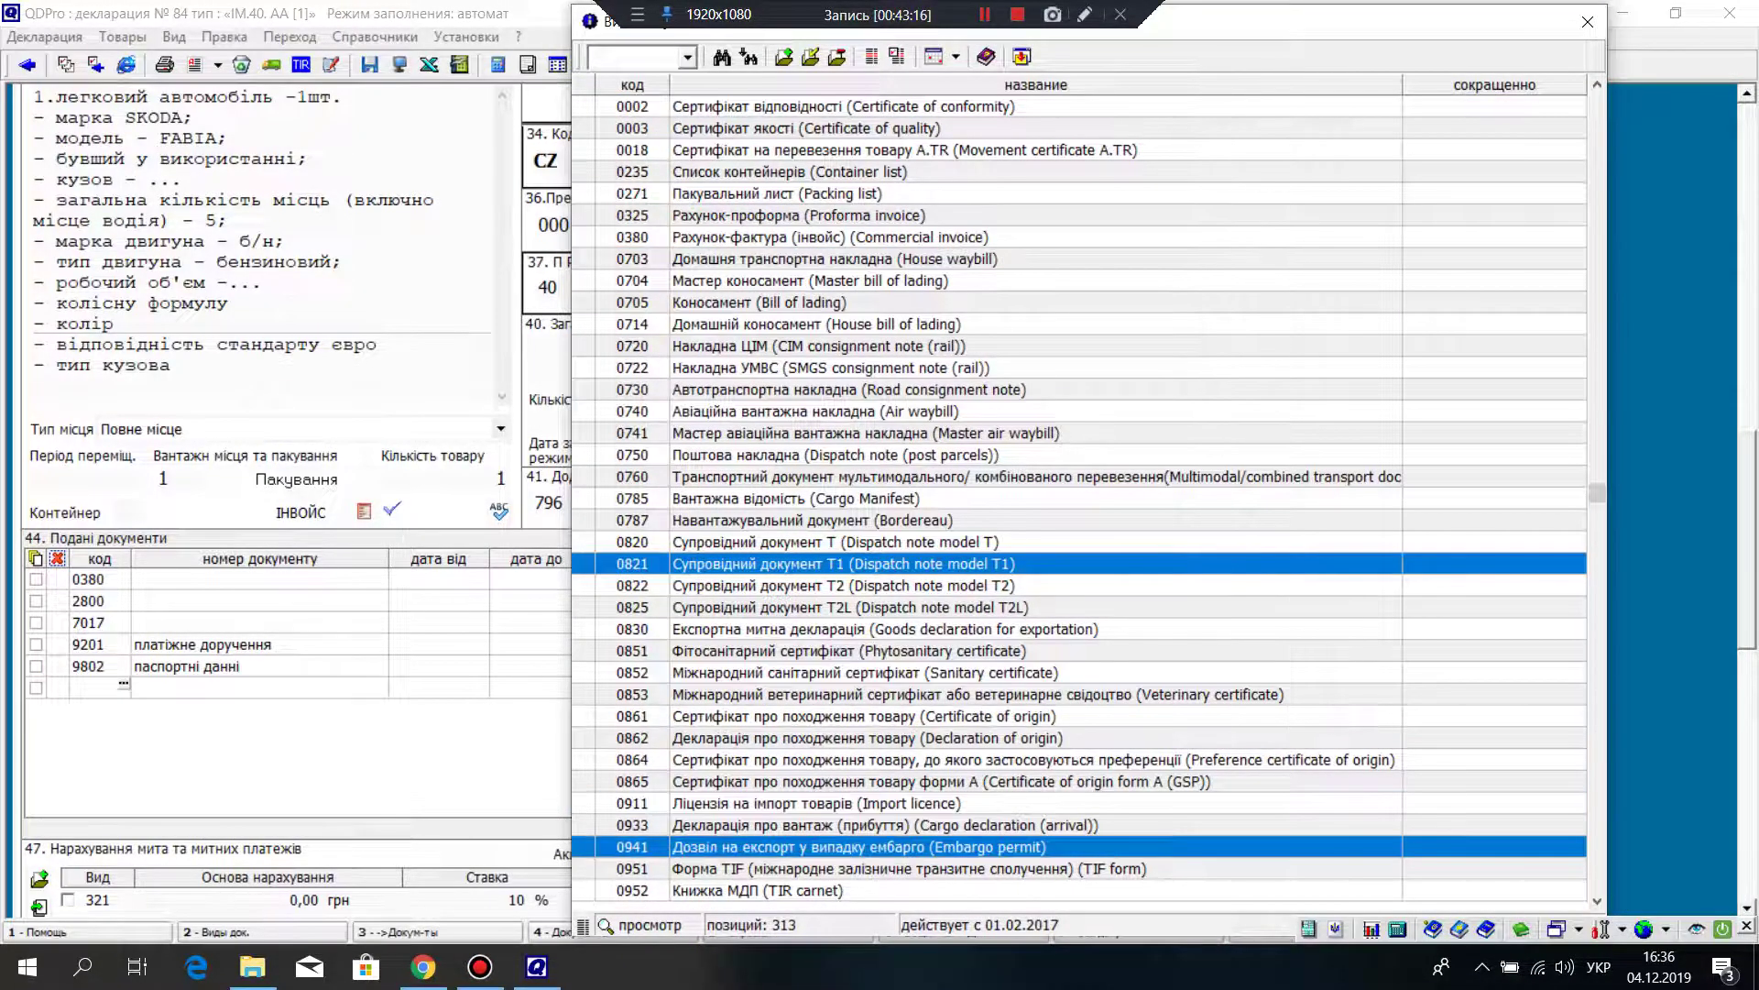
scroll(1081, 495, "down", 11)
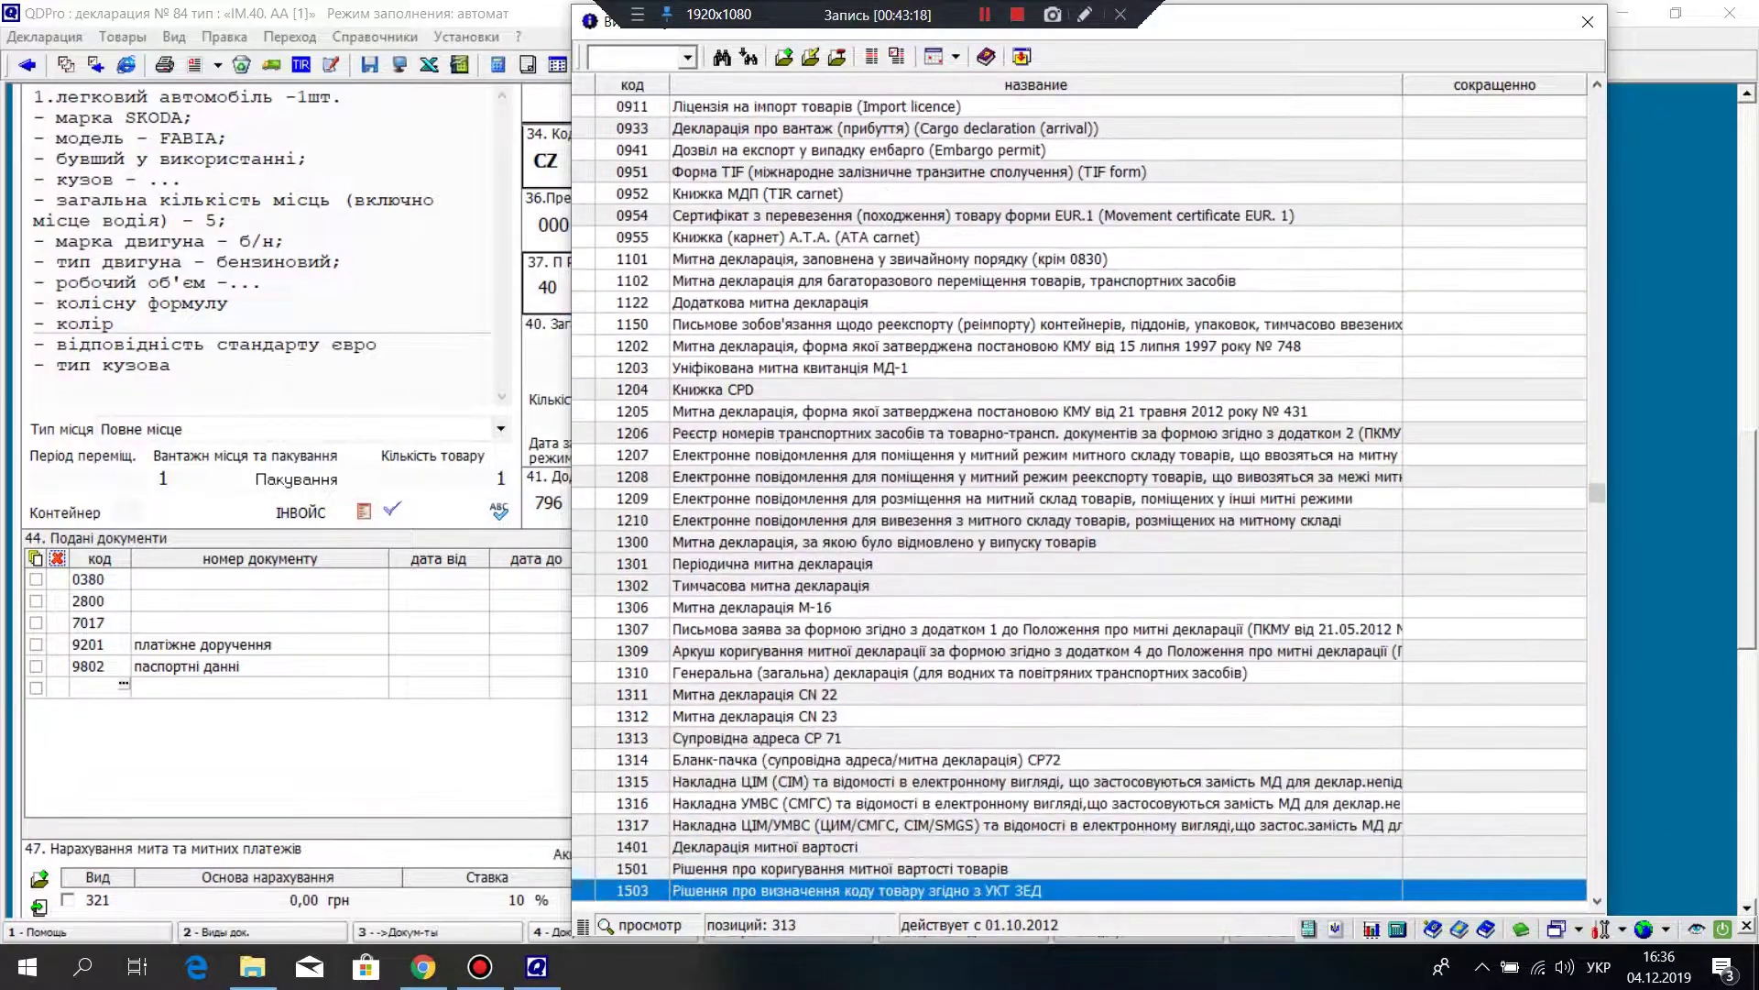
scroll(1082, 495, "down", 12)
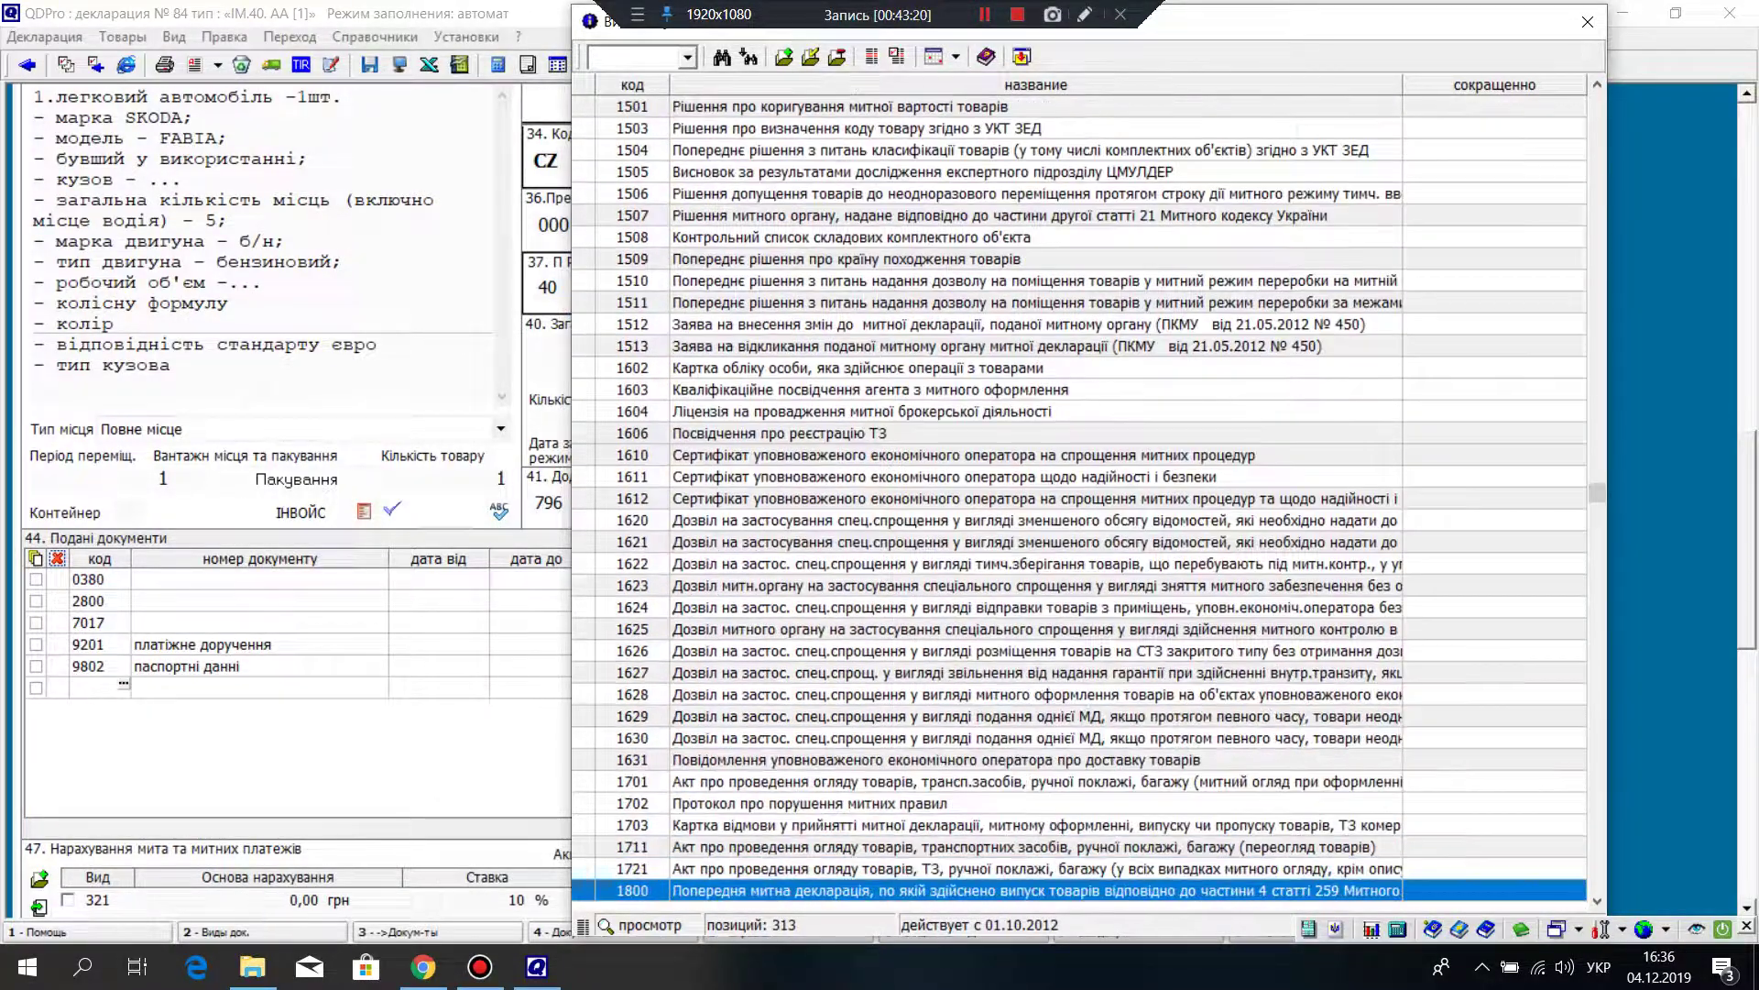
scroll(1081, 495, "down", 12)
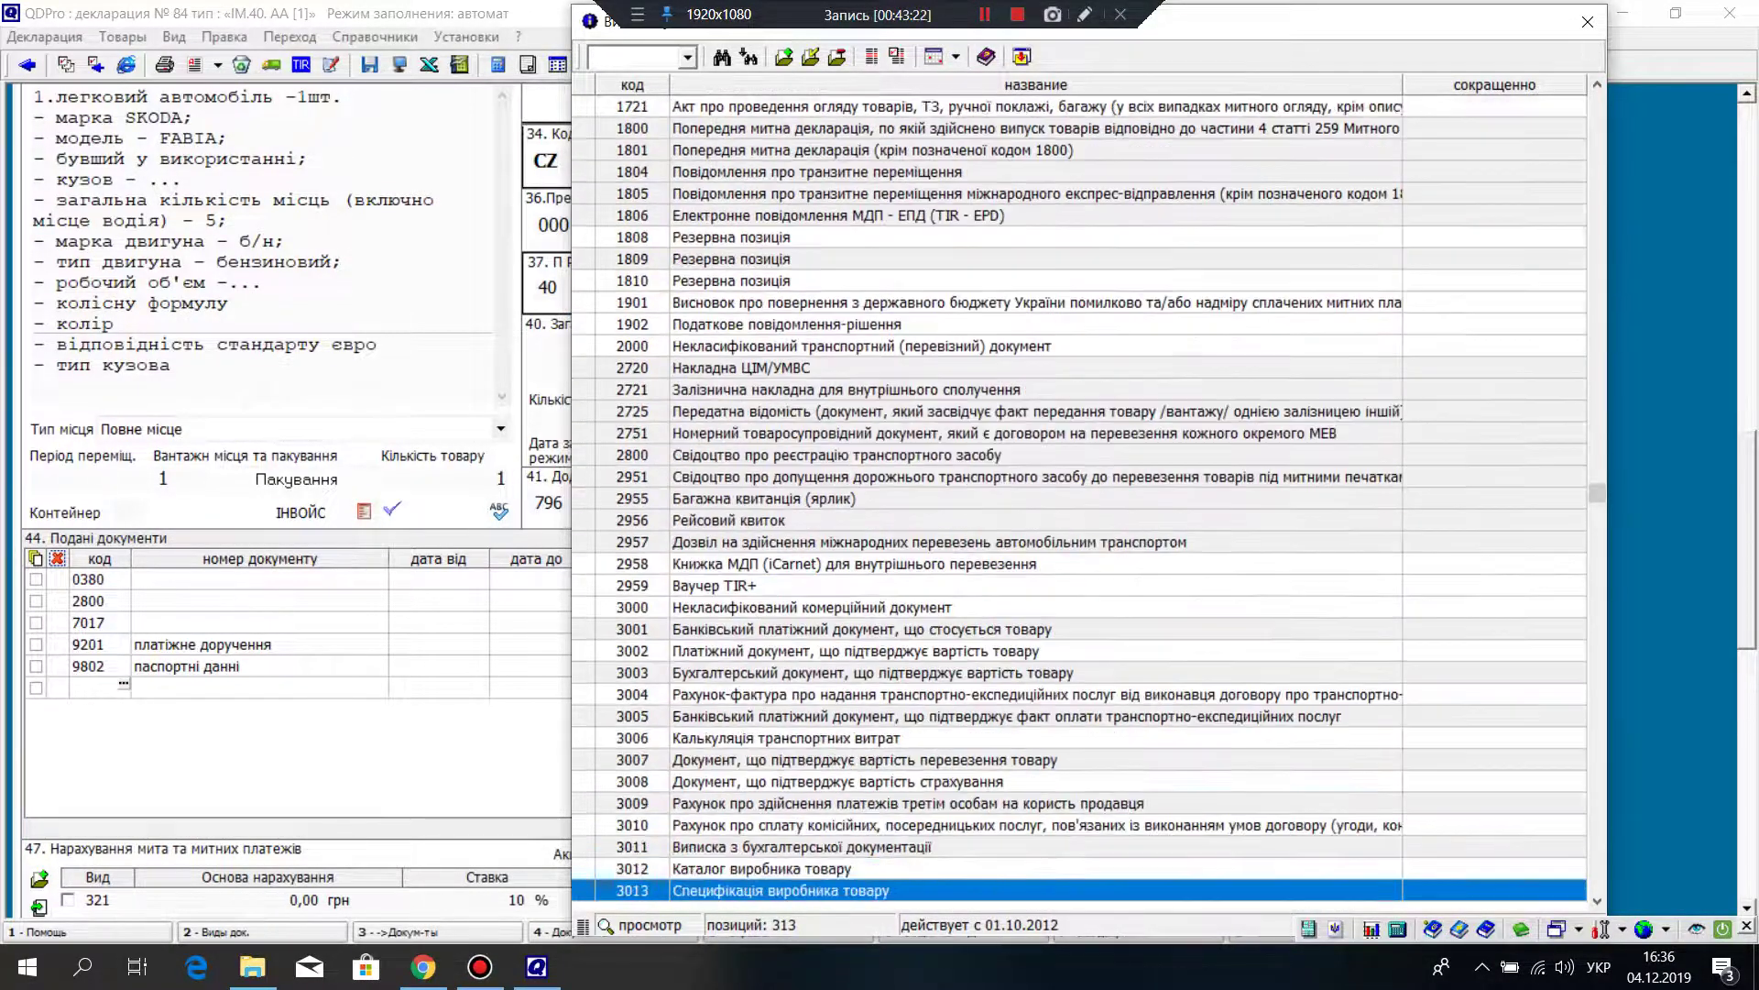
scroll(1081, 495, "down", 3)
scroll(1081, 495, "down", 3)
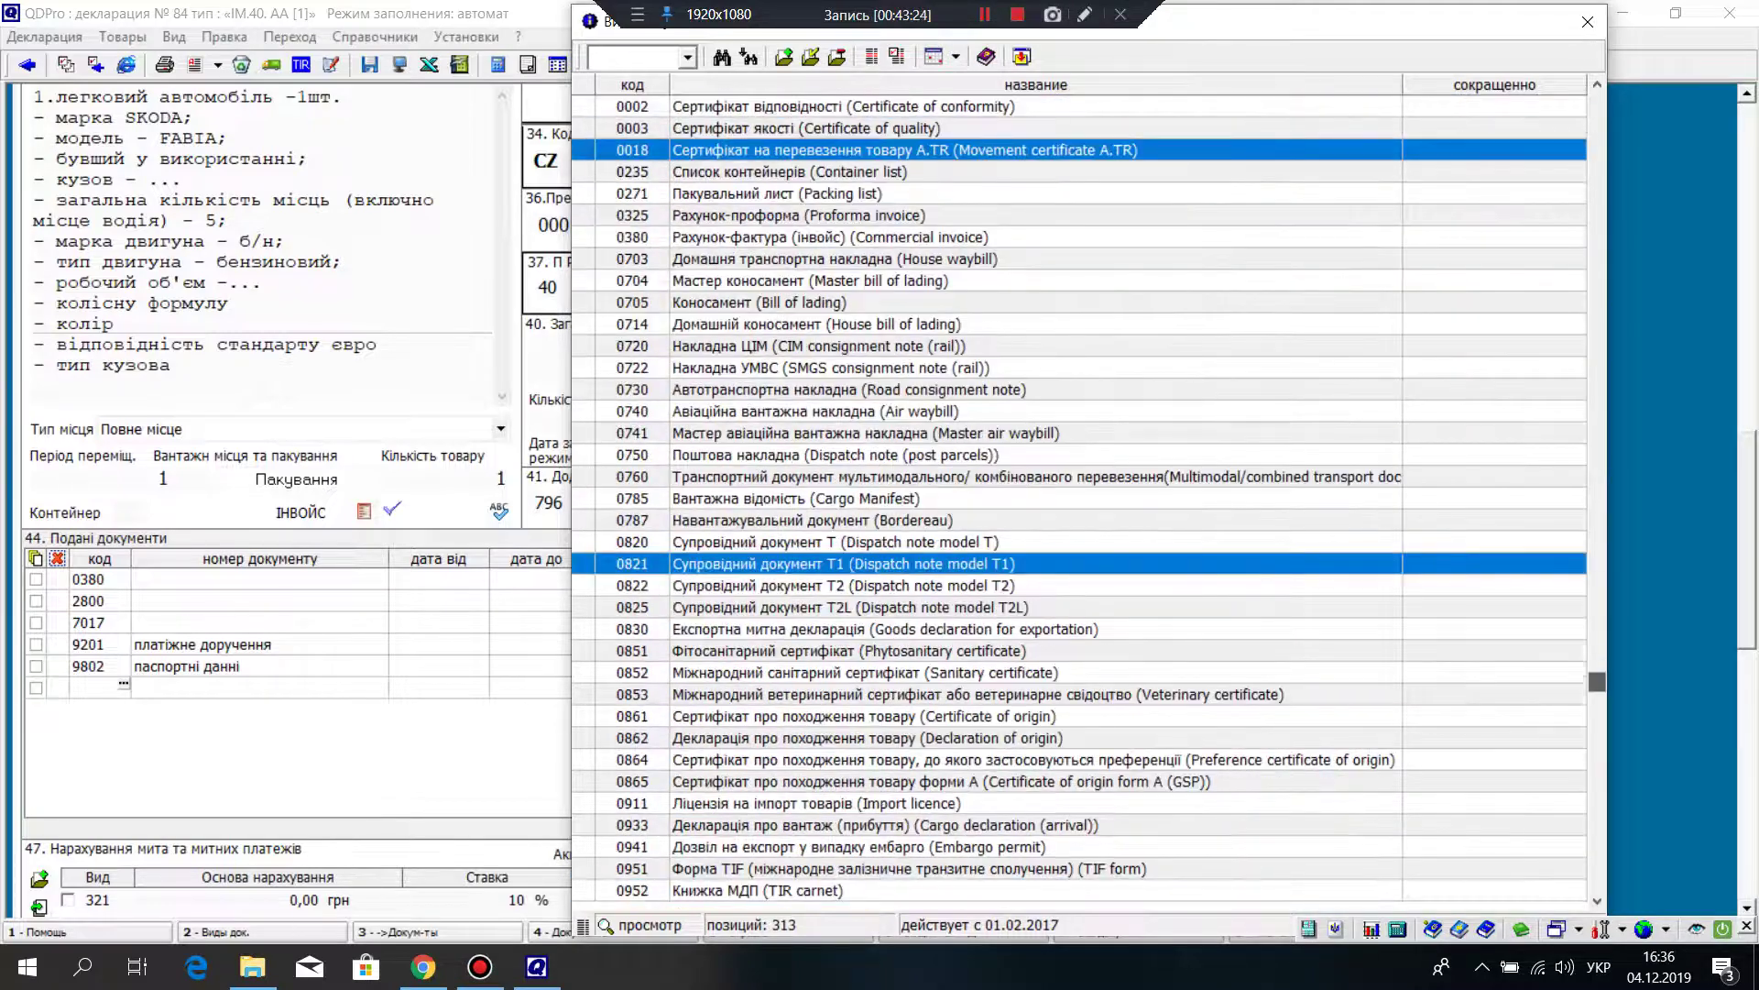
scroll(1081, 495, "down", 6)
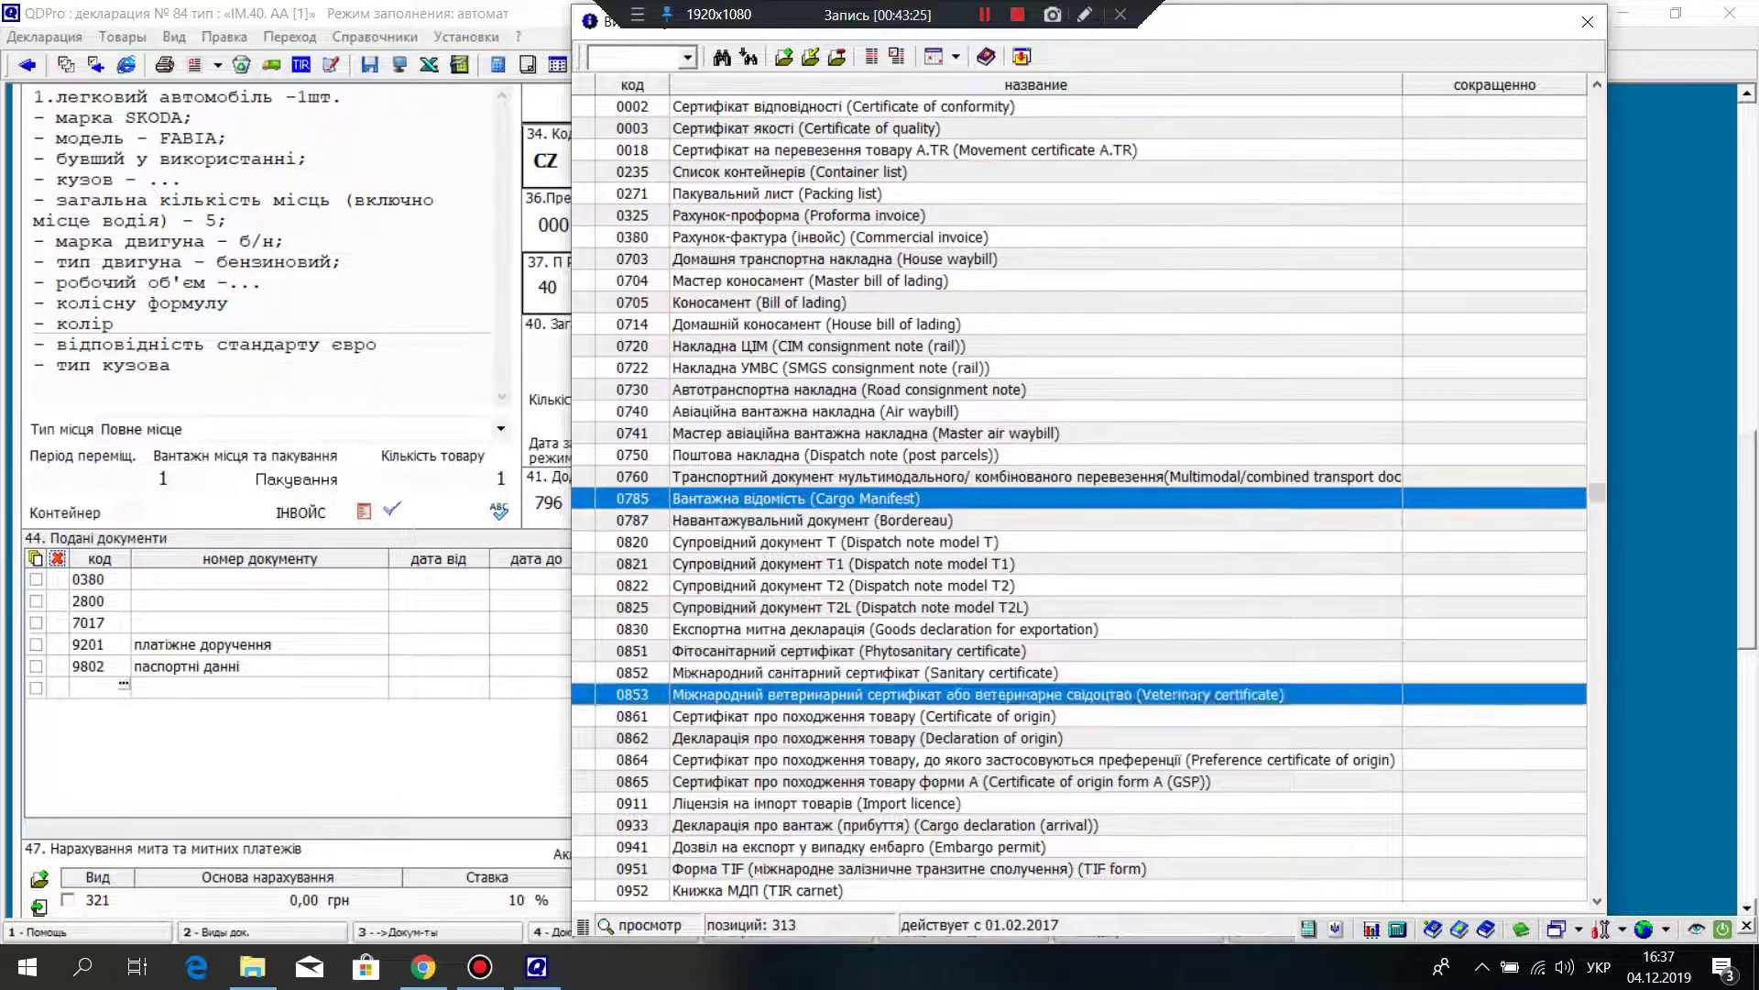
scroll(1081, 495, "down", 4)
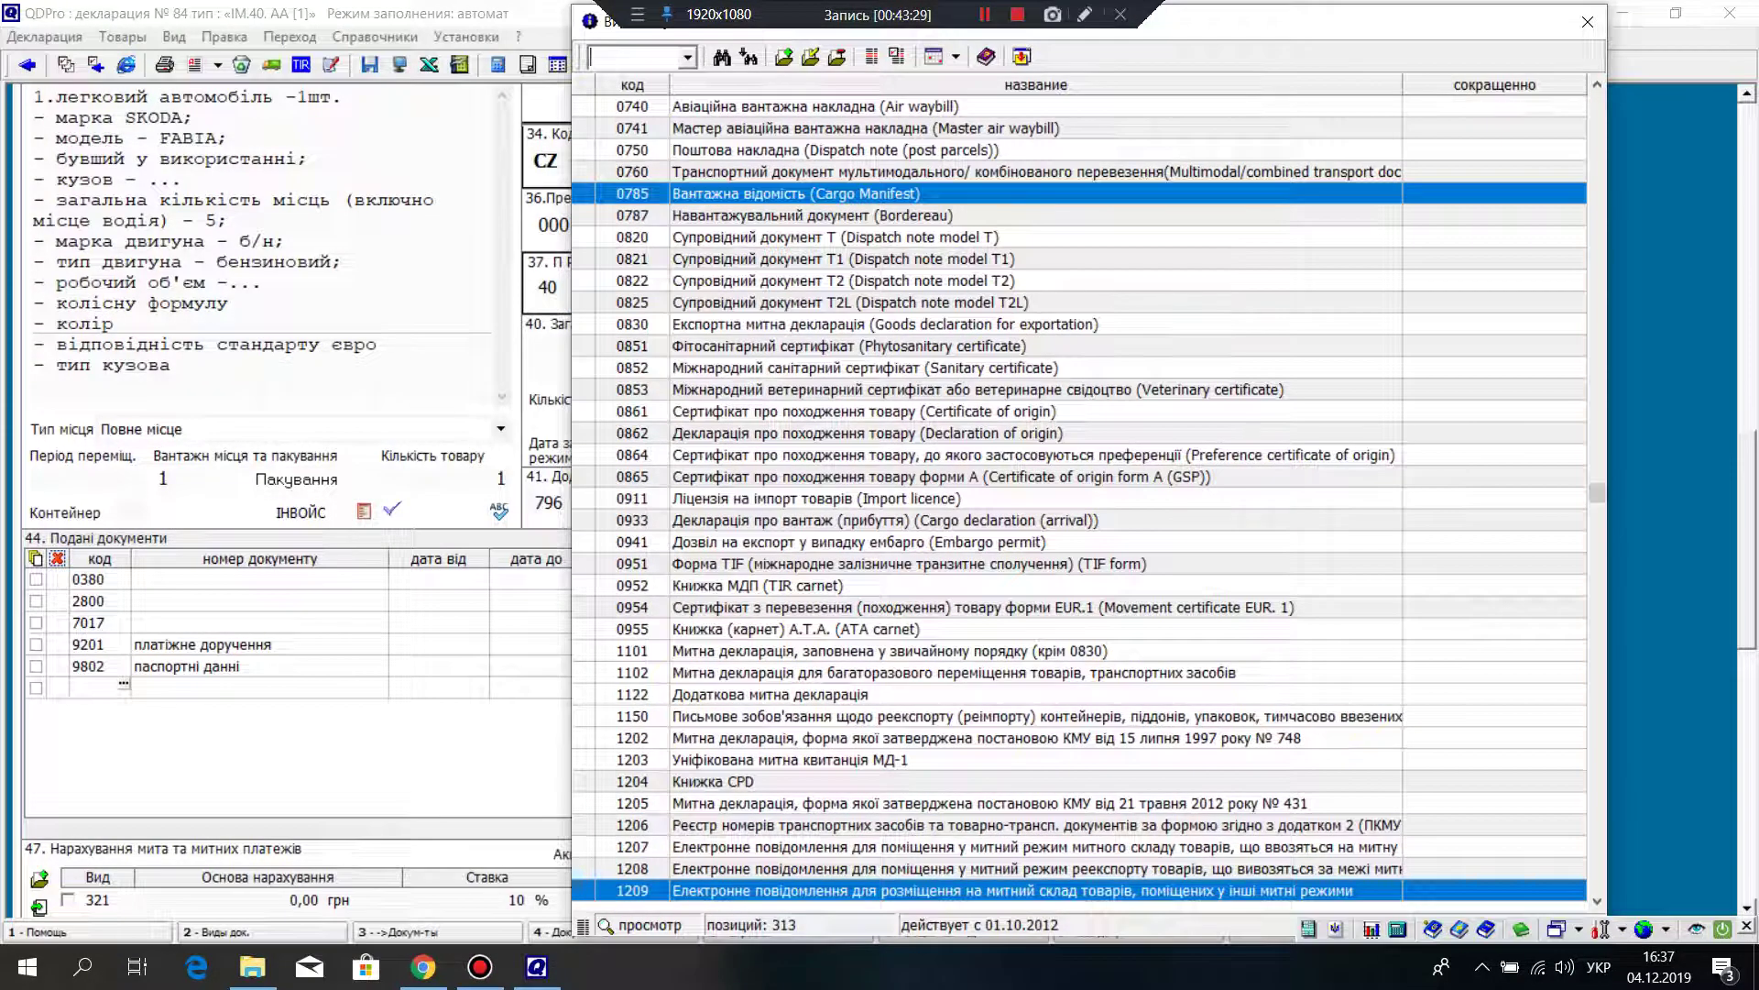
type("9000")
key("Return")
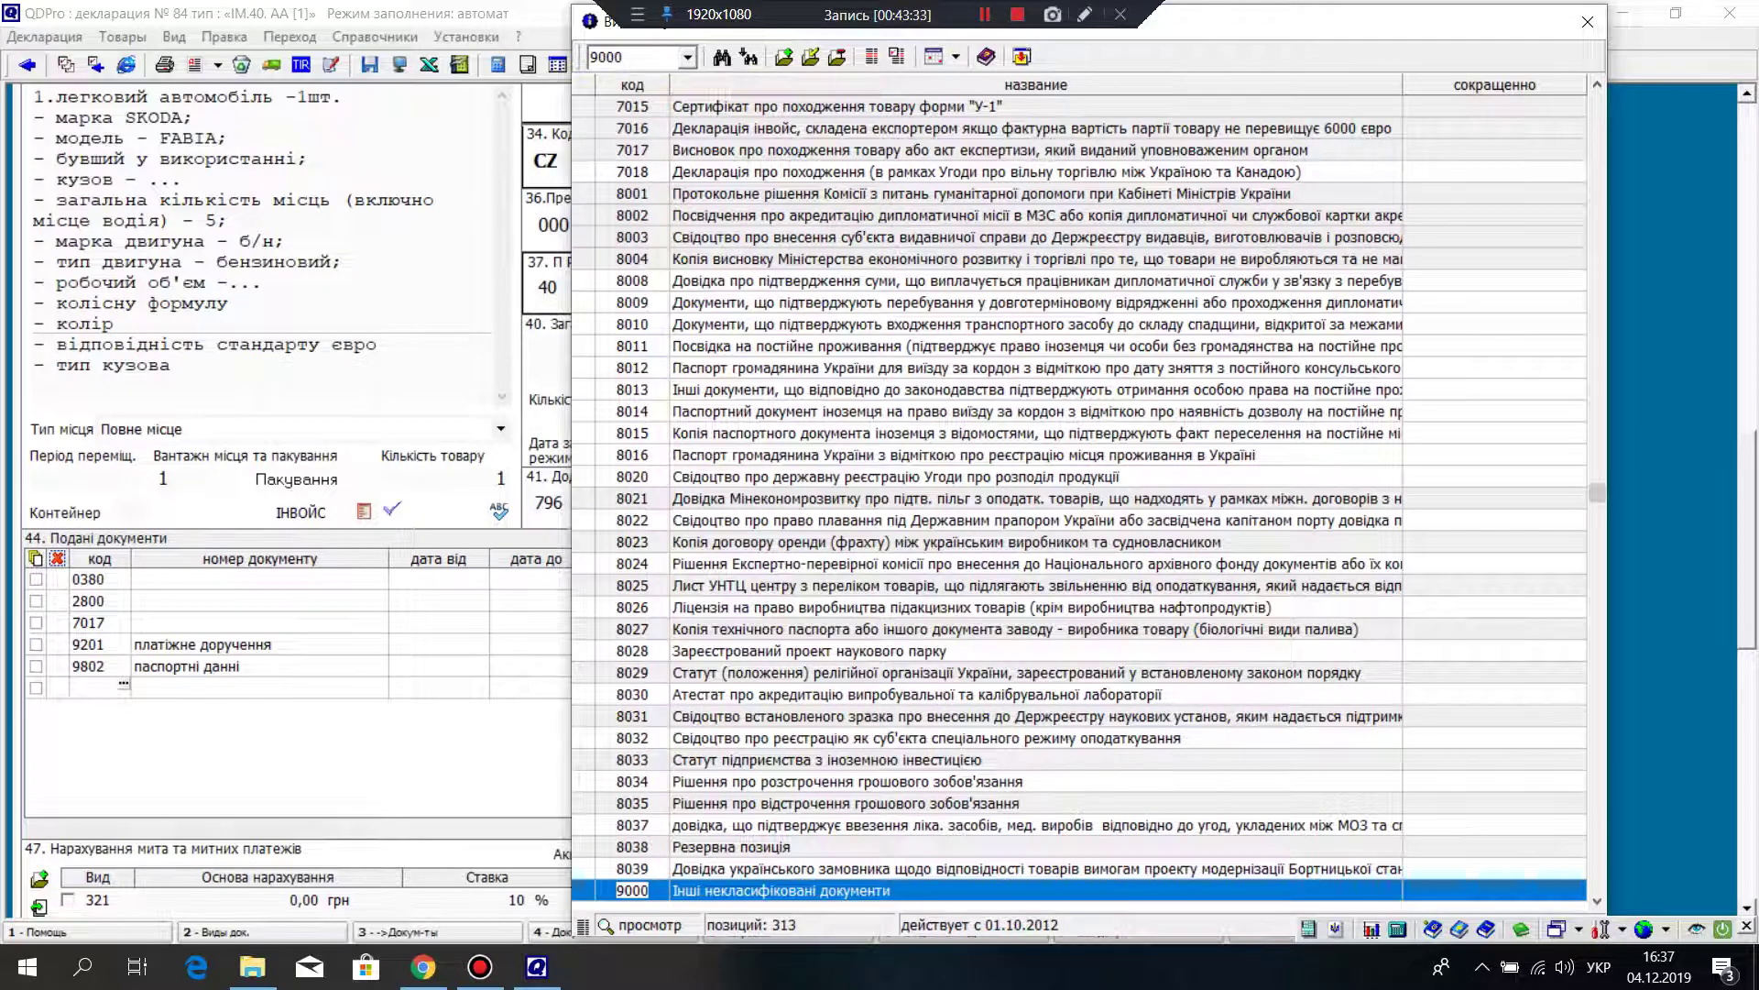
key("Return")
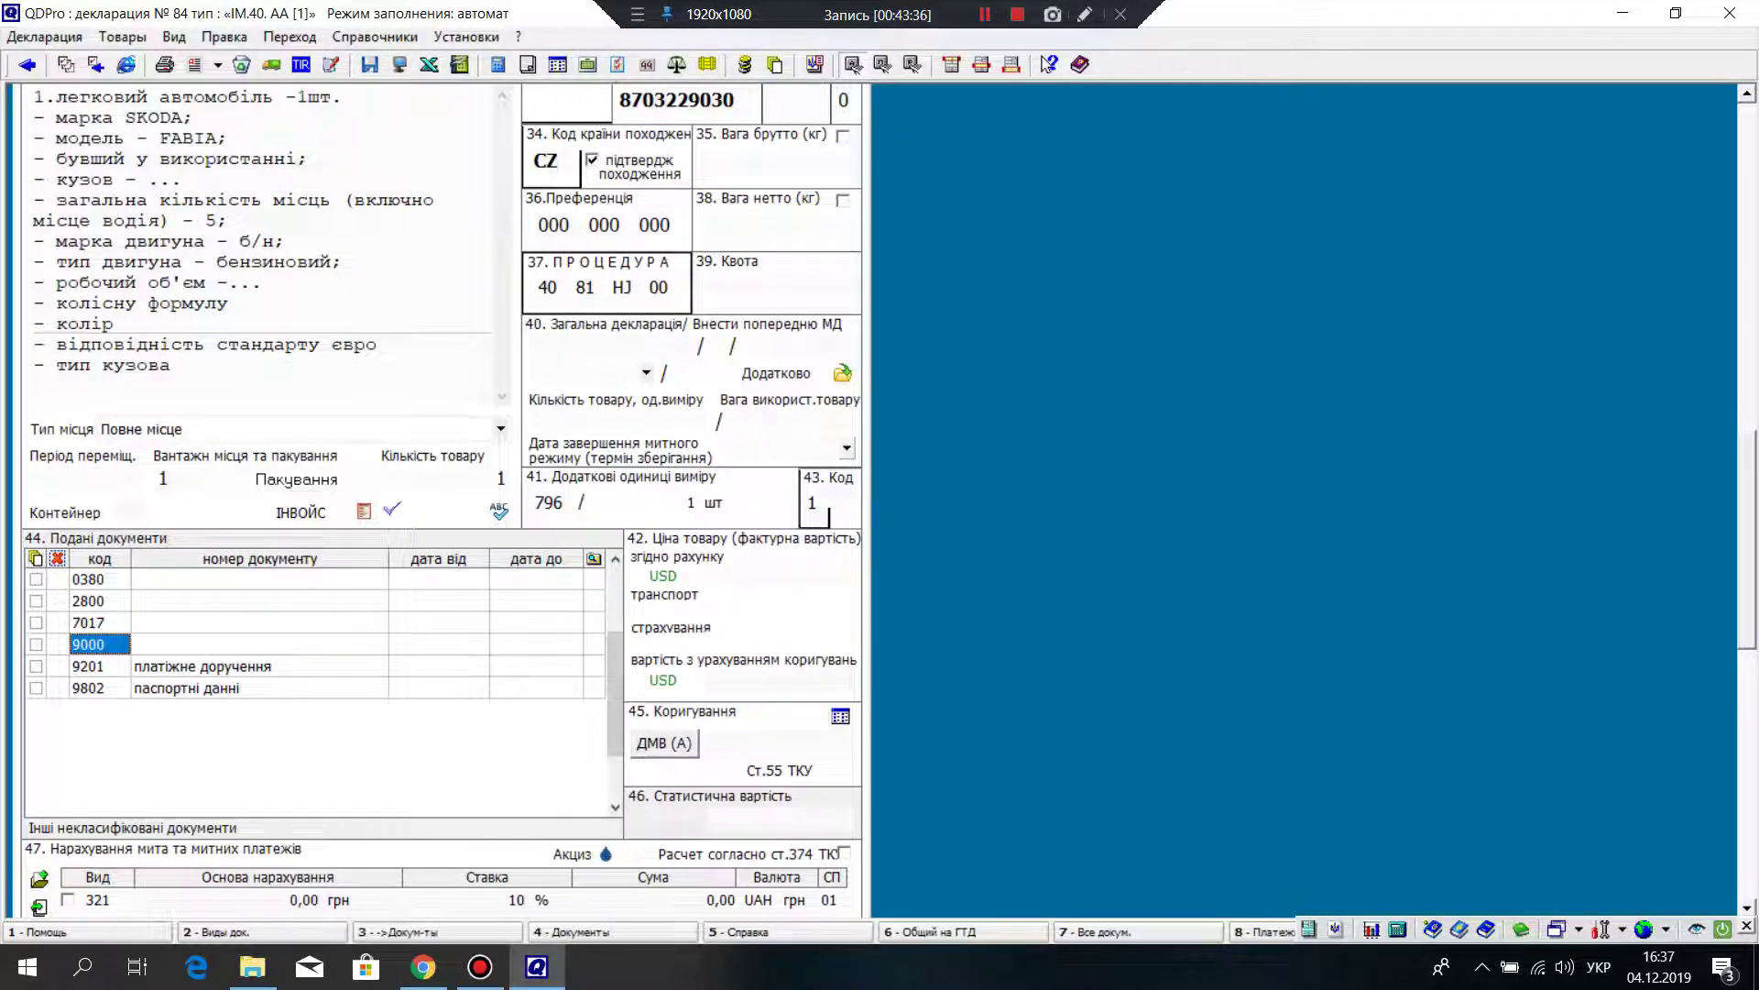
Step: Leave the 9000 document number blank and open box 44's attached-images window
left_click(260, 644)
key("Return")
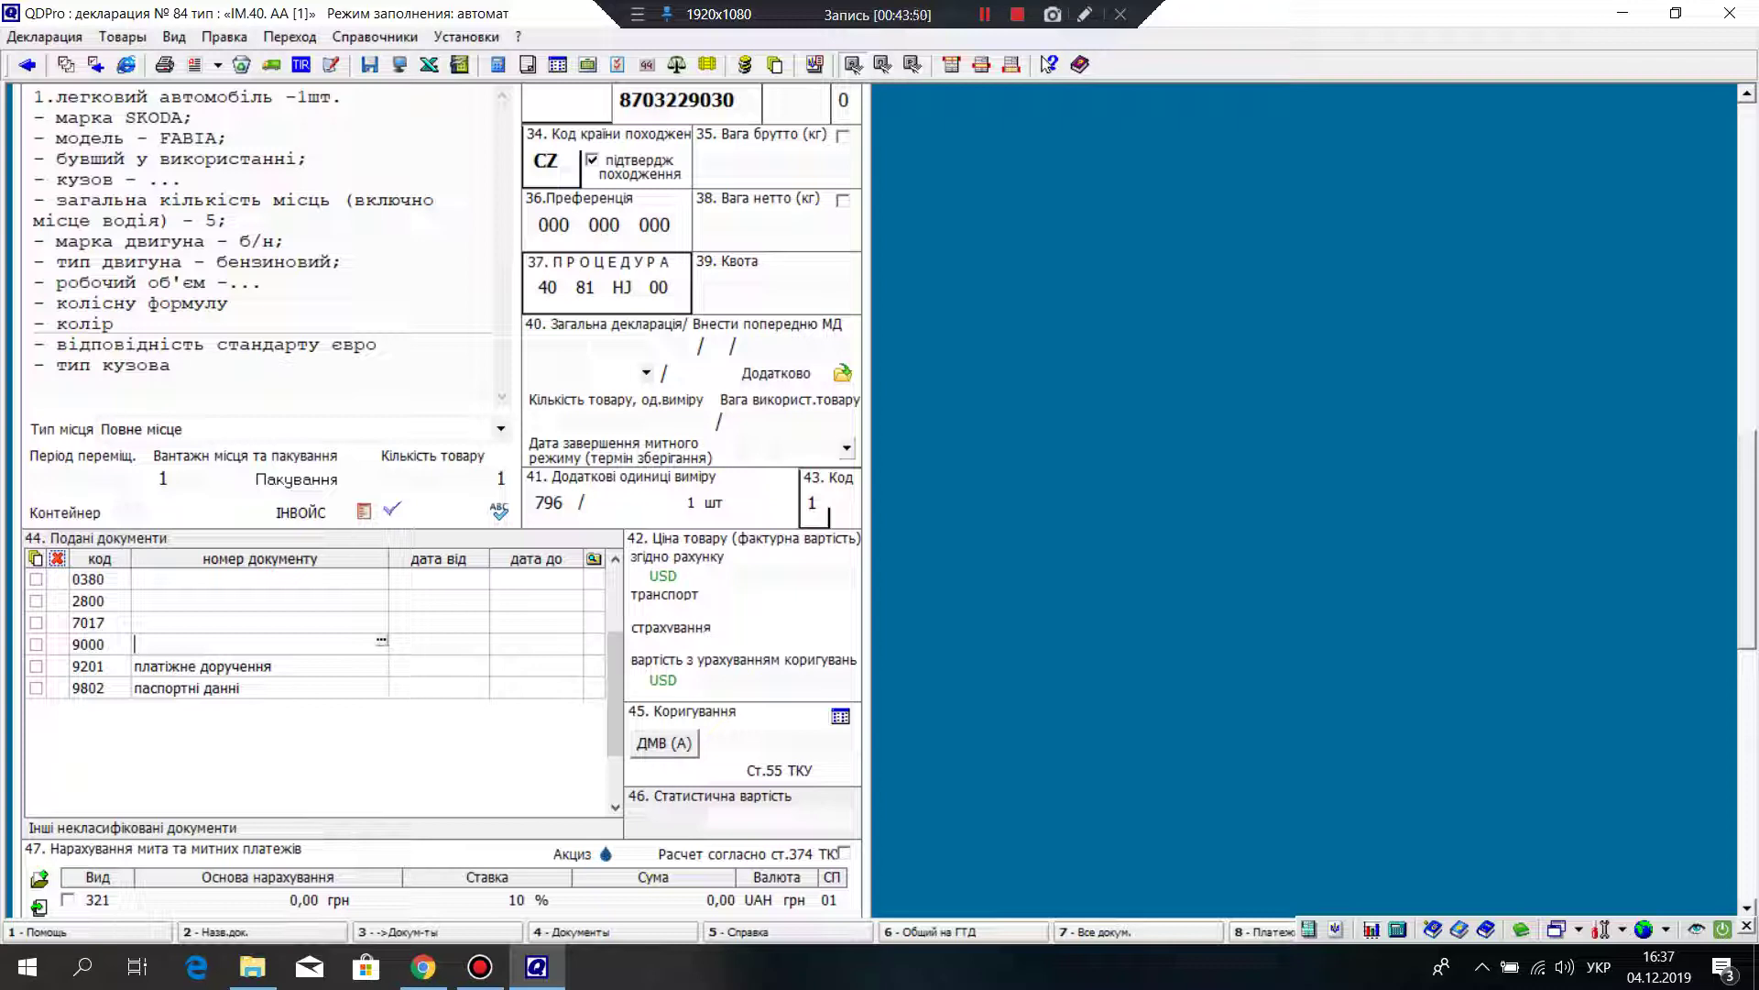
key("Escape")
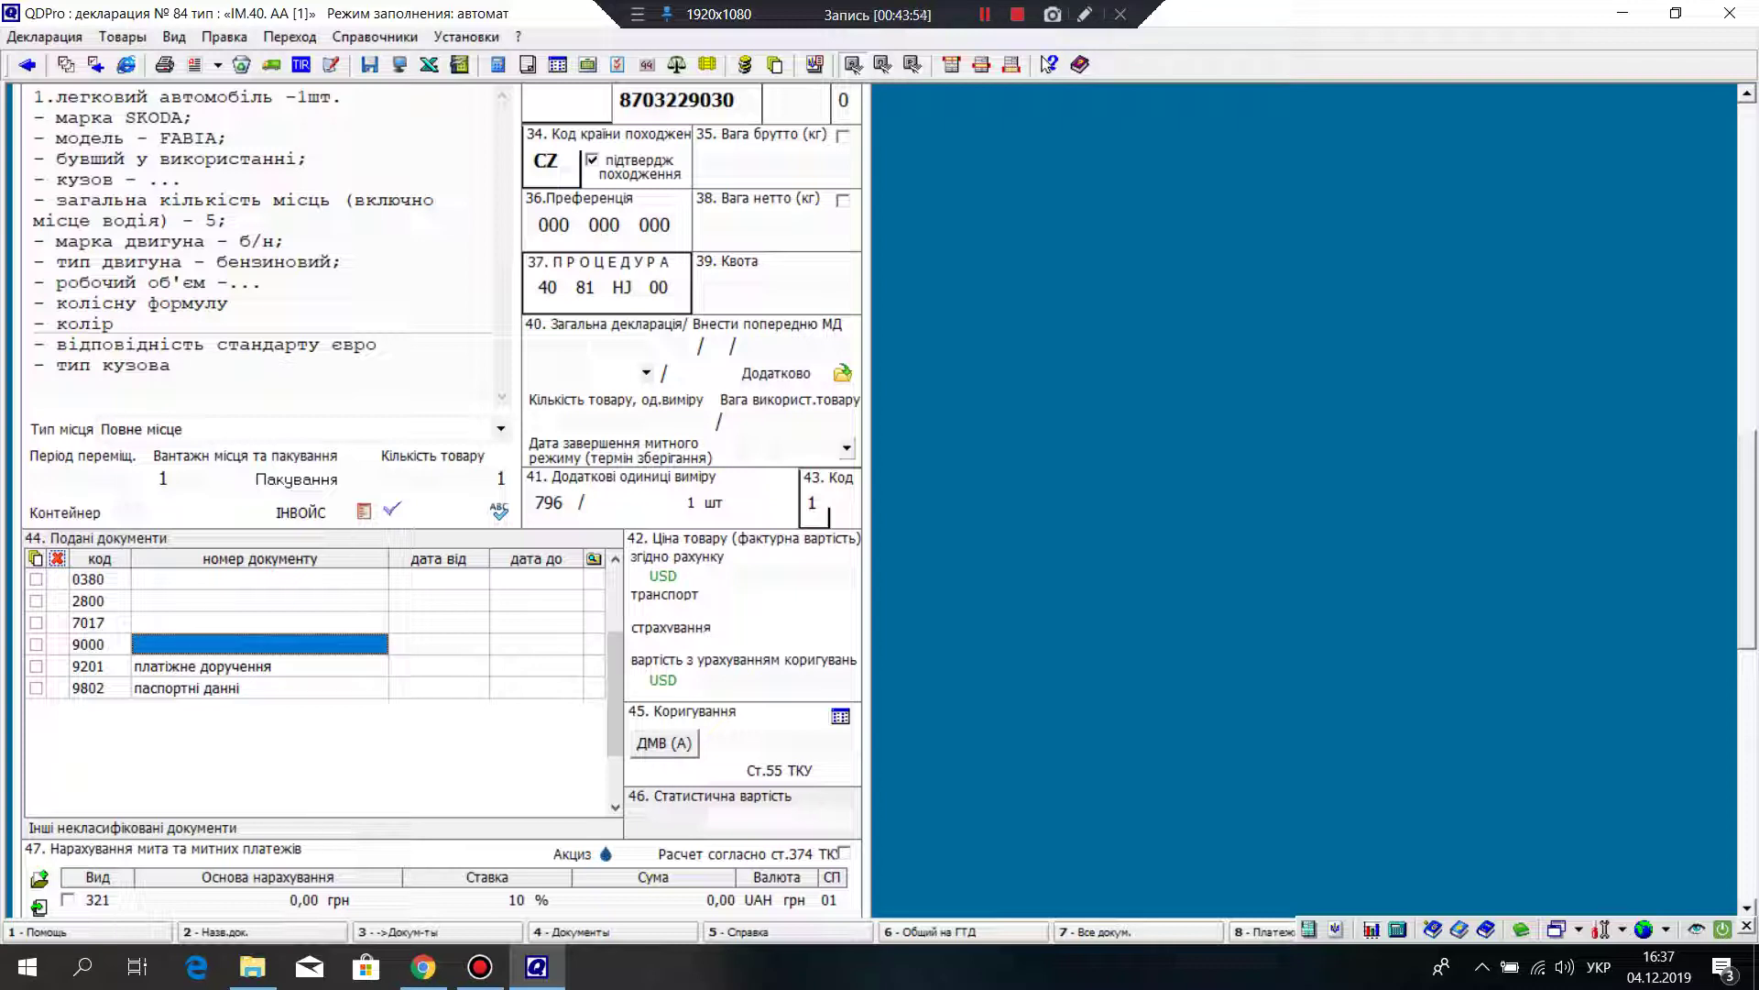
left_click(594, 559)
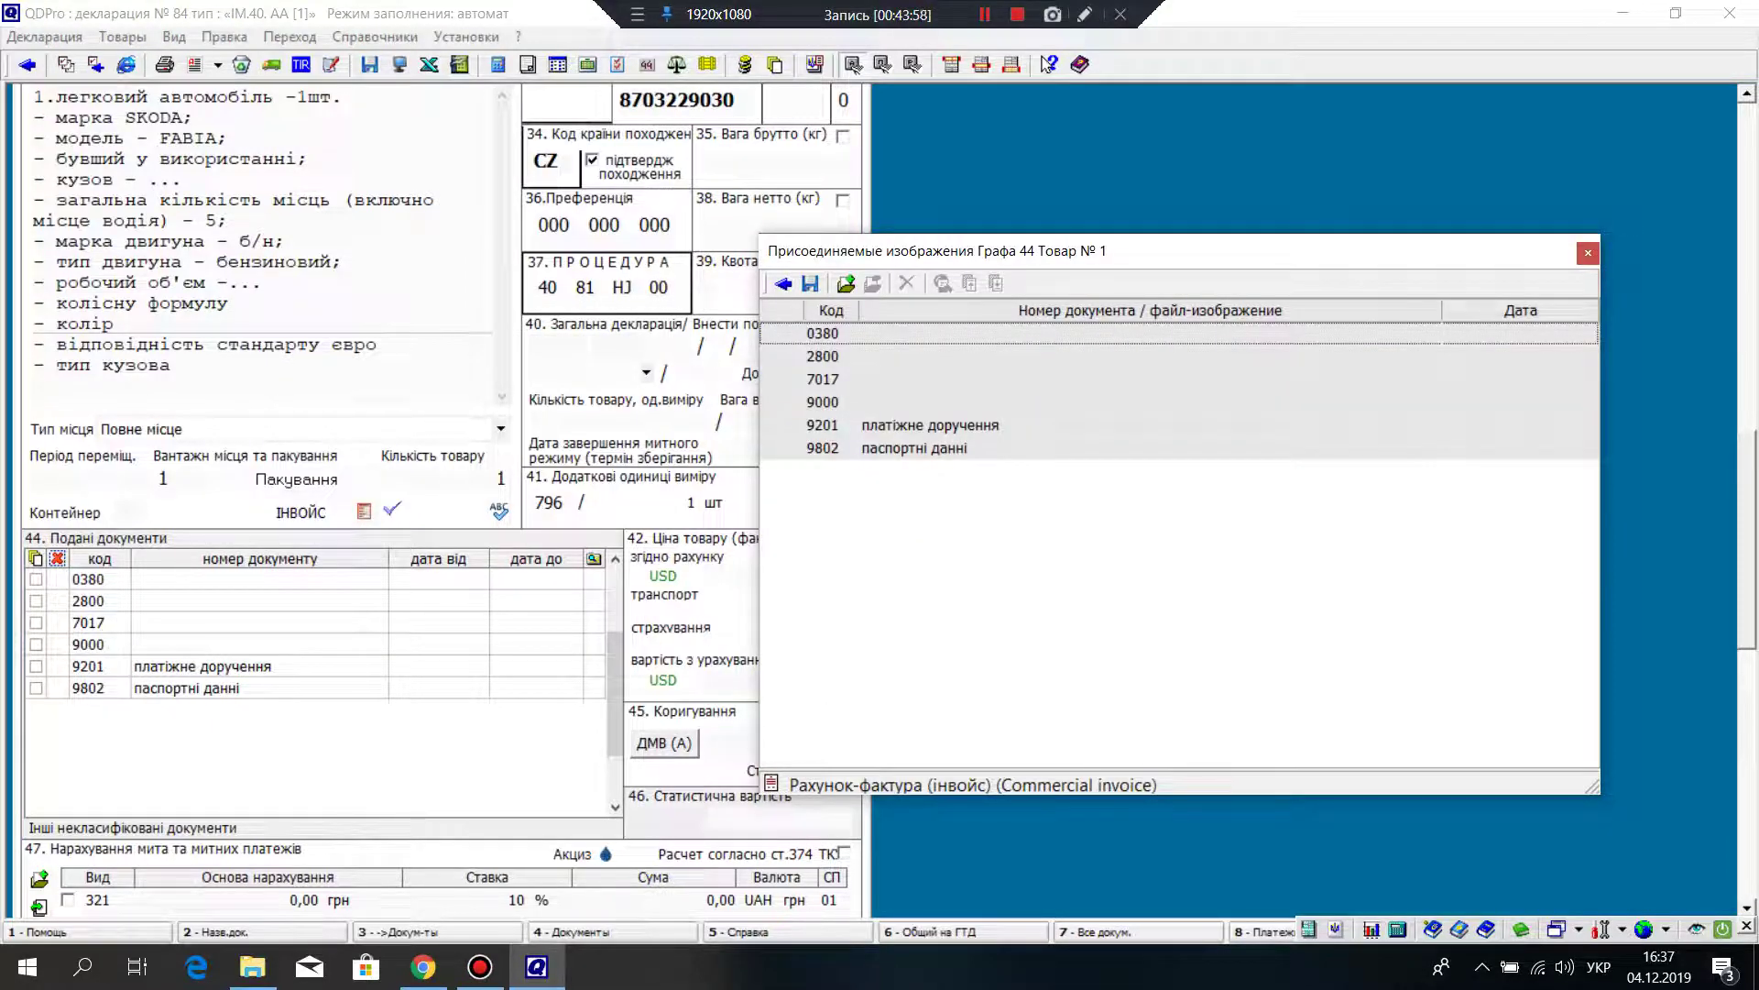
Step: Attach mytnutsia-2.jpg from the Изображения folder to document 9000
left_click(823, 401)
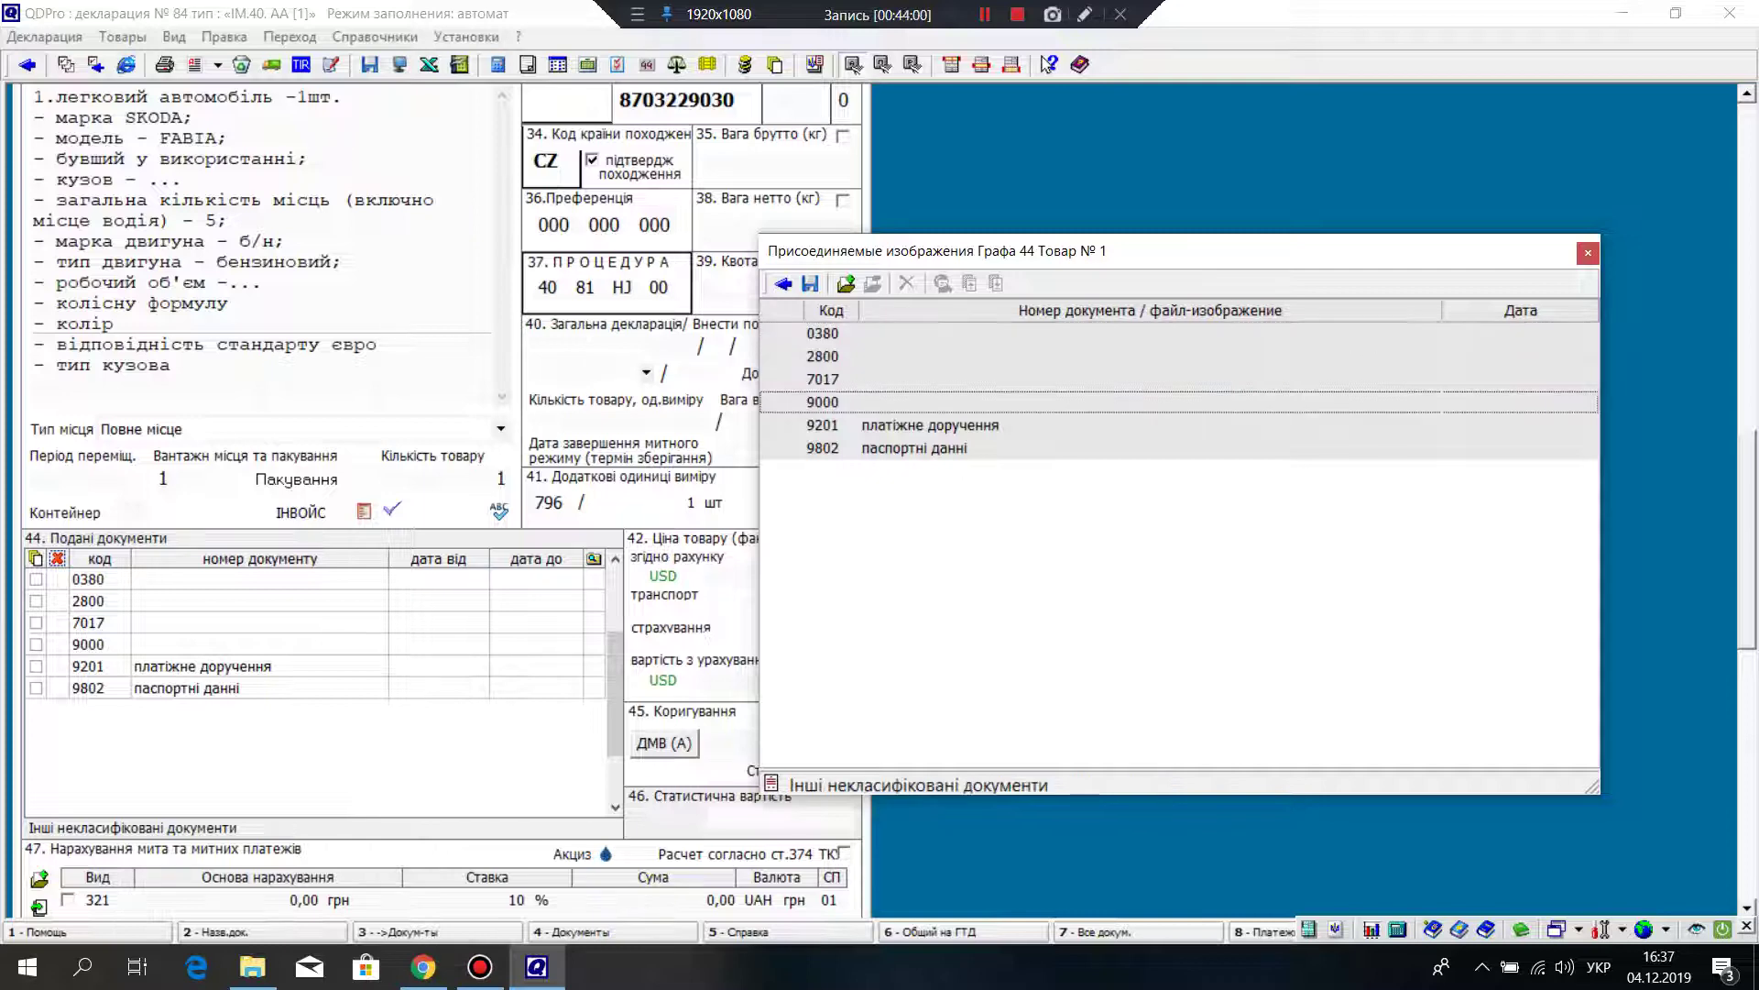
left_click(845, 283)
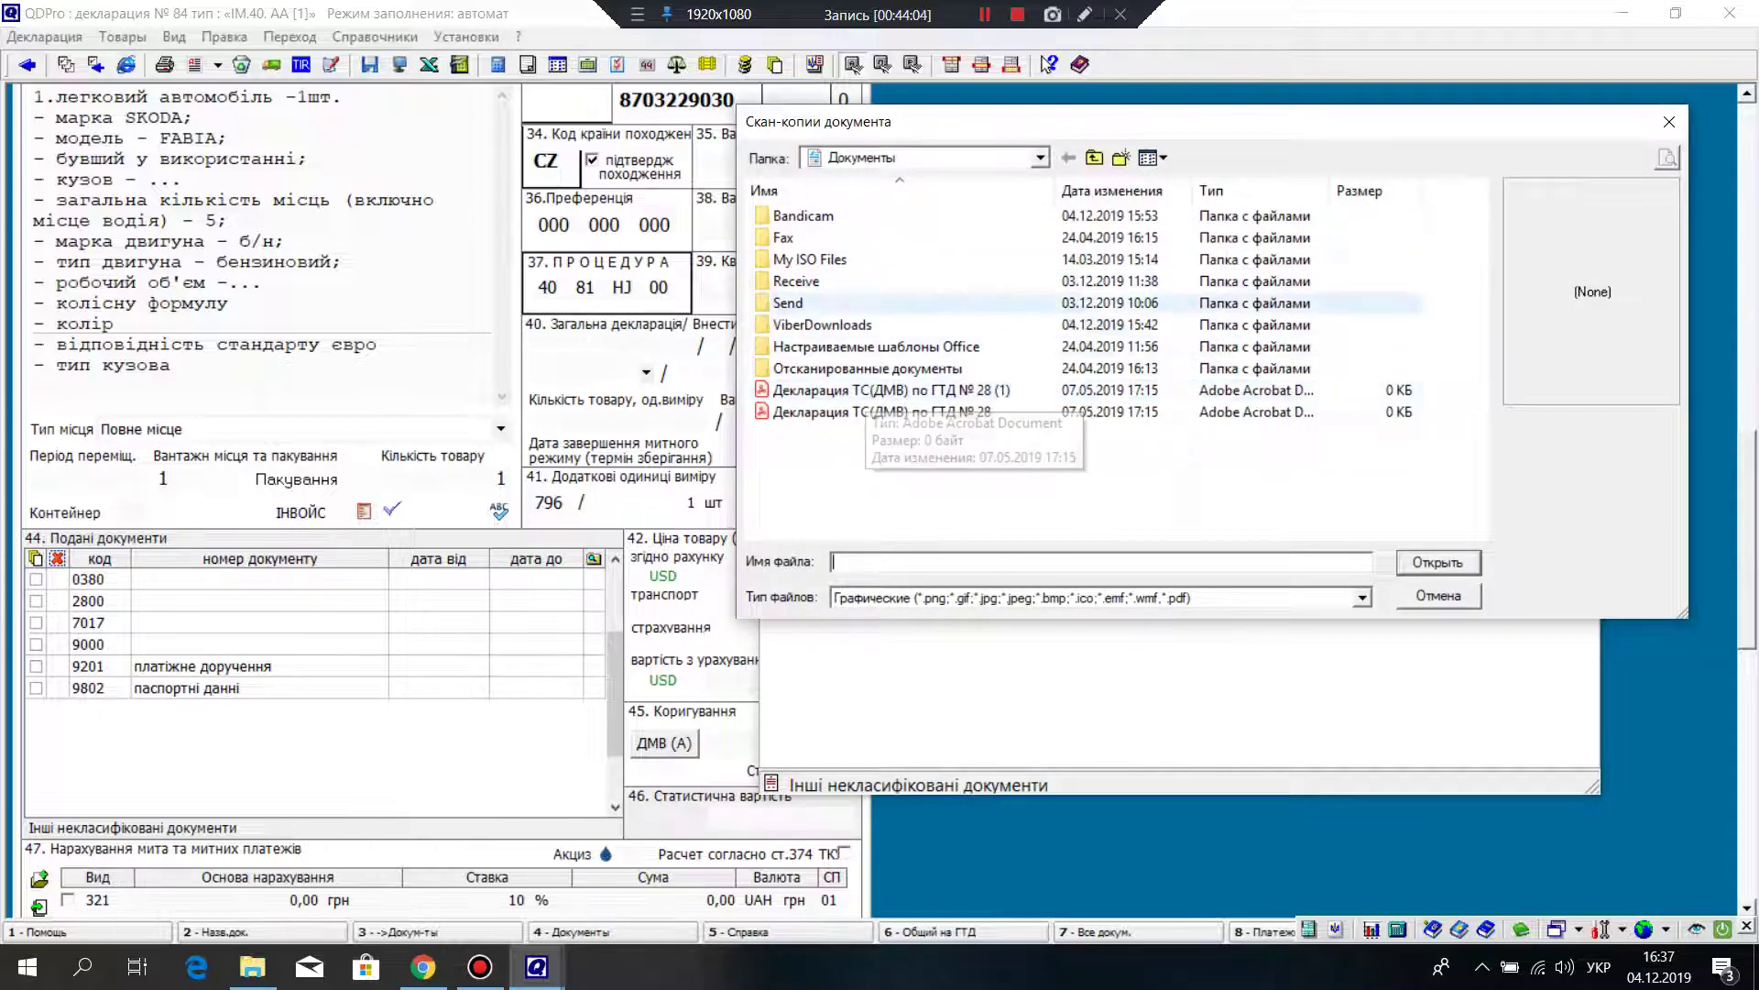
left_click(1094, 157)
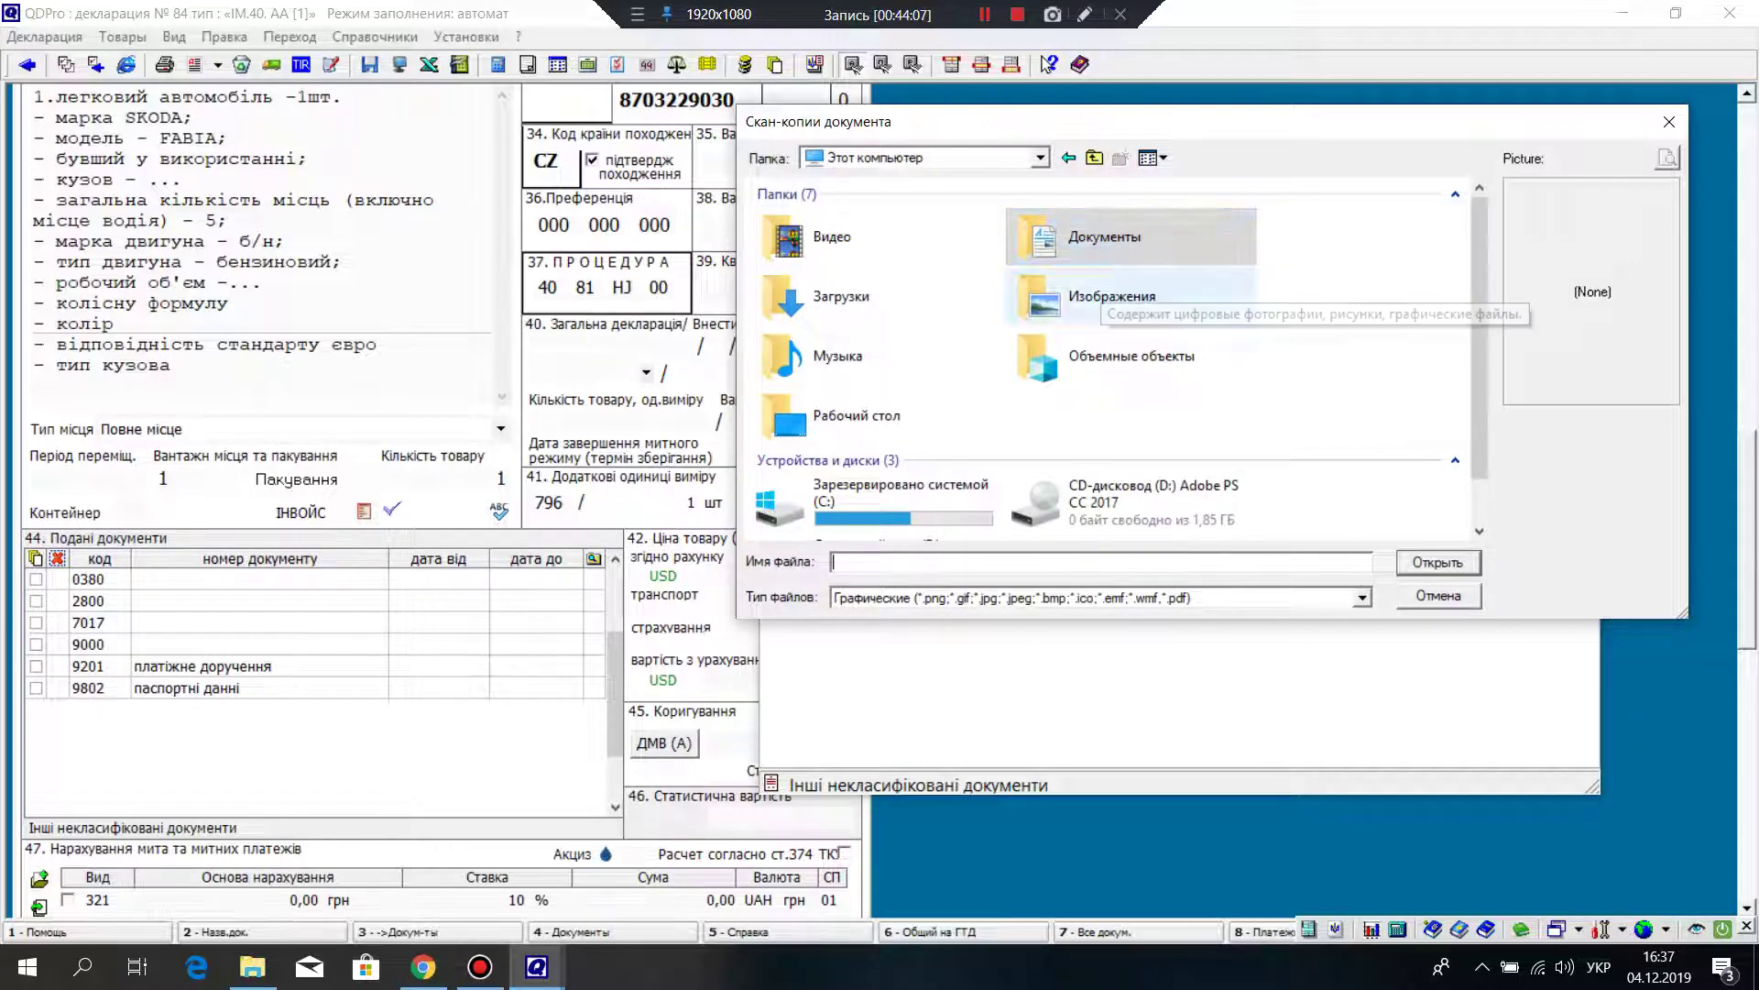
double_click(1111, 296)
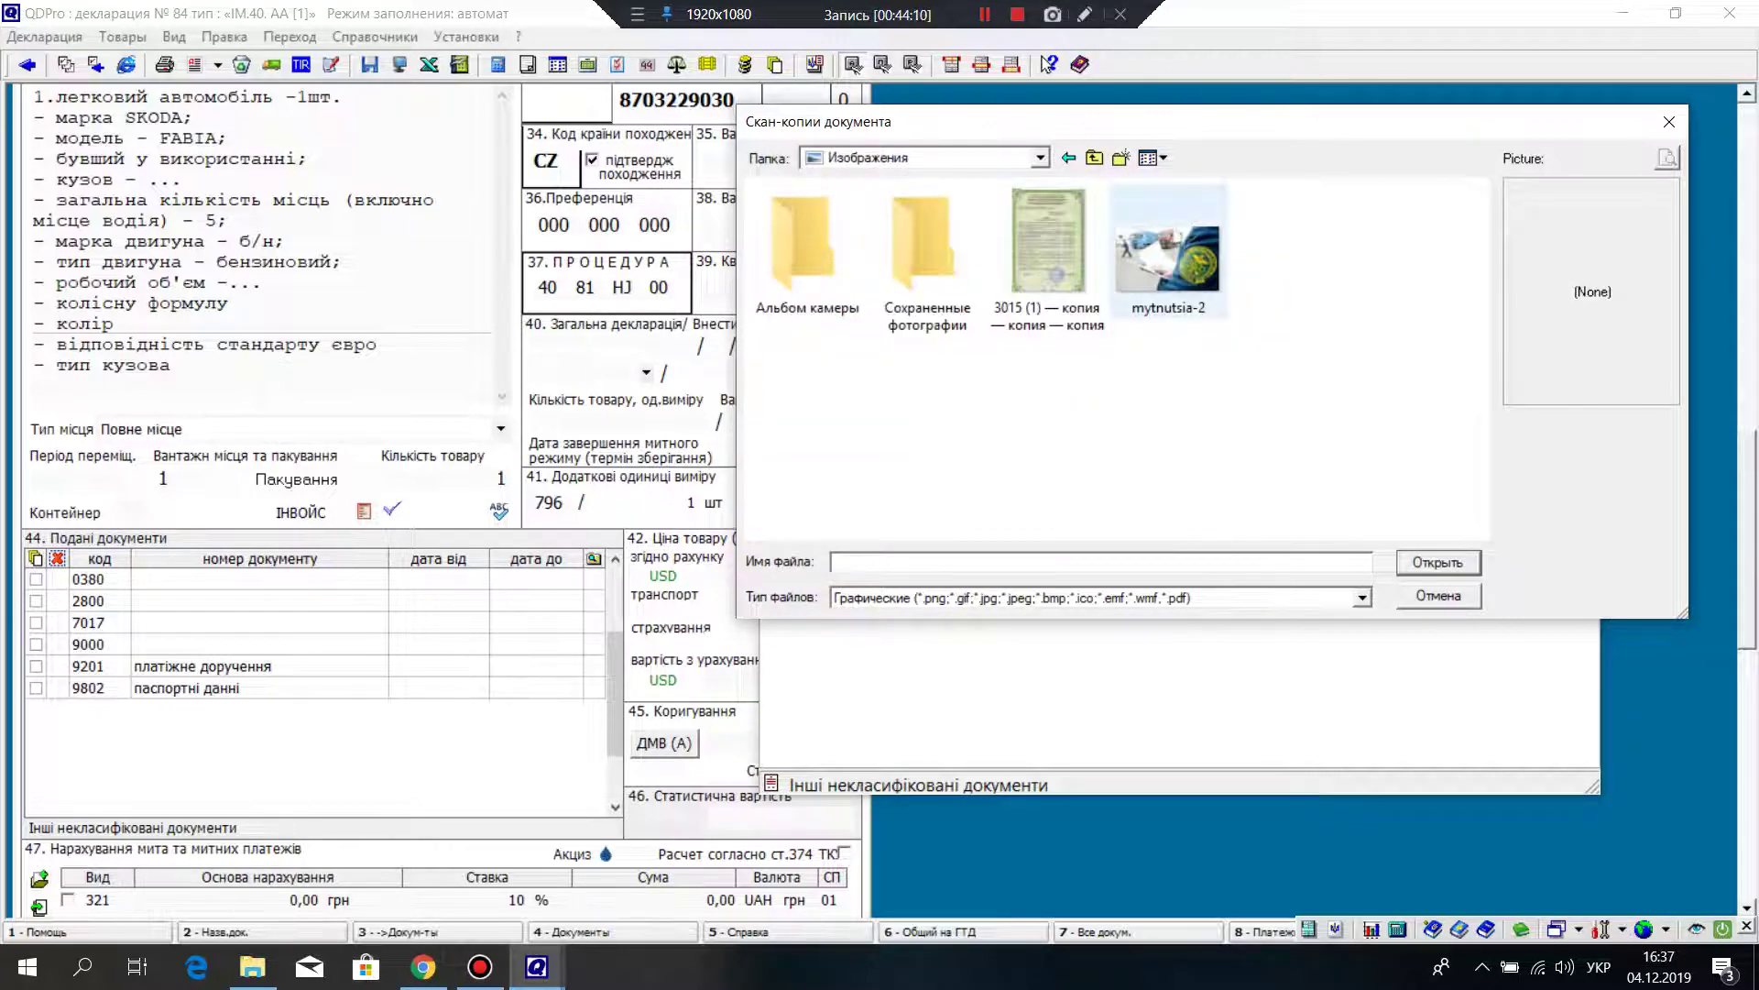
double_click(1167, 258)
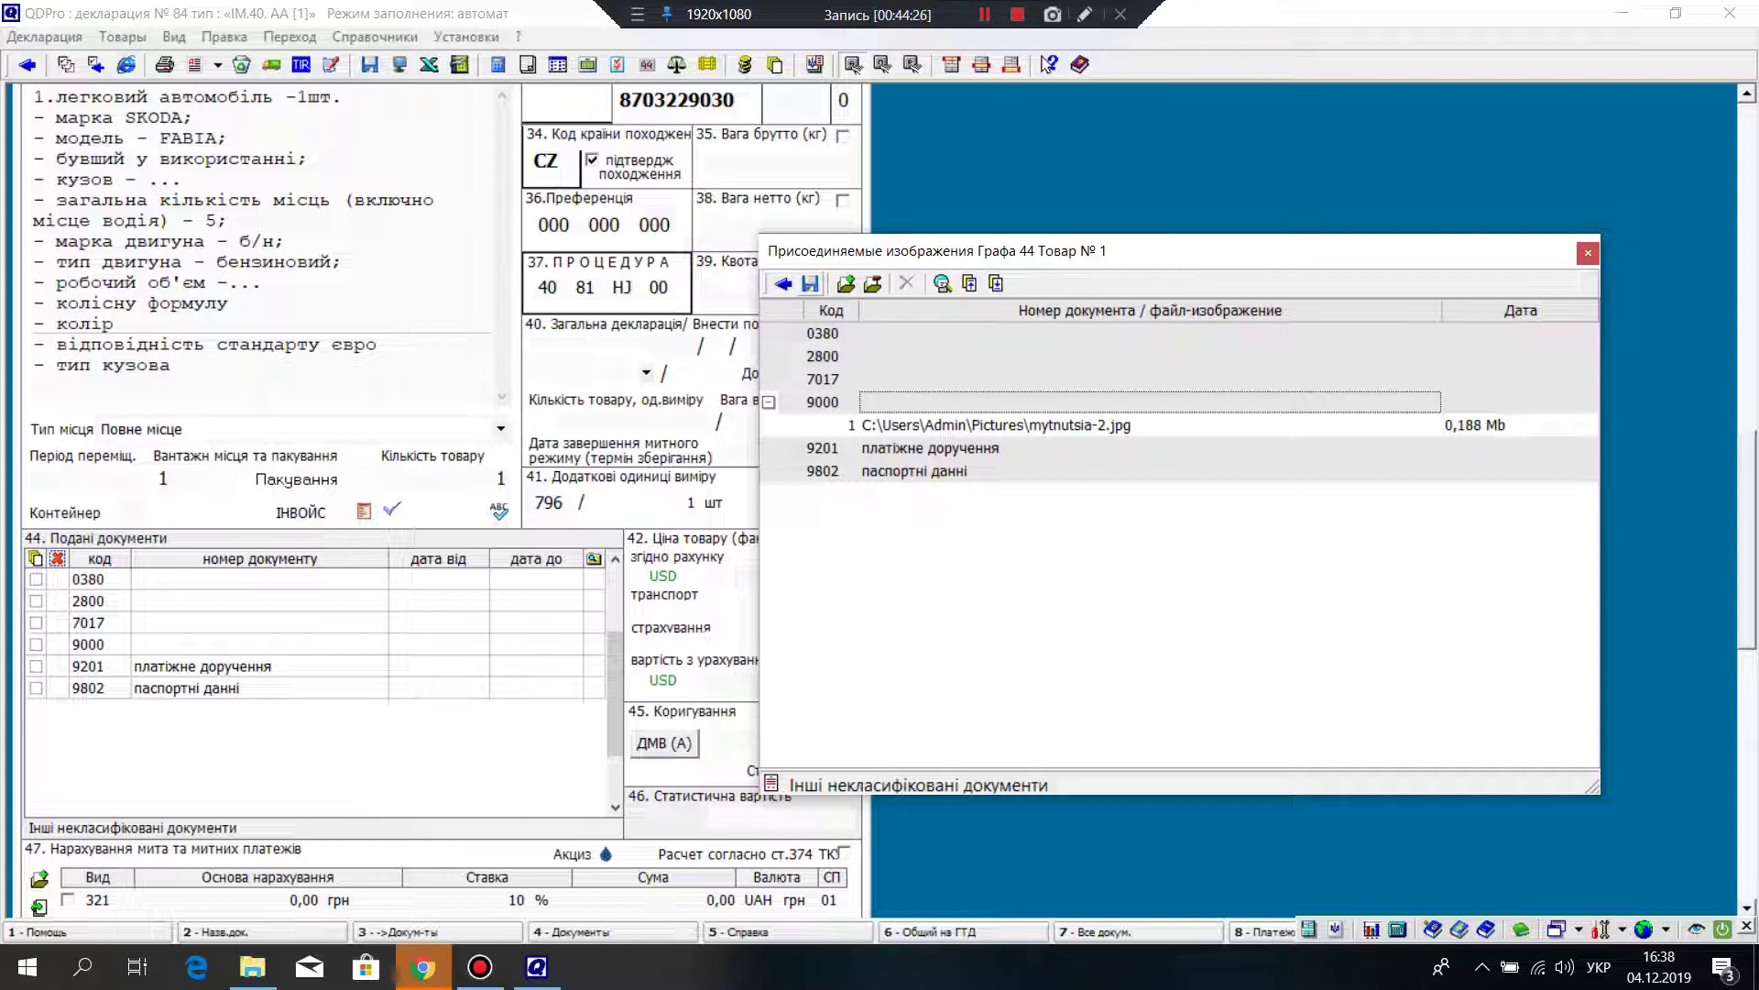
key("Escape")
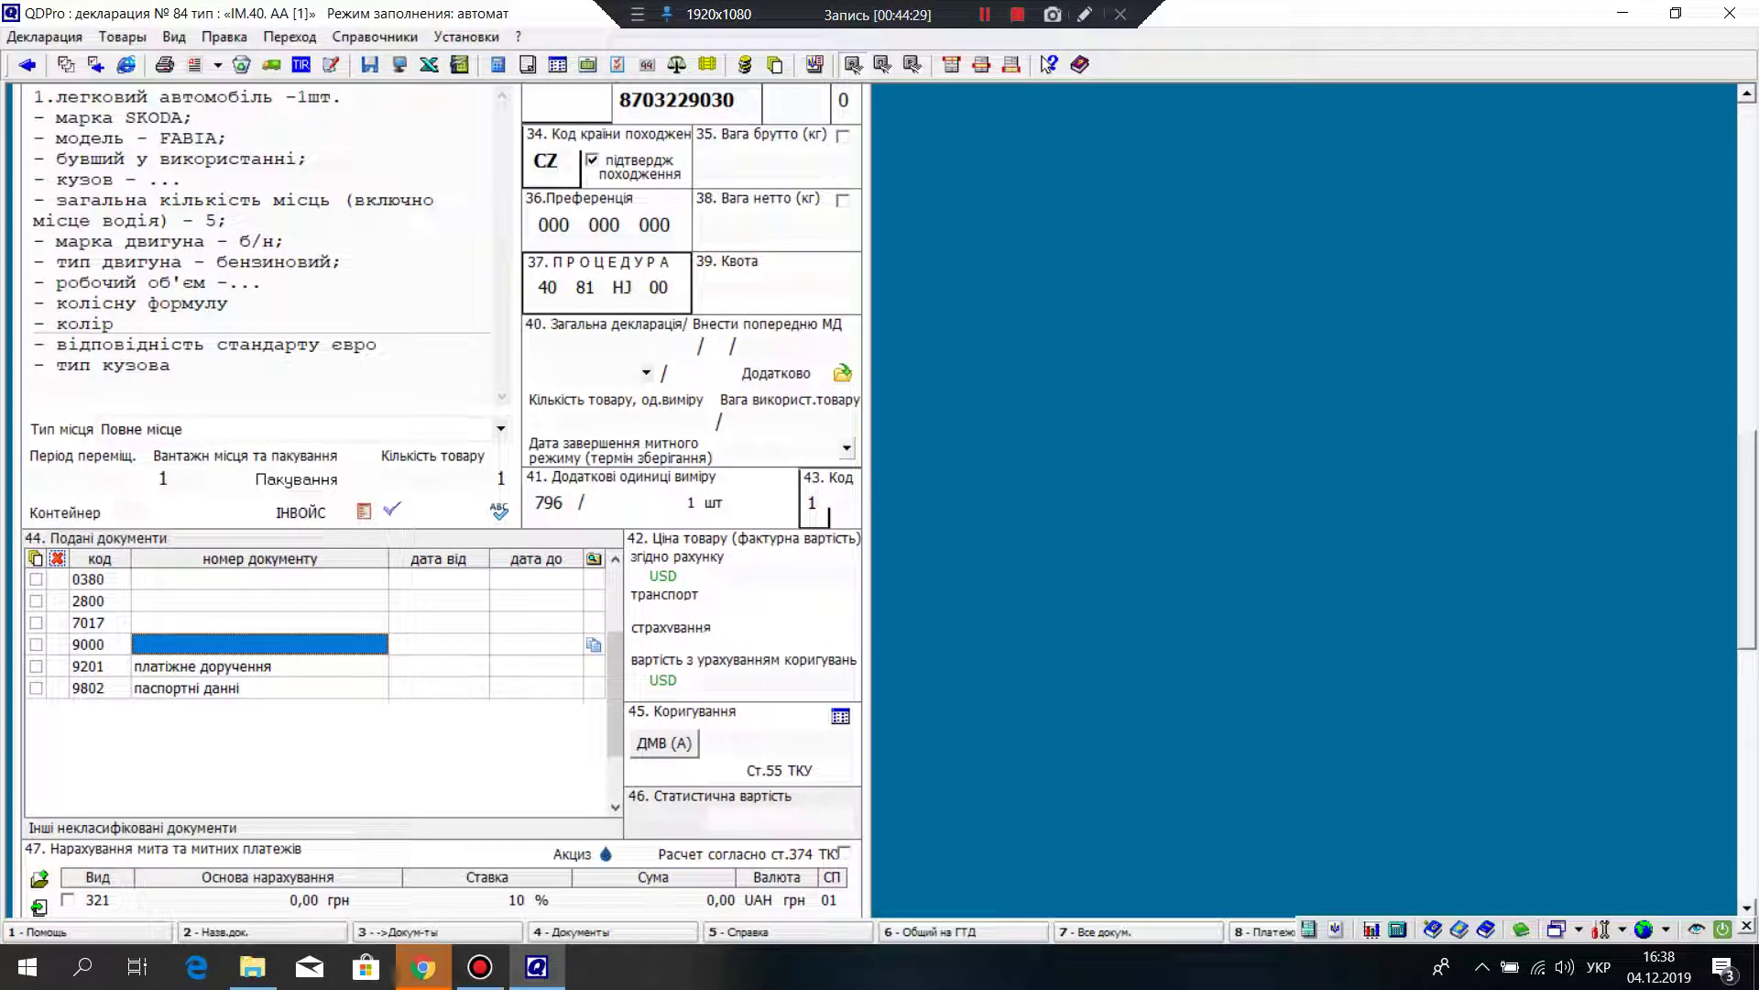
Step: Enter 'незрозуміла фотка' as the document number for the 9000 row
key("Return")
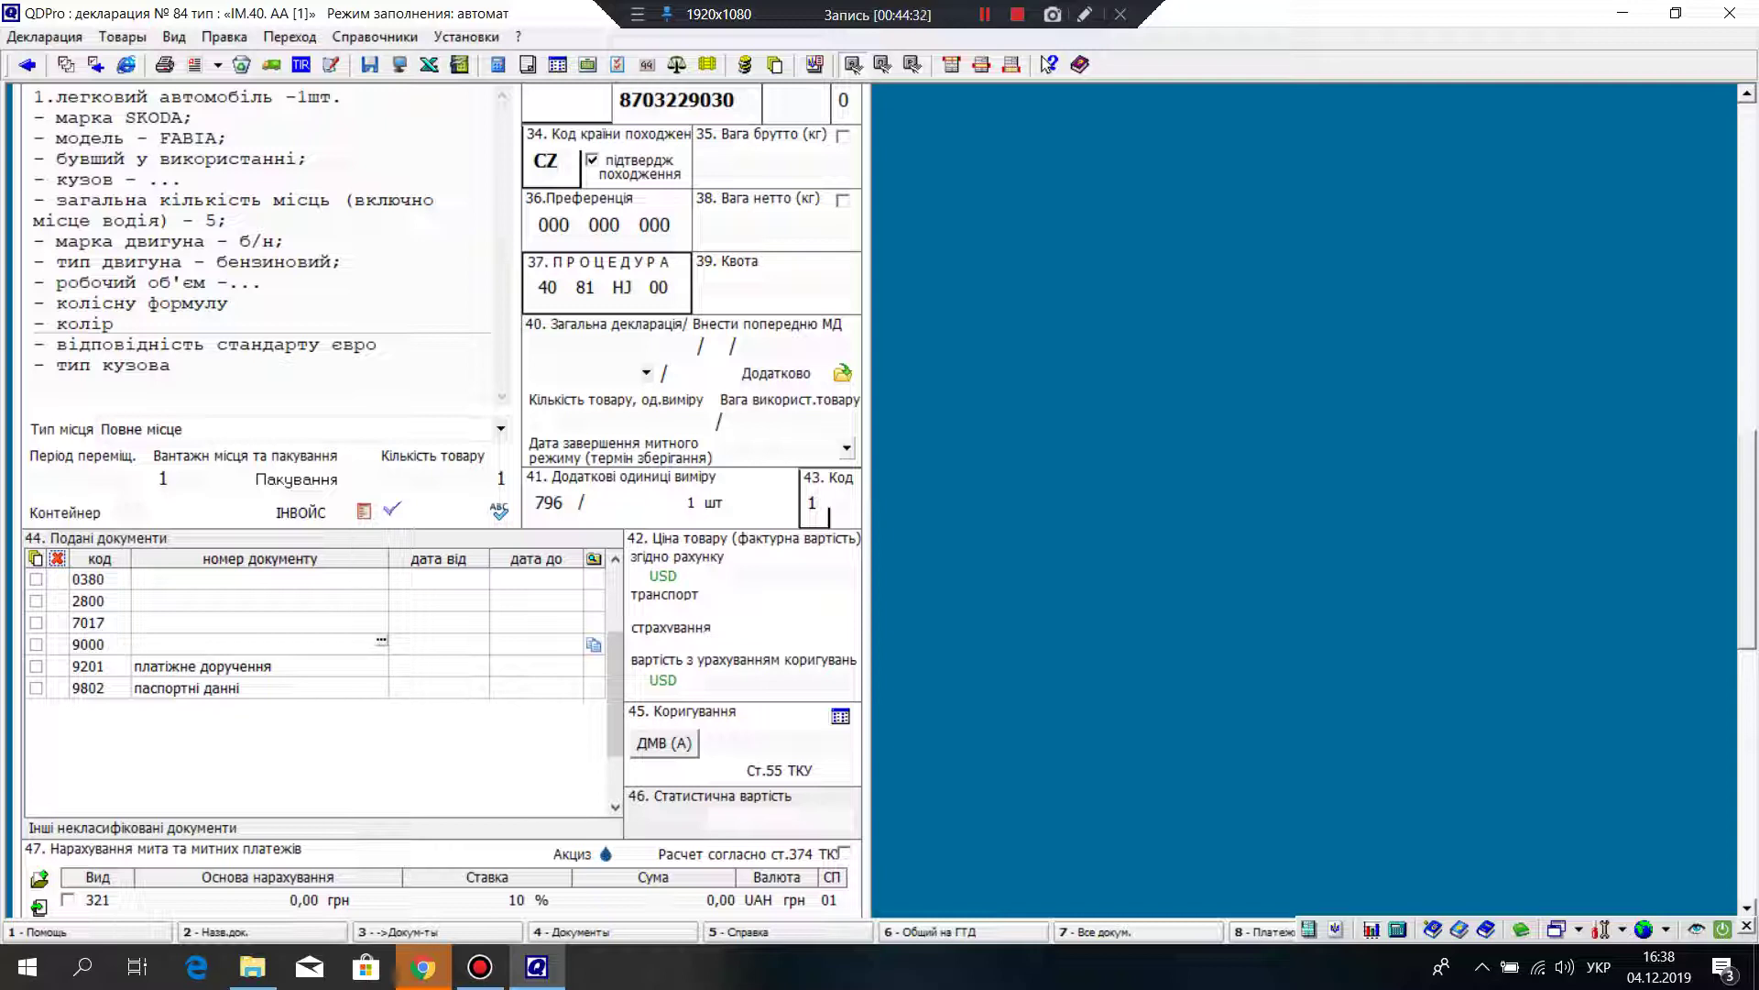
type("незрозуміла фотка")
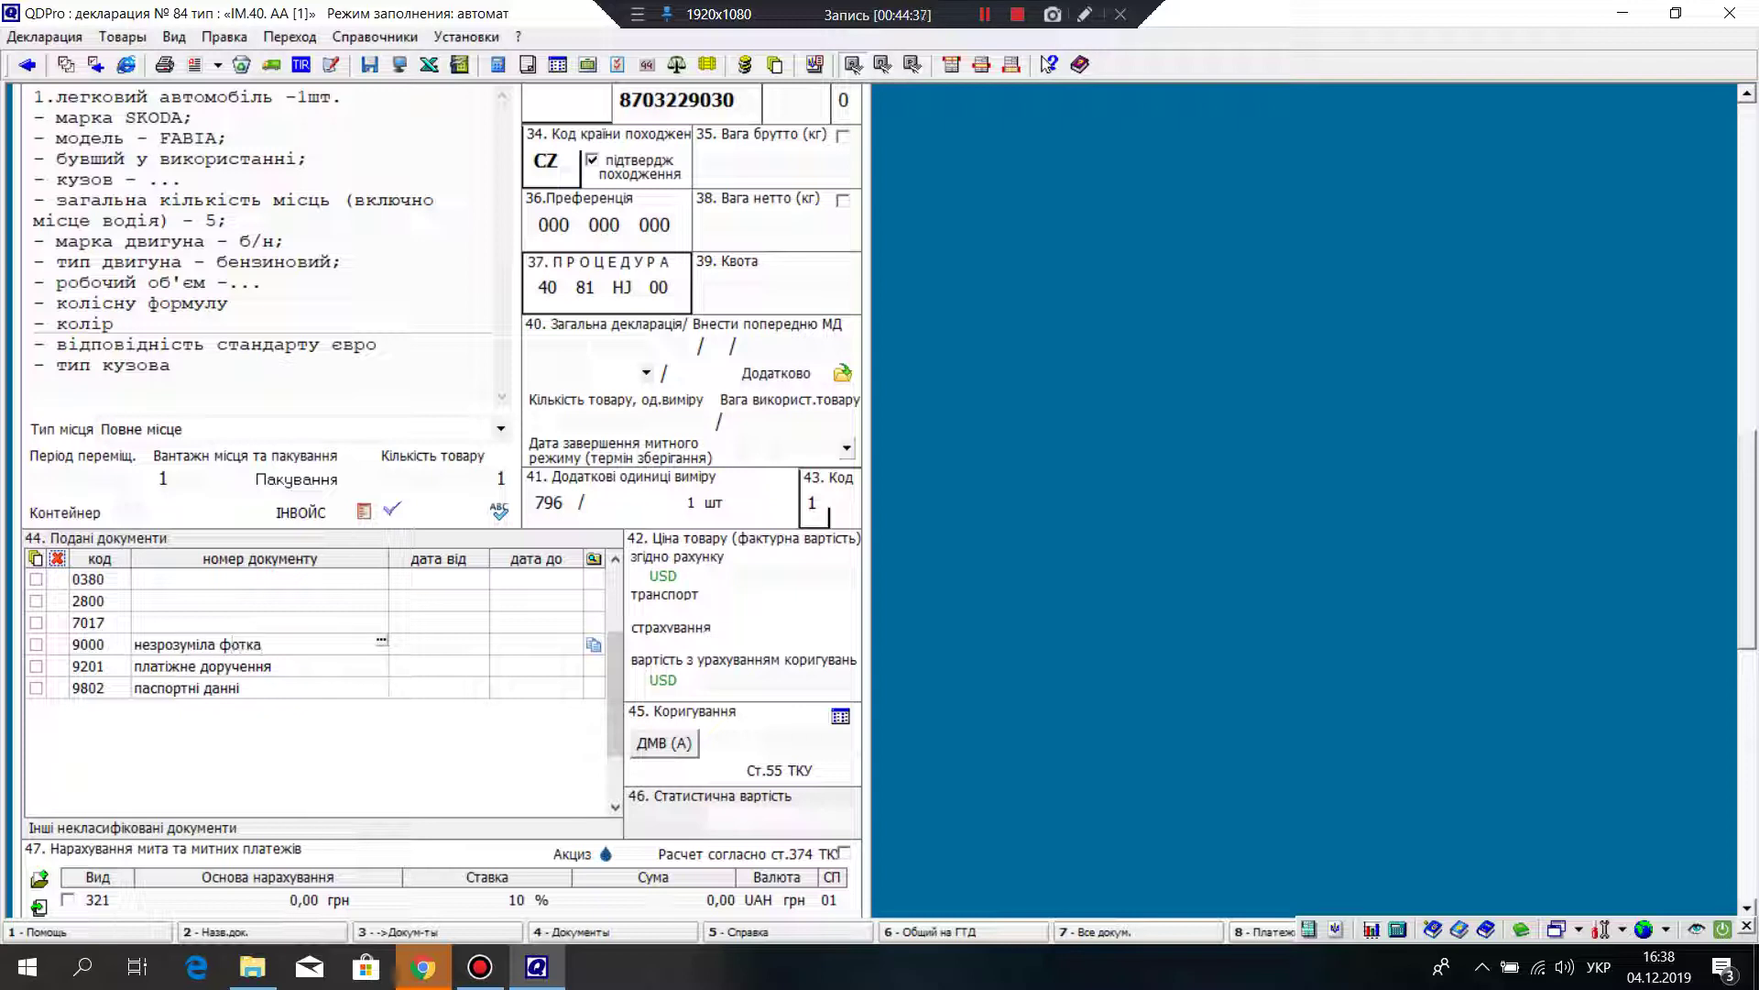
key("Return")
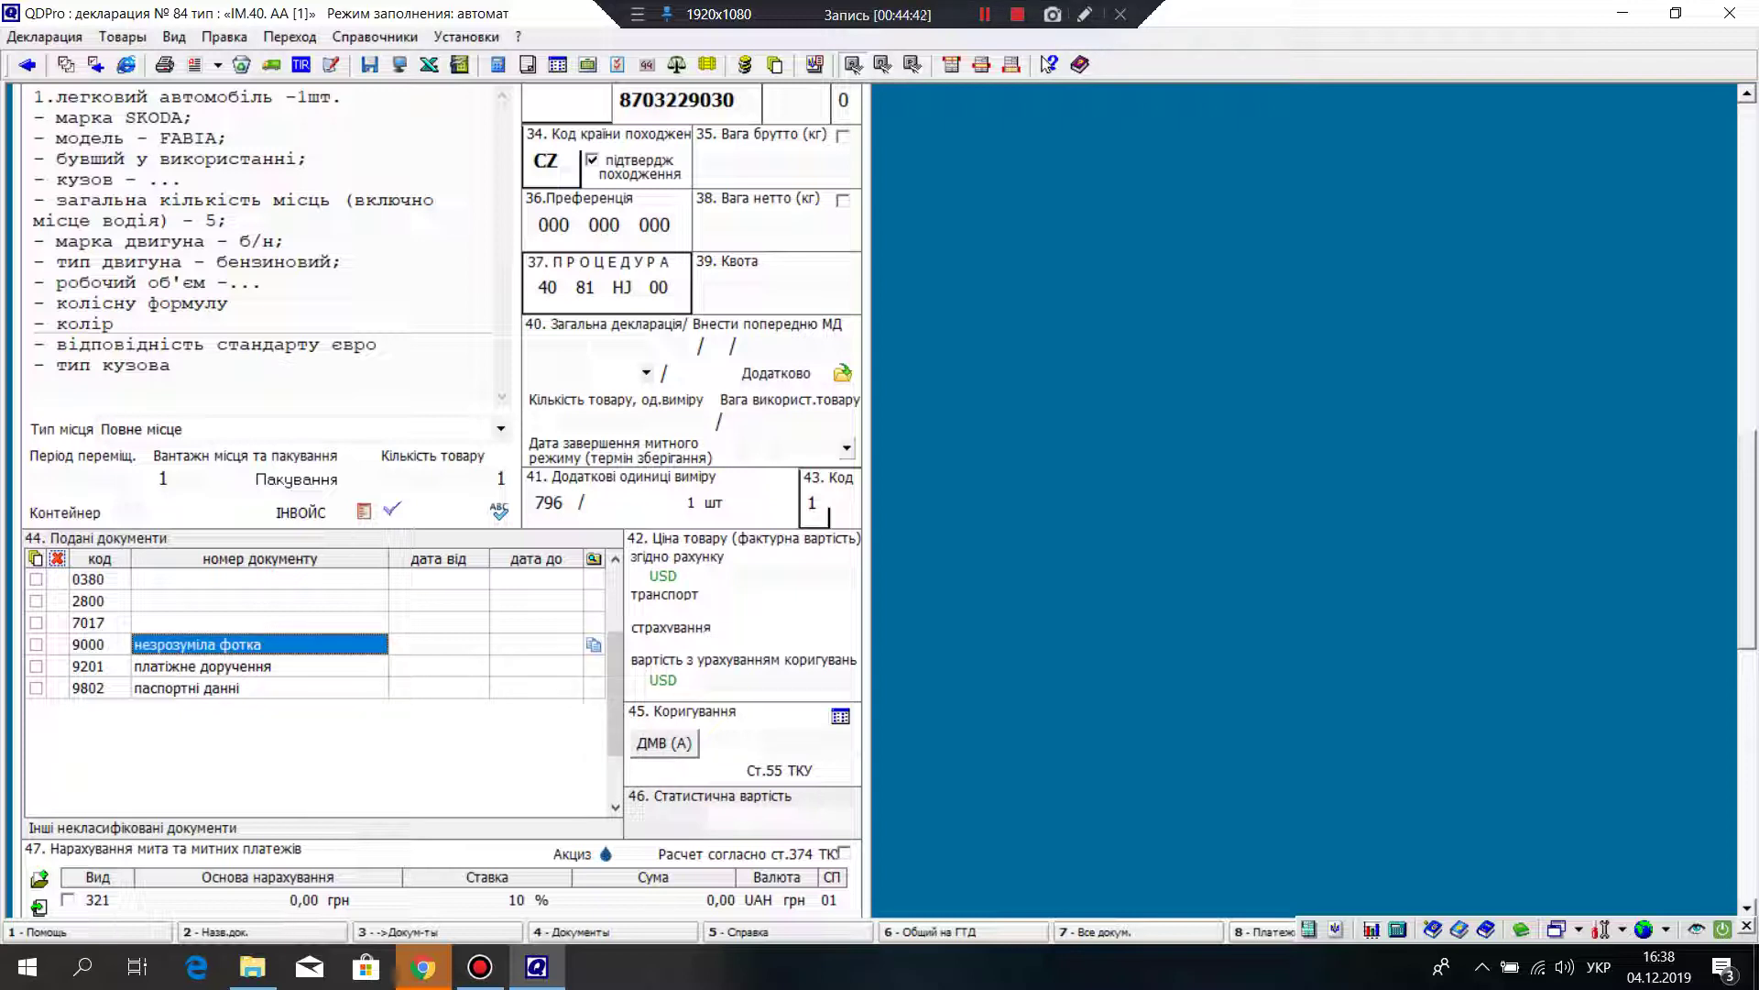
Step: Check the number and end-date cells of the other box 44 documents
left_click(259, 688)
left_click(259, 601)
left_click(259, 578)
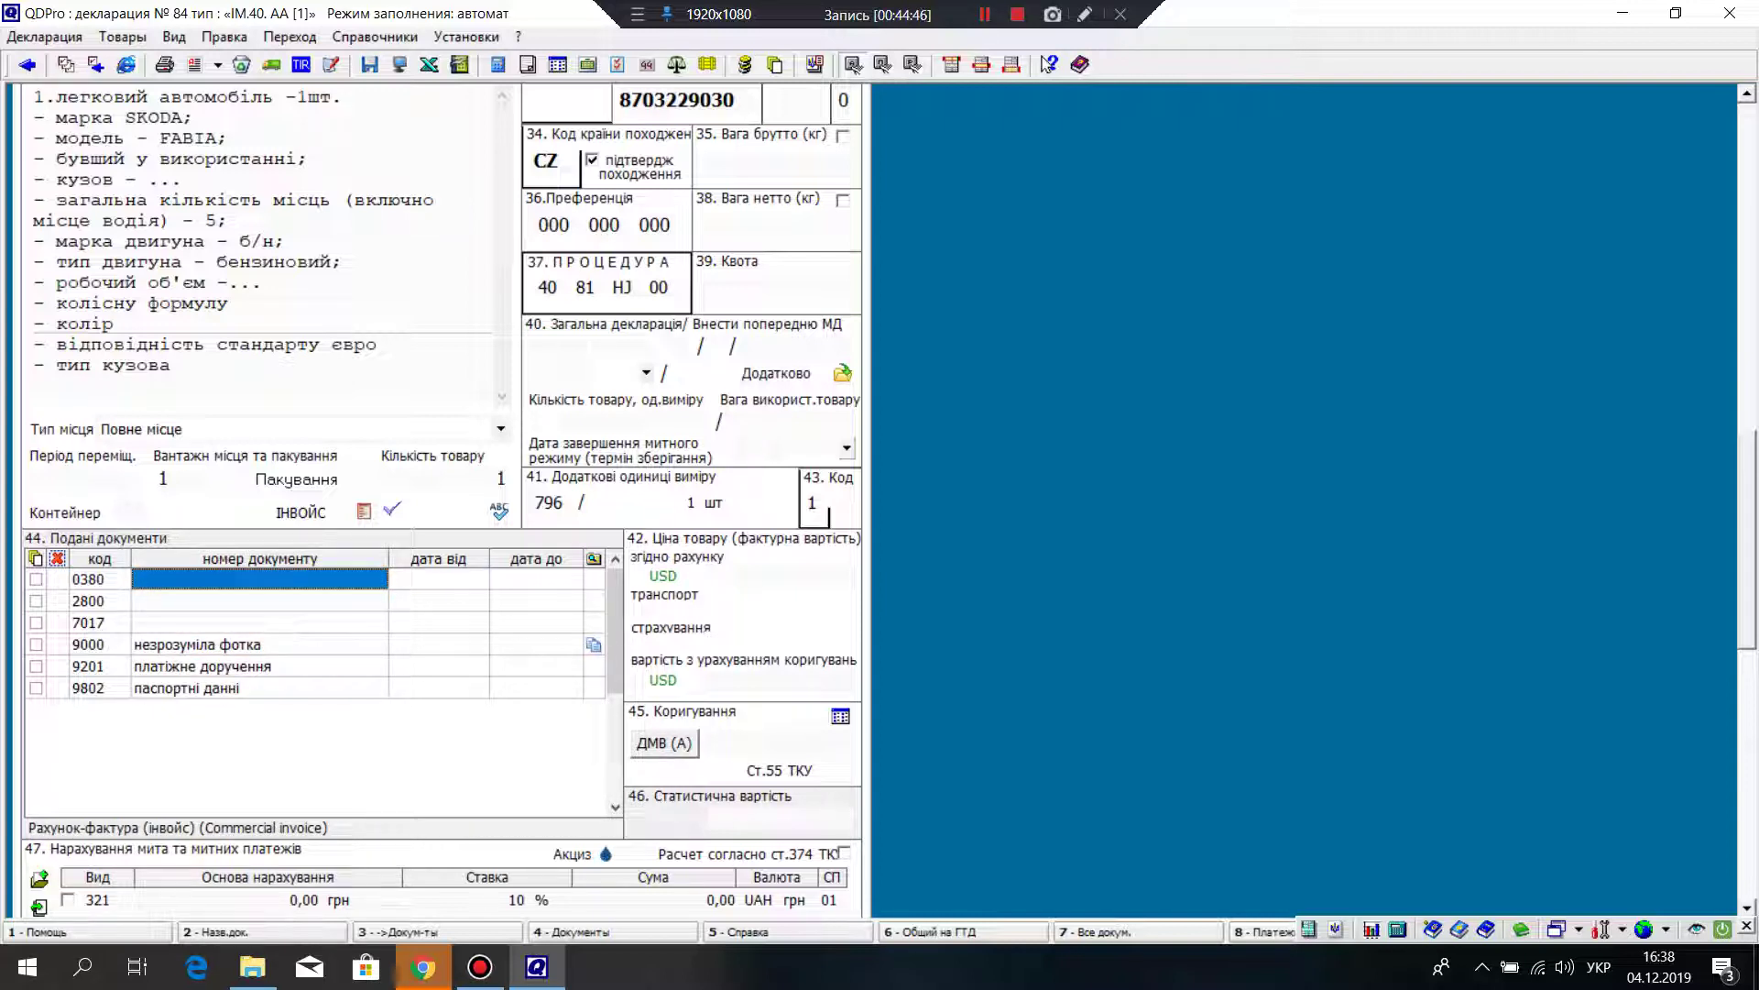
left_click(536, 666)
key("Up")
key("Up")
key("Up")
key("Up")
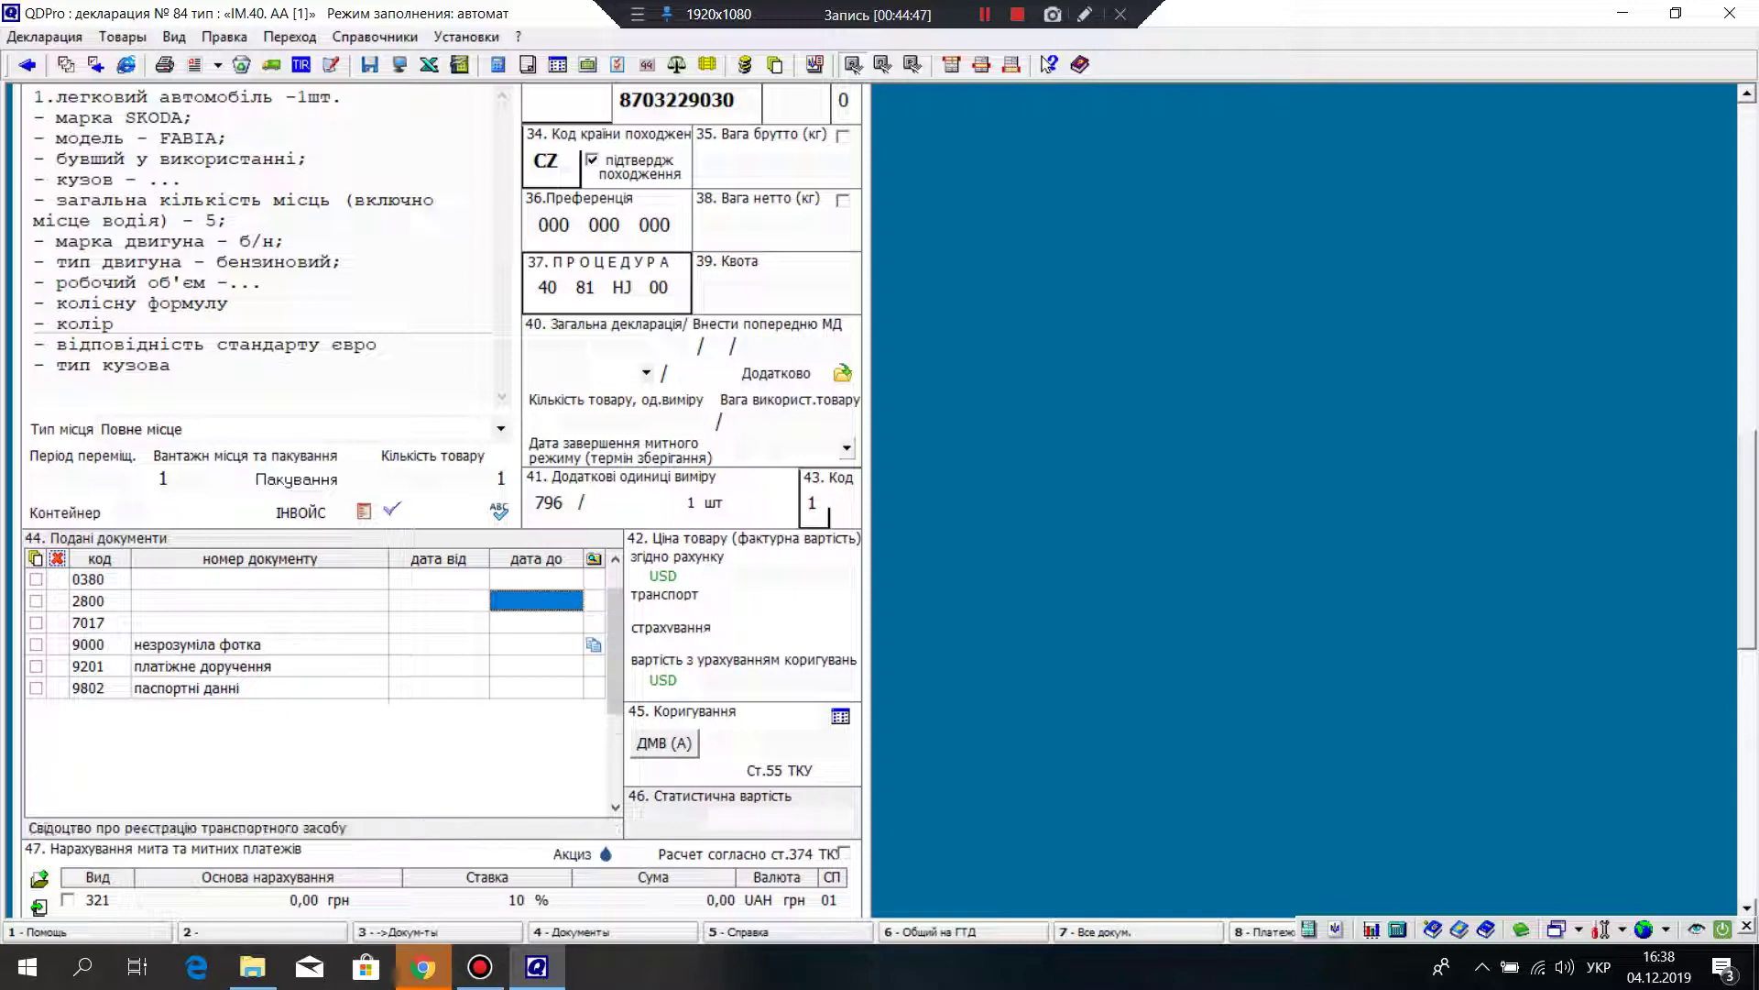
left_click(536, 688)
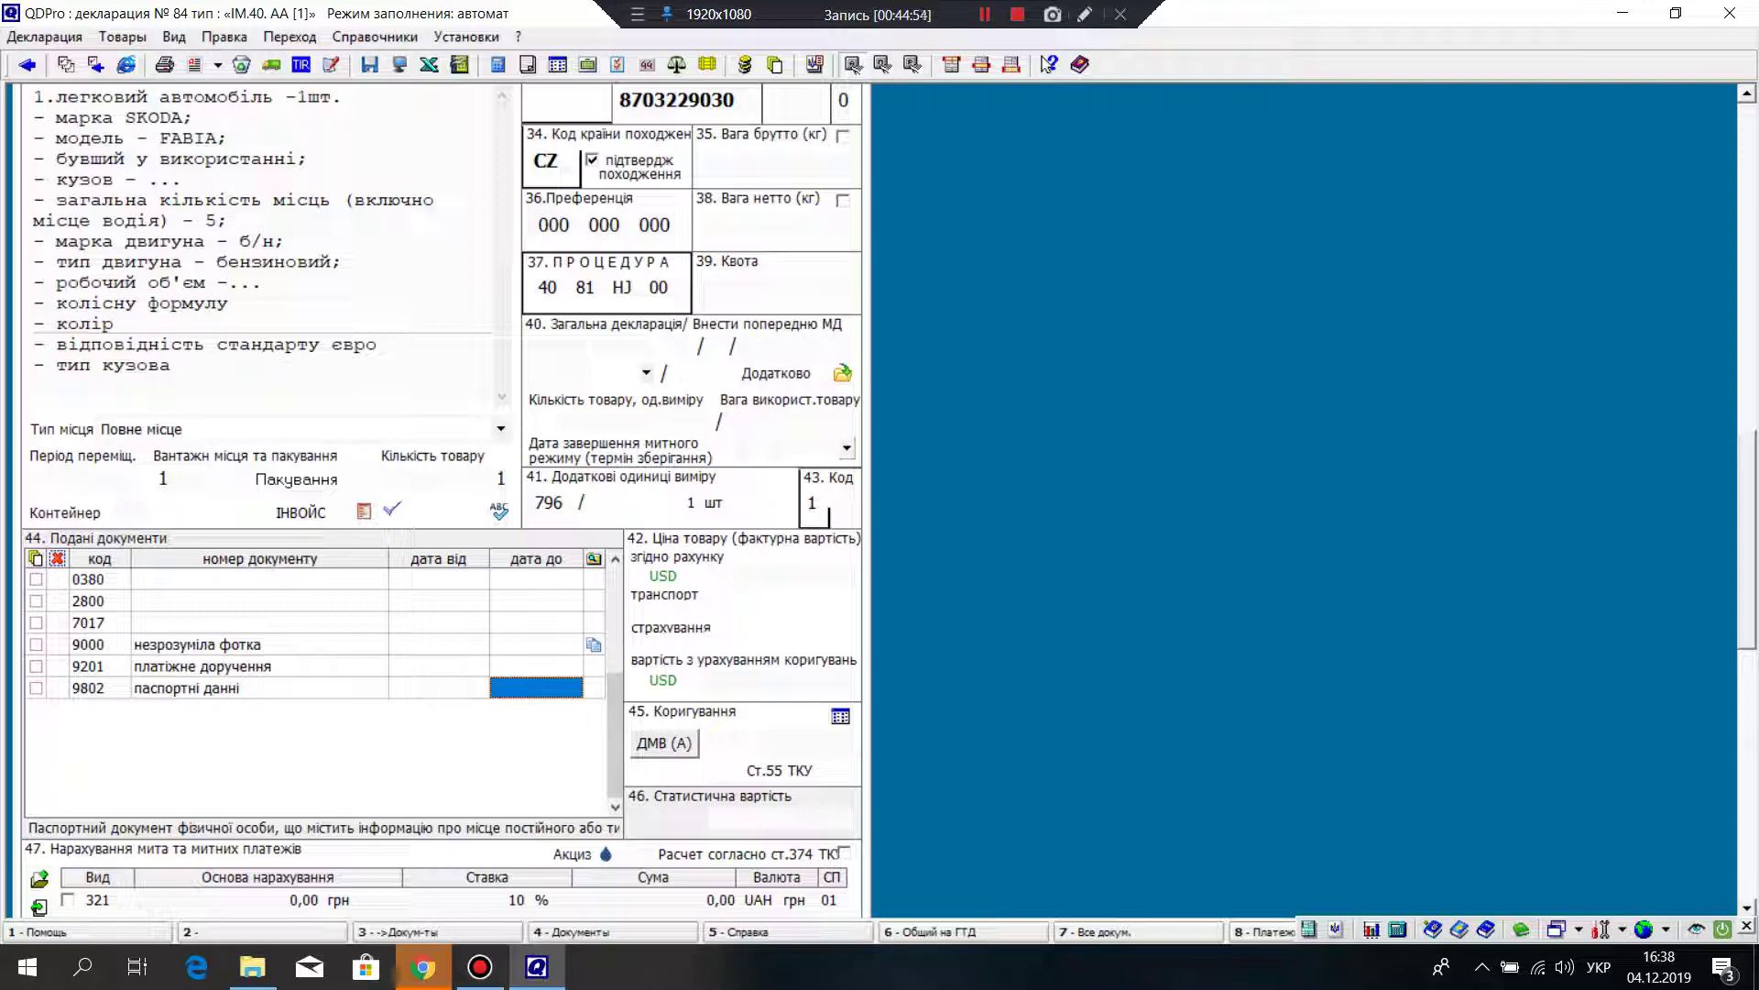
Step: Bring box 47 into view to review excise 27629,49 UAH and VAT 5525,90 UAH
key("Tab")
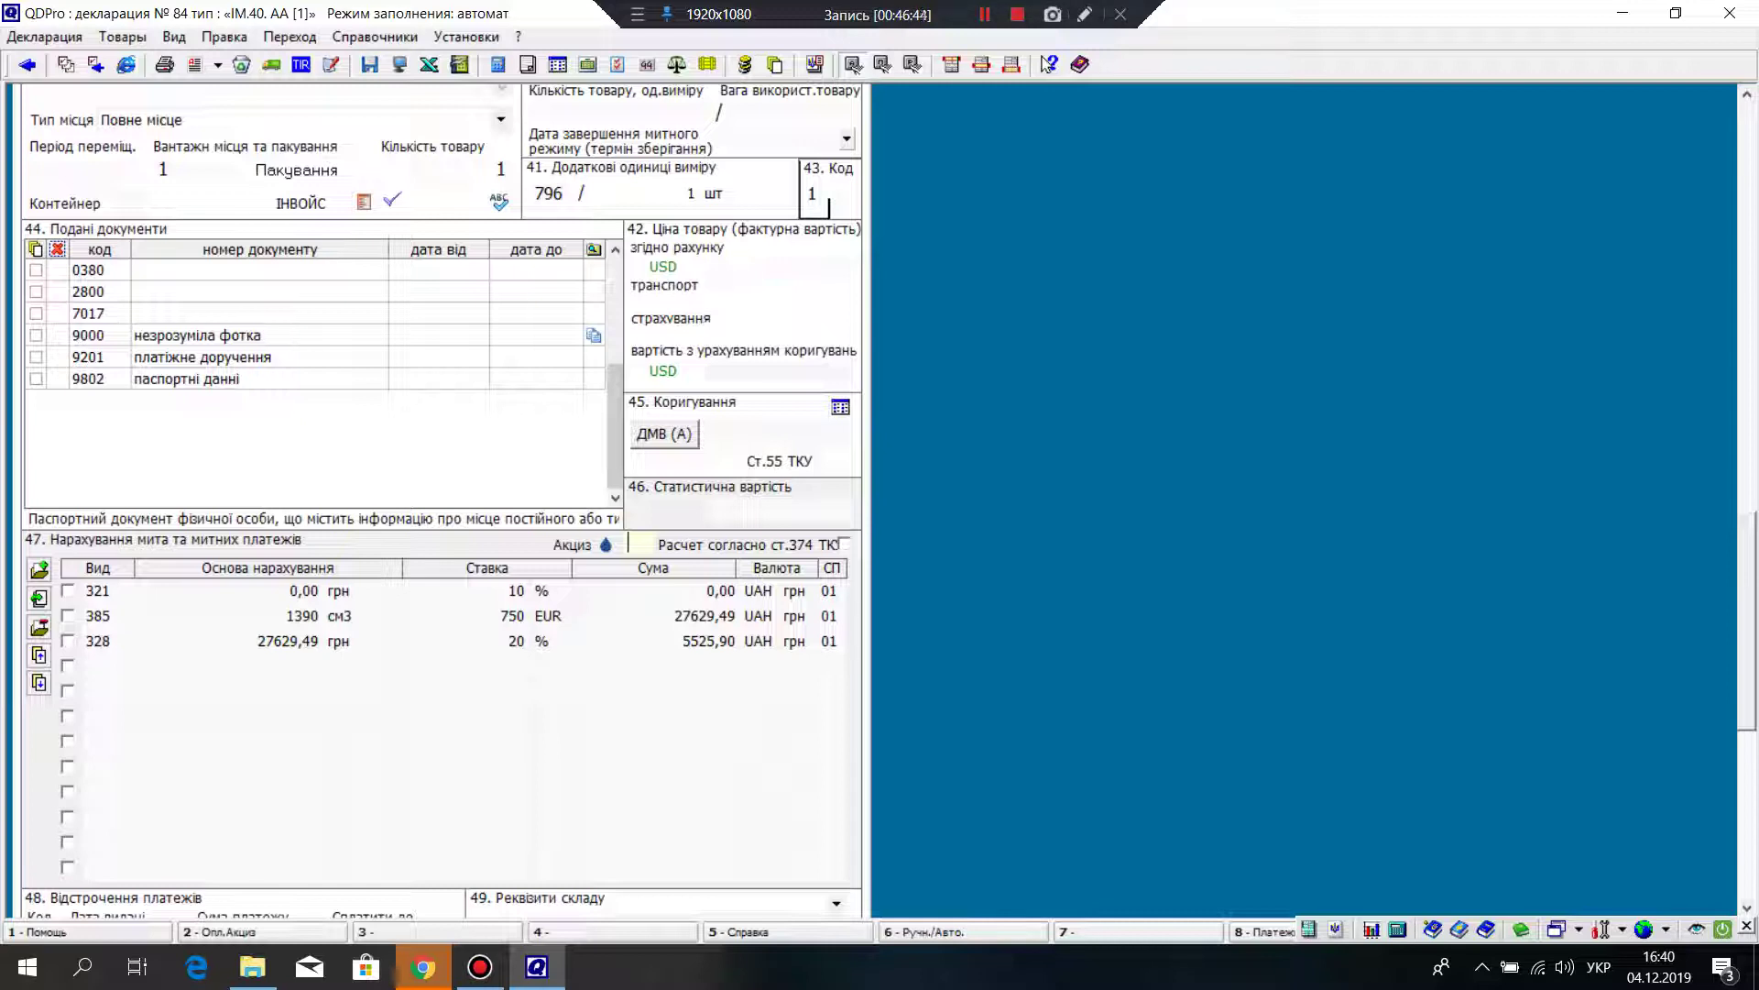
Step: Switch the 'Расчет согласно ст.374 ТК' calculation on, off and back on
scroll(440, 458, "down", 2)
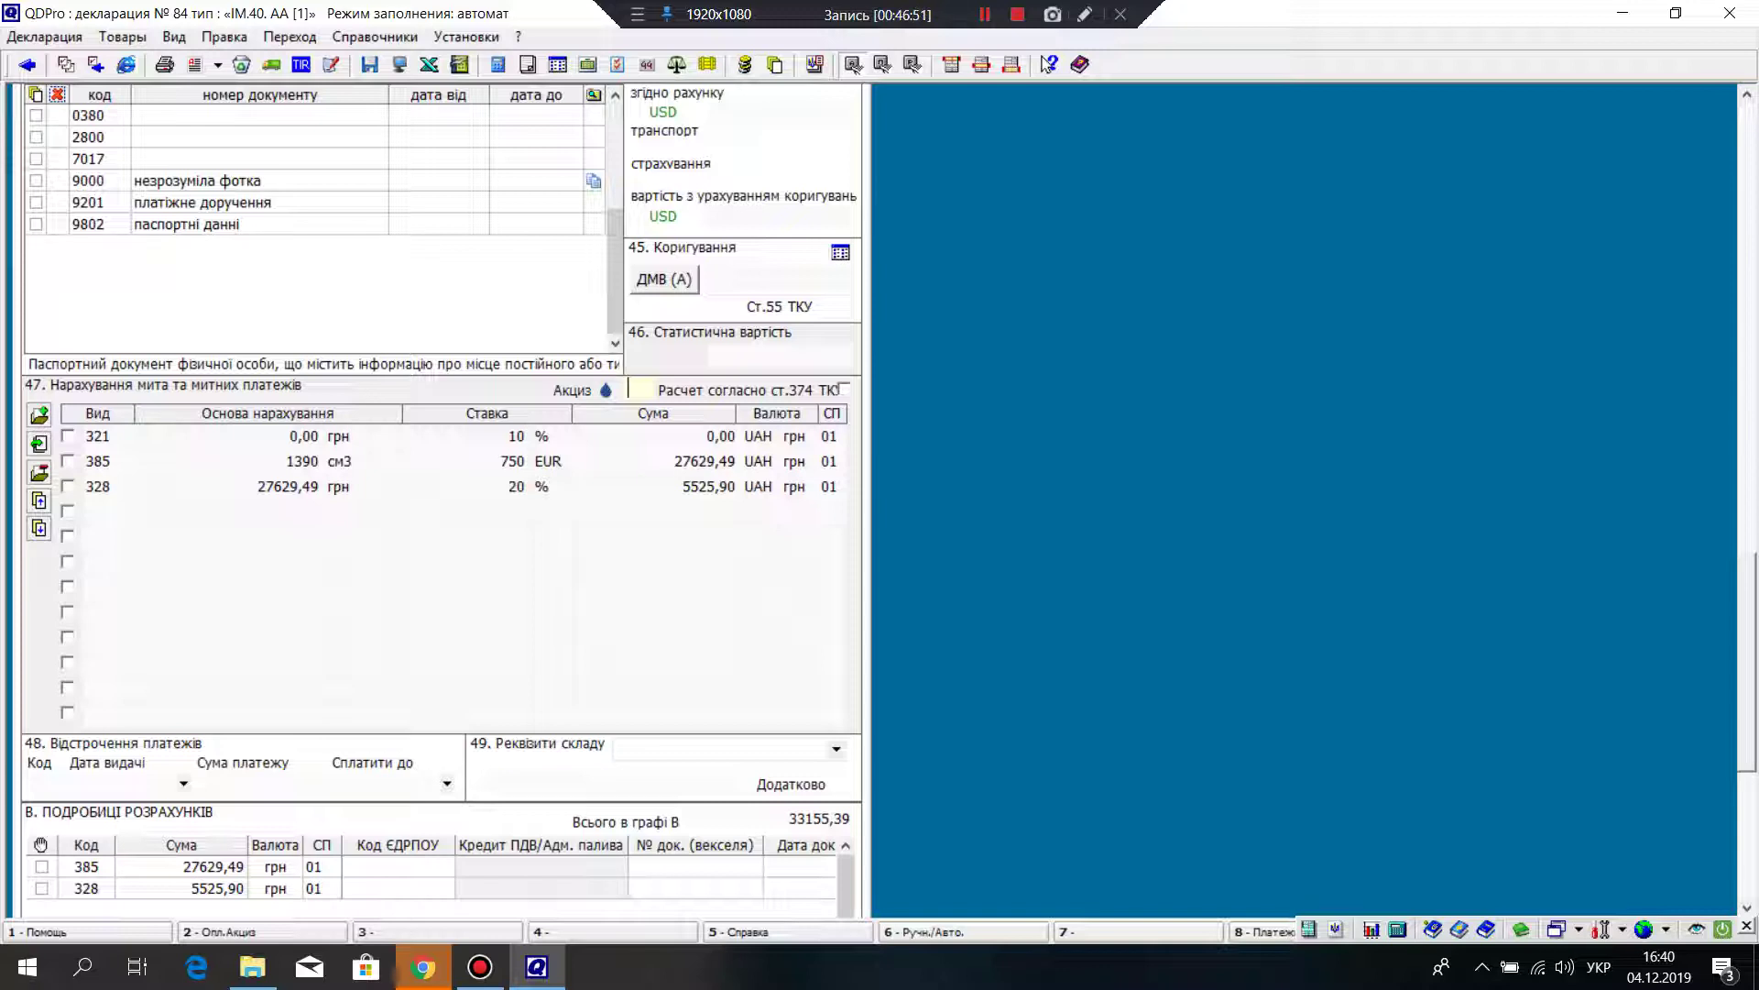
left_click(844, 389)
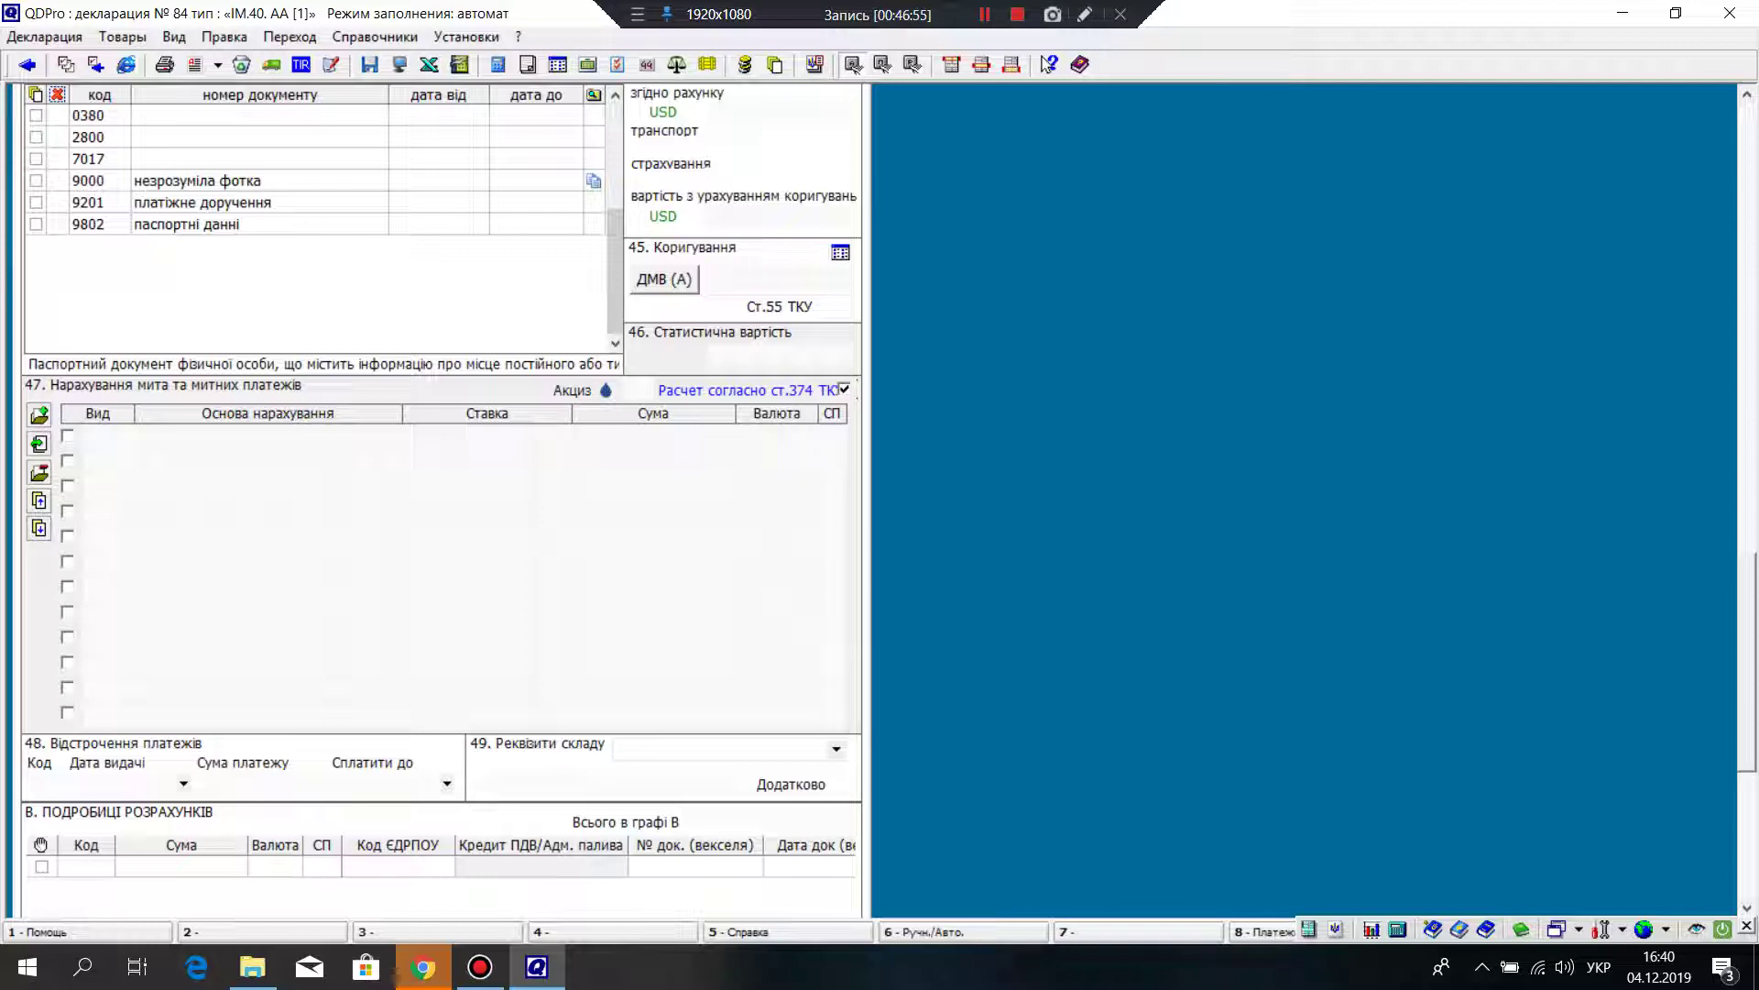
left_click(843, 389)
left_click(844, 389)
Step: Tick the section B payment row, then turn the Article 374 calculation off again
scroll(440, 504, "down", 5)
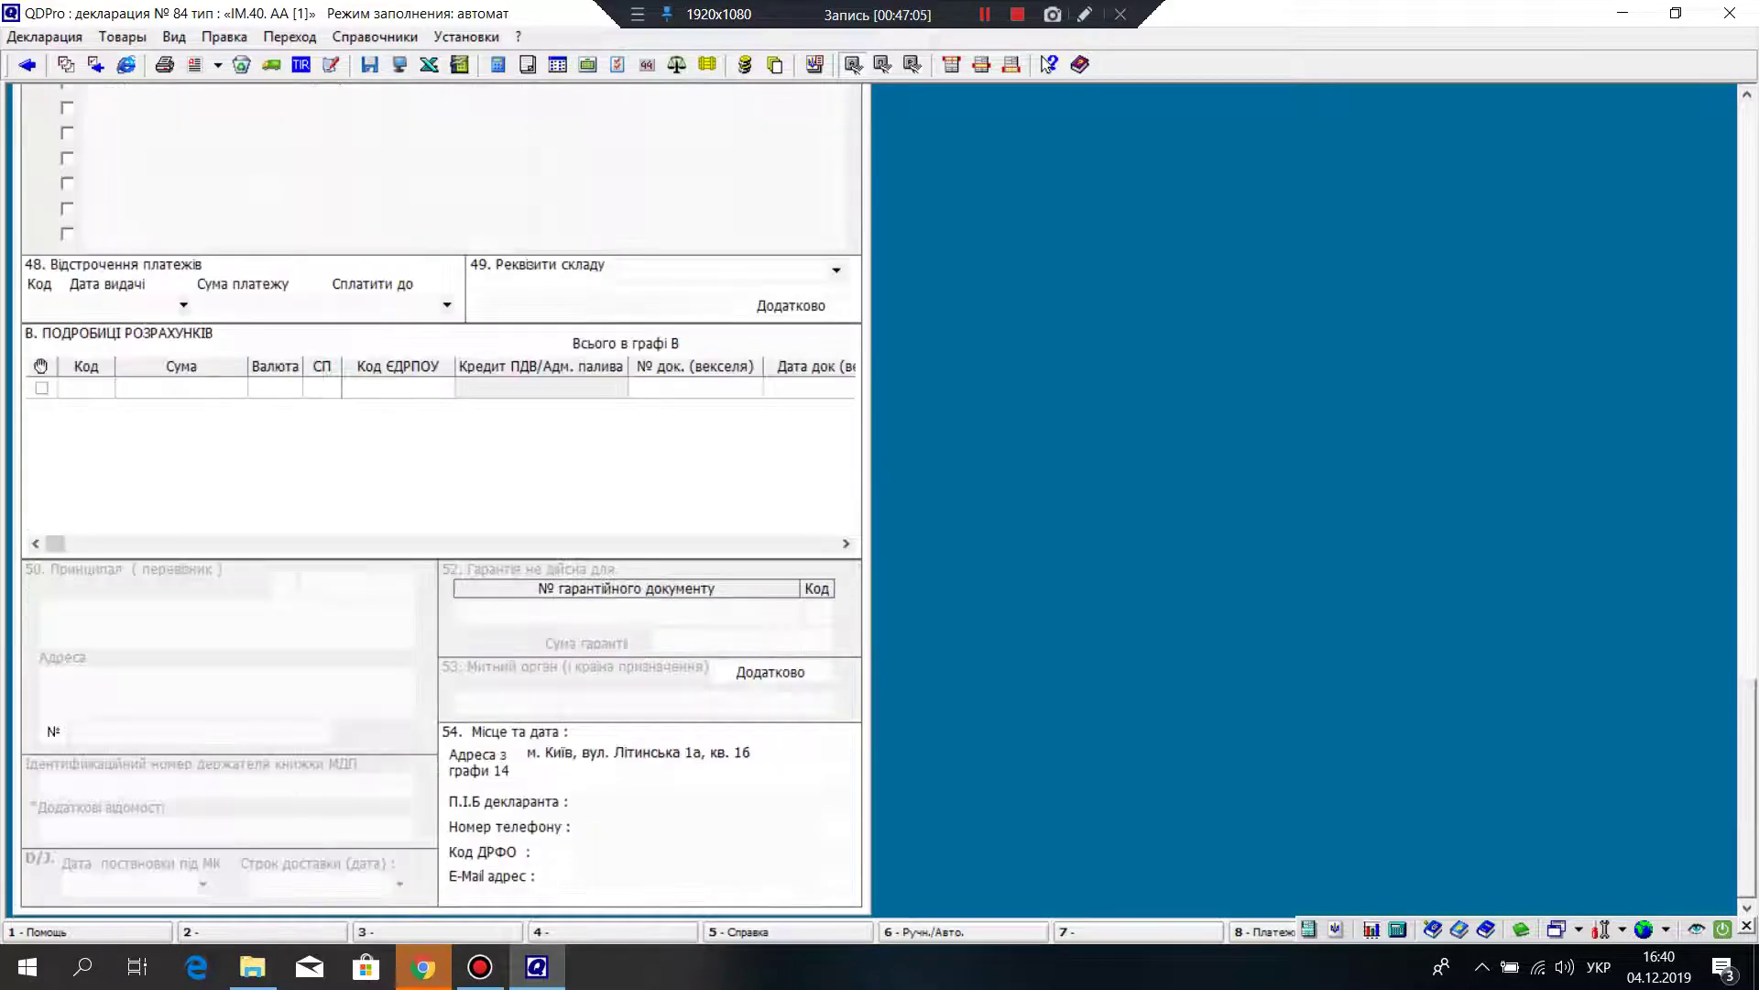
left_click(540, 388)
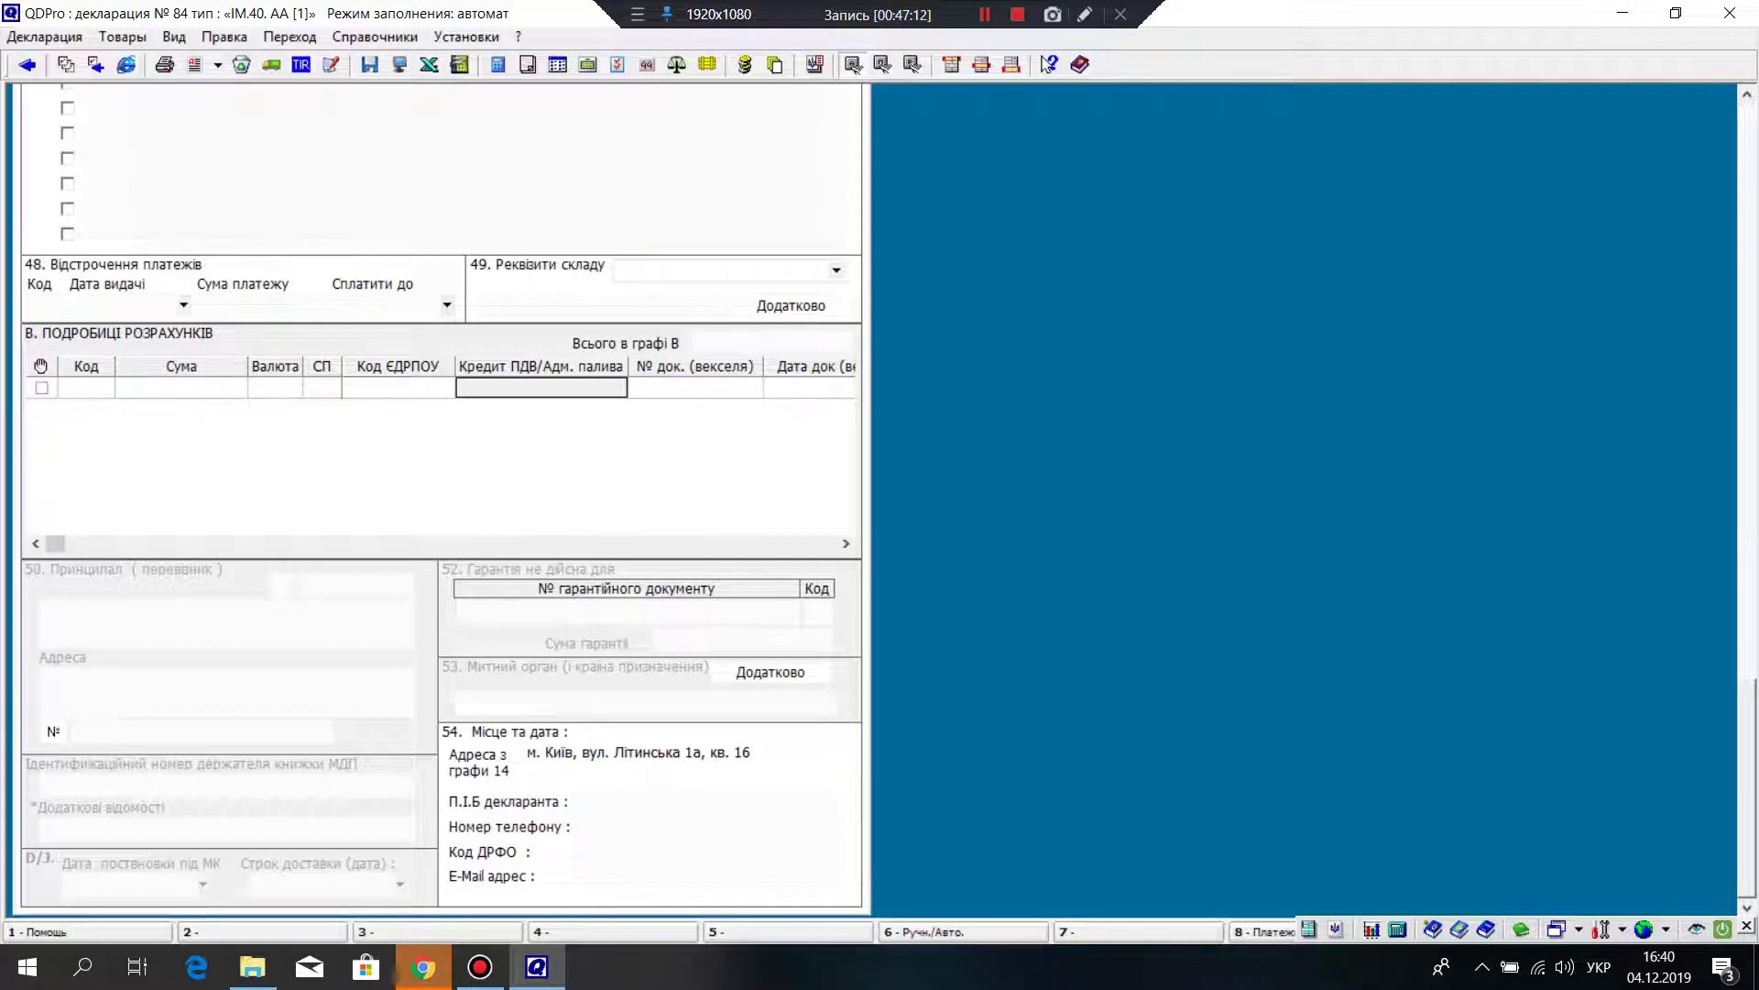
scroll(440, 495, "up", 2)
scroll(439, 494, "up", 6)
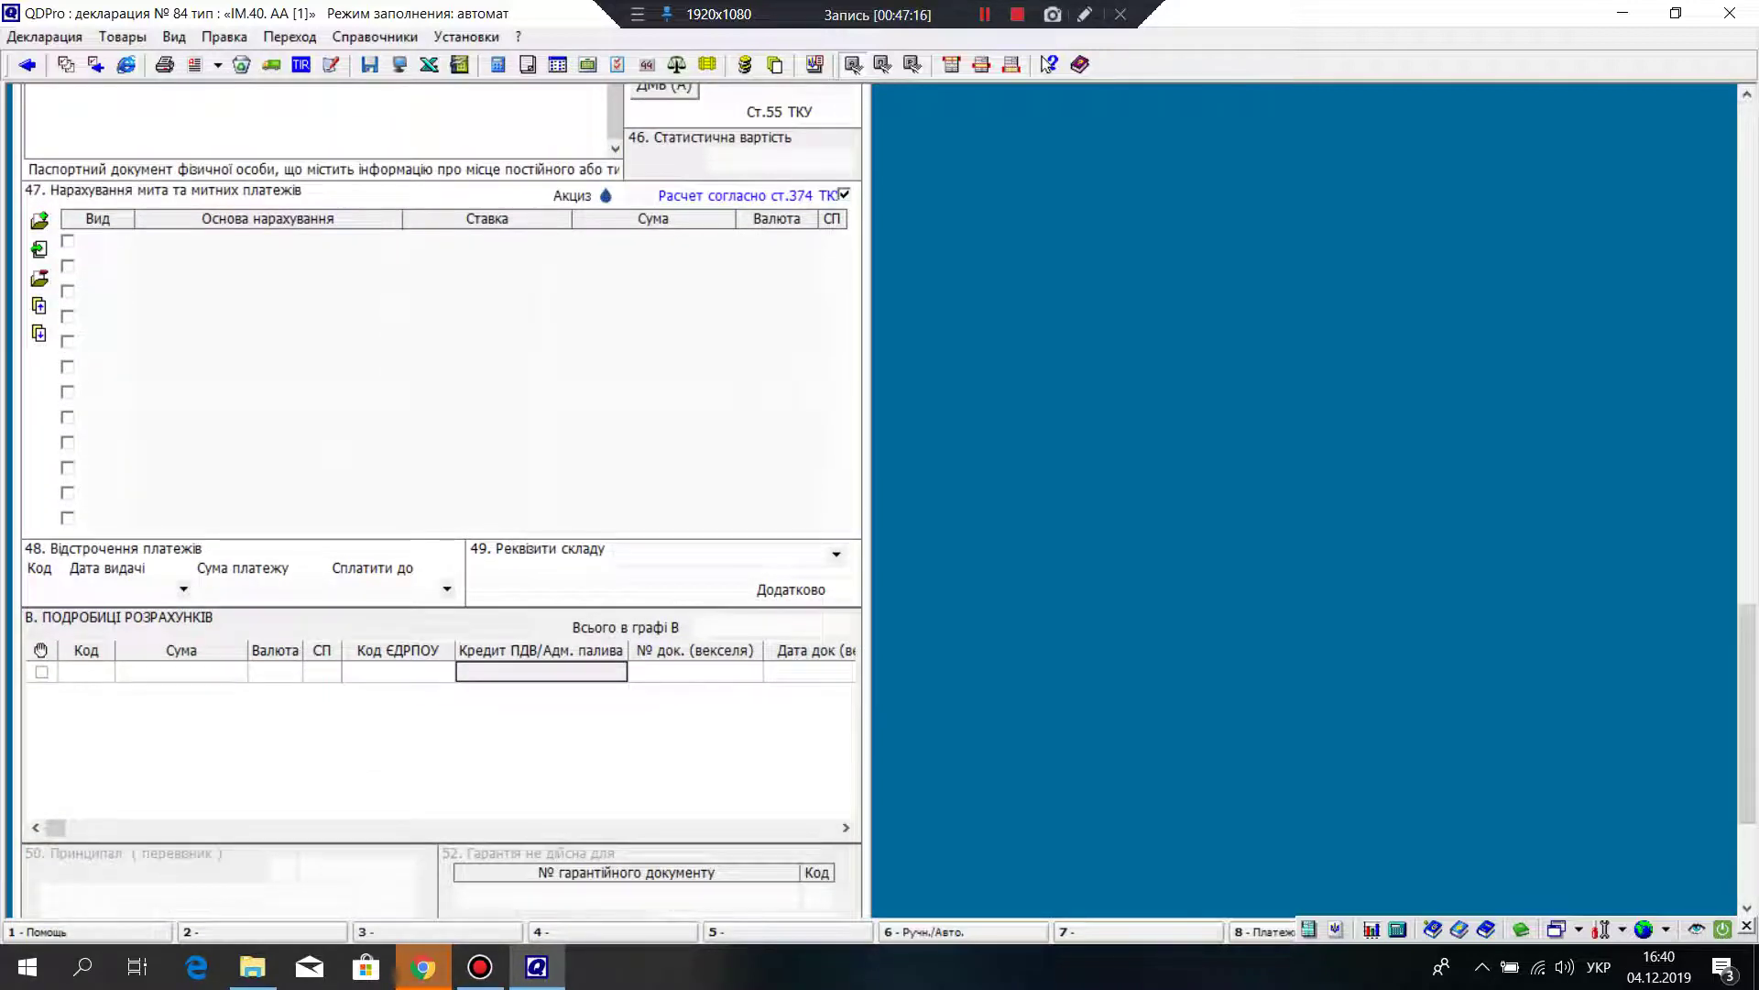
left_click(844, 195)
scroll(439, 500, "up", 12)
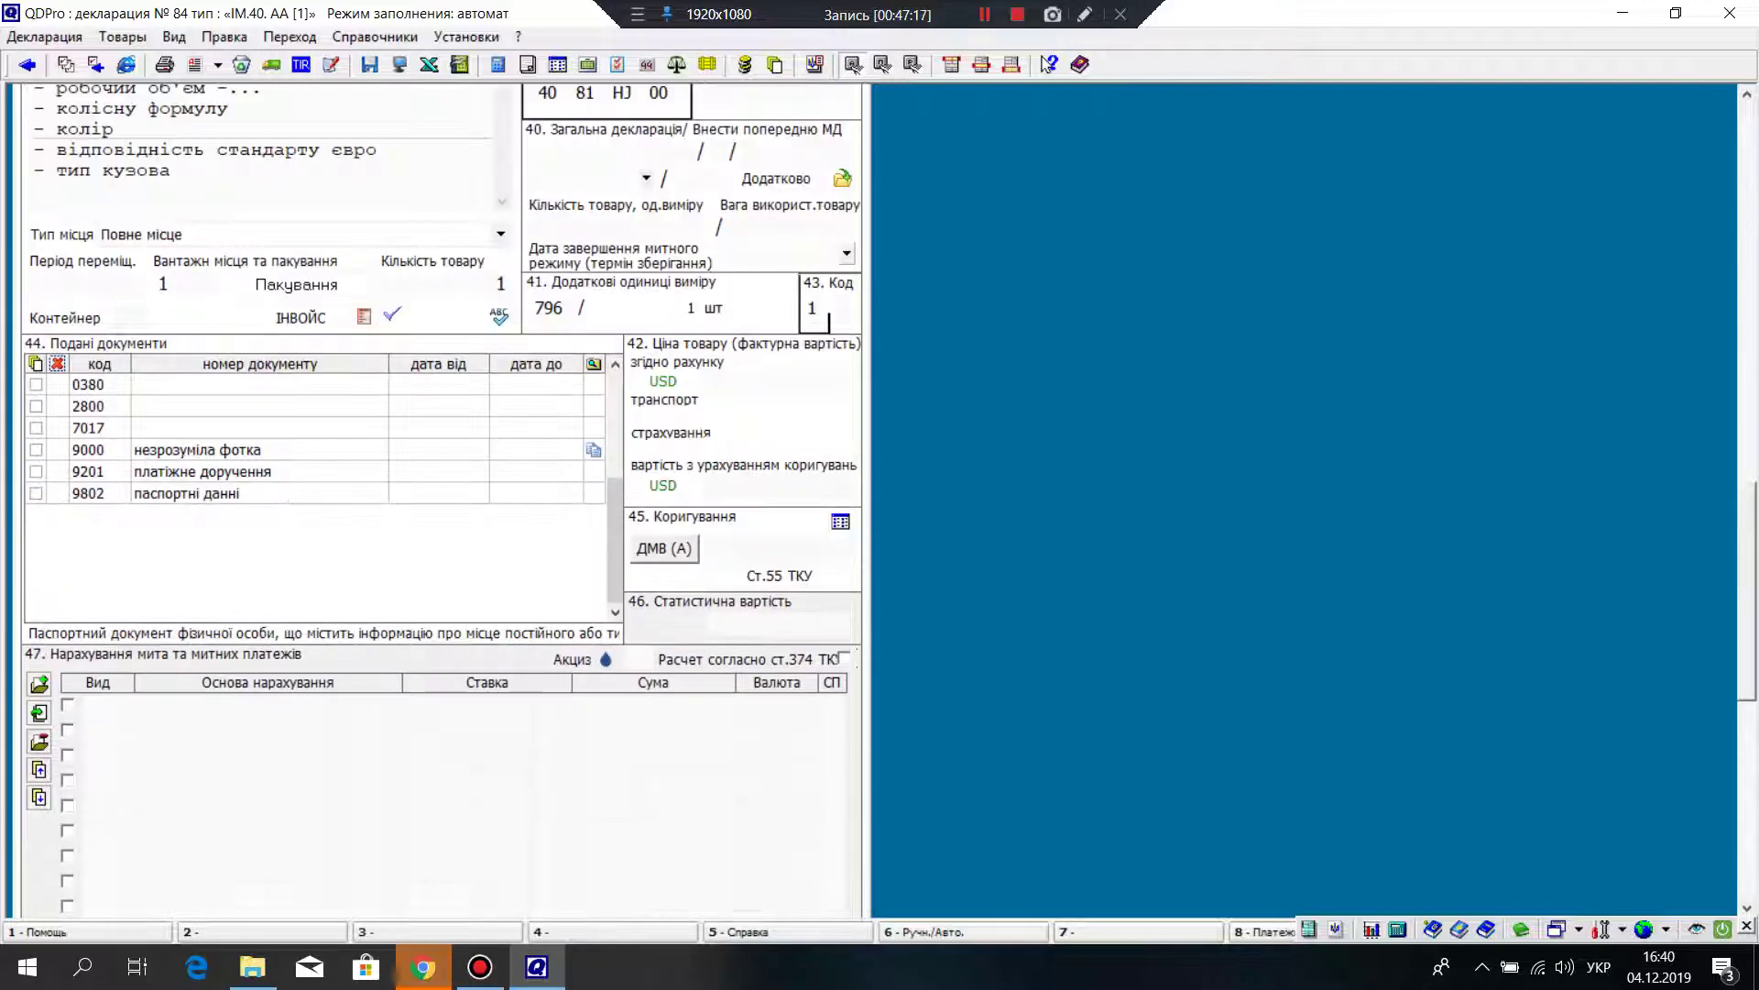
scroll(440, 499, "up", 20)
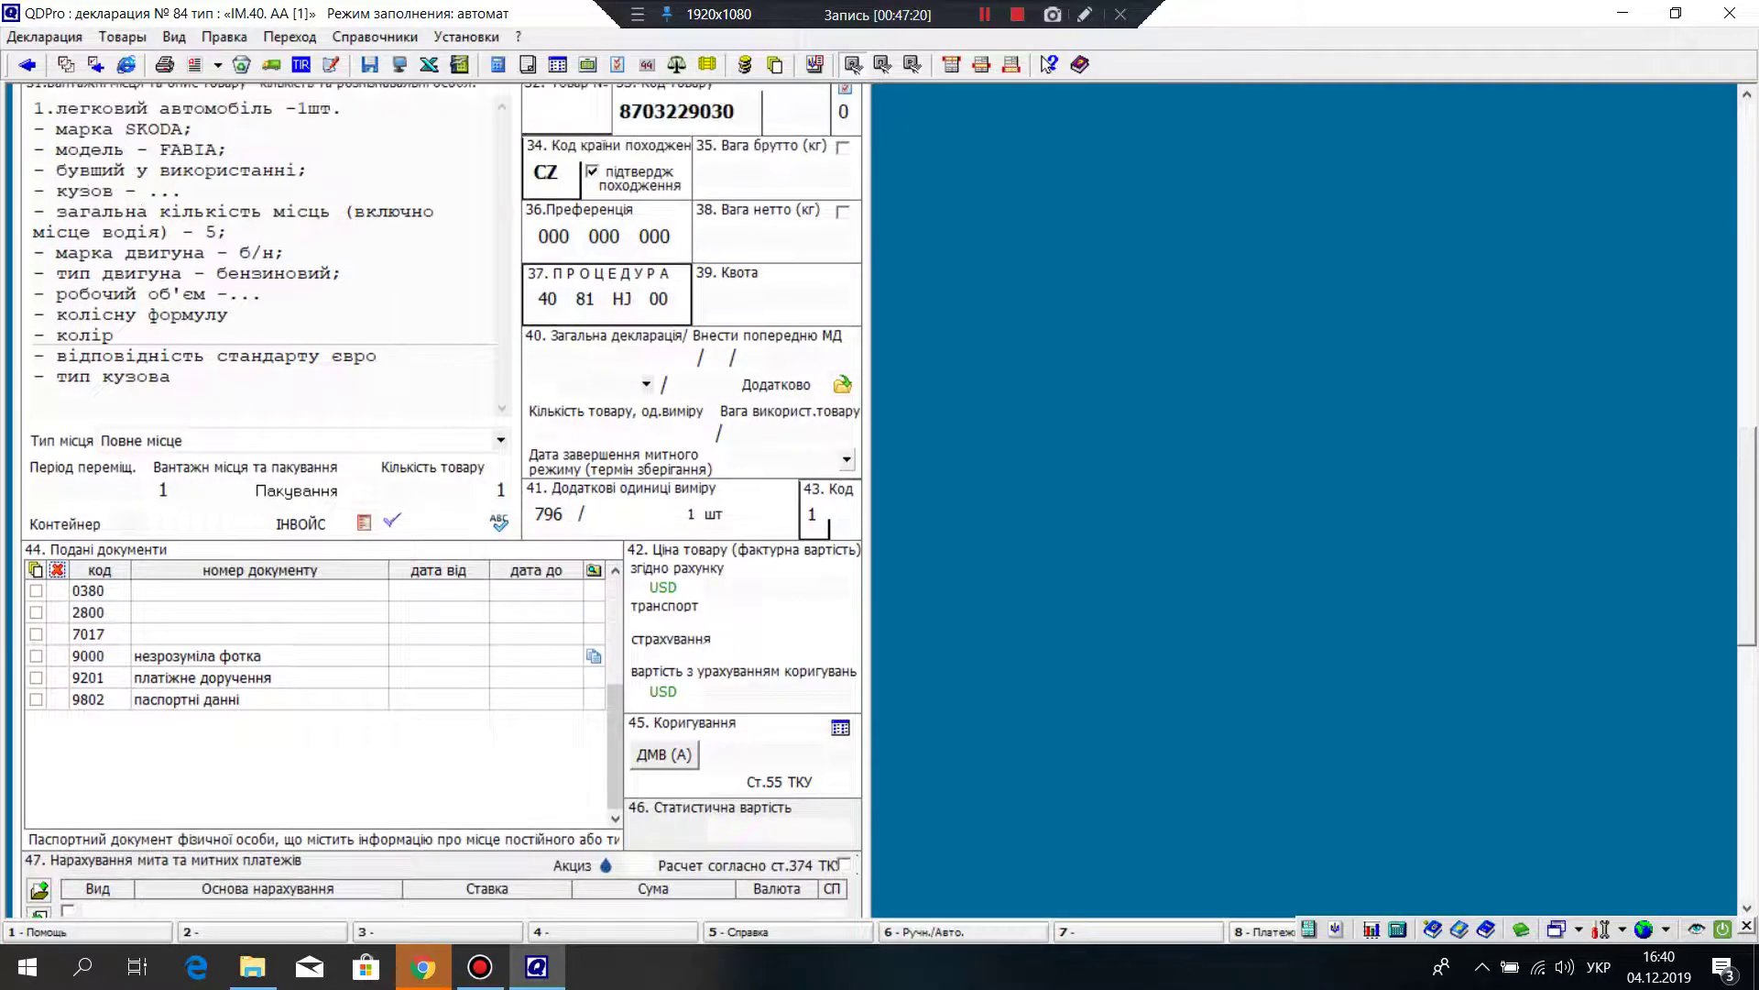
scroll(440, 500, "down", 6)
Step: Open the goods classifier for box 33's code and go back to the 8703 headings
left_click(714, 370)
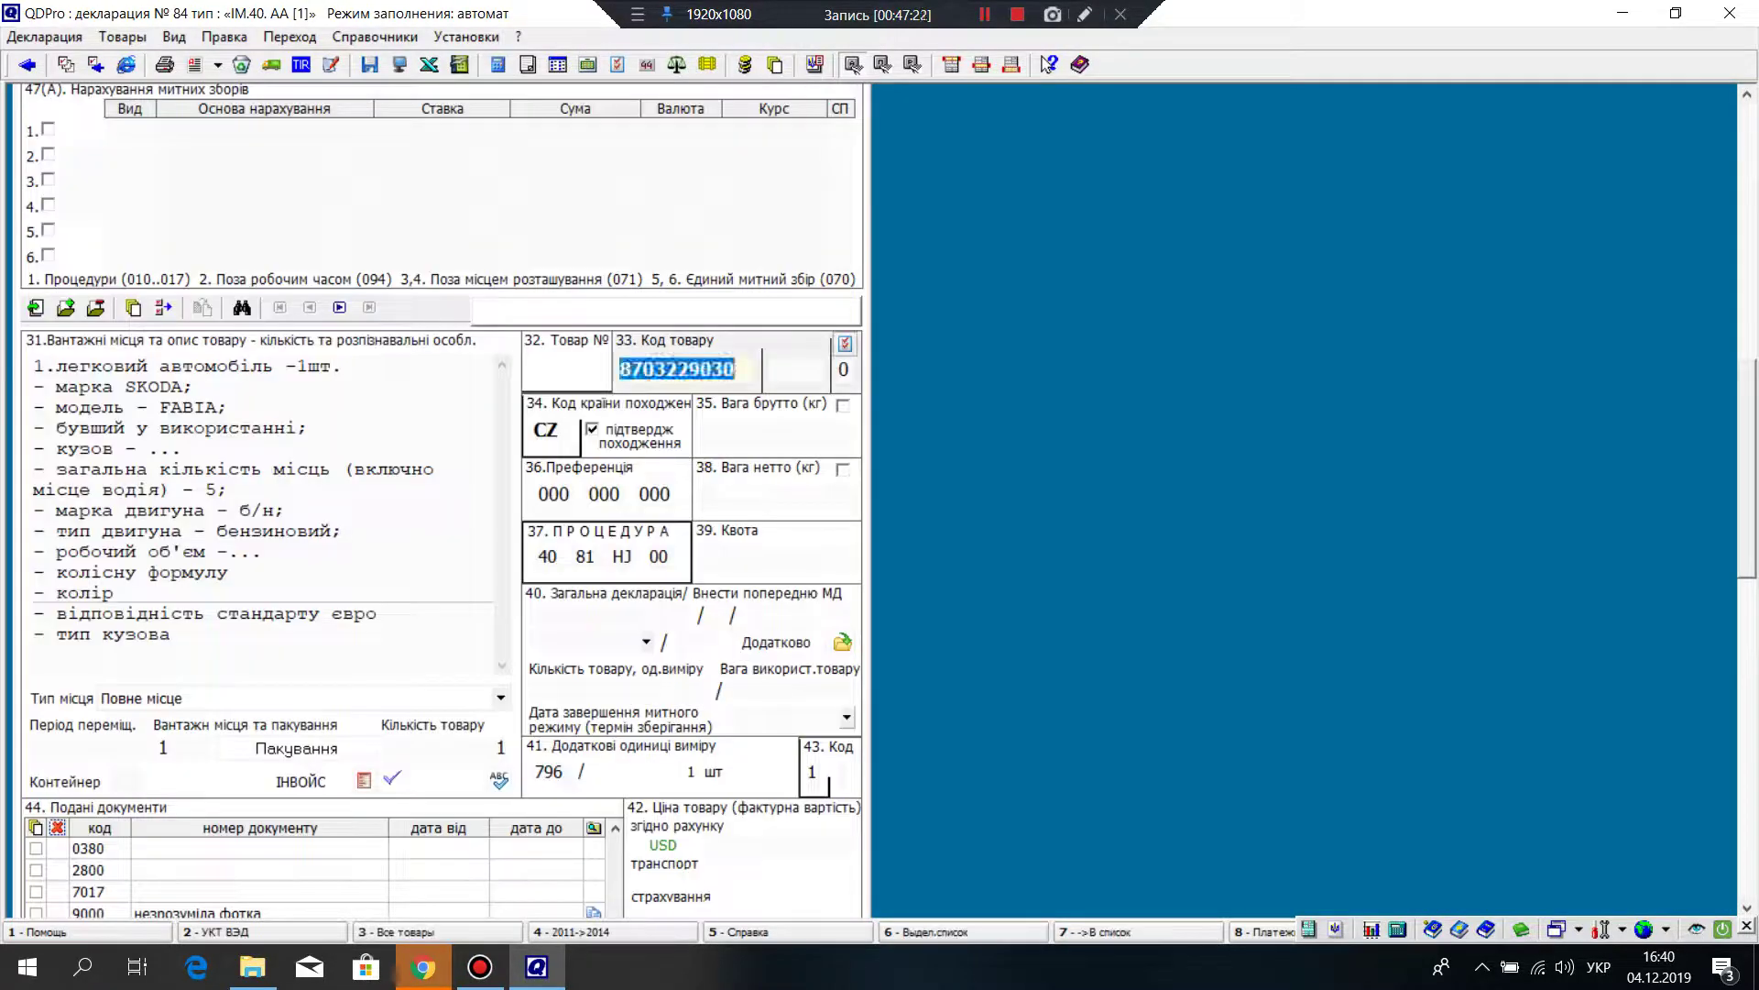
right_click(713, 370)
key("Return")
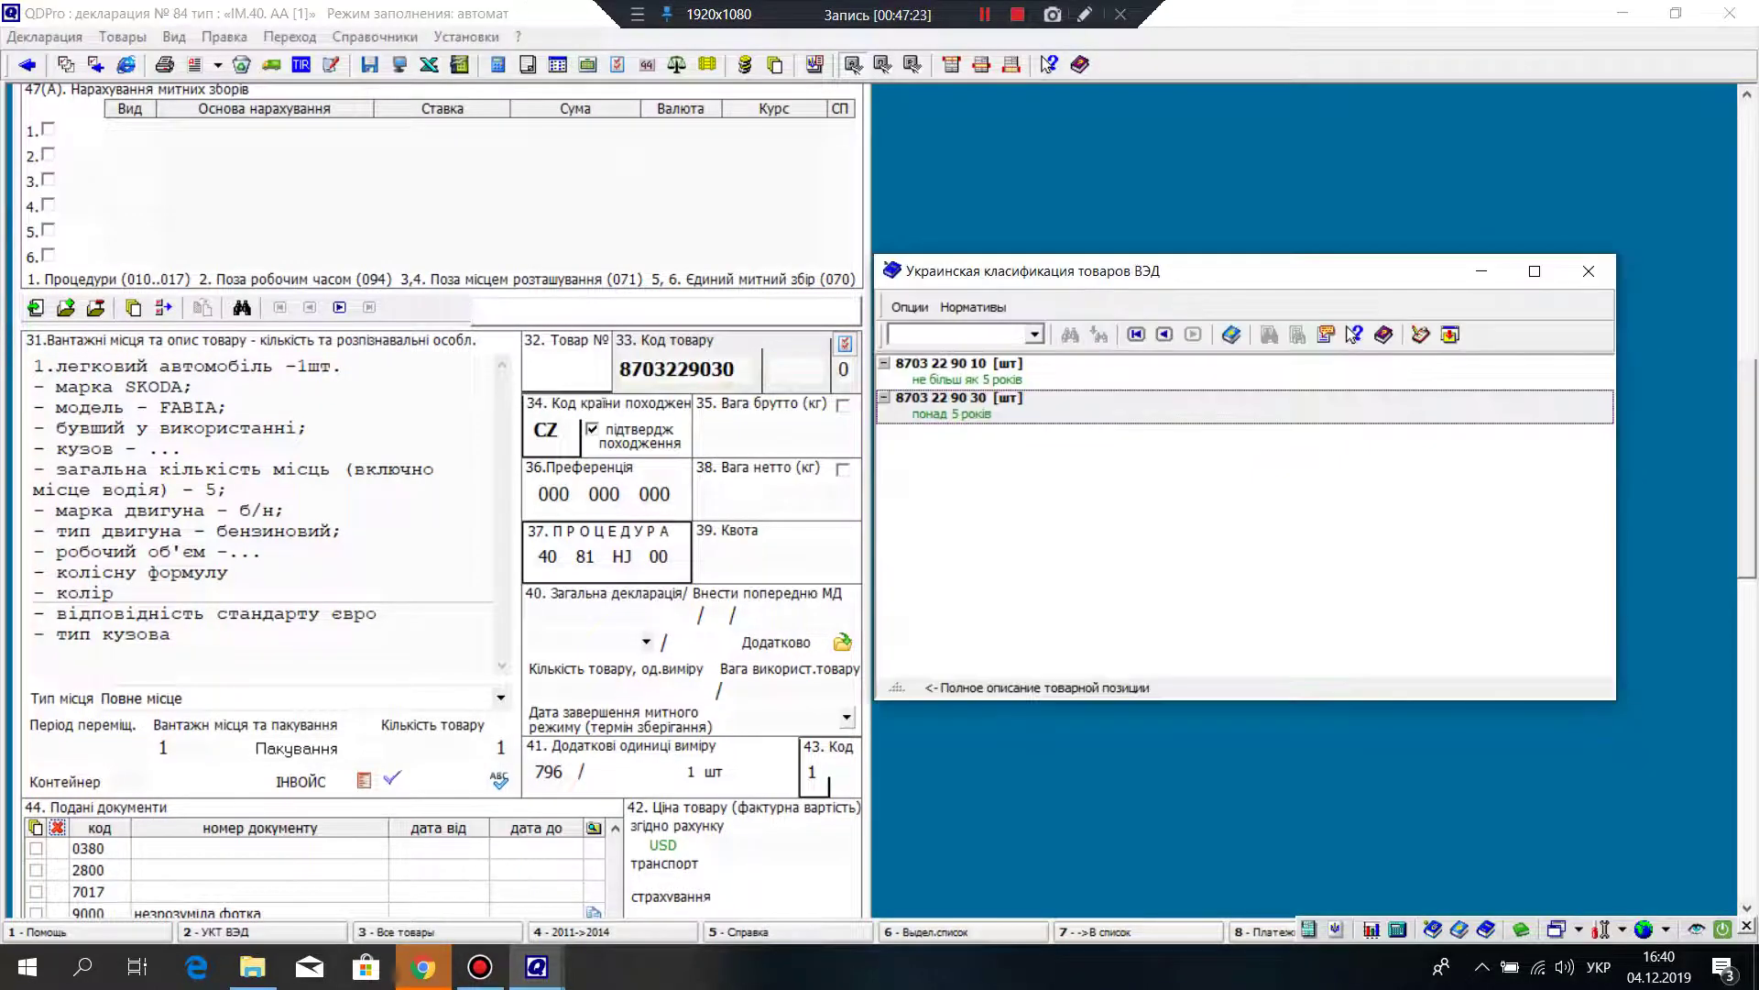
left_click(1164, 335)
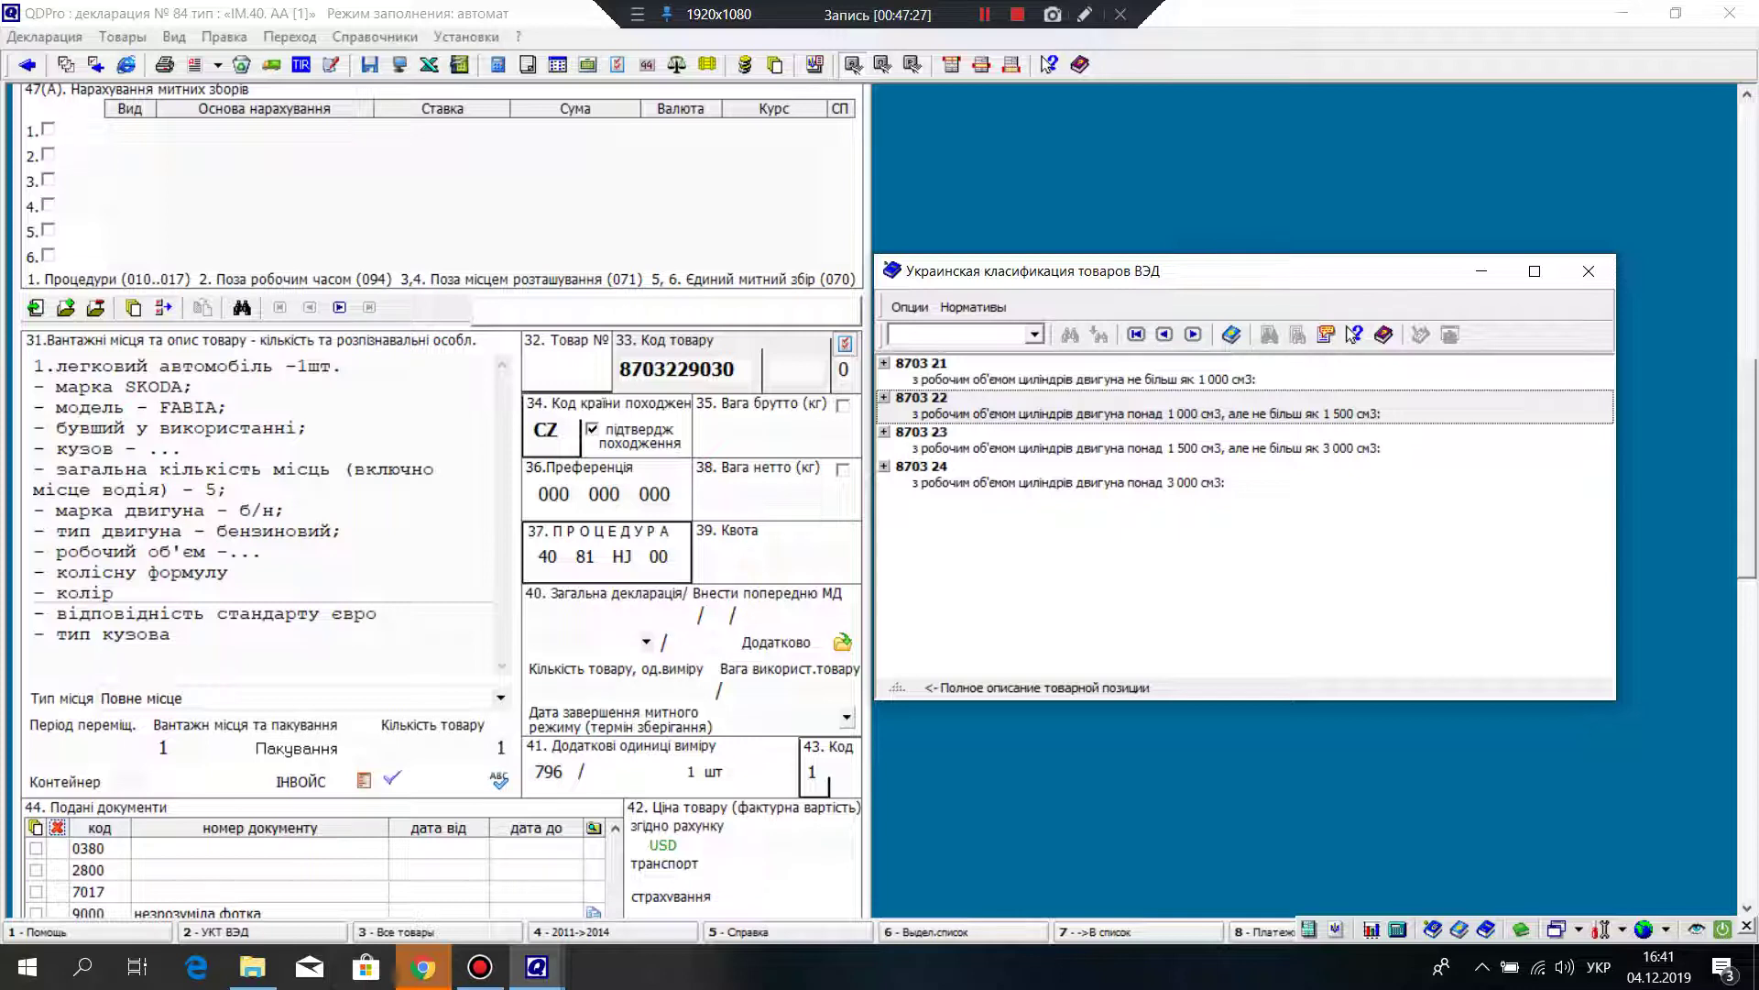
key("Return")
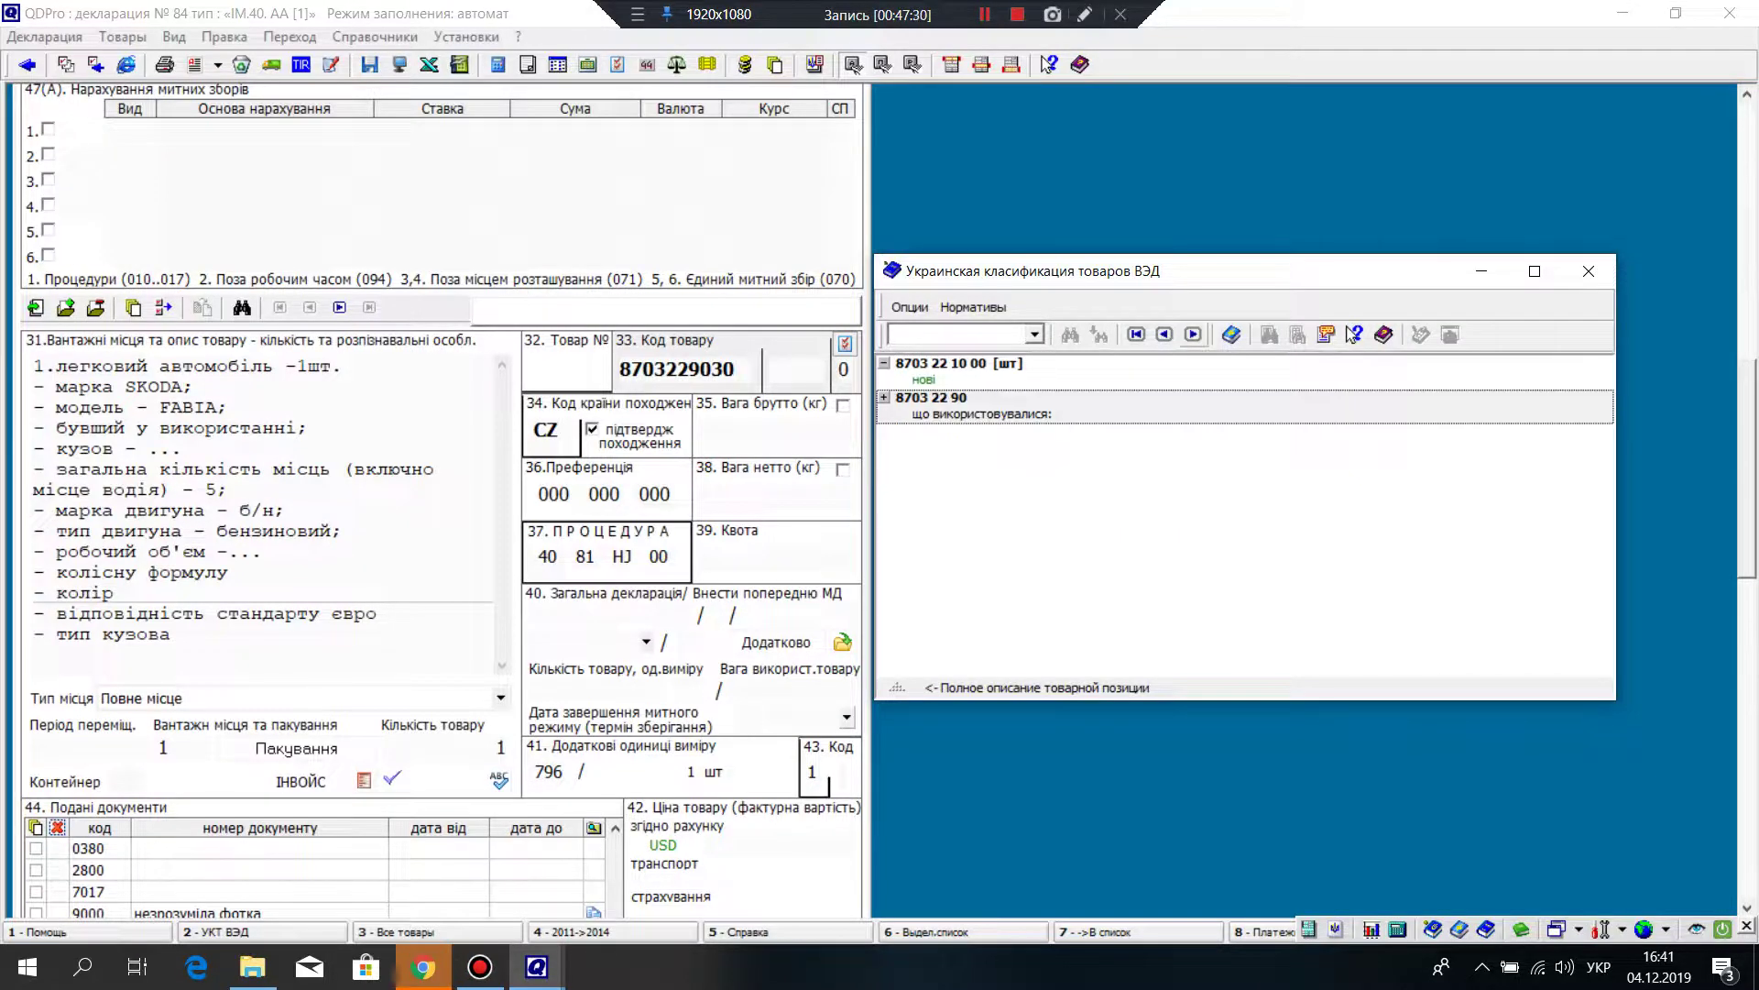
left_click(1164, 335)
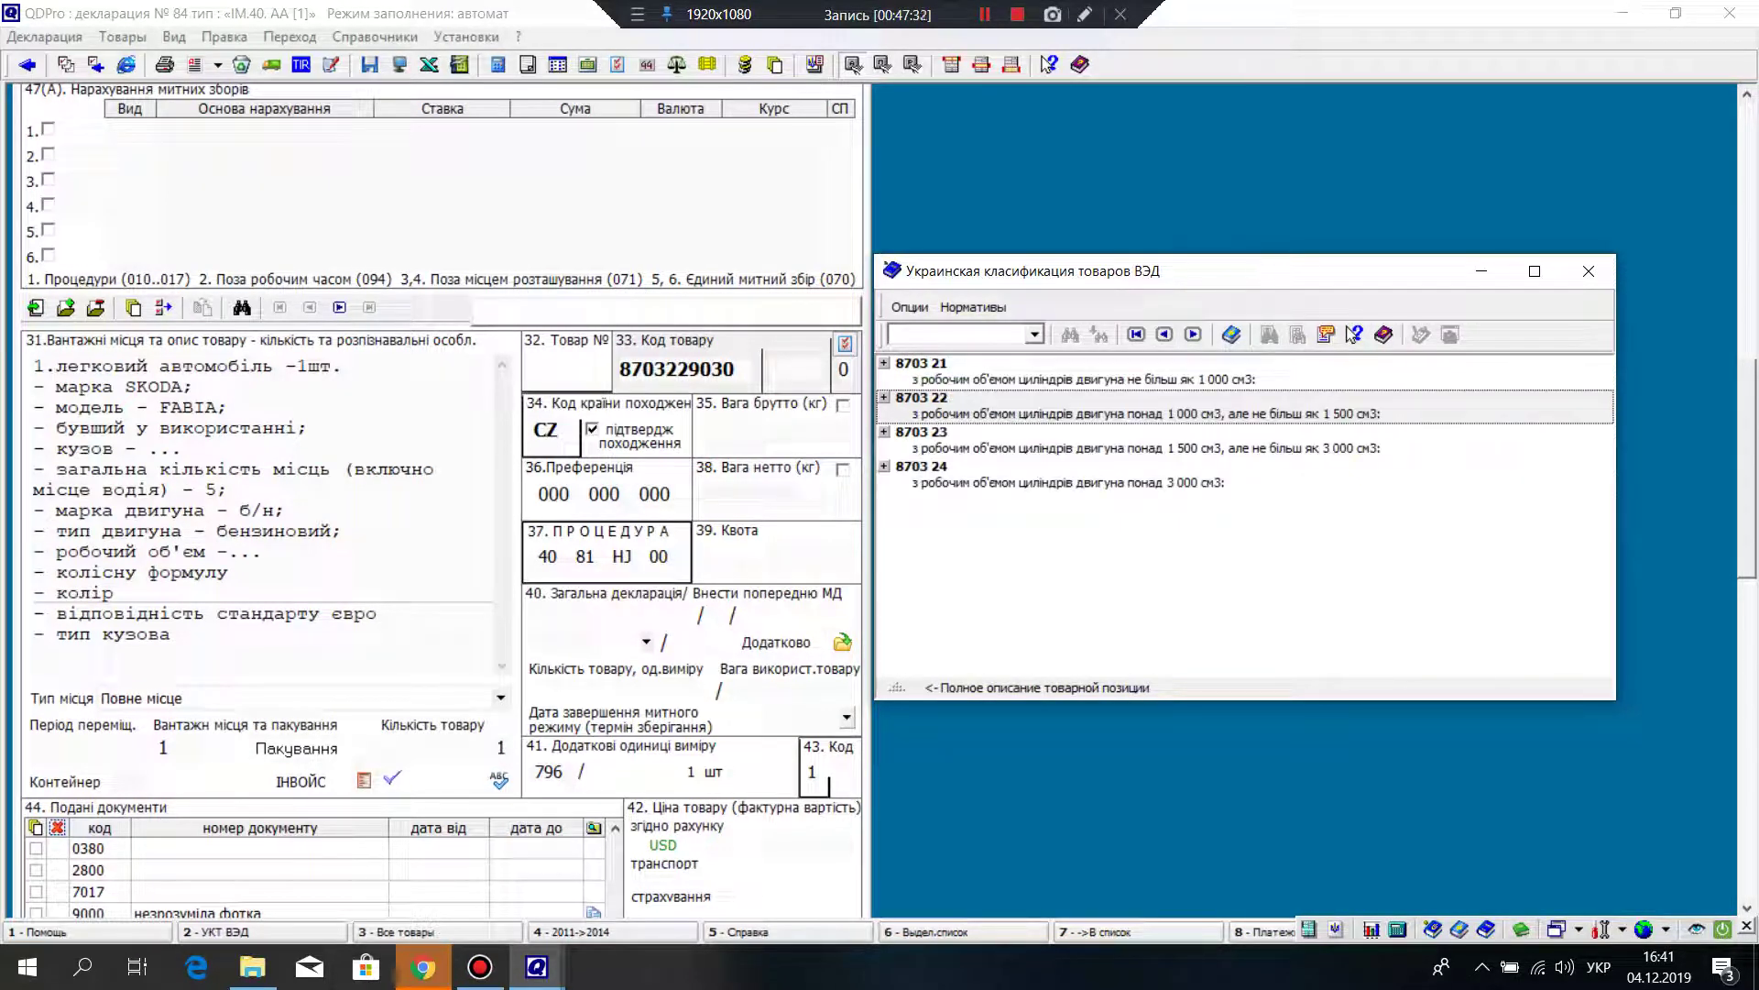
key("Down")
key("Return")
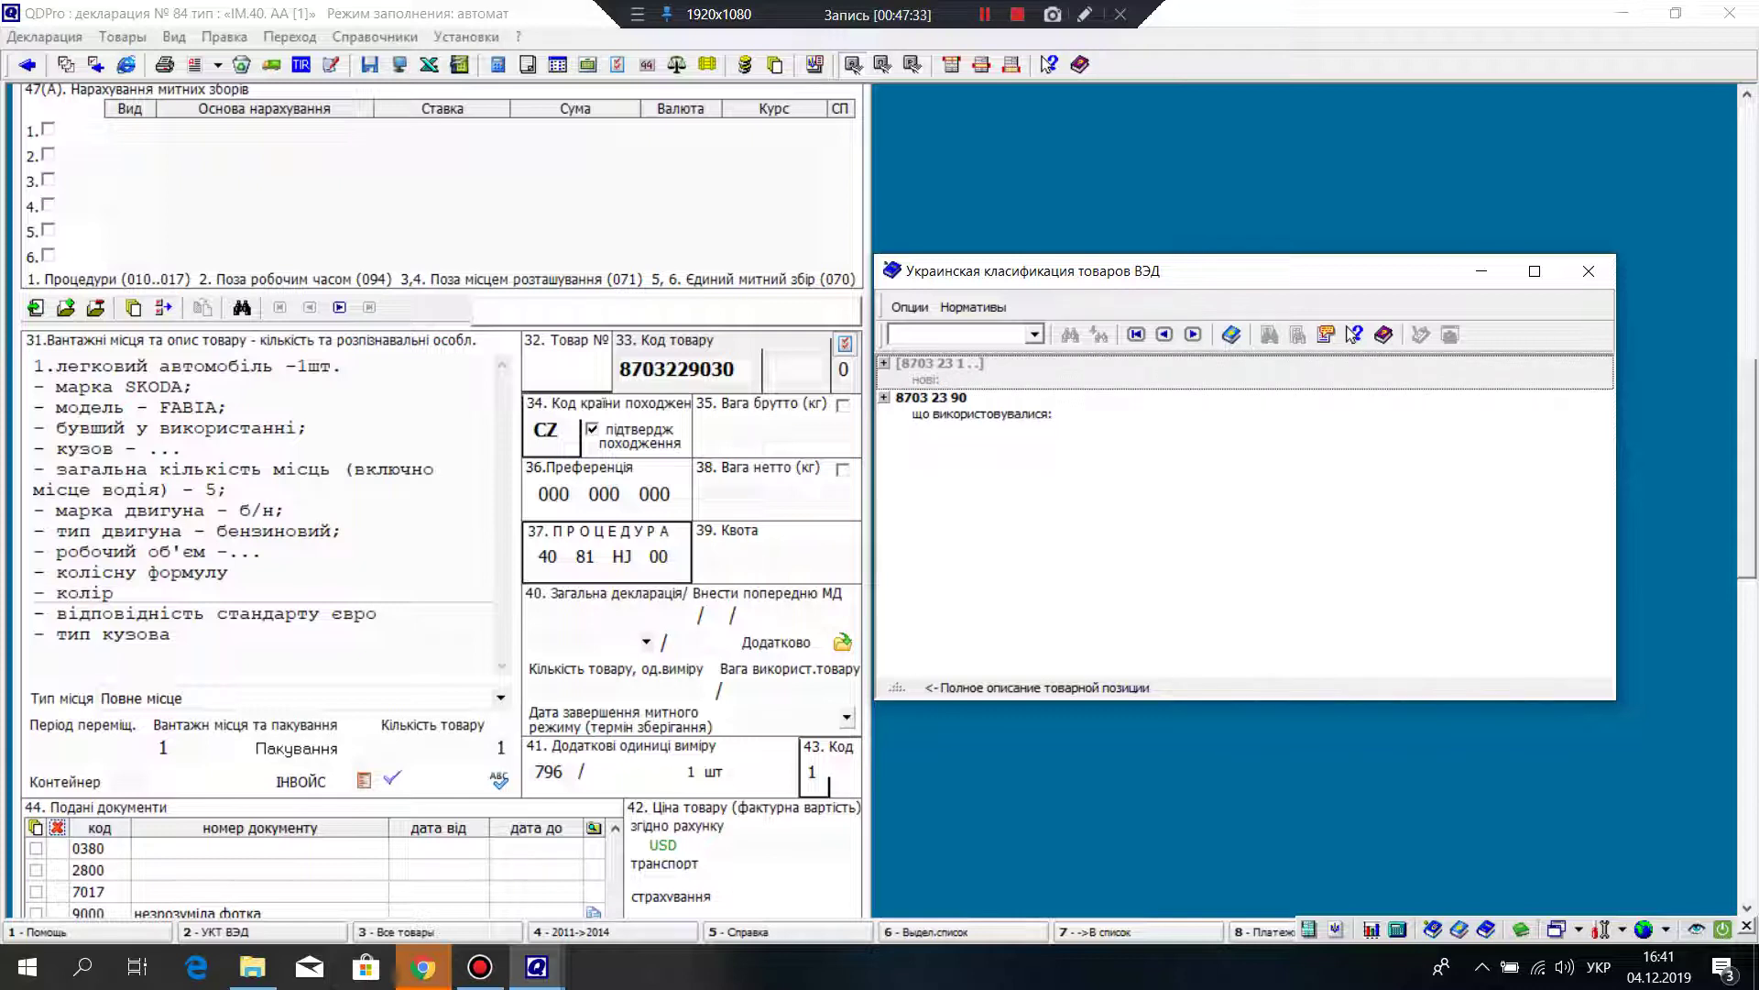
key("Down")
key("Return")
key("Down")
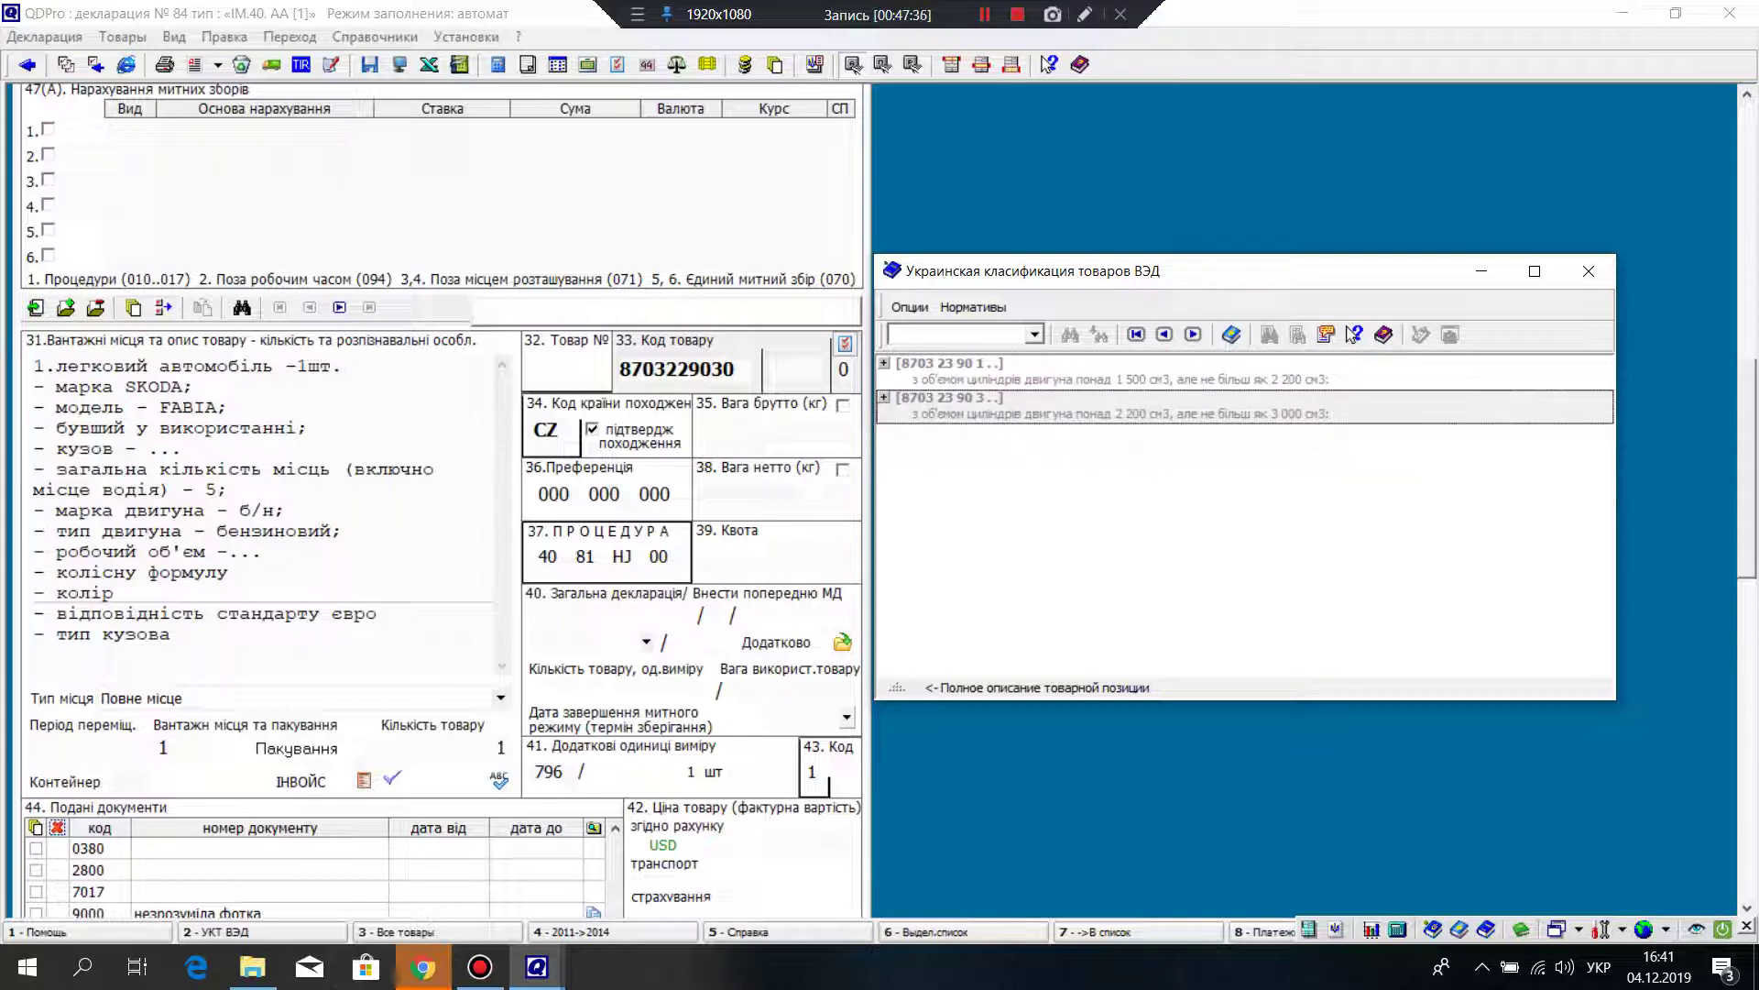
key("Up")
key("Return")
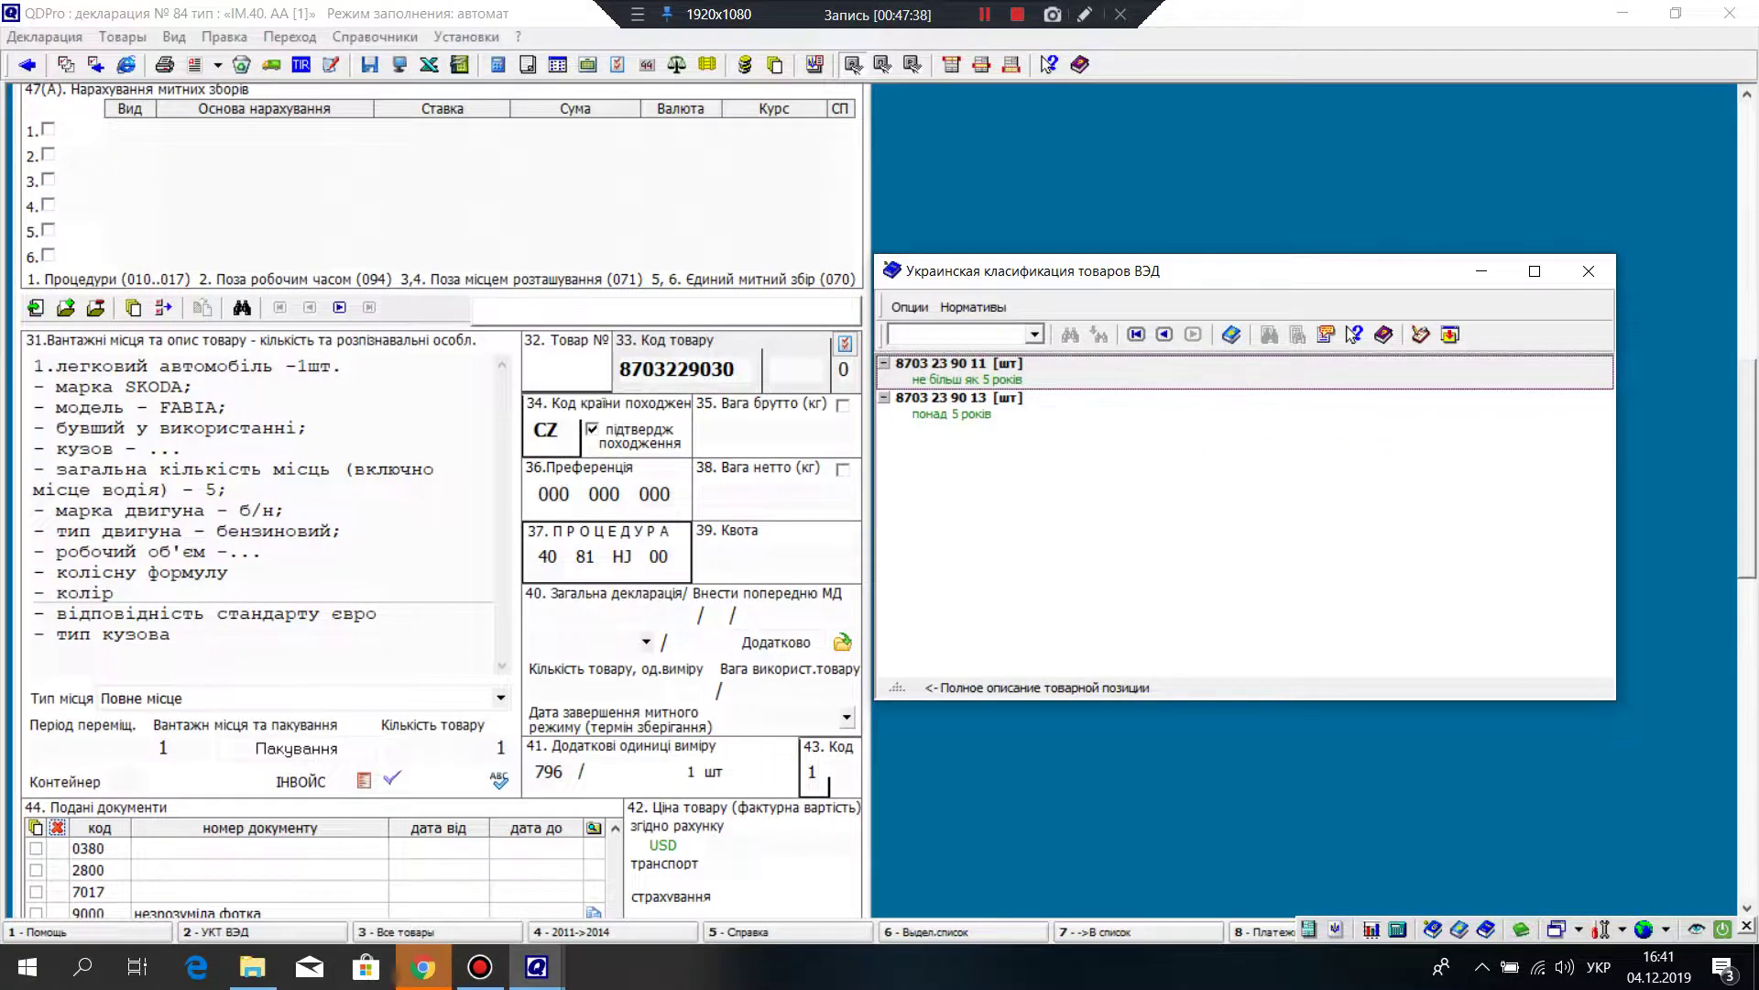
key("Down")
key("Return")
scroll(855, 67, "down", 10)
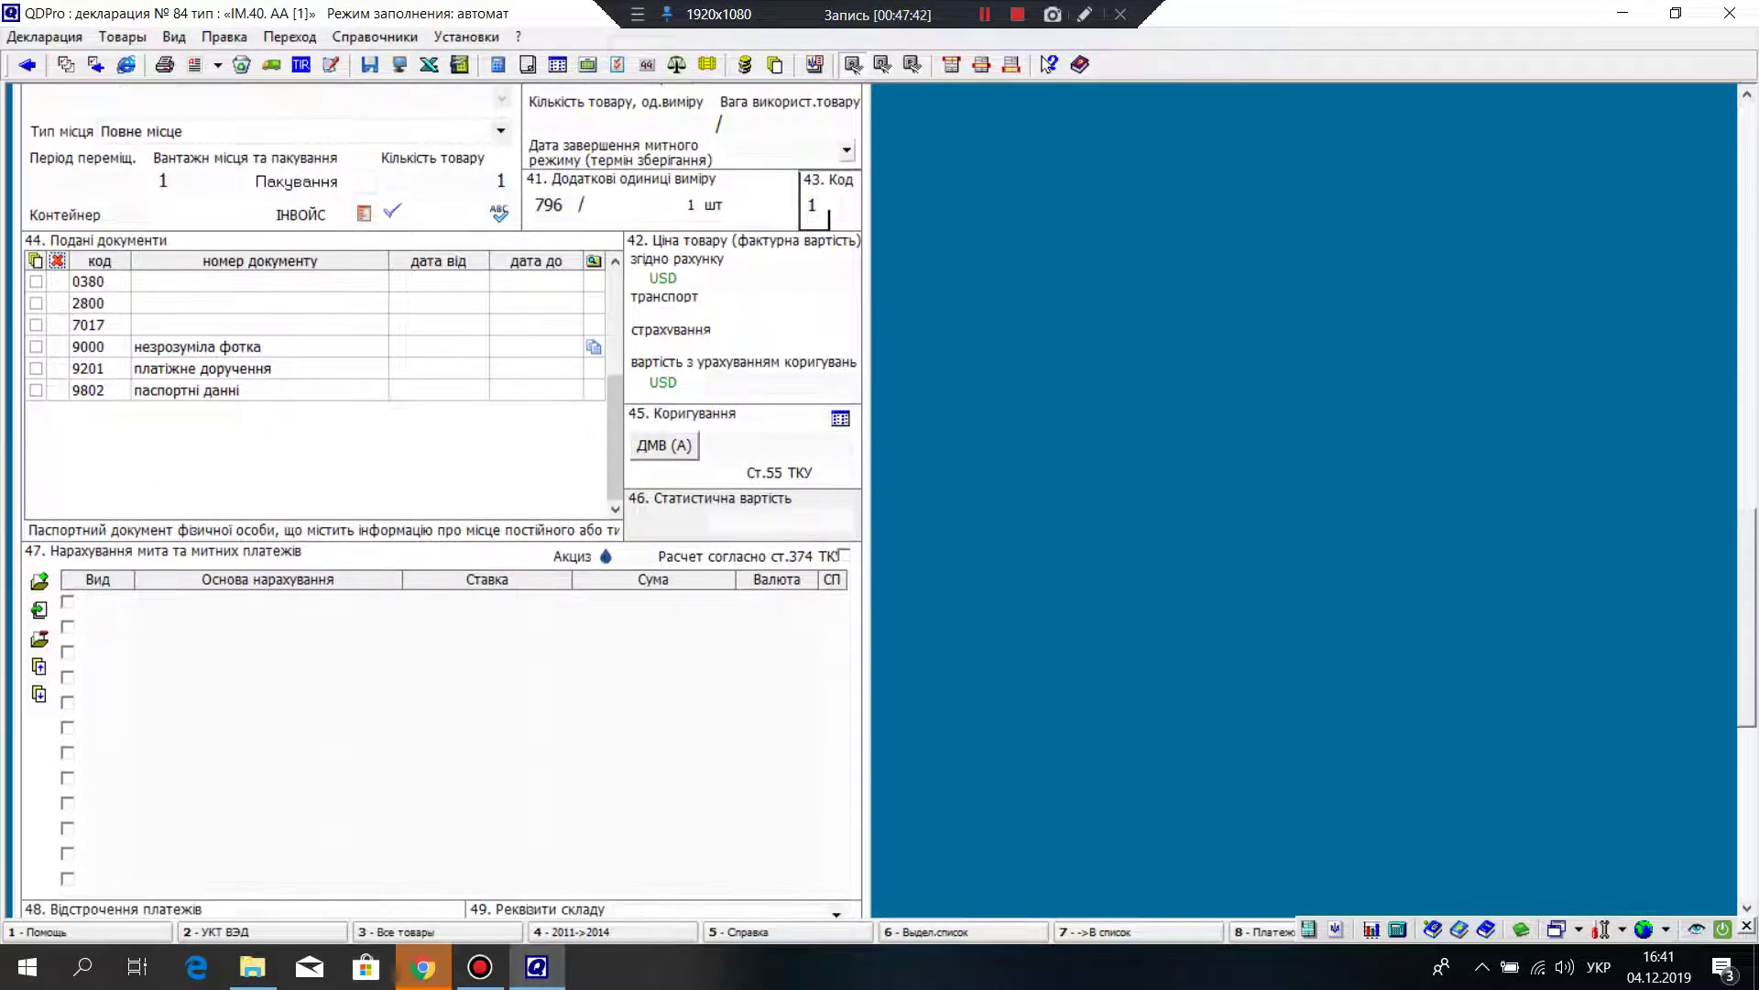
left_click(853, 66)
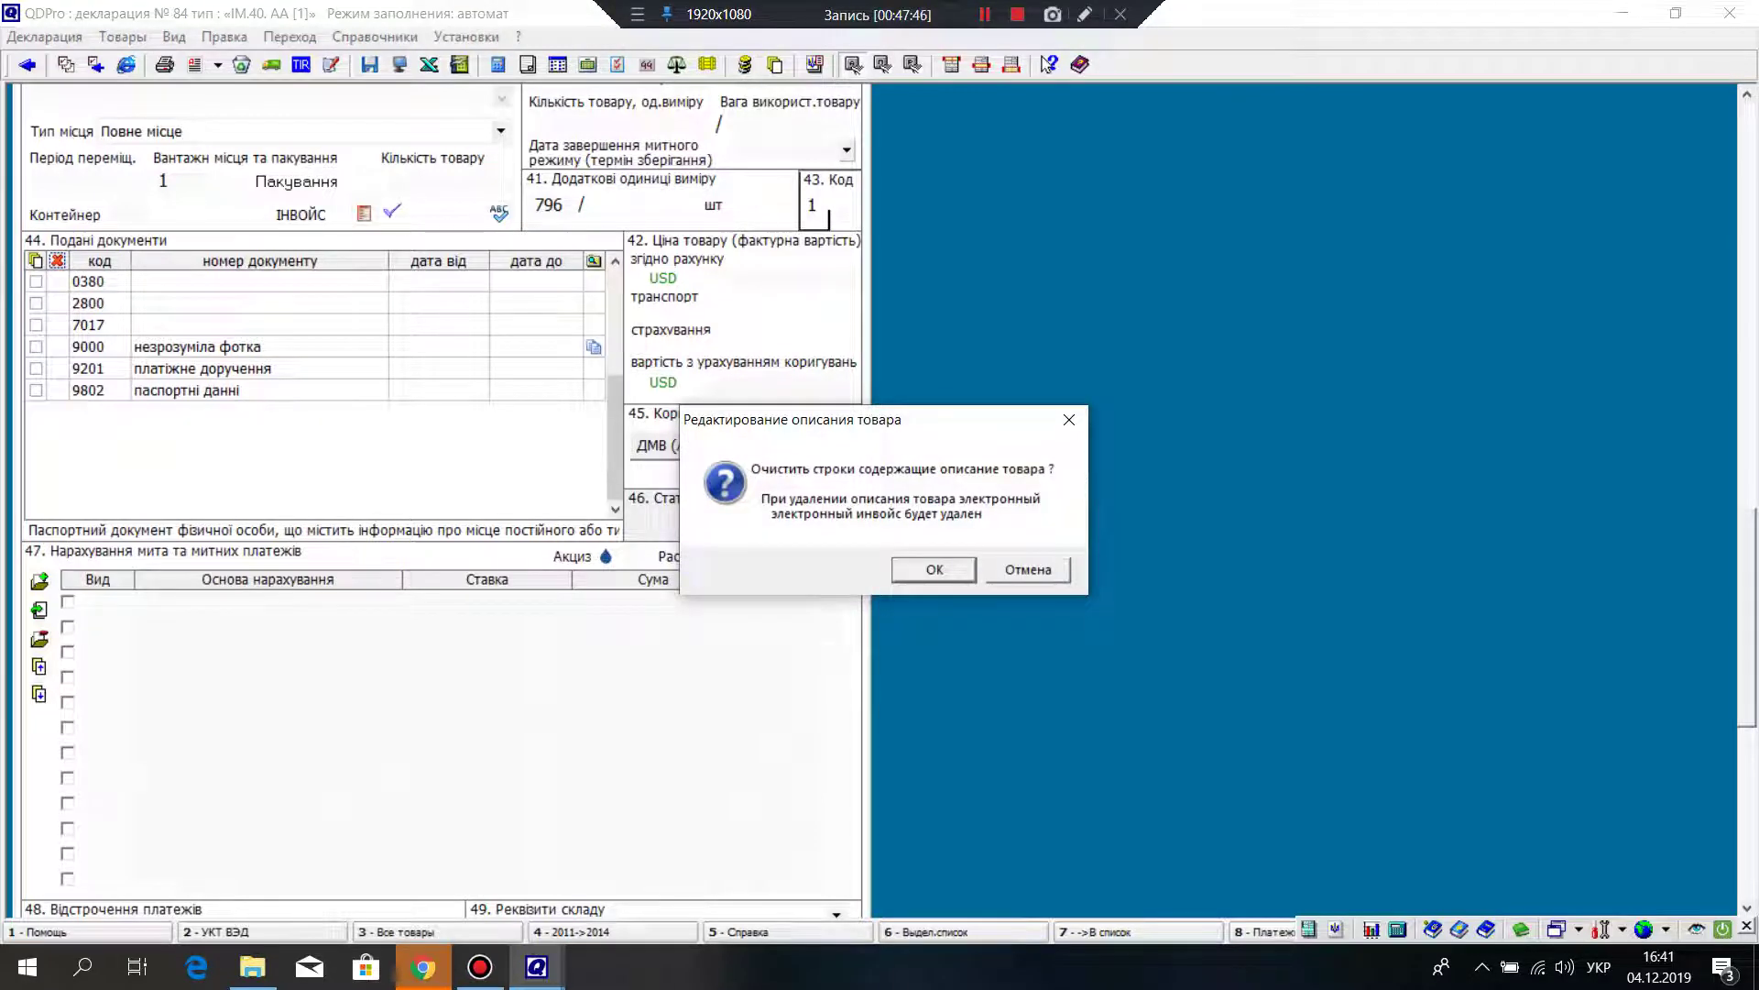
key("Return")
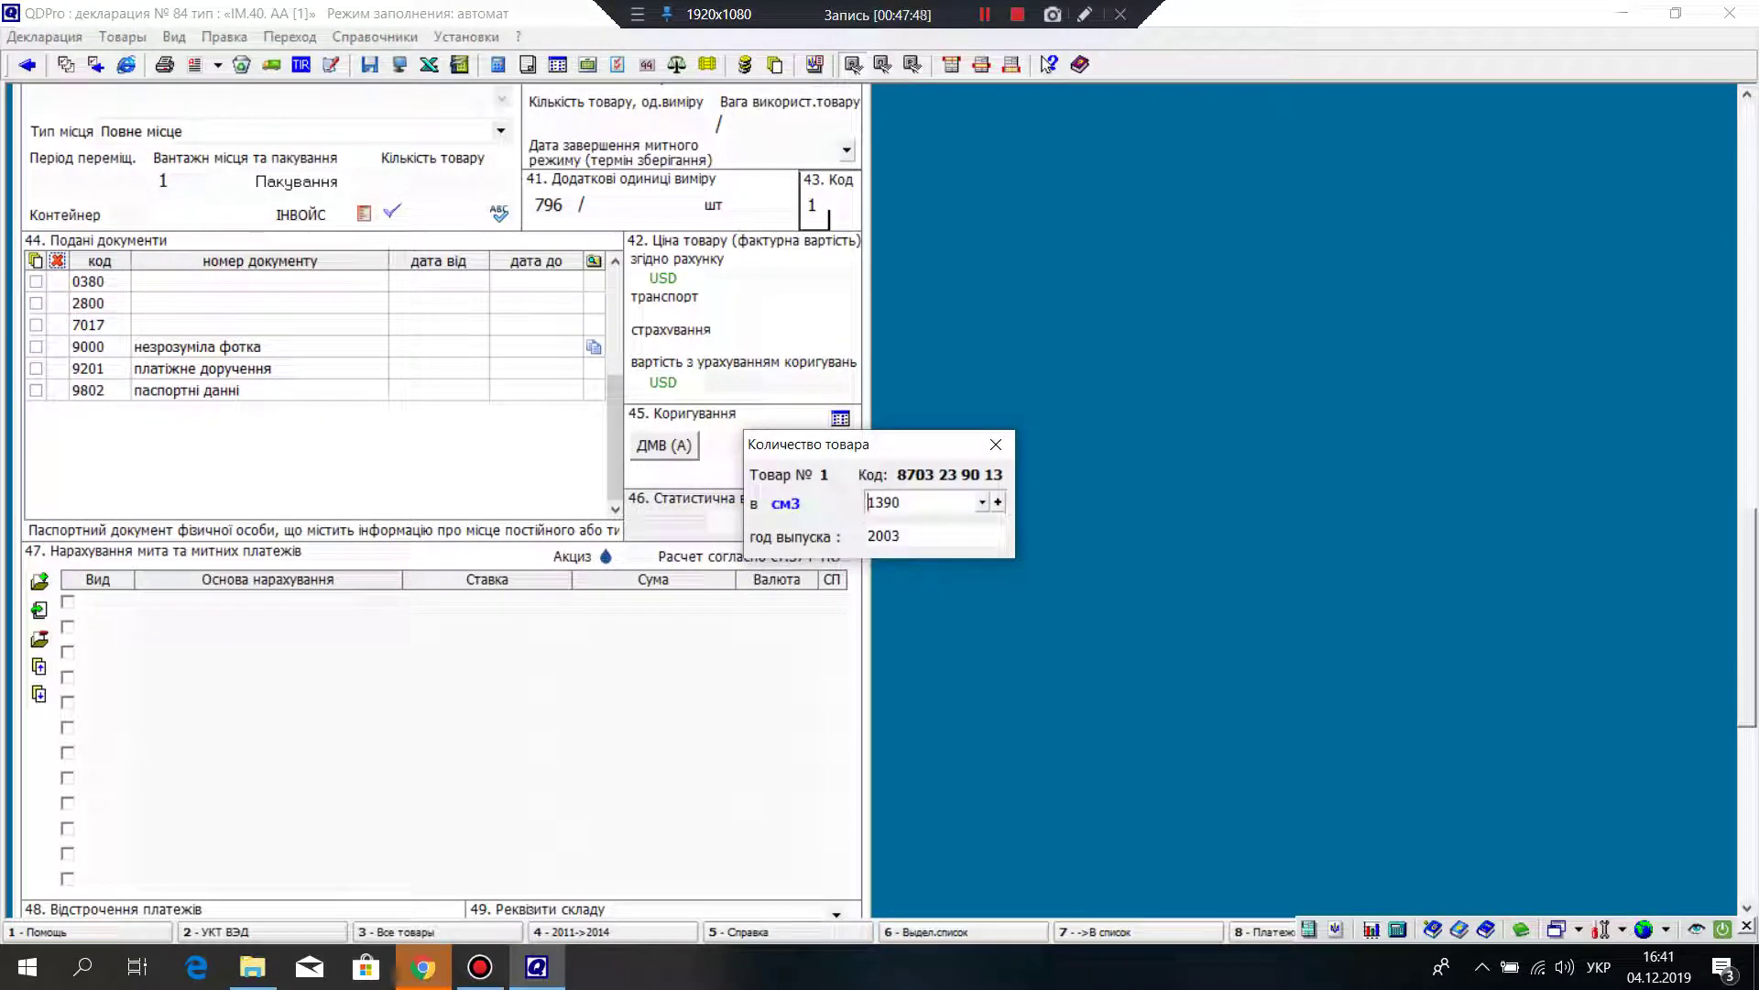
key("Return")
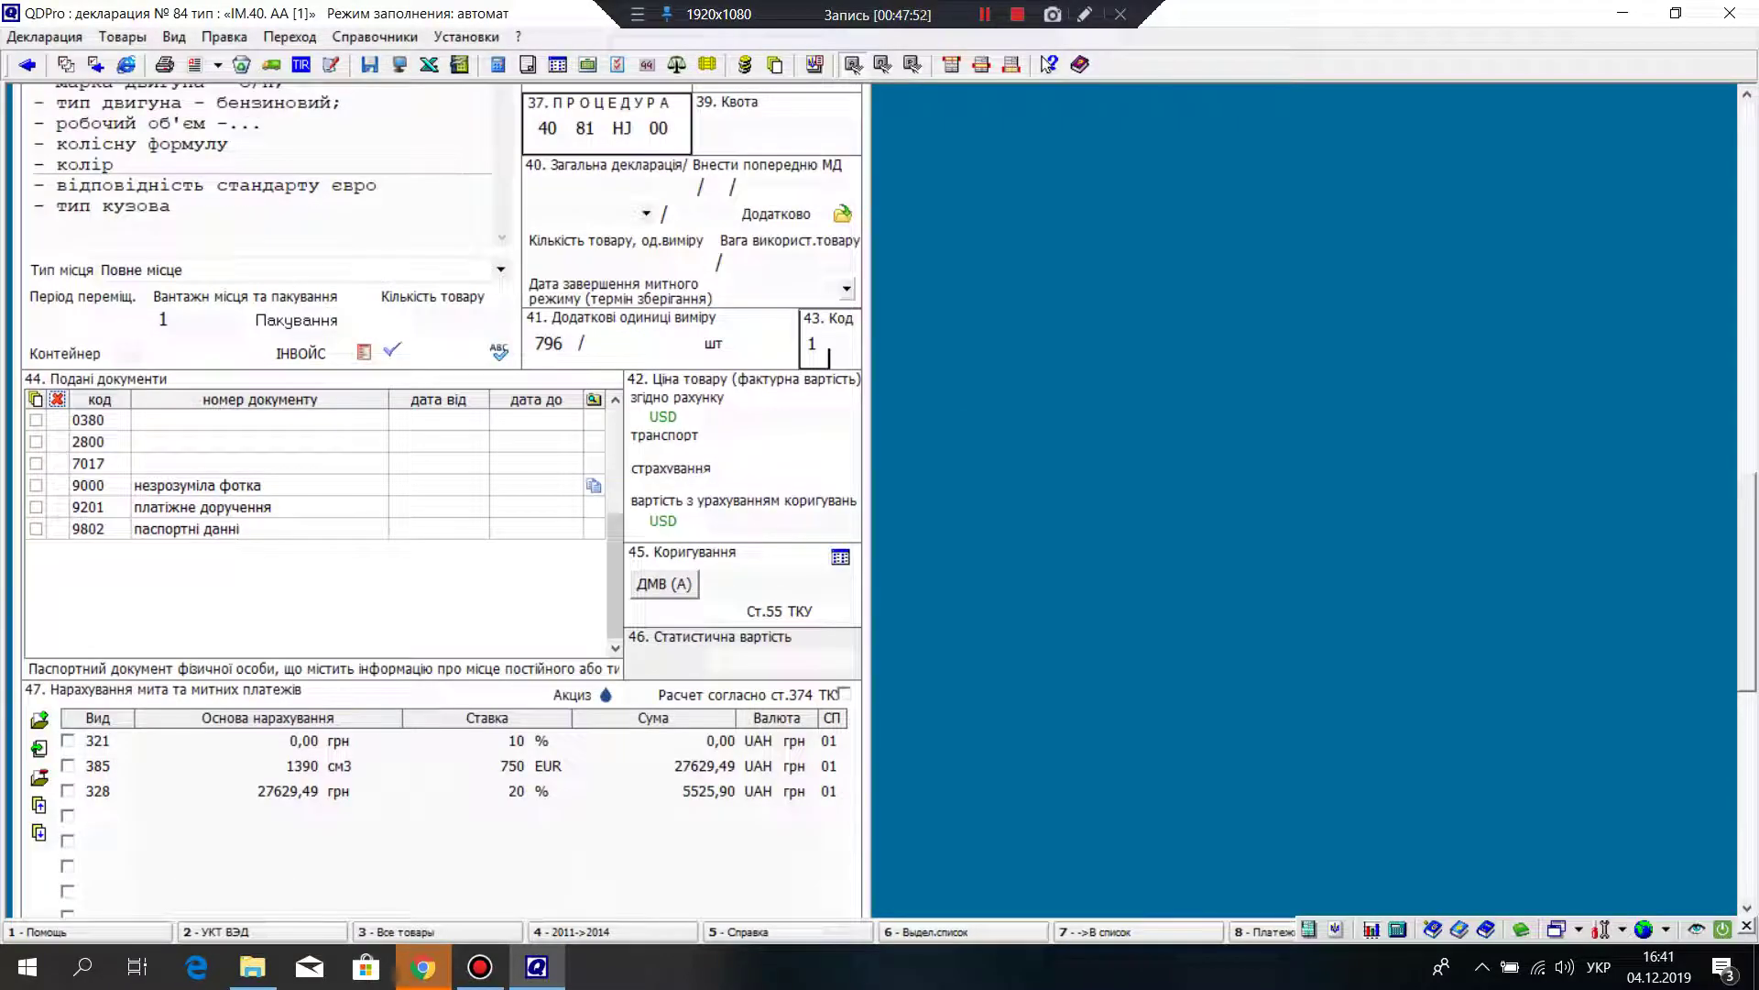
key("Return")
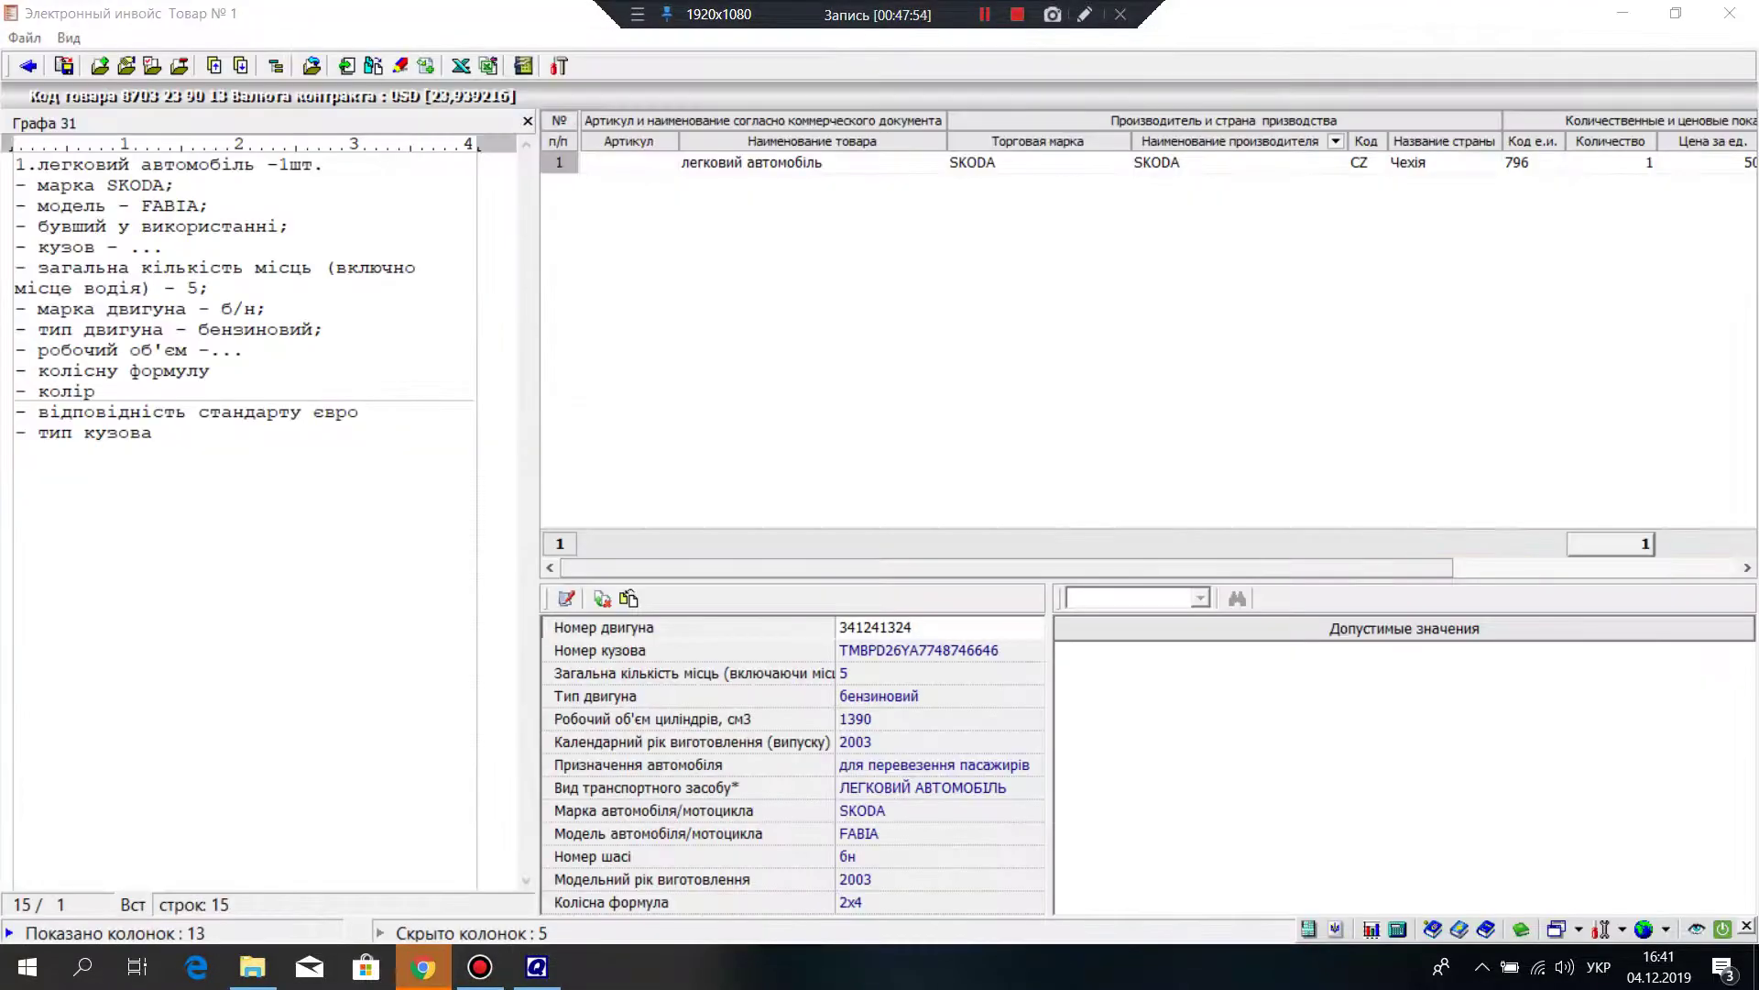
key("Escape")
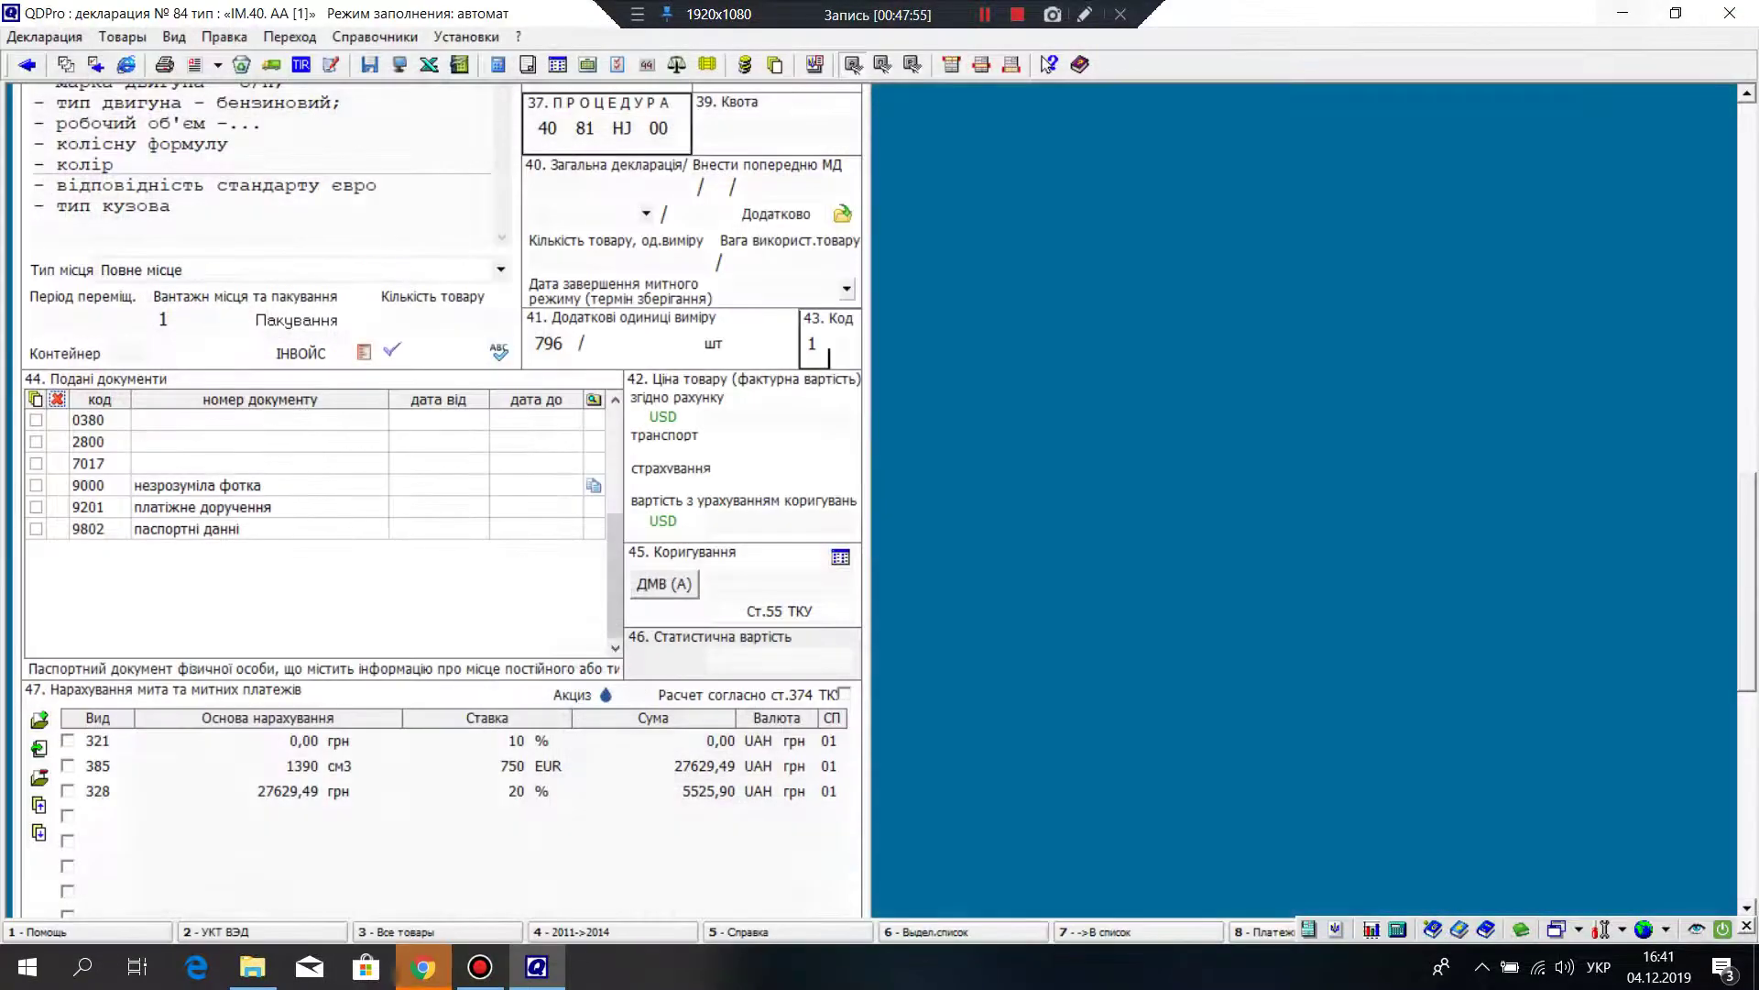
scroll(443, 415, "down", 3)
left_click(444, 165)
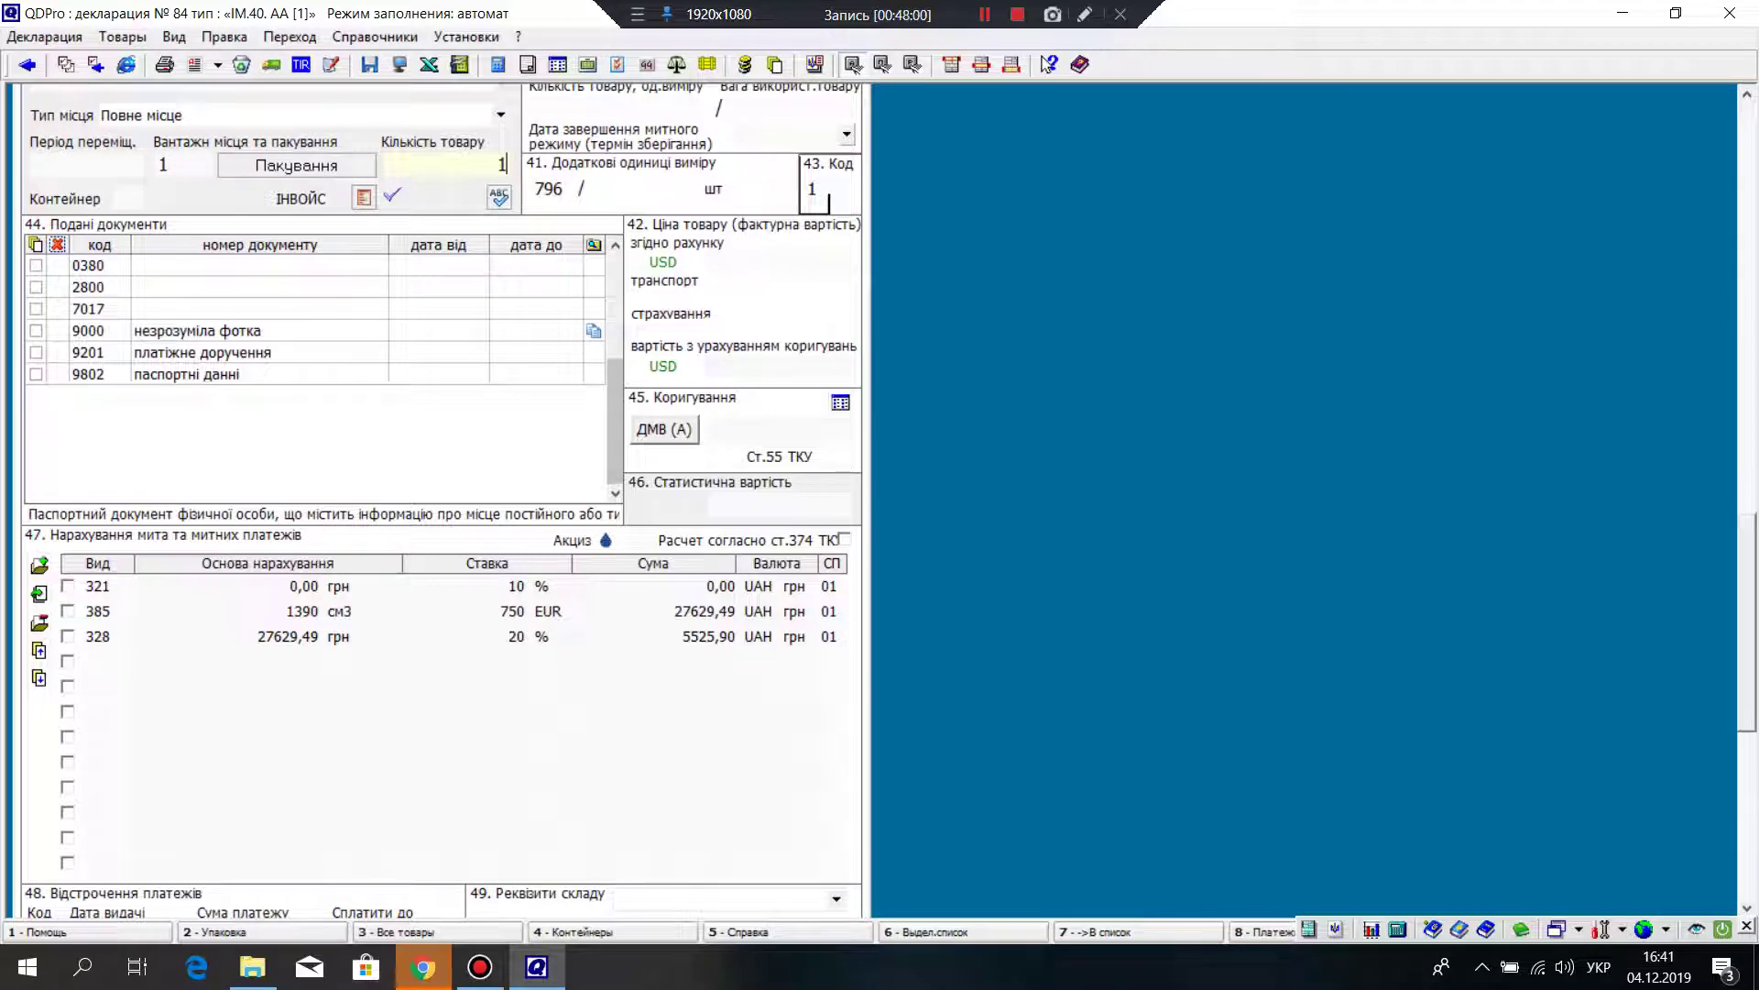
scroll(443, 495, "down", 6)
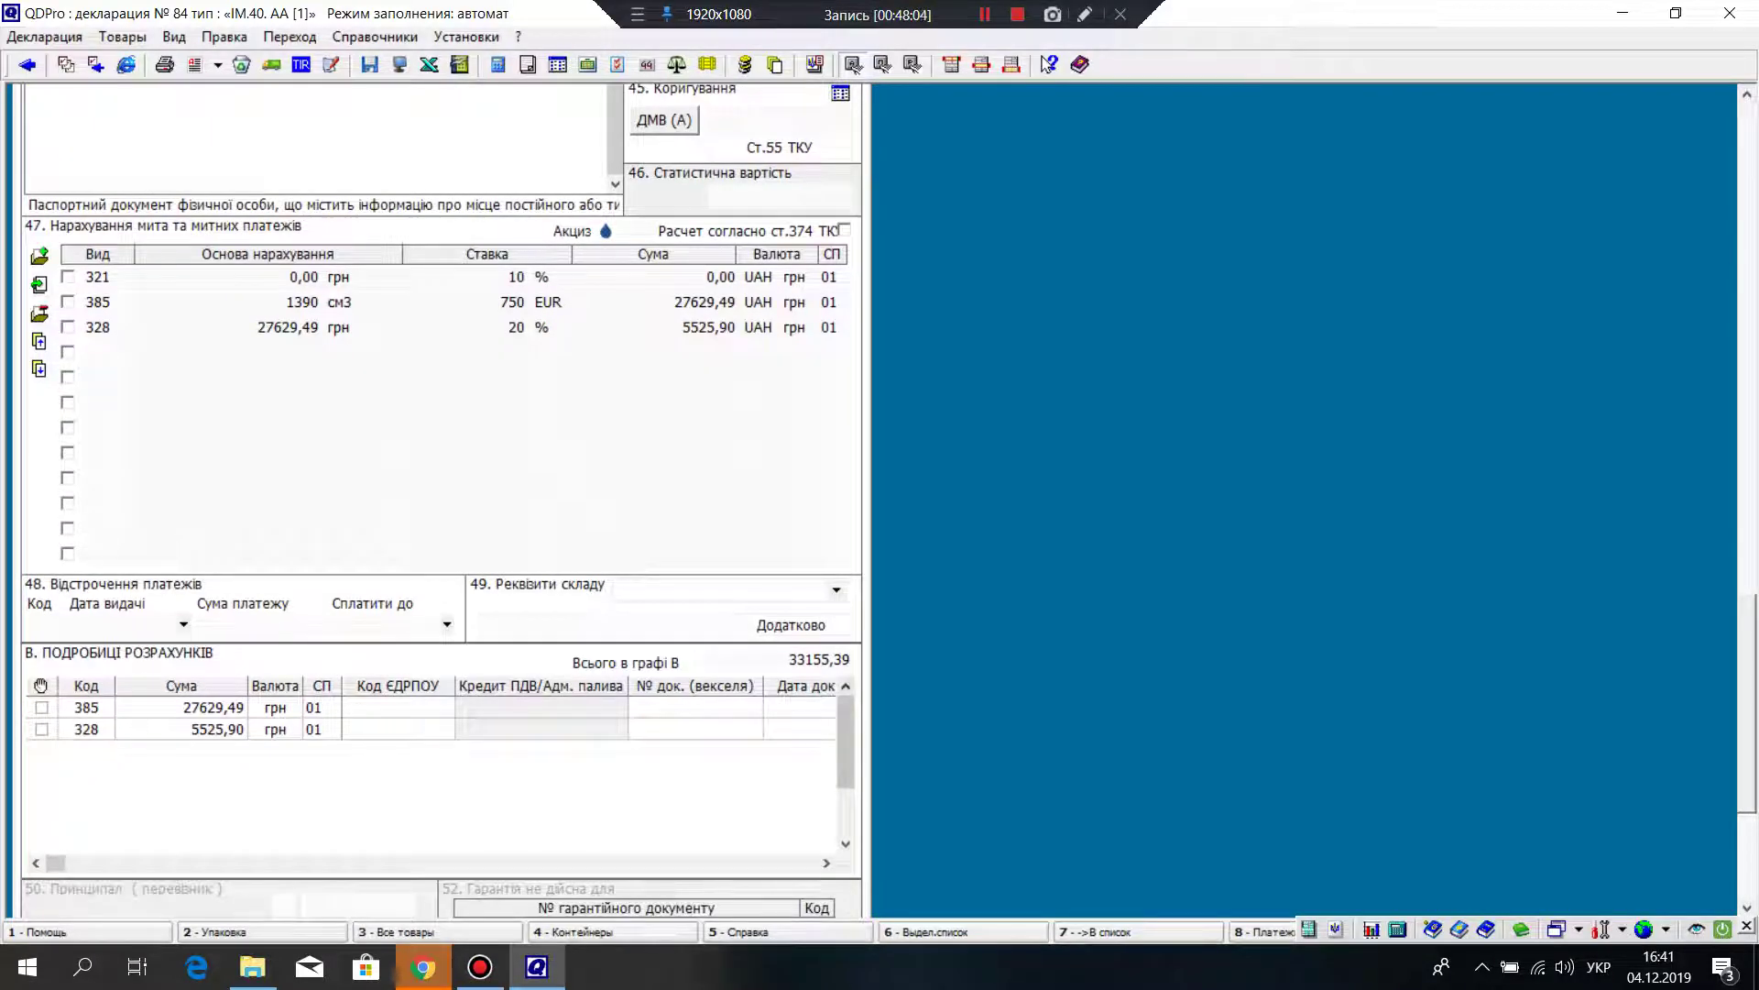
left_click(398, 708)
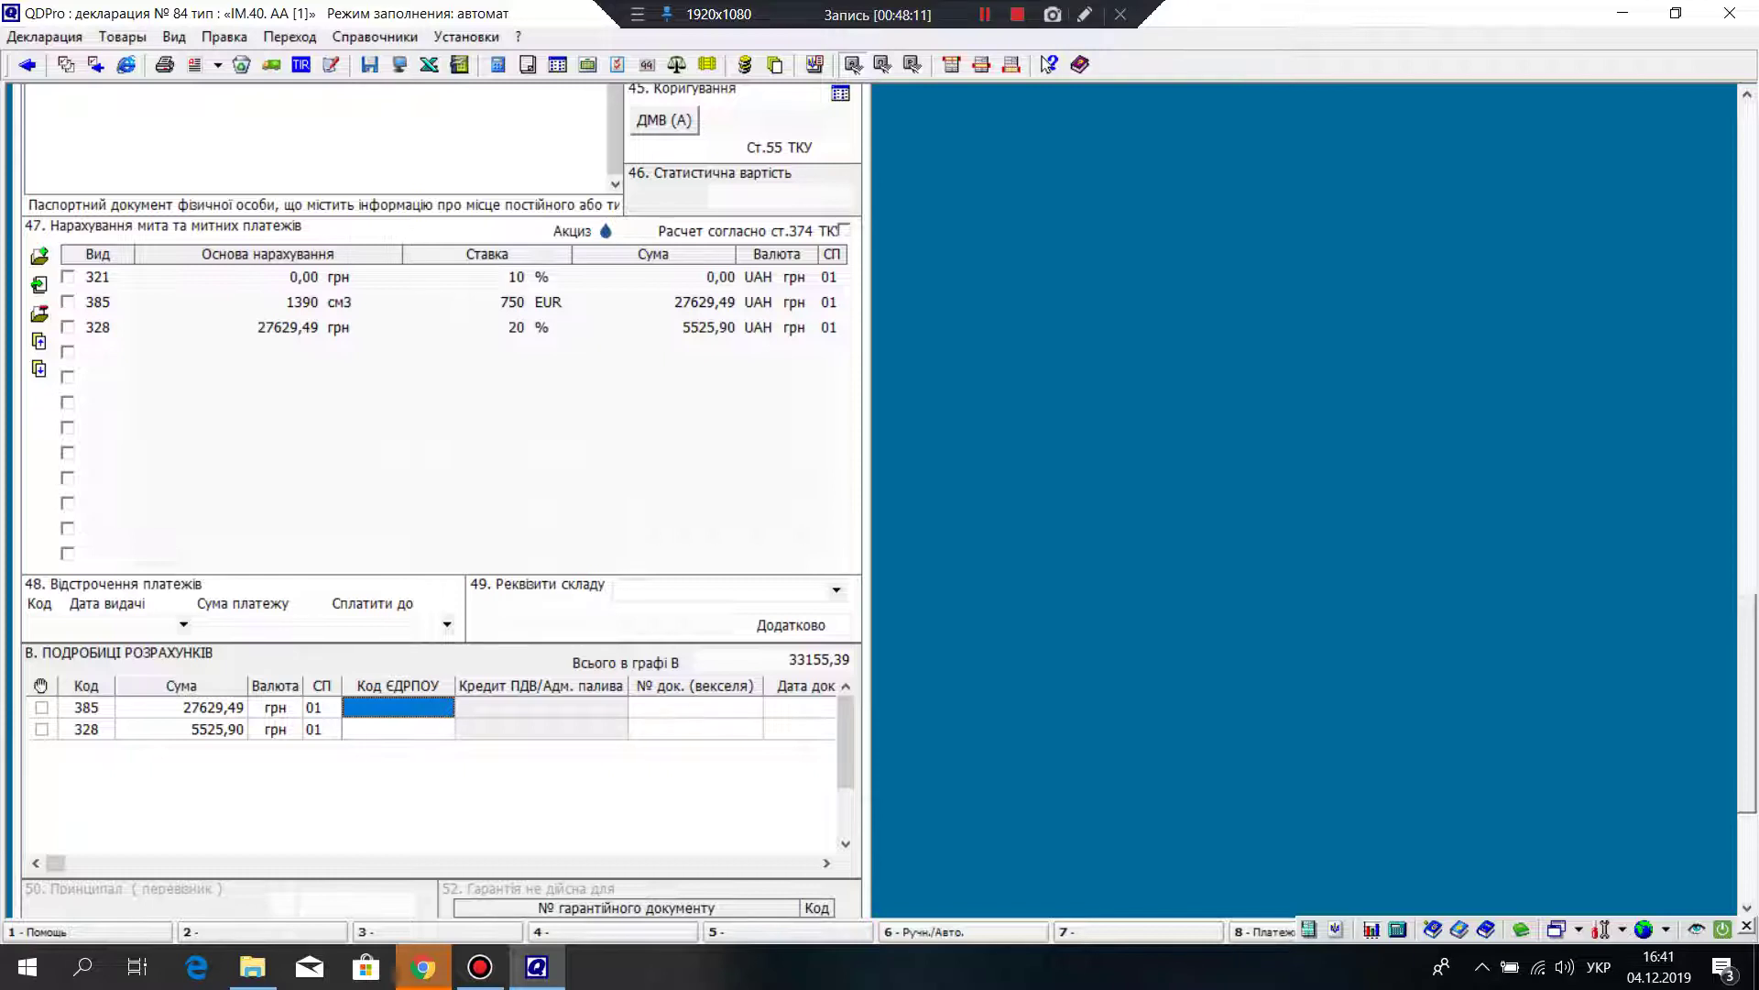
scroll(439, 504, "up", 1)
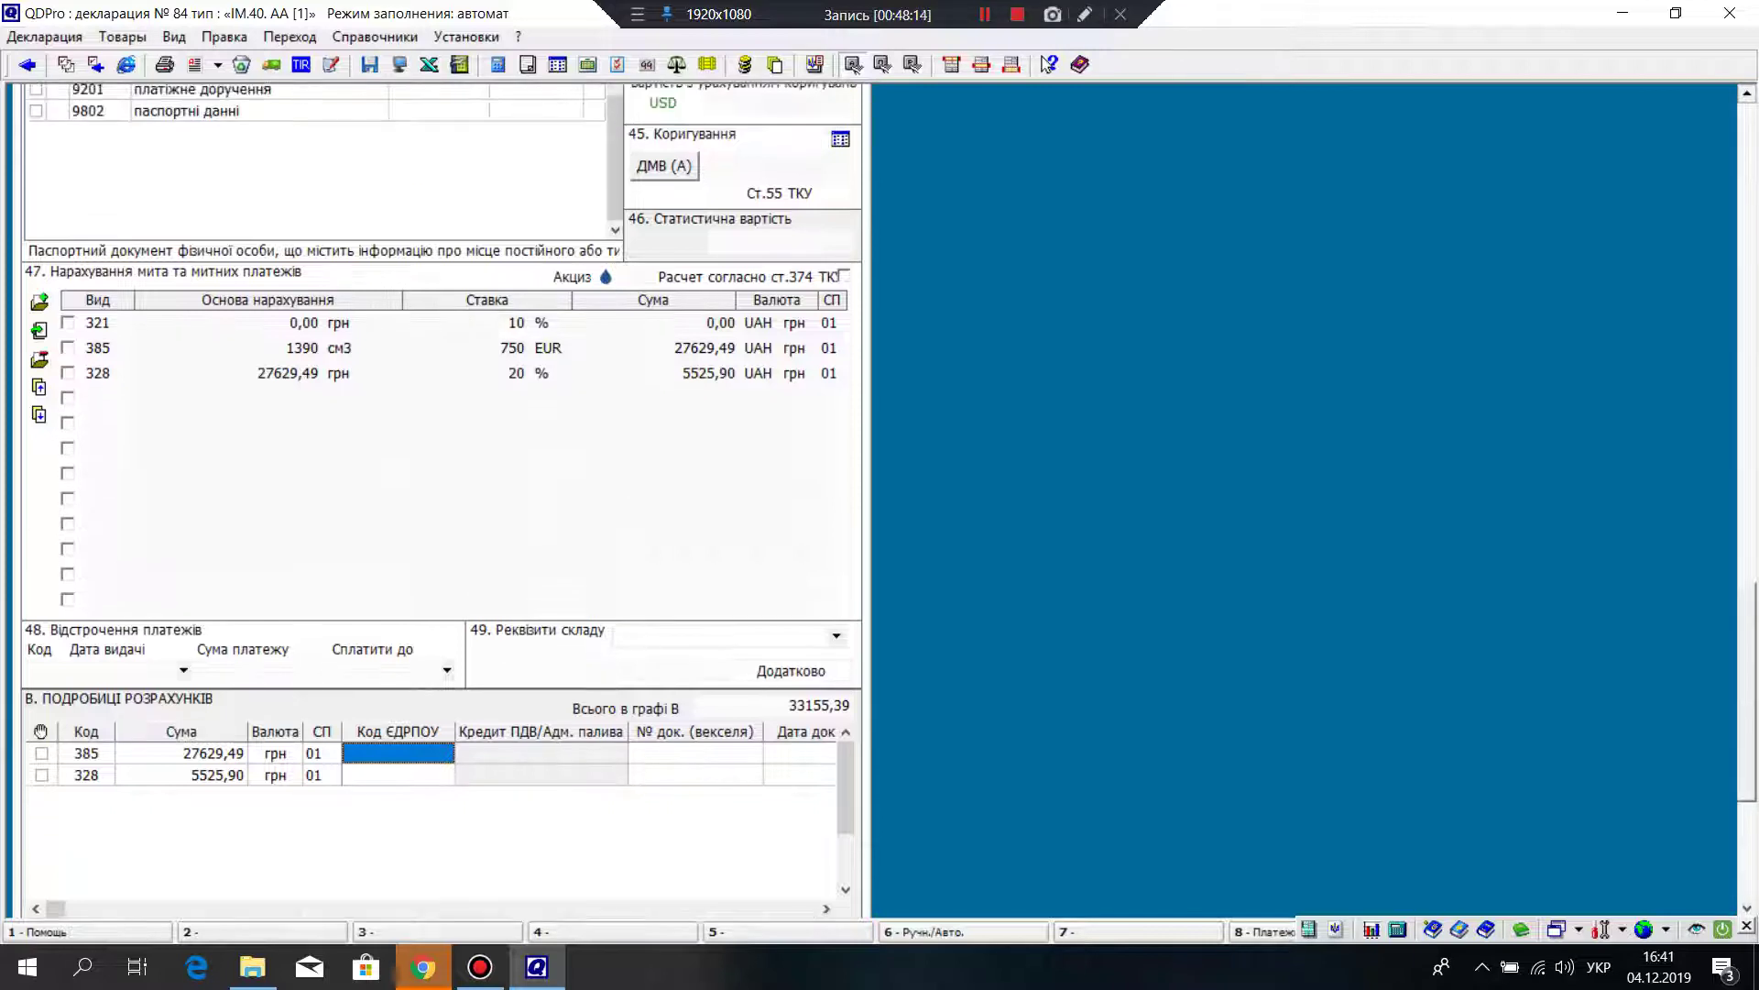
scroll(440, 504, "up", 5)
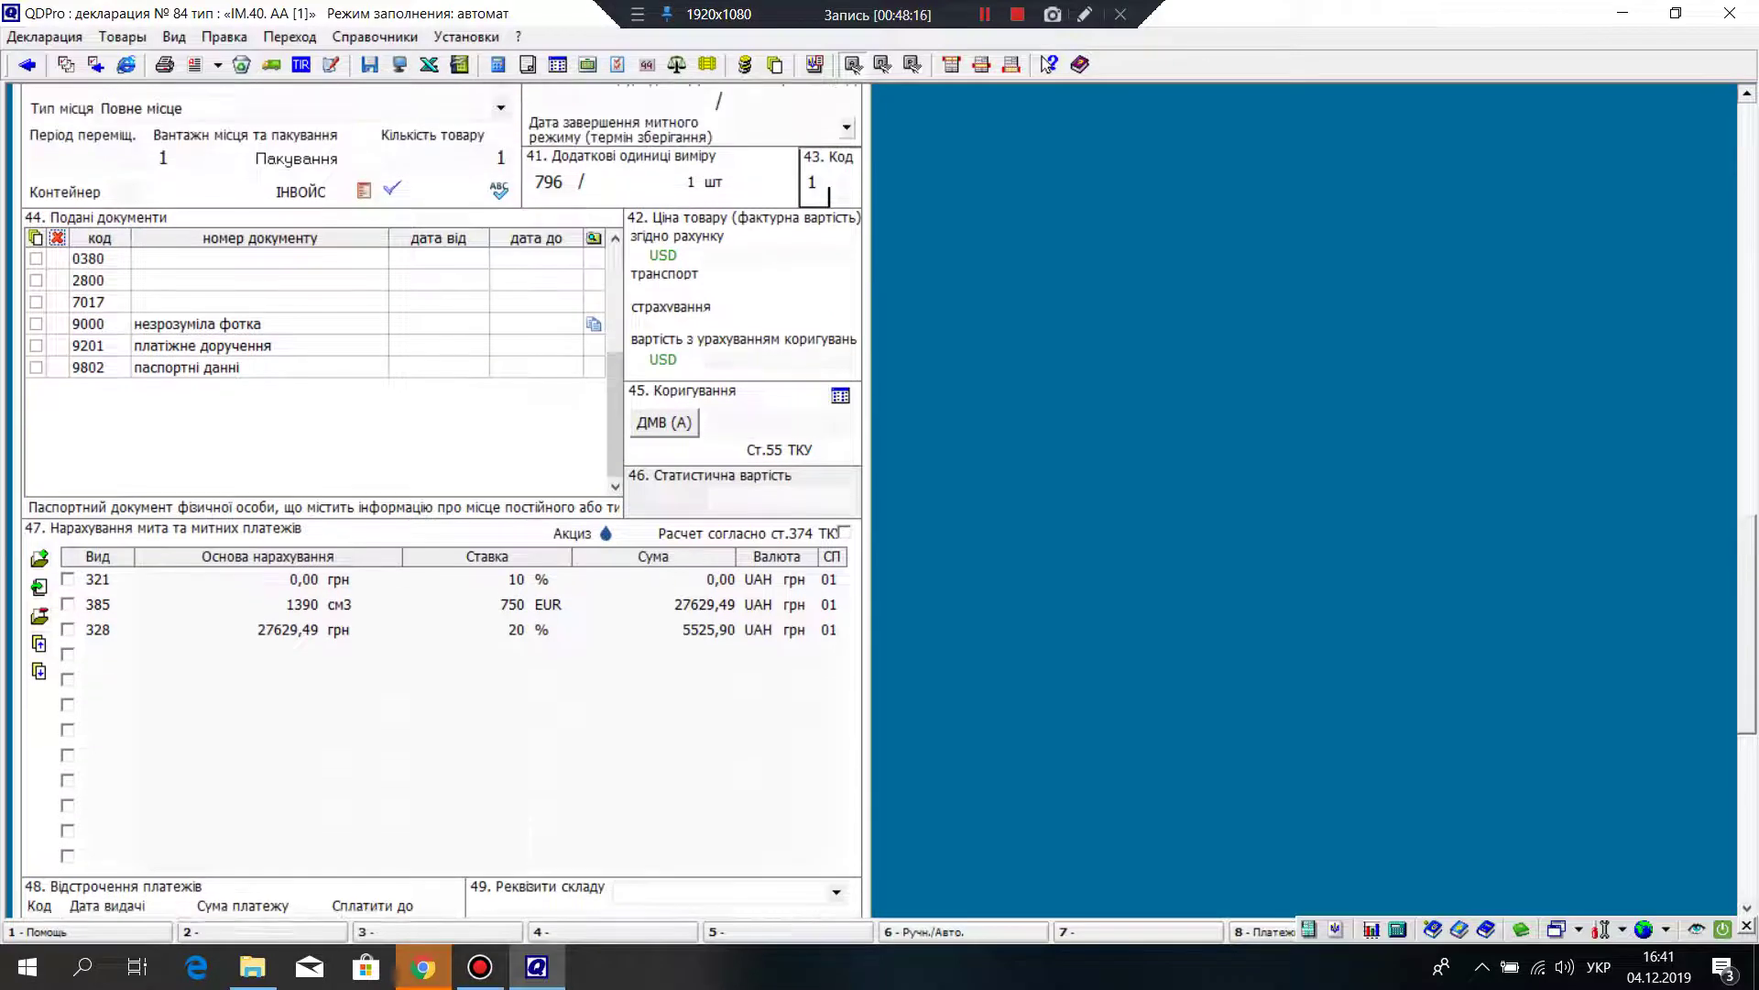
scroll(440, 504, "up", 4)
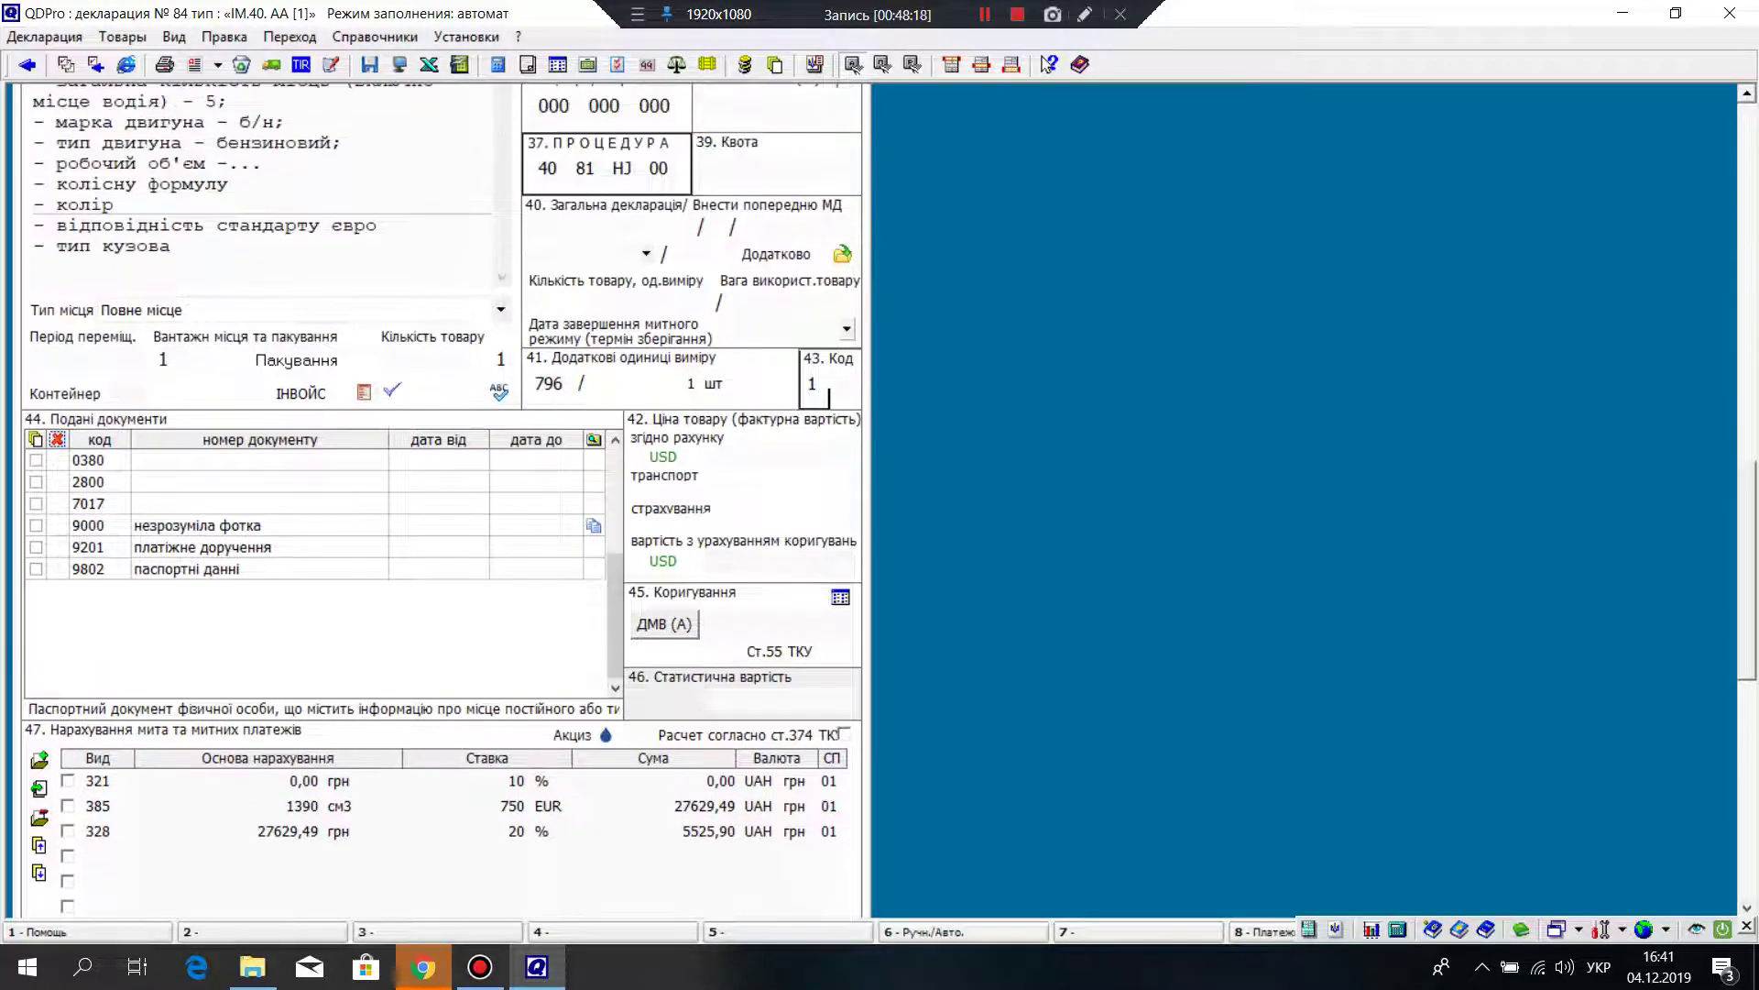
Step: Replace box 37's HJ movement feature with ZZ Інше, making the procedure 40 81 ZZ 00
left_click(623, 168)
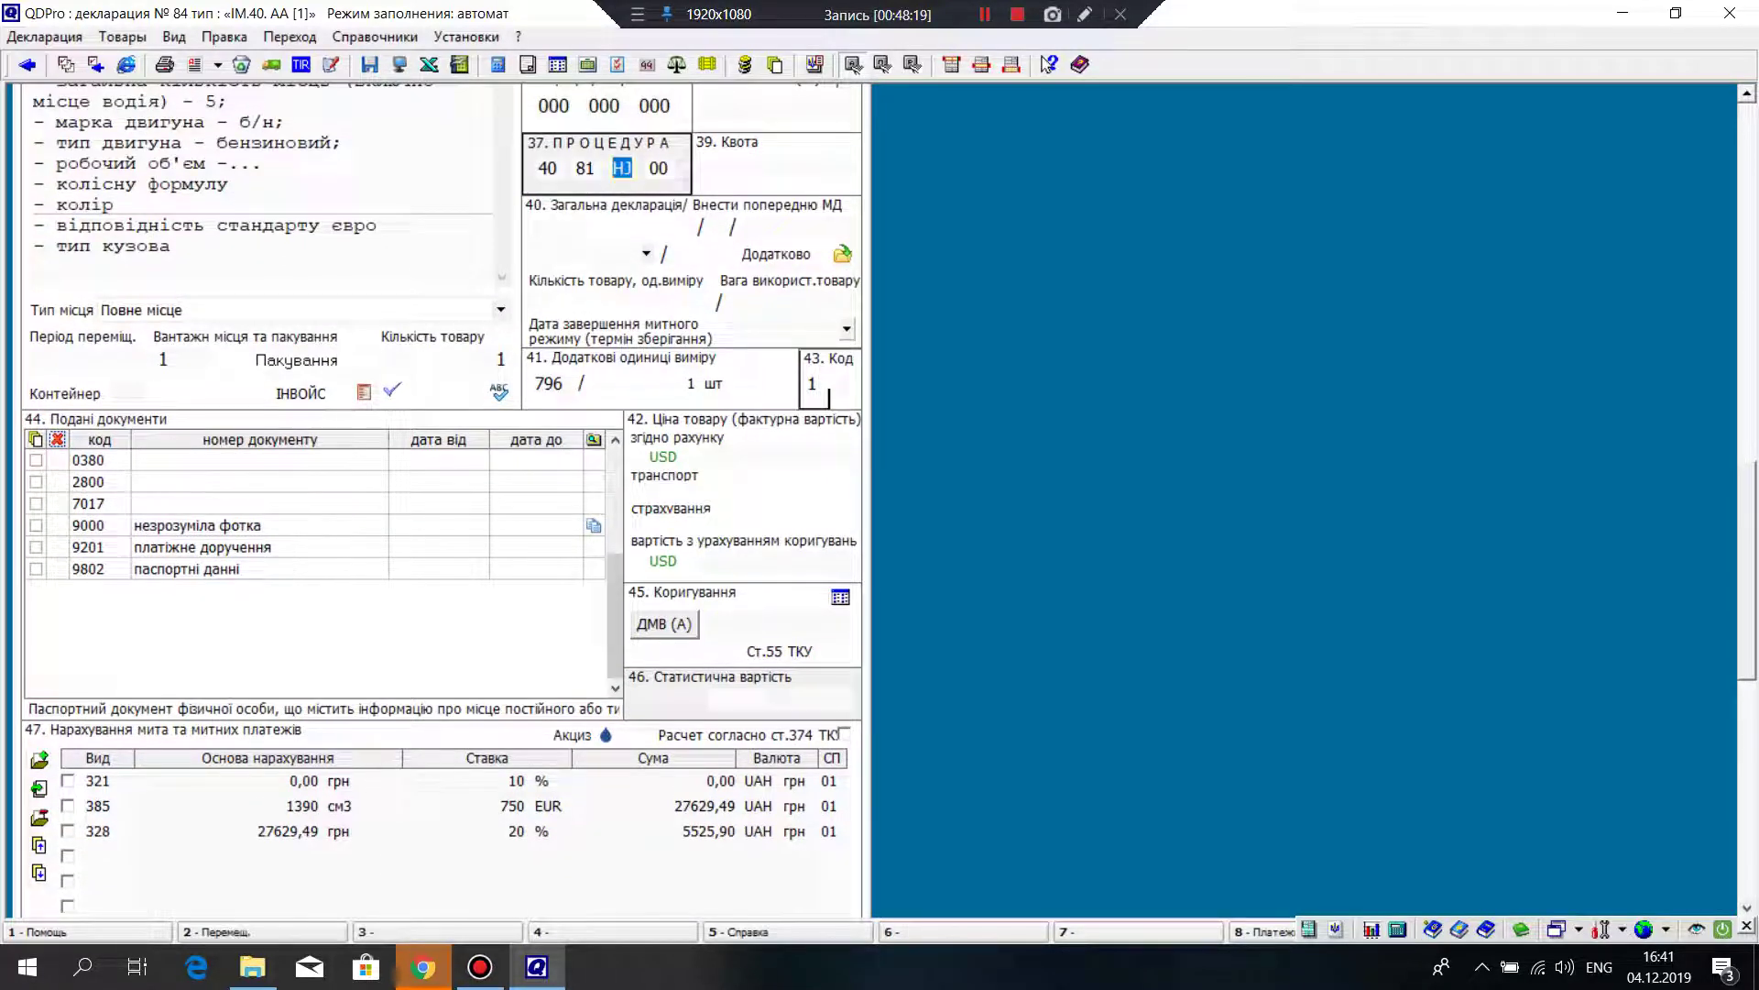
right_click(624, 168)
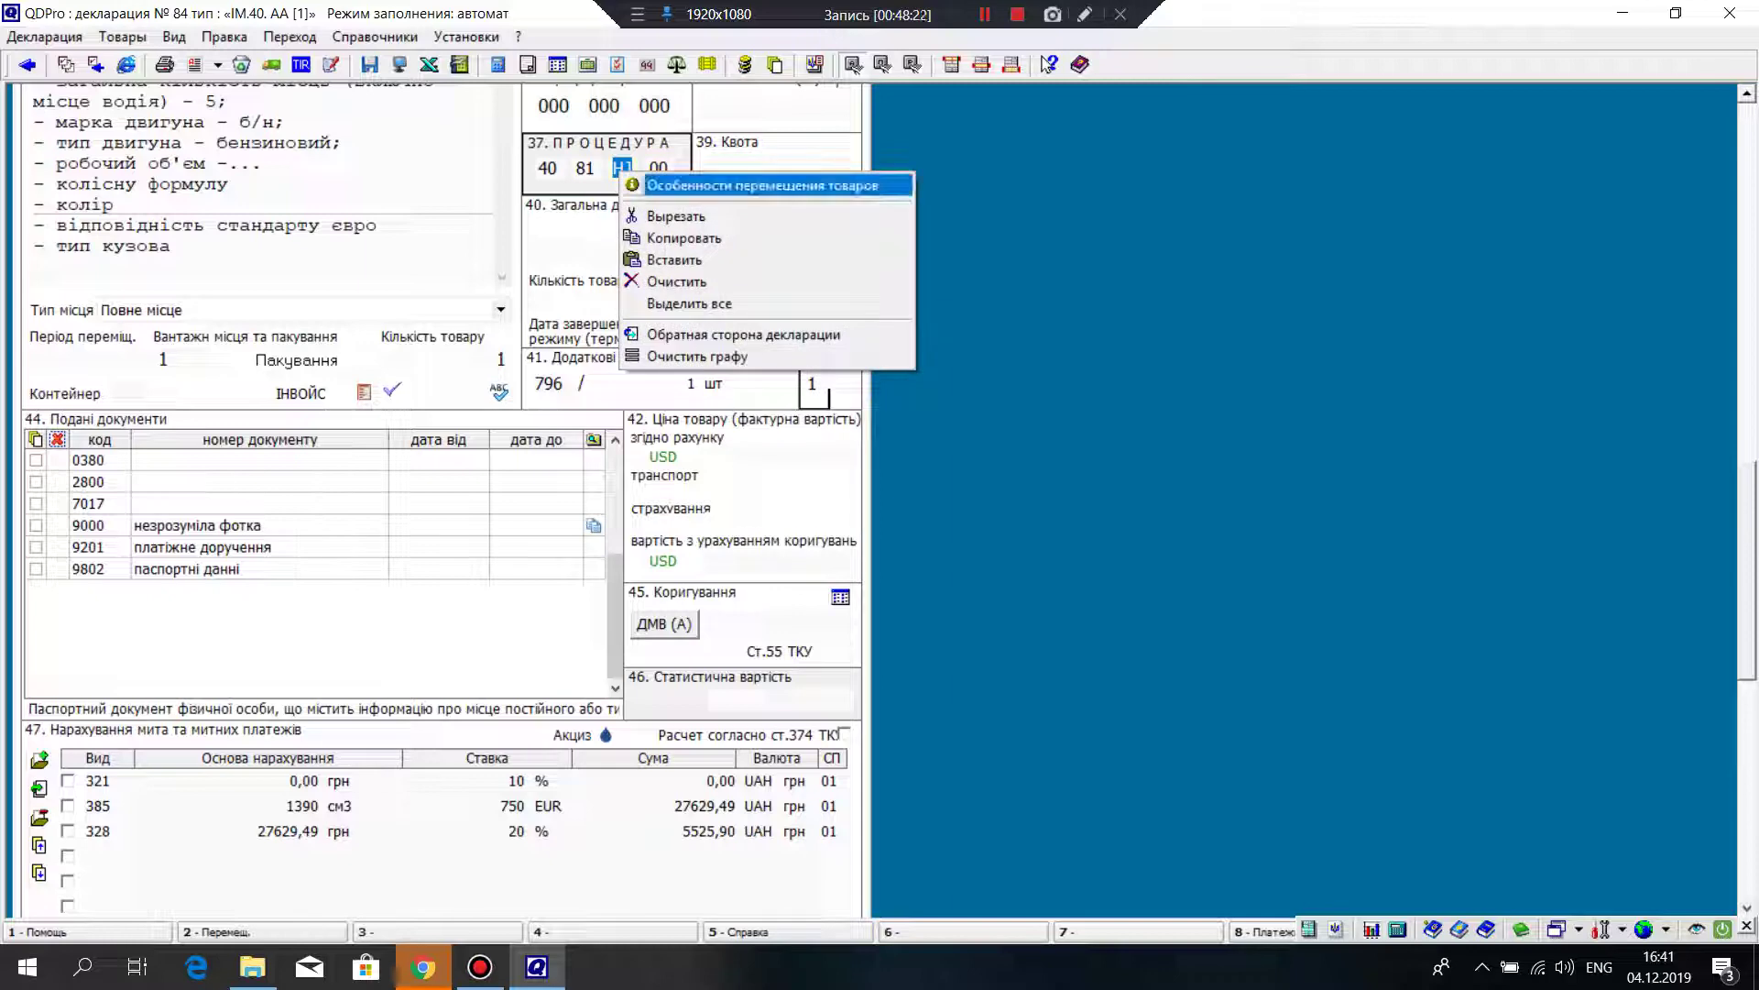
left_click(761, 185)
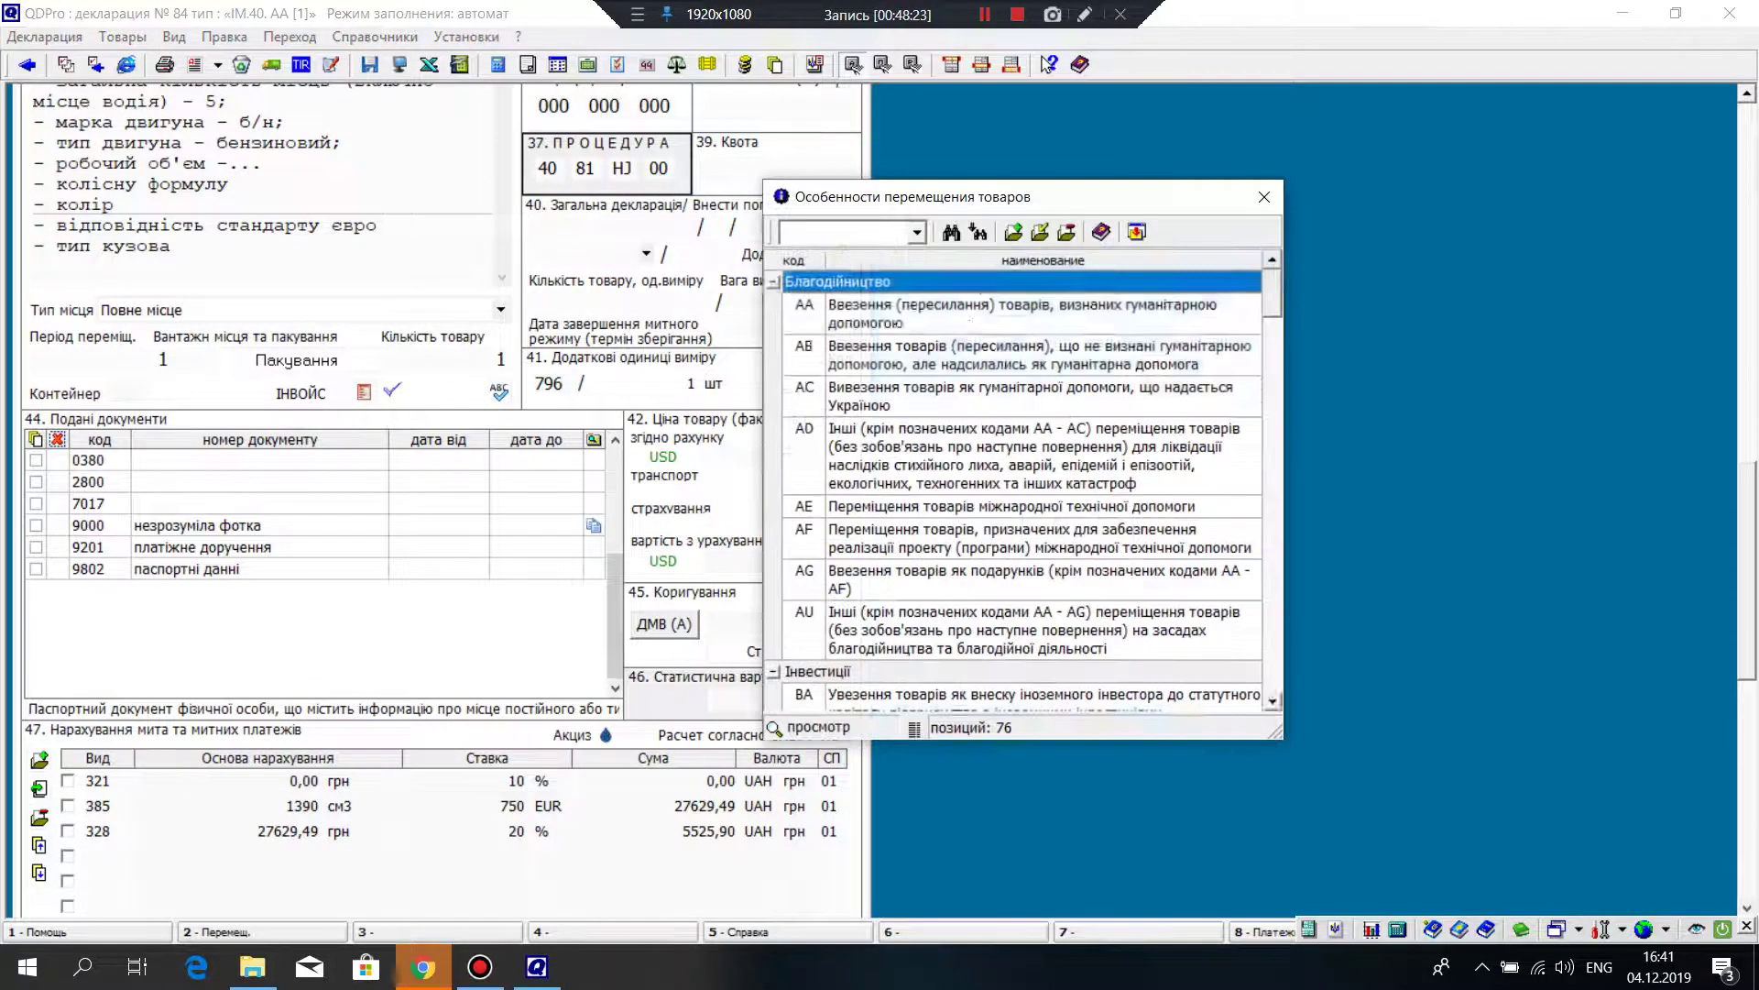
scroll(1018, 486, "down", 20)
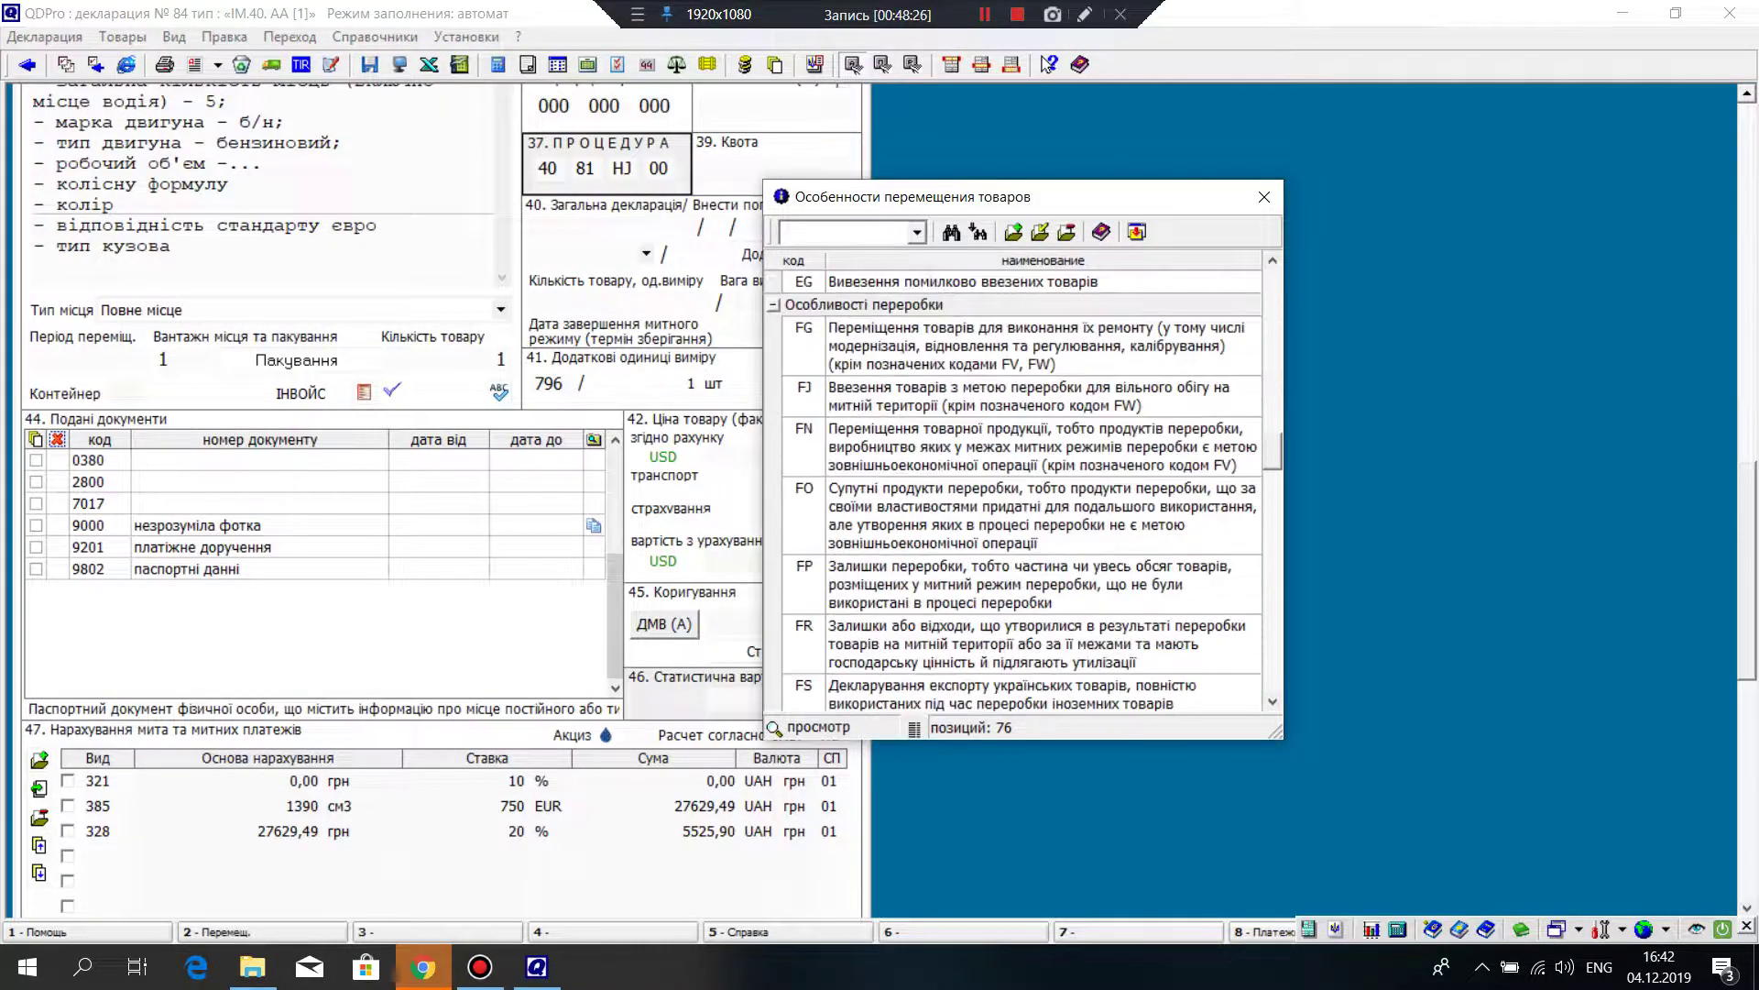
scroll(1017, 486, "down", 20)
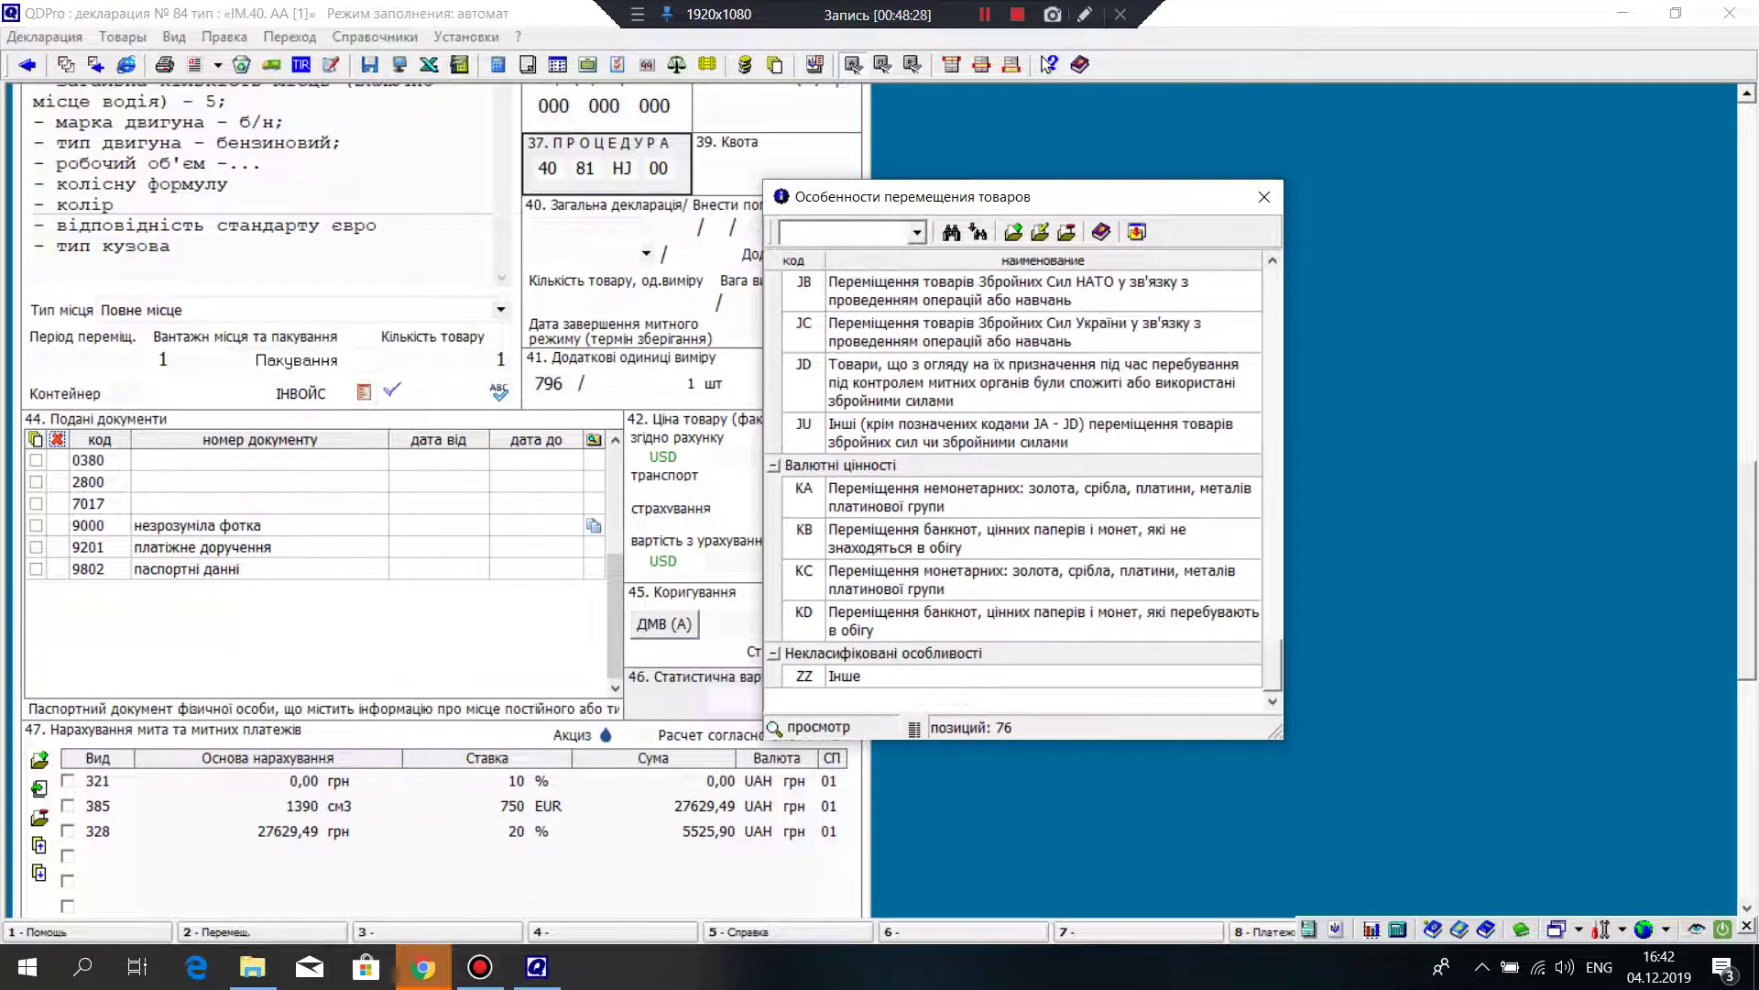
double_click(843, 676)
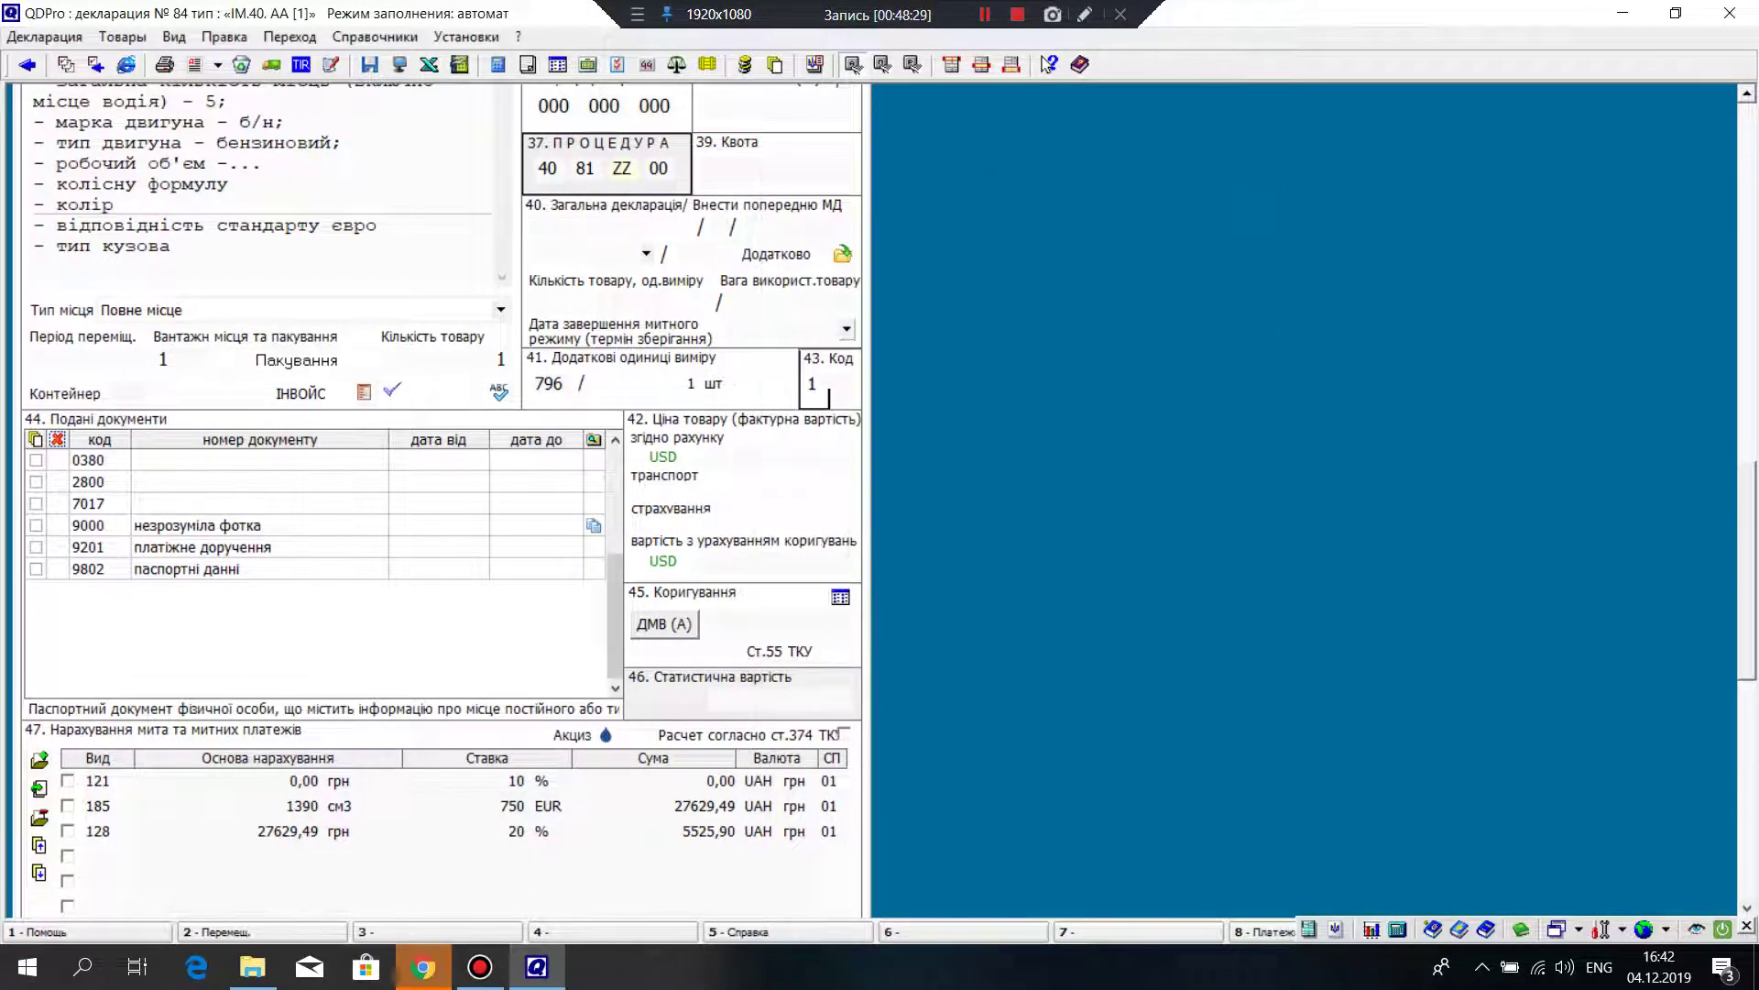
key("Return")
key("Return")
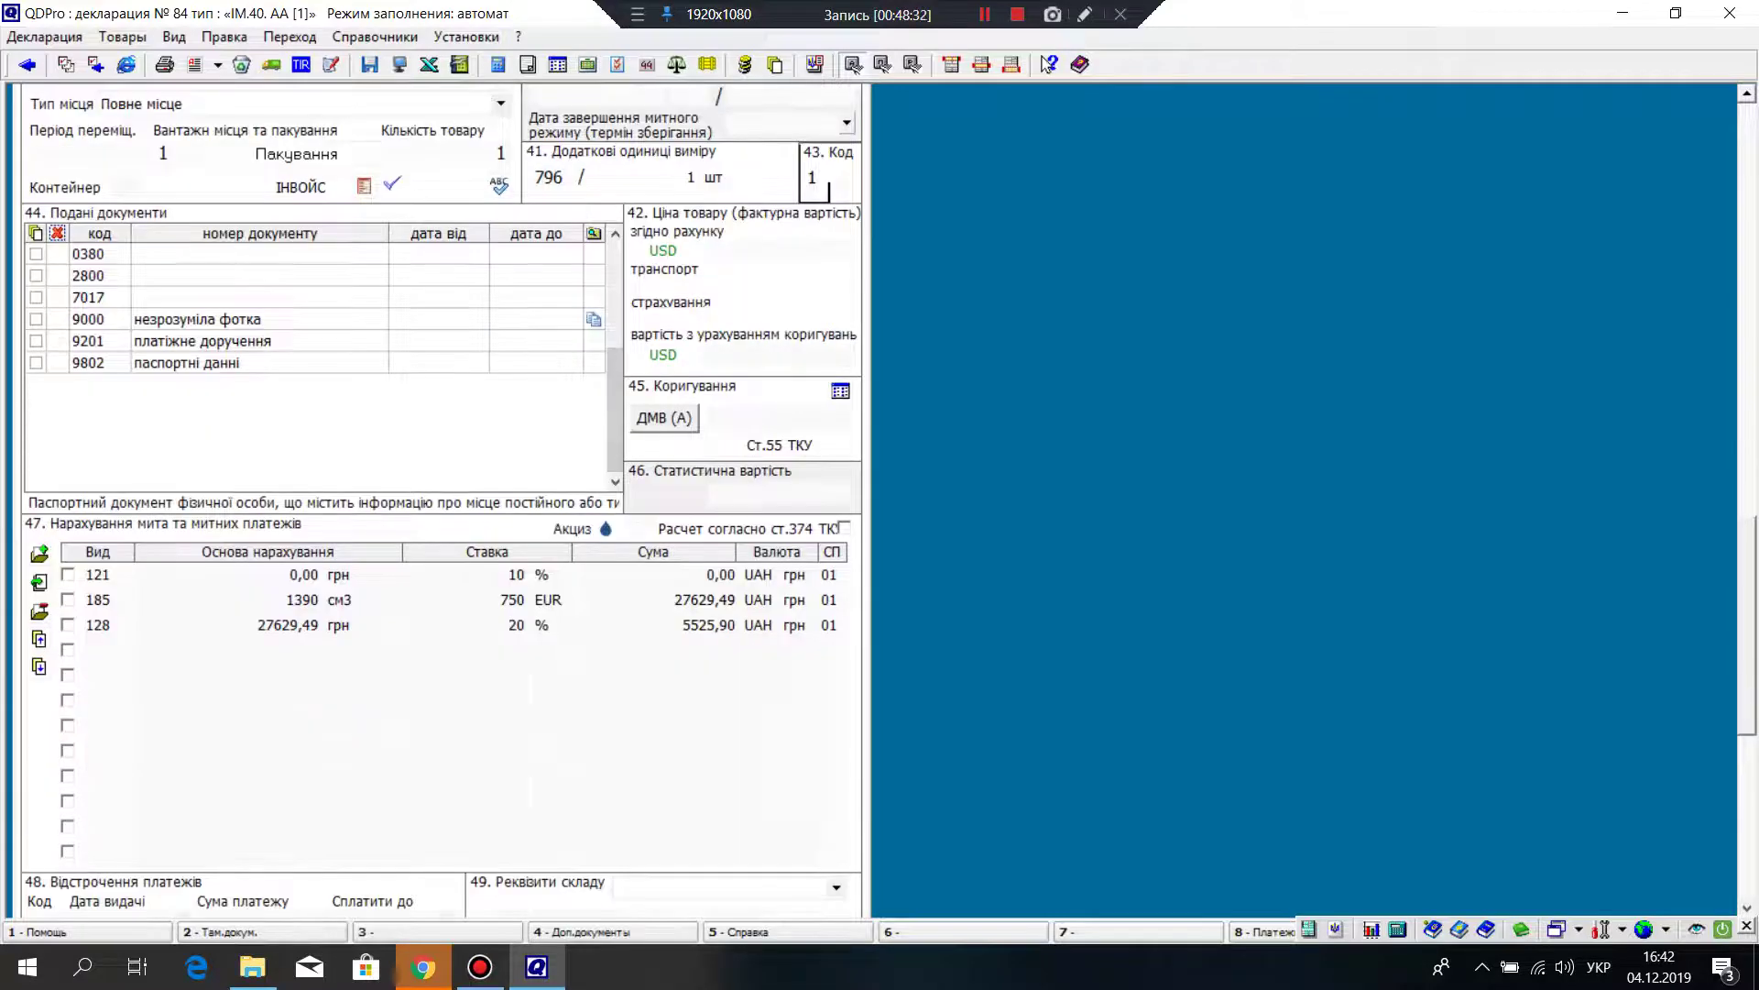
key("Return")
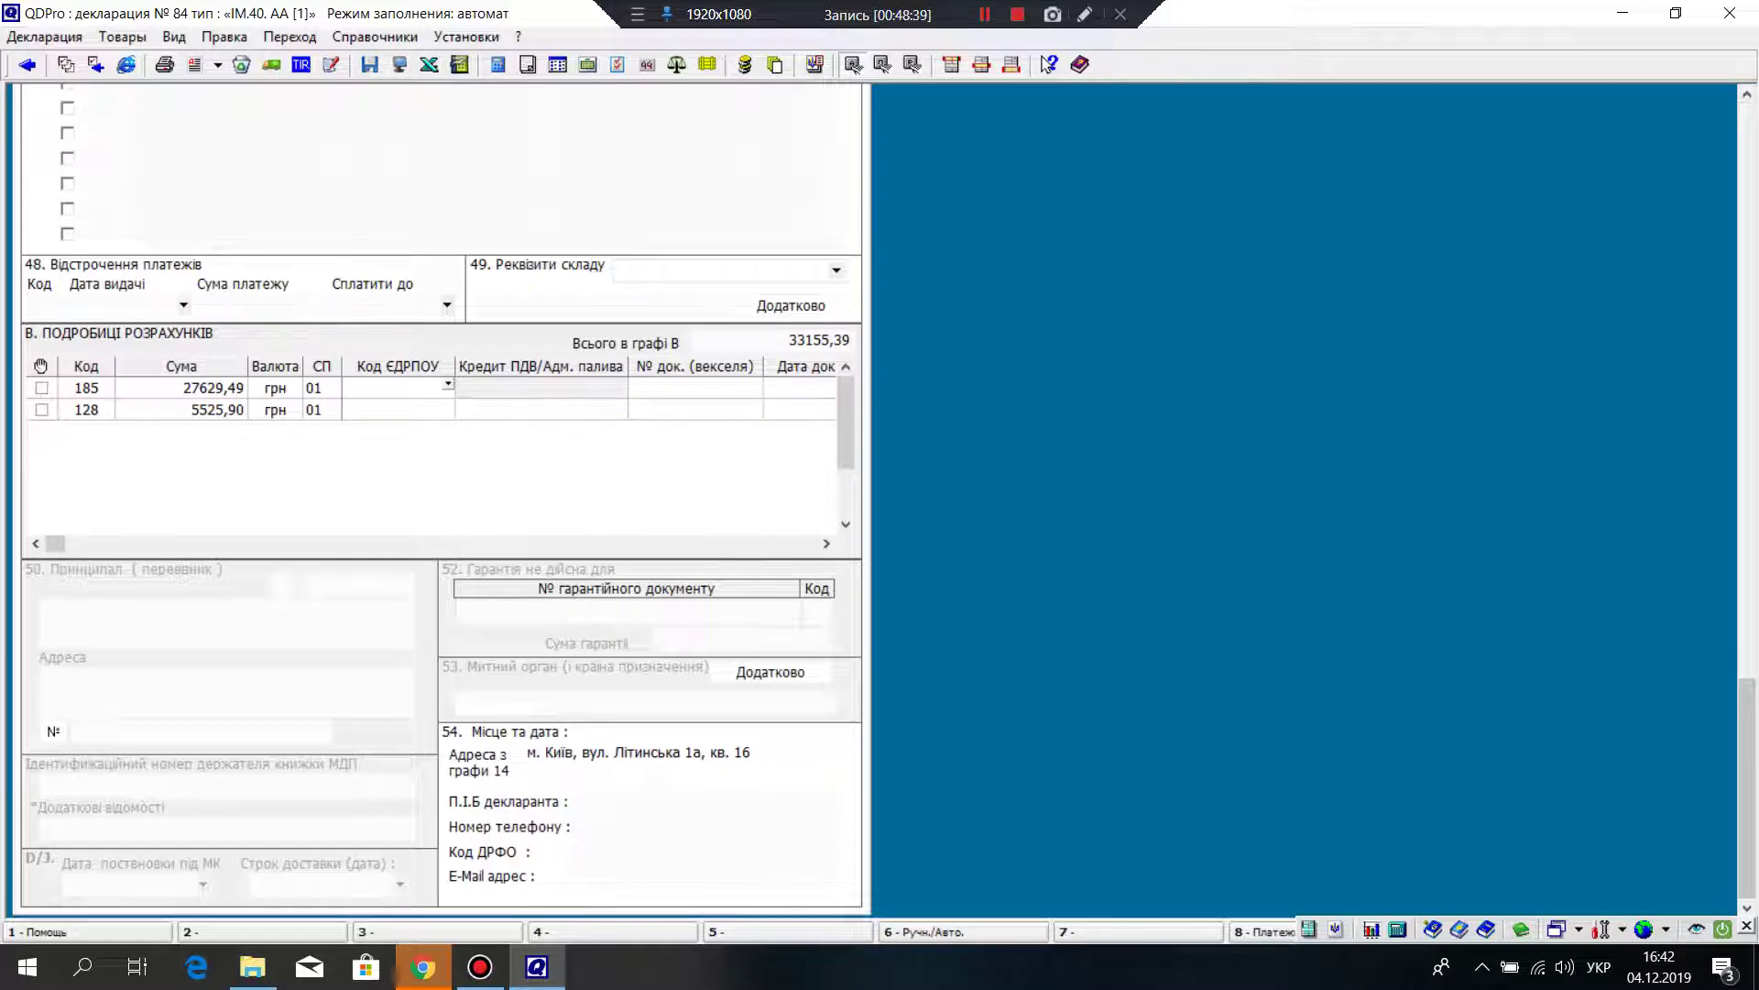
scroll(440, 495, "up", 2)
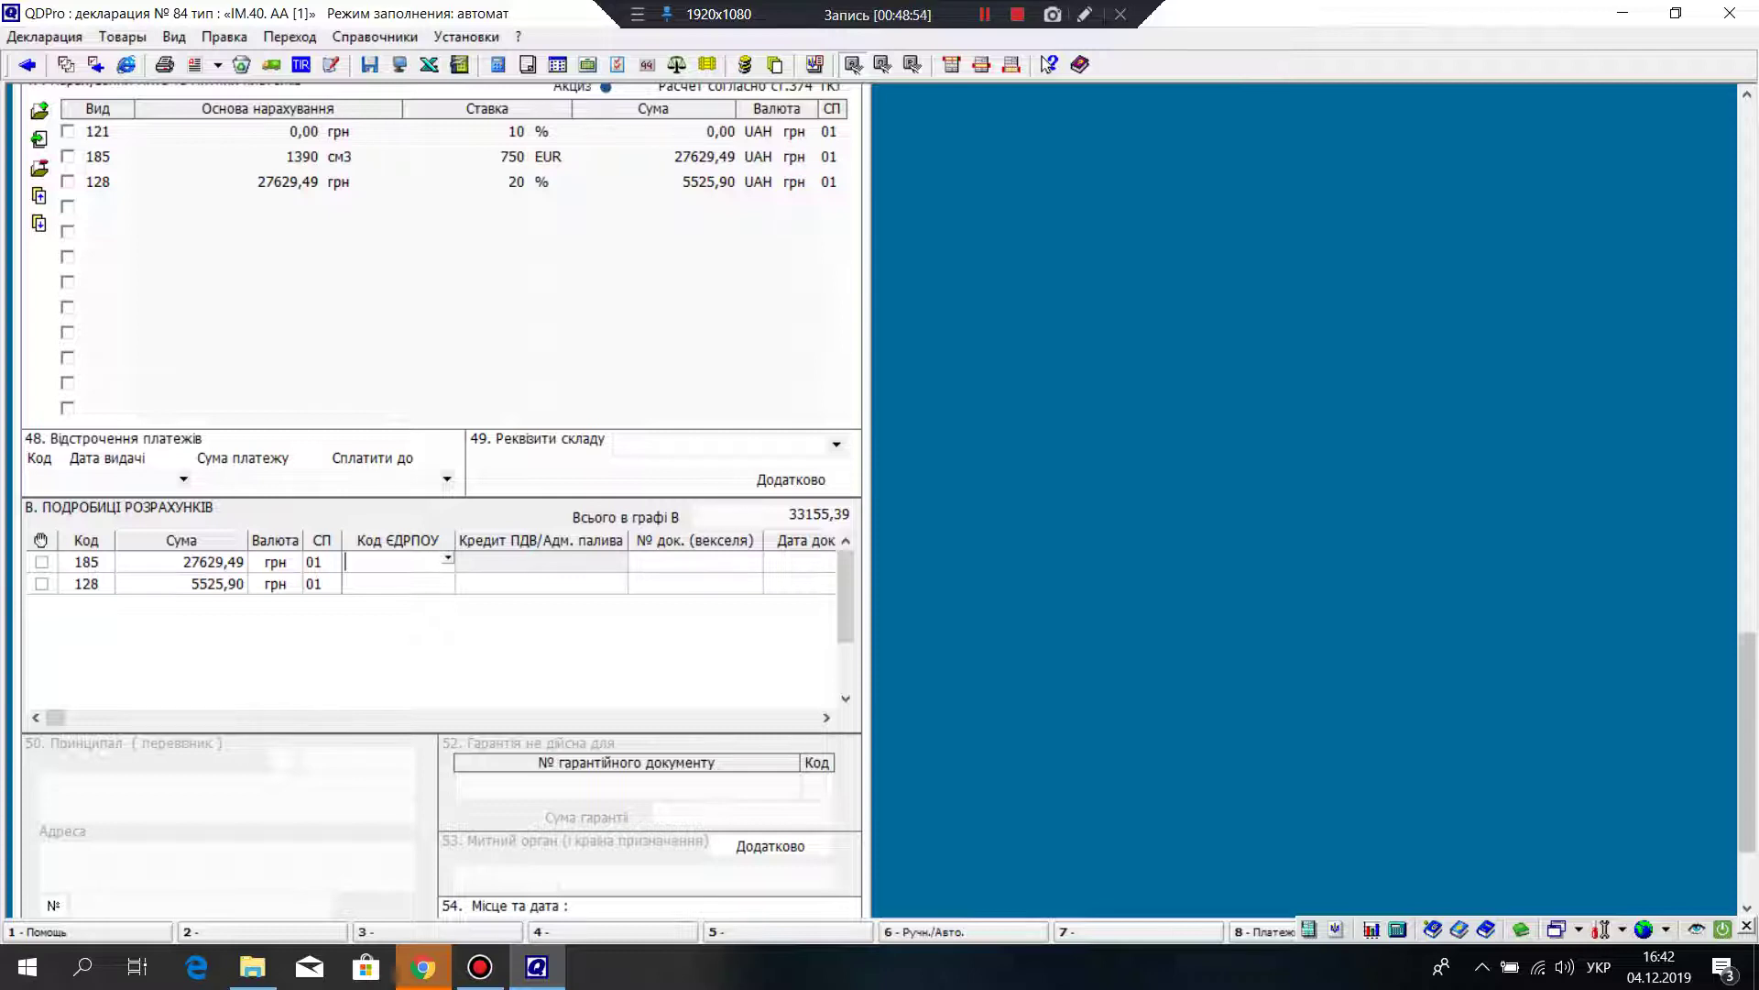
scroll(439, 494, "up", 5)
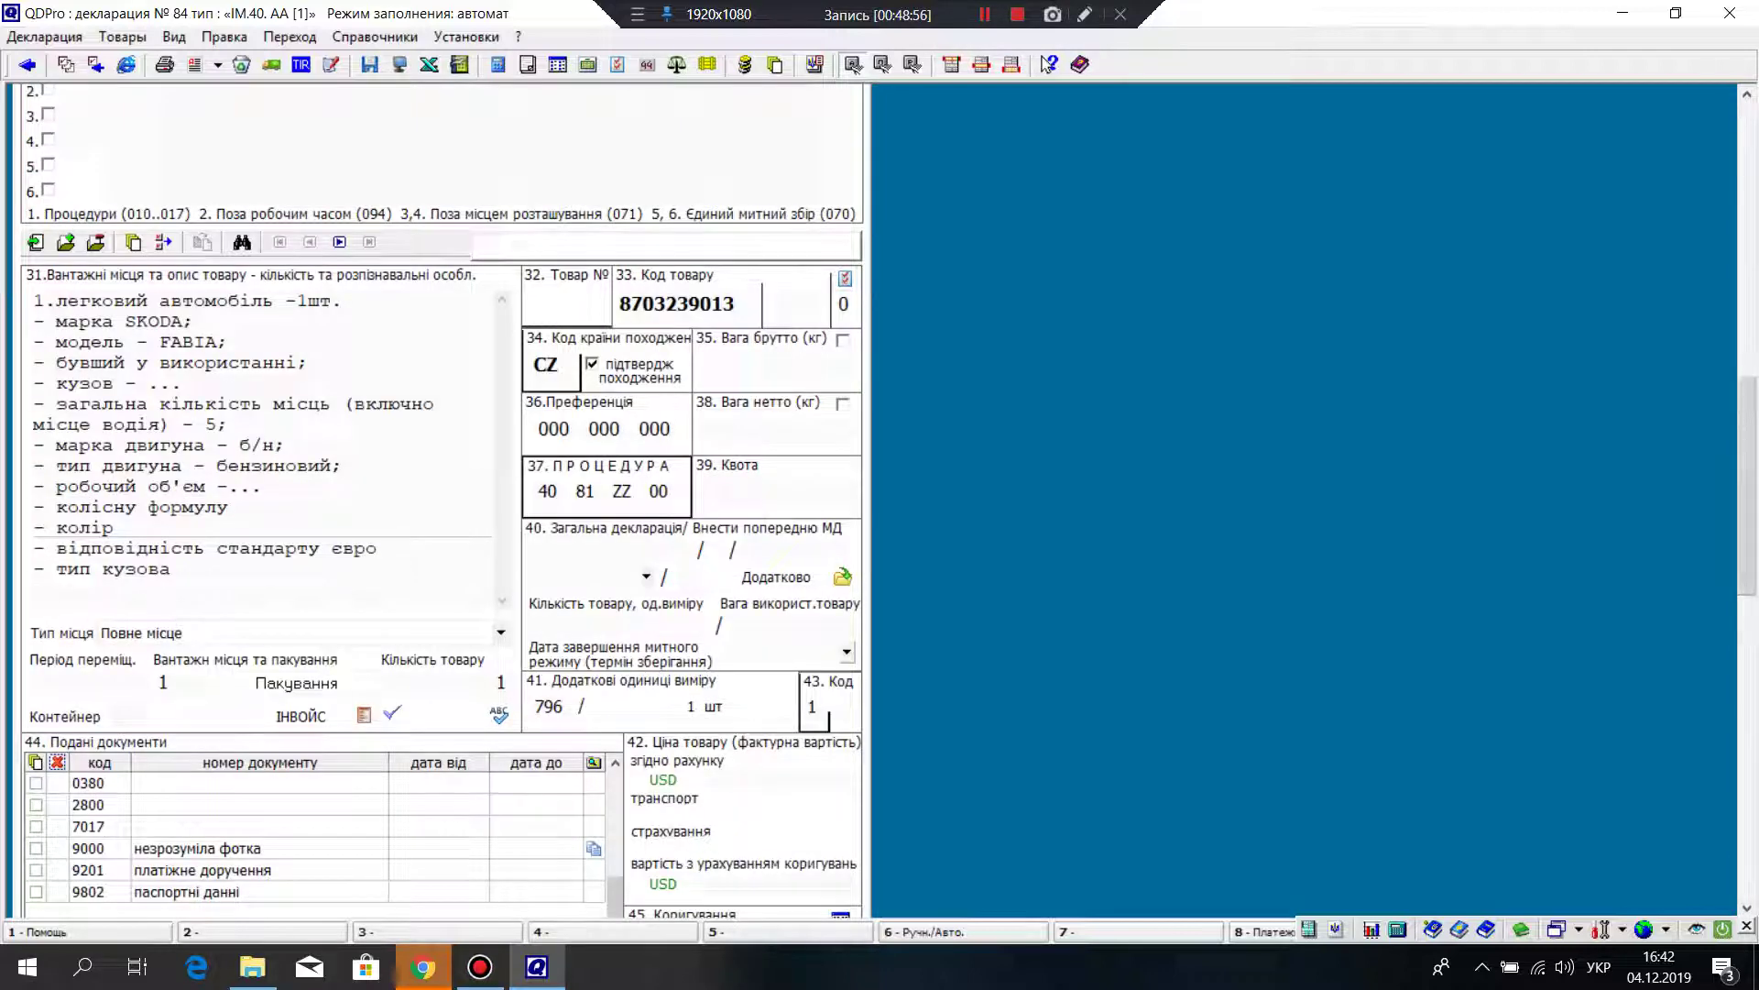
scroll(440, 495, "up", 3)
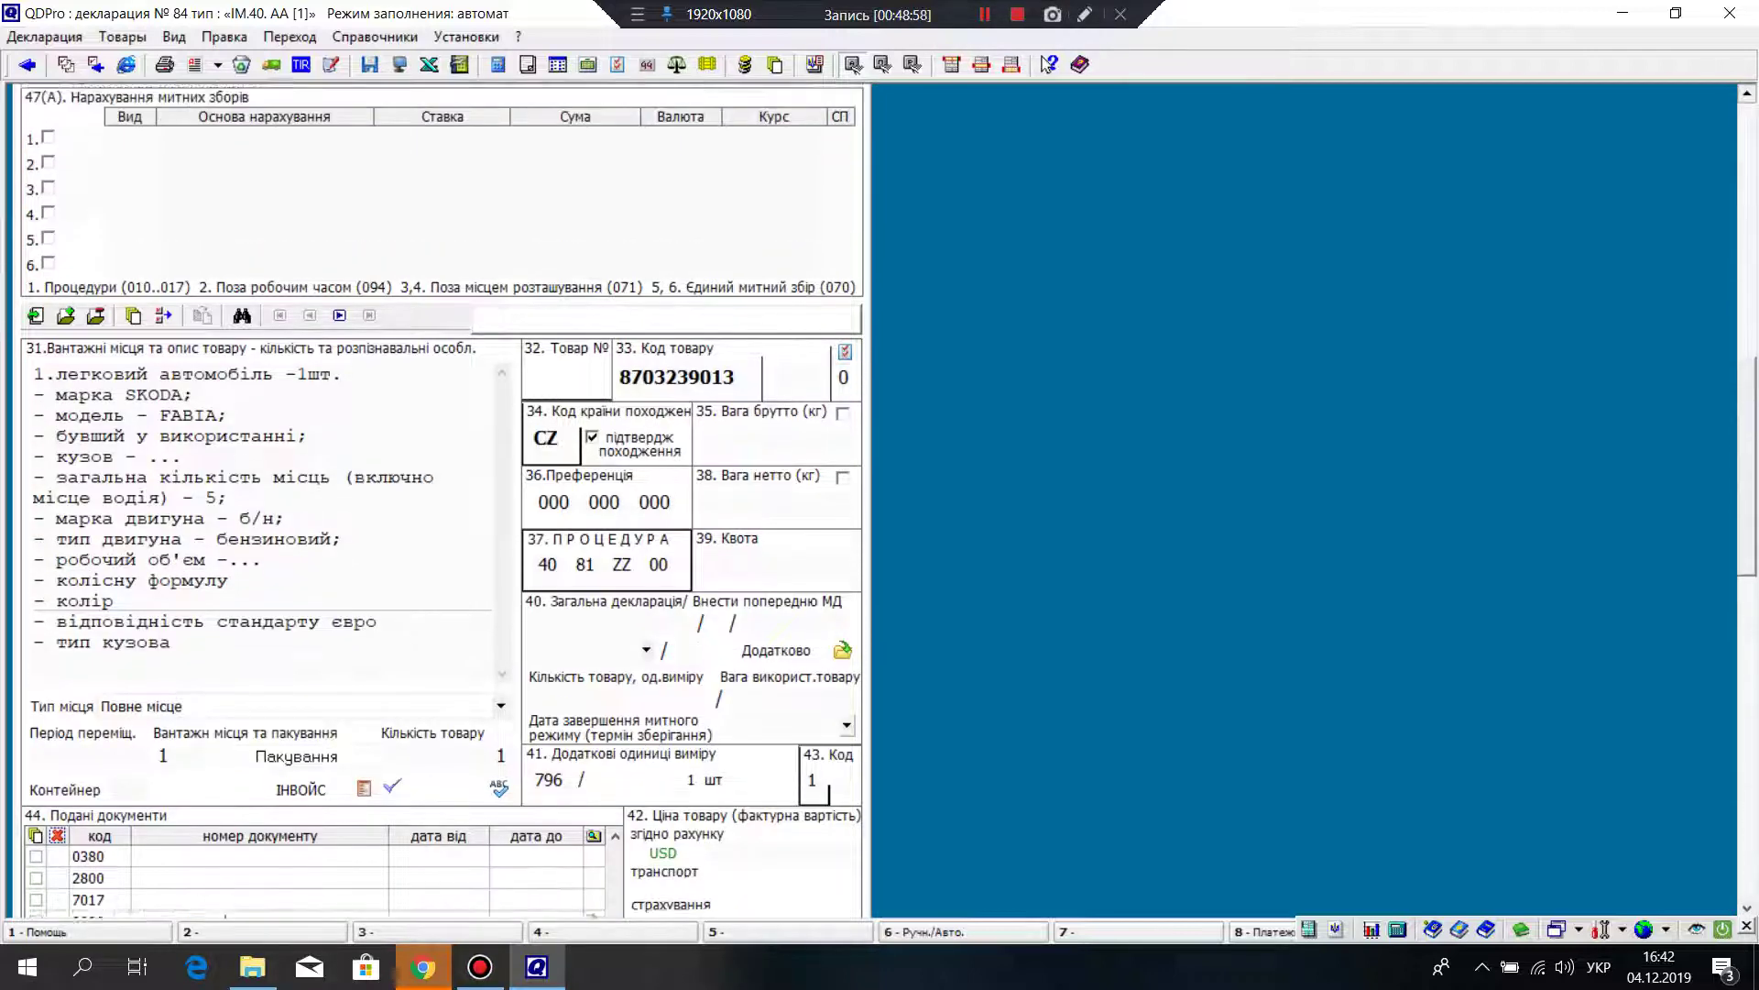
scroll(440, 495, "up", 3)
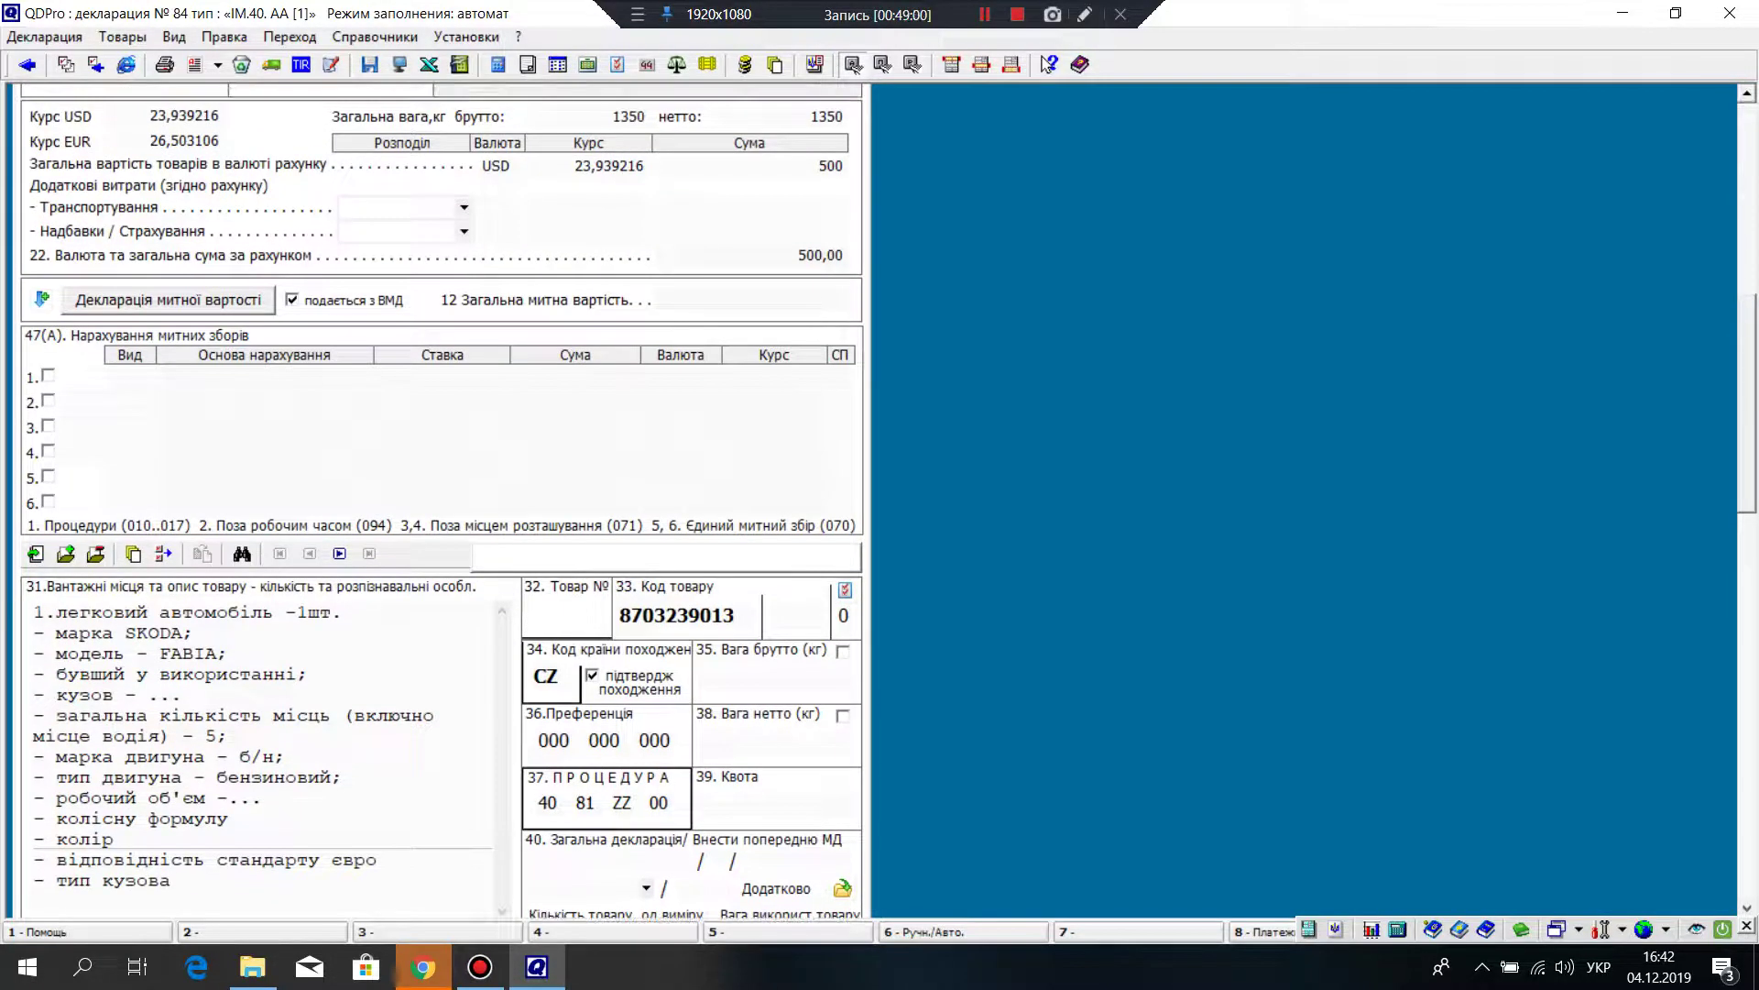
scroll(440, 499, "down", 6)
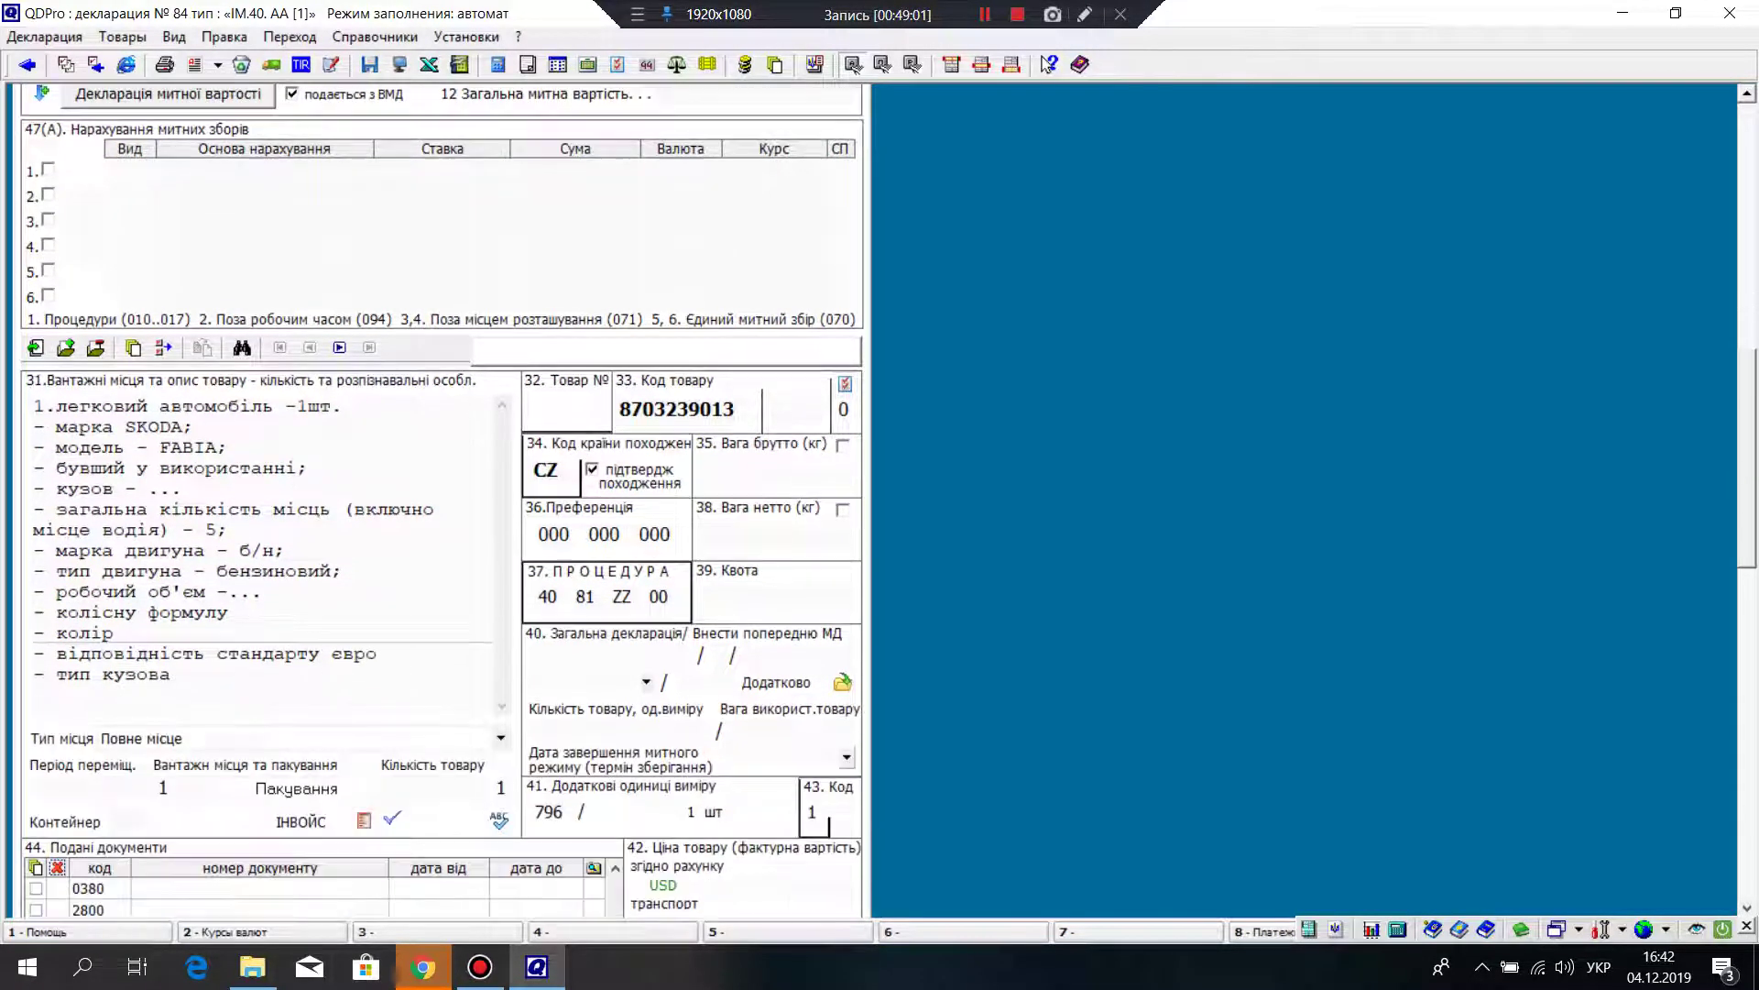
scroll(440, 500, "down", 7)
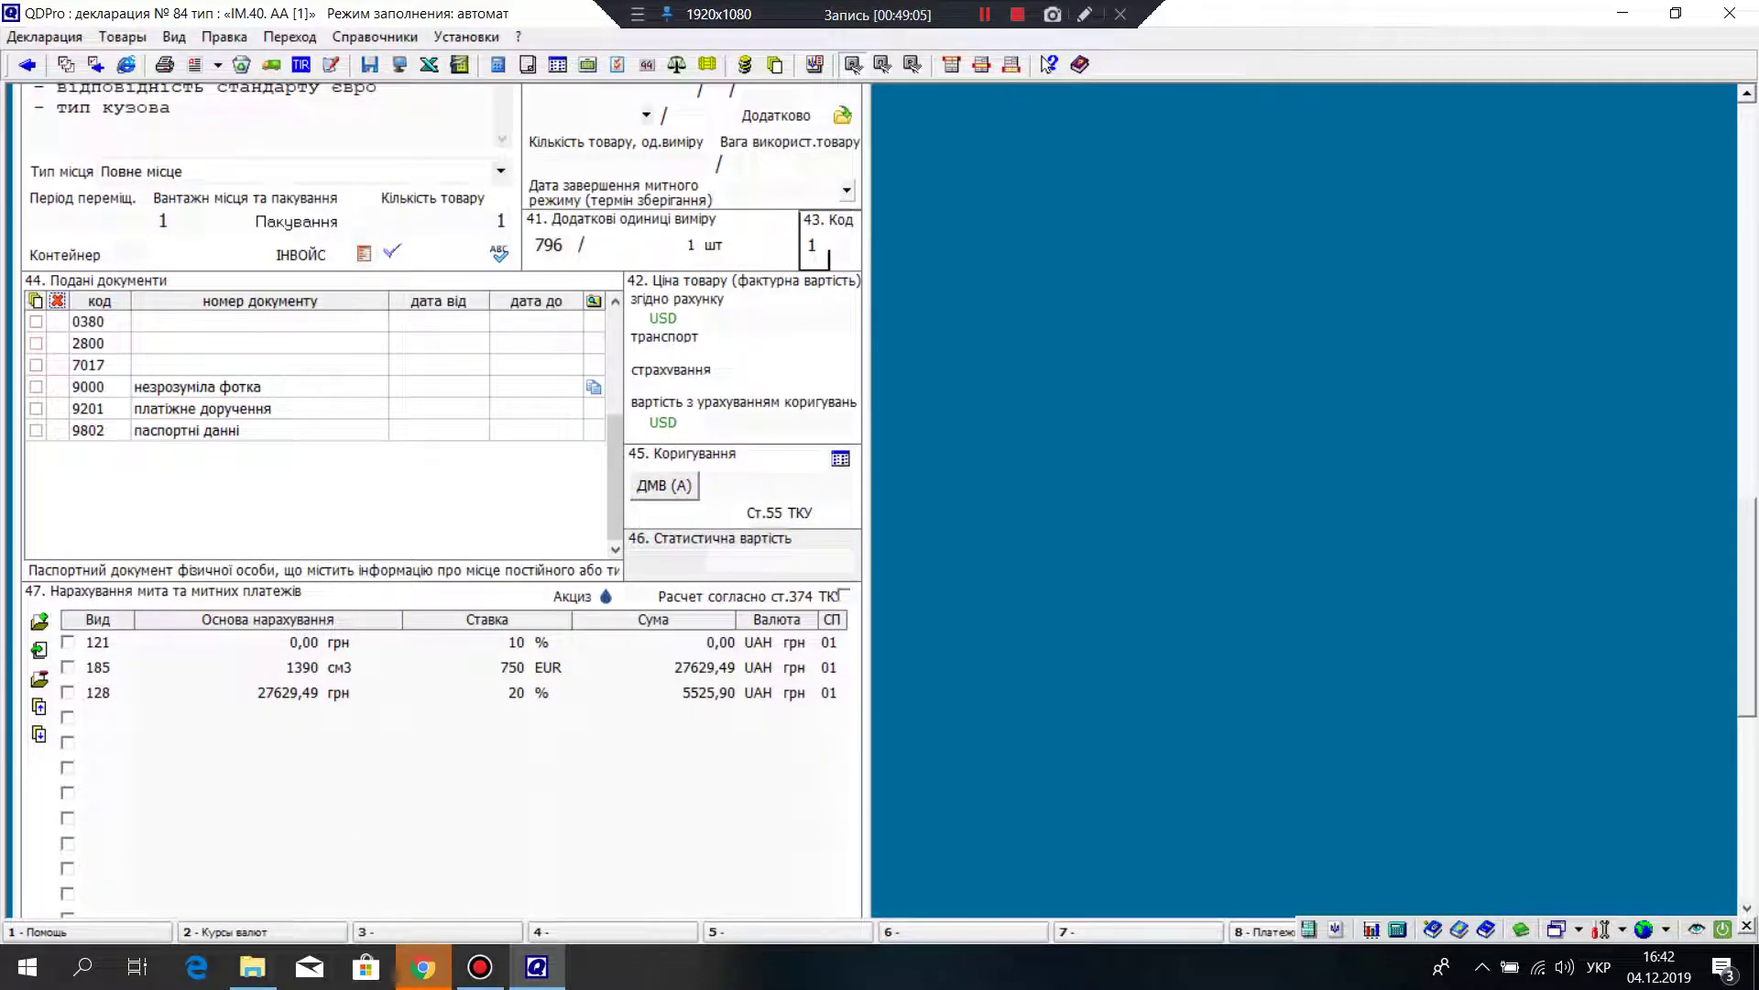
scroll(440, 499, "up", 10)
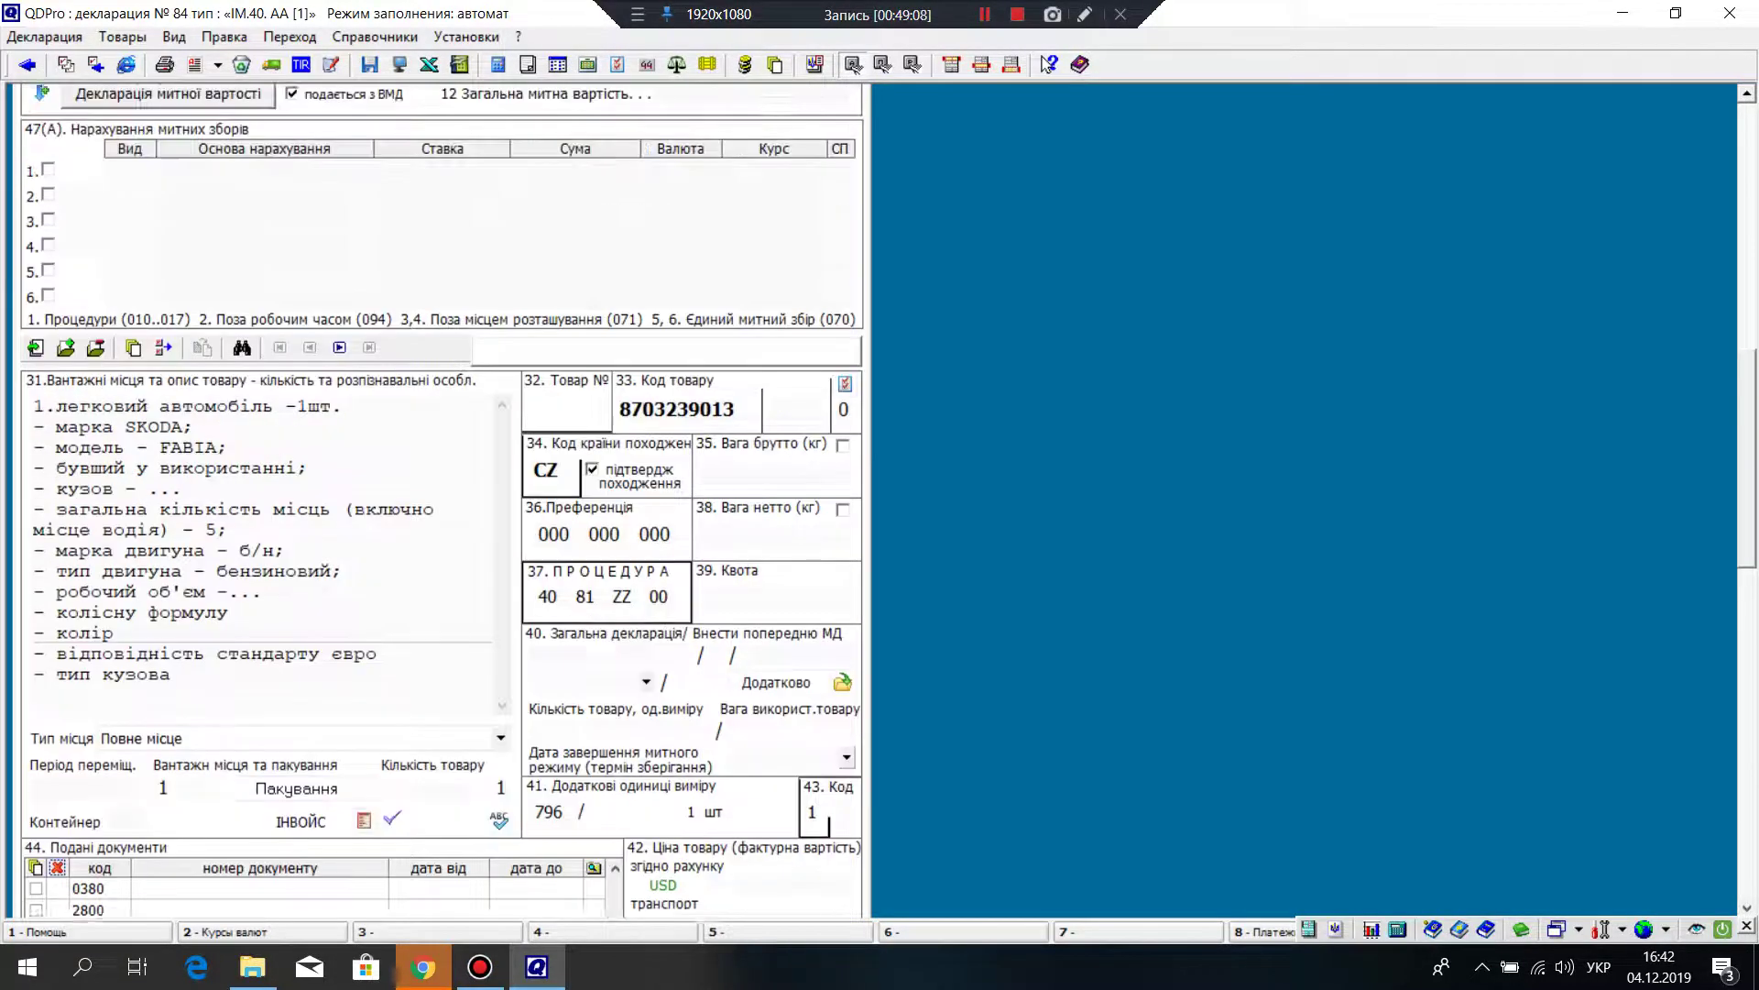
scroll(439, 500, "up", 6)
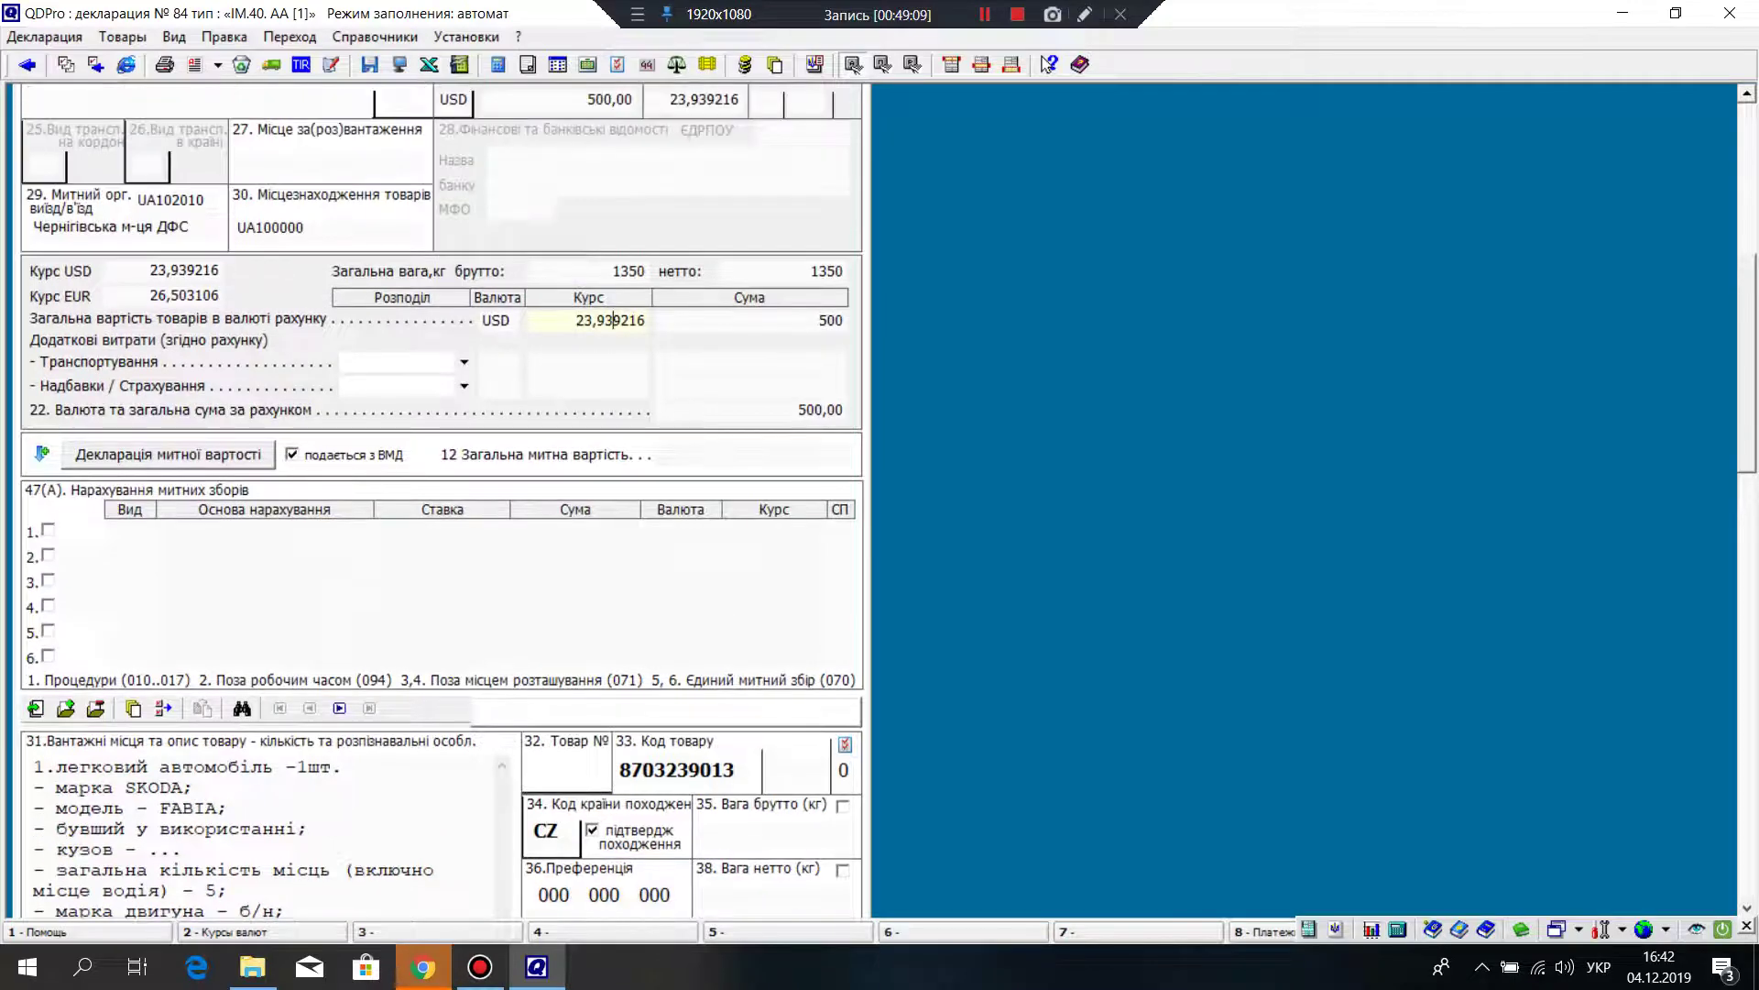
Step: Change the goods' invoice amount from 500 to 1000
left_click(829, 320)
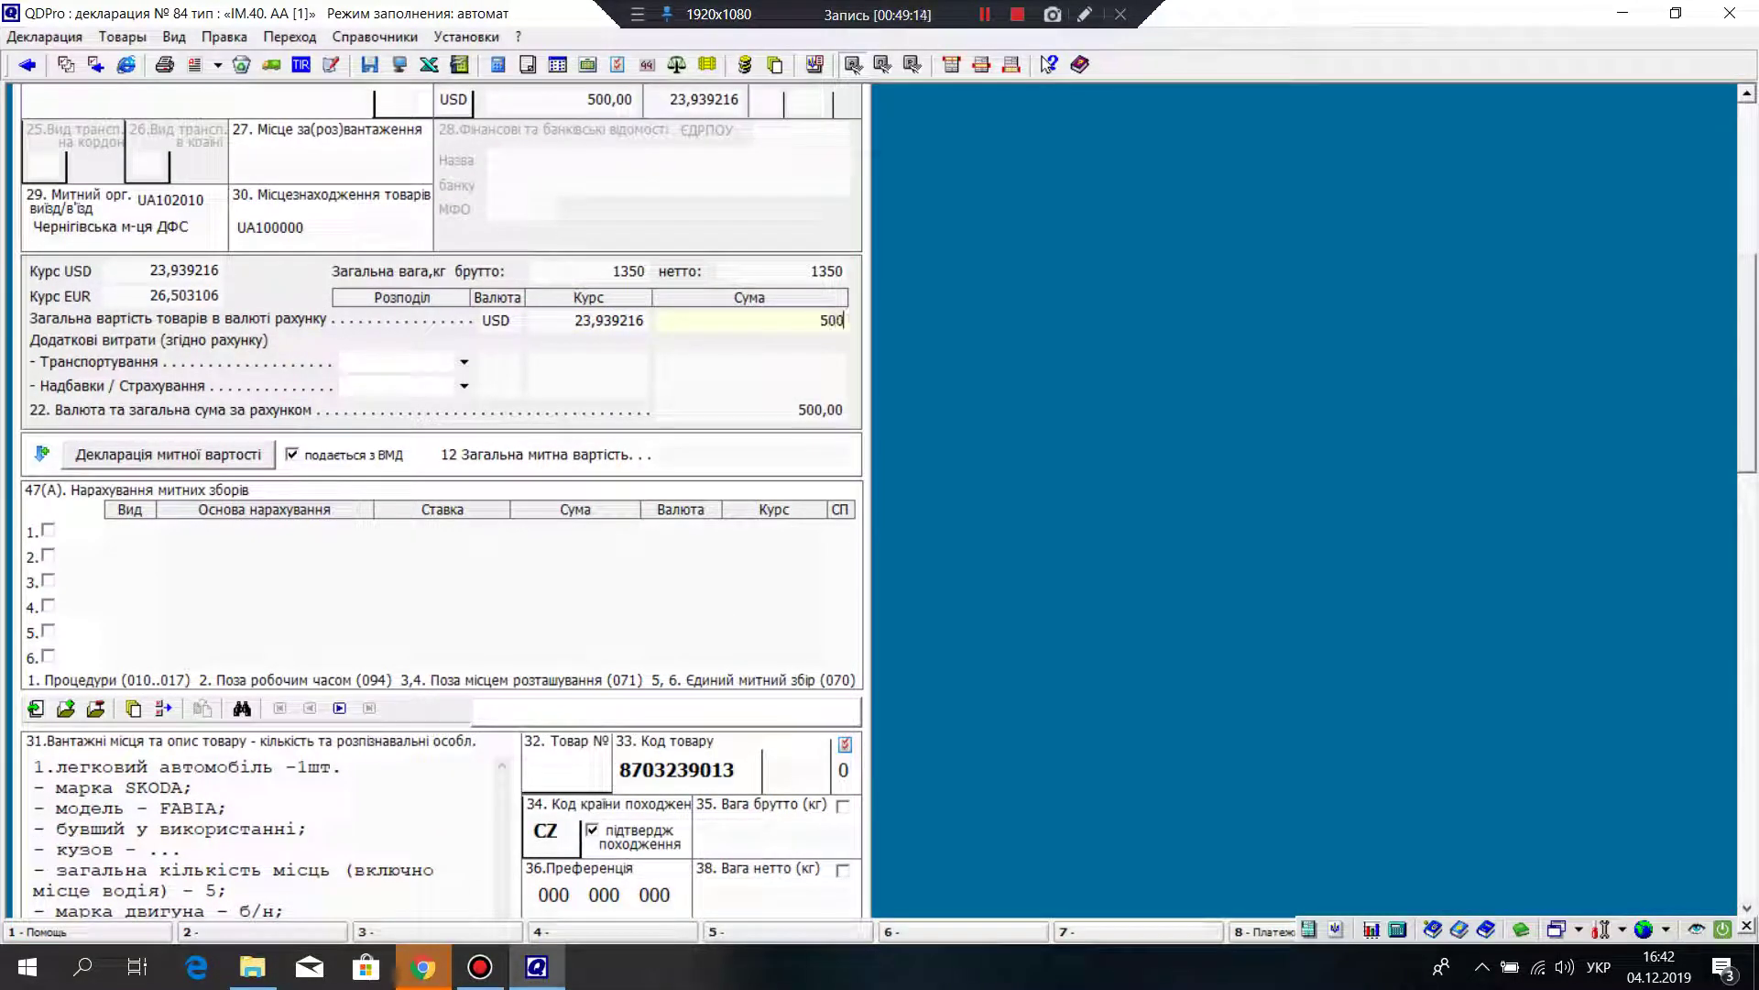
key("Return")
left_click(830, 319)
type("1")
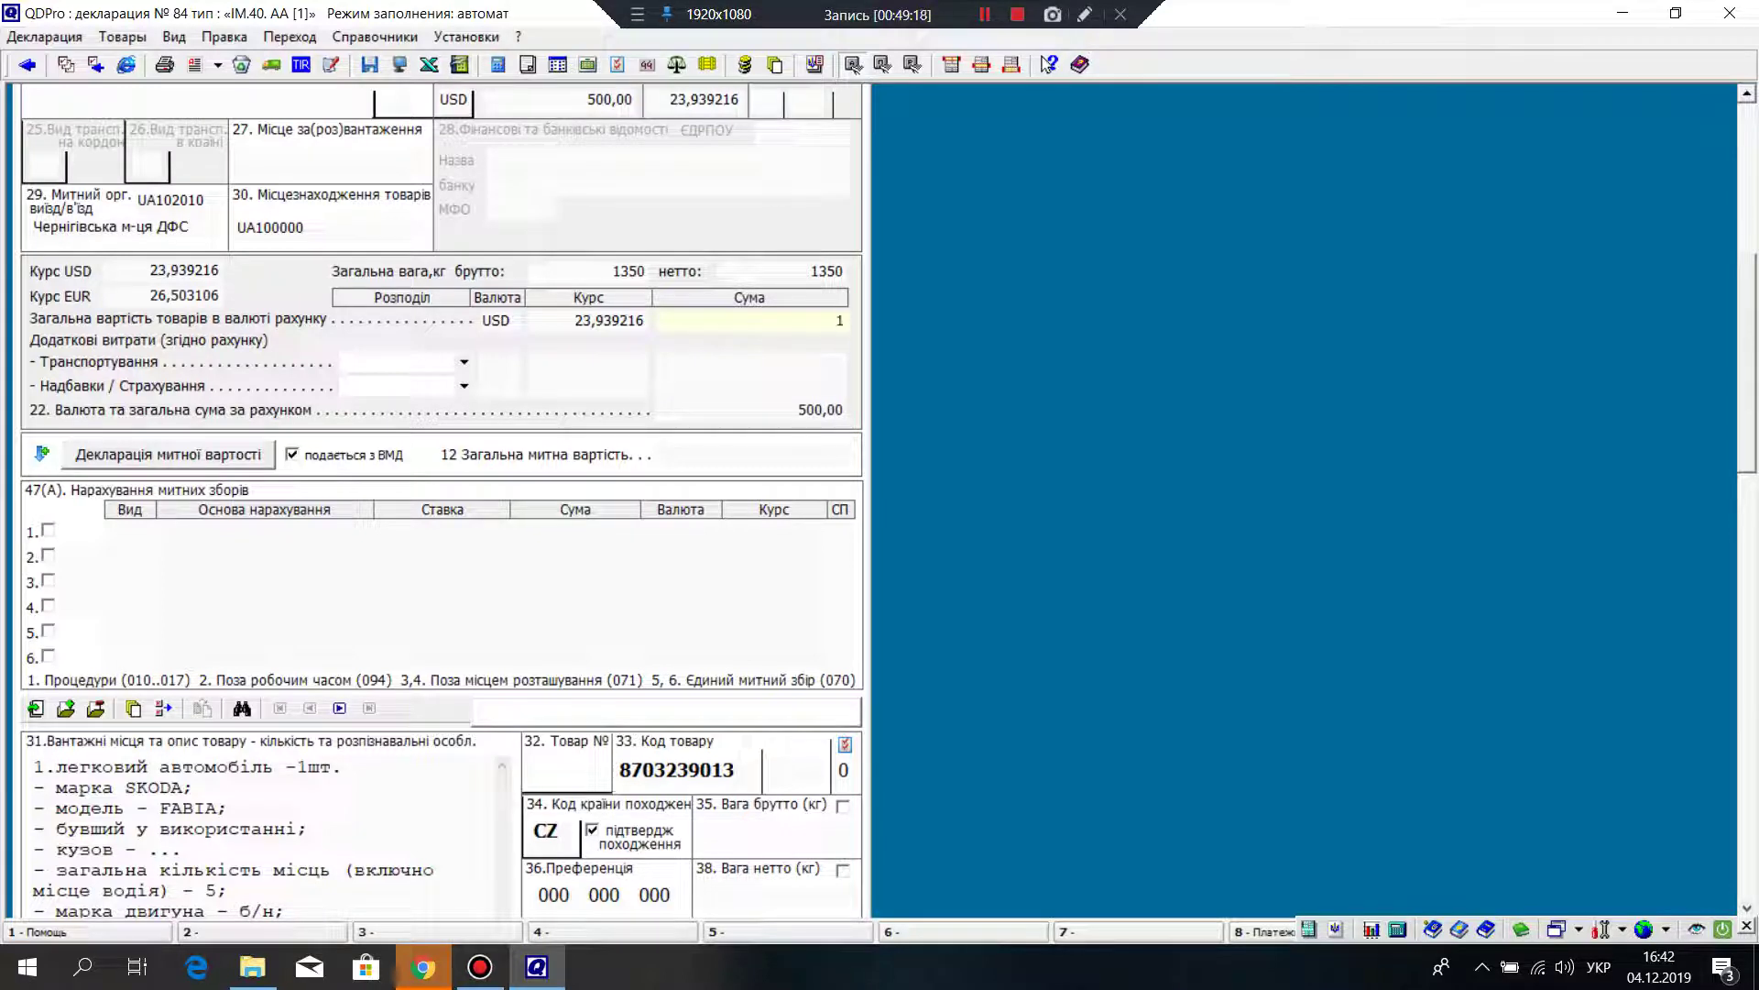
type("000")
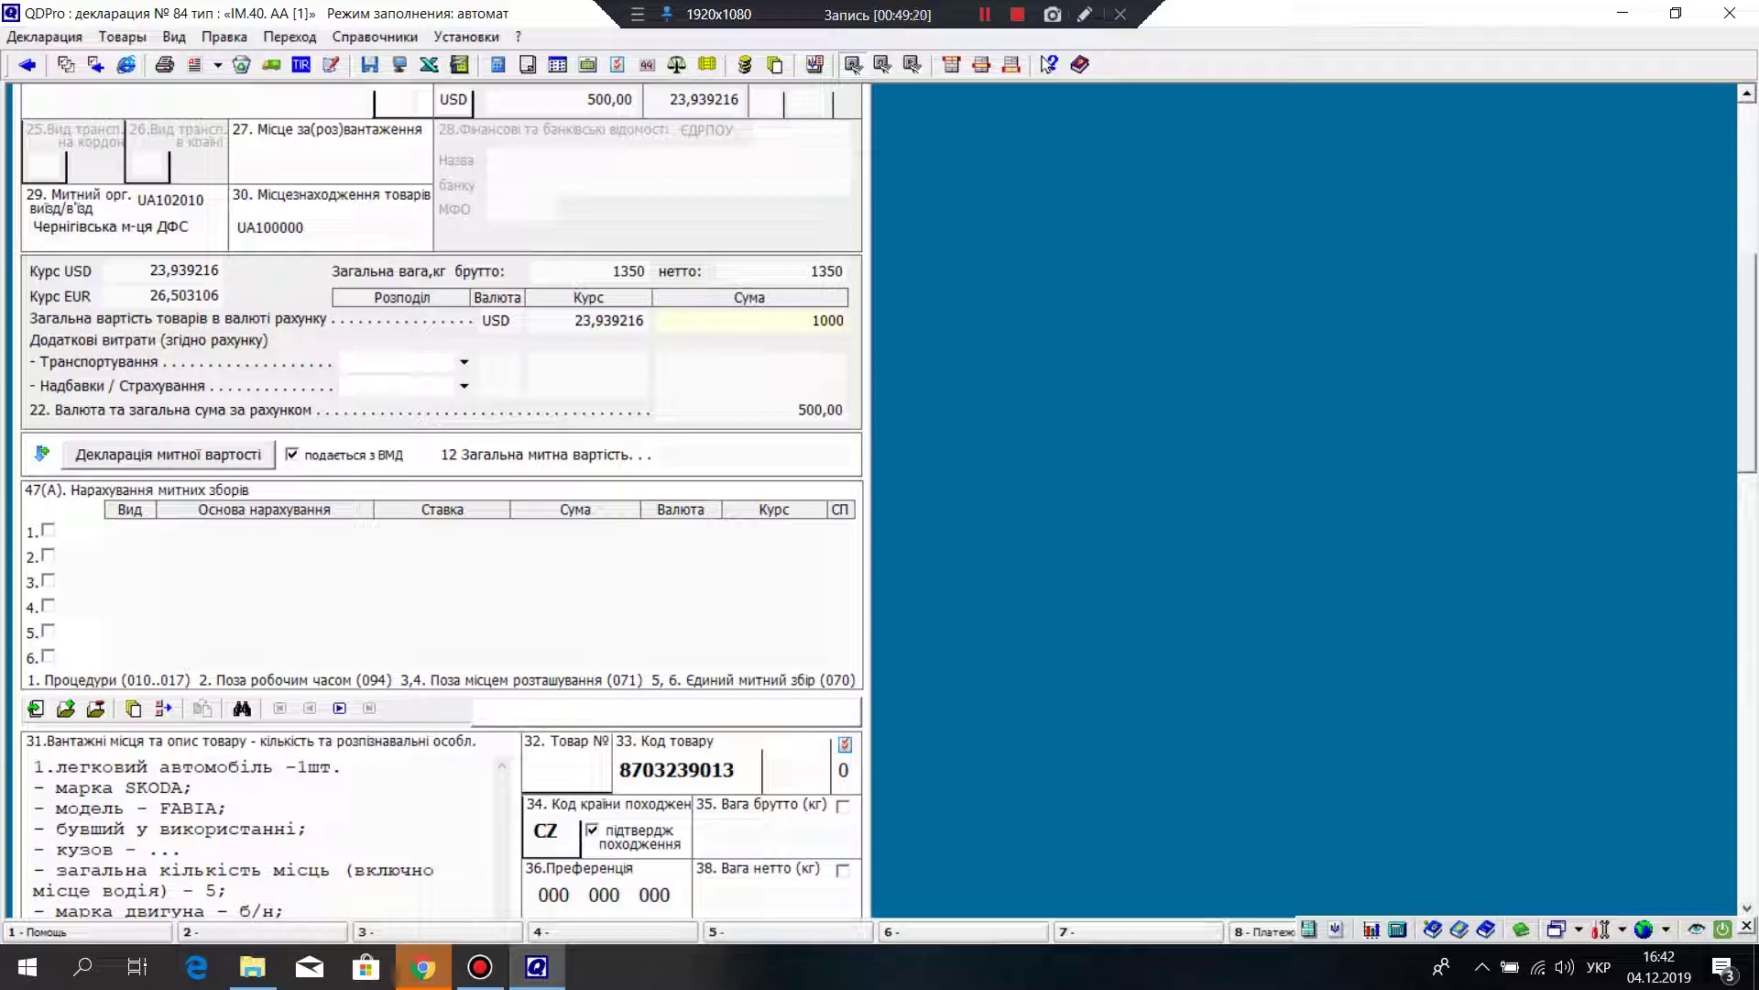
key("Return")
scroll(443, 501, "down", 10)
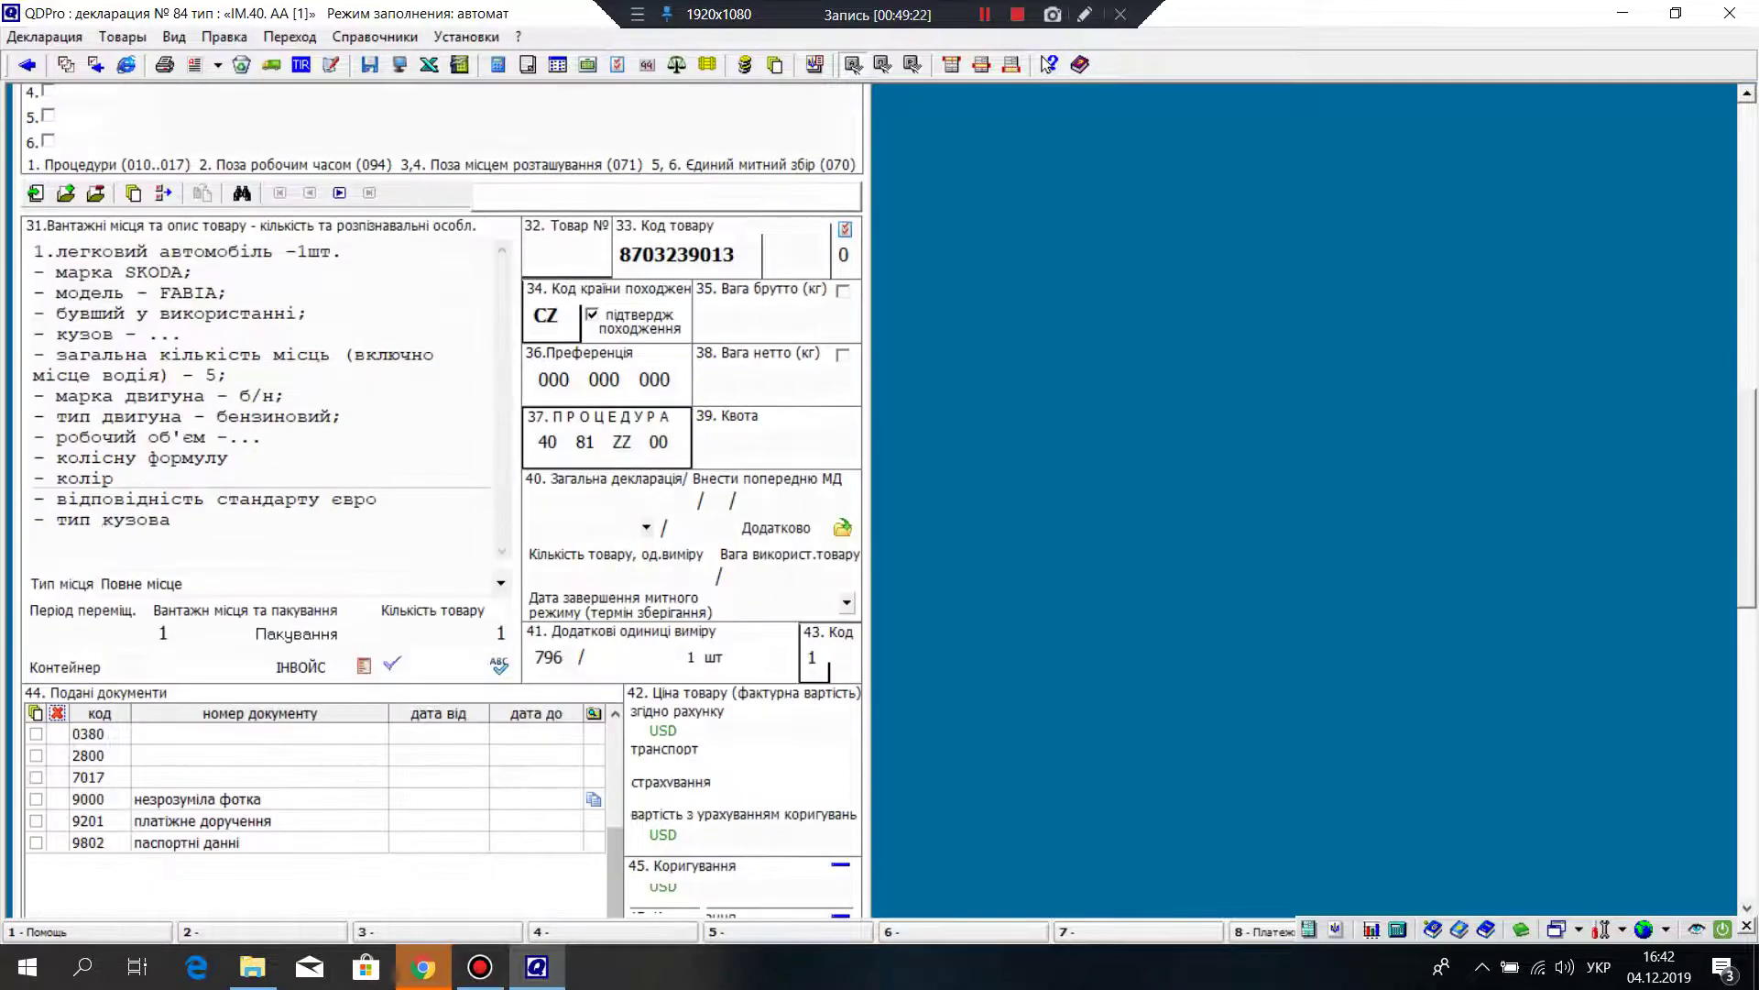
Step: Set the car's electronic-invoice unit price to 1000 and save it to the declaration
left_click(364, 613)
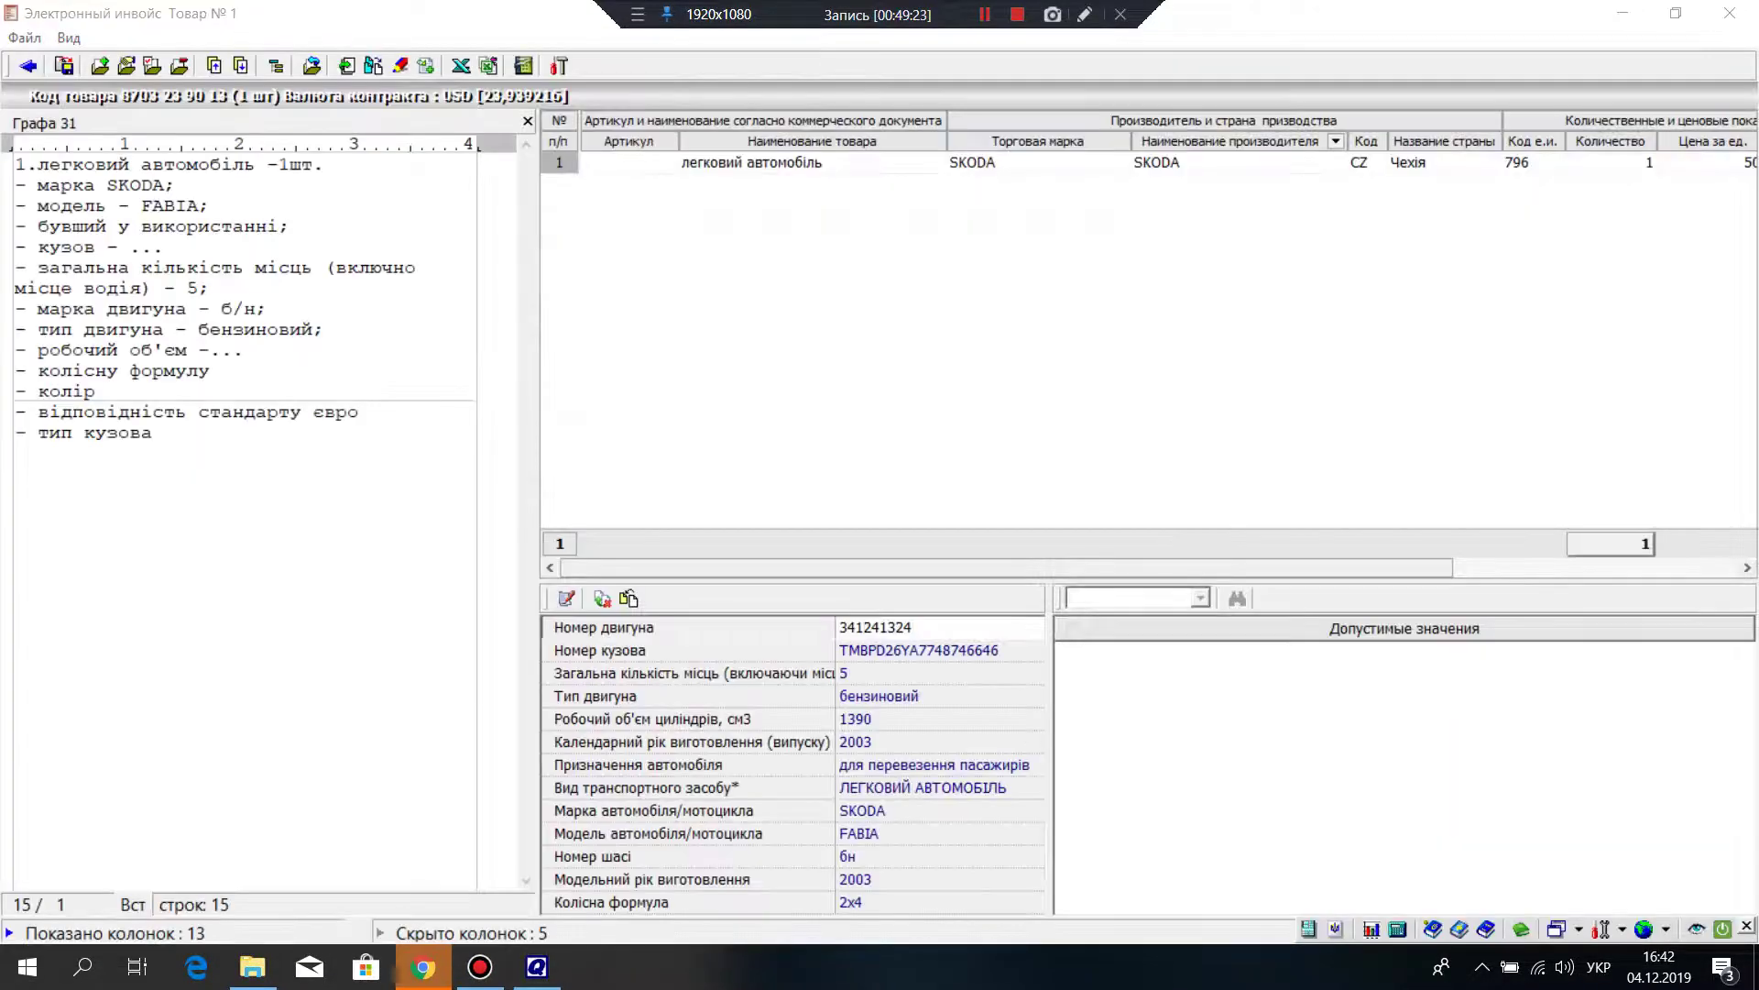
left_click_drag(1000, 567, 1189, 567)
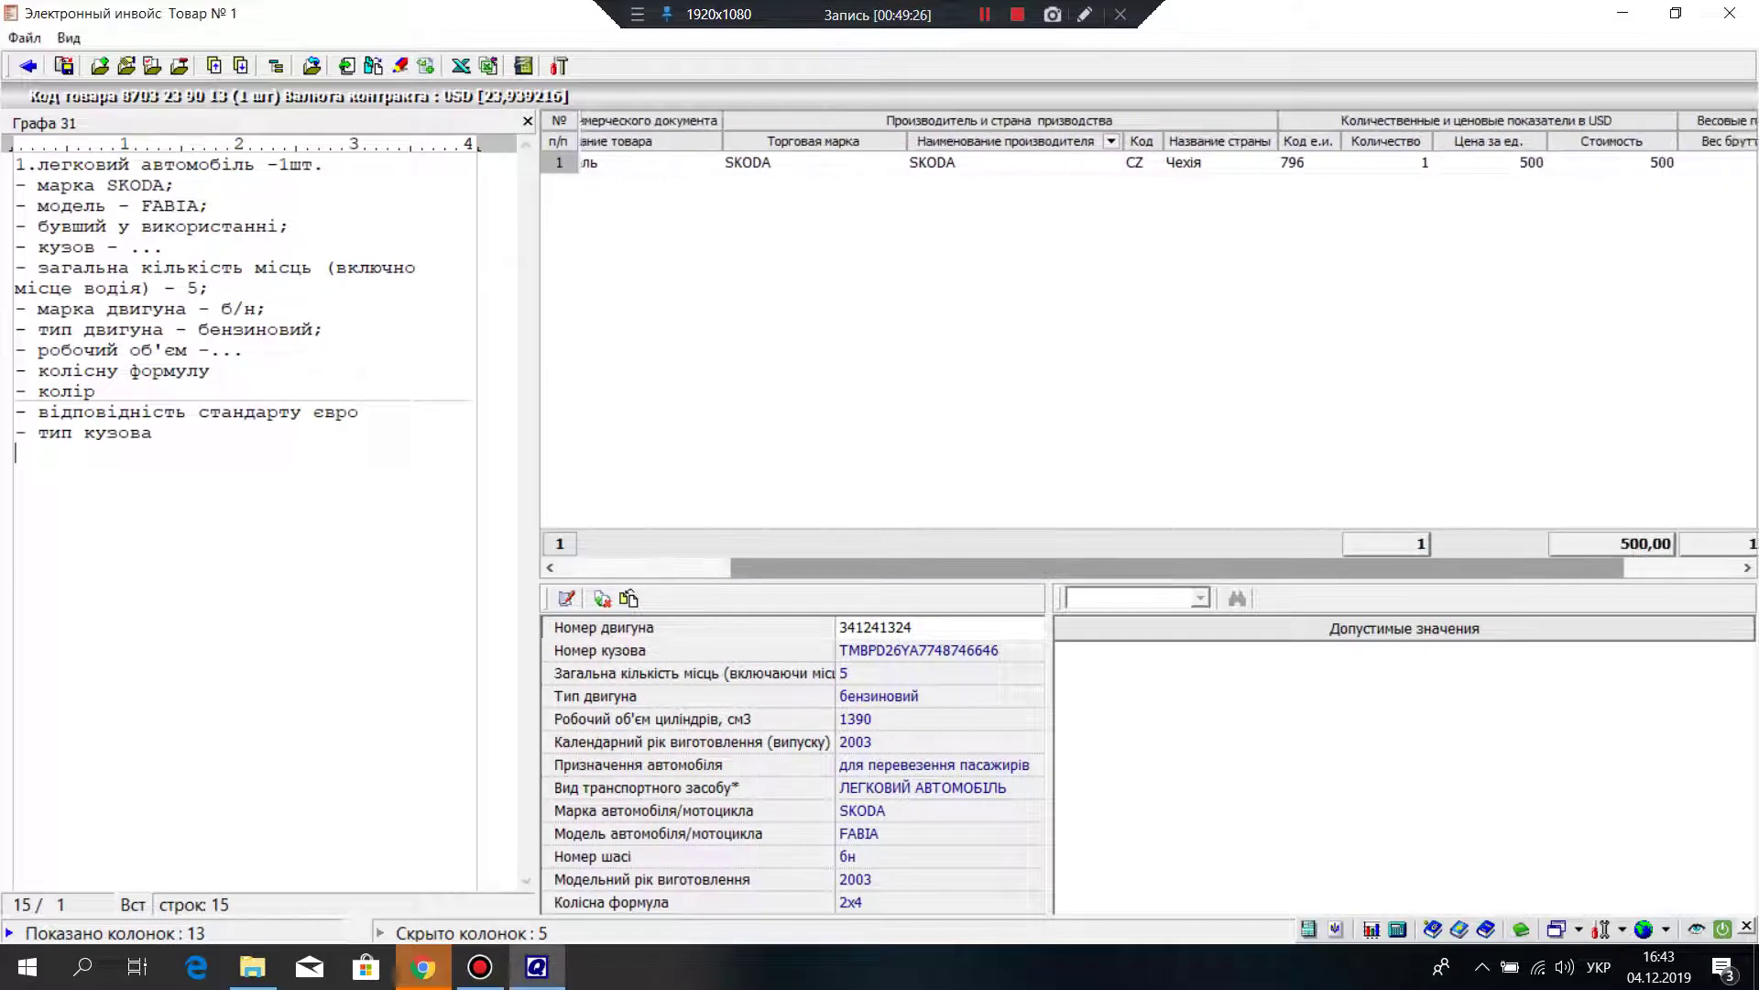
left_click(1467, 163)
left_click(1522, 162)
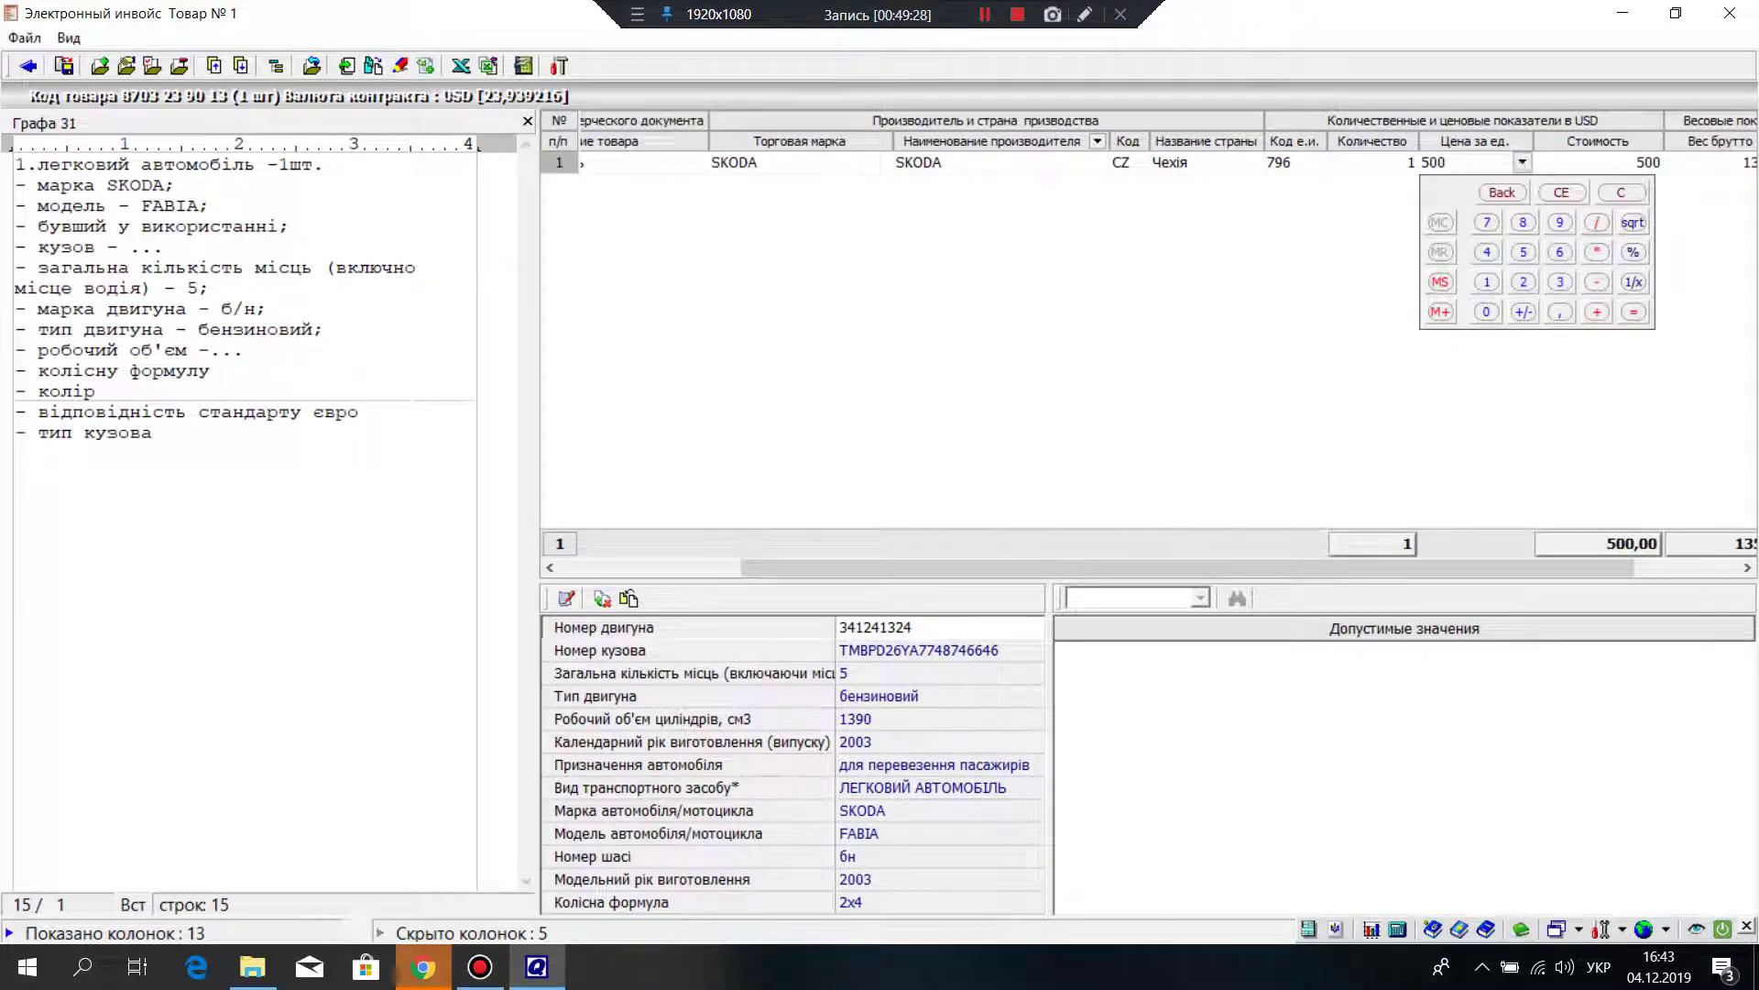
left_click(1522, 163)
type("1000")
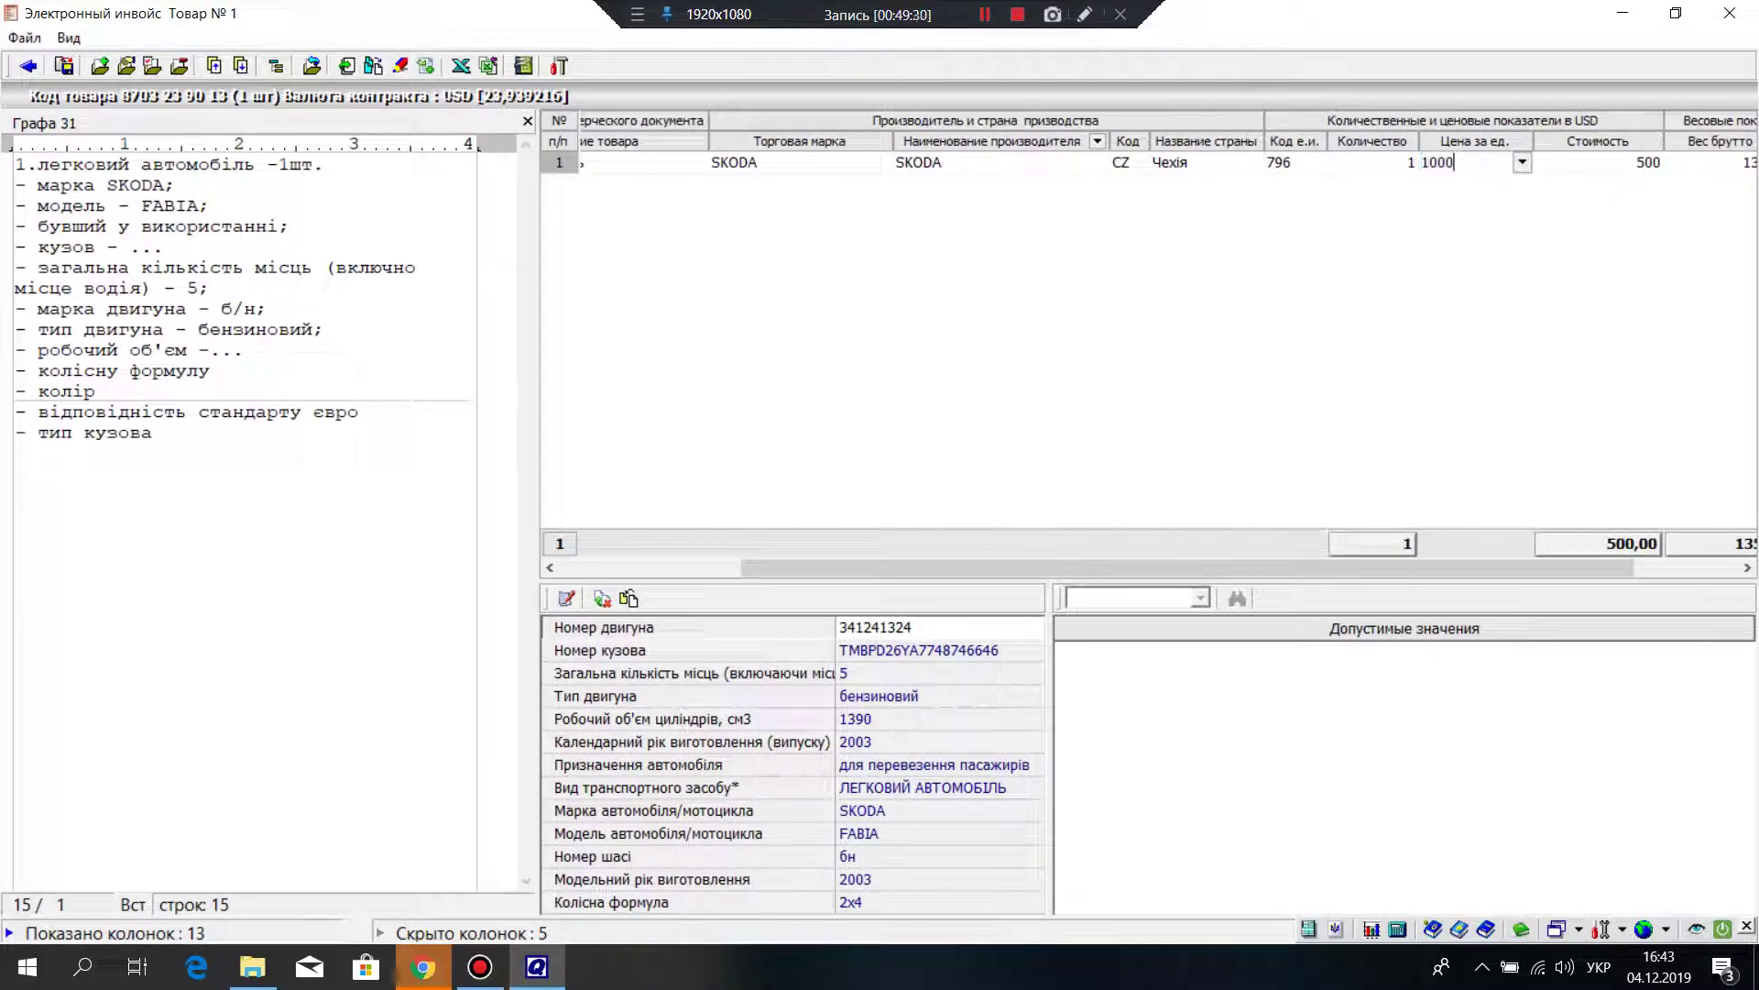
key("Tab")
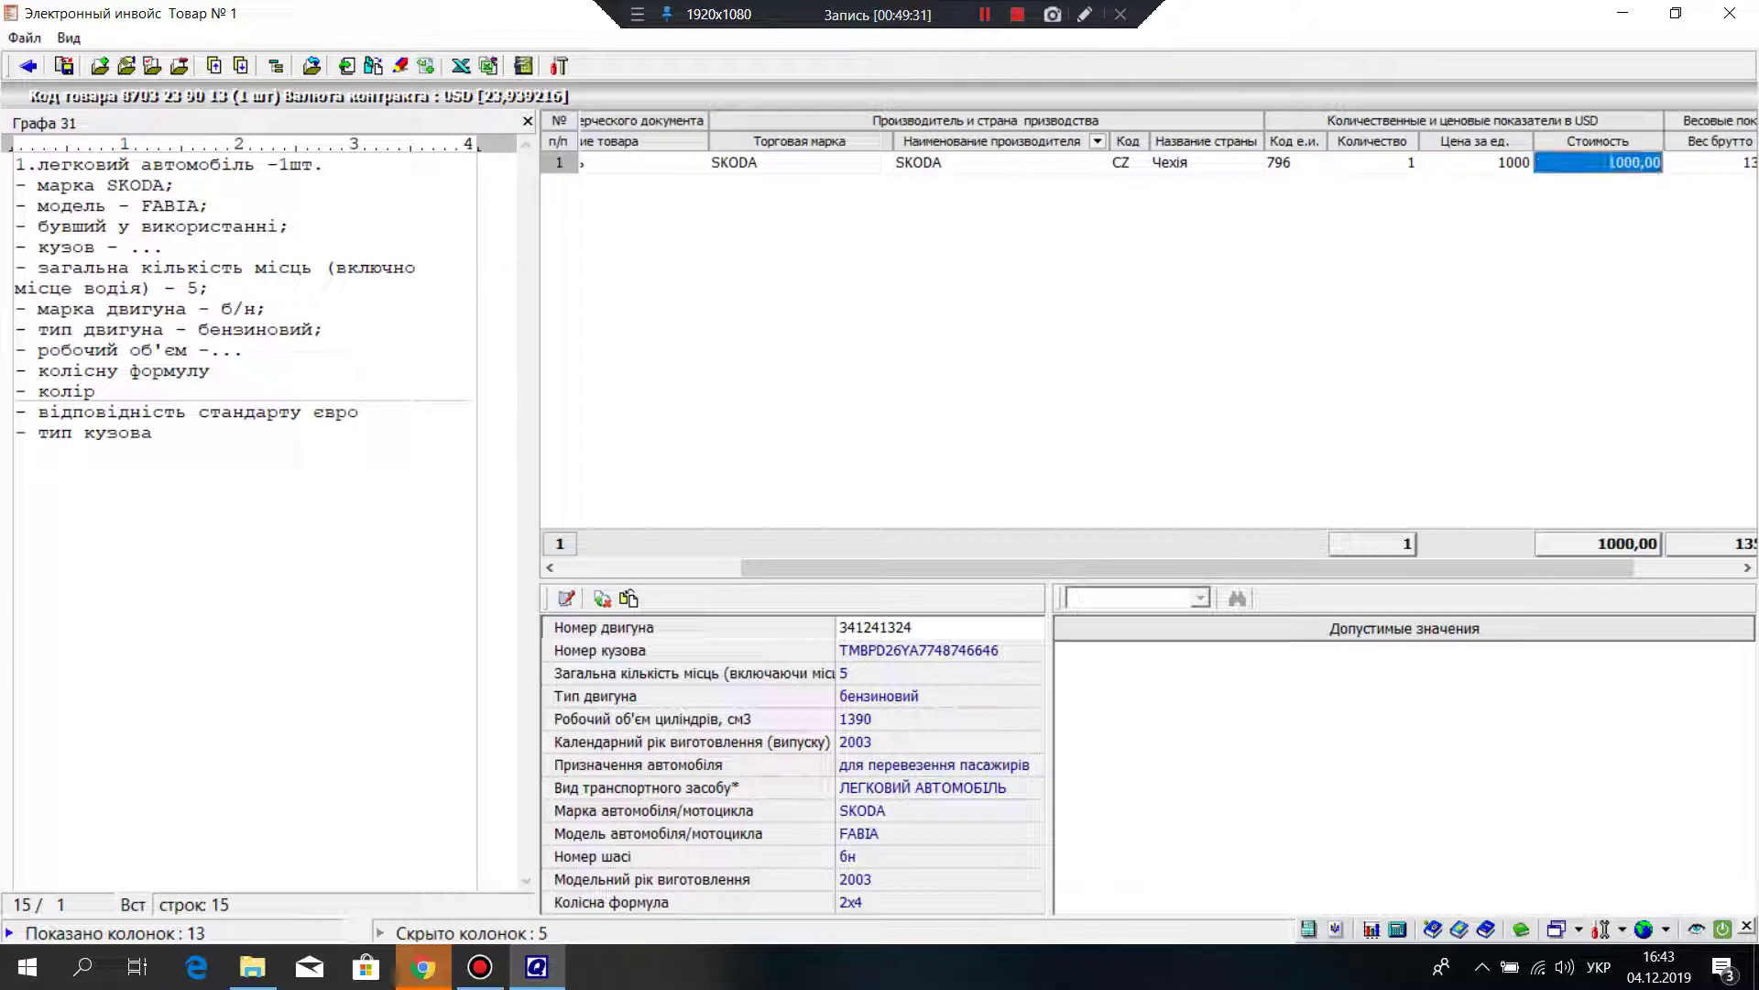
left_click(1730, 13)
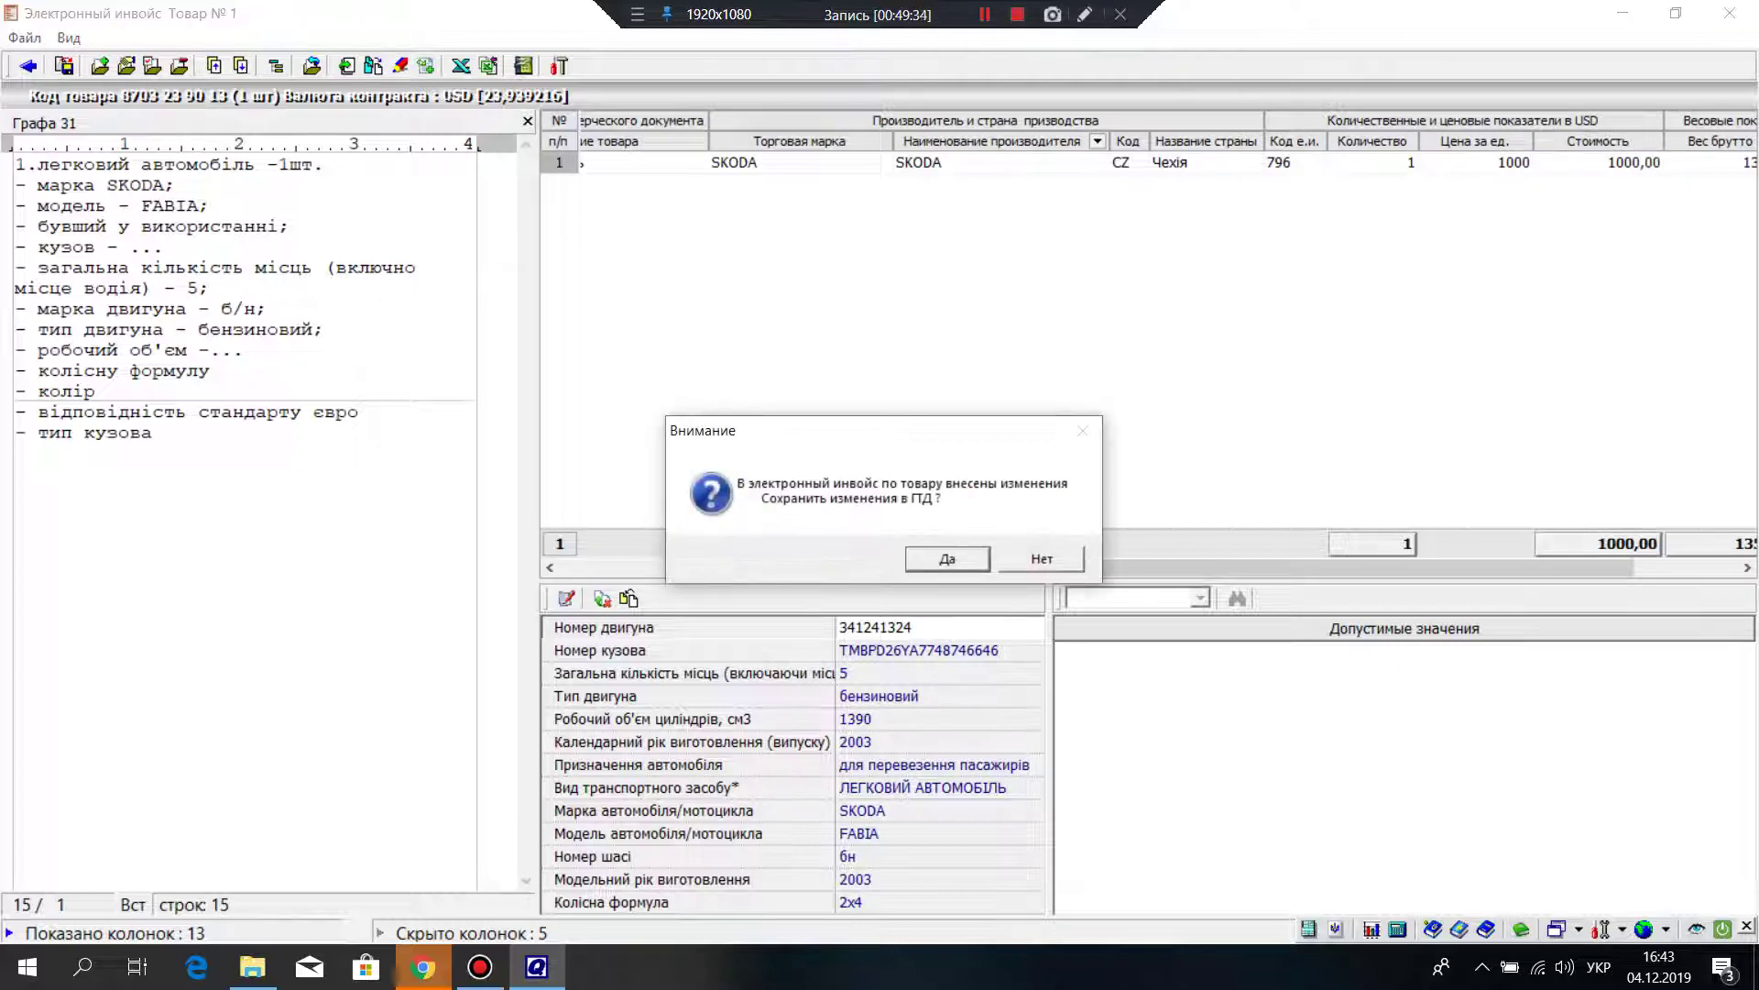
left_click(947, 558)
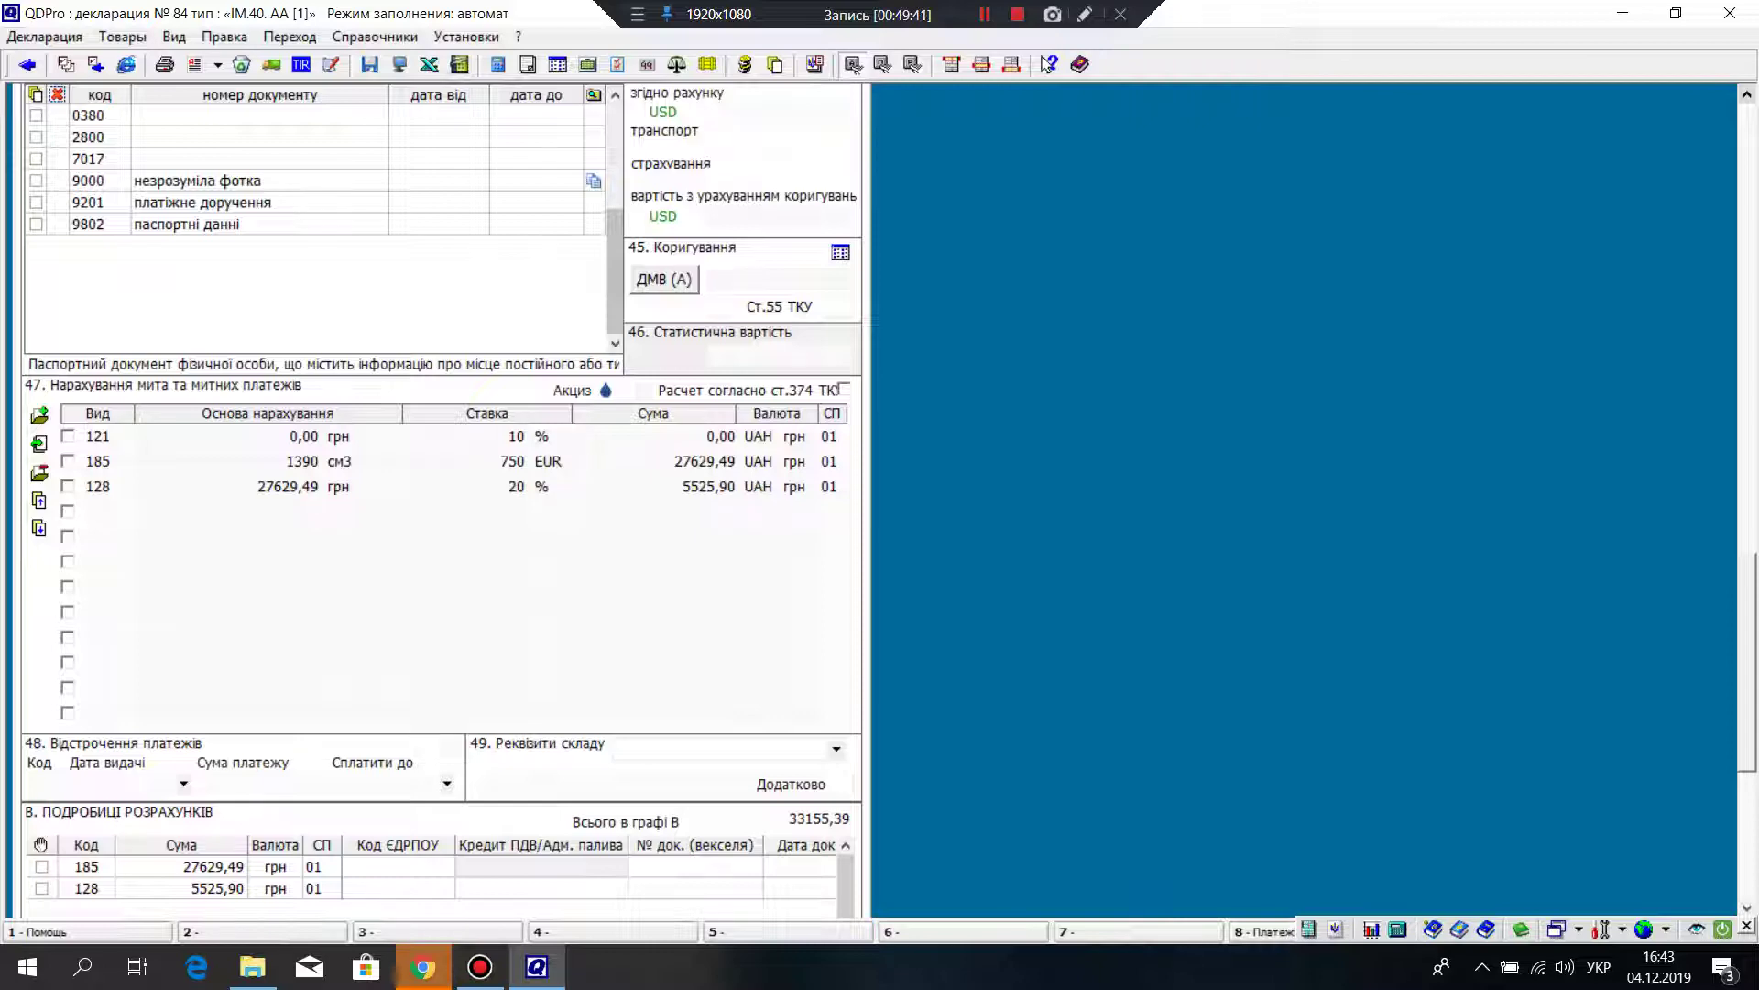
Step: Tick 'Расчет согласно ст.374 ТК' in box 47 to calculate duties under Article 374
scroll(440, 499, "down", 1)
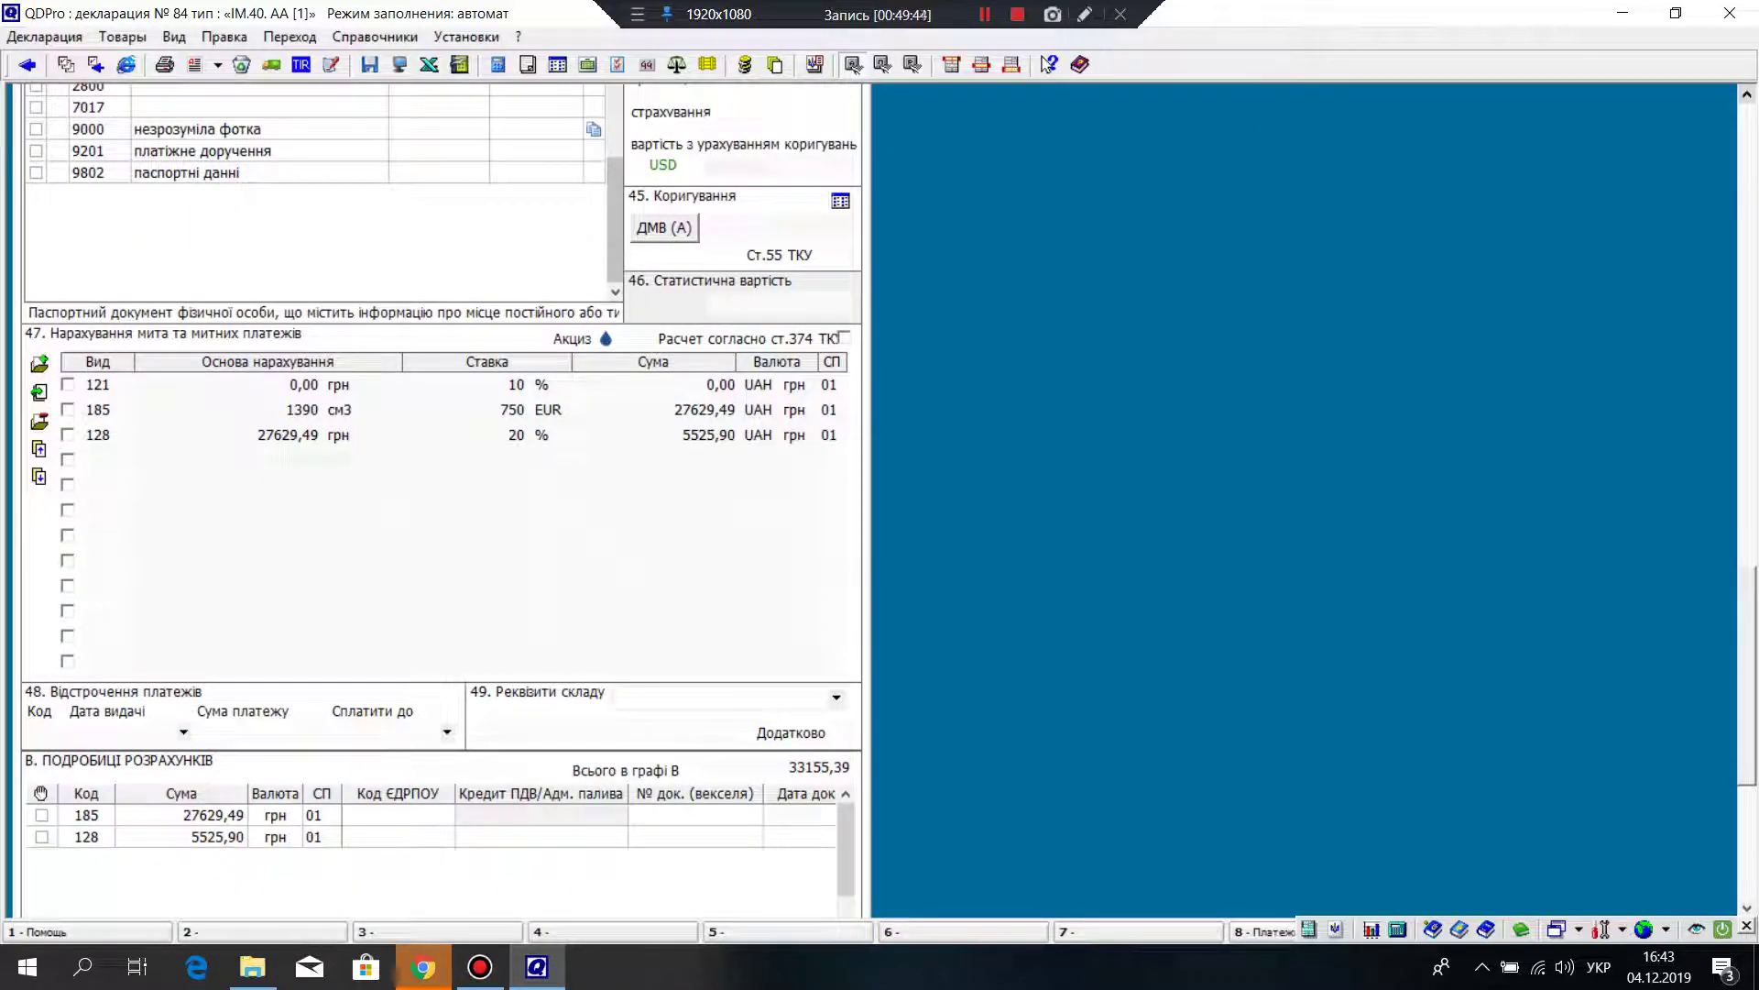
scroll(440, 500, "up", 10)
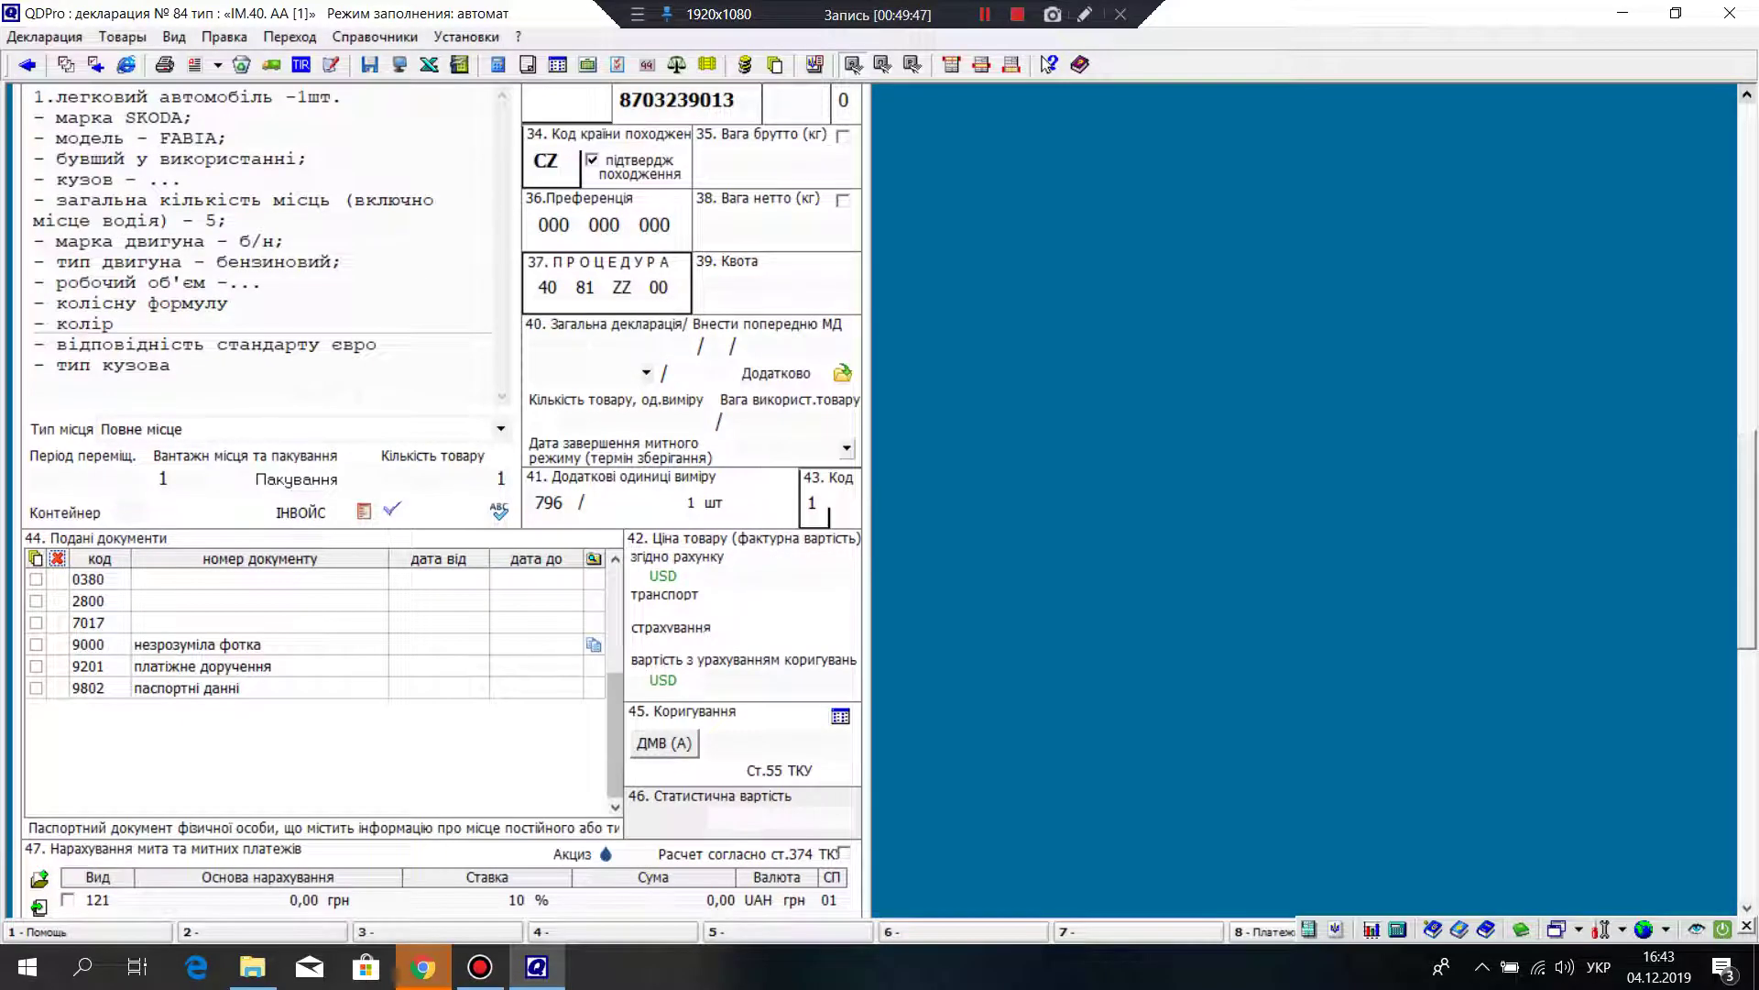
scroll(440, 500, "up", 7)
scroll(440, 499, "down", 4)
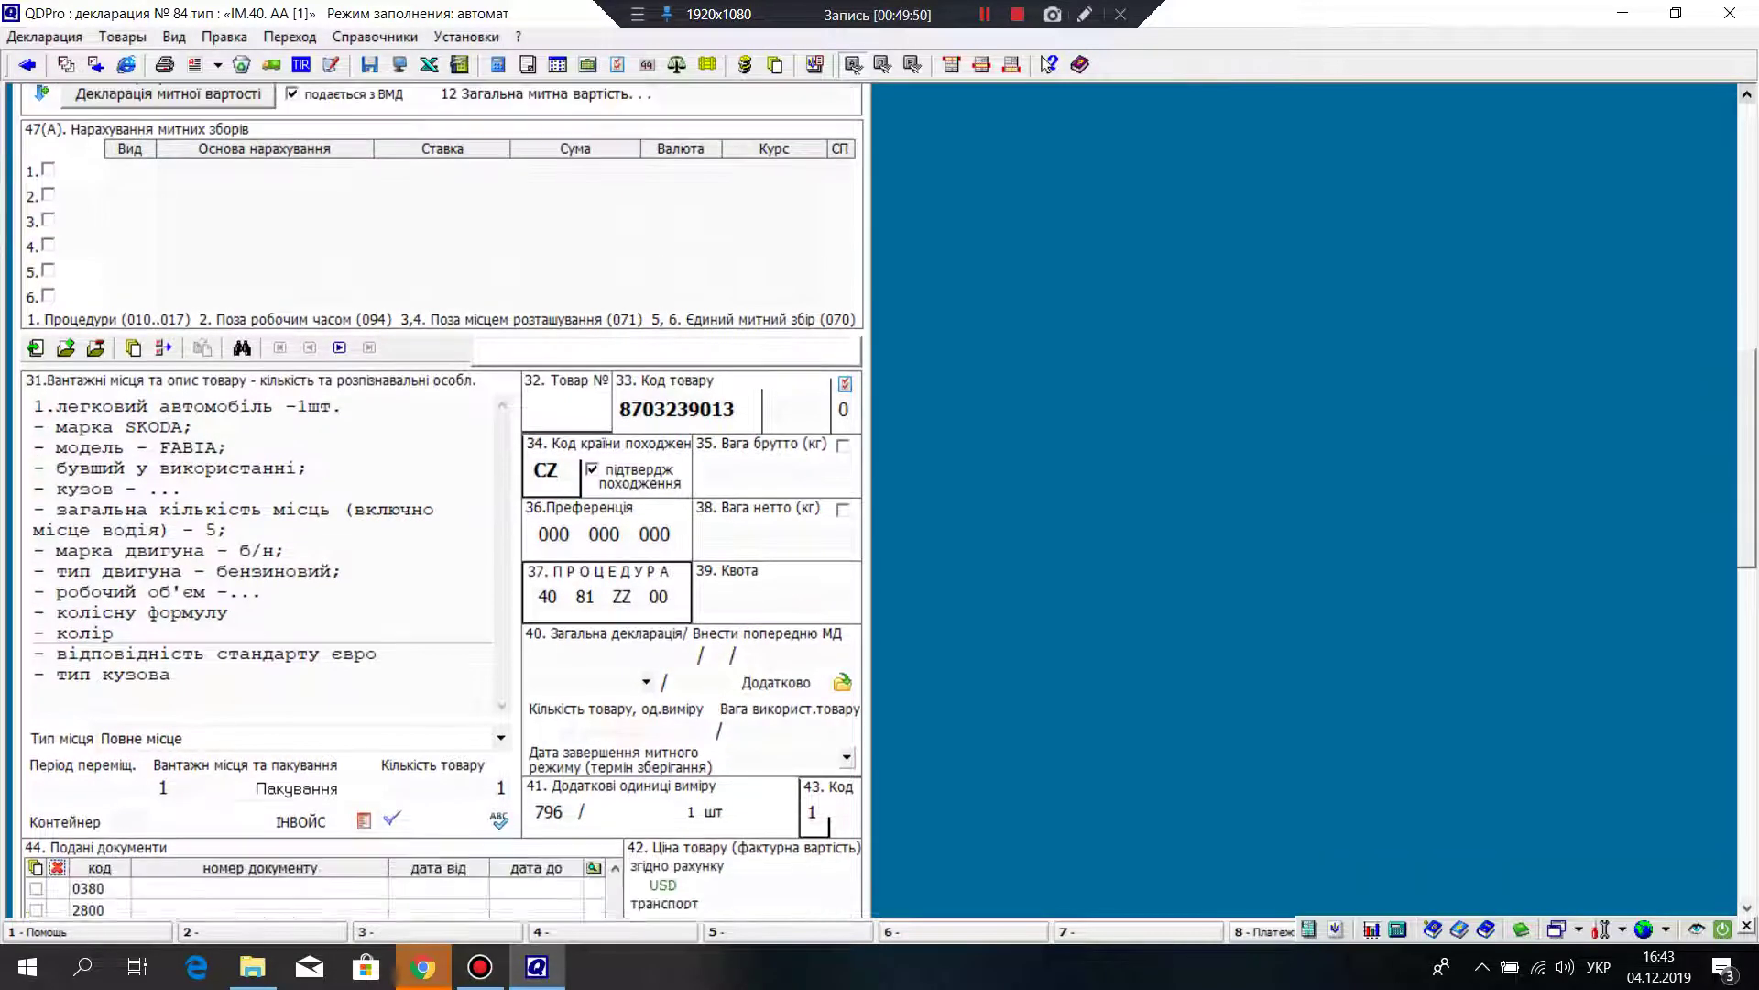
scroll(440, 500, "down", 9)
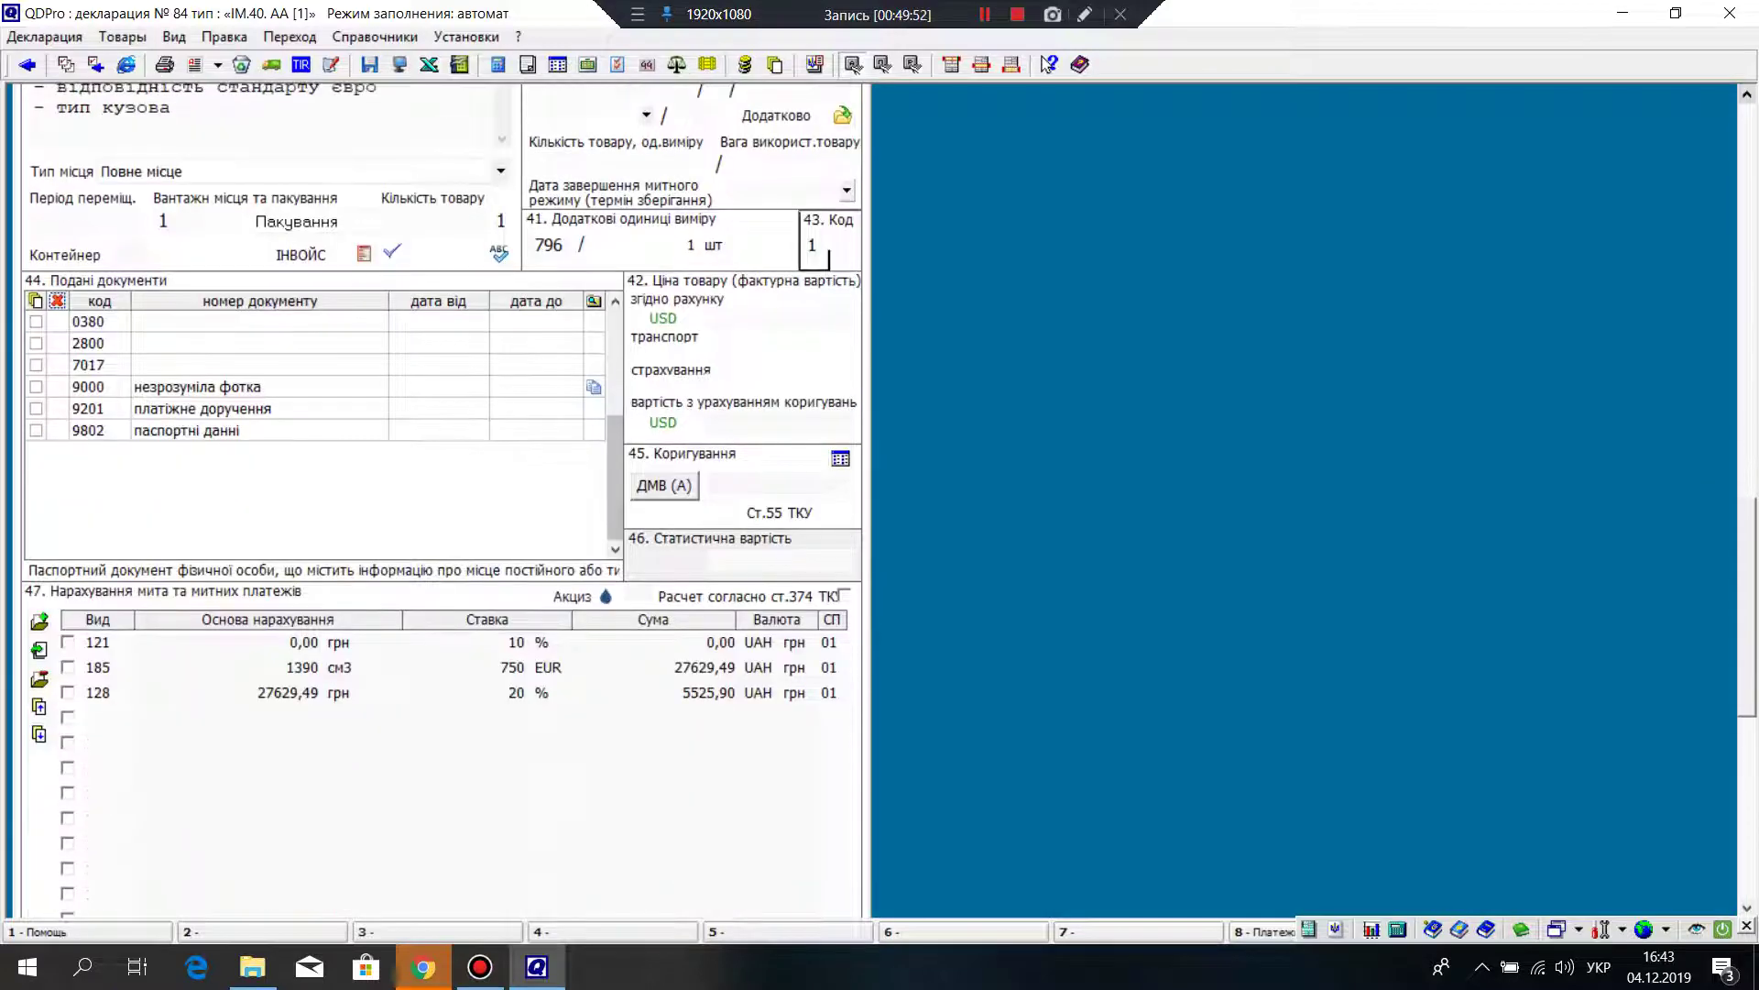
left_click(844, 336)
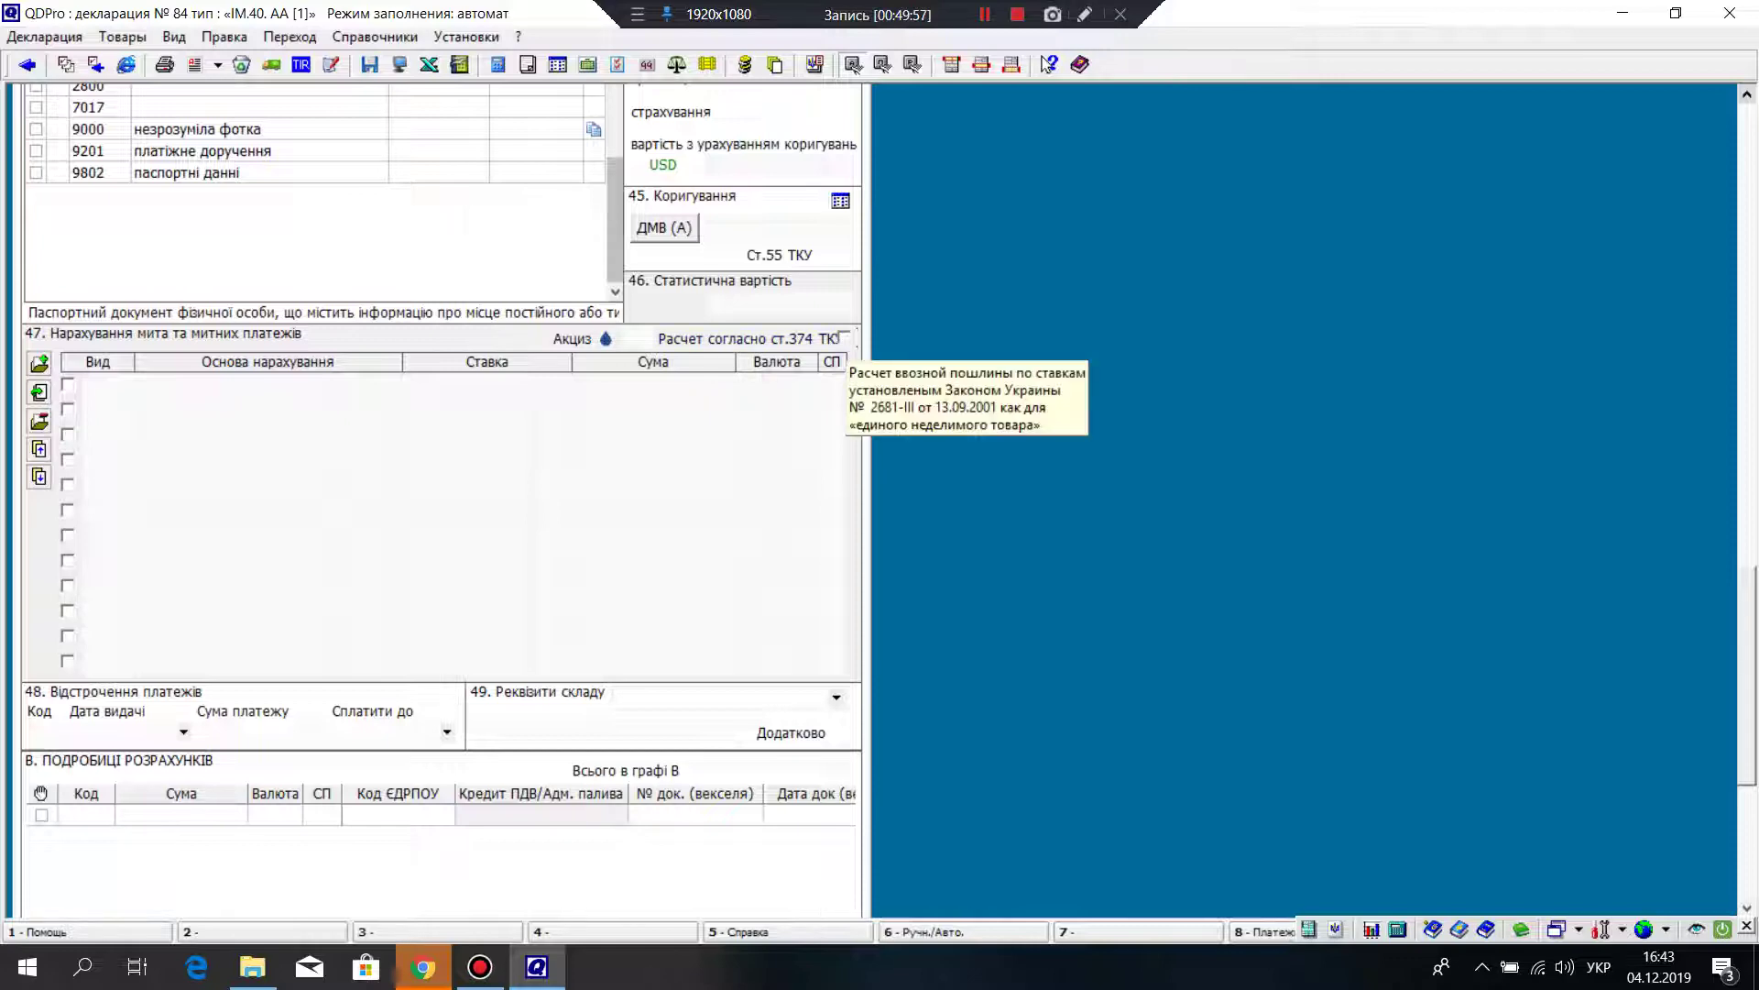
scroll(440, 504, "down", 5)
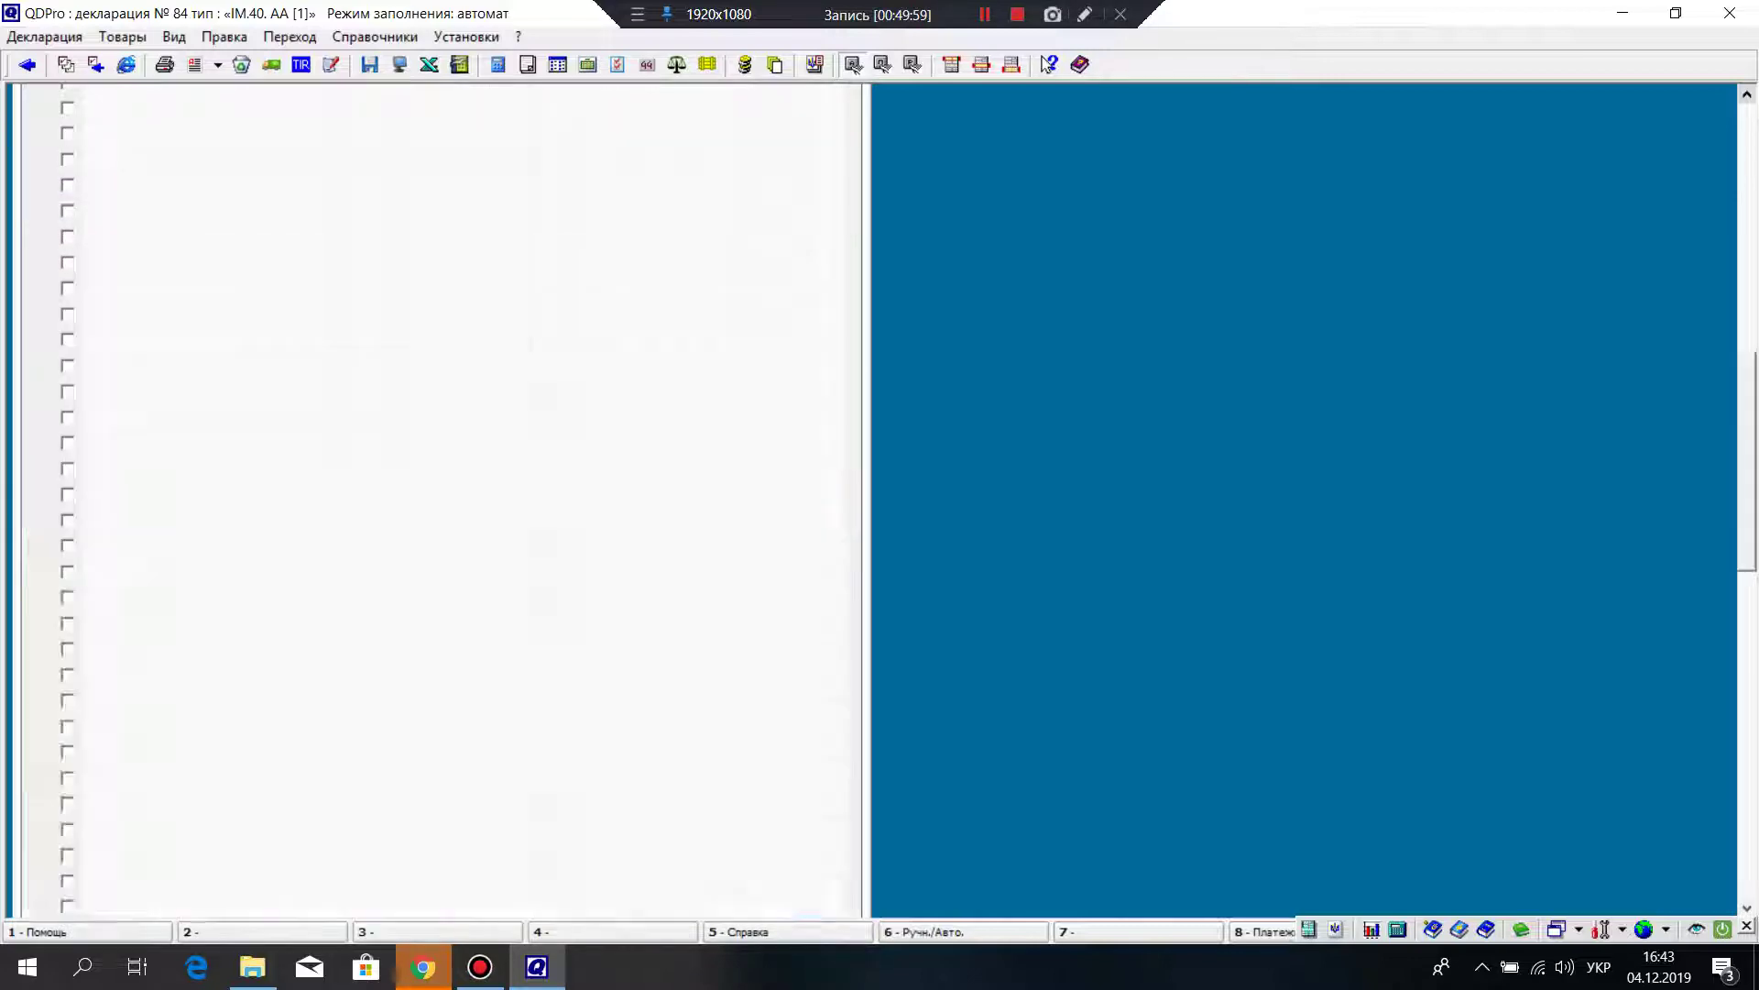
scroll(440, 504, "down", 5)
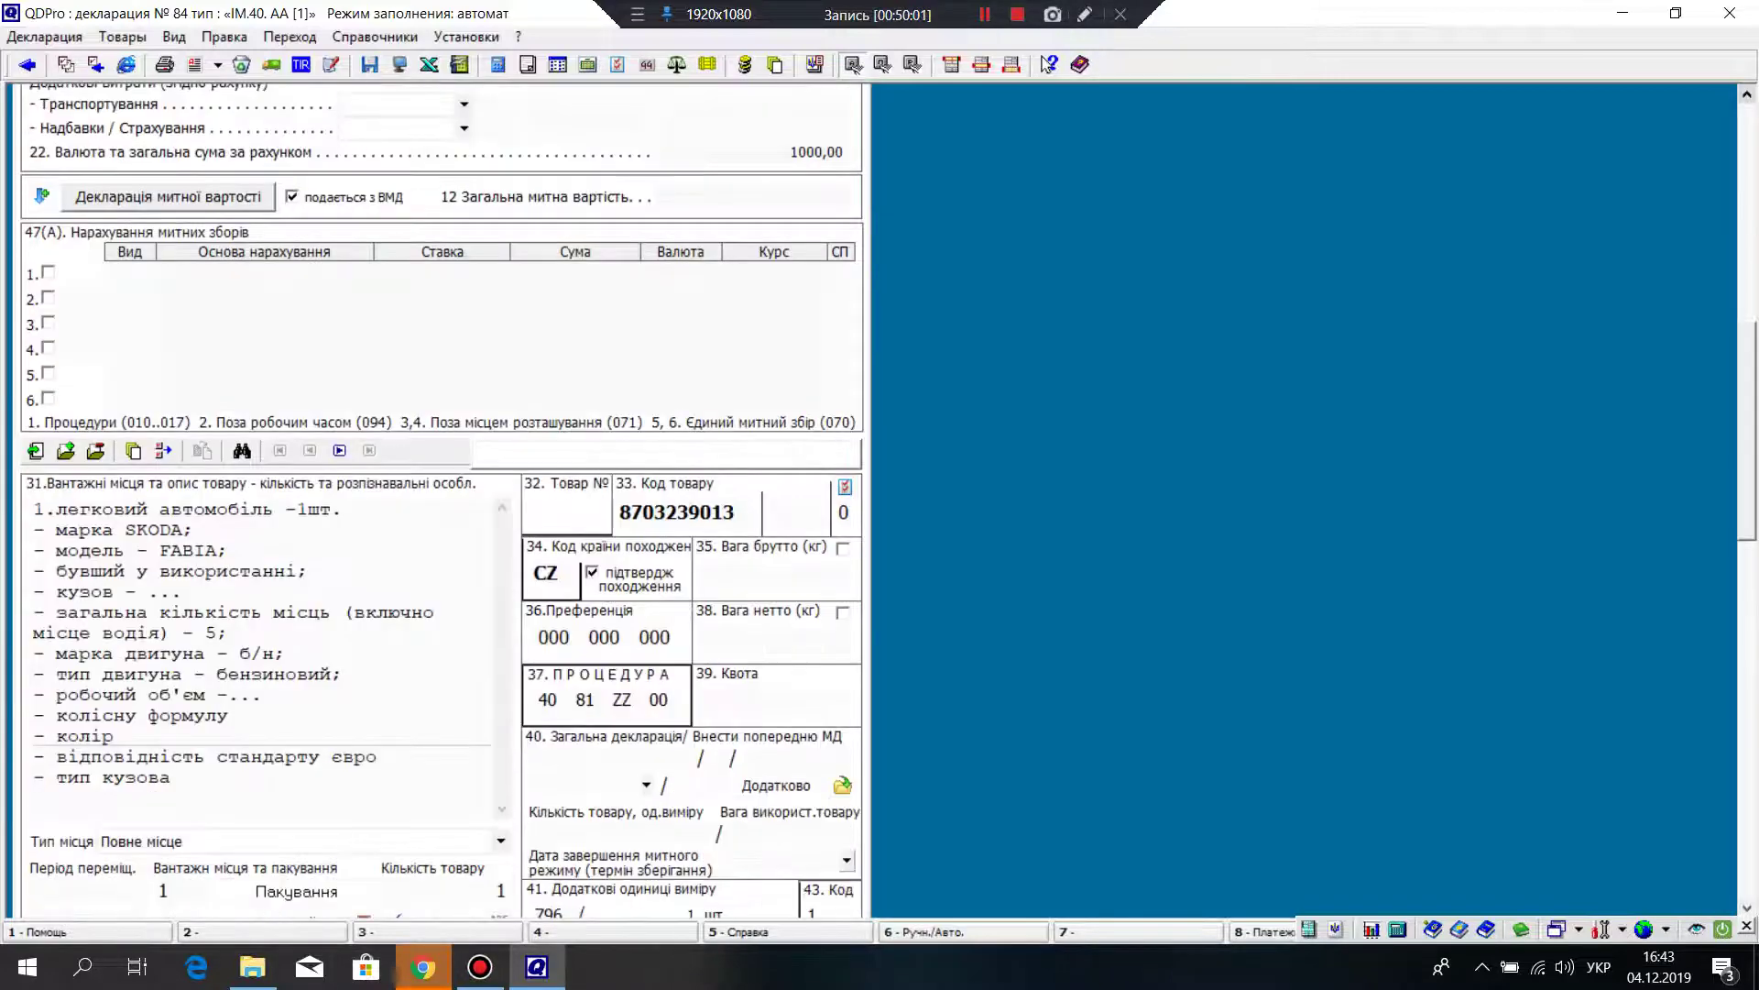
right_click(689, 511)
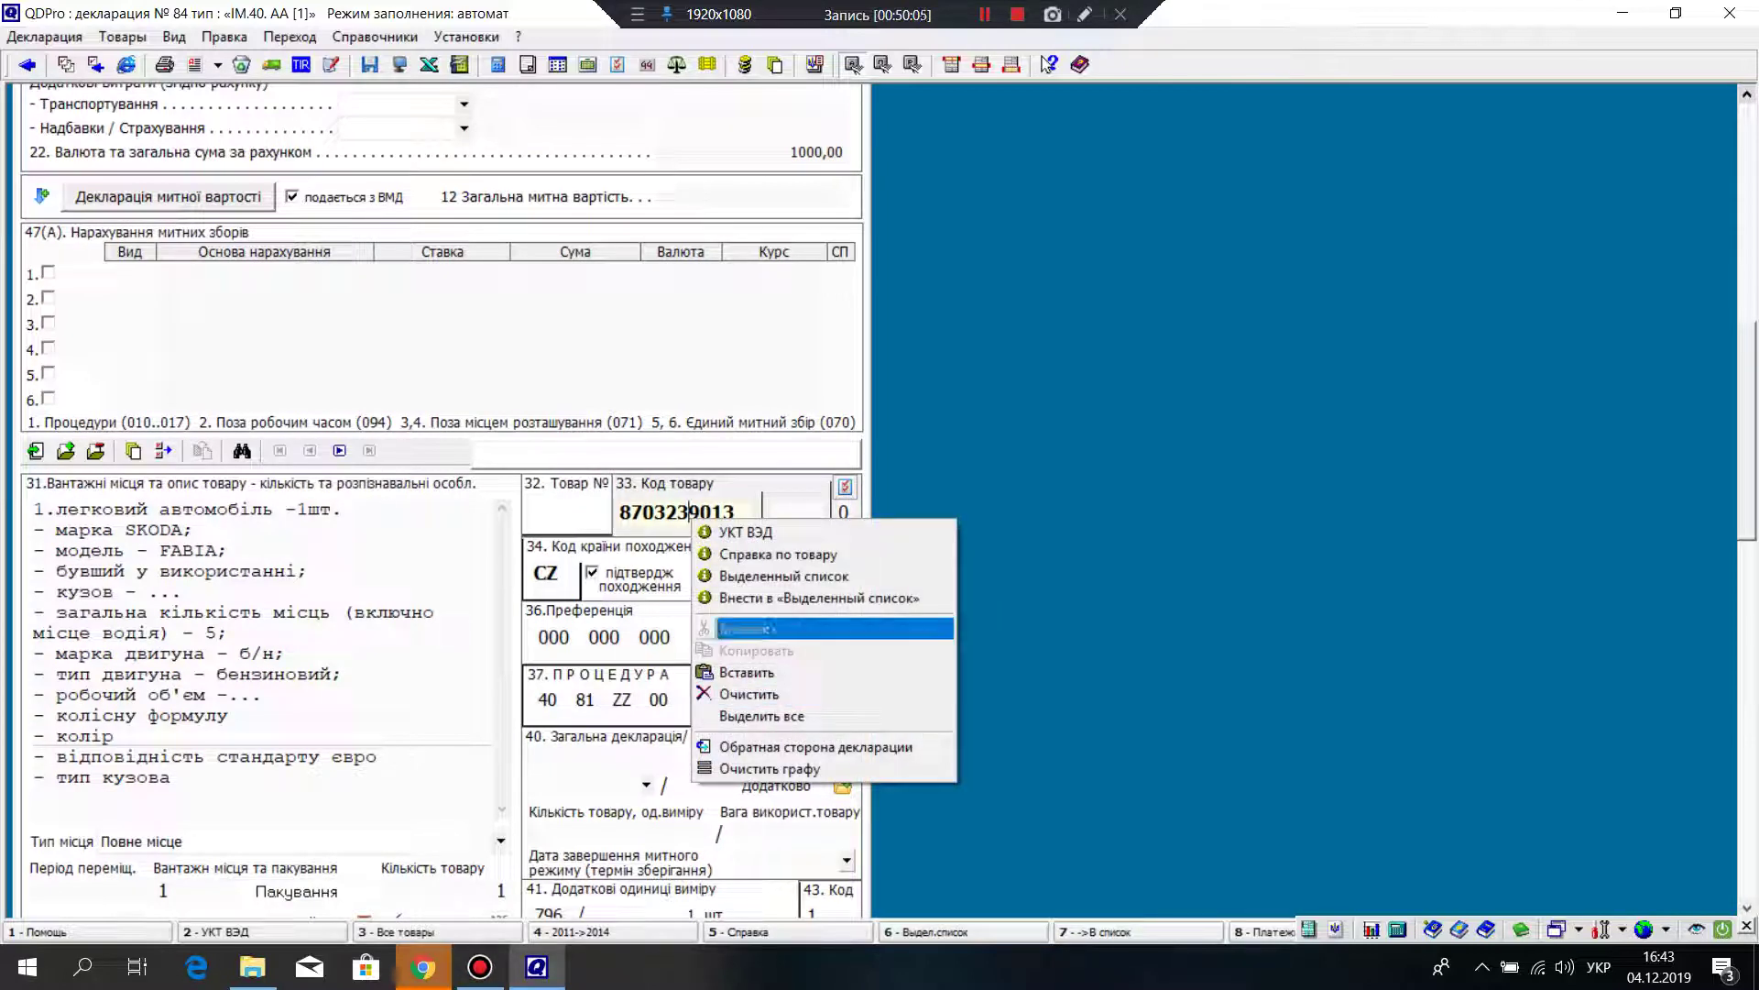
left_click(744, 531)
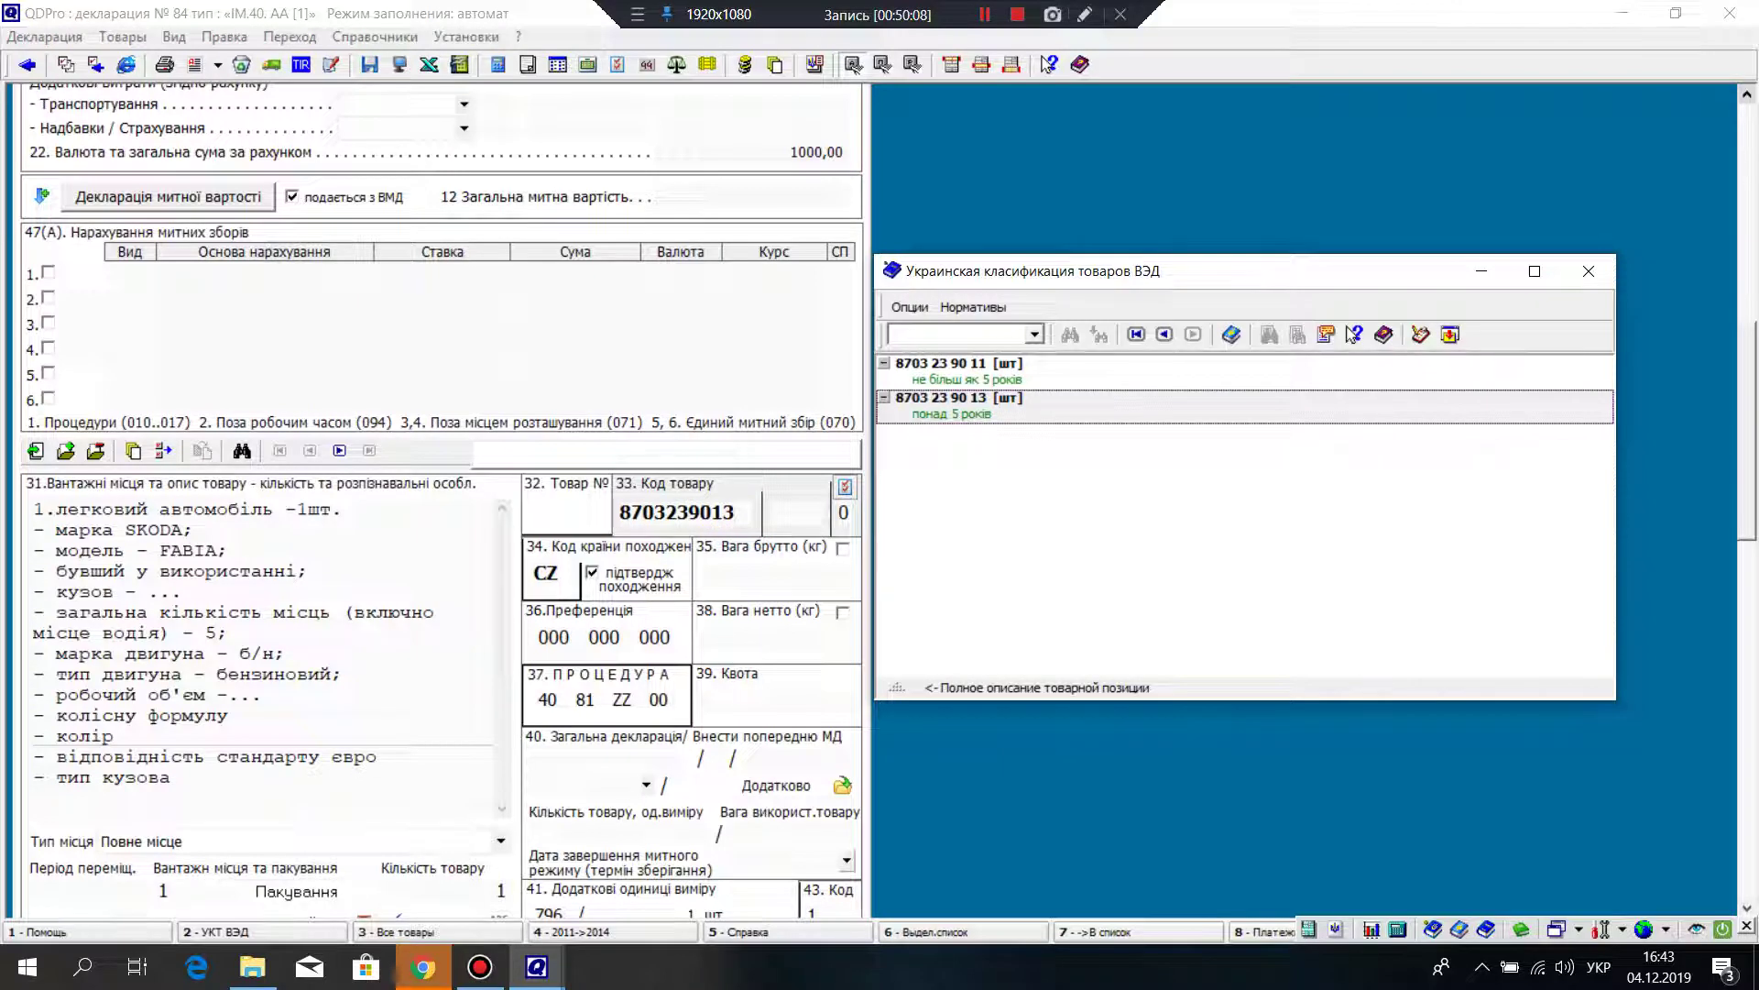
key("Return")
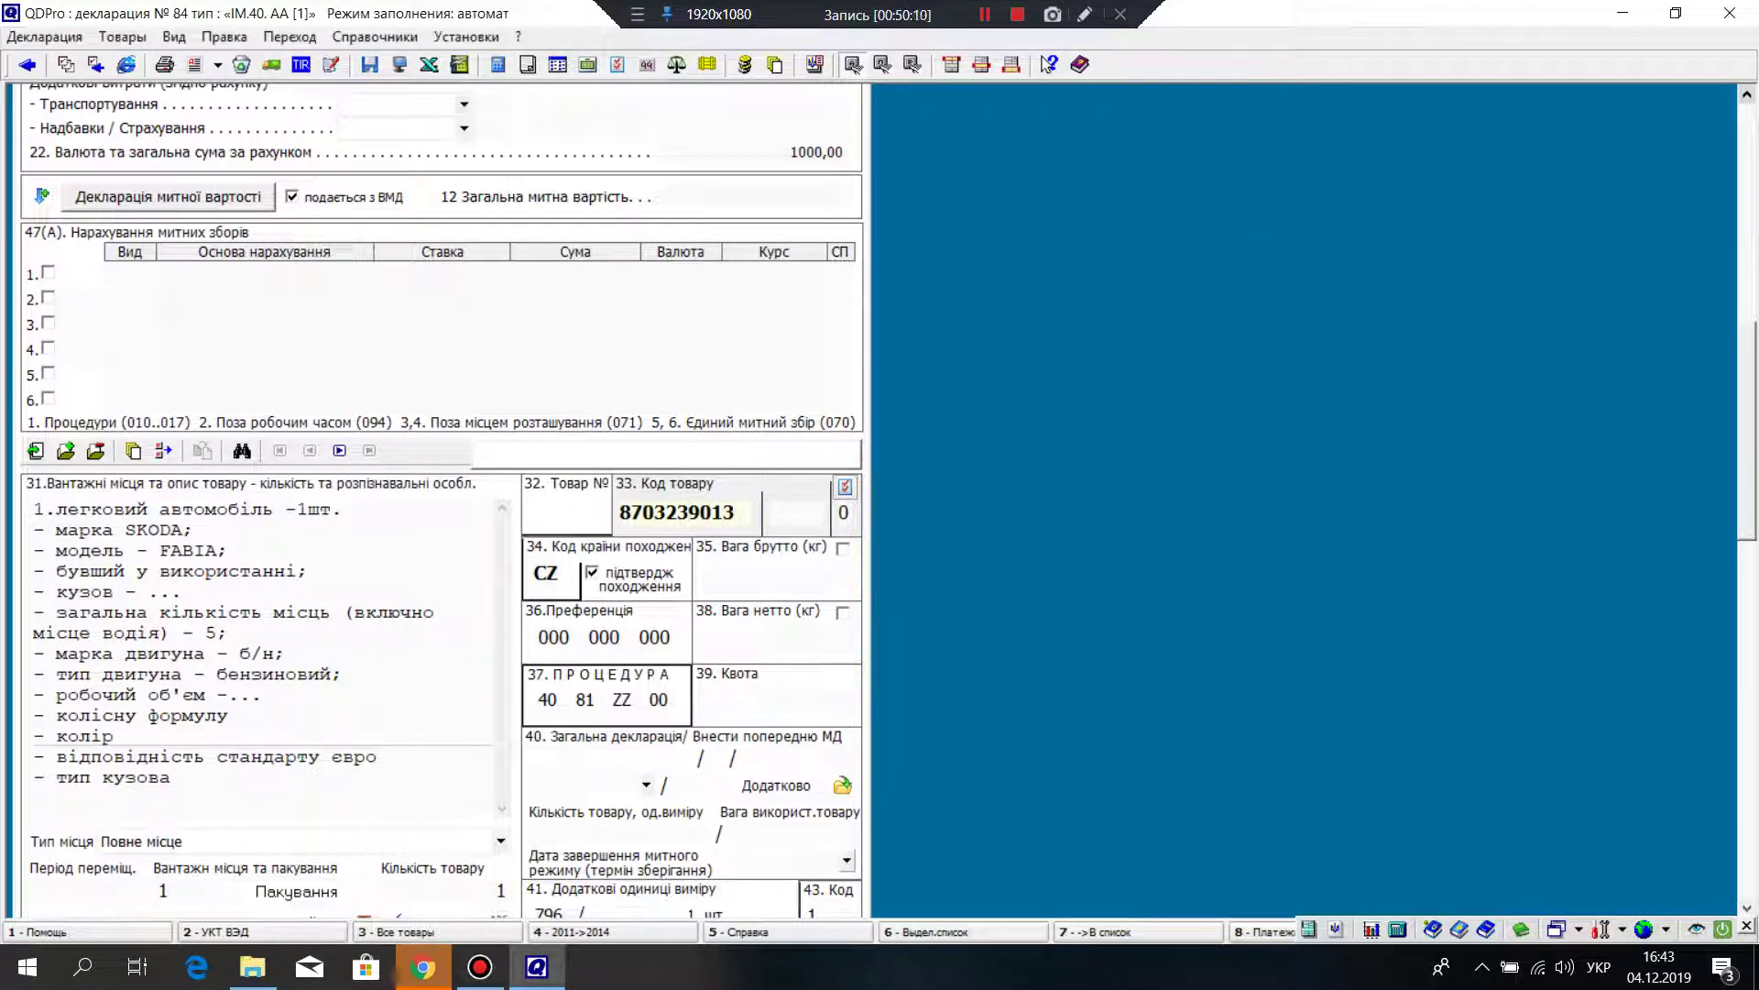
right_click(726, 511)
left_click(761, 528)
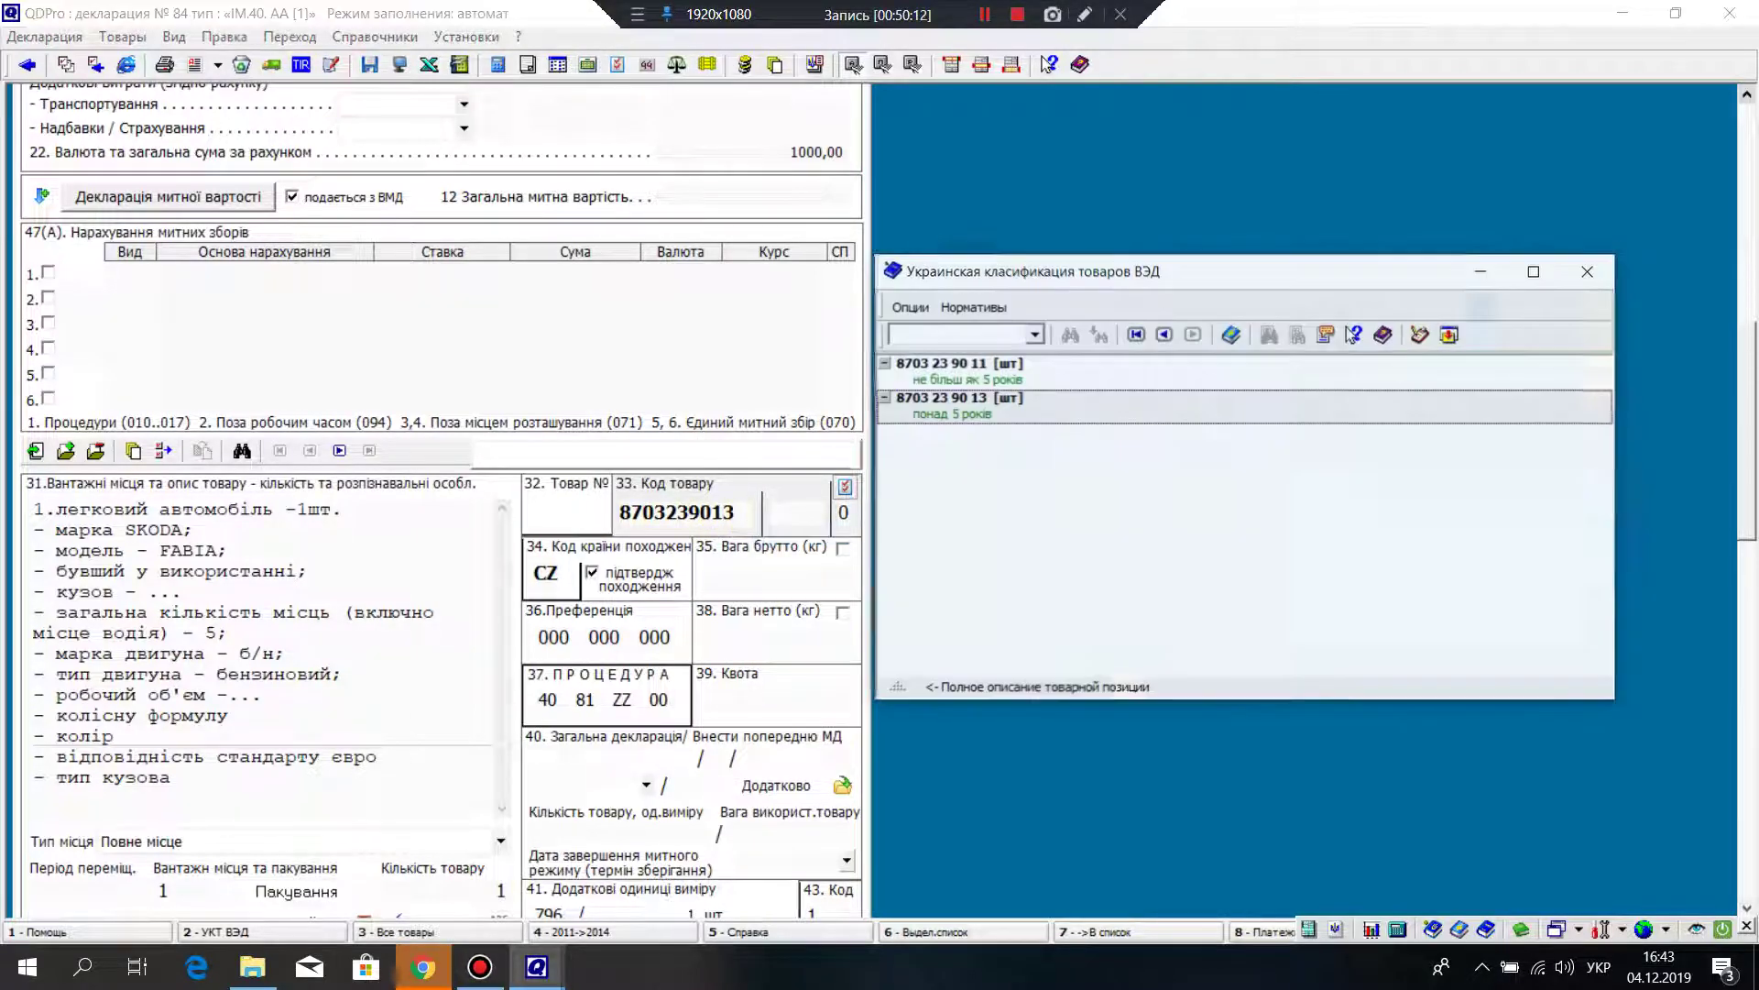
key("Left")
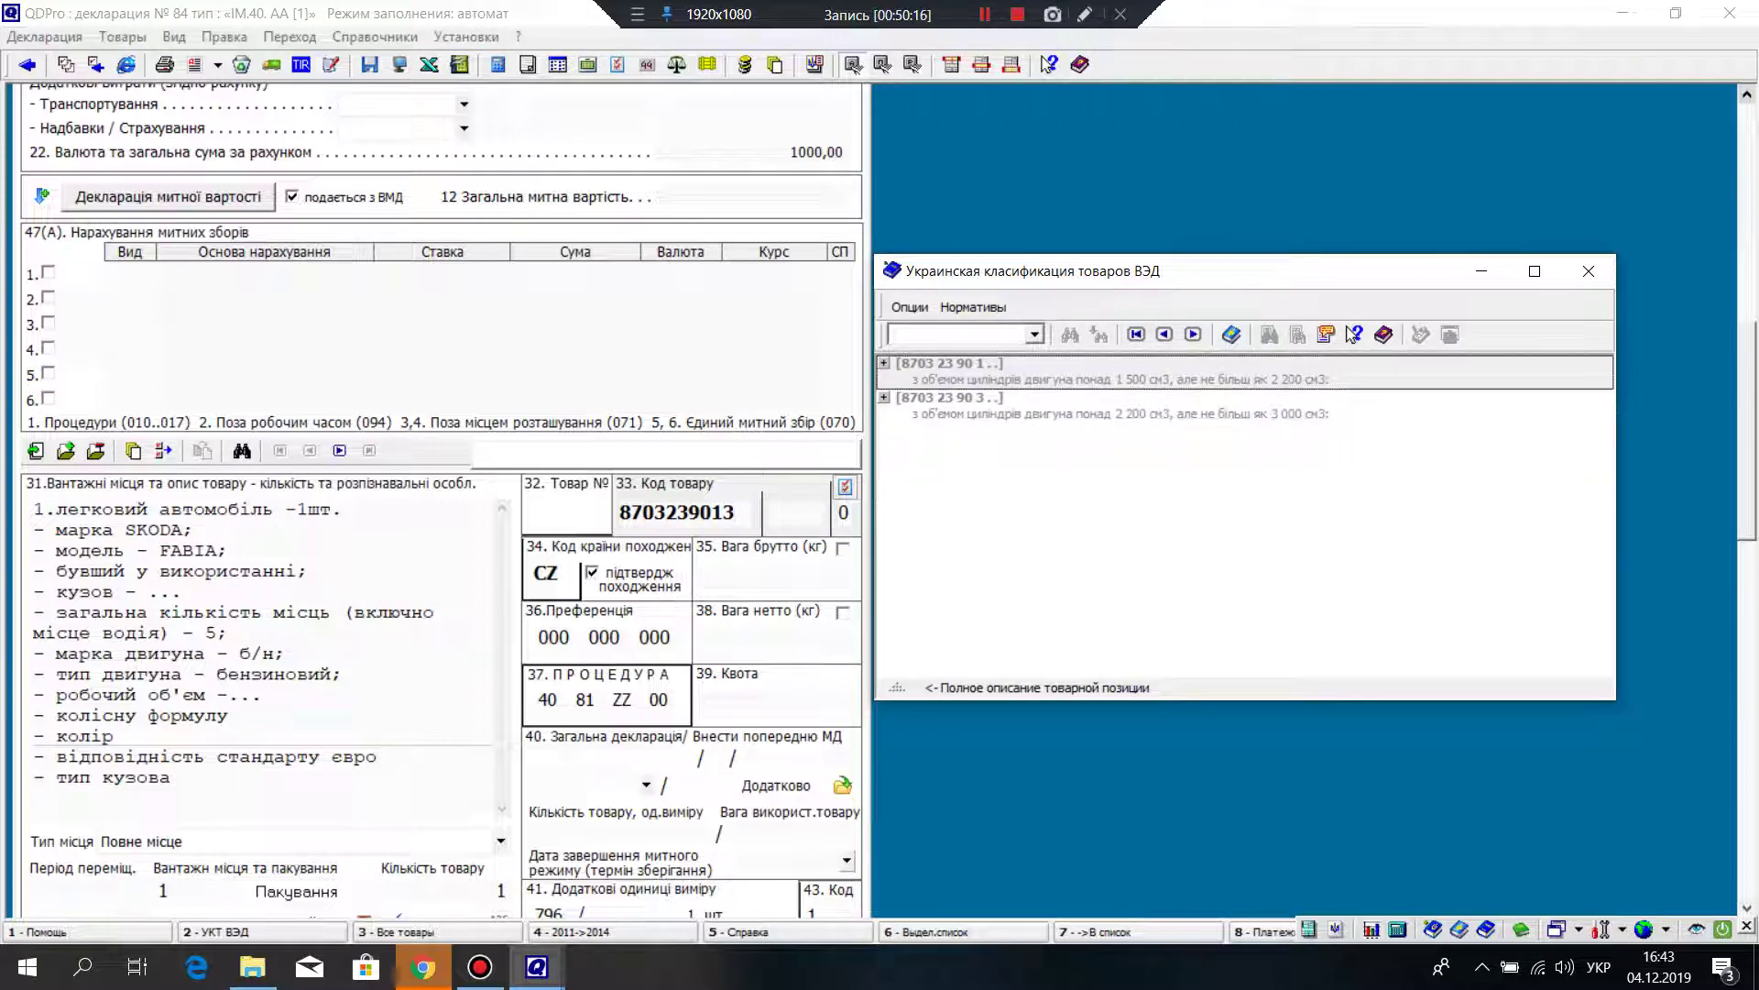
key("Right")
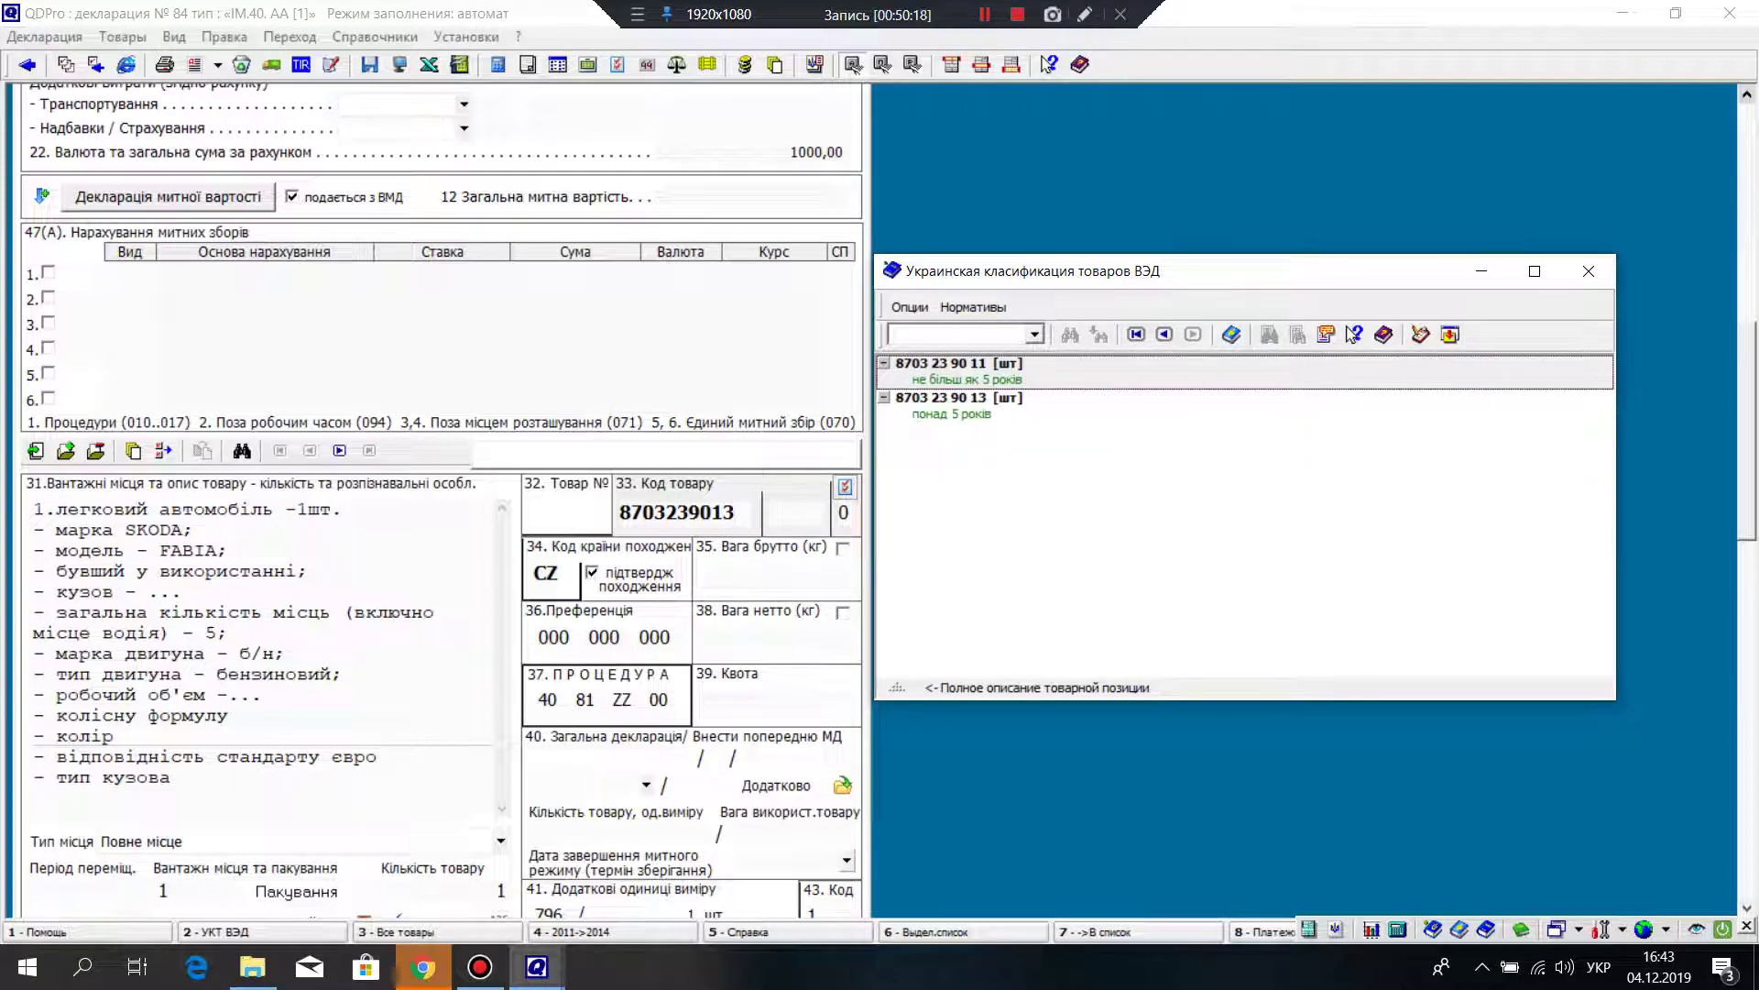
key("Escape")
scroll(440, 504, "down", 5)
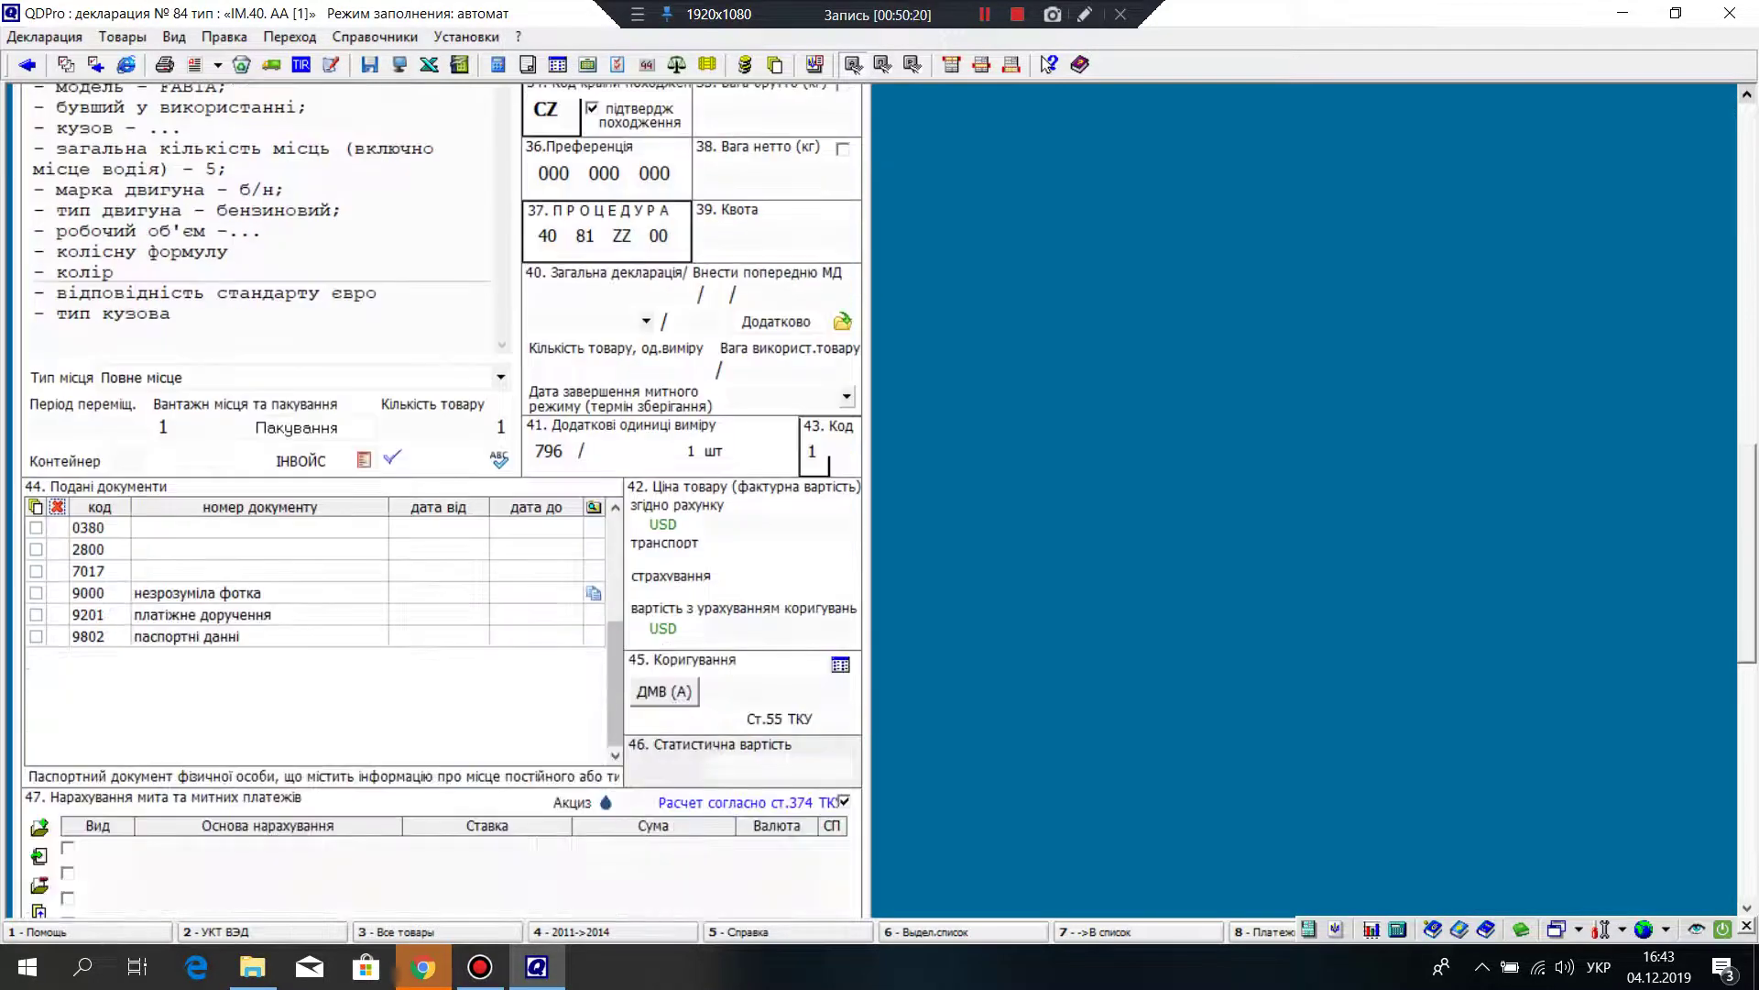
scroll(440, 504, "down", 2)
key("Tab")
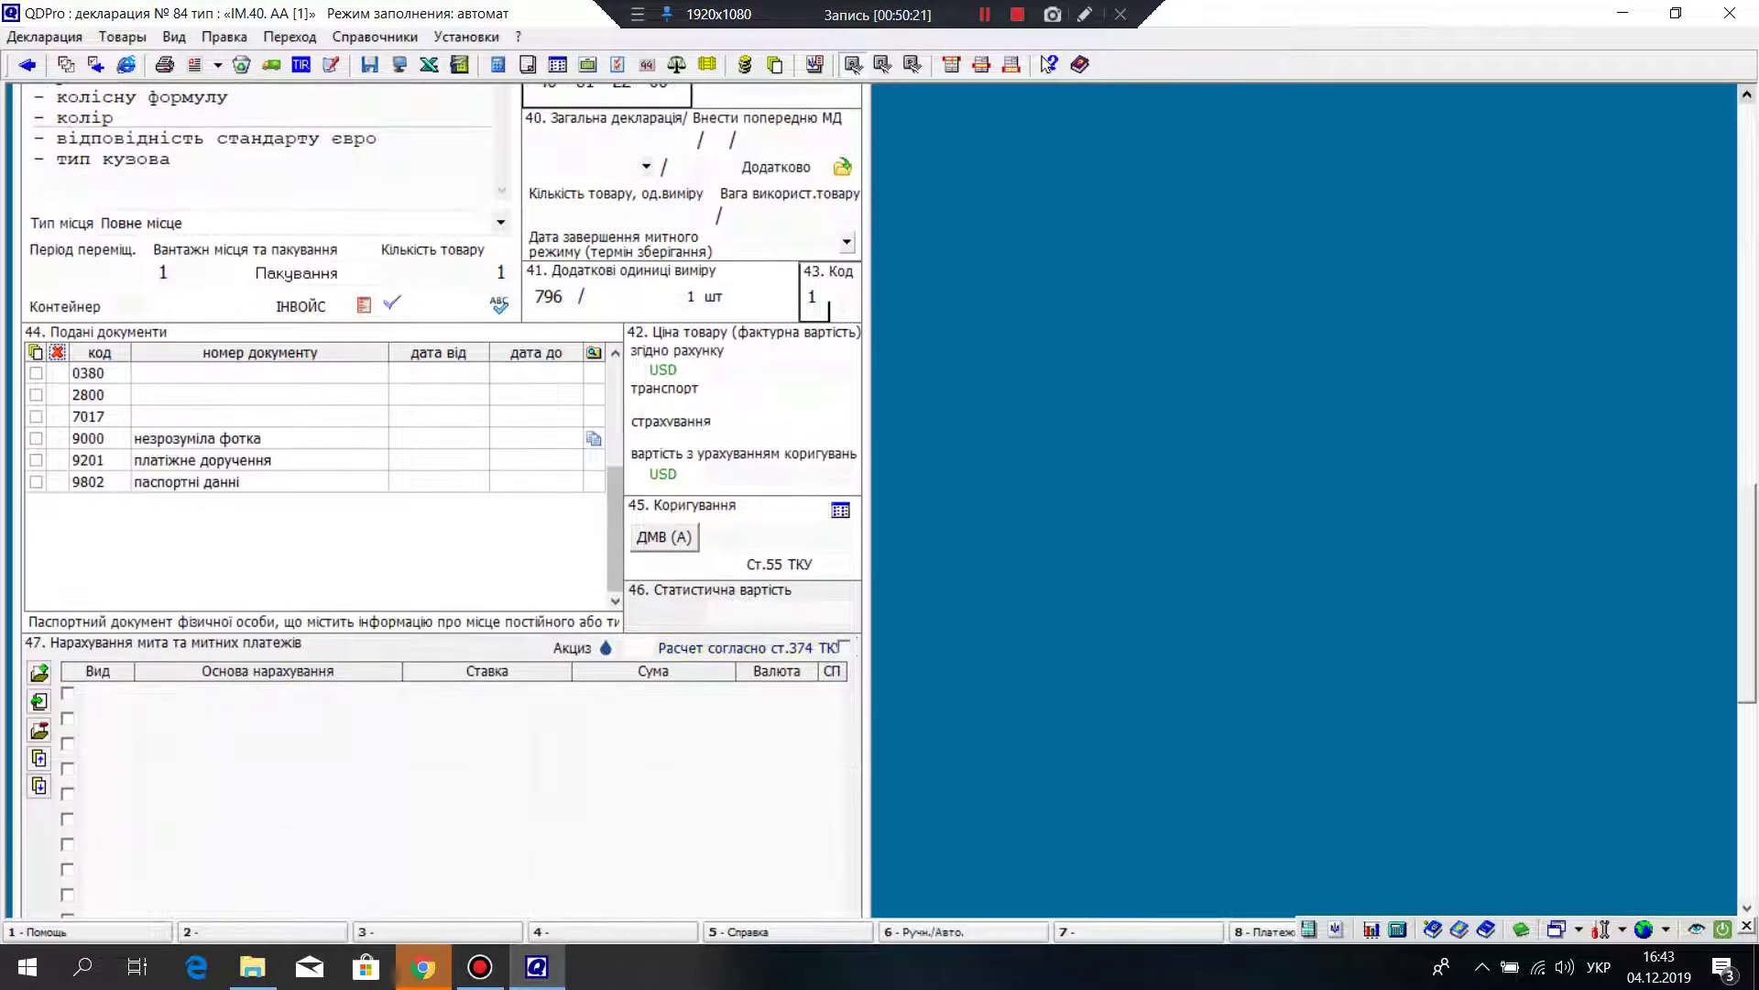
key("space")
key("Page_Up")
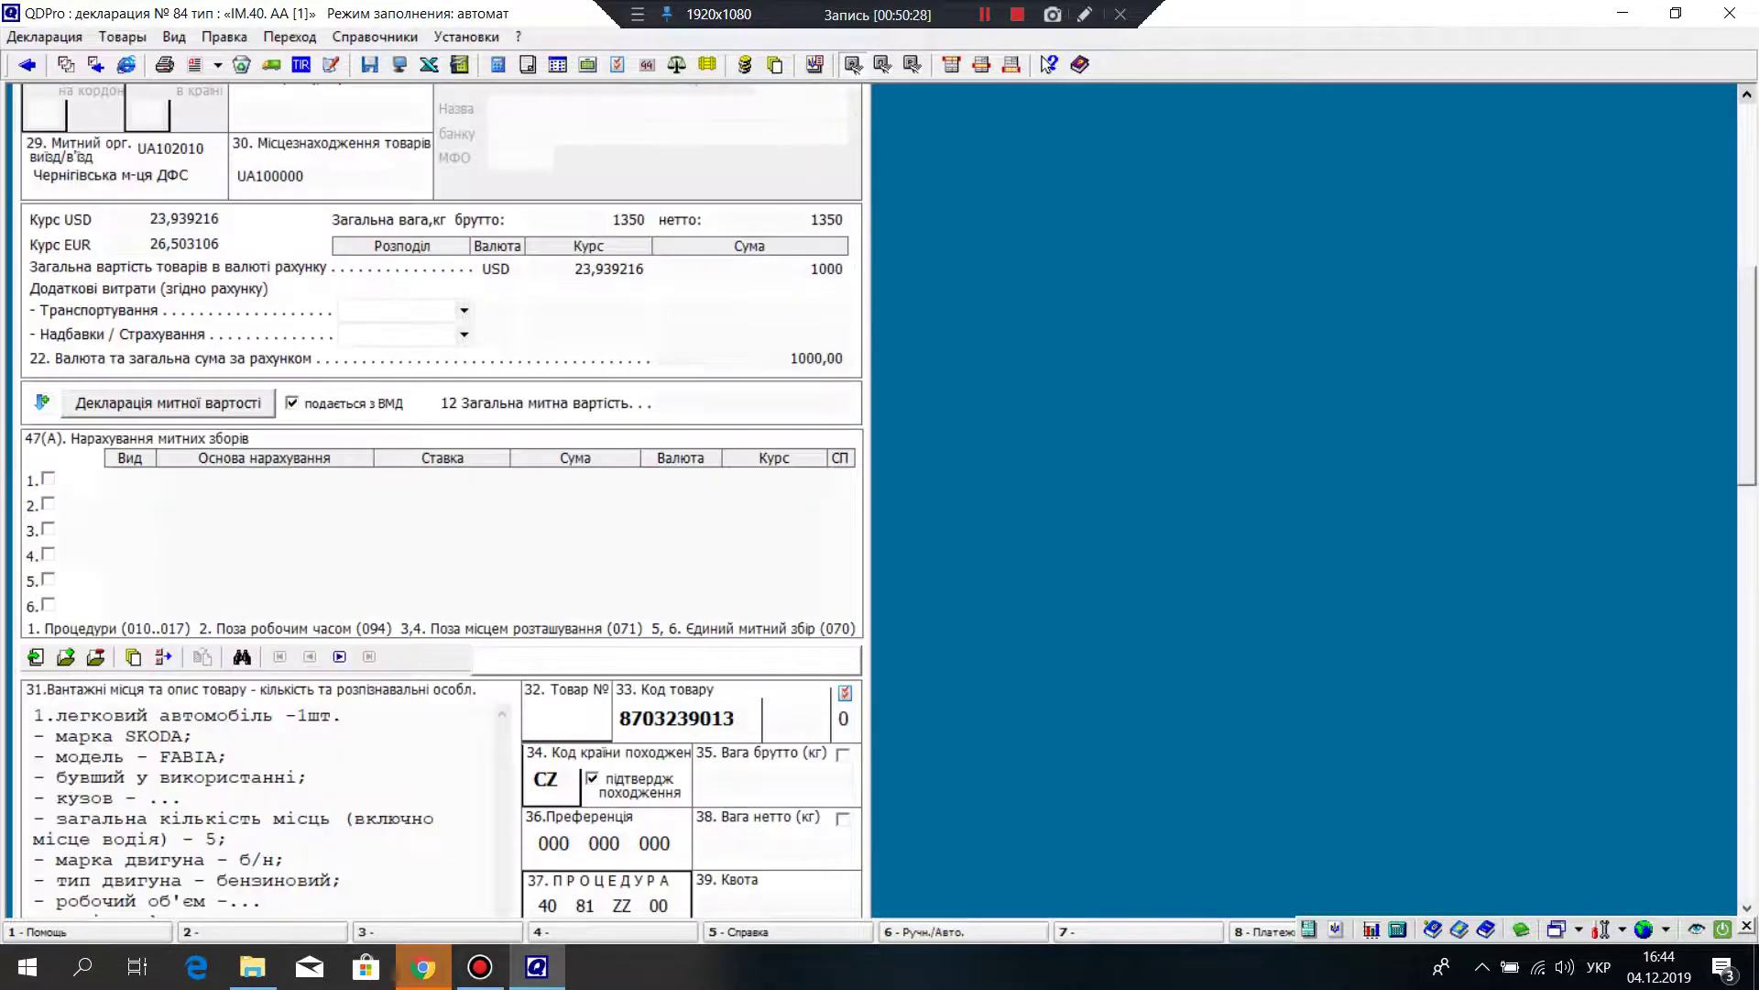
right_click(714, 458)
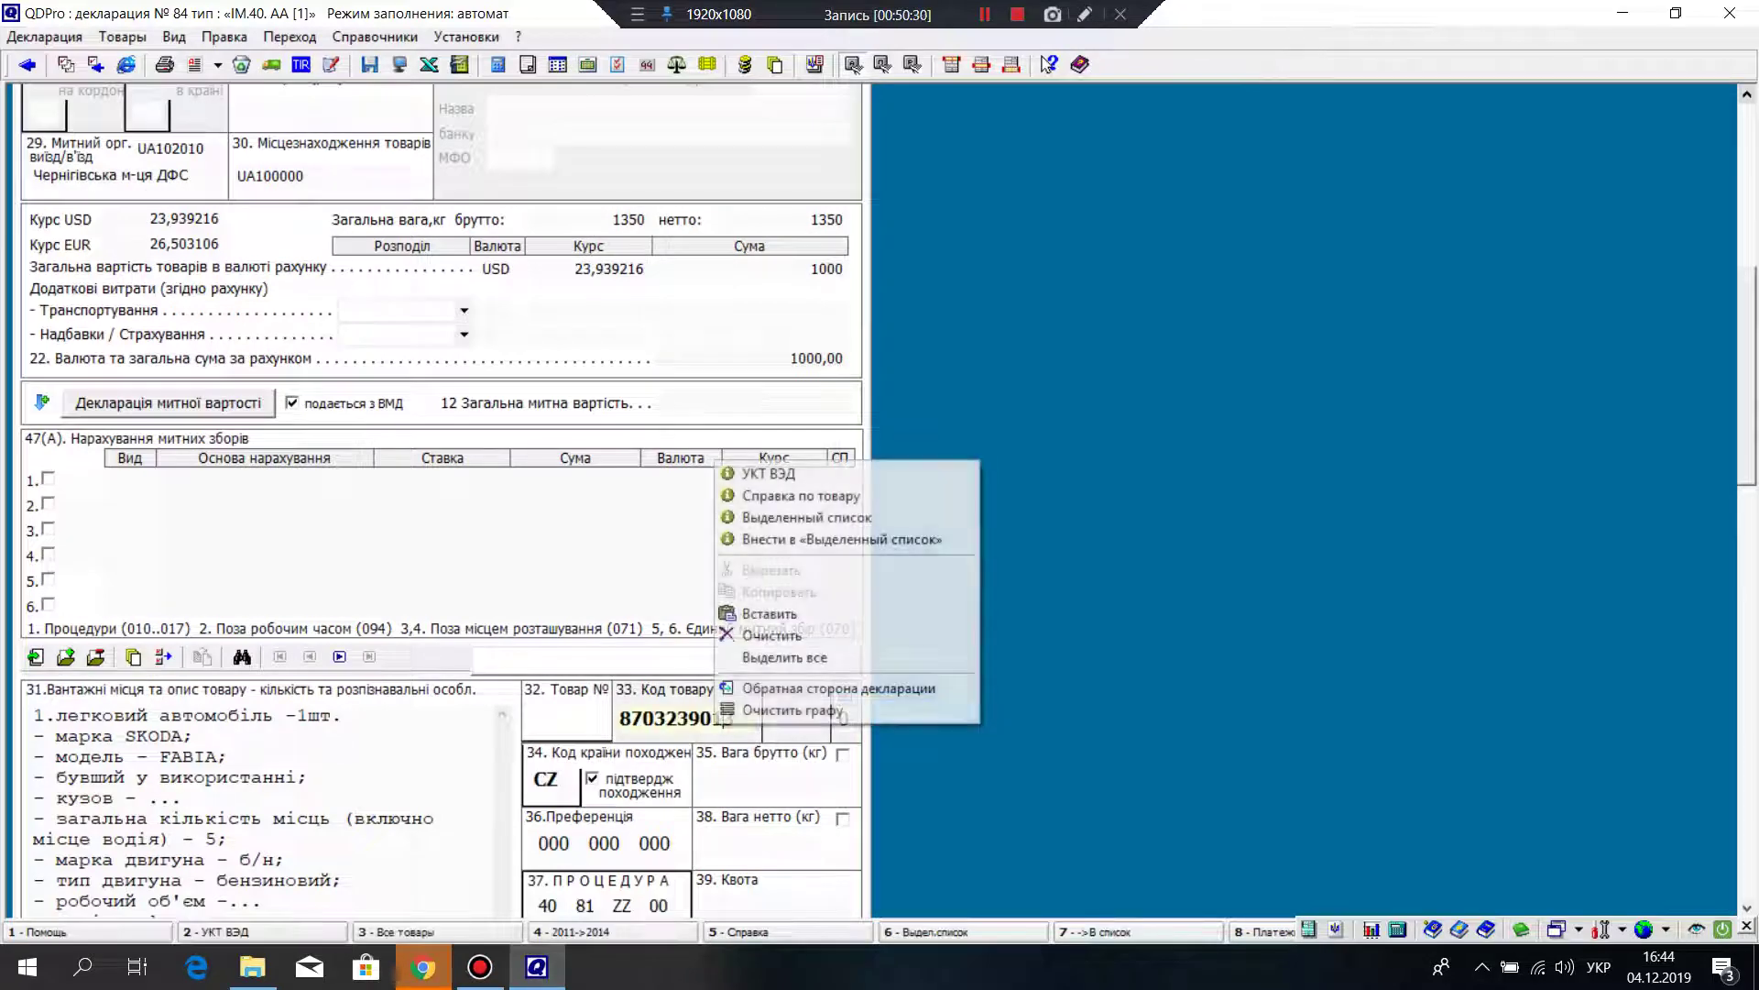
left_click(747, 474)
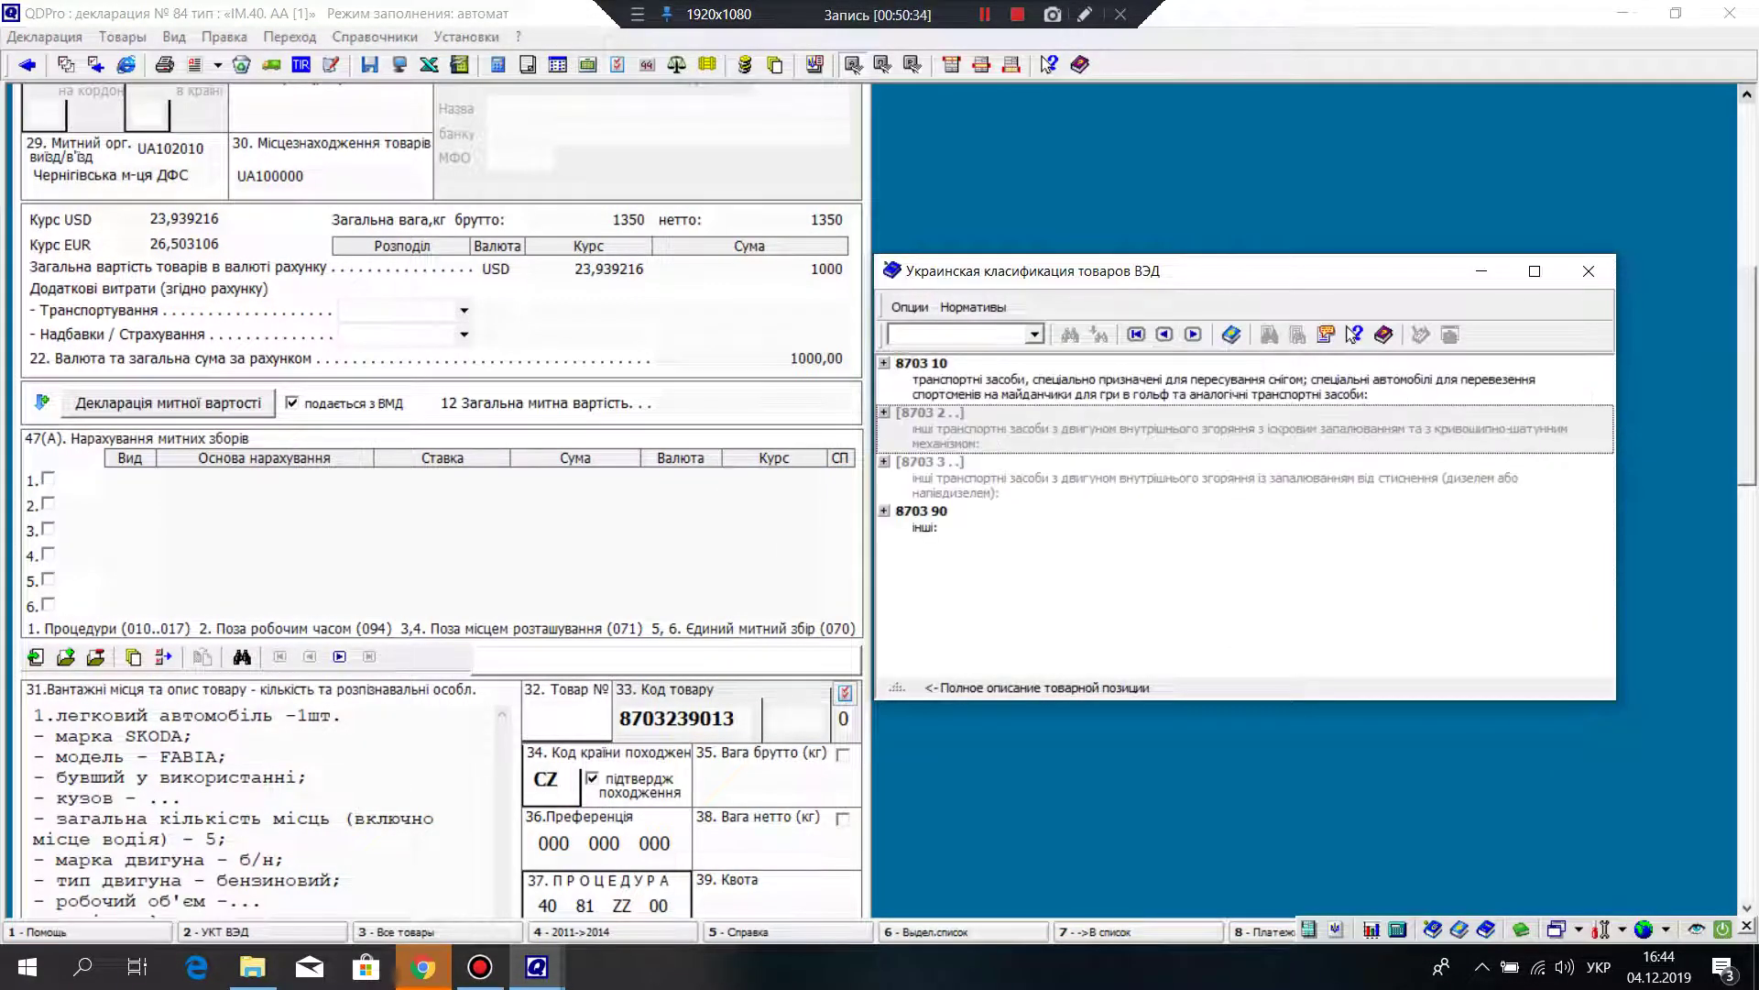
key("BackSpace")
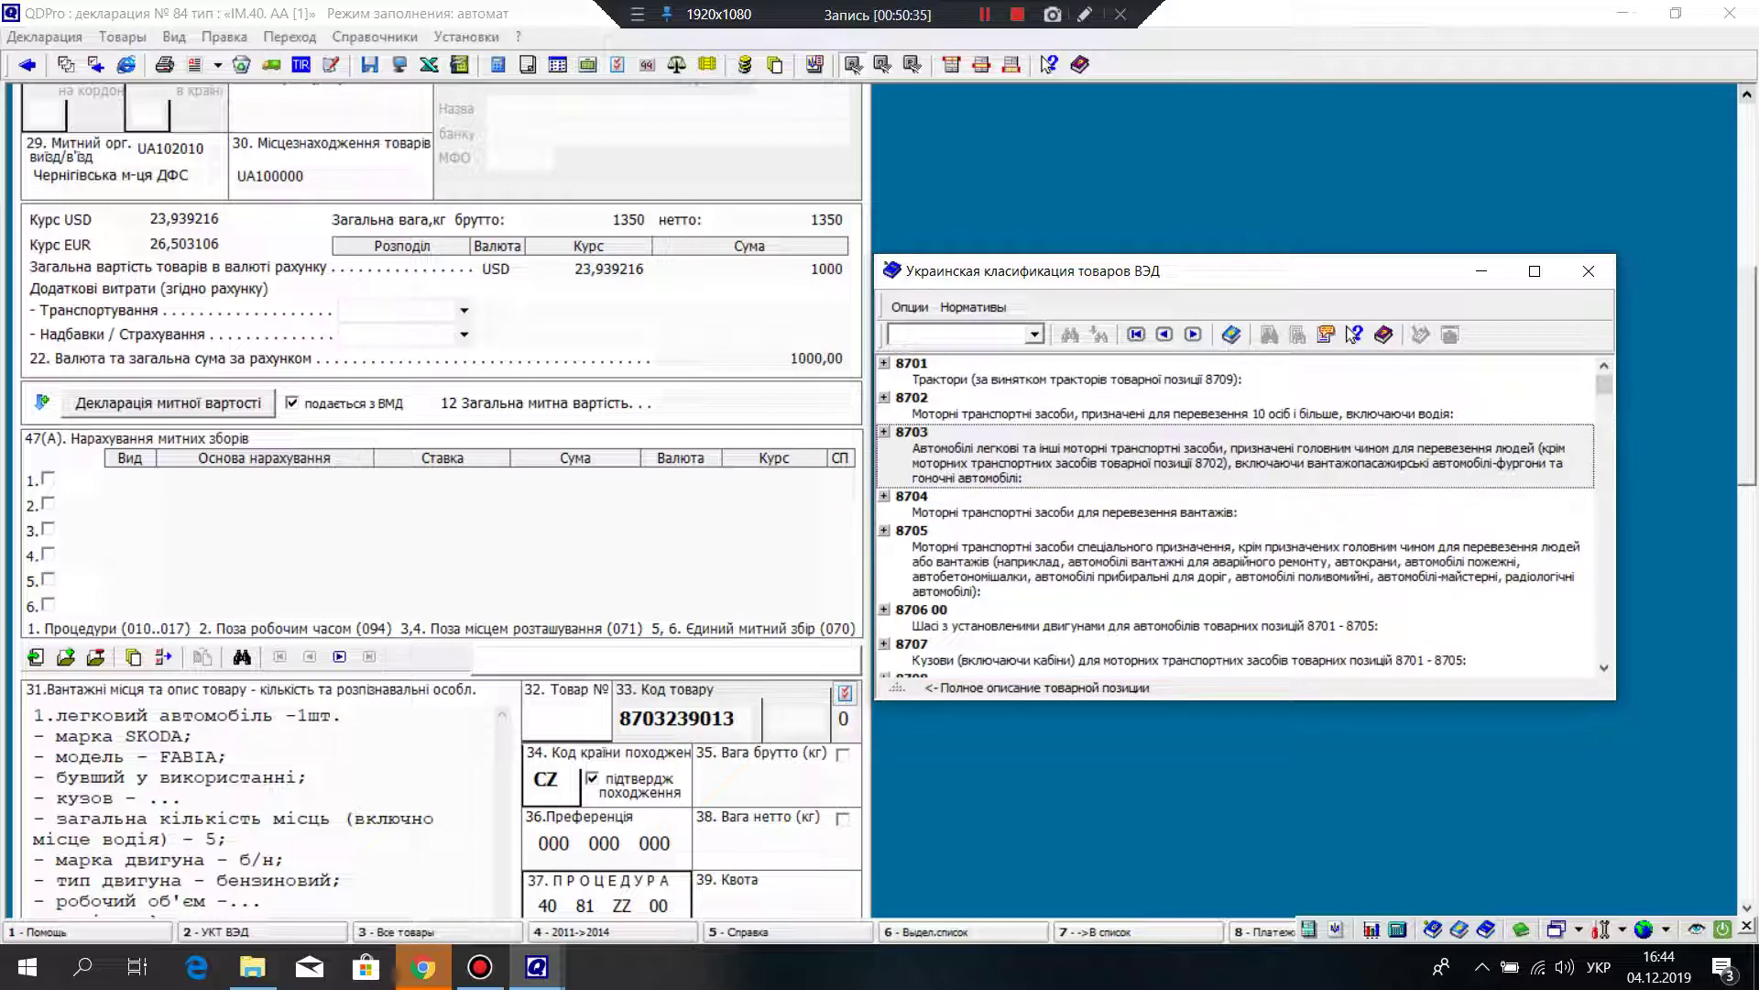
key("Return")
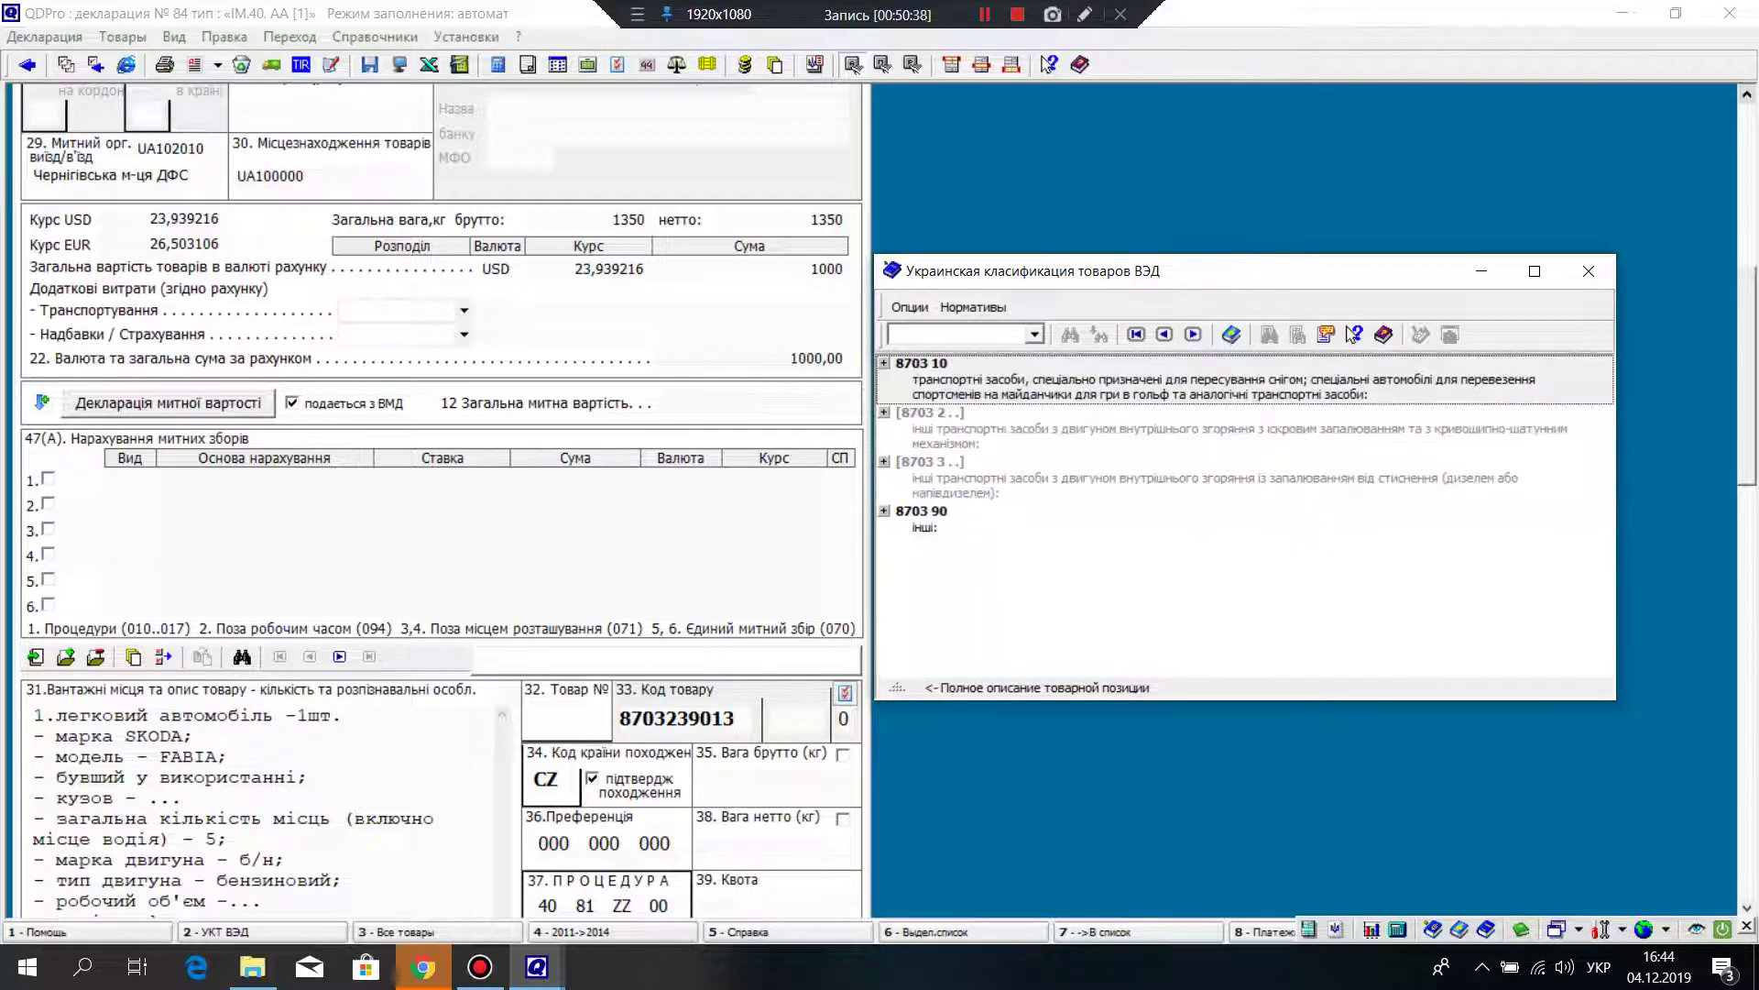
key("Down")
key("Return")
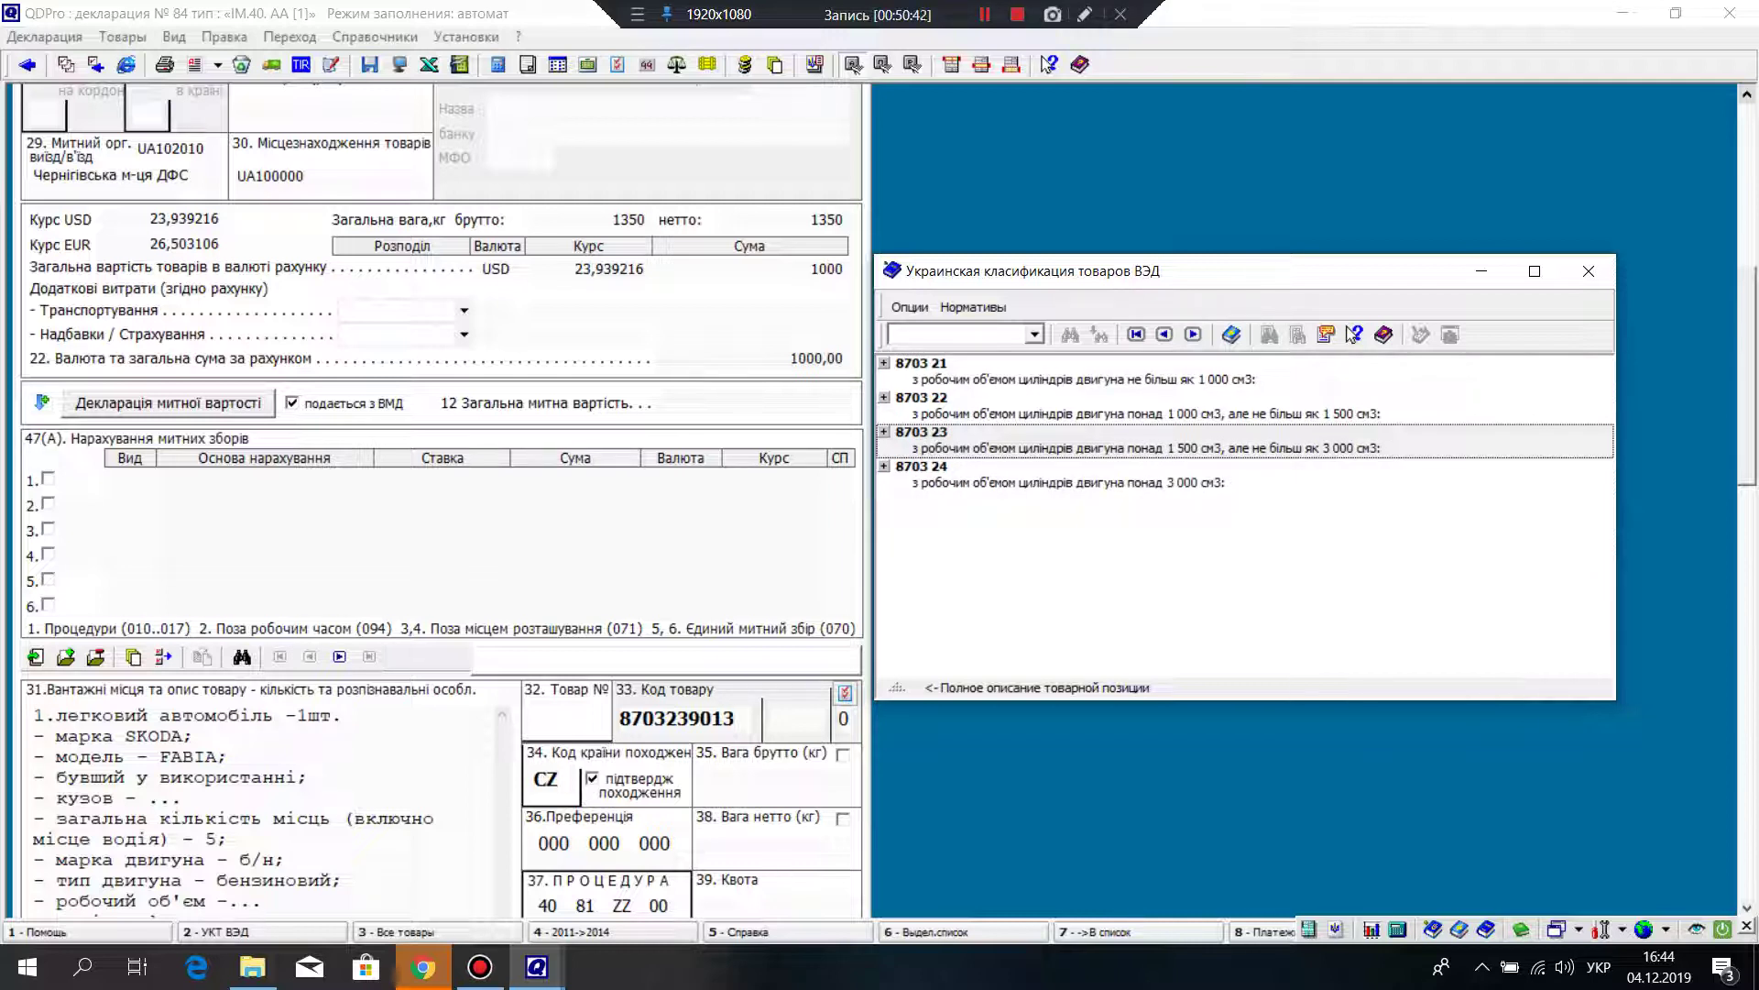
key("Return")
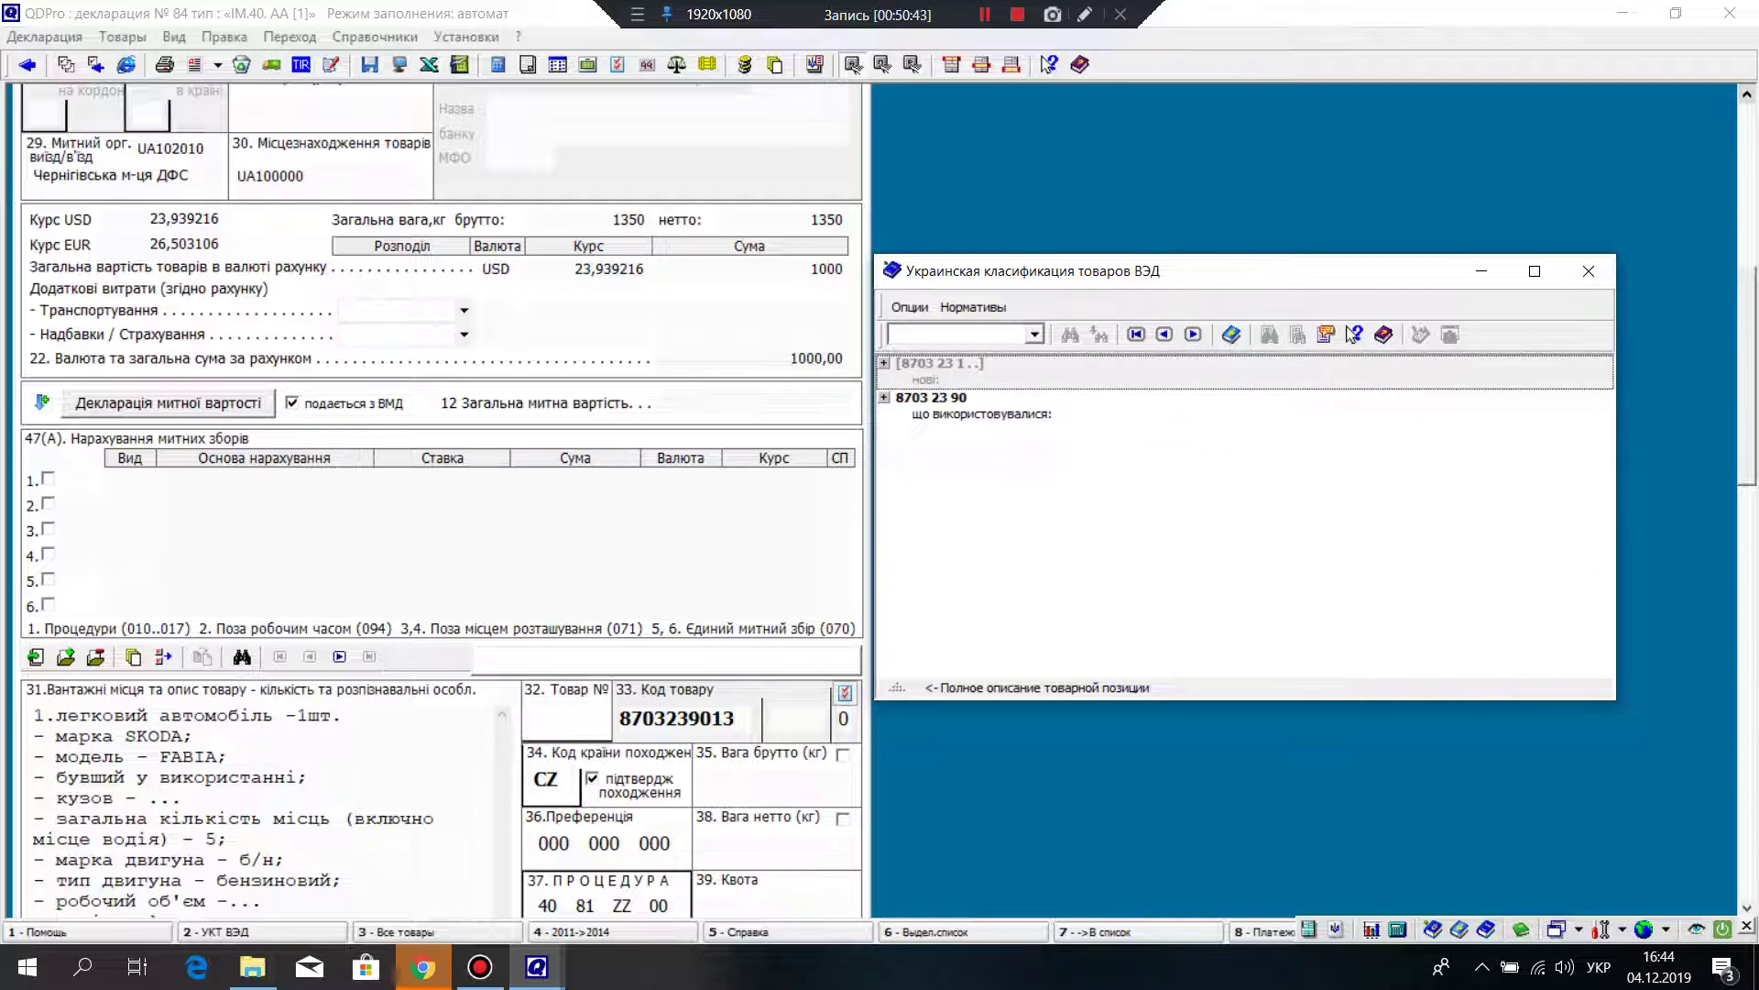
key("Down")
key("Return")
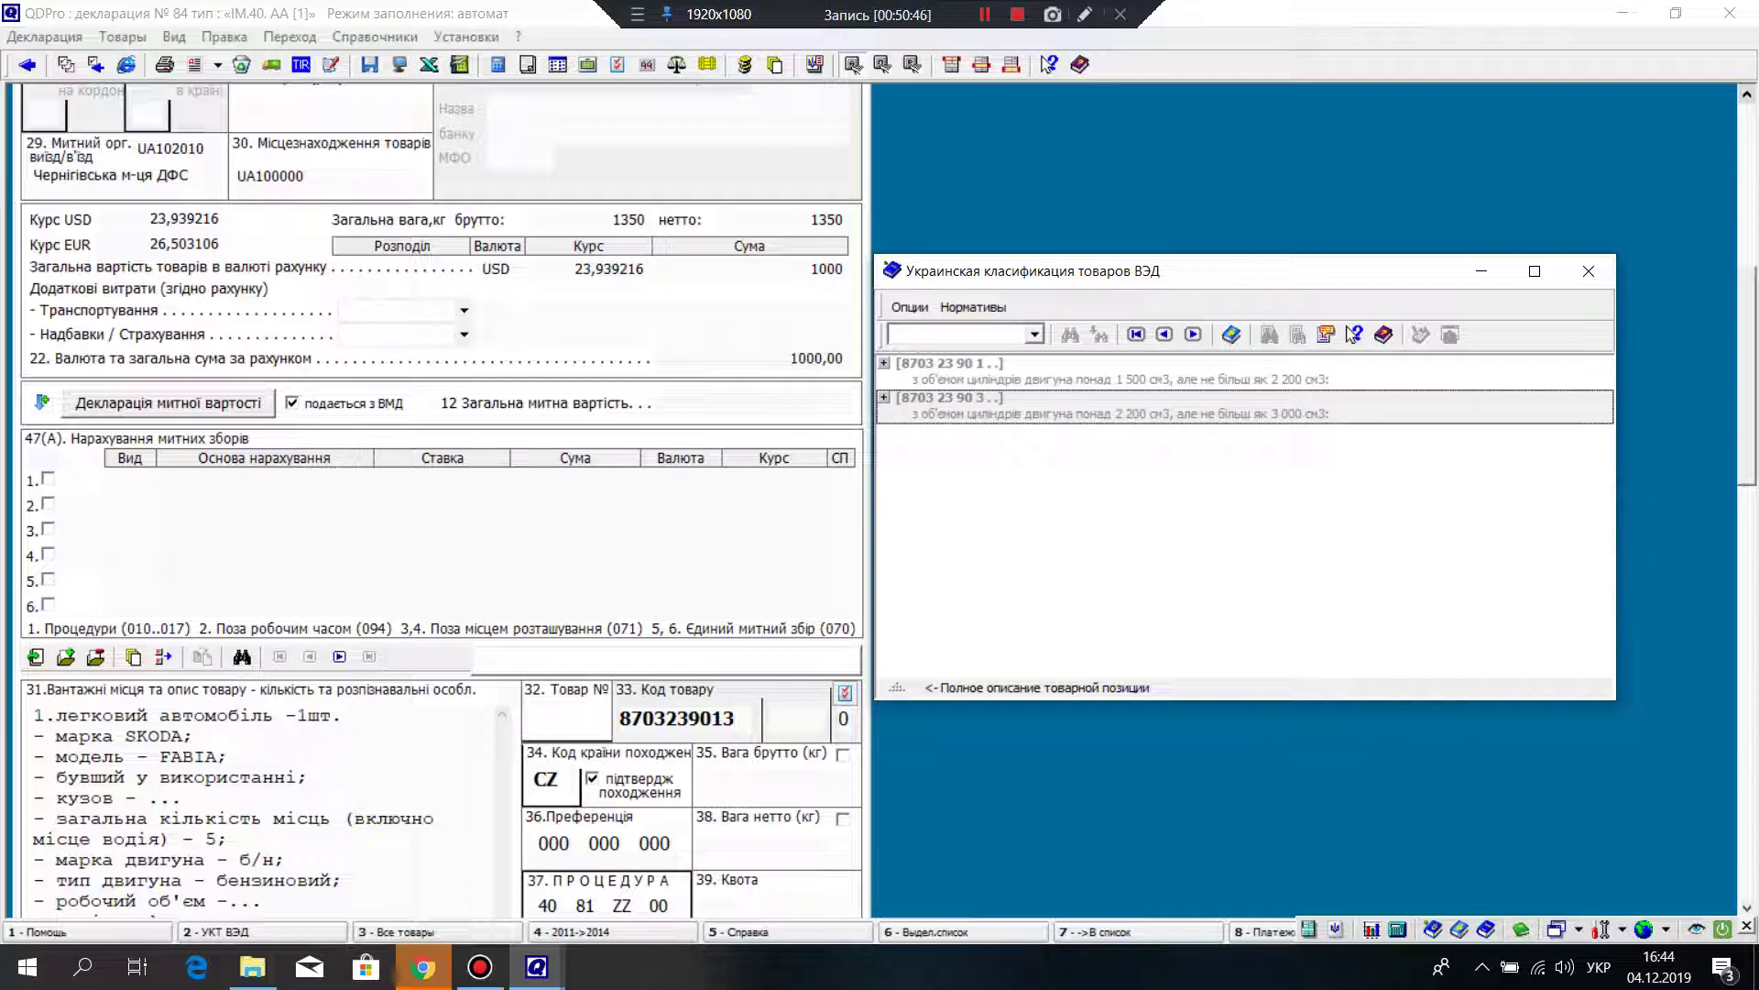
key("Up")
key("Return")
key("Down")
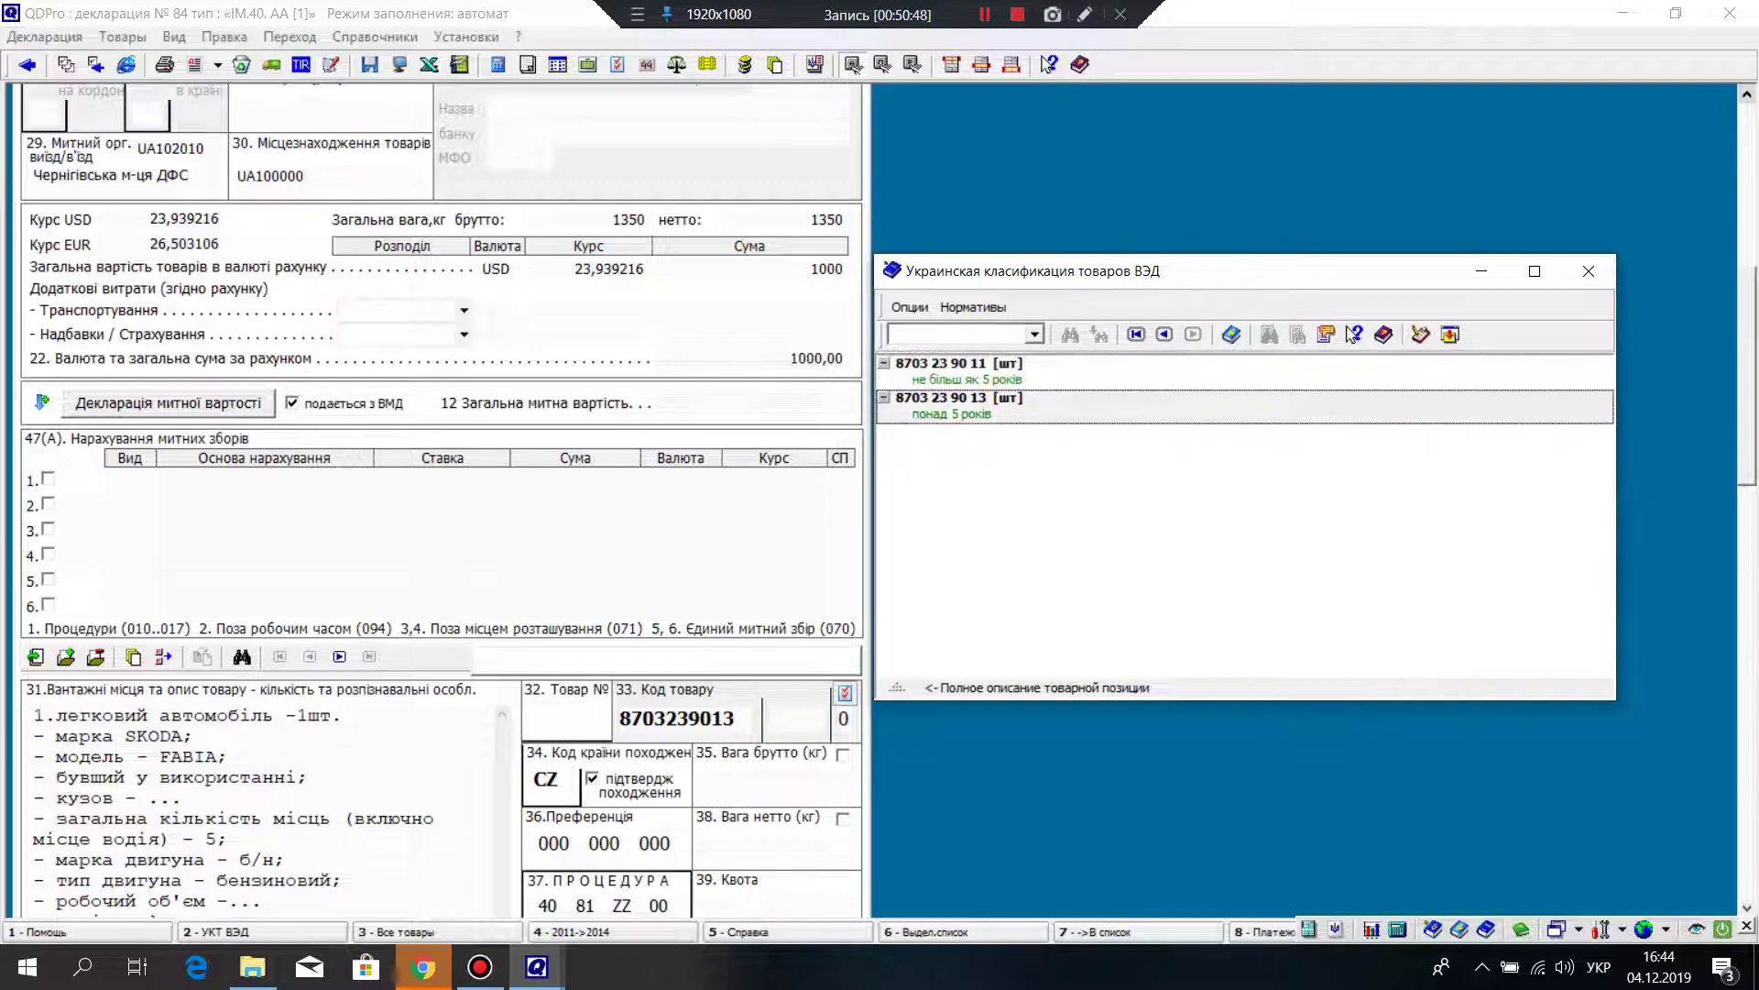
key("Return")
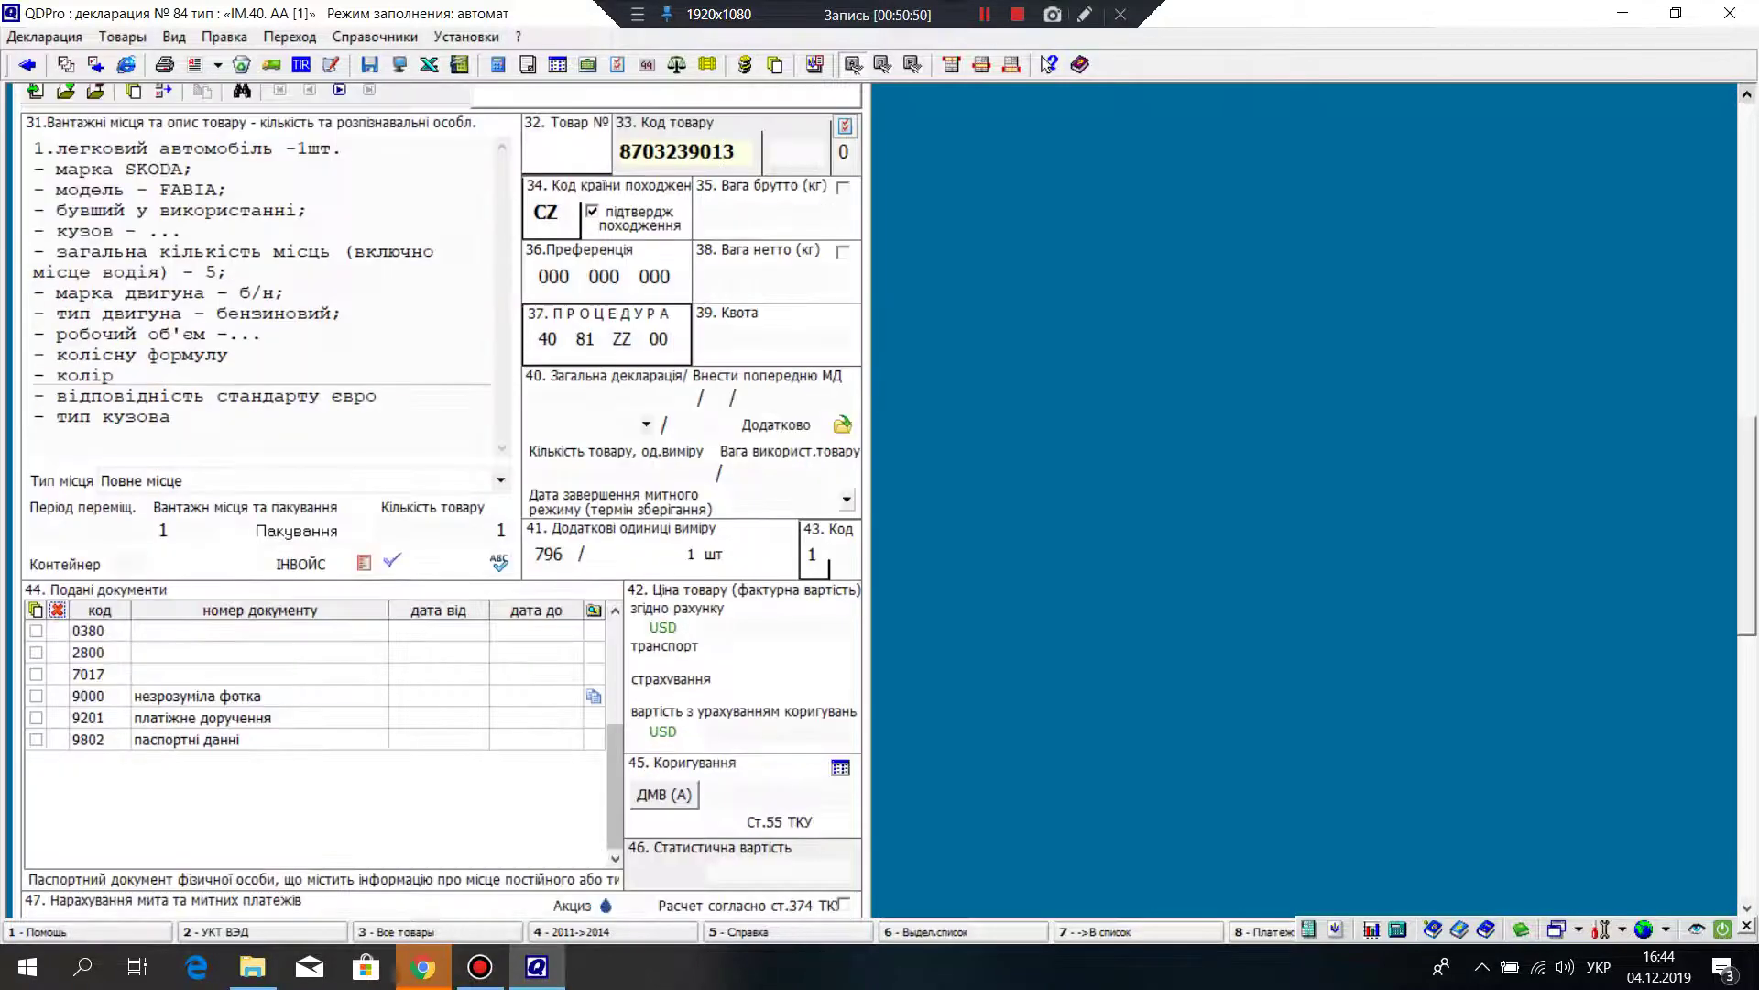
key("Return")
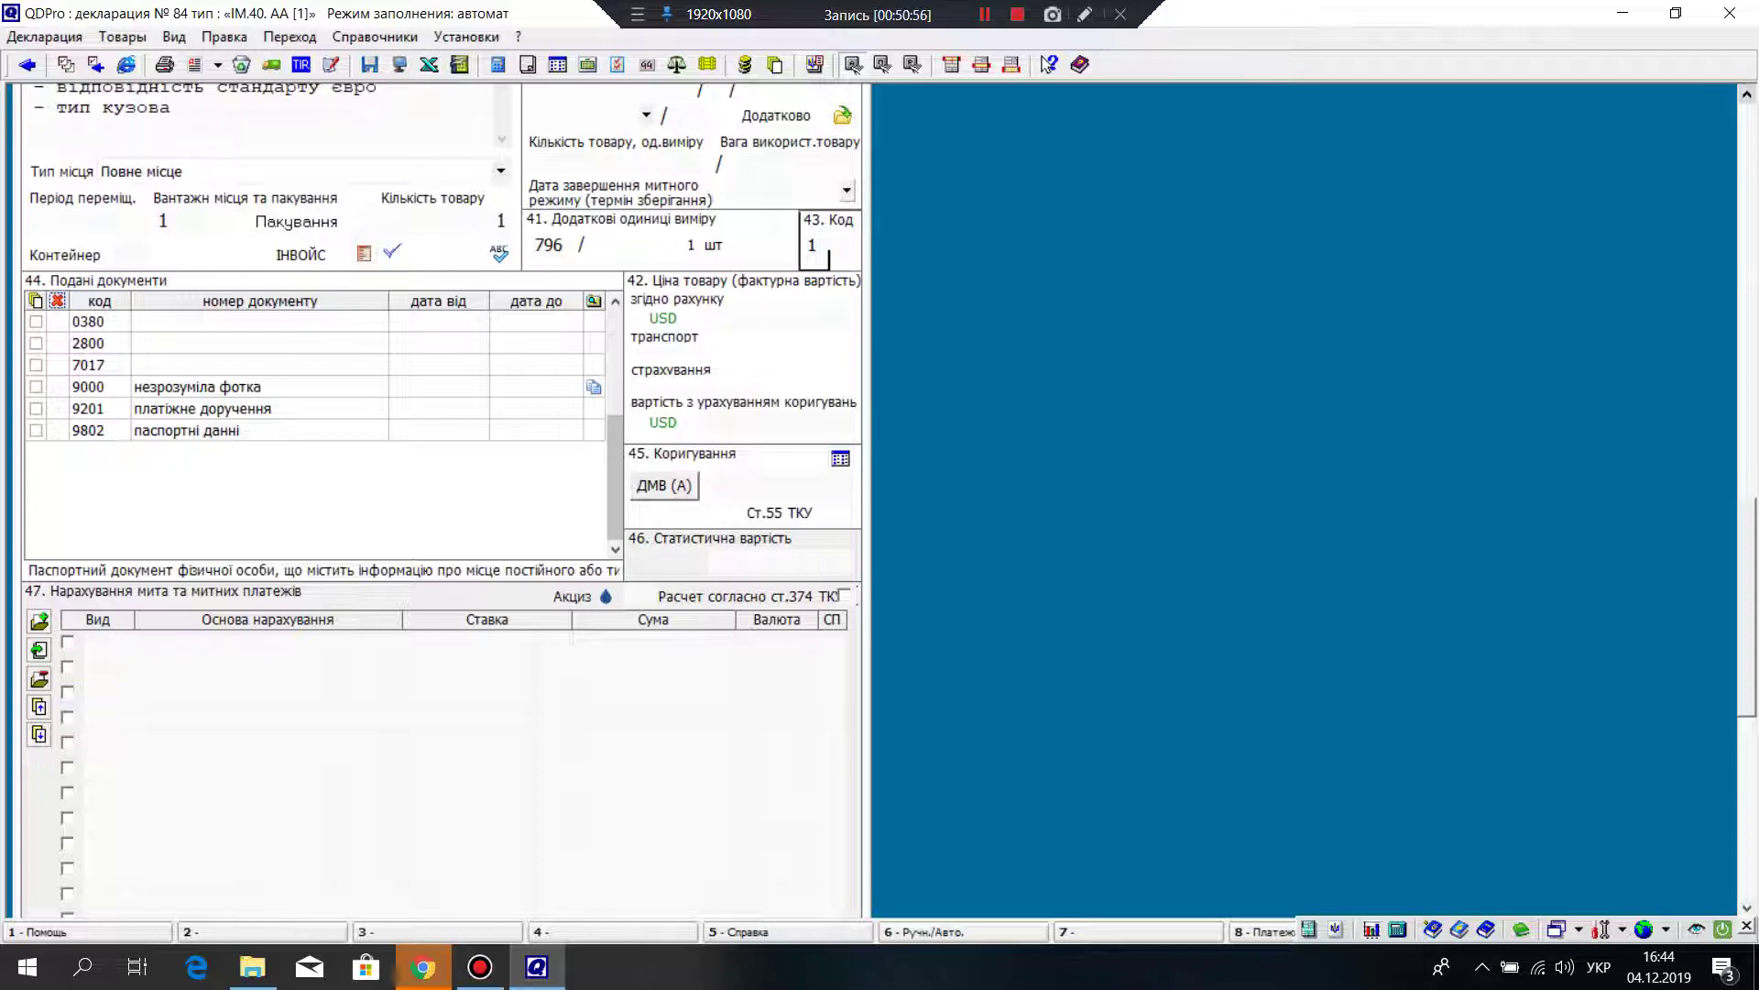
scroll(439, 499, "up", 15)
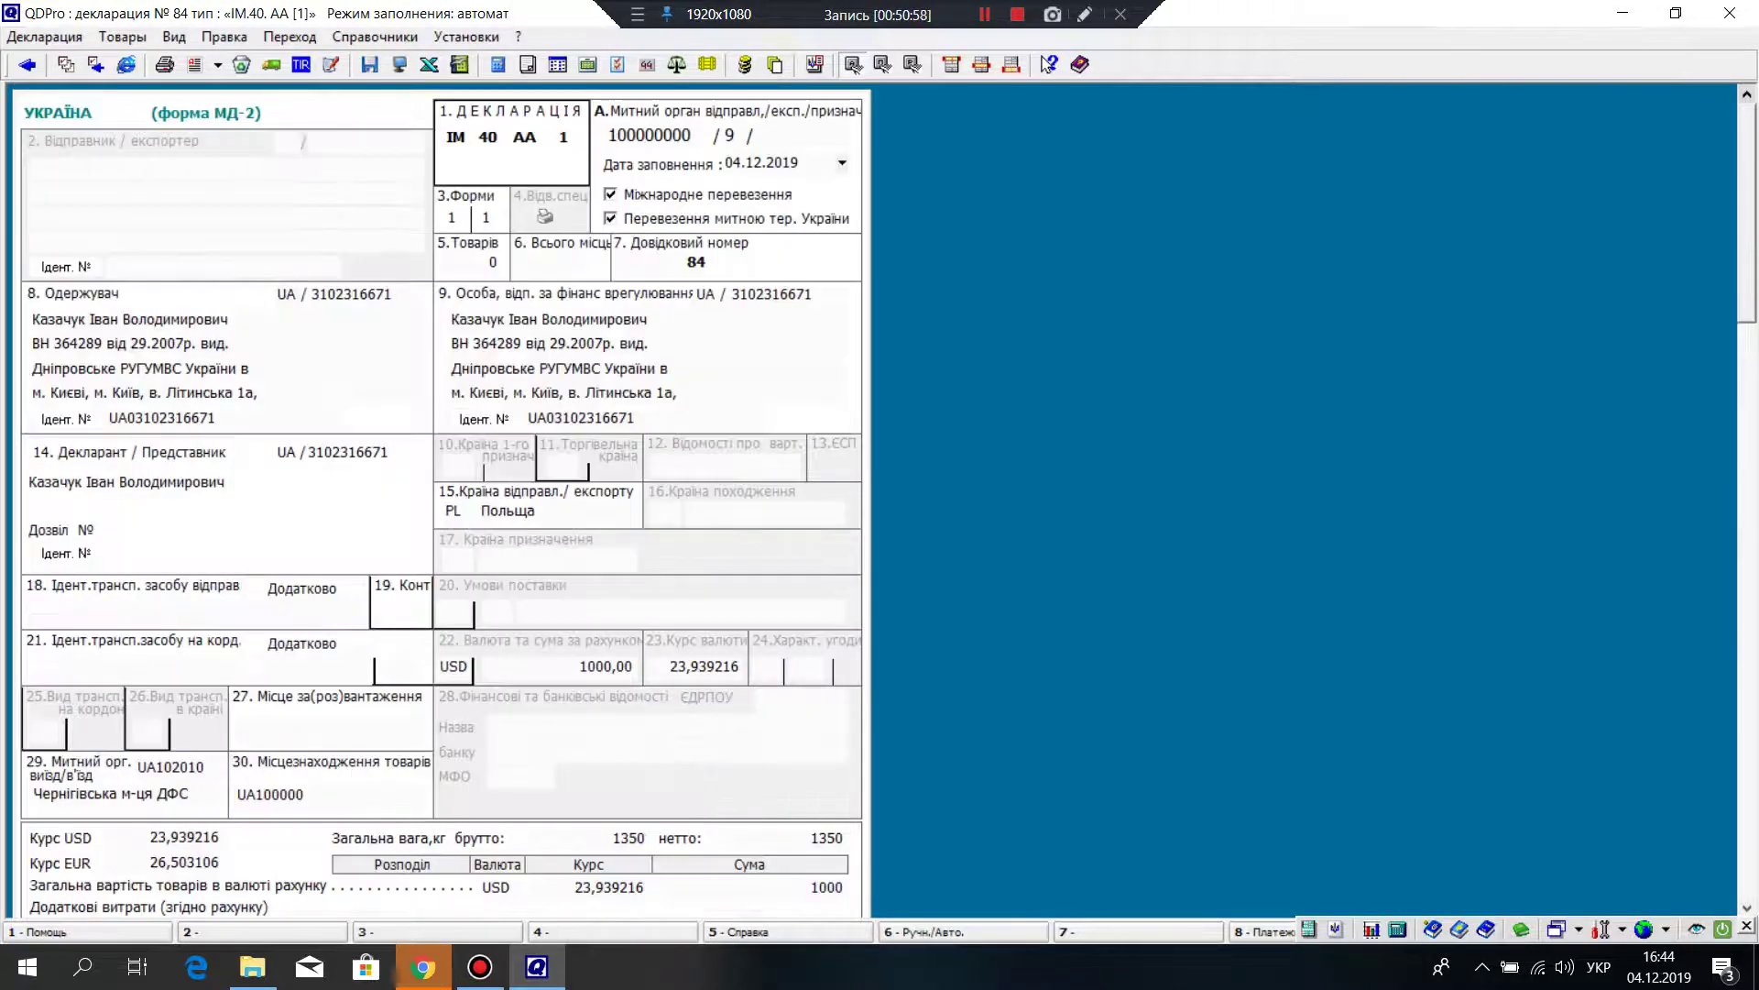
scroll(439, 499, "down", 15)
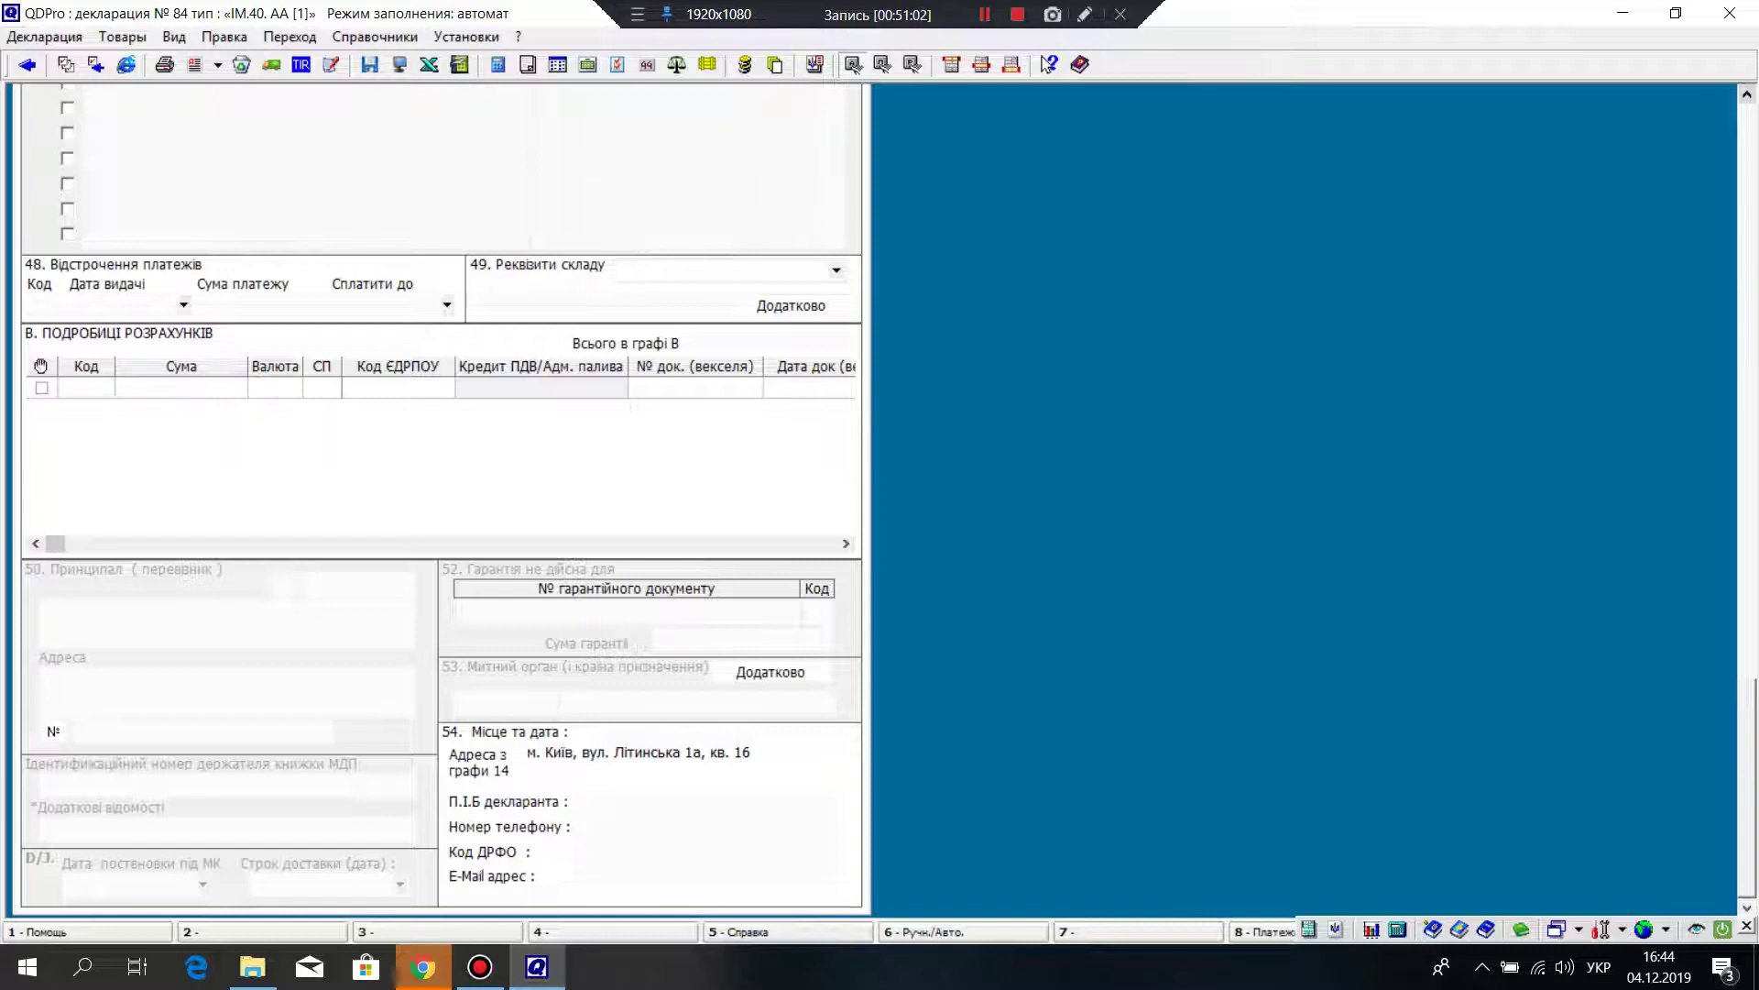
left_click(641, 801)
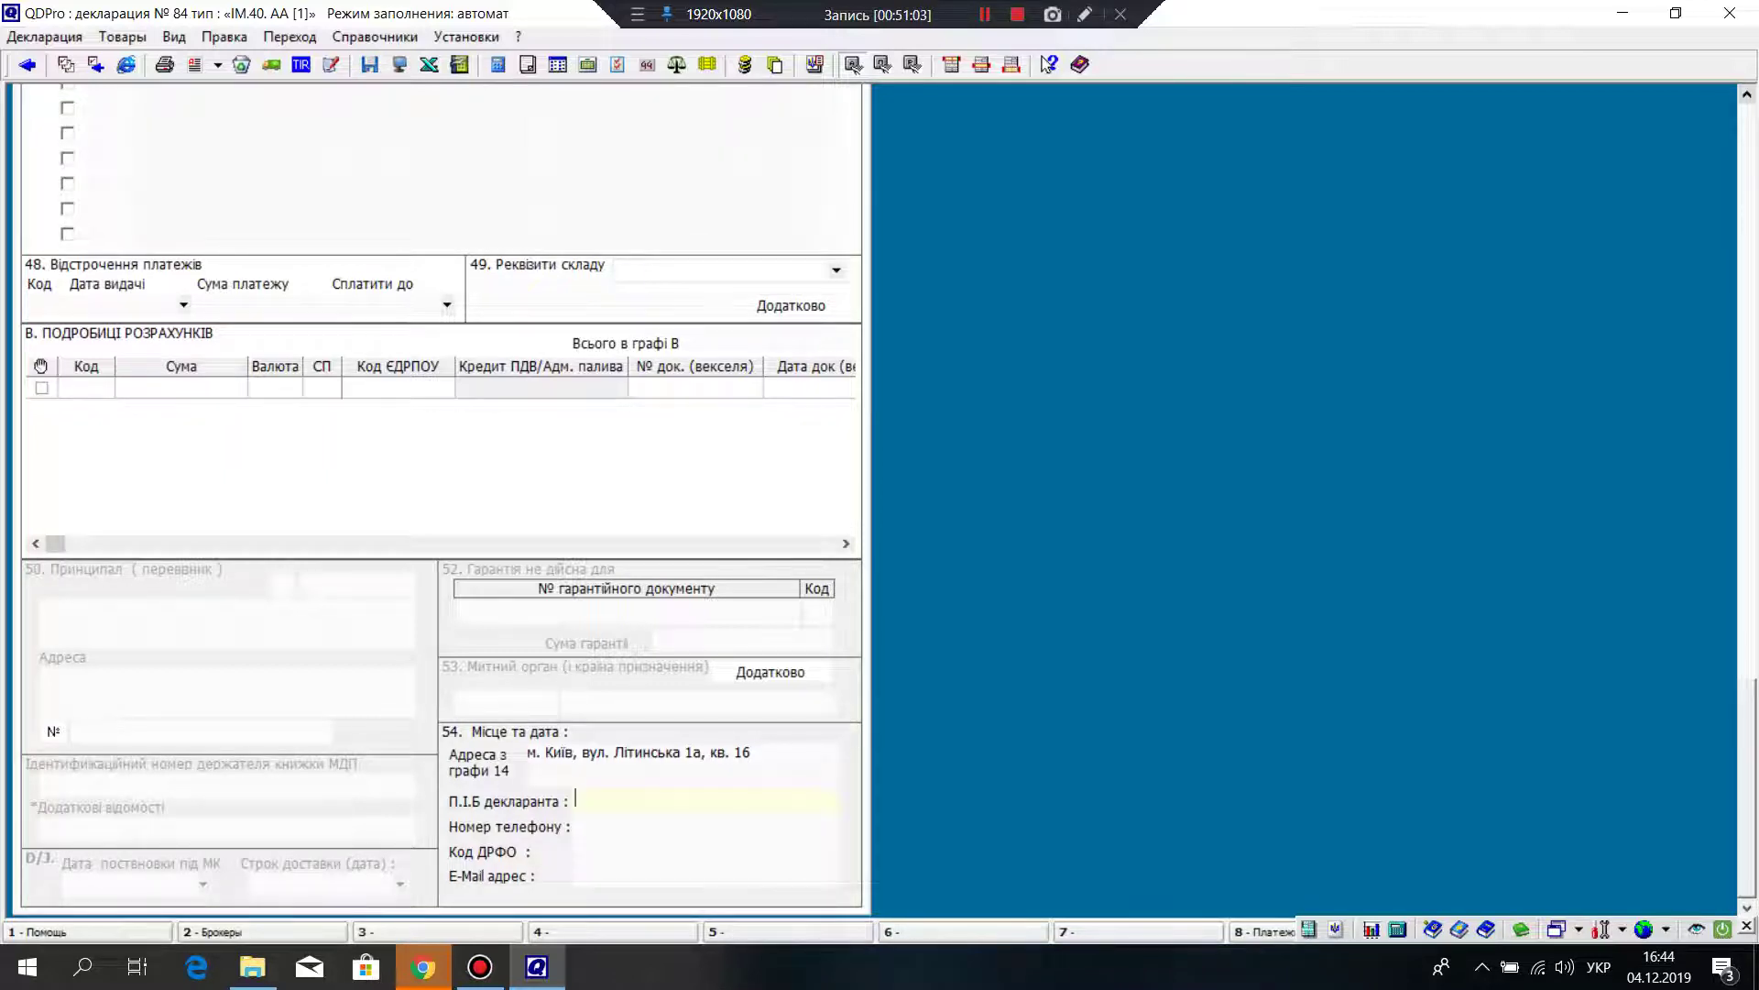
scroll(439, 495, "up", 5)
scroll(440, 495, "down", 5)
scroll(440, 495, "up", 8)
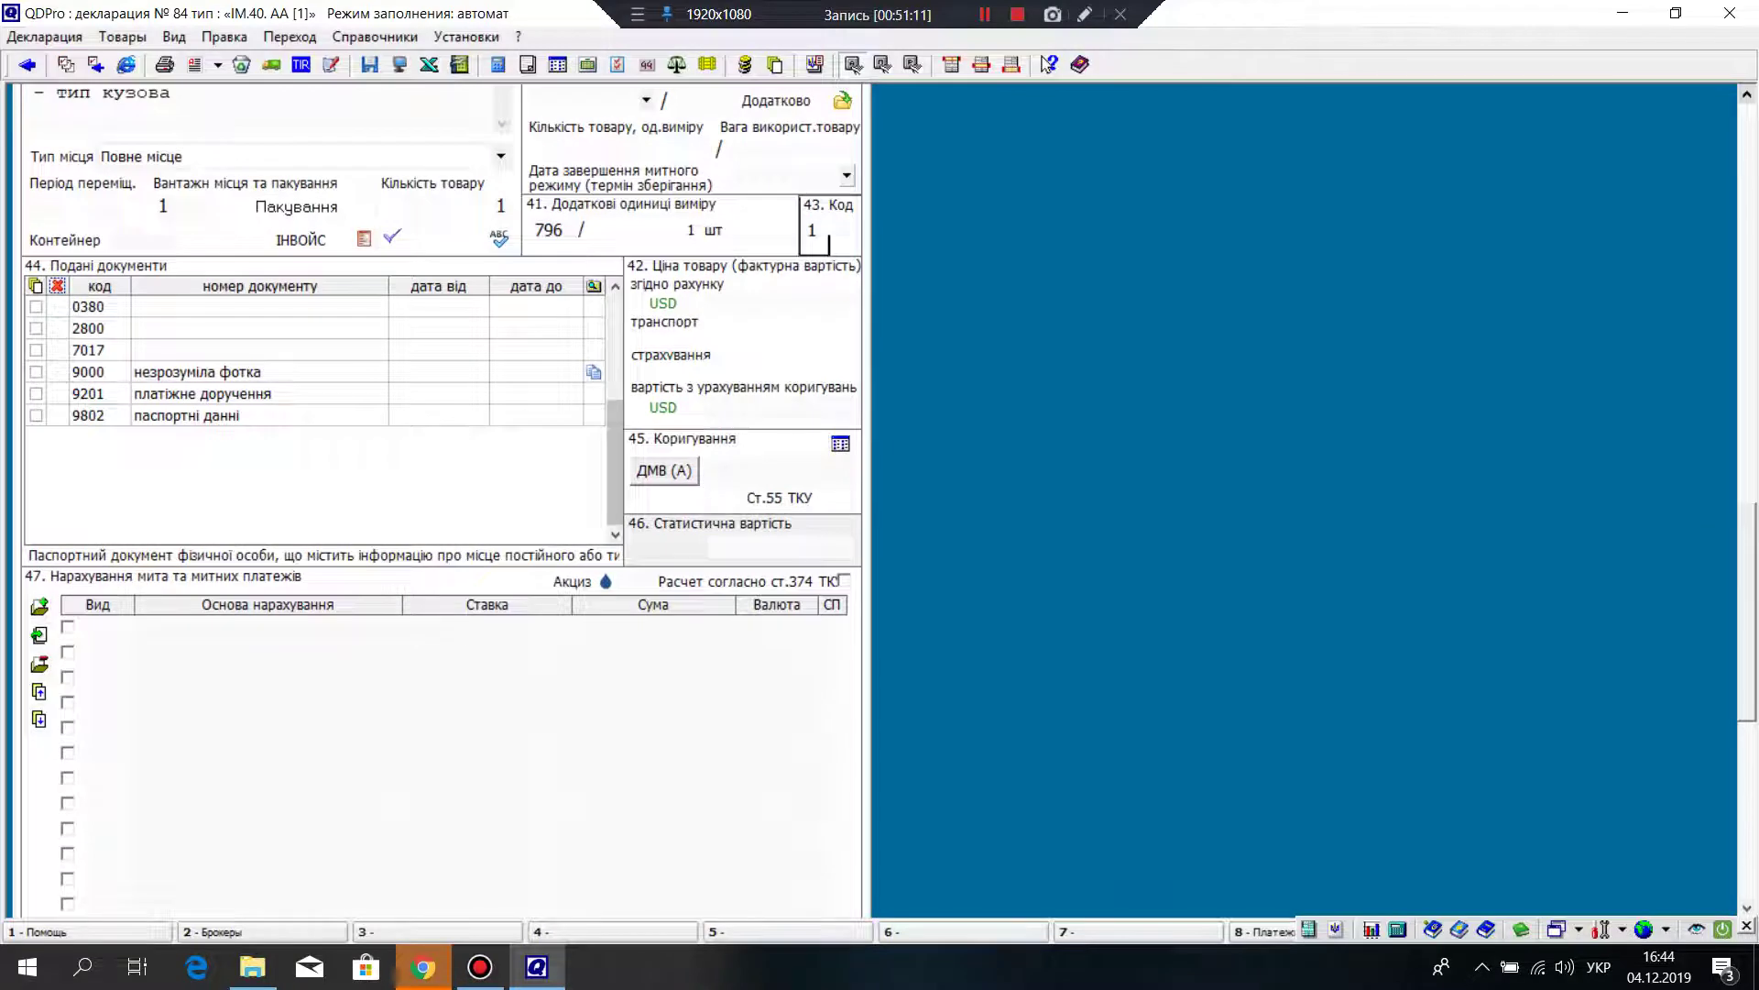
left_click(812, 234)
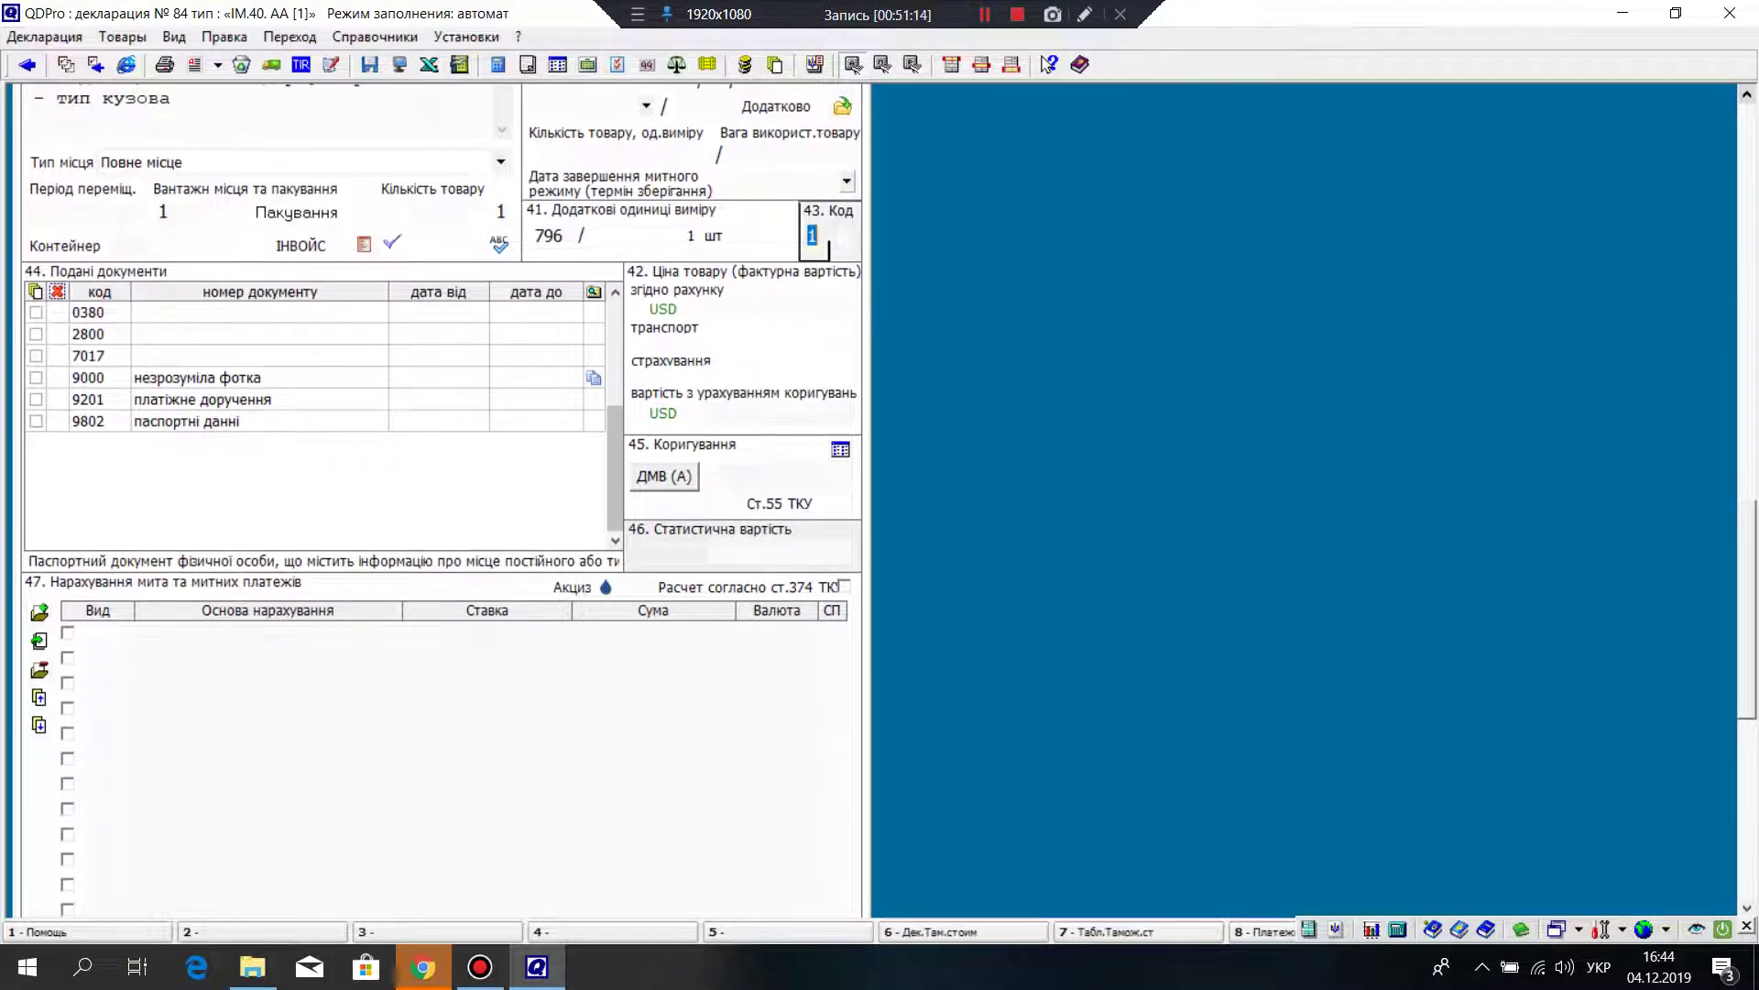
type("6")
key("Return")
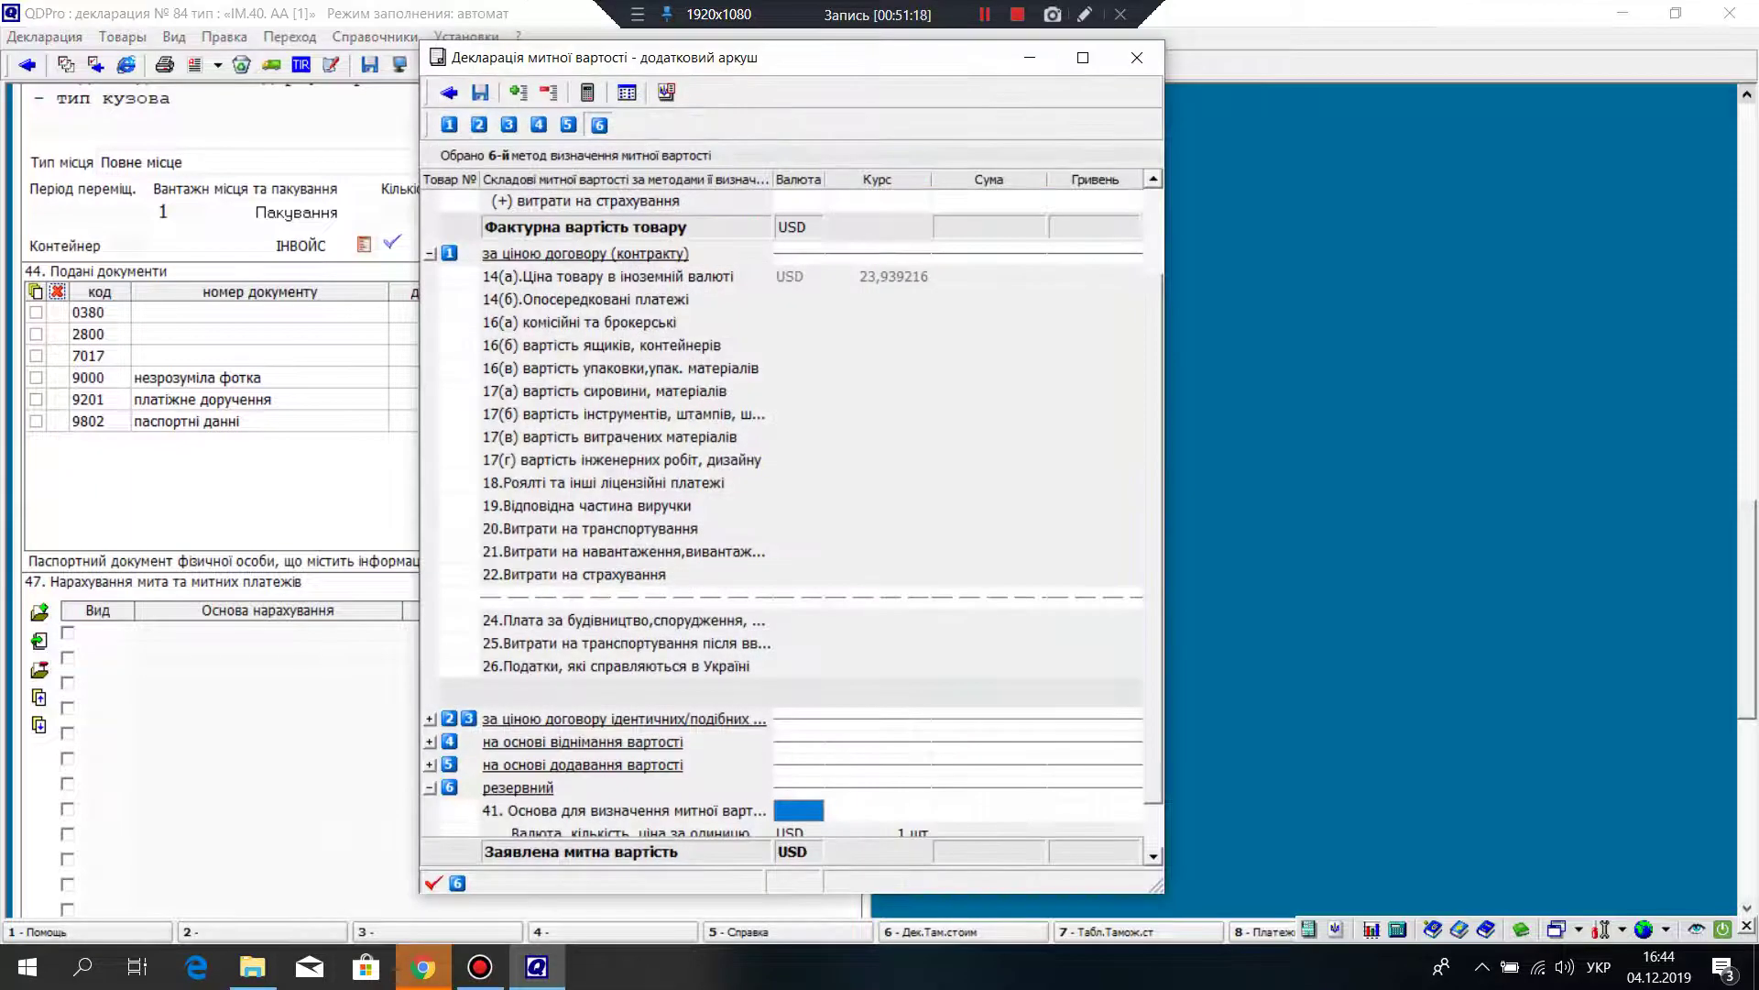
key("Return")
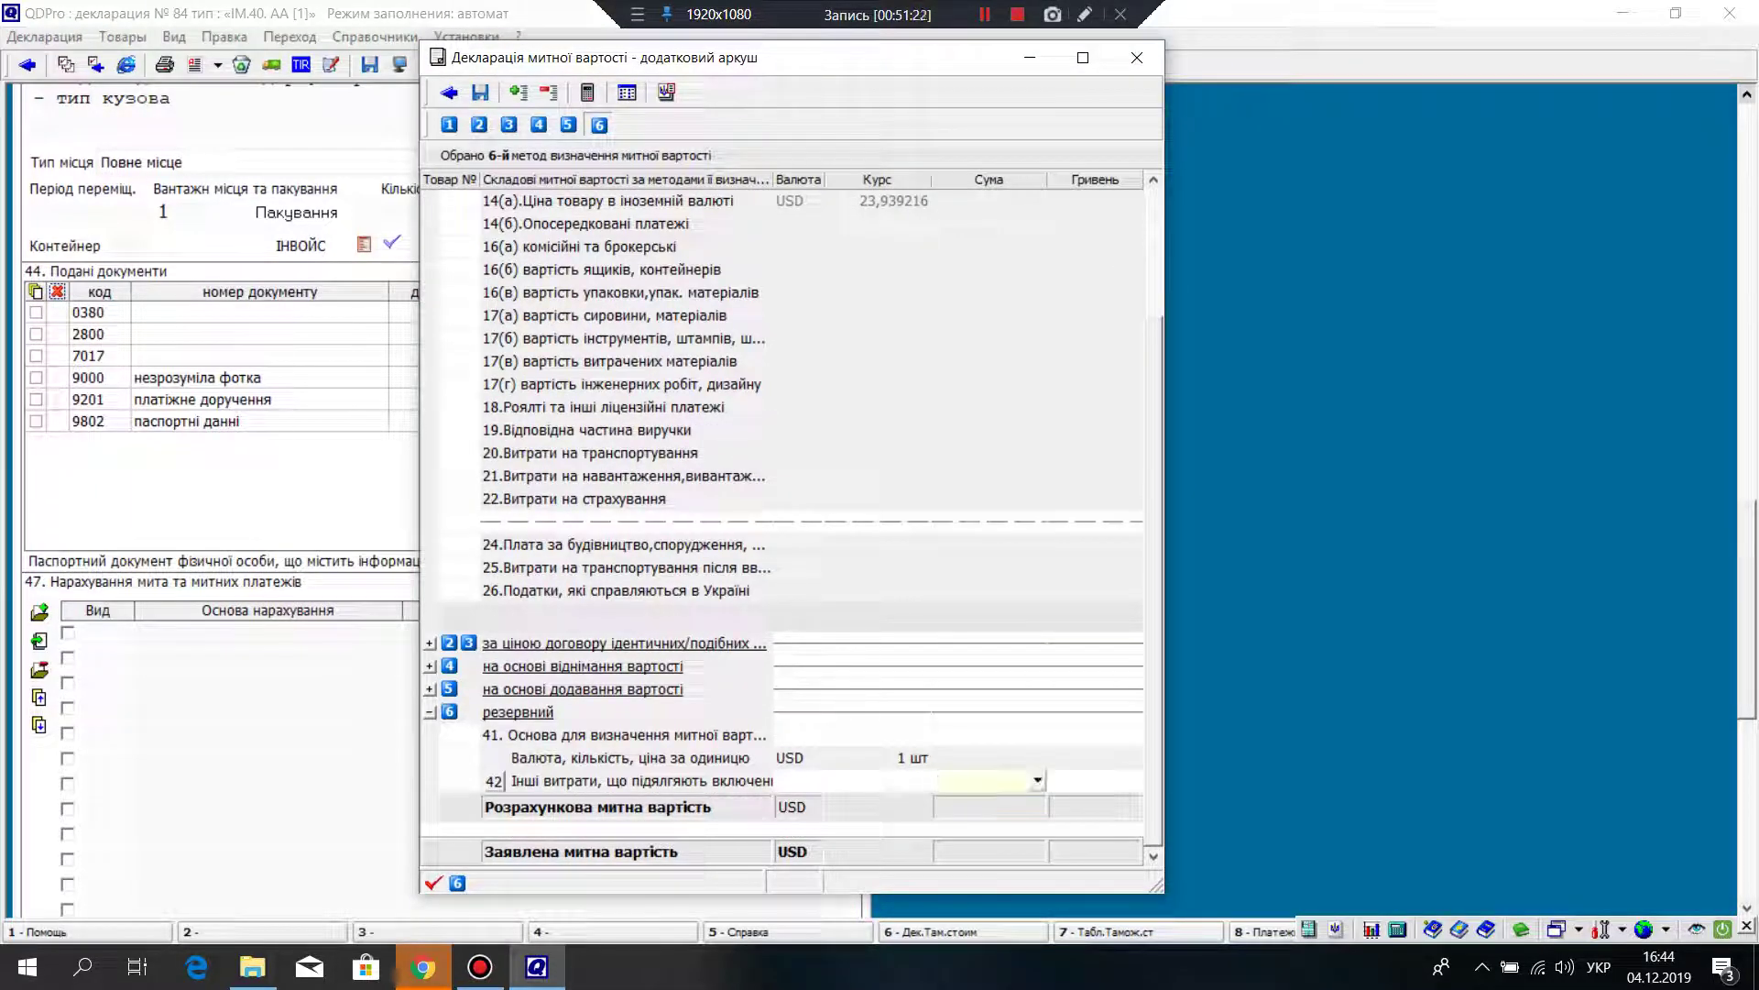
type("5000")
key("Return")
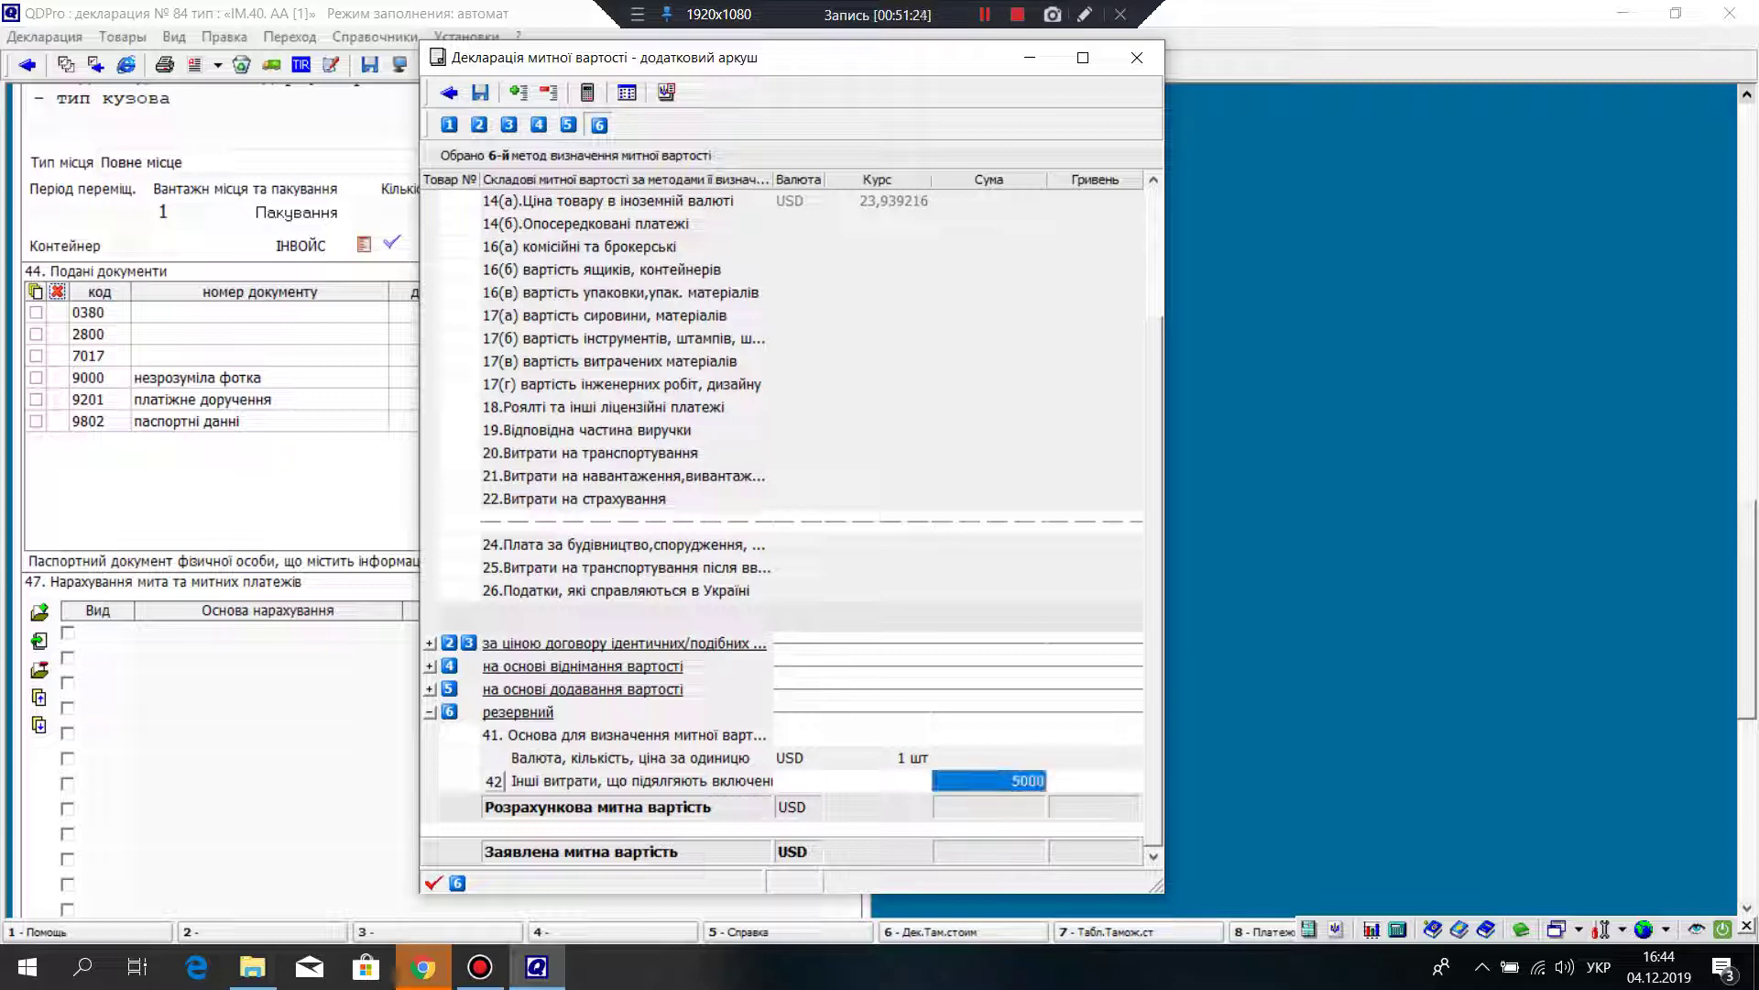
key("F2")
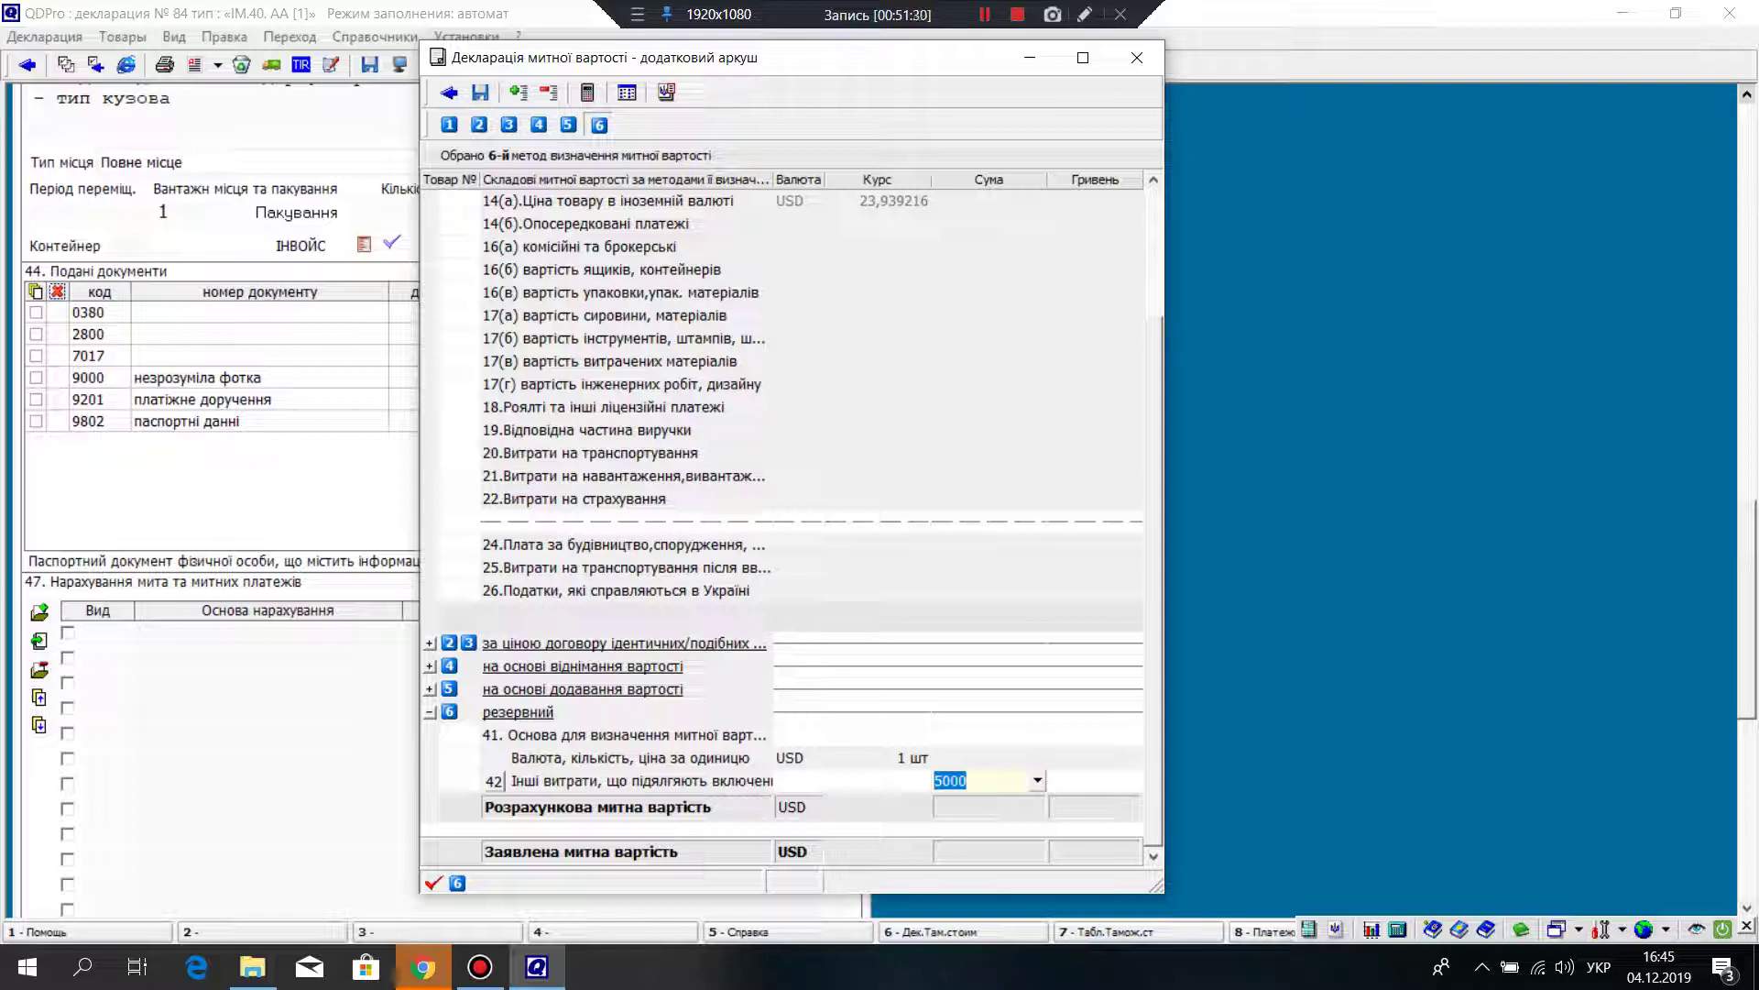
key("Escape")
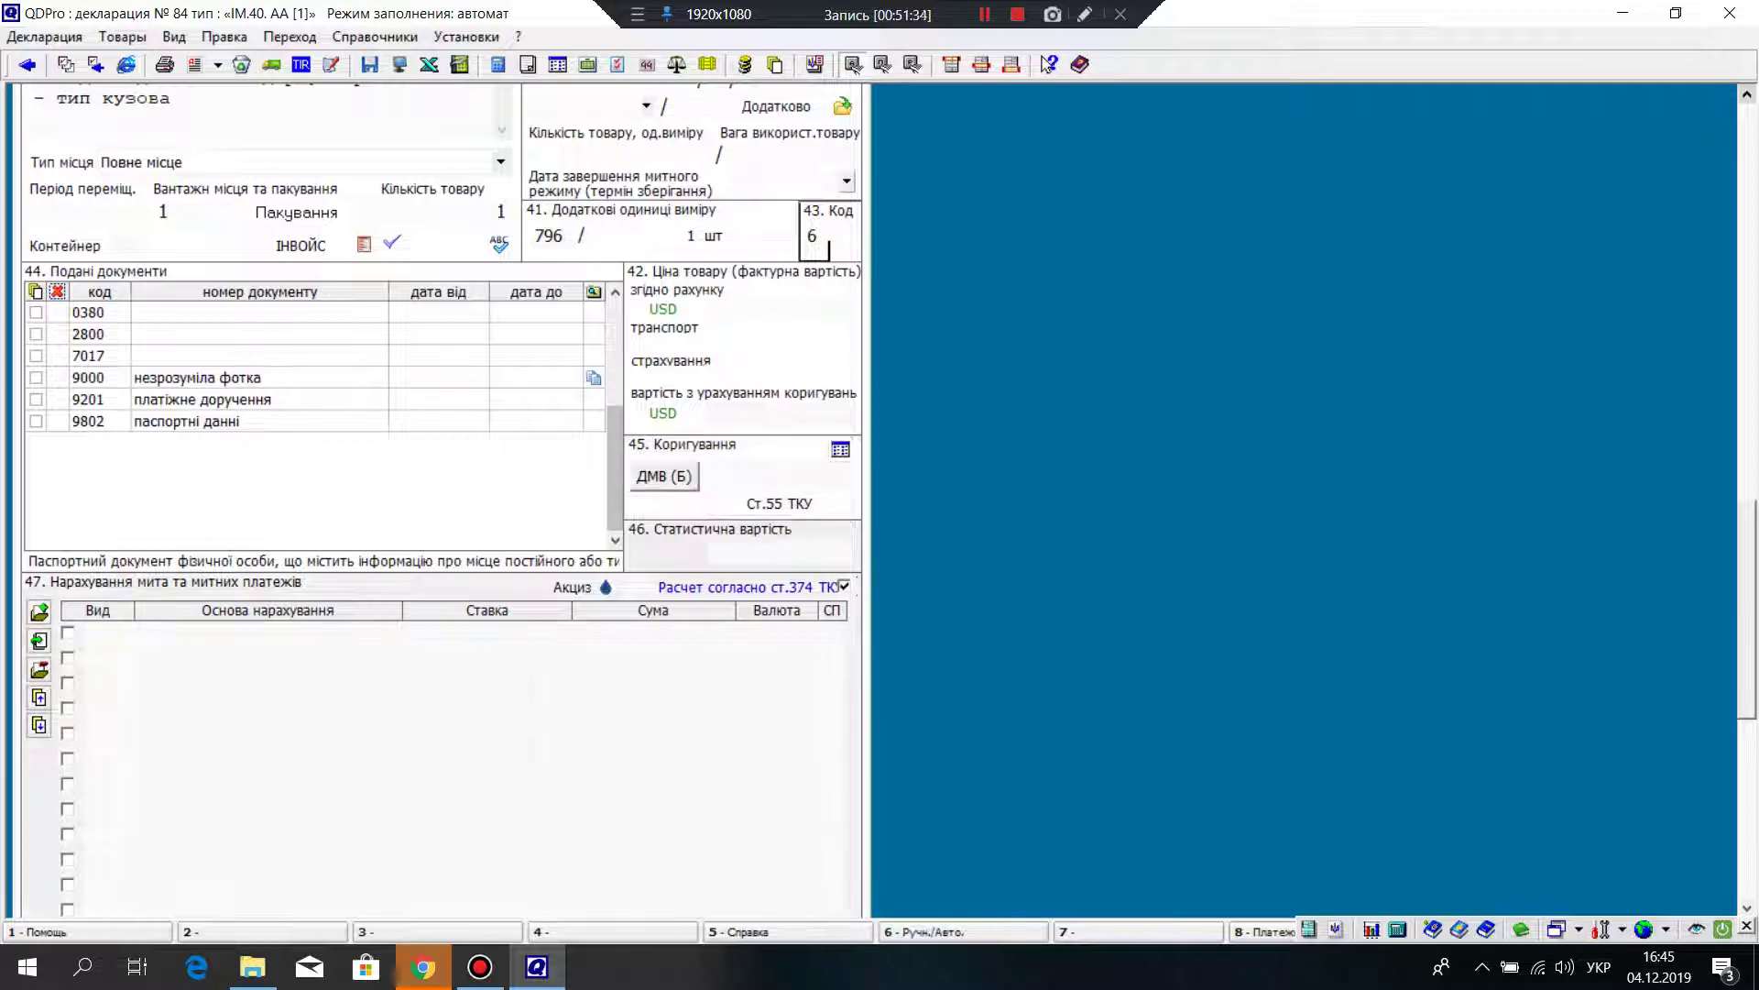
left_click(812, 235)
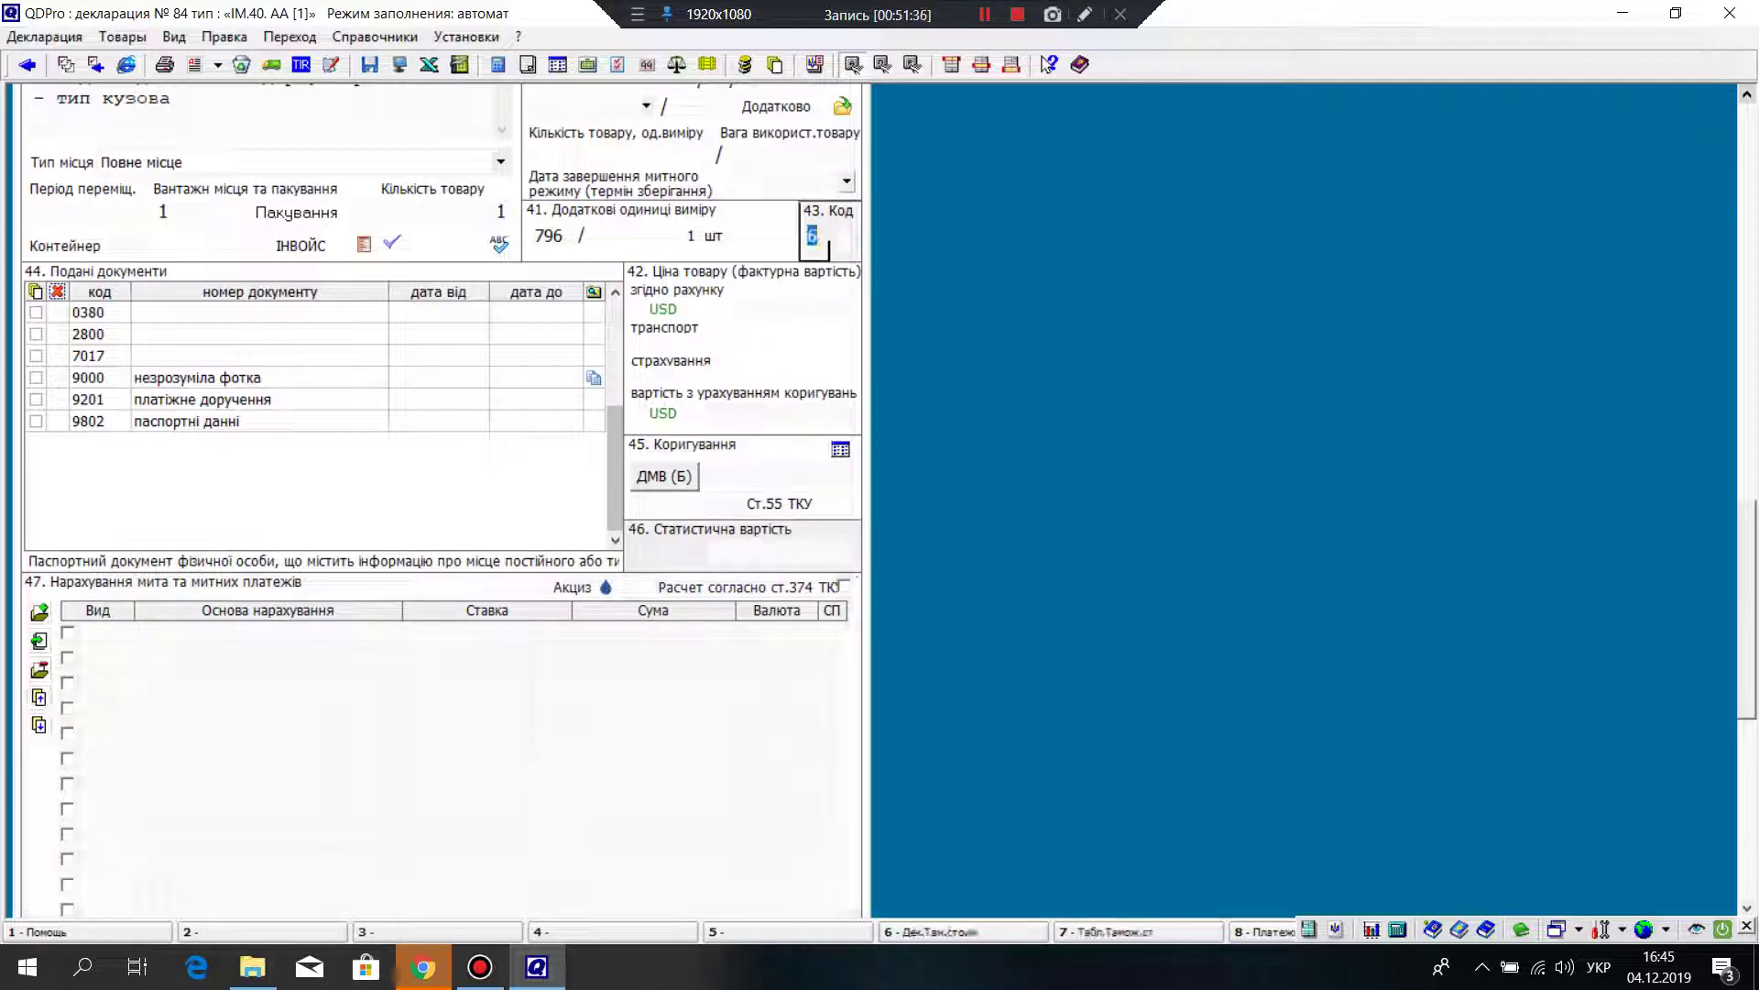
type("1")
key("Return")
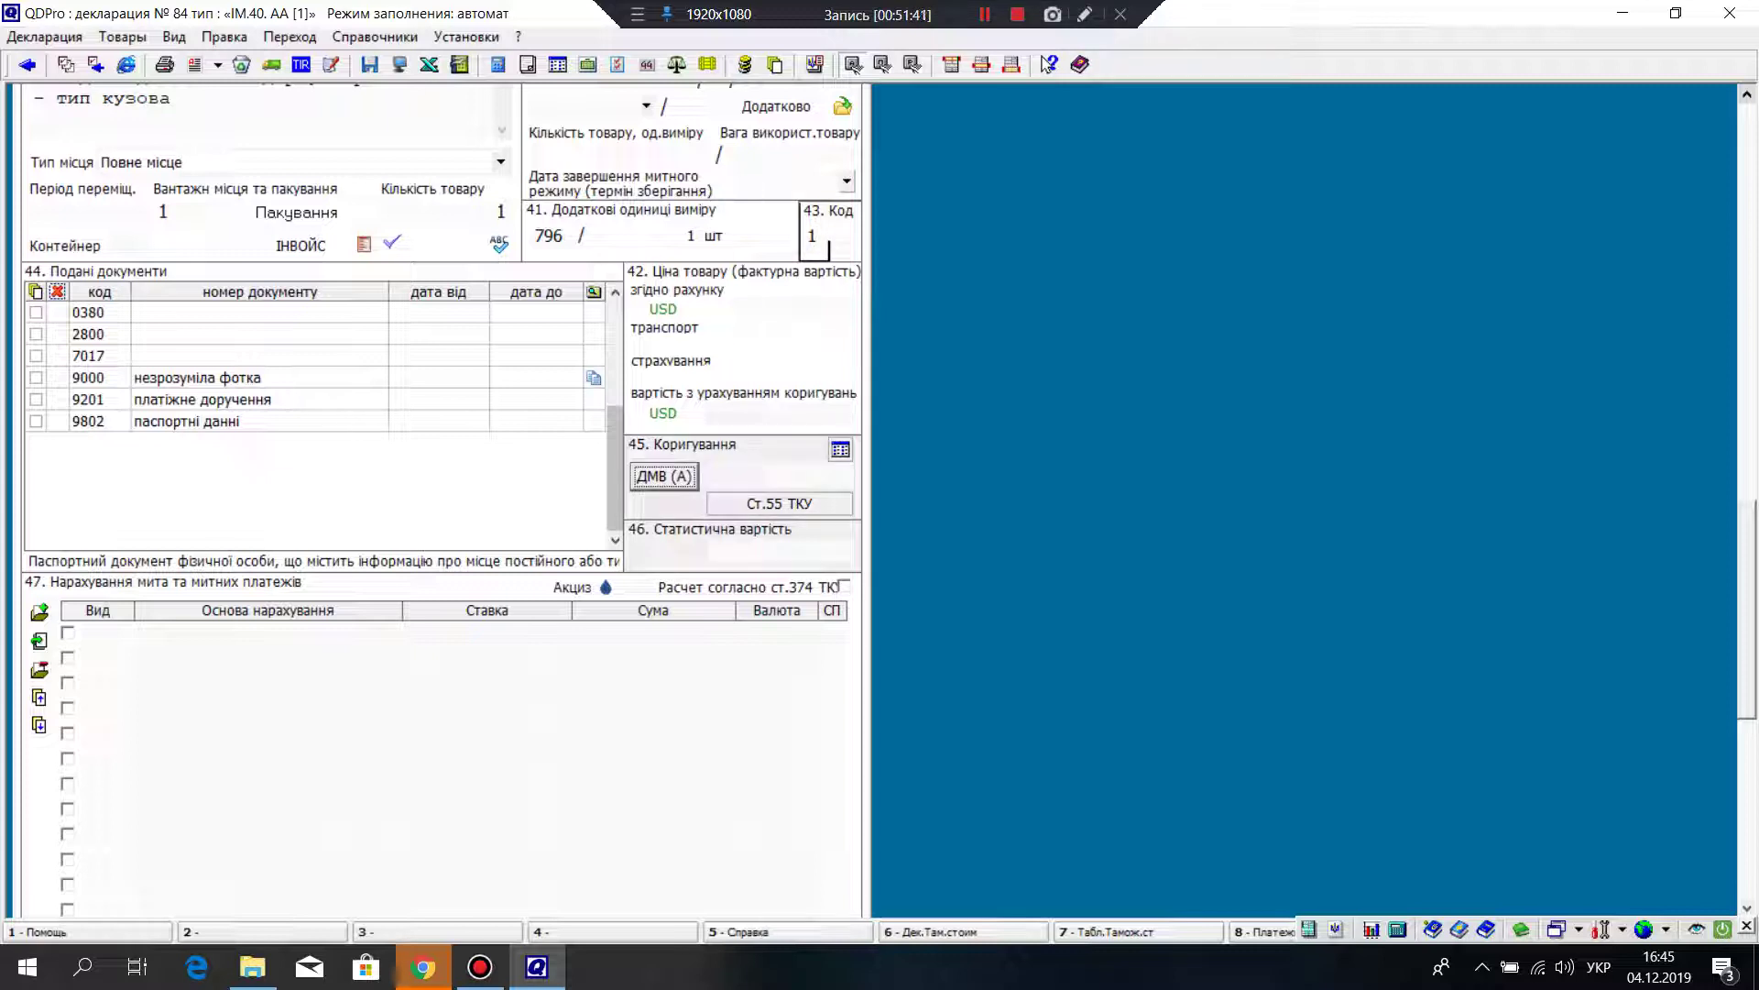
left_click(536, 420)
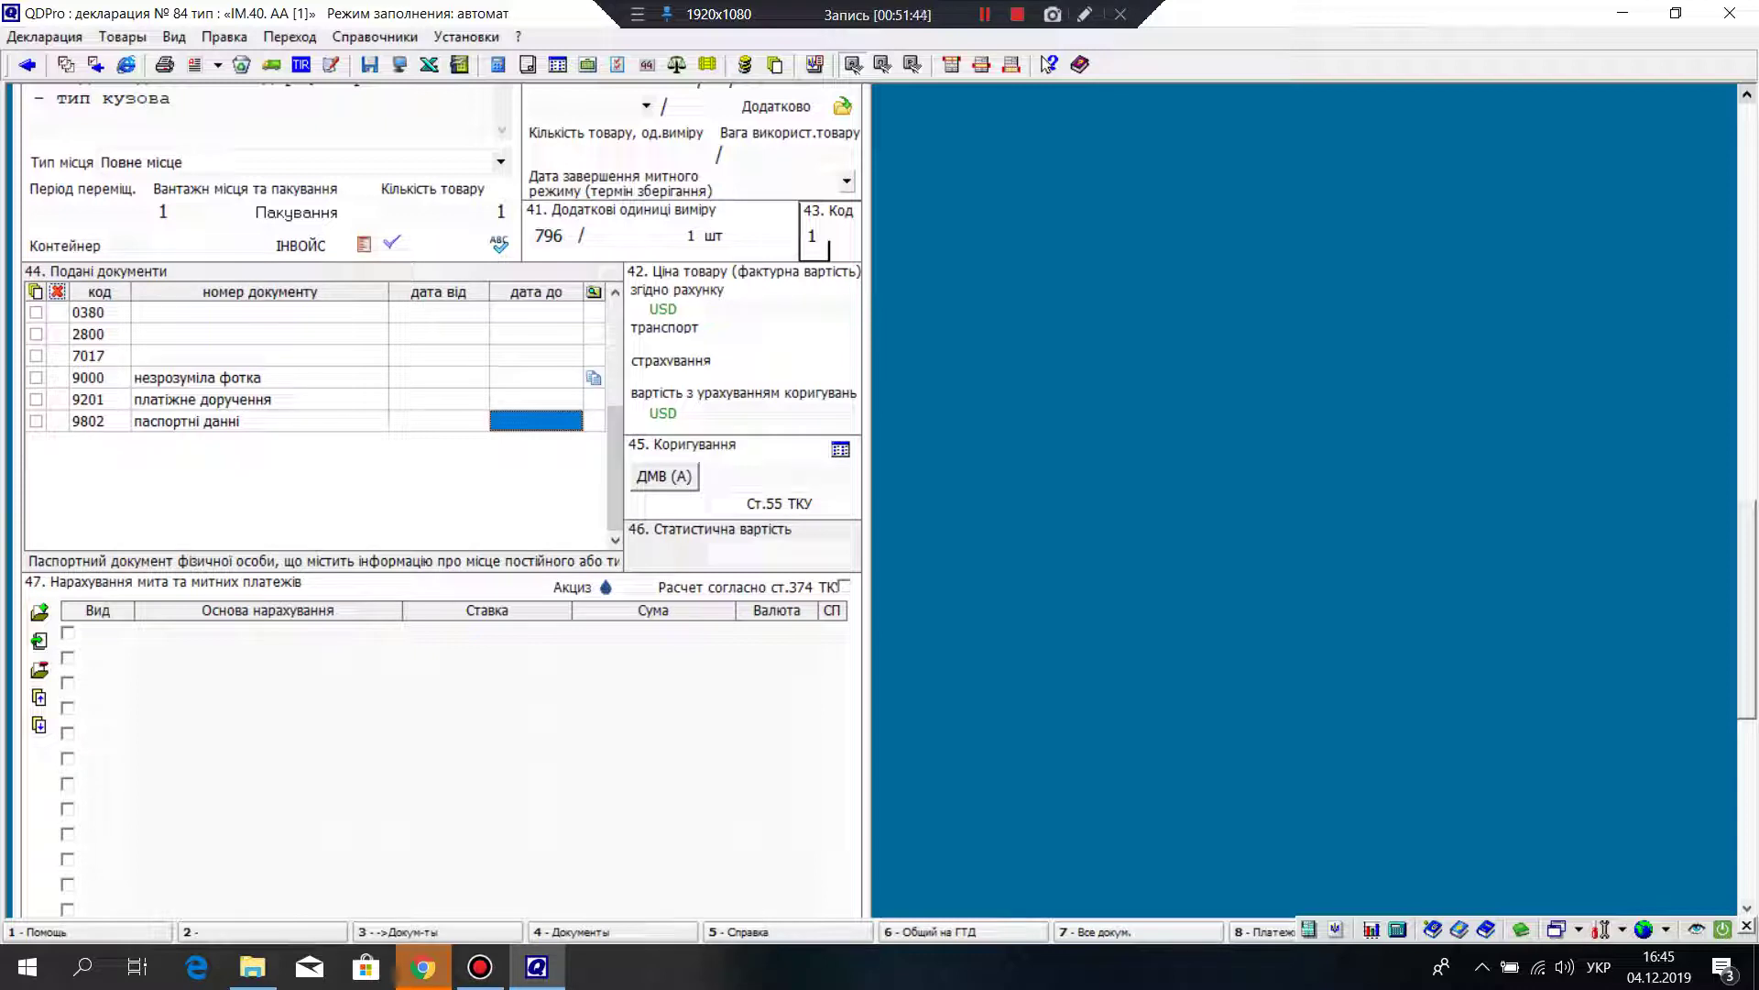
key("Tab")
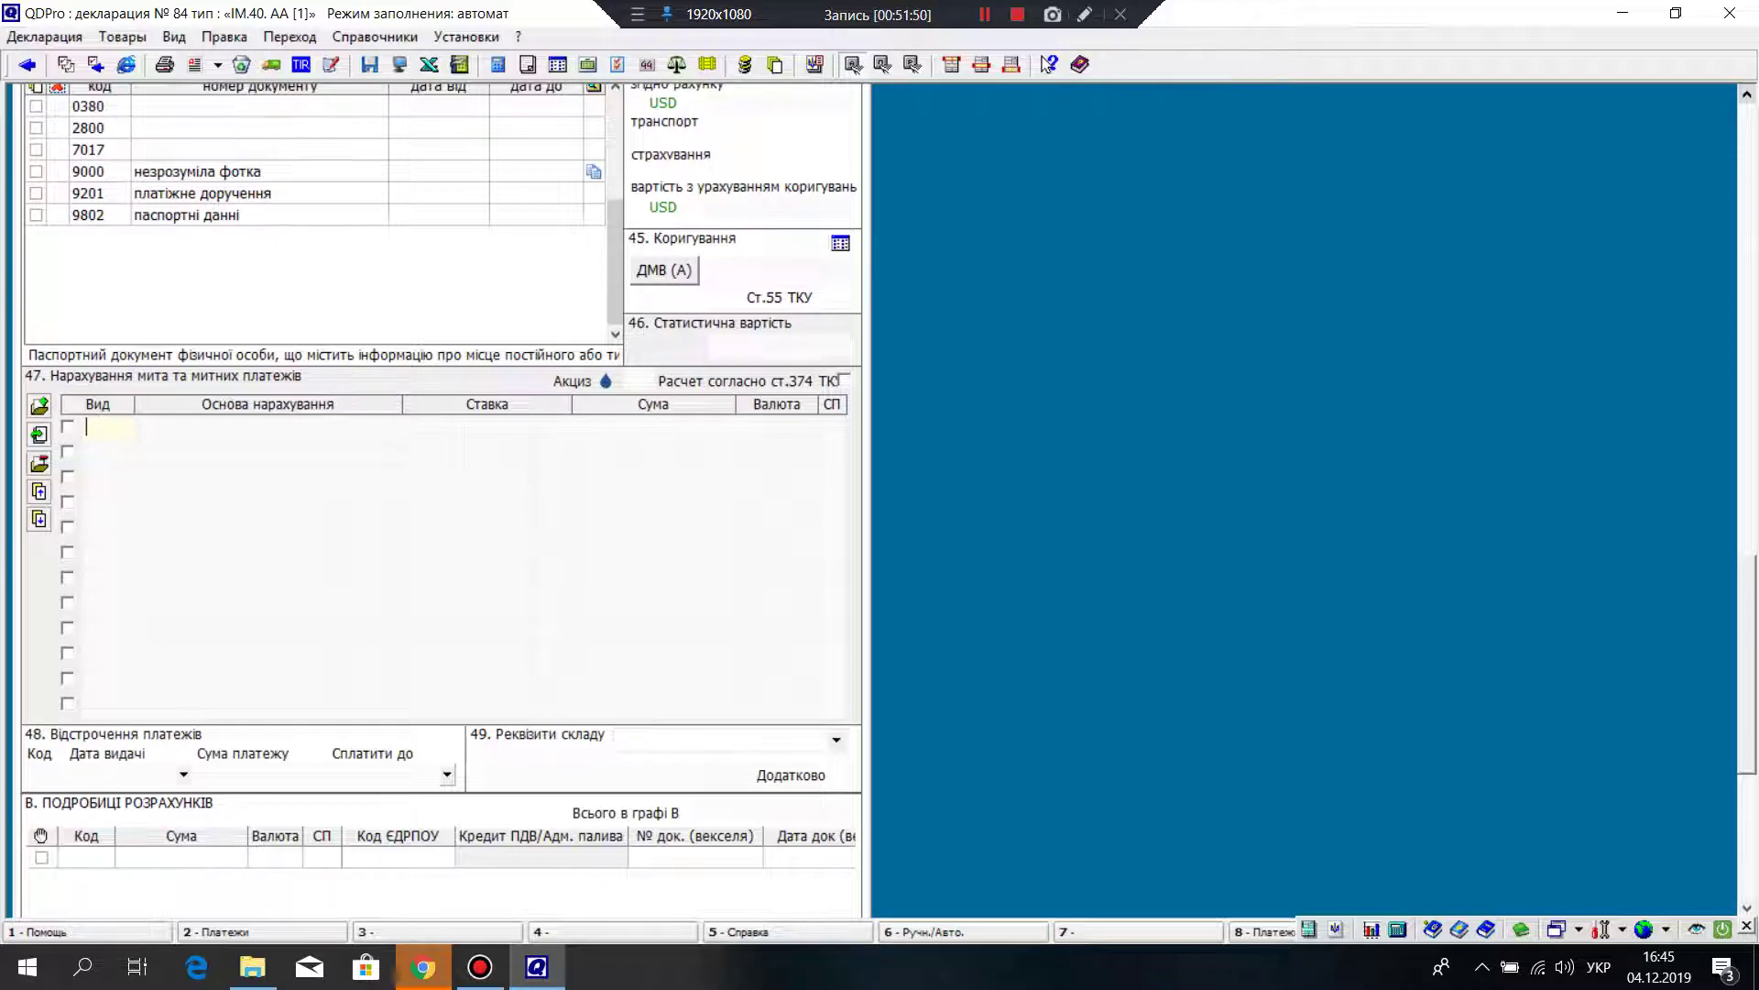
scroll(440, 494, "up", 5)
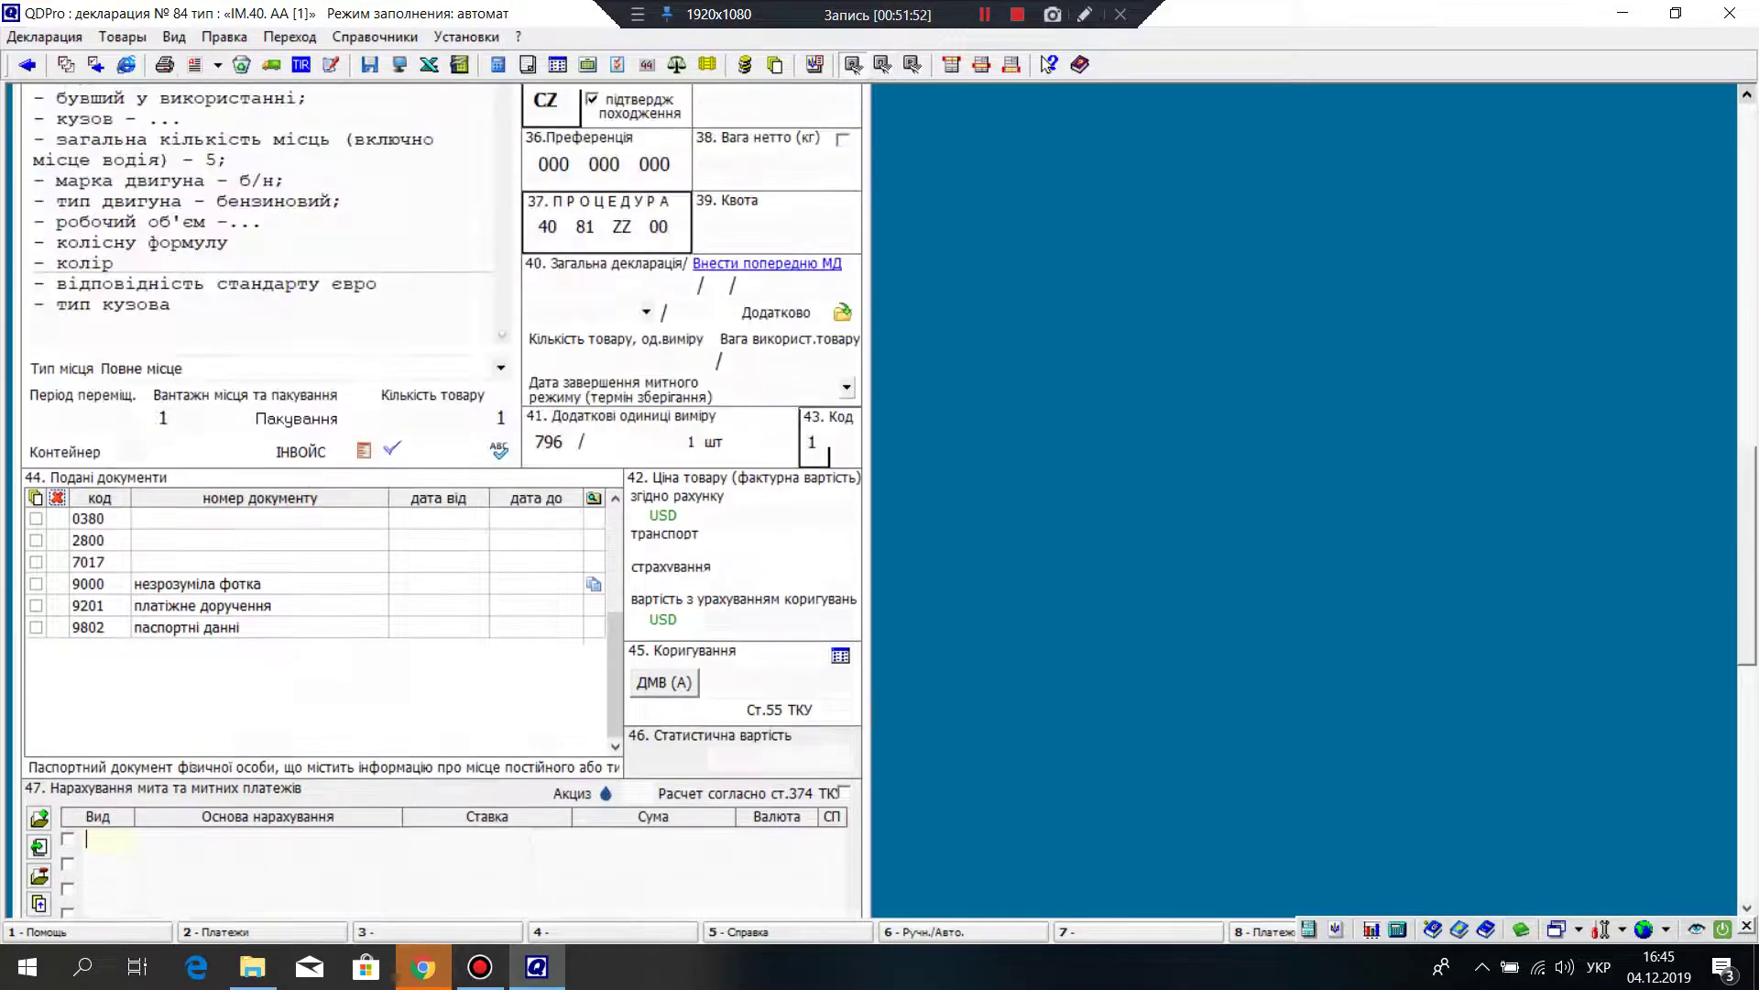
scroll(440, 495, "up", 2)
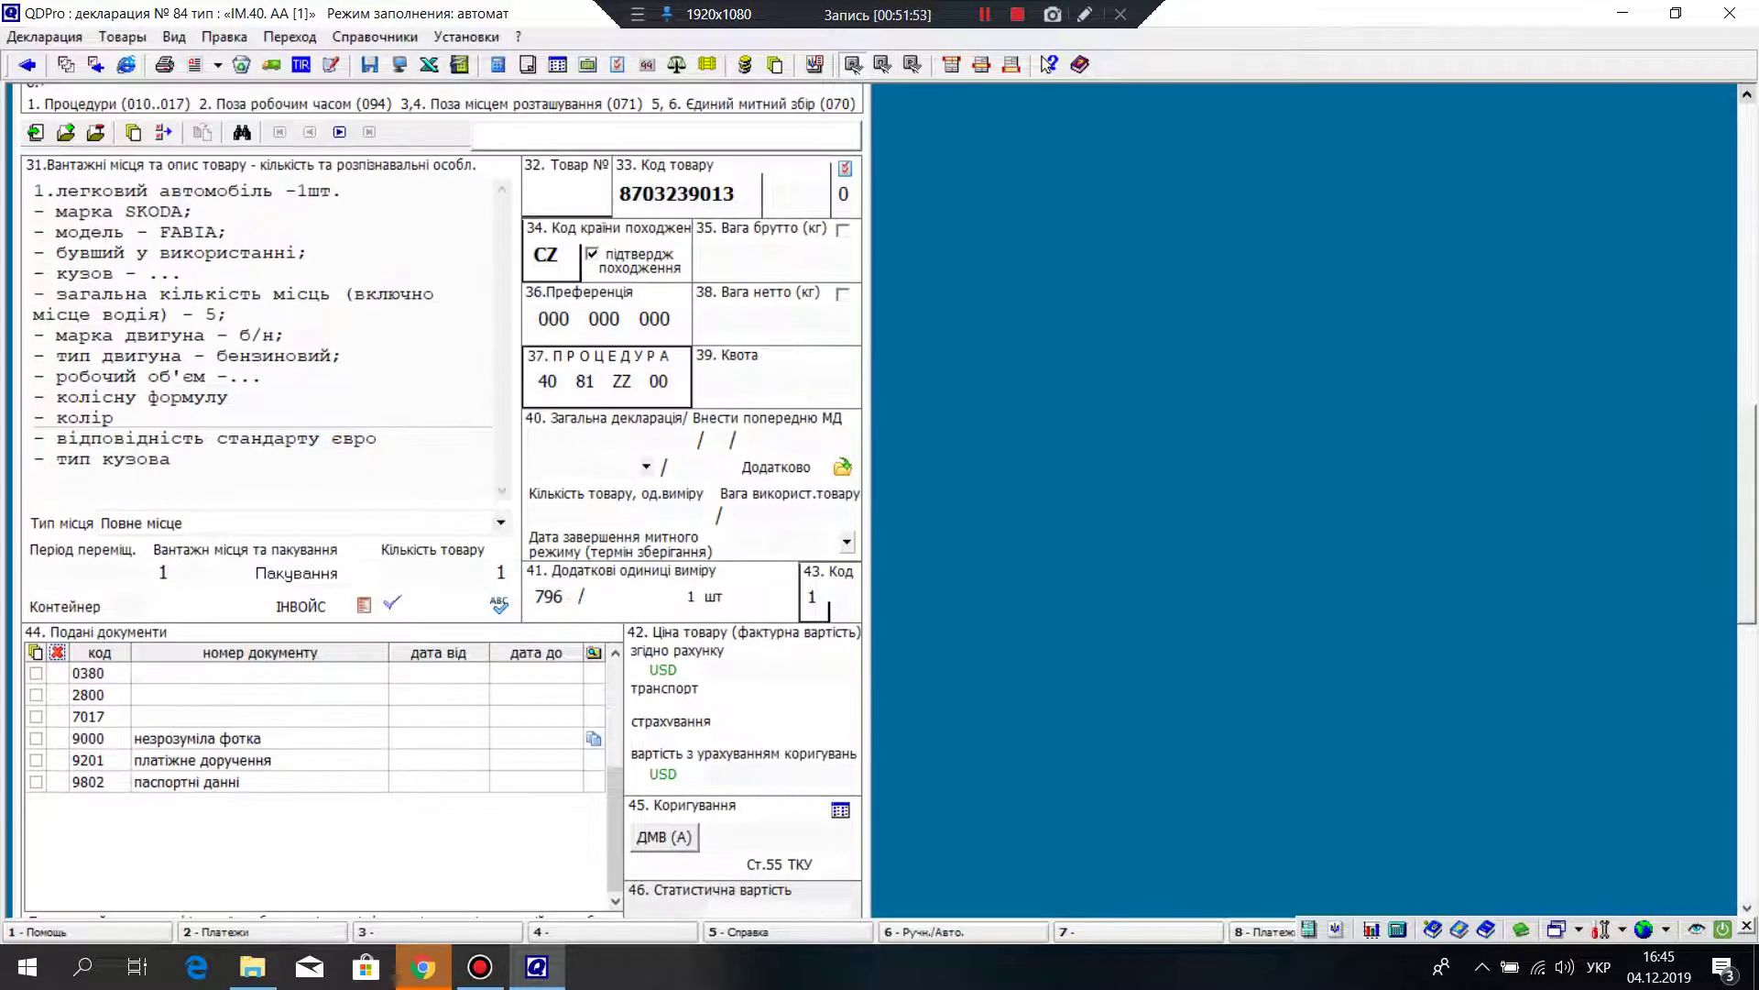
right_click(707, 193)
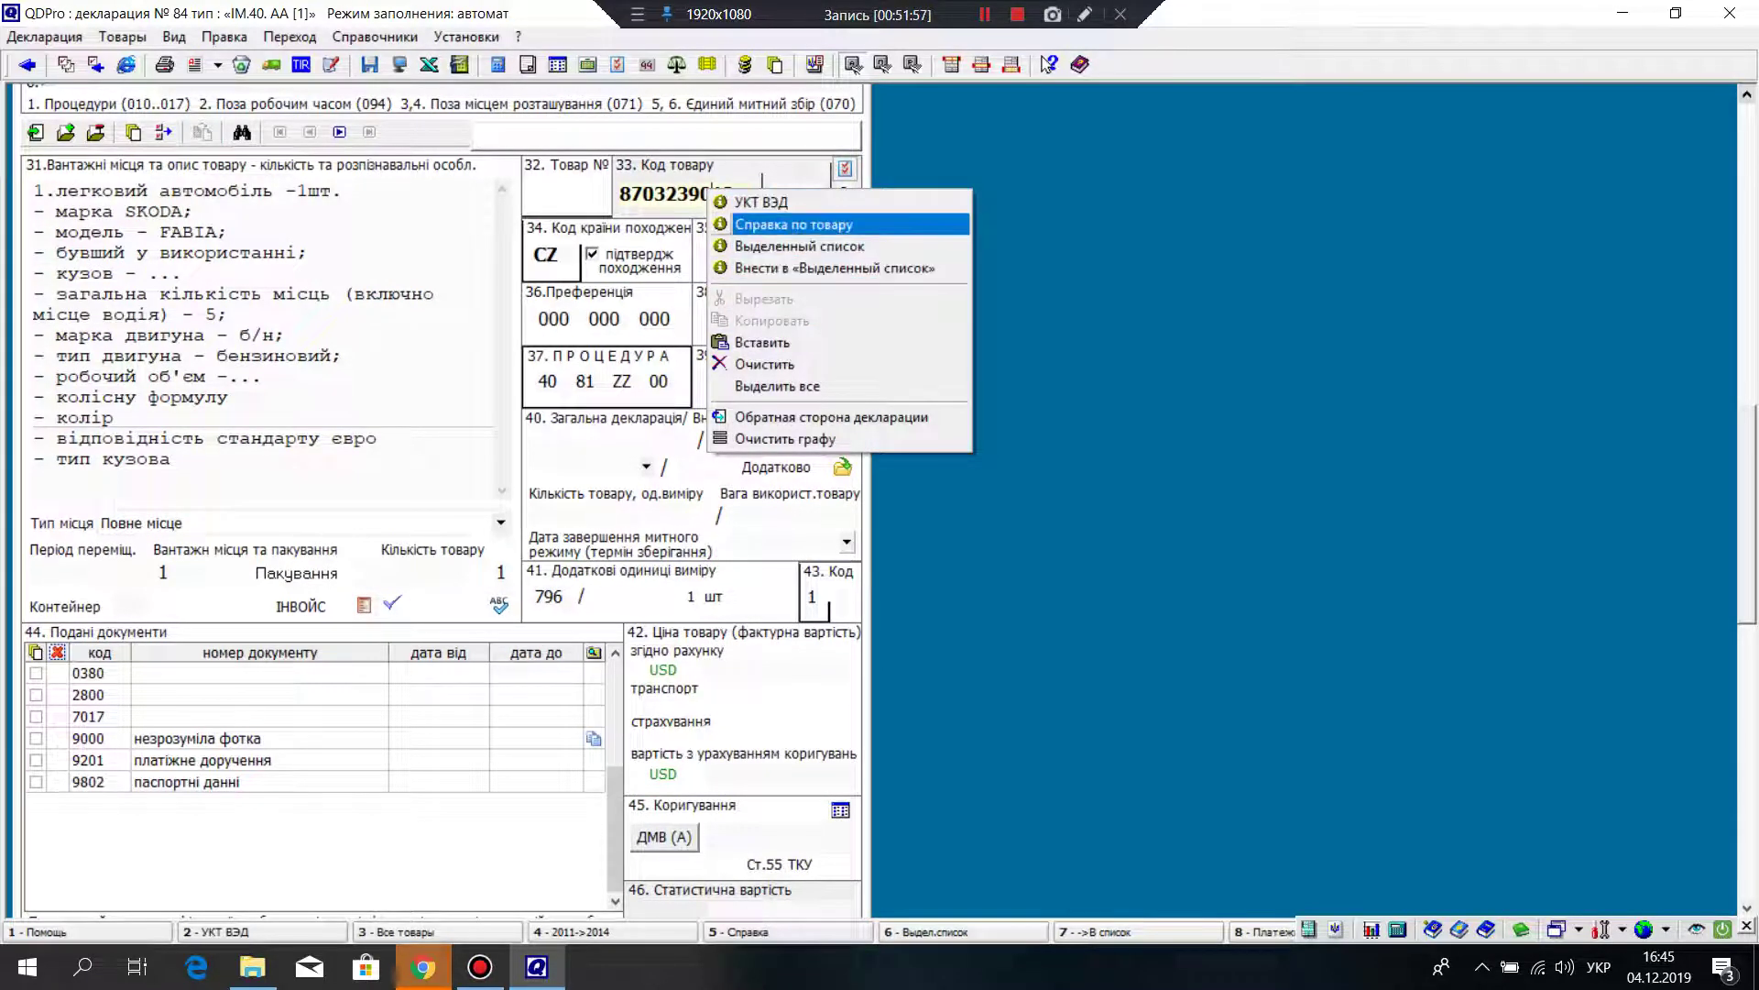
left_click(760, 201)
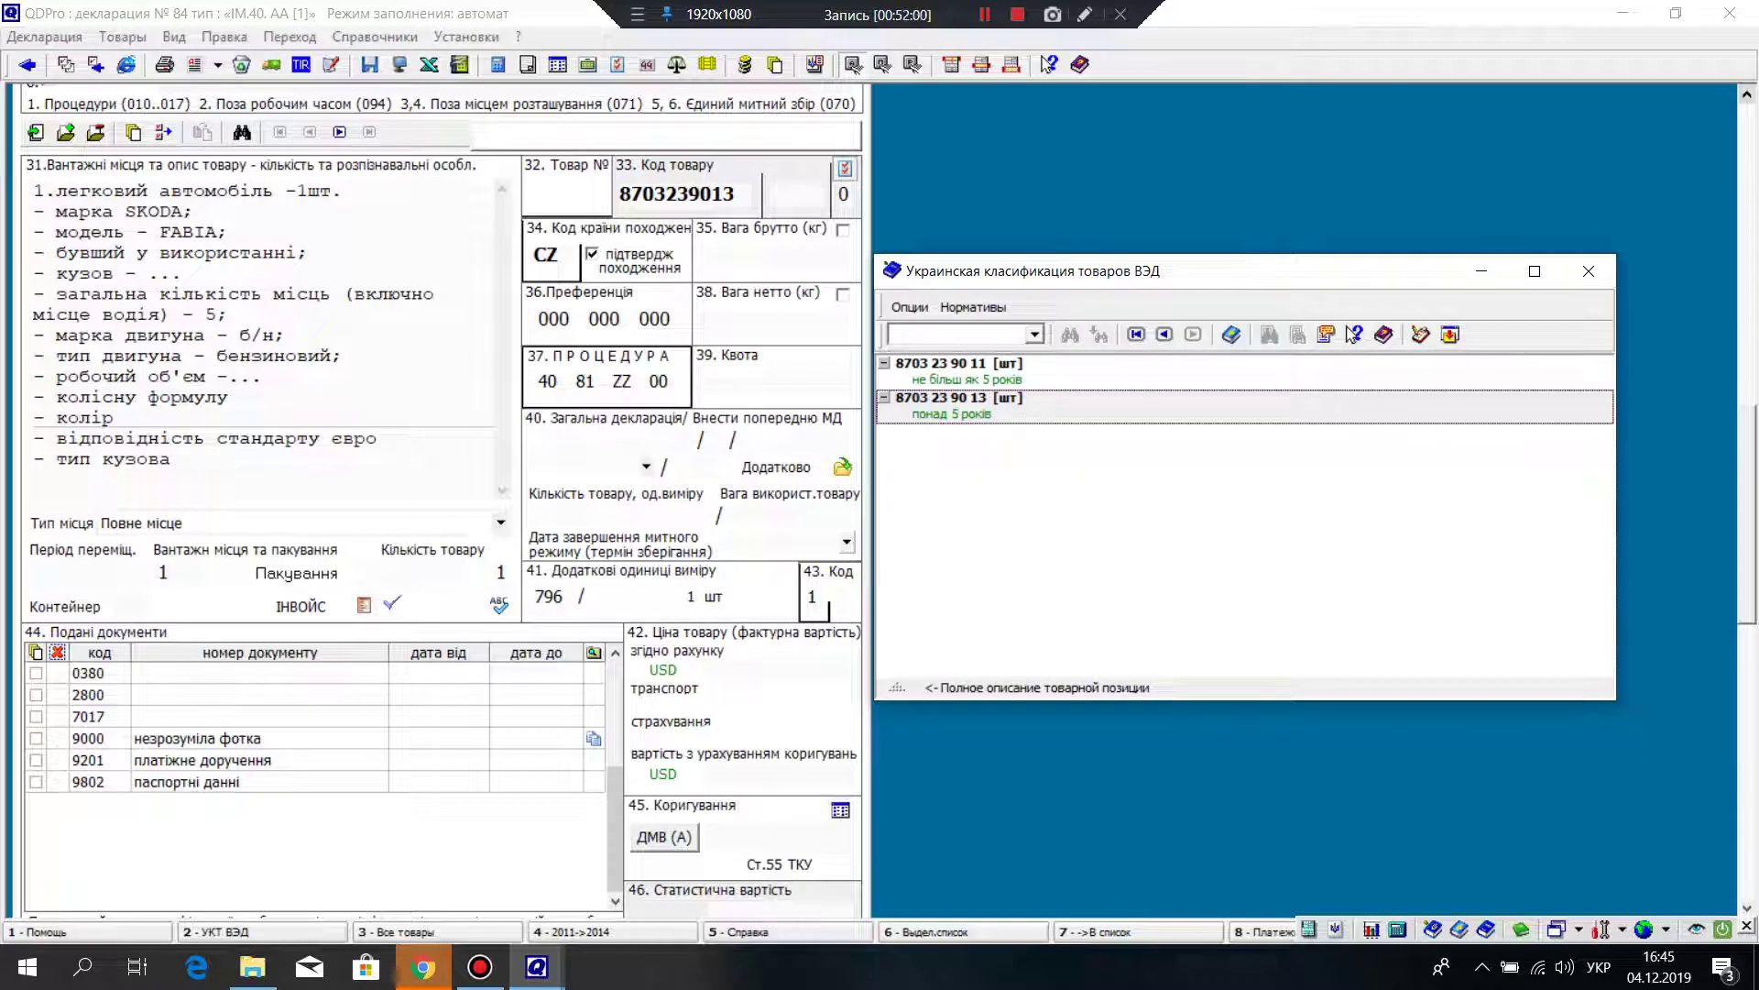
key("BackSpace")
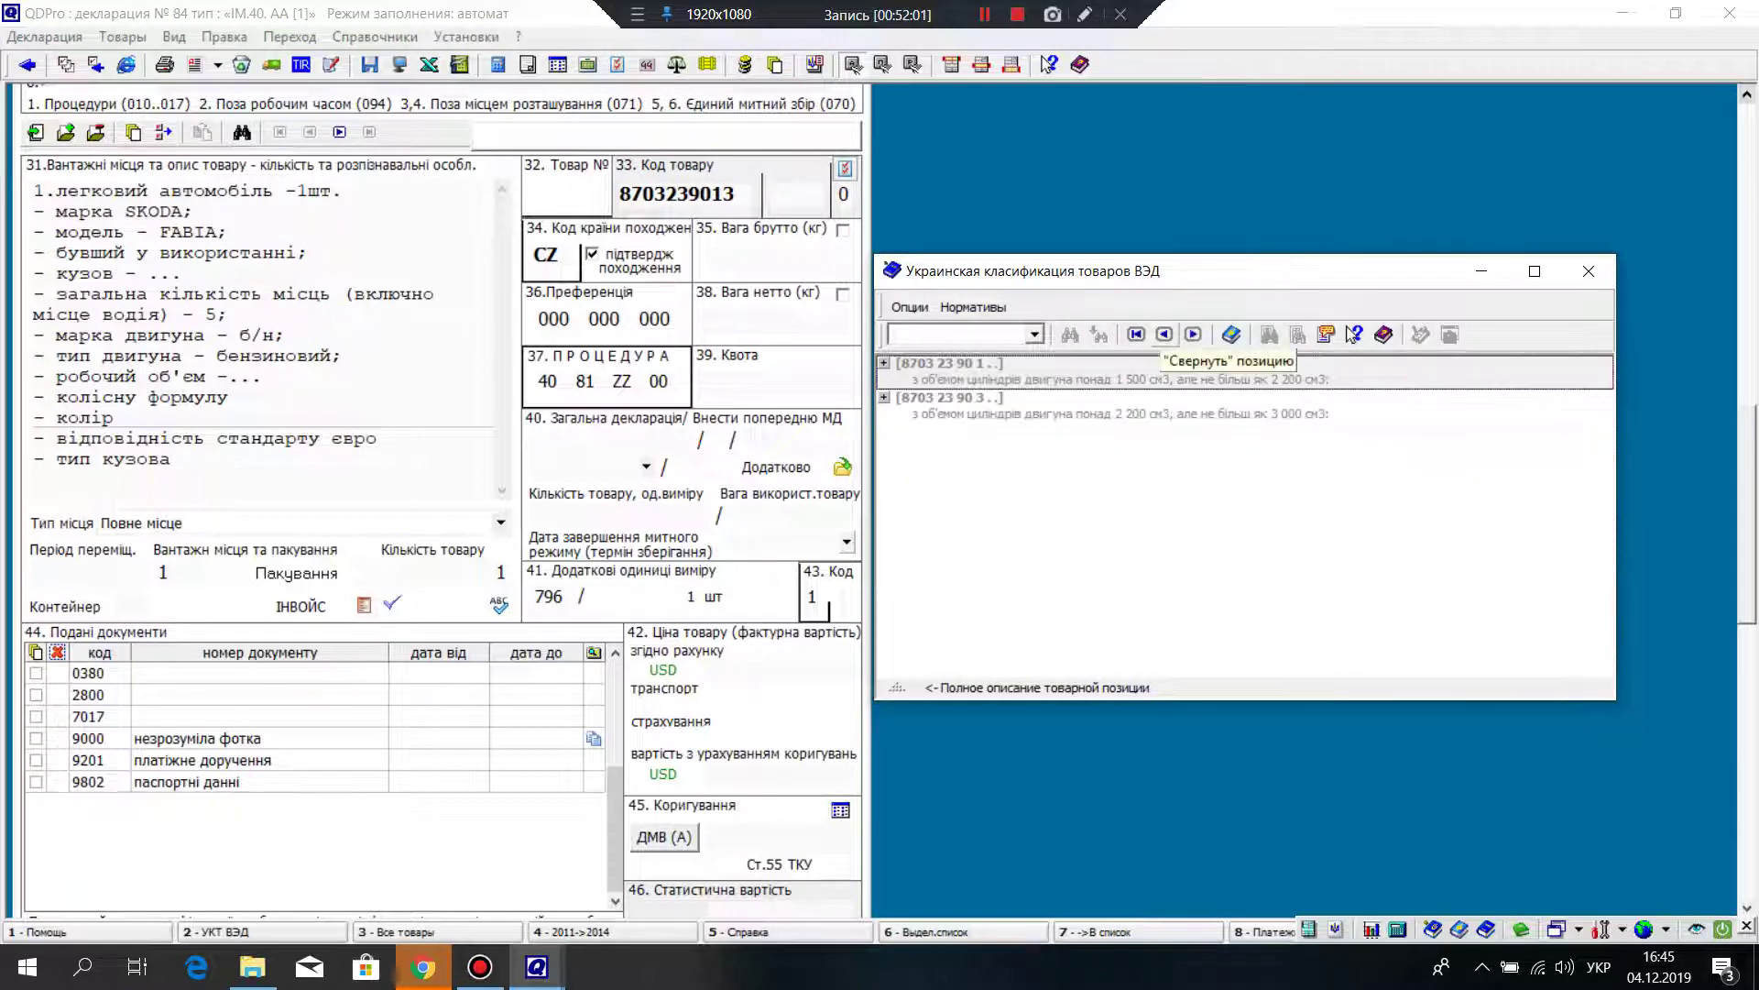
key("Down")
key("Return")
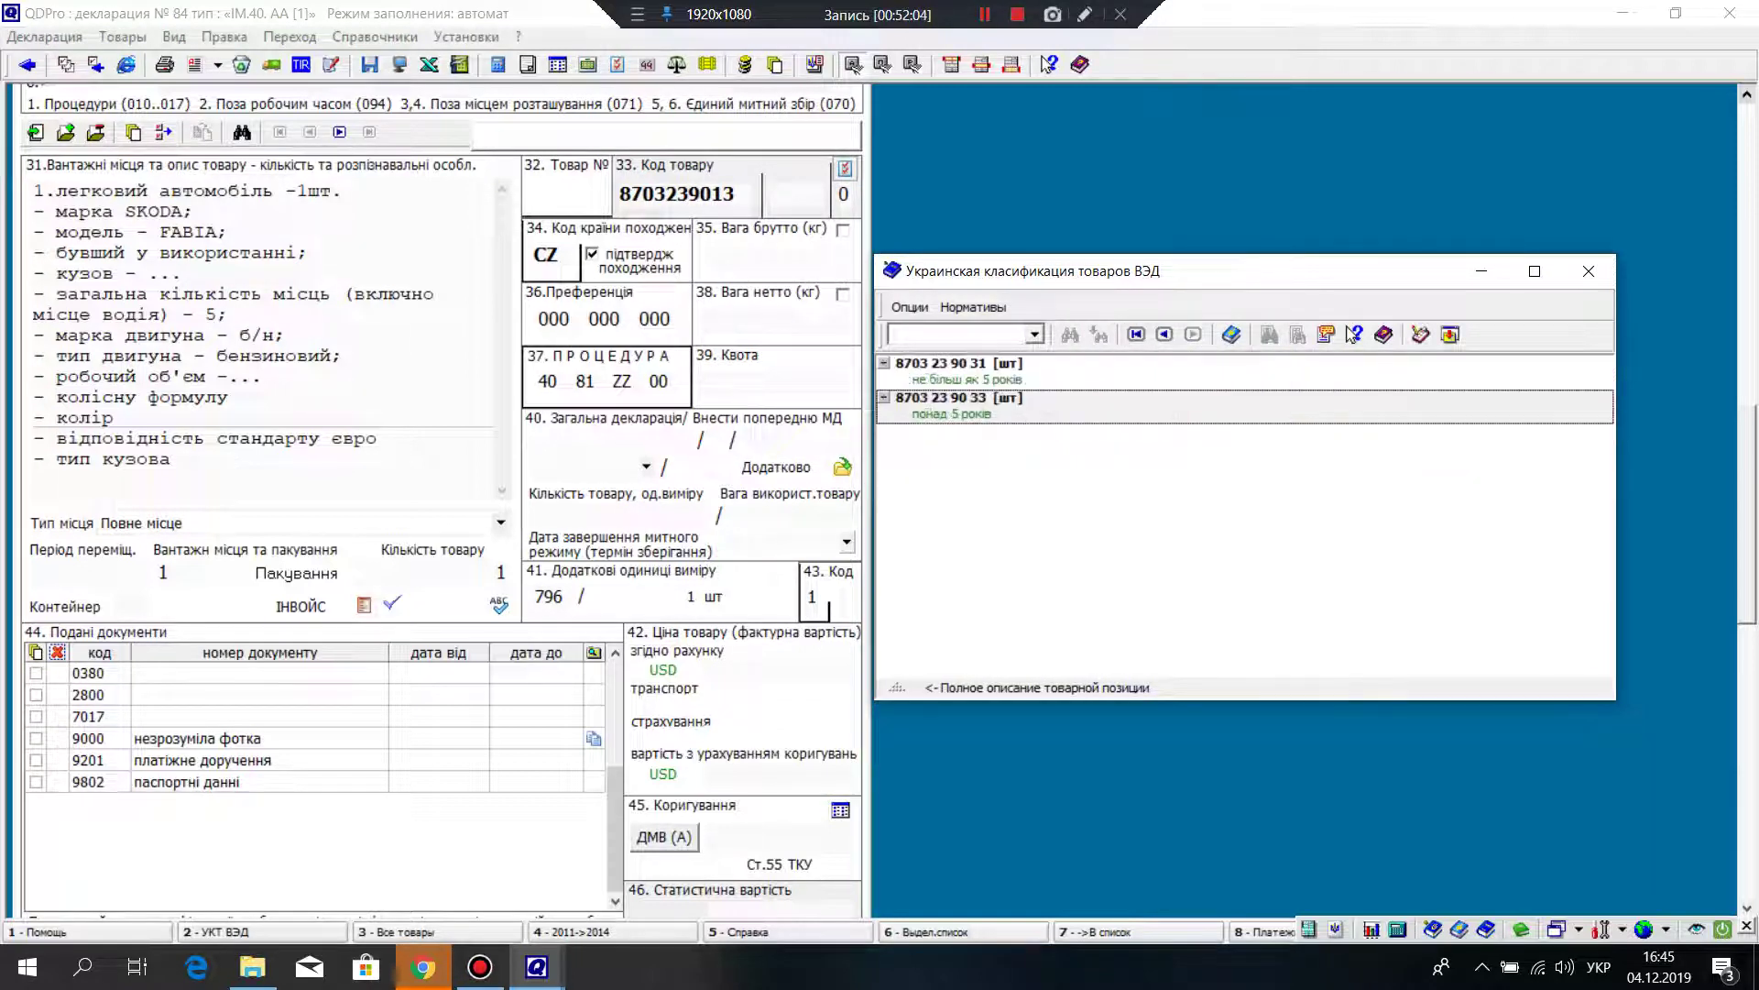
key("Return")
scroll(1353, 334, "down", 5)
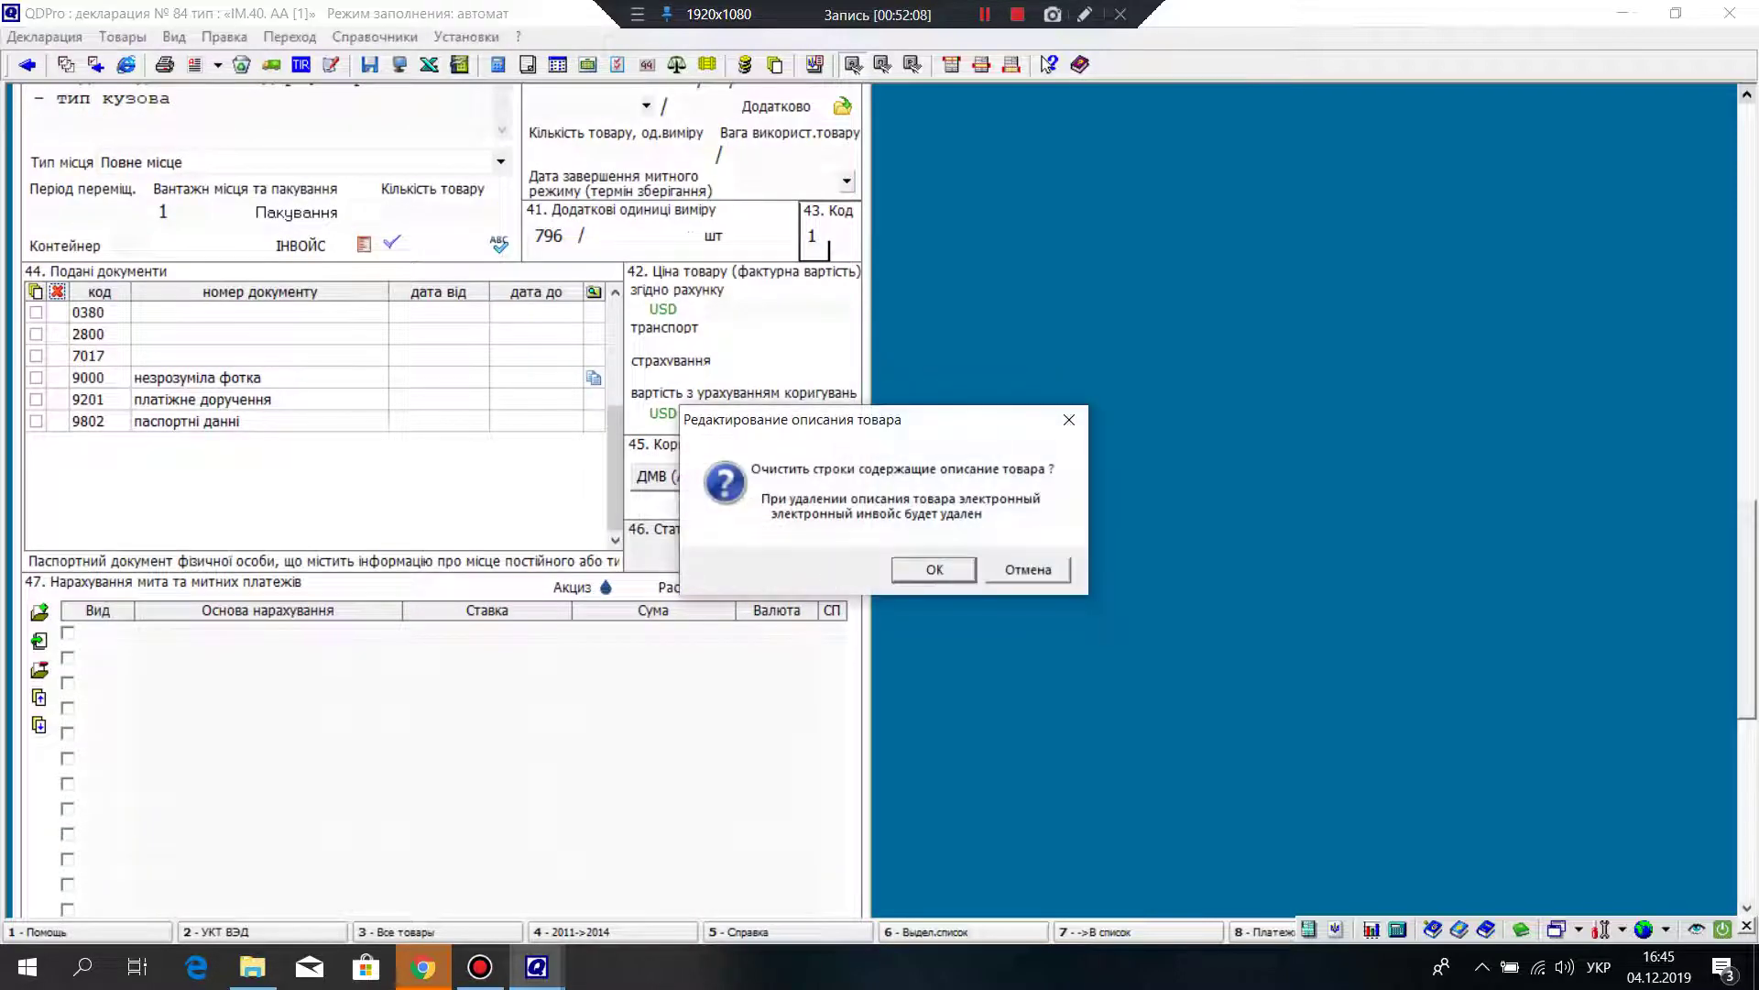
Step: Accept the clear-description prompt and confirm 1390 cm3 and year 2003 to recalculate duties
key("Return")
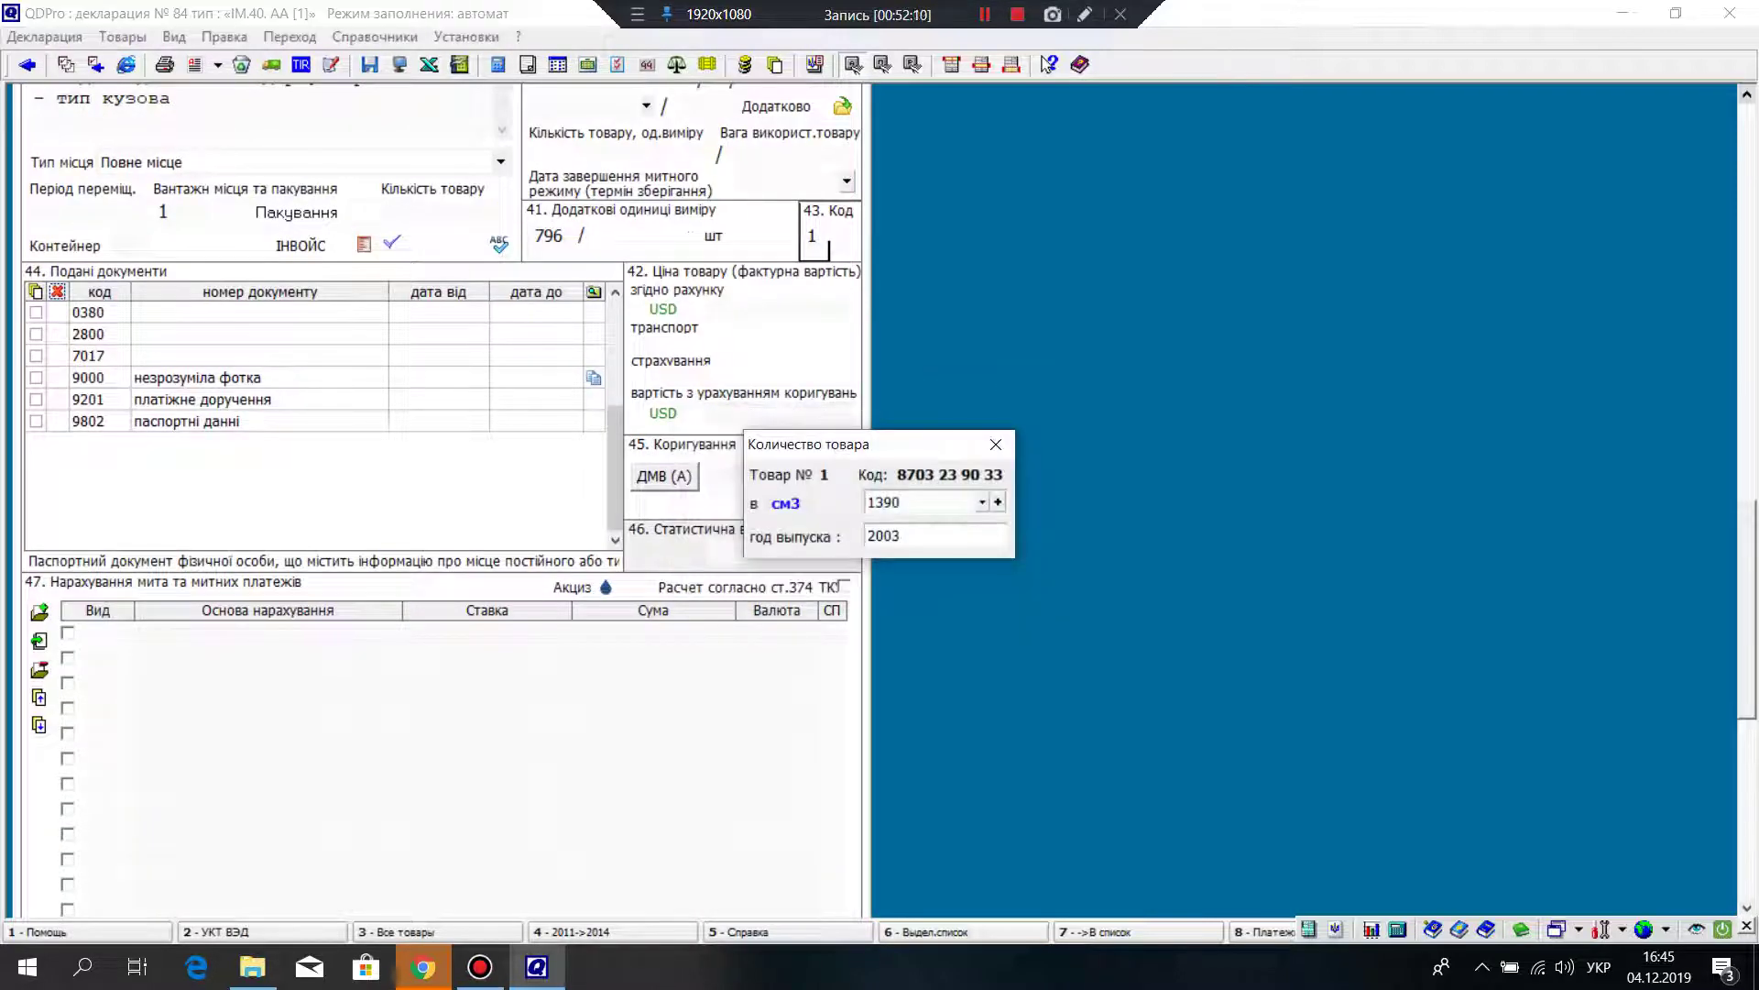
left_click(917, 536)
key("Return")
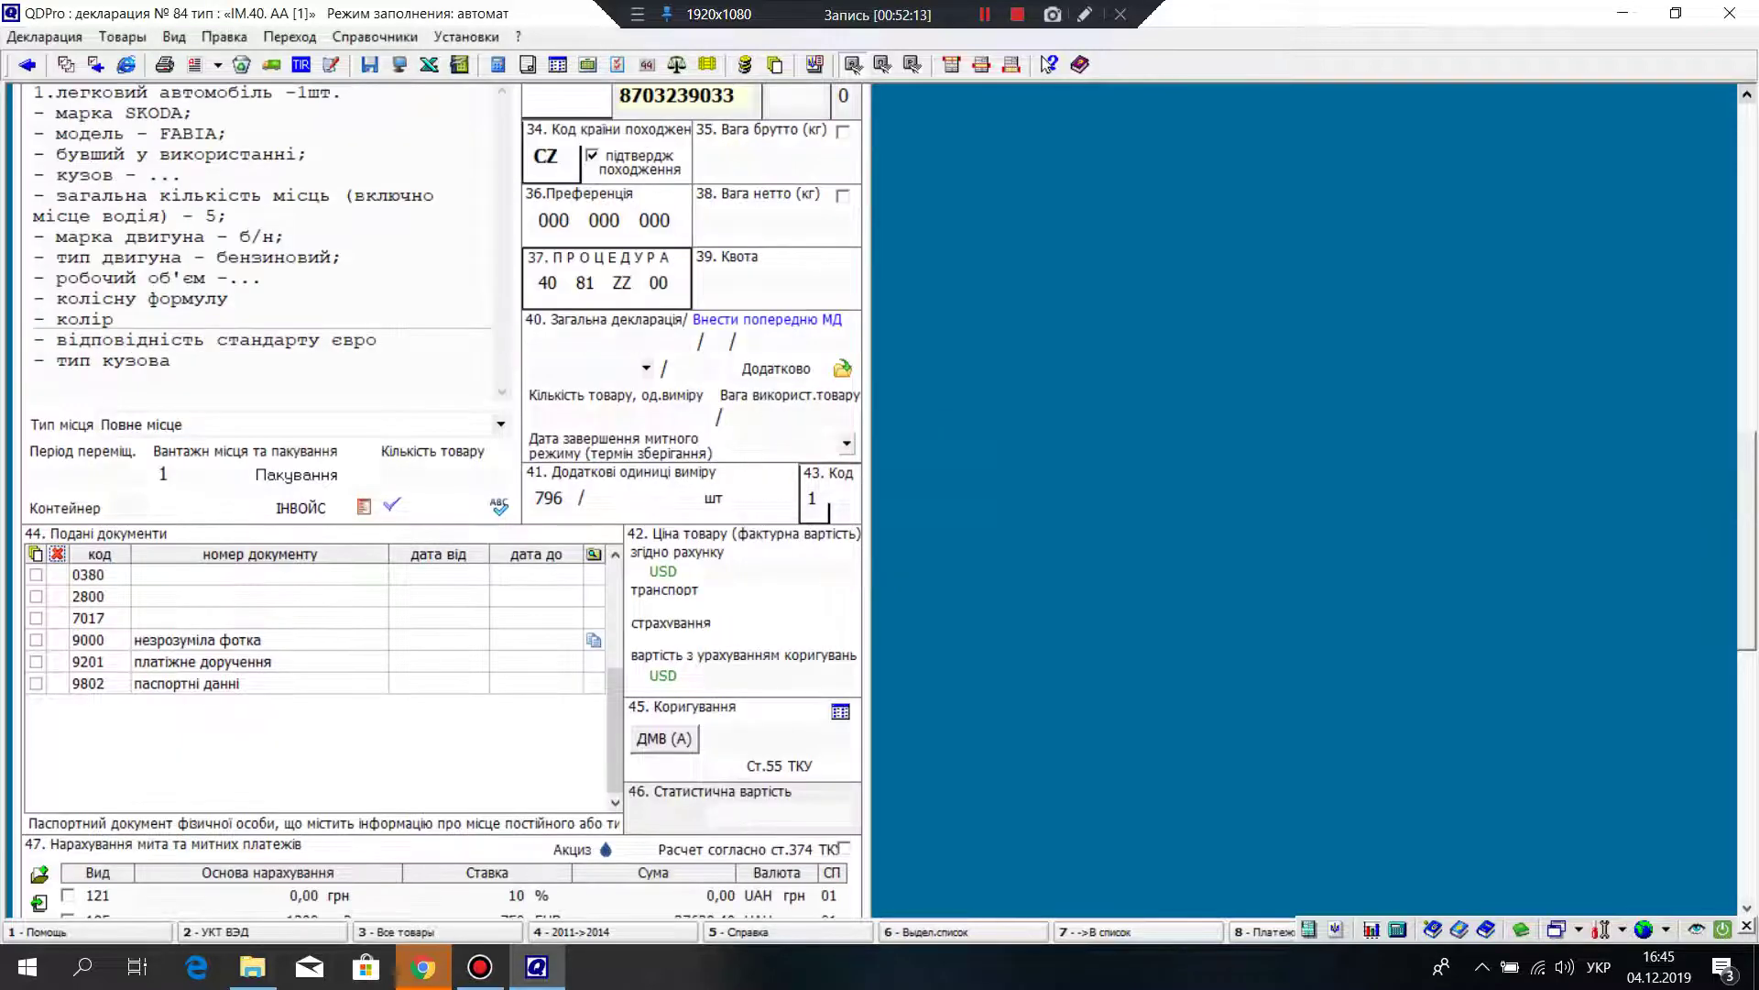
scroll(442, 495, "down", 5)
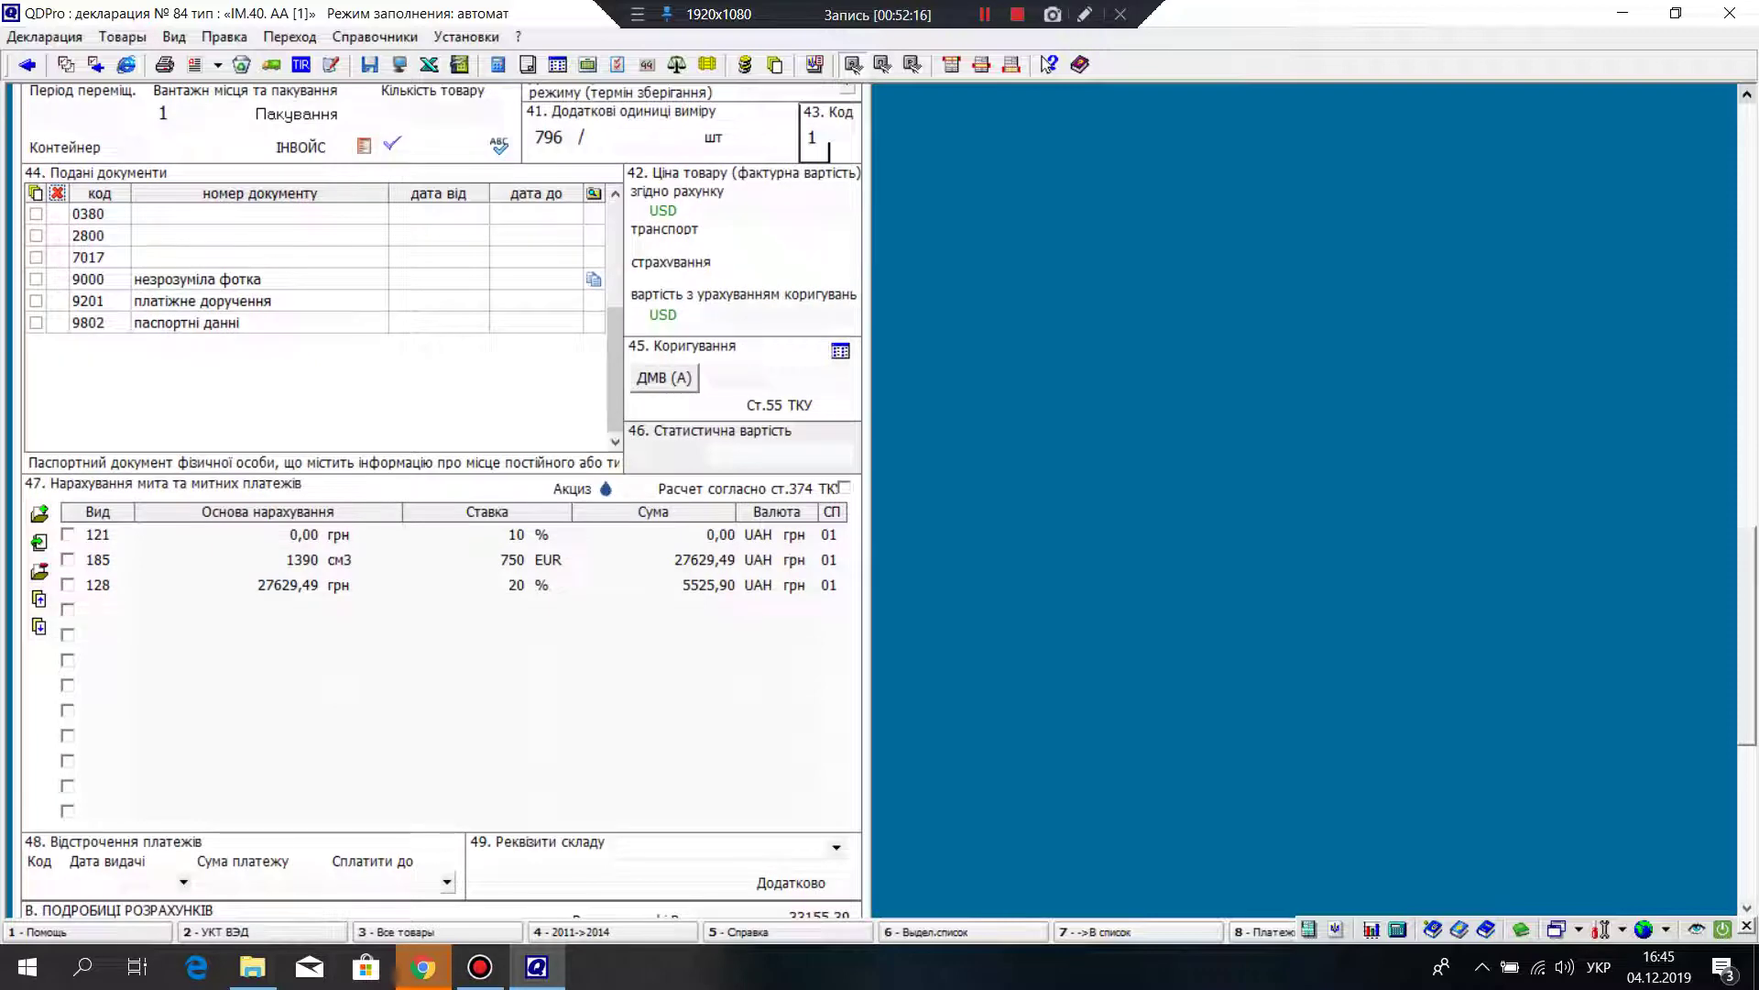
scroll(443, 495, "down", 4)
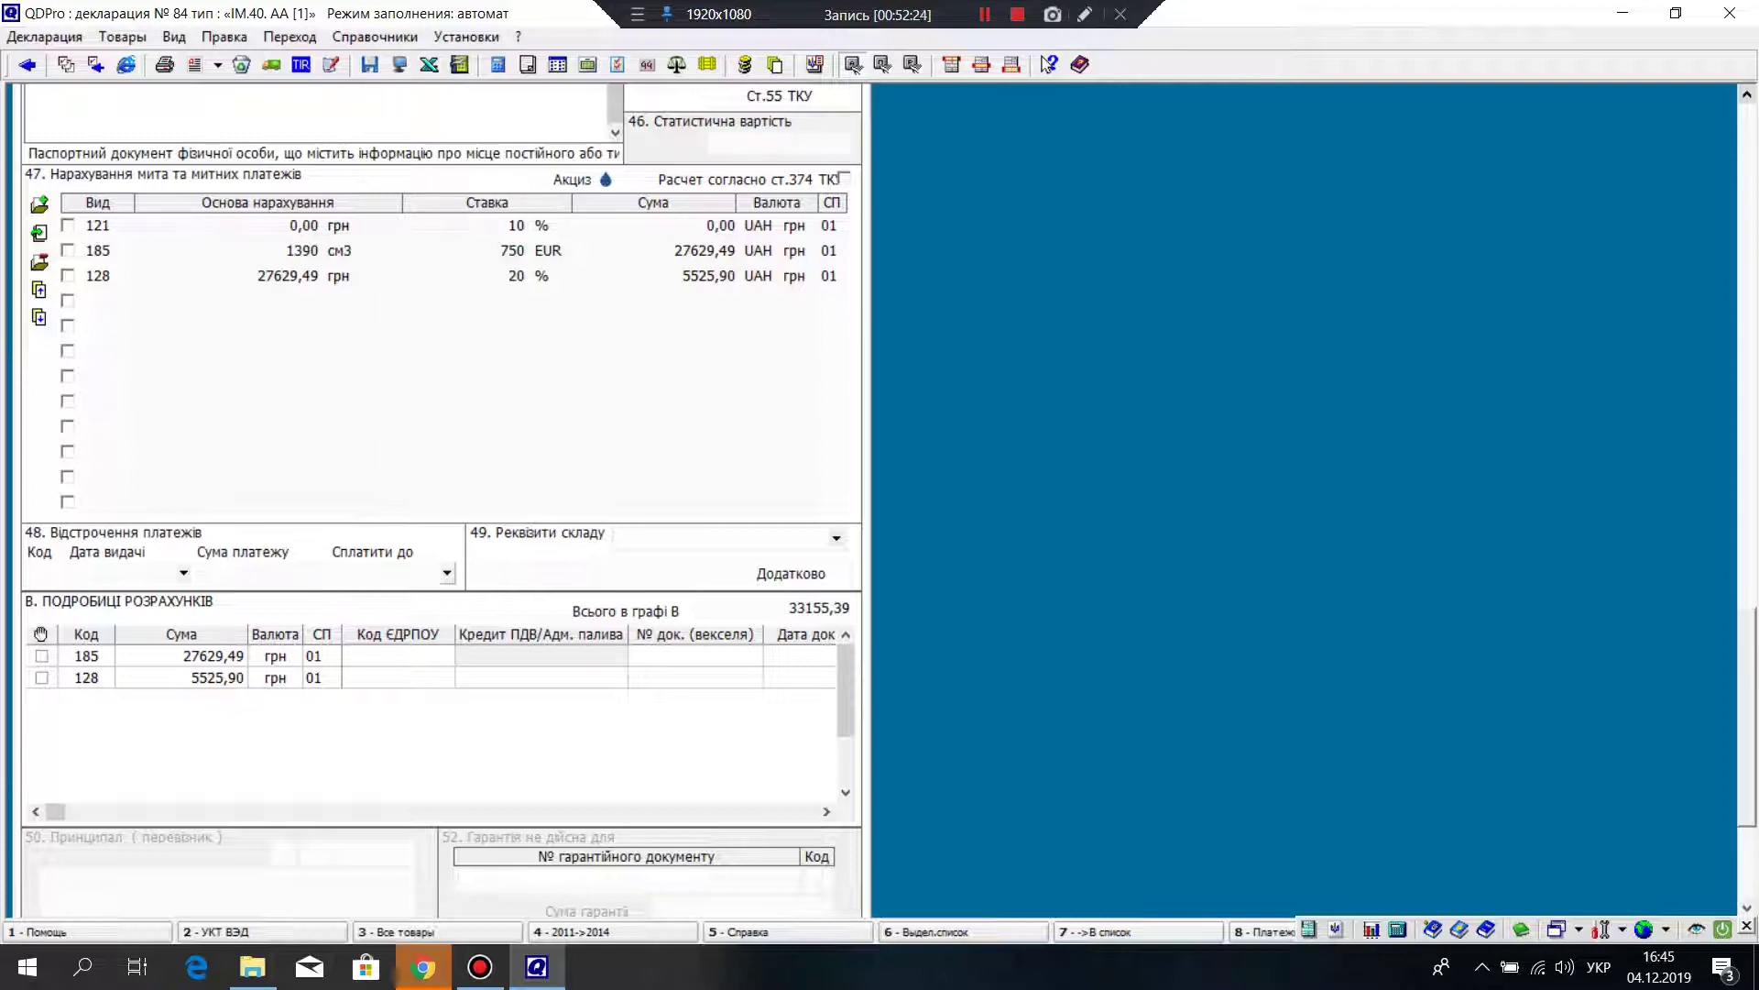
scroll(440, 504, "down", 3)
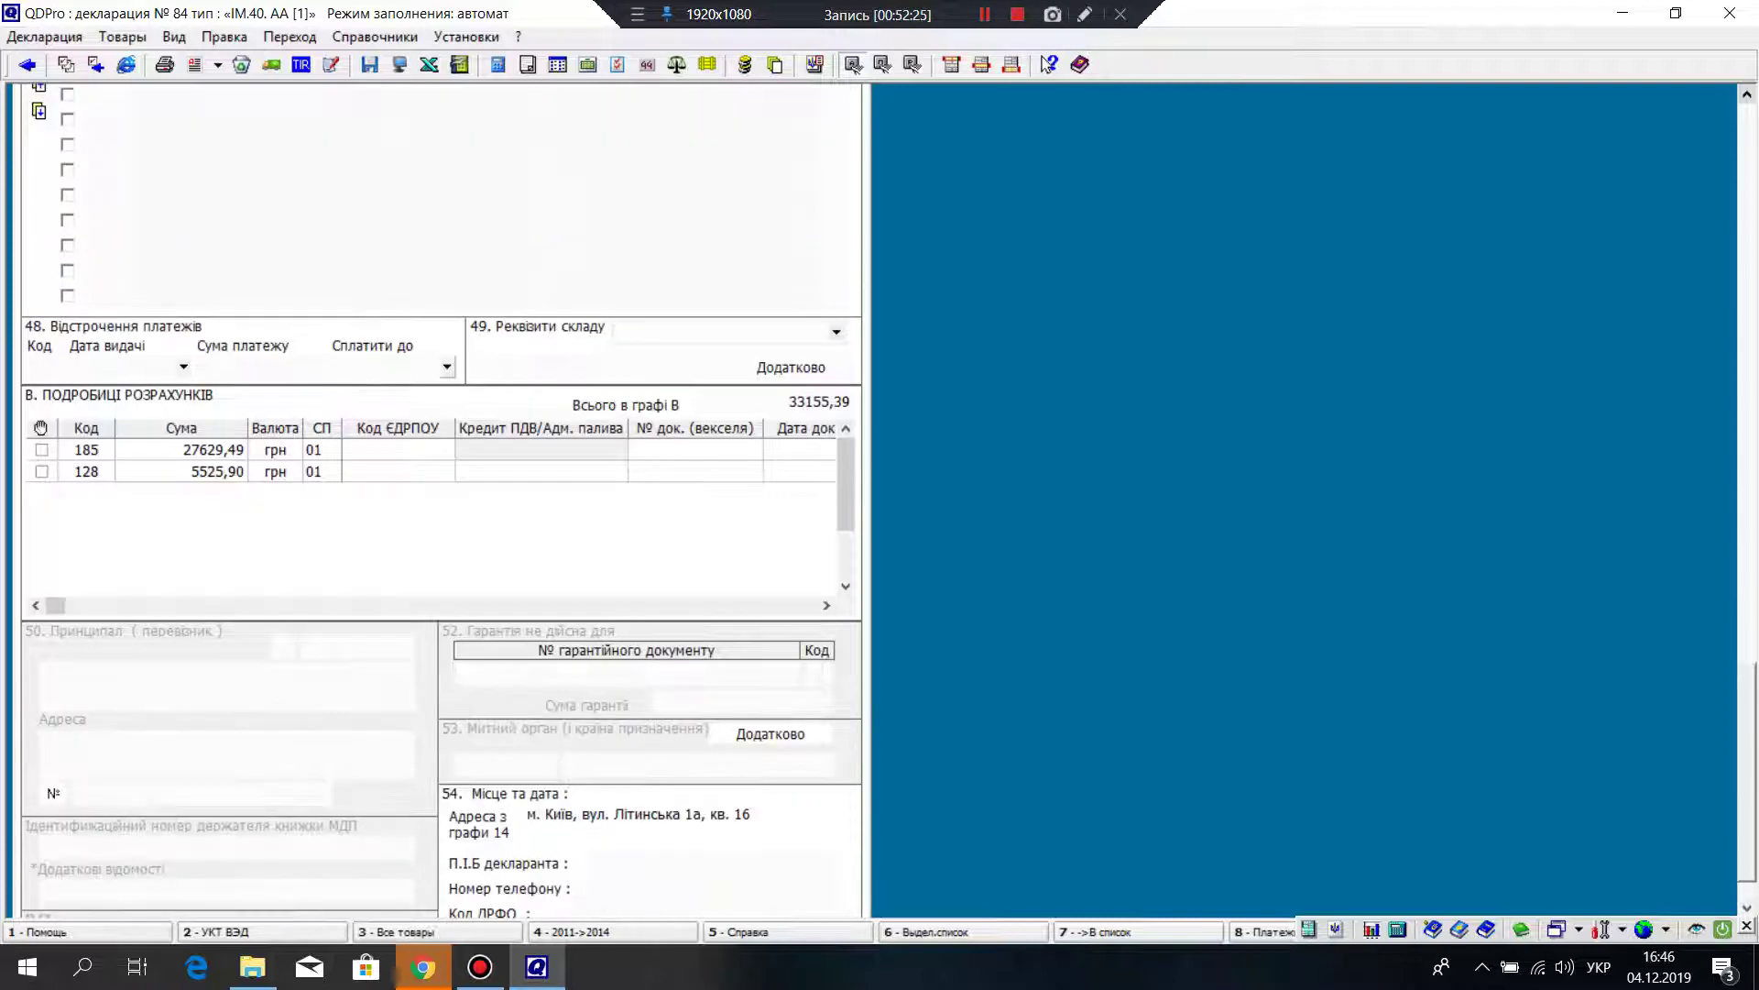
scroll(440, 504, "up", 3)
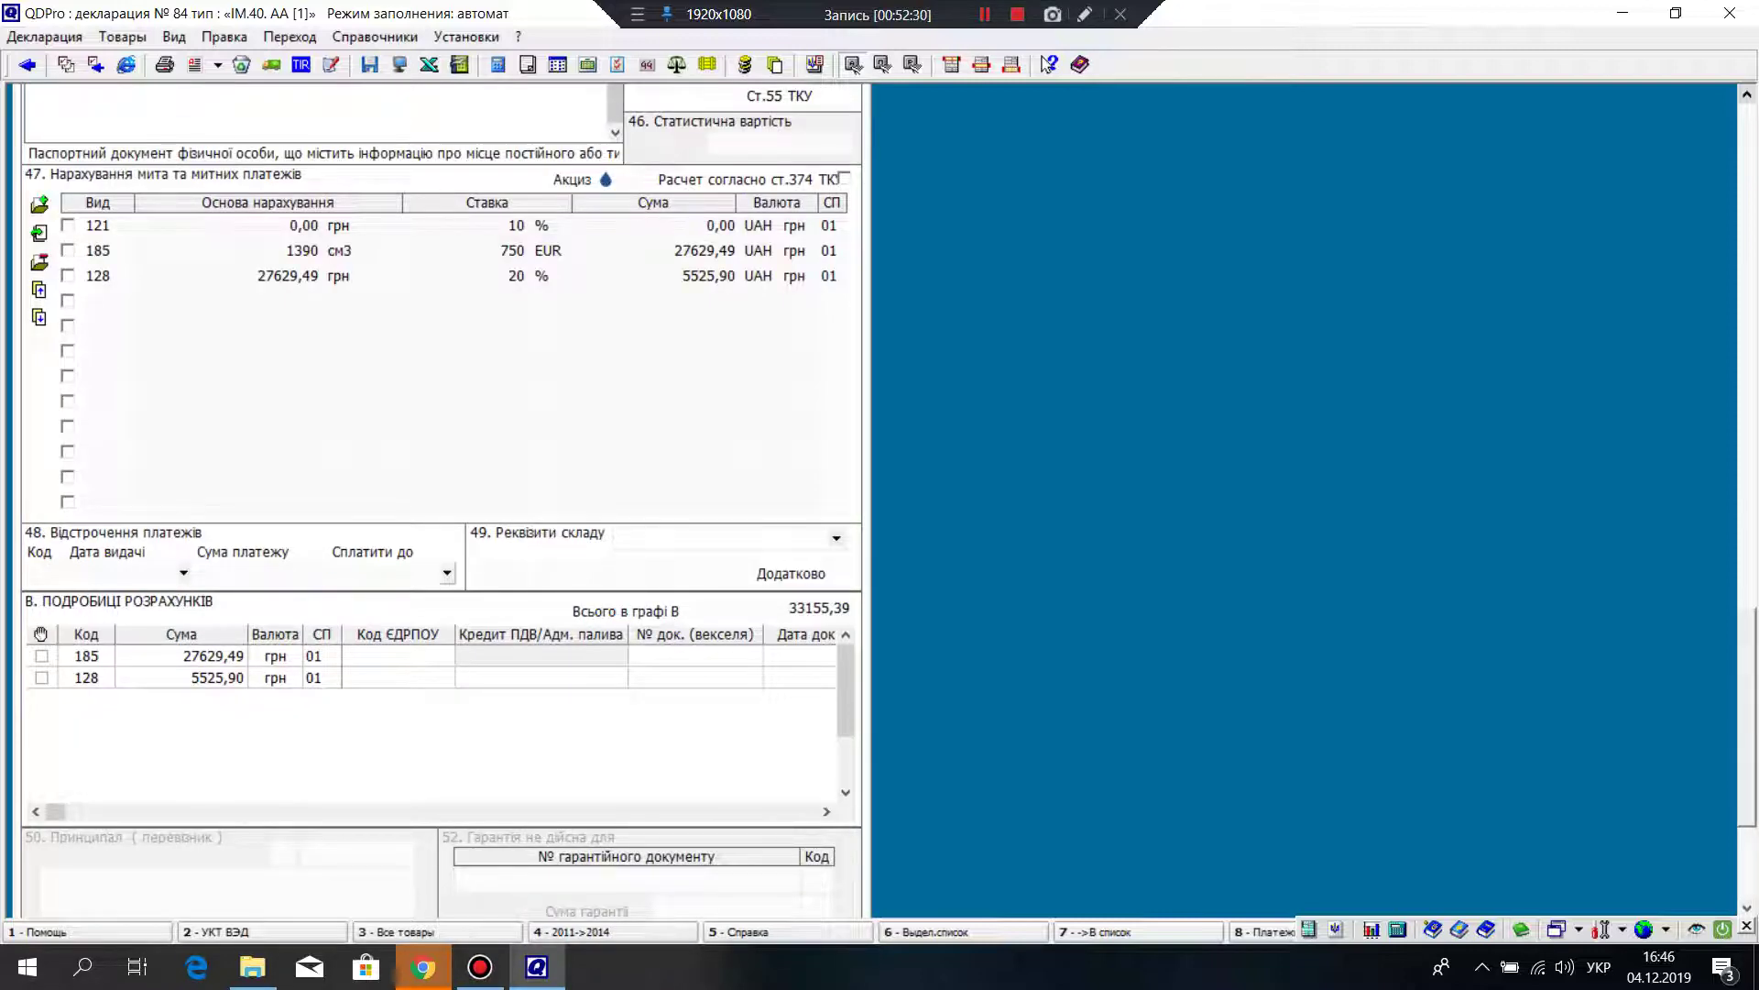
key("Tab")
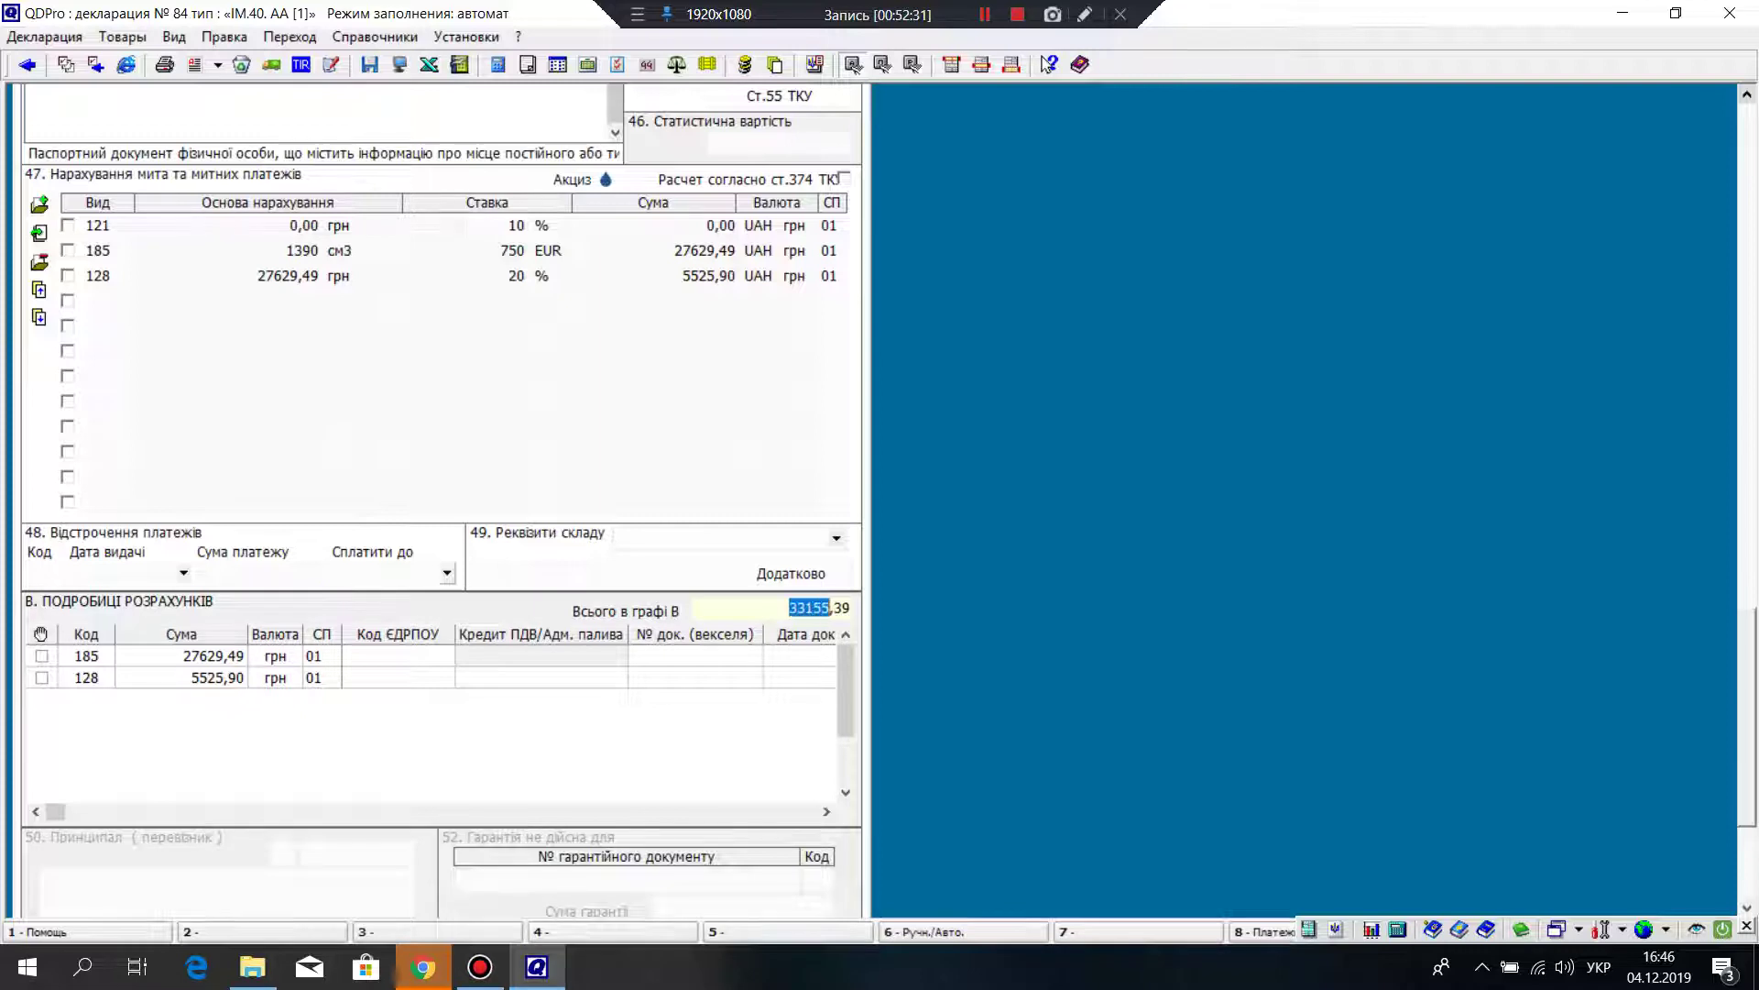
scroll(440, 494, "down", 3)
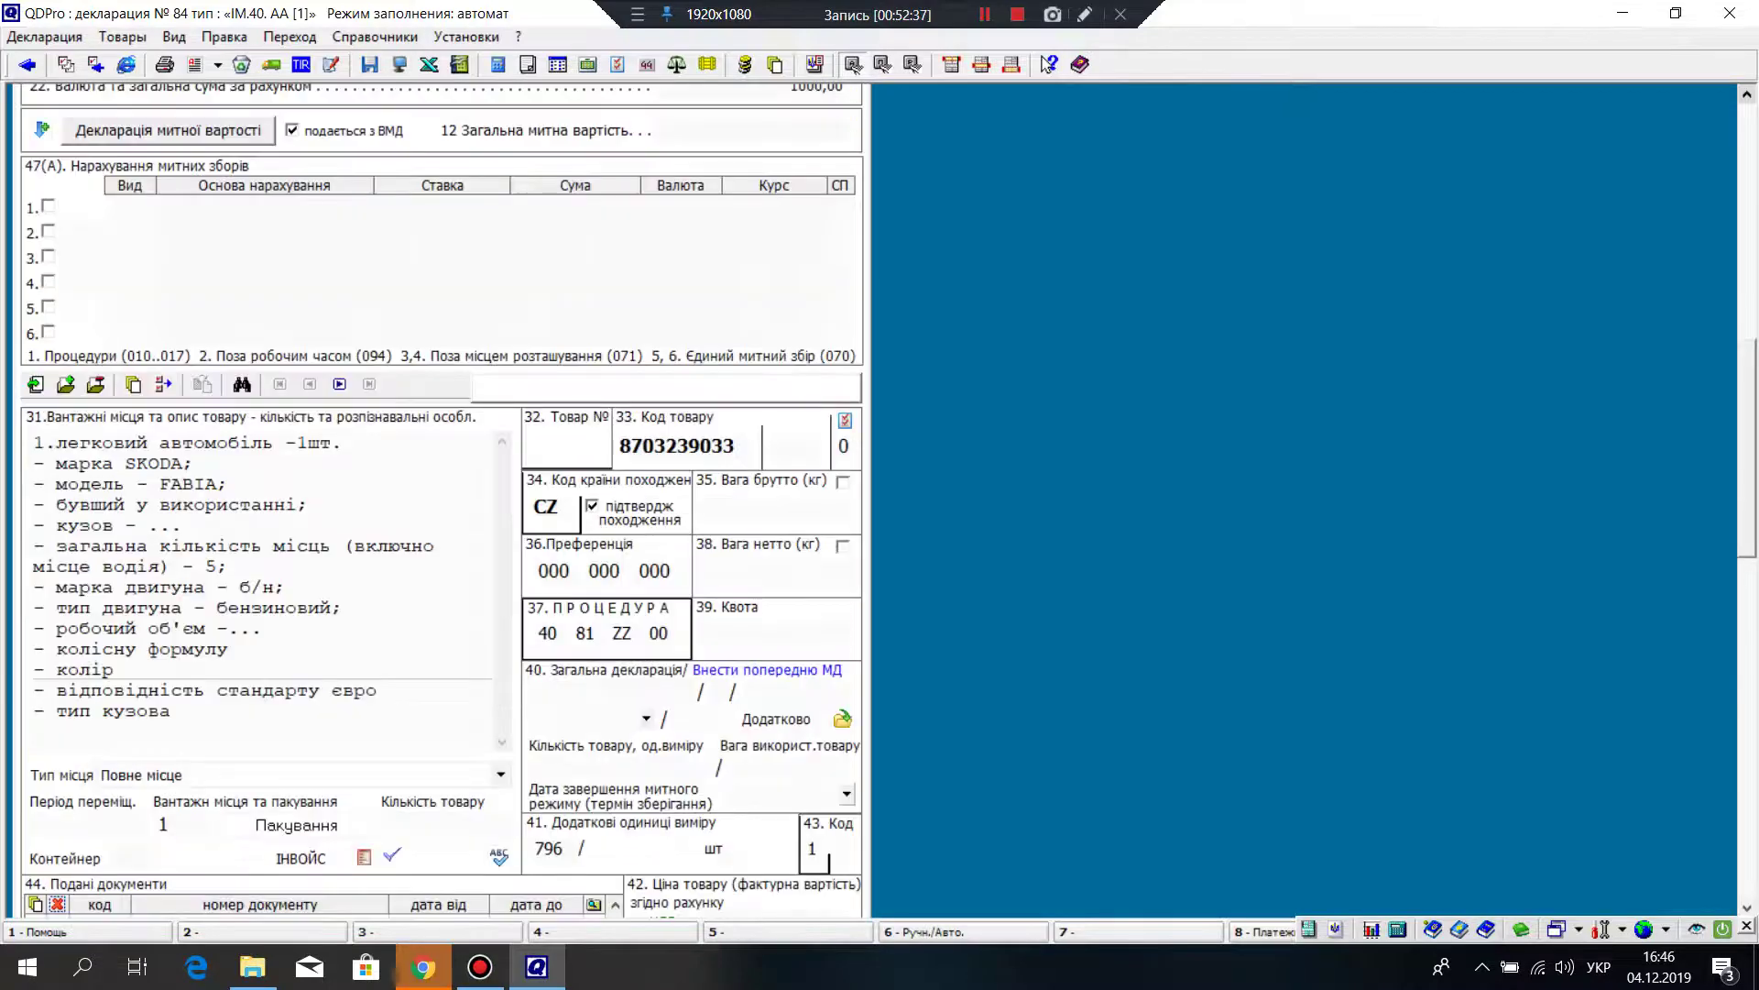
scroll(440, 495, "up", 4)
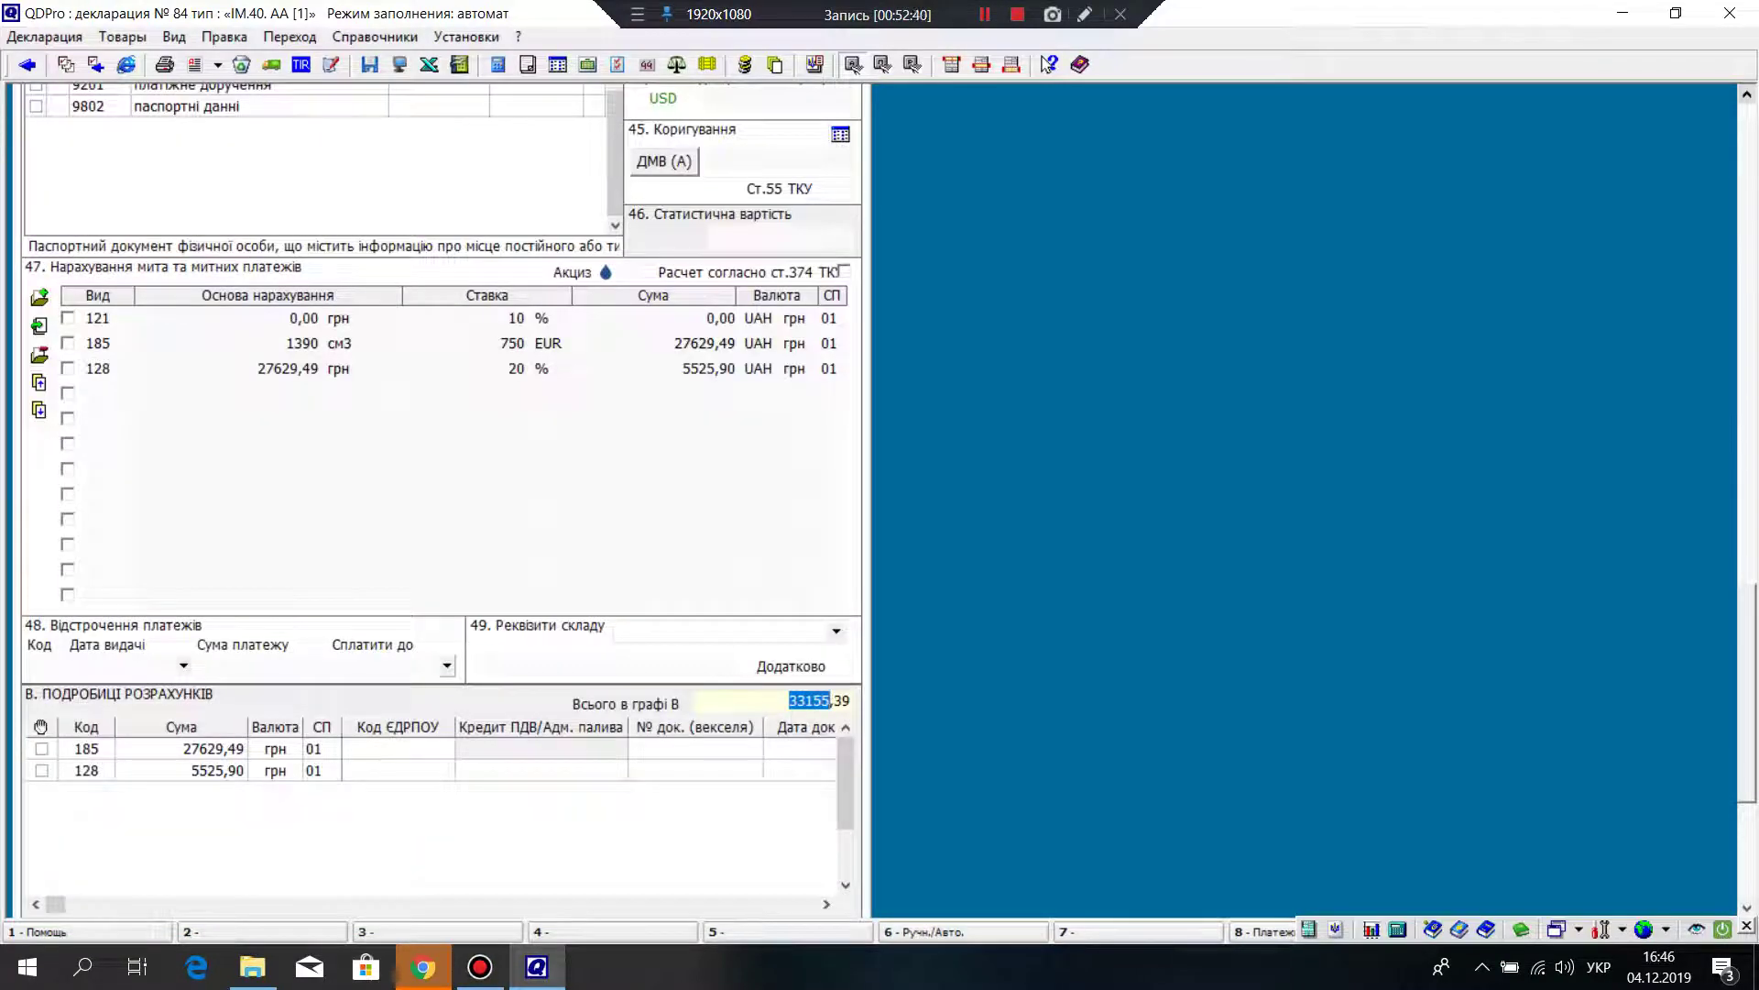
left_click(98, 318)
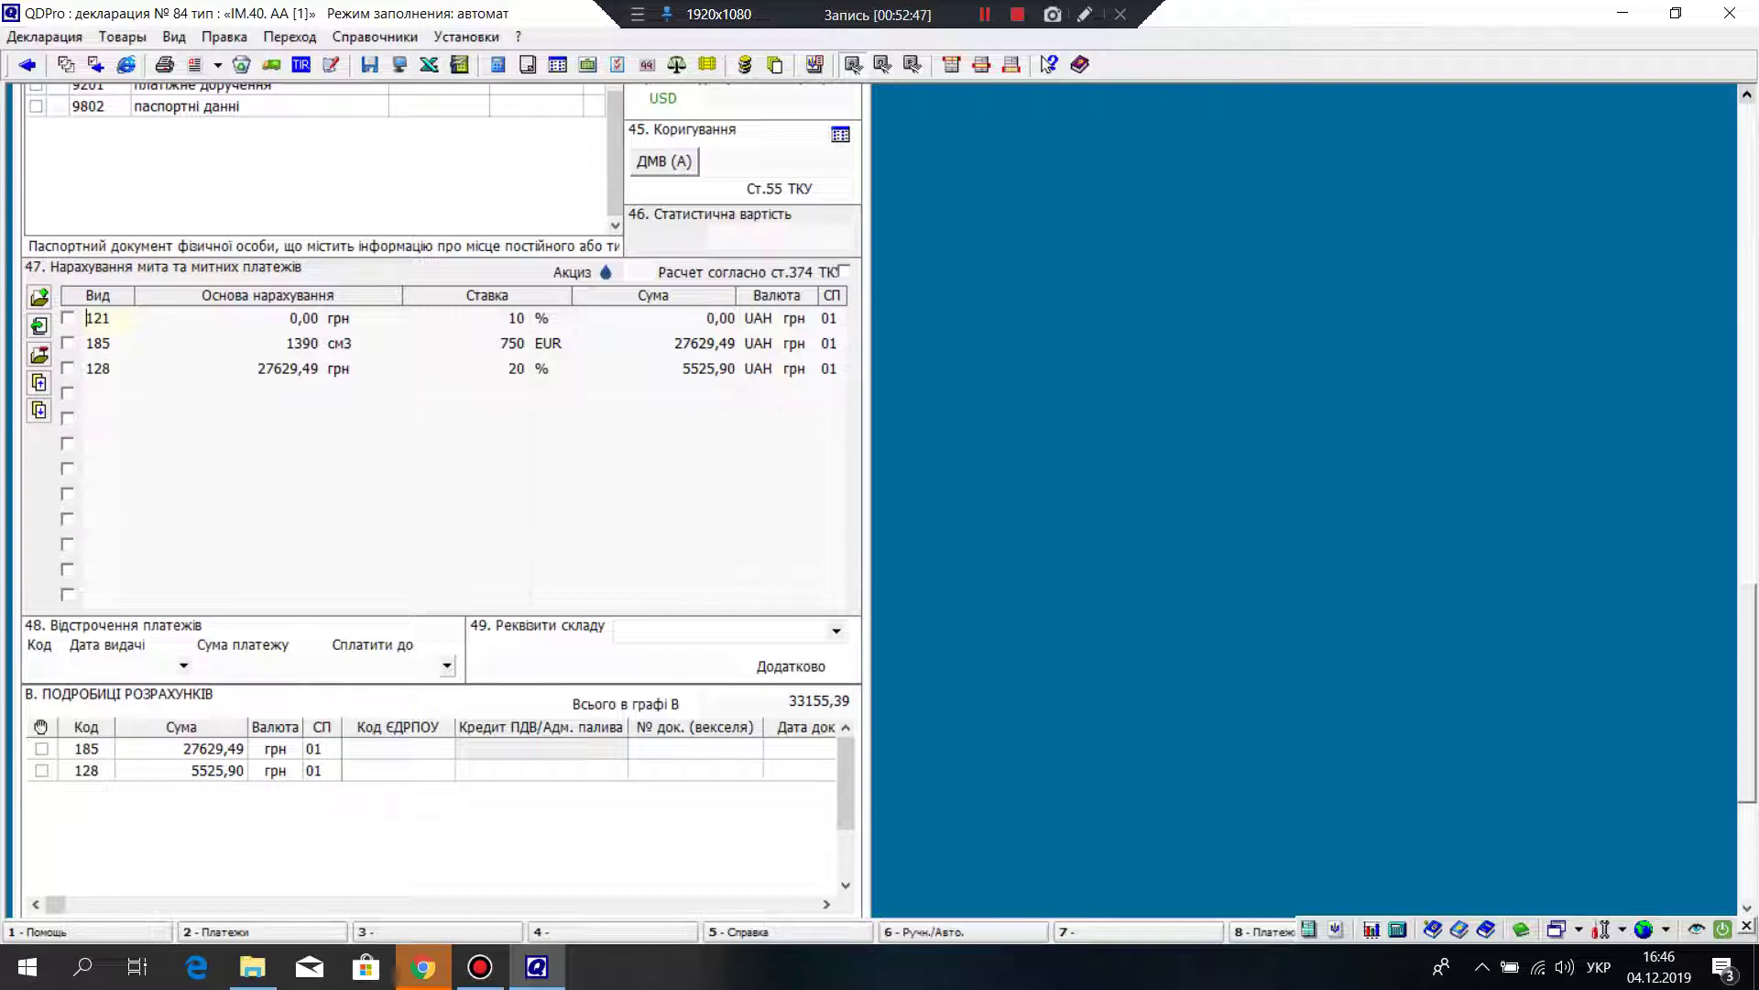
type("093")
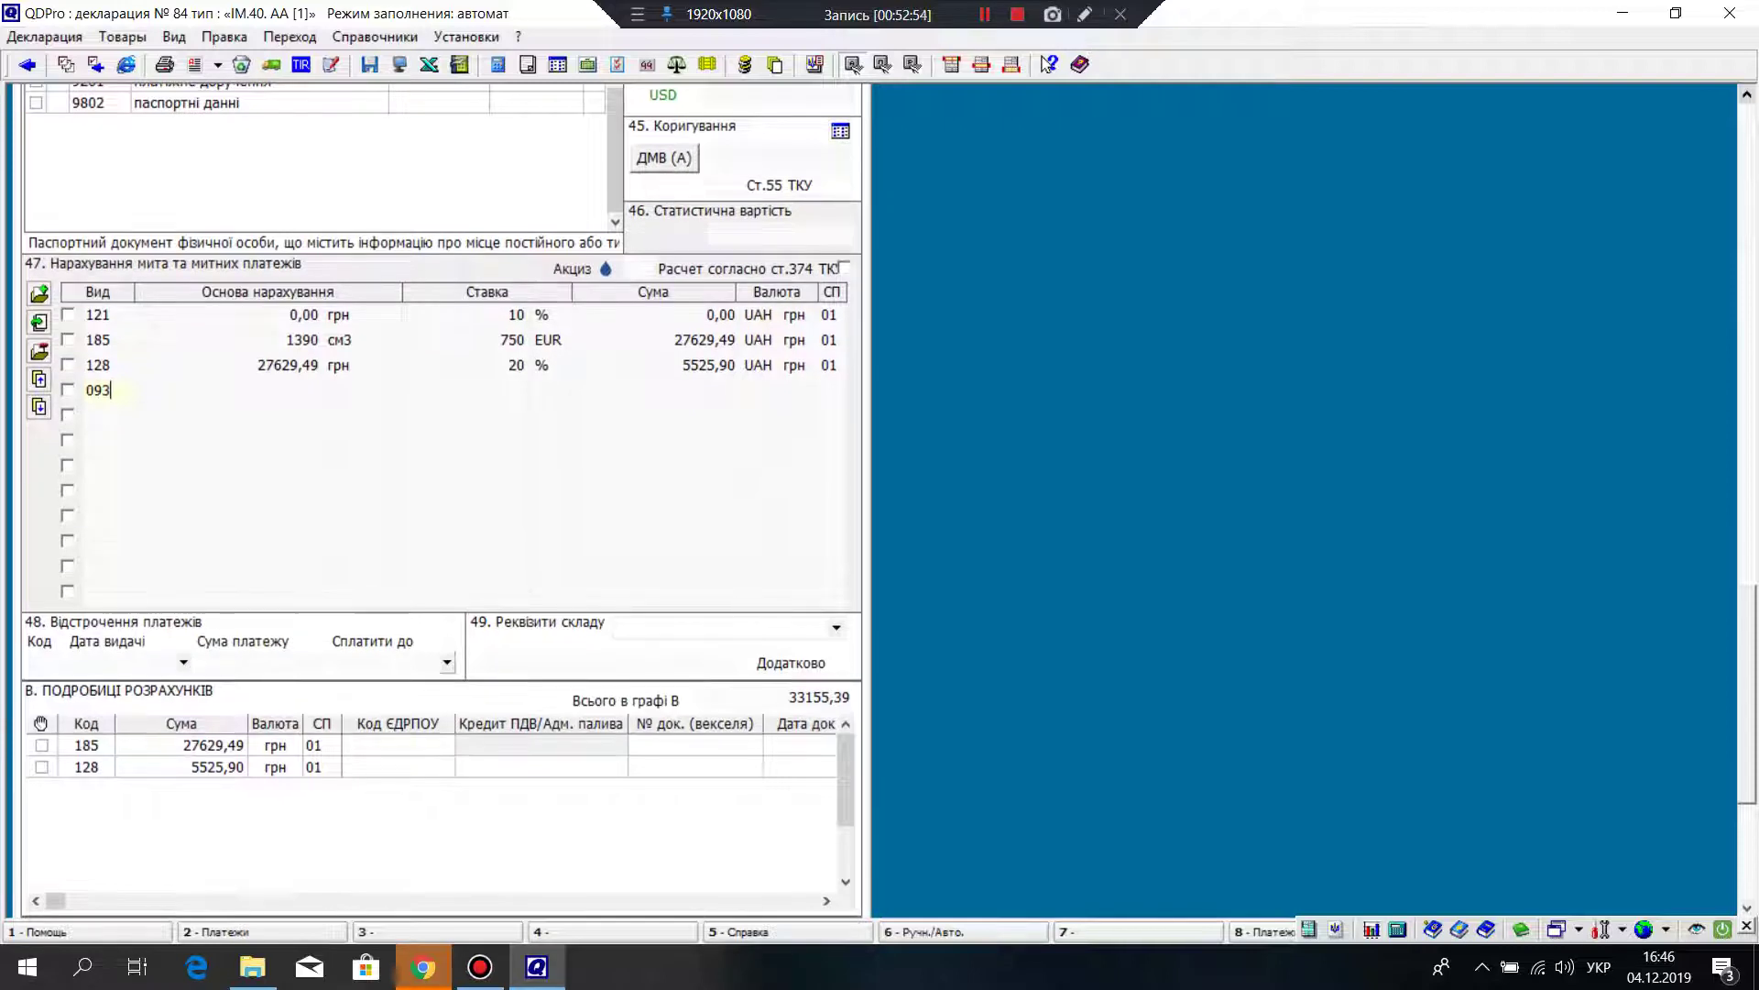
key("Return")
key("BackSpace")
key("BackSpace")
key("BackSpace")
scroll(440, 494, "down", 5)
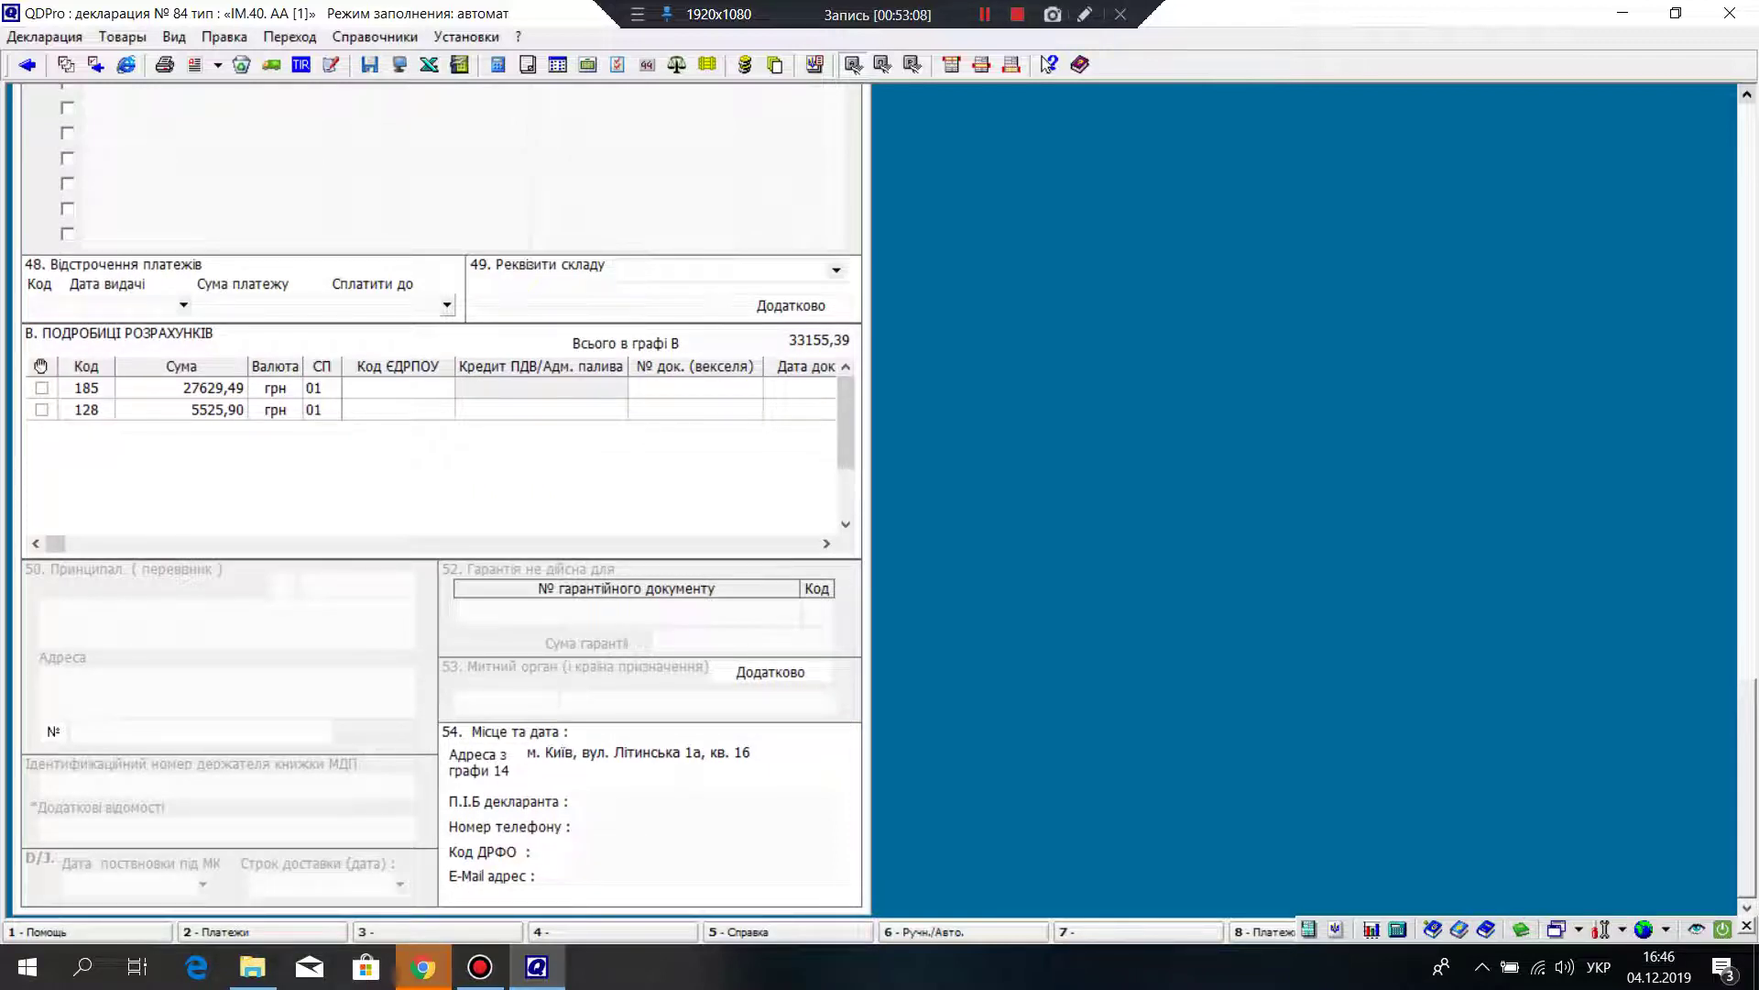
left_click(641, 801)
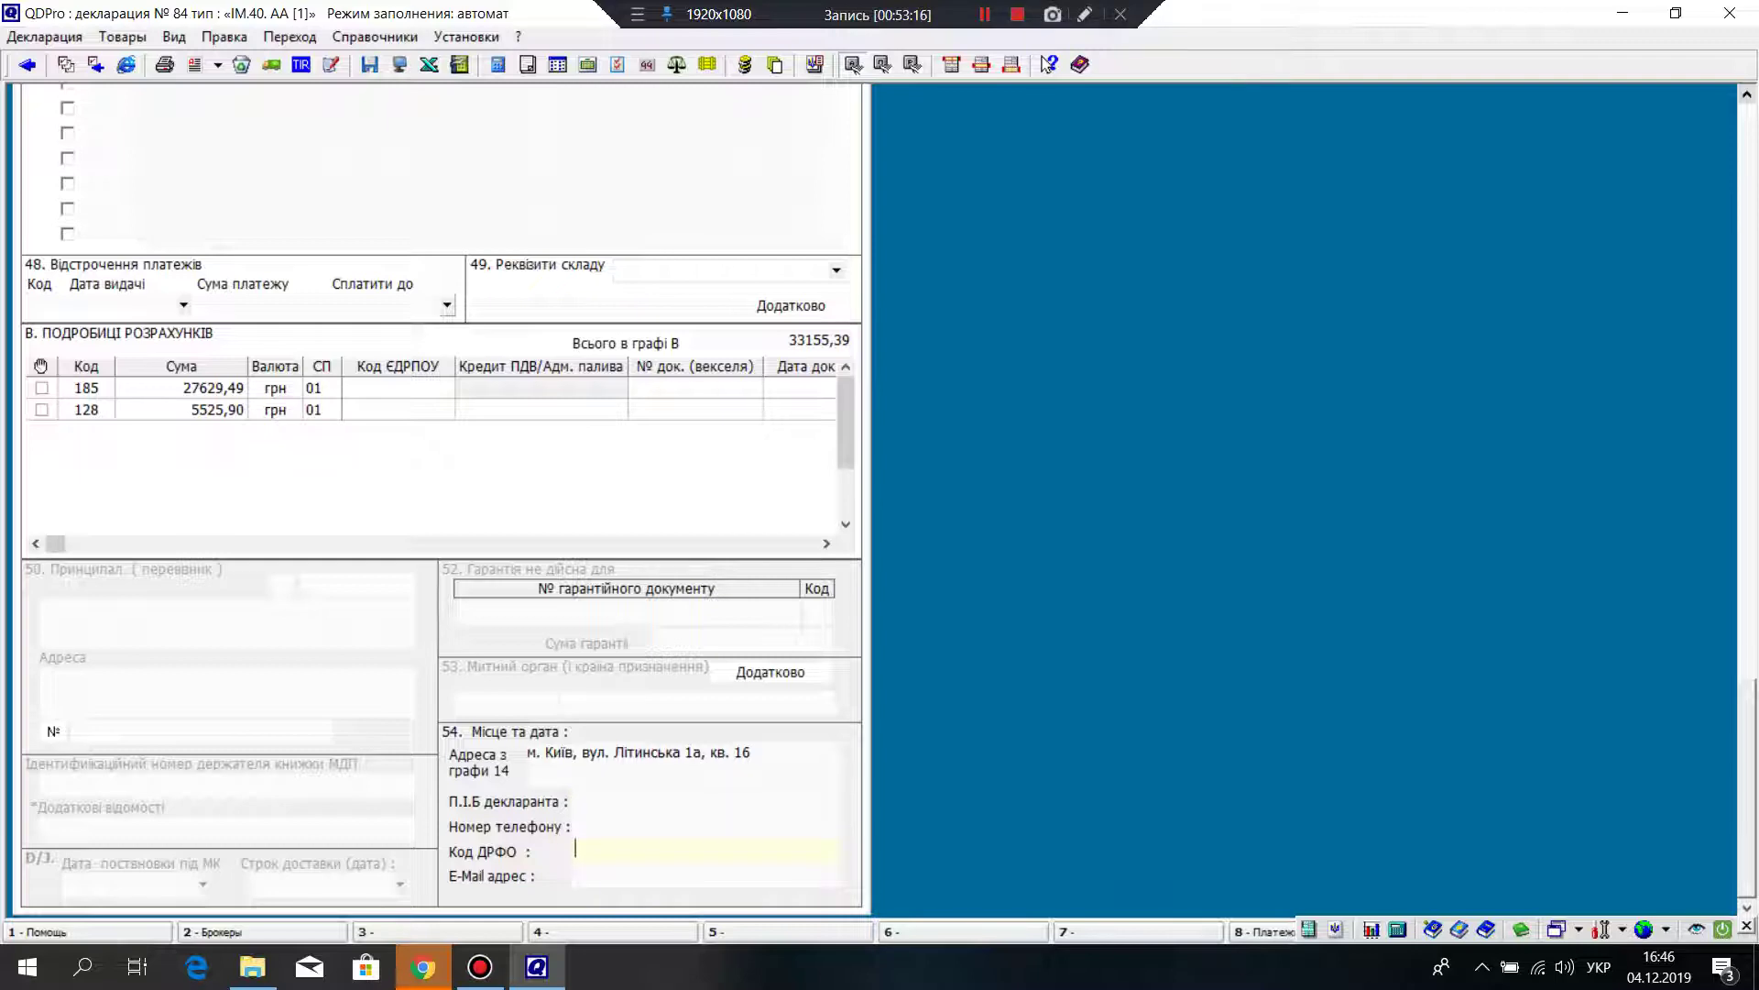
scroll(440, 494, "up", 10)
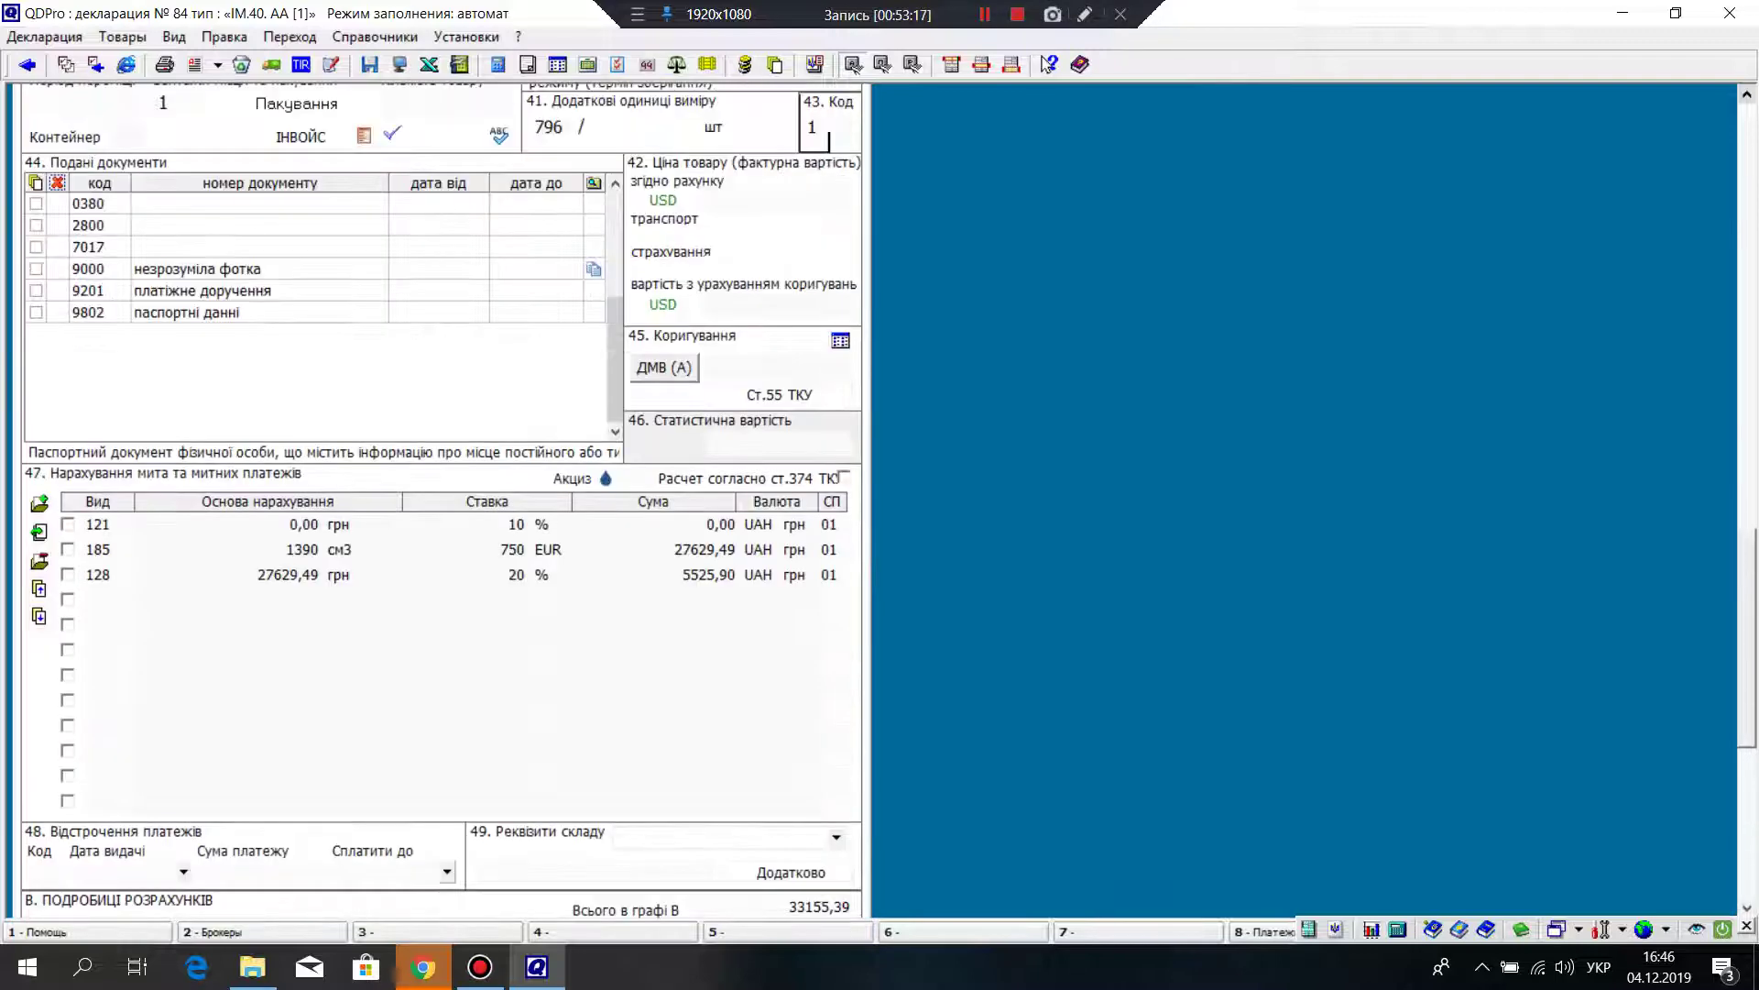
scroll(440, 495, "up", 15)
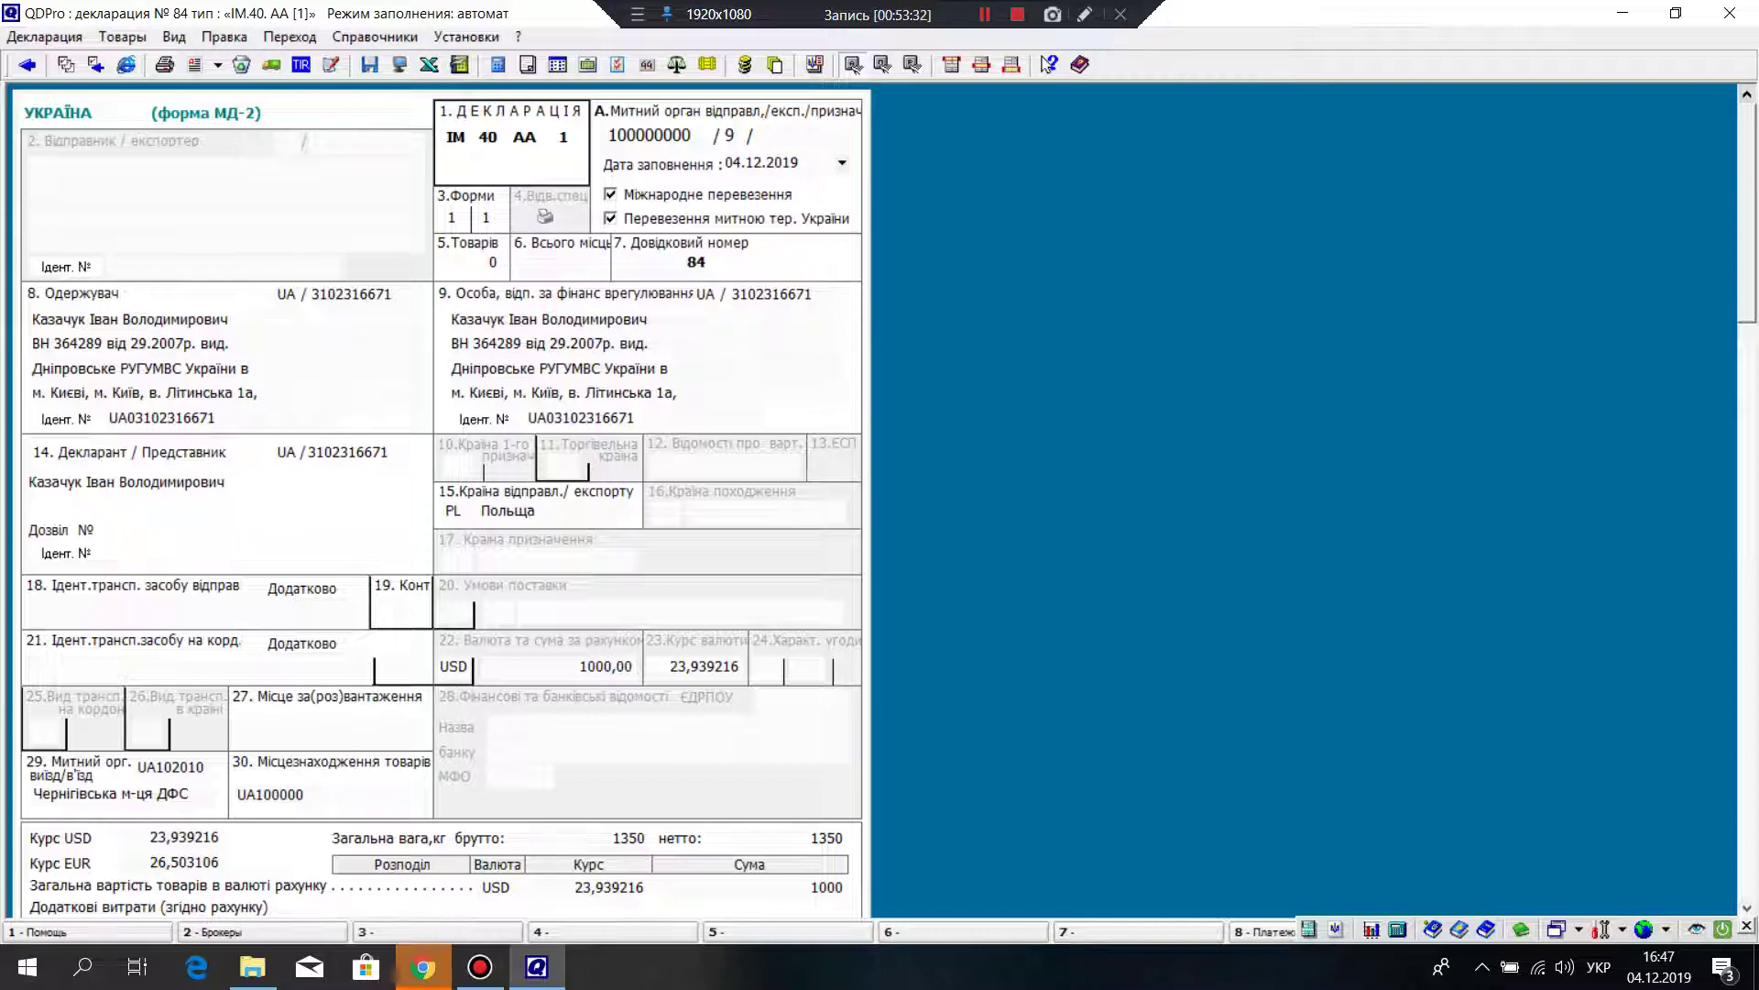
Step: Change the total invoice amount from 1000 back to 500 USD
key("Tab")
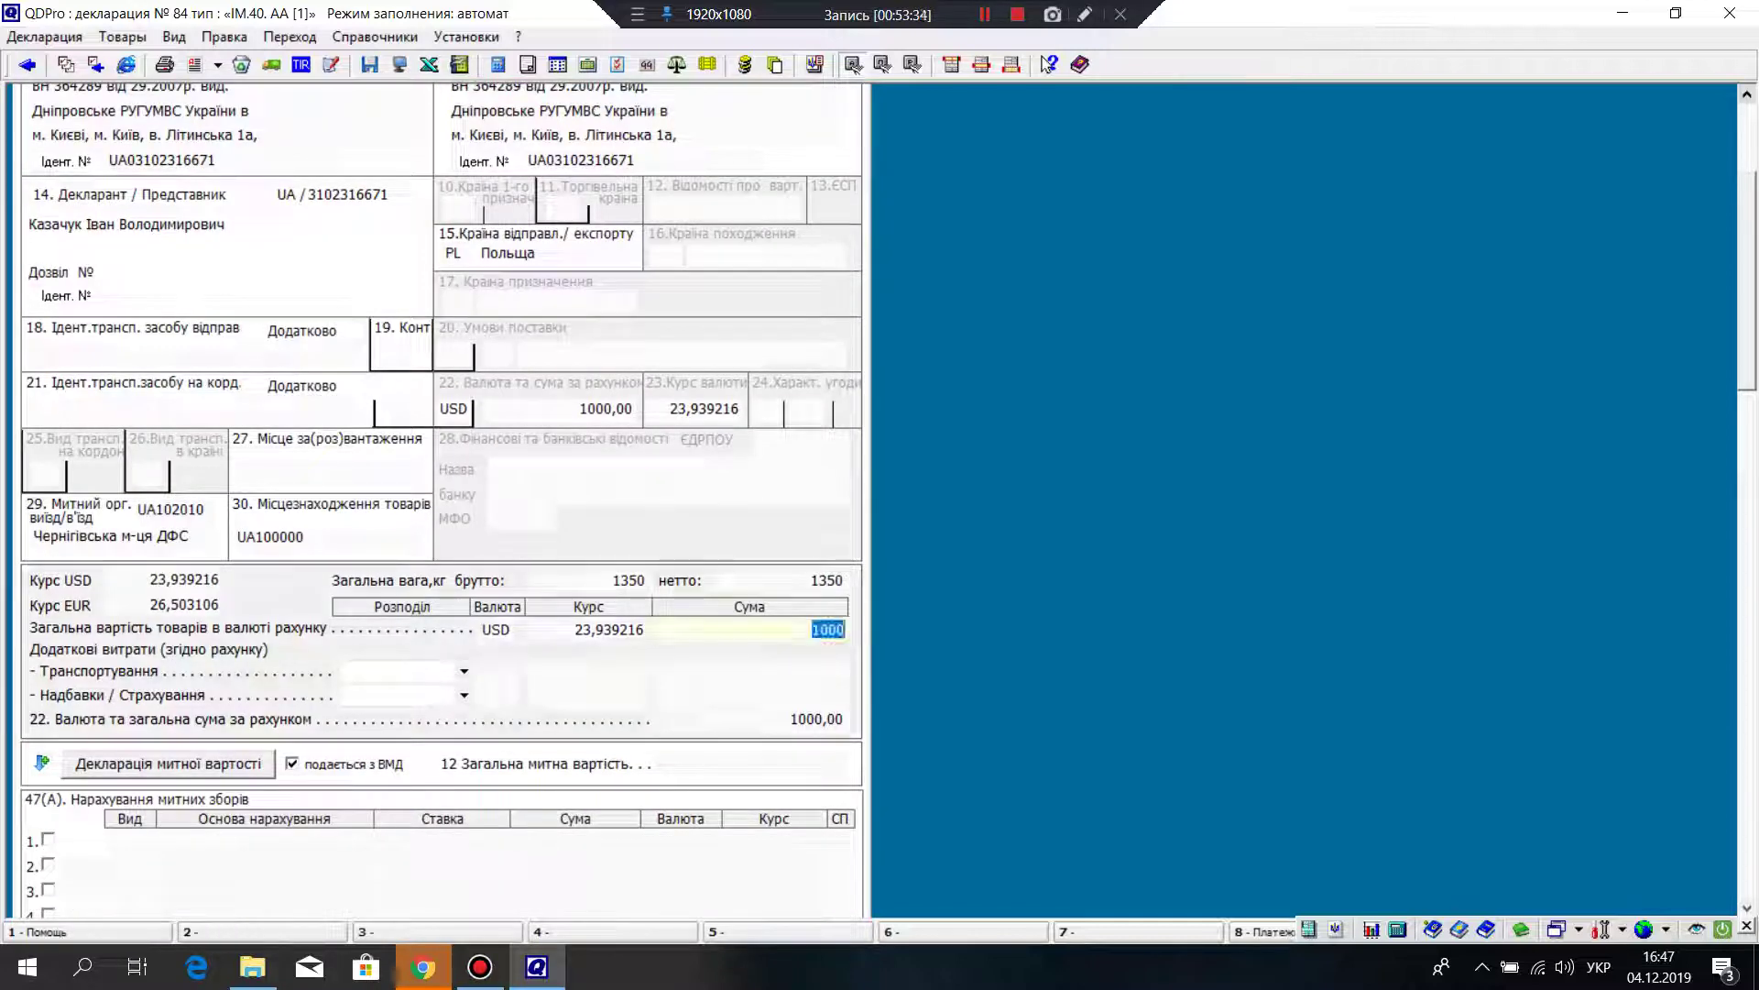
type("500")
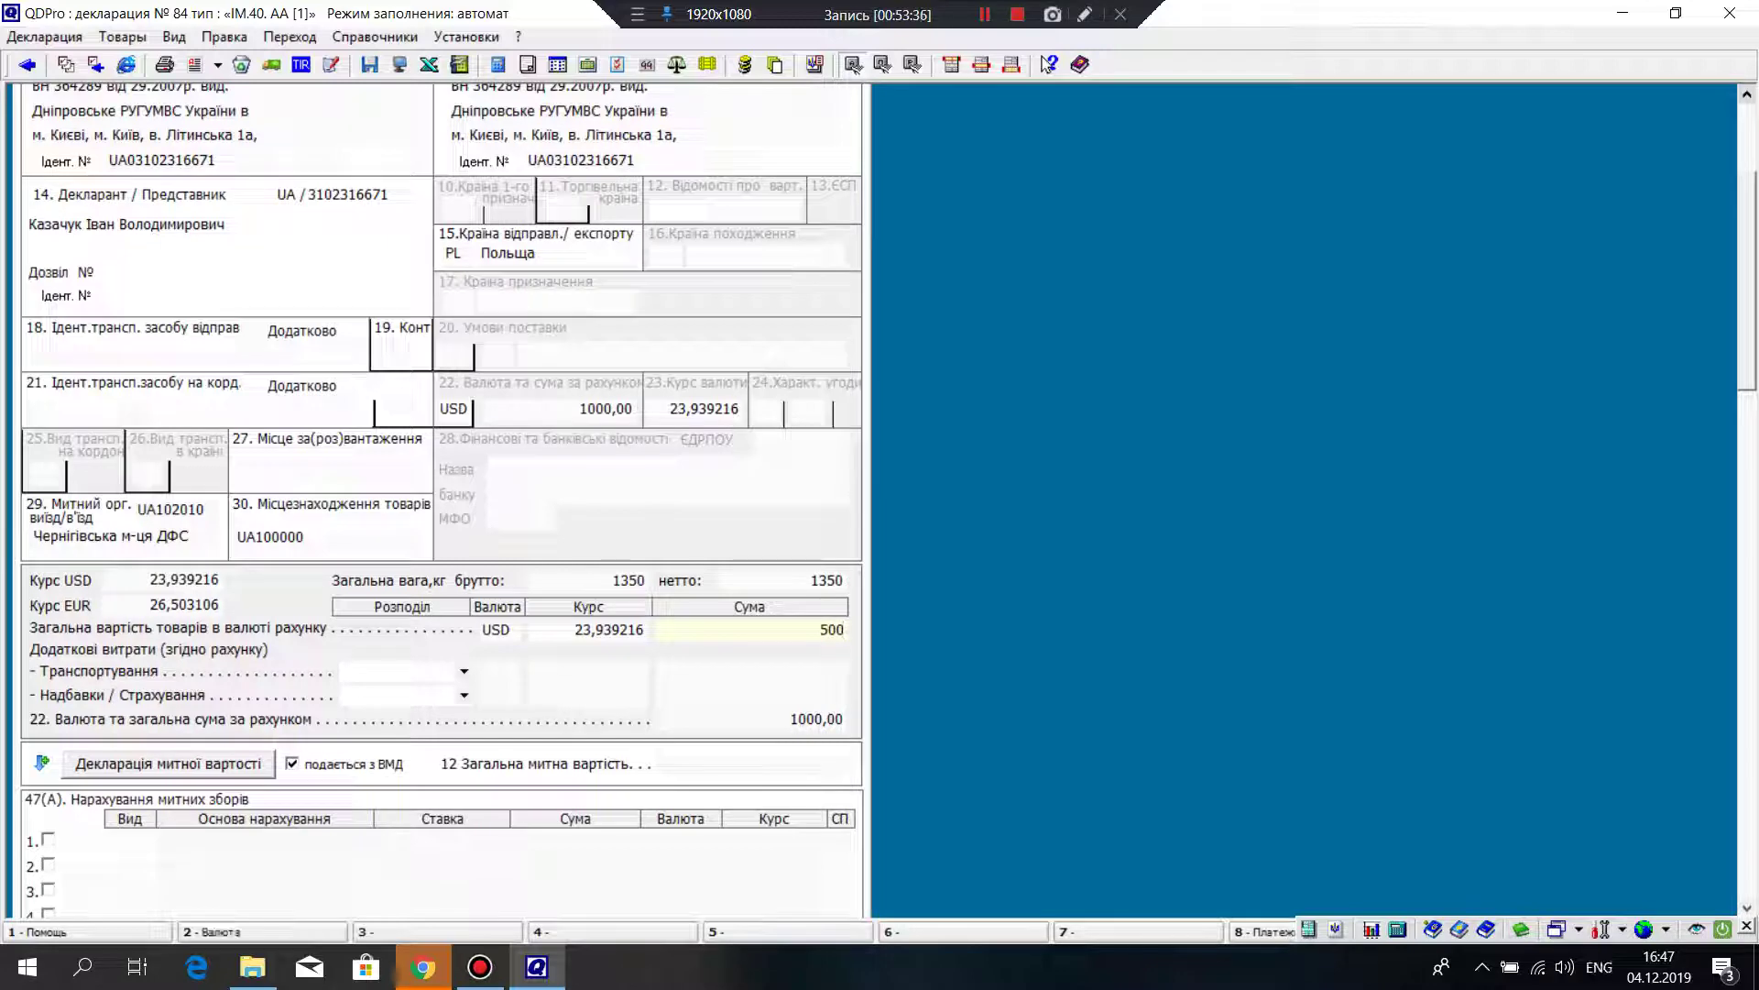
key("Tab")
scroll(440, 499, "up", 5)
left_click(629, 368)
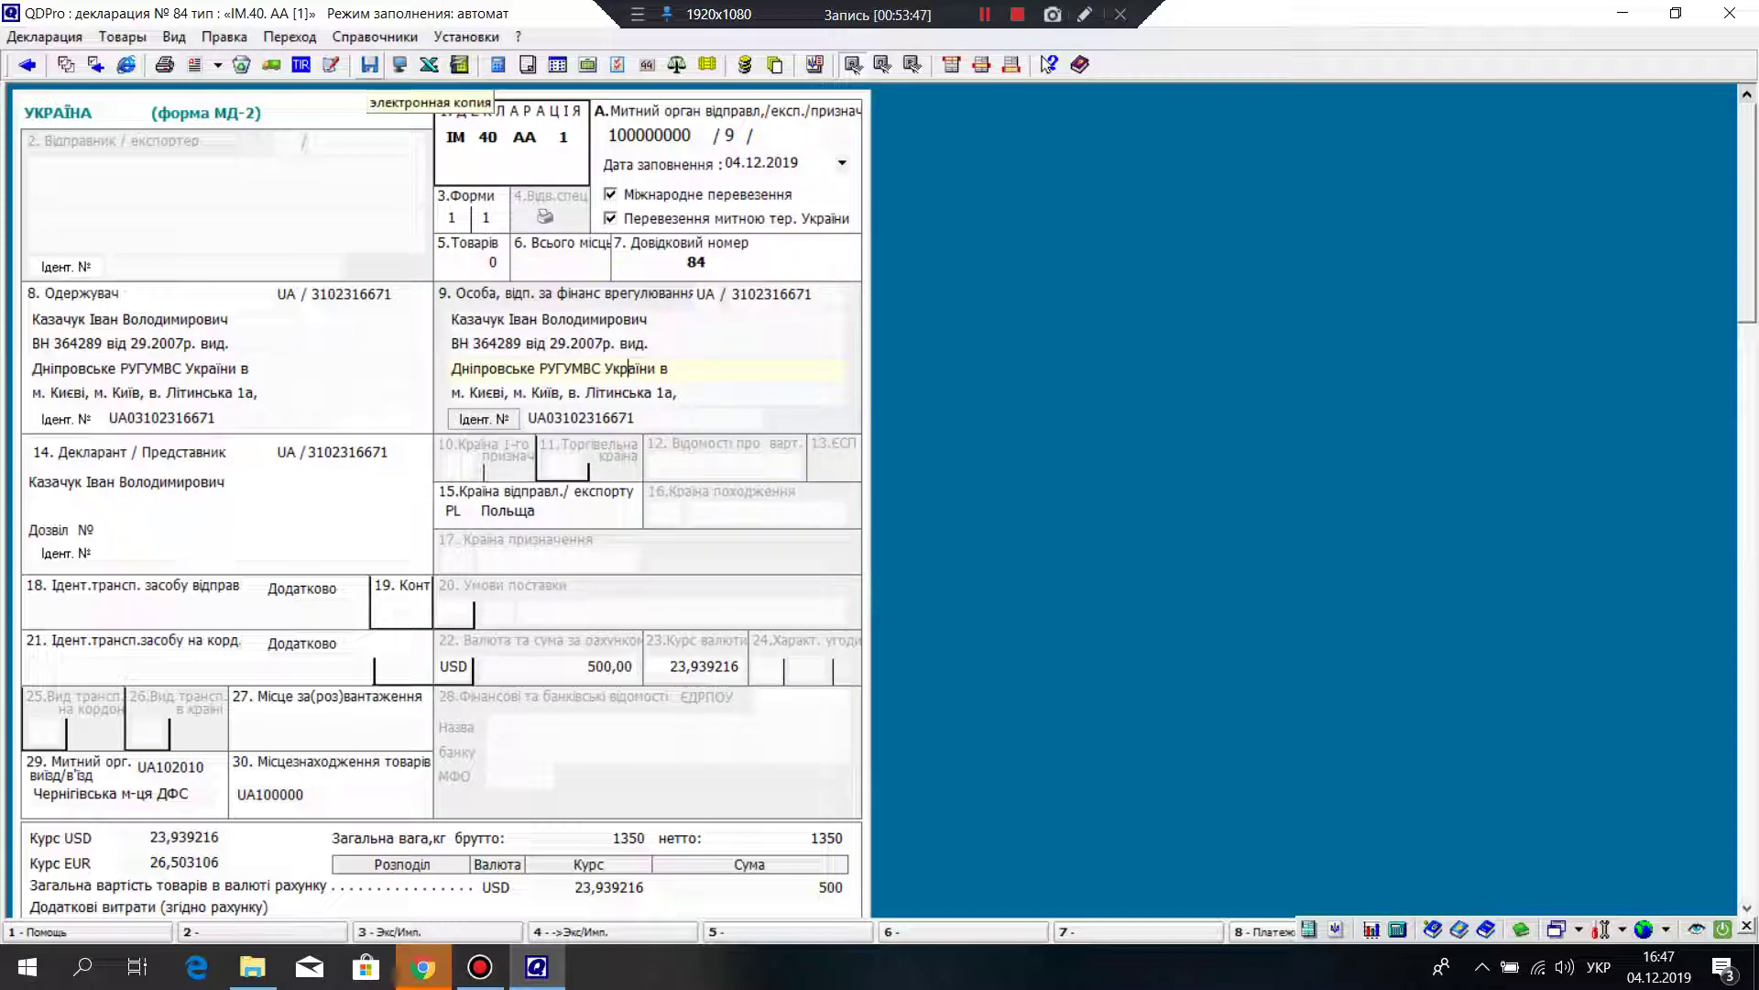
Step: Request an electronic copy of the declaration and close the scan-copies dialog
left_click(369, 64)
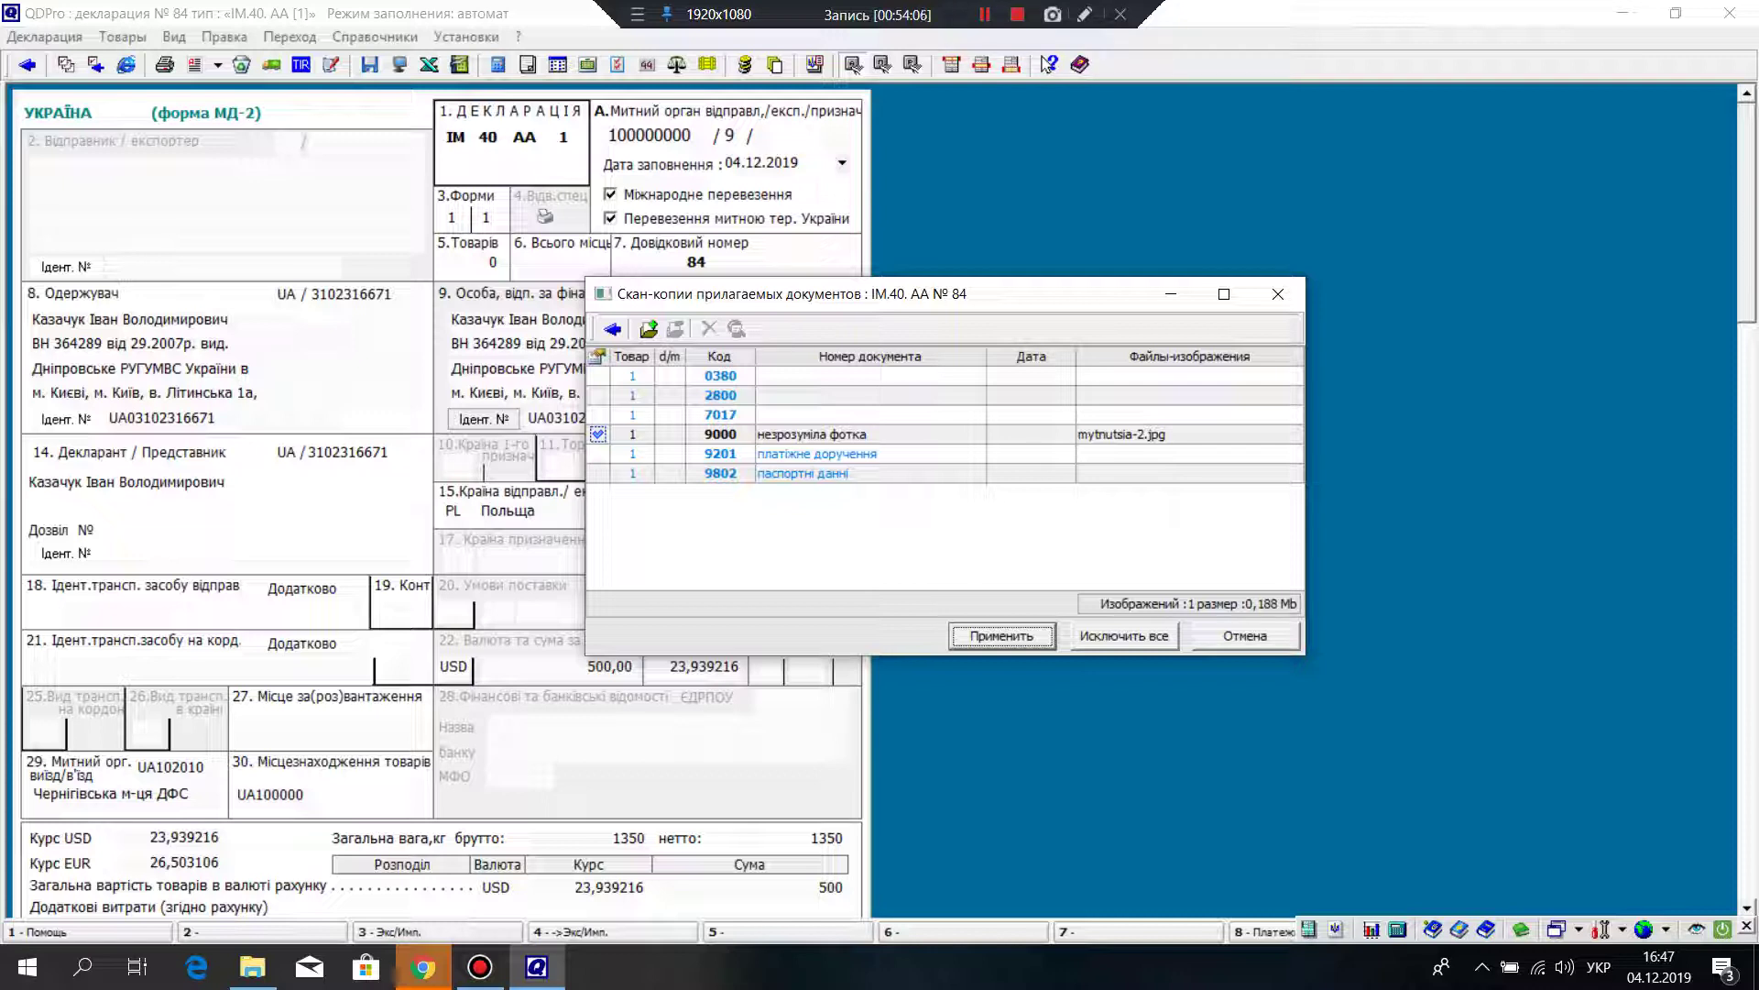
left_click(1278, 293)
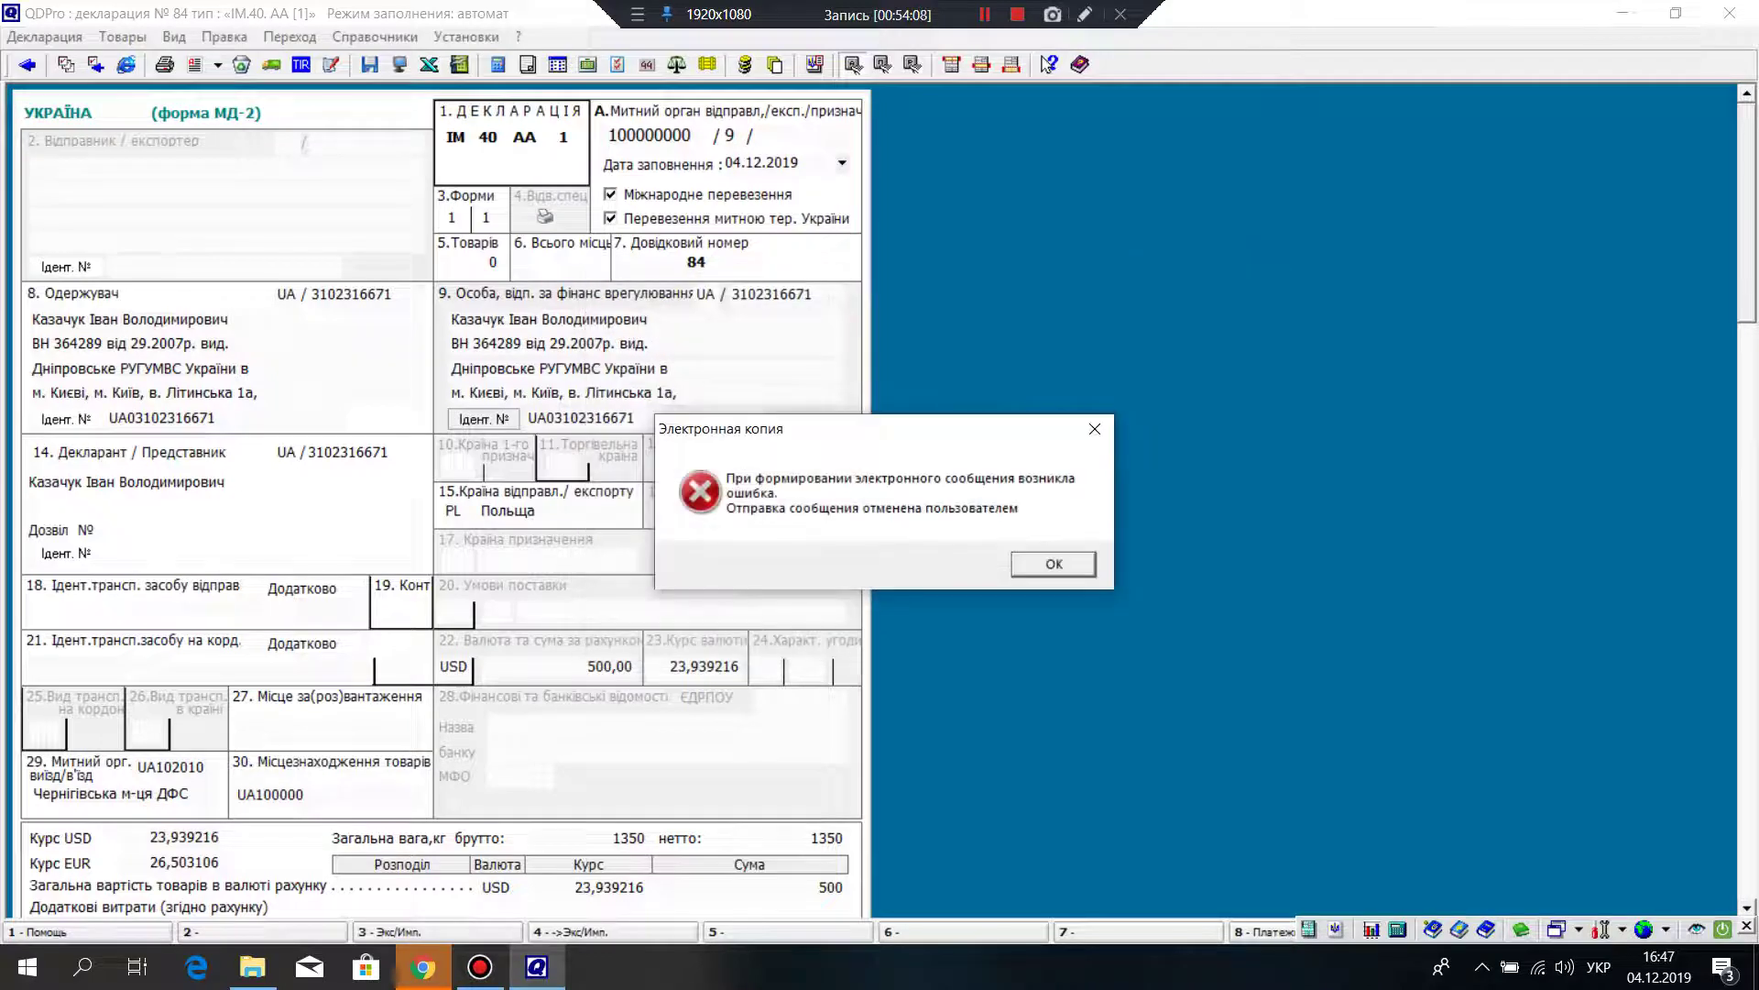
Step: Dismiss the electronic-copy error message
key("Return")
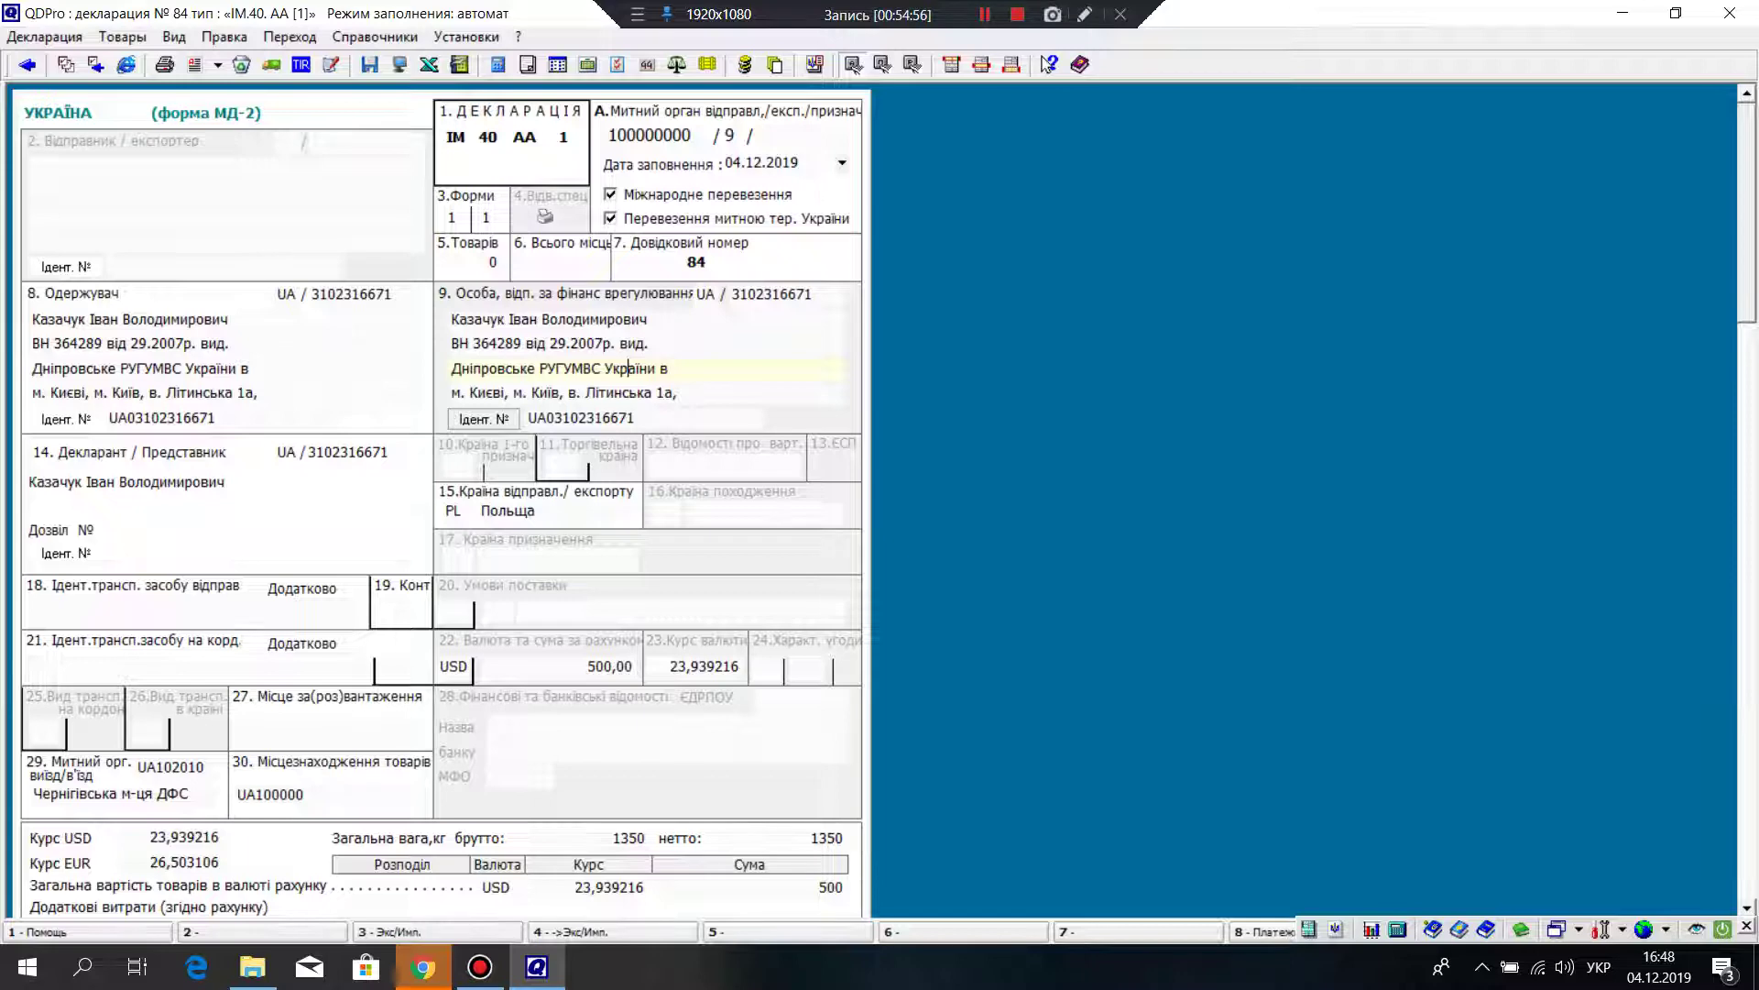
scroll(440, 495, "down", 10)
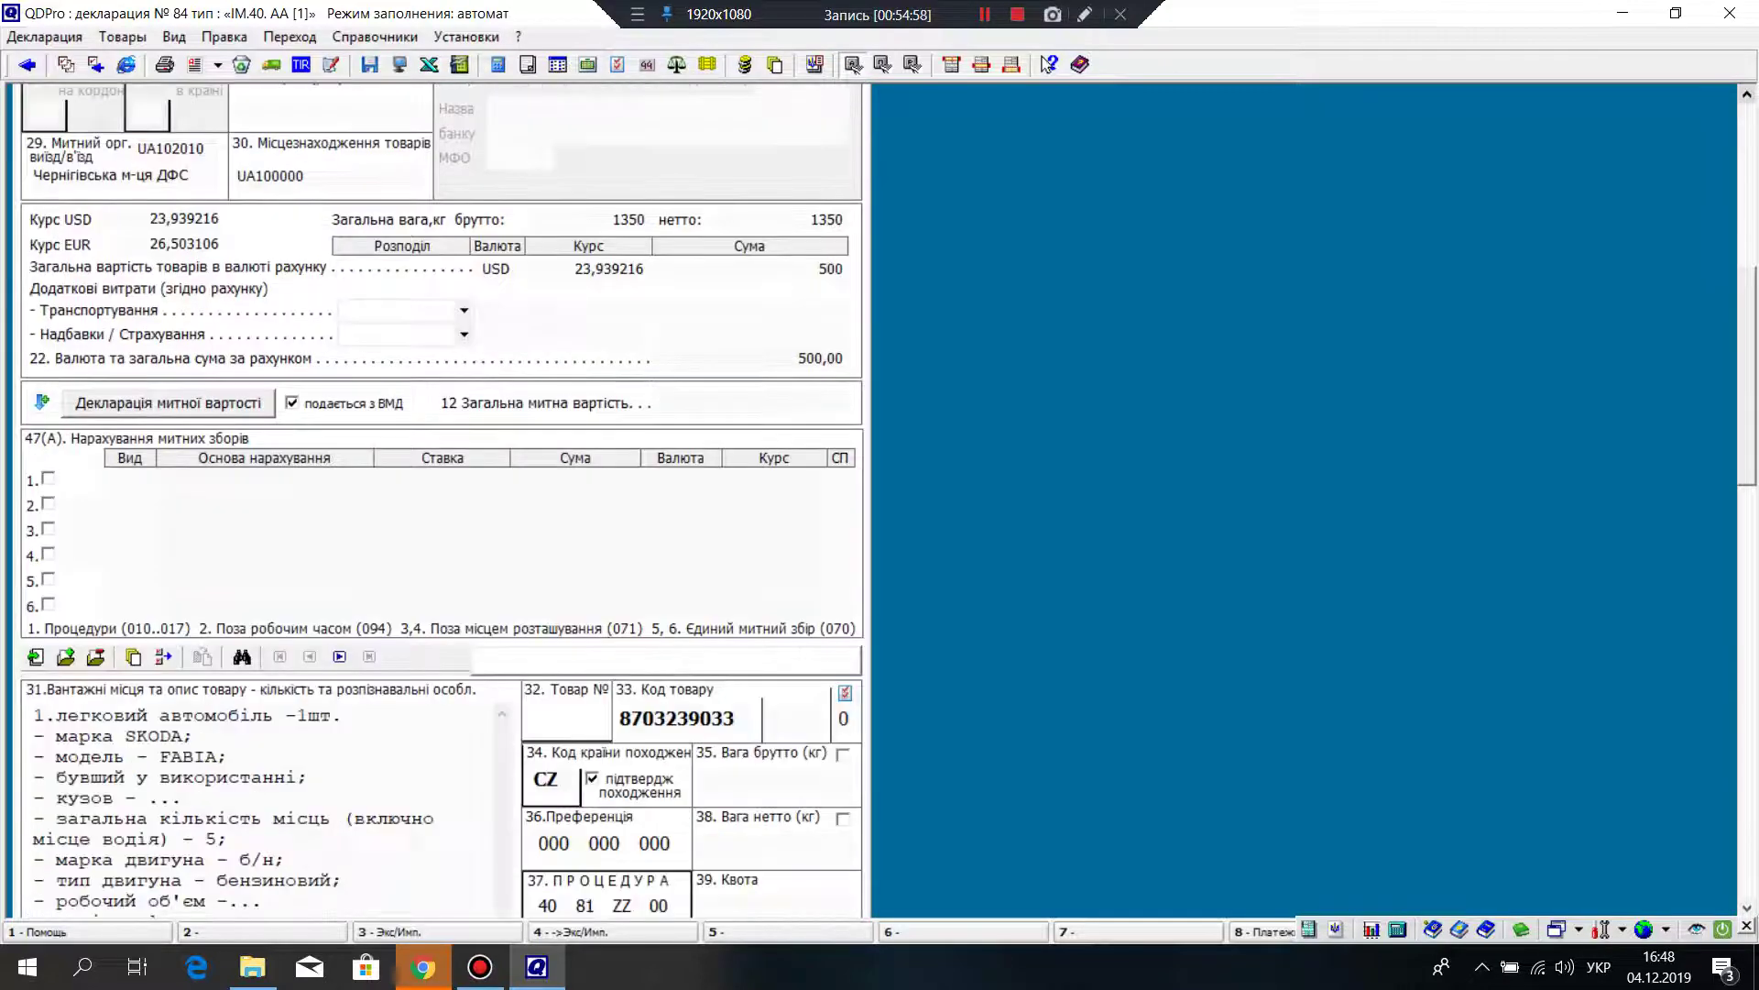
scroll(440, 495, "down", 5)
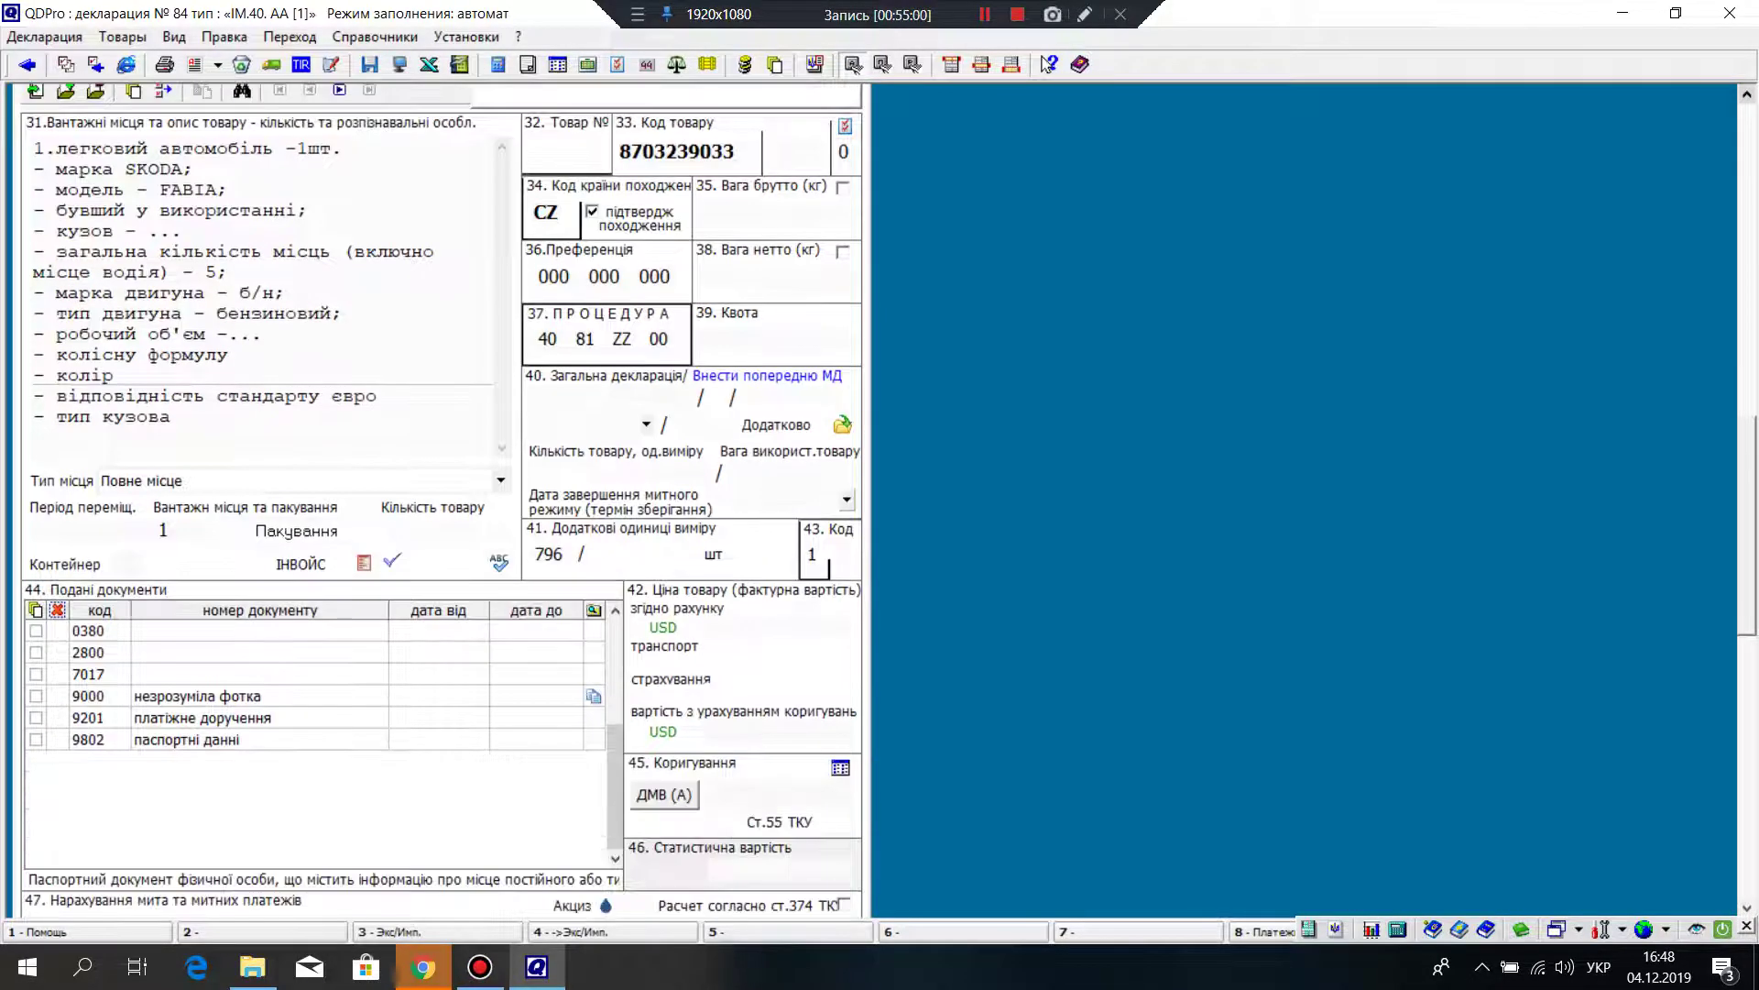
scroll(440, 495, "down", 4)
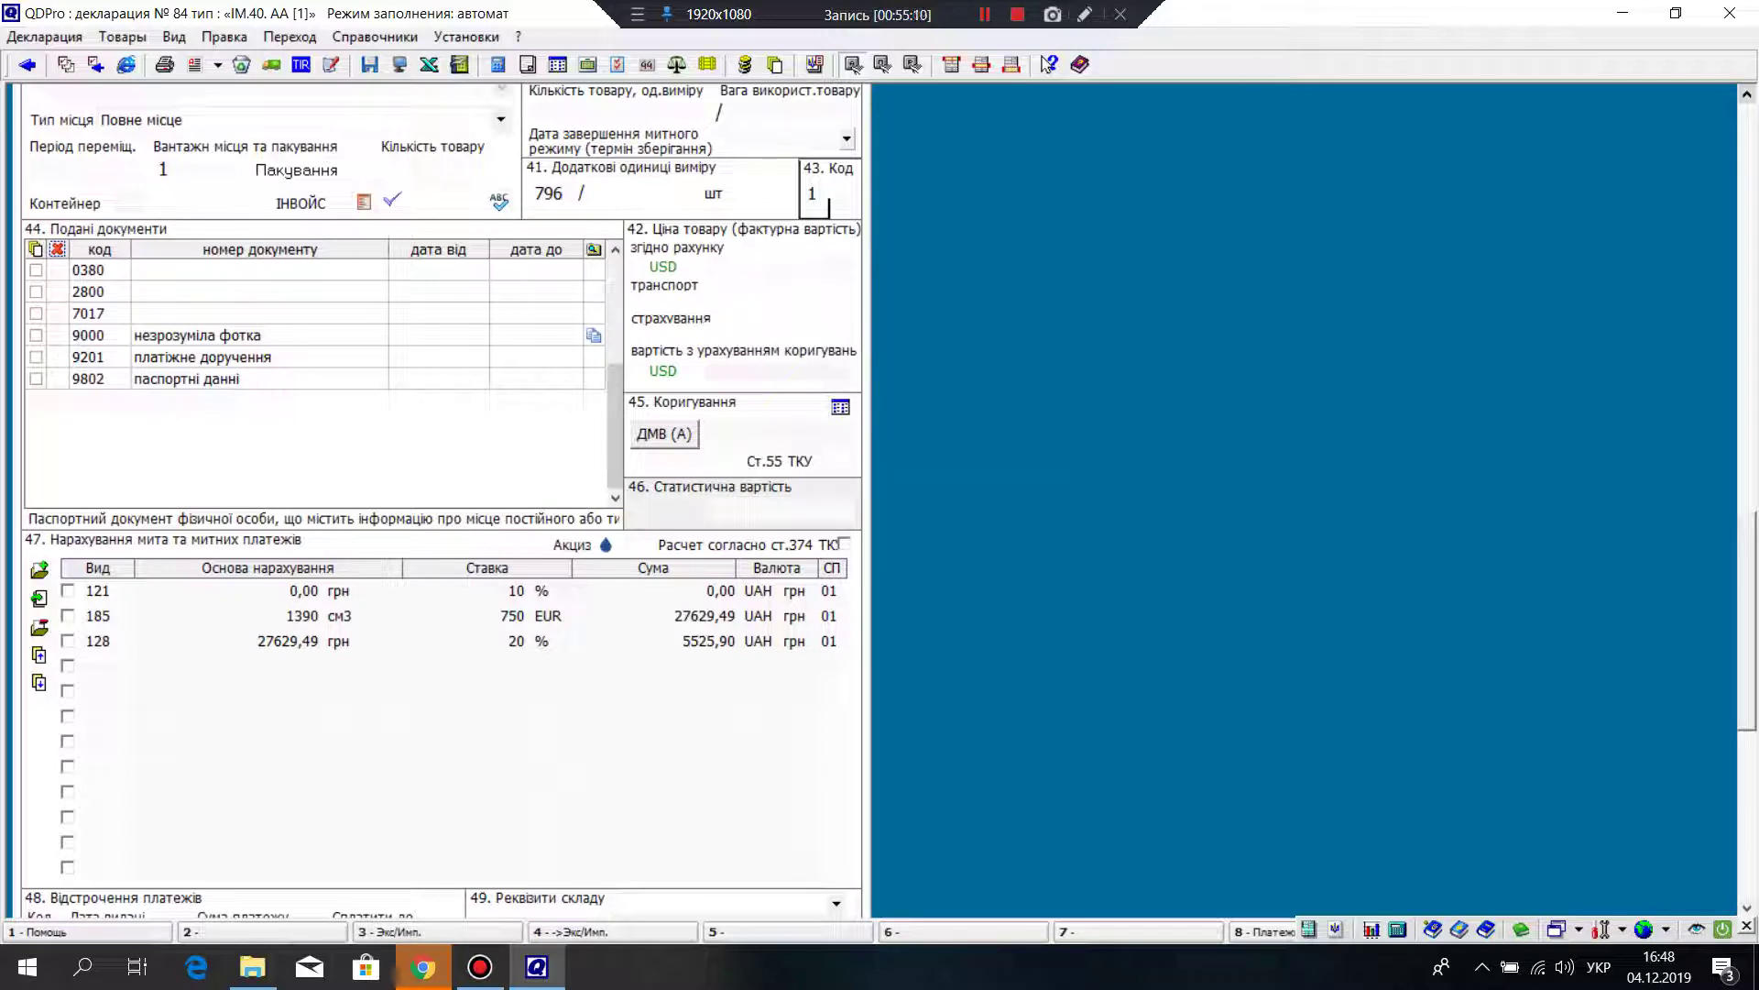
scroll(442, 499, "up", 4)
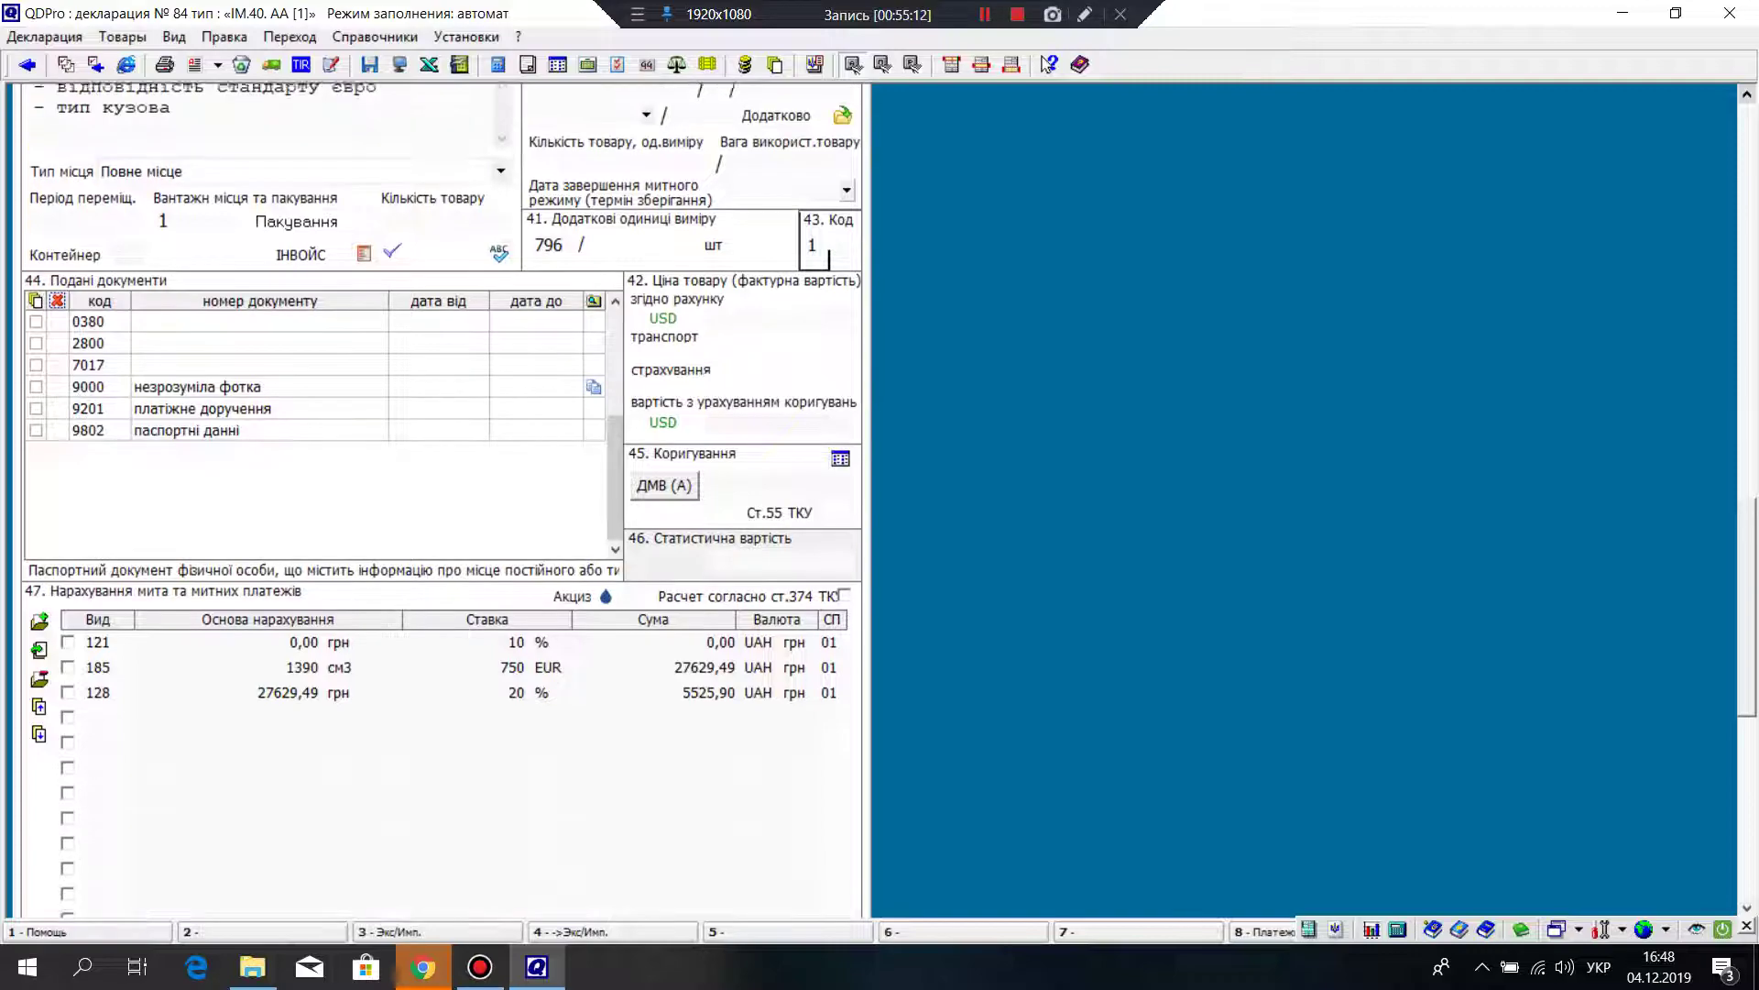
scroll(442, 499, "up", 12)
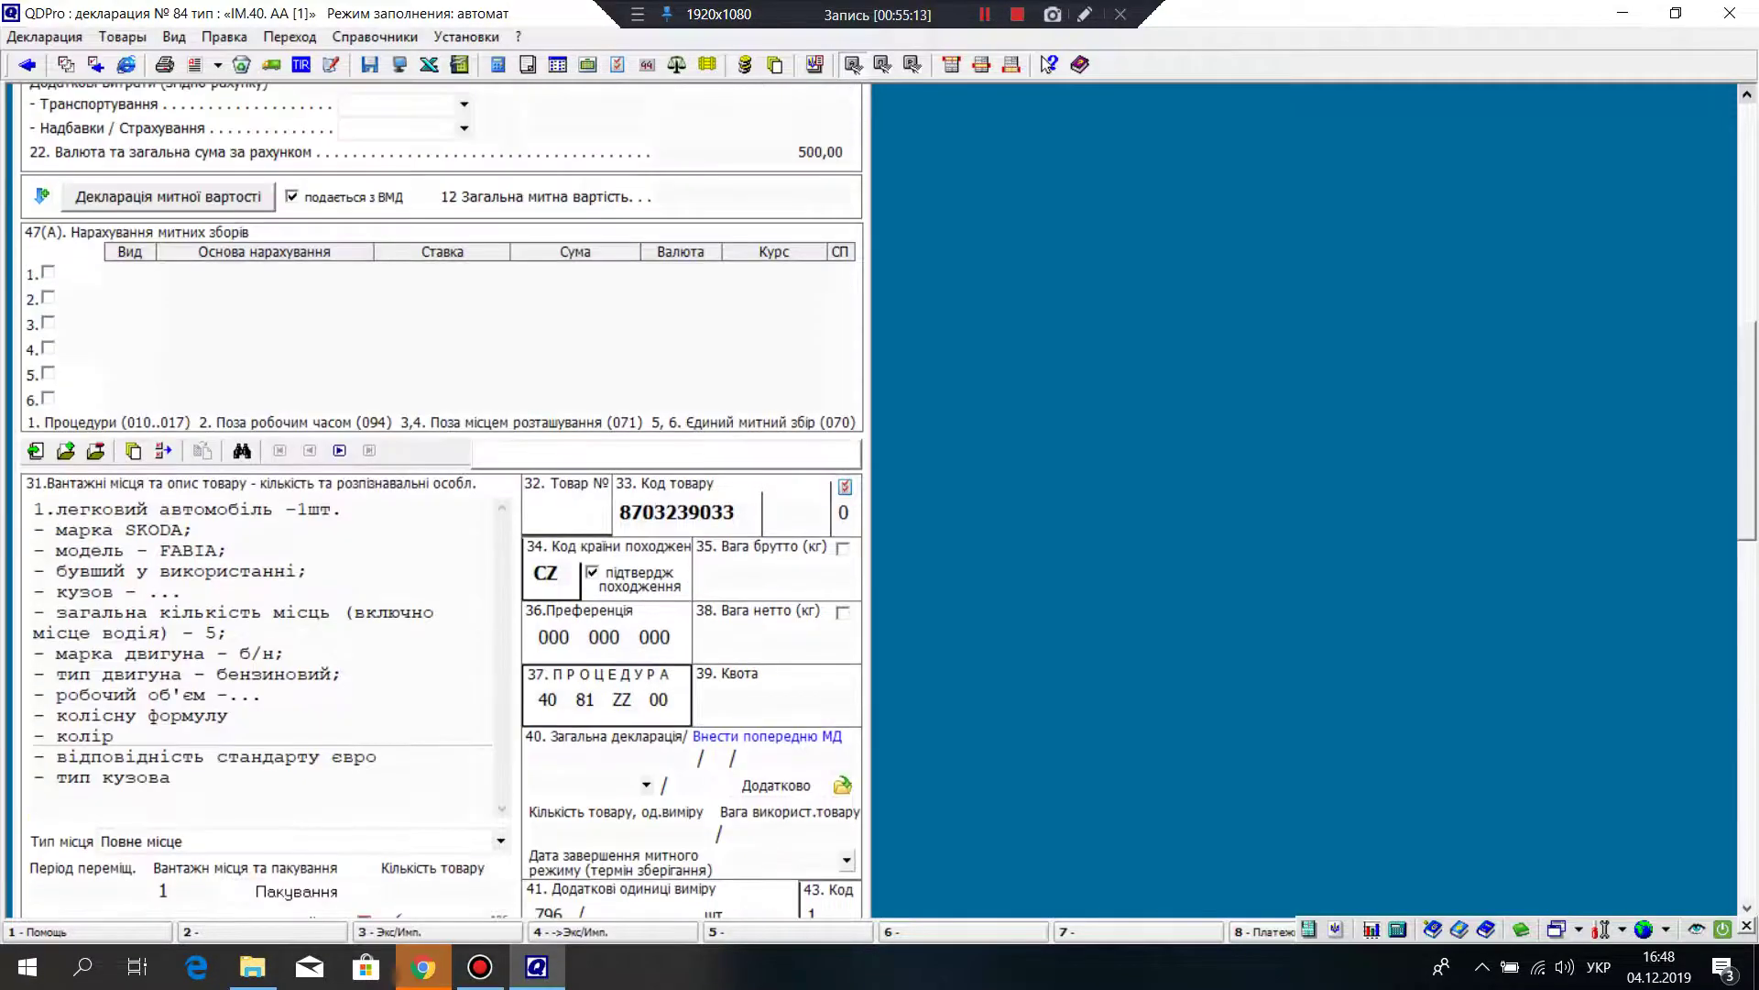
scroll(441, 499, "up", 3)
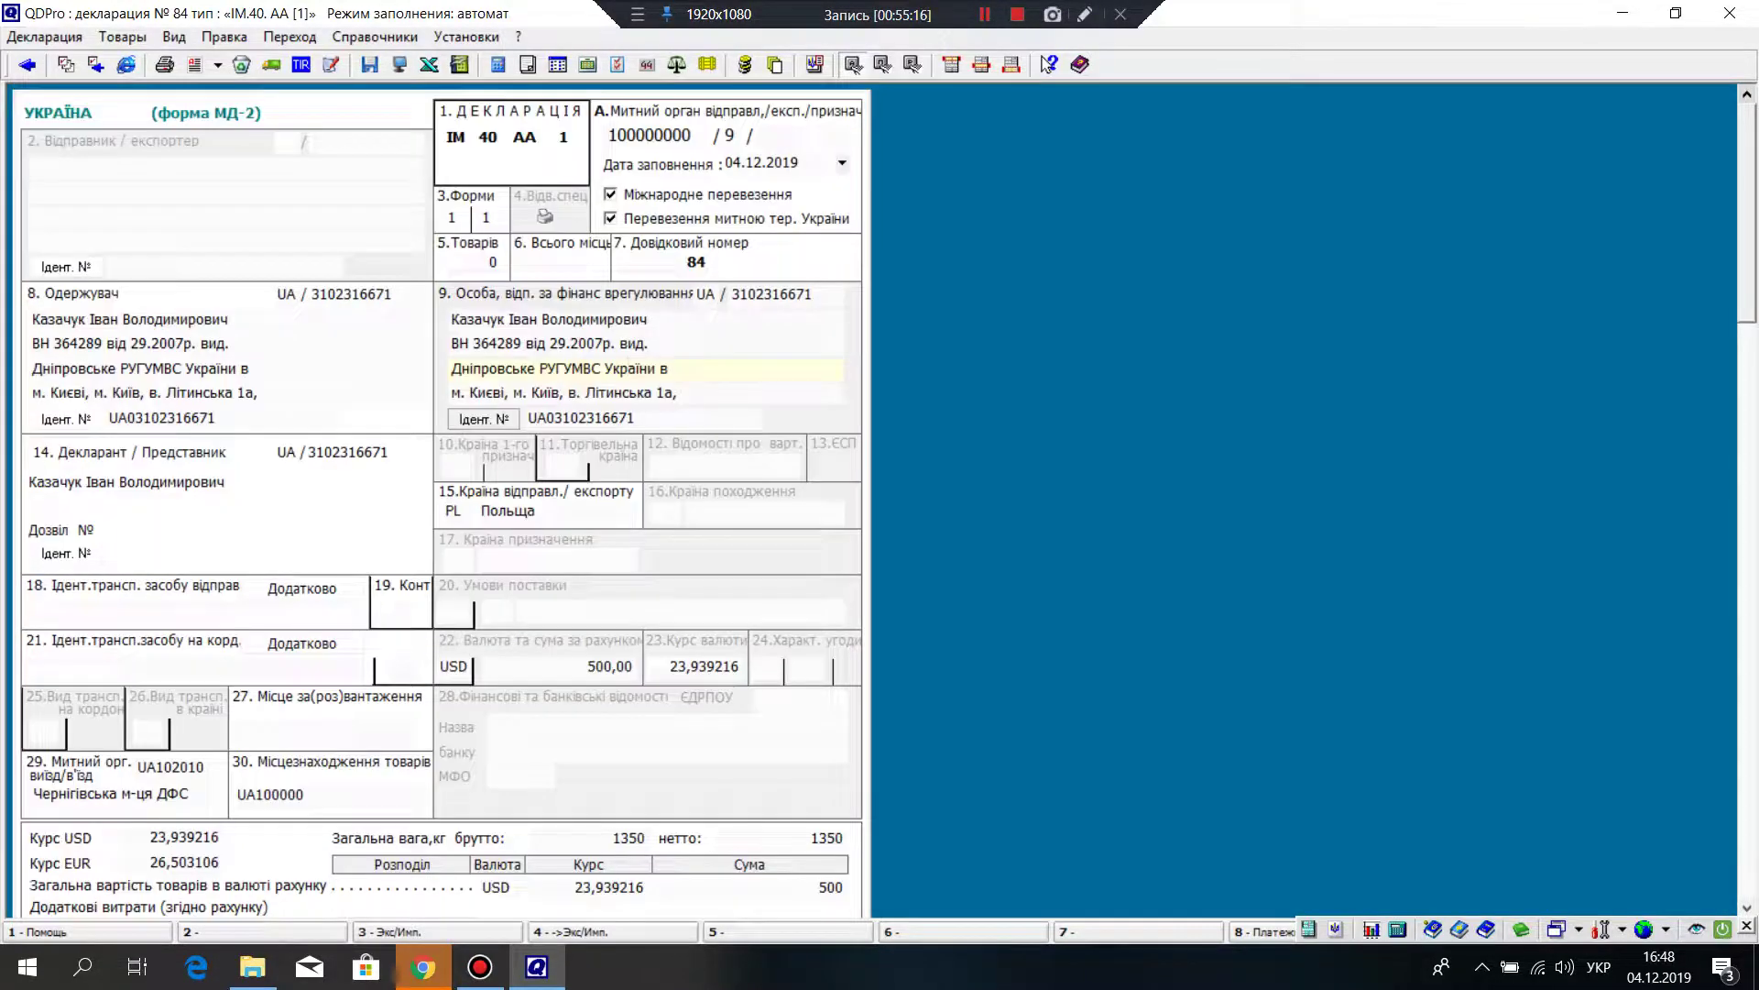
scroll(629, 368, "down", 5)
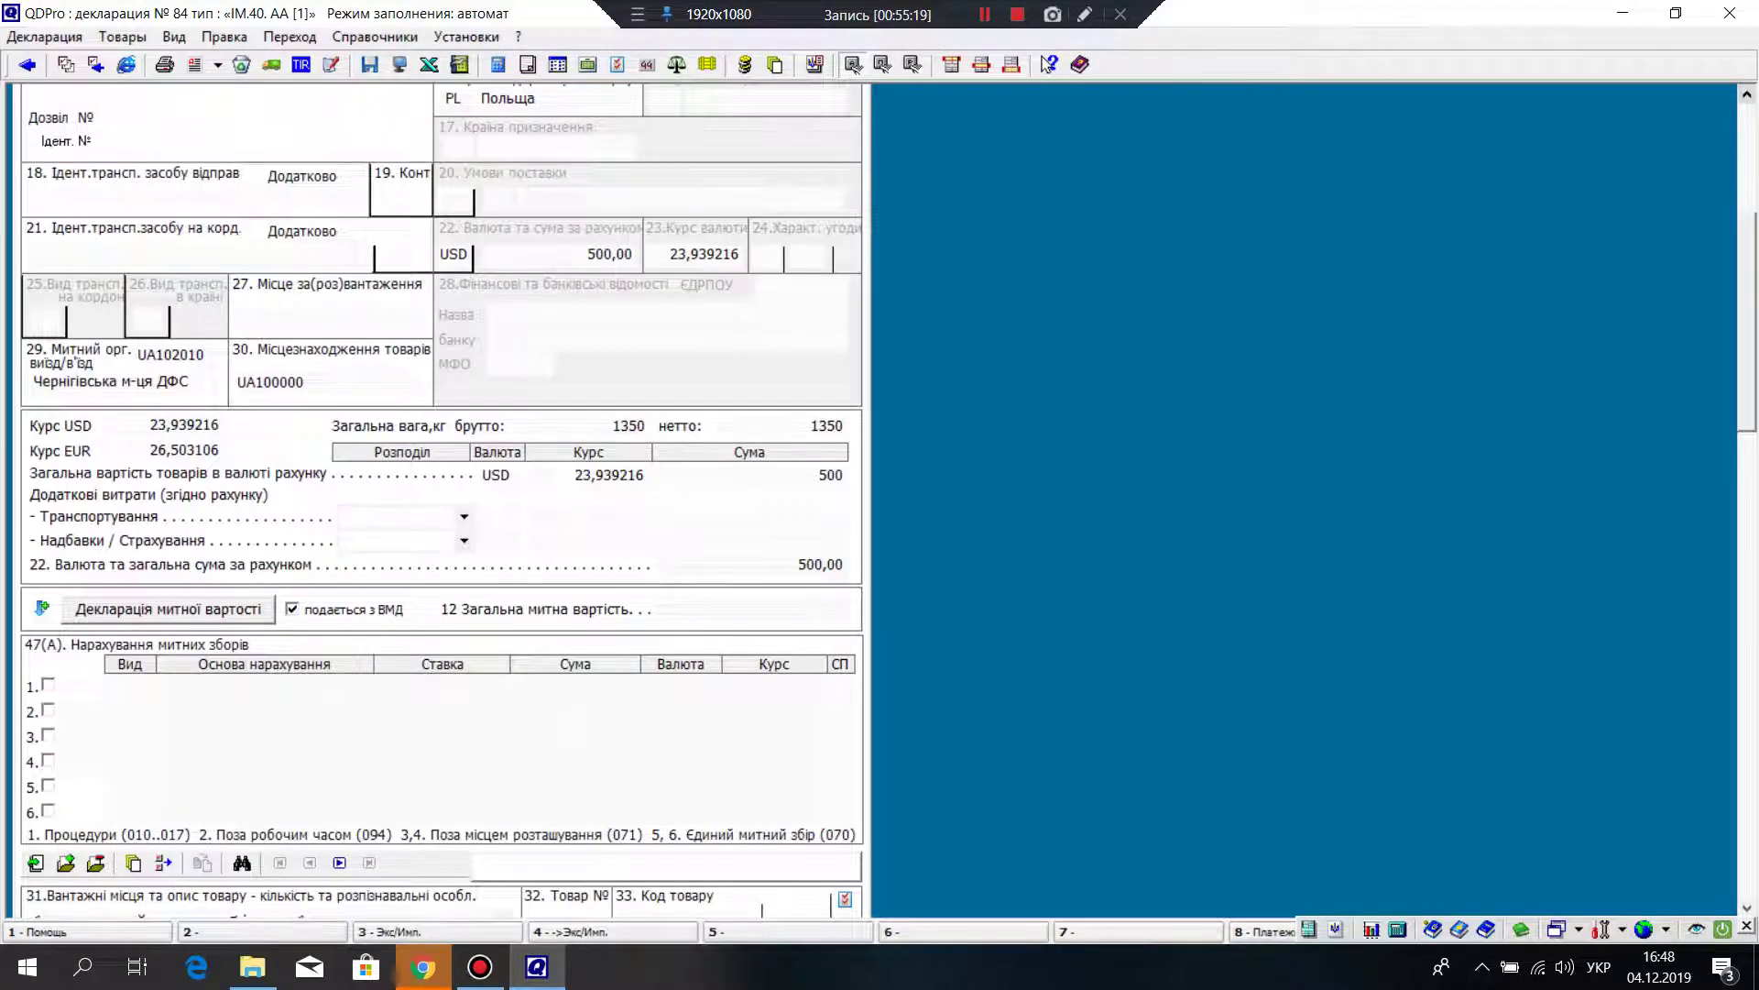
scroll(442, 499, "down", 2)
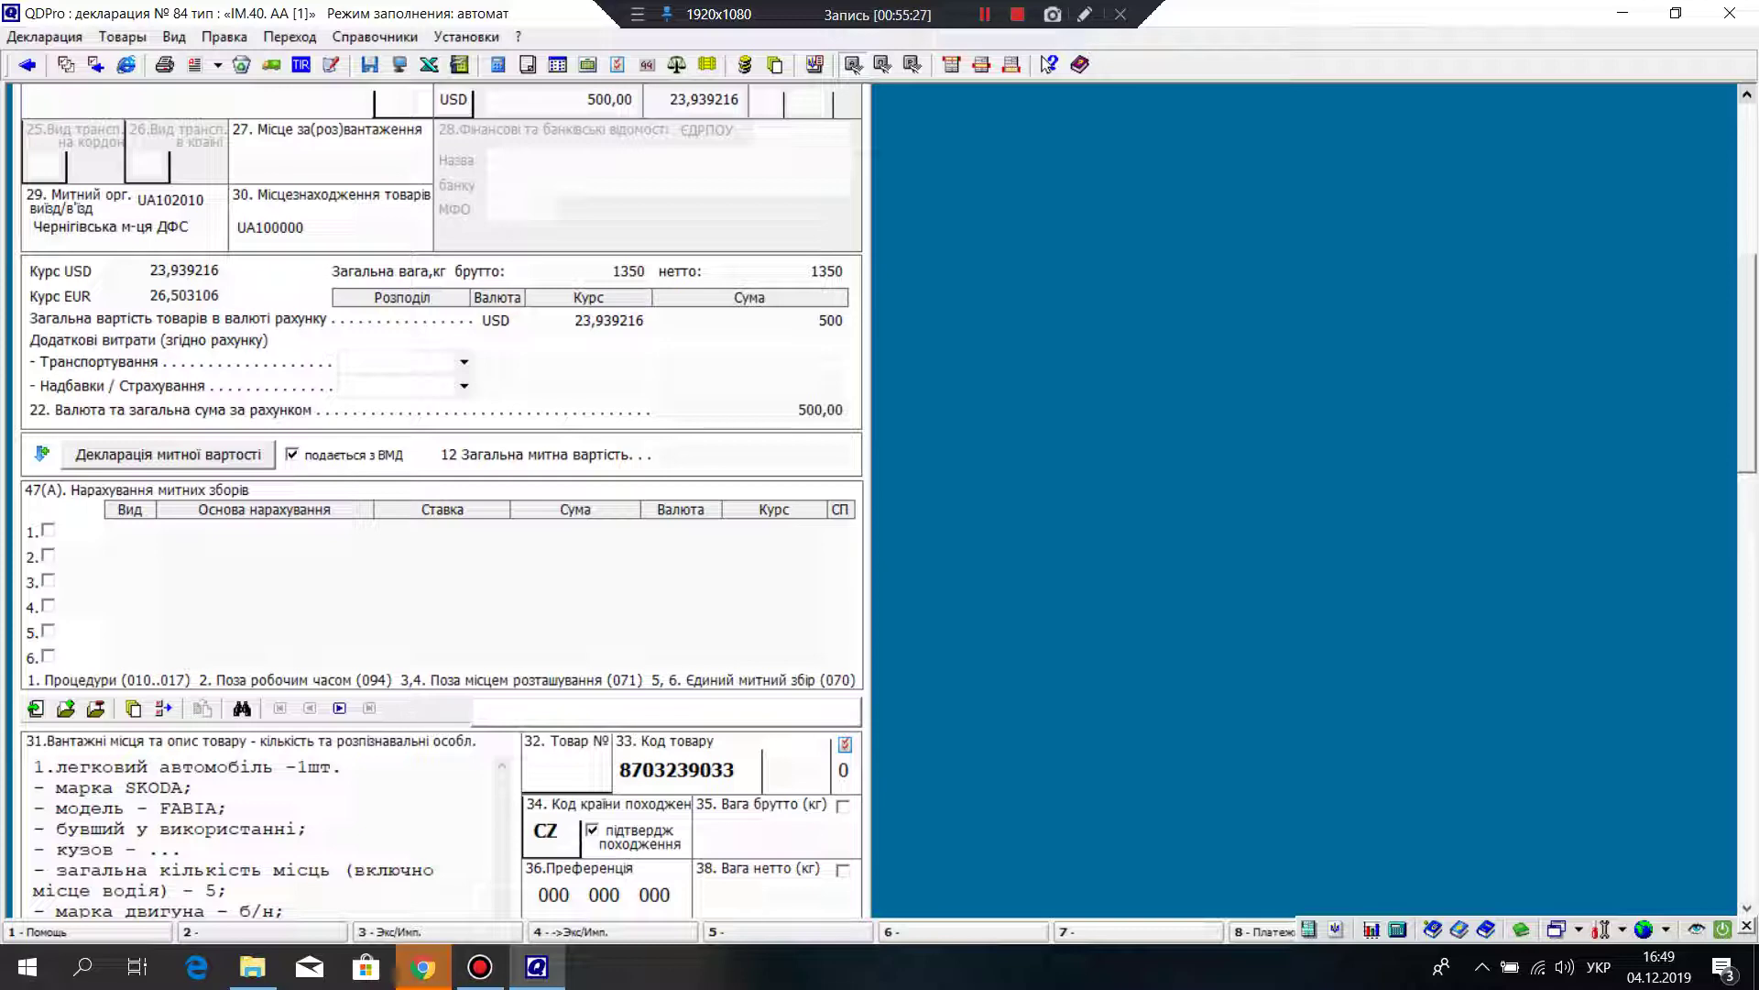
scroll(440, 504, "down", 10)
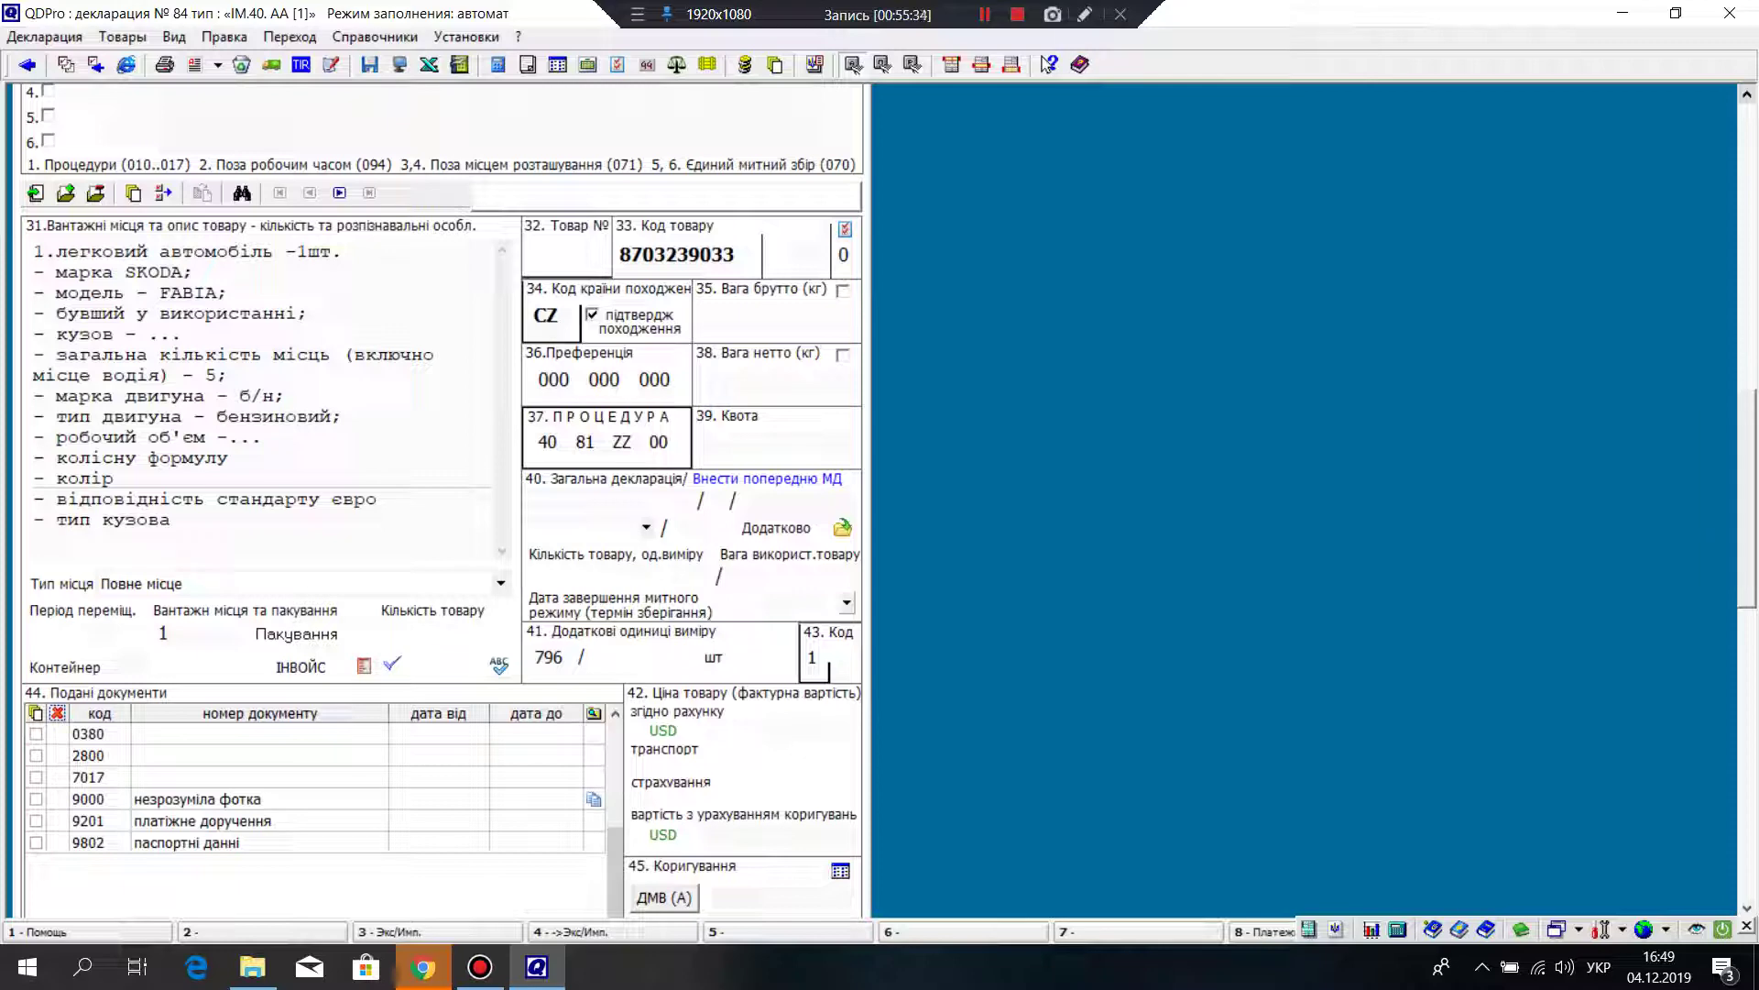
scroll(440, 504, "down", 3)
left_click(812, 502)
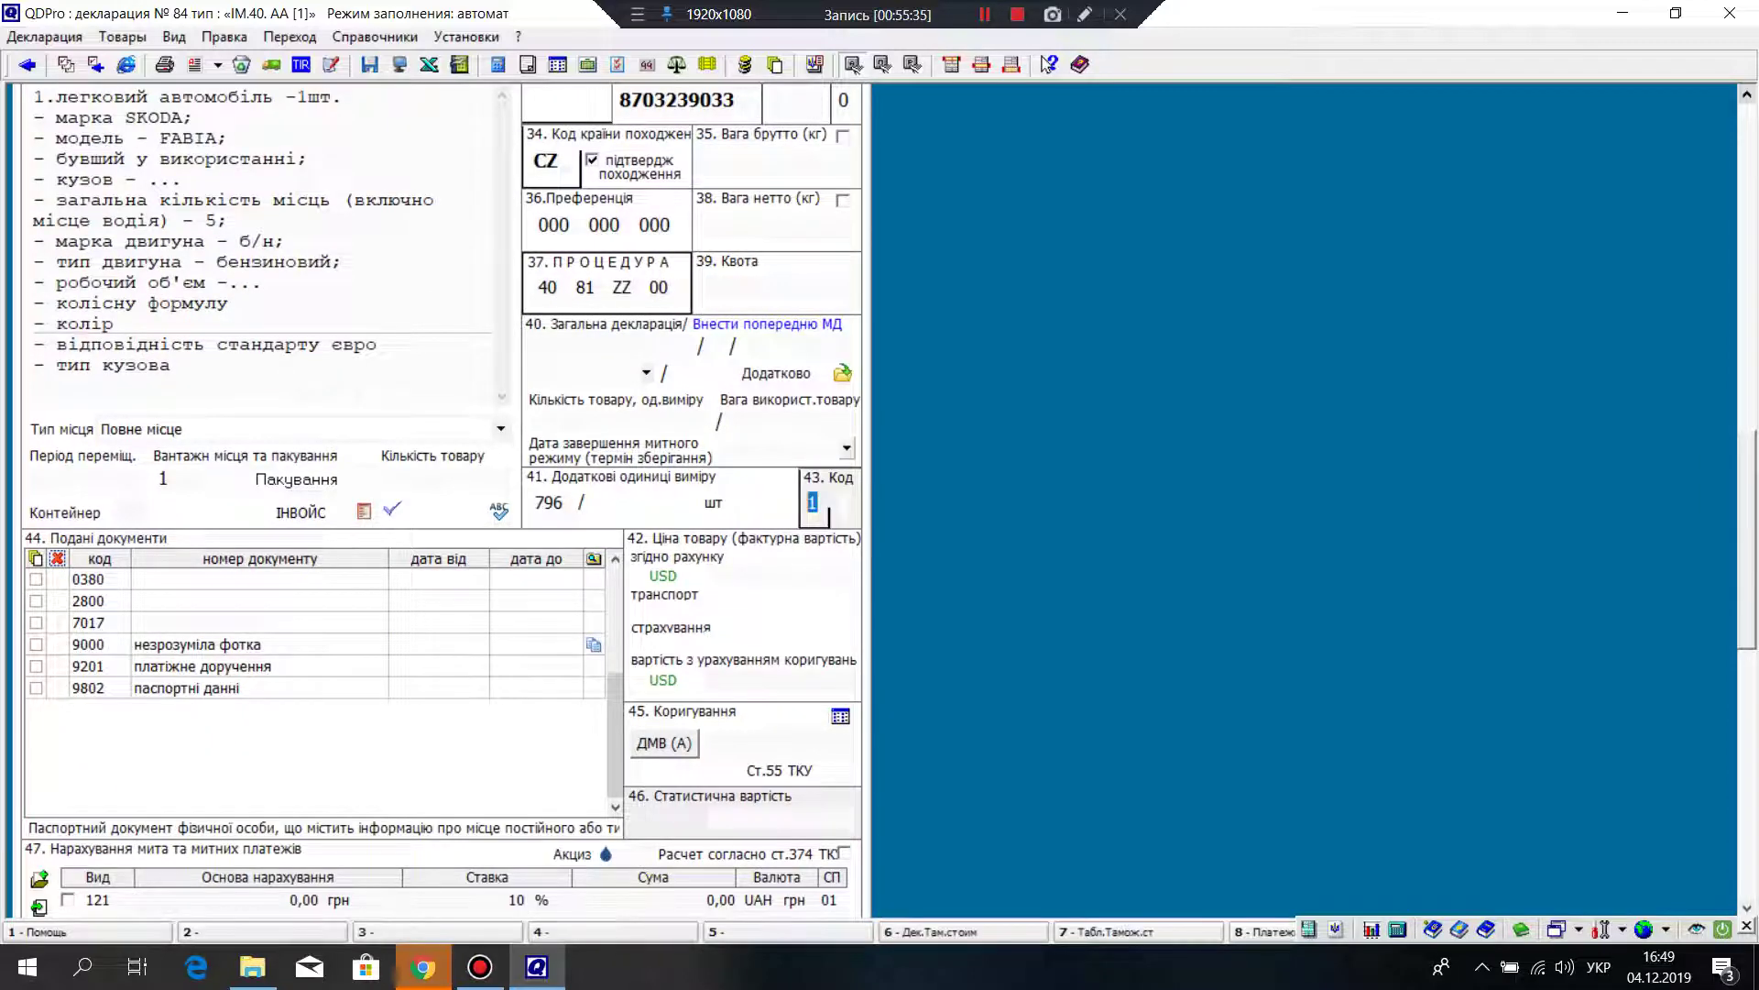
scroll(440, 504, "down", 2)
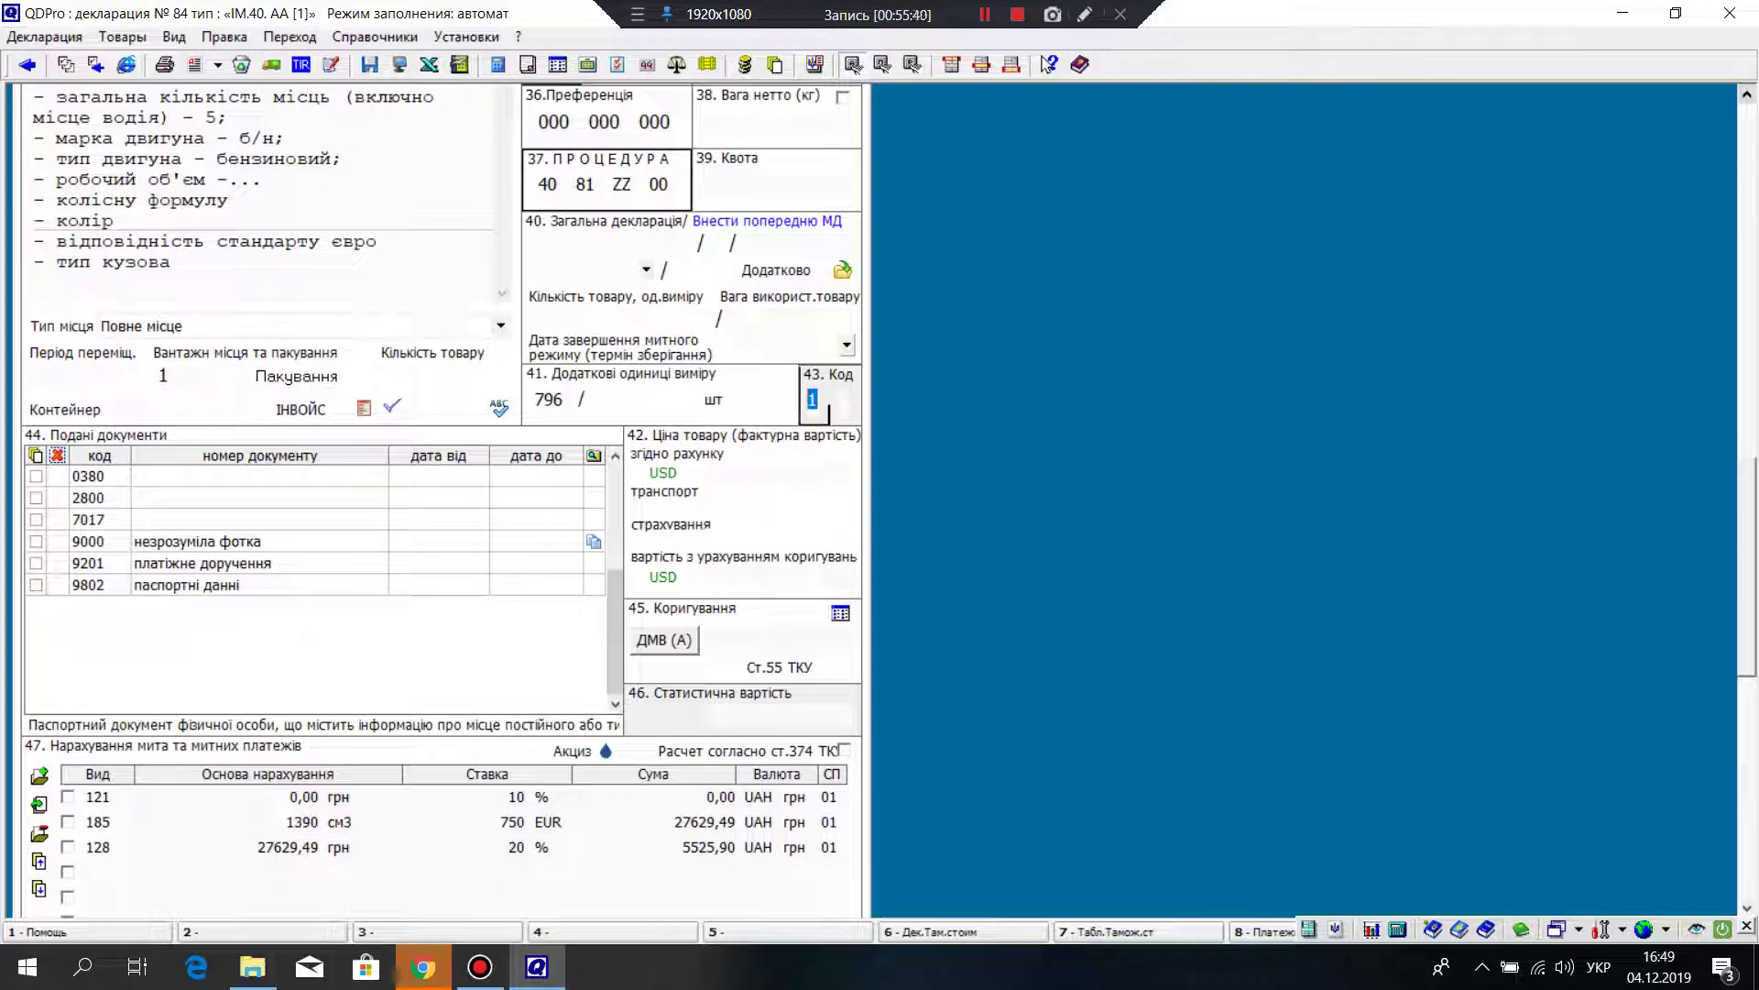
scroll(443, 523, "down", 2)
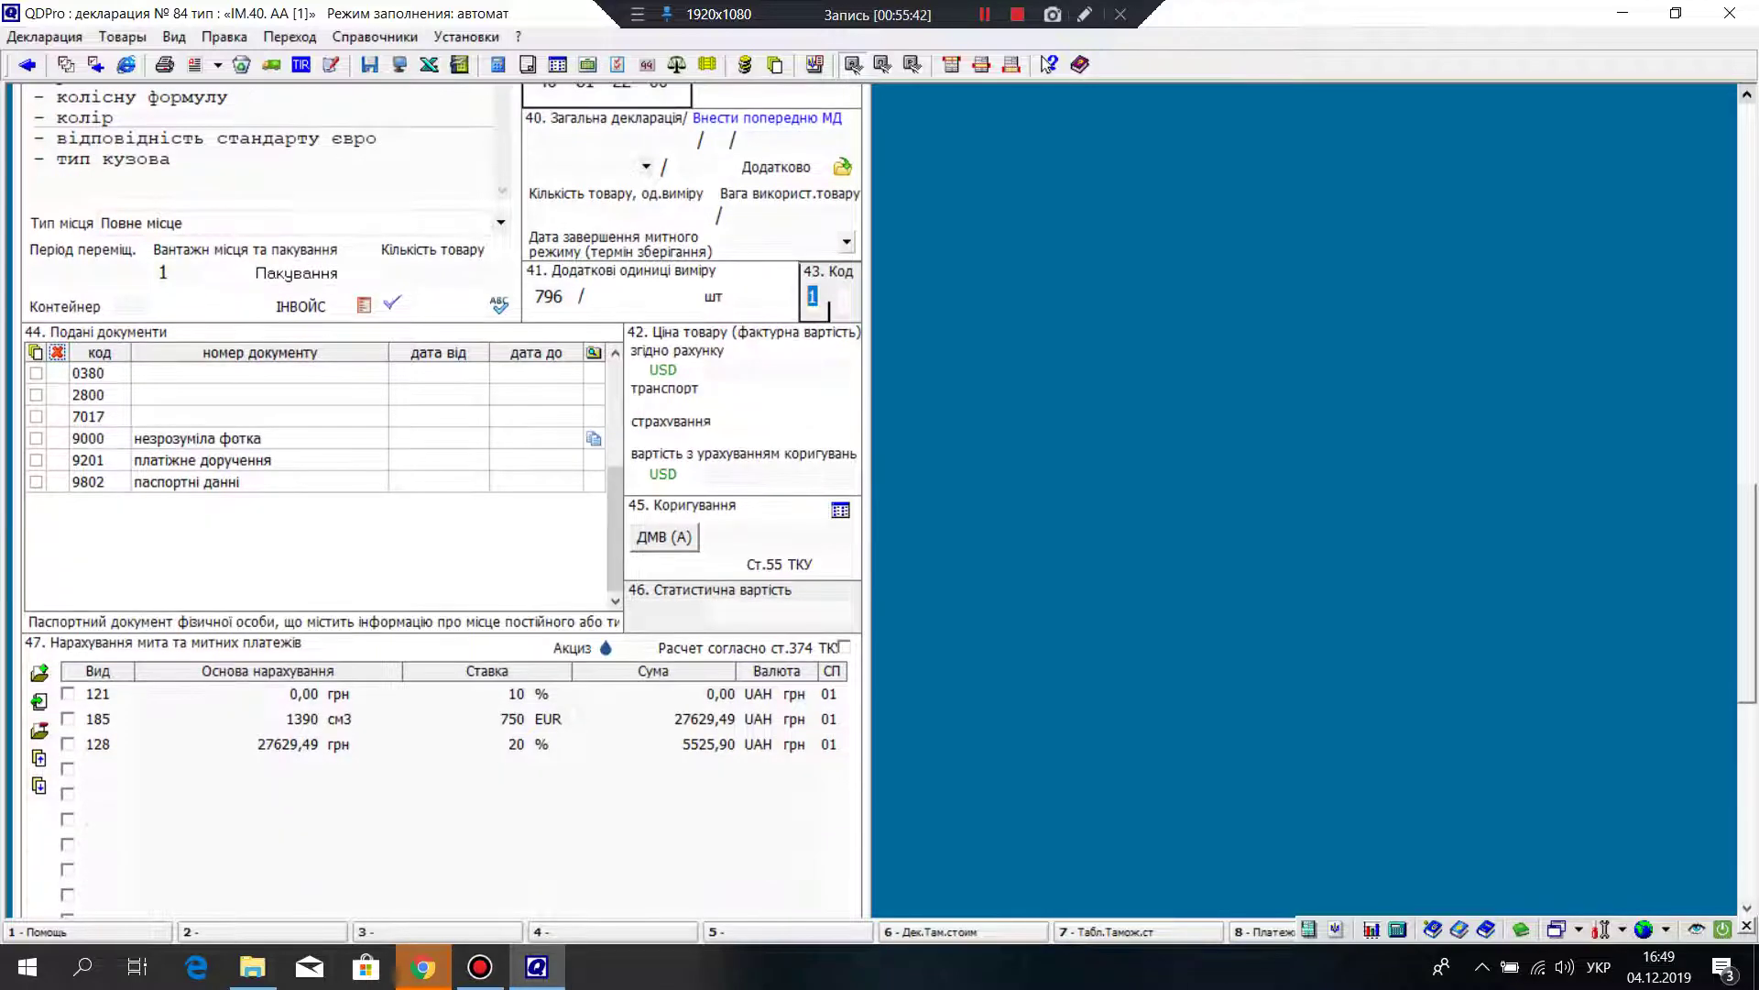
left_click(664, 537)
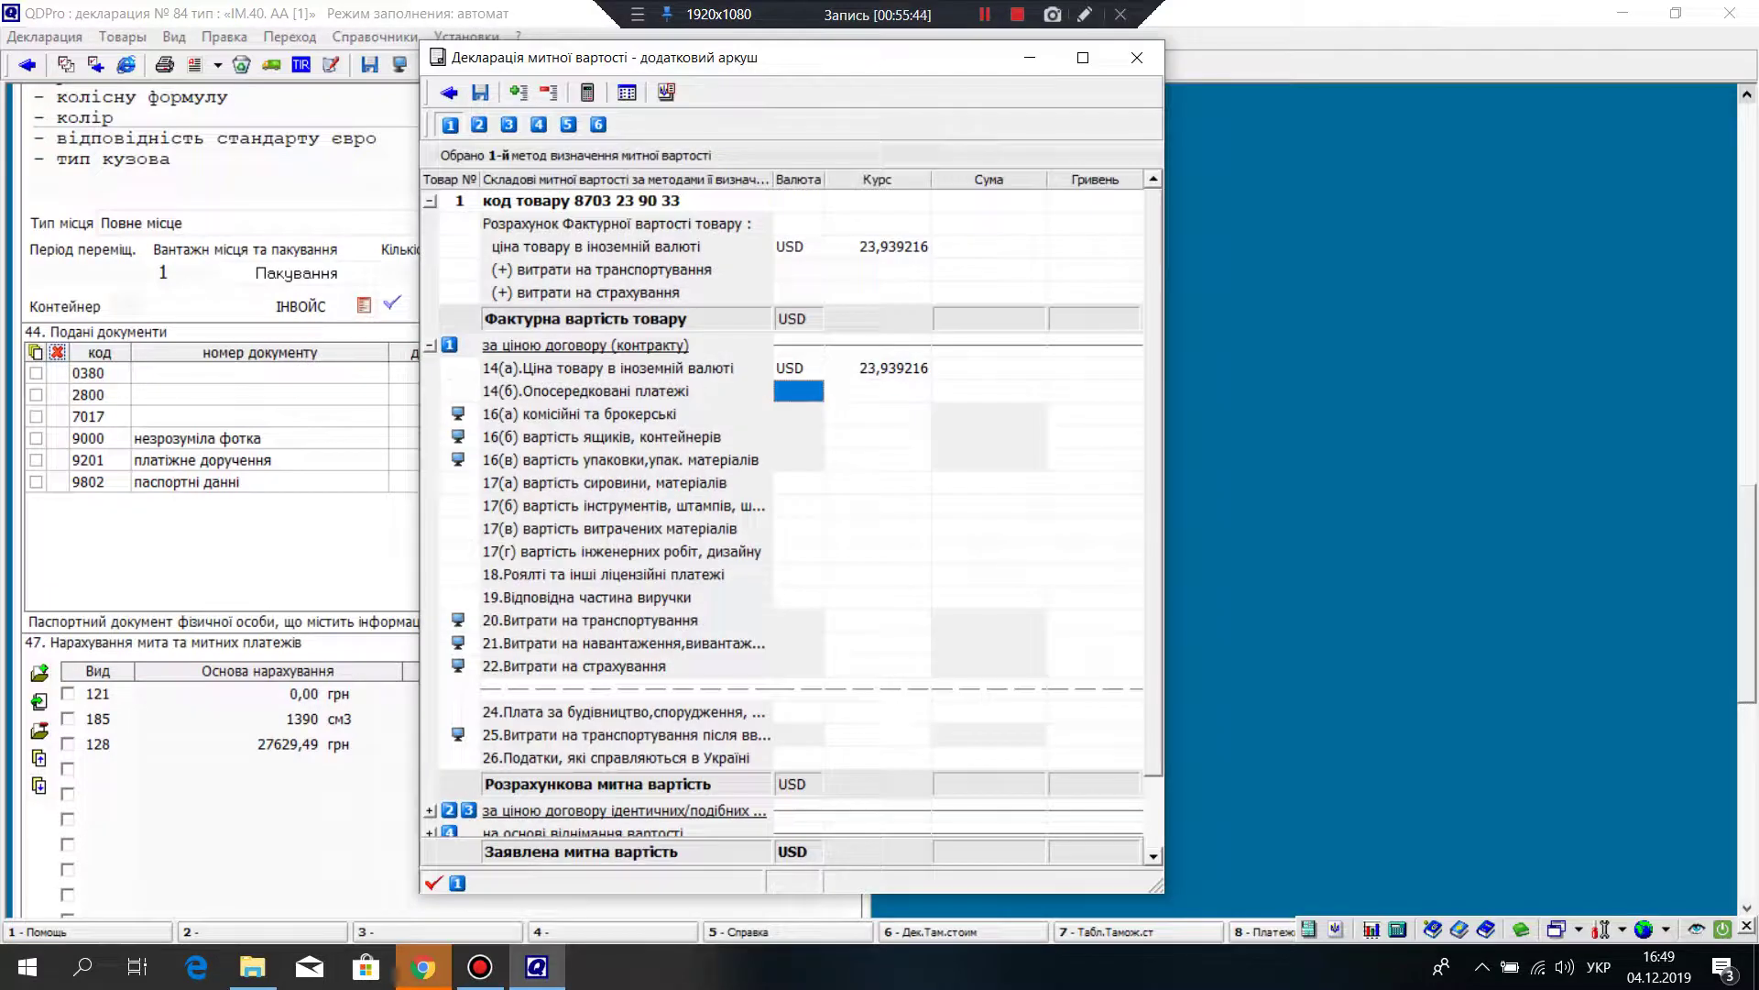
scroll(788, 518, "down", 1)
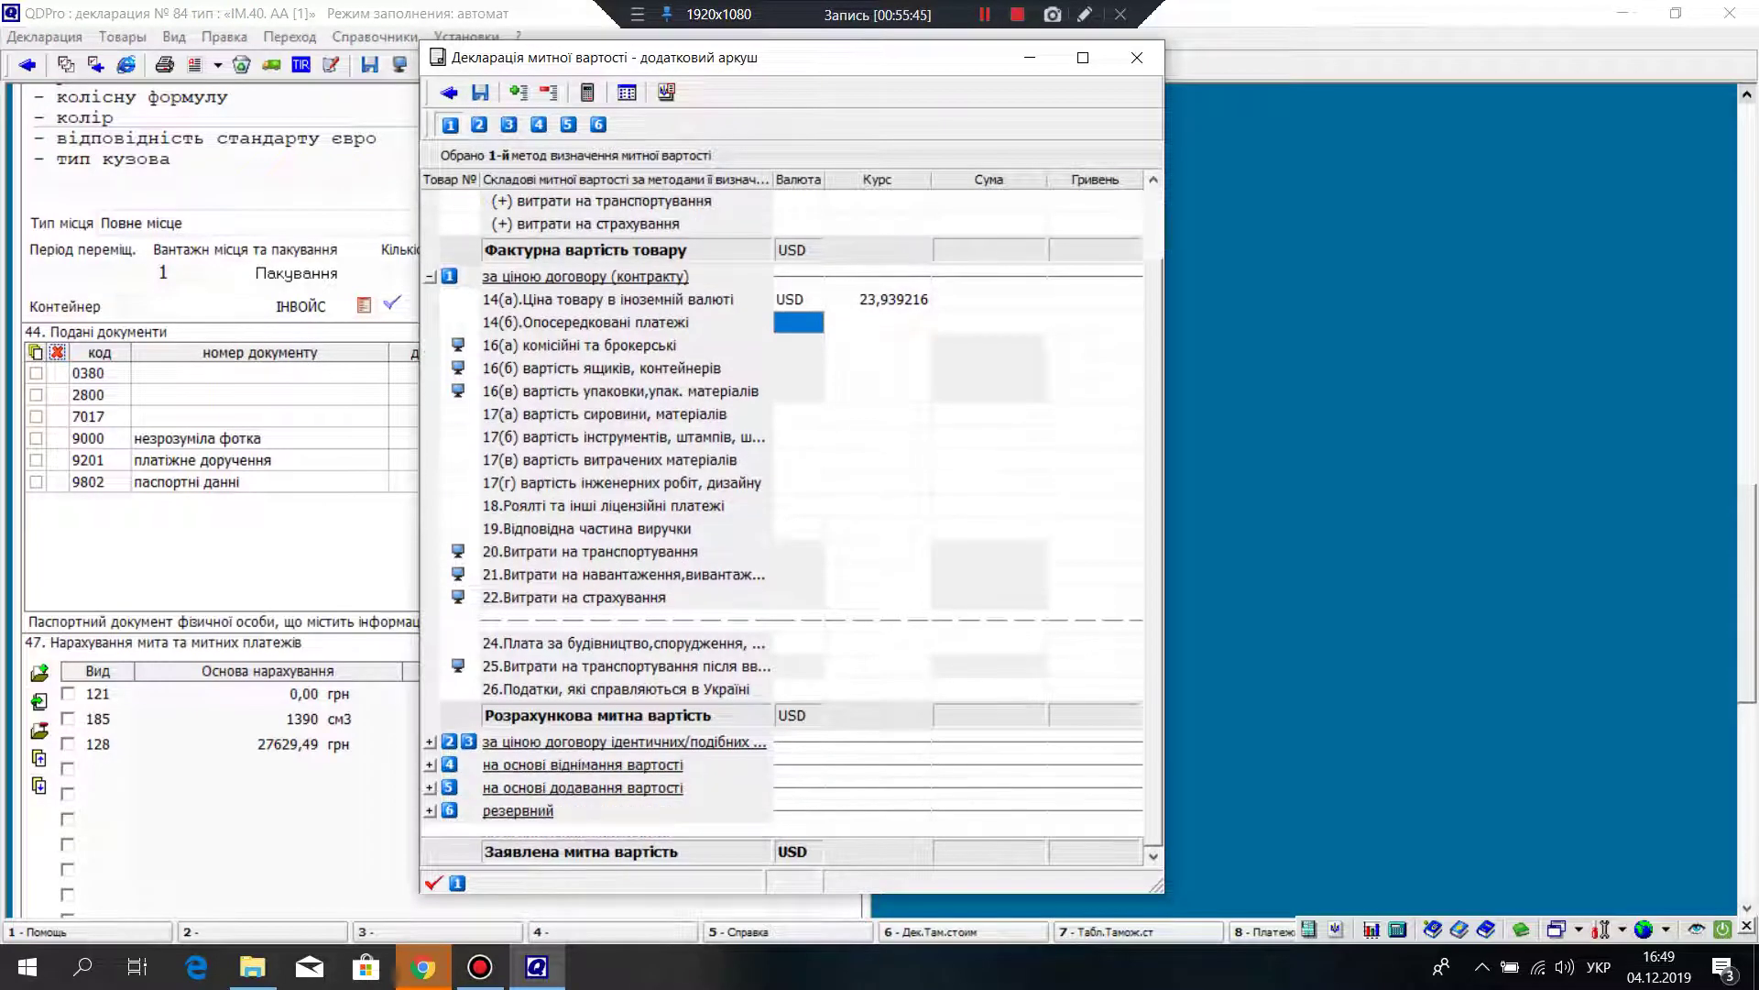
left_click(1137, 57)
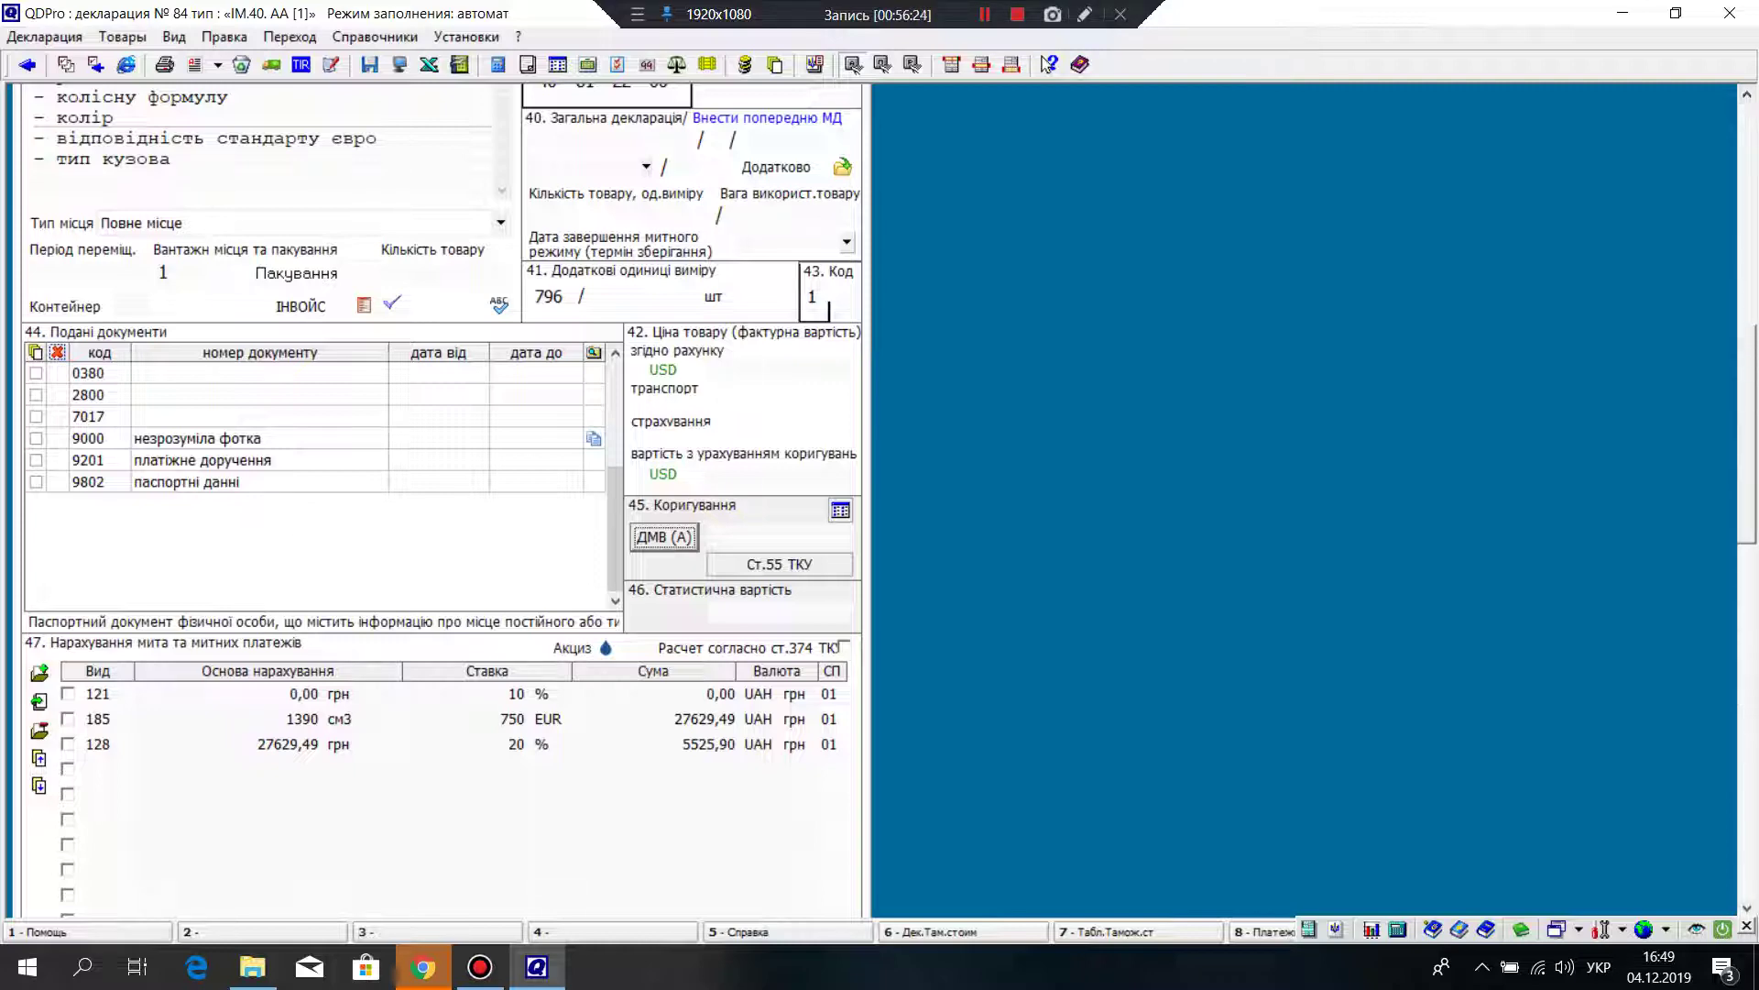
scroll(440, 499, "up", 5)
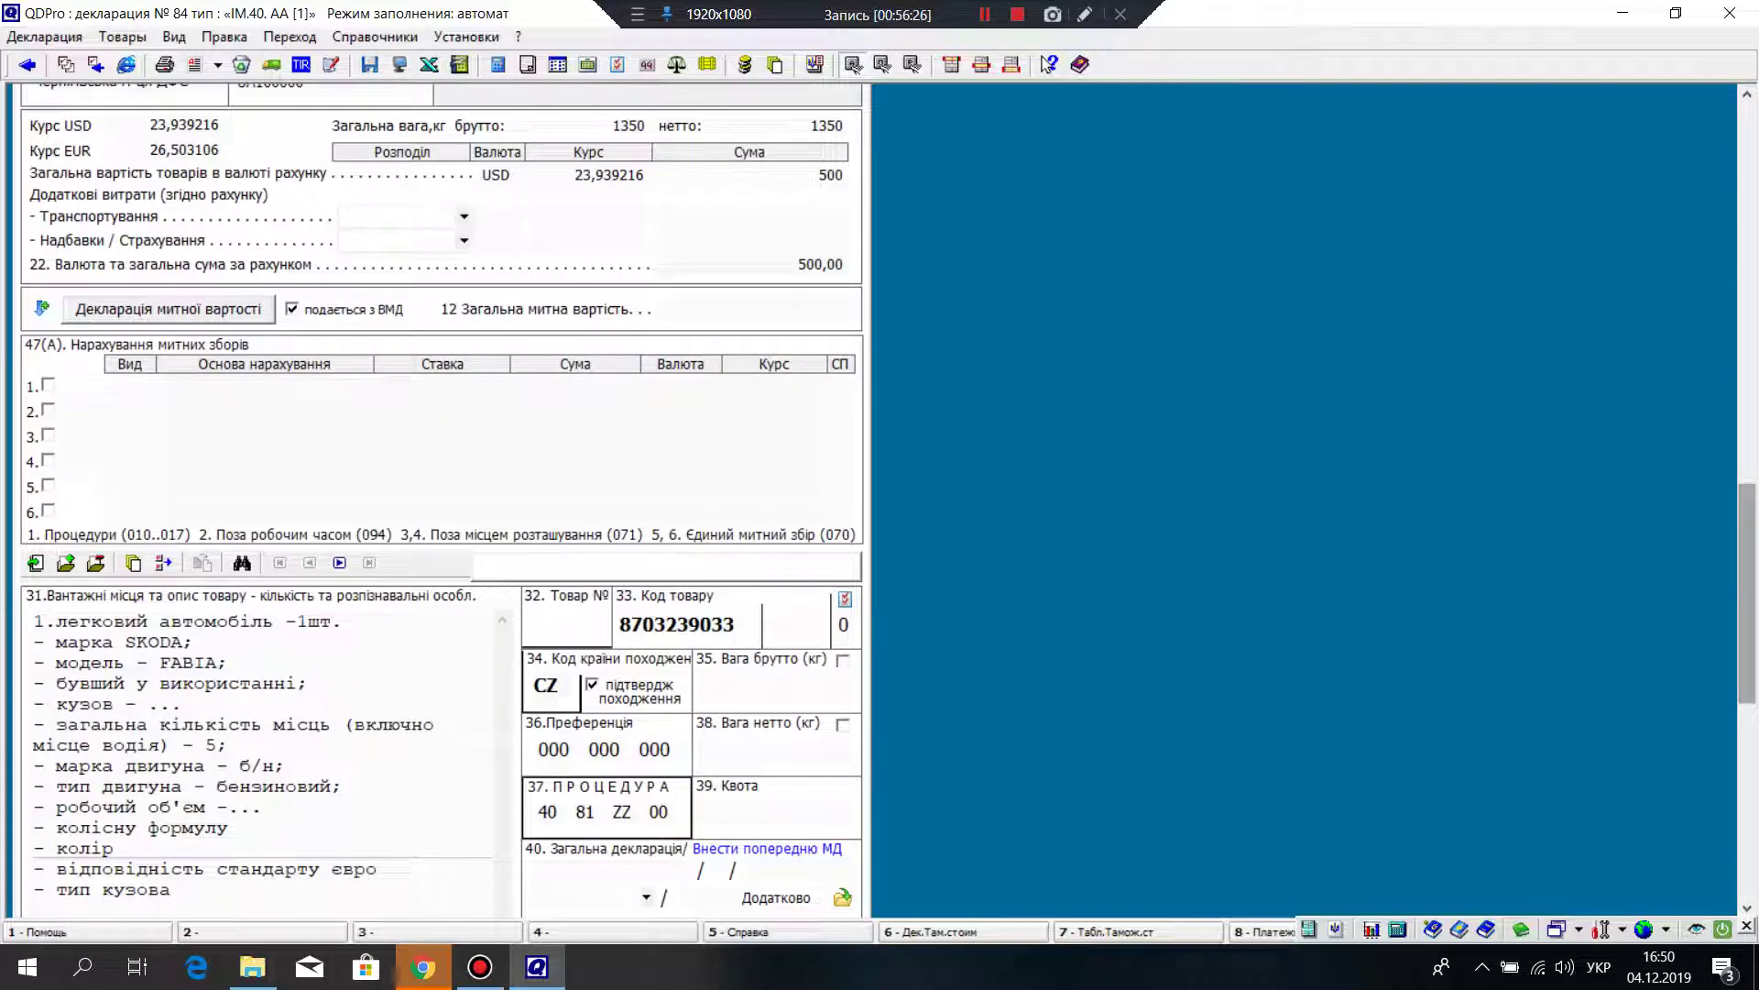
scroll(440, 499, "up", 4)
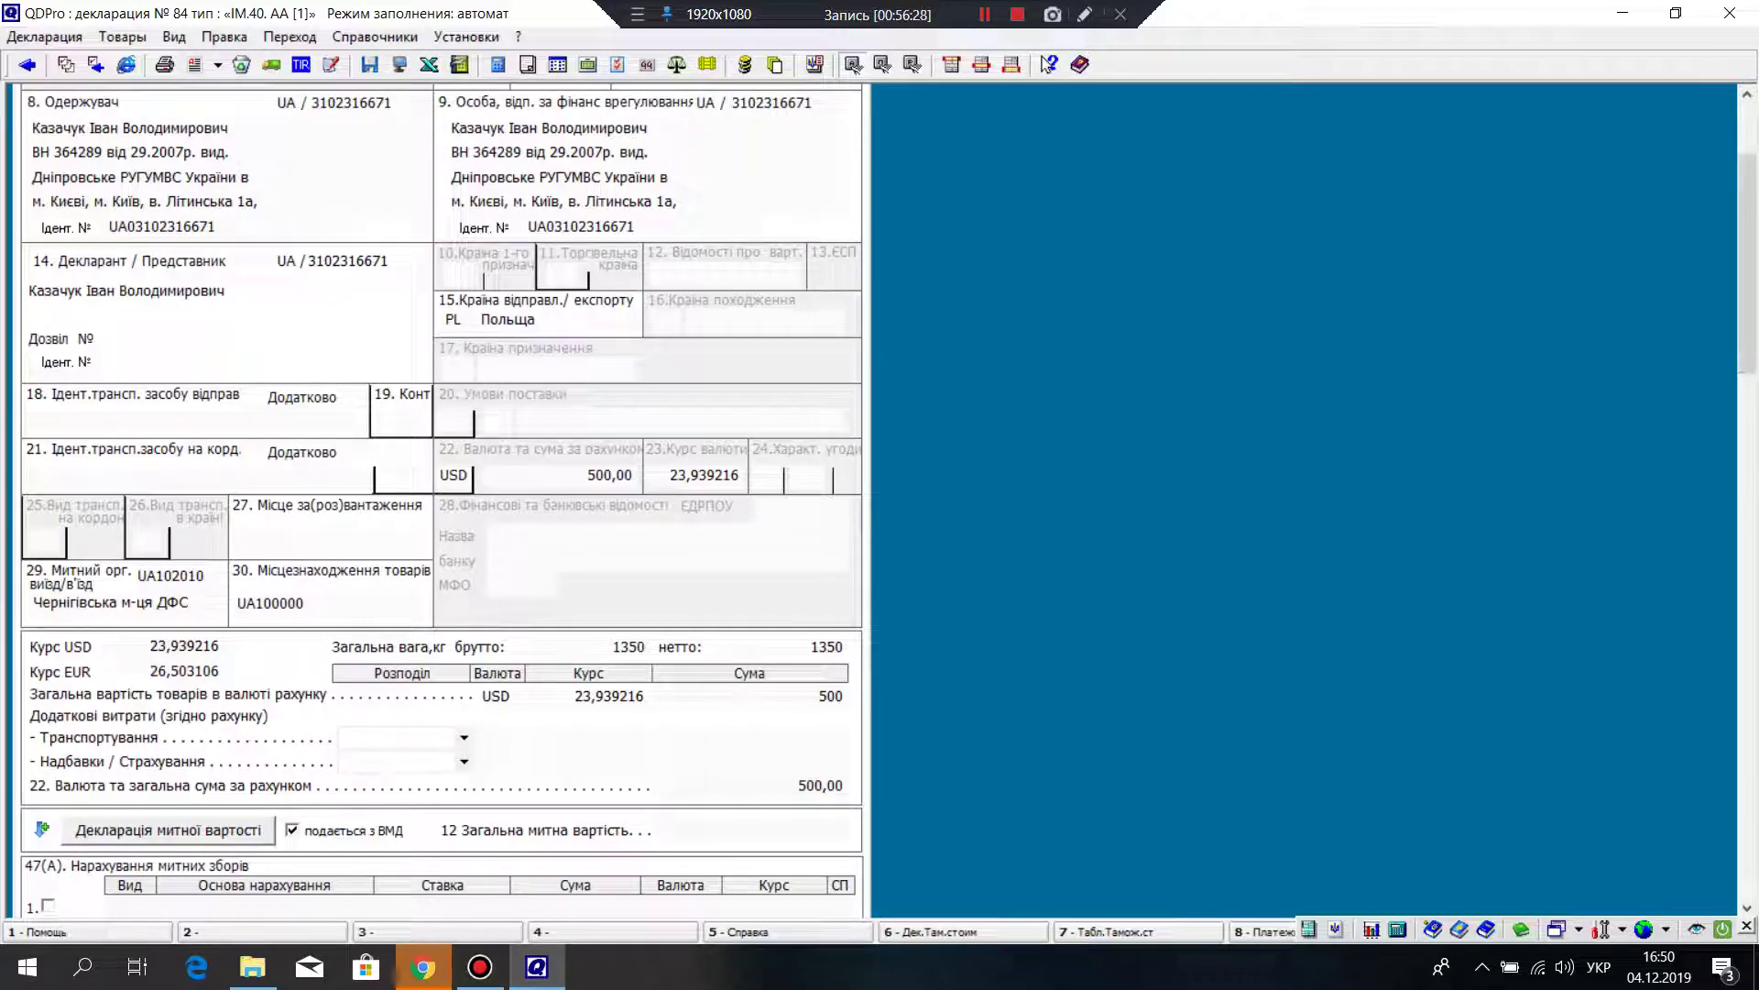
scroll(440, 500, "up", 2)
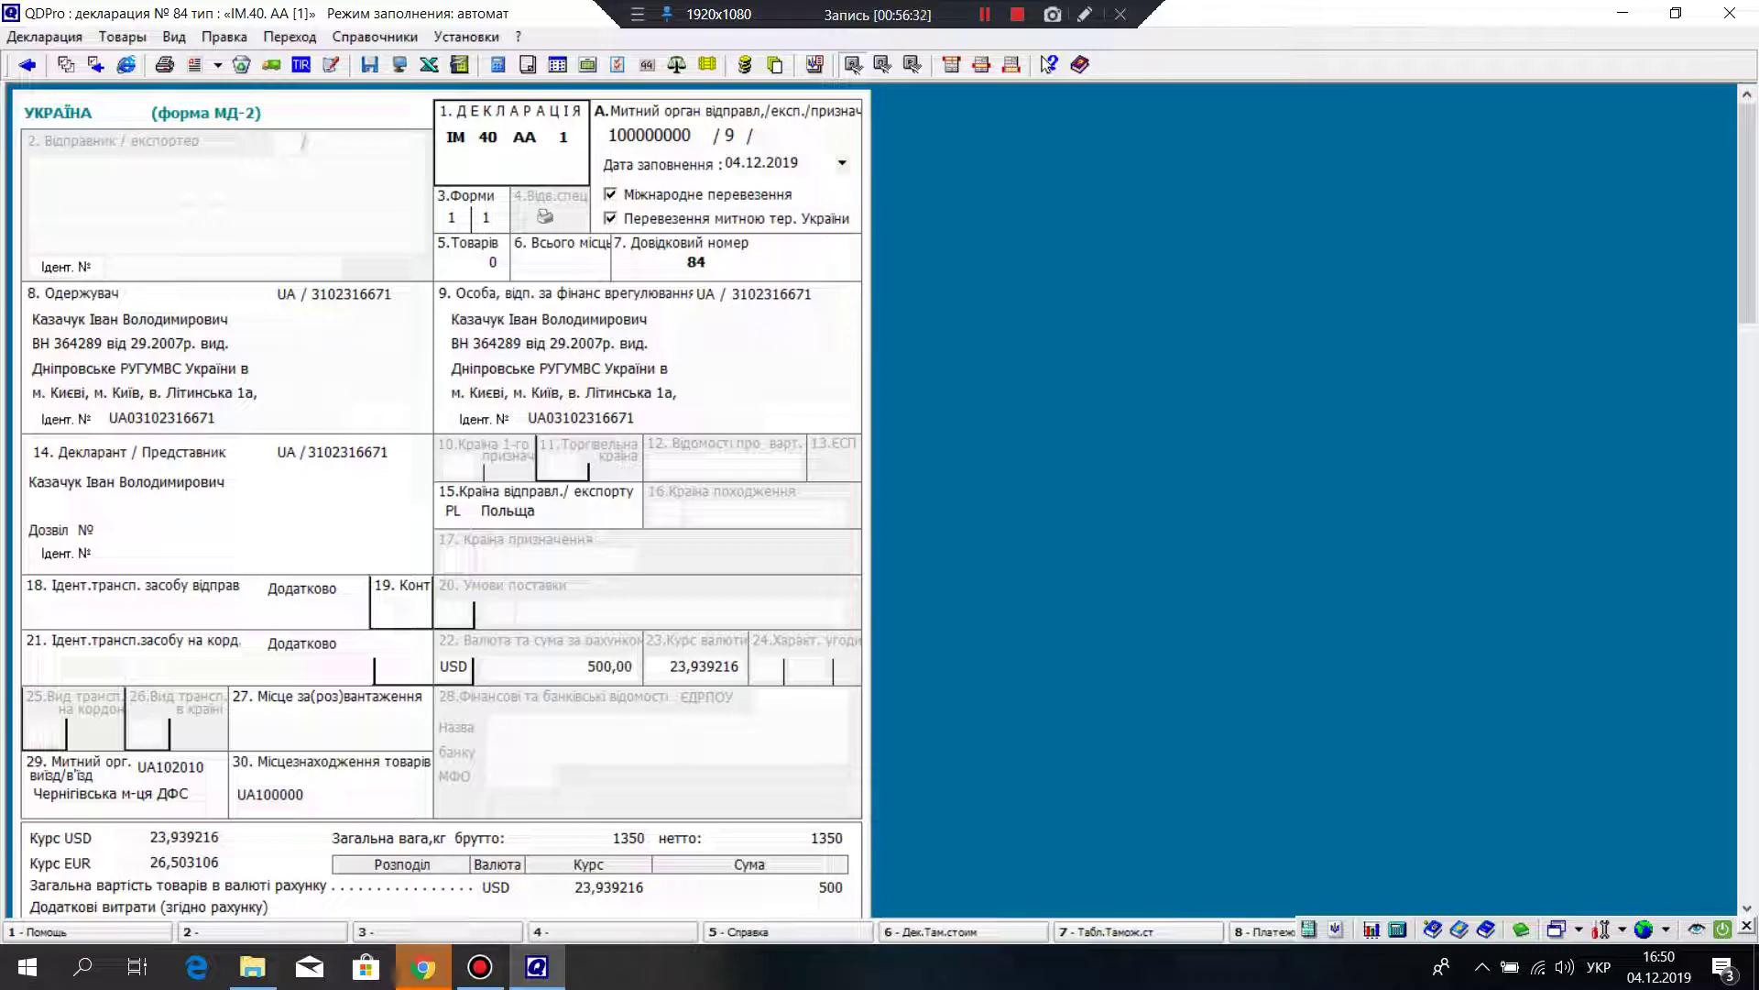
key("Page_Down")
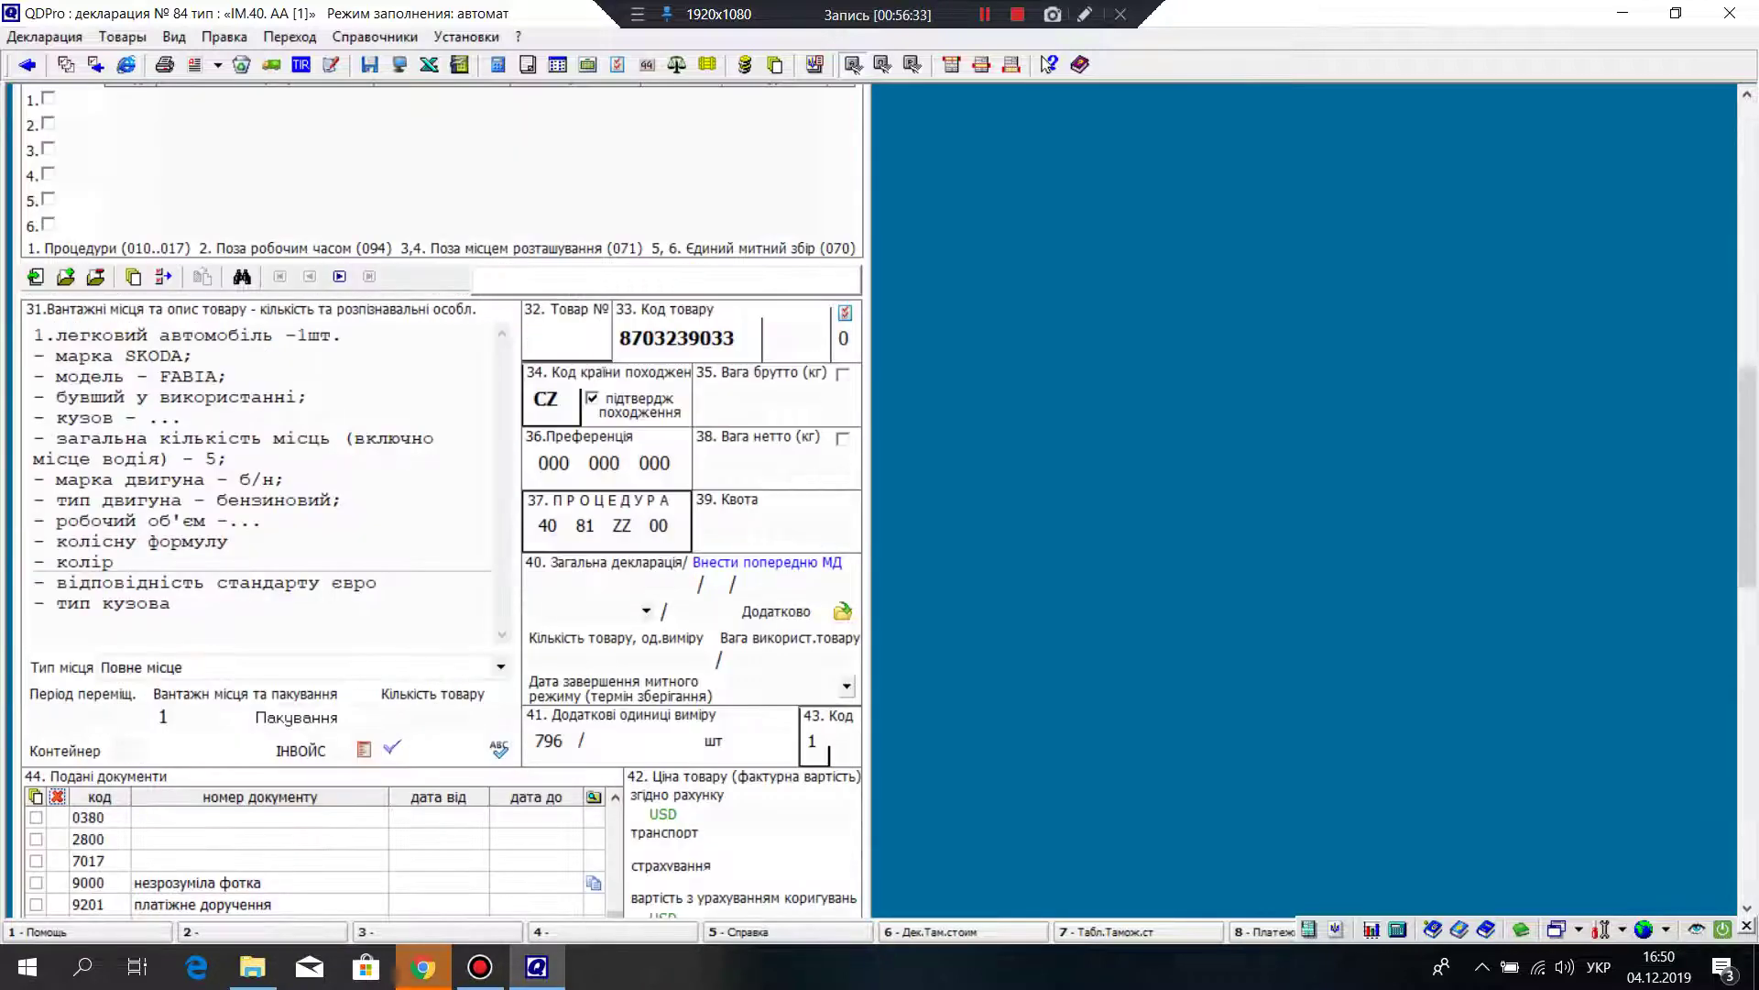
key("Page_Down")
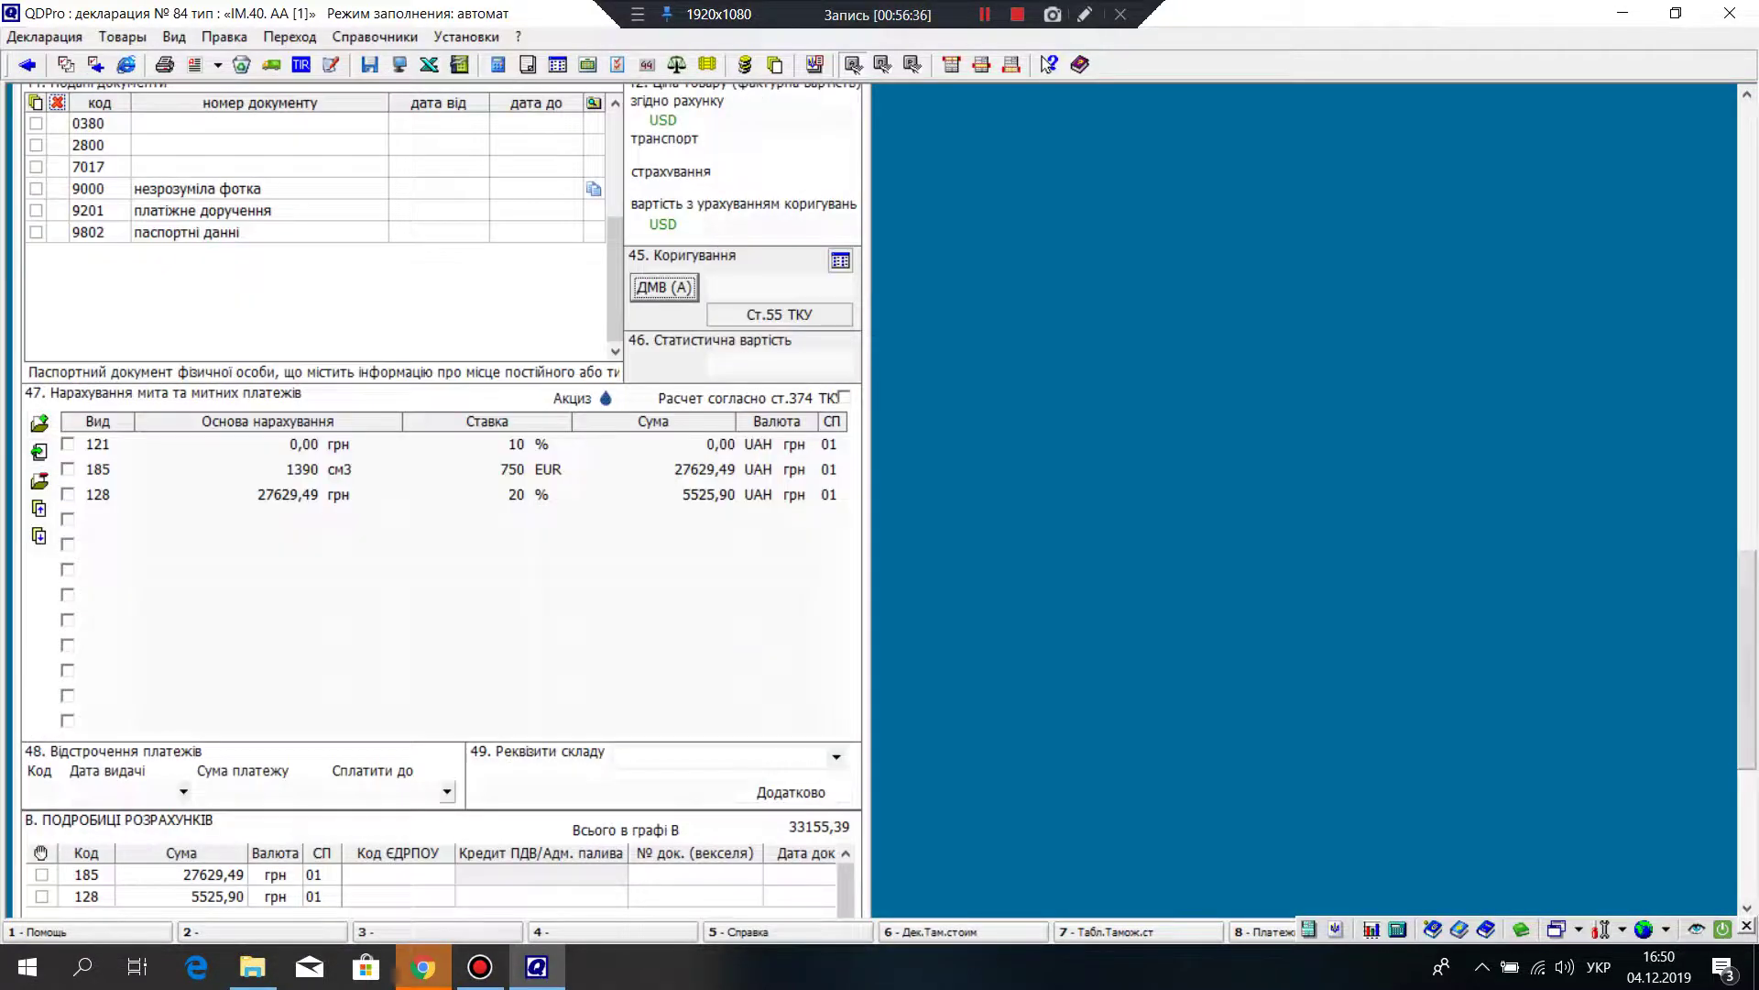
key("Page_Down")
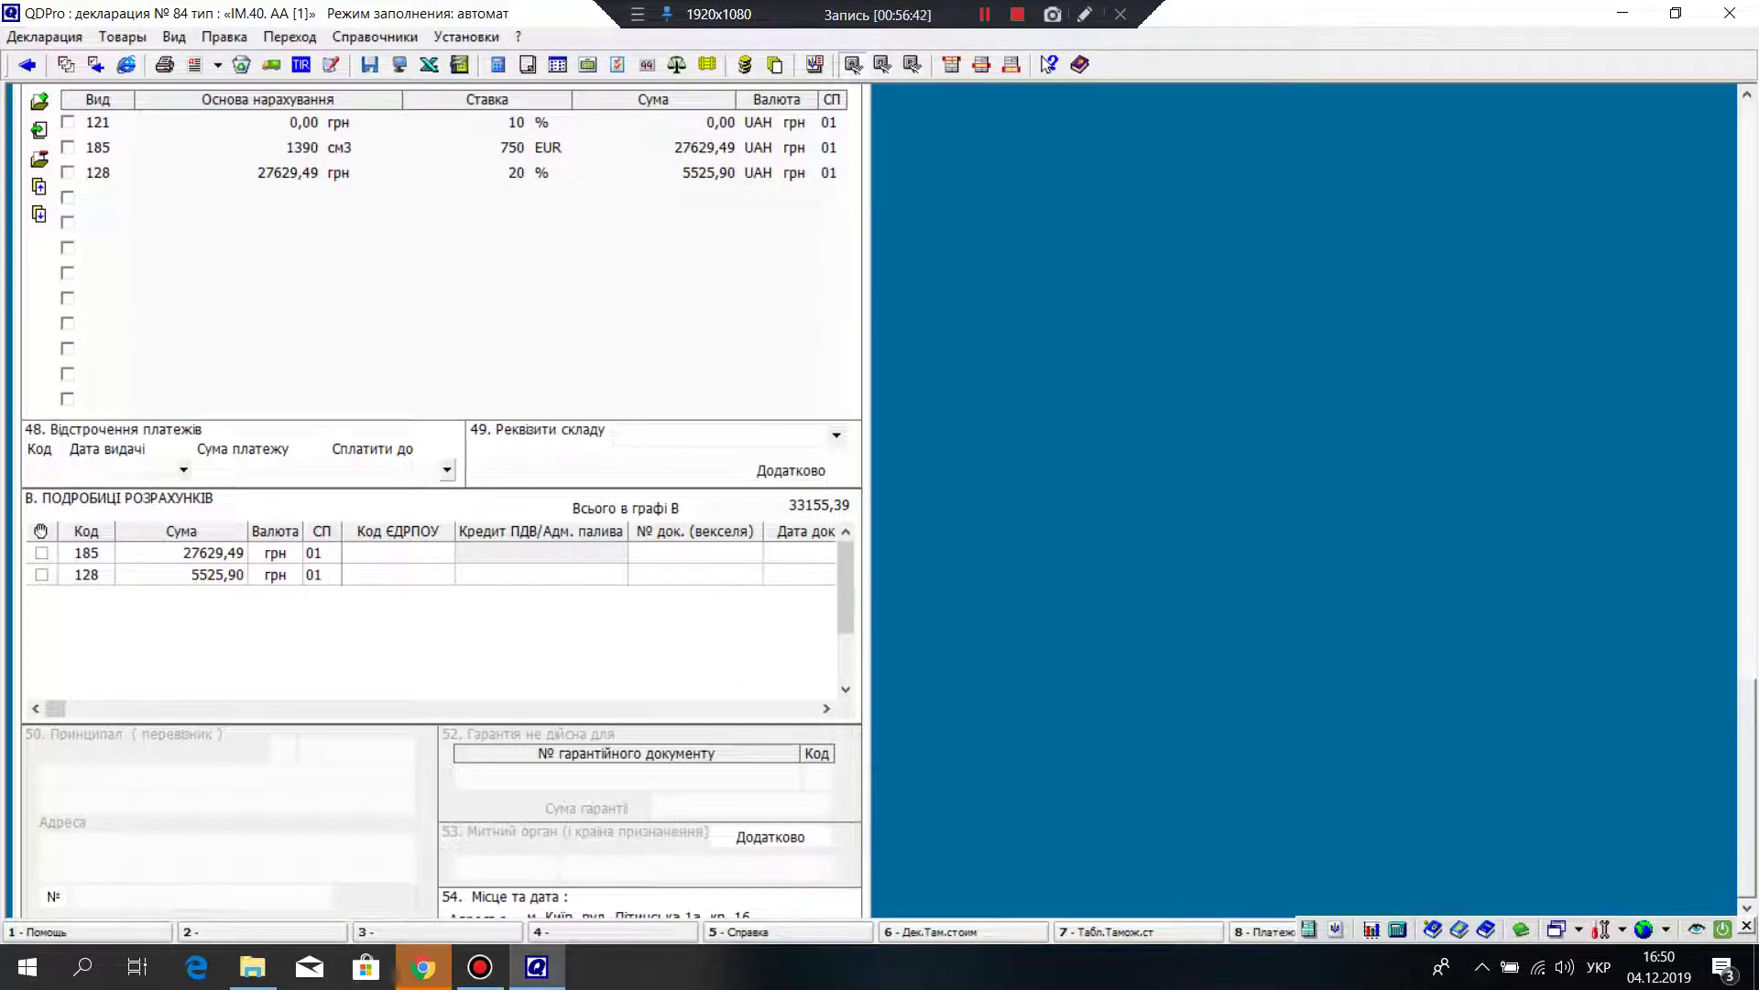
key("Page_Down")
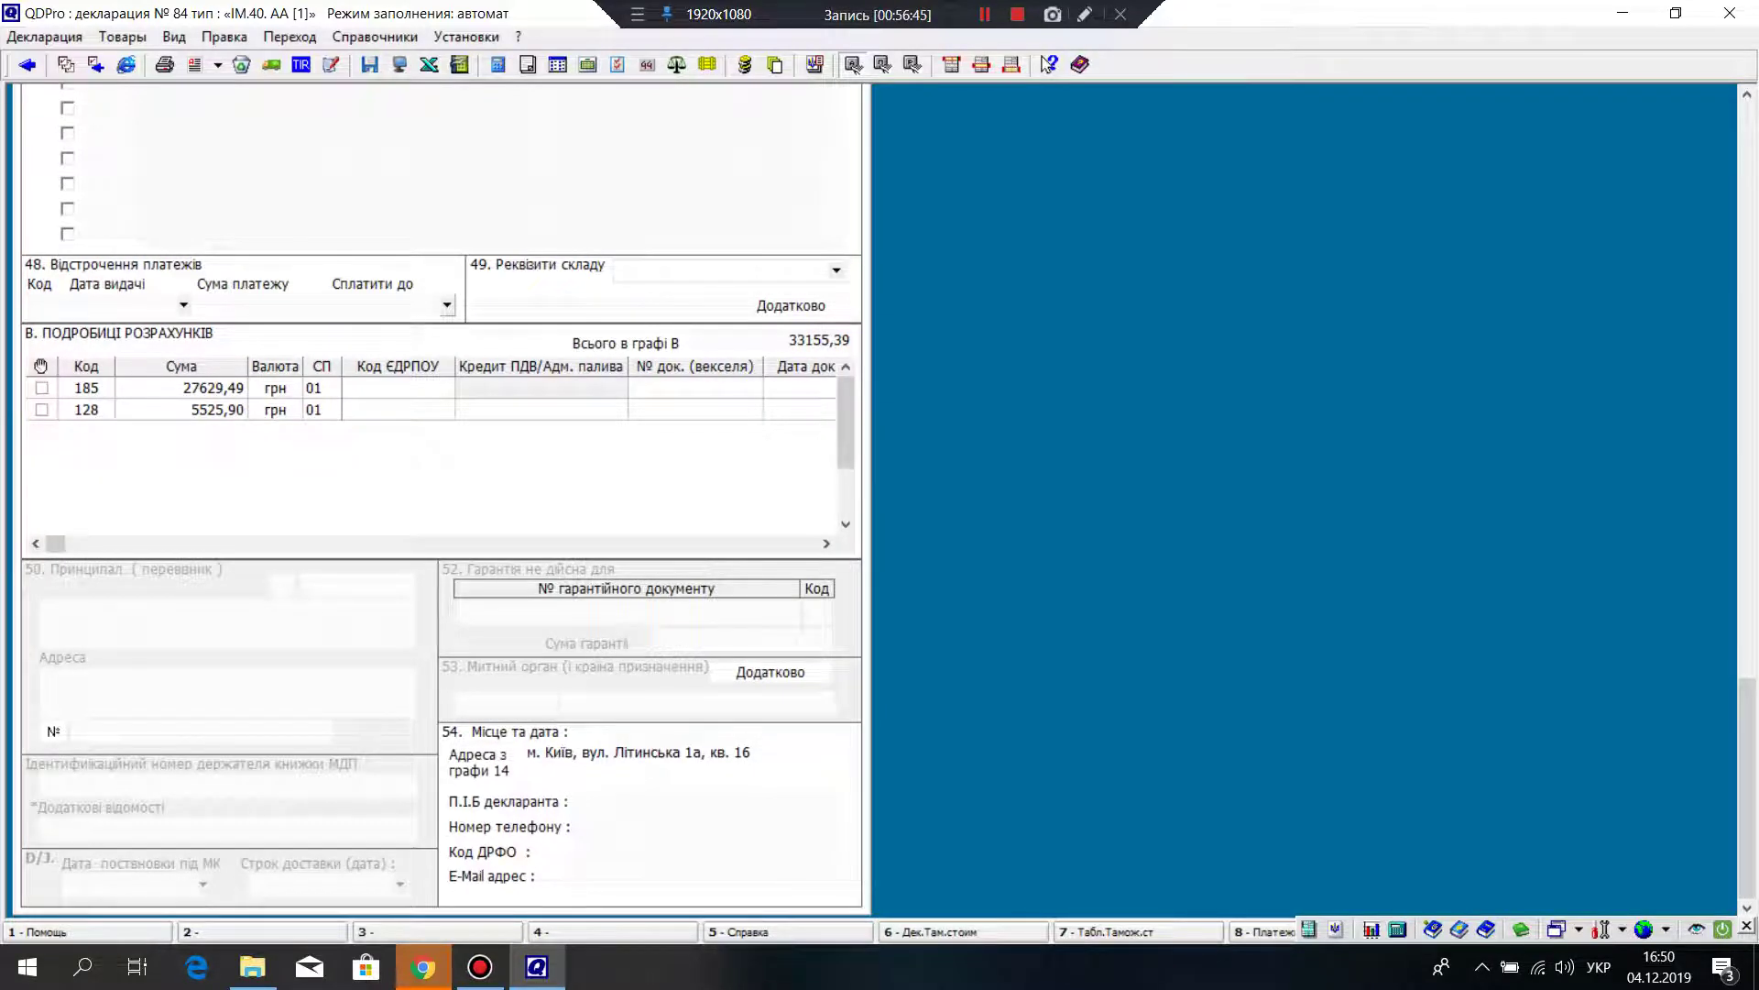
left_click_drag(1747, 788, 1747, 207)
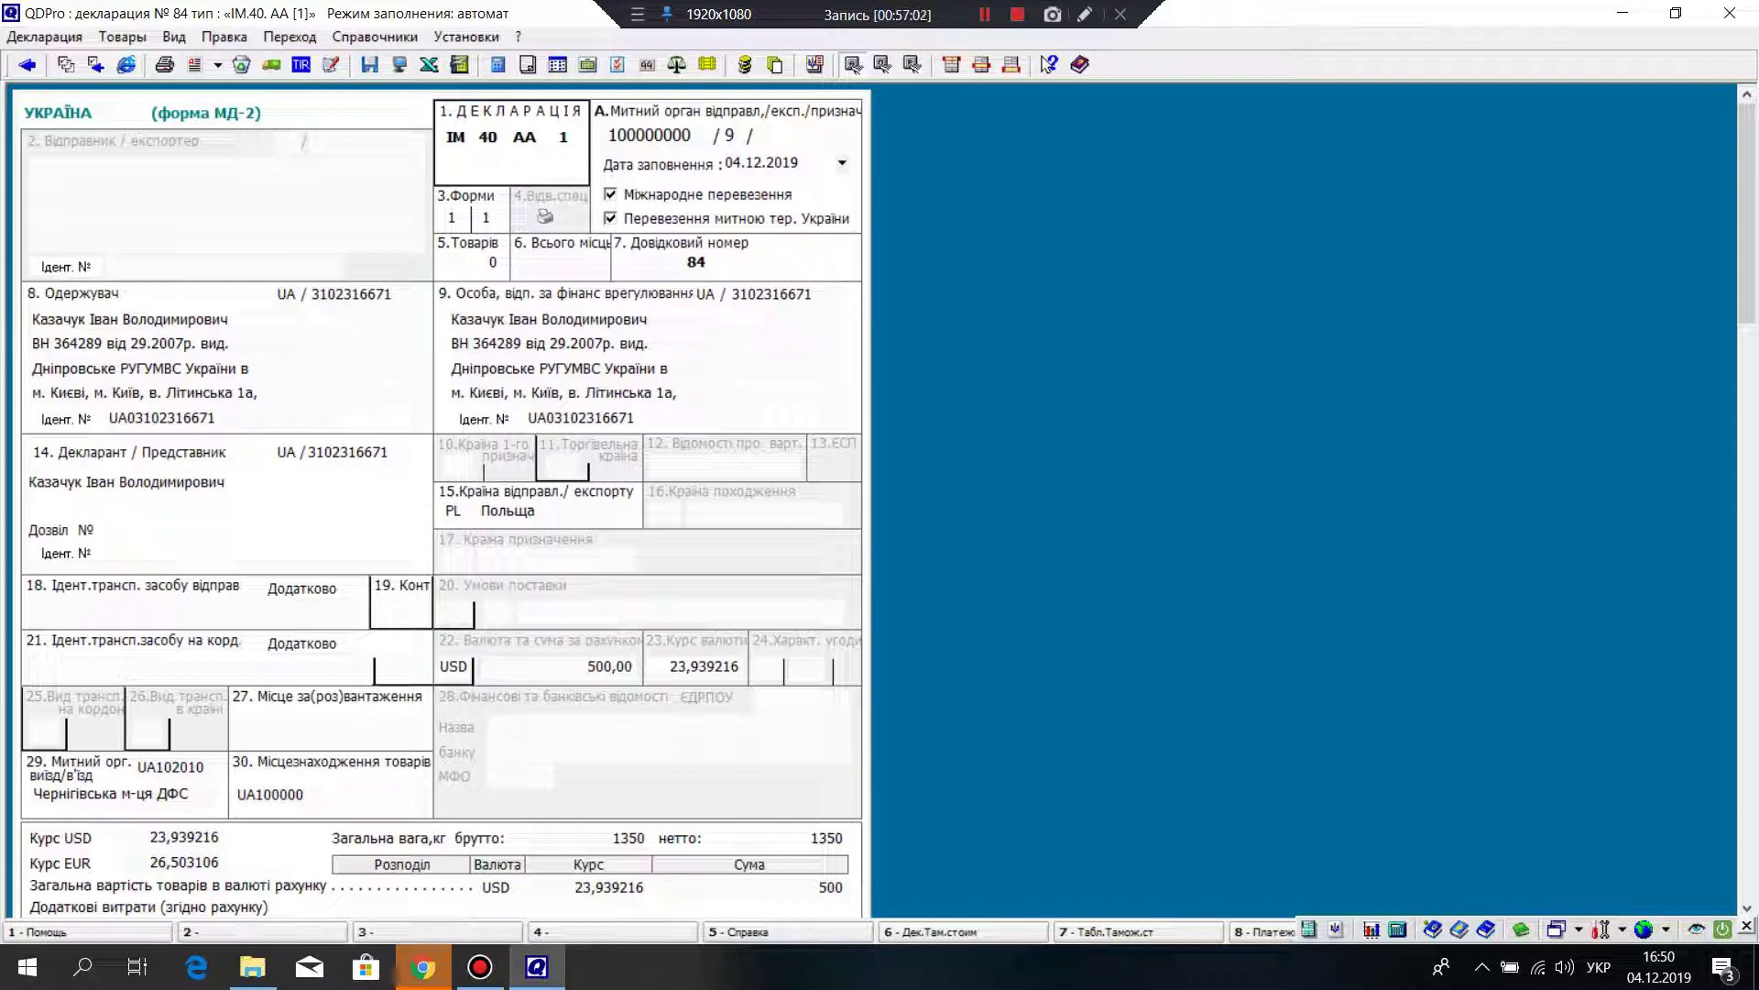
scroll(440, 499, "down", 5)
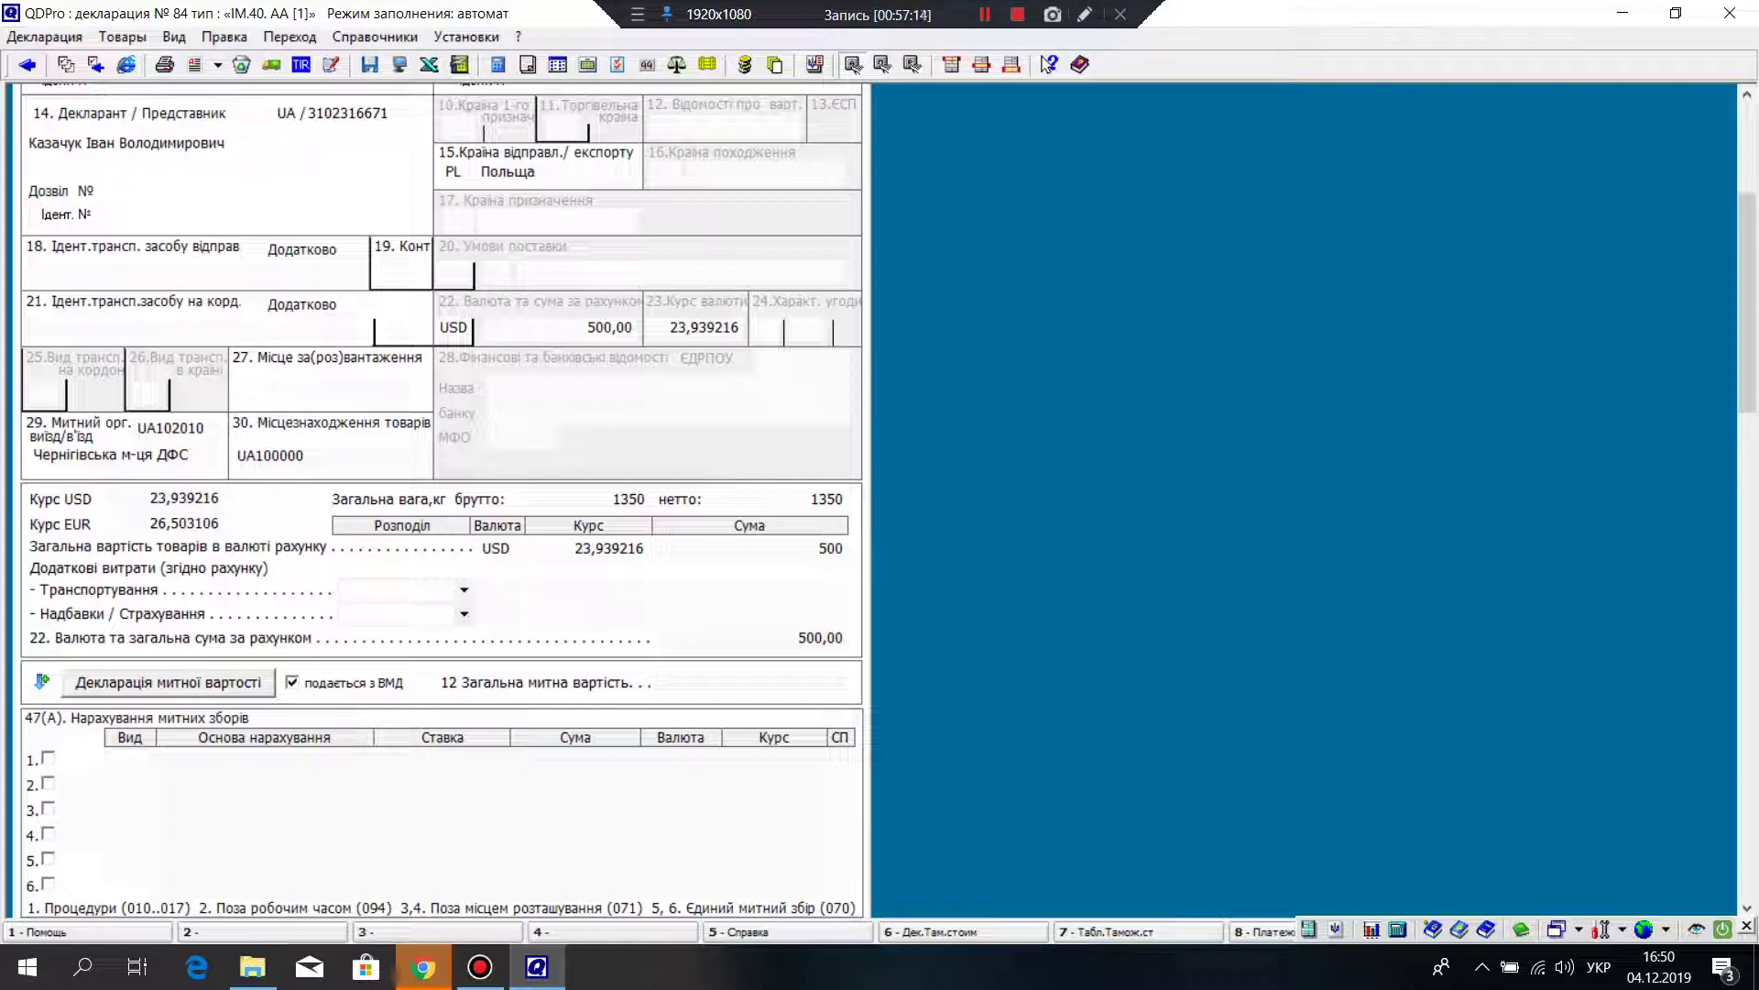
scroll(439, 504, "up", 3)
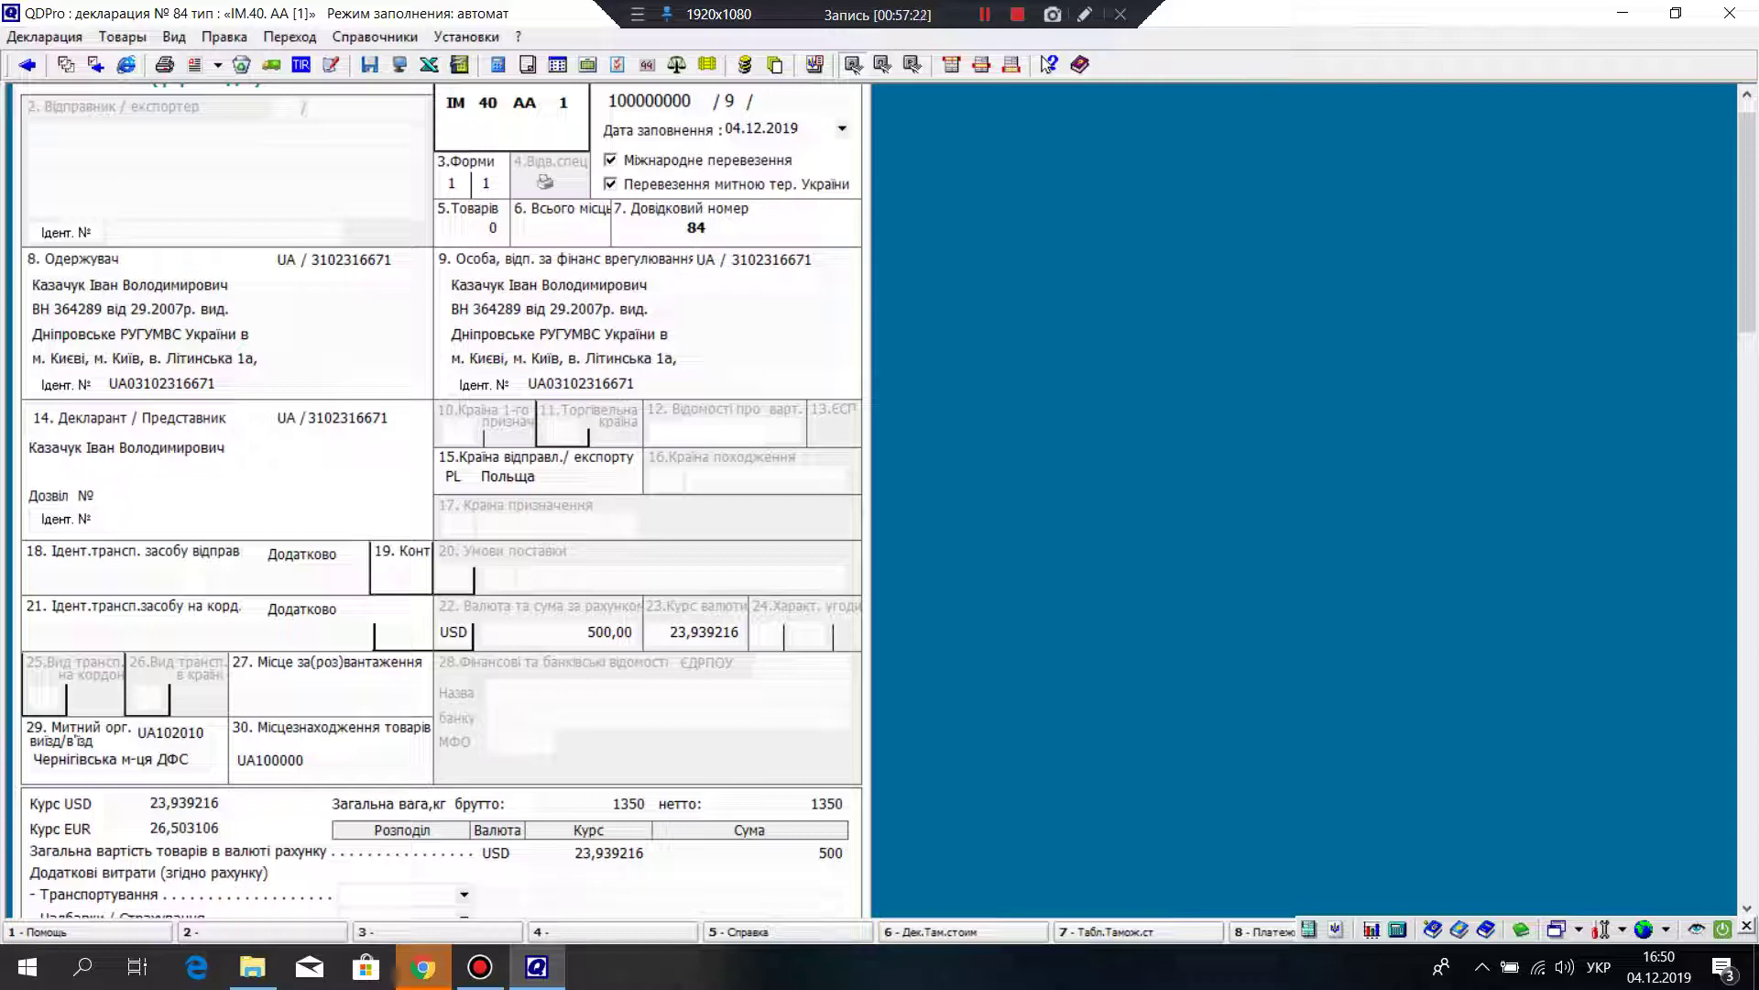
key("Page_Down")
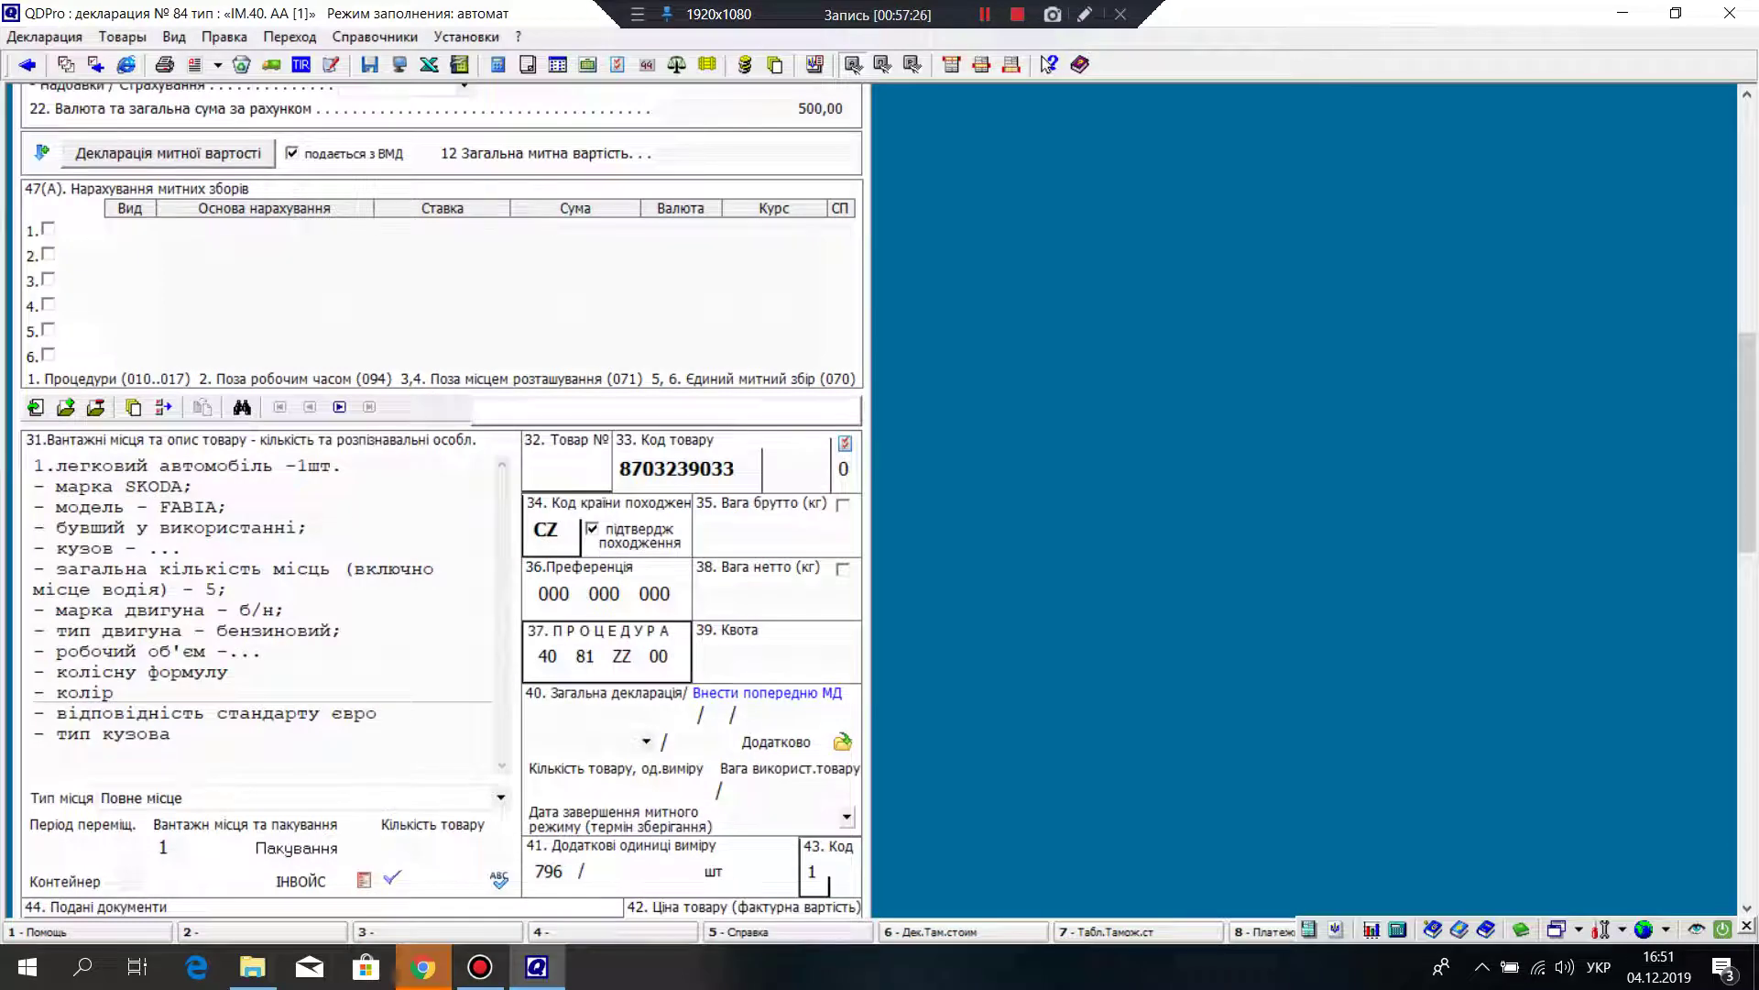
key("Page_Down")
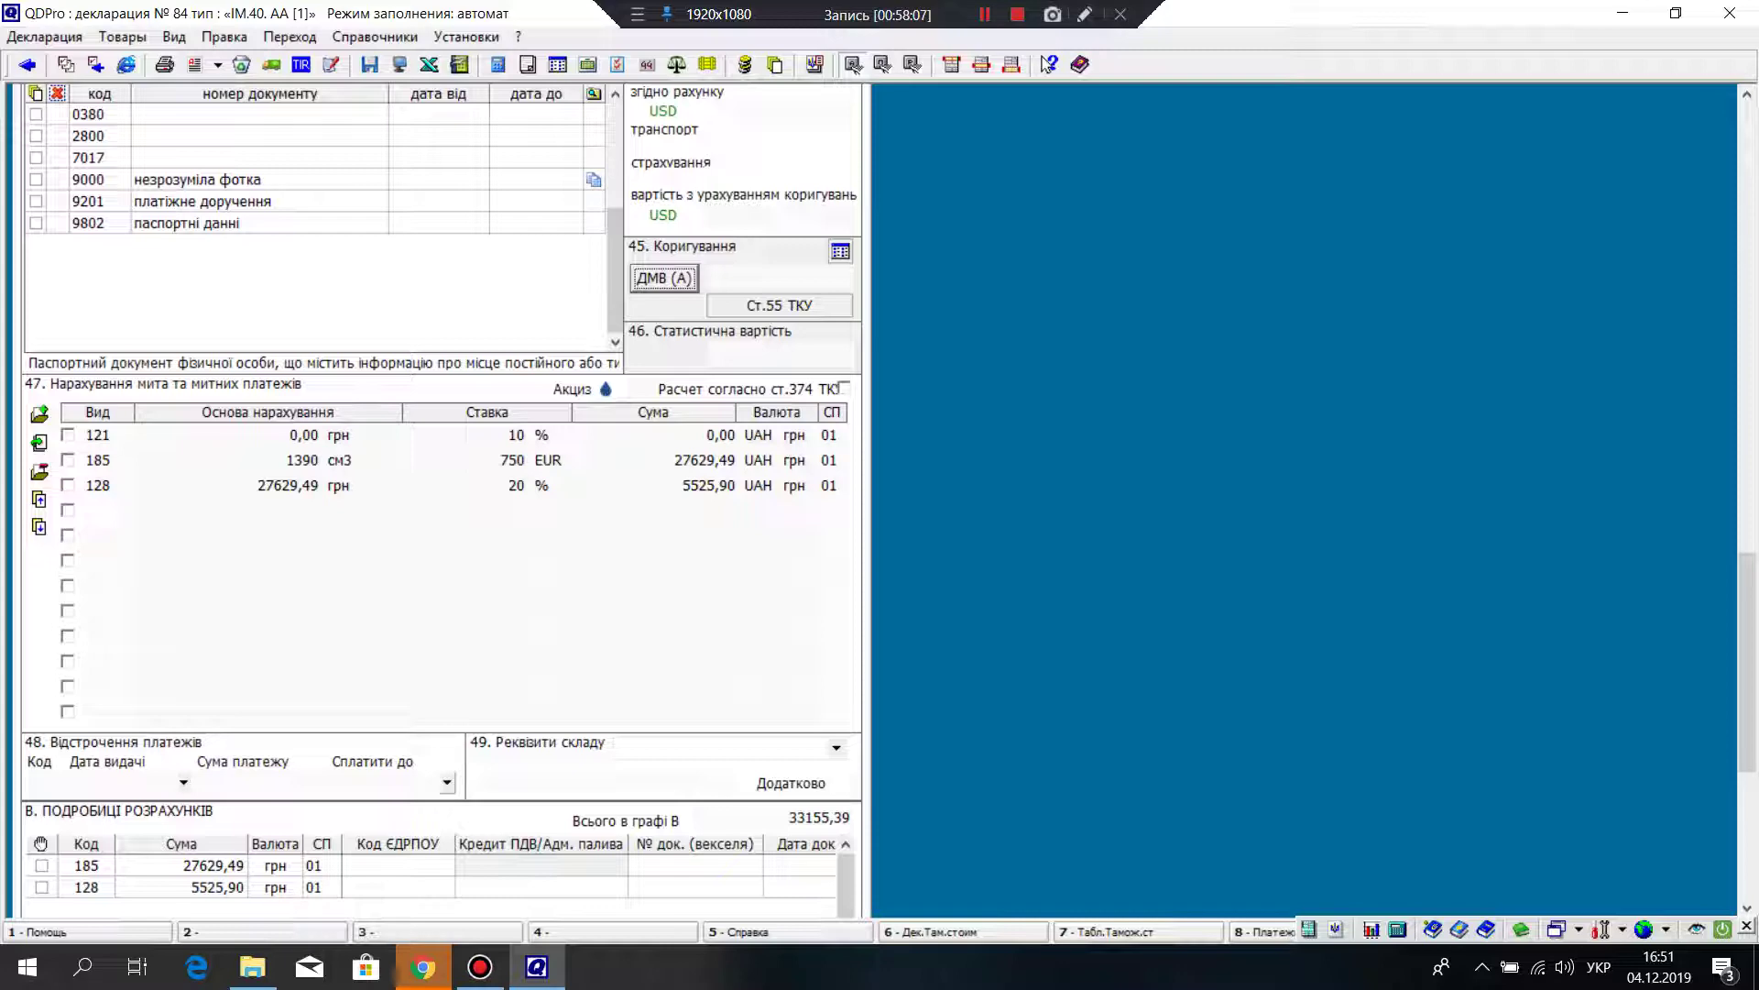
scroll(443, 500, "up", 10)
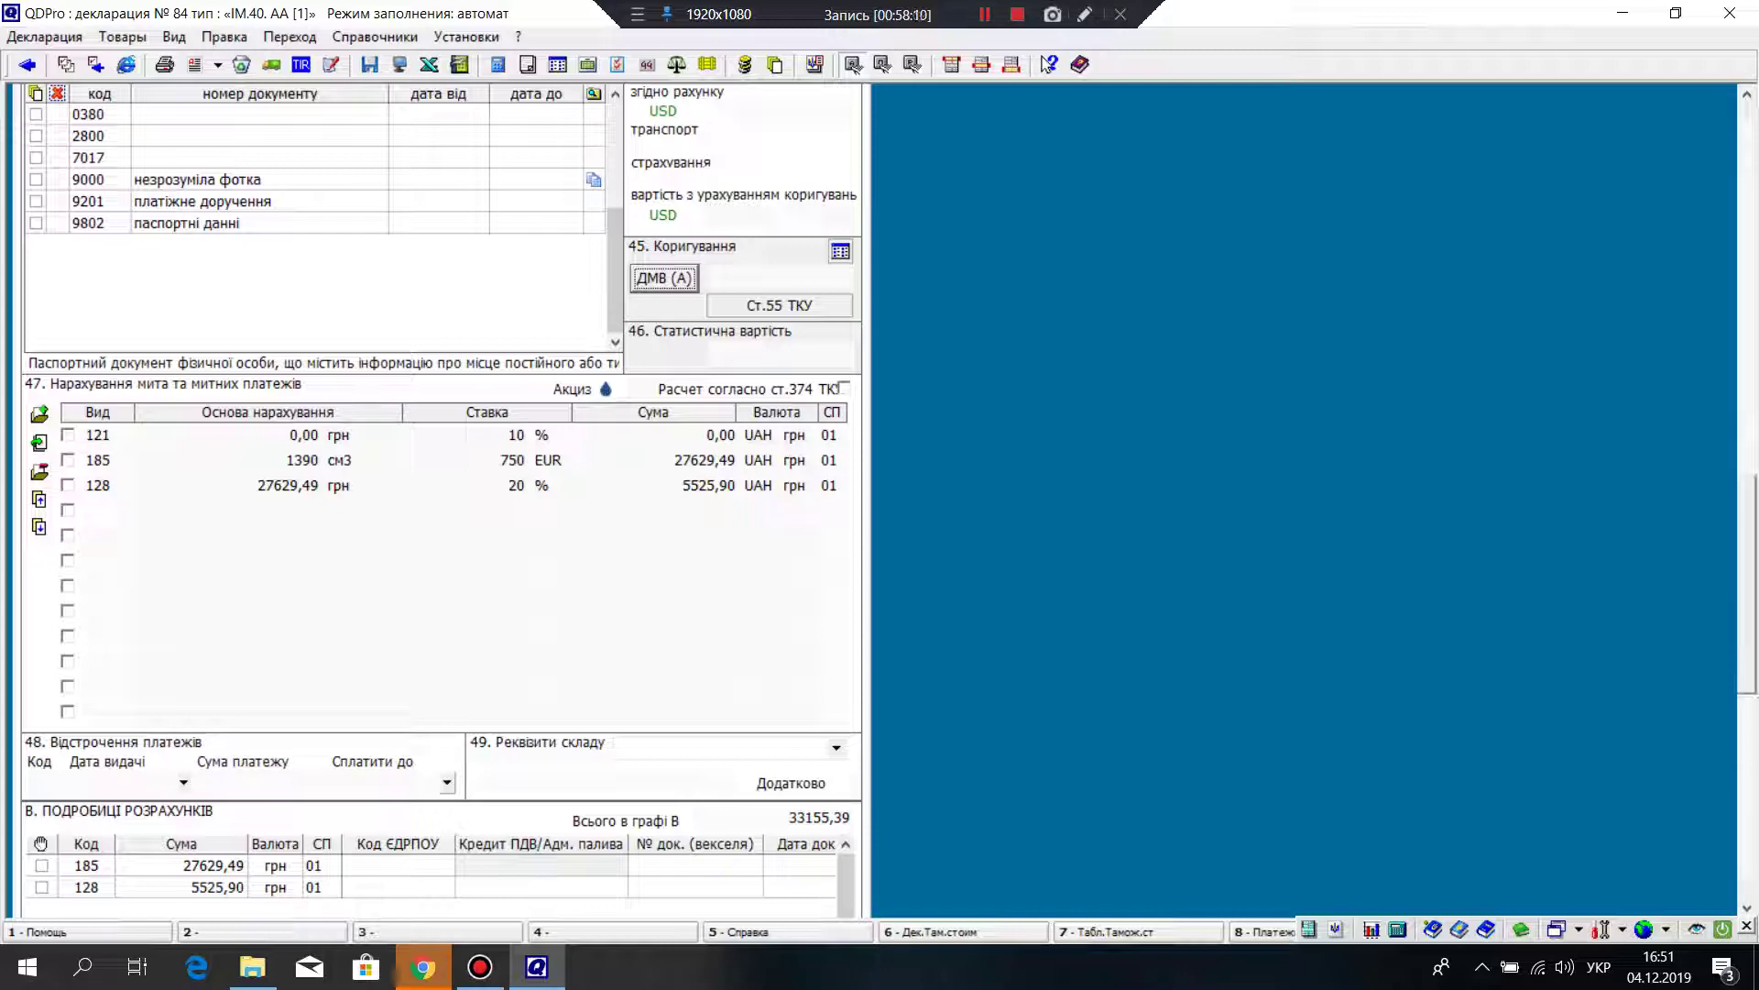
scroll(443, 500, "up", 10)
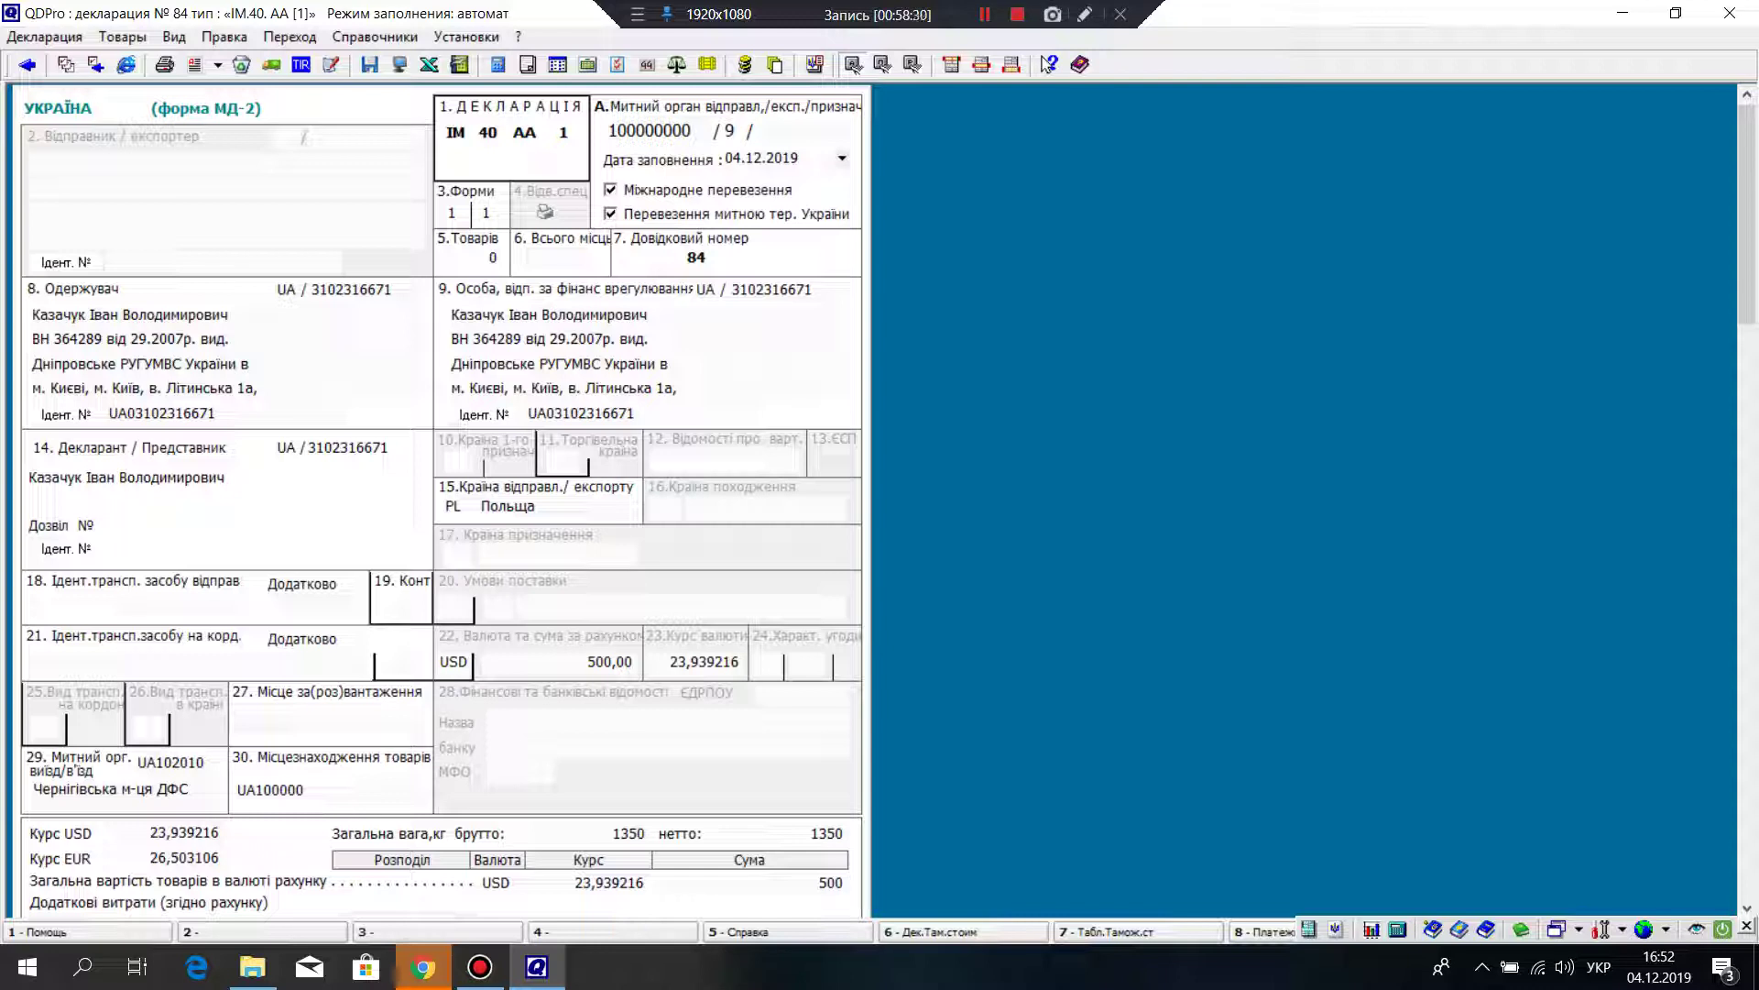
scroll(440, 502, "down", 3)
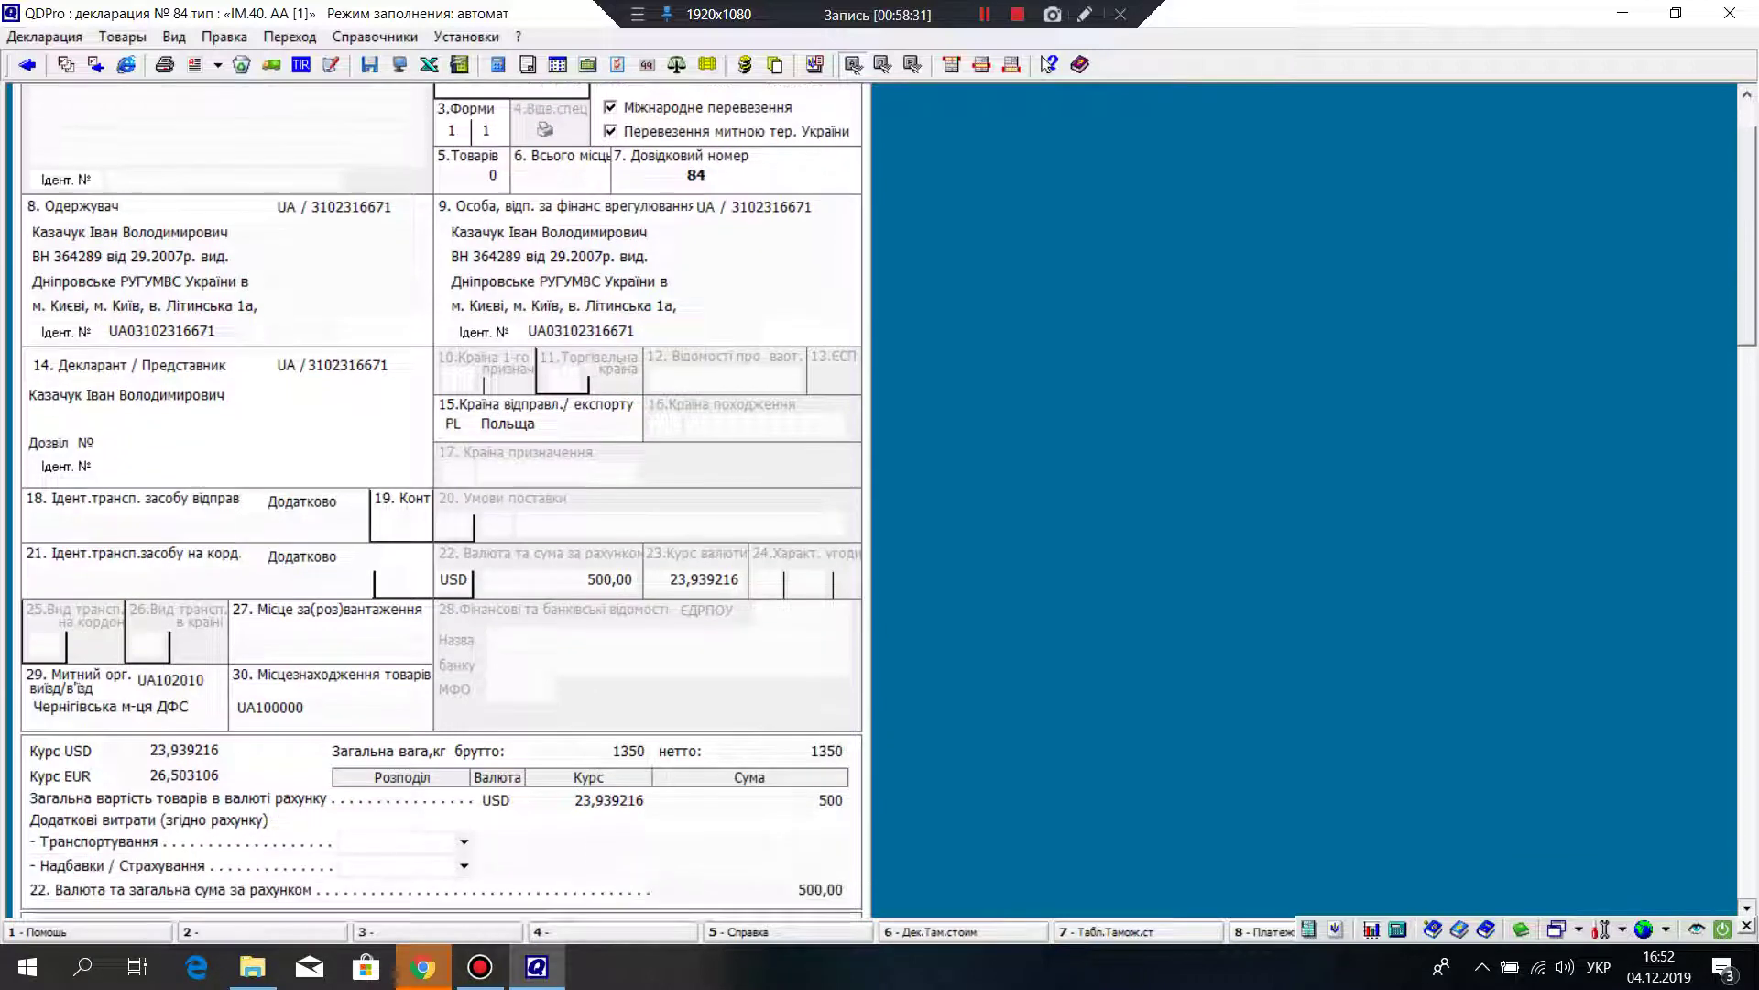
scroll(439, 502, "down", 10)
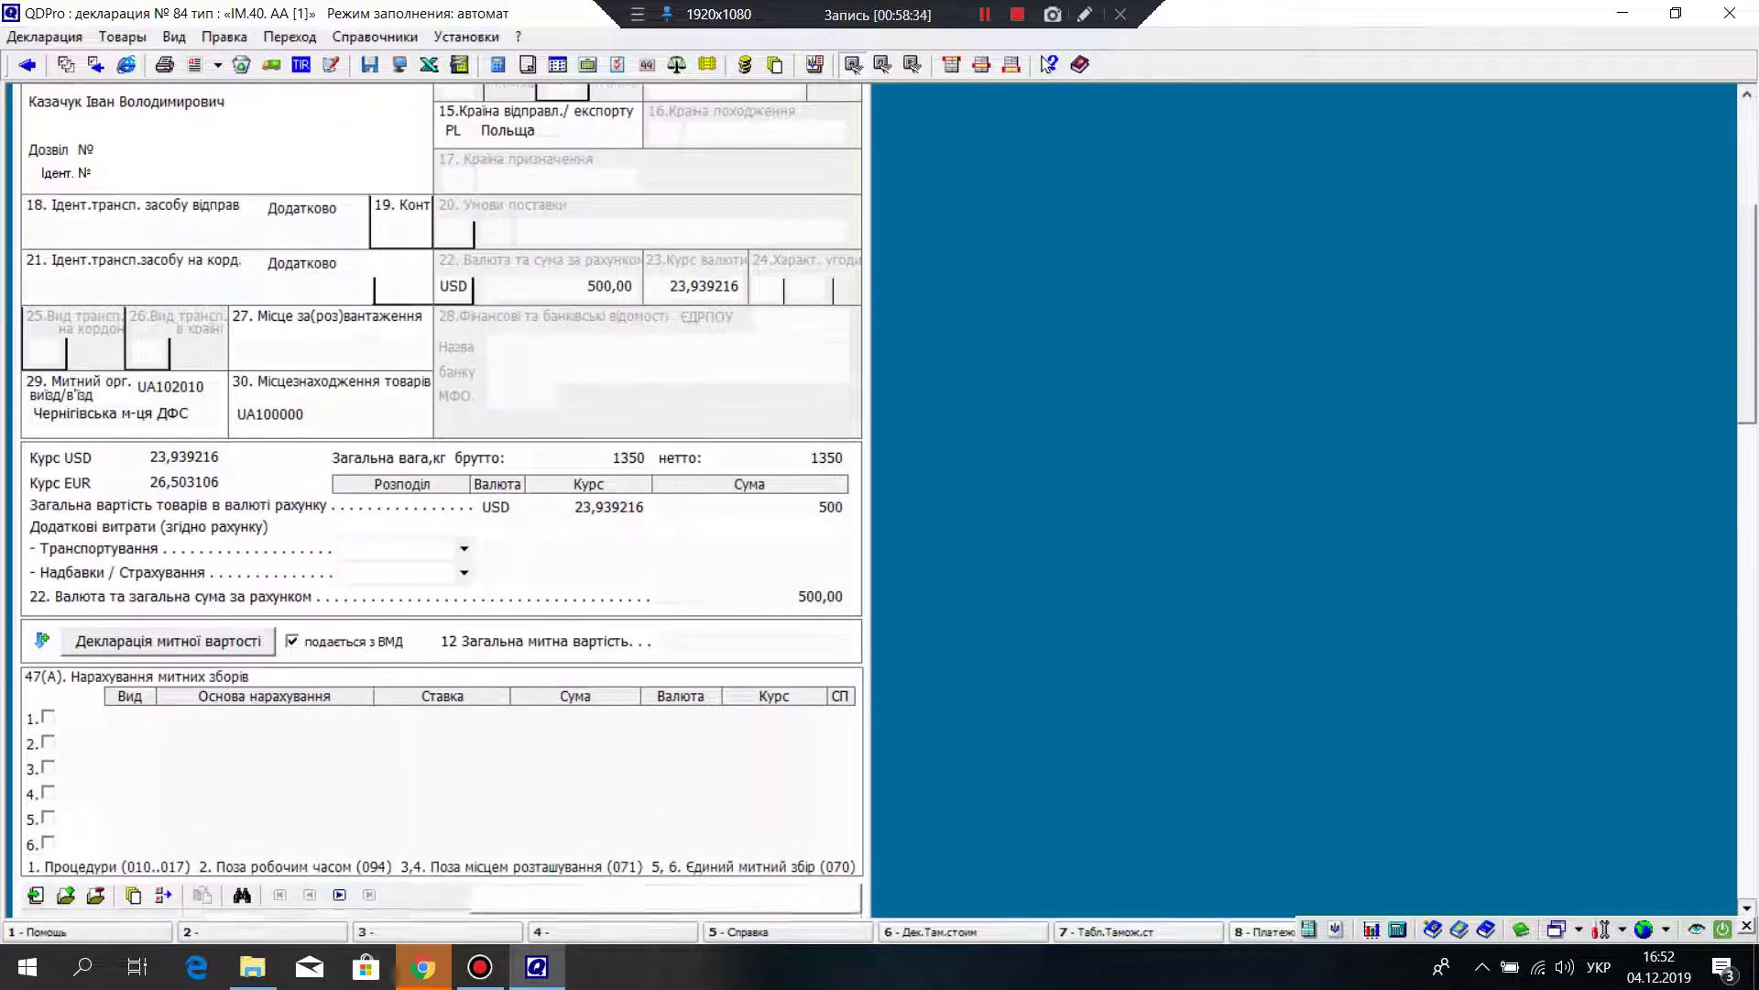
scroll(439, 502, "down", 9)
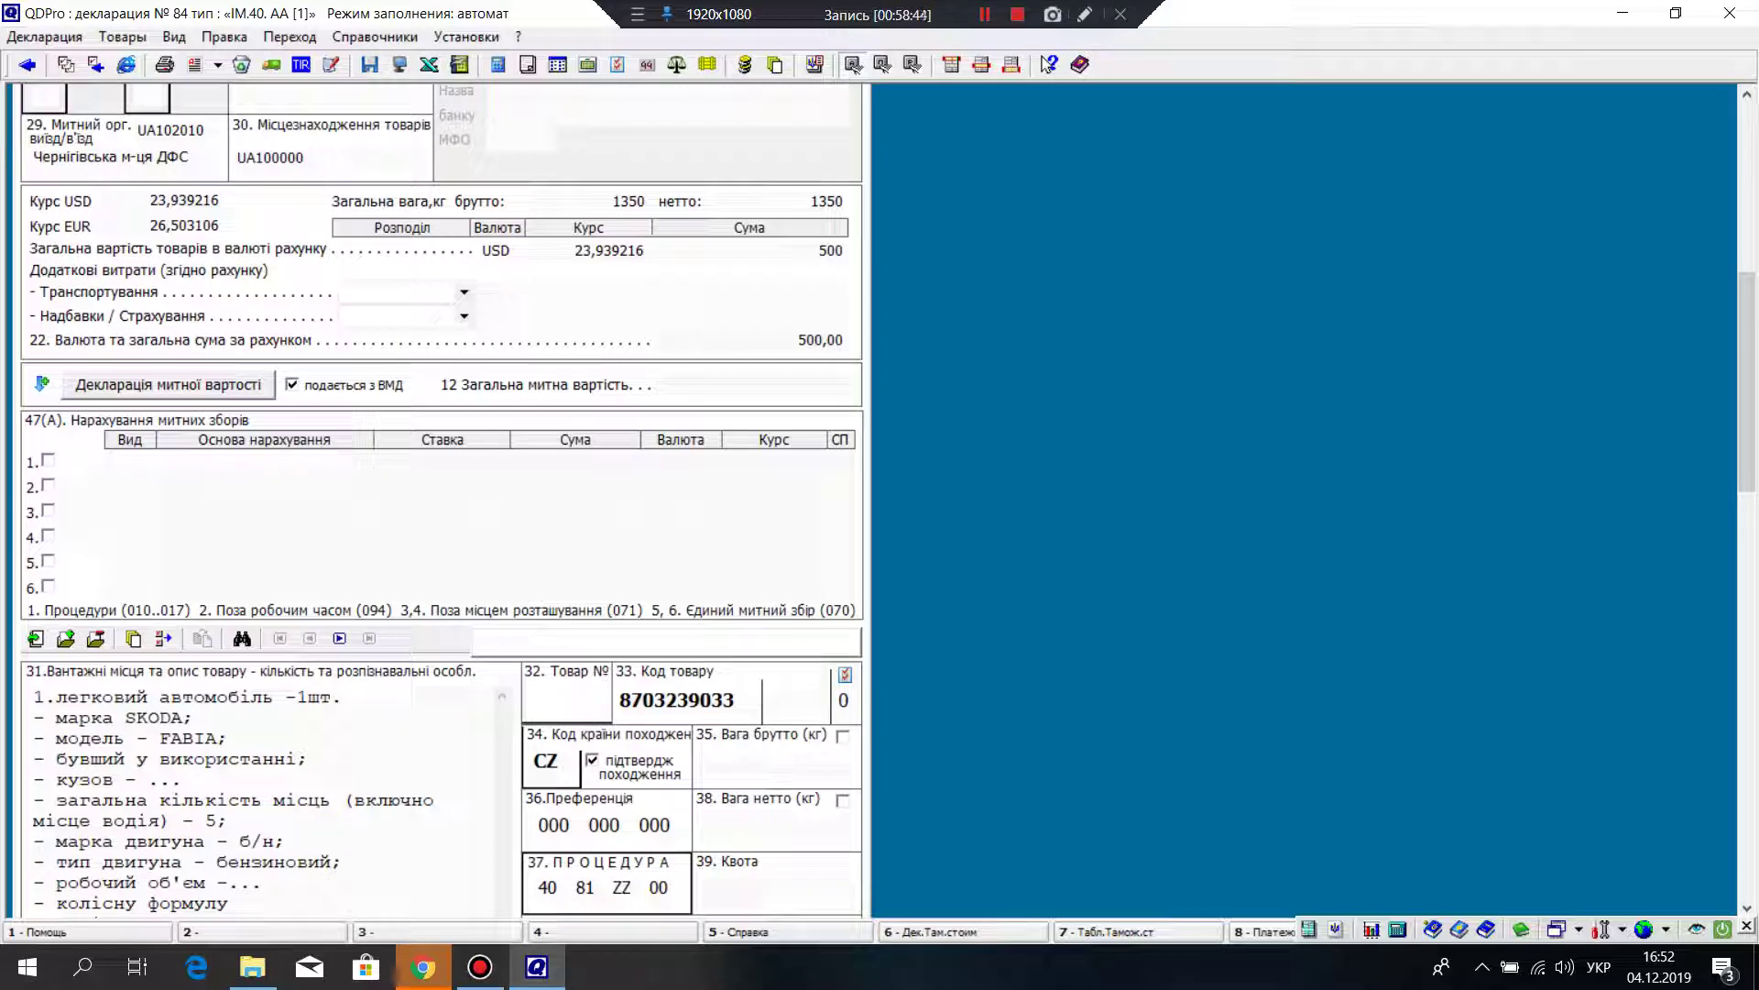
scroll(440, 504, "down", 2)
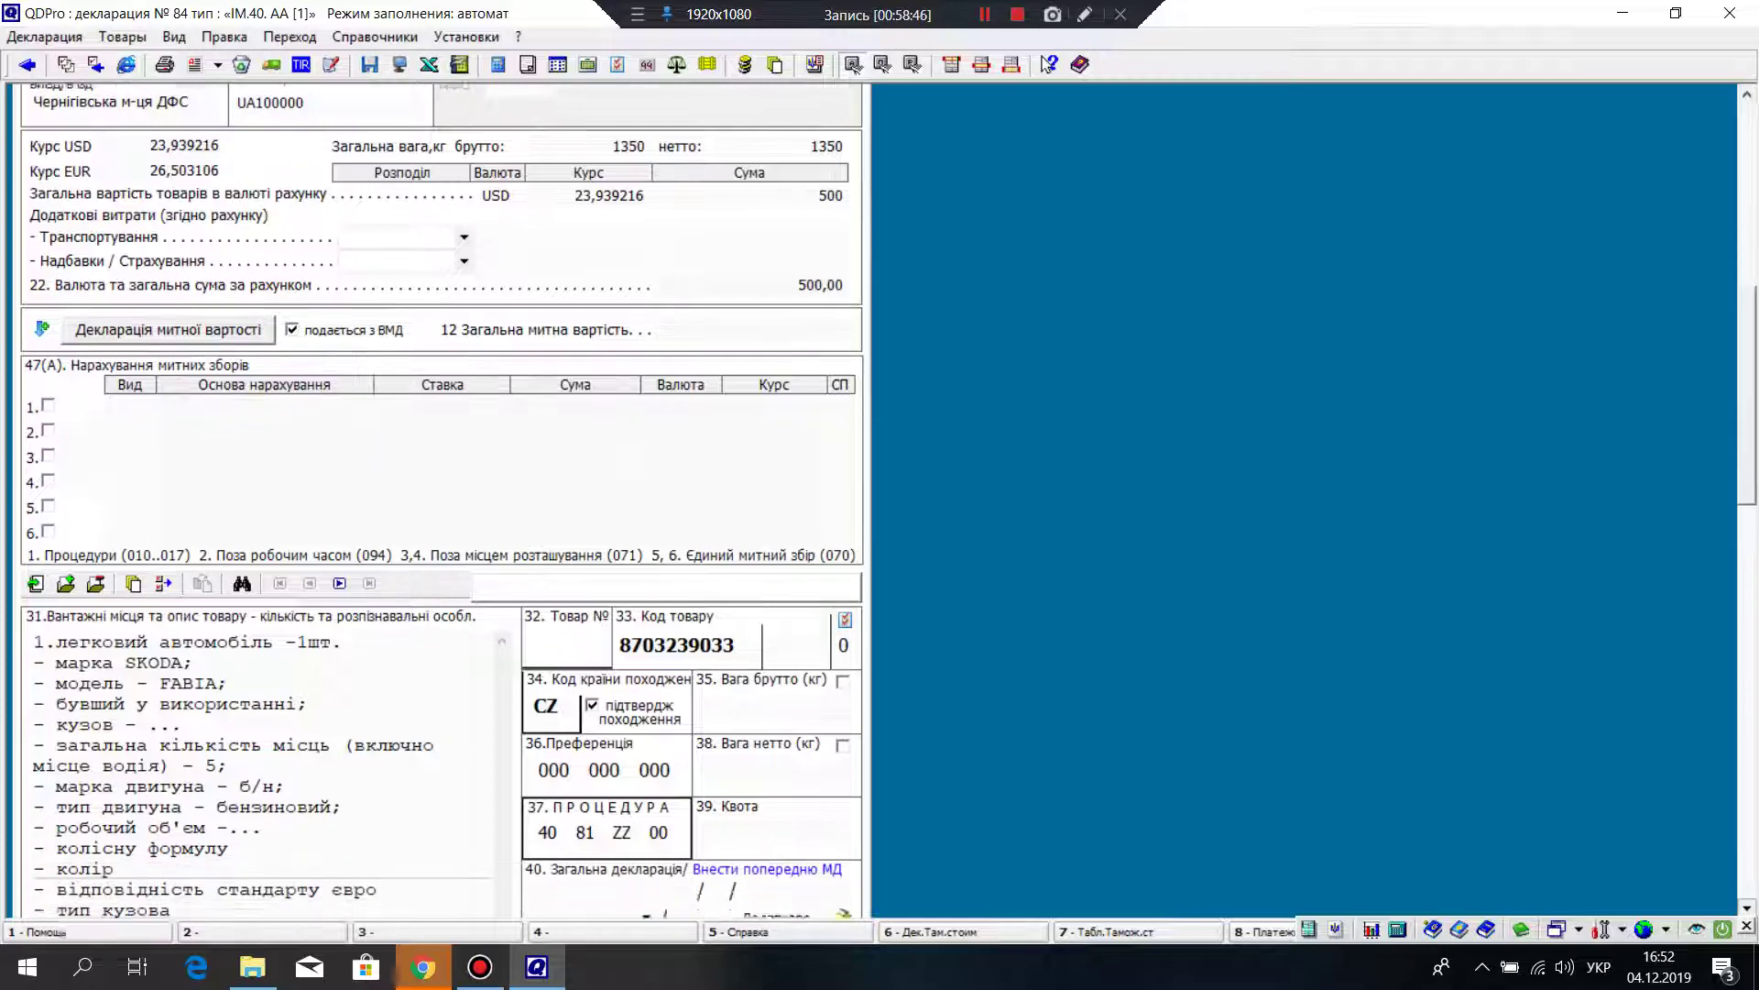
scroll(440, 504, "down", 8)
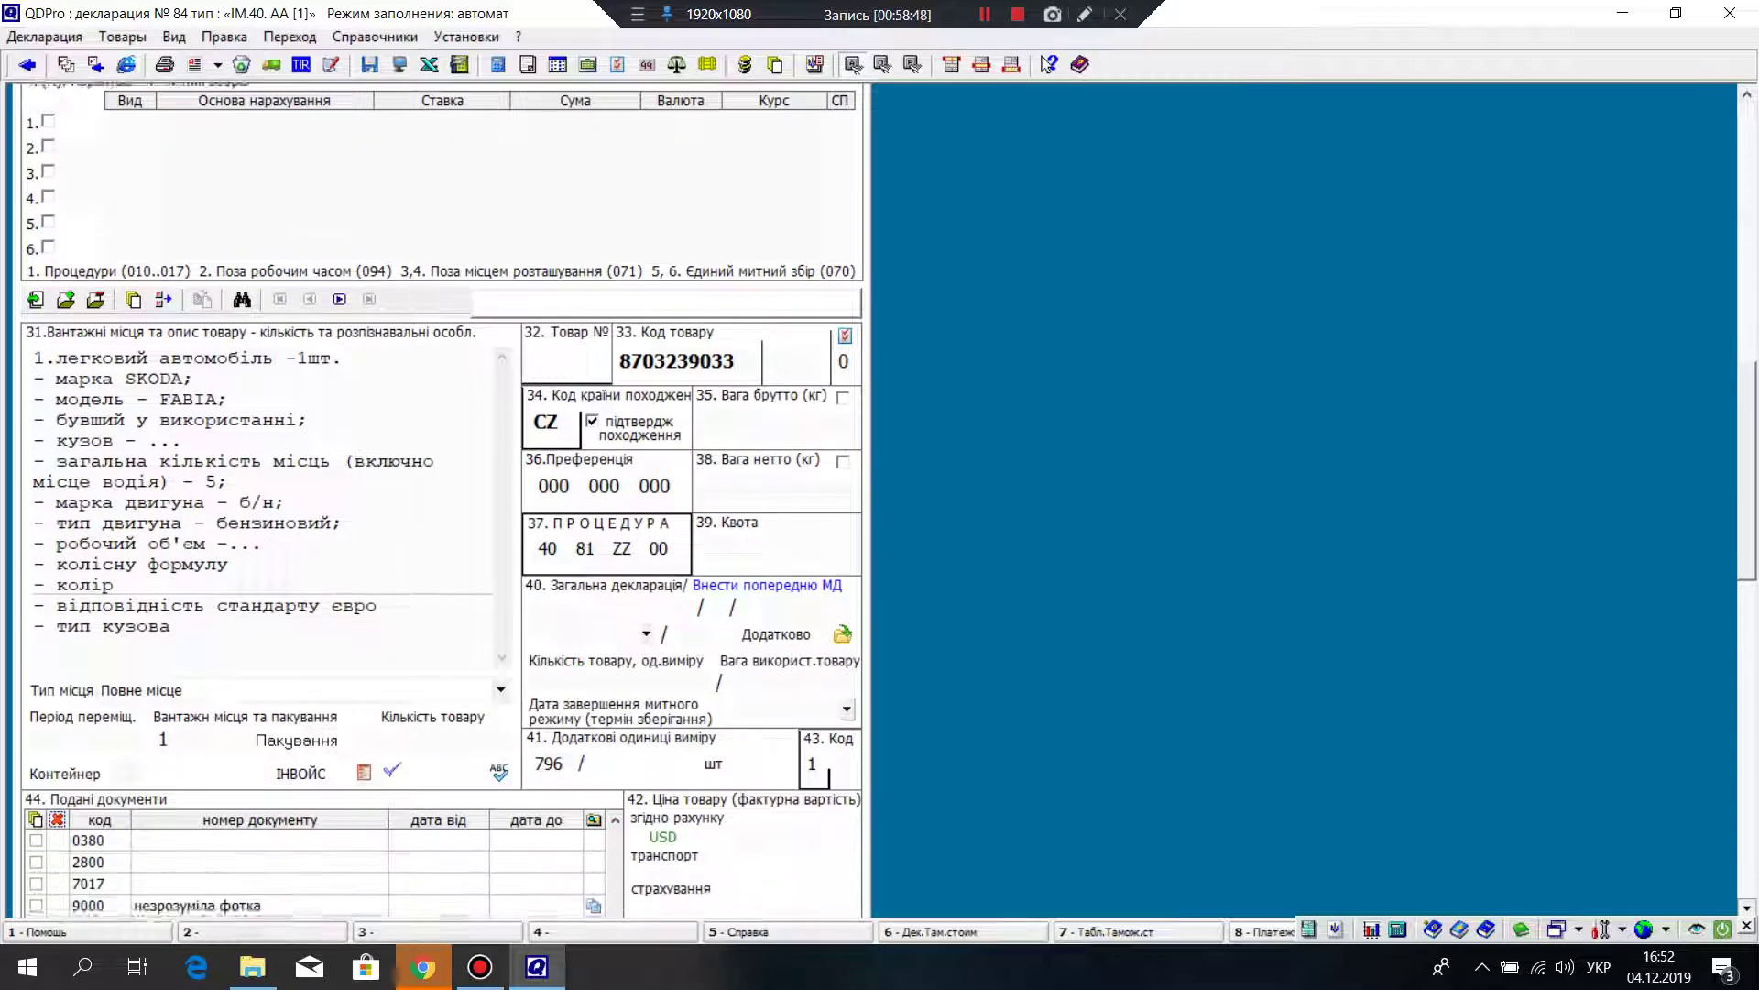
scroll(440, 504, "down", 8)
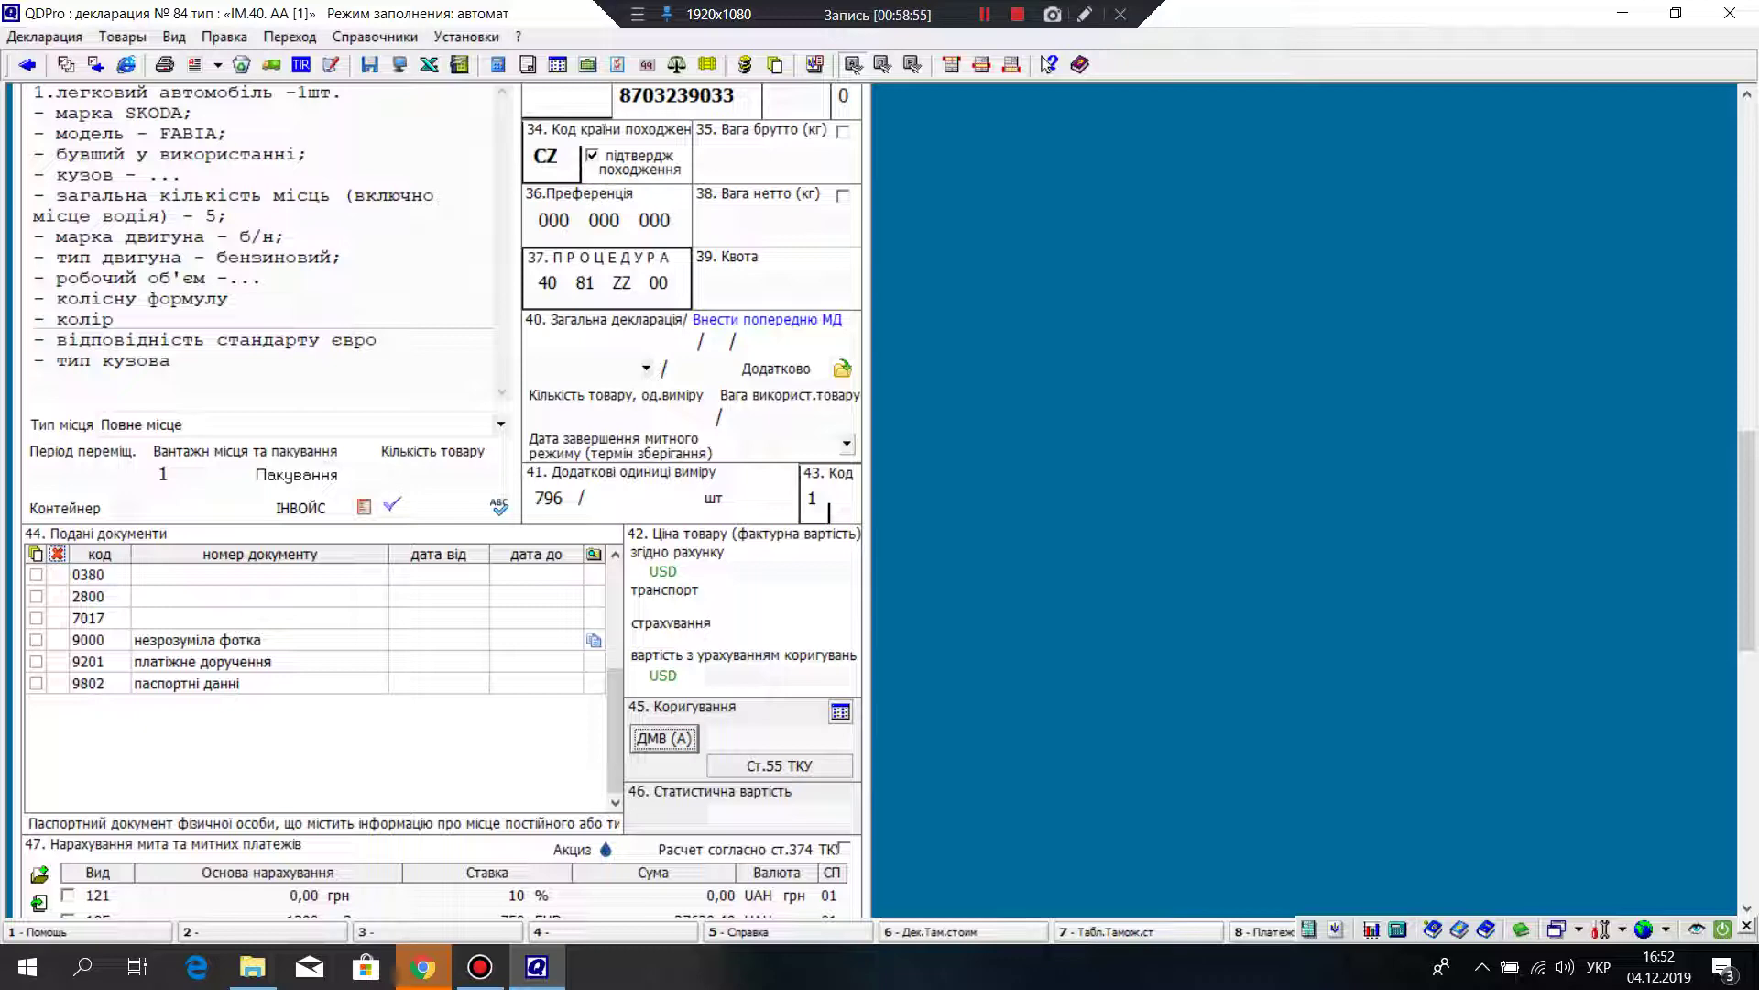
scroll(440, 499, "up", 10)
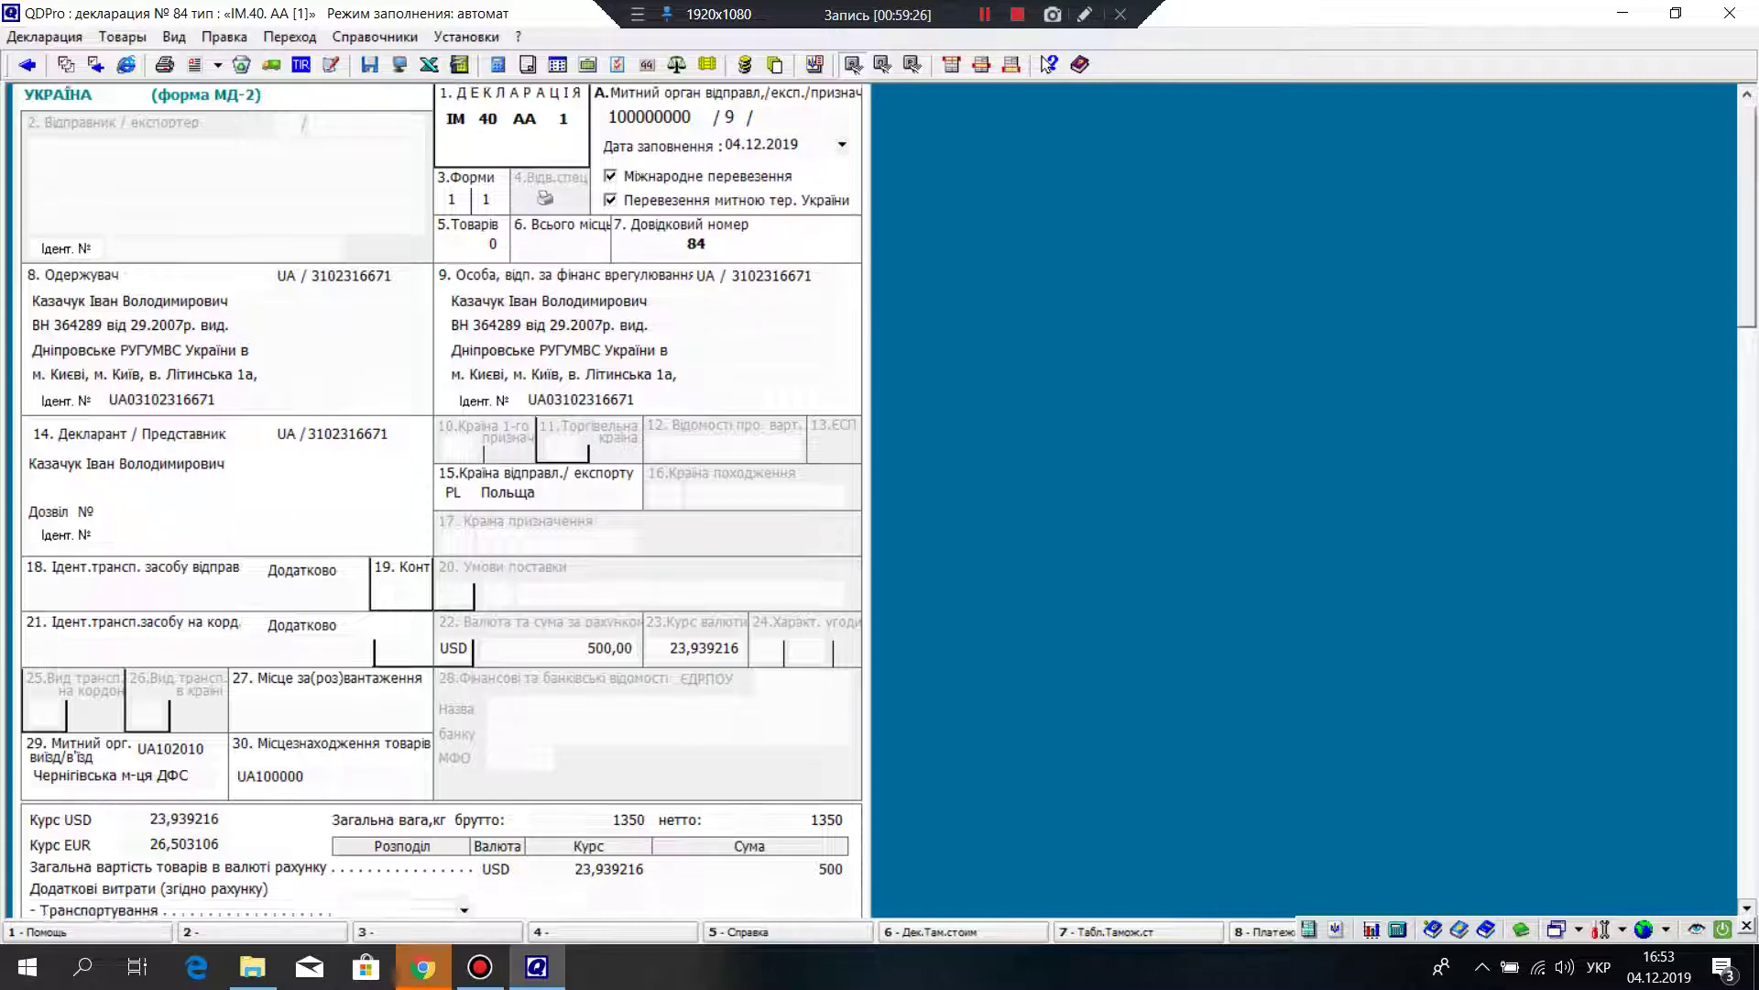
scroll(440, 504, "down", 4)
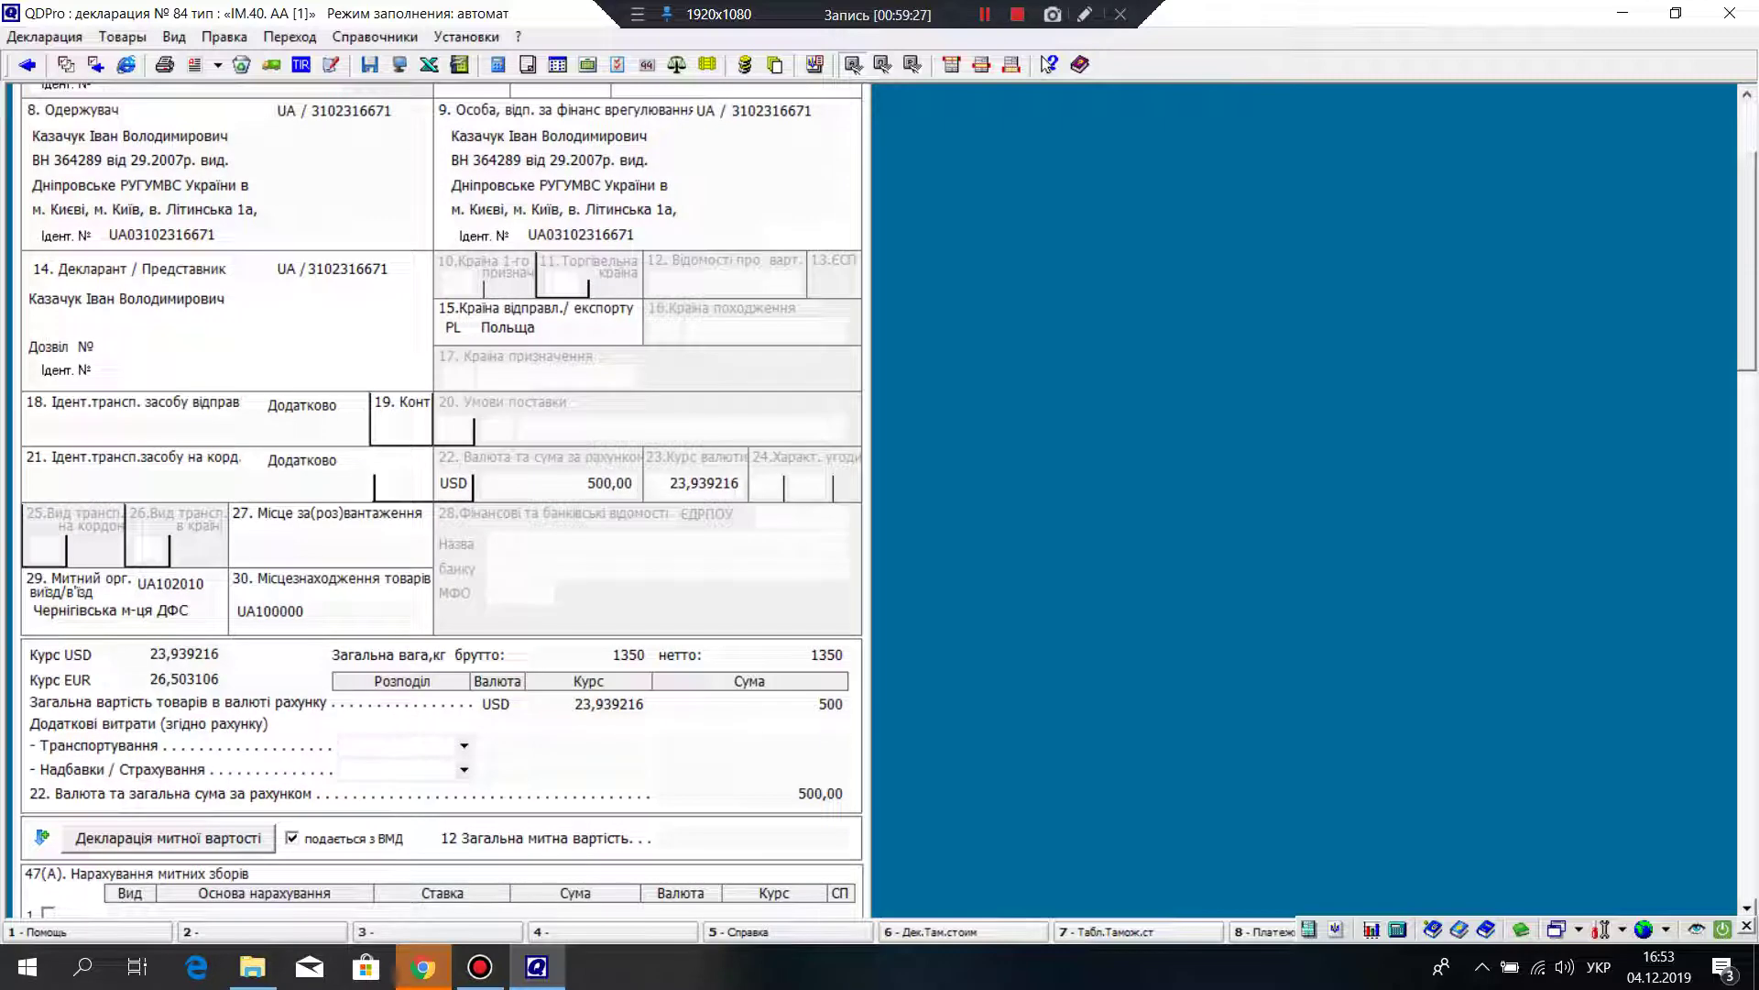
left_click(1017, 13)
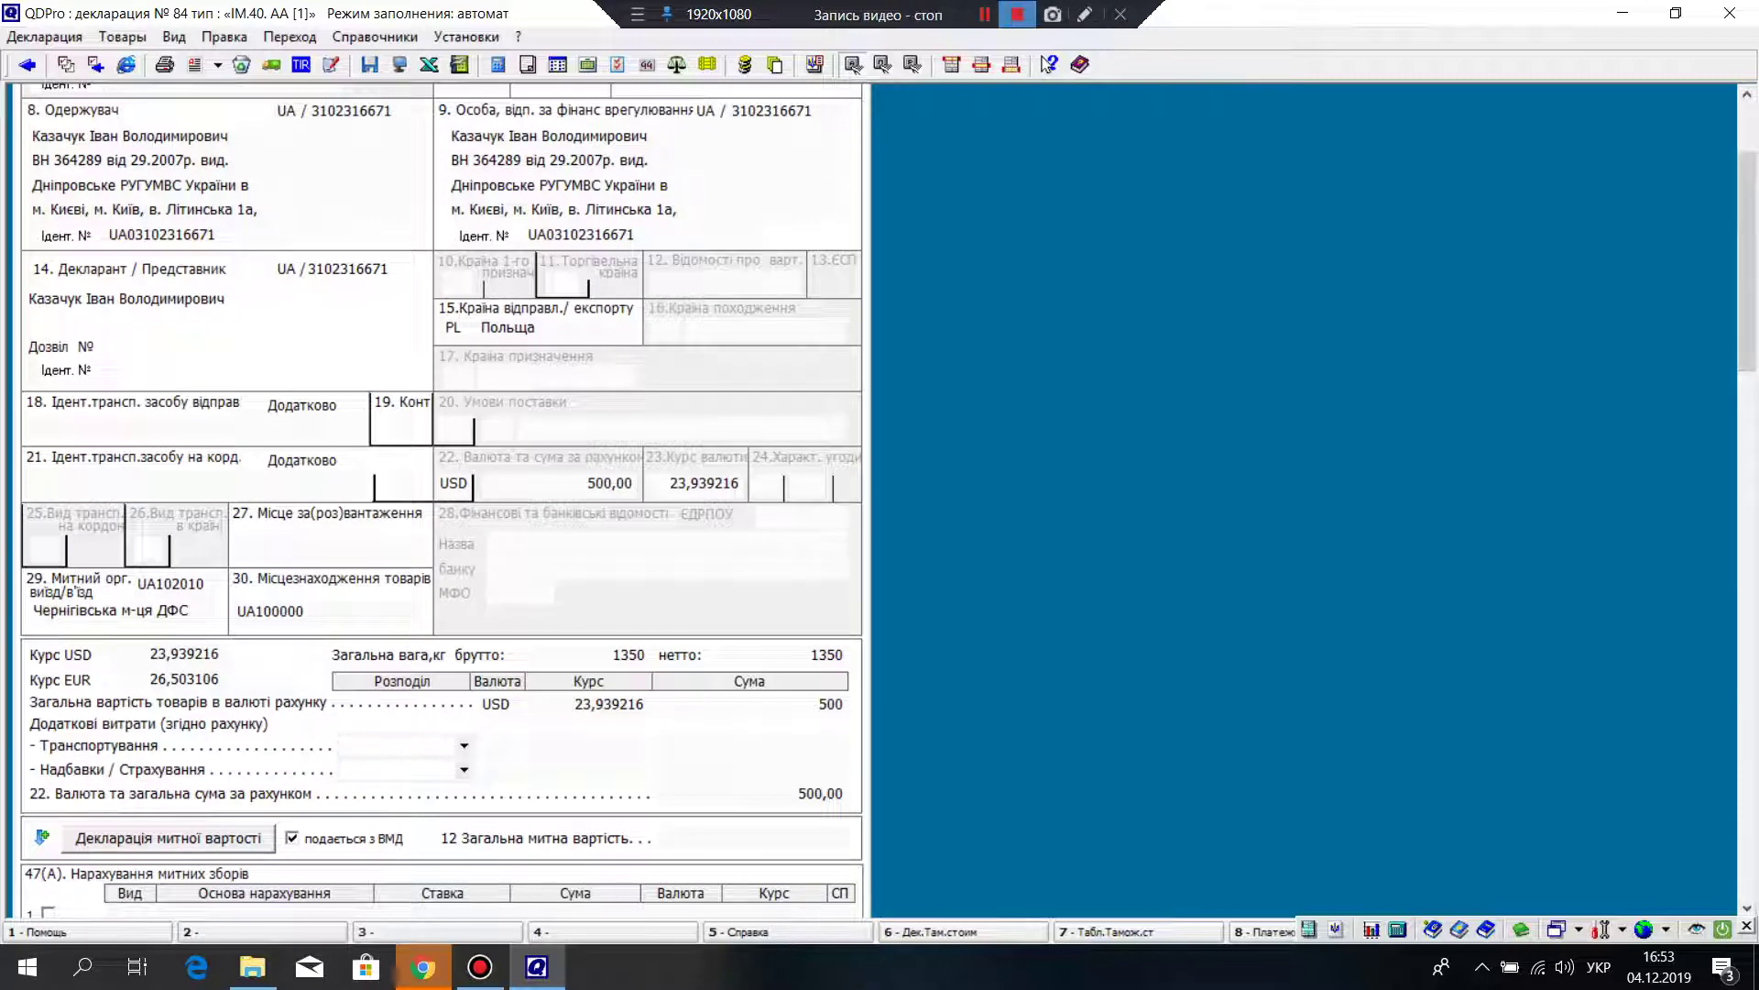